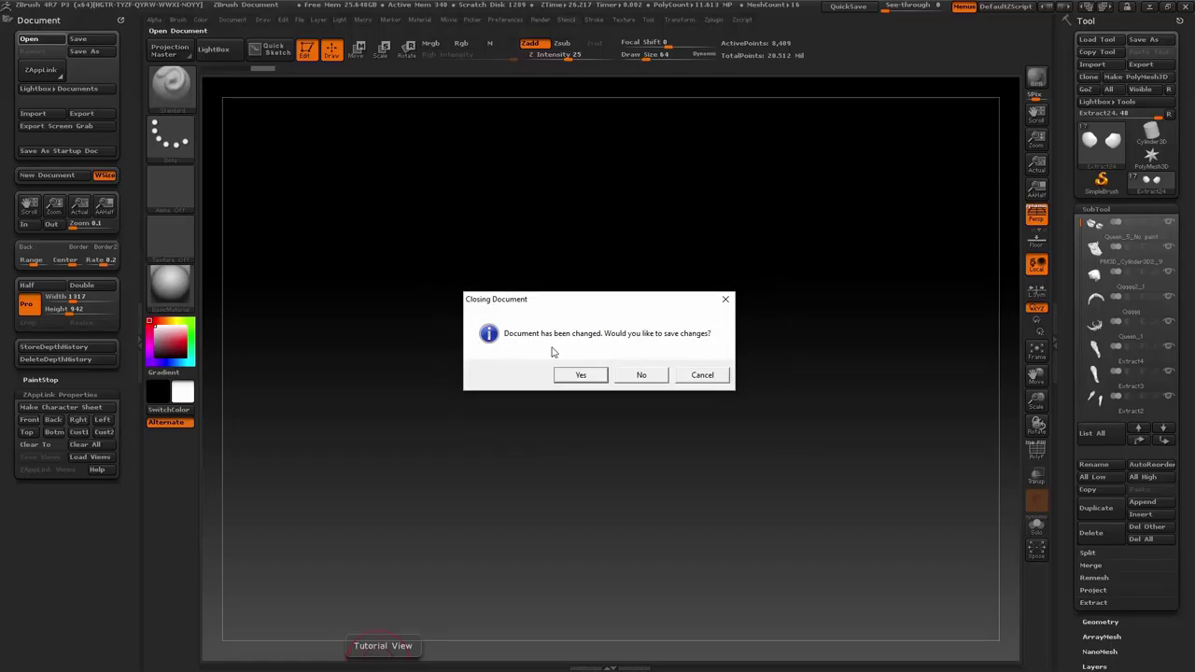
- Open ZBrush Document from the Desktop, discarding the current unsaved changes
left_click(630, 376)
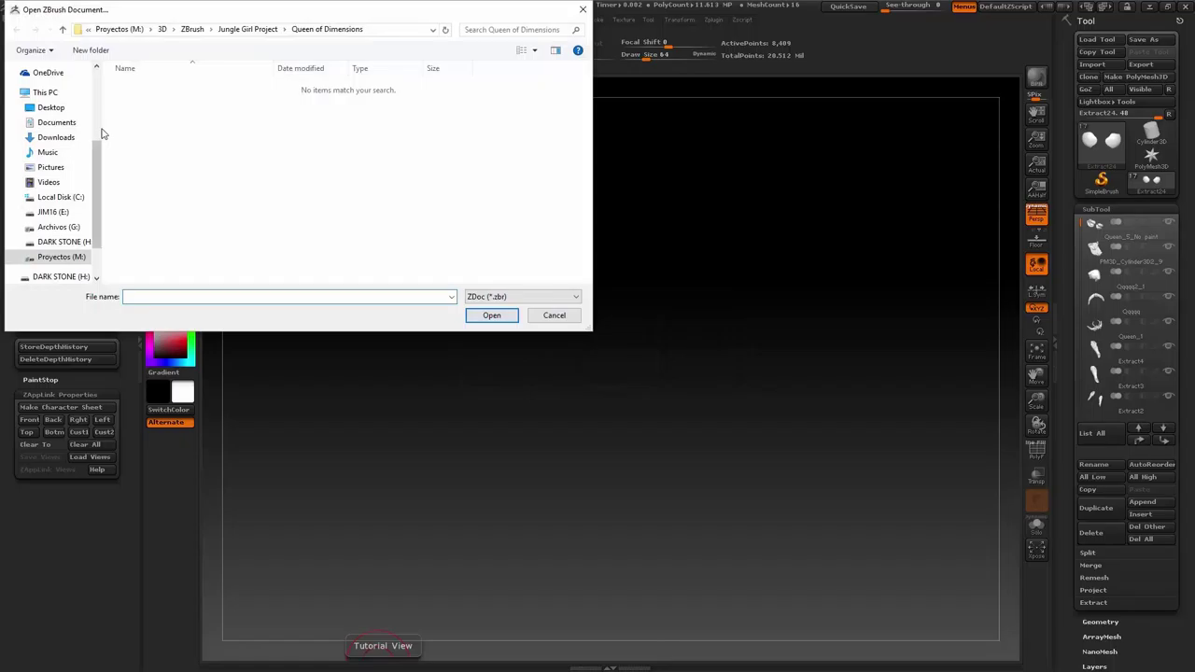
left_click(52, 107)
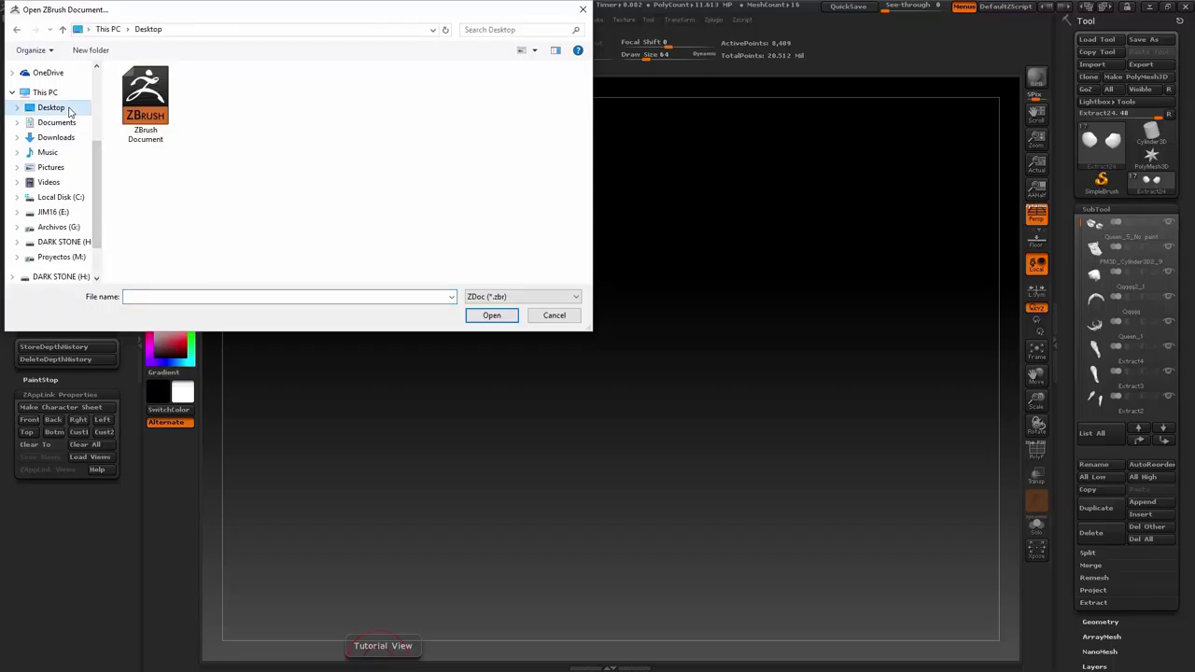
left_click(140, 113)
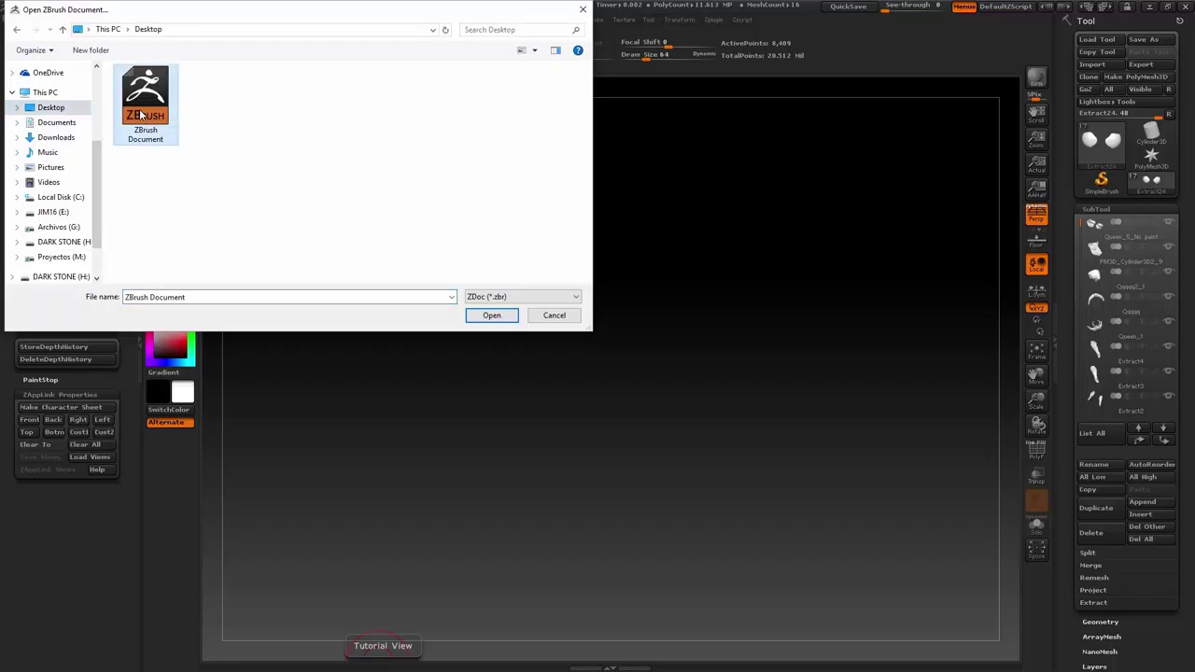
left_click(492, 317)
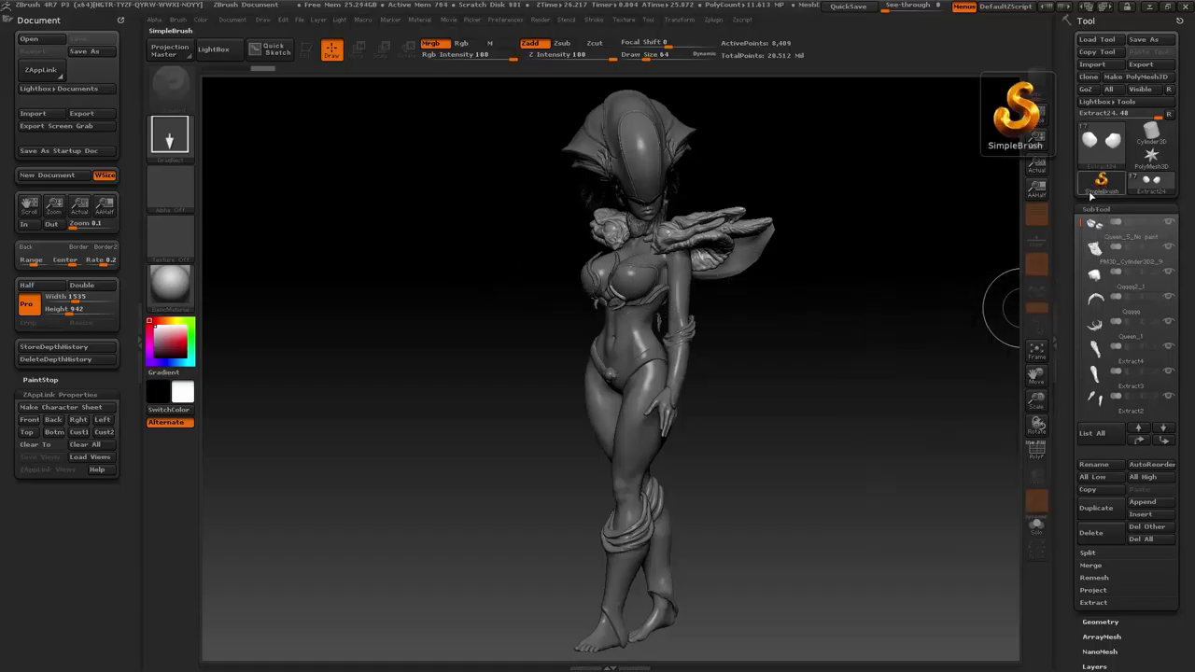
- Switch the active brush to SnakeHookBrush
left_click(1099, 184)
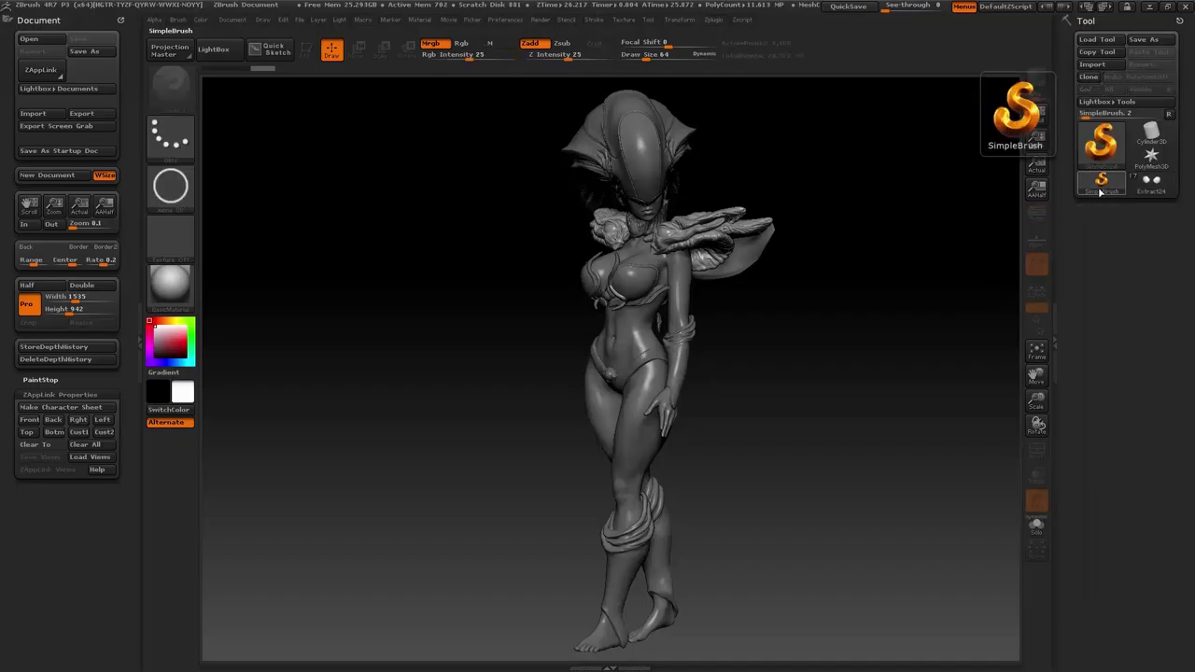
left_click(1099, 140)
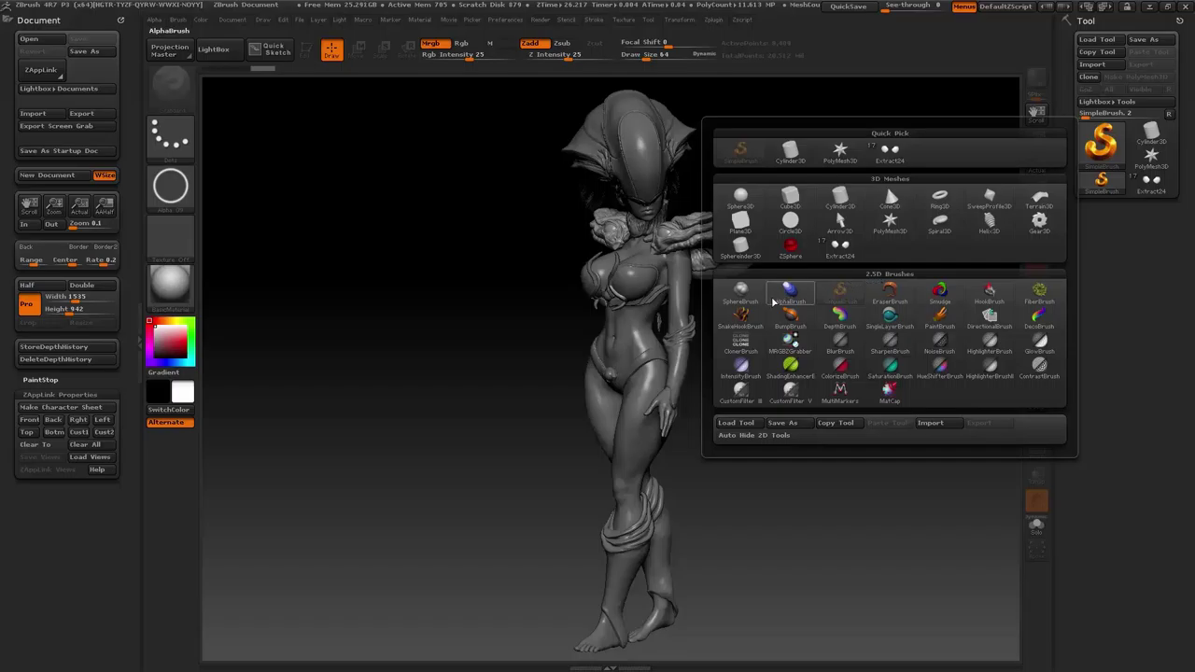
mouse_move(752, 320)
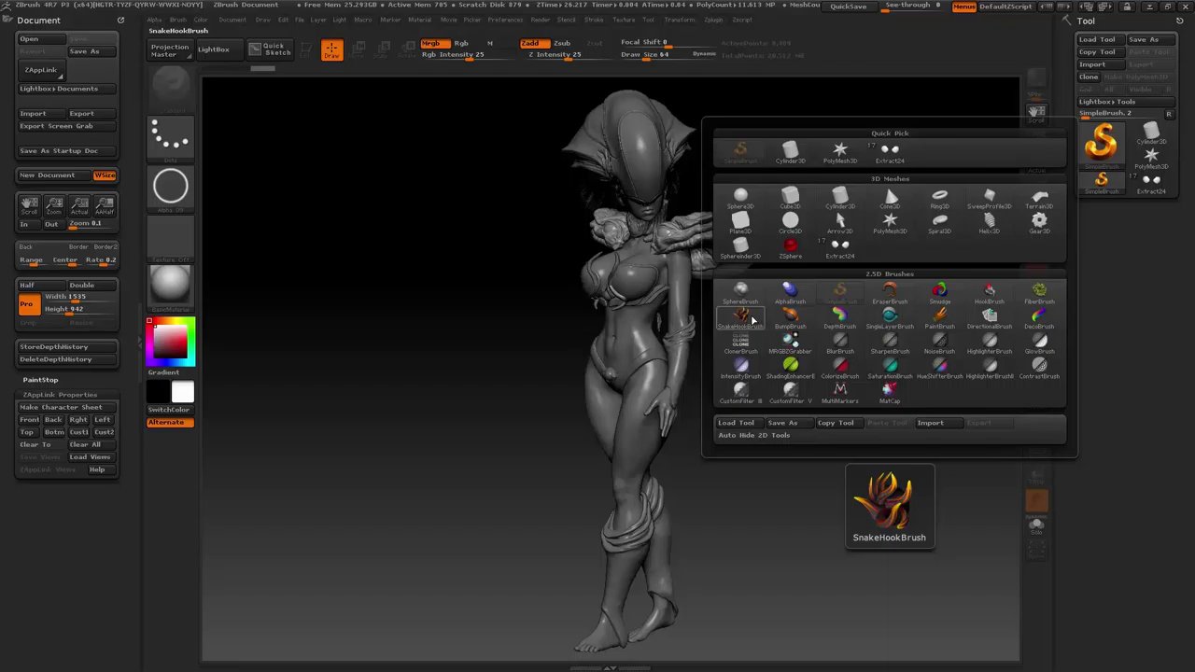
left_click(753, 320)
- Pull a long horn out from each side of the figure's head
mouse_move(560, 139)
left_mouse_down()
mouse_move(513, 137)
mouse_move(480, 201)
mouse_move(460, 208)
mouse_move(392, 151)
left_mouse_up()
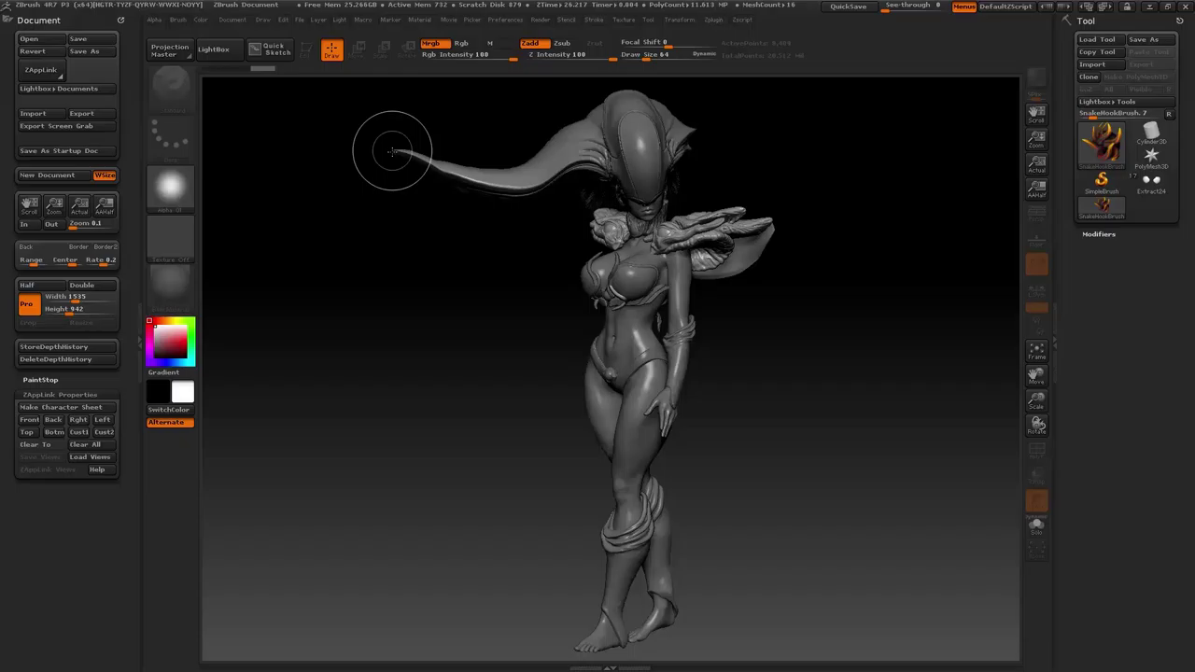
mouse_move(690, 139)
left_mouse_down()
mouse_move(733, 157)
mouse_move(793, 154)
mouse_move(827, 114)
mouse_move(808, 93)
mouse_move(816, 82)
left_mouse_up()
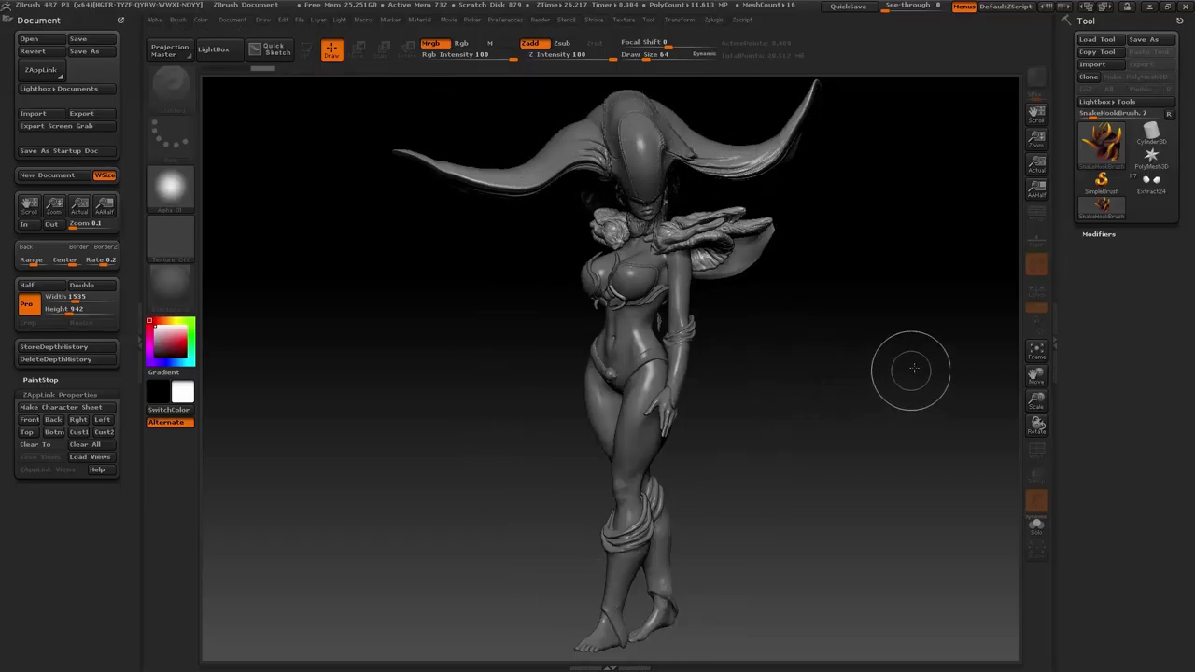
mouse_move(1150, 190)
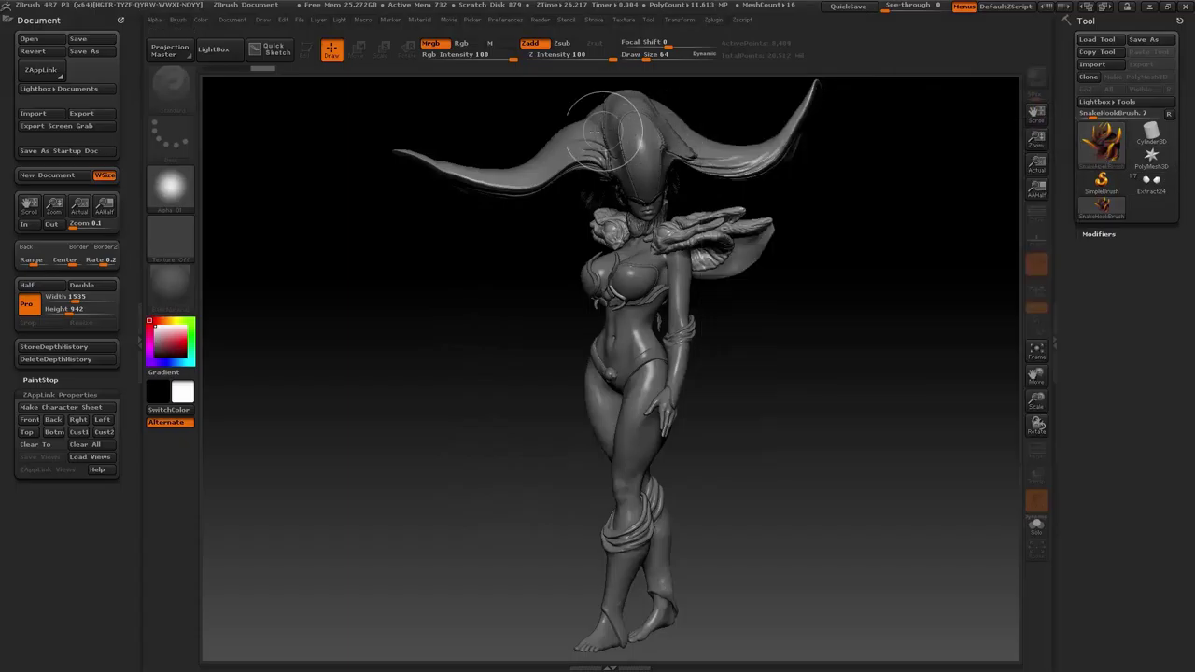
left_click(1102, 142)
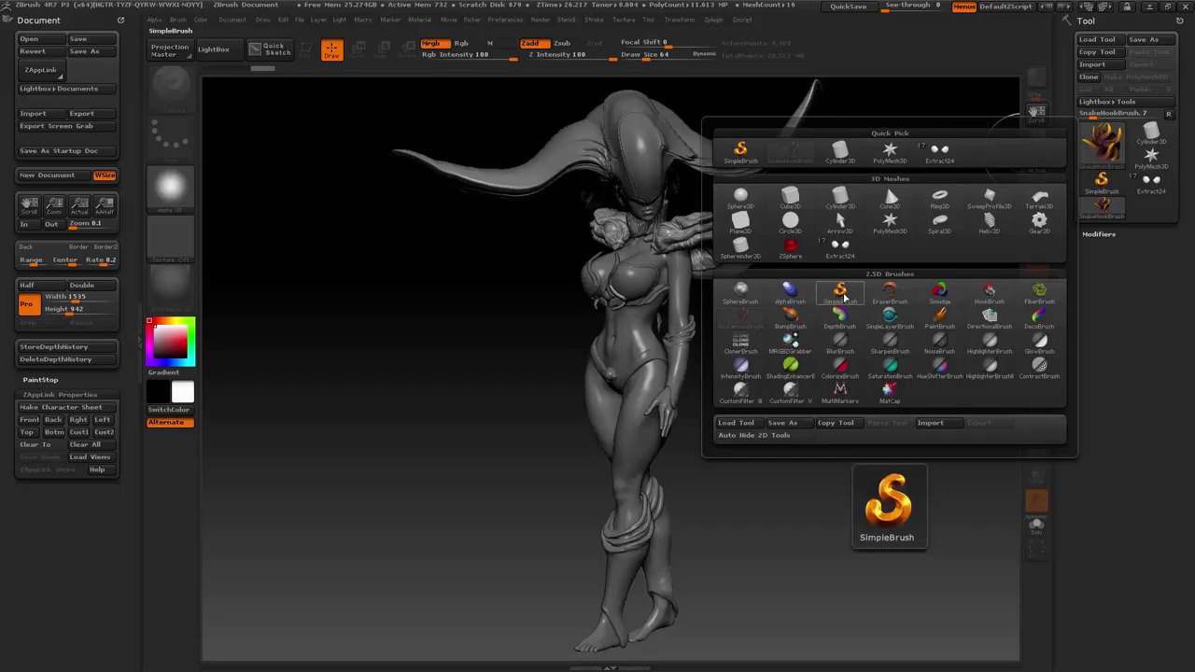
- Use EraserBrush to erase the legs, hips, chest, shoulders, head and horns until the canvas is blank
left_click(888, 292)
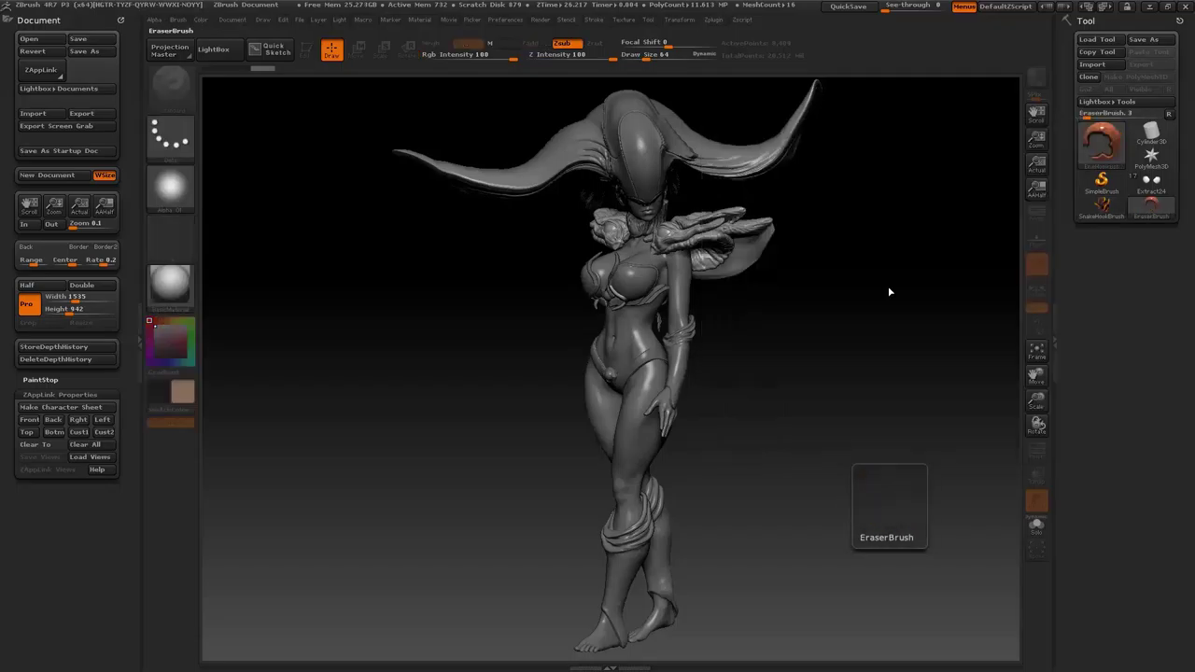
mouse_move(715, 504)
left_mouse_down()
mouse_move(538, 538)
mouse_move(577, 560)
mouse_move(692, 556)
mouse_move(692, 616)
mouse_move(573, 619)
left_mouse_up()
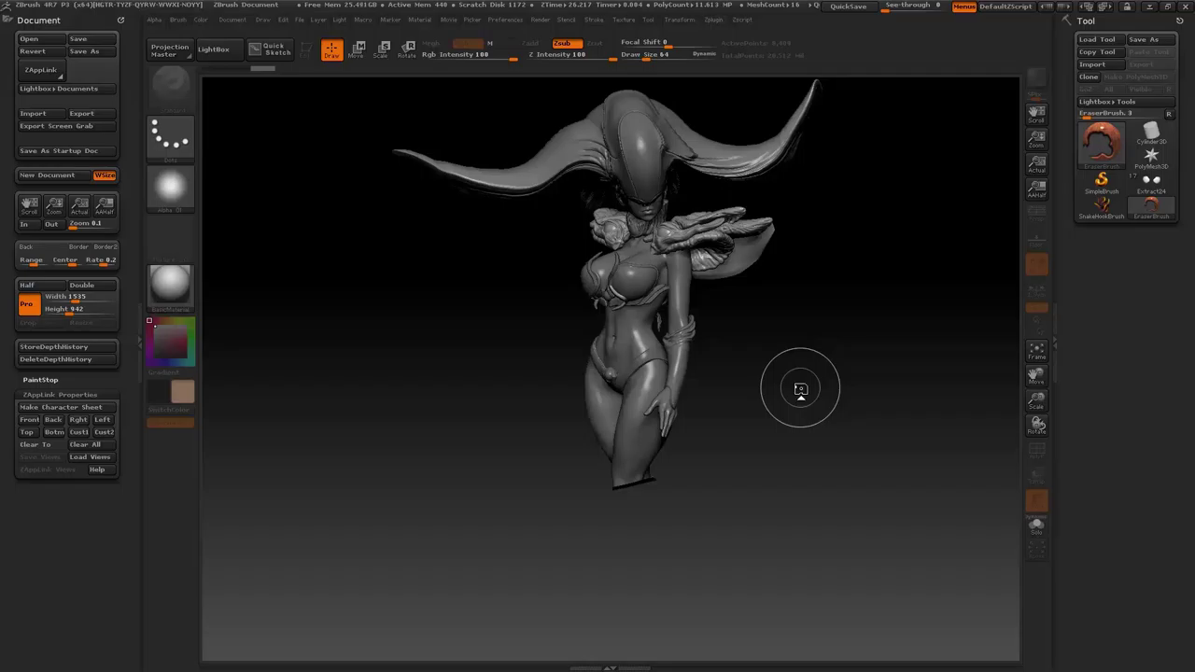
left_click_drag(747, 342, 496, 403)
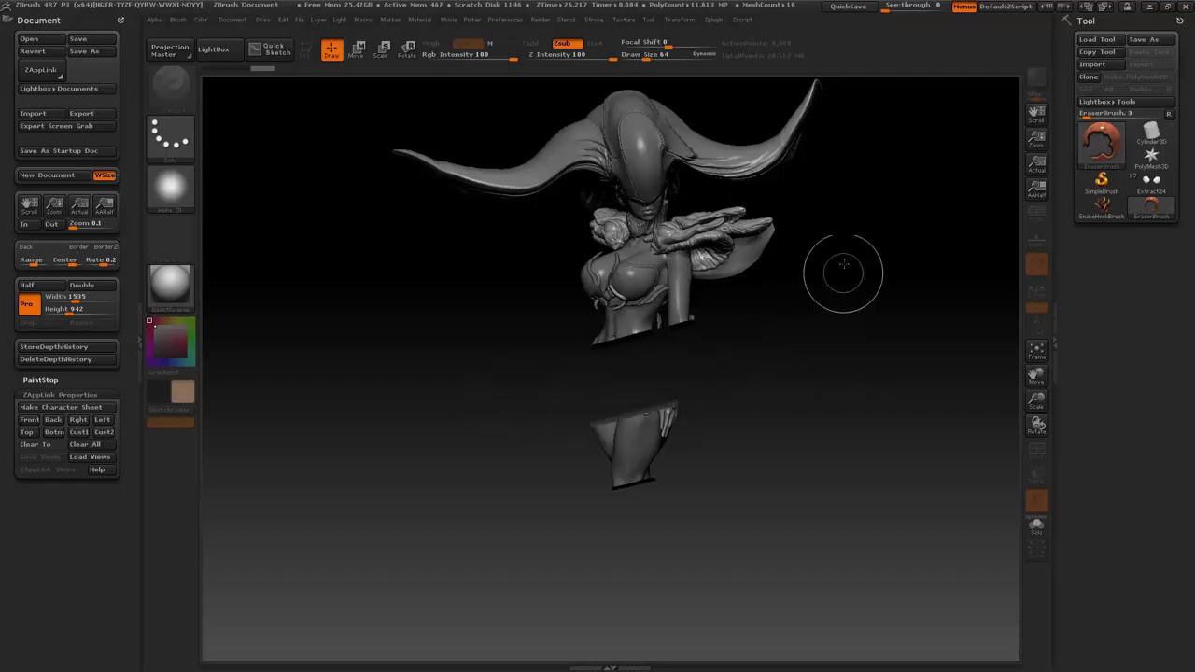
left_click_drag(837, 272, 499, 343)
mouse_move(830, 225)
left_mouse_down()
mouse_move(672, 245)
mouse_move(550, 298)
left_mouse_up()
left_click_drag(654, 411, 616, 466)
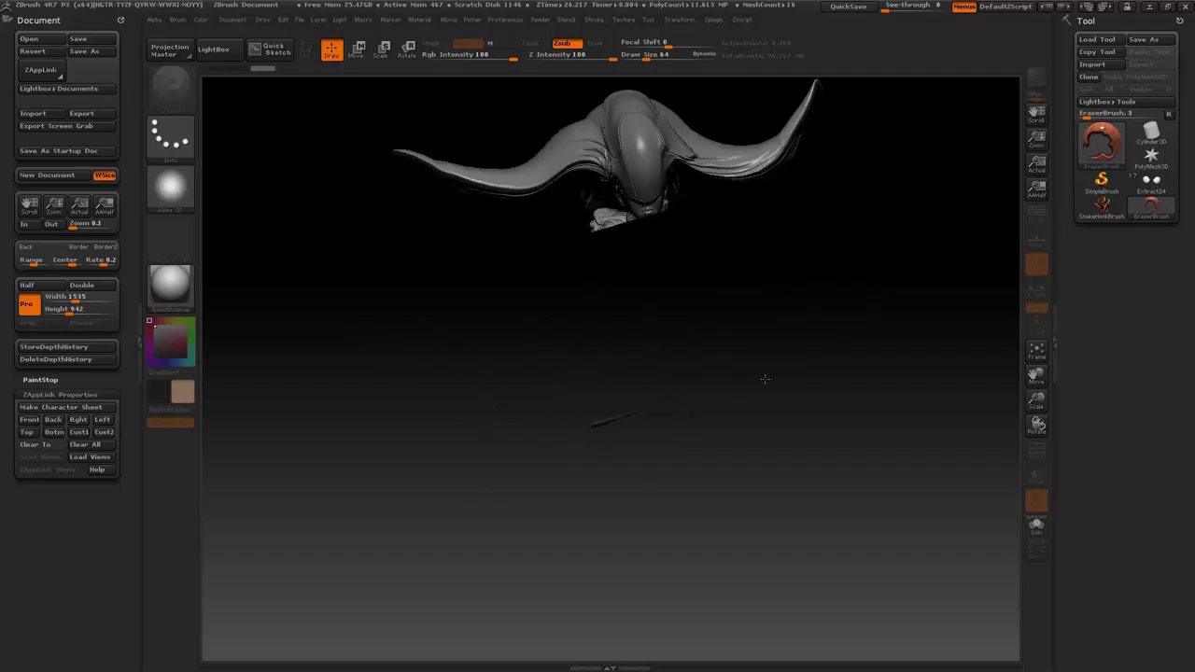
left_click_drag(812, 140, 719, 140)
mouse_move(516, 156)
left_mouse_down()
mouse_move(546, 260)
mouse_move(593, 175)
mouse_move(698, 113)
mouse_move(414, 124)
left_mouse_up()
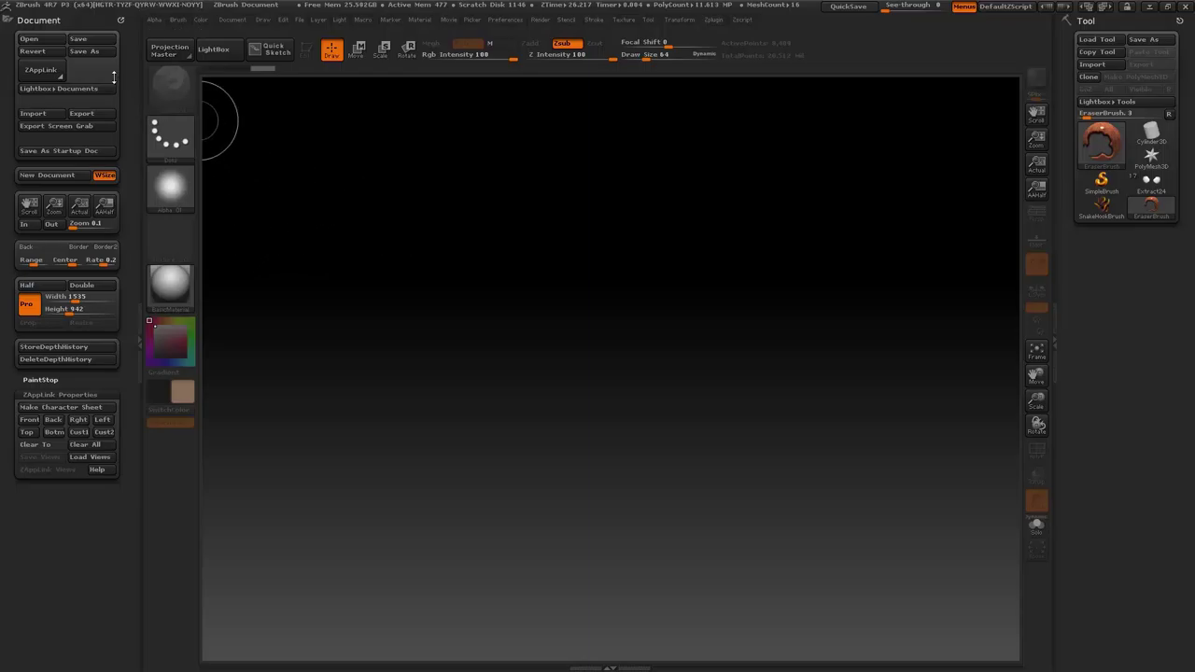
- Reopen ZBrush Document without saving the erased canvas
left_click(29, 38)
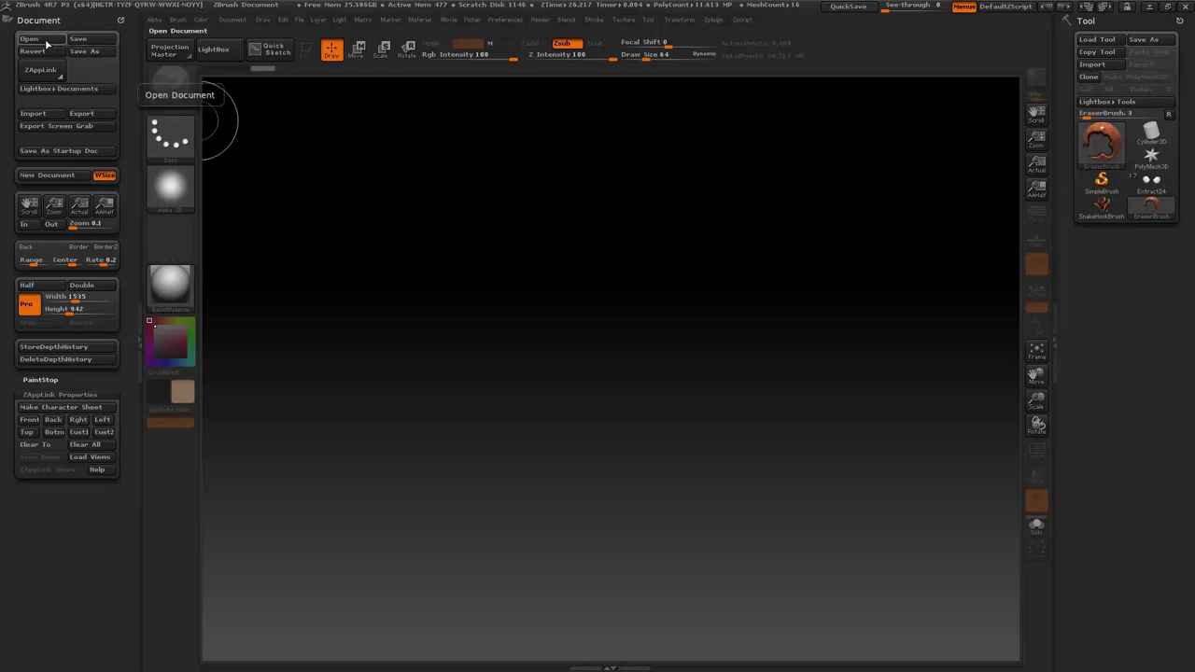
left_click(643, 376)
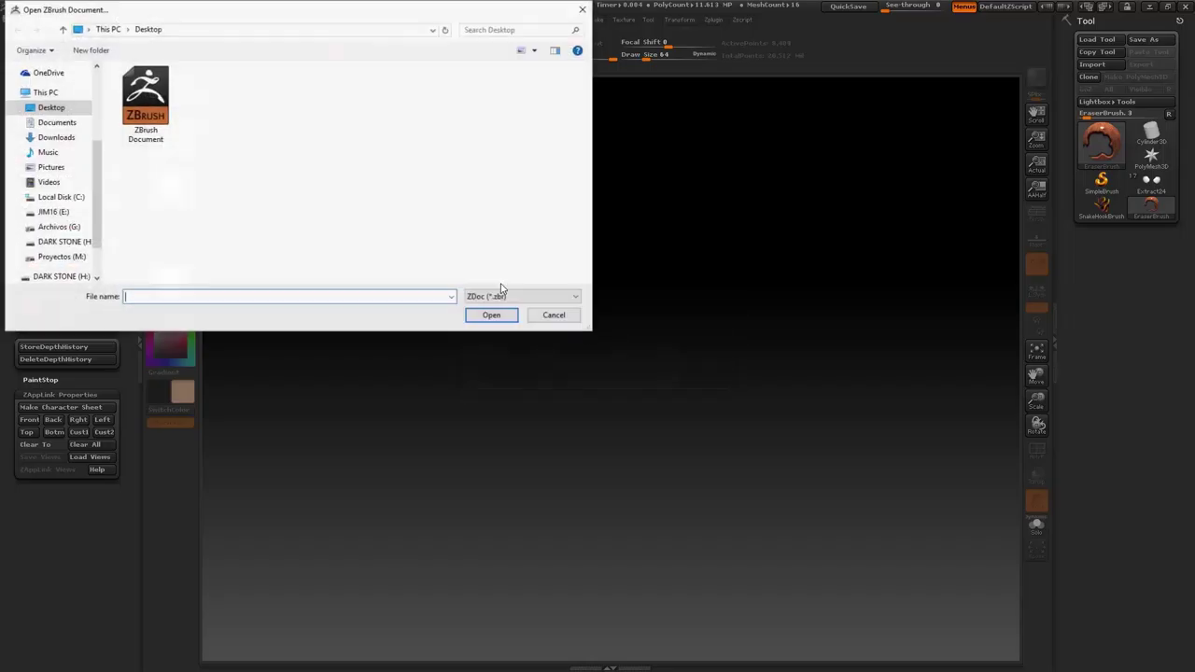
left_click(159, 96)
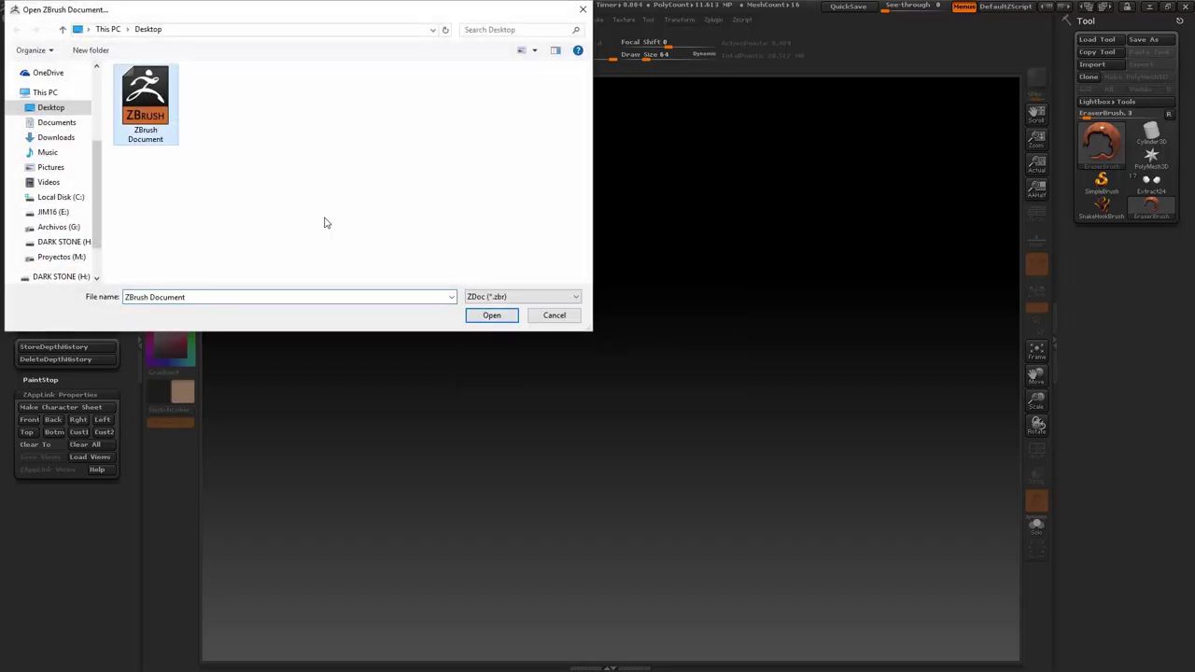
left_click(490, 316)
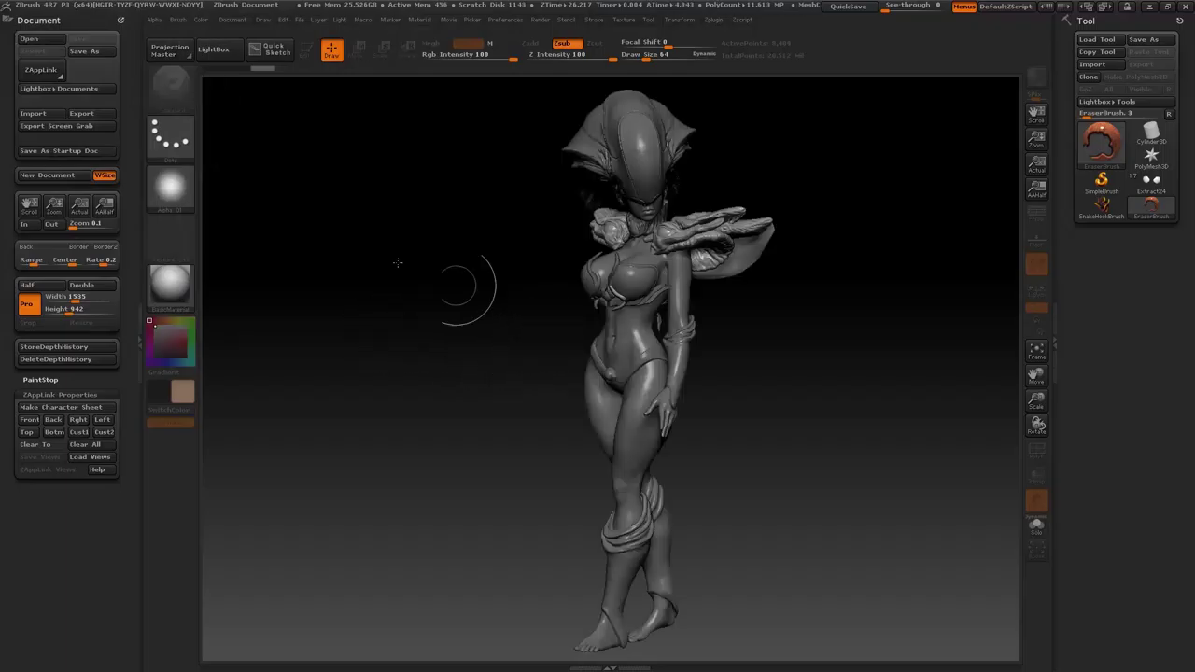
- Pull two long horns from the head with SnakeHookBrush, up-left and to the right
left_click(1106, 159)
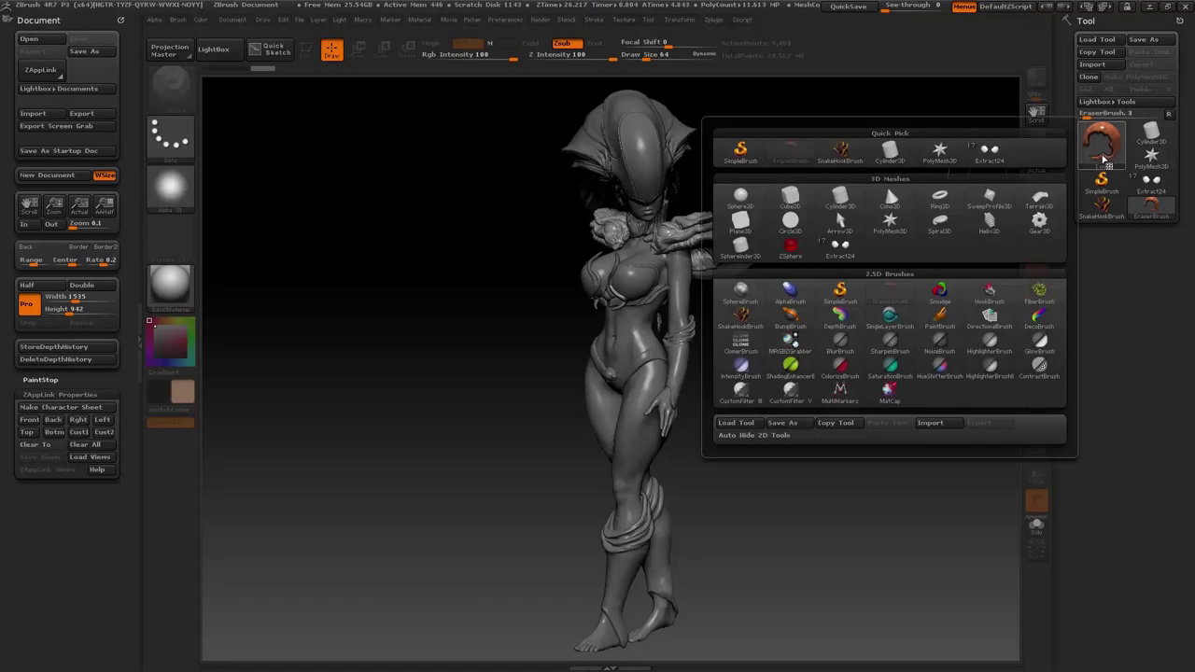
left_click(987, 226)
mouse_move(606, 154)
left_mouse_down()
mouse_move(546, 164)
mouse_move(494, 221)
mouse_move(437, 193)
mouse_move(413, 103)
left_mouse_up()
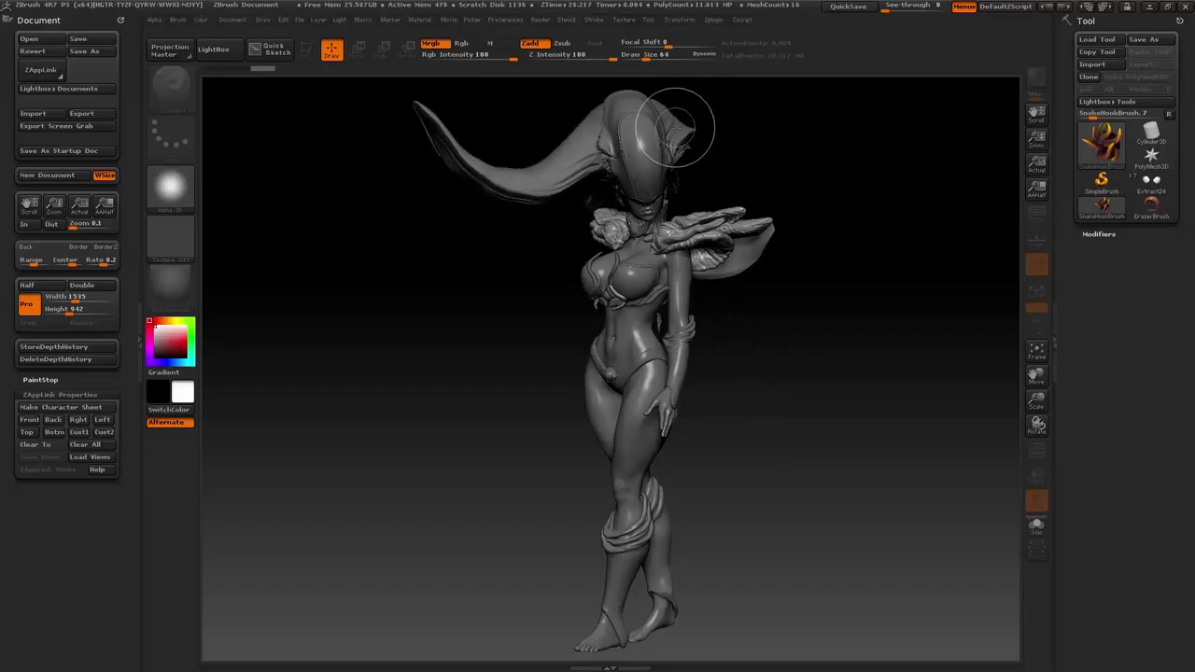
mouse_move(686, 126)
left_mouse_down()
mouse_move(761, 140)
mouse_move(880, 107)
left_mouse_up()
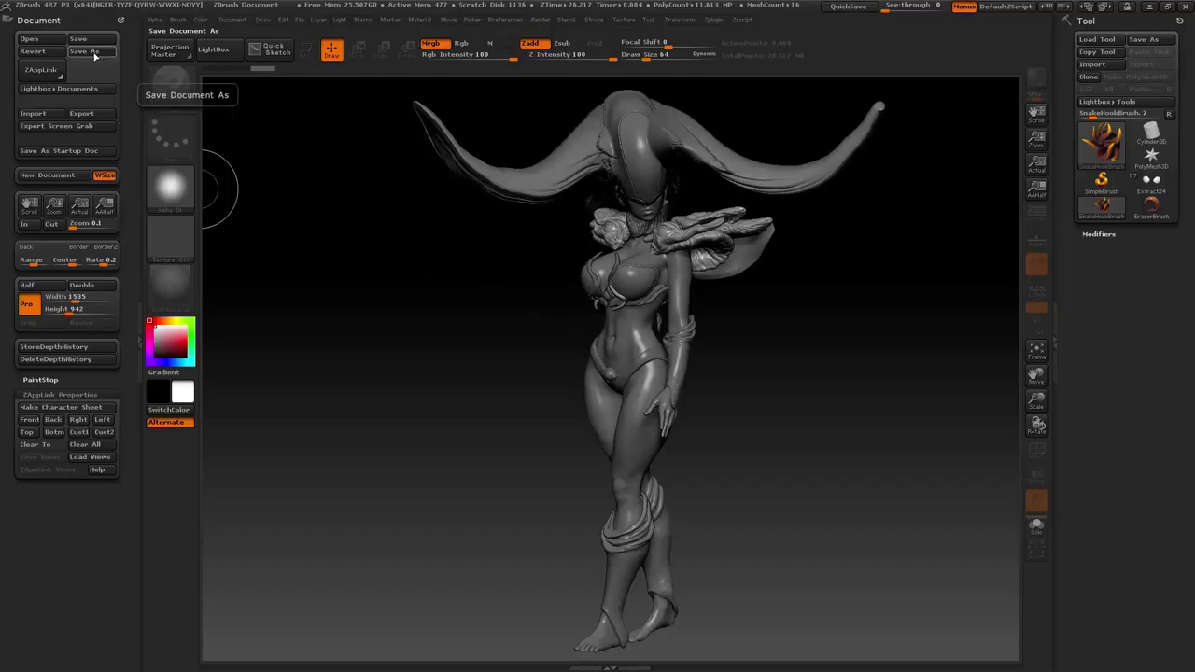
- Save the horned figure as ZBrush Document2
left_click(92, 54)
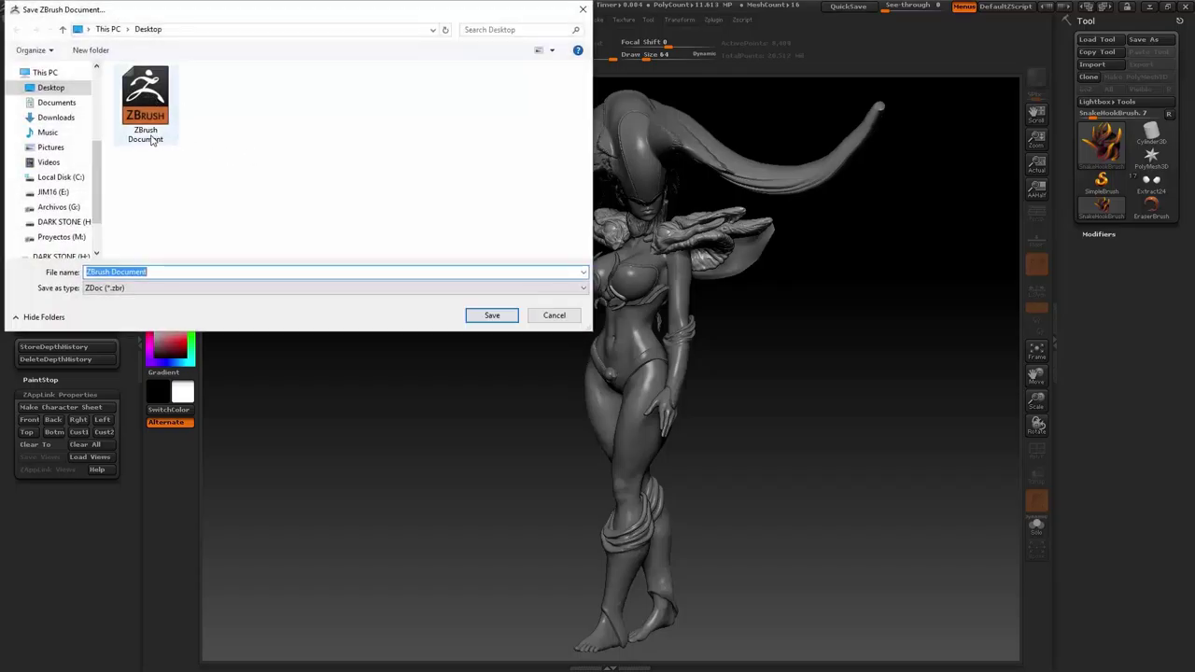
left_click(161, 272)
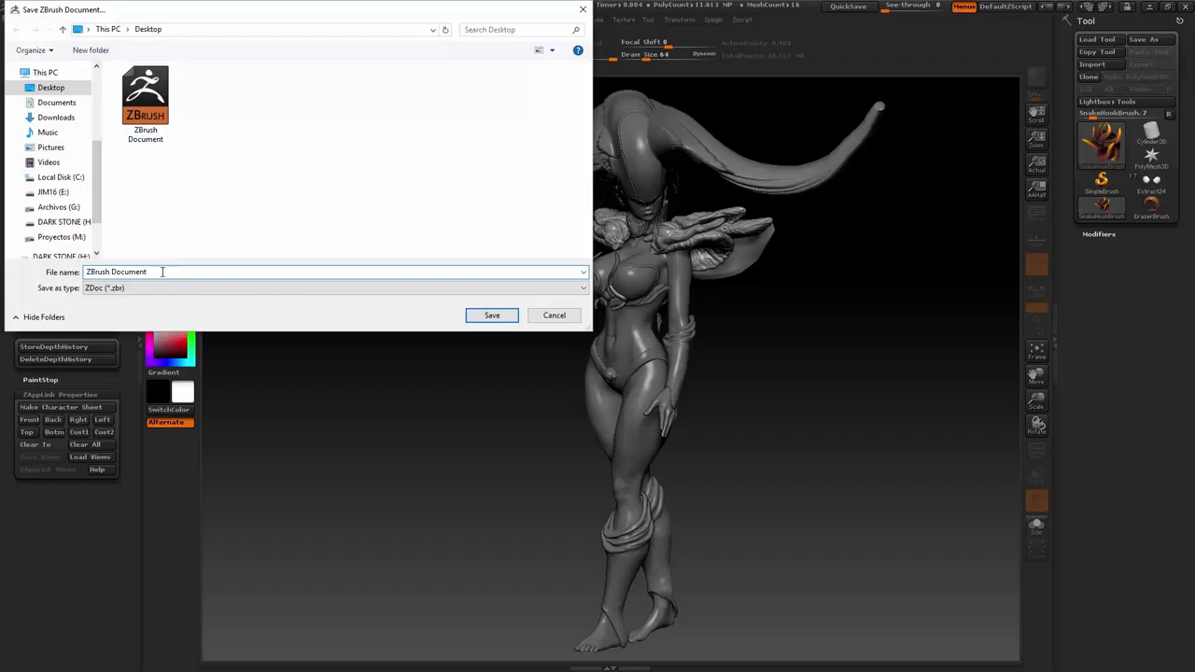
left_click(490, 315)
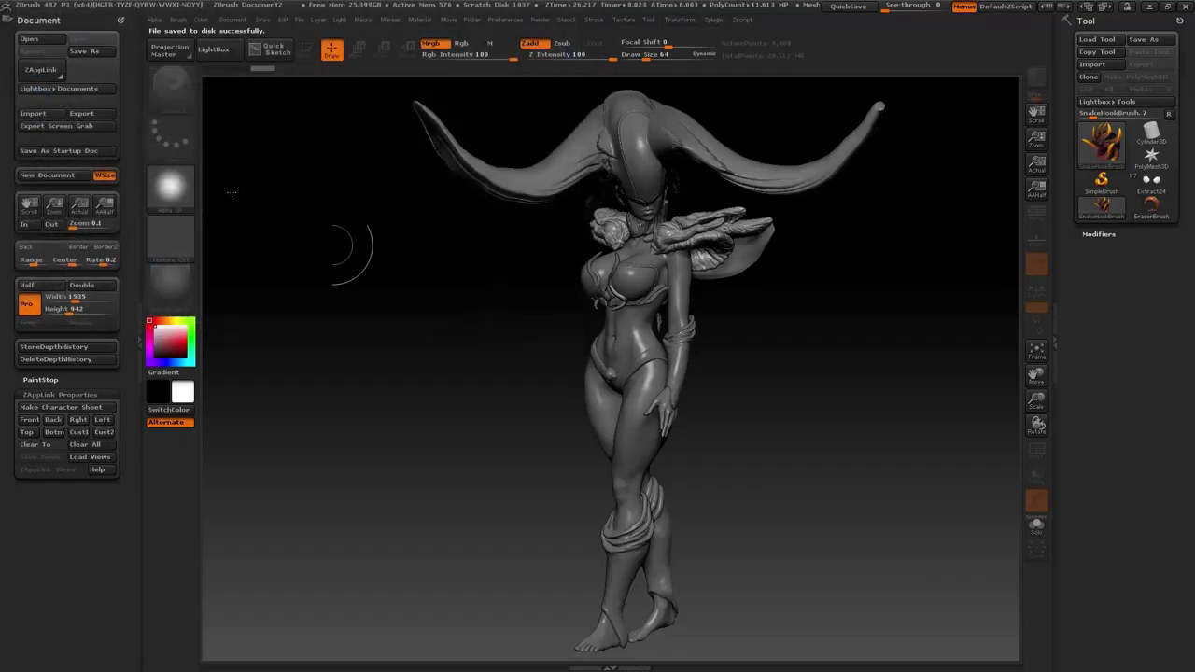
- Open the original ZBrush Document, then ZBrush Document2, to compare them, and clear with Ctrl+N
left_click(28, 38)
left_click(145, 101)
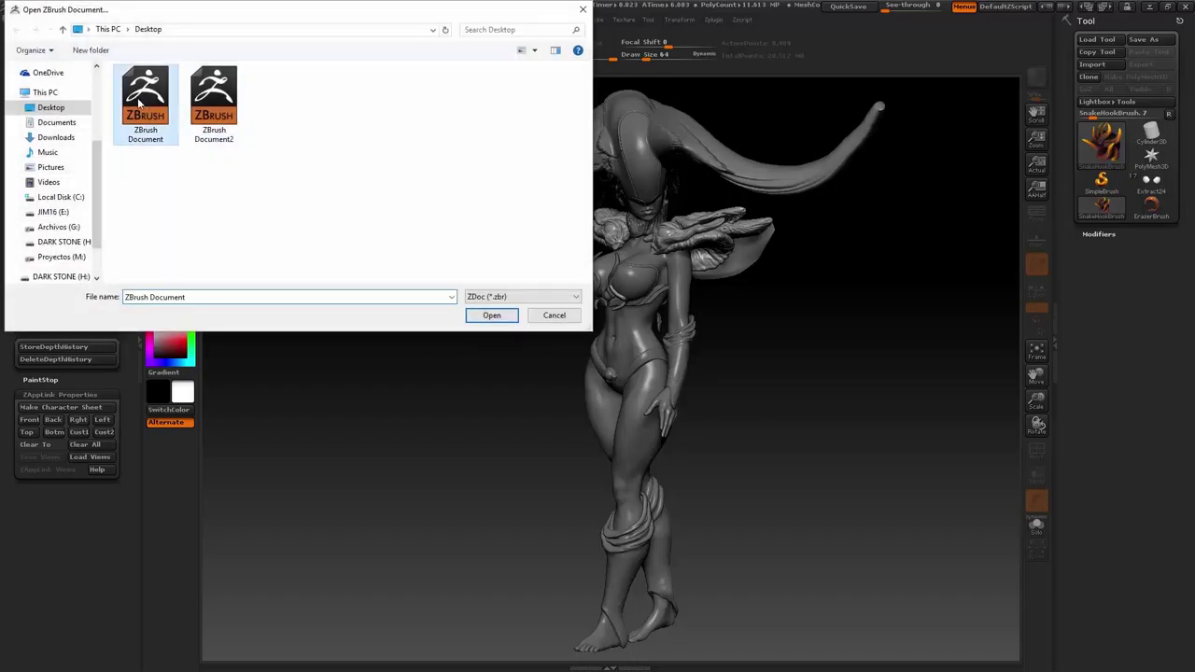
left_click(491, 315)
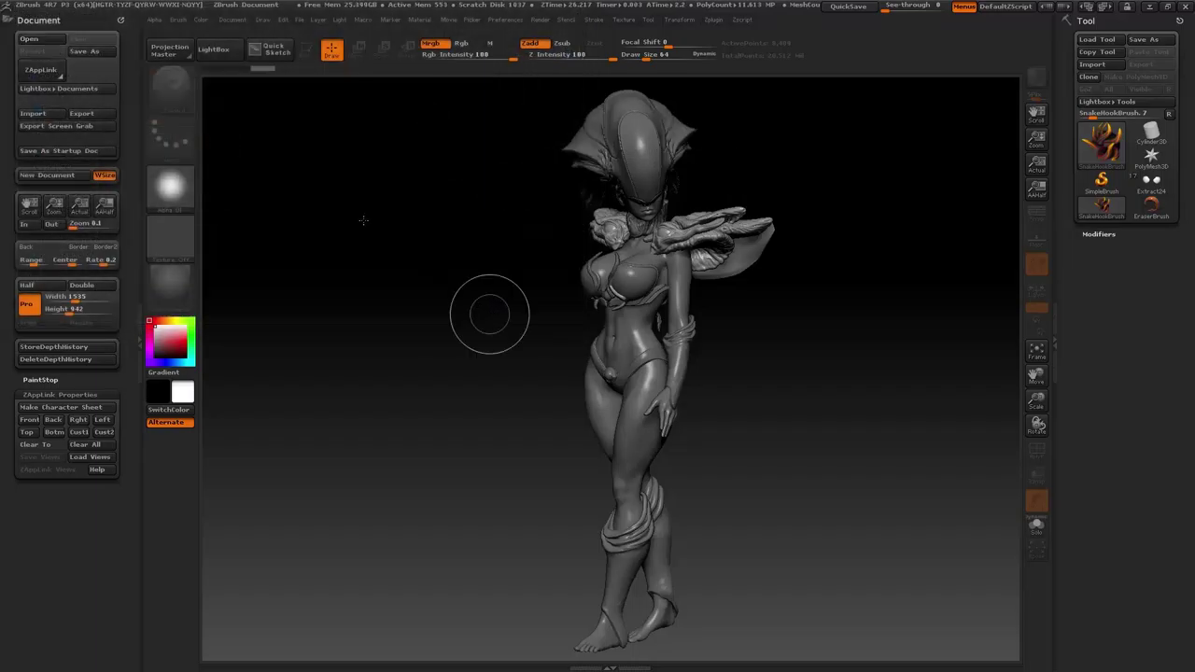
left_click(54, 43)
left_click(216, 108)
left_click(492, 315)
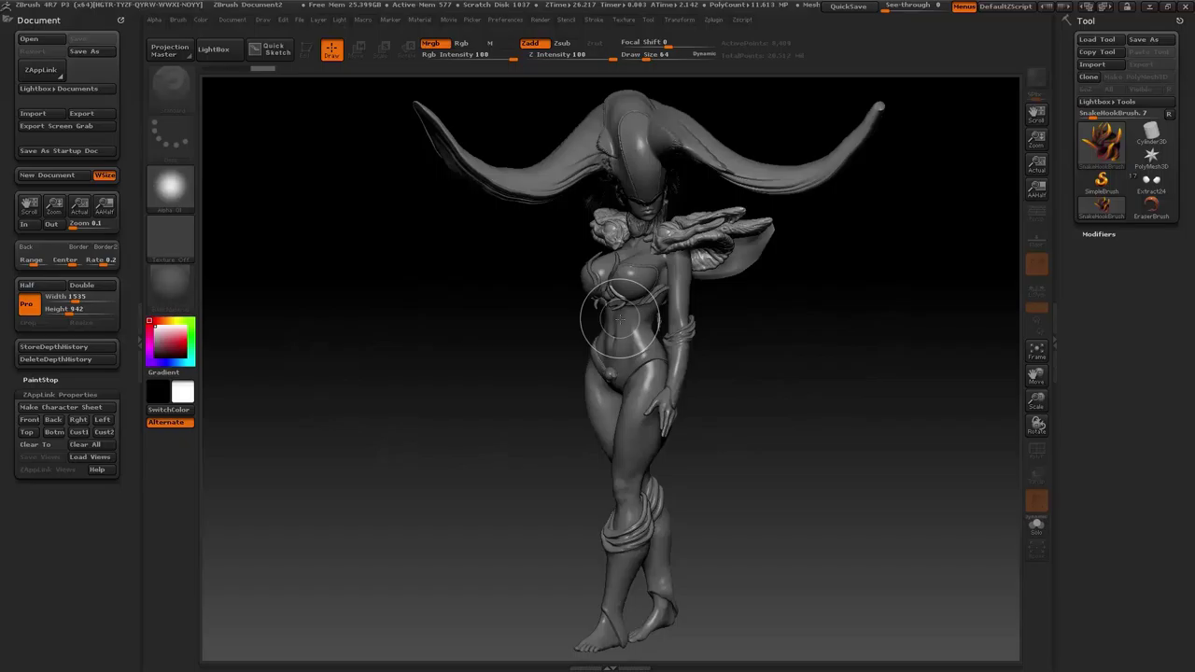
key("ctrl+n")
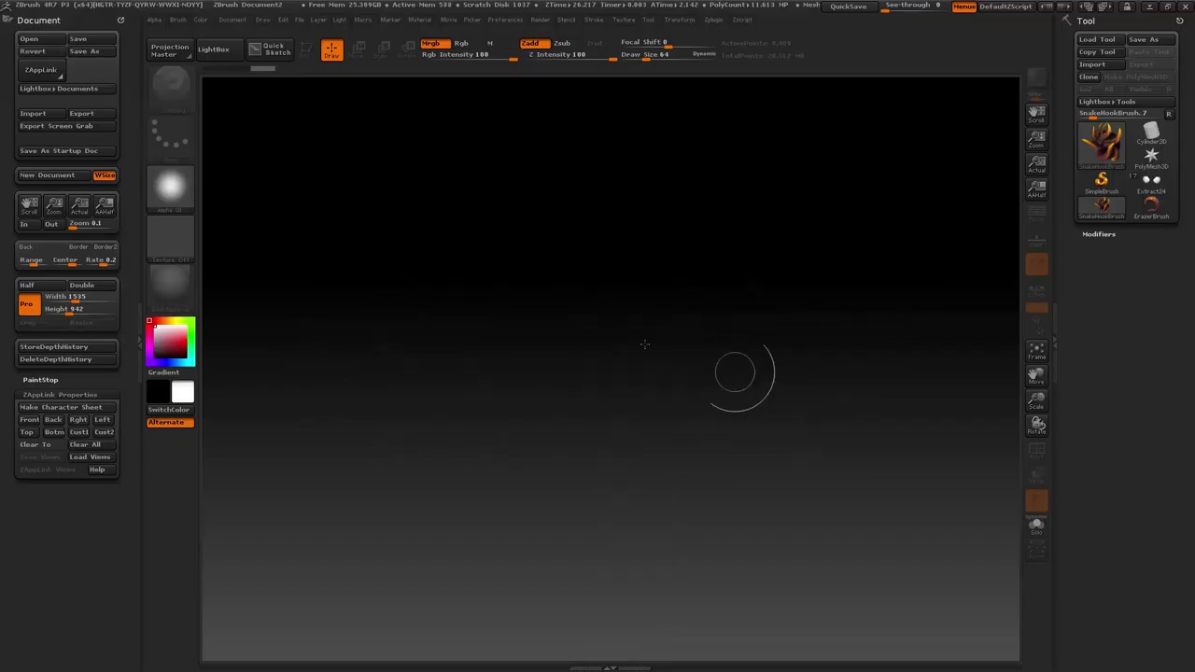
- Draw the Extract24 figure, enter Edit mode, frame it and rotate to a side view
left_click(1153, 190)
left_click_drag(604, 350, 597, 517)
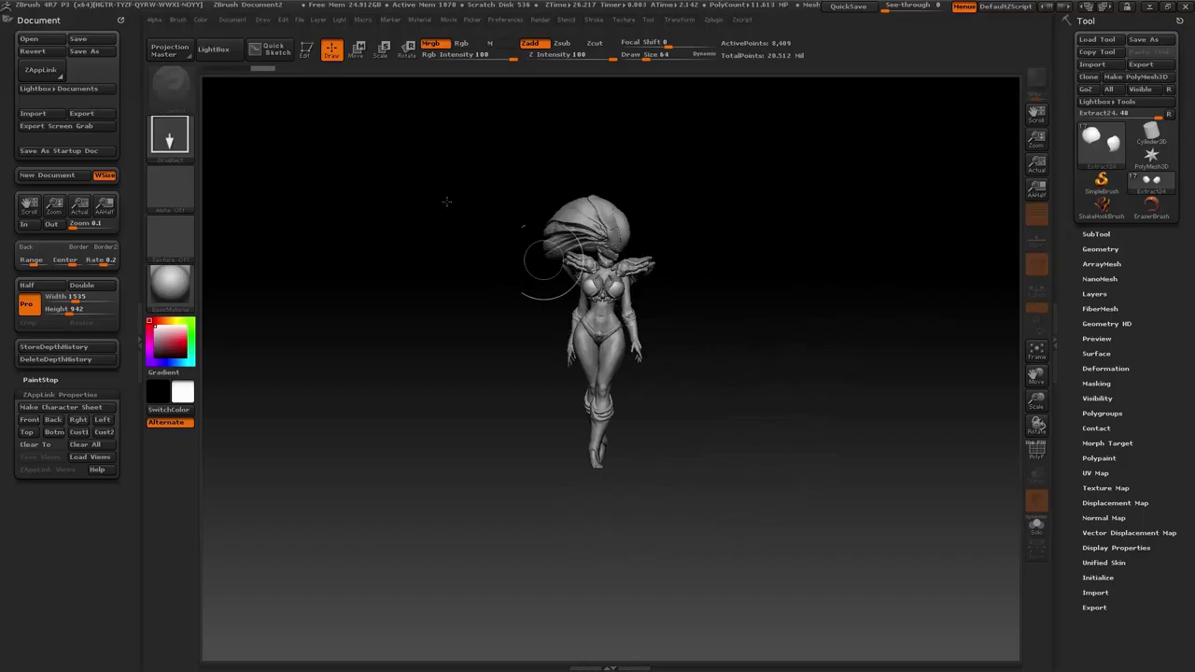
left_click(305, 48)
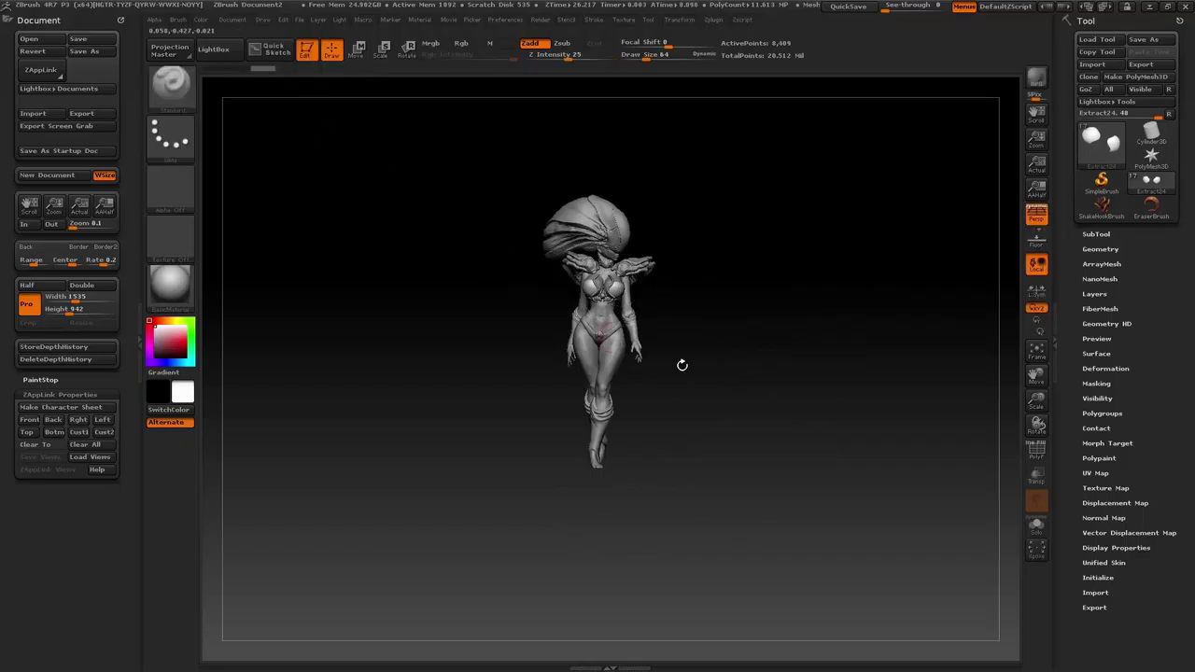
left_click(1036, 351)
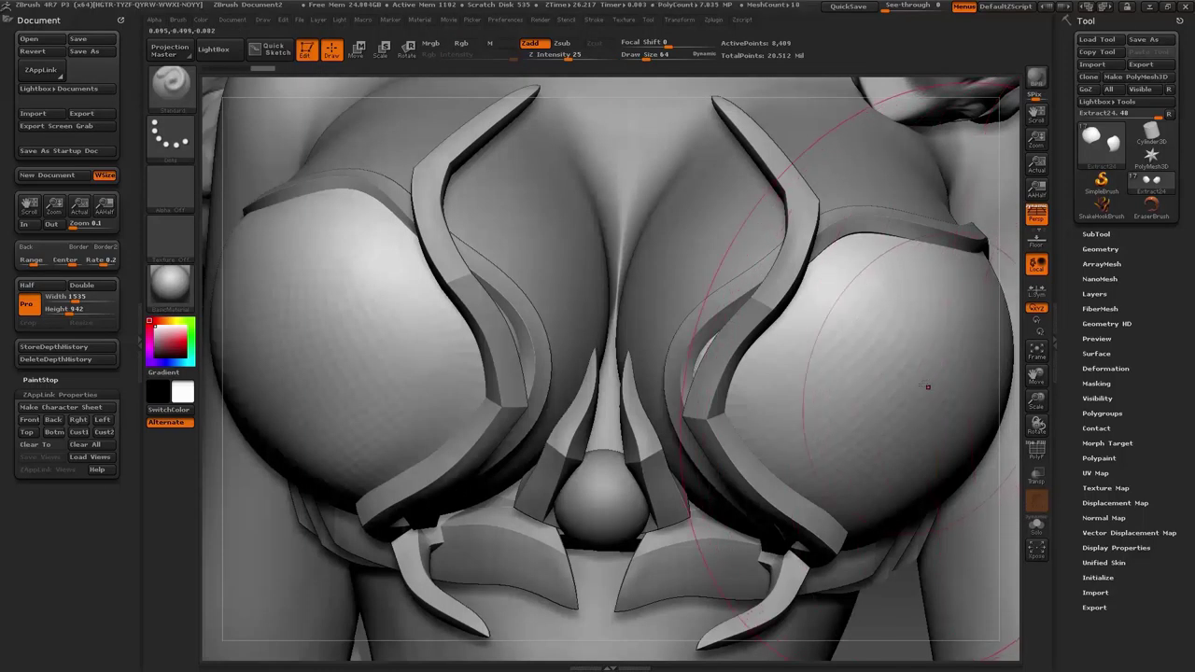
key("f")
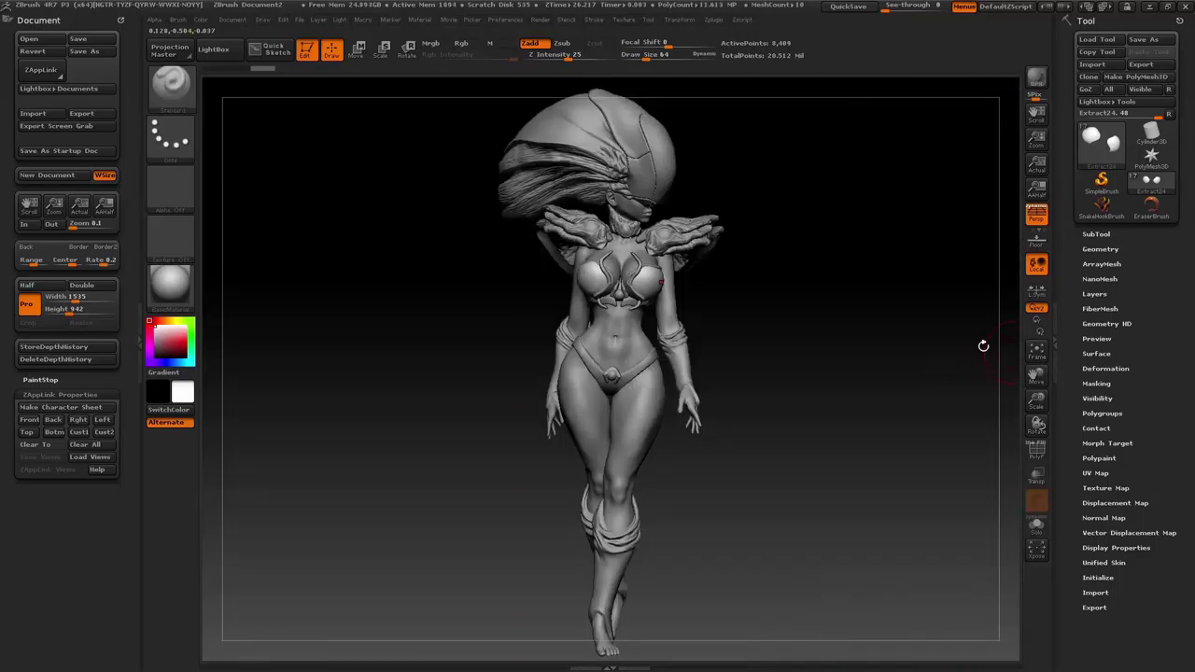
left_click_drag(895, 323, 840, 333, "shift")
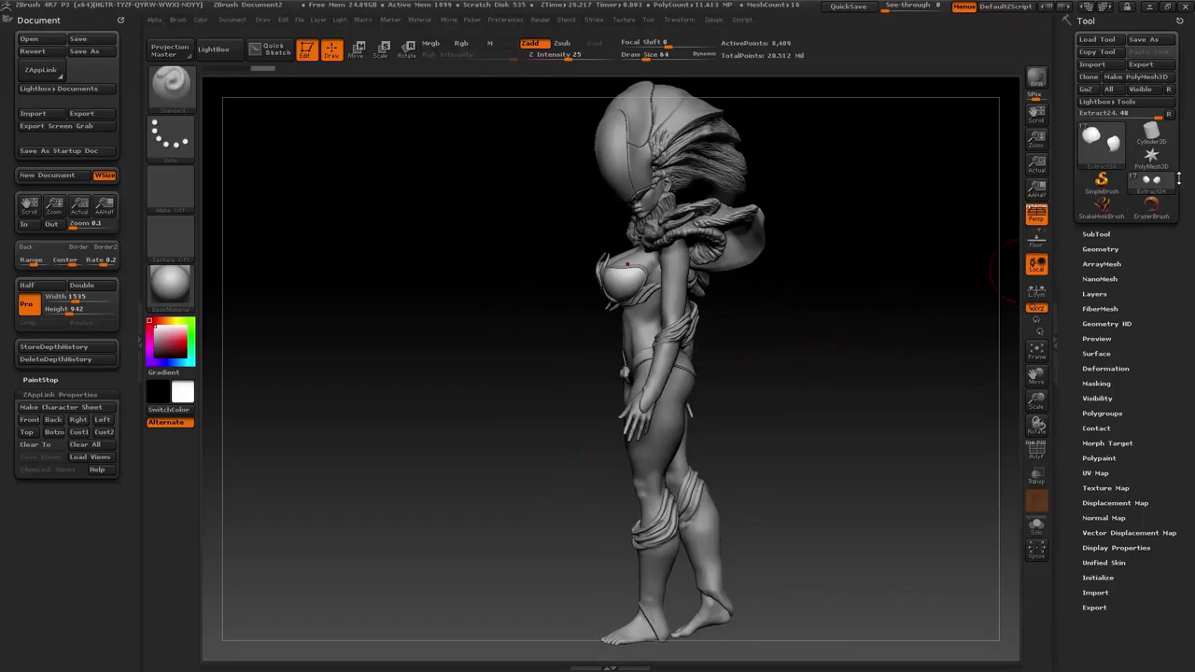
- Make Lilith_21 the active subtool and launch ZAppLink
left_click(1099, 233)
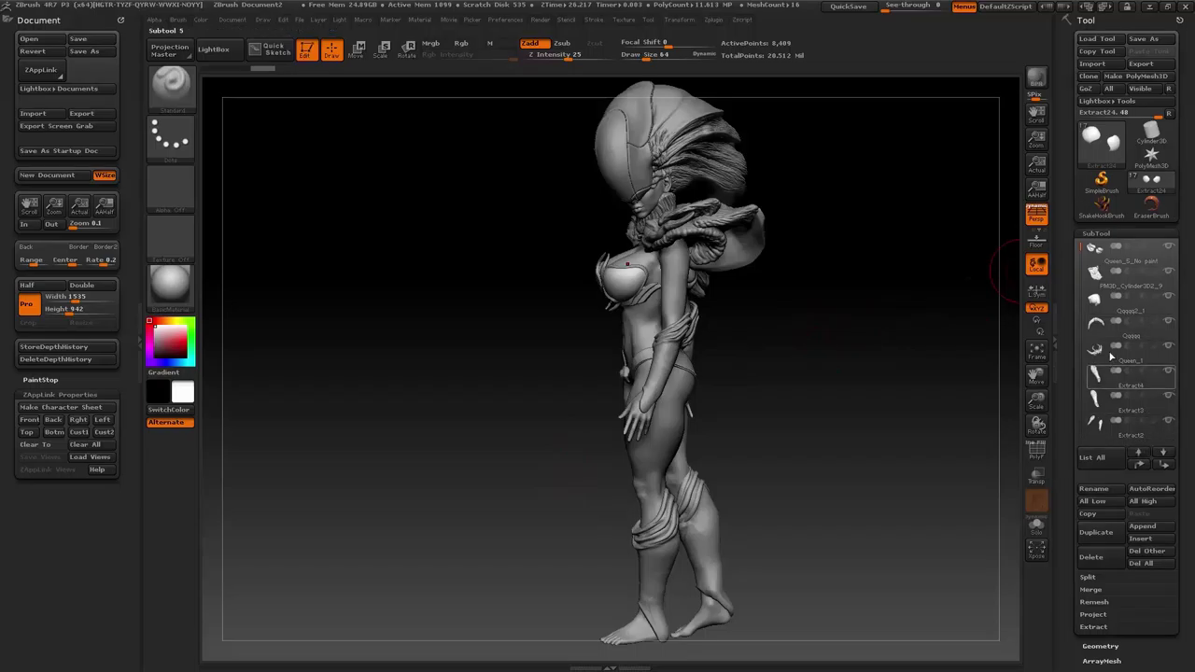
left_click(676, 293, "alt")
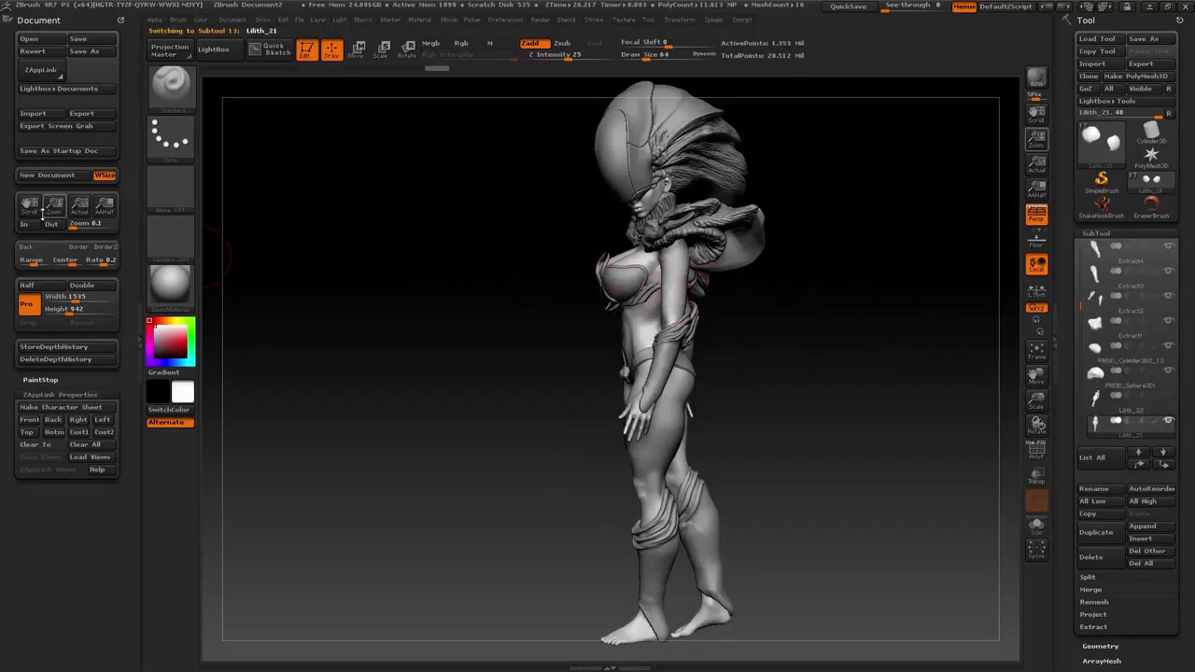
left_click(40, 70)
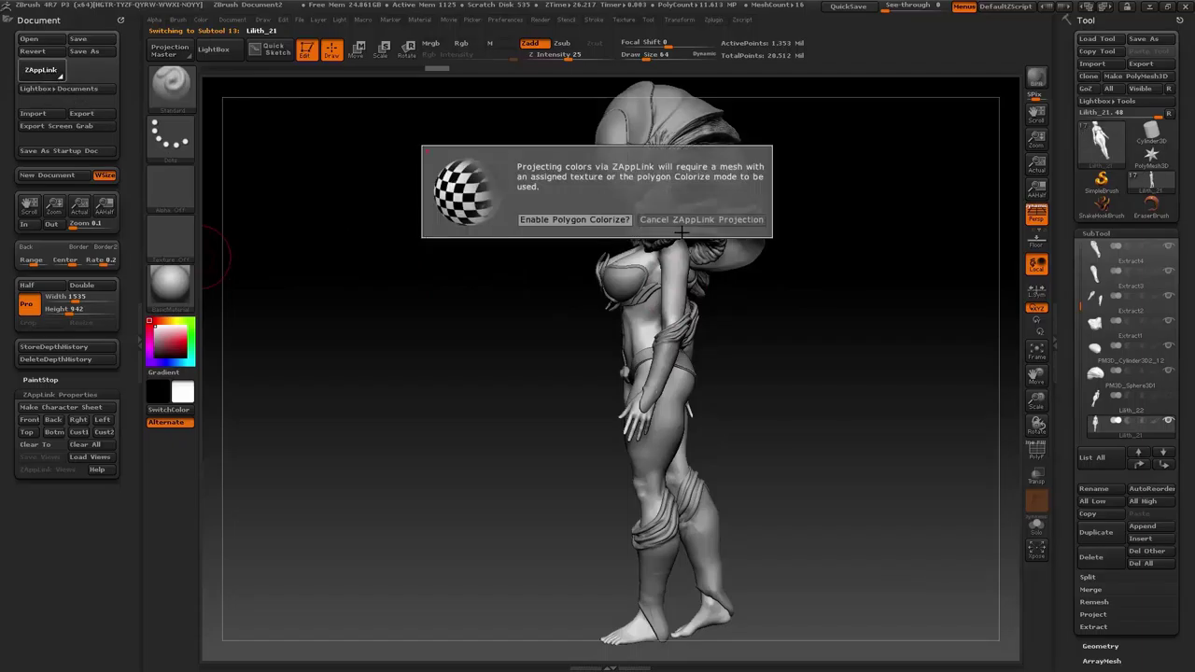
- Enable Polygon Colorize and Perspective for the ZAppLink projection
left_click(607, 220)
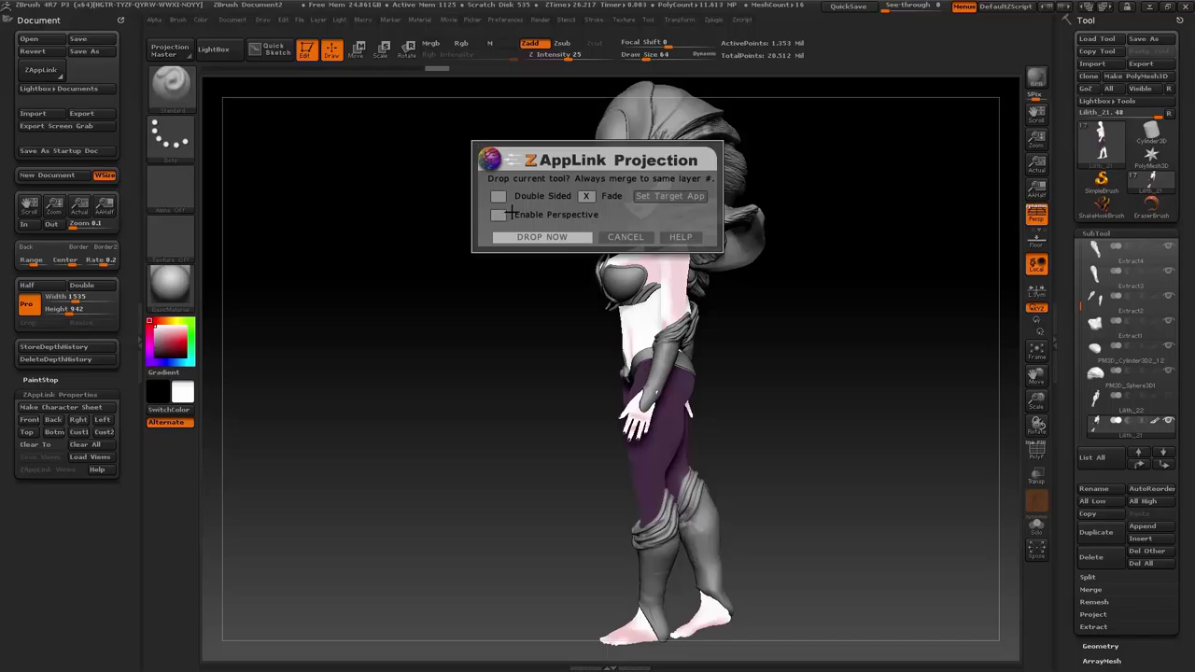
left_click(502, 215)
left_click(656, 195)
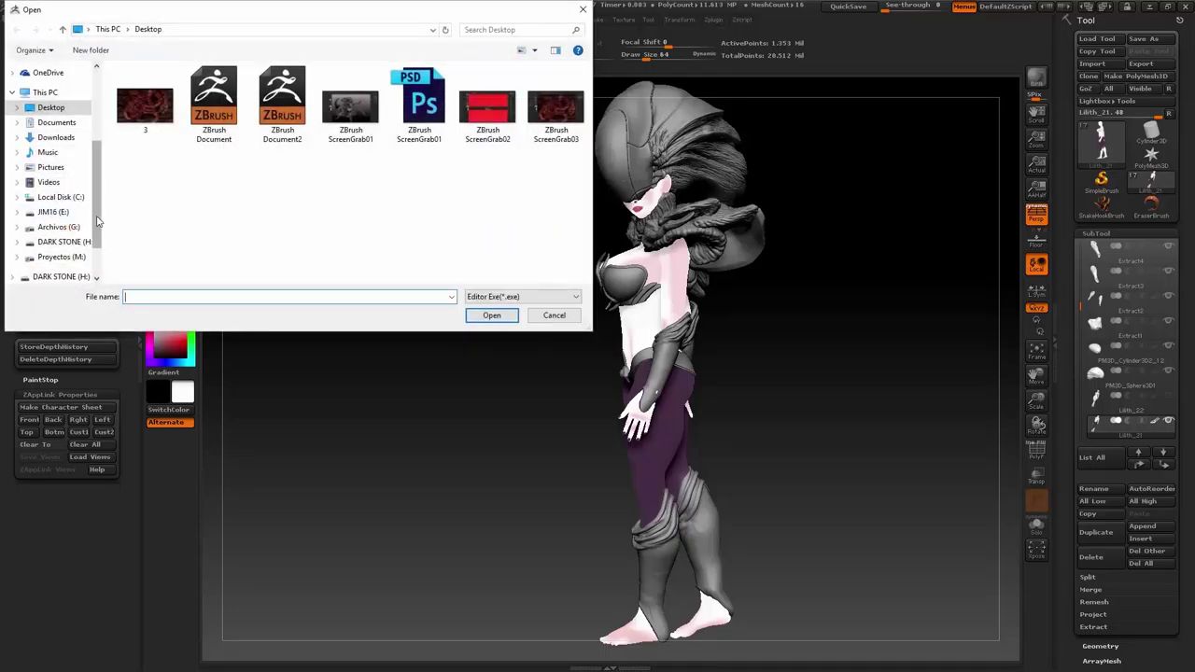
- Browse the target-app file dialog to C:\Program Files\Adobe
left_click(75, 197)
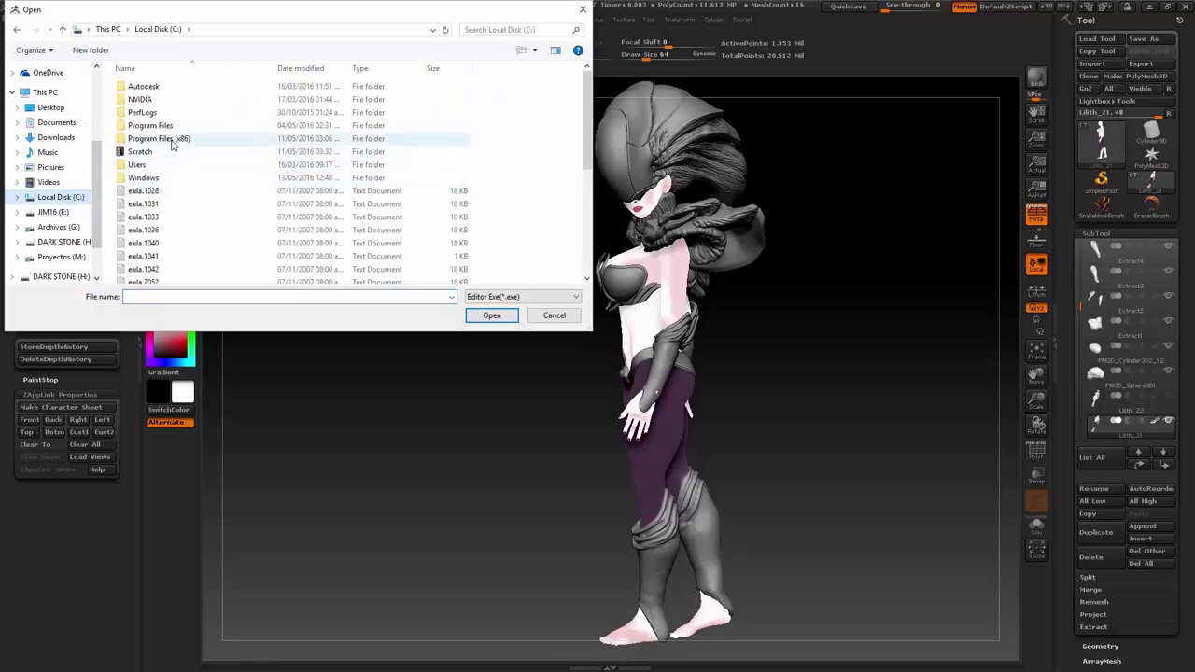
double_click(171, 140)
double_click(164, 88)
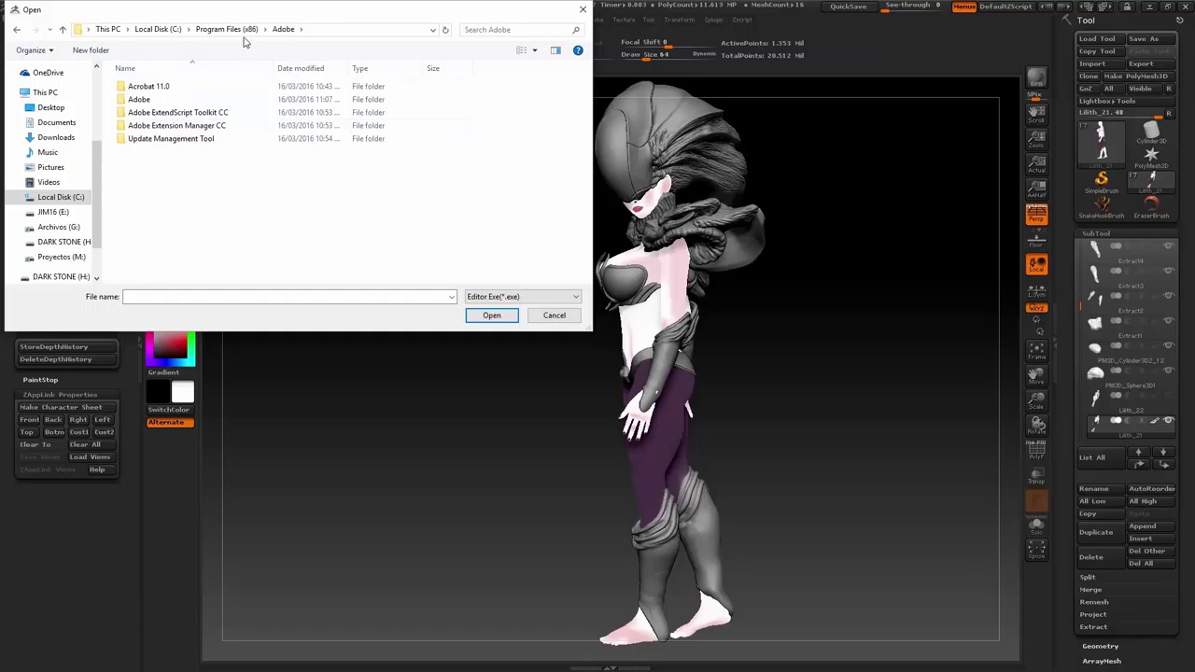
left_click(155, 31)
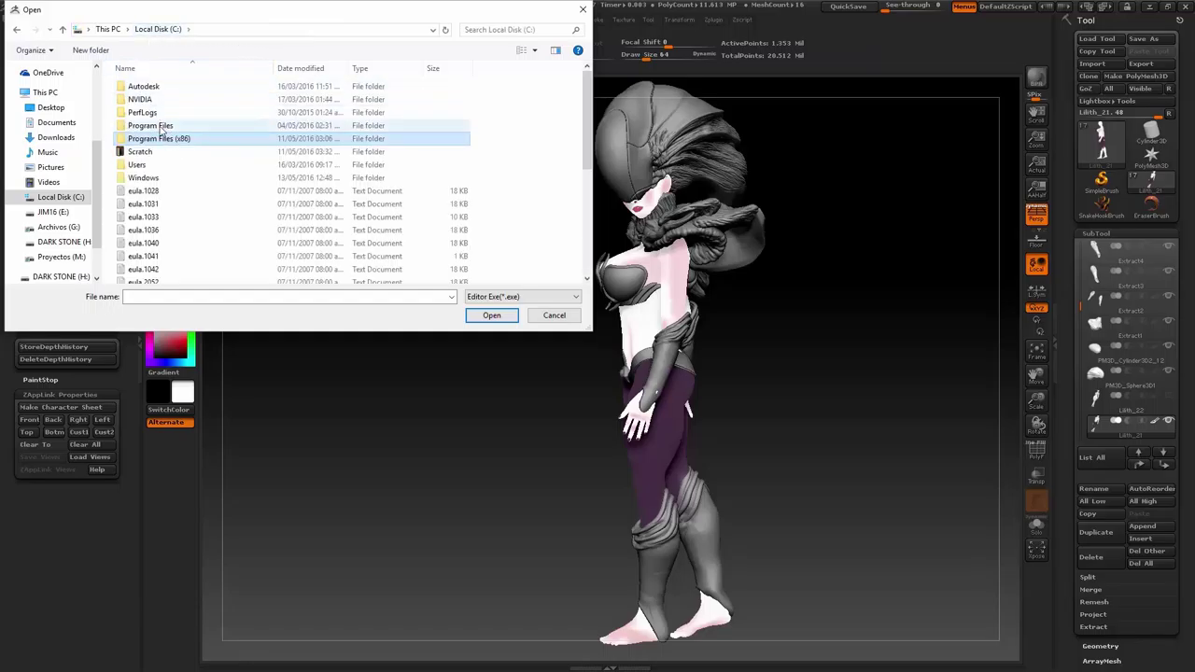
double_click(161, 127)
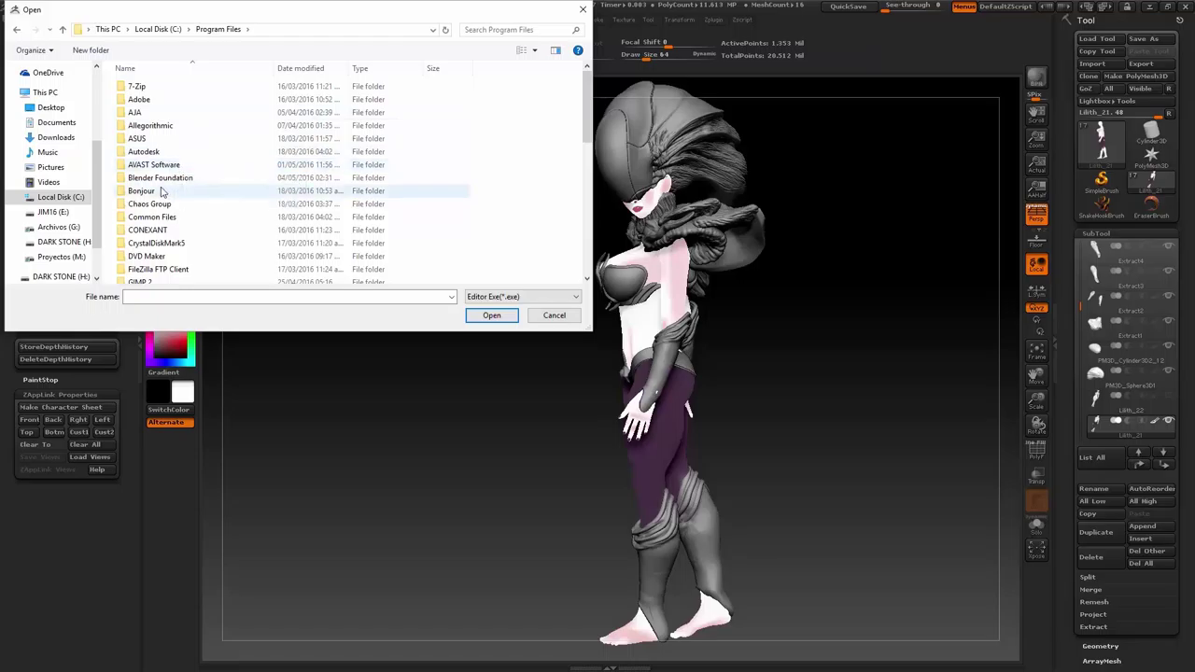
double_click(168, 100)
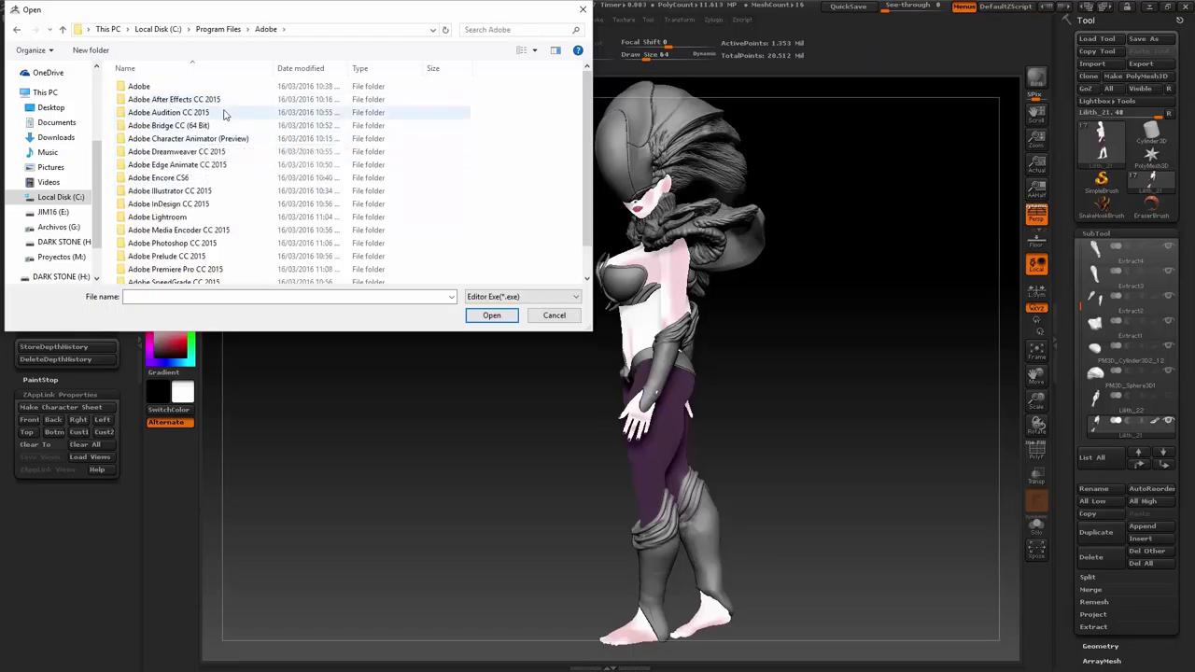
scroll(201, 231, "down", 1)
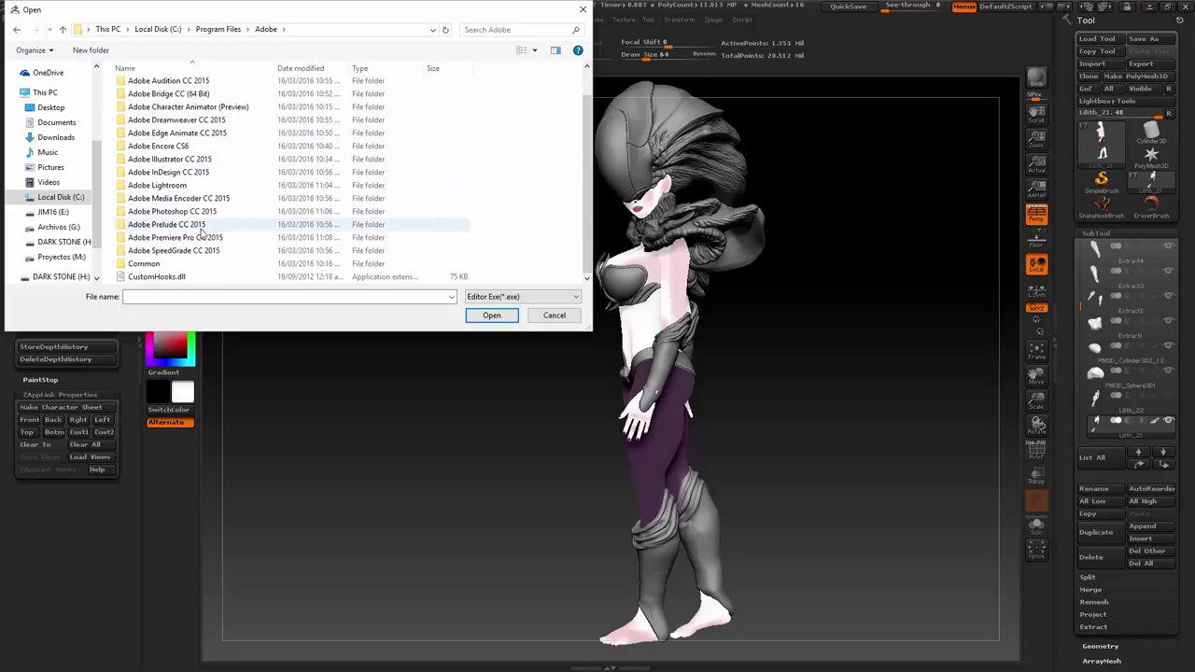
scroll(198, 228, "up", 1)
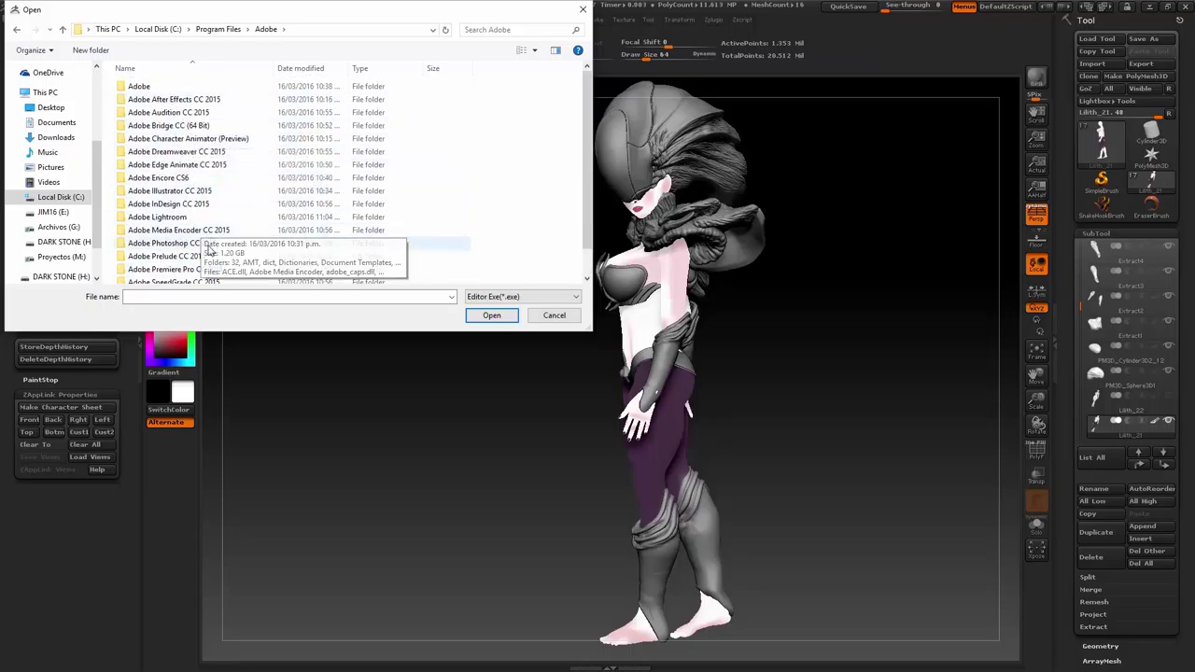
- Set Photoshop.exe from the Adobe Photoshop CC 2015 folder as the external editor
double_click(177, 243)
scroll(215, 210, "down", 1)
scroll(225, 218, "down", 10)
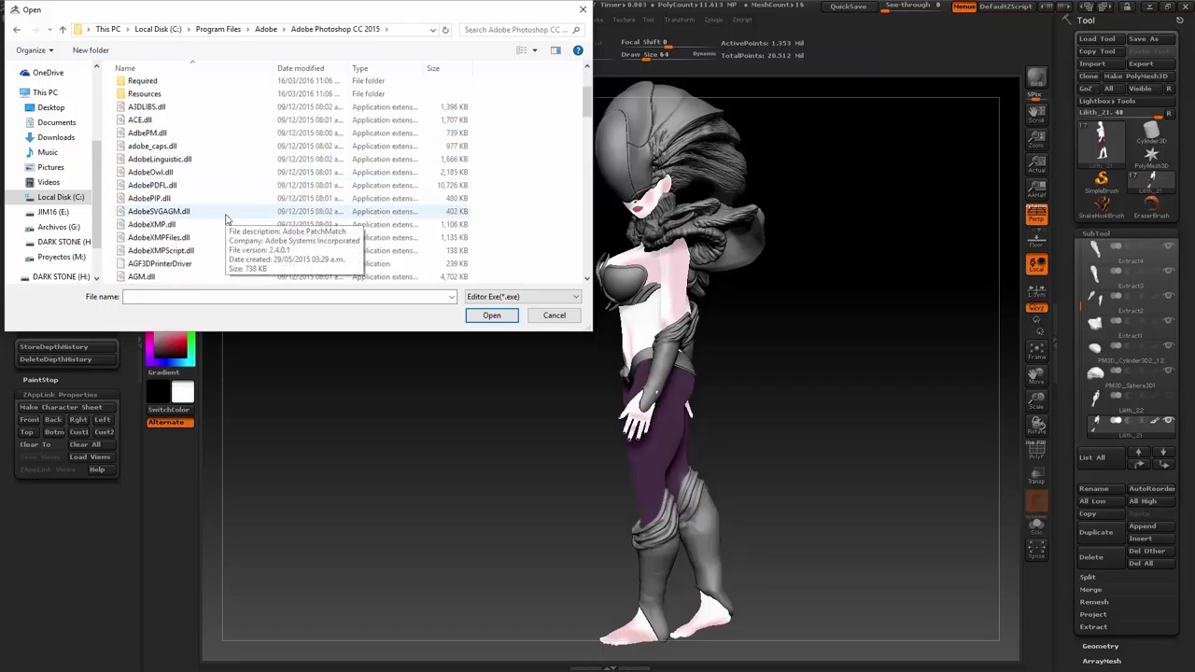
scroll(225, 218, "down", 2)
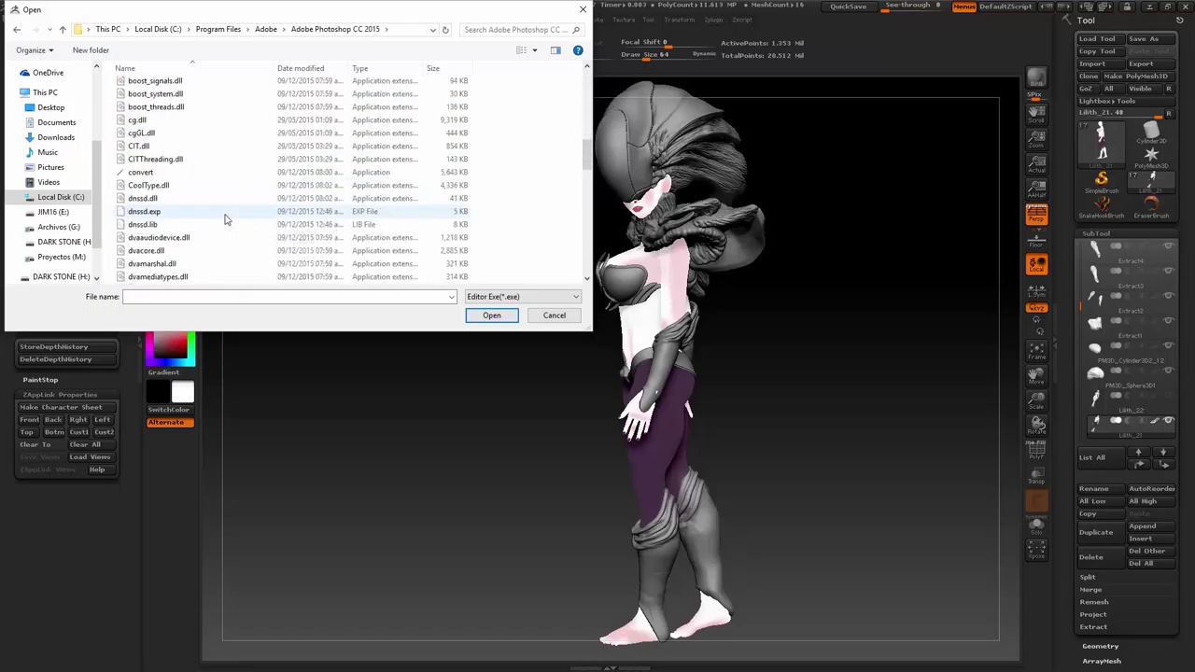
scroll(224, 218, "down", 5)
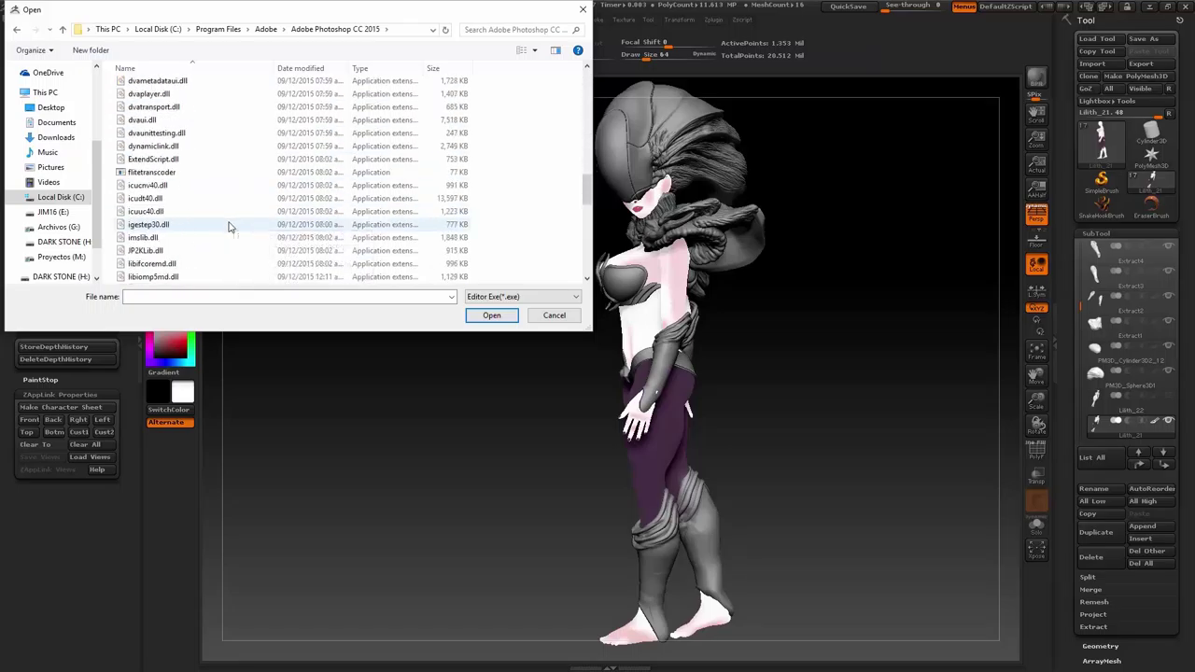
scroll(229, 226, "down", 5)
left_click(205, 213)
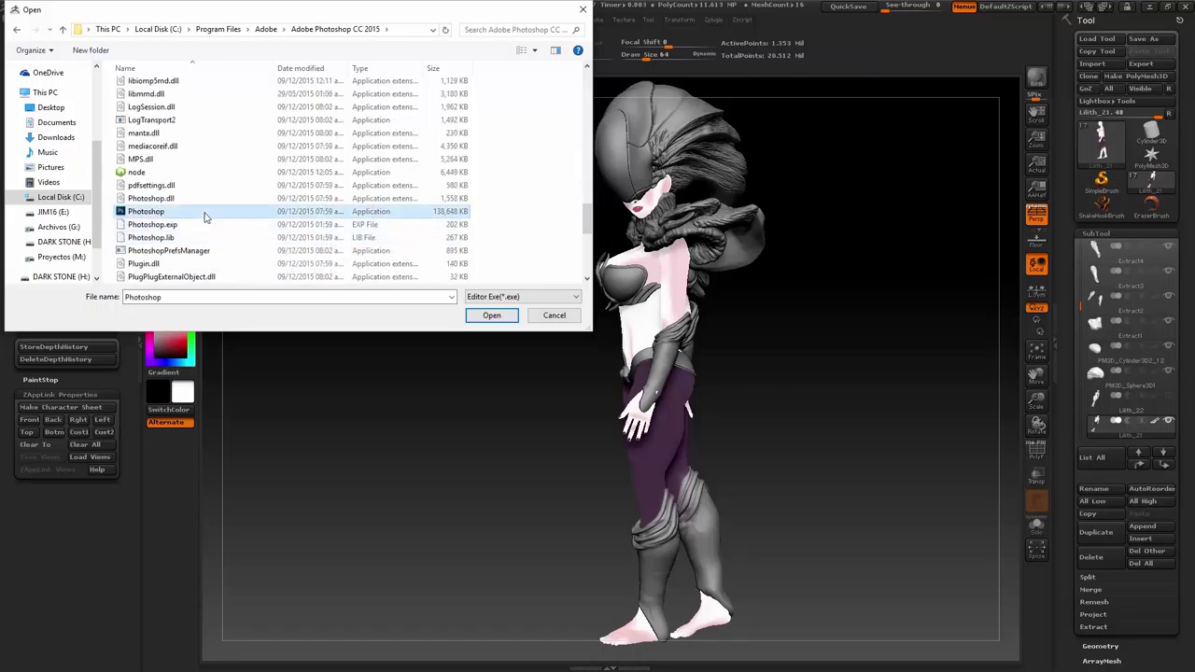
left_click(492, 315)
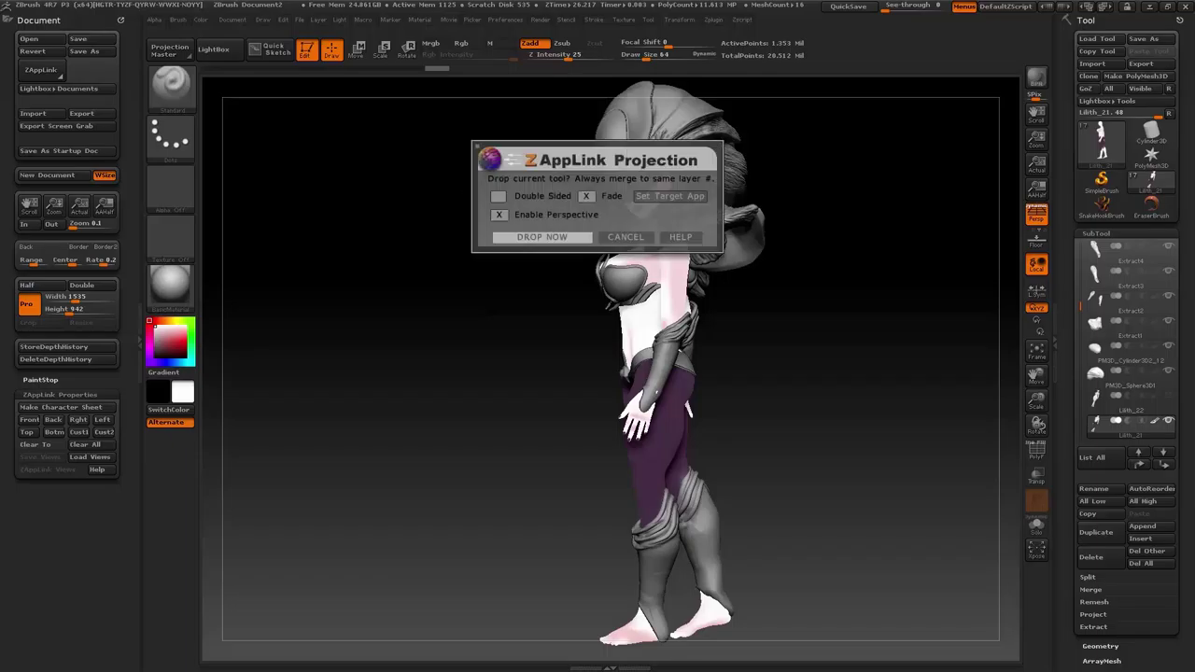
- Use DROP NOW to send the figure to Photoshop and reposition the Photoshop window
left_click(558, 237)
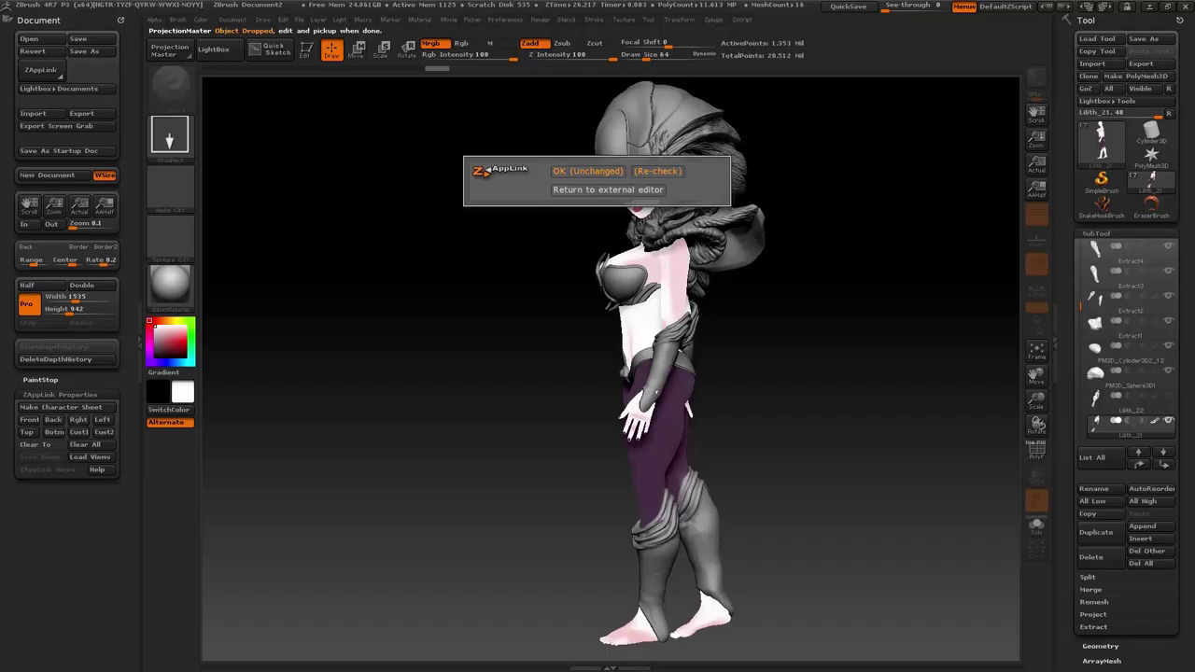
left_click(608, 189)
left_click_drag(856, 117, 572, 97)
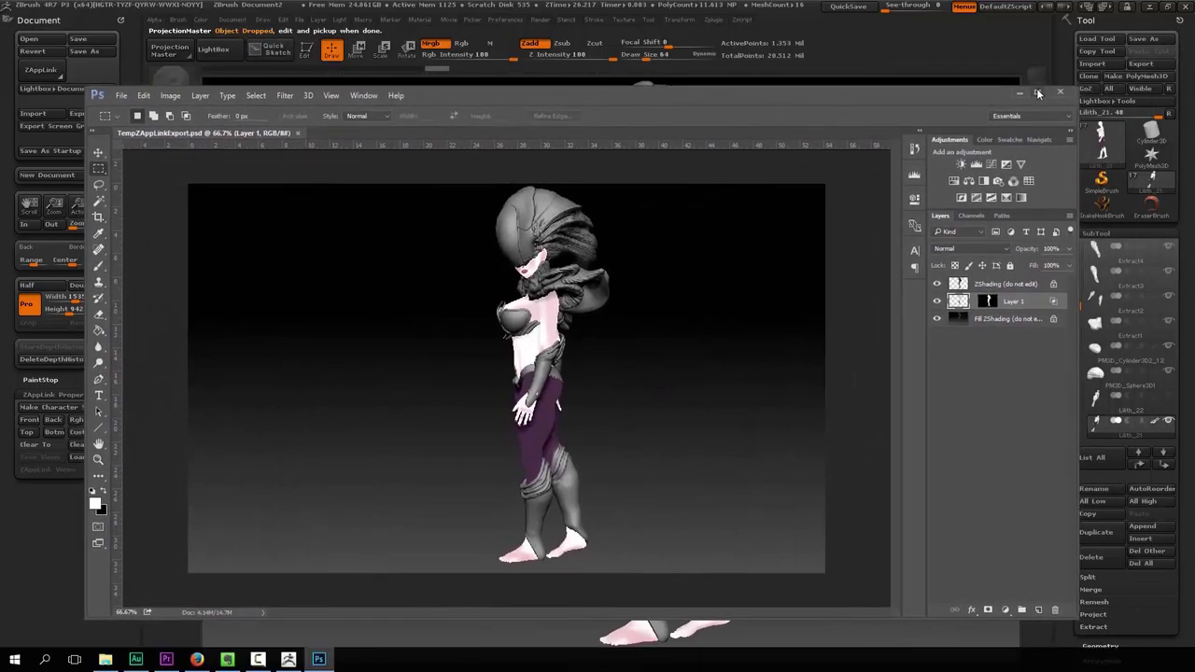
- Maximize Photoshop and select Layer 1 for painting
left_click(1034, 93)
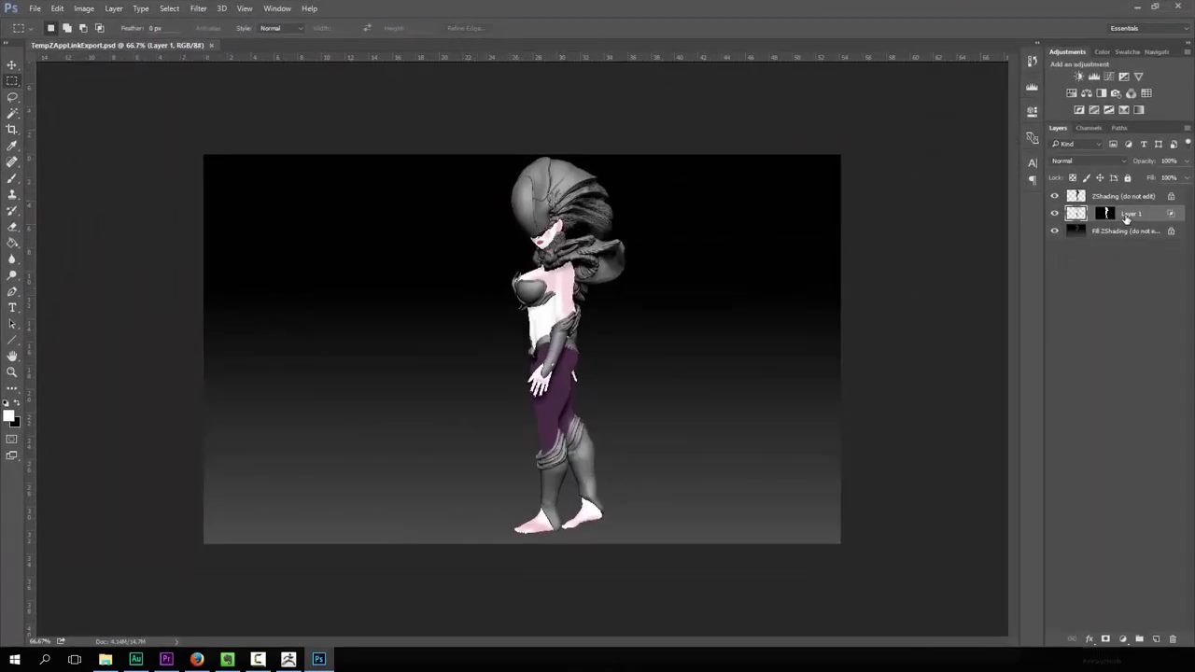
left_click(1139, 198)
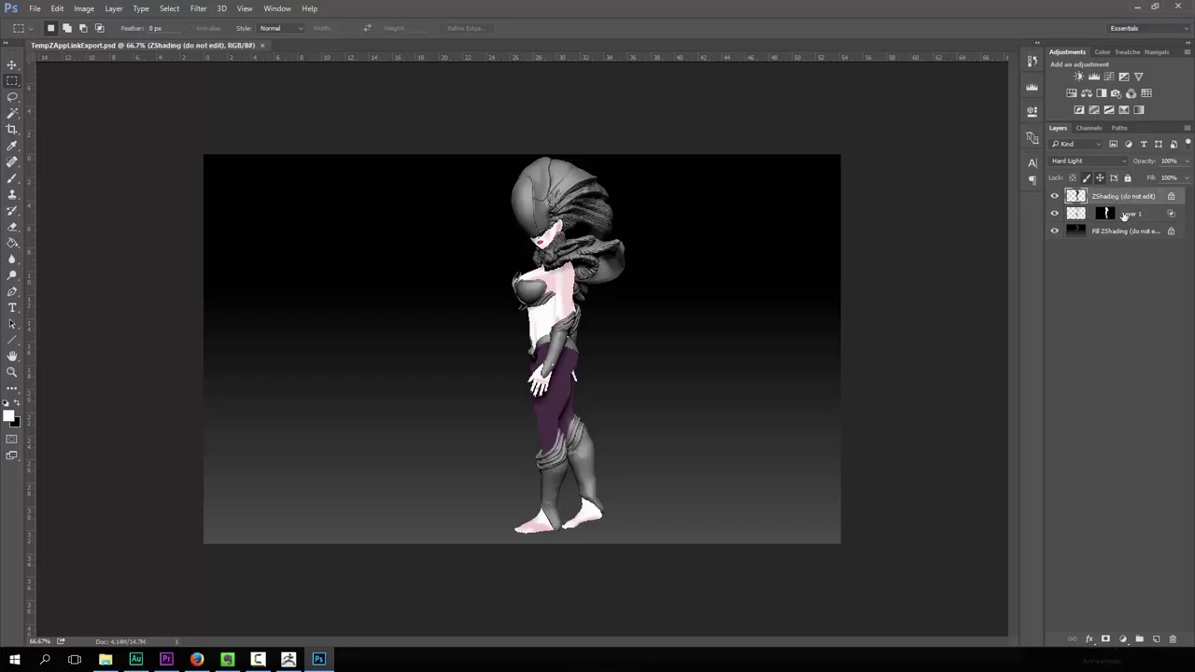
left_click(1077, 214)
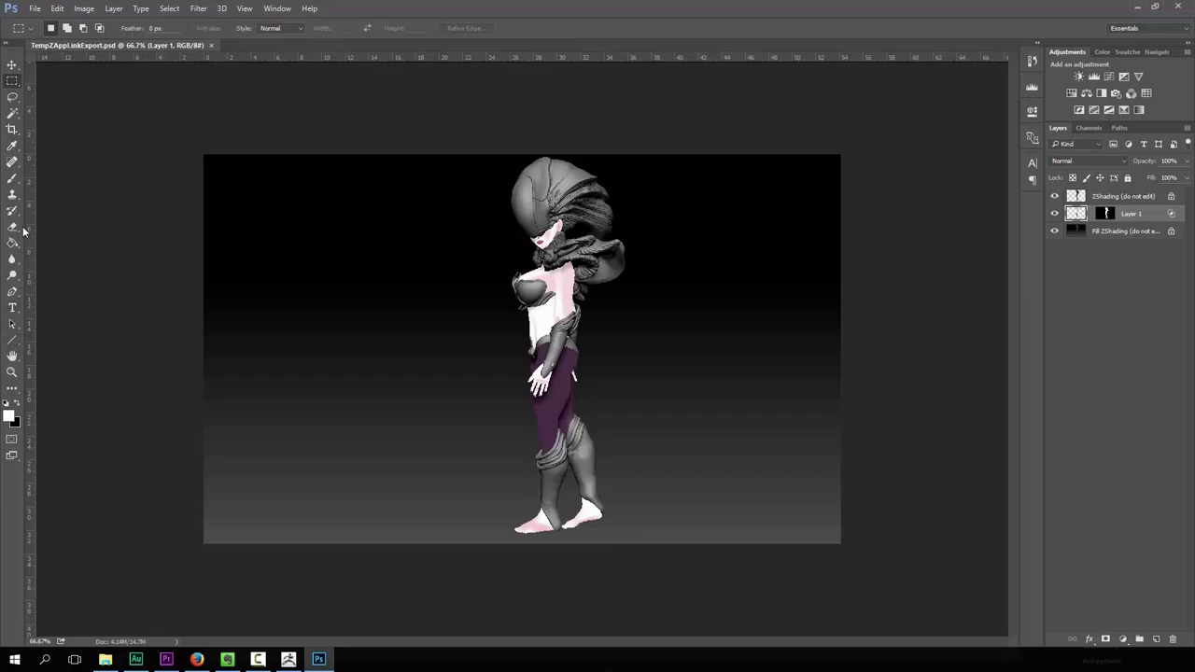
- Paint the figure's body and legs solid red on Layer 1 with a hard round brush
left_click(13, 178)
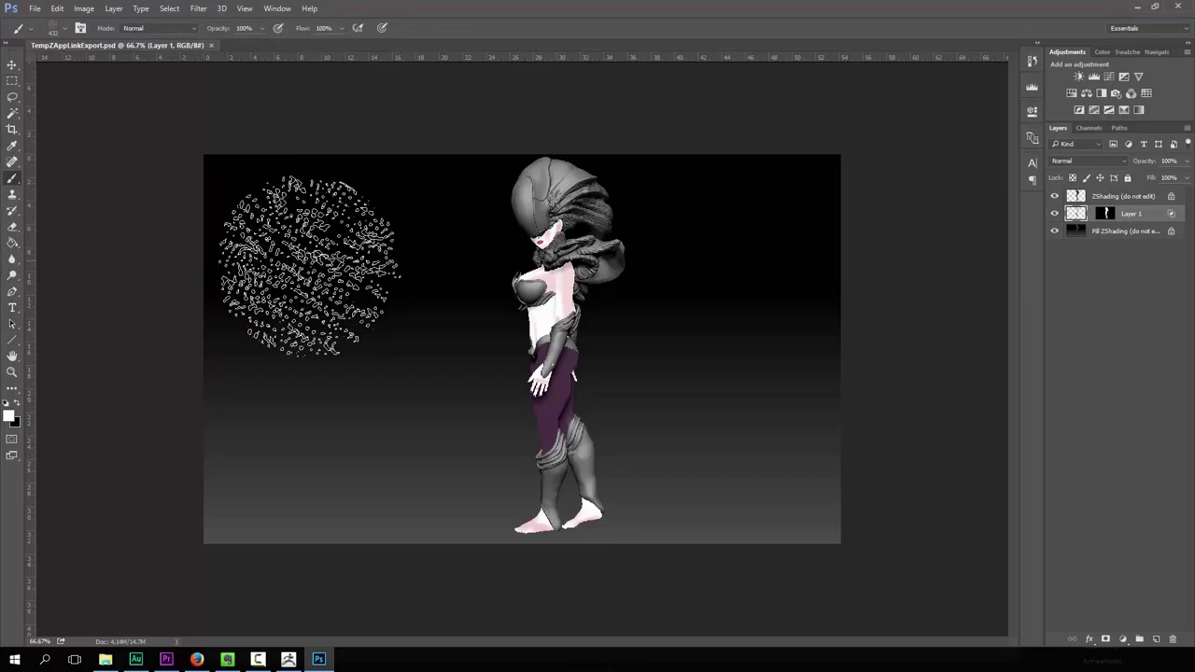
right_click(313, 261)
left_click(340, 354)
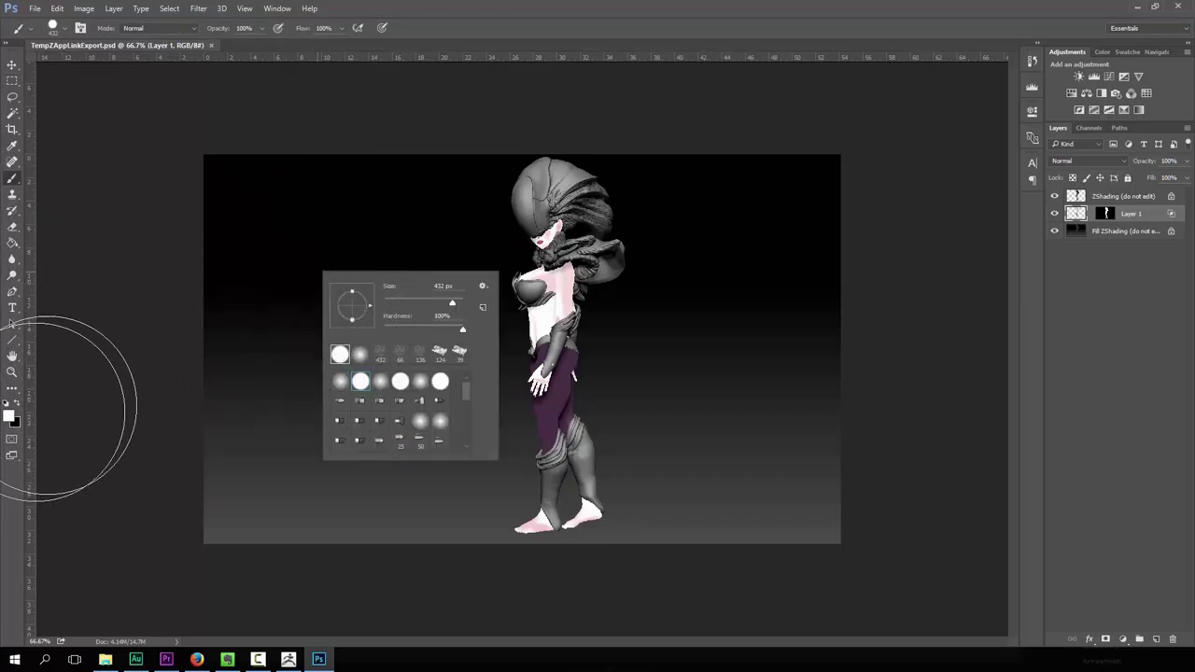
key("i")
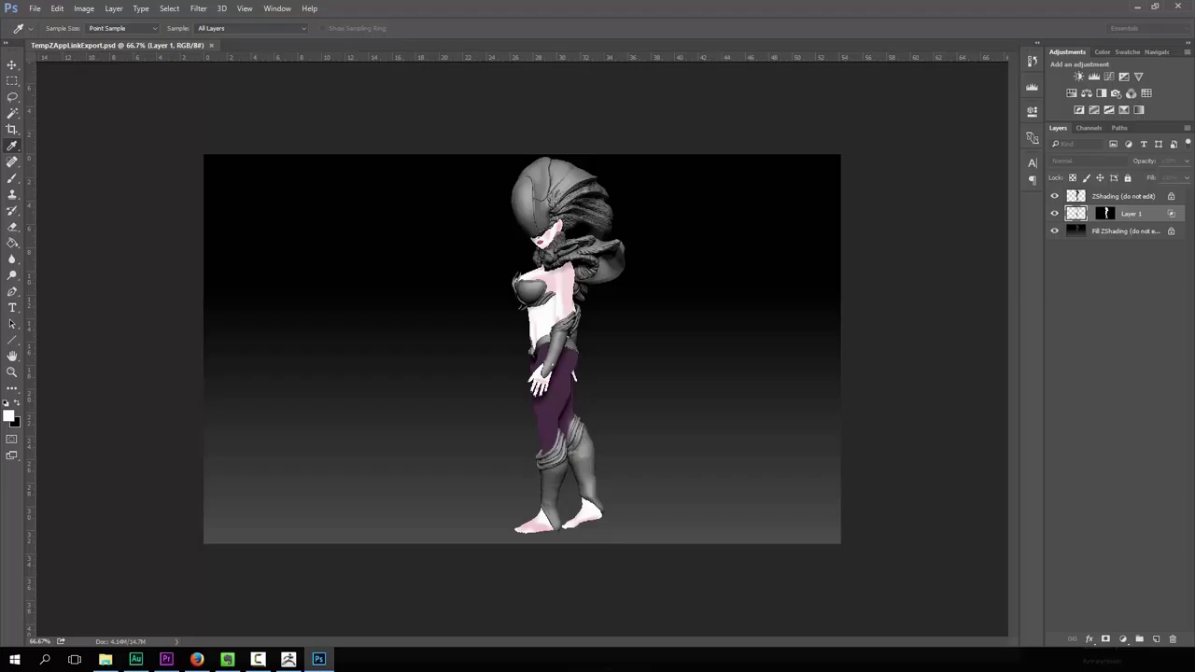
key("b")
mouse_move(578, 381)
left_mouse_down()
mouse_move(554, 382)
mouse_move(551, 446)
mouse_move(547, 193)
mouse_move(558, 450)
mouse_move(544, 533)
mouse_move(557, 526)
left_mouse_up()
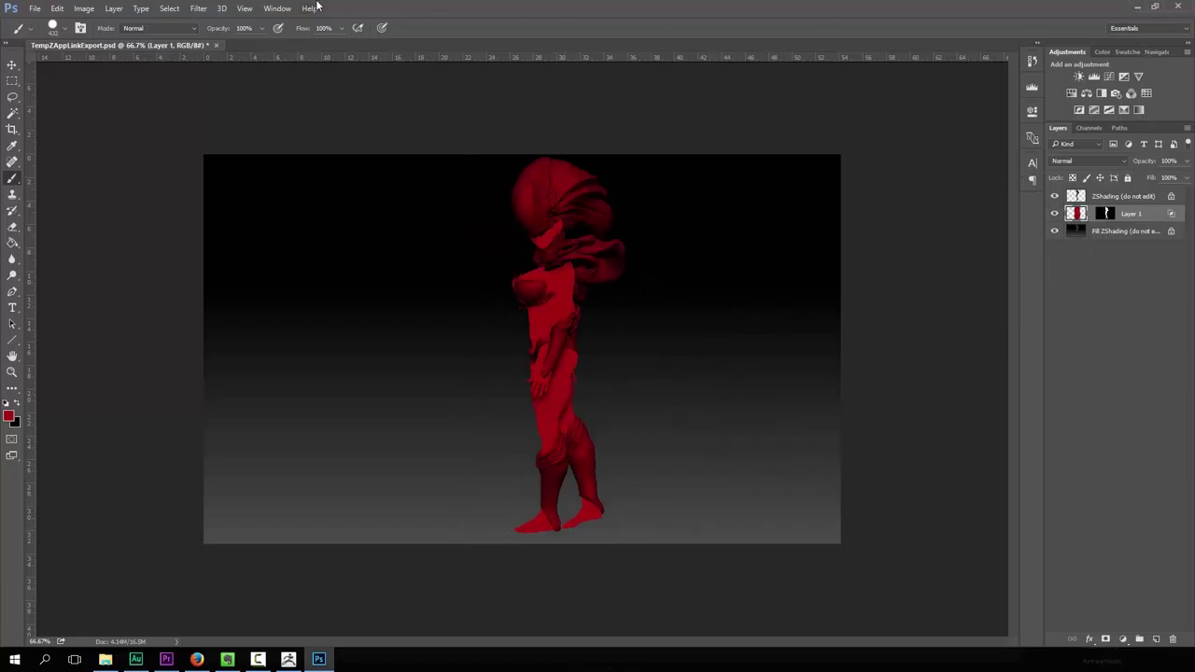
- Save the red-painted TempZAppLinkExport document
left_click(1137, 6)
left_click(30, 7)
left_click(89, 138)
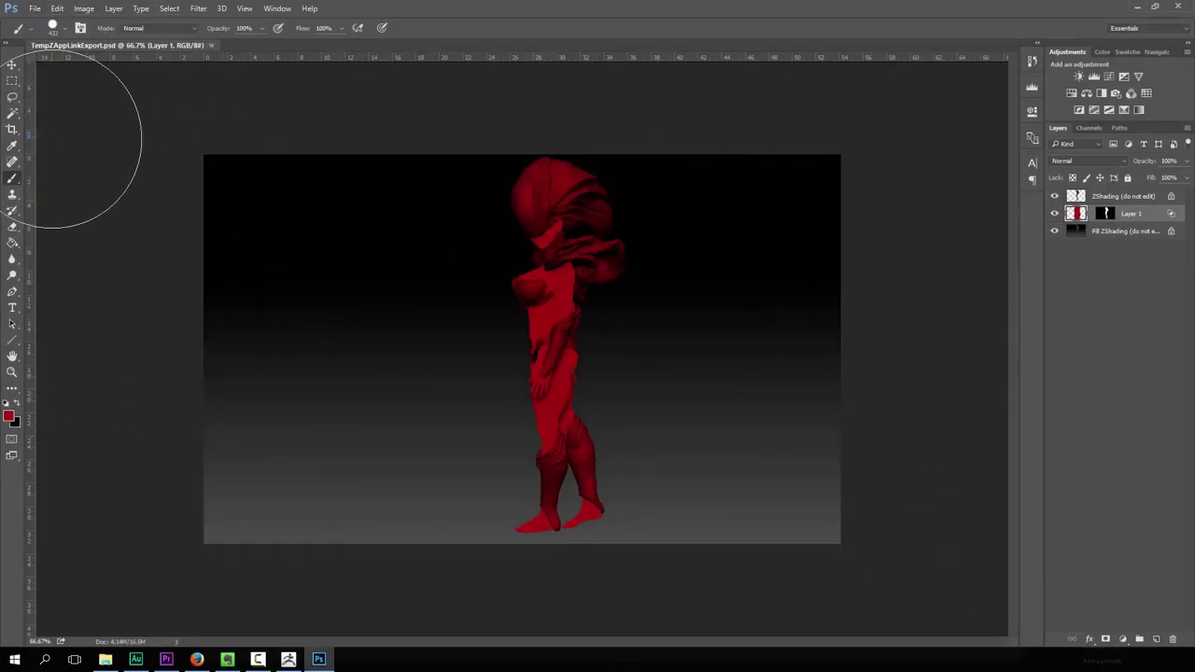
- Re-check, re-enter ZBrush and use PICKUP NOW to project the red paint onto the figure
left_click(1137, 7)
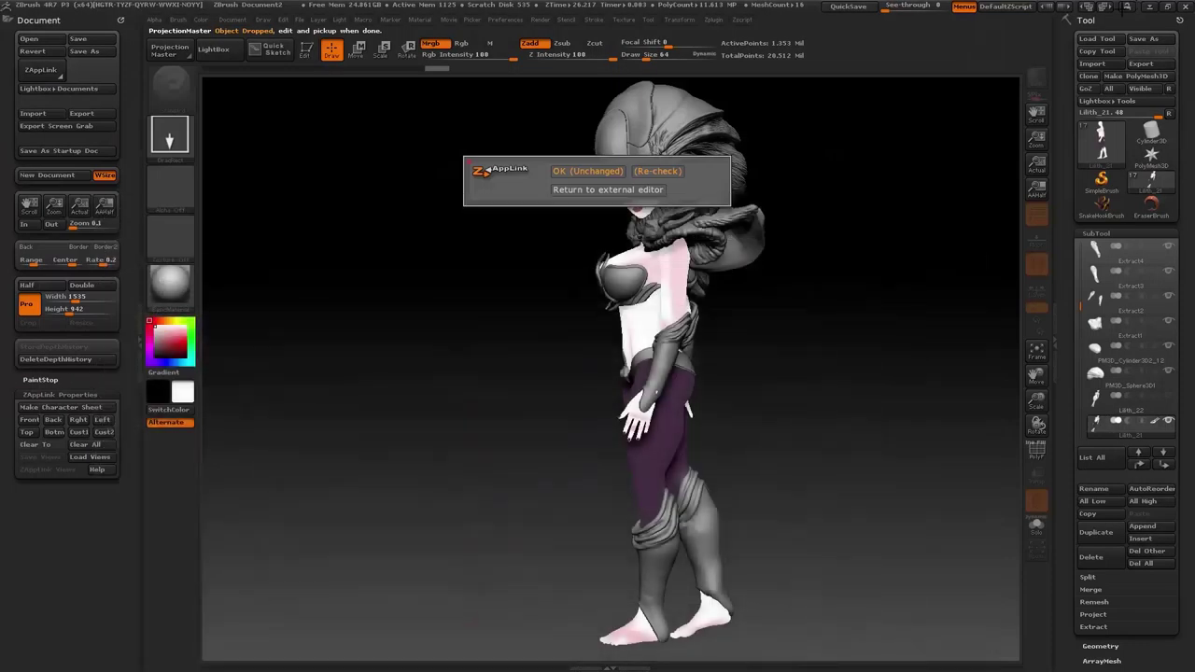
left_click(657, 171)
left_click(631, 191)
left_click(601, 172)
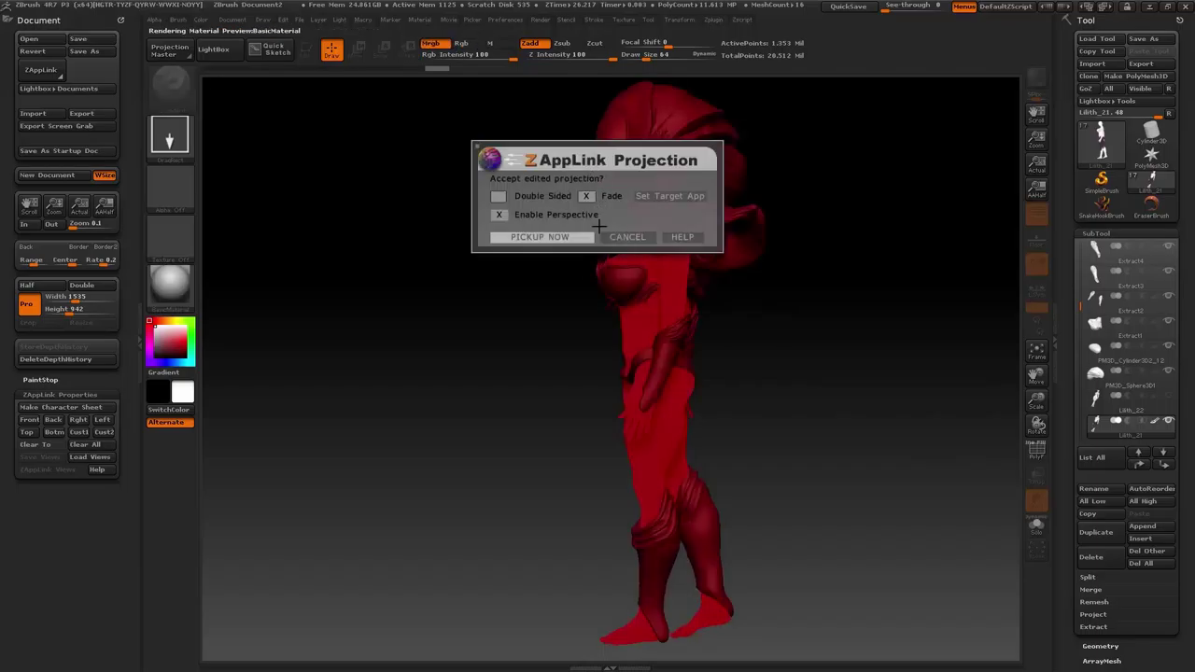
left_click(538, 237)
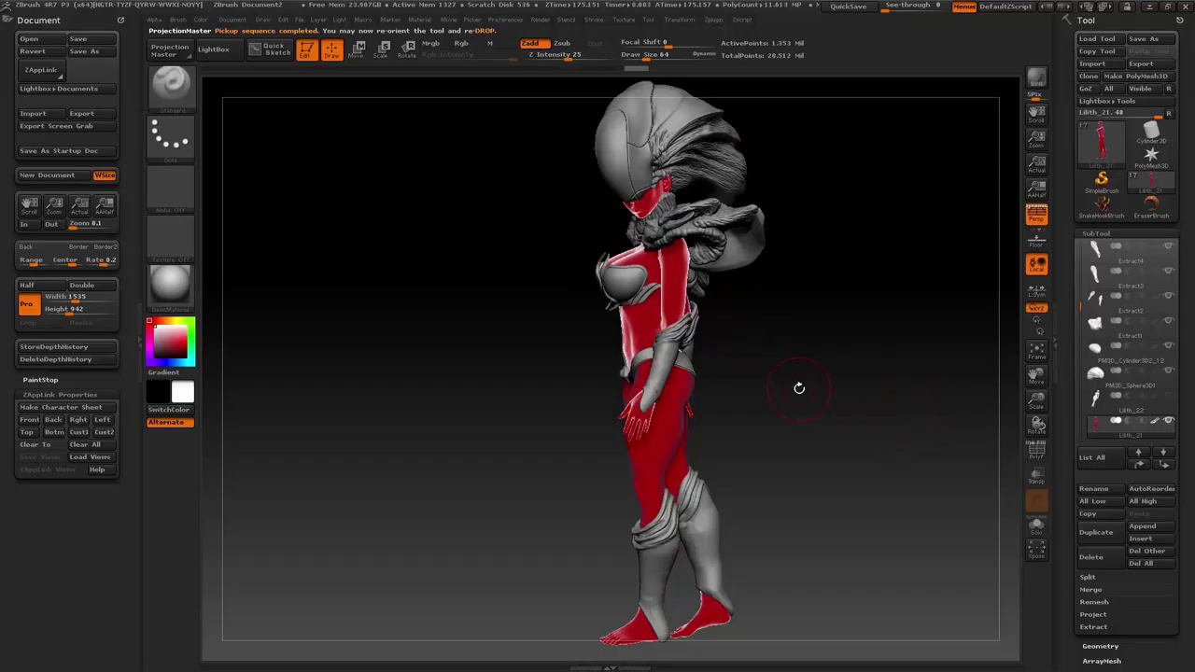
- Rotate the model toward a frontal view, reopen ZAppLink and cancel it
left_click_drag(799, 394, 801, 371)
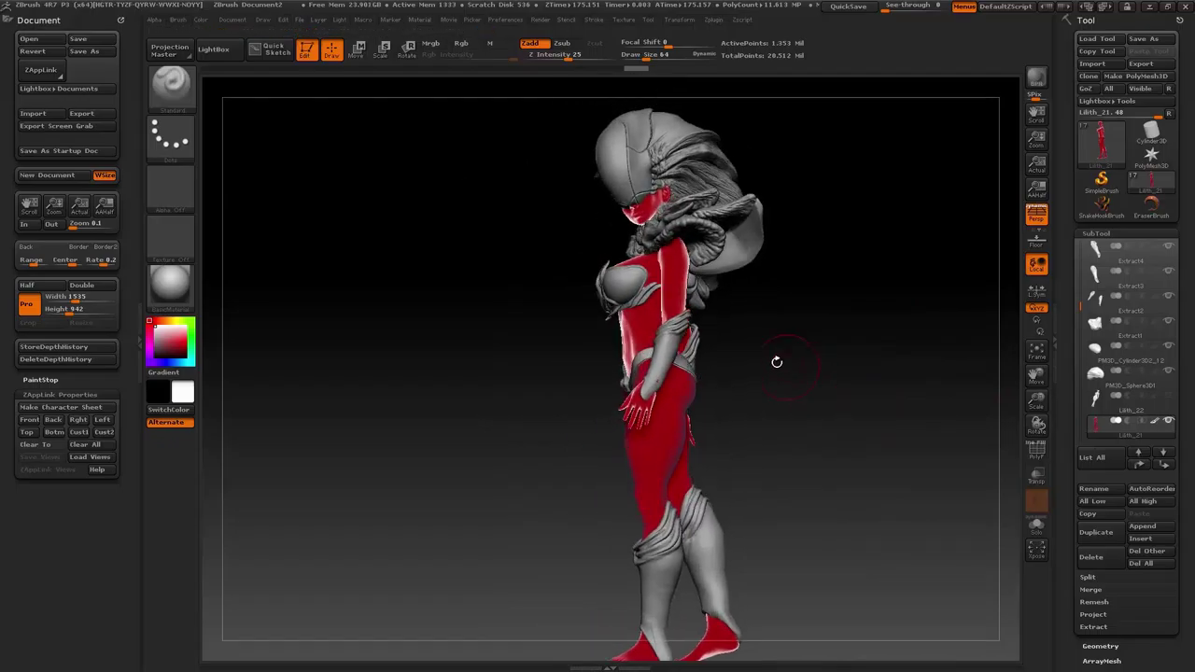
left_click(41, 71)
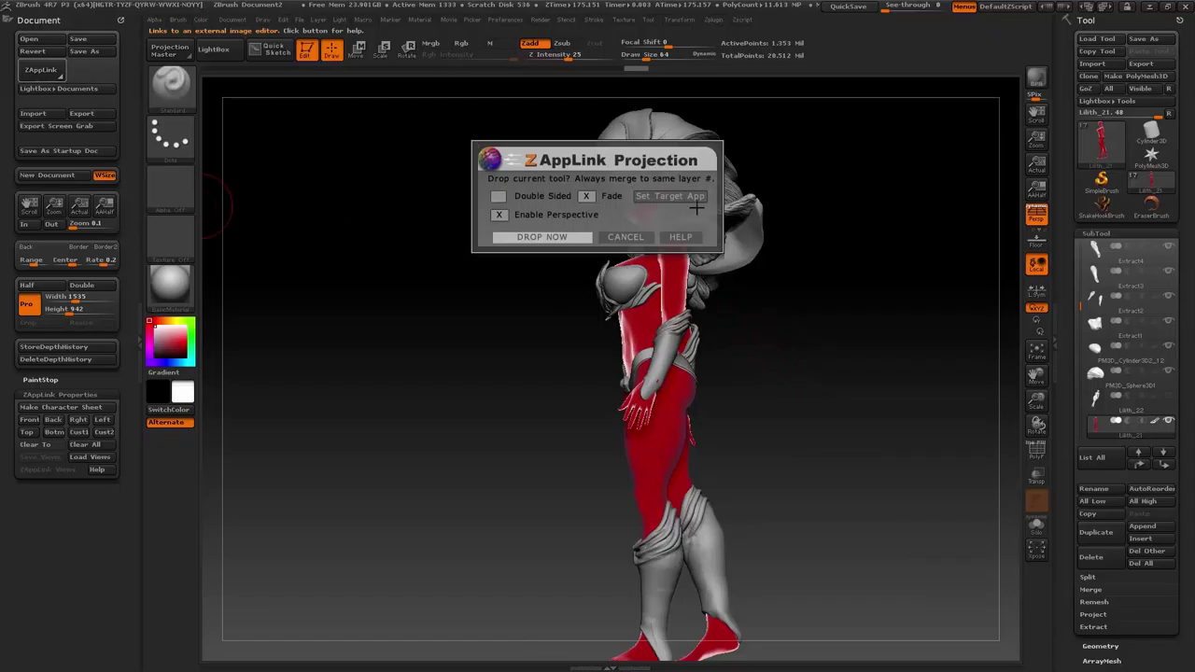
left_click(614, 236)
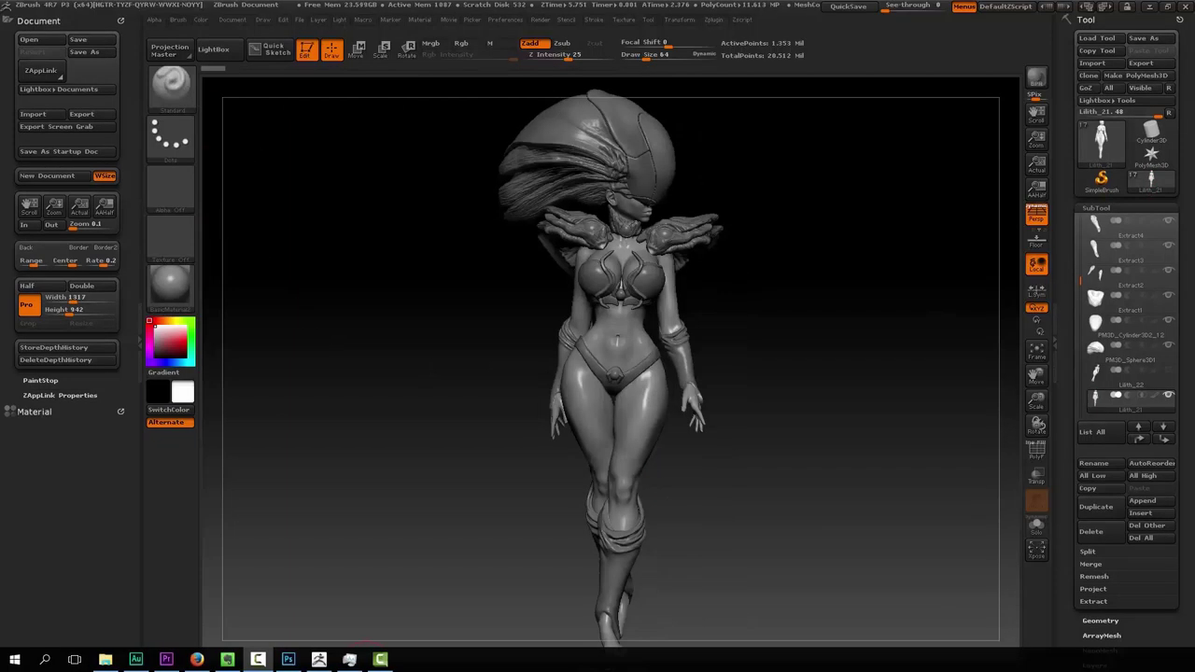
left_click(444, 397)
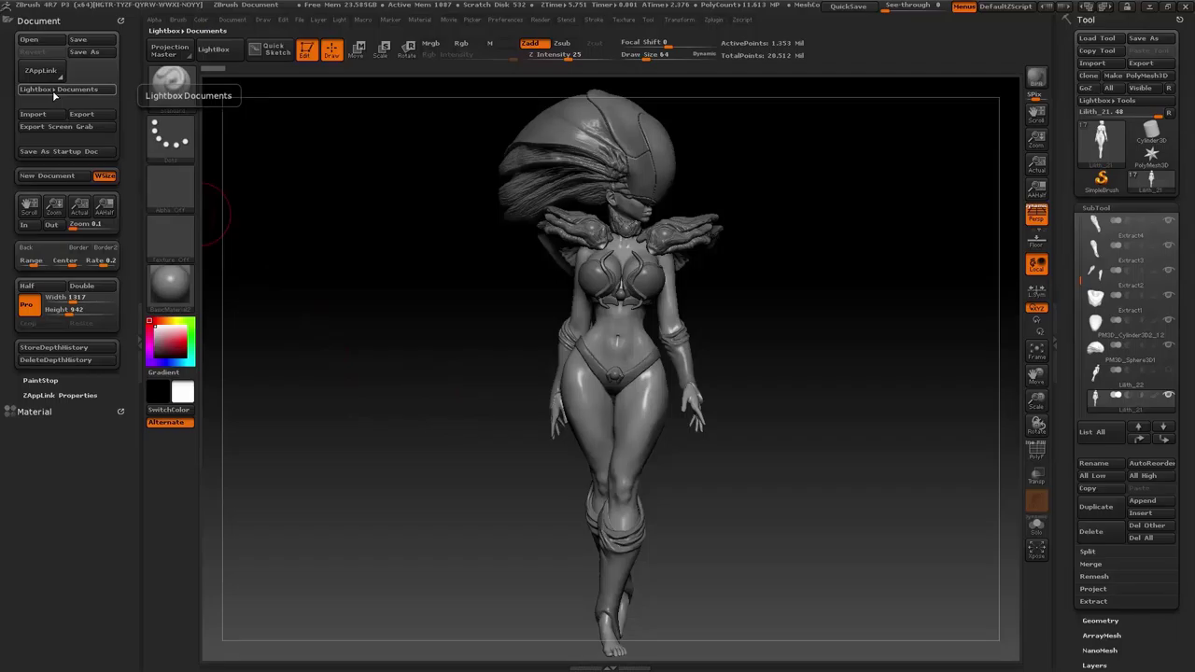
left_click(224, 51)
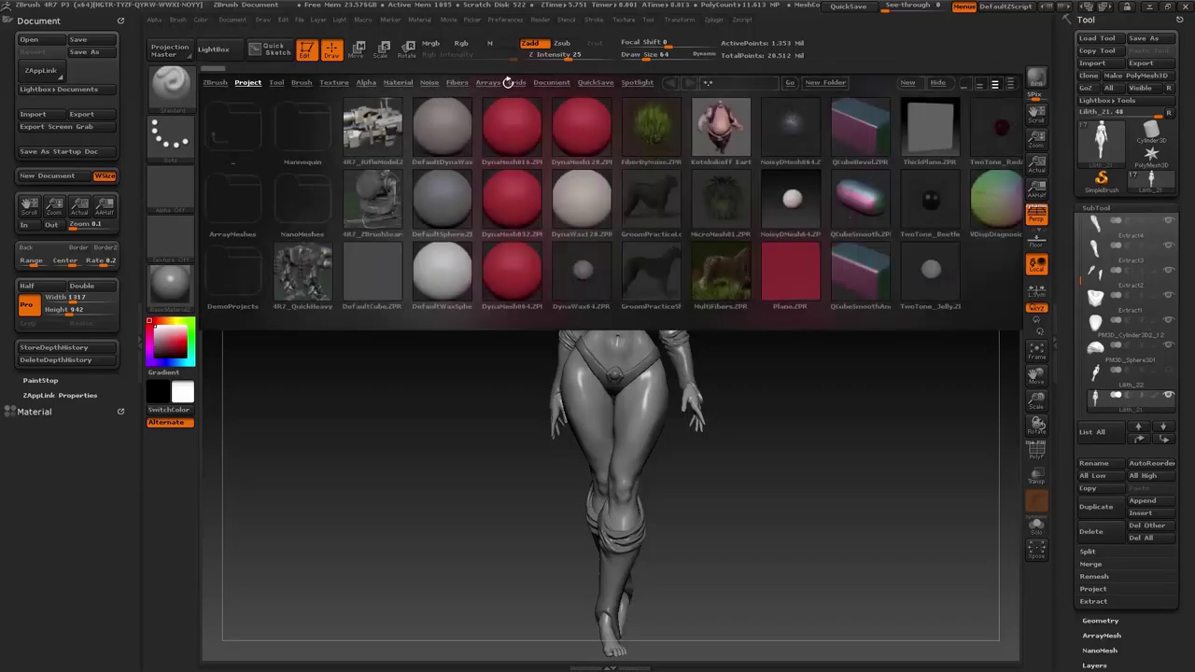
left_click(553, 82)
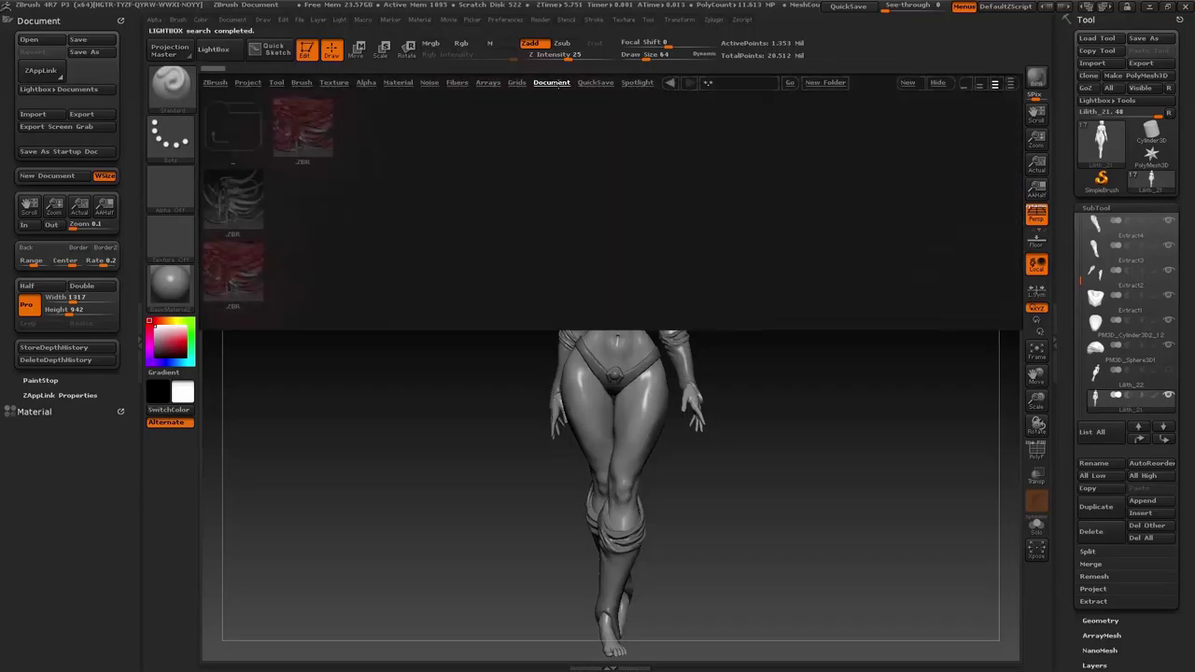
left_click(213, 49)
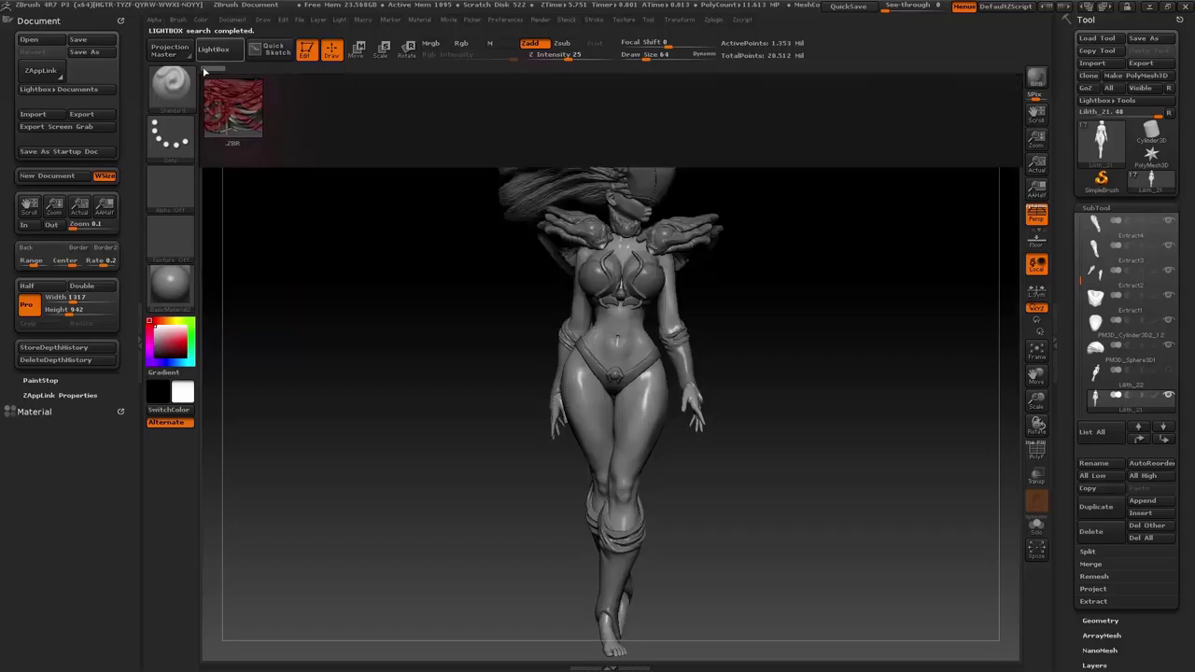
left_click(57, 89)
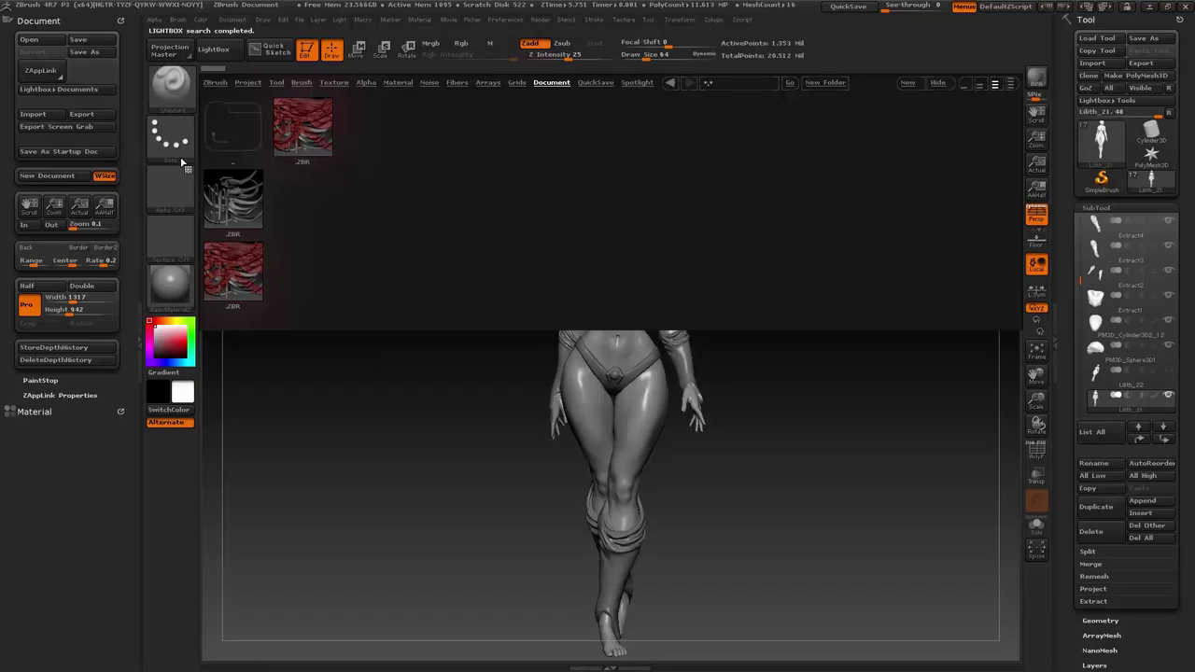
left_click(214, 48)
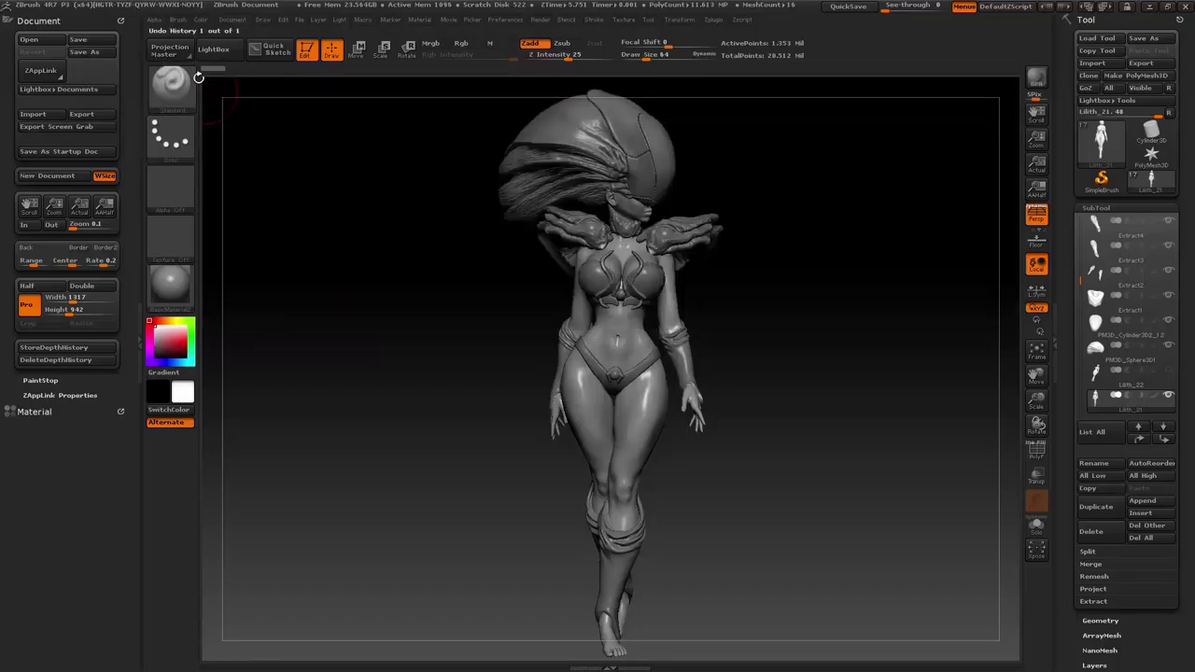
- Import reference image 2 from the Queen of Dimensions folder into the document
left_click(33, 116)
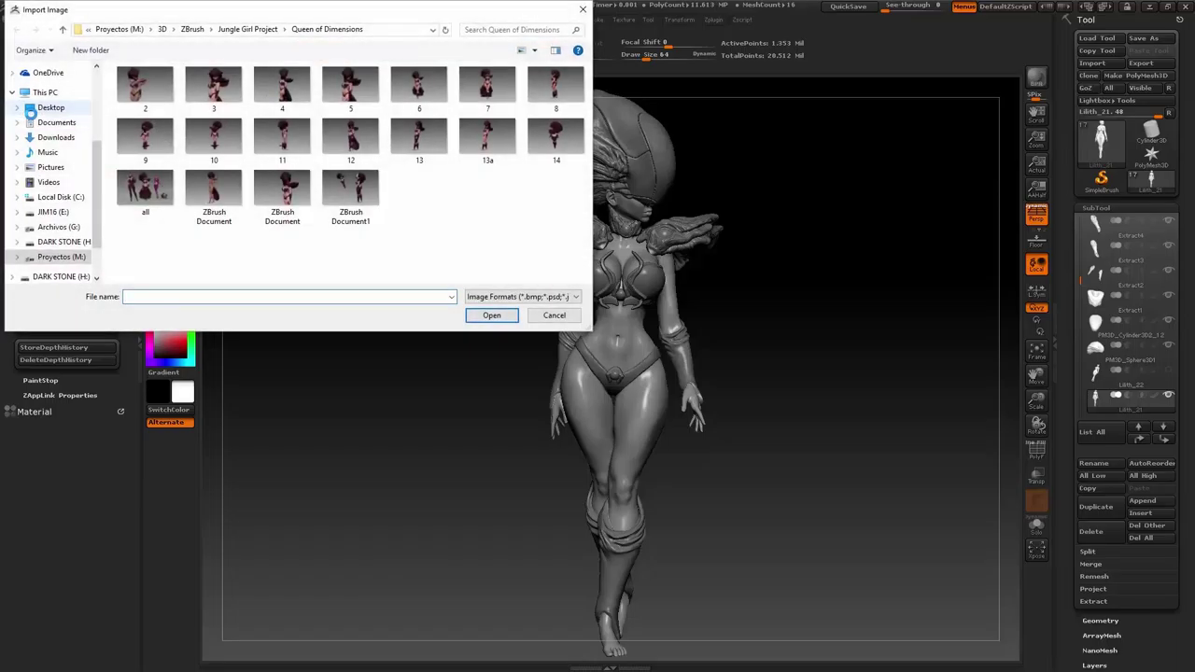
left_click(144, 93)
left_click(491, 316)
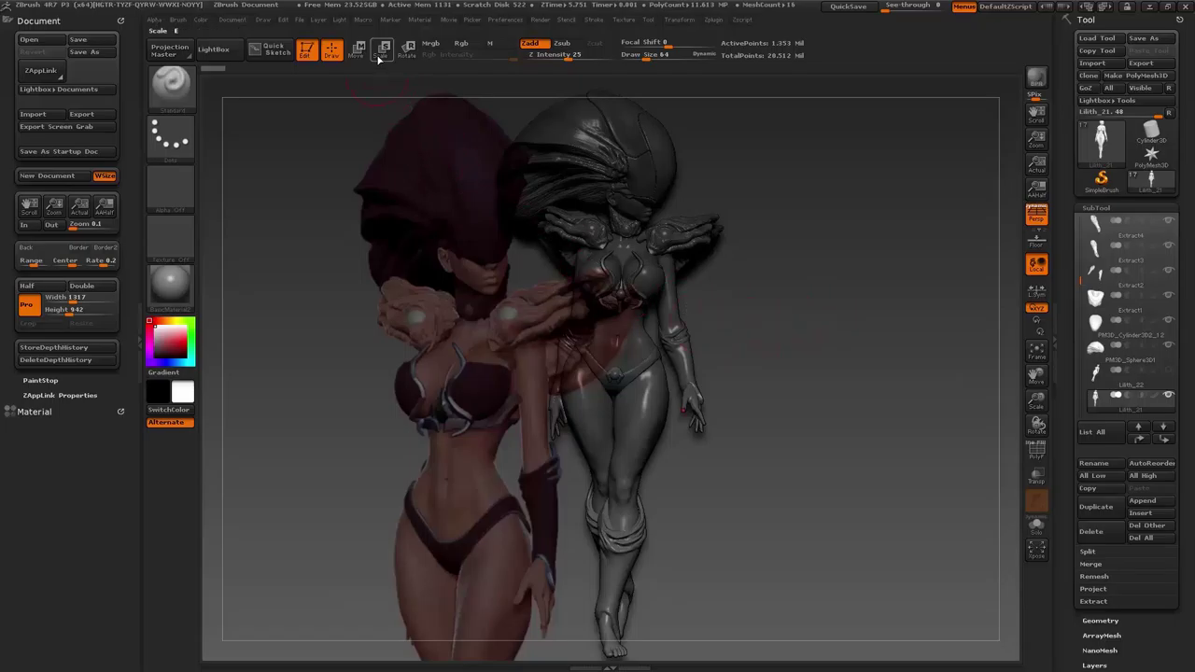
- Remove the extra figure on the left and rotate the model to a near-front view
left_click_drag(1036, 426, 877, 395)
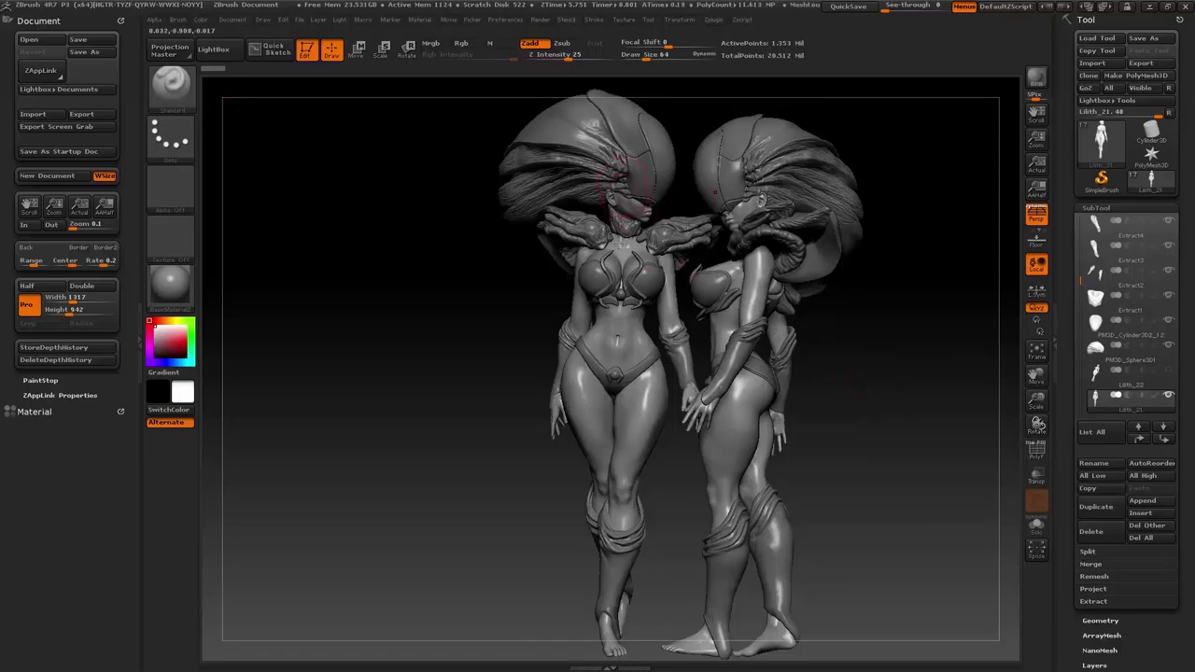
left_click(598, 383, "ctrl+alt+shift")
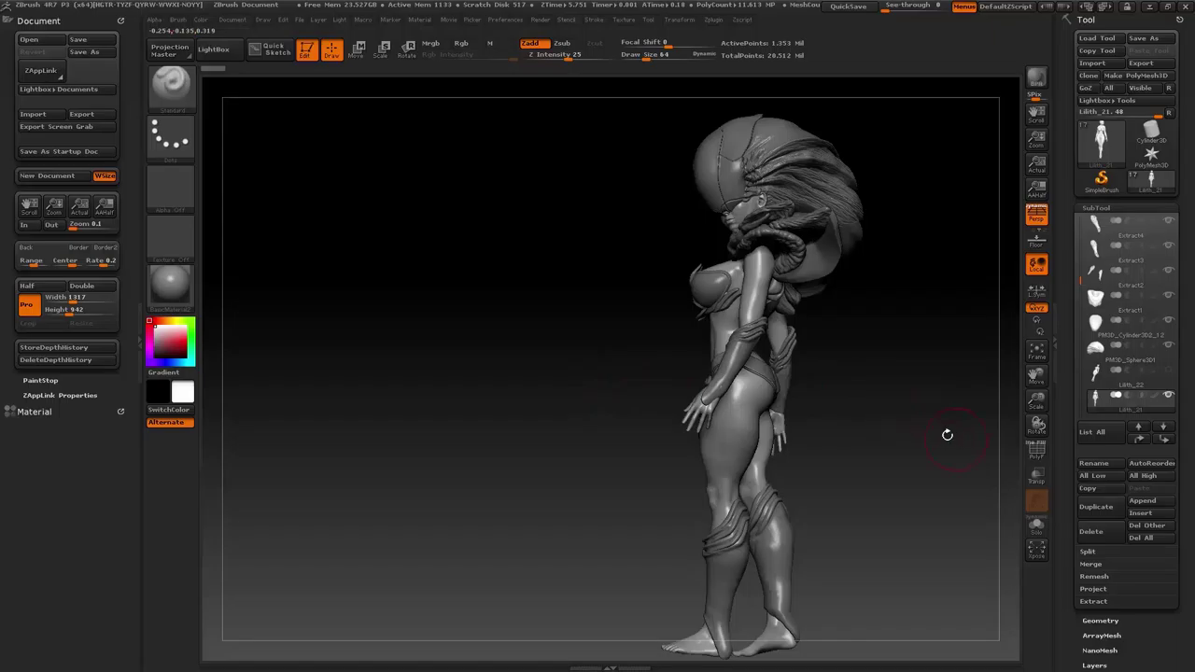
left_click_drag(928, 418, 952, 426)
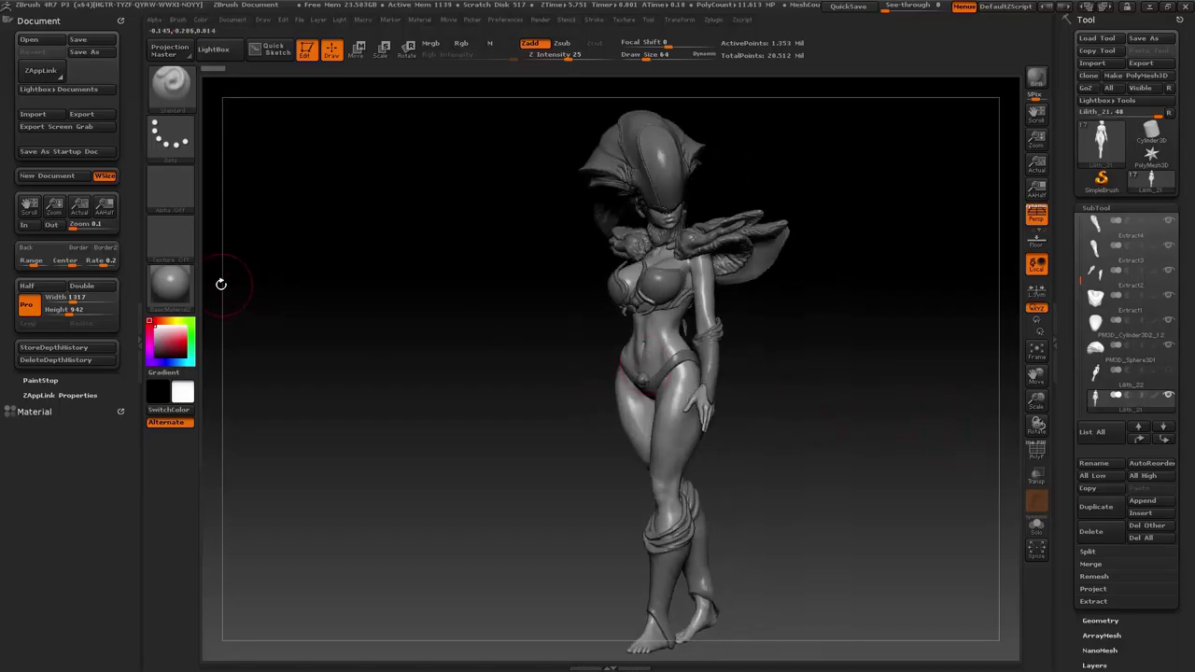
- Import reference image 3 as the document background and turn Edit mode off
left_click(45, 113)
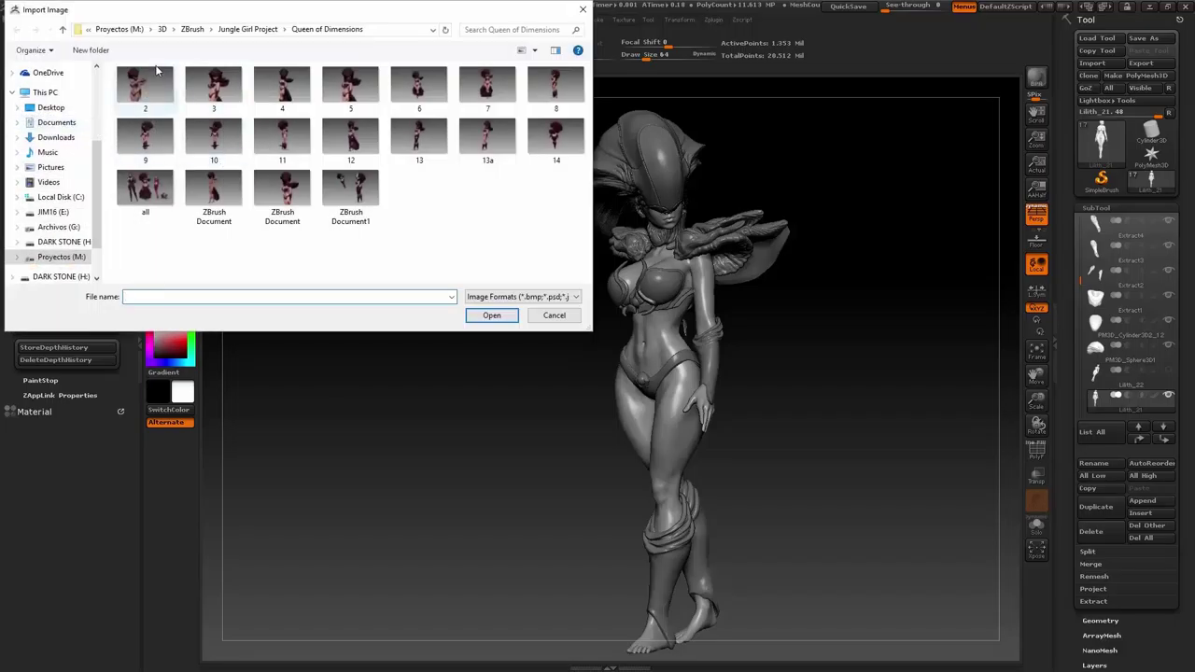
left_click(215, 98)
left_click(489, 316)
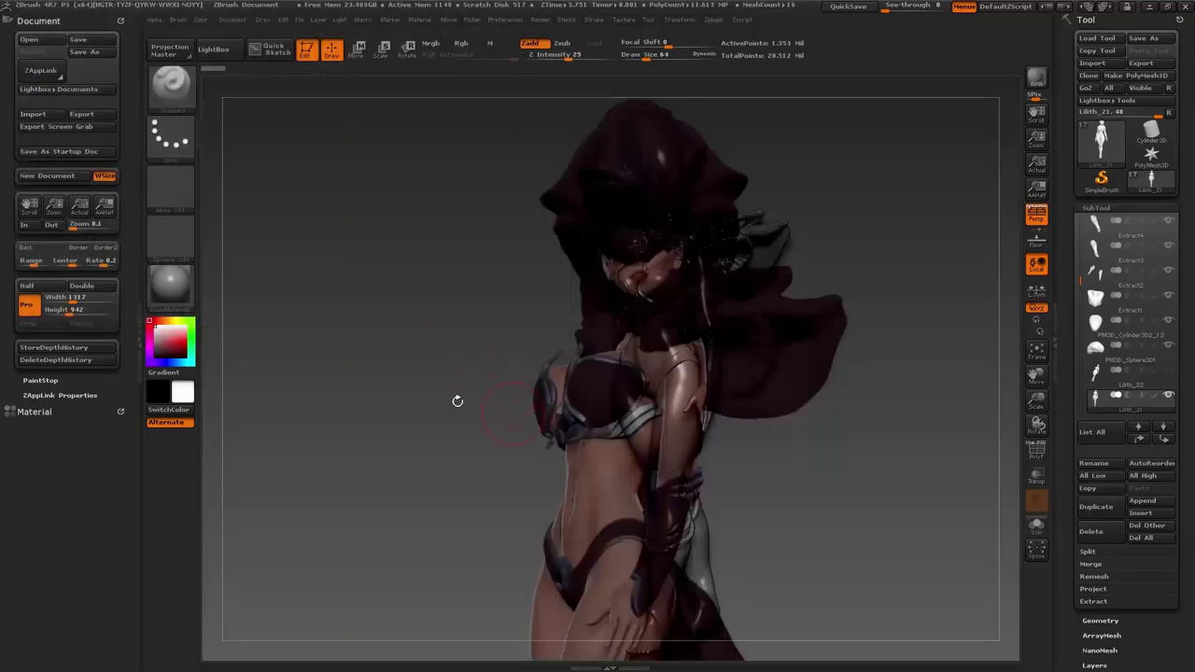
left_click(305, 49)
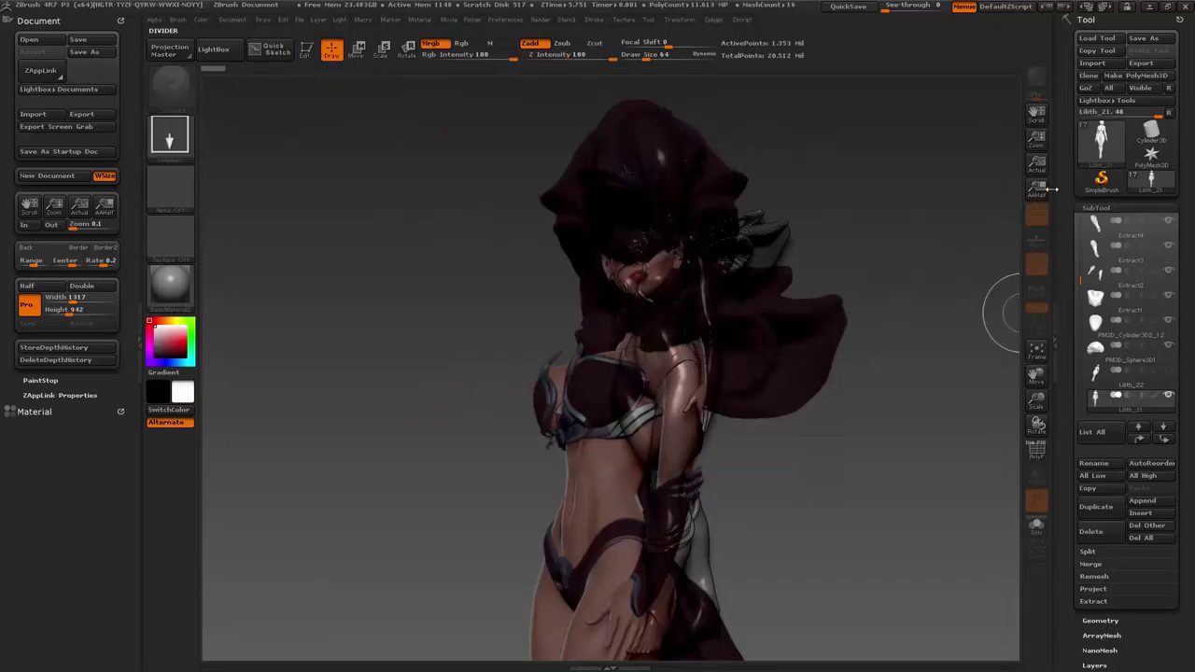
- Paint a grey SimpleBrush stroke near the figure's hood
left_click(1101, 184)
mouse_move(635, 171)
left_mouse_down()
mouse_move(523, 196)
mouse_move(487, 250)
mouse_move(440, 200)
left_mouse_up()
left_click(1101, 140)
left_click(1103, 183)
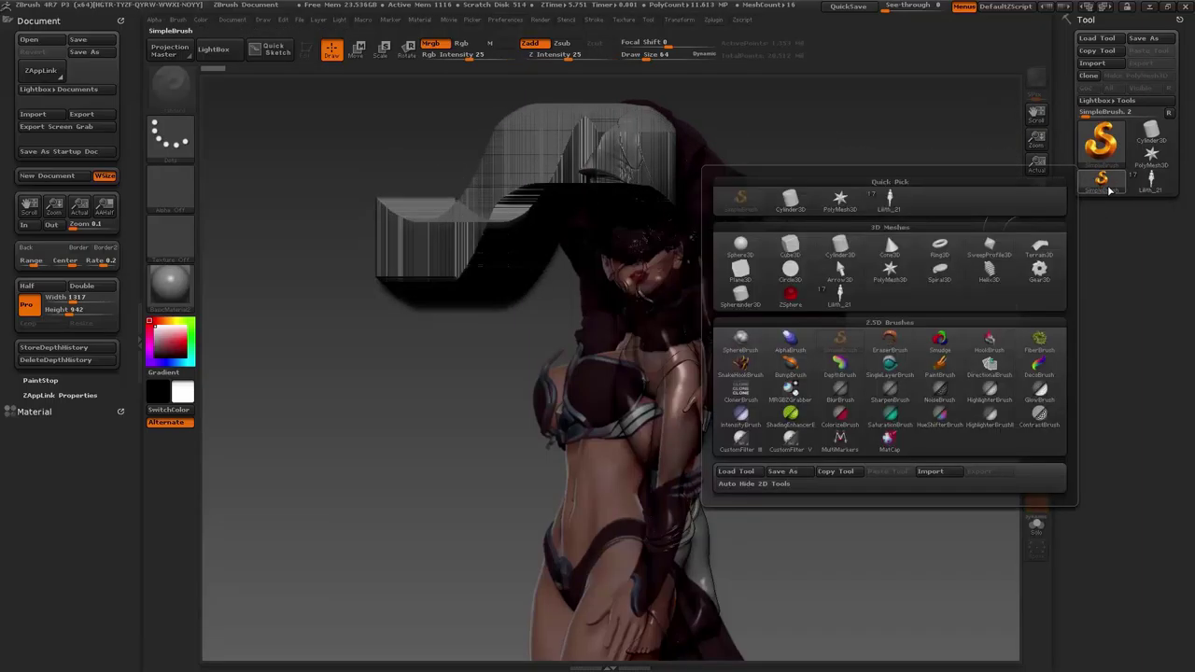
left_click(1107, 187)
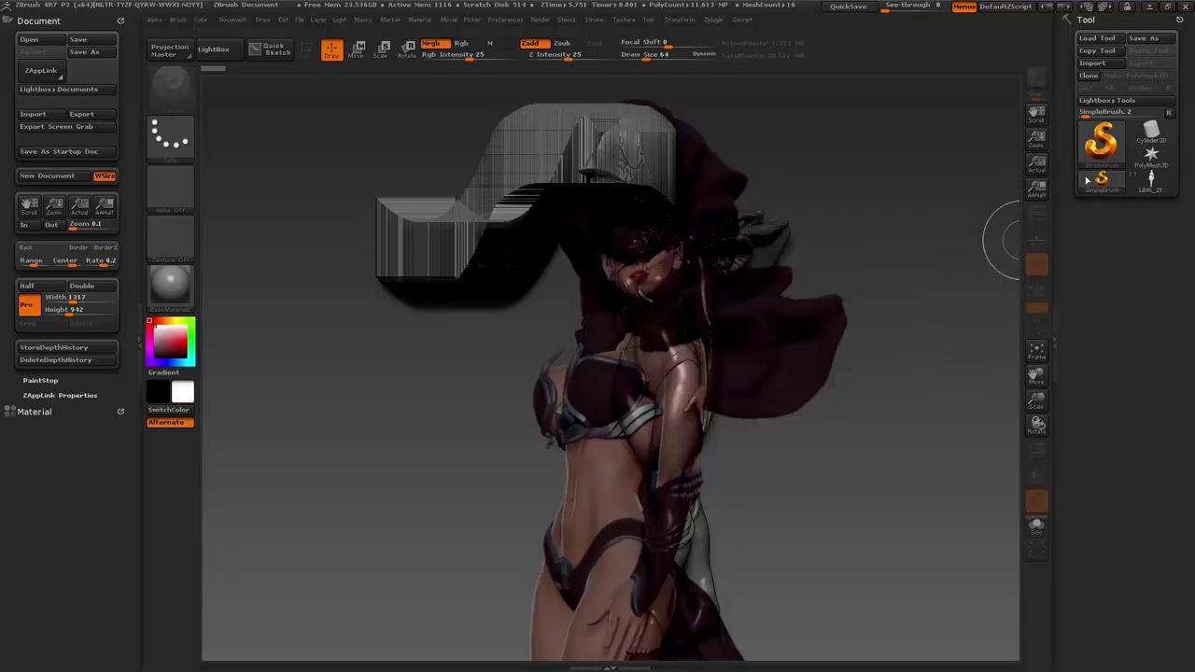
left_click(1102, 185)
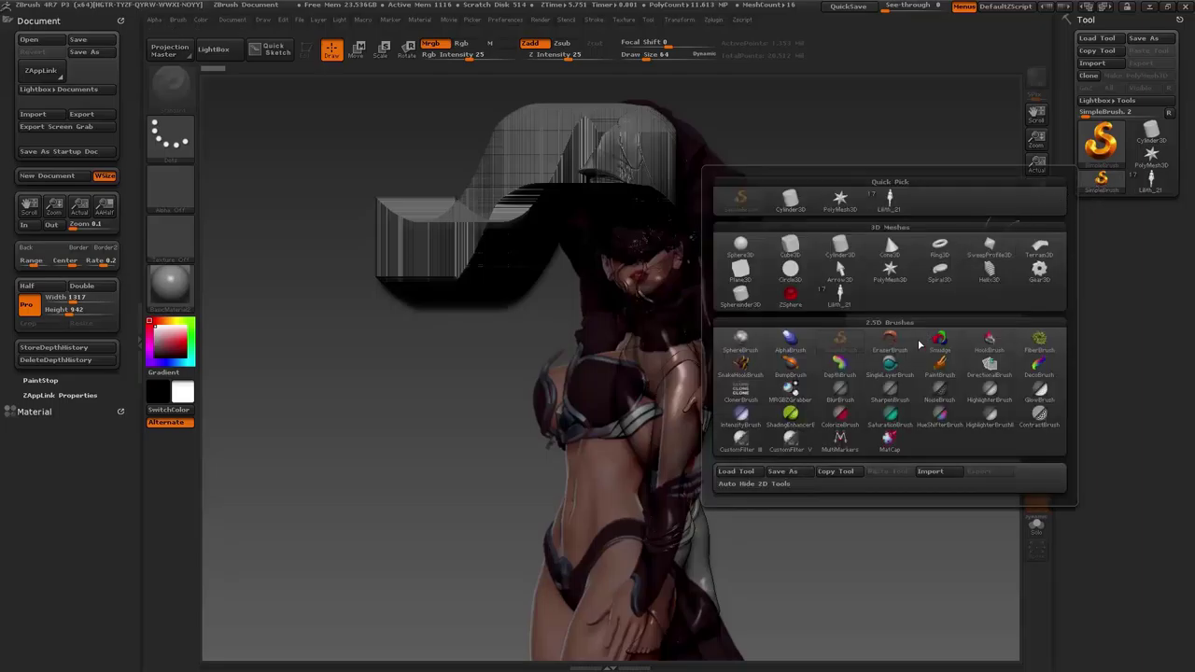
- Pull eight SnakeHookBrush strands out from the hair, head and torso, then clear the canvas with Ctrl+N
left_click(740, 364)
mouse_move(680, 183)
left_mouse_down()
mouse_move(723, 156)
mouse_move(815, 207)
mouse_move(864, 144)
left_mouse_up()
mouse_move(662, 264)
left_mouse_down()
mouse_move(573, 274)
mouse_move(538, 324)
mouse_move(486, 351)
mouse_move(378, 269)
left_mouse_up()
mouse_move(658, 387)
left_mouse_down()
mouse_move(420, 392)
mouse_move(252, 353)
left_mouse_up()
mouse_move(720, 320)
left_mouse_down()
mouse_move(726, 282)
mouse_move(923, 306)
mouse_move(952, 154)
left_mouse_up()
mouse_move(716, 257)
left_mouse_down()
mouse_move(760, 231)
mouse_move(877, 250)
mouse_move(924, 82)
left_mouse_up()
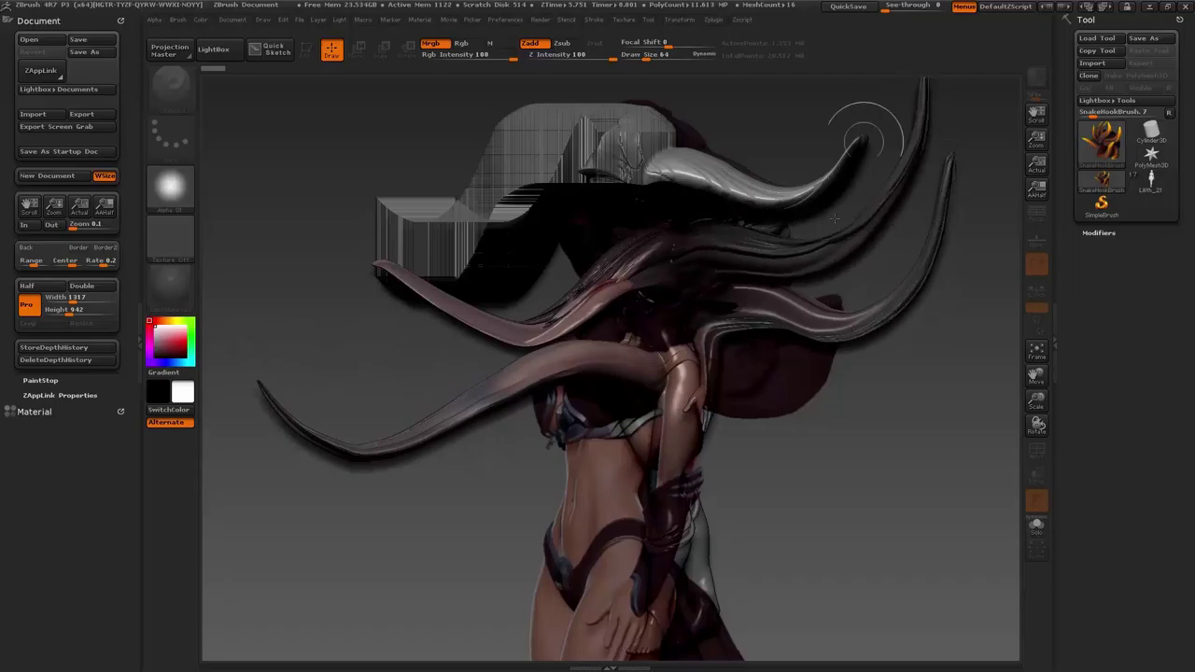
mouse_move(710, 374)
left_mouse_down()
mouse_move(827, 483)
mouse_move(1000, 413)
mouse_move(989, 254)
left_mouse_up()
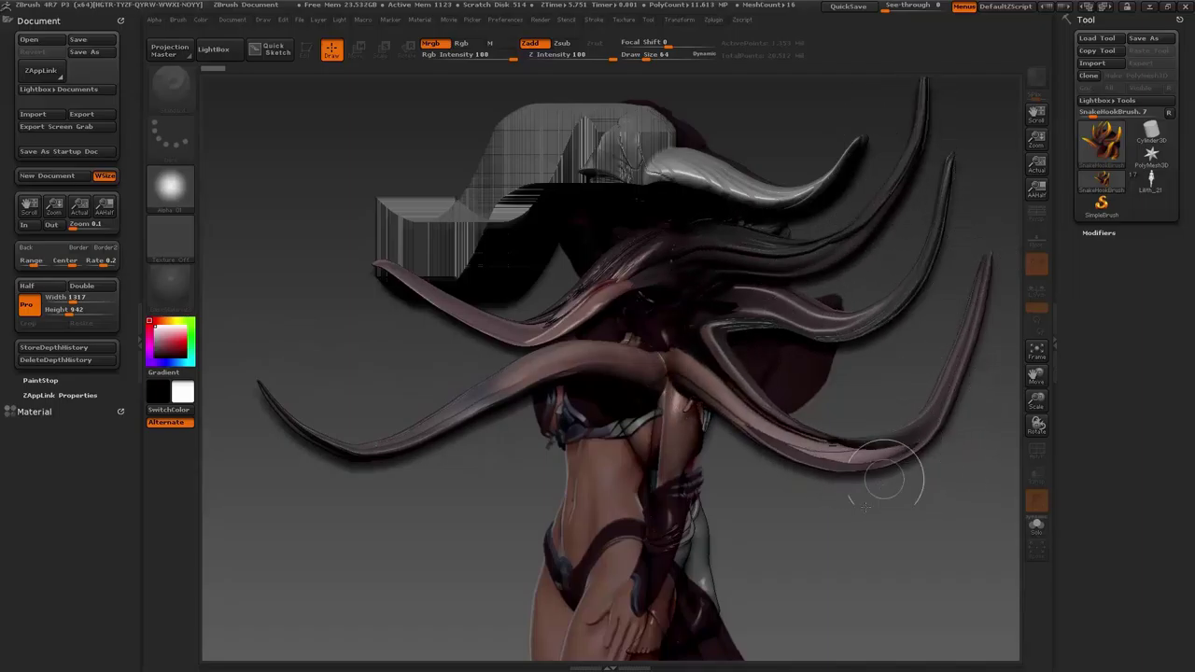
mouse_move(587, 480)
left_mouse_down()
mouse_move(519, 514)
mouse_move(462, 610)
mouse_move(343, 515)
left_mouse_up()
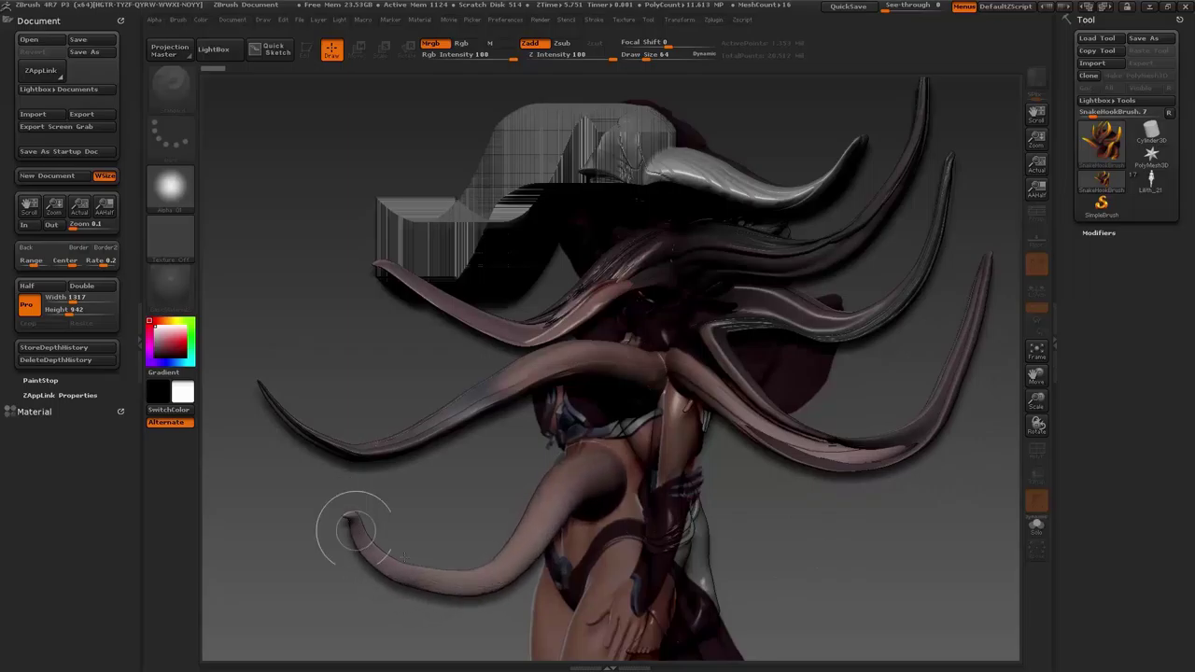
mouse_move(658, 449)
left_mouse_down()
mouse_move(711, 449)
mouse_move(799, 575)
mouse_move(993, 568)
mouse_move(992, 462)
left_mouse_up()
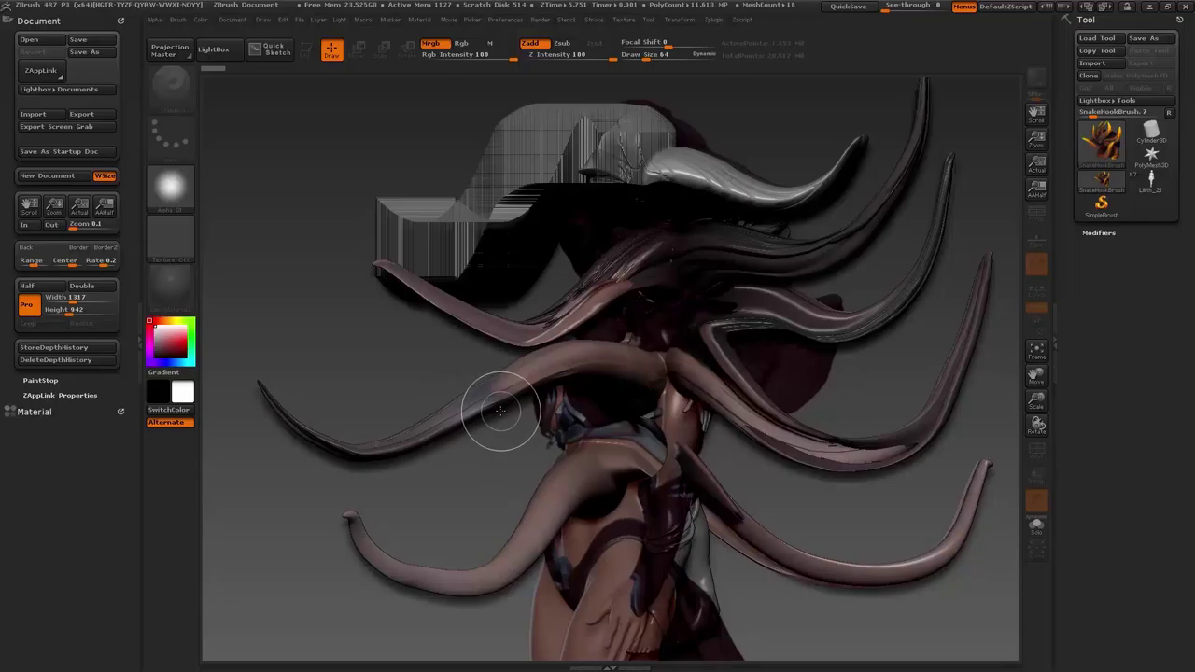
key("ctrl+n")
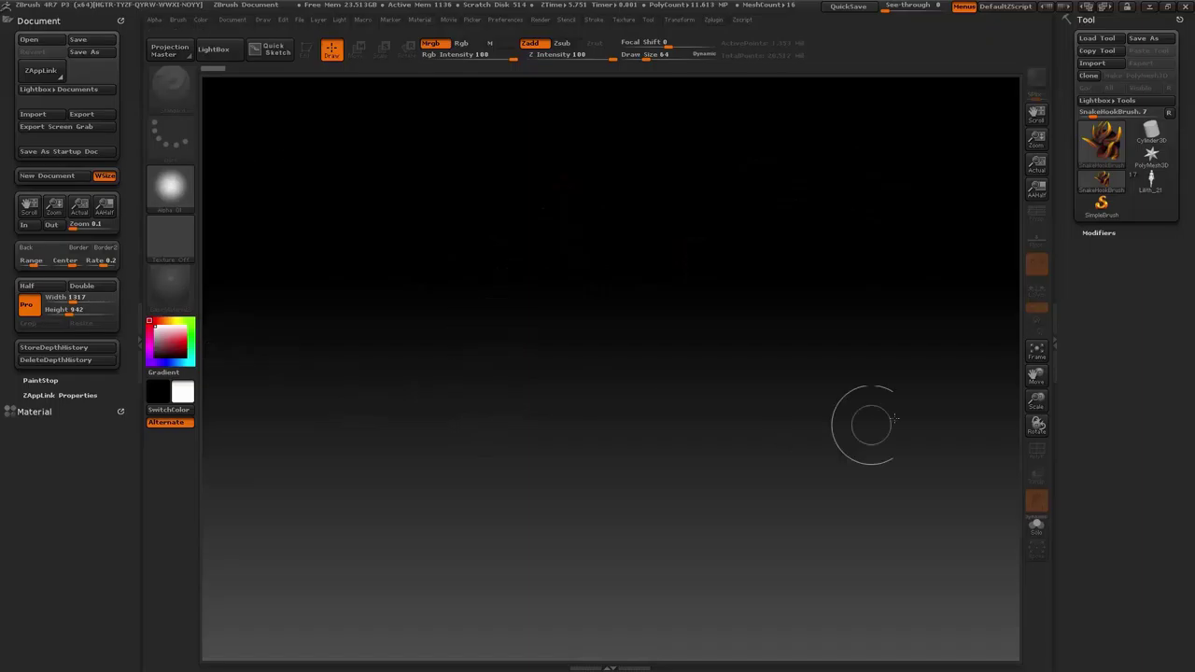
- Redraw the Lilith figure on the canvas, make it editable and frame it in view
left_click(1160, 187)
left_click_drag(607, 399, 611, 518)
left_click(305, 48)
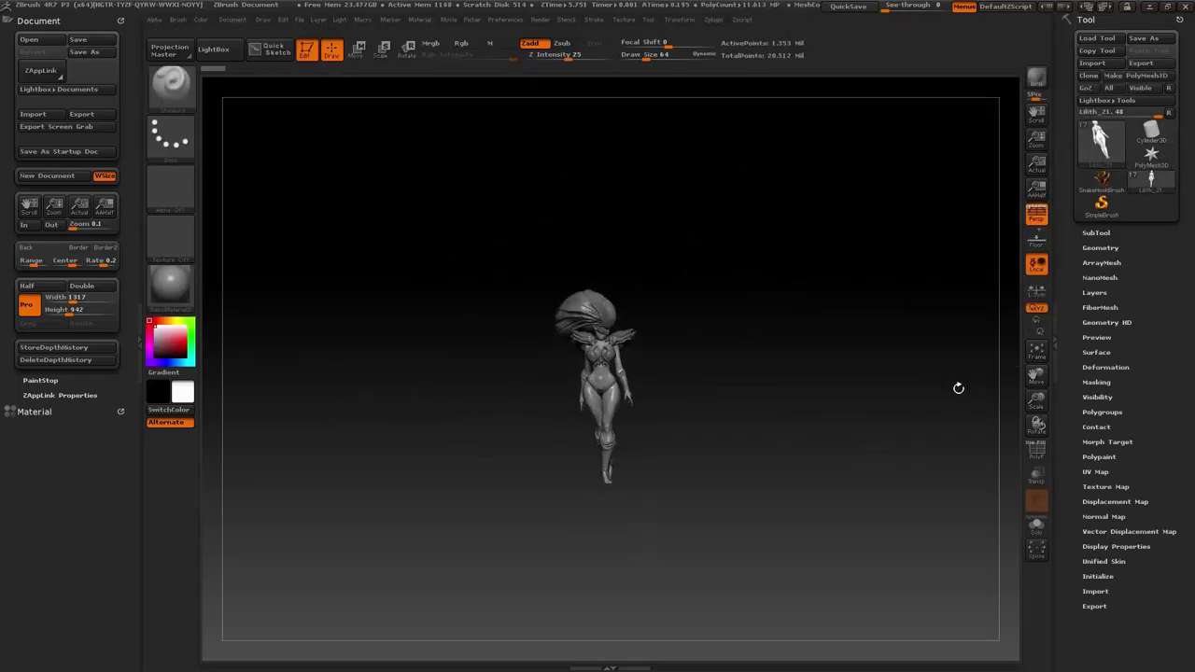
left_click(1036, 351)
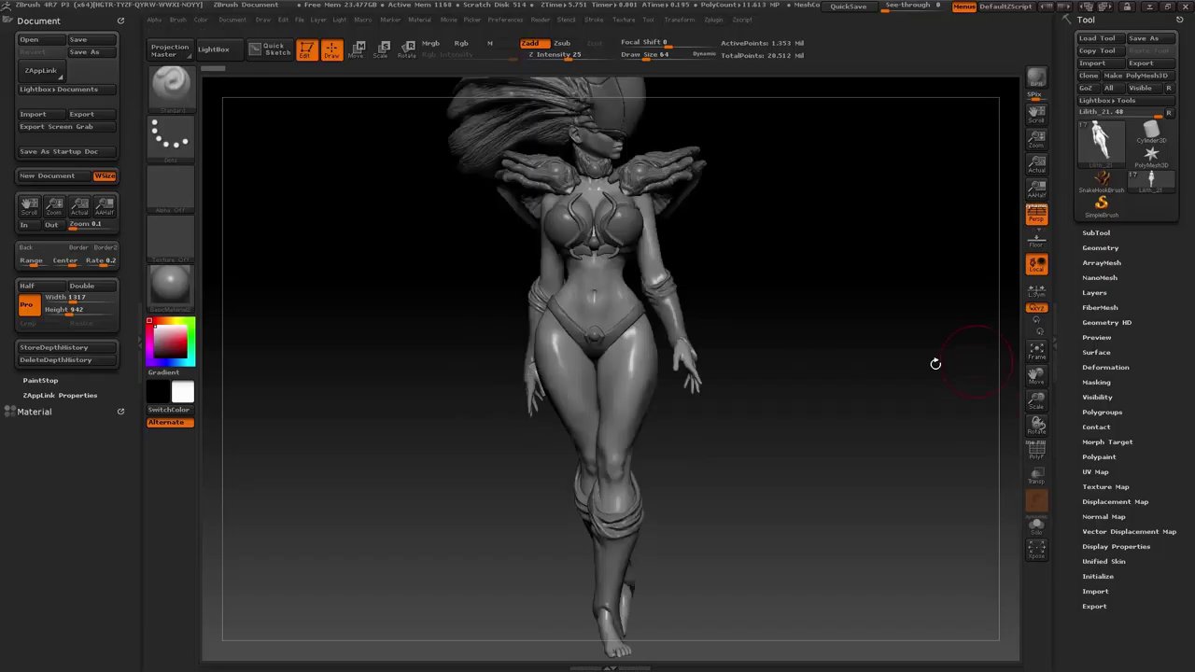
left_click(1038, 358)
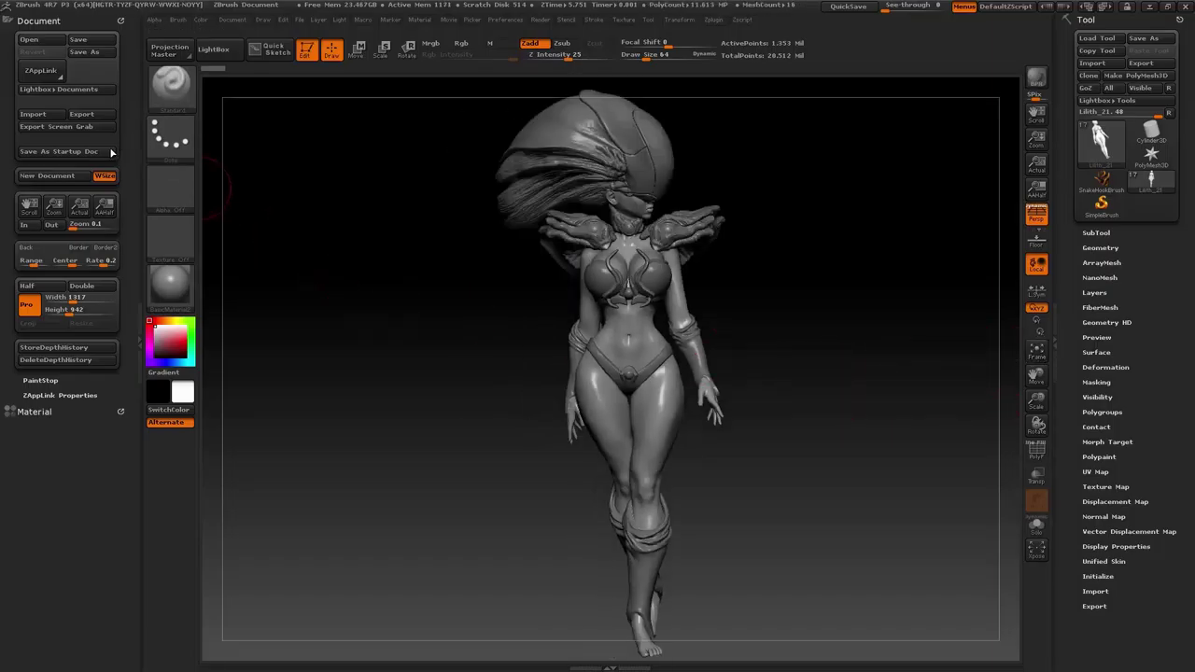
- Set up the document export to the Desktop as JPEG named ZBrush Document1
left_click(74, 113)
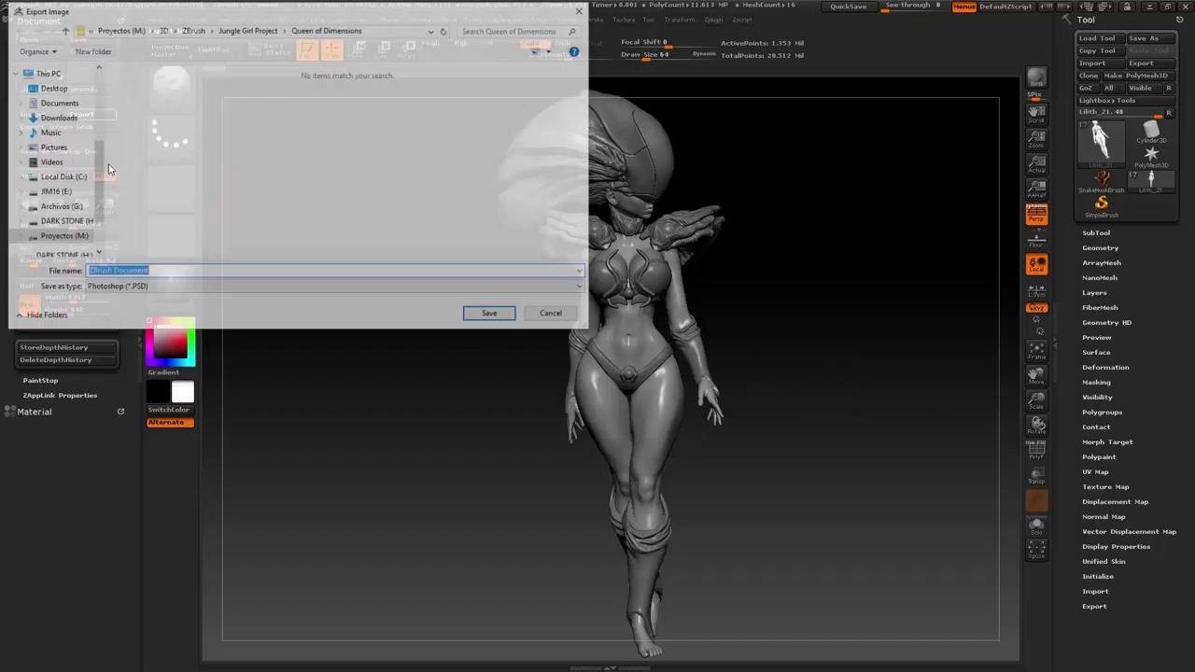
left_click(51, 87)
left_click(152, 271)
left_click(140, 288)
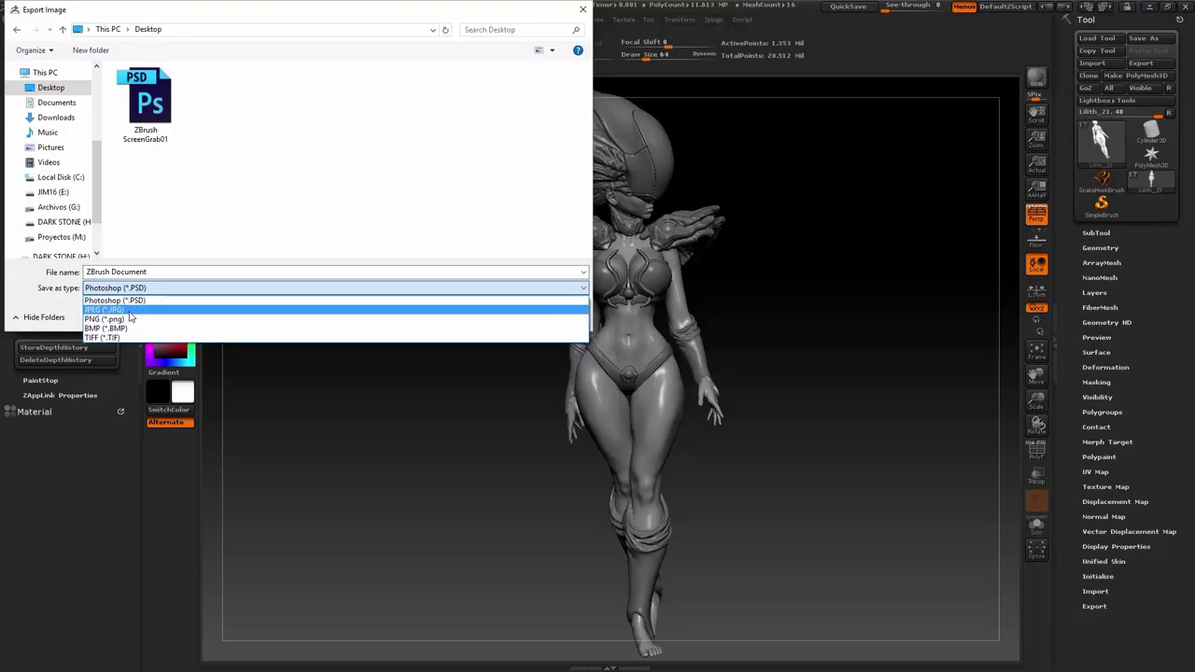
left_click(130, 309)
left_click(167, 271)
left_click(166, 271)
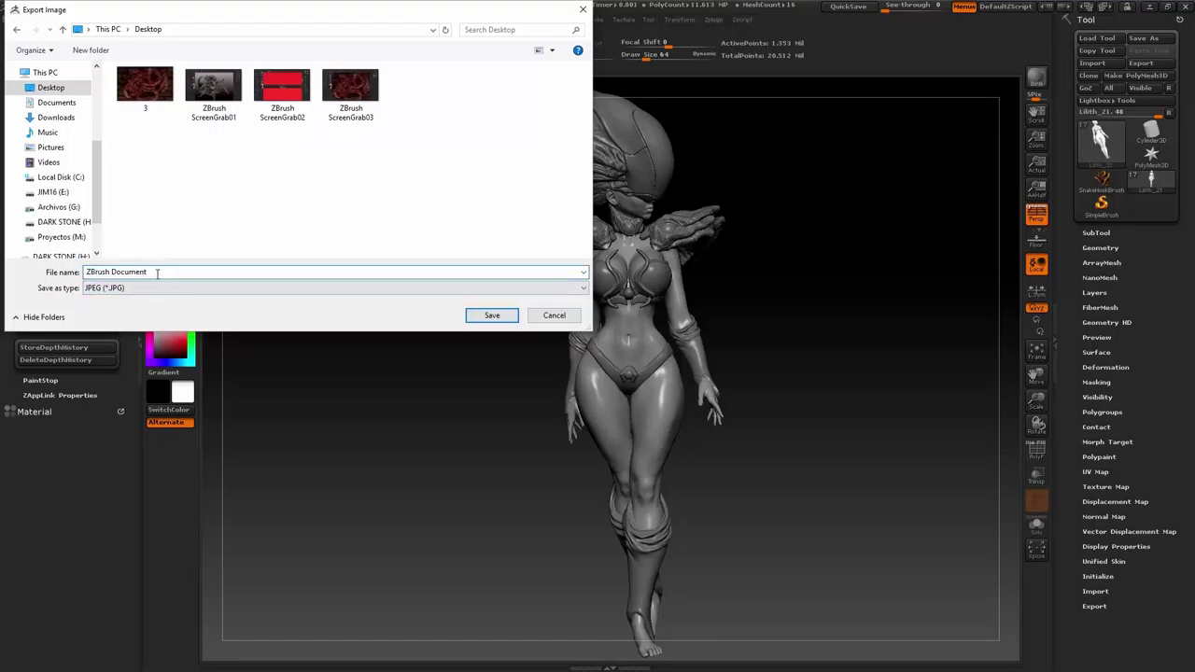
- Save the JPEG with the crop box restored to the full 1317 canvas width
left_click(491, 316)
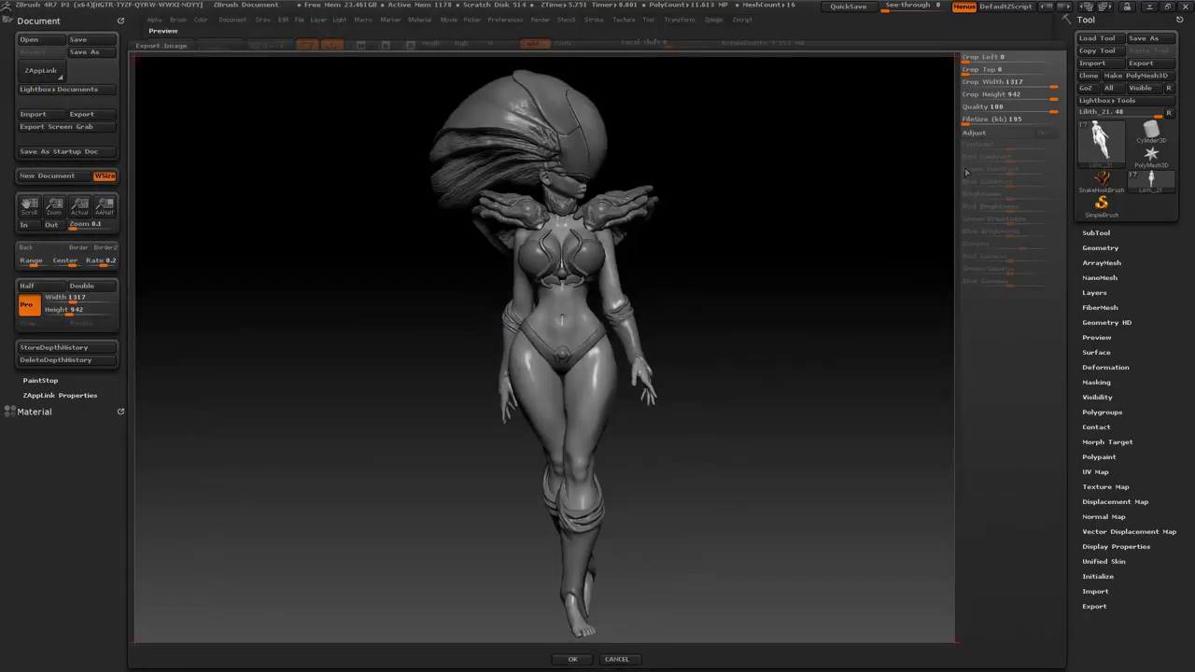
left_click_drag(949, 57, 338, 137)
left_click_drag(776, 57, 956, 48)
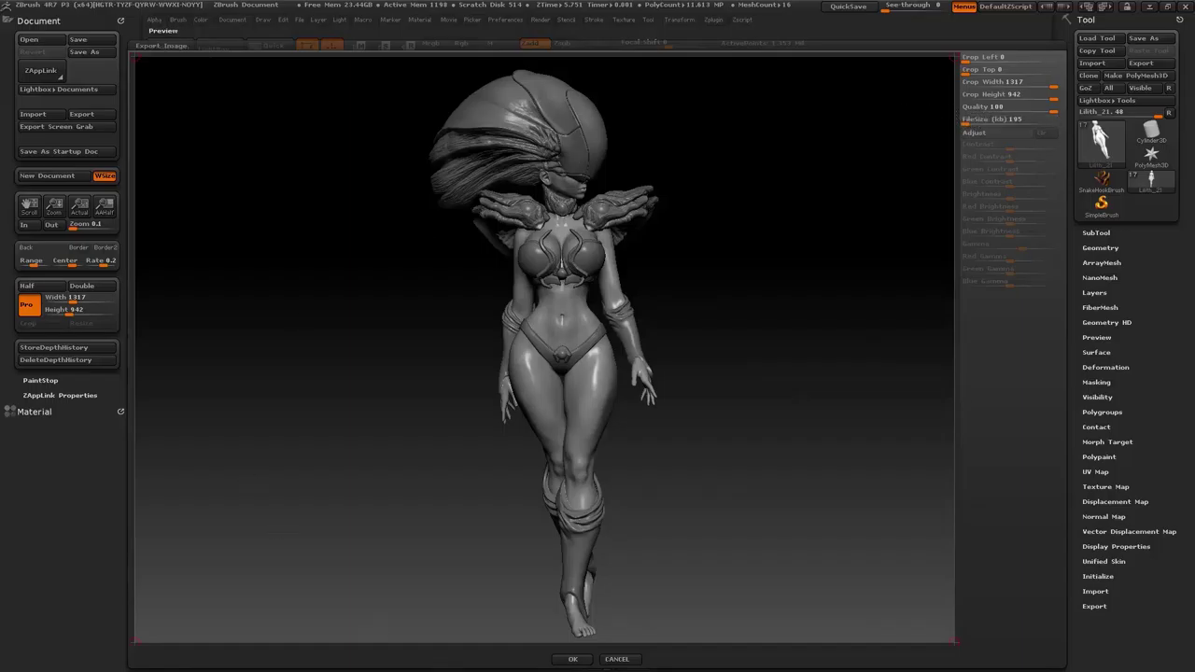
left_click(573, 659)
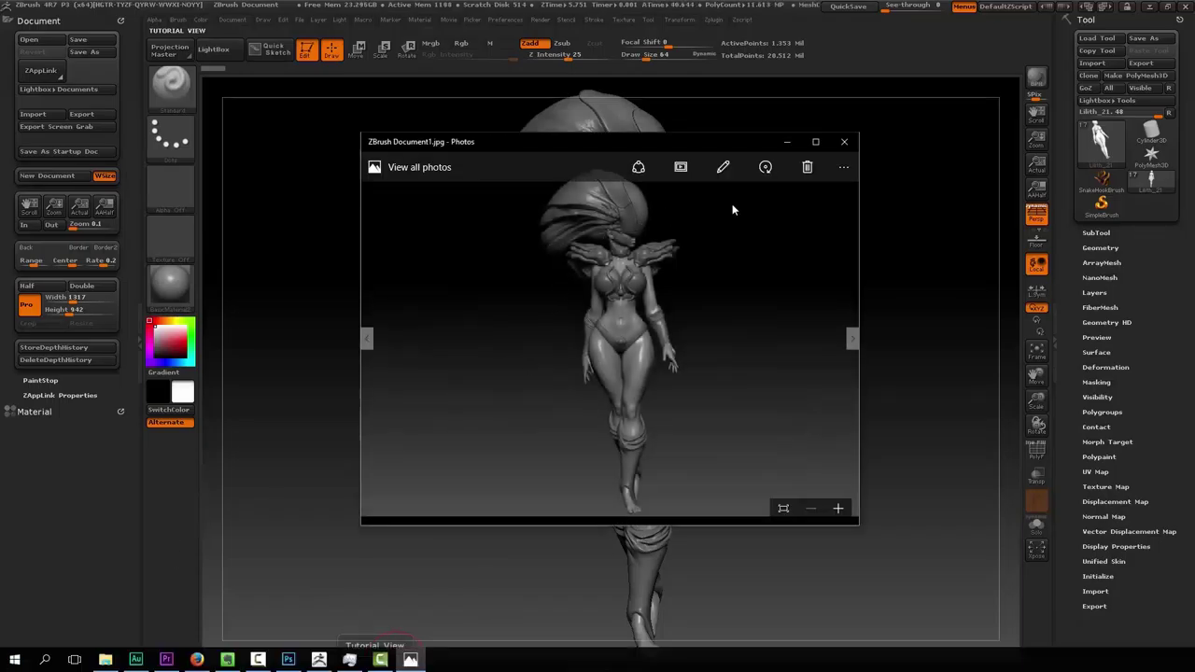
- View ZBrush Document1.jpg in Photos, maximize it, then close the viewer
mouse_move(688, 147)
left_mouse_down()
mouse_move(593, 99)
mouse_move(694, 148)
left_mouse_up()
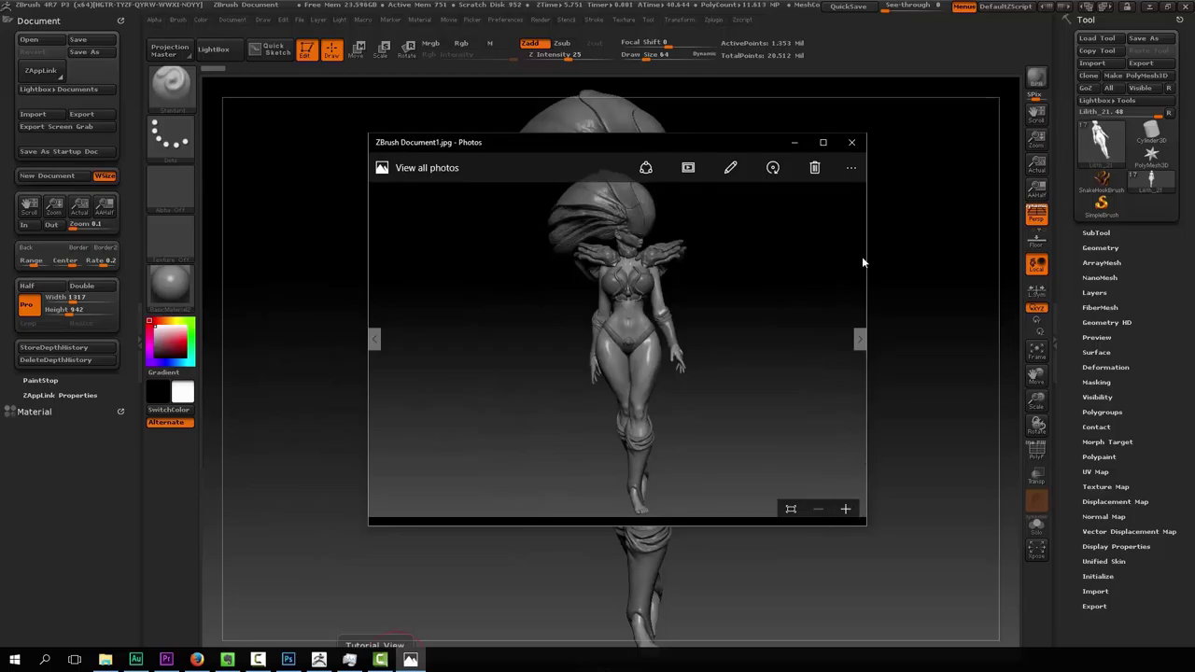
left_click(822, 142)
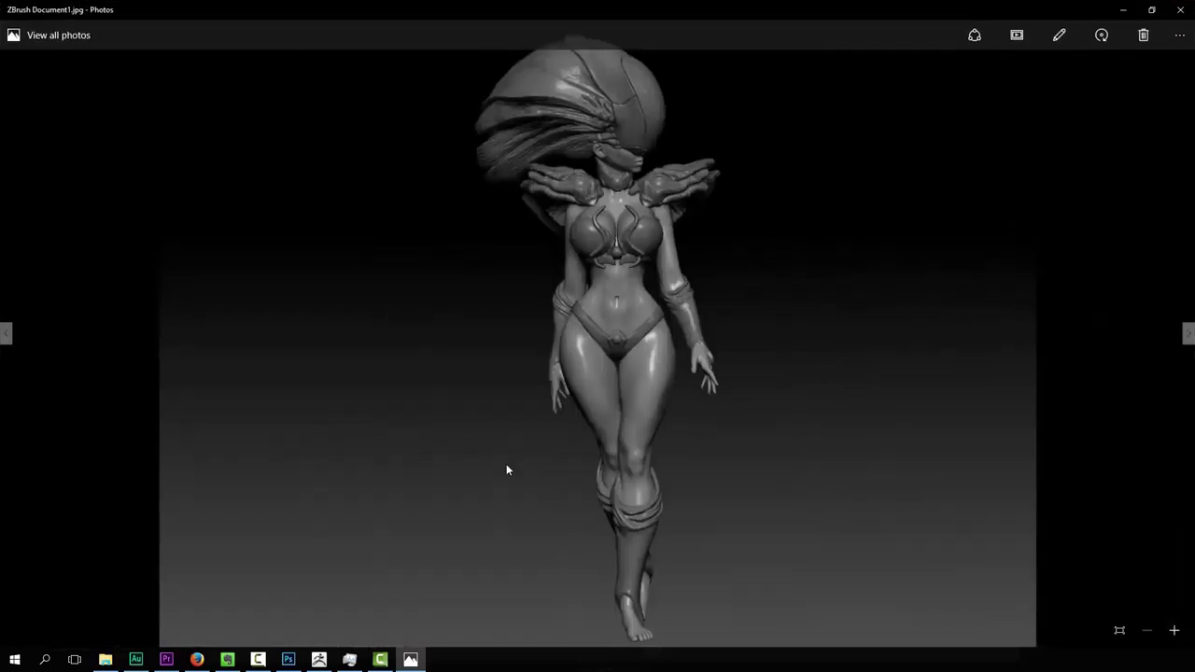
left_click(1180, 9)
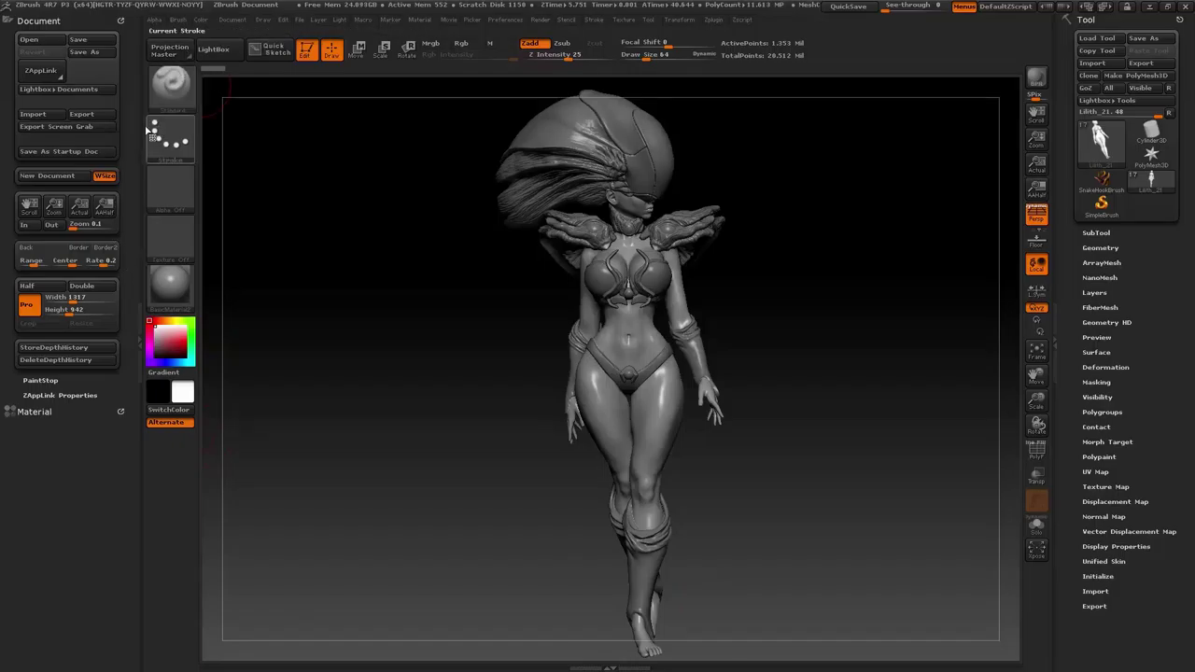
- Export a screen grab of the whole ZBrush interface as pantalla.jpg and close the viewer
left_click(62, 129)
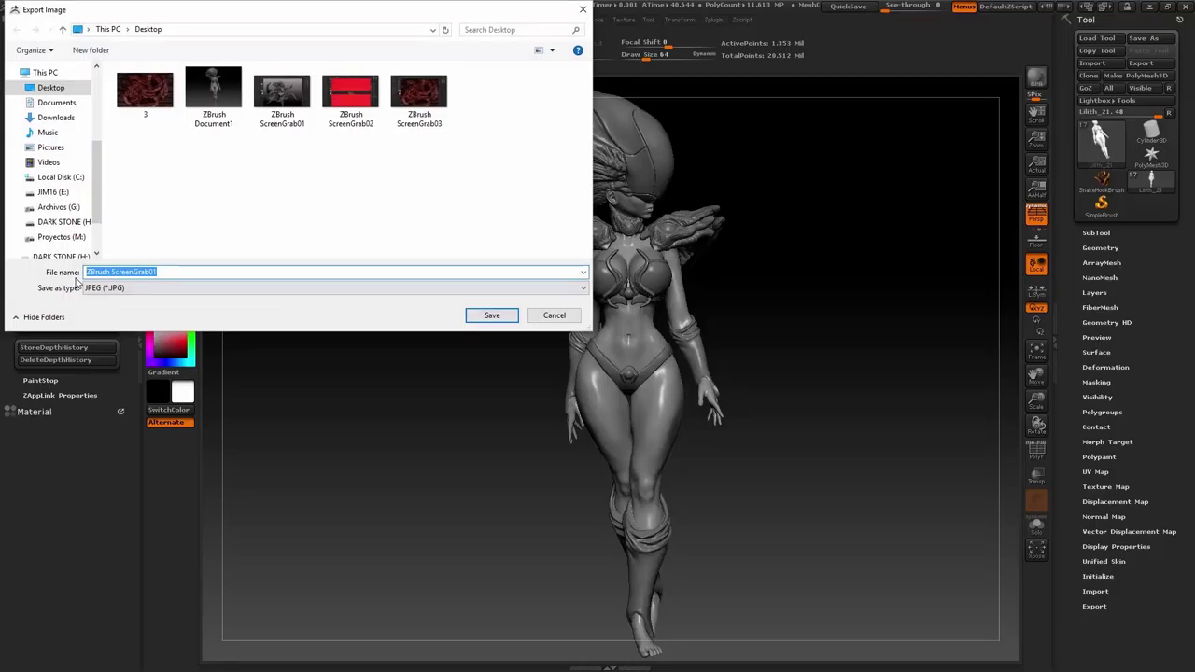
type("pan")
left_click(492, 314)
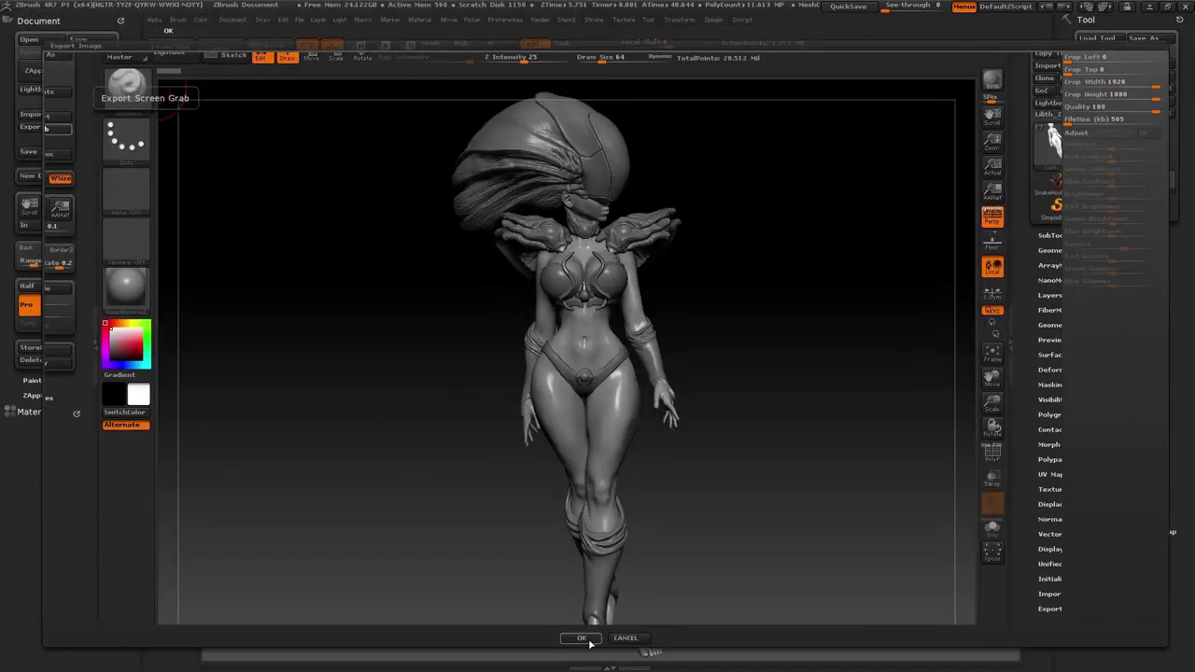
left_click(580, 639)
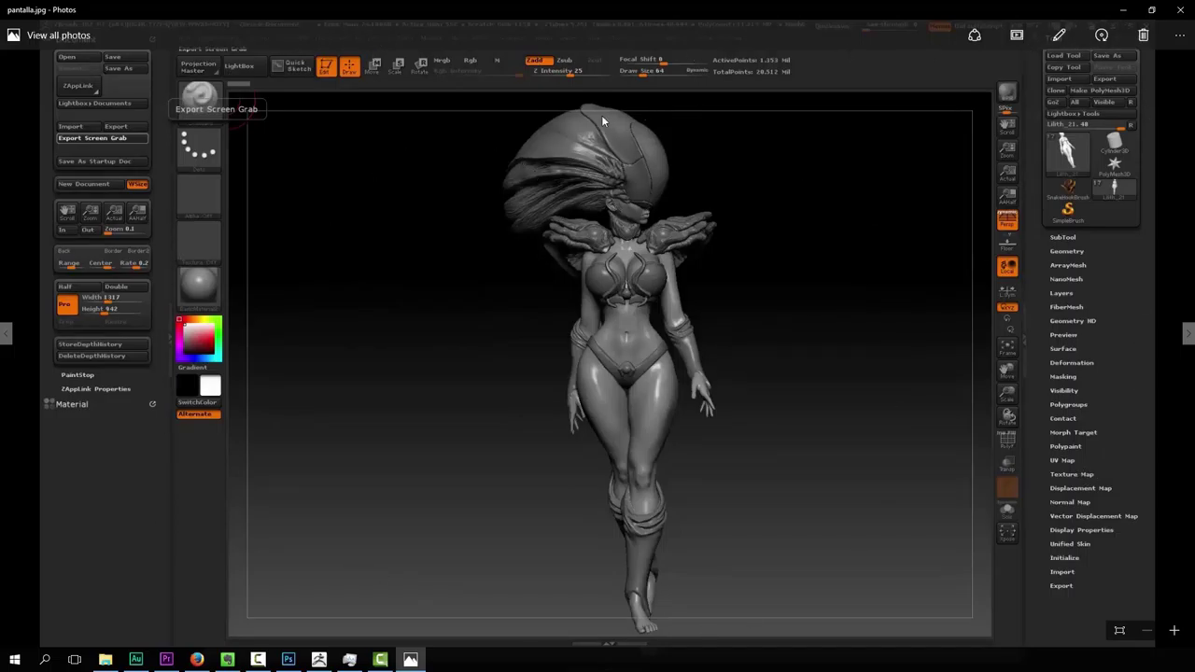
left_click(1177, 11)
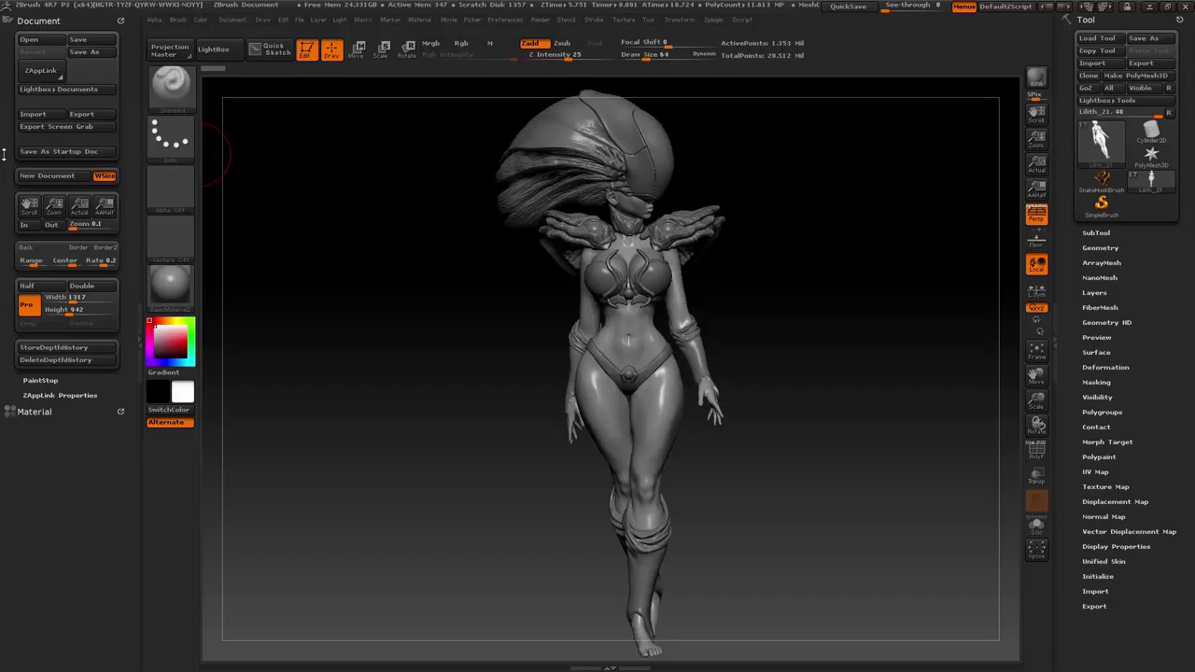
- Start a new document, bringing up the Closing Document save prompt
left_click(77, 177)
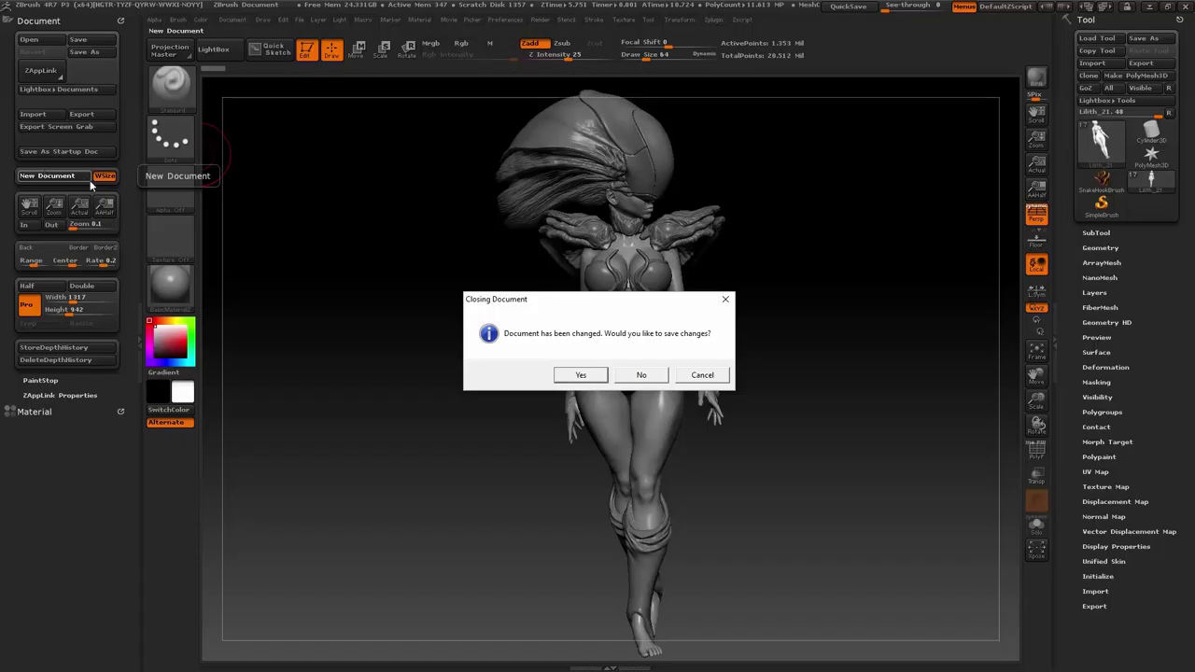
- Discard changes, redraw the character on the blank canvas, enable Edit and frame the mesh
left_click(641, 375)
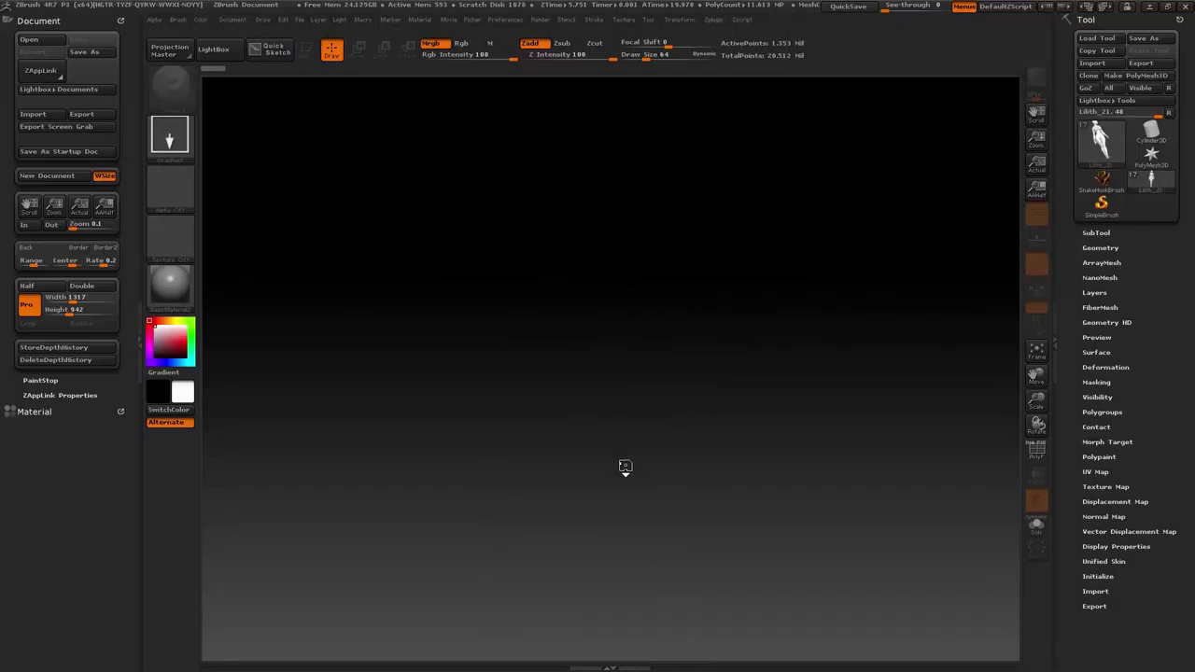
left_click_drag(592, 300, 622, 520)
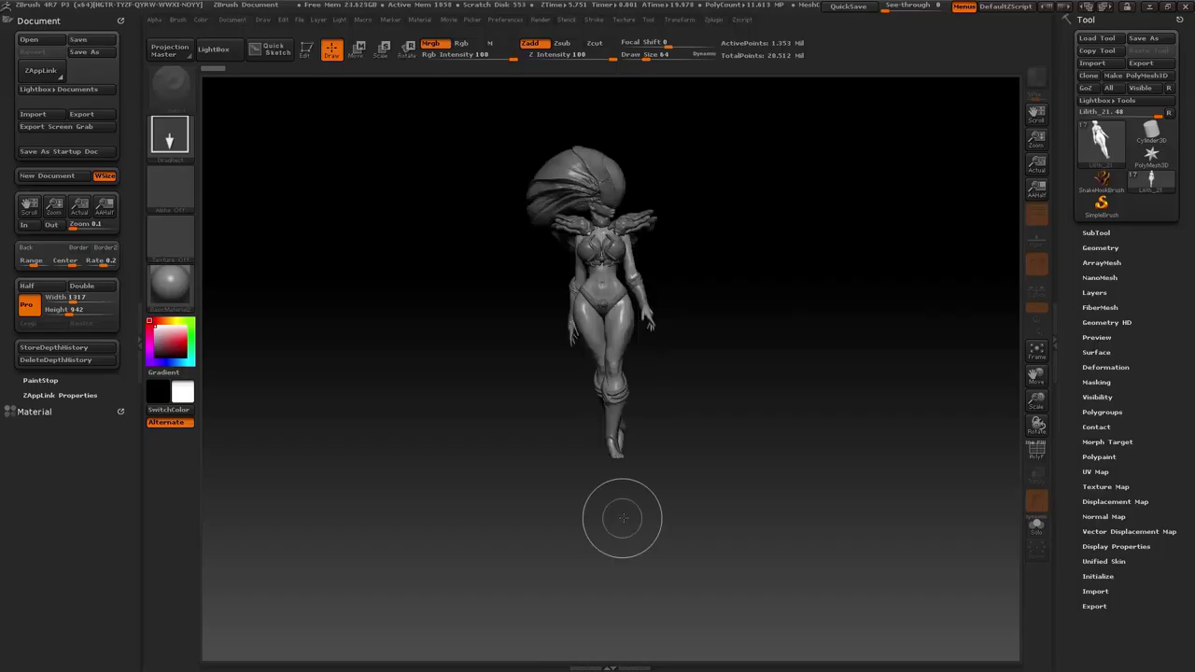
left_click(305, 48)
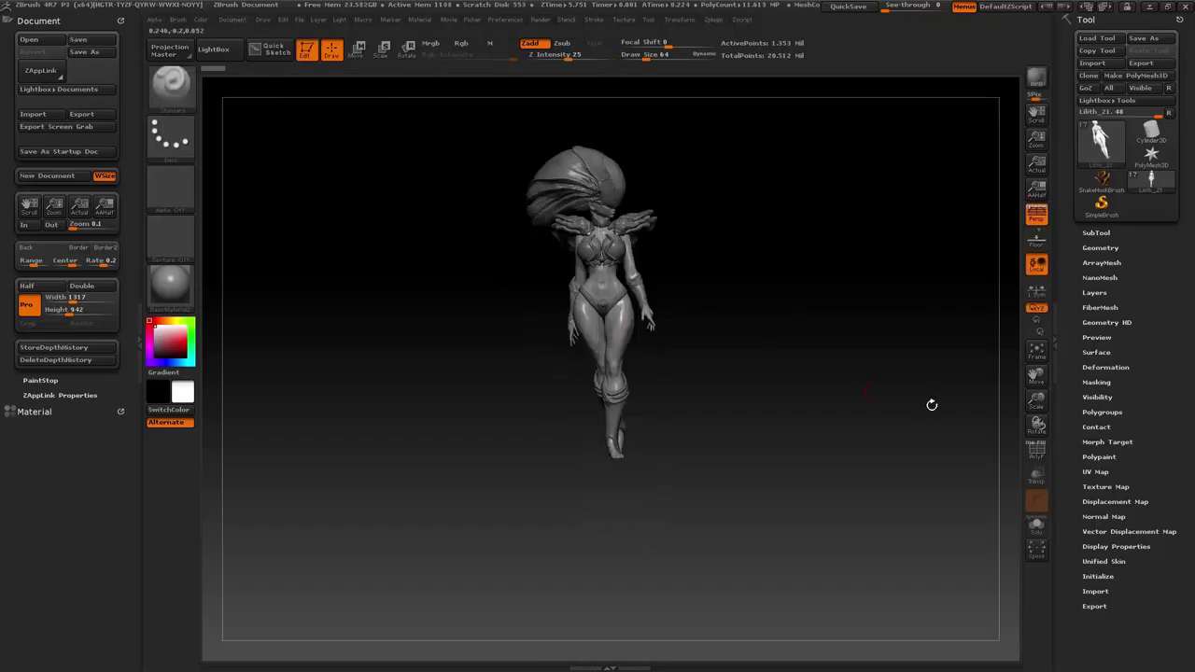
left_click(1036, 351)
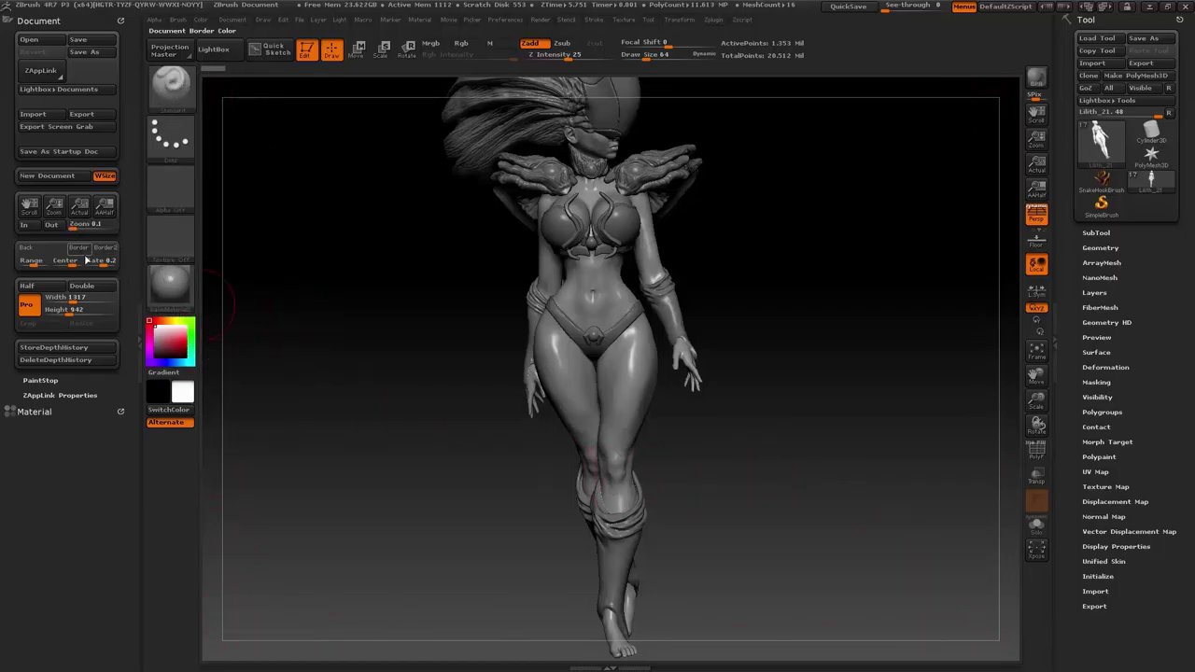
- Toggle WSize off and back on around New Document to get a blank 1317×942 canvas
left_click(98, 177)
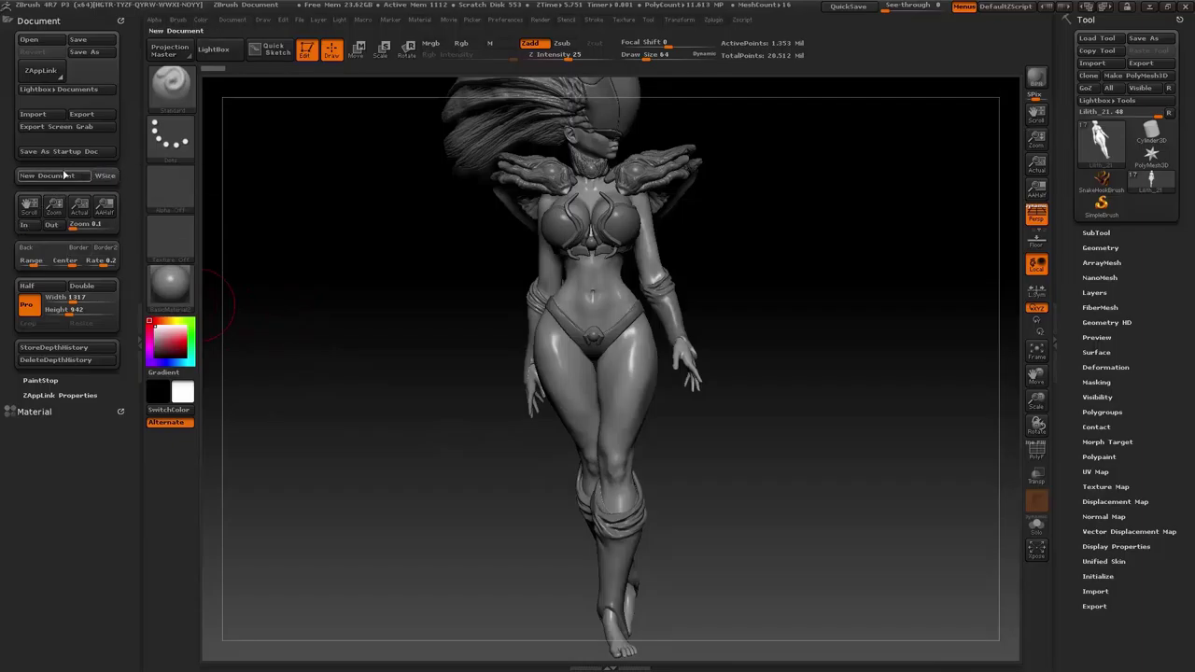
left_click(70, 180)
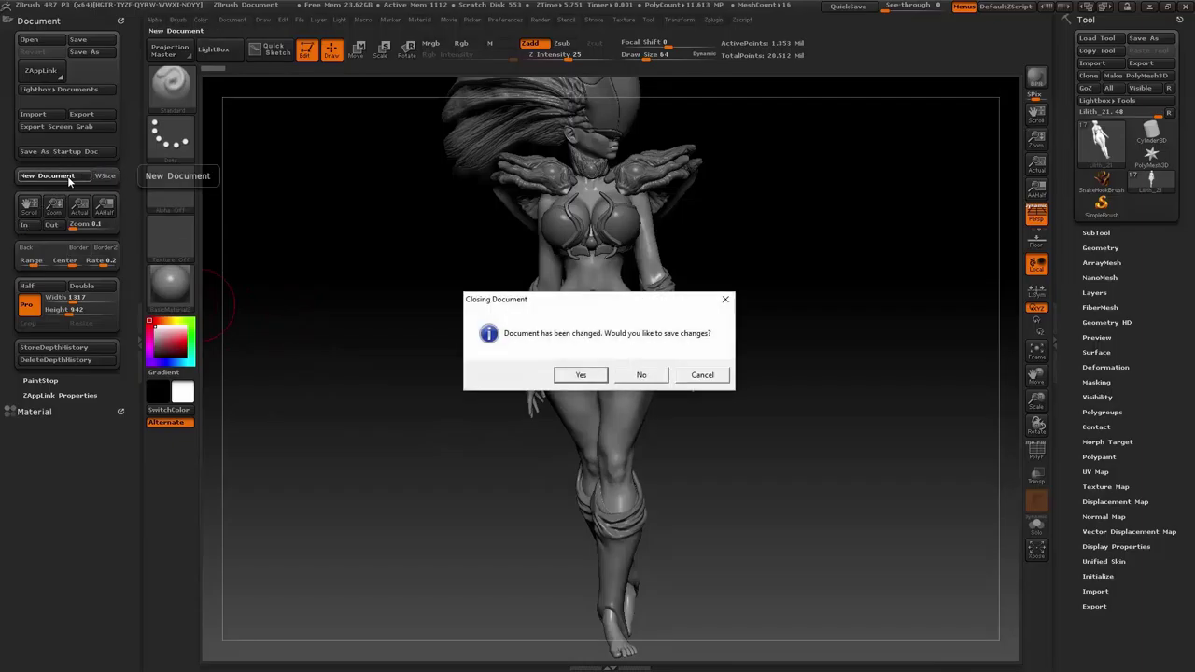
left_click(642, 374)
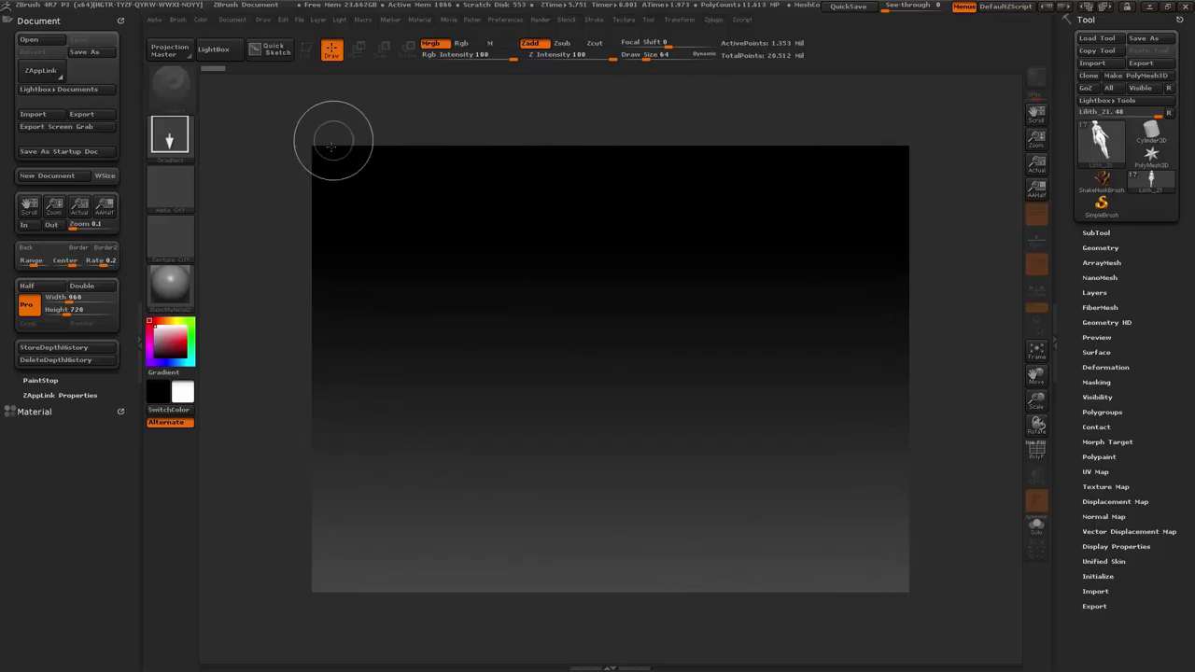
left_click(103, 178)
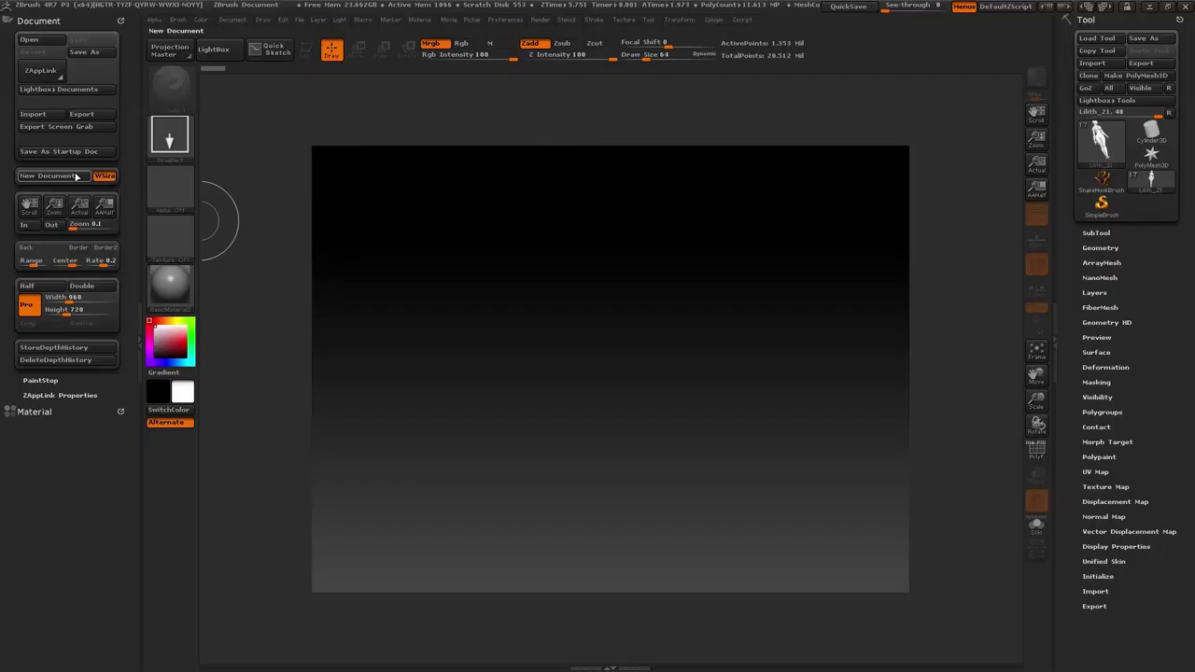
left_click(59, 178)
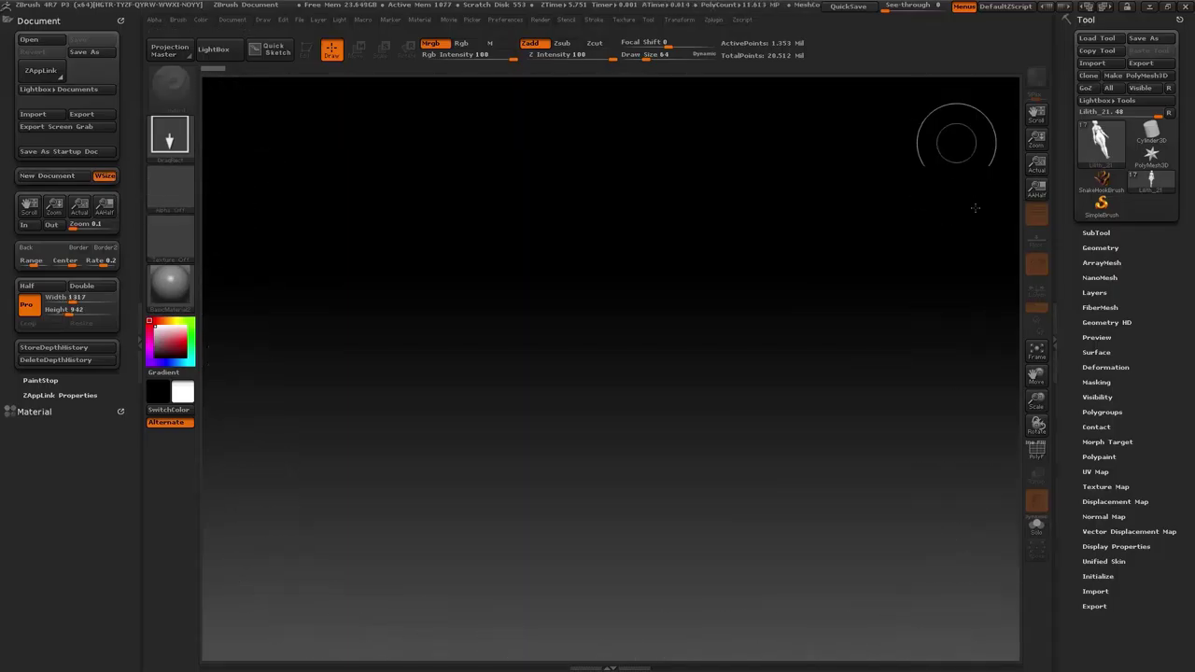
- Collapse the tool tray, create a blank 1535×942 document, then hide the document panel
left_click(1056, 341)
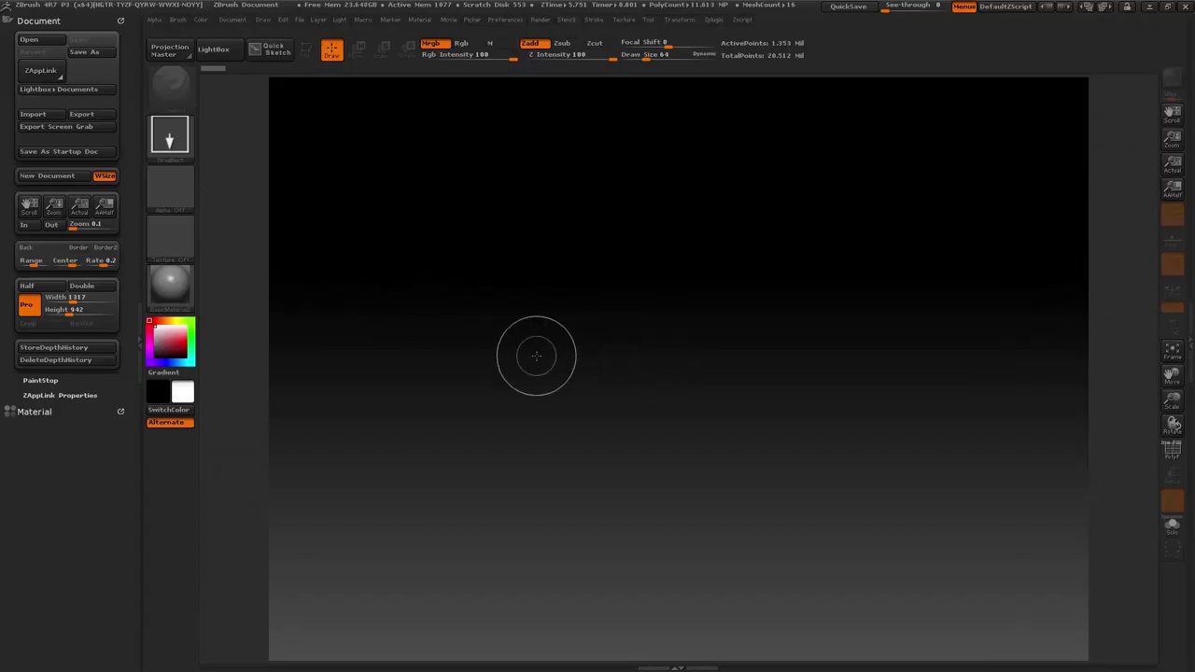
left_click(29, 178)
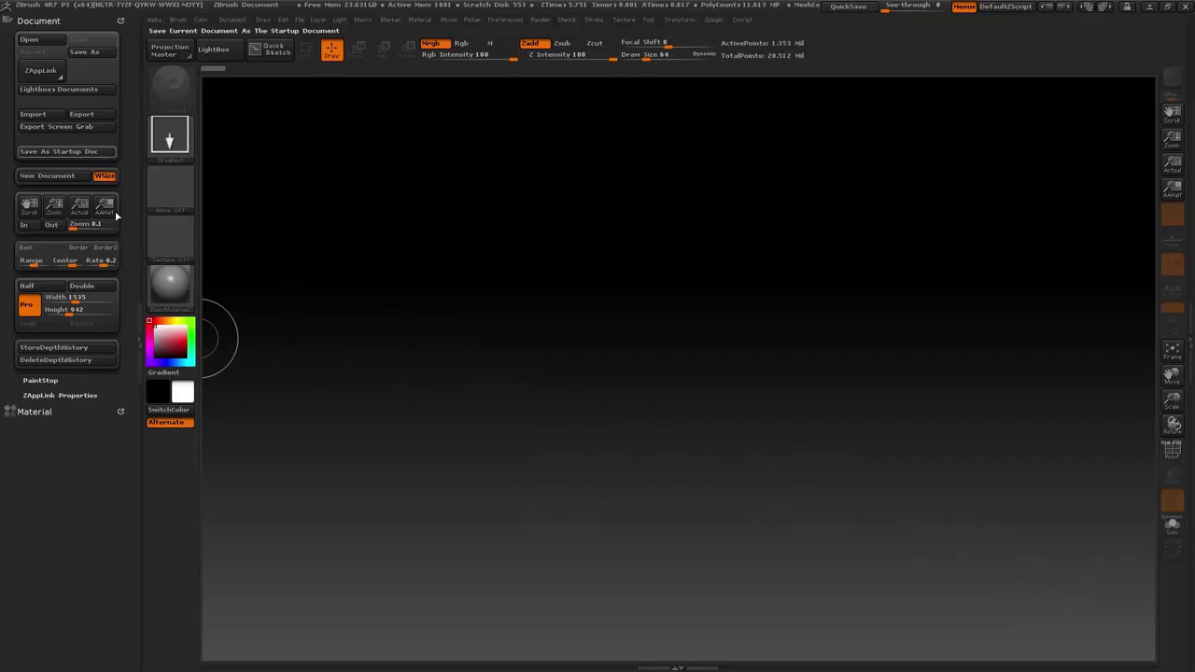
left_click(138, 336)
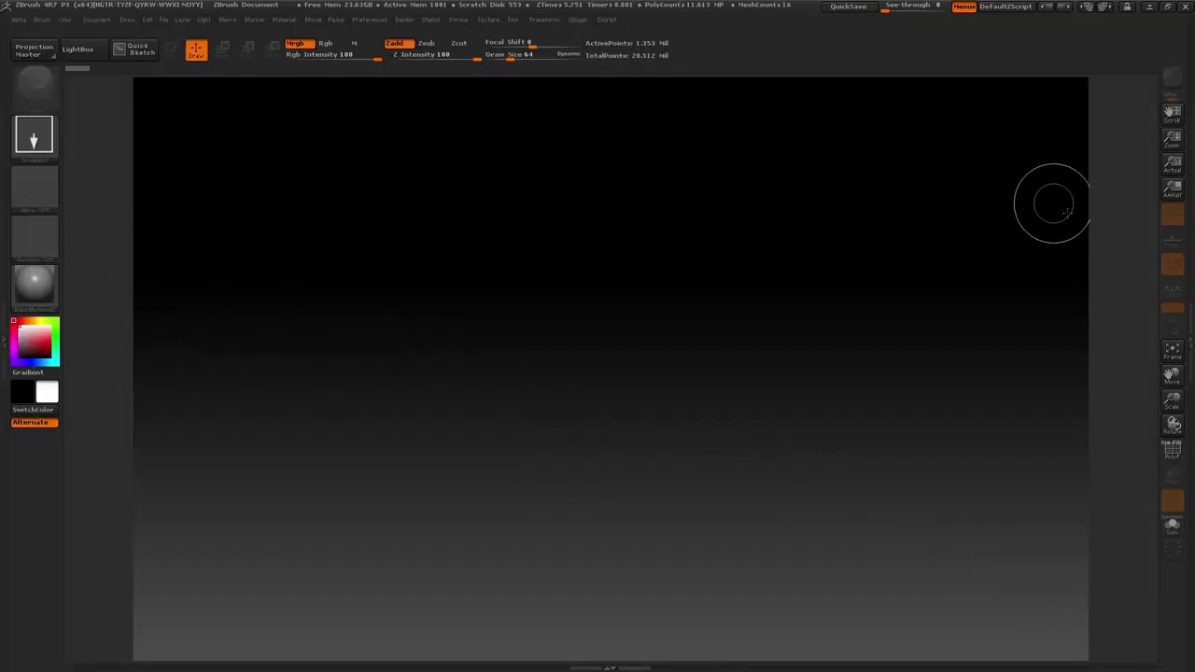
- Restore the document panel and pan the document across the workspace
mouse_move(60, 308)
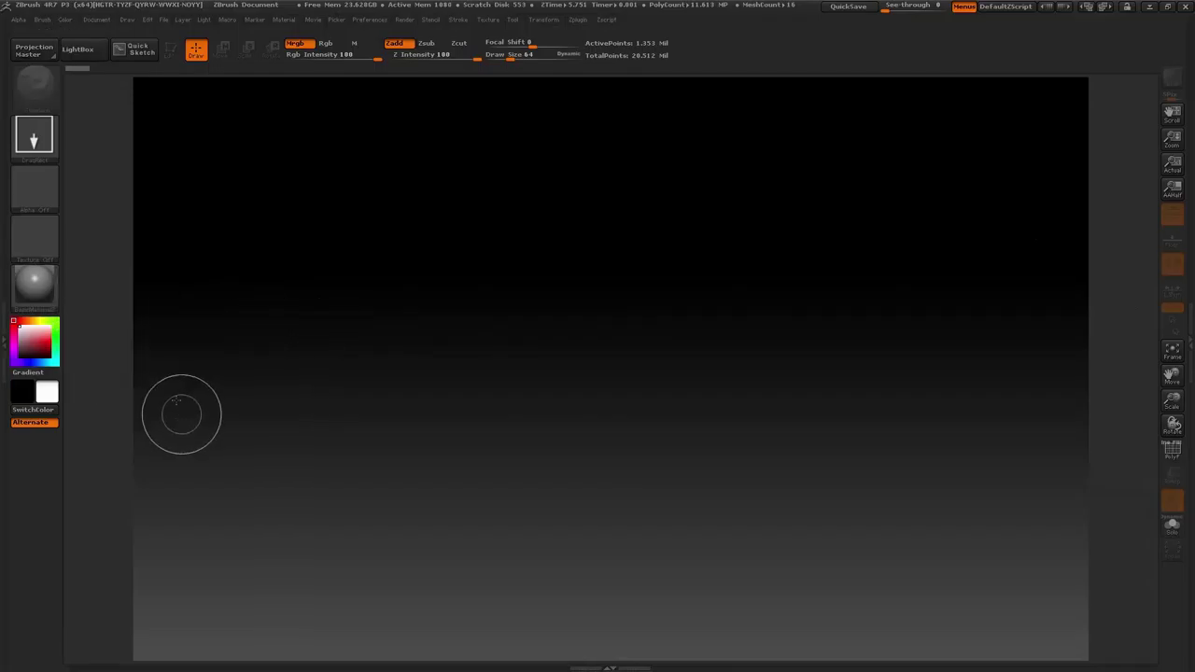
left_click(3, 354)
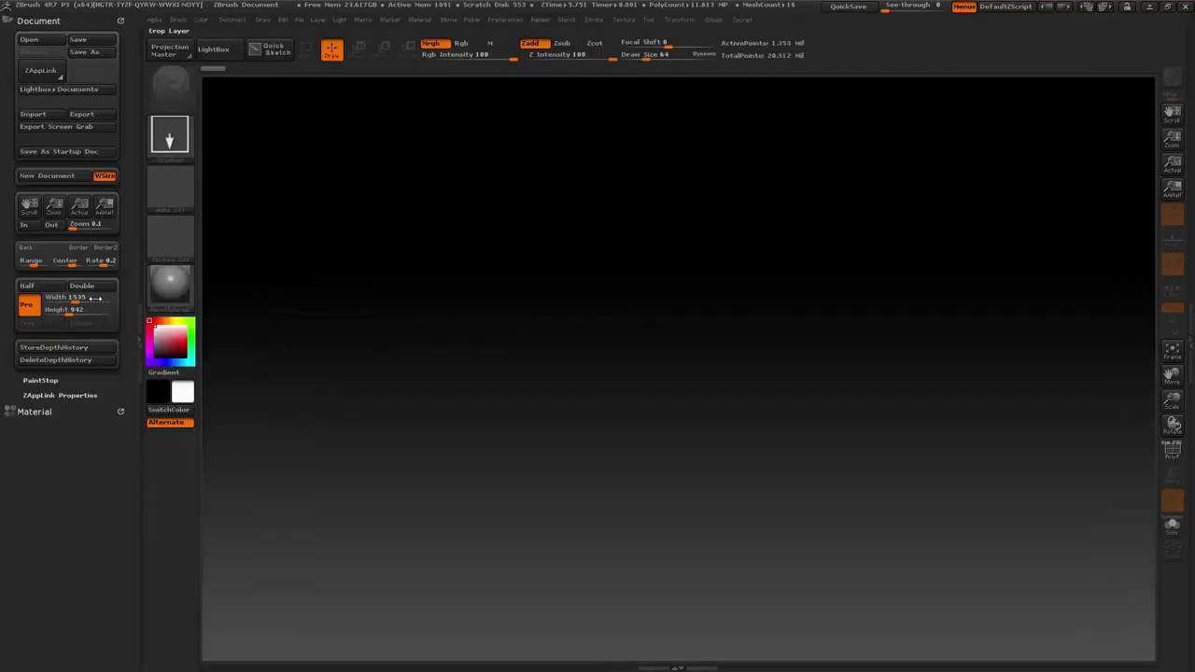
left_click(108, 178)
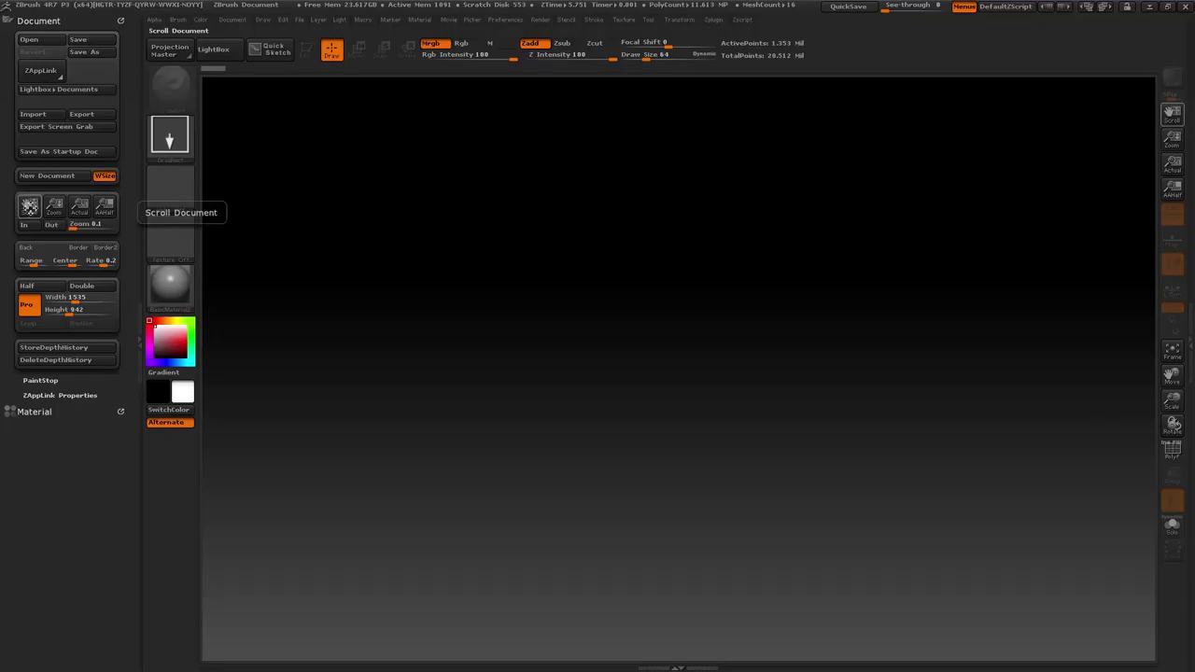
left_click_drag(29, 205, 131, 313)
- Pan and zoom the document, switch between Actual and AAHalf views, ending at actual size
left_click_drag(3, 227, 245, 297)
left_click_drag(54, 206, 74, 187)
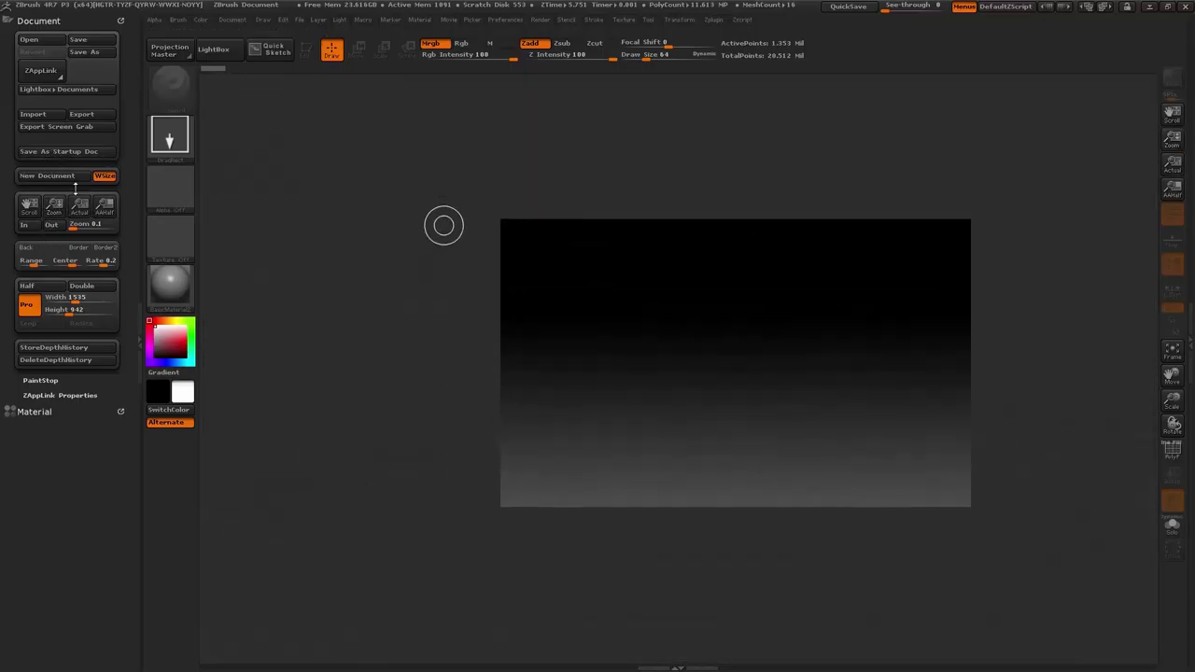
left_click(92, 203)
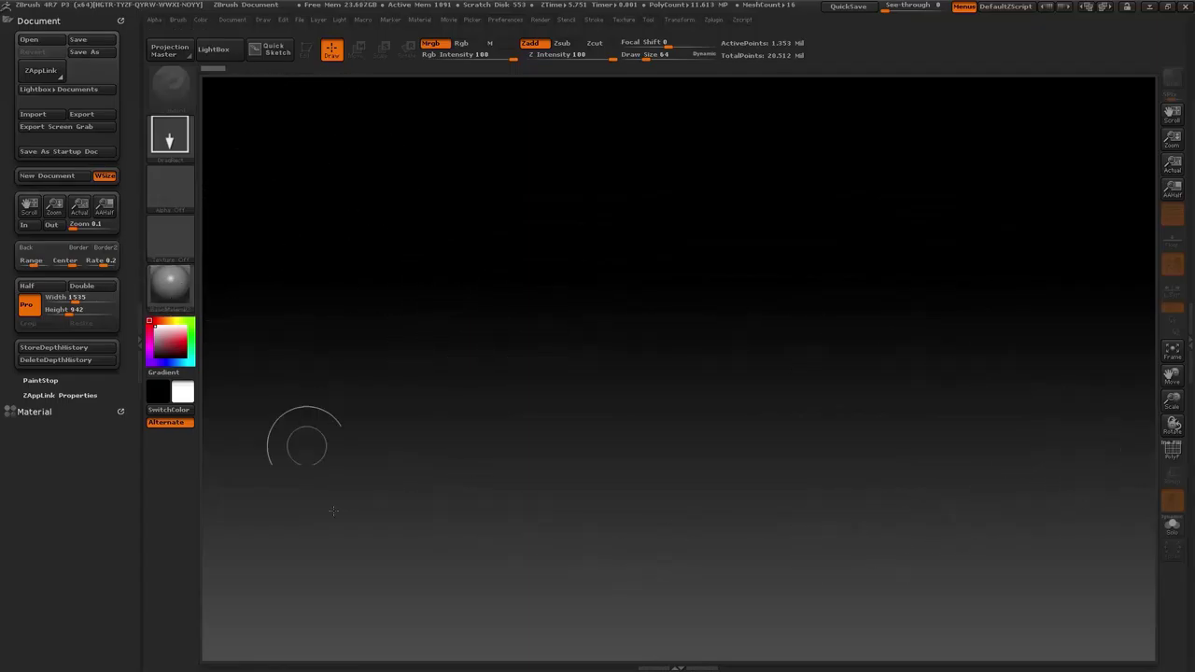
left_click(107, 210)
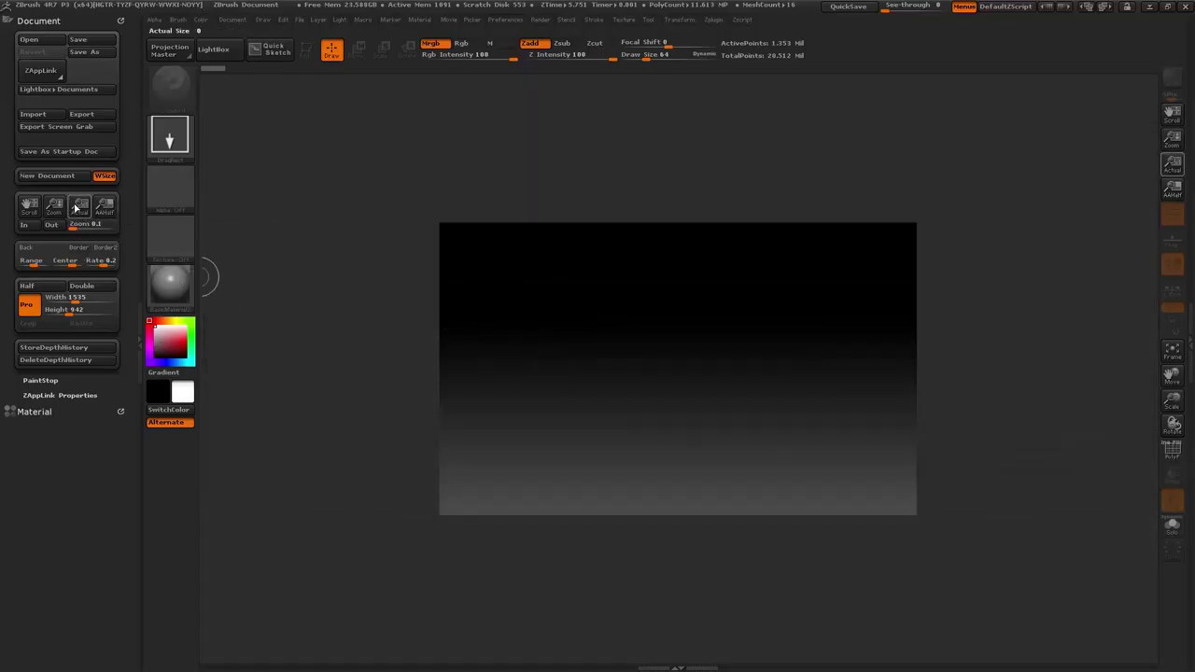
left_click(78, 209)
- Draw the Lilith model on the canvas in Edit mode, frame it, and view at AAHalf
left_click(1164, 254)
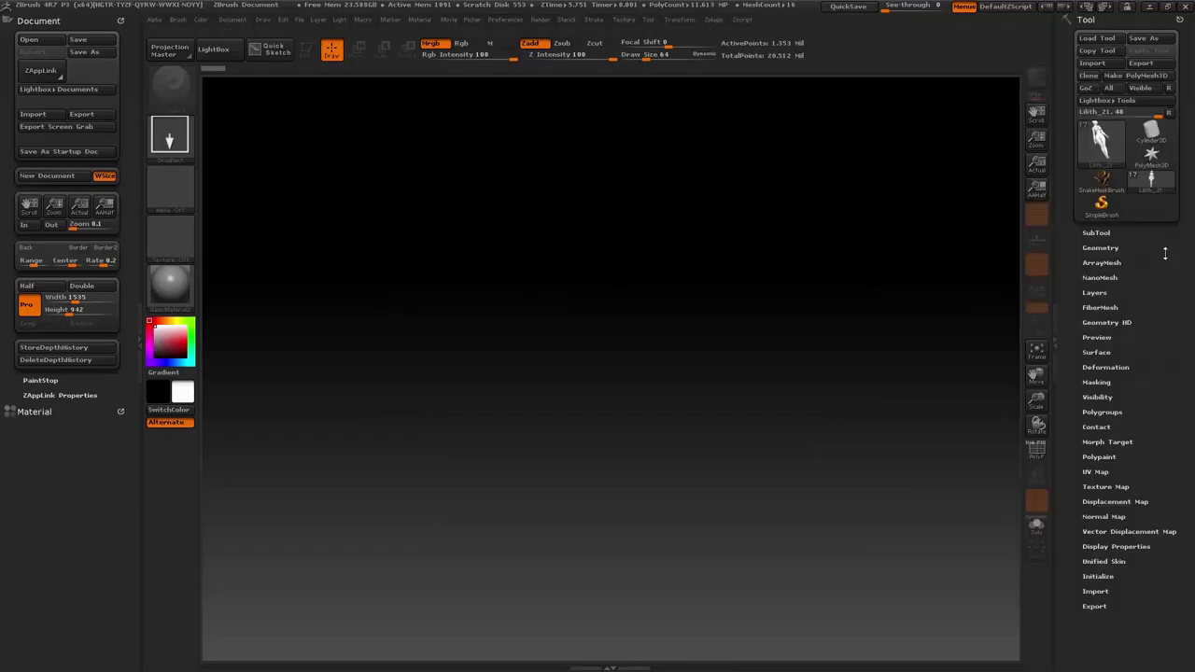
left_click_drag(608, 354, 608, 560)
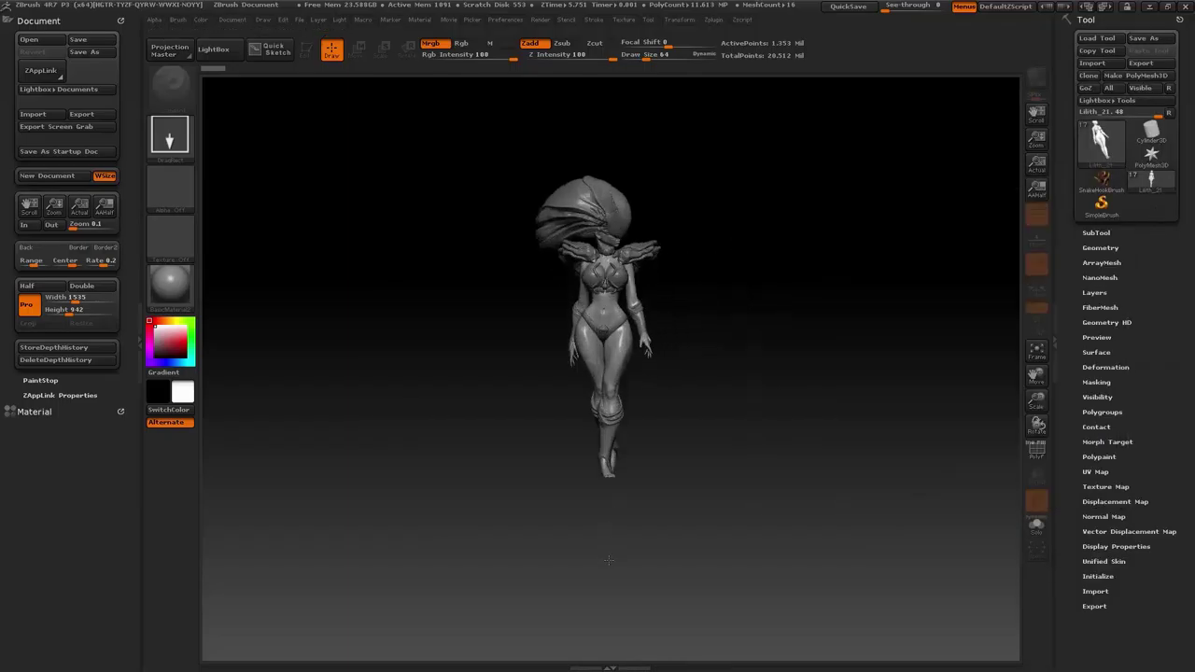
left_click(305, 48)
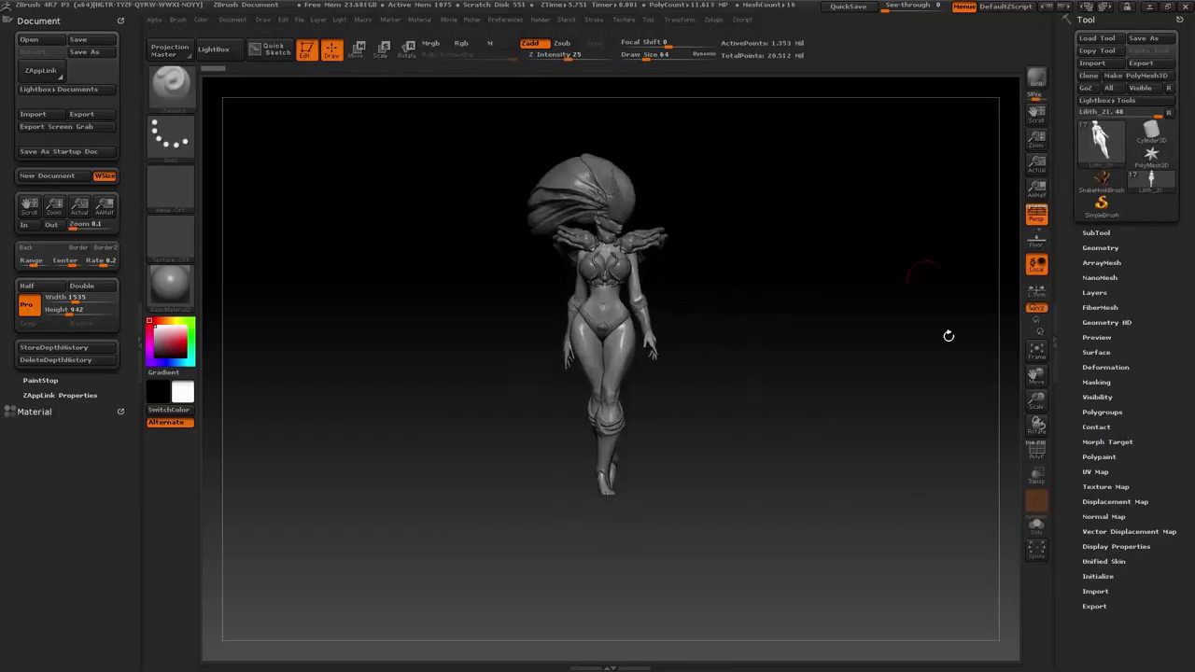
key("f")
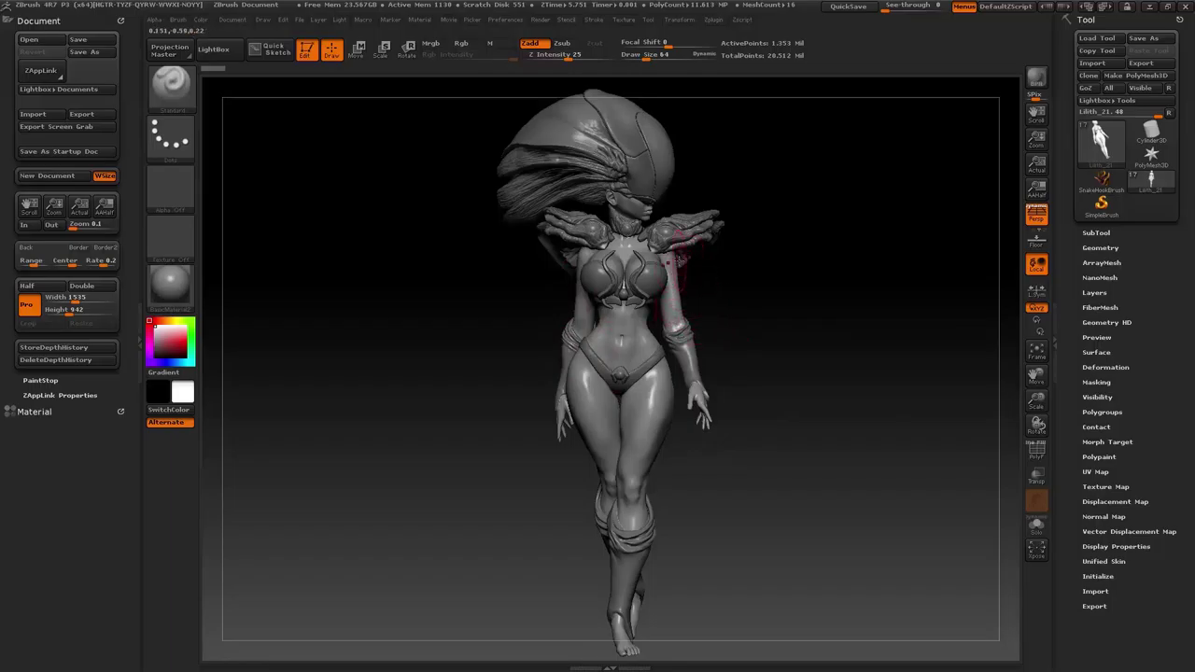
left_click(1036, 191)
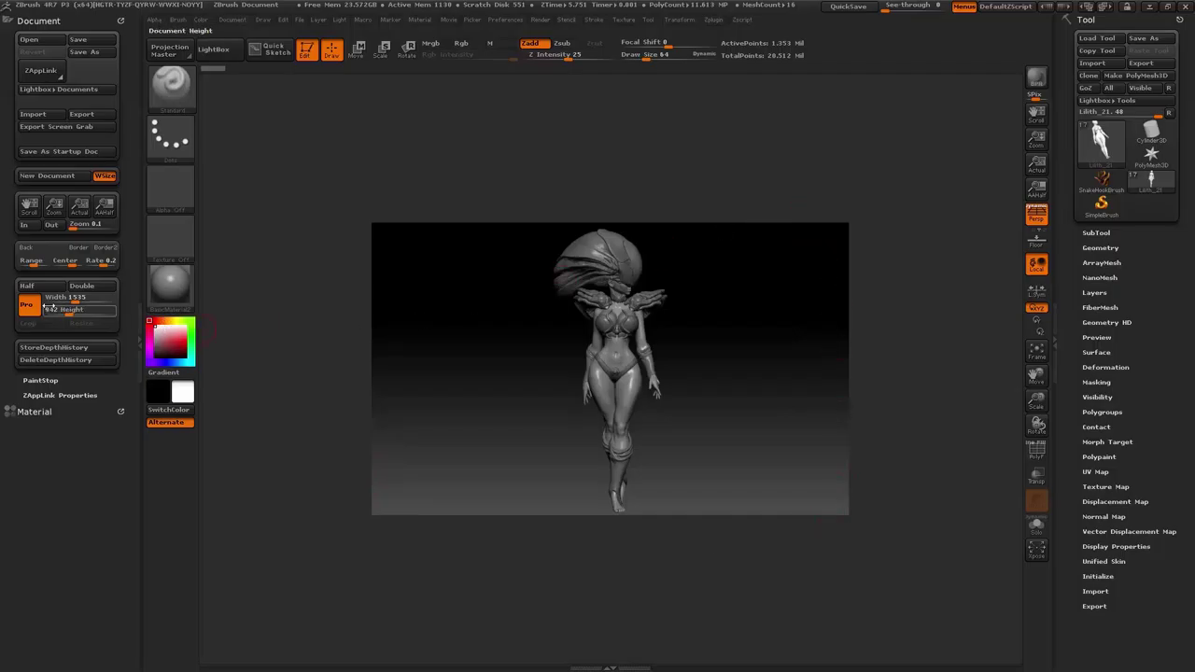
- Resize the document to 8192 width (8192×5027) and confirm the resize
left_click_drag(57, 301, 116, 297)
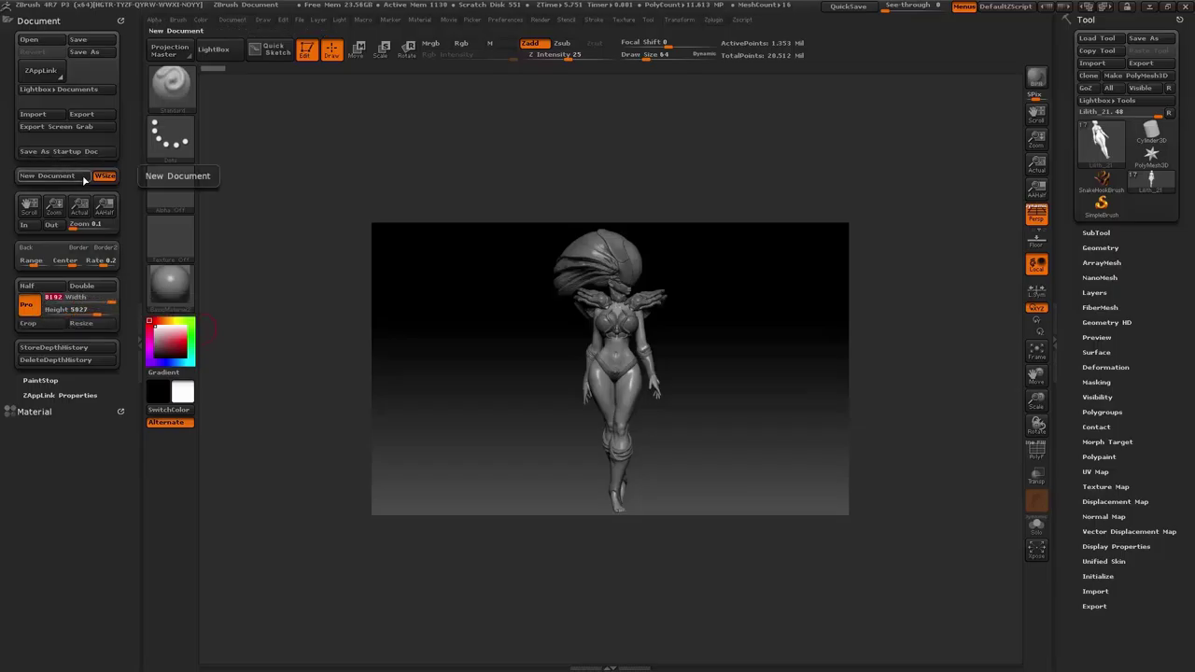
left_click(91, 324)
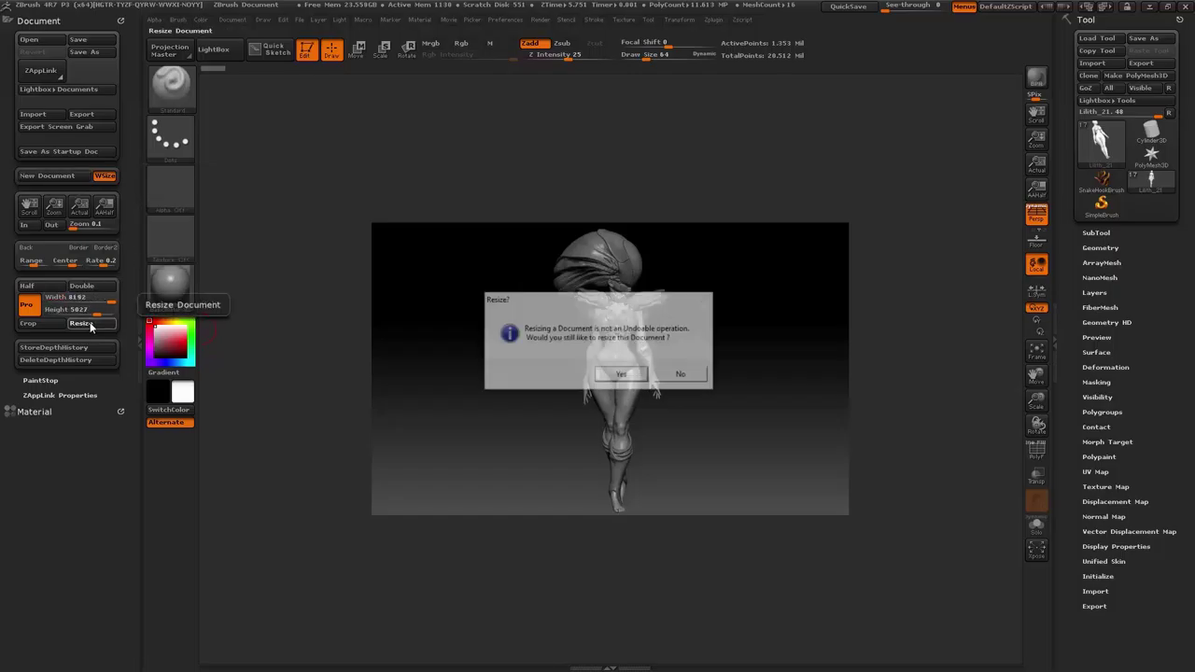
left_click(624, 376)
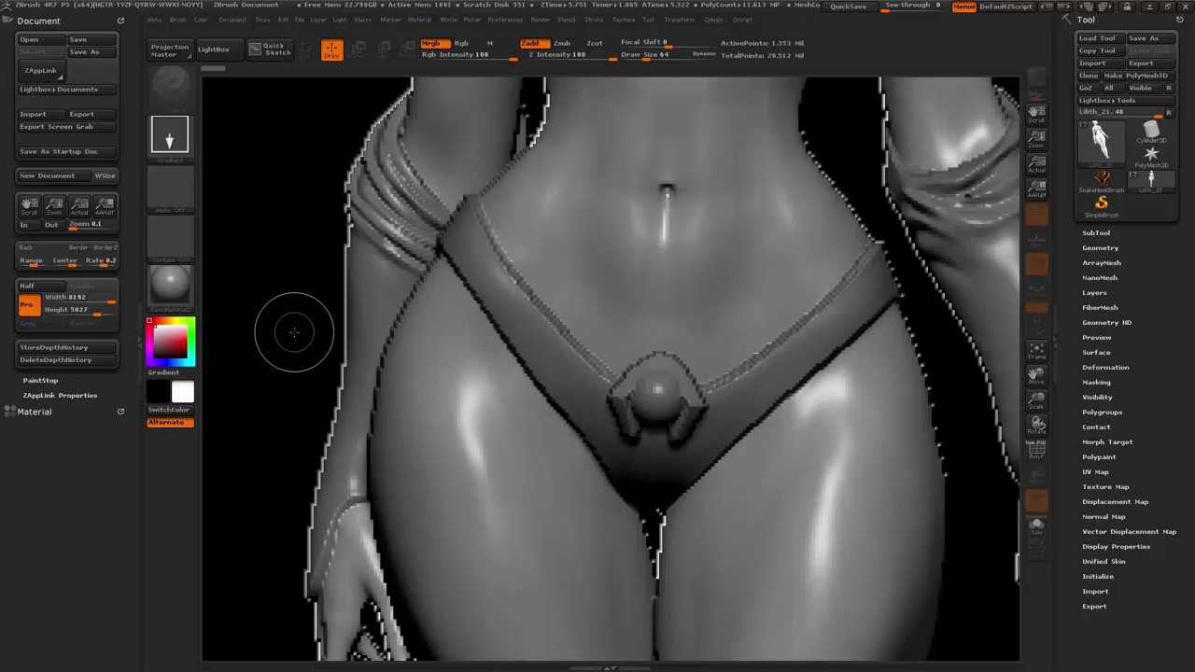
- Clear the canvas, redraw Lilith in Edit mode, and view the document at AAHalf
key("ctrl+n")
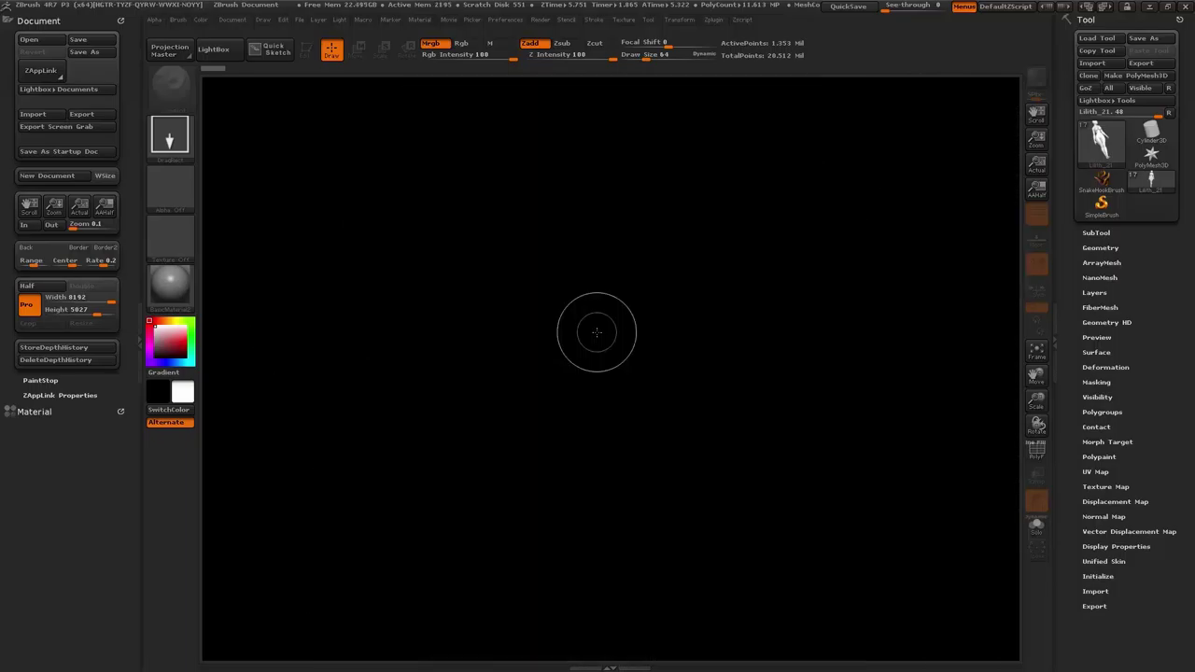
left_click_drag(597, 354, 621, 569)
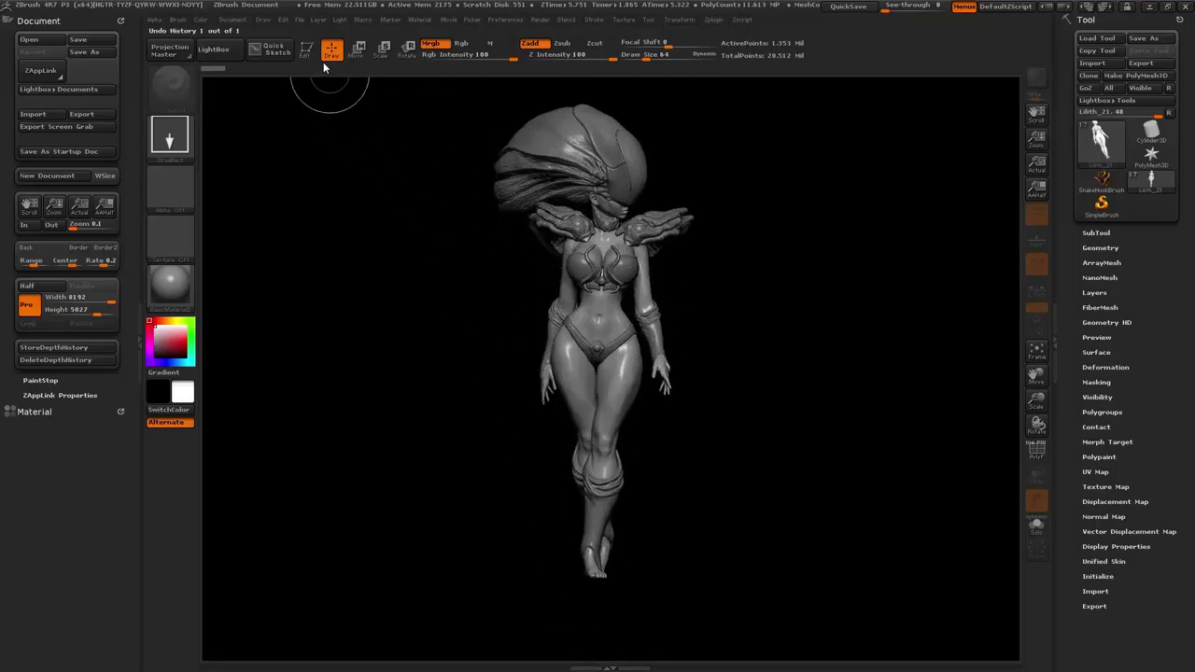
key("t")
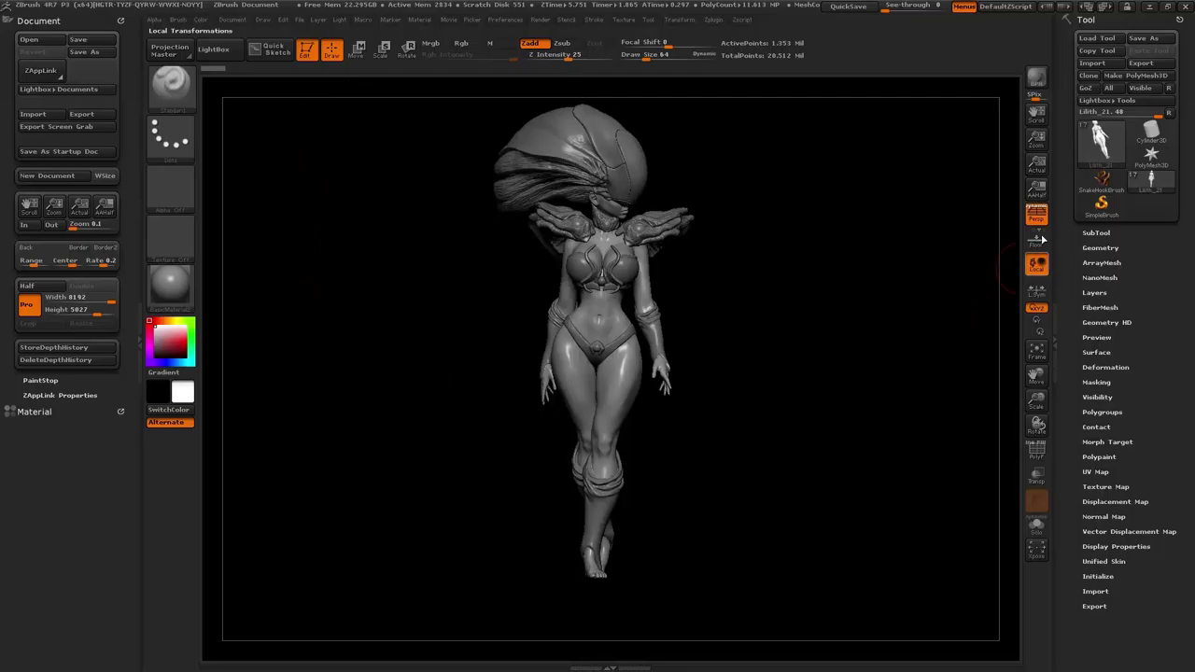
left_click(1037, 191)
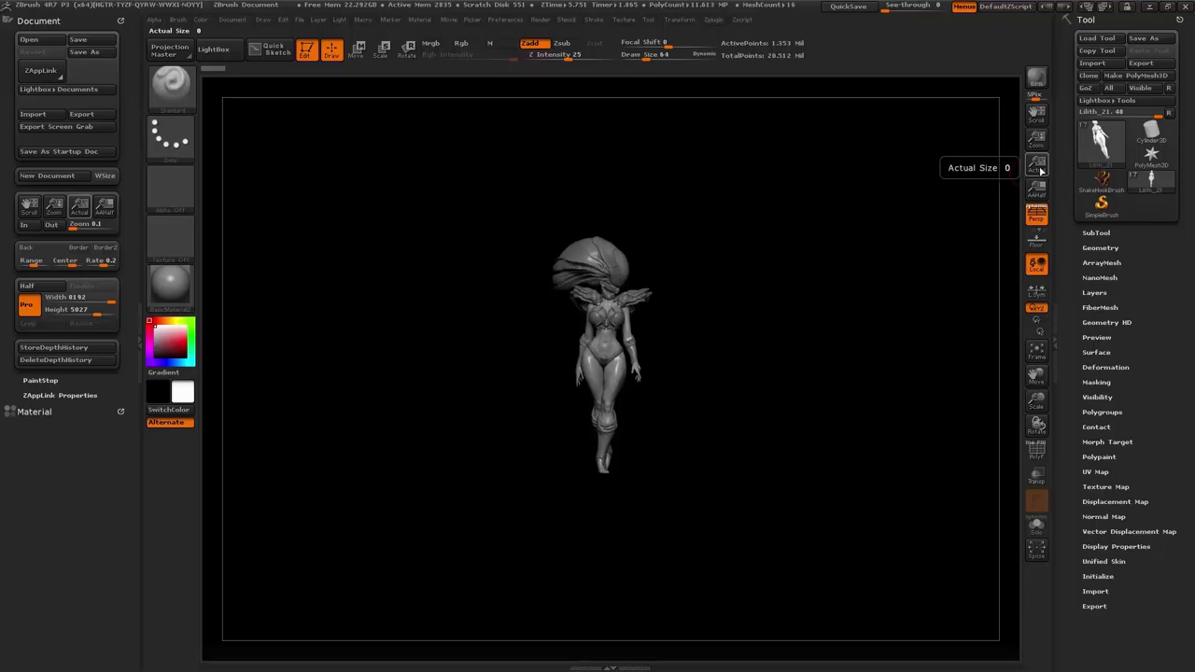
- Zoom out, frame the model, and compare the Actual and AAHalf document views
left_click_drag(1036, 138, 736, 309)
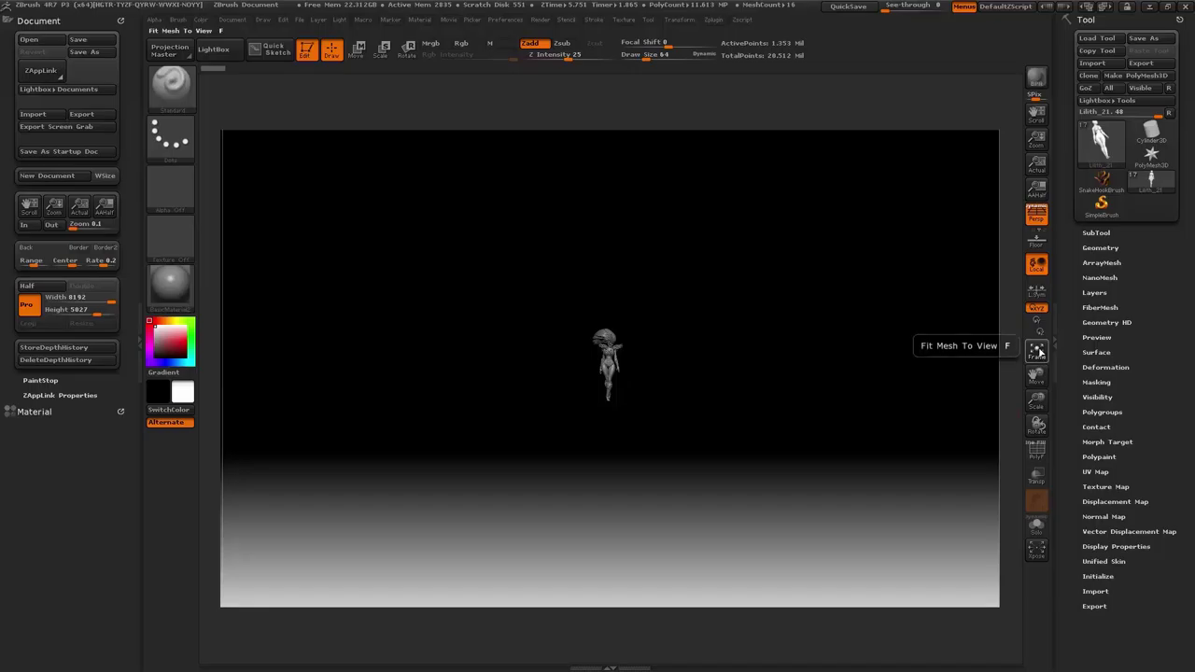
left_click(1036, 353)
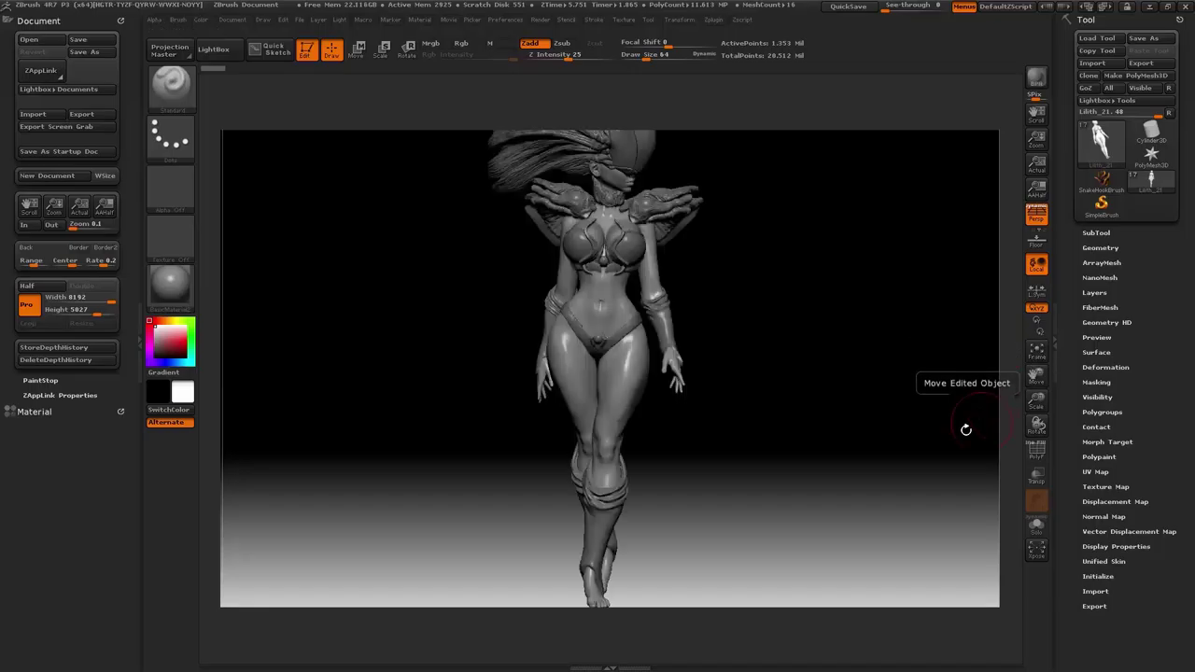
left_click(1036, 191)
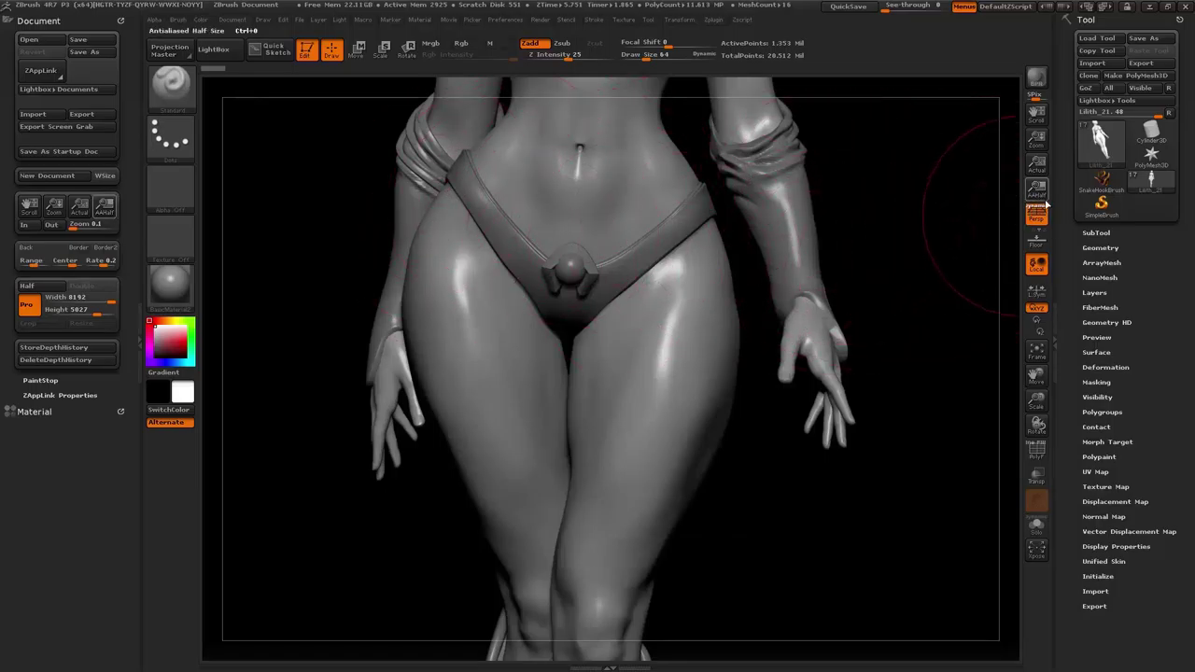
left_click(1036, 165)
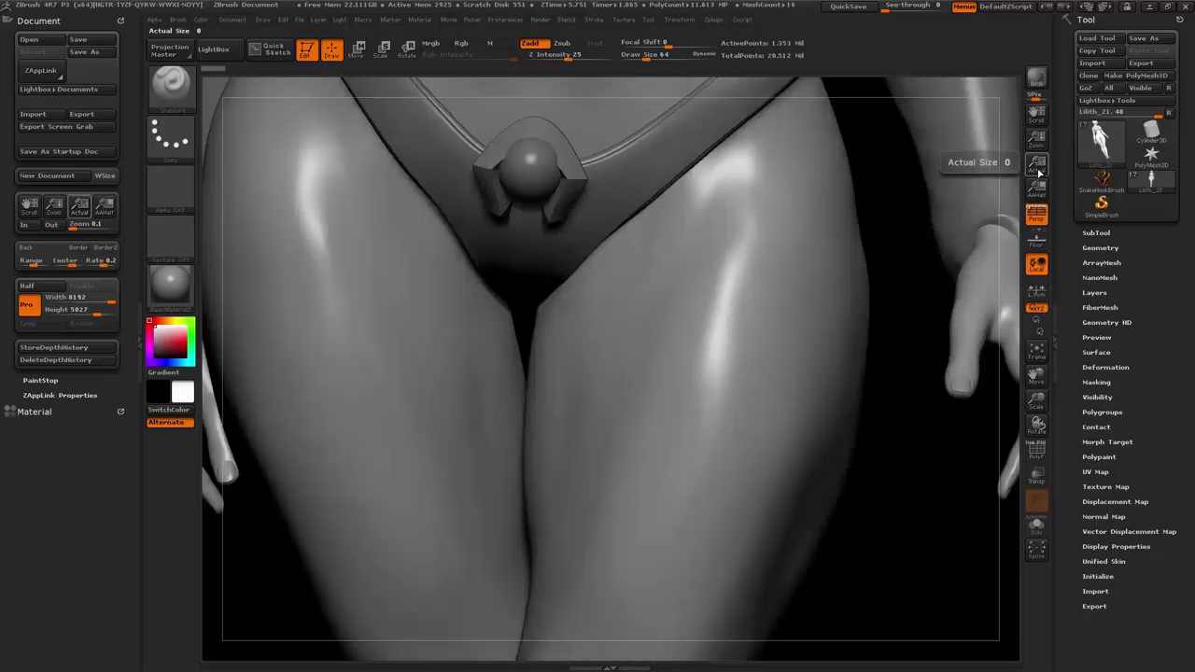
left_click(1037, 192)
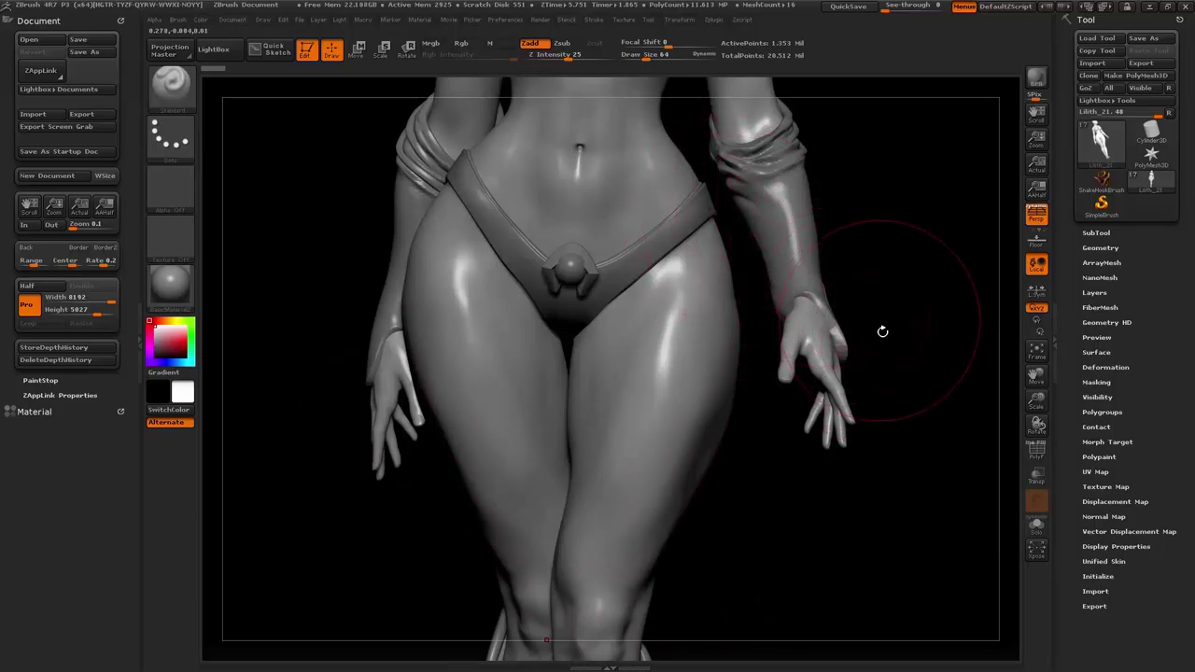
- Enable WSize and create a new 1317×942 document, discarding changes
left_click(101, 176)
left_click(51, 176)
left_click(644, 375)
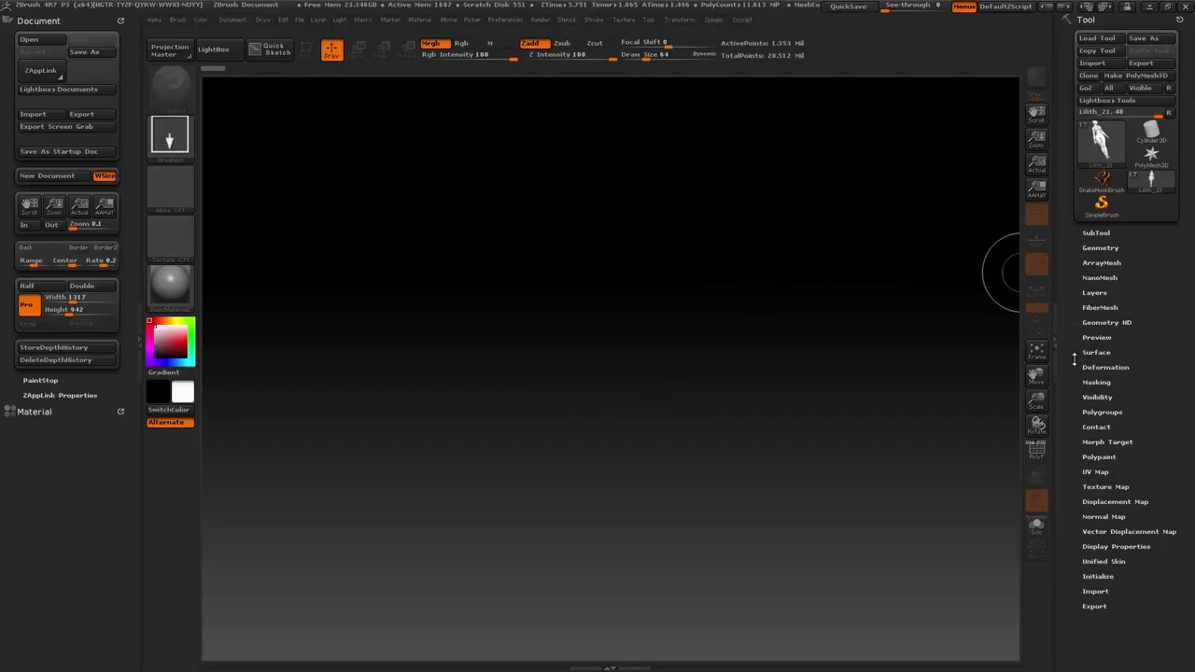
left_click(1054, 338)
left_click_drag(698, 364, 714, 504)
left_click(1187, 340)
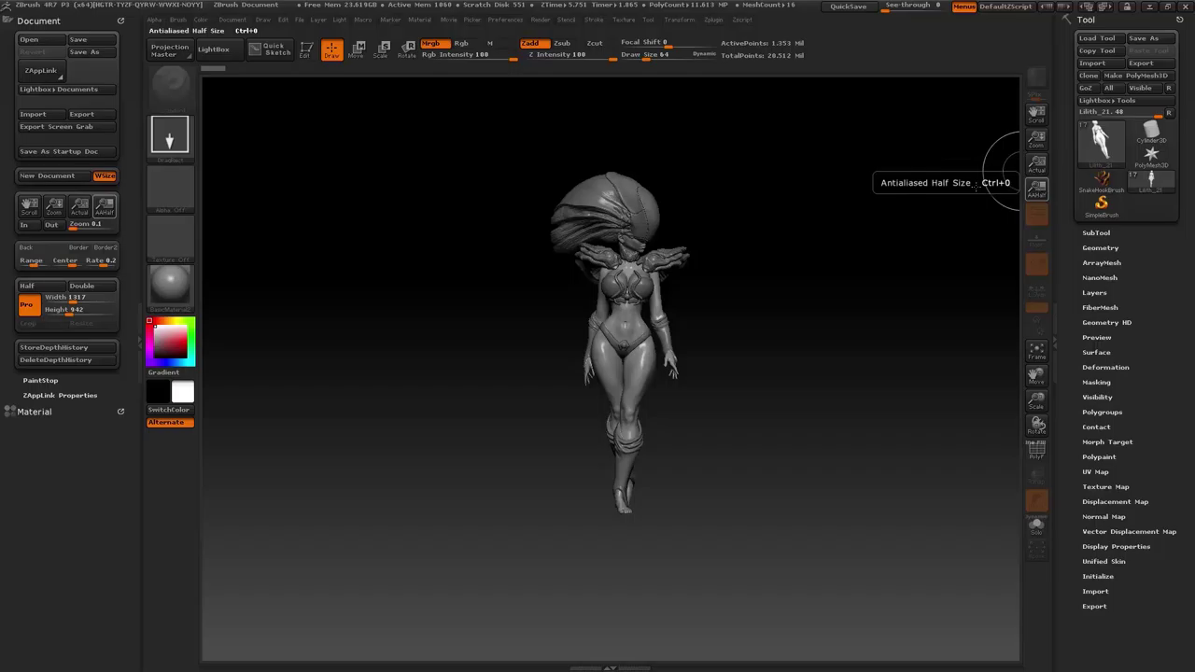
left_click(31, 227)
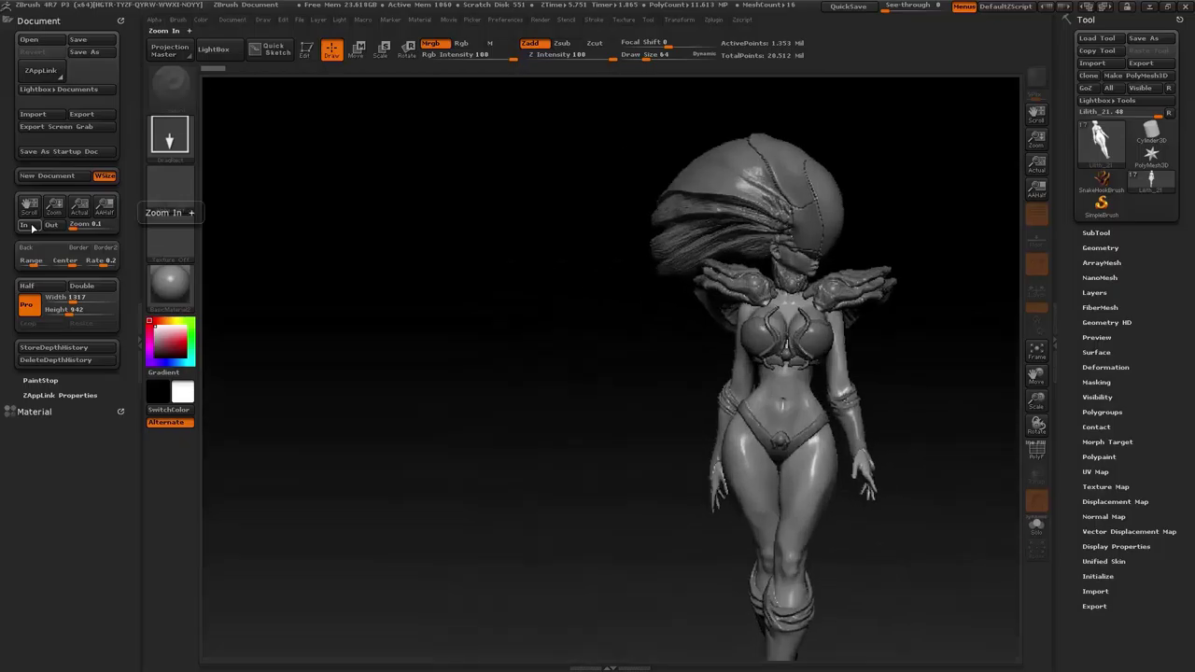
left_click(32, 227)
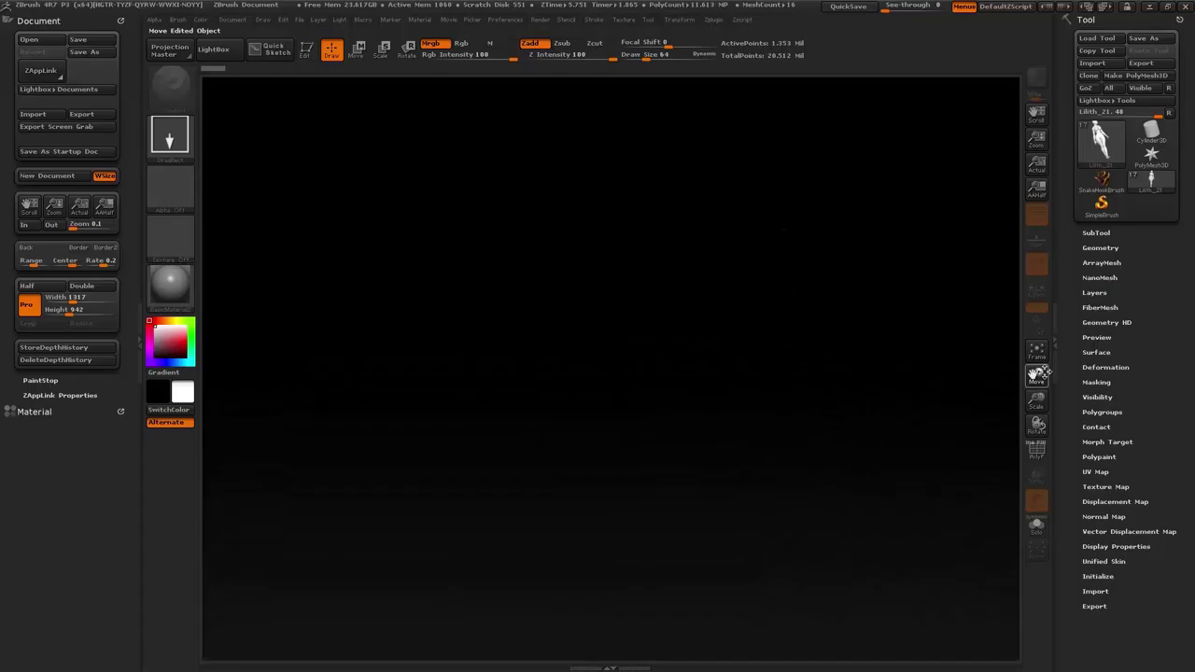
left_click_drag(1036, 375, 983, 379)
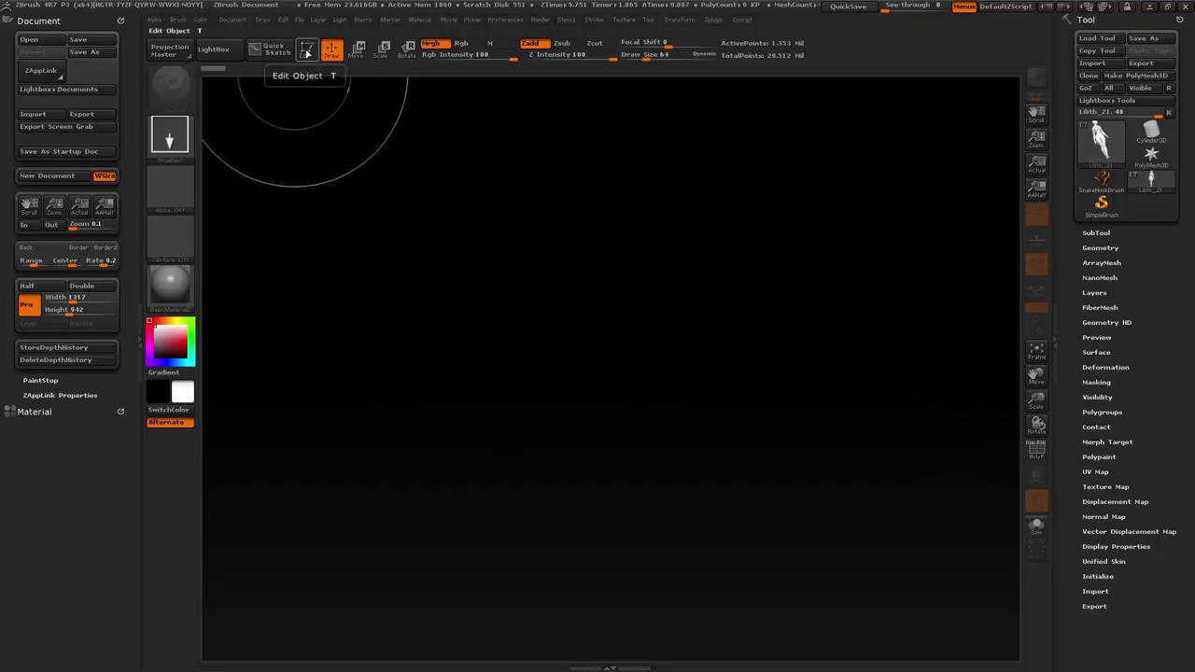
- Toggle Edit mode and show the model centred at Actual size
left_click(307, 52)
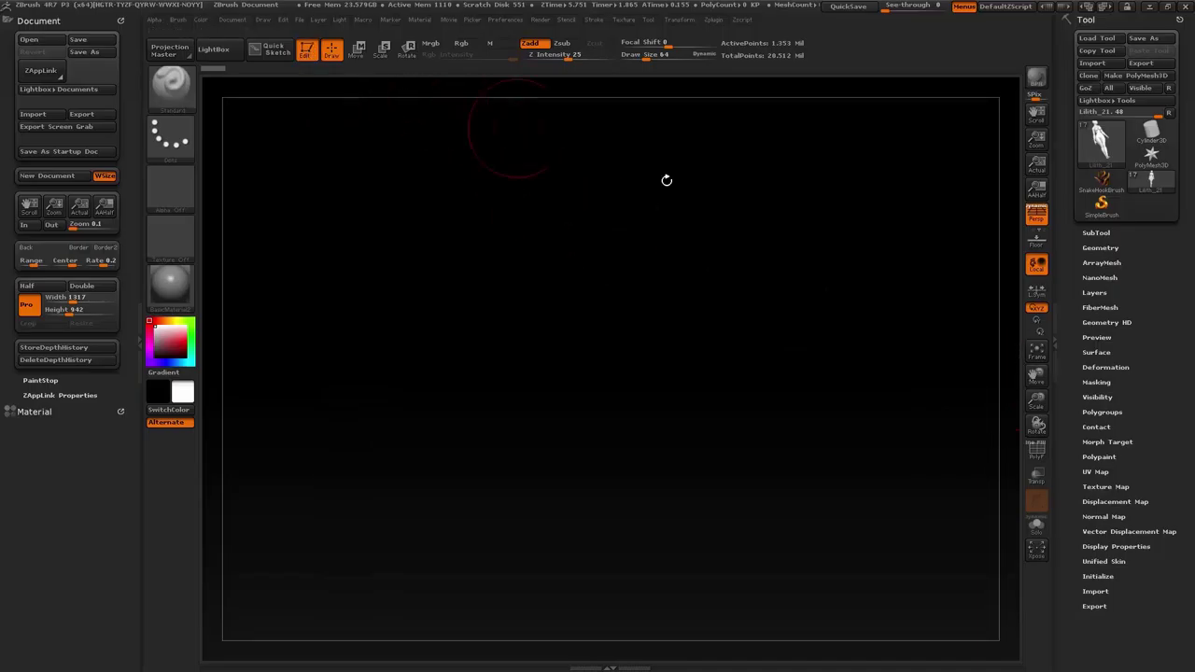
left_click_drag(1036, 378, 902, 383)
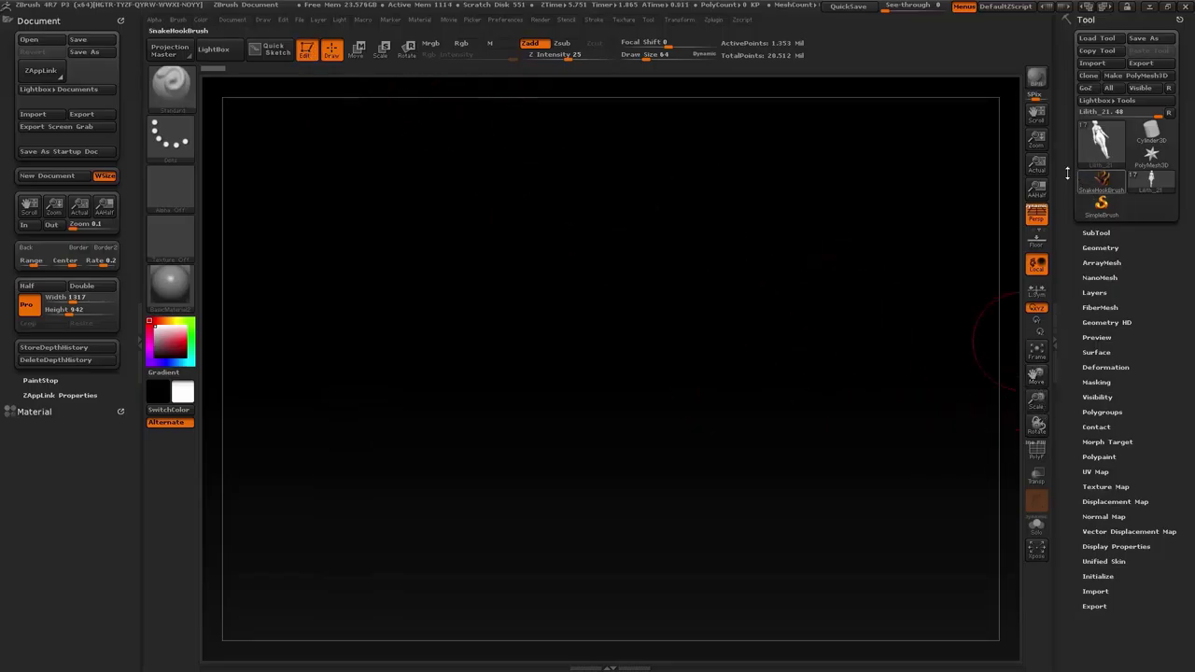
left_click(1036, 164)
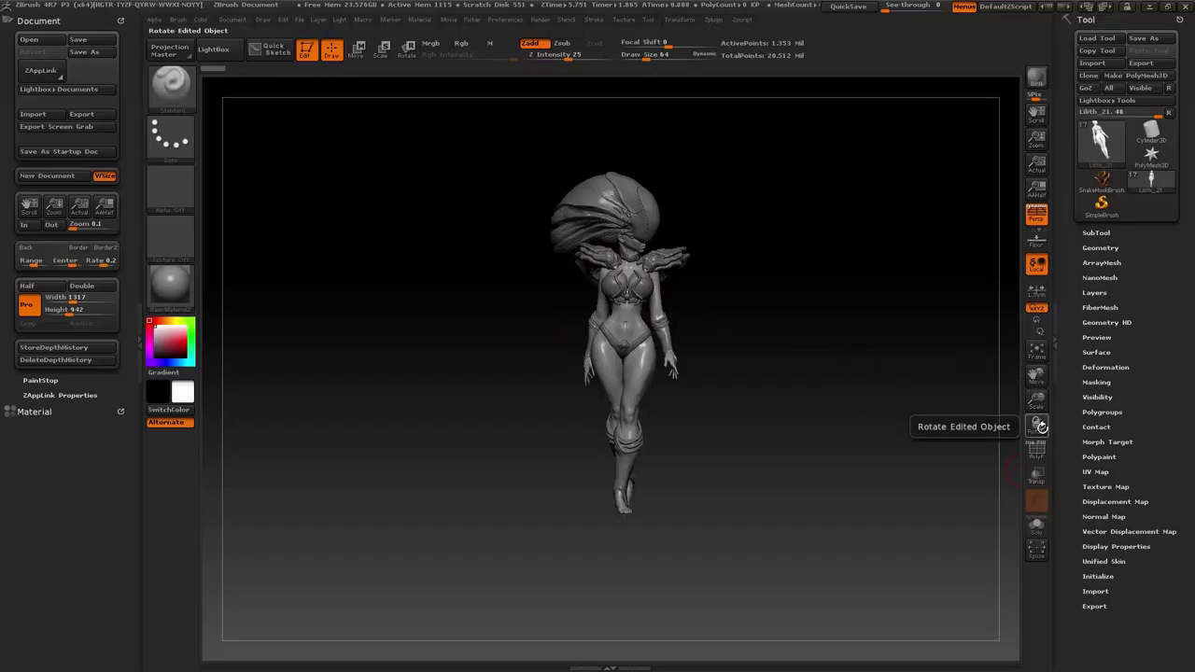
left_click(691, 332)
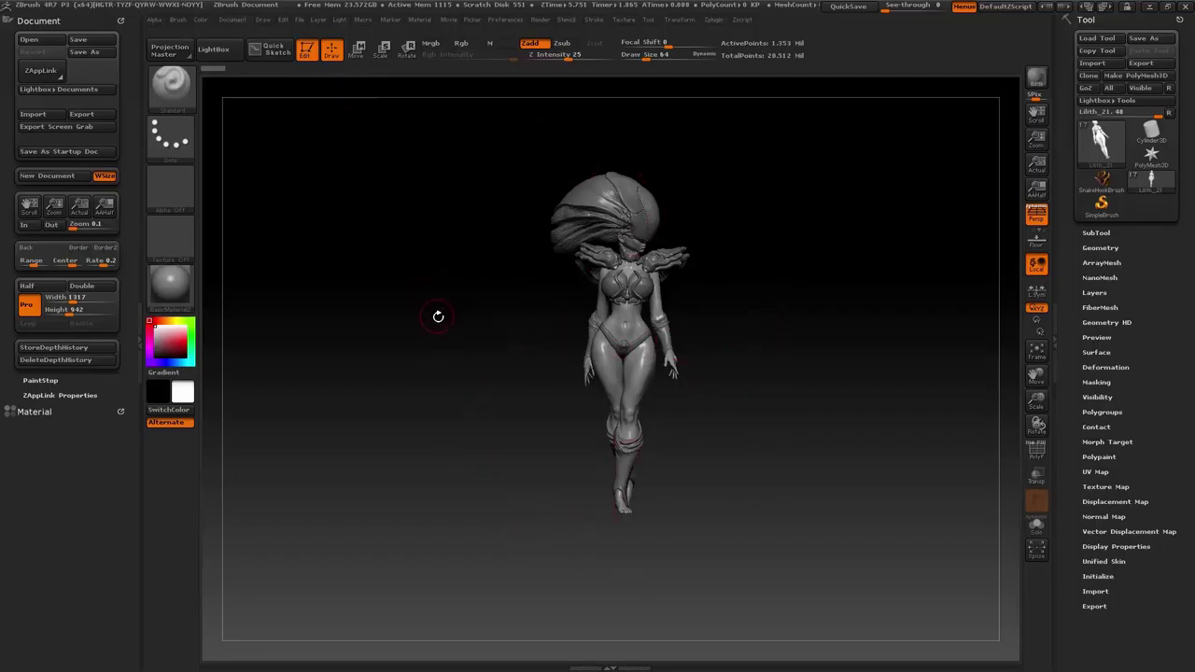
left_click_drag(435, 318, 626, 326)
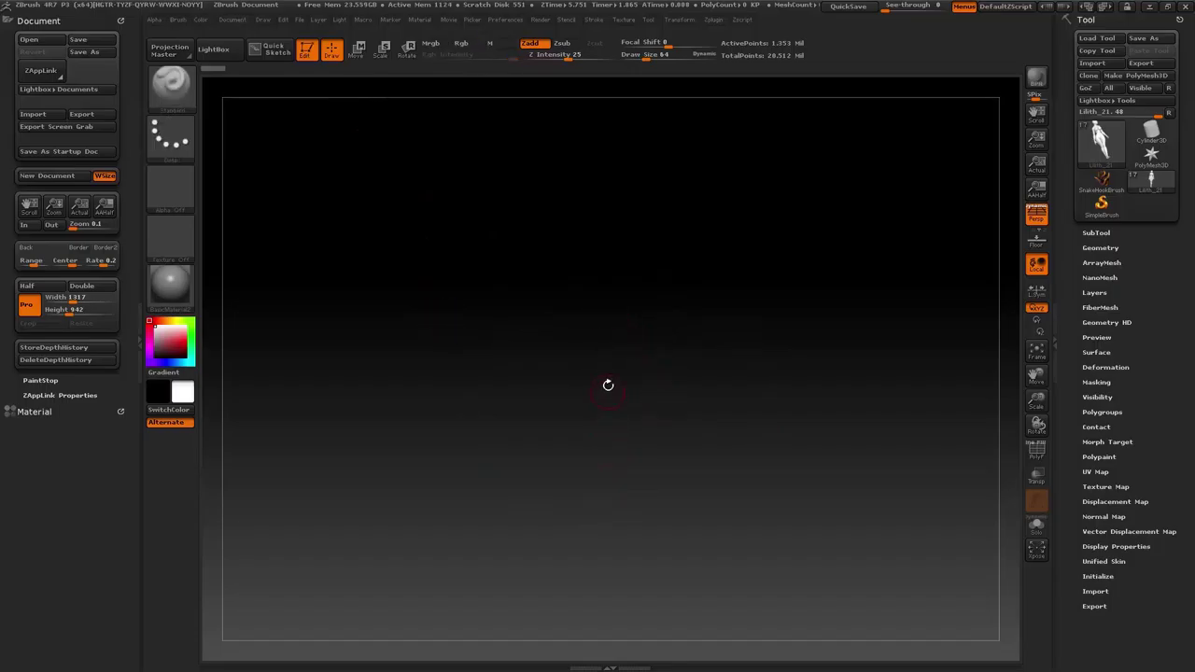
- Redraw Lilith at the canvas centre in Edit mode and rotate it to inspect
left_click(305, 49)
left_click_drag(589, 335, 597, 644)
left_click(307, 50)
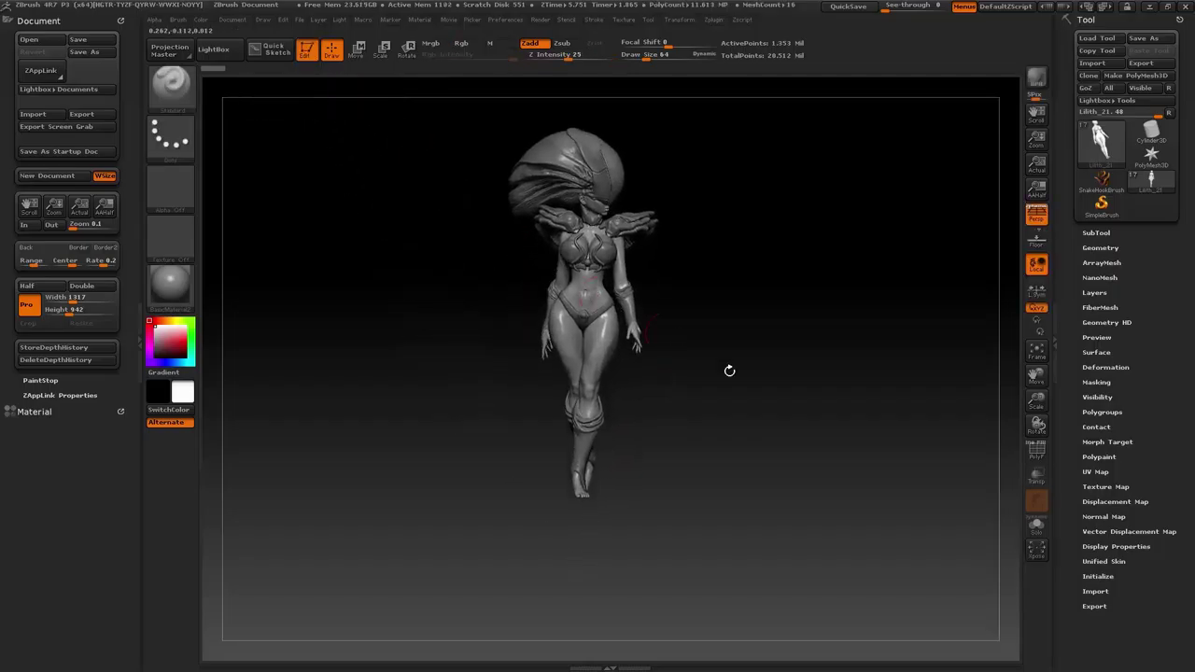
mouse_move(774, 365)
left_mouse_down()
mouse_move(847, 370)
mouse_move(664, 363)
mouse_move(803, 366)
mouse_move(716, 366)
left_mouse_up()
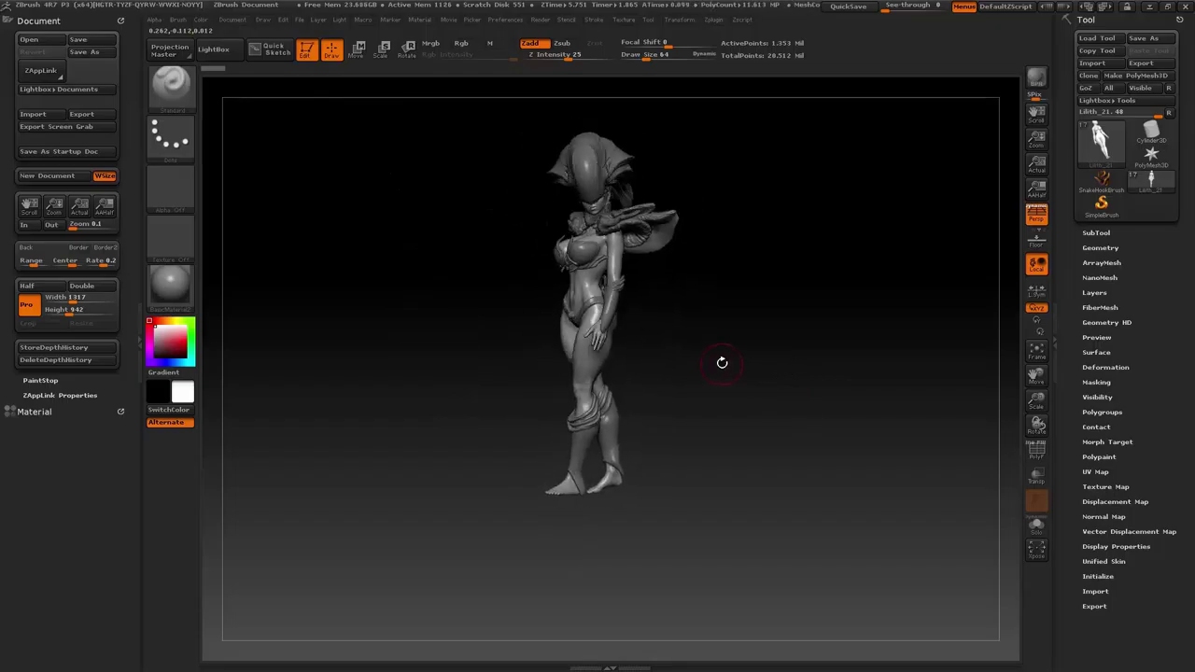
- Zoom the document in to the hip and hand, out to full body, and in again
left_click(28, 226)
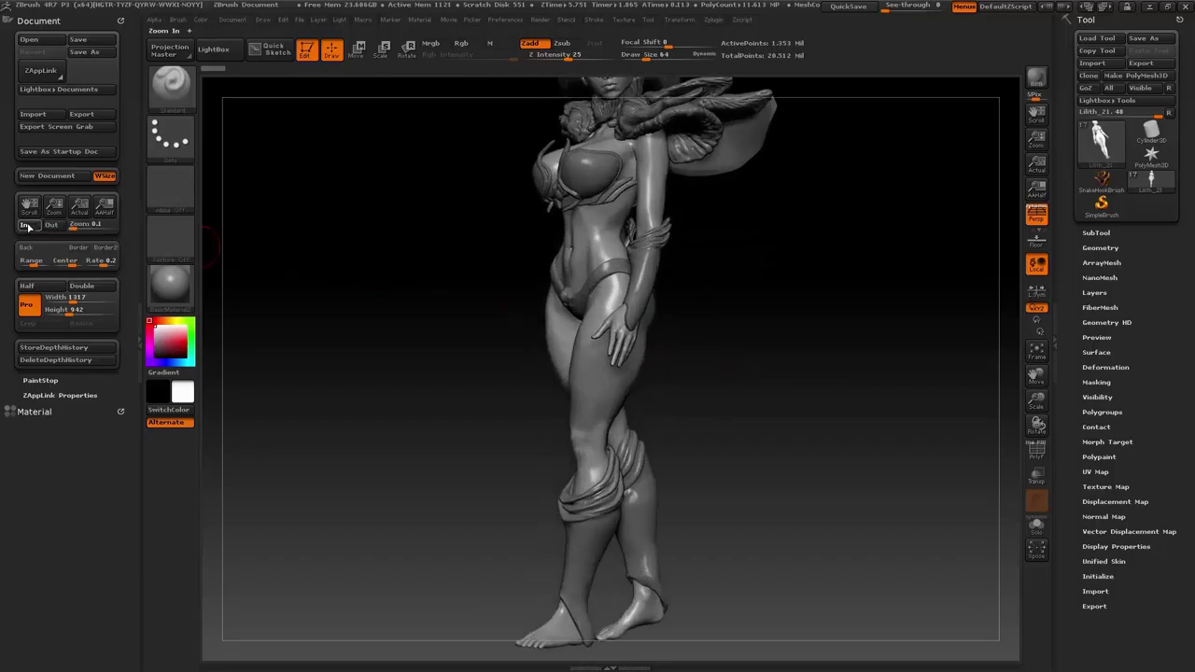
left_click(28, 226)
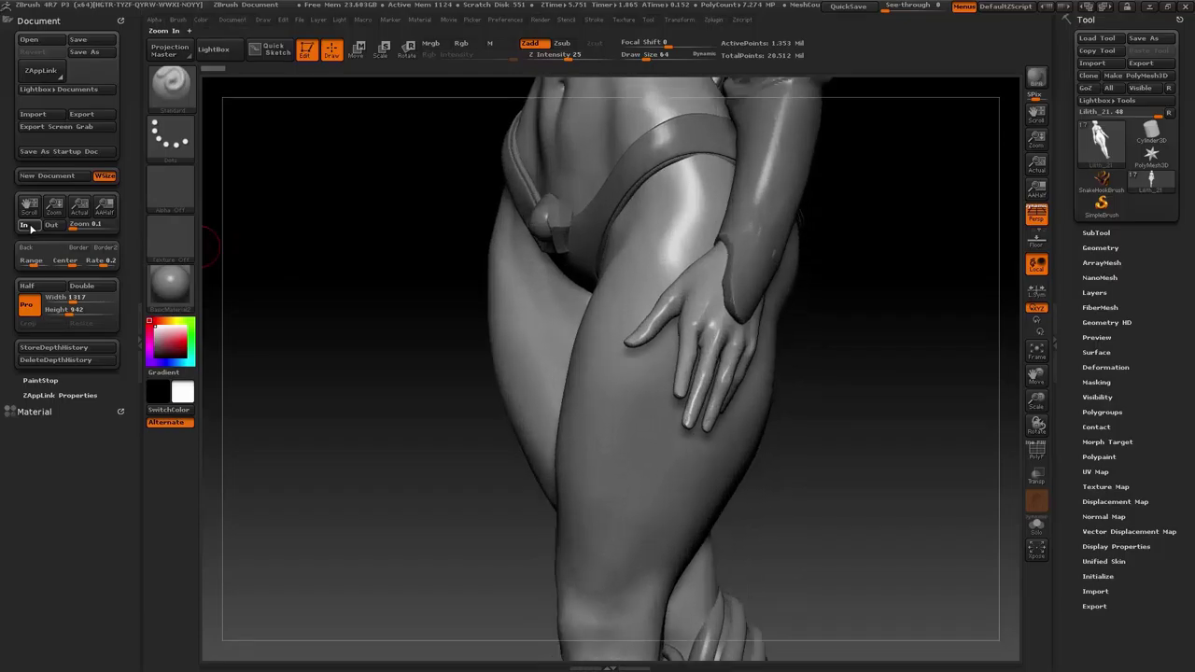
left_click(28, 226)
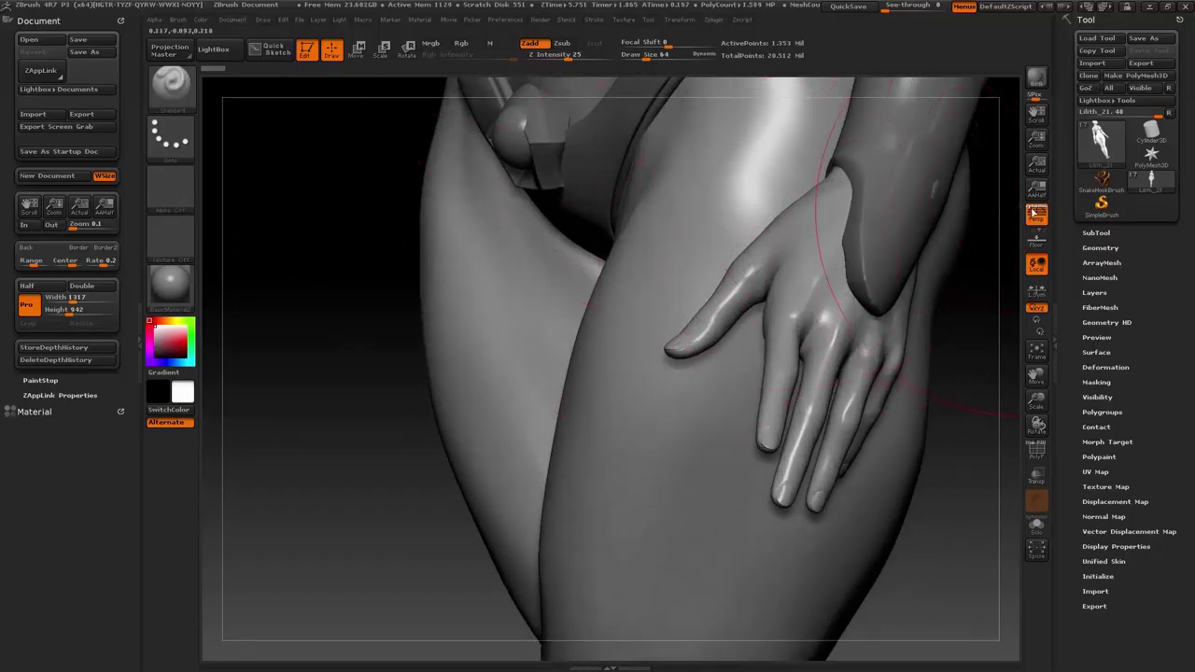
left_click(51, 226)
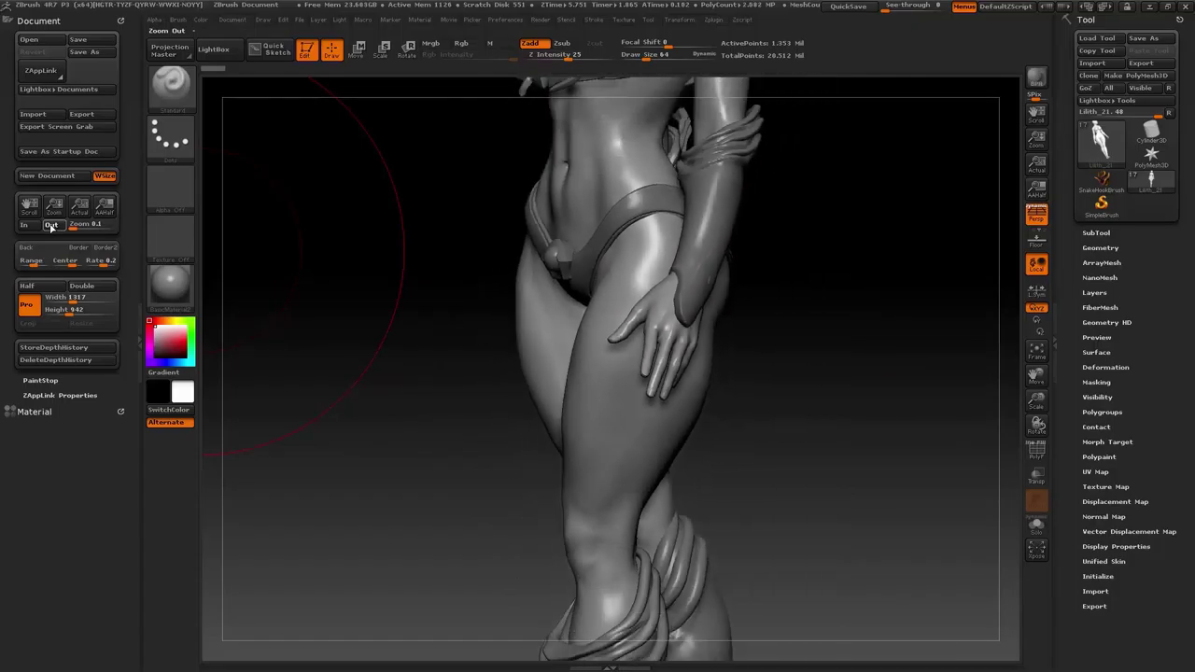
left_click(50, 226)
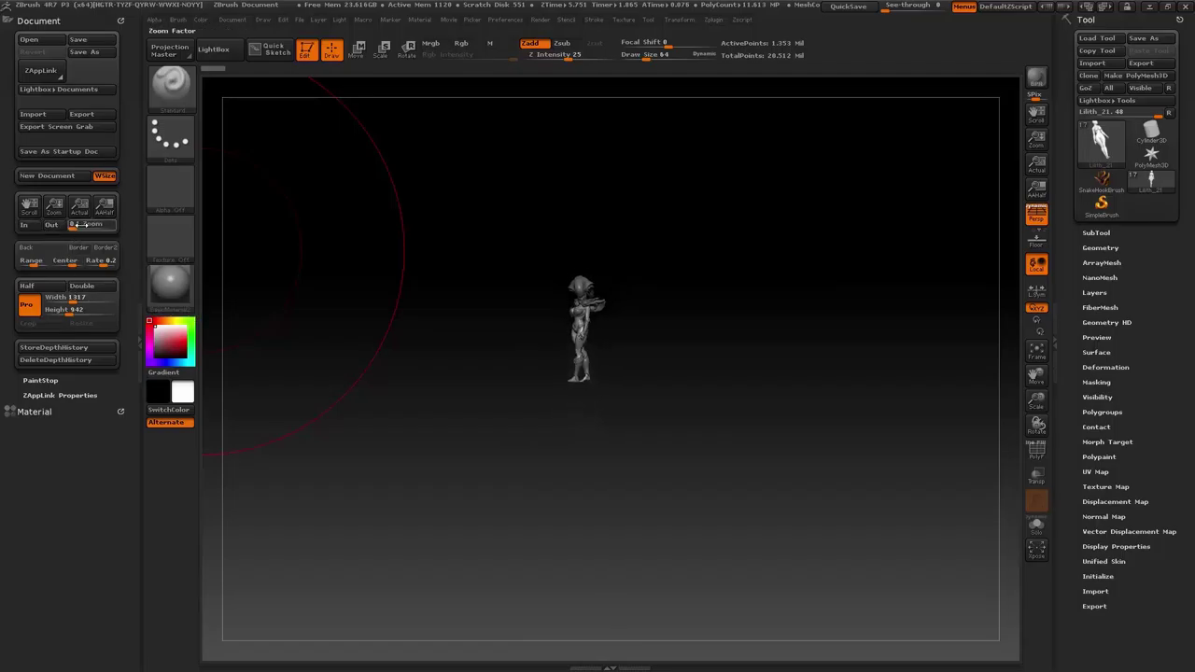
left_click(25, 225)
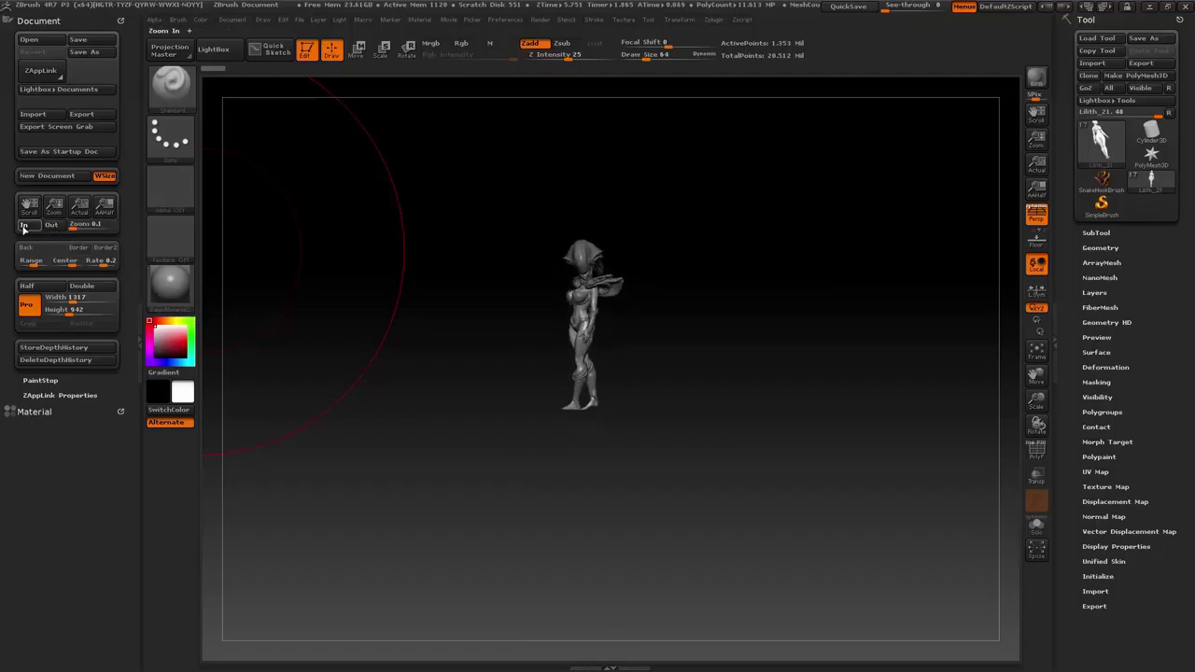
left_click(24, 226)
left_click(25, 225)
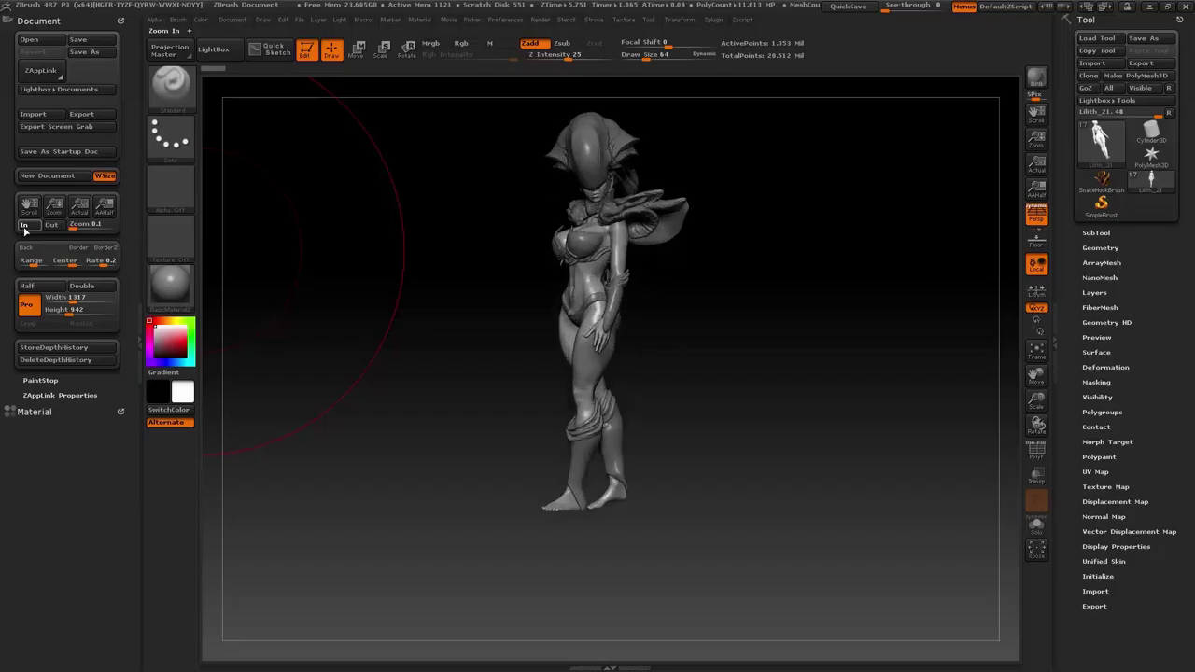
- Test Zoom slider factors around 0.45, then return to Actual size and frame the model
mouse_move(84, 227)
left_mouse_down()
mouse_move(71, 226)
mouse_move(101, 219)
mouse_move(75, 220)
left_mouse_up()
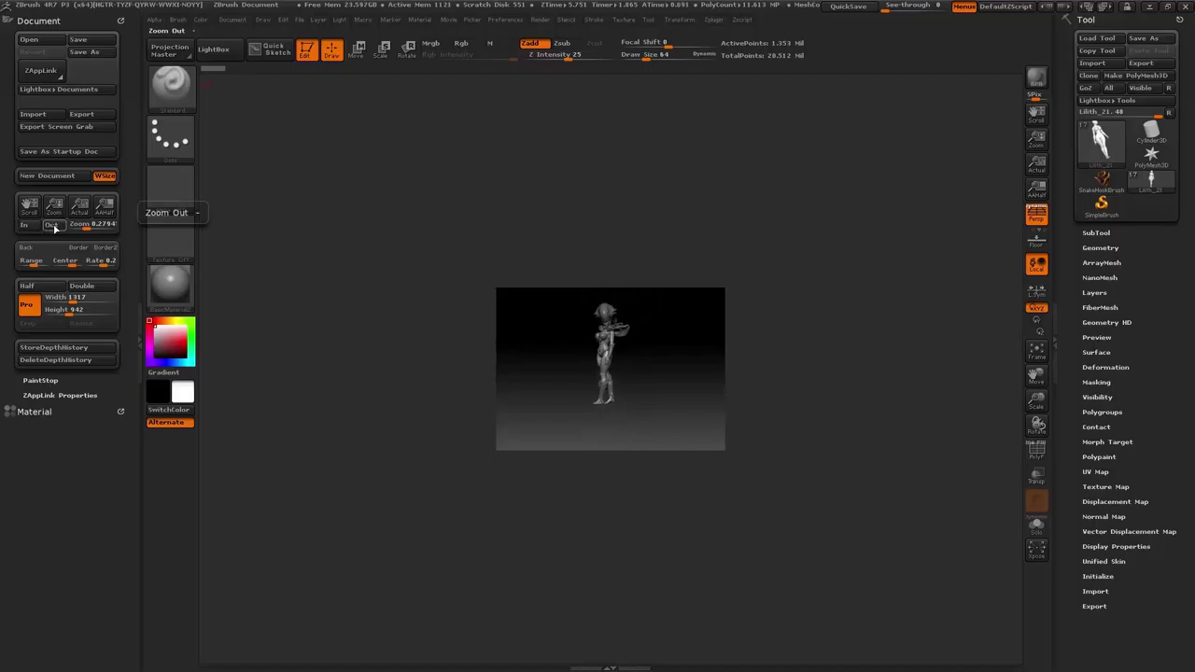
mouse_move(84, 224)
left_mouse_down()
mouse_move(102, 224)
mouse_move(78, 225)
left_mouse_up()
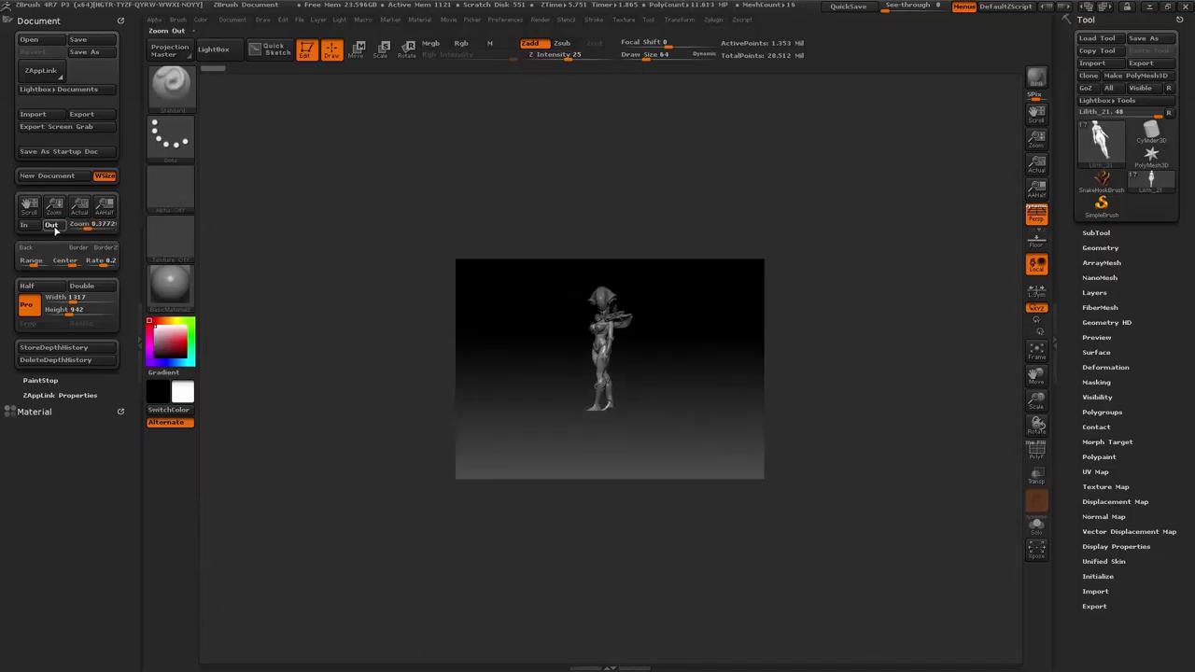
mouse_move(80, 224)
left_mouse_down()
mouse_move(105, 224)
mouse_move(56, 196)
mouse_move(82, 224)
left_mouse_up()
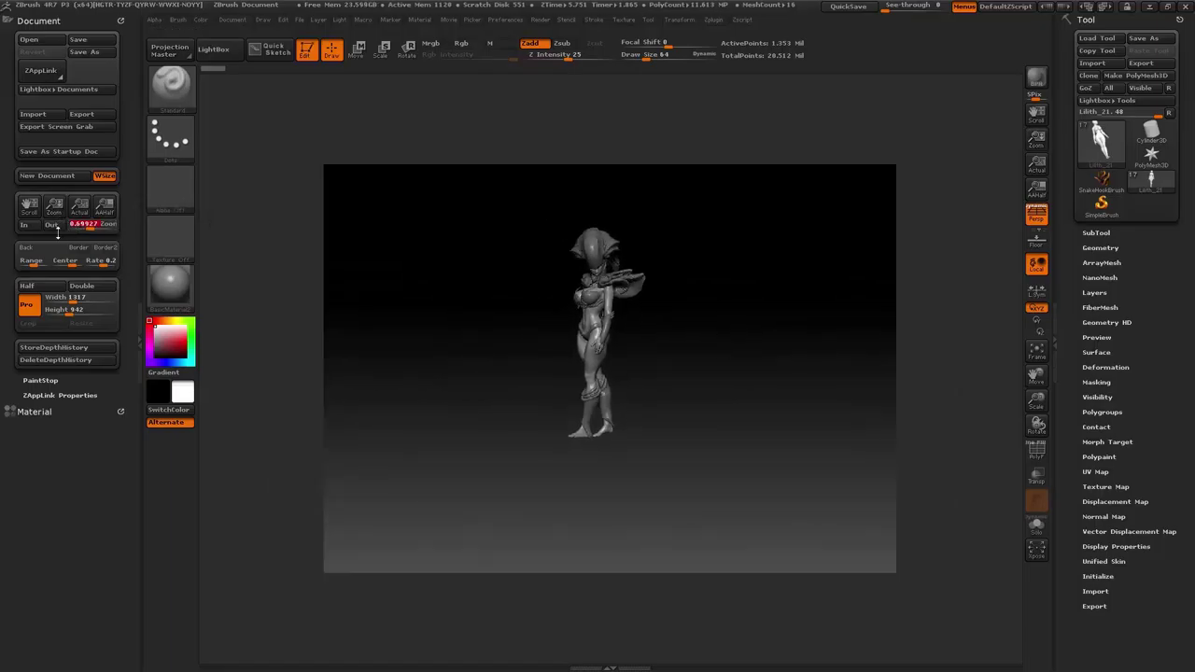
left_click(57, 232)
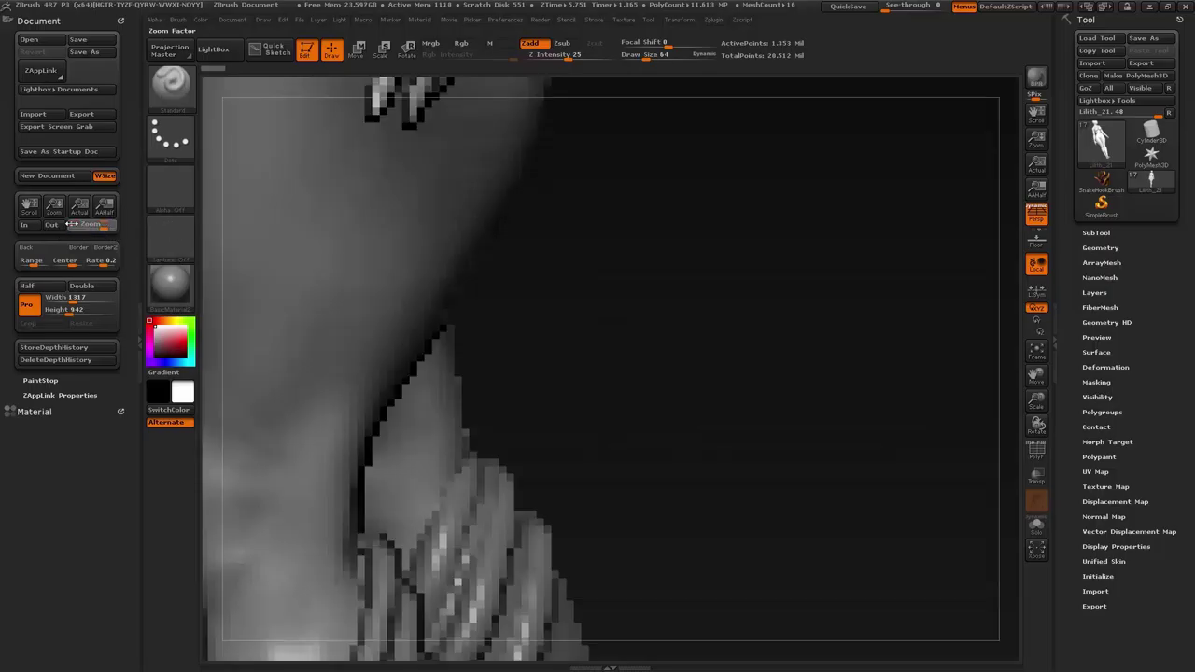
left_click(71, 224)
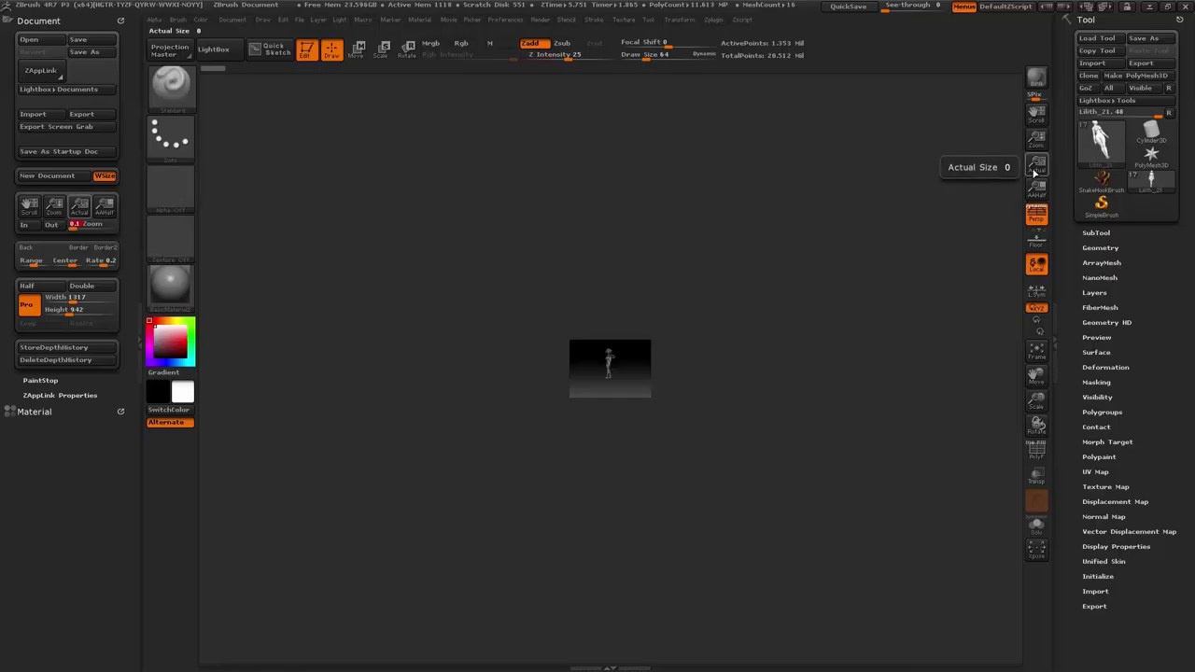
left_click(1036, 166)
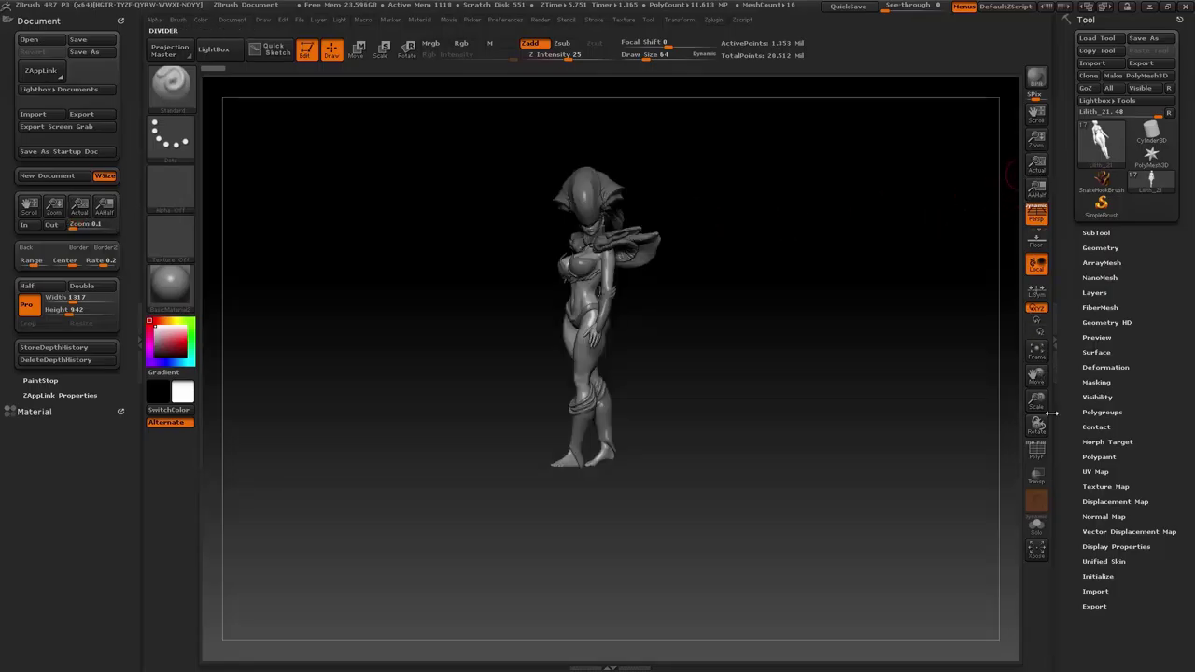
left_click(1019, 359)
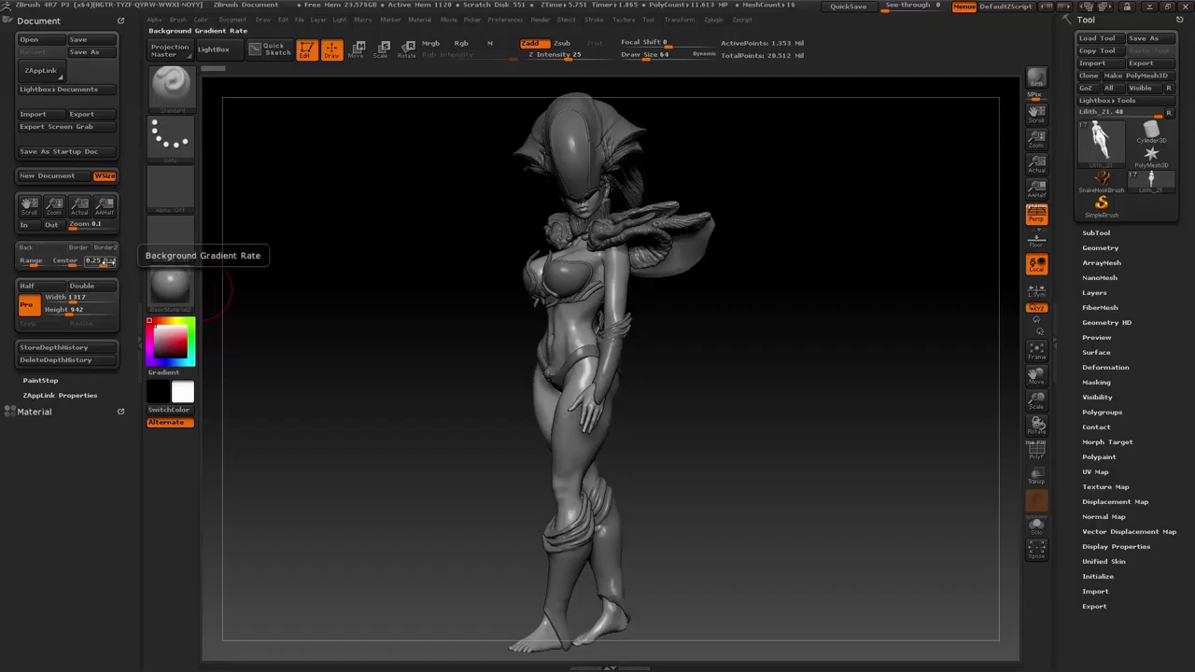
- Try a white and other background colours, then restore the dark grey gradient
left_click(46, 254)
left_click_drag(46, 255, 160, 355)
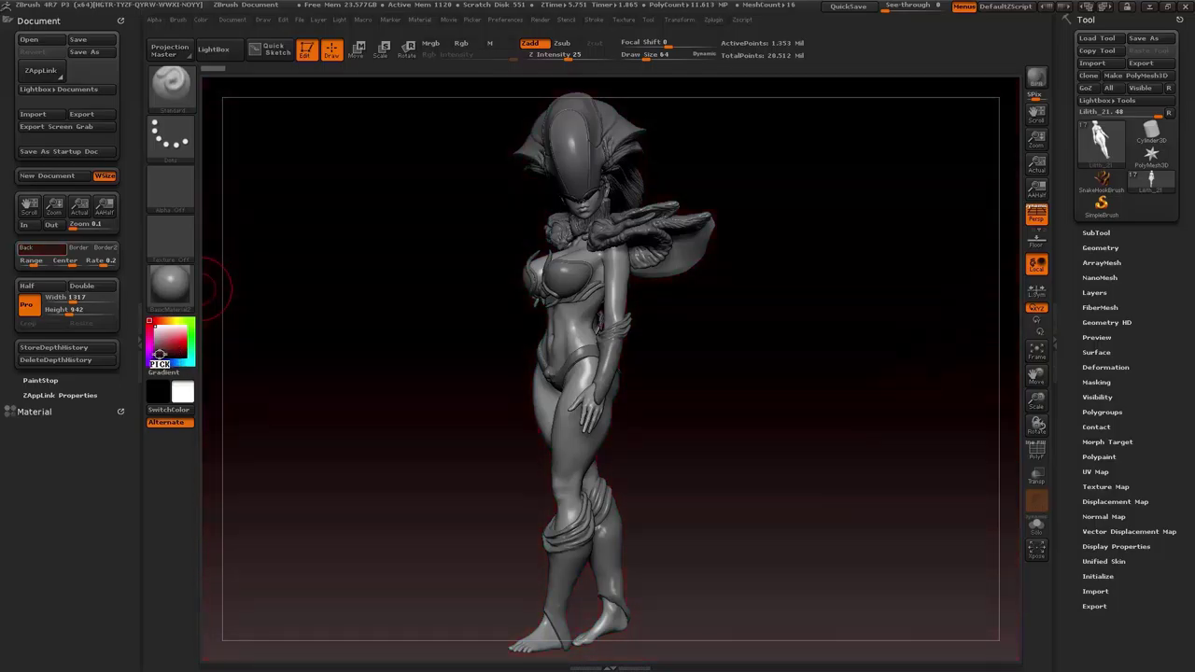
left_click_drag(156, 356, 155, 353)
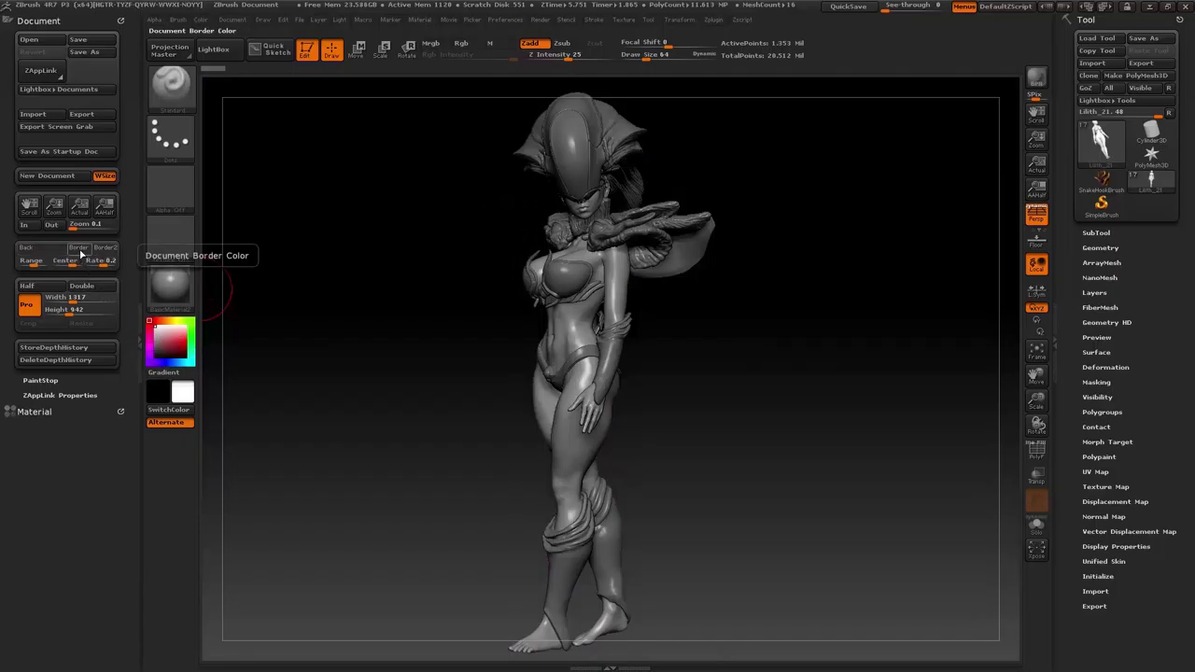
- Pick a bright red colour for the document border
left_click_drag(80, 253, 181, 341)
left_click_drag(182, 341, 178, 340)
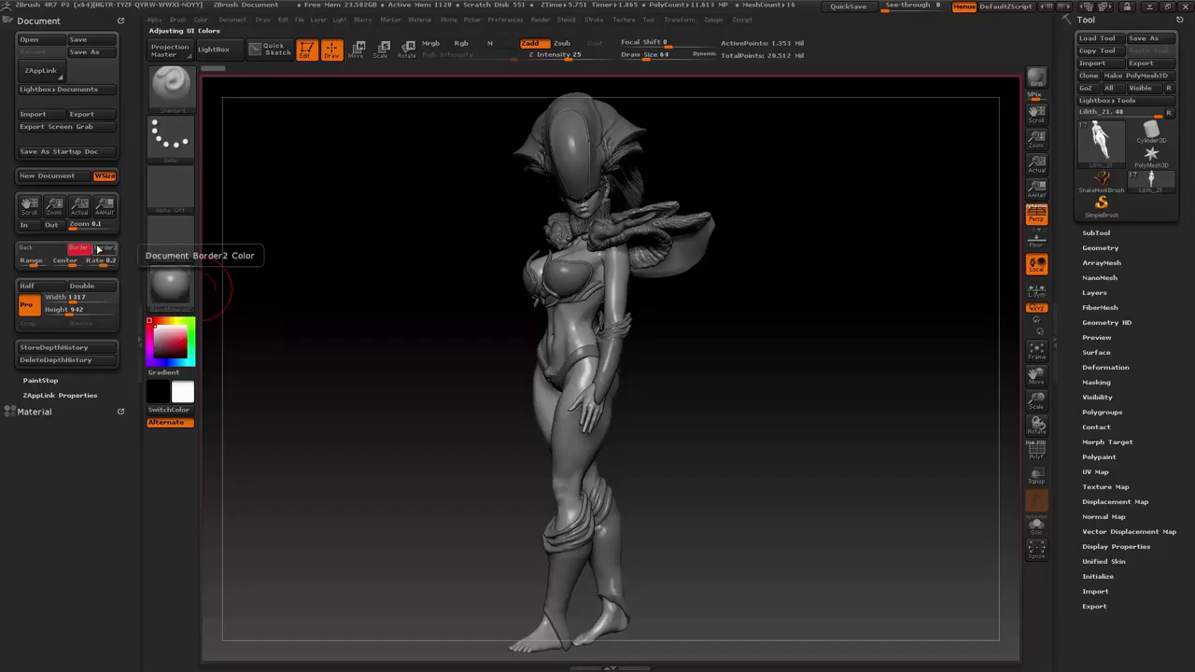
left_click_drag(161, 320, 183, 341)
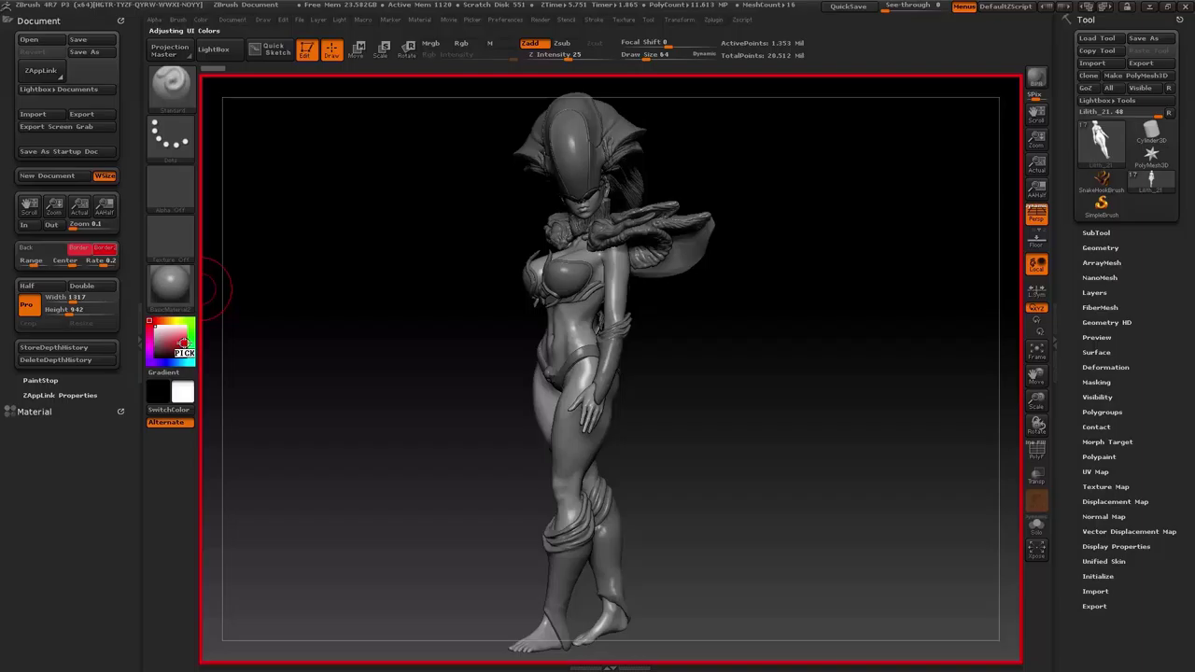
left_click_drag(183, 343, 156, 354)
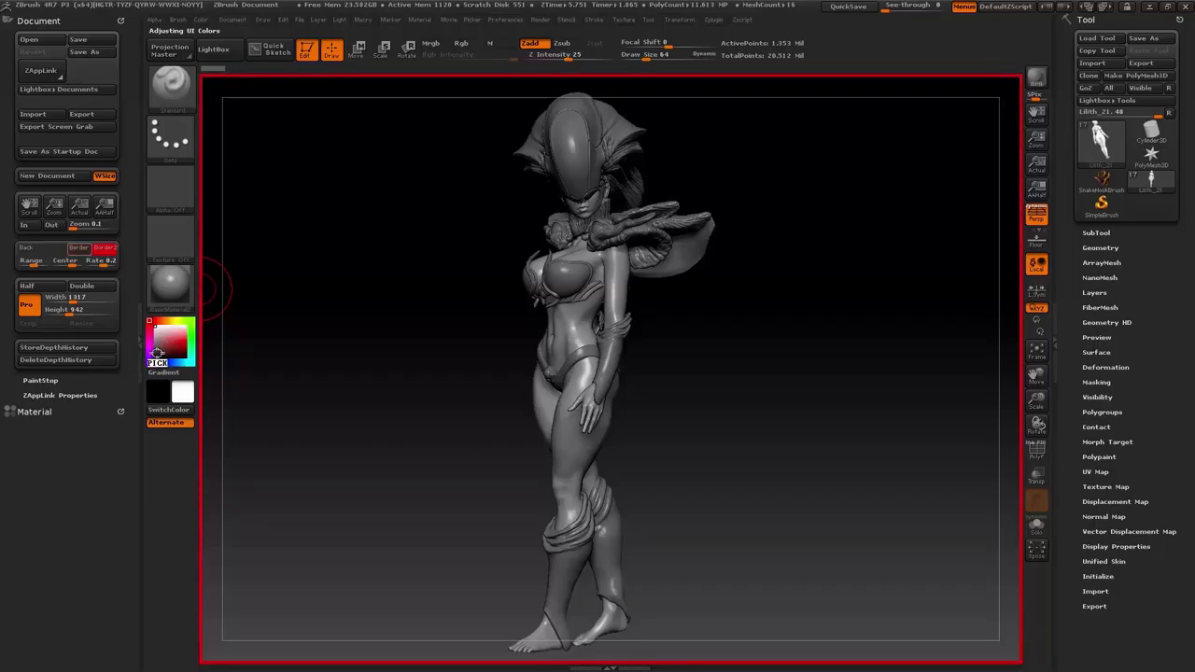
left_click_drag(157, 354, 177, 356)
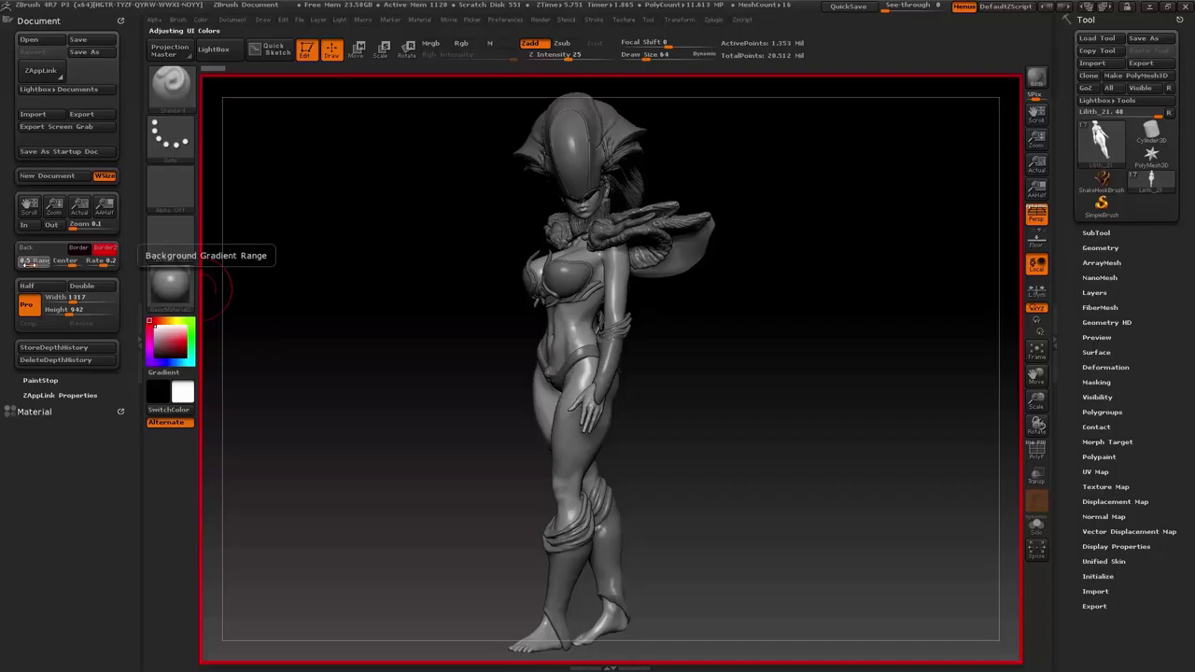
- Adjust the Range slider to change the background gradient spread
left_click_drag(28, 261, 96, 271)
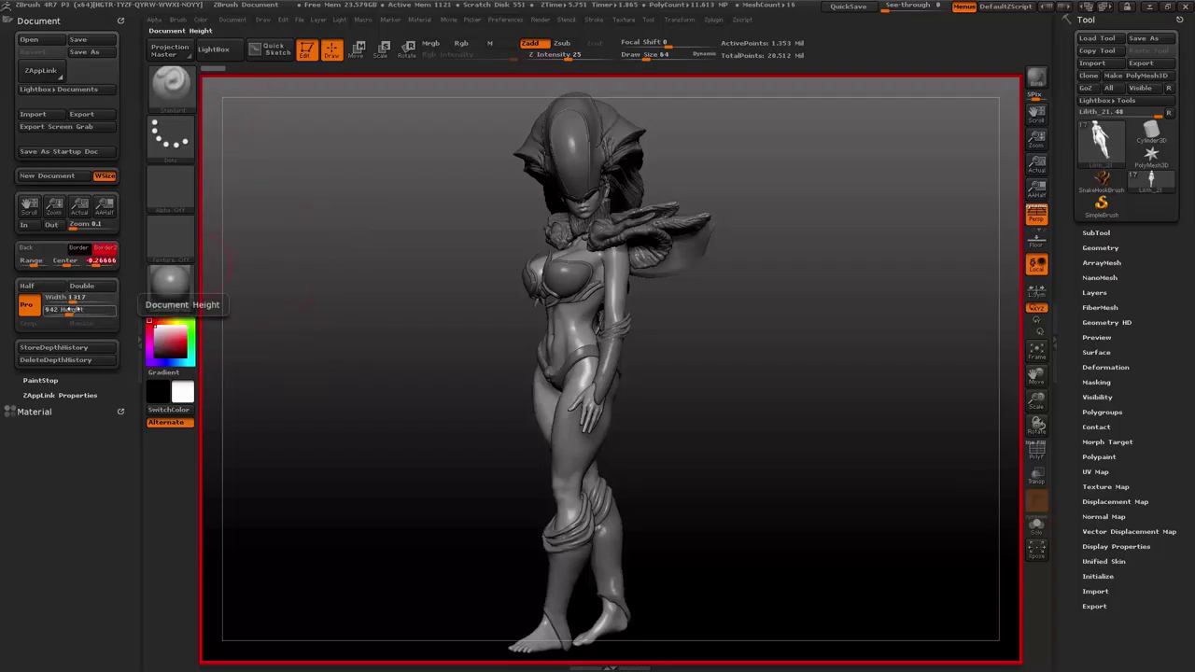
- Halve the document to 658×471, then double it back to 1316×942
left_click(38, 287)
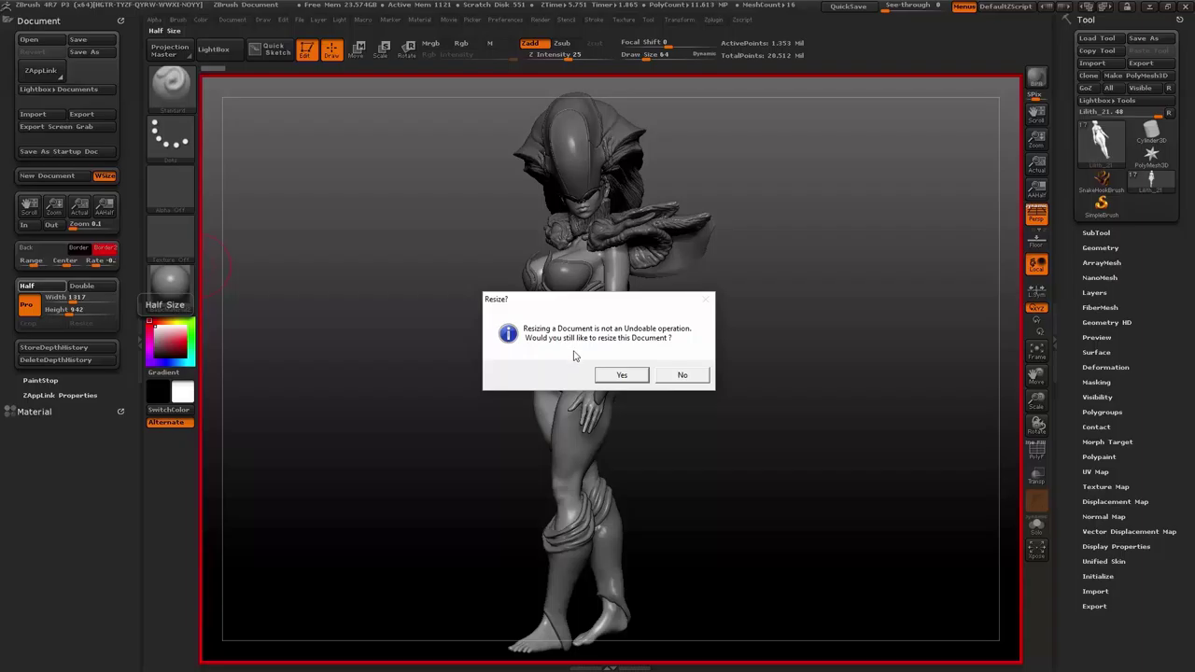
left_click(621, 375)
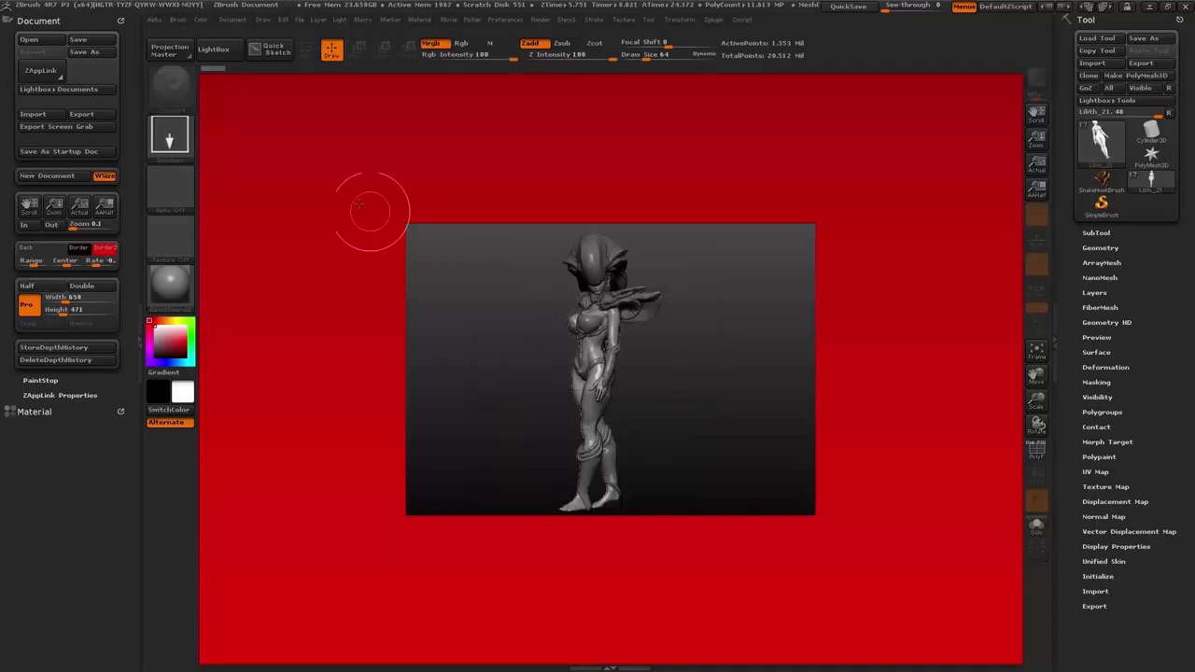
left_click(103, 288)
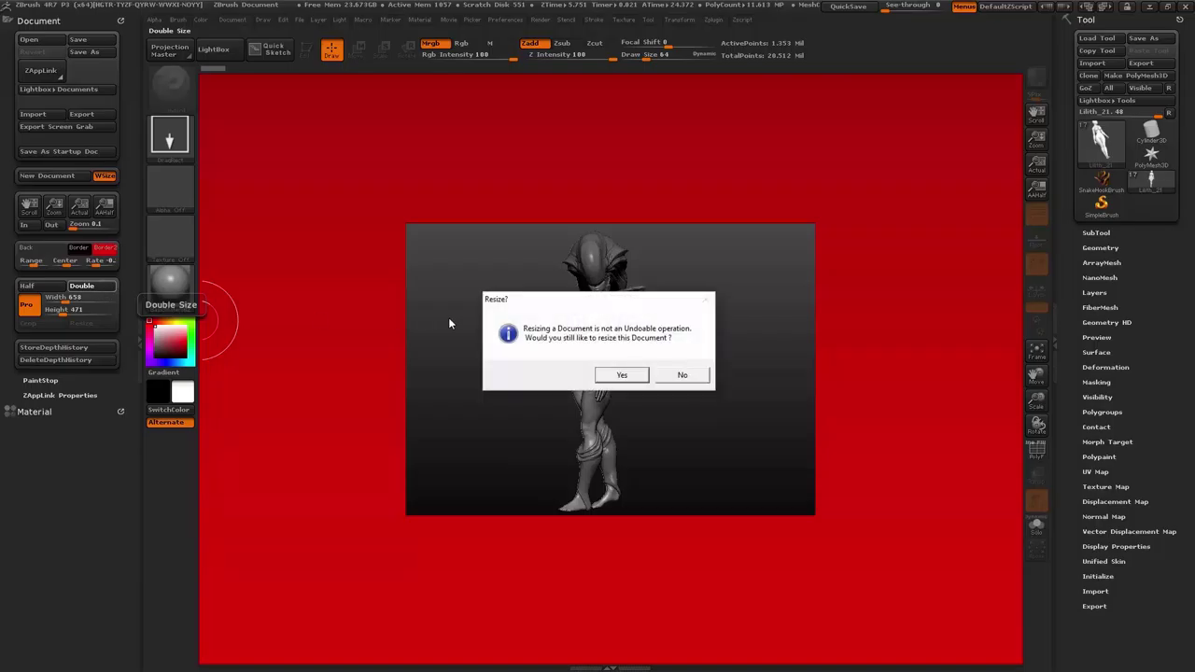
left_click(622, 375)
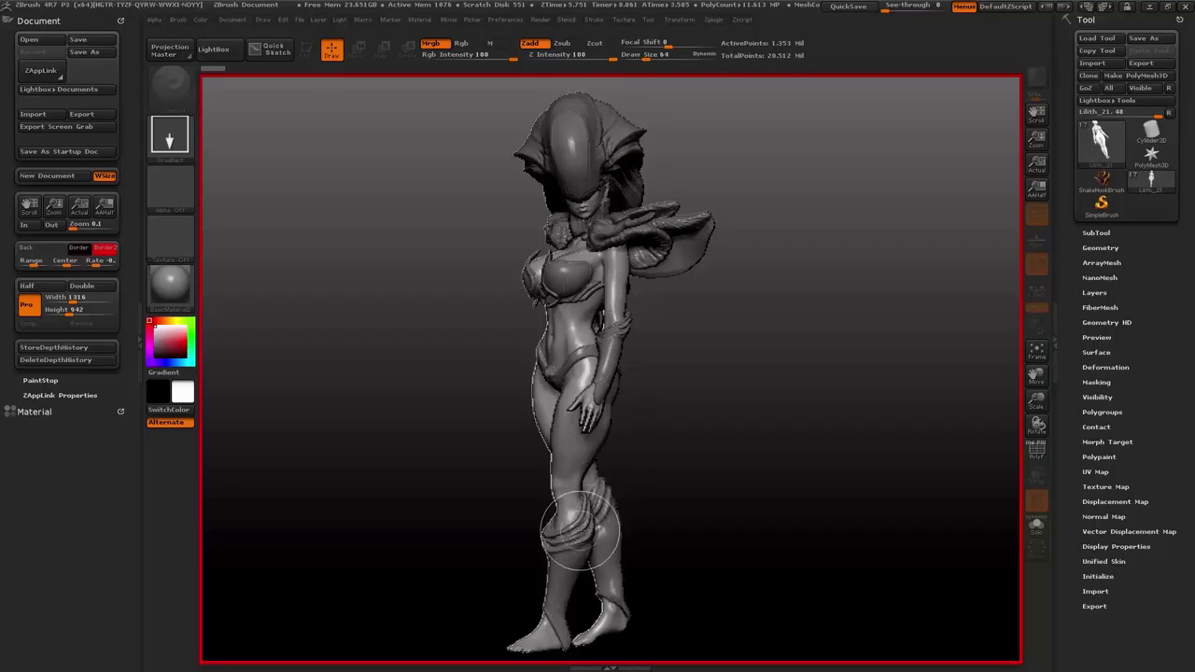
- Clear the canvas and redraw the Lilith model in Edit mode
key("ctrl+n")
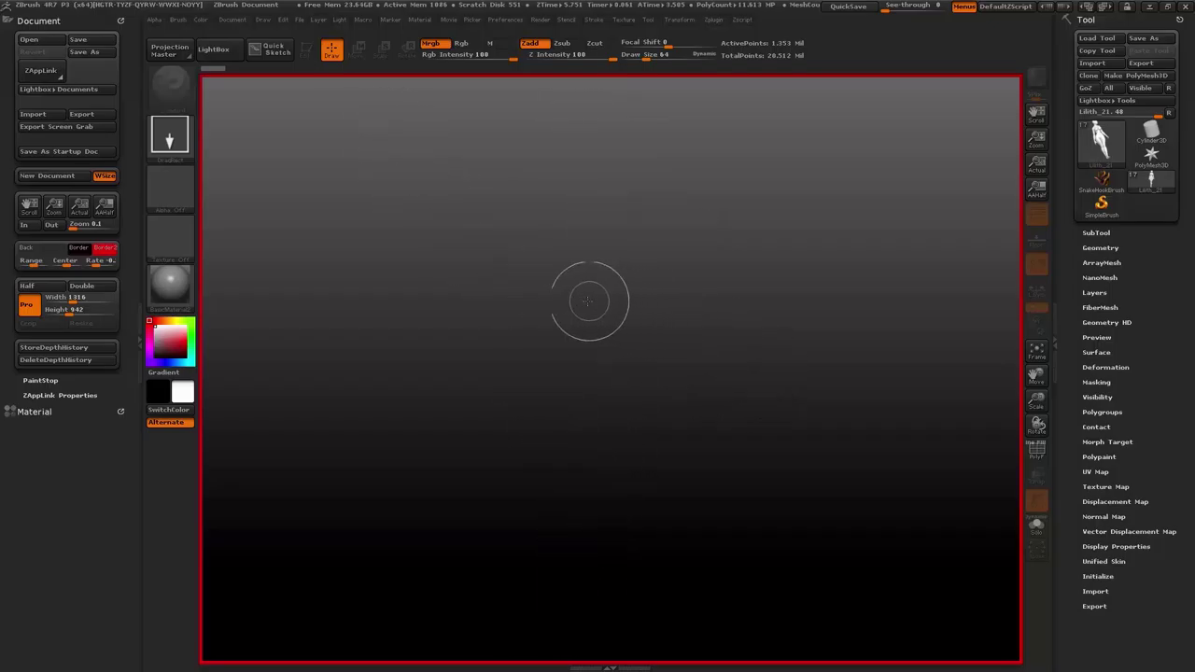
mouse_move(1131, 184)
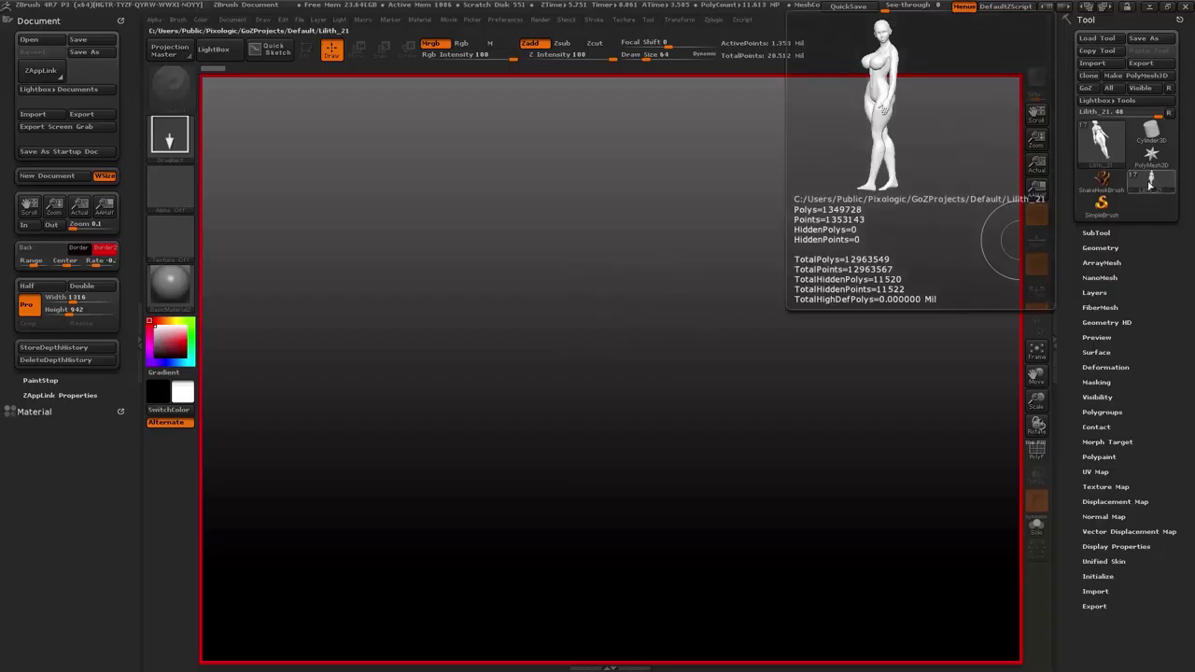
left_click_drag(560, 342, 549, 616)
key("t")
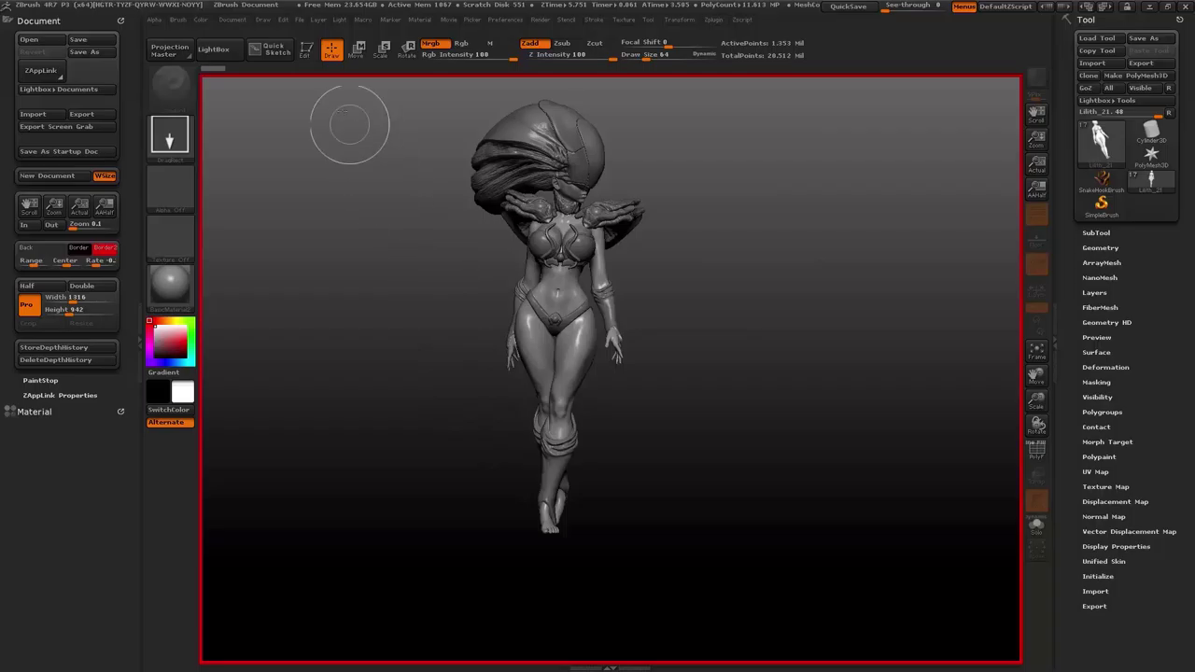
- Spin the editable model, then turn off proportional sizing and change the document width
left_click(305, 50)
left_click_drag(746, 315, 916, 347)
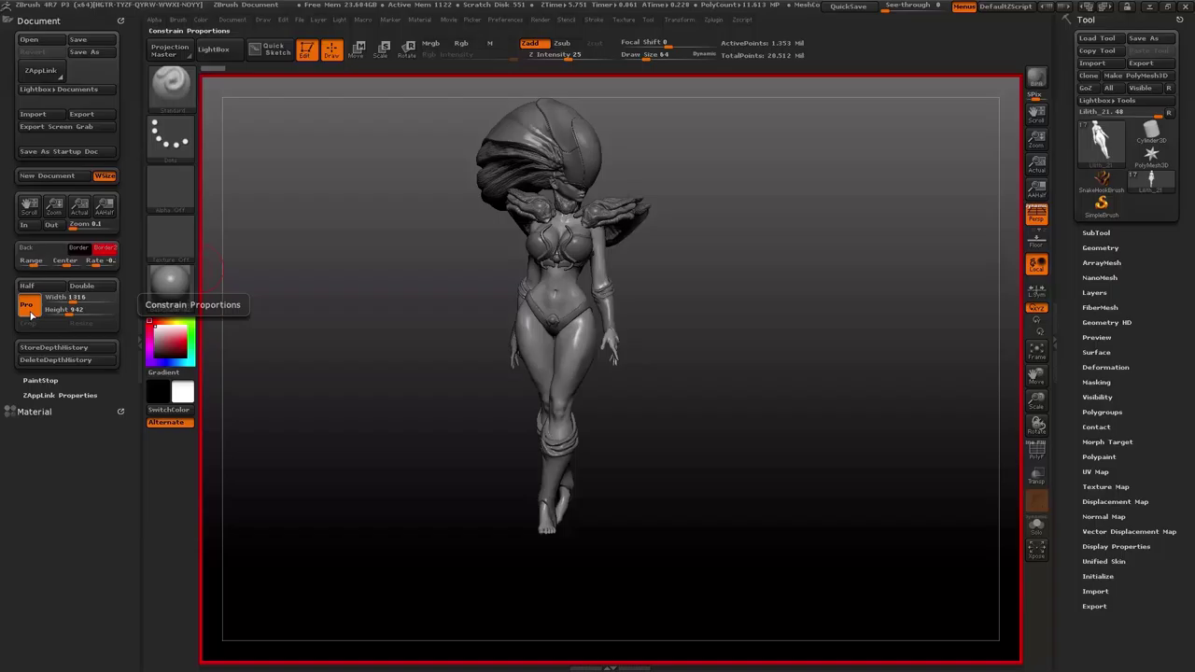
mouse_move(71, 301)
left_mouse_down()
mouse_move(93, 303)
mouse_move(58, 305)
mouse_move(70, 305)
left_mouse_up()
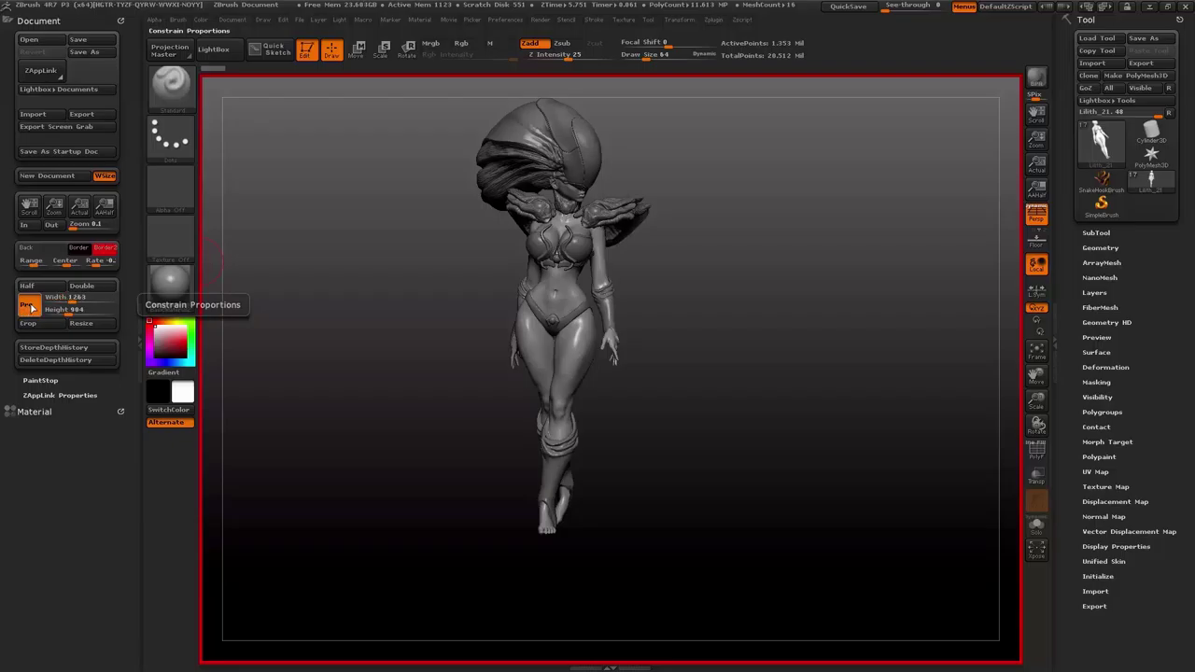
left_click(30, 306)
left_click_drag(71, 302, 51, 316)
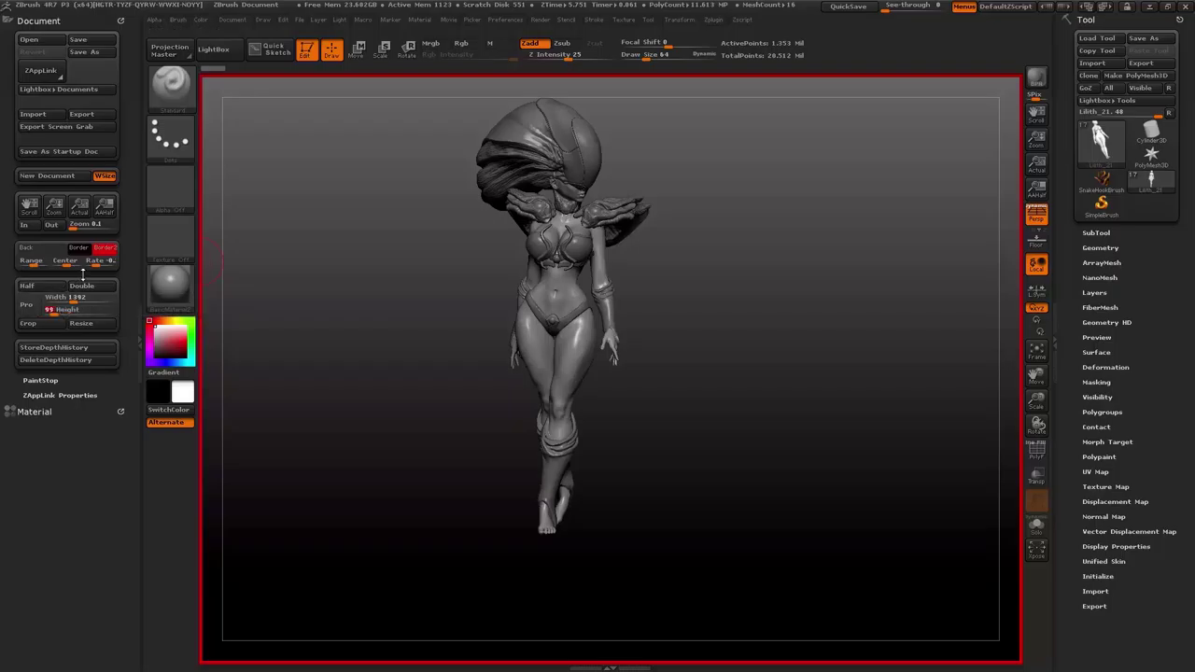
- Resize the document to a 1392×99 strip and start a new document
left_click(87, 325)
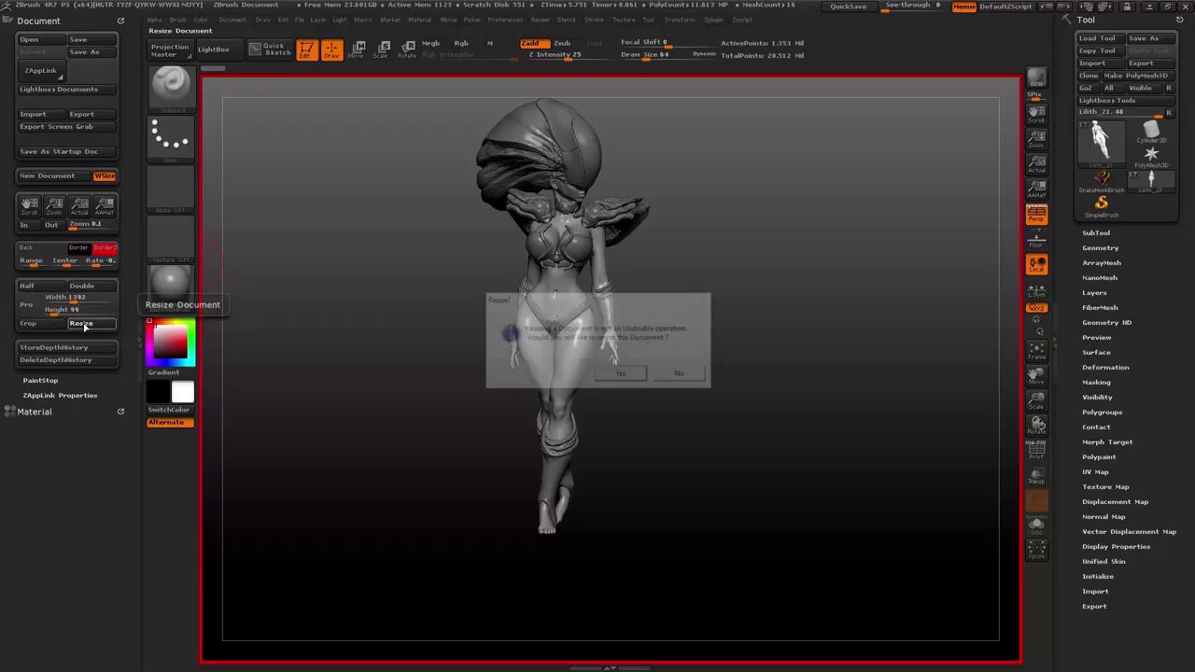
left_click(622, 375)
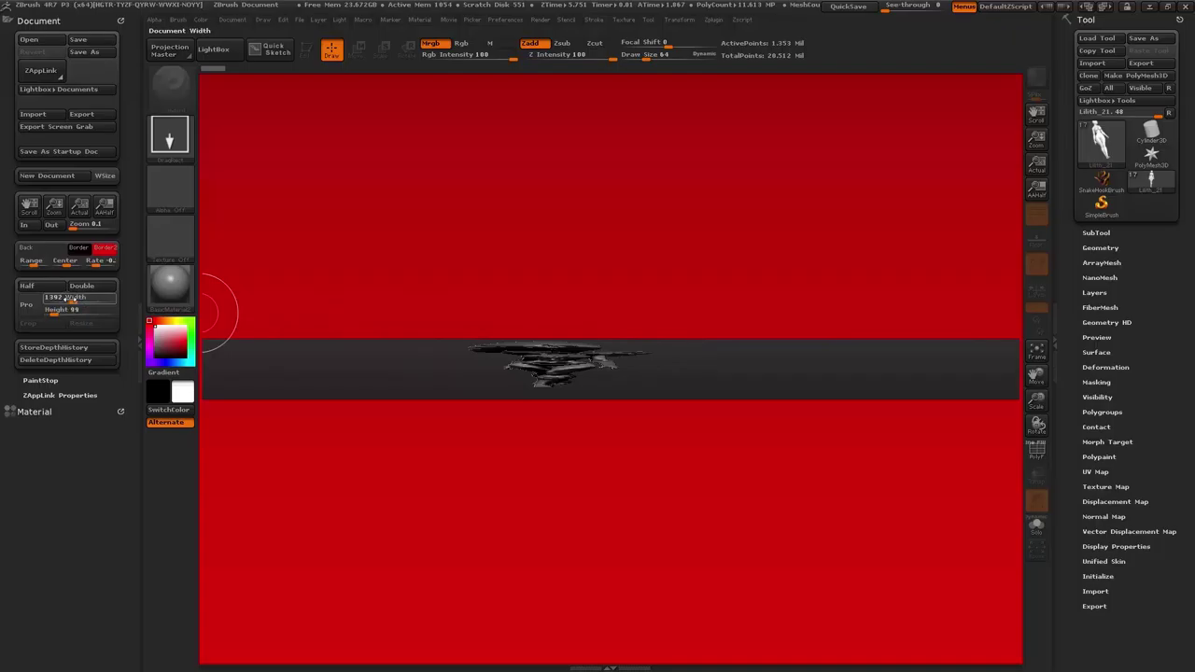
left_click(75, 176)
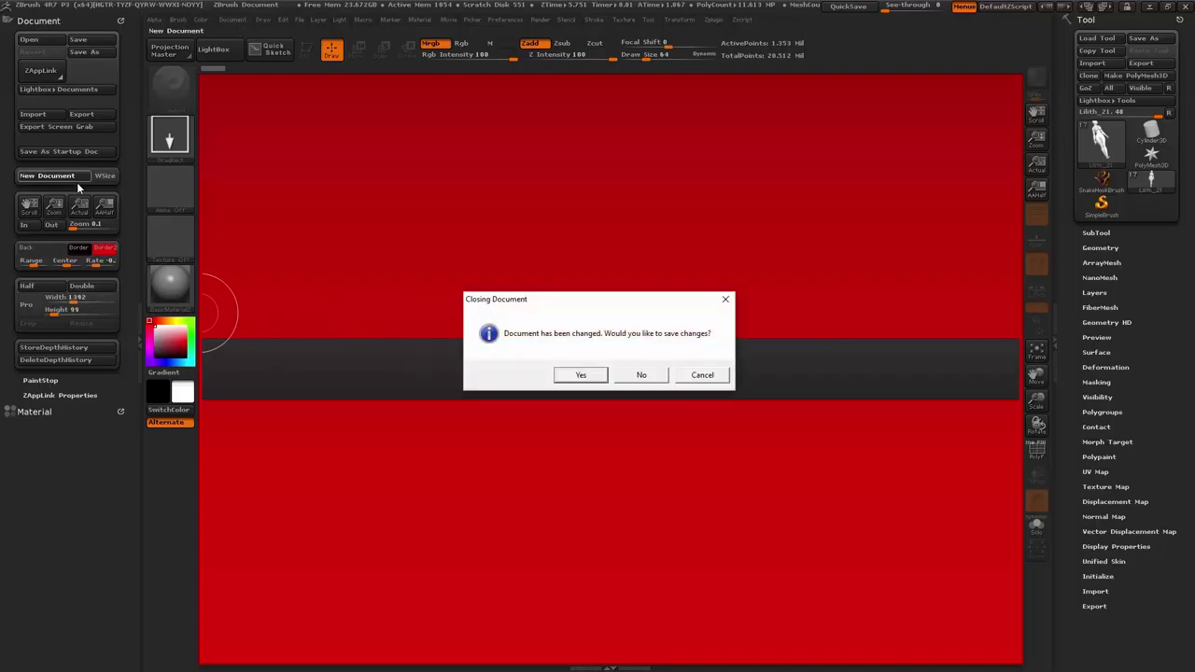
- Discard changes, set width 8108, and draw the Lilith figure in Edit mode
left_click(630, 376)
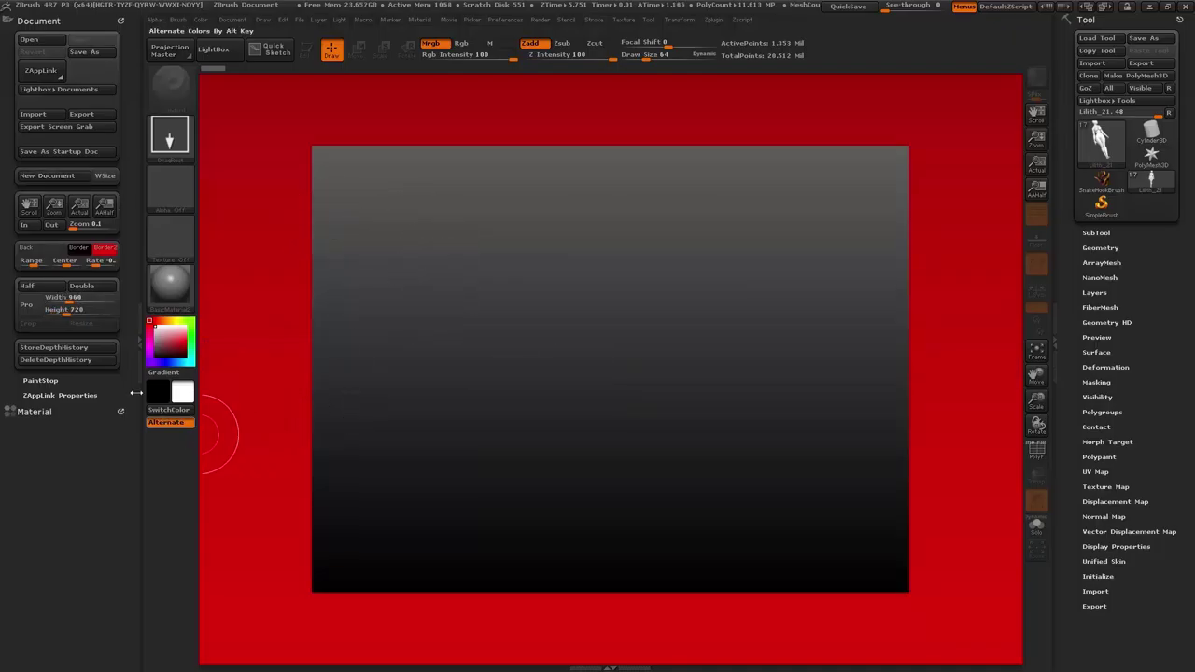
left_click(65, 297)
type("8108")
key("Return")
left_click_drag(603, 390, 417, 151)
left_click(305, 48)
- Crop the document to a 960×181 strip, confirming the crop
left_click(28, 322)
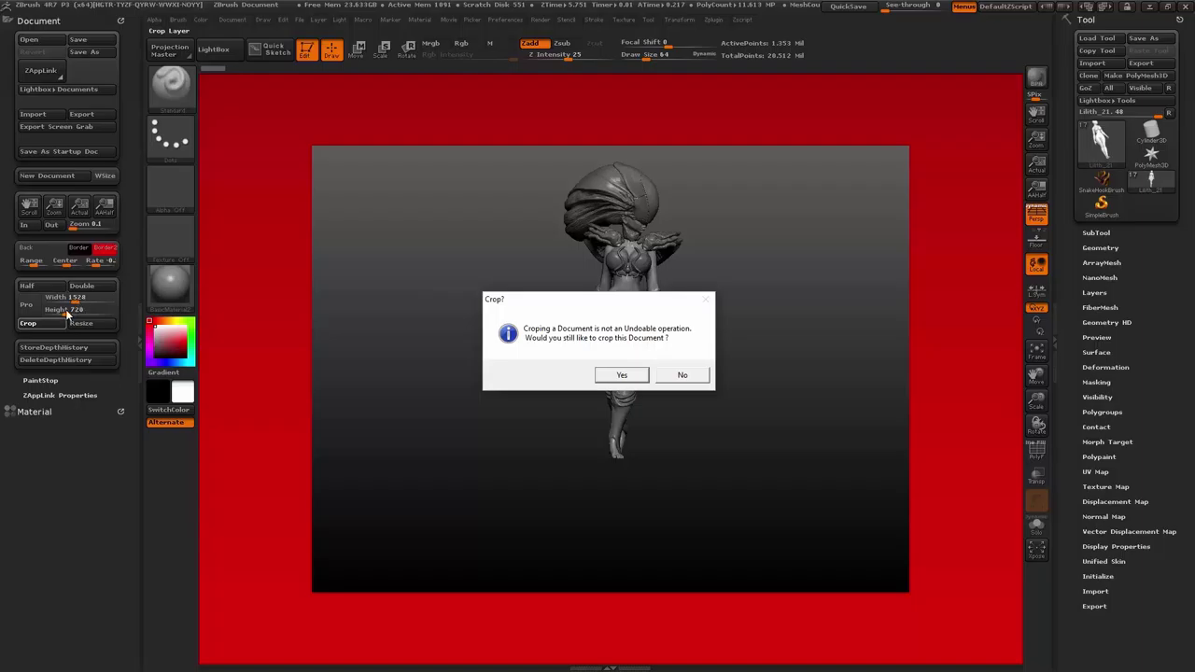
left_click(682, 375)
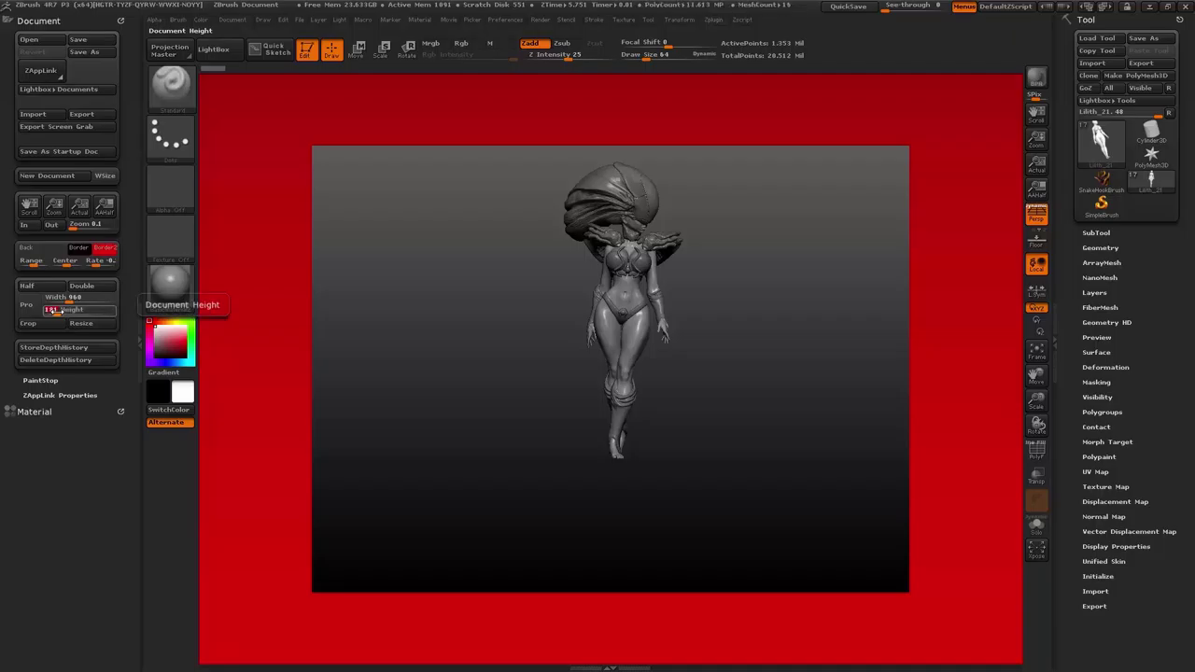
left_click(57, 325)
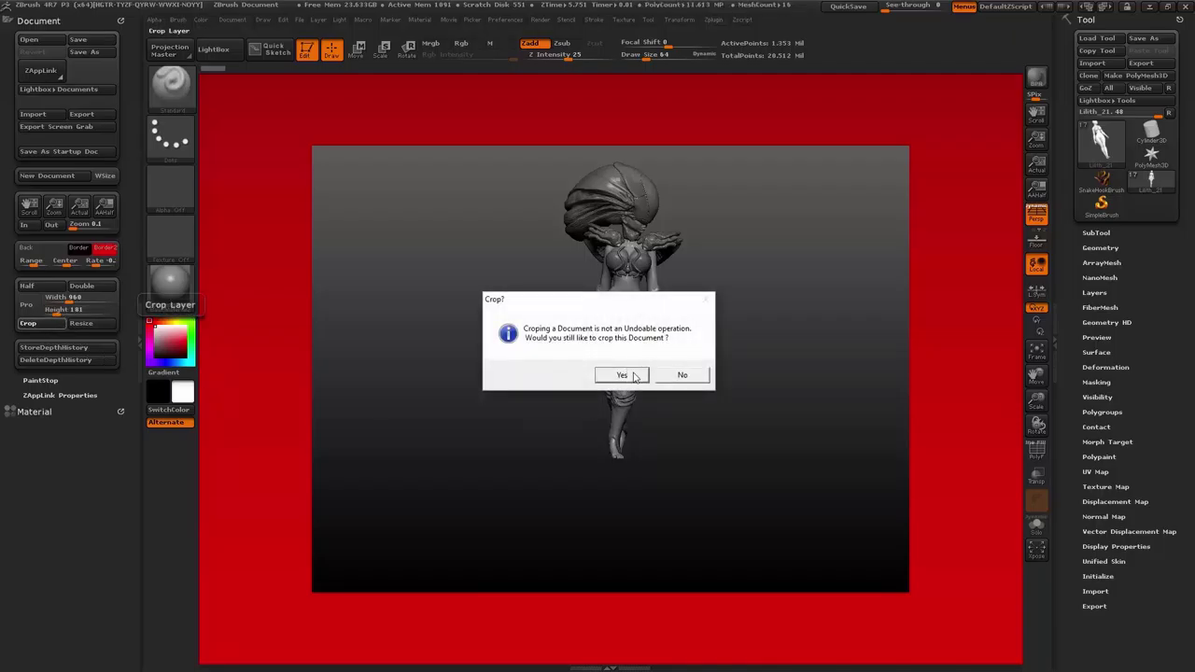
left_click(632, 375)
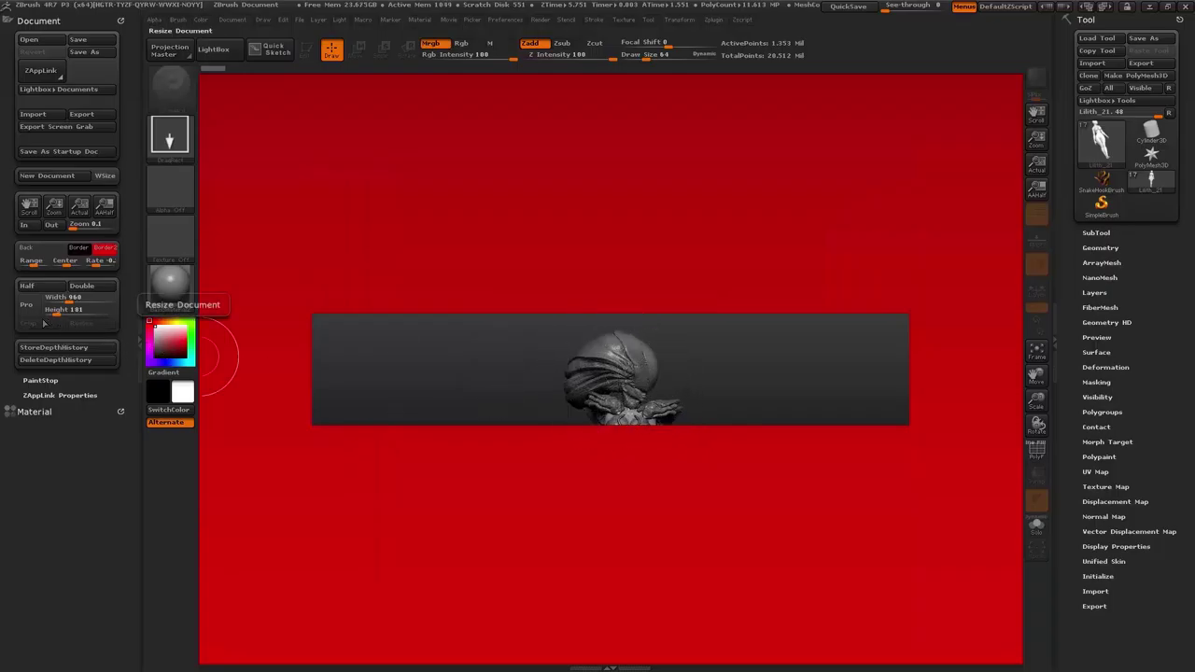
- Use SnakeHook to pull a long visor and strands left and right from the hood
mouse_move(588, 362)
left_mouse_down()
mouse_move(715, 381)
mouse_move(591, 349)
mouse_move(635, 421)
mouse_move(595, 350)
mouse_move(591, 414)
mouse_move(565, 368)
mouse_move(663, 342)
mouse_move(625, 426)
mouse_move(675, 401)
mouse_move(560, 333)
left_mouse_up()
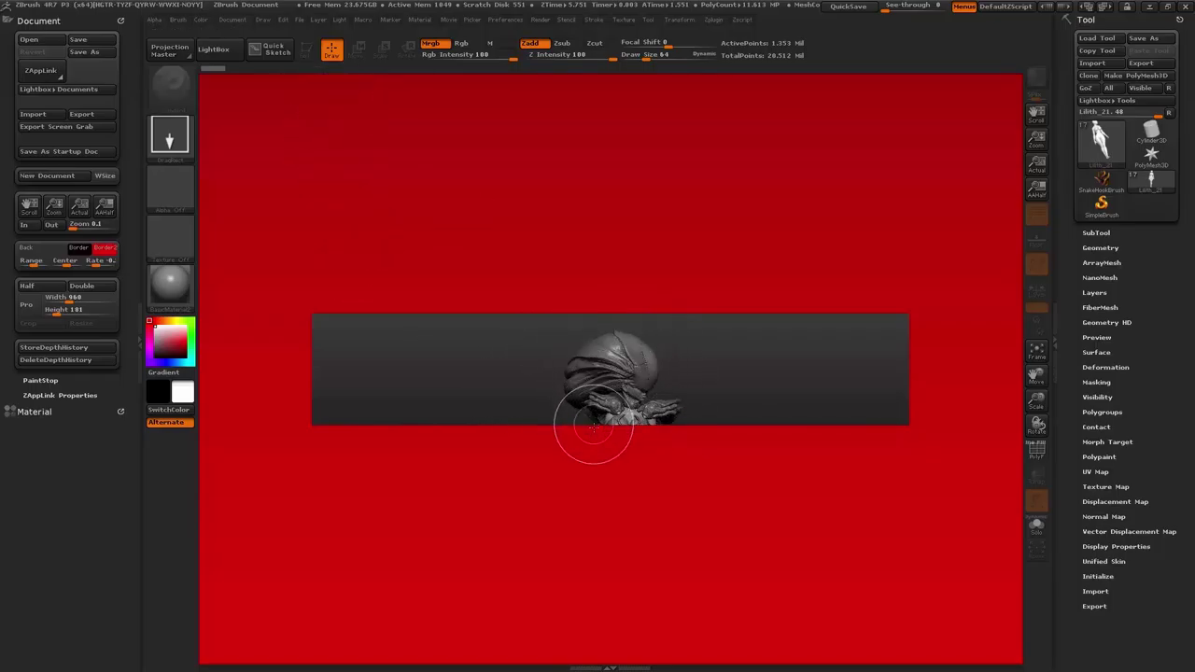
mouse_move(577, 408)
left_mouse_down()
mouse_move(547, 386)
mouse_move(666, 320)
mouse_move(675, 421)
mouse_move(636, 417)
mouse_move(679, 373)
mouse_move(655, 362)
left_mouse_up()
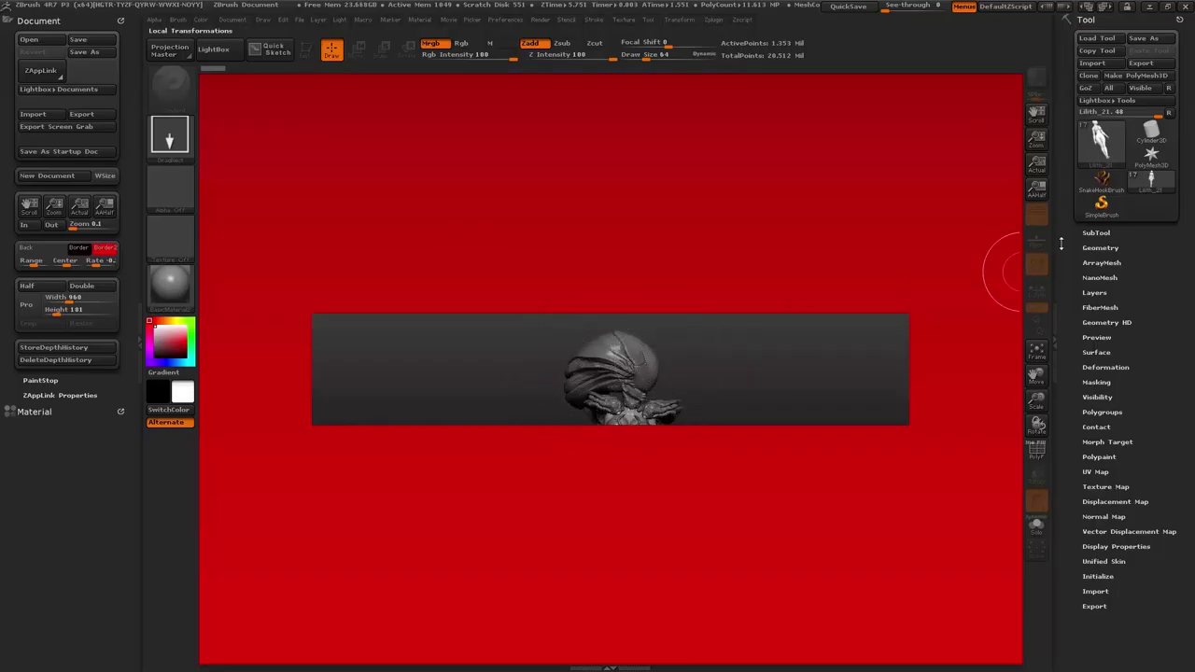
left_click(1110, 183)
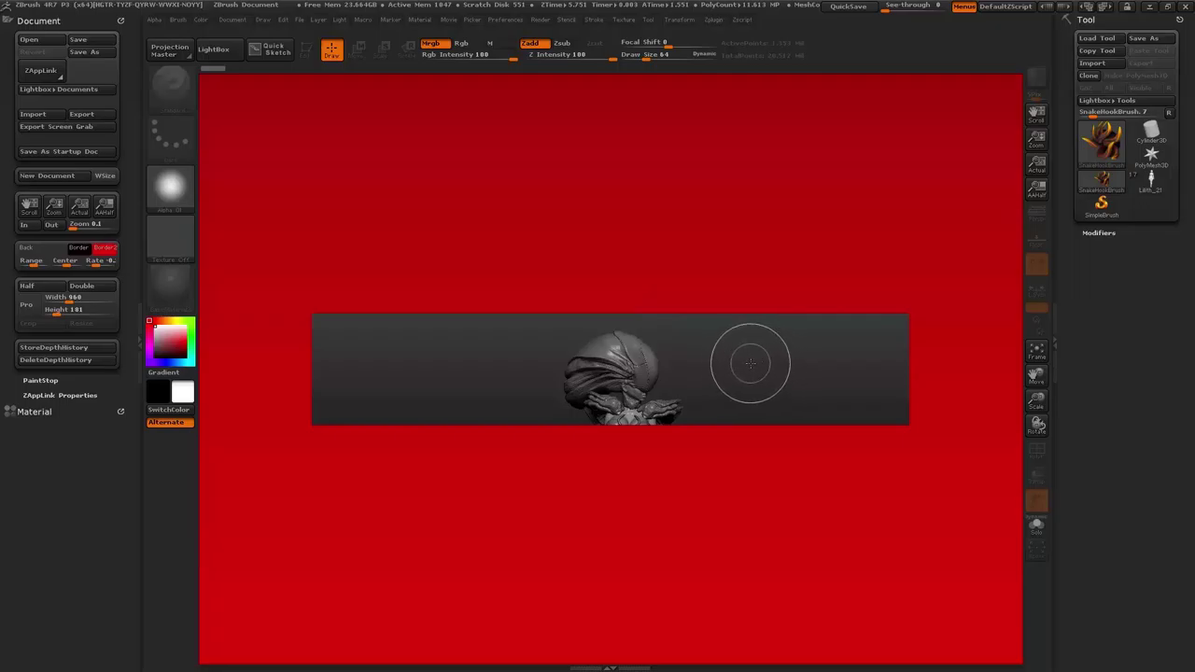
left_click_drag(627, 355, 686, 378)
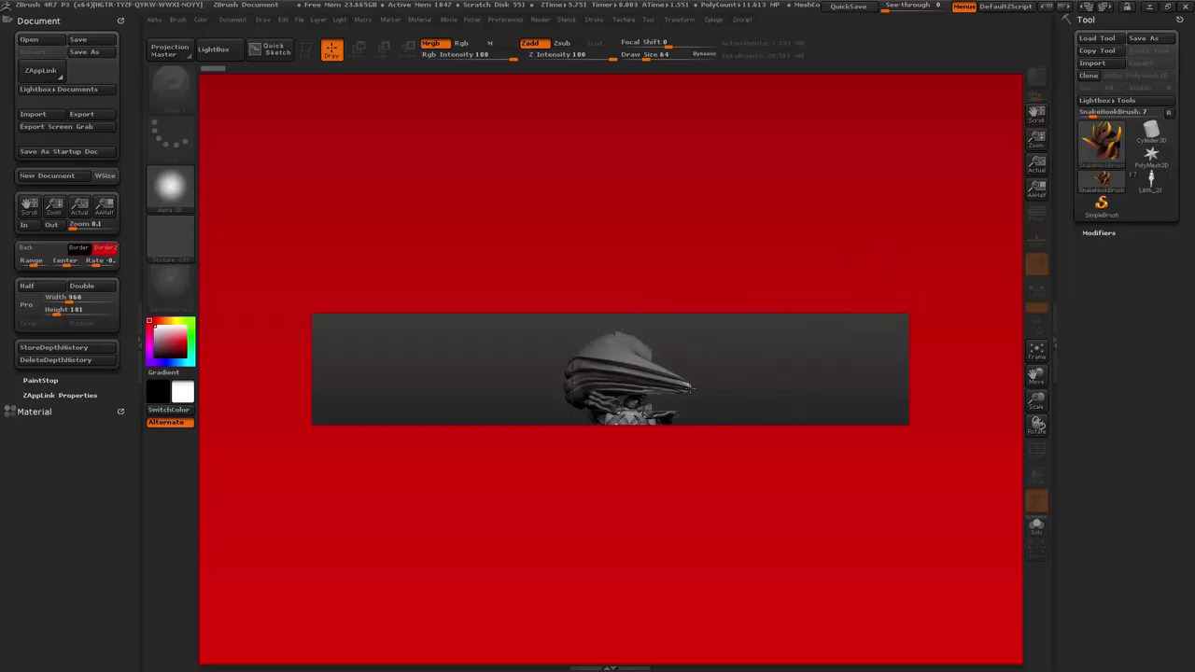
key("ctrl+z")
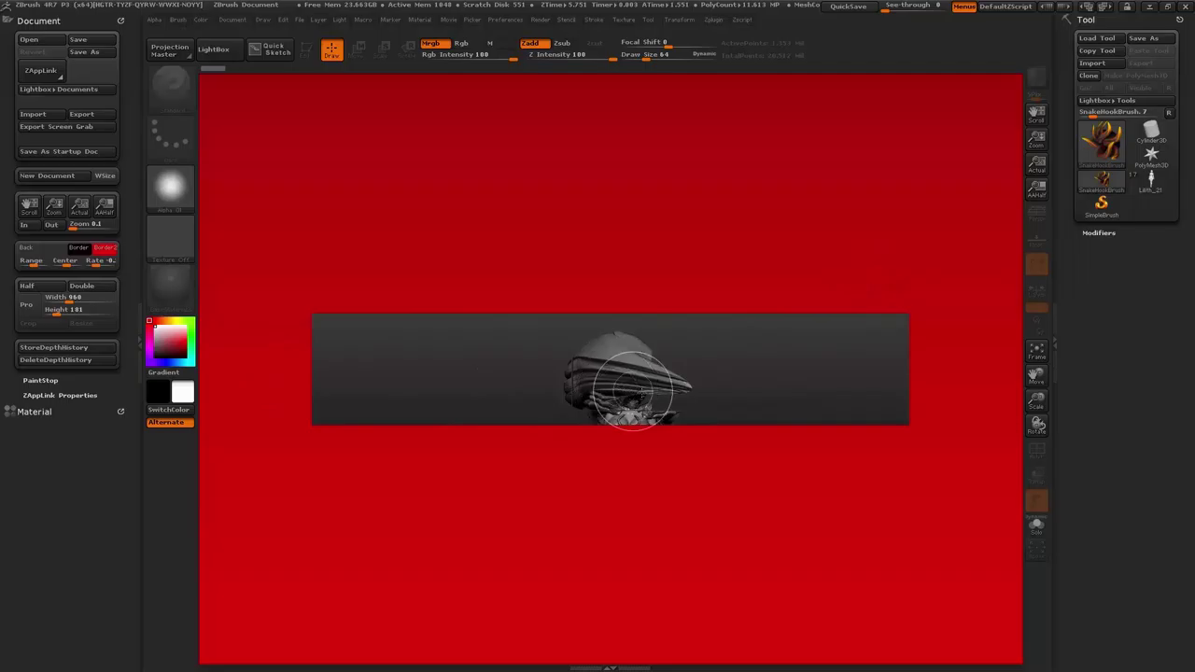
left_click_drag(607, 364, 777, 342)
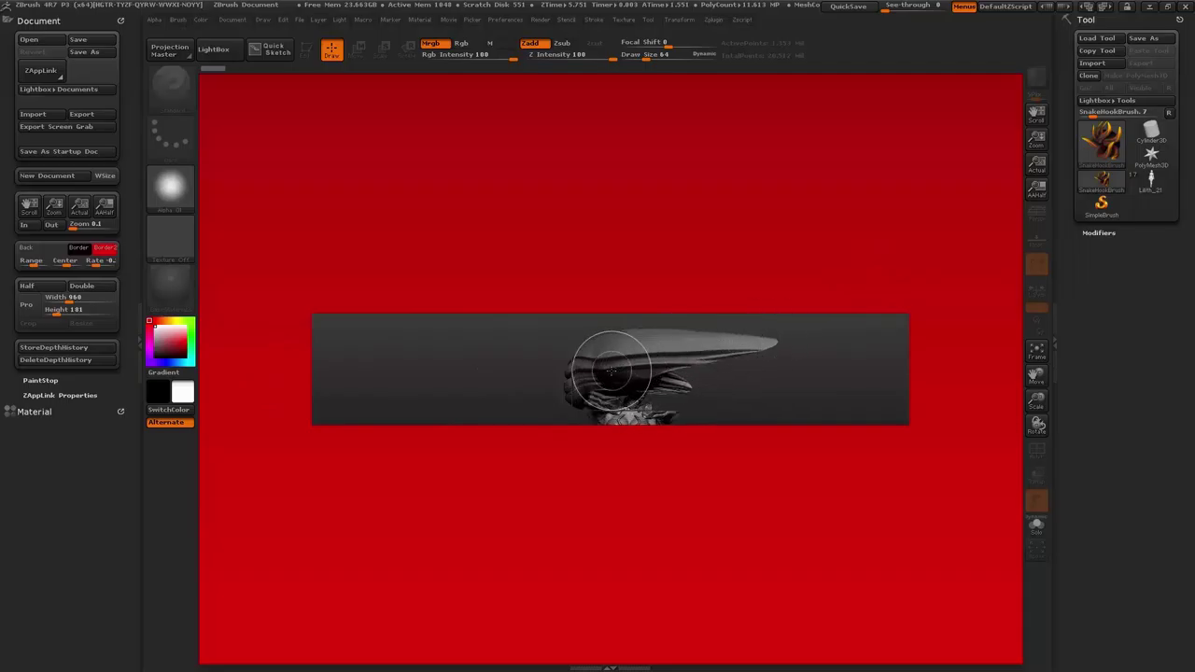
mouse_move(550, 345)
left_mouse_down()
mouse_move(497, 390)
mouse_move(392, 357)
left_mouse_up()
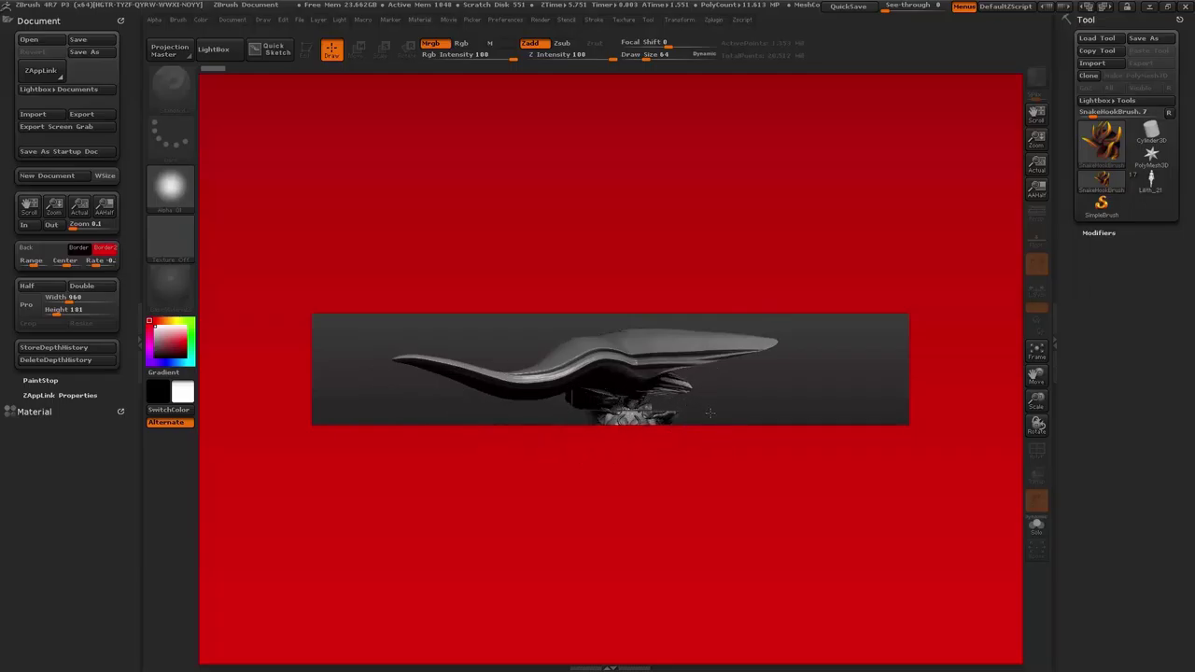
mouse_move(658, 352)
left_mouse_down()
mouse_move(759, 400)
mouse_move(822, 394)
mouse_move(831, 327)
left_mouse_up()
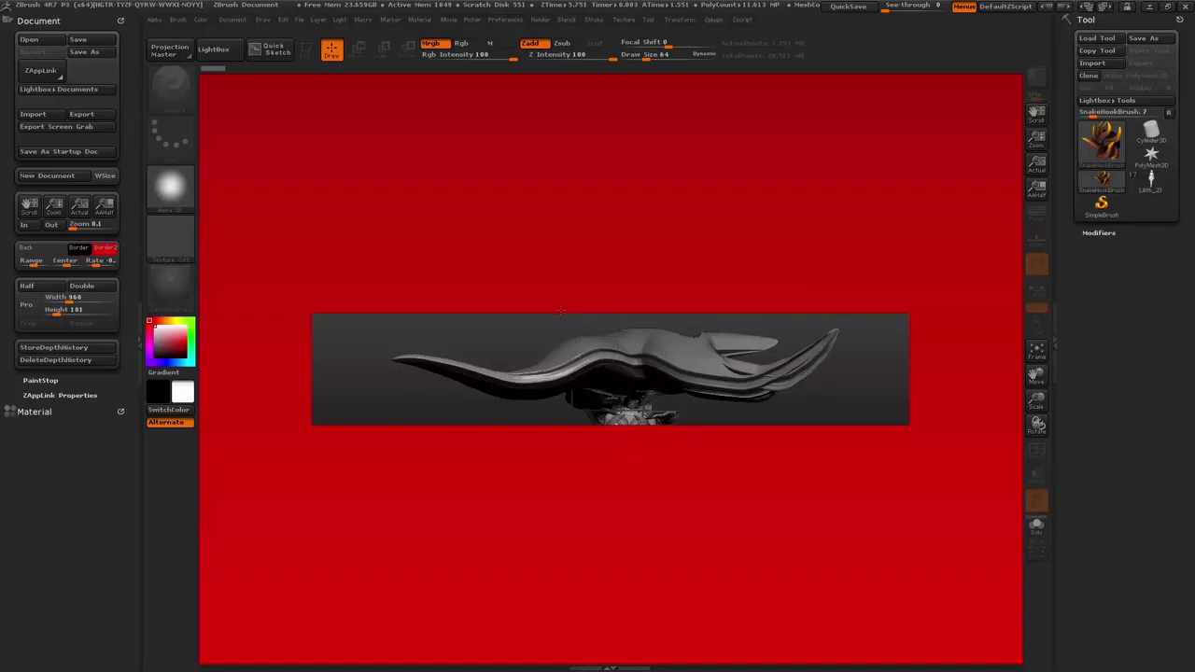
mouse_move(568, 346)
left_mouse_down()
mouse_move(526, 322)
mouse_move(383, 333)
left_mouse_up()
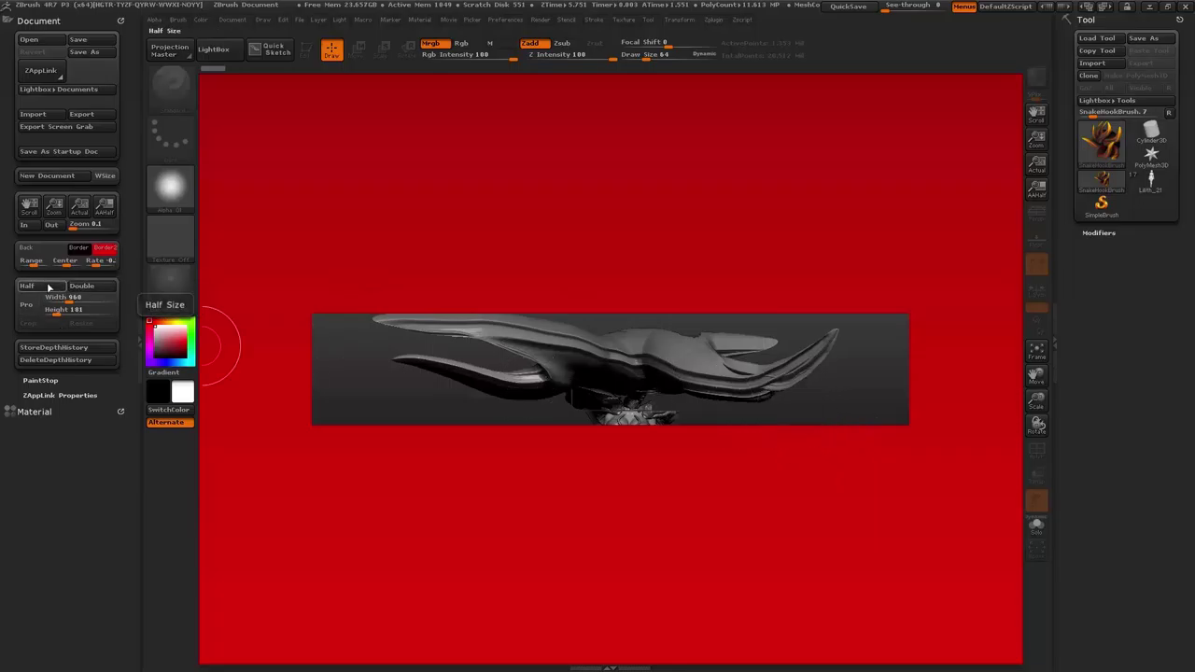
- Discard the cropped sculpt for a new document and draw the Lilith figure onto it
left_click(47, 175)
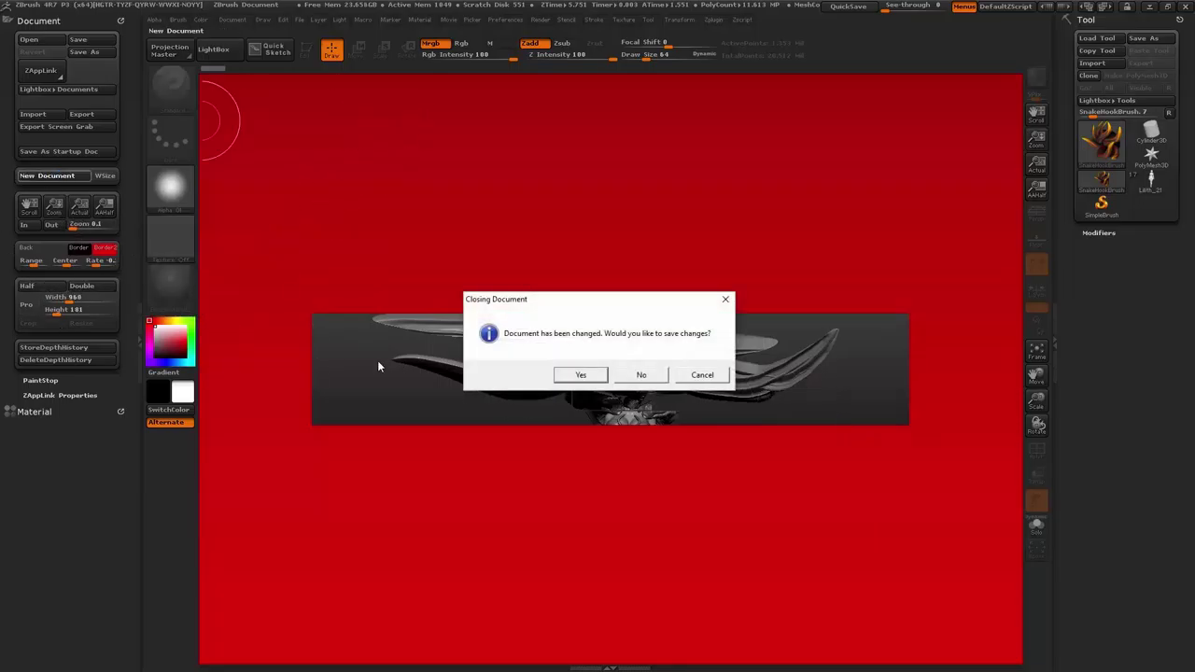
left_click(648, 375)
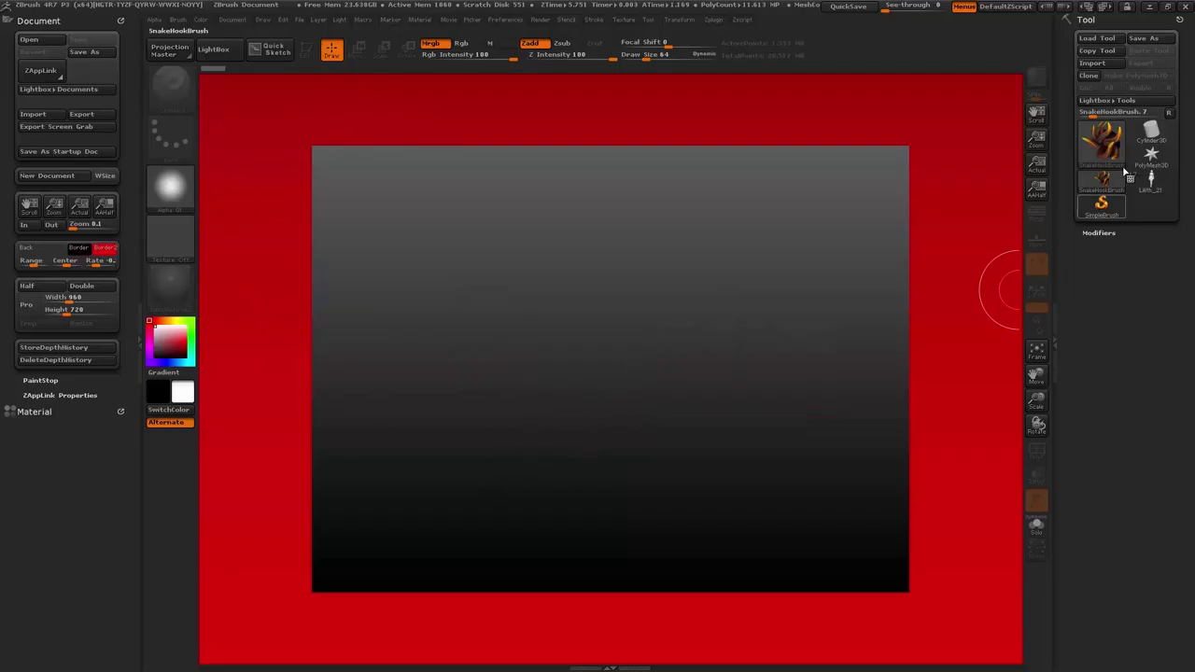
left_click(1151, 180)
left_click_drag(602, 324, 621, 448)
- Turn on Edit, then resize the document to width 960 and height 231, confirming Yes
left_click(305, 49)
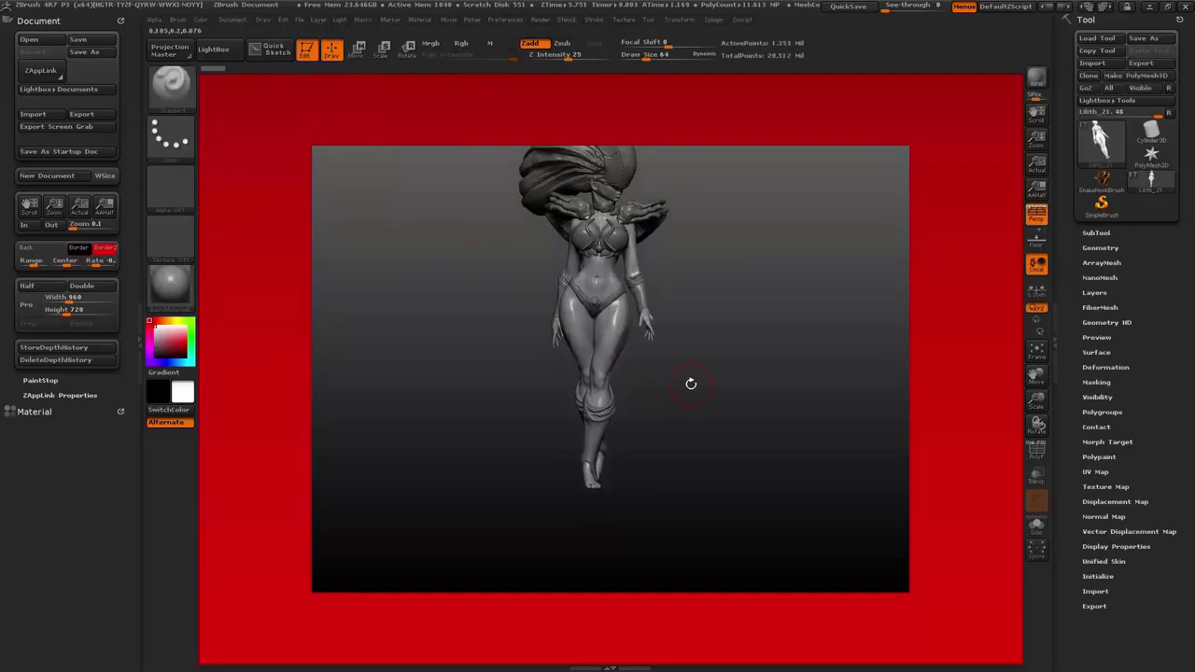
left_click(65, 297)
left_click(66, 310)
type("231")
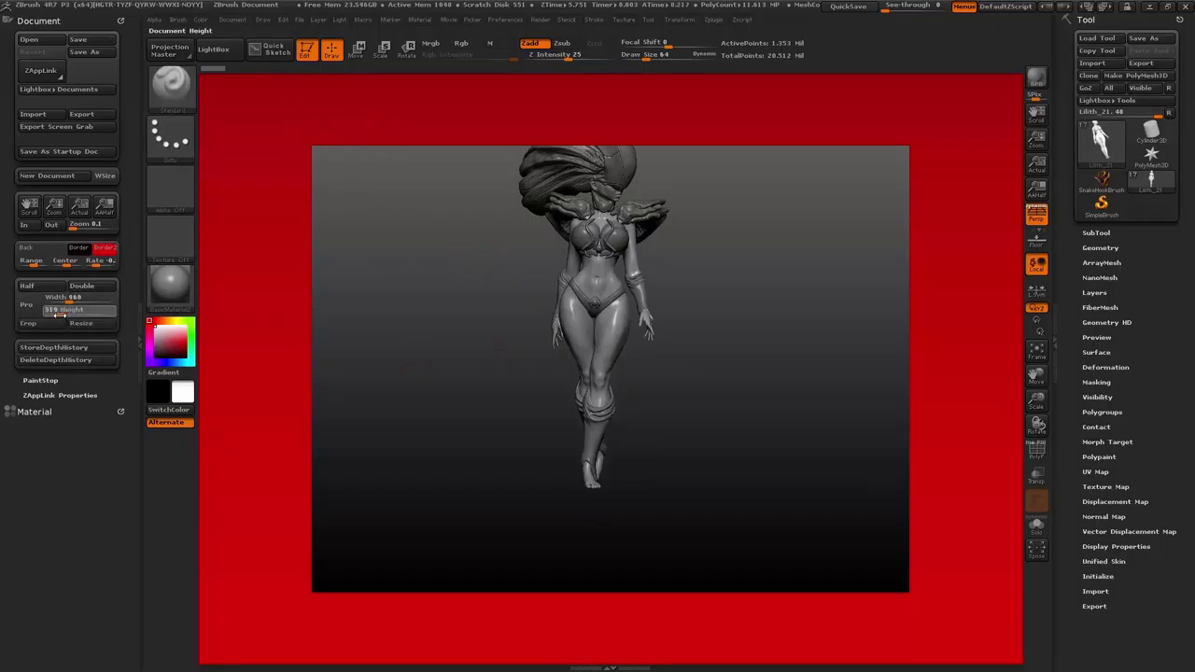
left_click(99, 327)
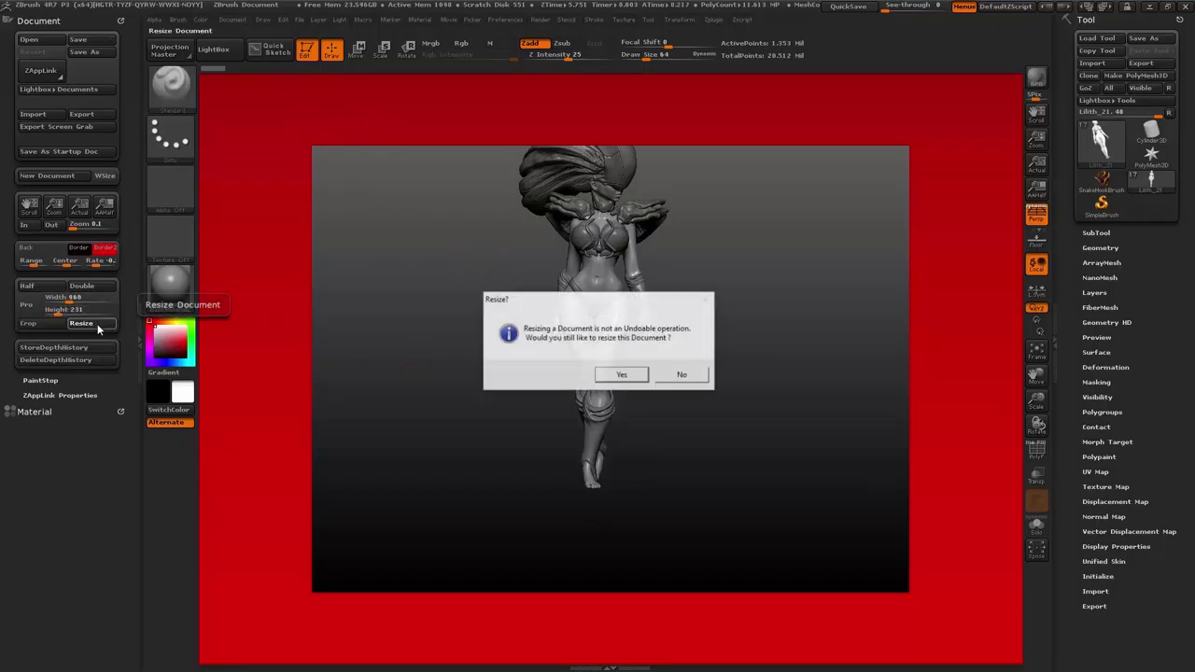
left_click(621, 376)
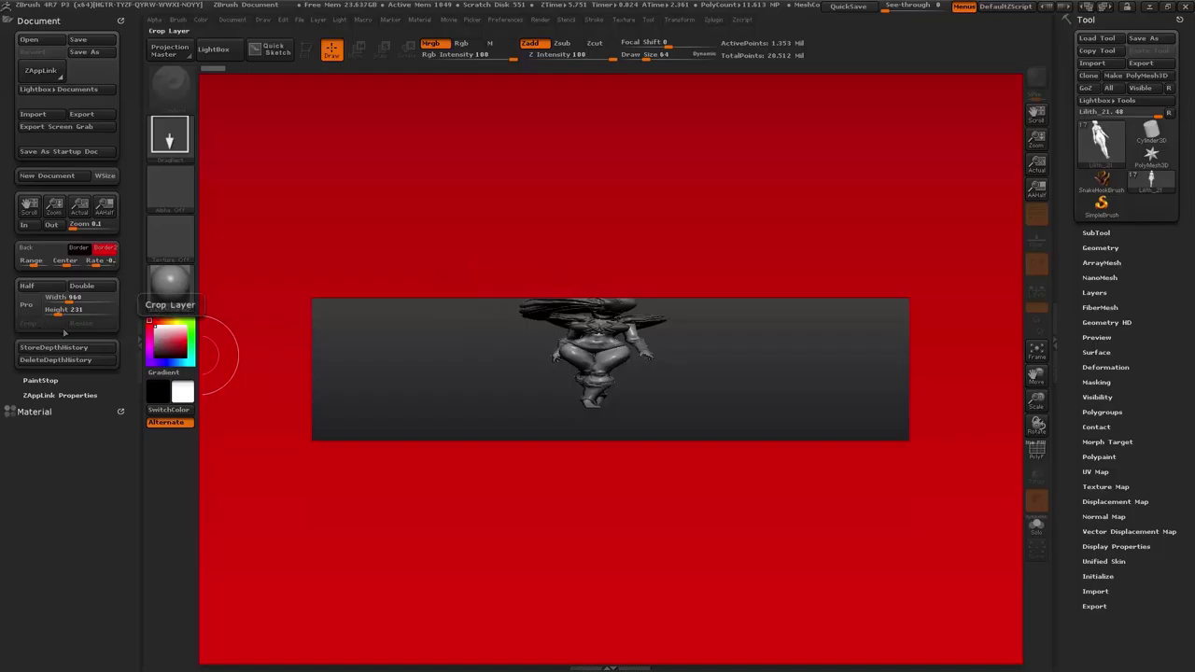
left_click(39, 310)
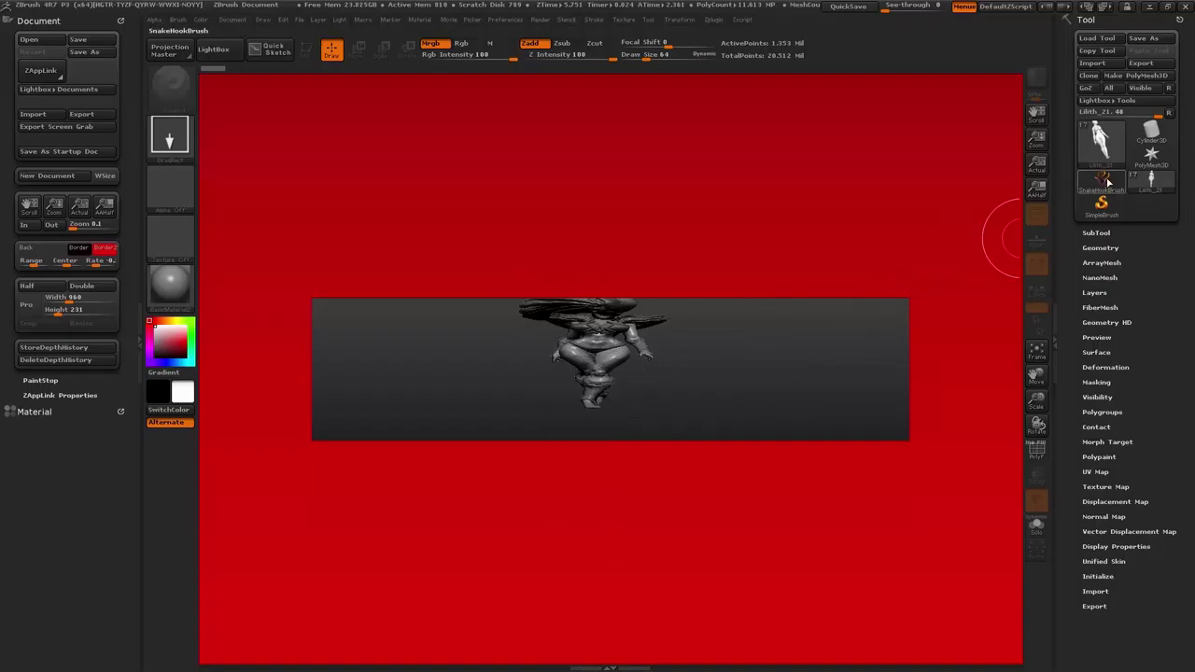
- Pull SnakeHook tentacles left and right from the squashed figure, then start a new document
left_click(1101, 178)
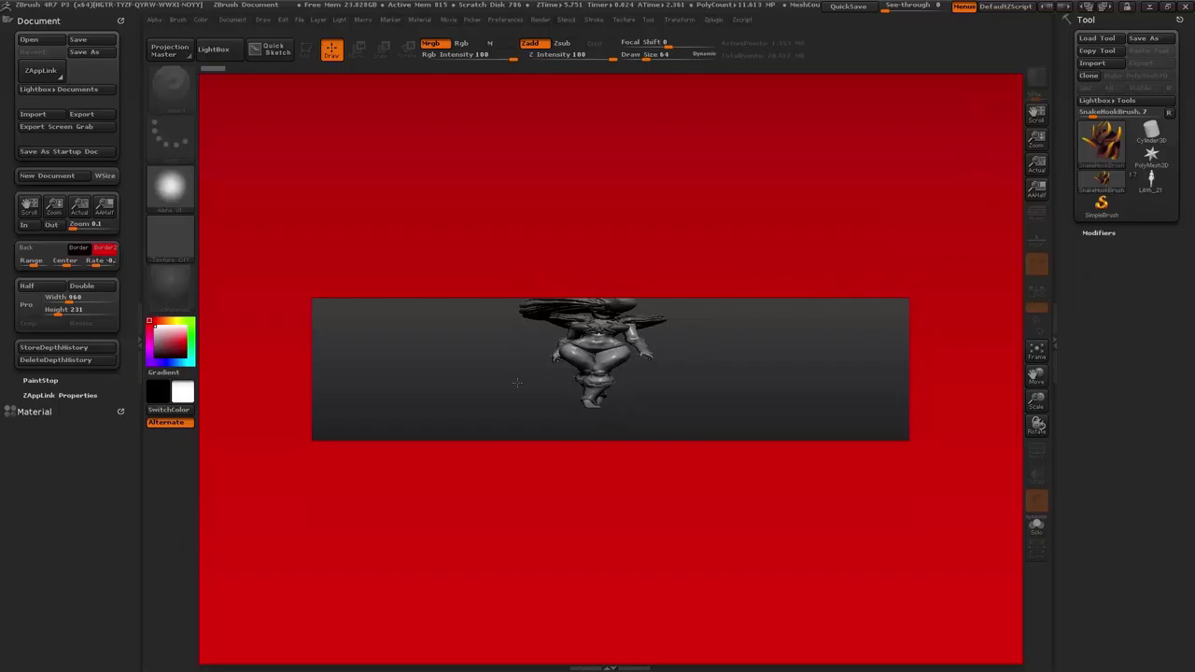
mouse_move(560, 322)
left_mouse_down()
mouse_move(569, 410)
mouse_move(584, 362)
mouse_move(400, 340)
left_mouse_up()
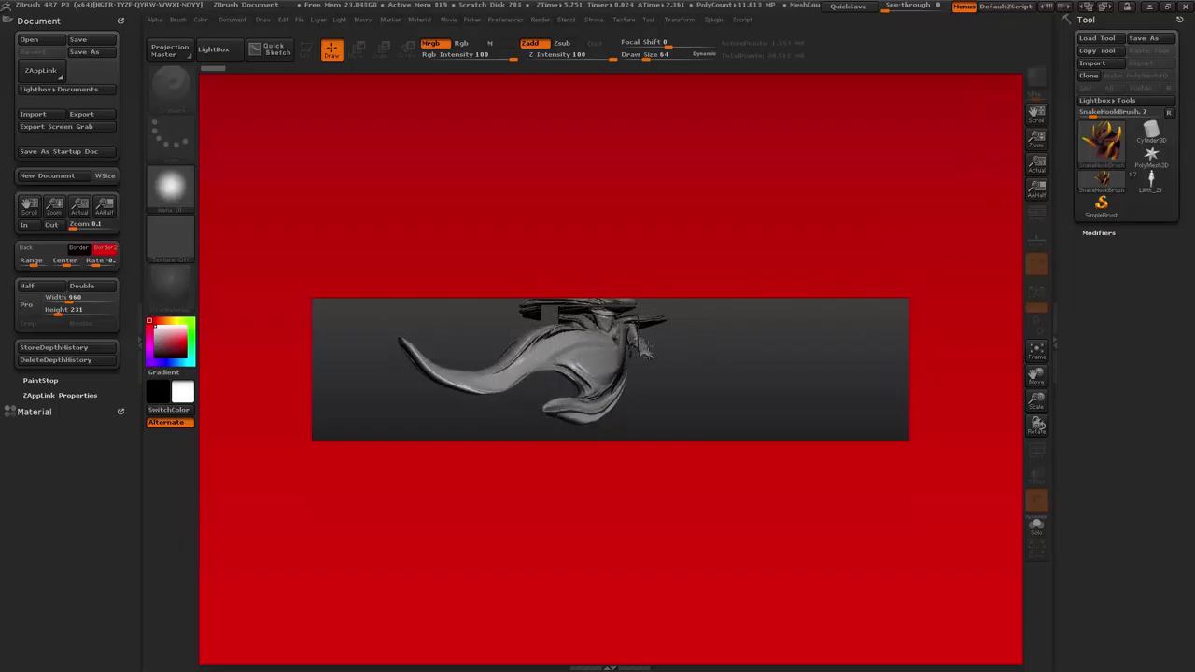
mouse_move(640, 344)
left_mouse_down()
mouse_move(697, 351)
mouse_move(704, 396)
mouse_move(777, 405)
mouse_move(810, 333)
left_mouse_up()
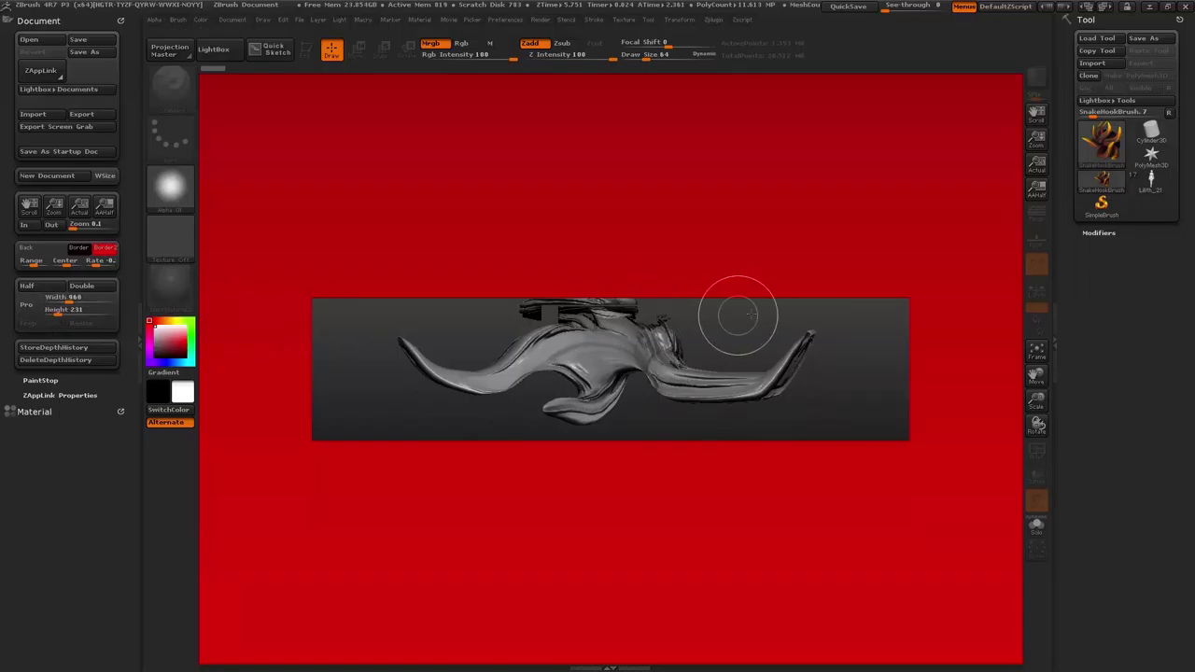
left_click(47, 176)
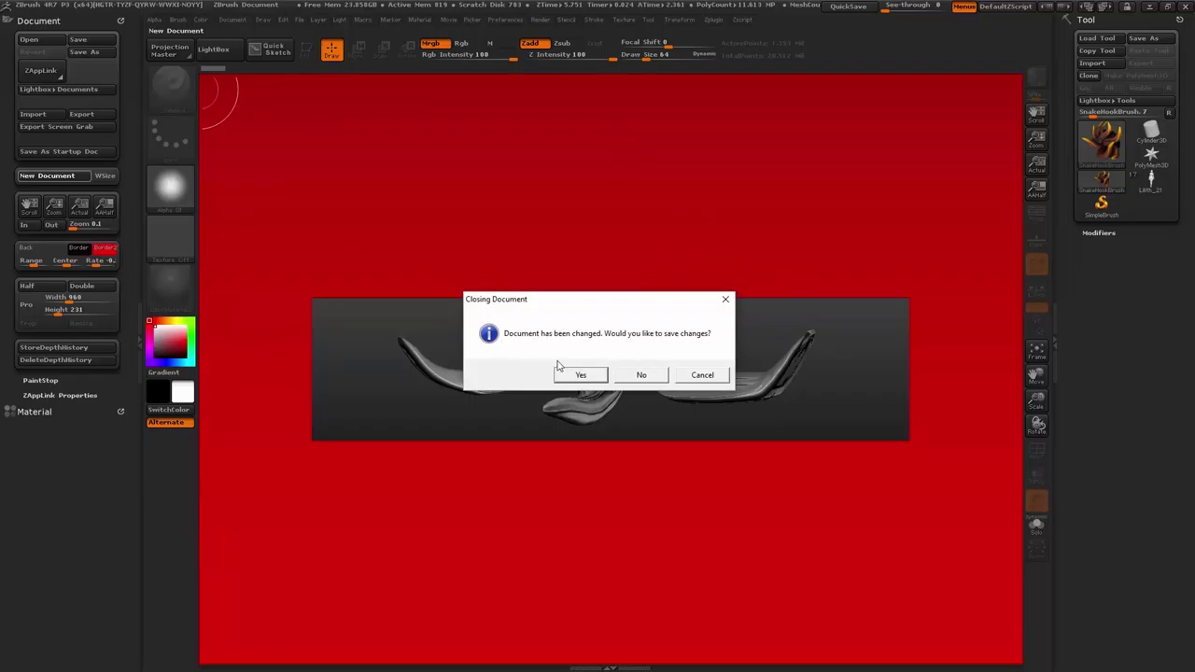
- Discard the sculpt, size the blank document to the window with WSize, and show PaintStop options
left_click(655, 378)
left_click(103, 176)
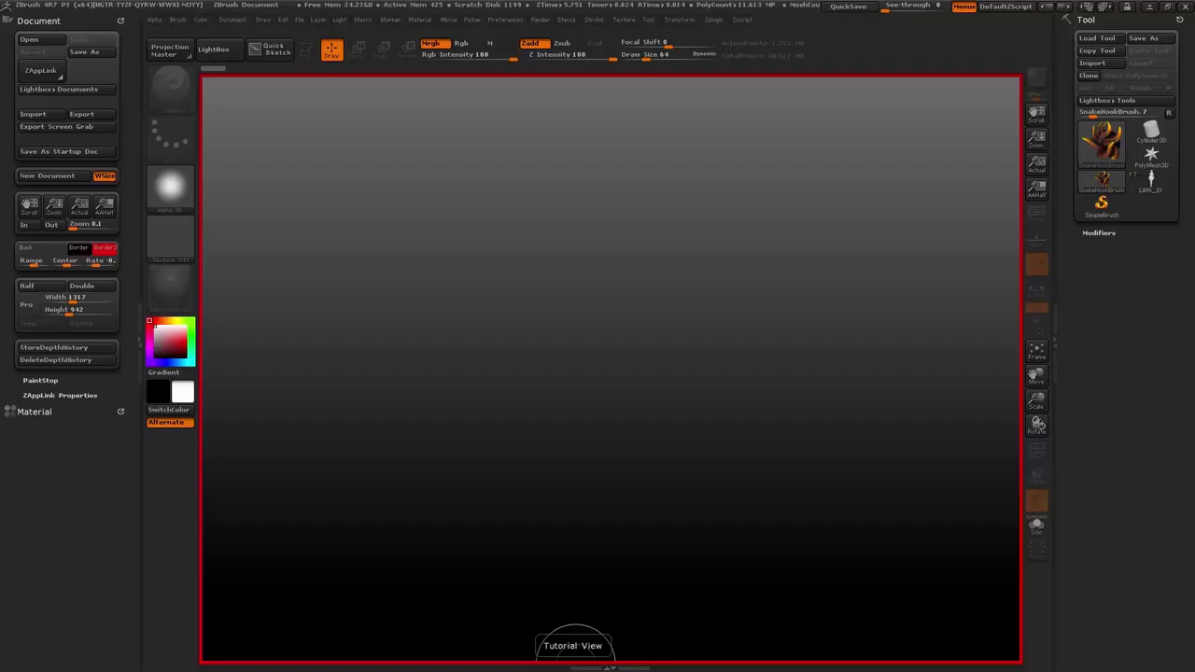
left_click(33, 379)
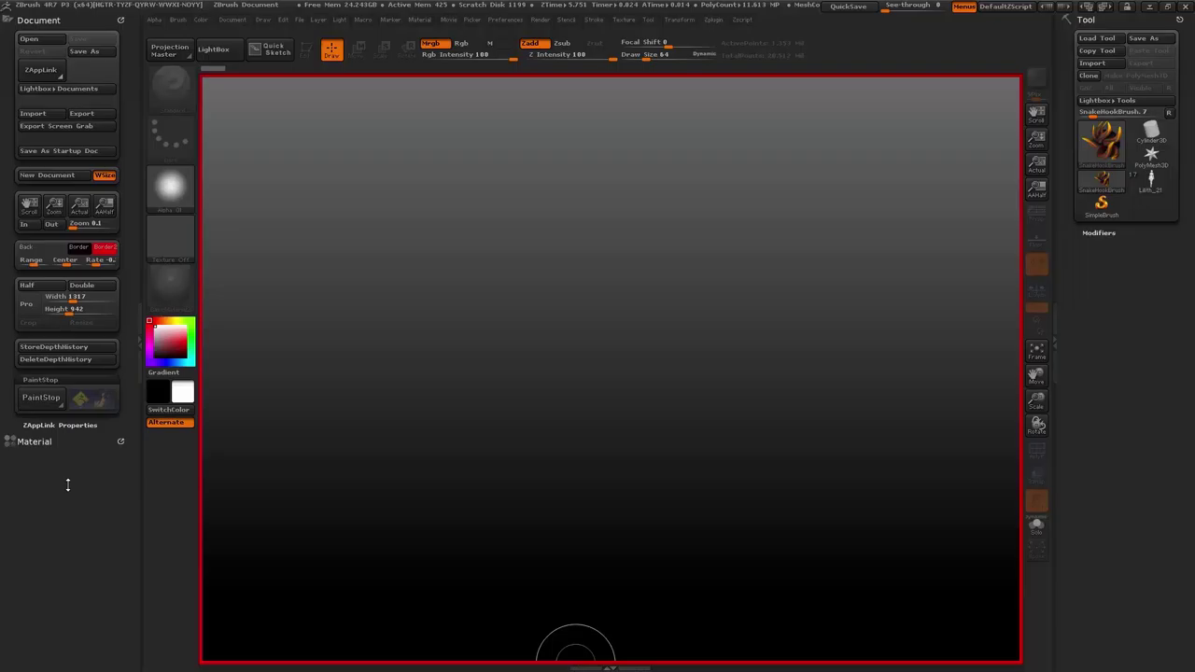
- Launch PaintStop and draw several long looping strokes with the Charcoal brush
left_click(46, 399)
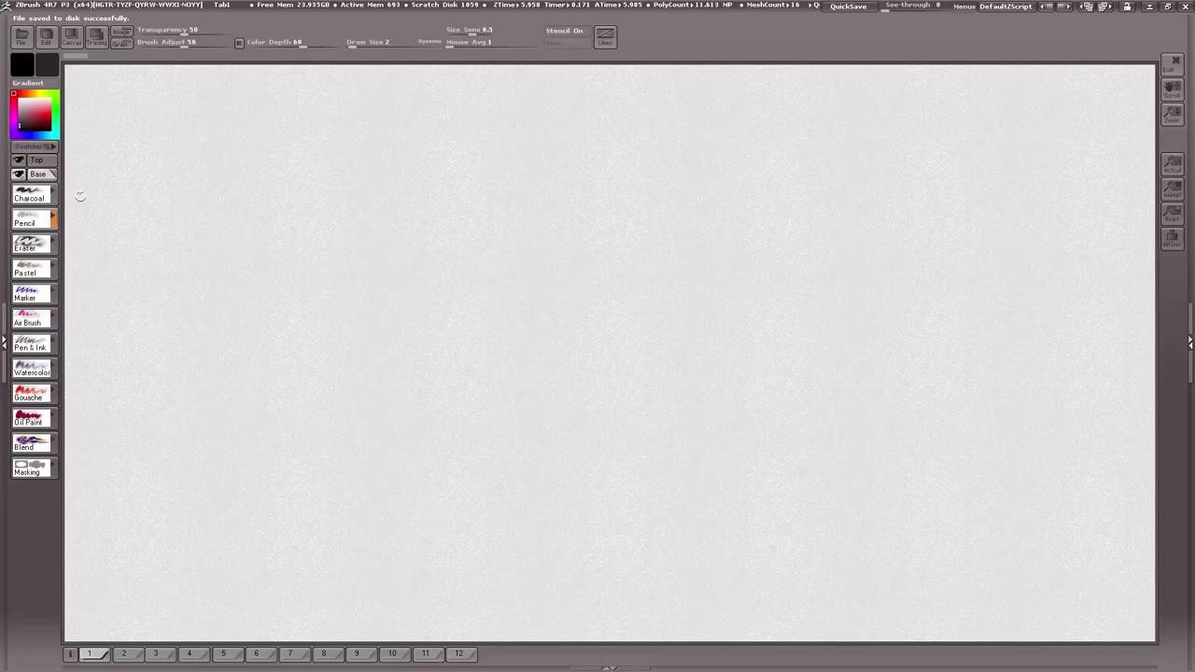
left_click(33, 196)
mouse_move(142, 236)
left_mouse_down()
mouse_move(183, 197)
mouse_move(245, 282)
mouse_move(550, 227)
mouse_move(923, 288)
mouse_move(903, 528)
left_mouse_up()
mouse_move(201, 353)
left_mouse_down()
mouse_move(732, 359)
mouse_move(1072, 439)
left_mouse_up()
left_click_drag(355, 355, 884, 370)
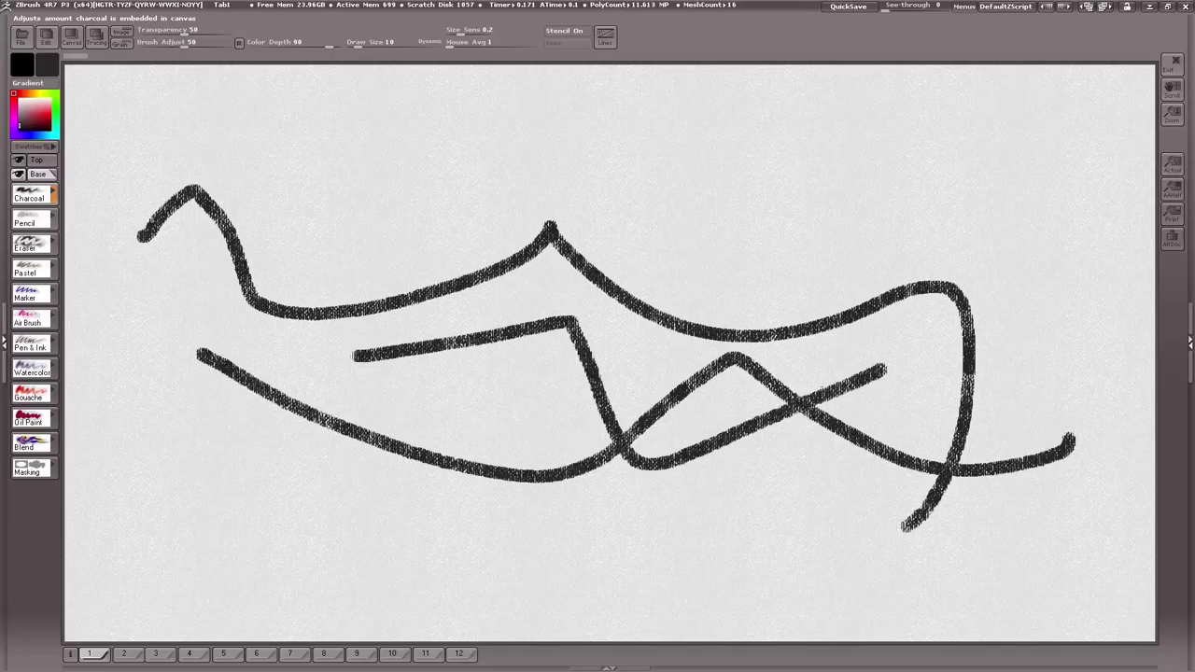
- Erase part of the first charcoal stroke with the Eraser, then move to sheet 2
left_click(28, 244)
mouse_move(245, 272)
left_mouse_down()
mouse_move(220, 220)
mouse_move(235, 254)
mouse_move(221, 295)
mouse_move(214, 210)
left_mouse_up()
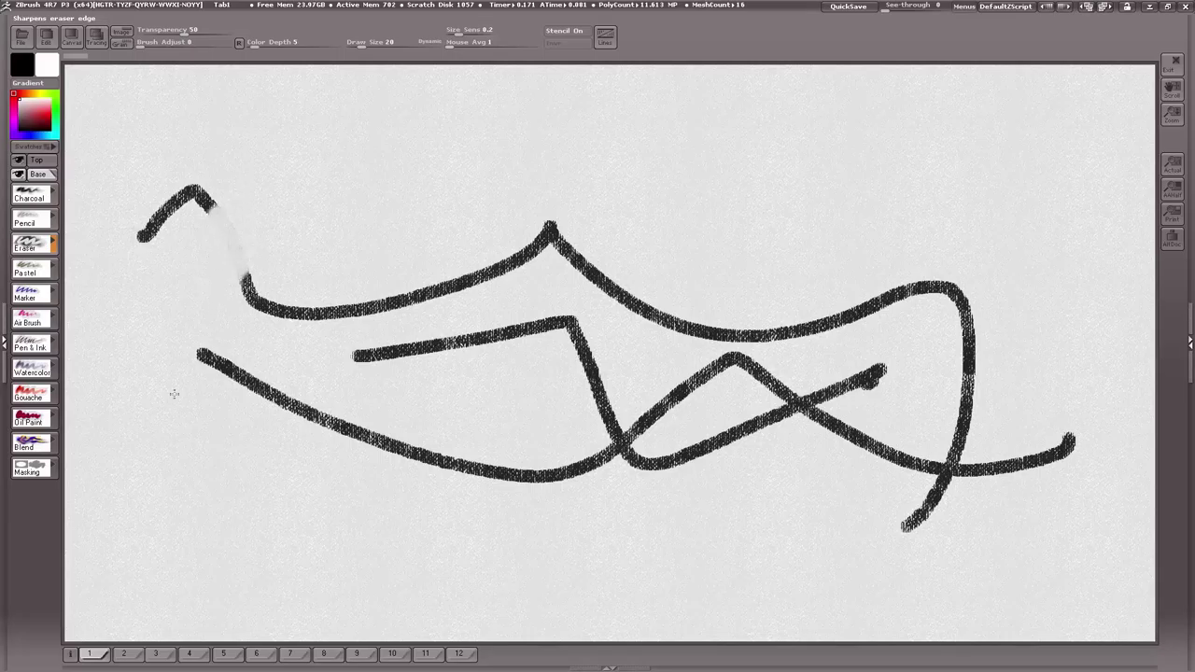
left_click(126, 657)
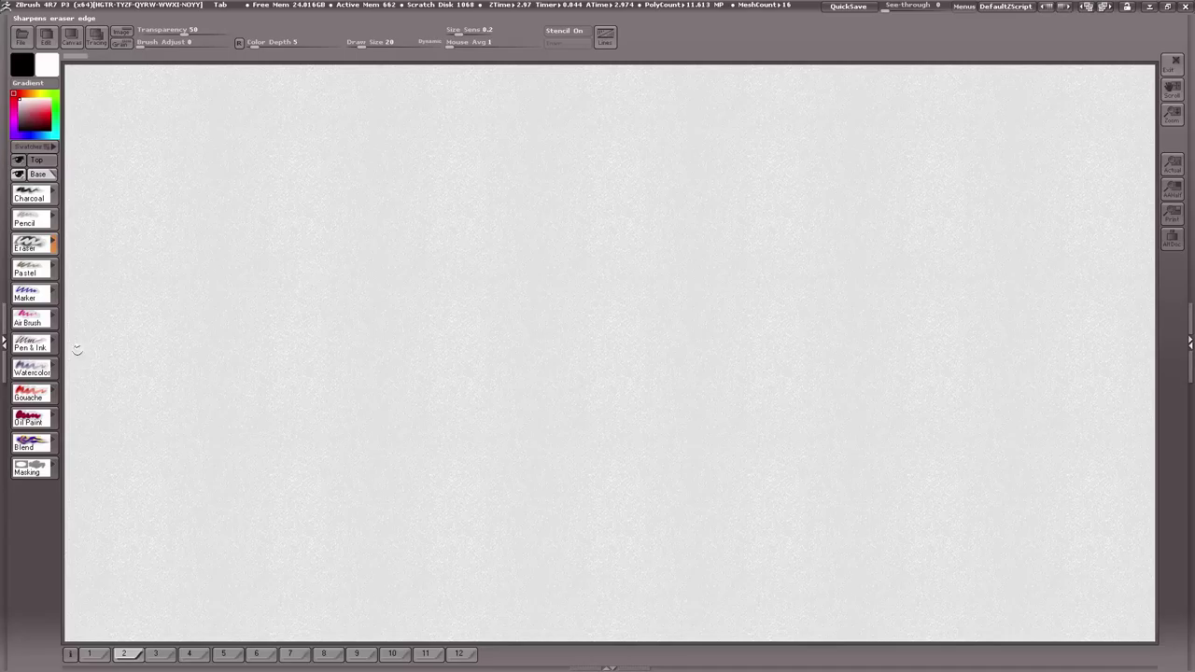
- With the Air Brush, paint a red zigzag stroke and then a blue one
left_click(28, 317)
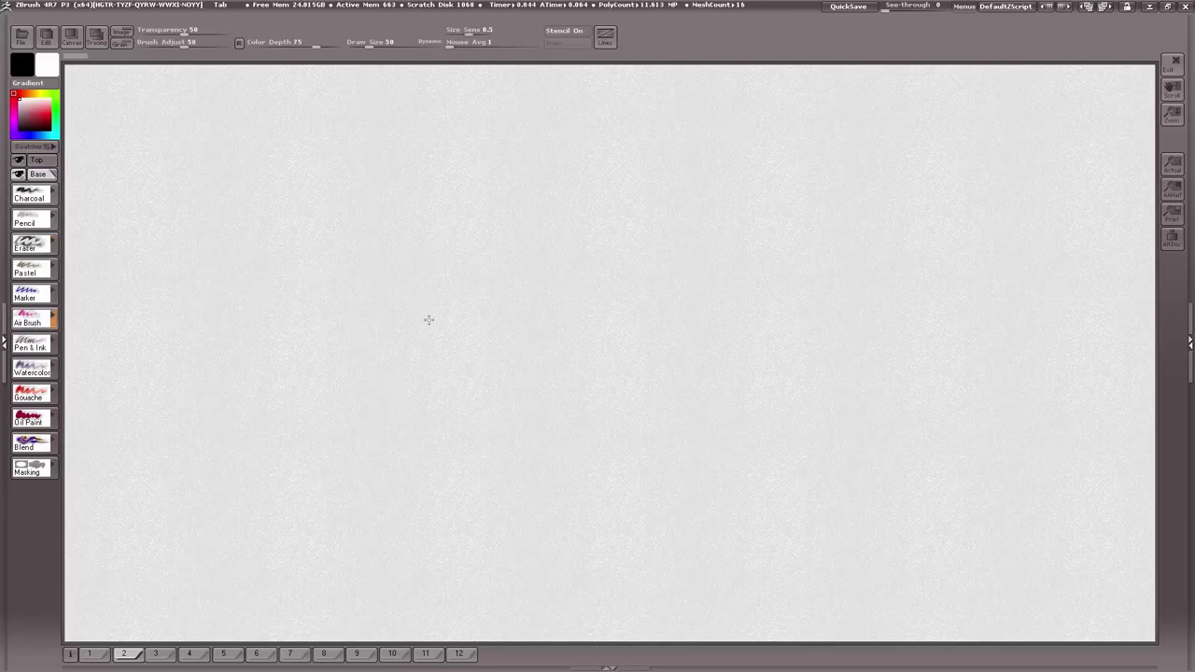
left_click(39, 111)
mouse_move(149, 178)
left_mouse_down()
mouse_move(475, 244)
mouse_move(733, 490)
left_mouse_up()
left_click(24, 136)
mouse_move(210, 182)
left_mouse_down()
mouse_move(273, 337)
mouse_move(409, 420)
mouse_move(692, 468)
mouse_move(847, 429)
left_mouse_up()
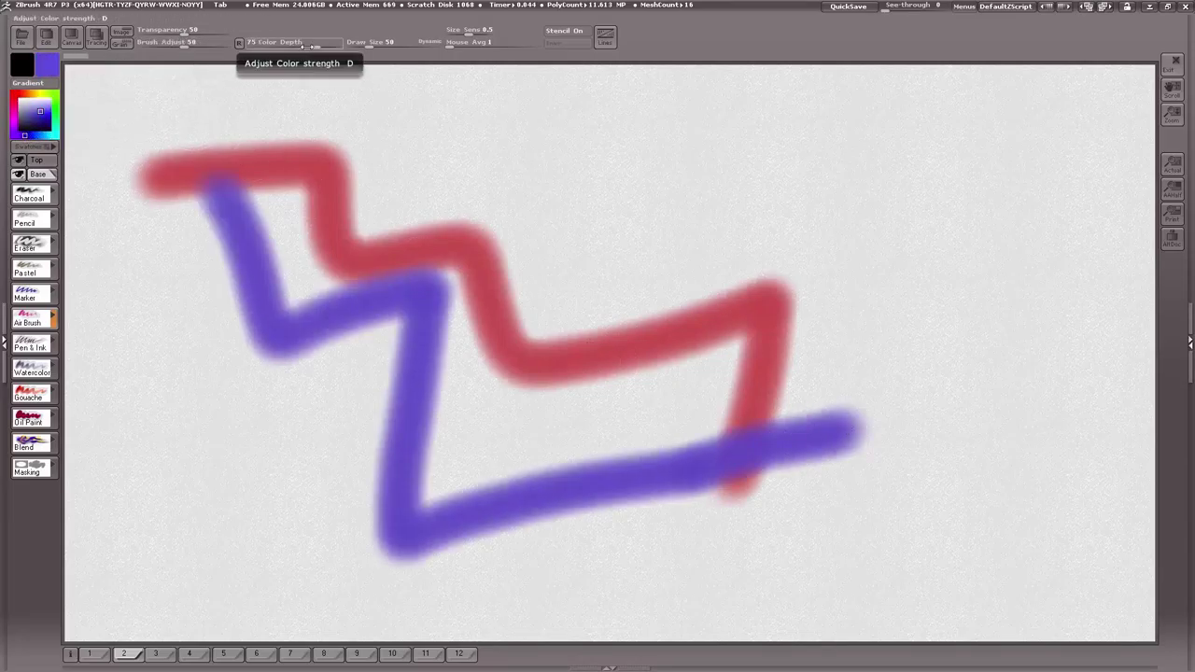
- Set colour depth 44, add blue and dark grey strokes, brush adjust 17.6, then colour depth 73
left_click_drag(313, 44, 289, 44)
mouse_move(238, 114)
left_mouse_down()
mouse_move(346, 112)
mouse_move(614, 224)
mouse_move(707, 223)
mouse_move(883, 270)
left_mouse_up()
mouse_move(919, 369)
left_mouse_down()
mouse_move(830, 300)
mouse_move(627, 282)
mouse_move(404, 331)
mouse_move(223, 581)
mouse_move(272, 451)
left_mouse_up()
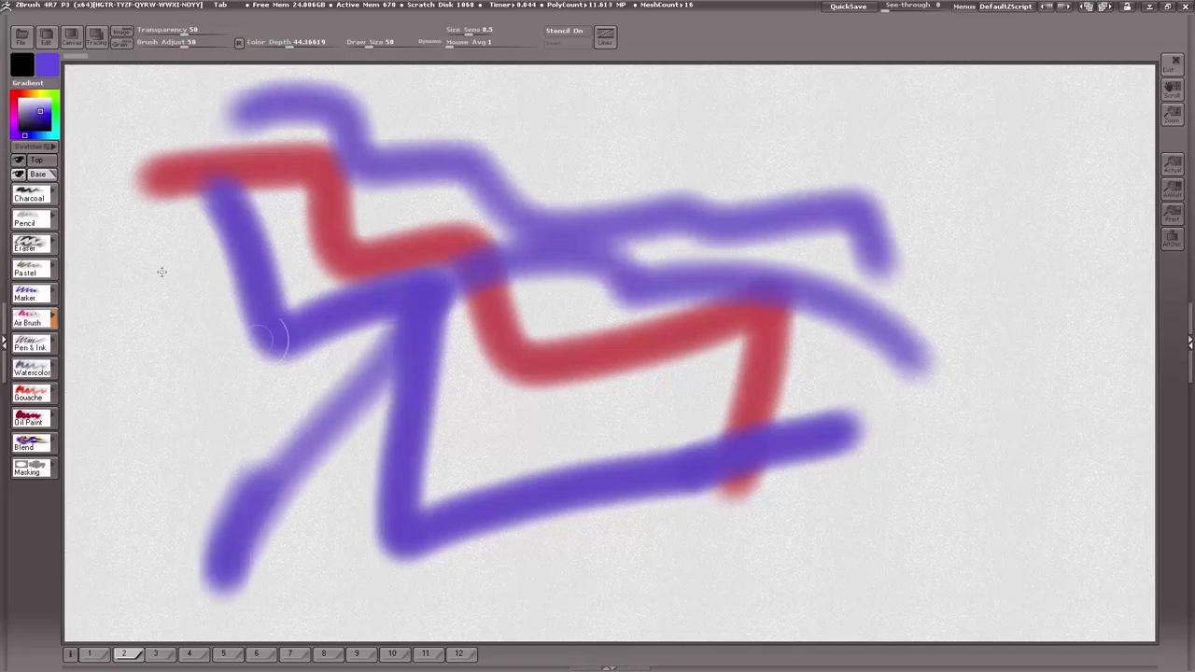
left_click(30, 114)
left_click_drag(30, 114, 18, 124)
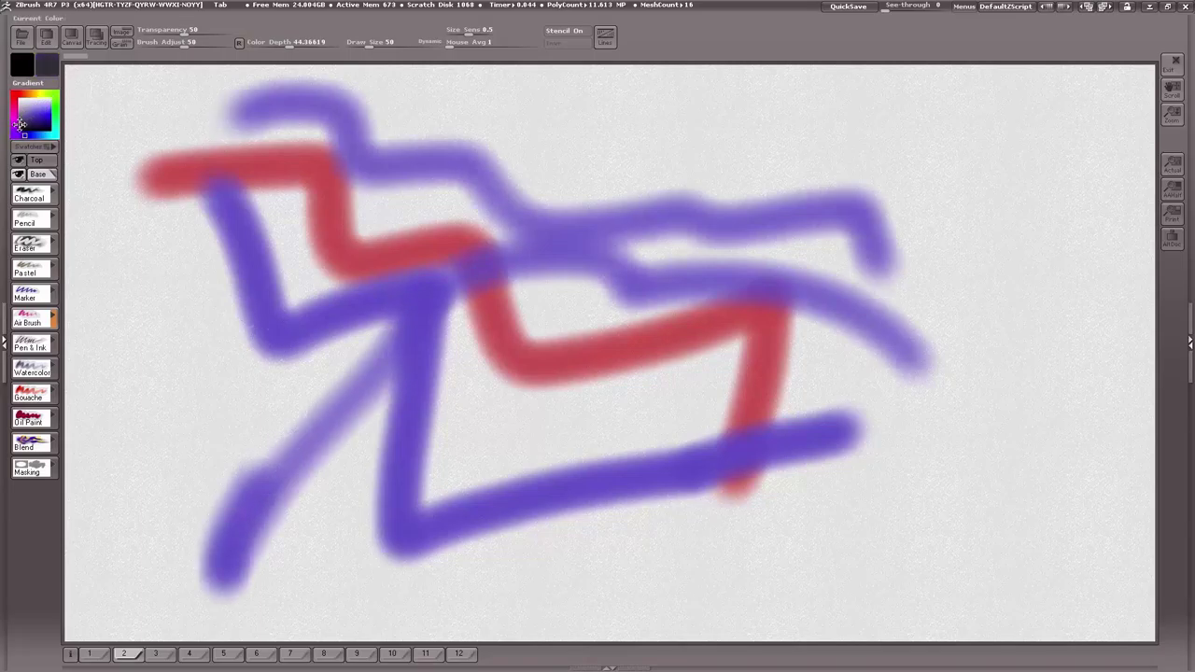
mouse_move(97, 95)
left_mouse_down()
mouse_move(140, 176)
mouse_move(238, 258)
mouse_move(473, 356)
mouse_move(798, 306)
left_mouse_up()
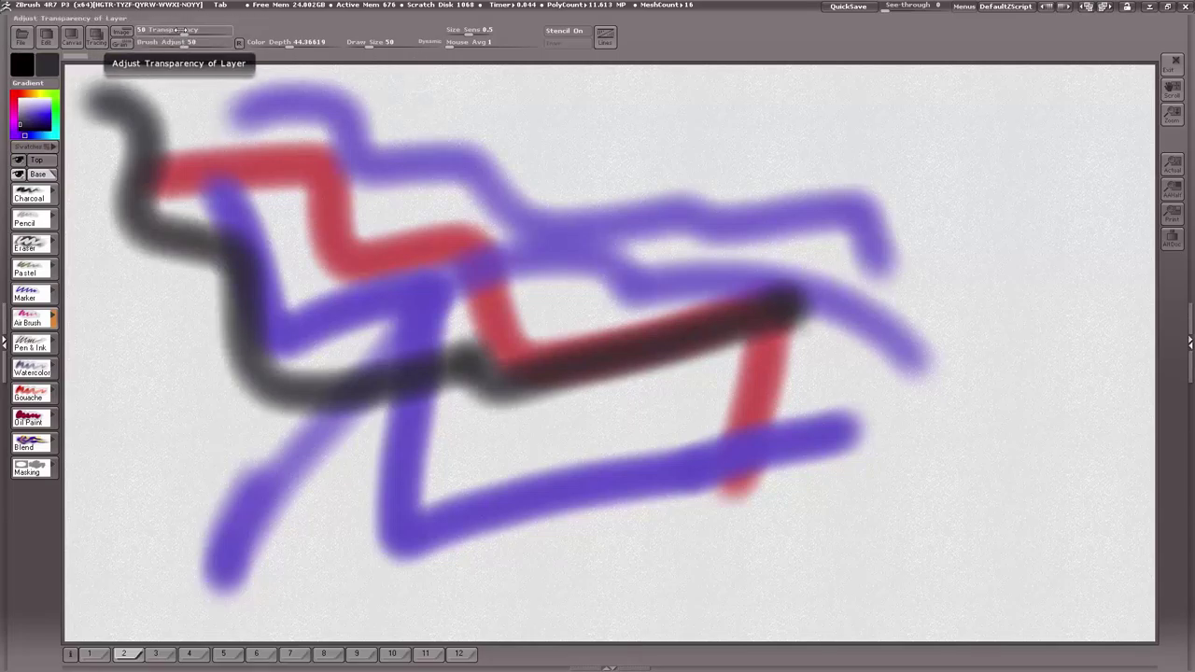
left_click_drag(180, 44, 154, 43)
mouse_move(178, 97)
left_mouse_down()
mouse_move(234, 101)
mouse_move(134, 327)
mouse_move(159, 437)
left_mouse_up()
left_click_drag(286, 42, 315, 41)
mouse_move(378, 111)
left_mouse_down()
mouse_move(597, 129)
mouse_move(714, 115)
mouse_move(810, 175)
mouse_move(869, 190)
mouse_move(898, 259)
left_mouse_up()
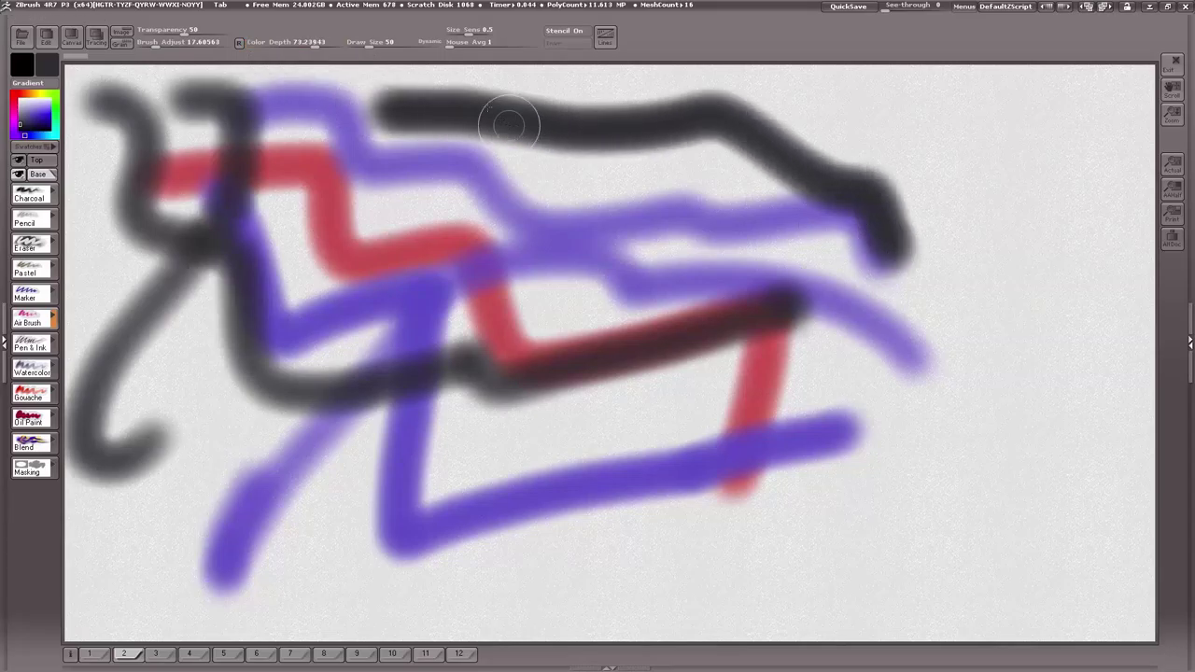
- Darken the canvas with a size-210 brush, Mouse Avg 5 then 1, and add a light purple S-stroke
left_click_drag(370, 42, 401, 42)
mouse_move(373, 168)
left_mouse_down()
mouse_move(532, 336)
mouse_move(448, 392)
mouse_move(499, 87)
left_mouse_up()
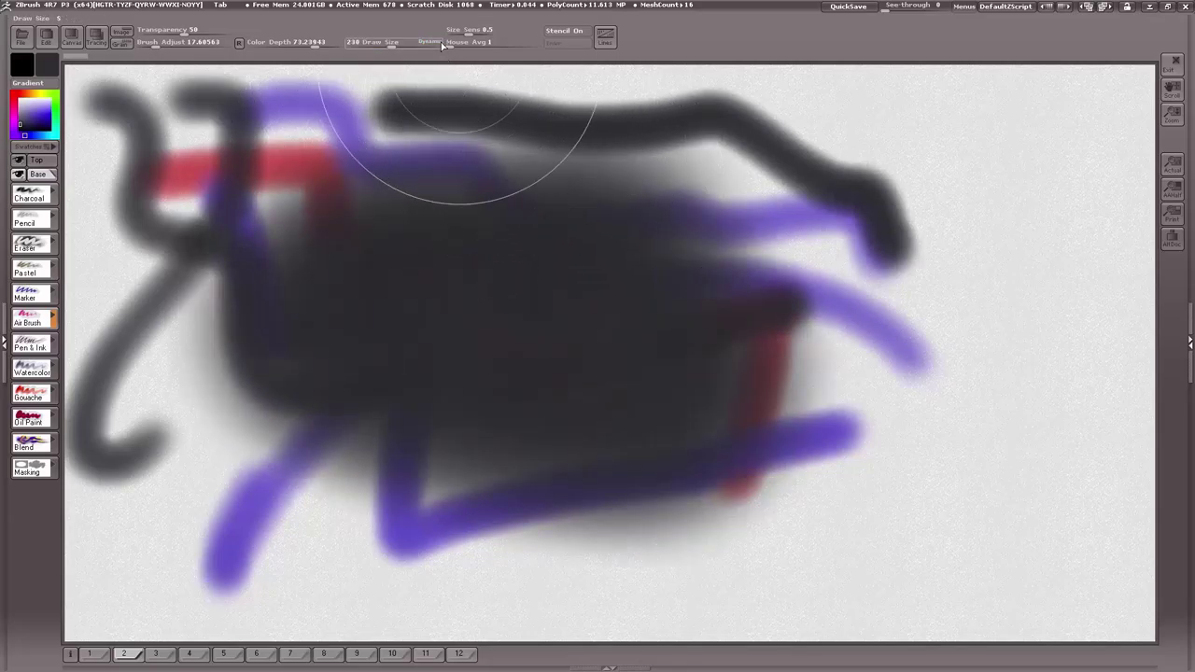
left_click_drag(448, 42, 485, 42)
mouse_move(486, 107)
left_mouse_down()
mouse_move(423, 222)
mouse_move(602, 243)
mouse_move(738, 447)
mouse_move(970, 311)
mouse_move(869, 230)
mouse_move(642, 332)
mouse_move(307, 257)
mouse_move(236, 179)
mouse_move(283, 281)
mouse_move(520, 170)
mouse_move(362, 148)
mouse_move(459, 146)
mouse_move(273, 381)
mouse_move(227, 463)
mouse_move(761, 462)
mouse_move(327, 364)
left_mouse_up()
left_click_drag(487, 42, 449, 42)
mouse_move(119, 157)
left_mouse_down()
mouse_move(160, 427)
mouse_move(500, 528)
mouse_move(789, 577)
mouse_move(984, 504)
mouse_move(1064, 354)
mouse_move(997, 167)
mouse_move(859, 121)
mouse_move(560, 94)
left_mouse_up()
mouse_move(471, 30)
left_mouse_down()
mouse_move(460, 31)
mouse_move(478, 31)
left_mouse_up()
left_click(41, 105)
mouse_move(172, 217)
left_mouse_down()
mouse_move(438, 256)
mouse_move(775, 494)
mouse_move(886, 355)
left_mouse_up()
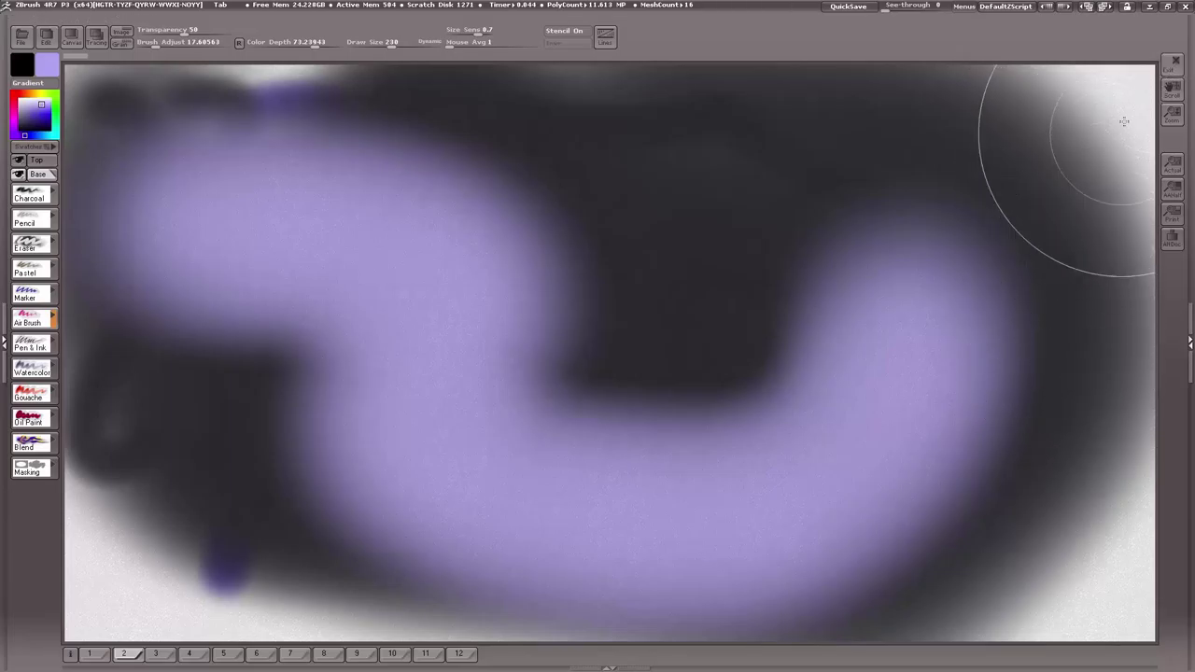
- Exit PaintStop, clear the Material tray, dock the Document palette left and expand ZAppLink Properties
left_click(1175, 64)
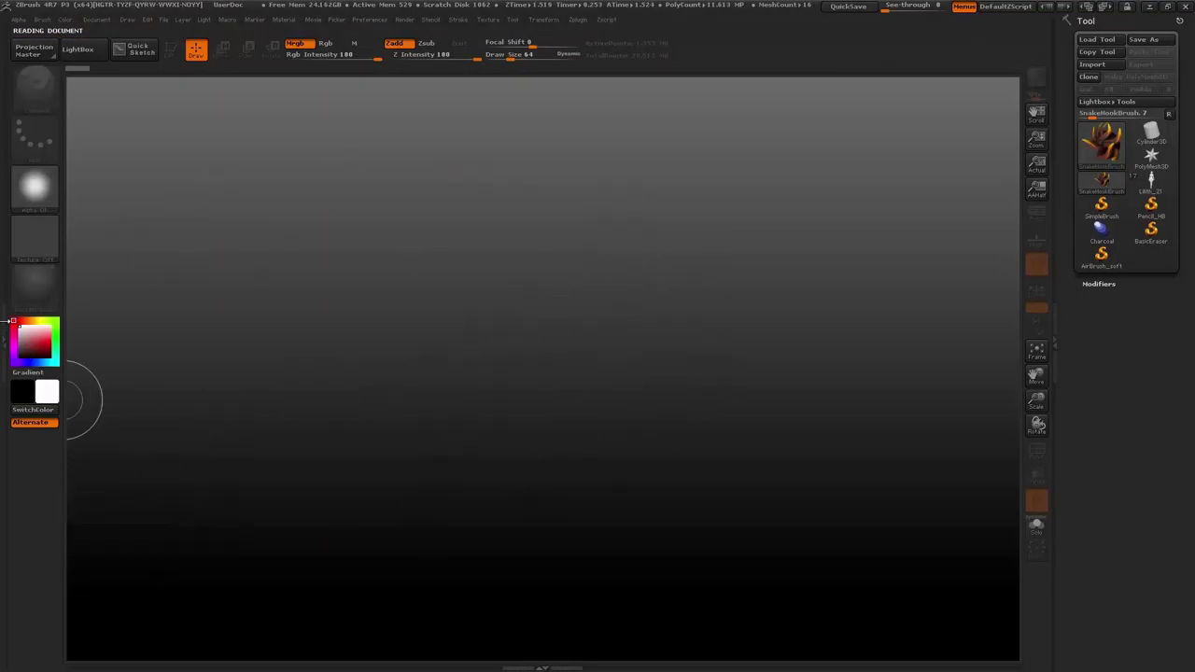
left_click(6, 327)
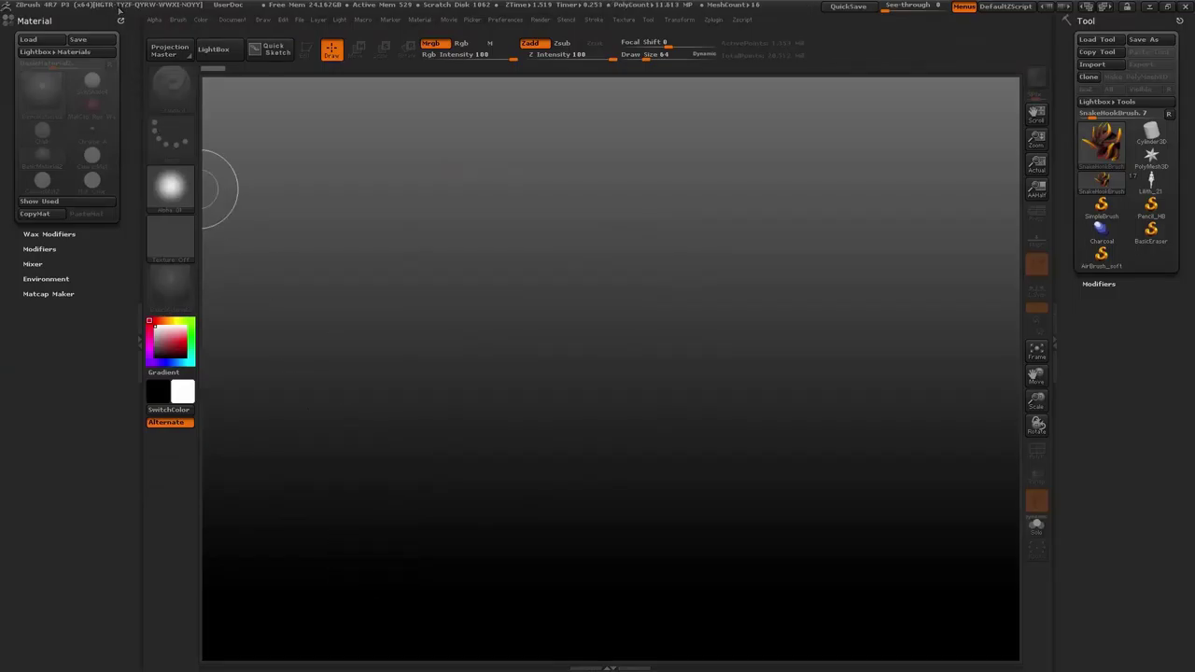
left_click(102, 20)
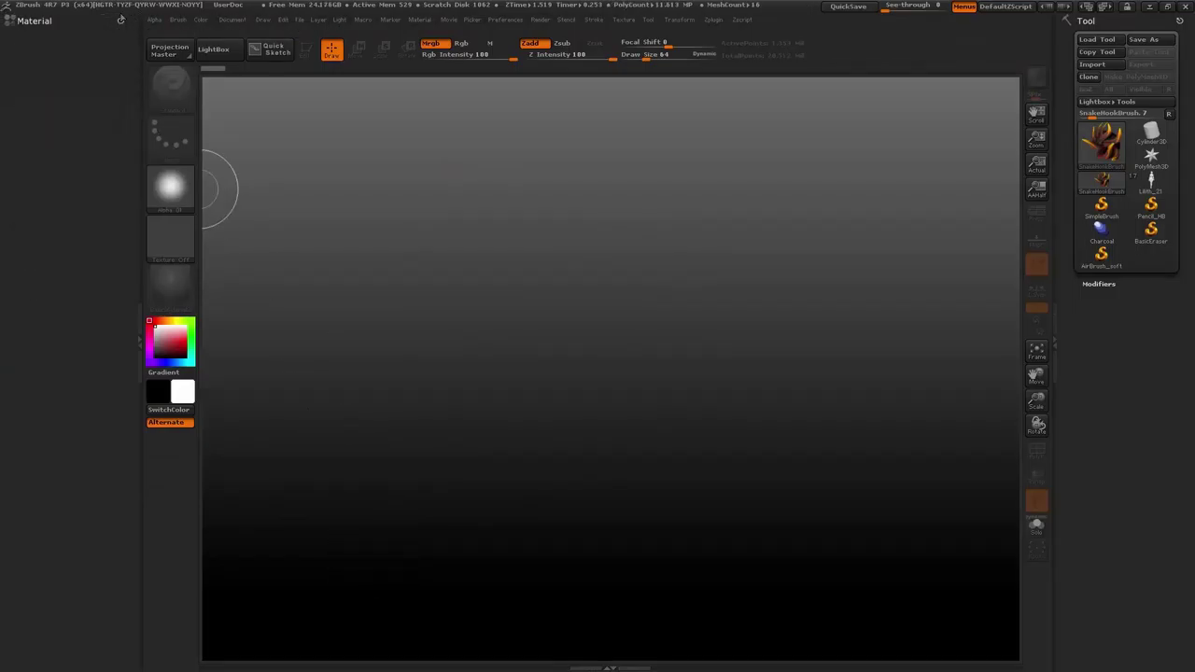
left_click(119, 18)
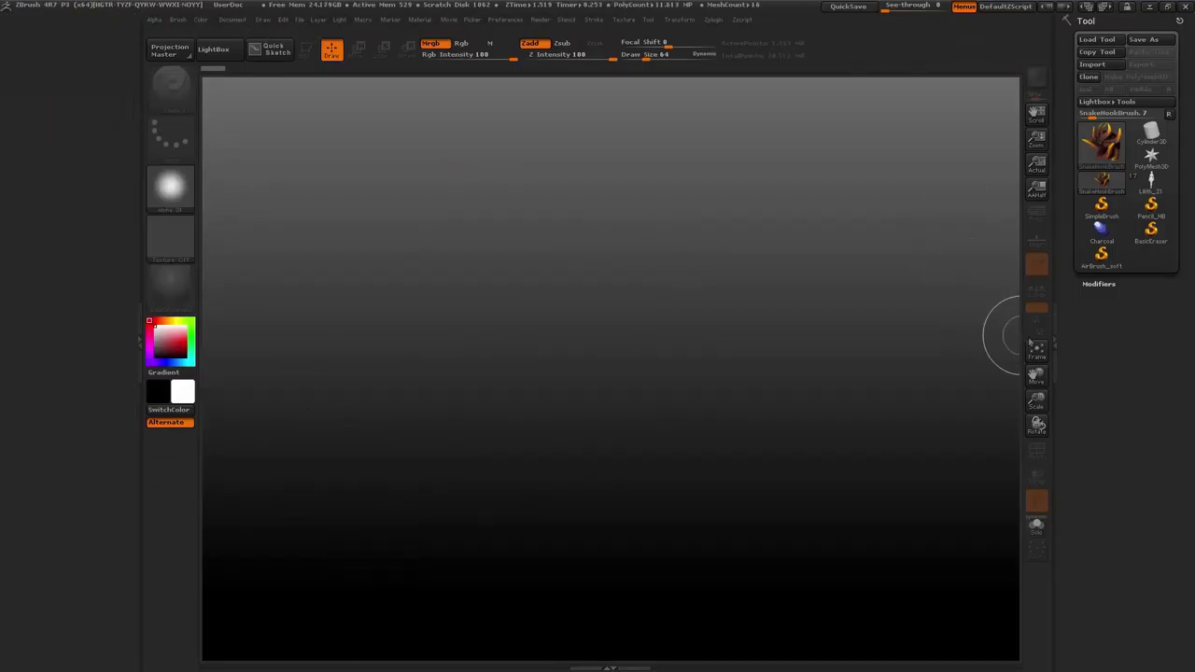
left_click(1051, 350)
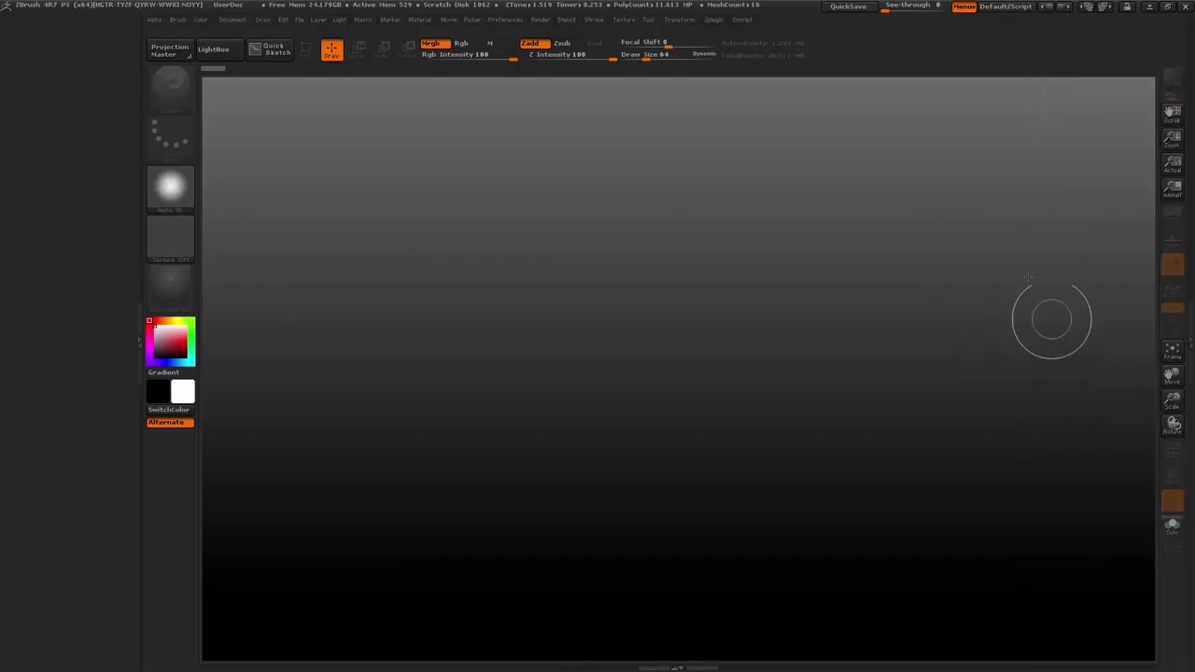
left_click(227, 21)
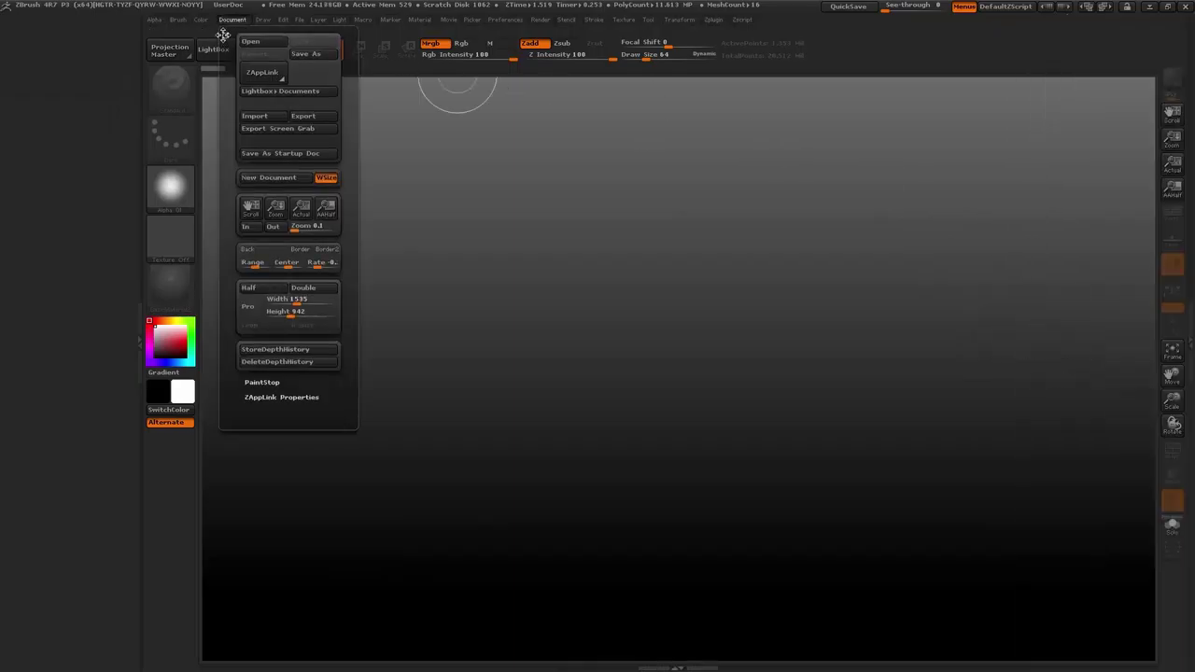
left_click_drag(222, 35, 70, 33)
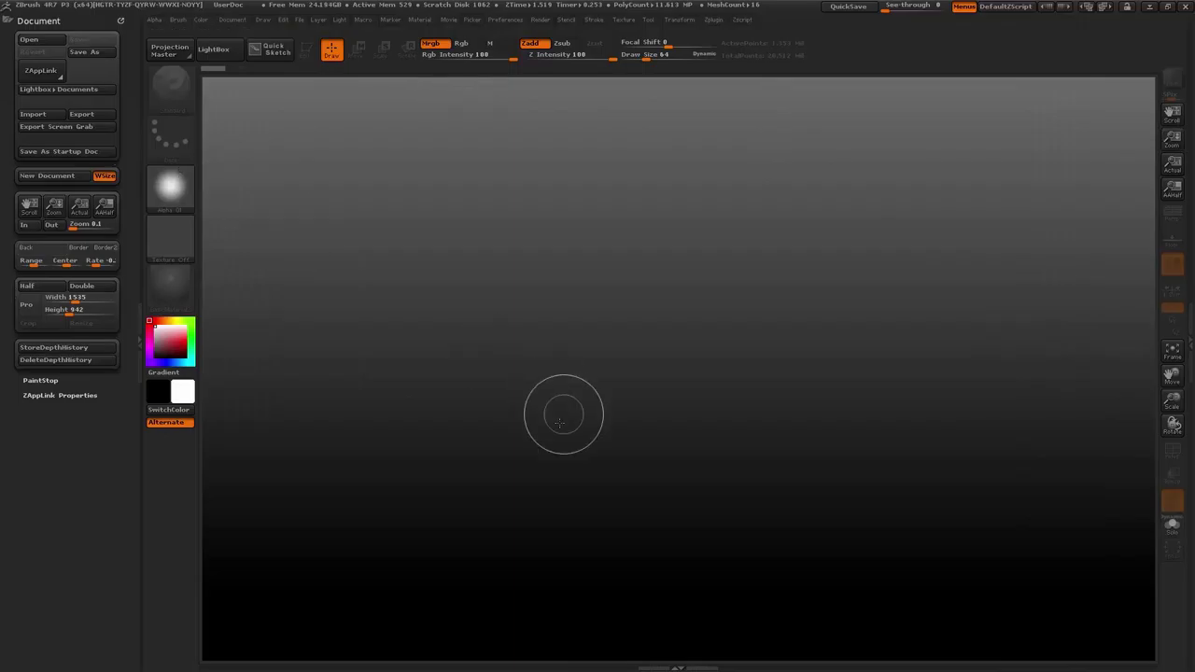
left_click(39, 395)
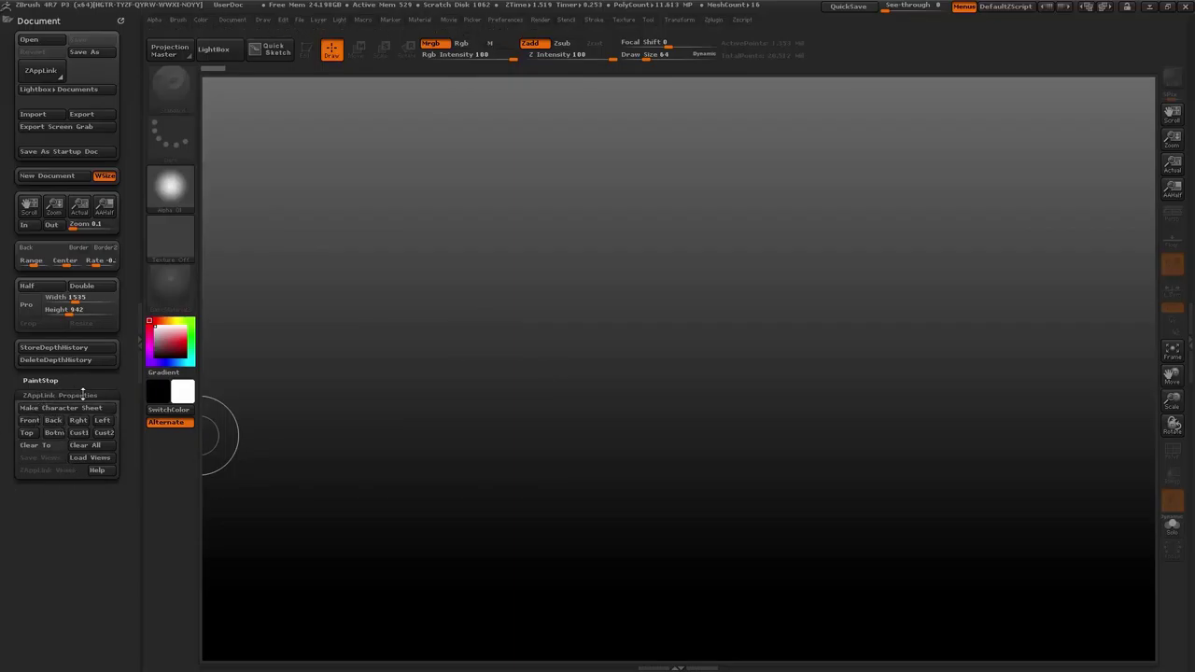
left_click(1189, 365)
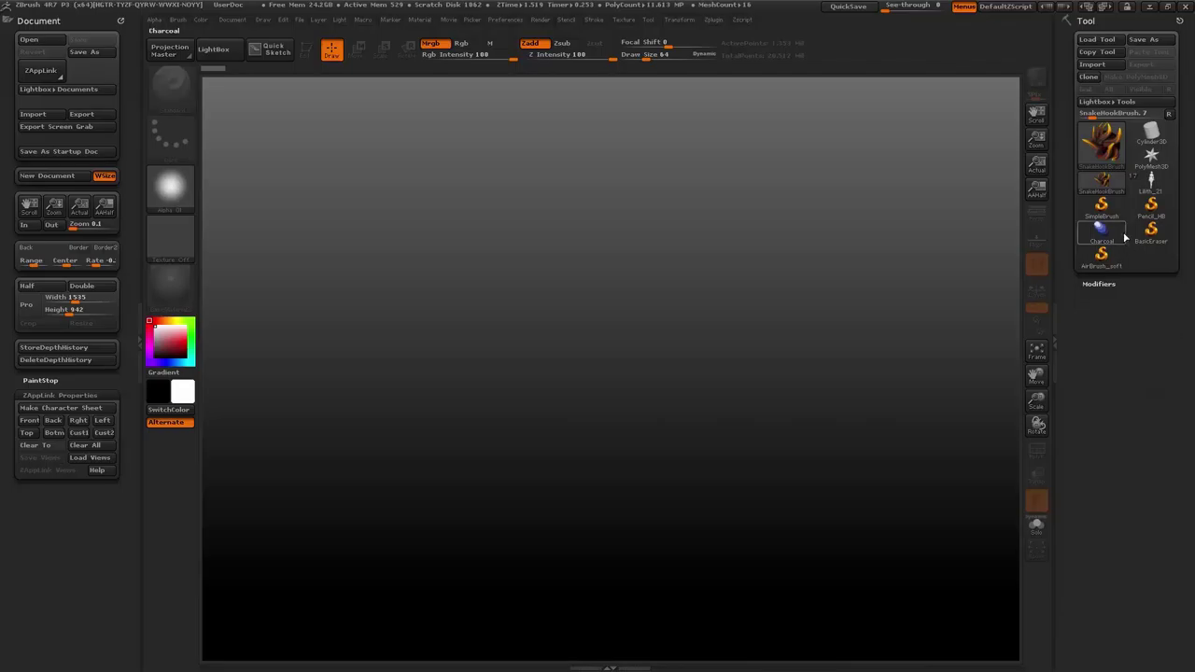
- Draw Lilith_21 in Edit mode, frame and orbit it, then try Make Character Sheet
left_click(1149, 187)
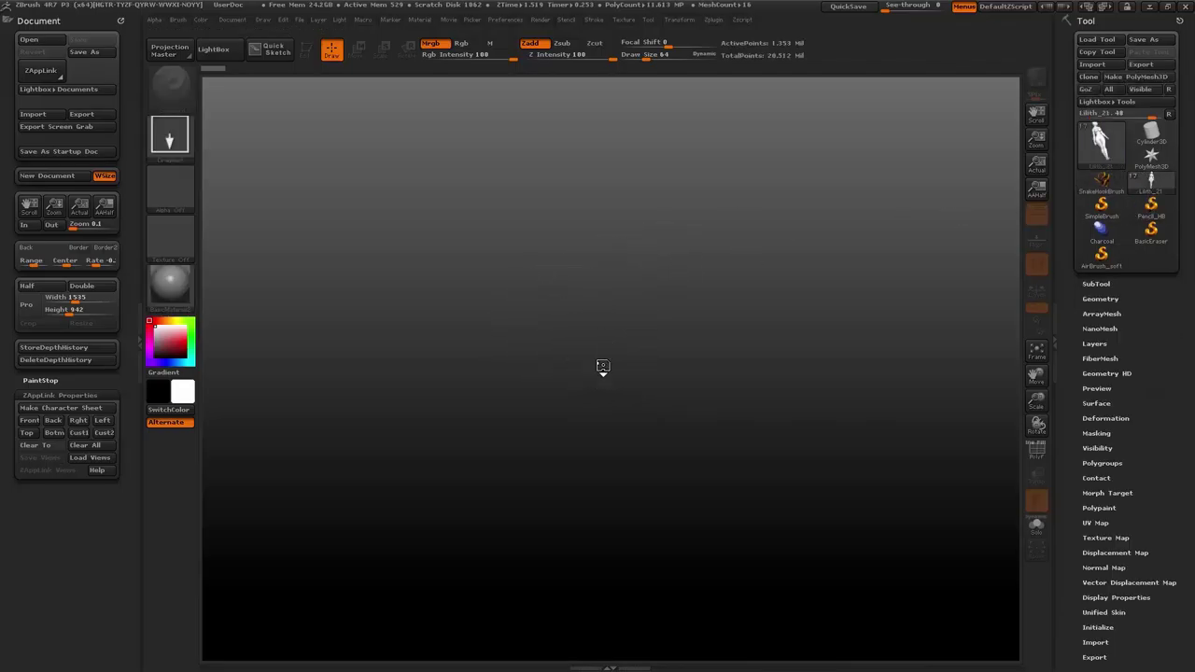
mouse_move(584, 498)
left_mouse_down()
mouse_move(608, 581)
mouse_move(608, 647)
left_mouse_up()
key("t")
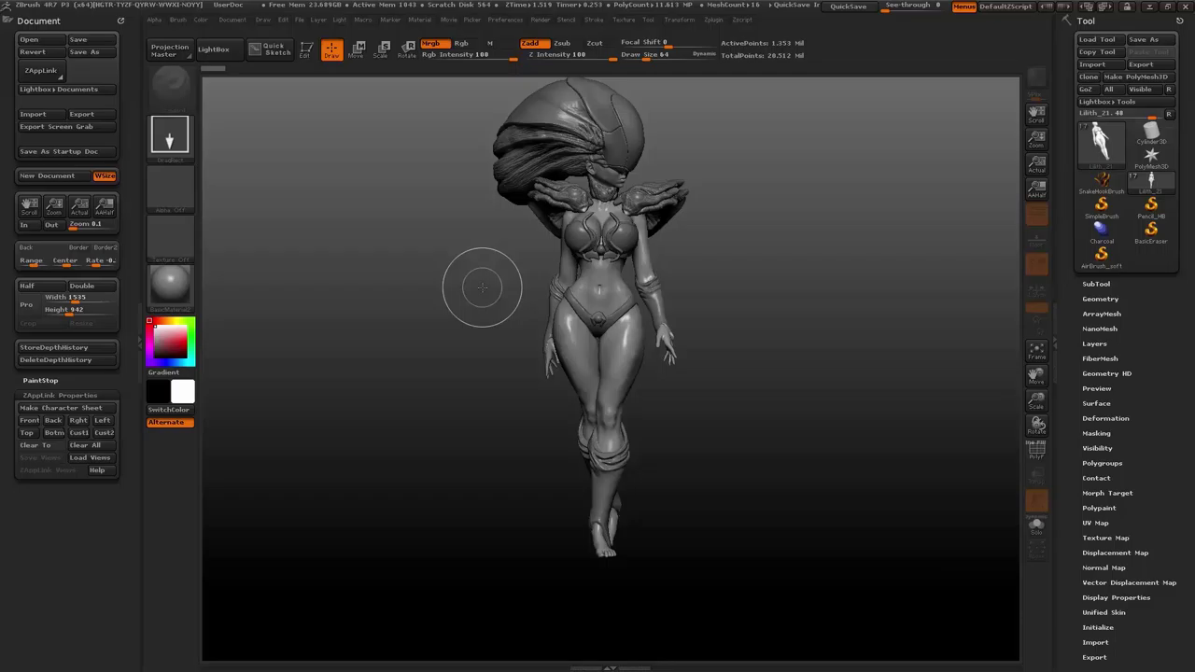
left_click(306, 48)
left_click(1035, 352)
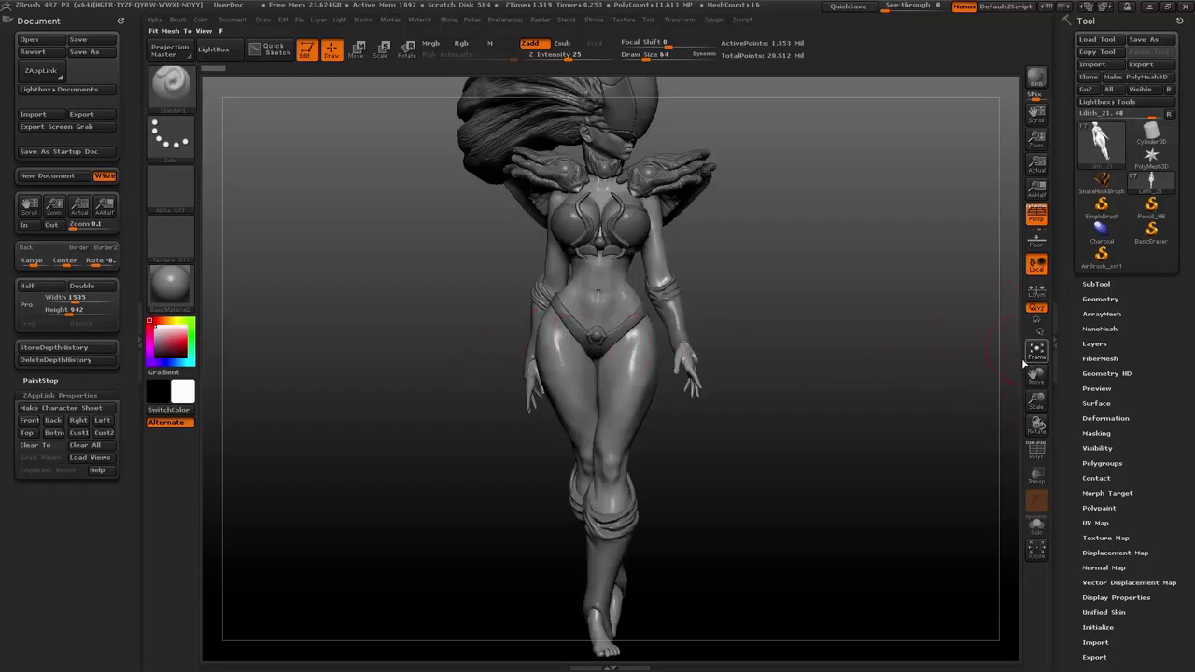
left_click_drag(1024, 362, 697, 311)
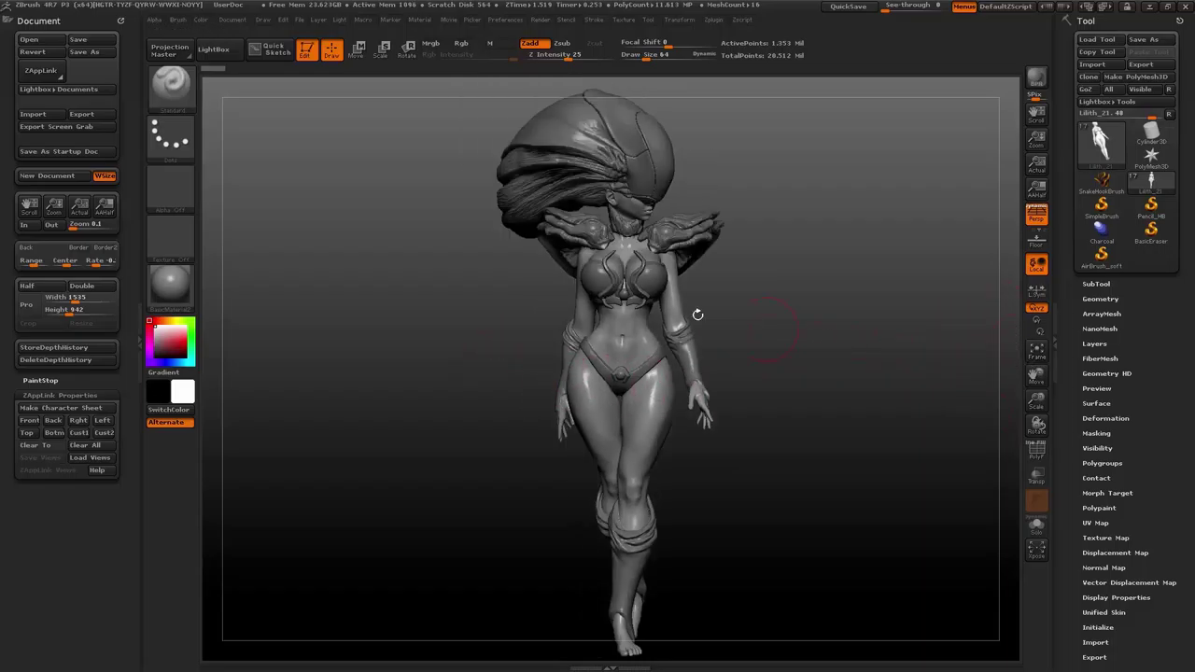
left_click(83, 407)
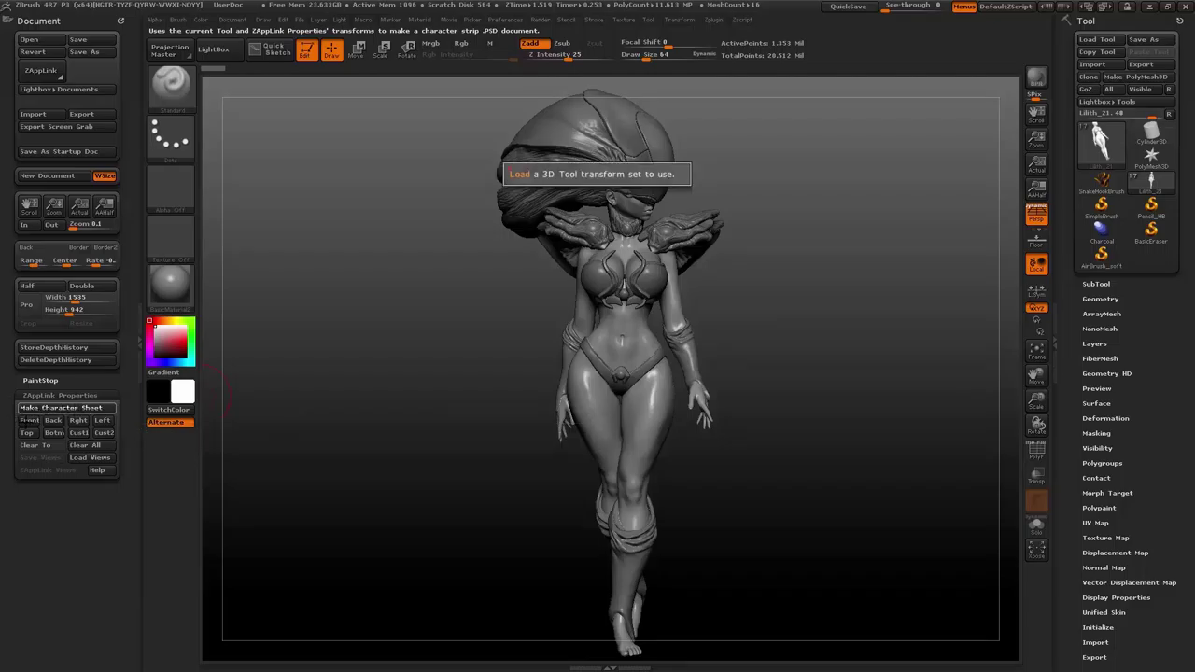
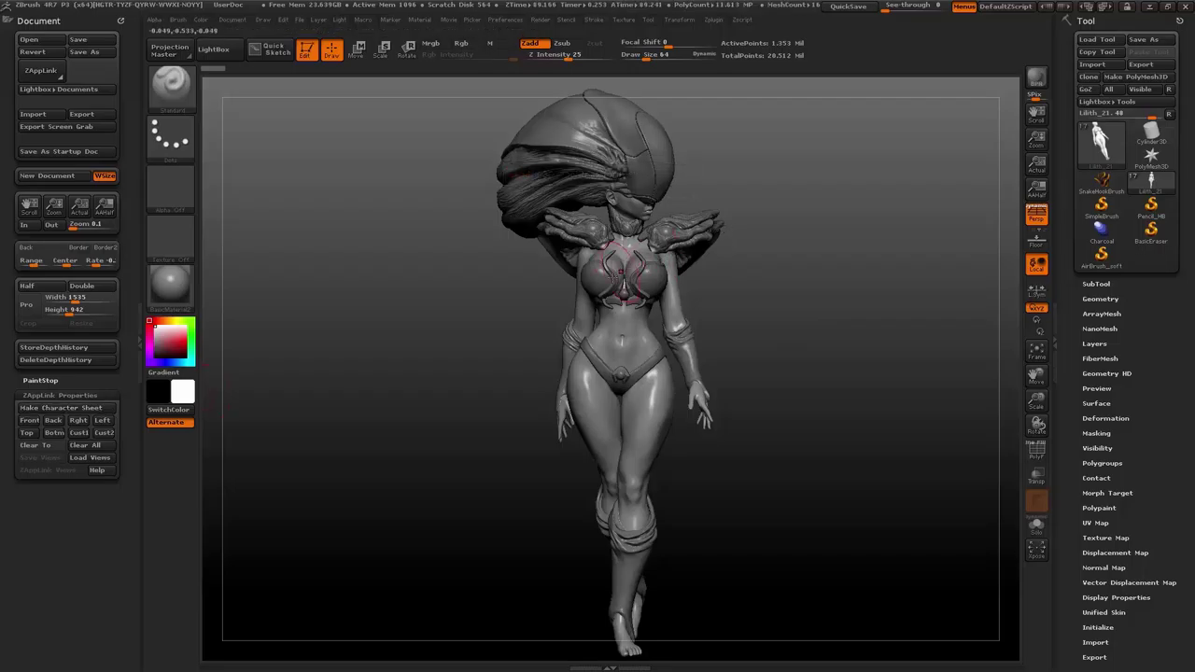
- Preview the figure in the stored Front, Back and Left ZAppLink views
left_click(30, 422)
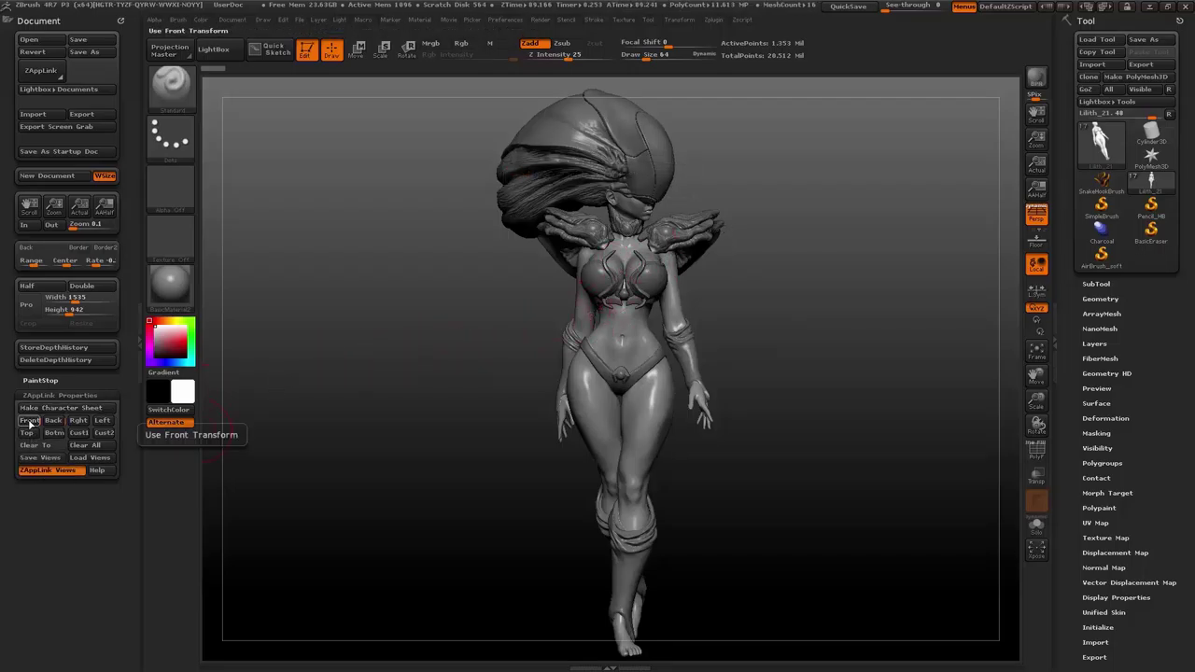
left_click(56, 424)
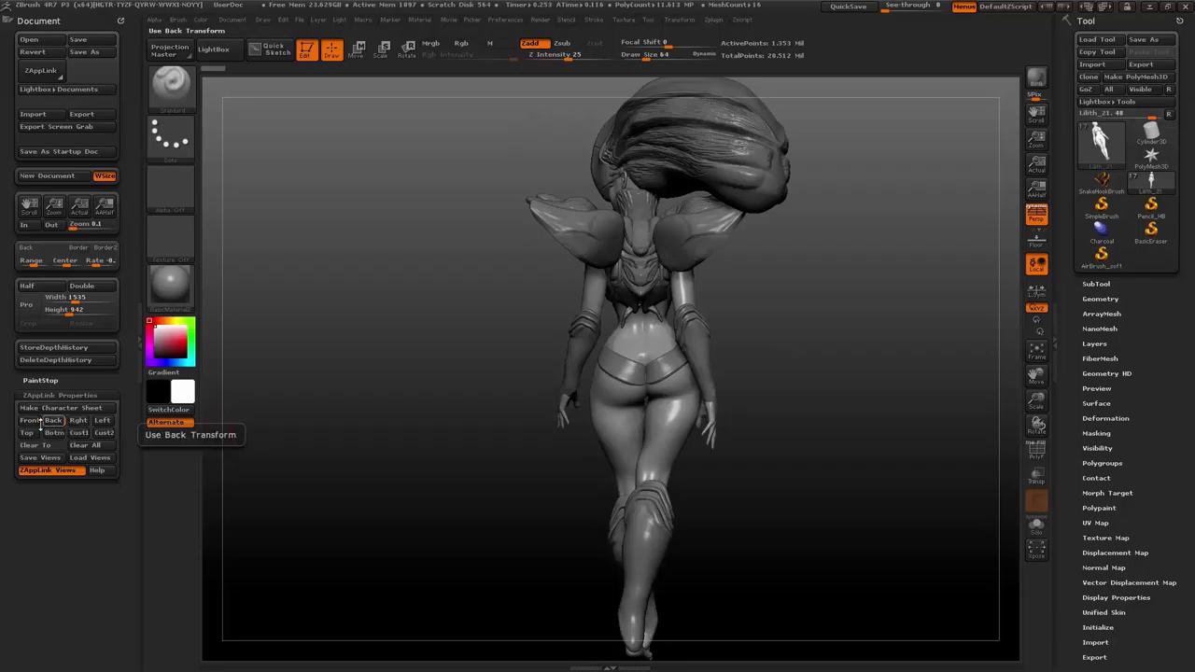
left_click(29, 421)
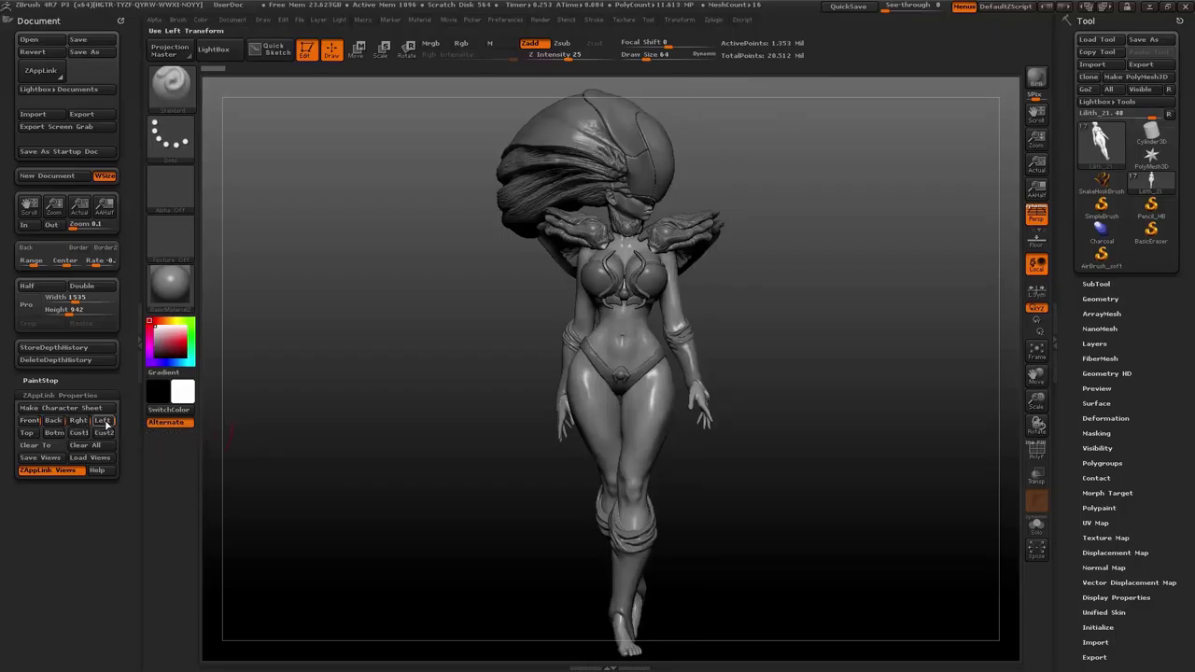
left_click(105, 421)
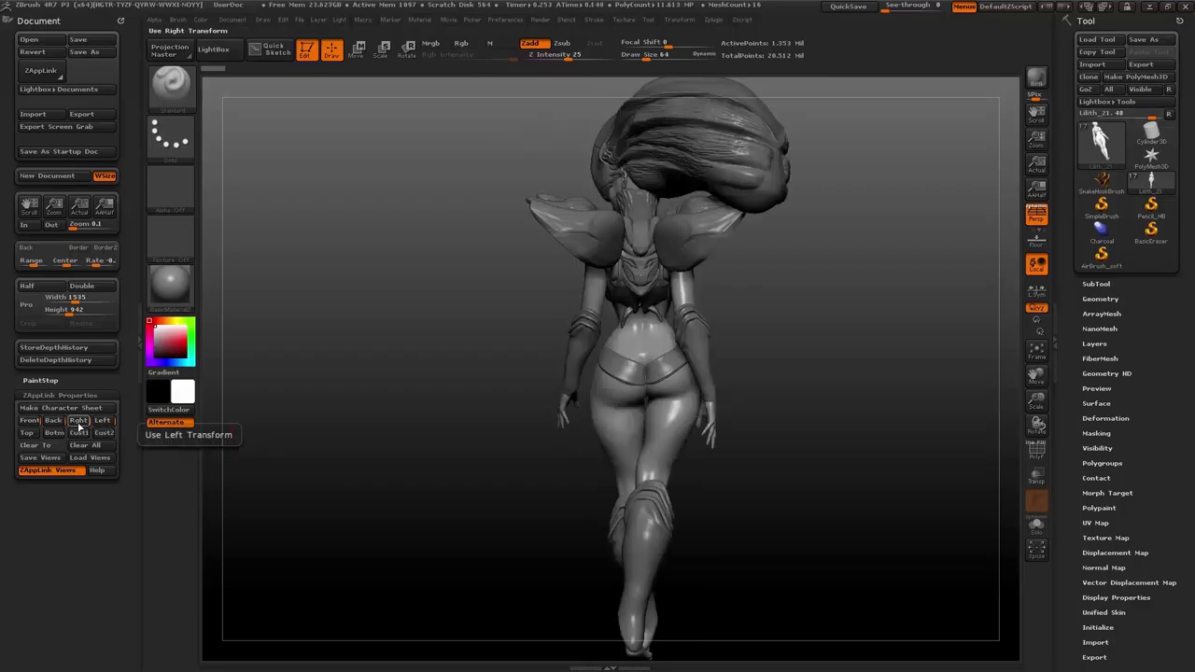
left_click(31, 421)
left_click(52, 421)
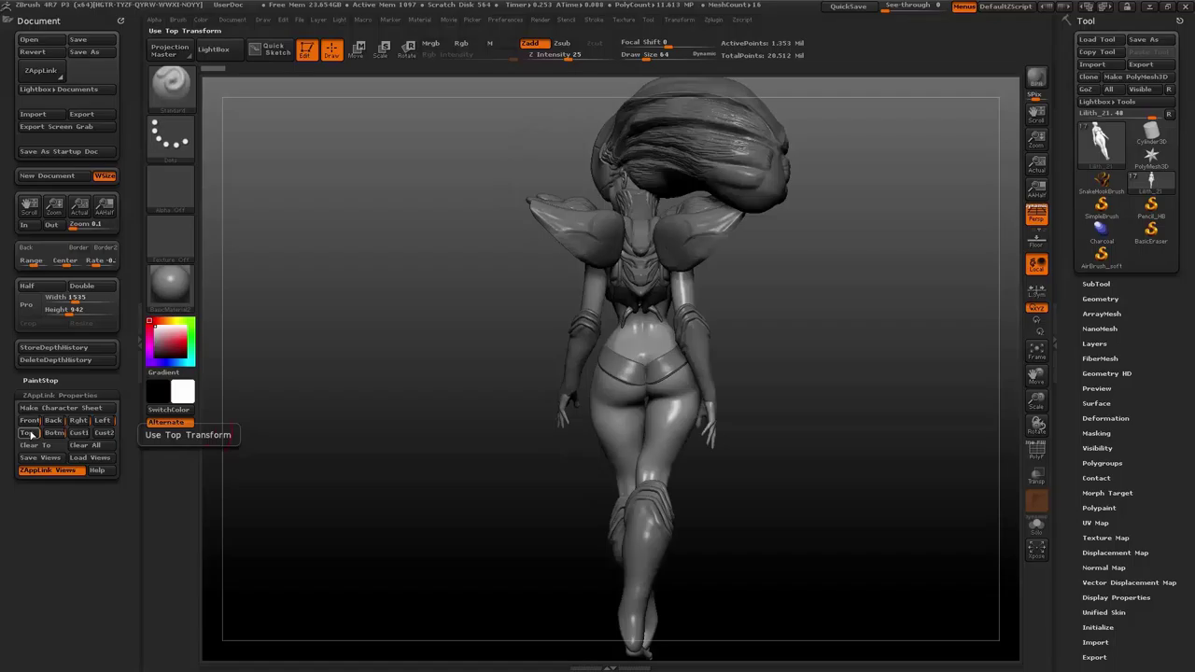
- Apply the stored Top view, then zoom in on the hips and rotate the figure
left_click(54, 433)
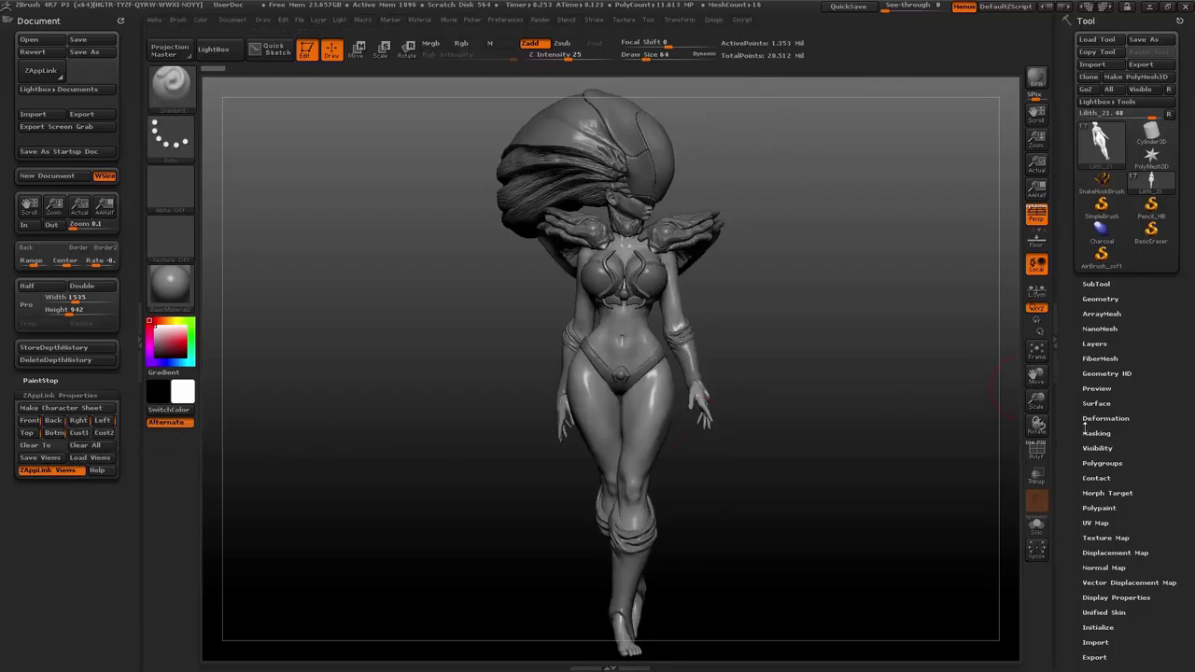
mouse_move(1036, 400)
left_mouse_down()
mouse_move(1027, 376)
mouse_move(1013, 582)
mouse_move(889, 512)
mouse_move(881, 478)
left_mouse_up()
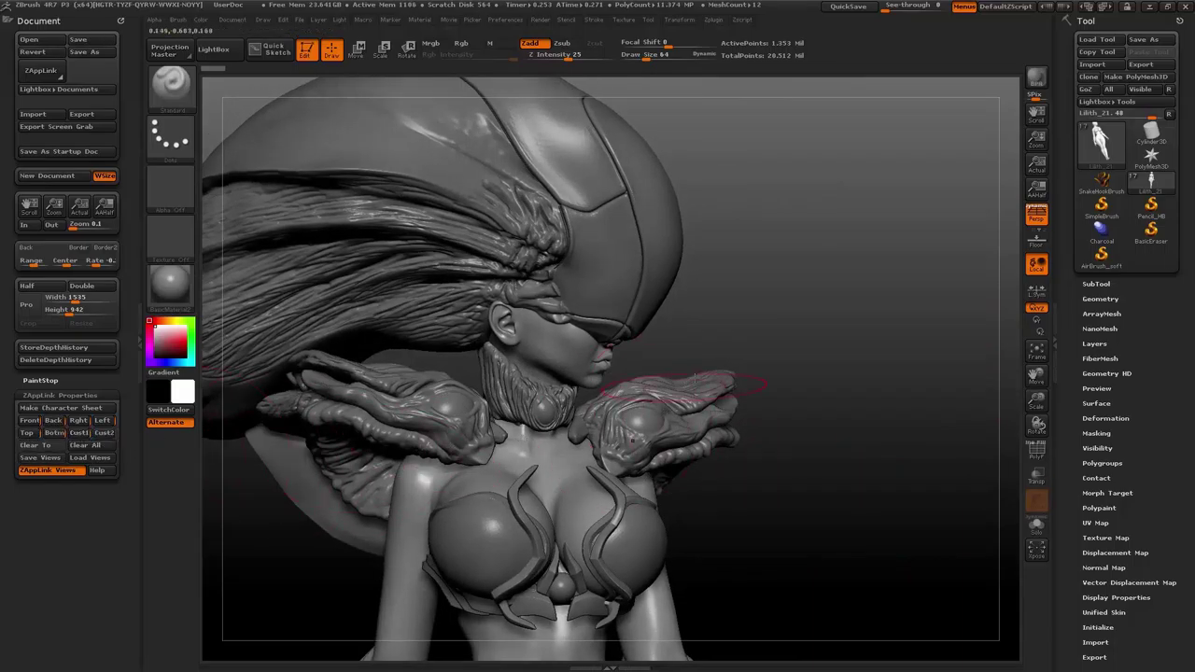
mouse_move(720, 357)
left_mouse_down()
mouse_move(690, 355)
mouse_move(746, 358)
mouse_move(695, 366)
left_mouse_up()
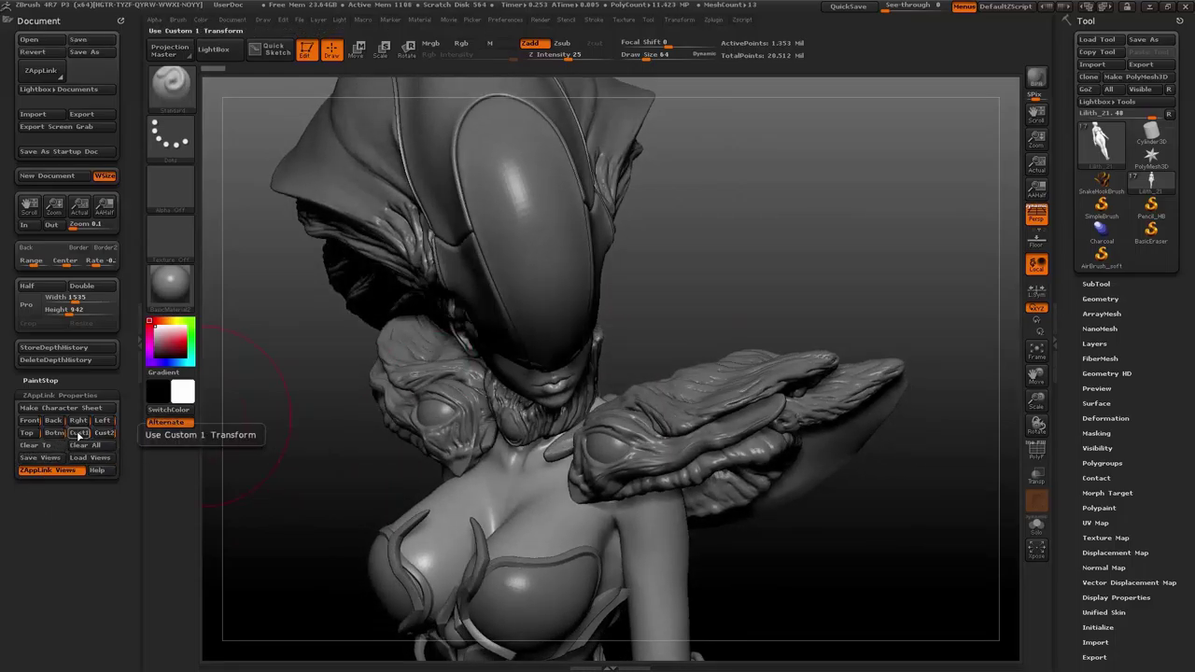
- Cycle the Custom 1, Custom 2, Front and Back views, then Clear To the Custom 1 view
left_click(78, 433)
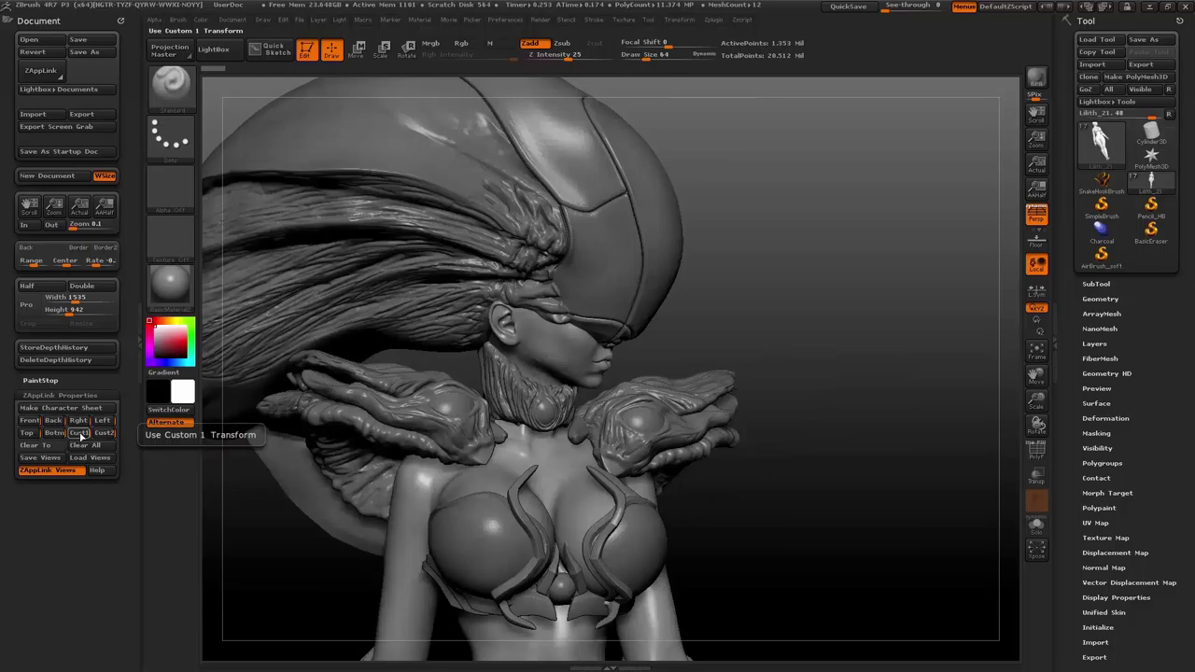
left_click(103, 433)
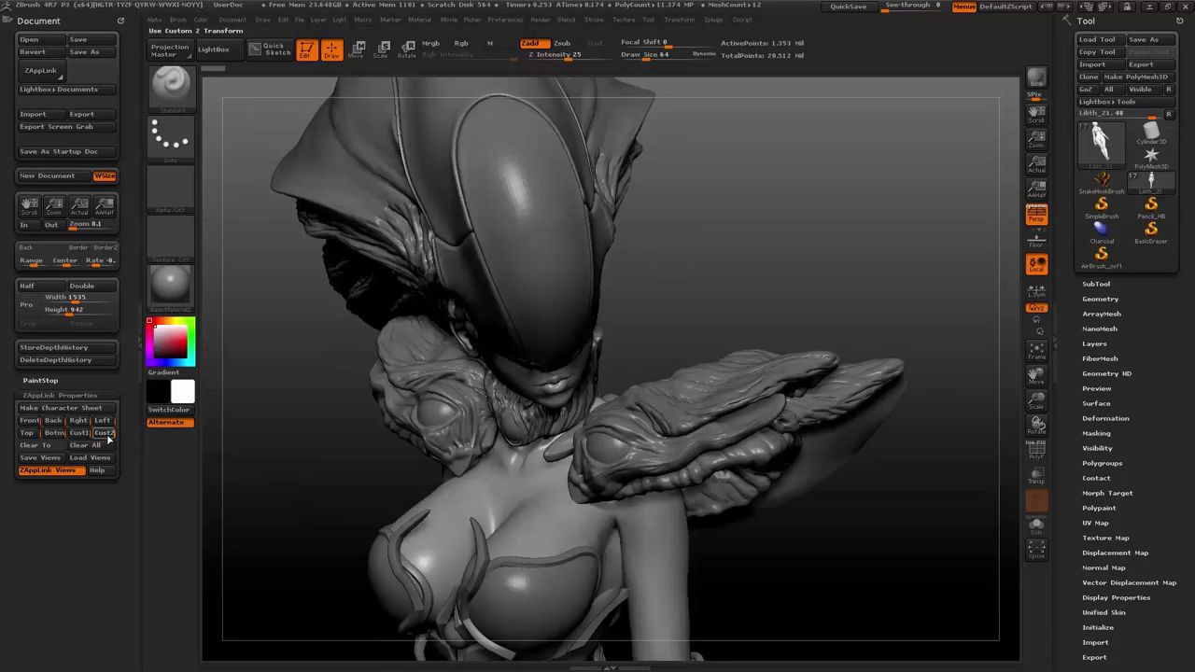
left_click(28, 420)
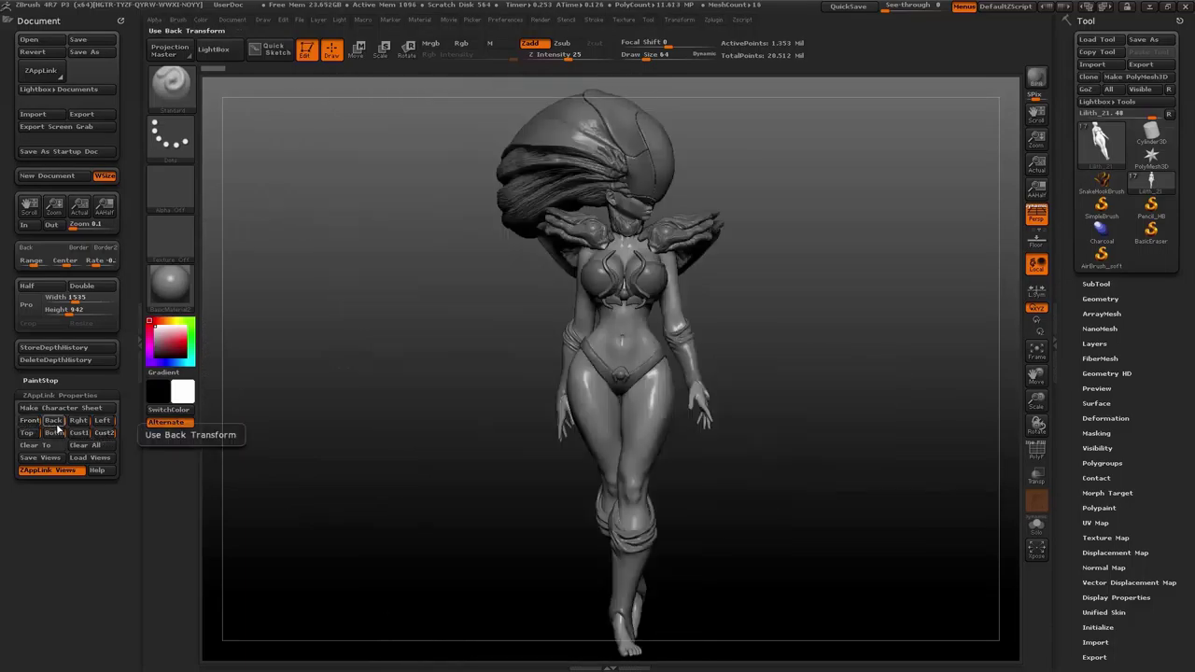
left_click(56, 424)
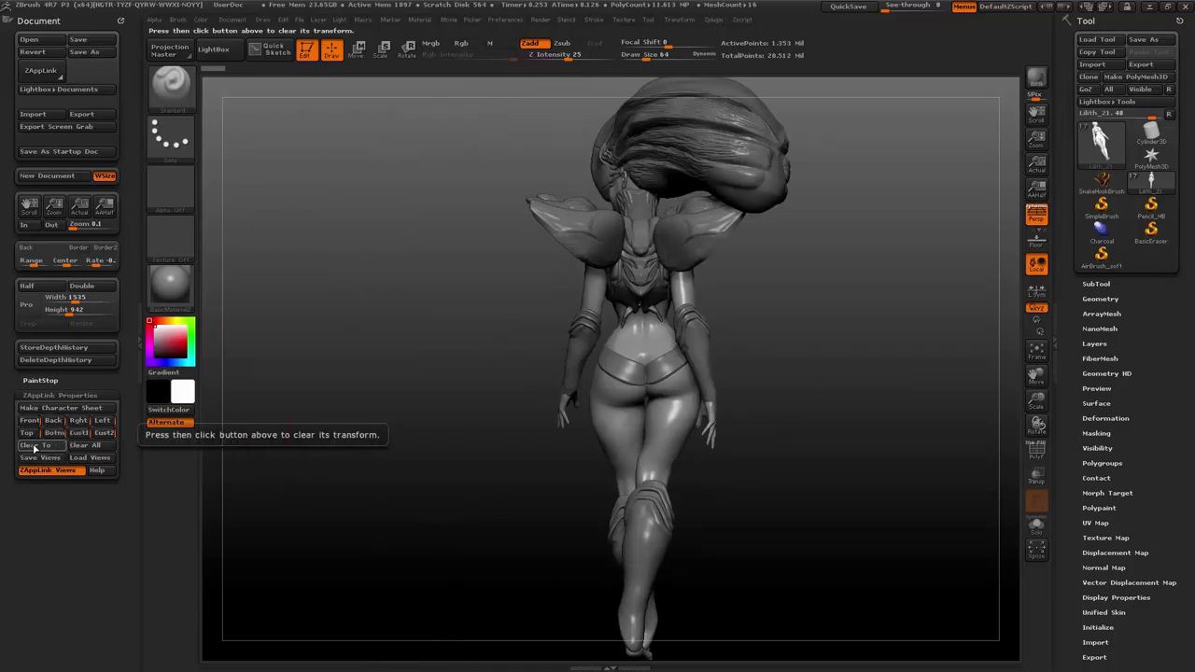
left_click(38, 446)
left_click(79, 432)
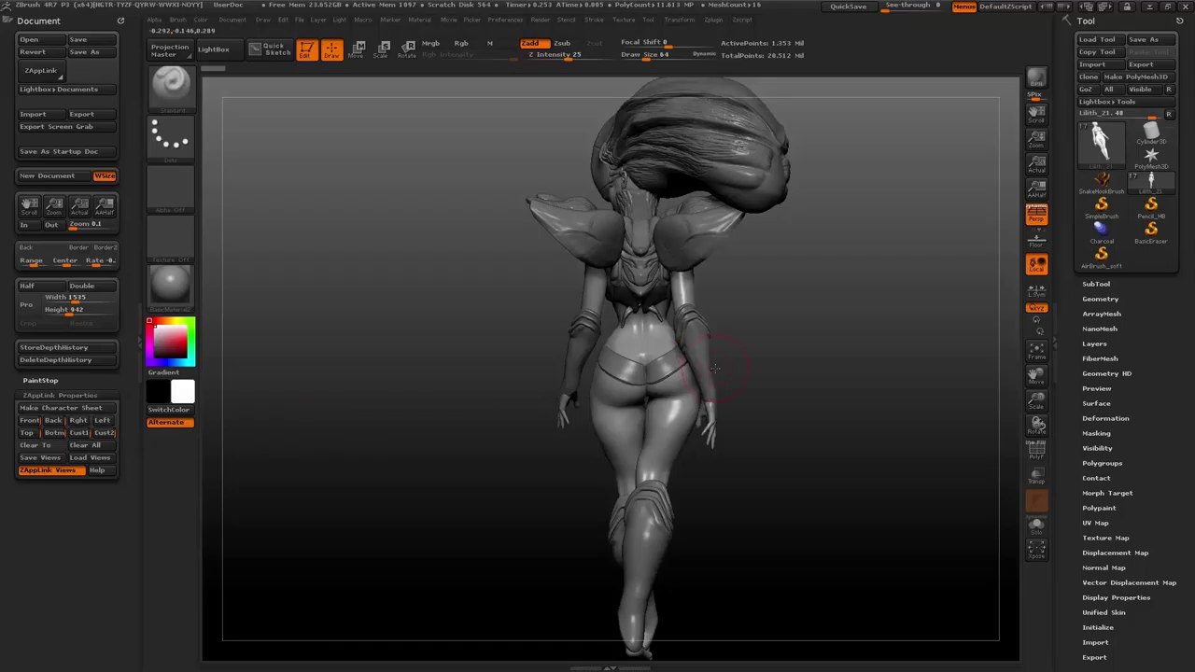
left_click_drag(788, 362, 840, 361)
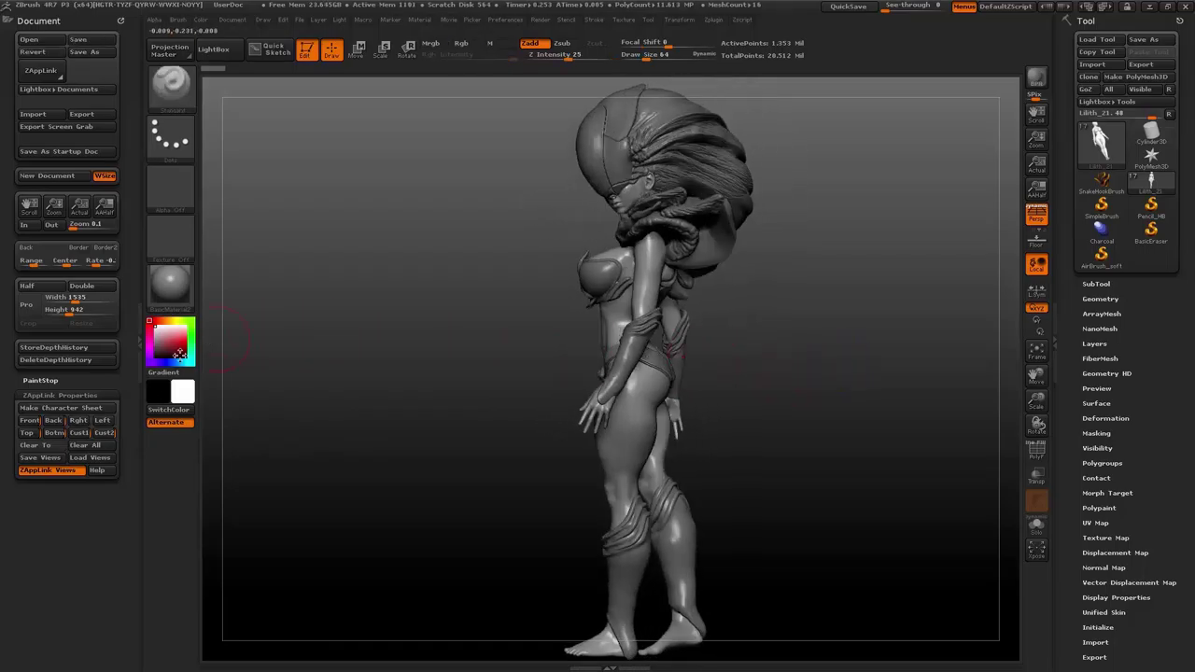
- Step through the Right, Left, Bottom, Custom 1 and Custom 2 stored views
left_click(79, 420)
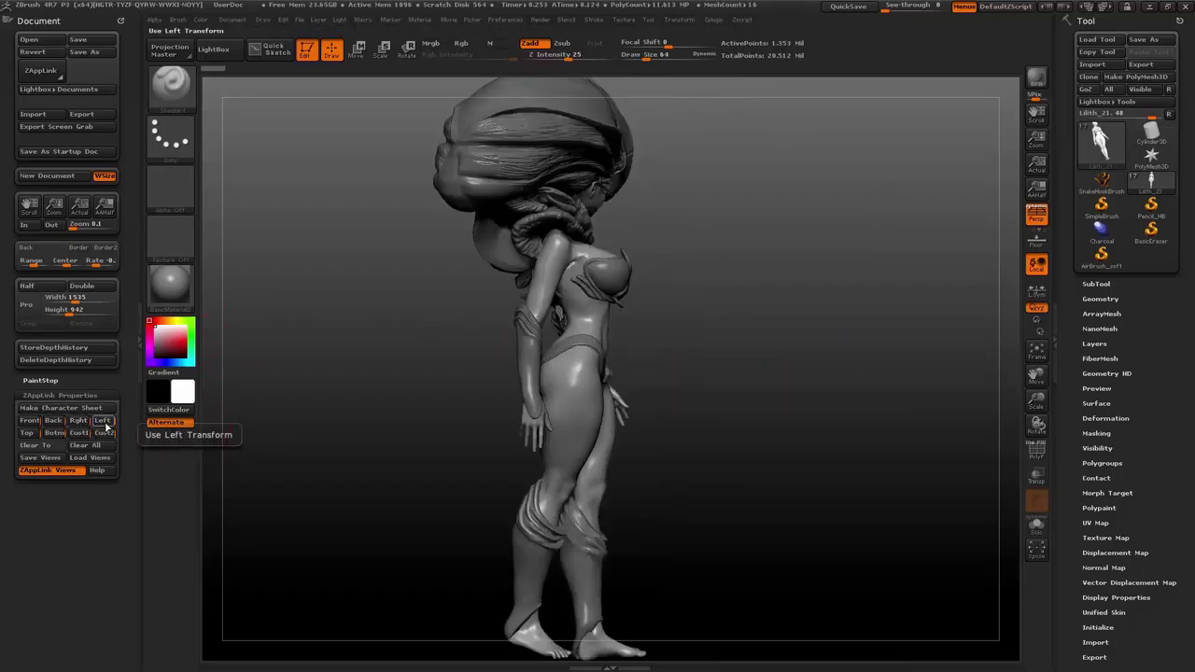
left_click(103, 421)
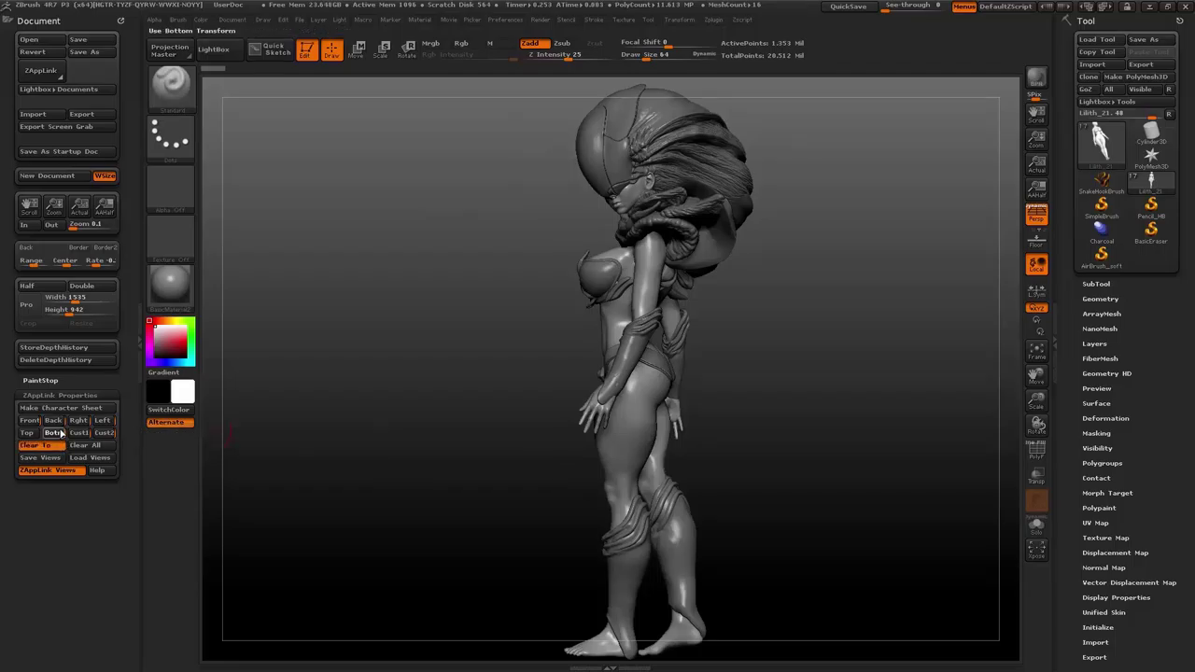
left_click_drag(754, 351, 601, 312)
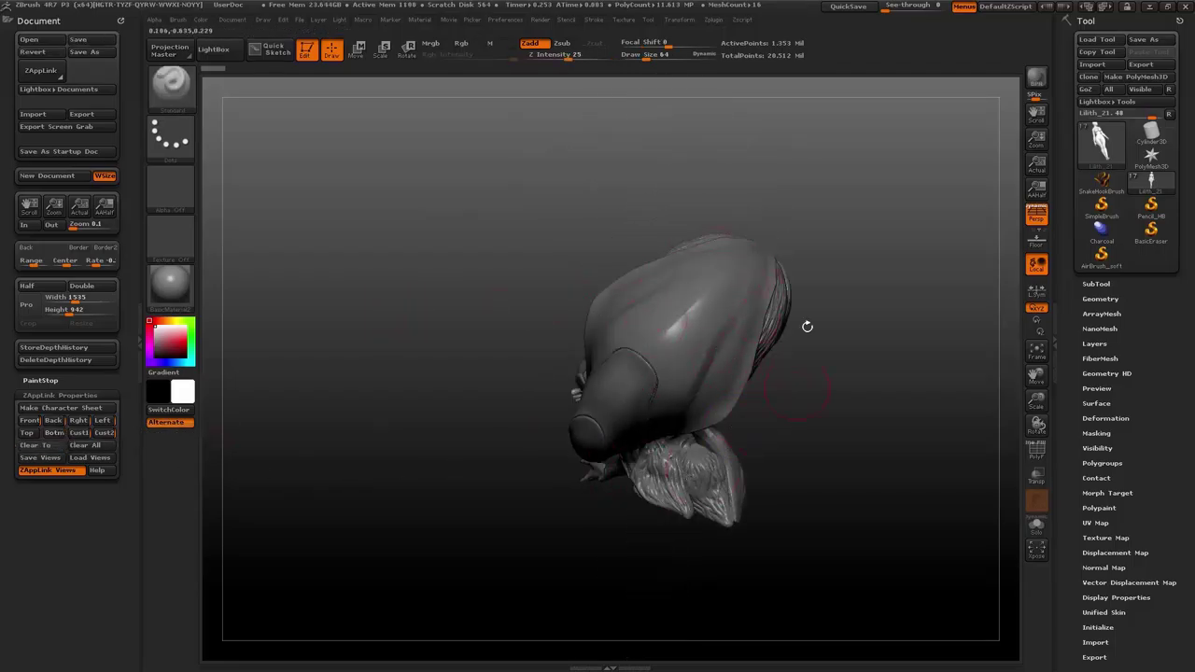
left_click(55, 433)
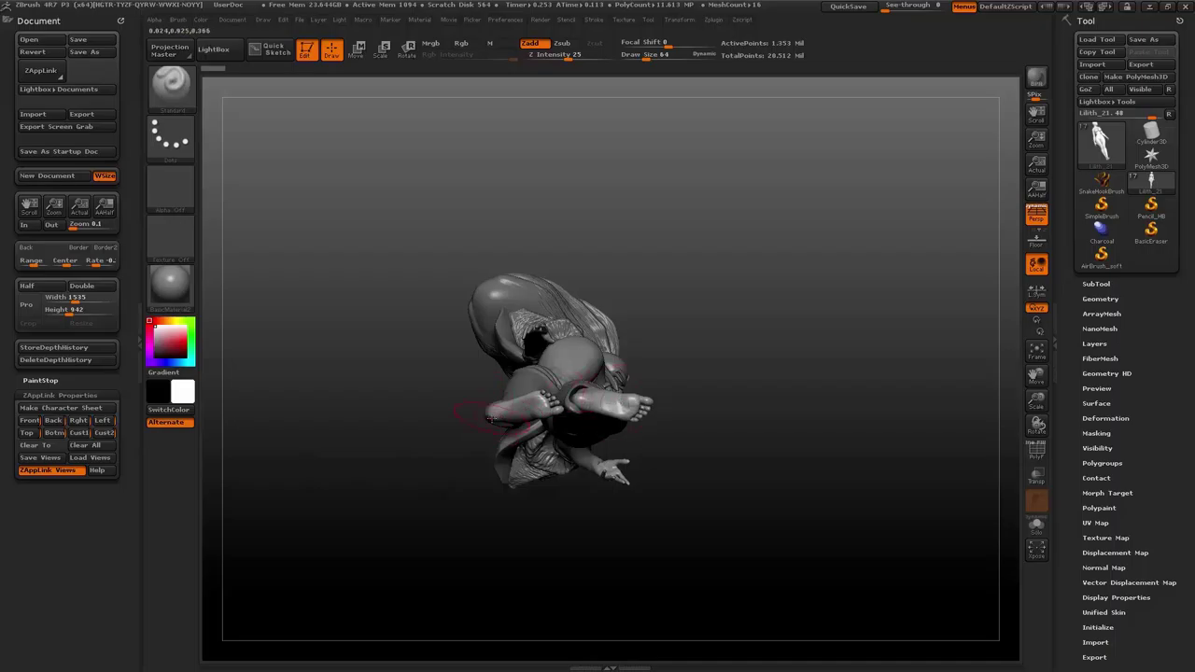
left_click(80, 434)
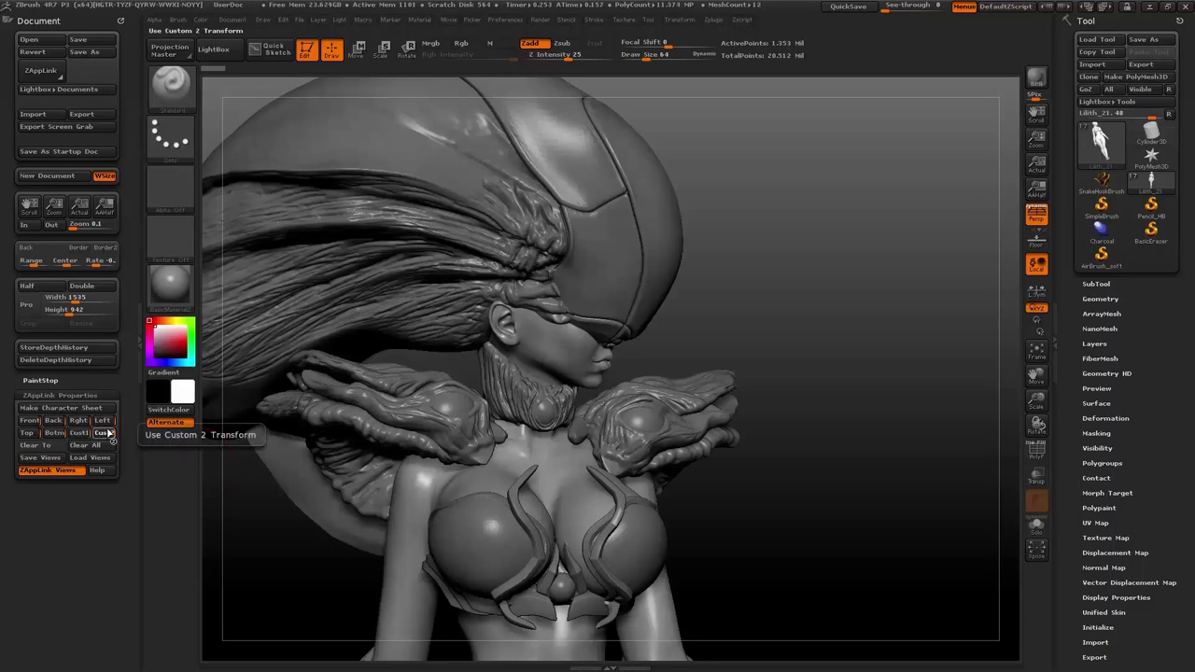
left_click(103, 433)
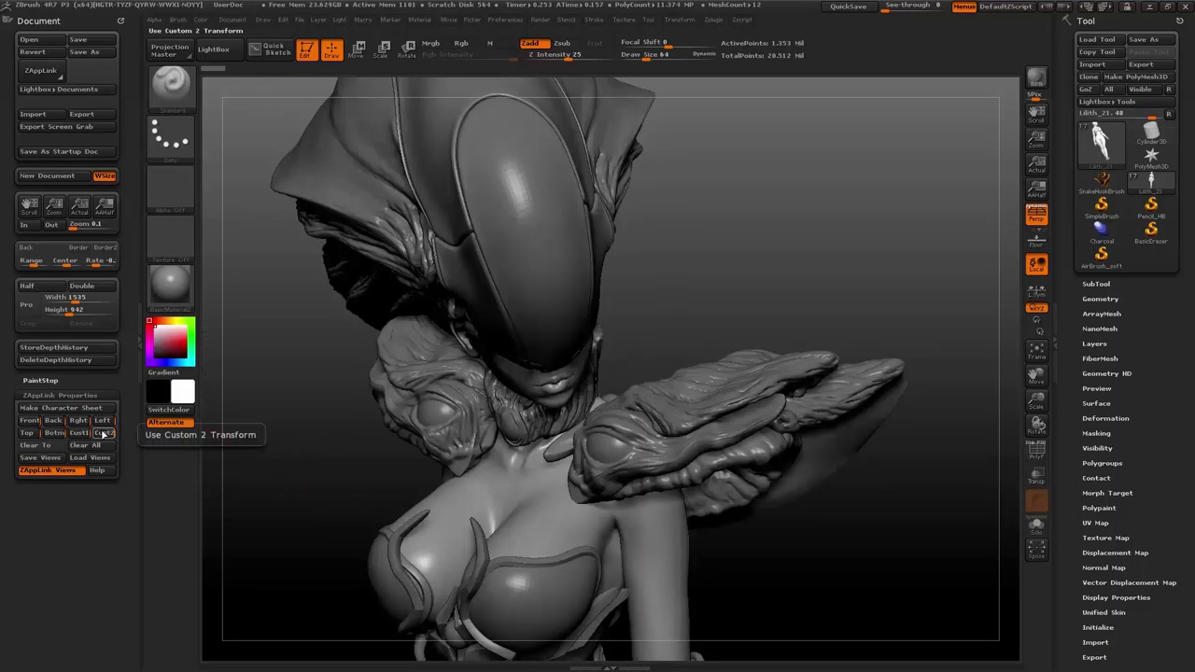
- Save the stored ZAppLink views to the Desktop as Lilith_21.vws
left_click(41, 458)
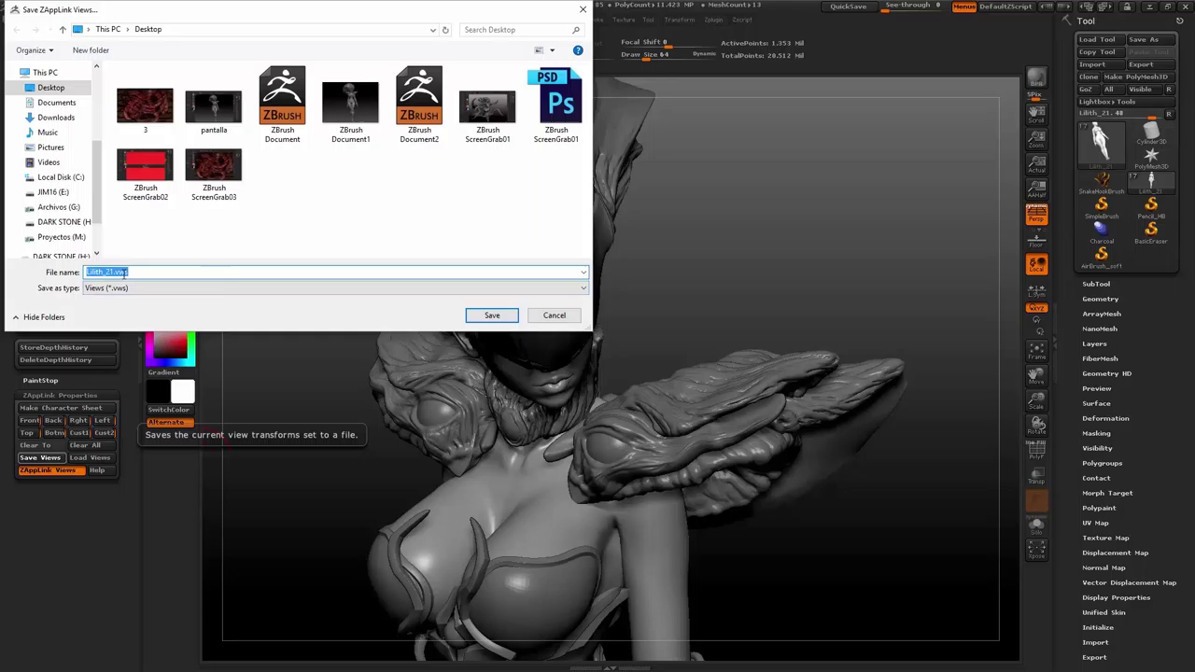
left_click(491, 315)
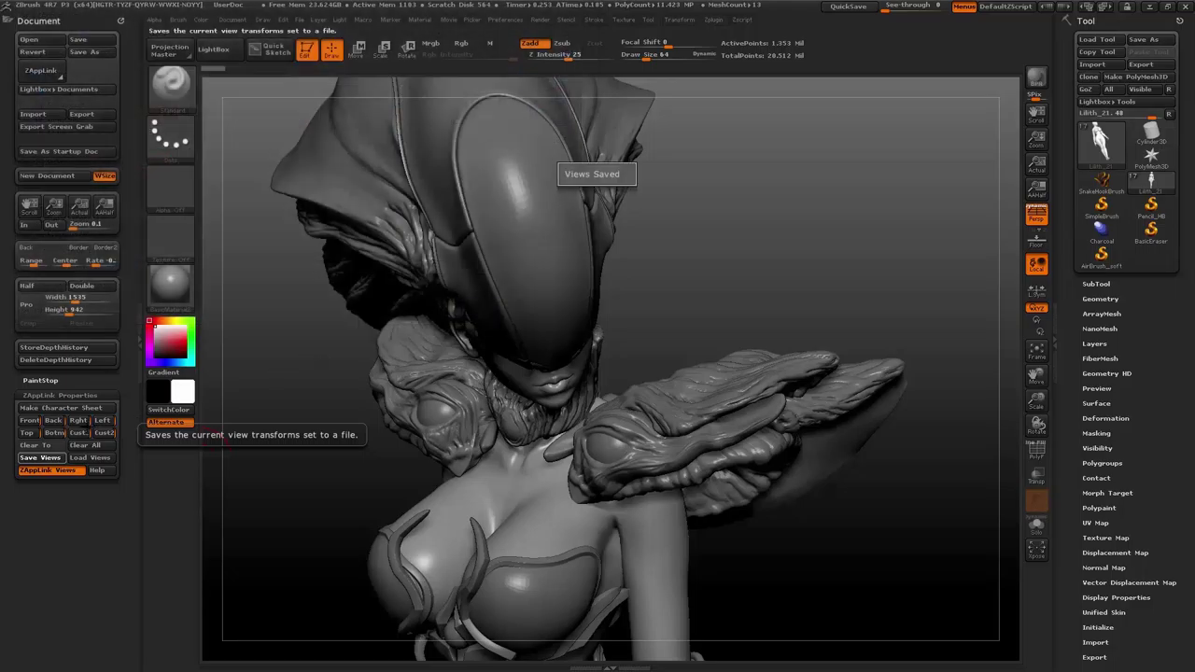
left_click(96, 446)
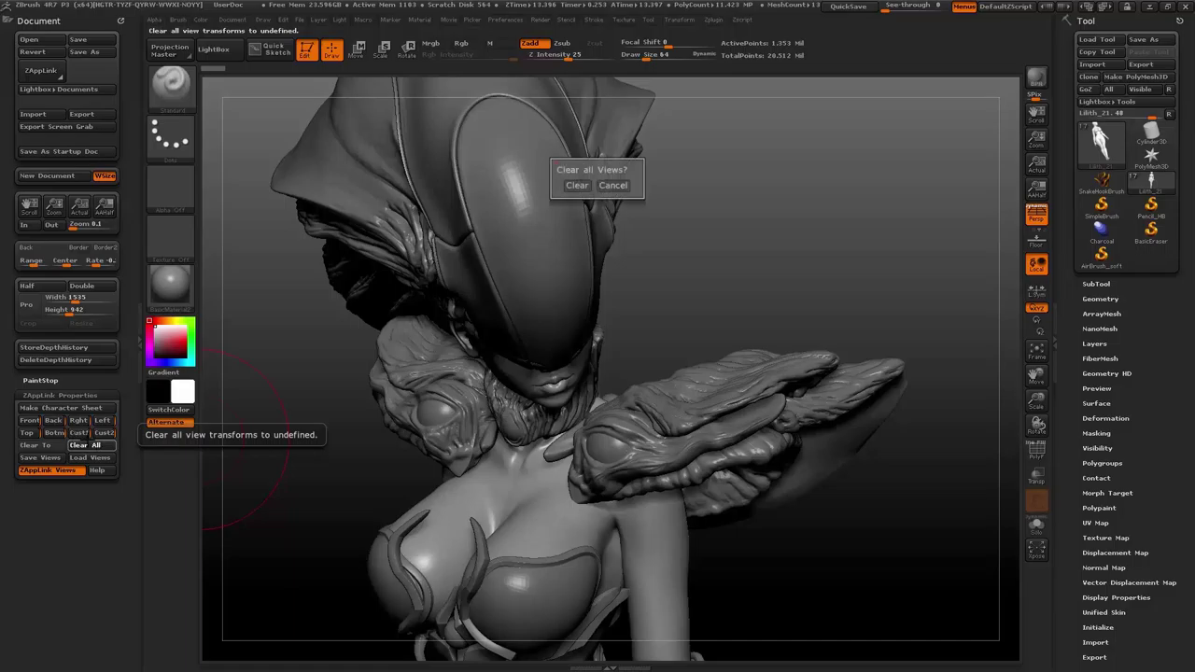
left_click(575, 184)
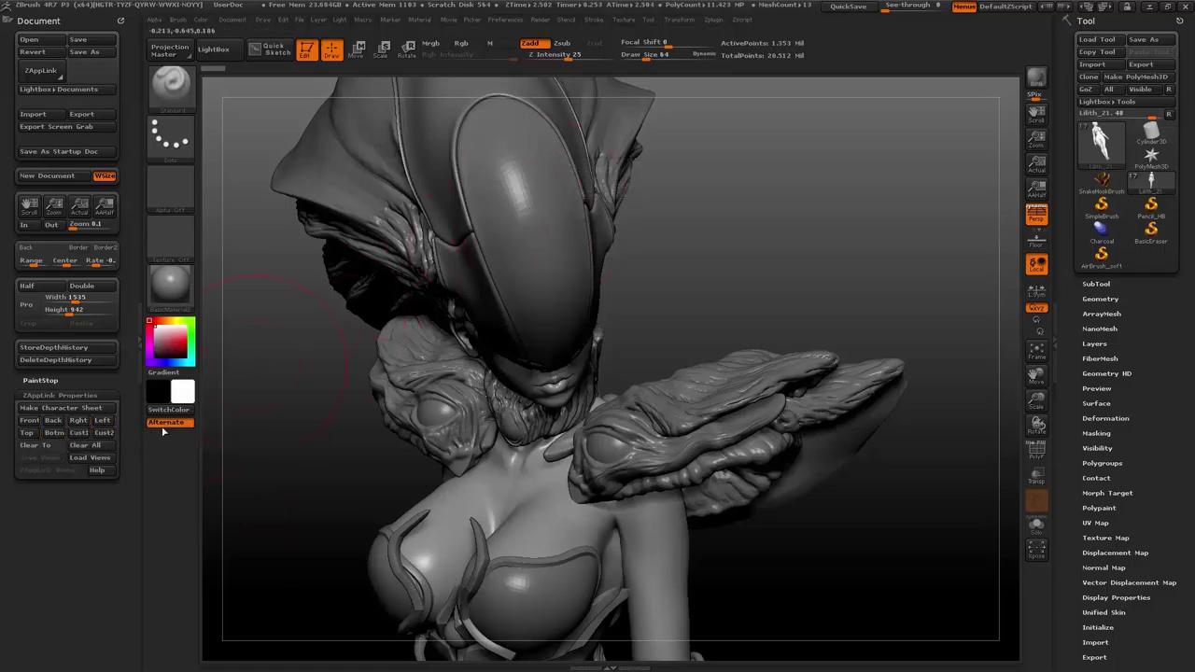
left_click(88, 436)
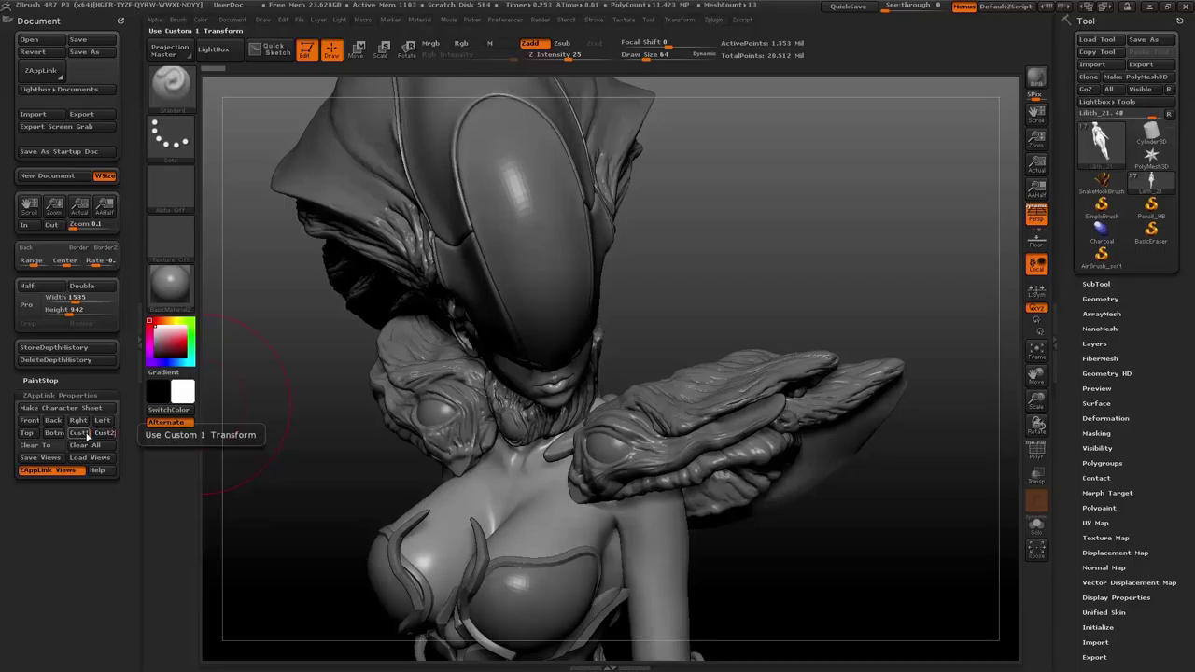
left_click(86, 446)
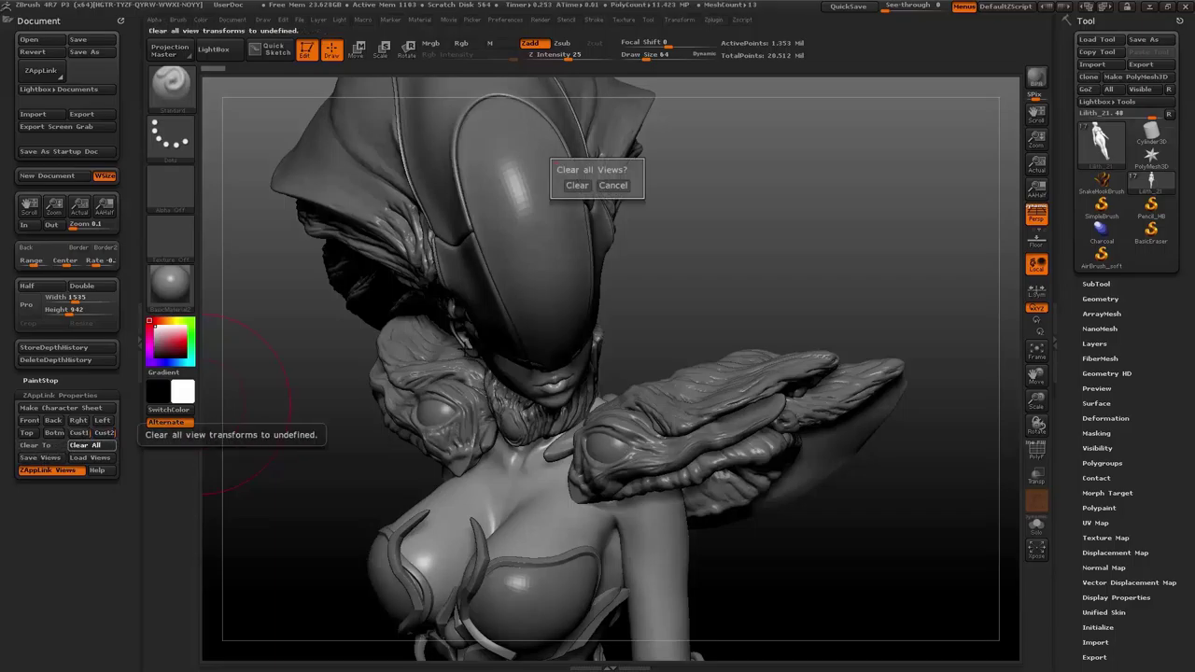
left_click(577, 185)
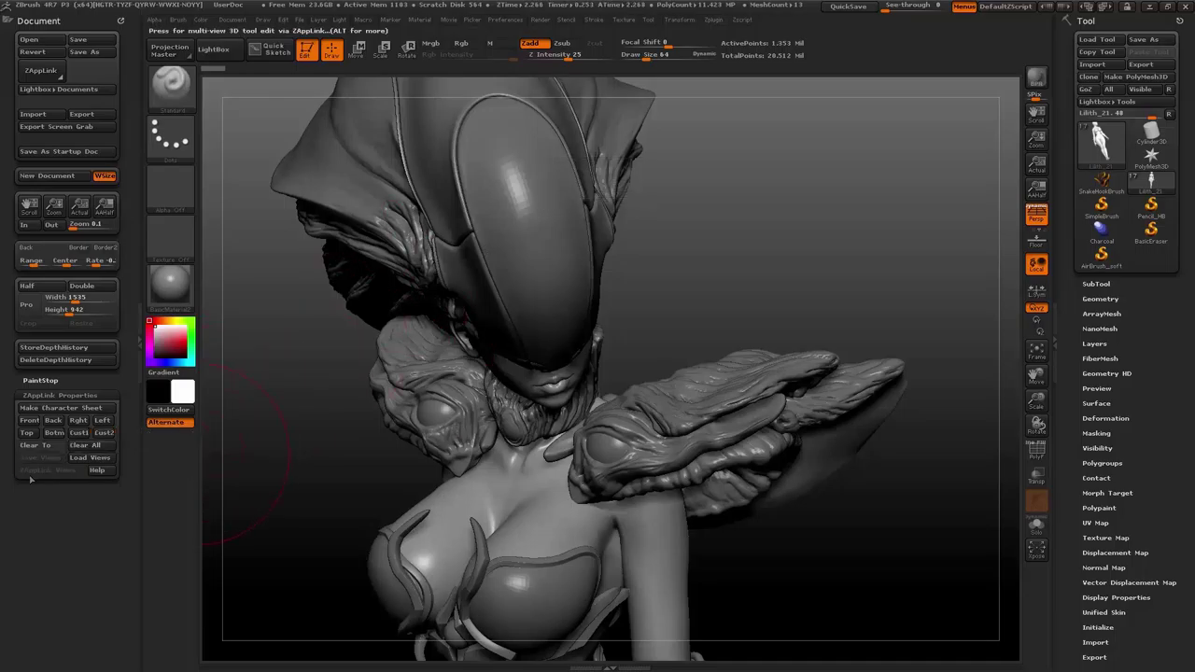
left_click(93, 458)
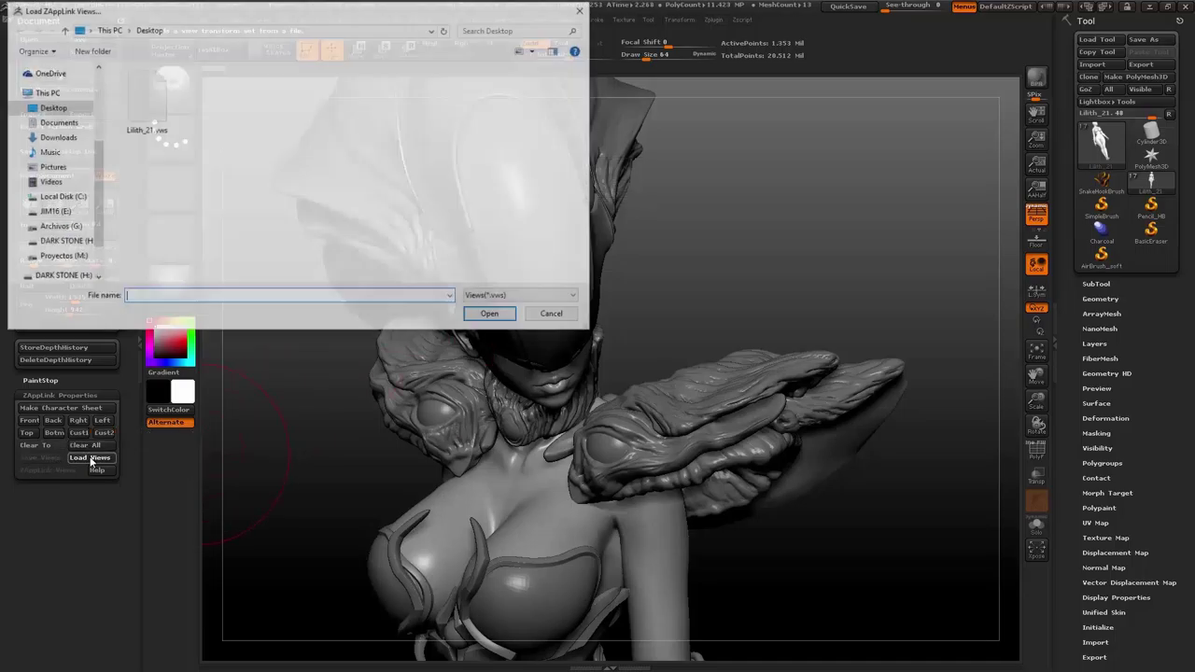
left_click(492, 315)
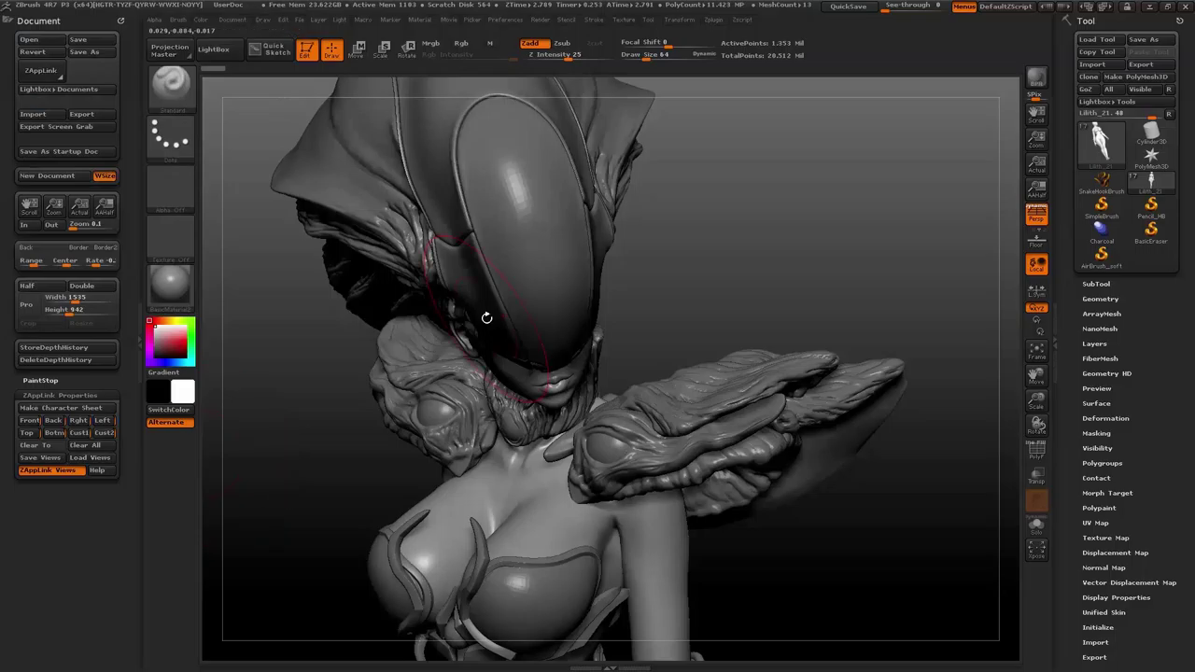
left_click(101, 433)
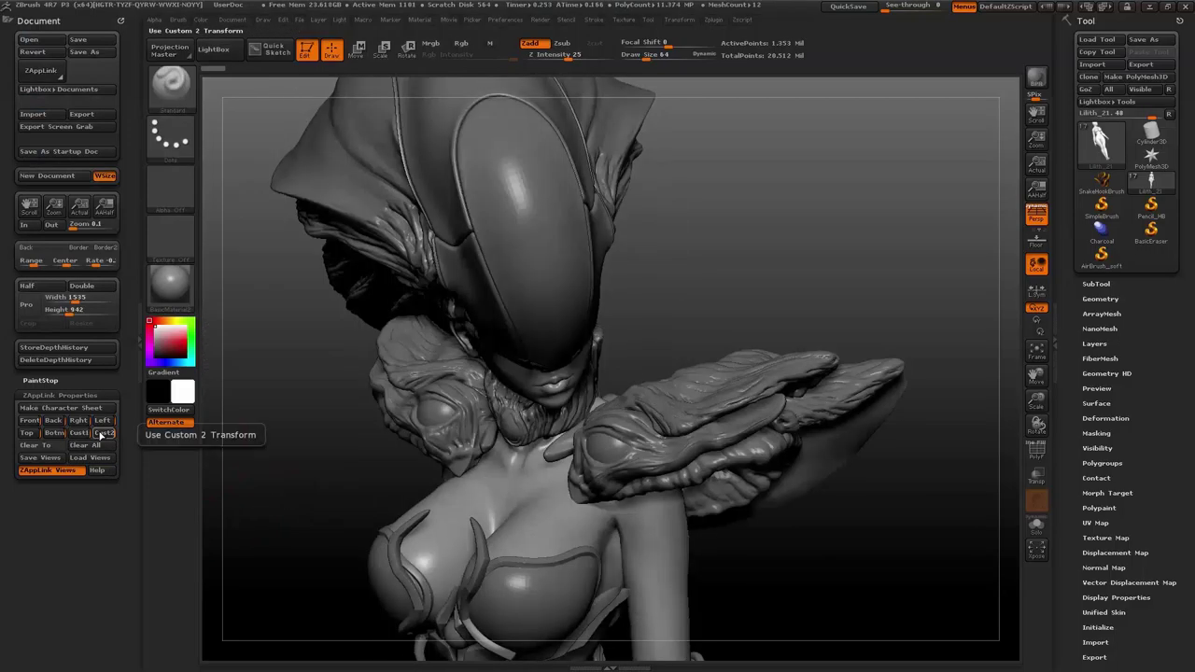
left_click(79, 433)
left_click(103, 433)
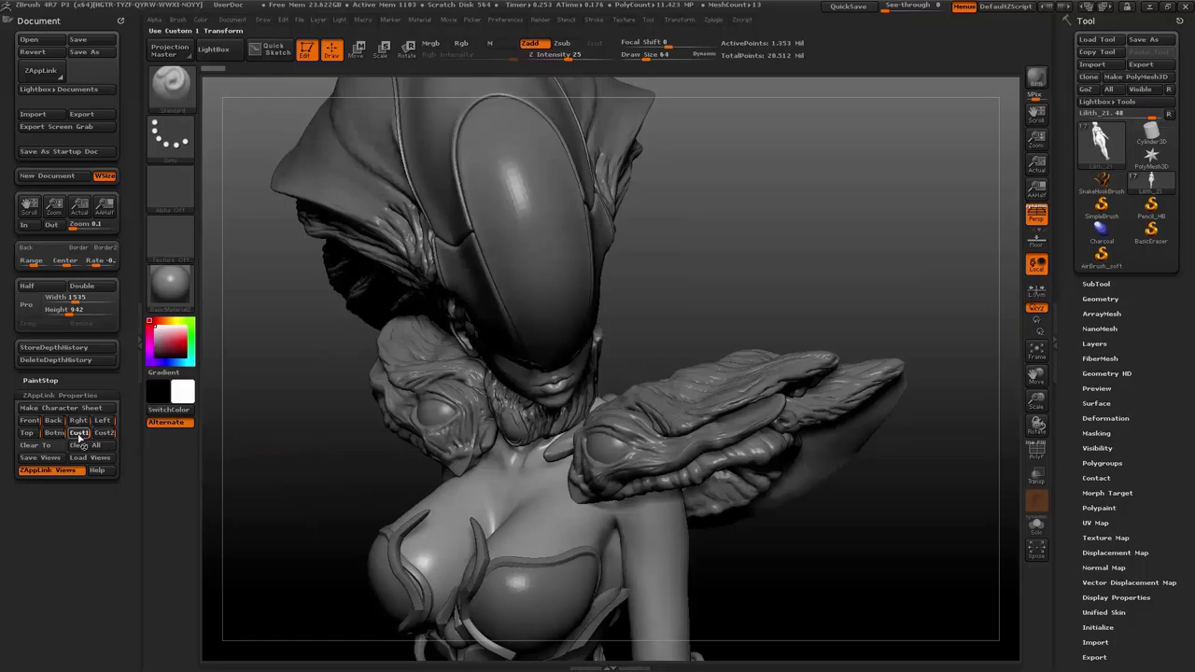
left_click(103, 433)
left_click(79, 433)
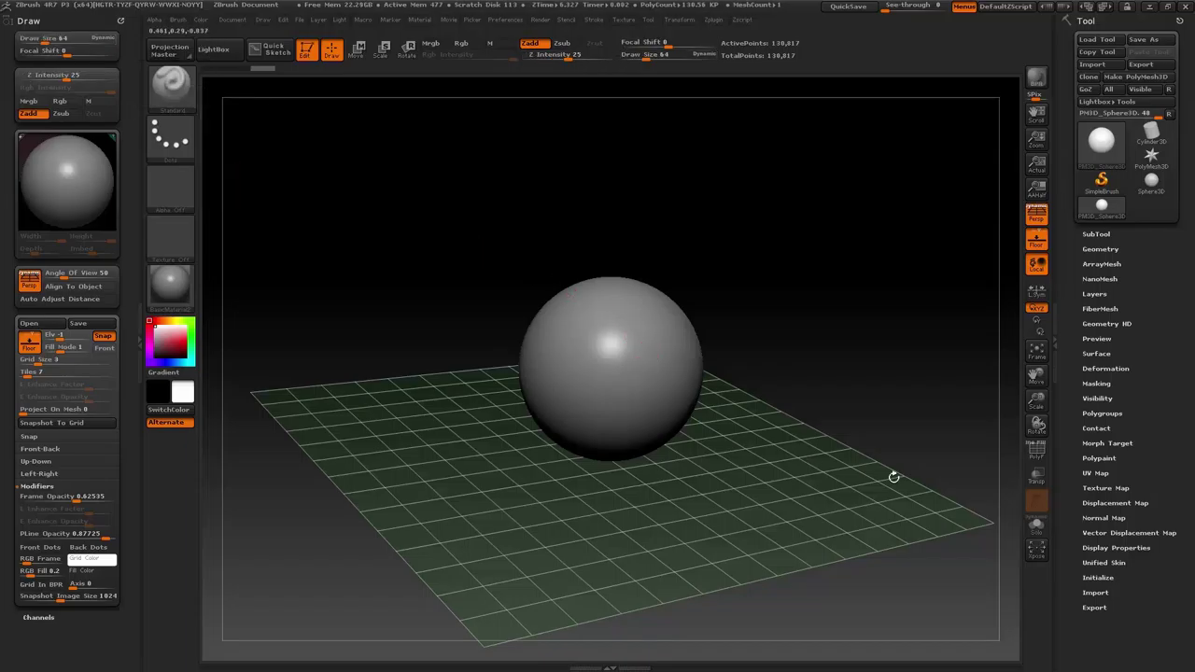
- Zoom in on the sphere and try brush sizes 170, 679, 251 and 30, undoing test strokes
left_click_drag(1043, 401, 1042, 439)
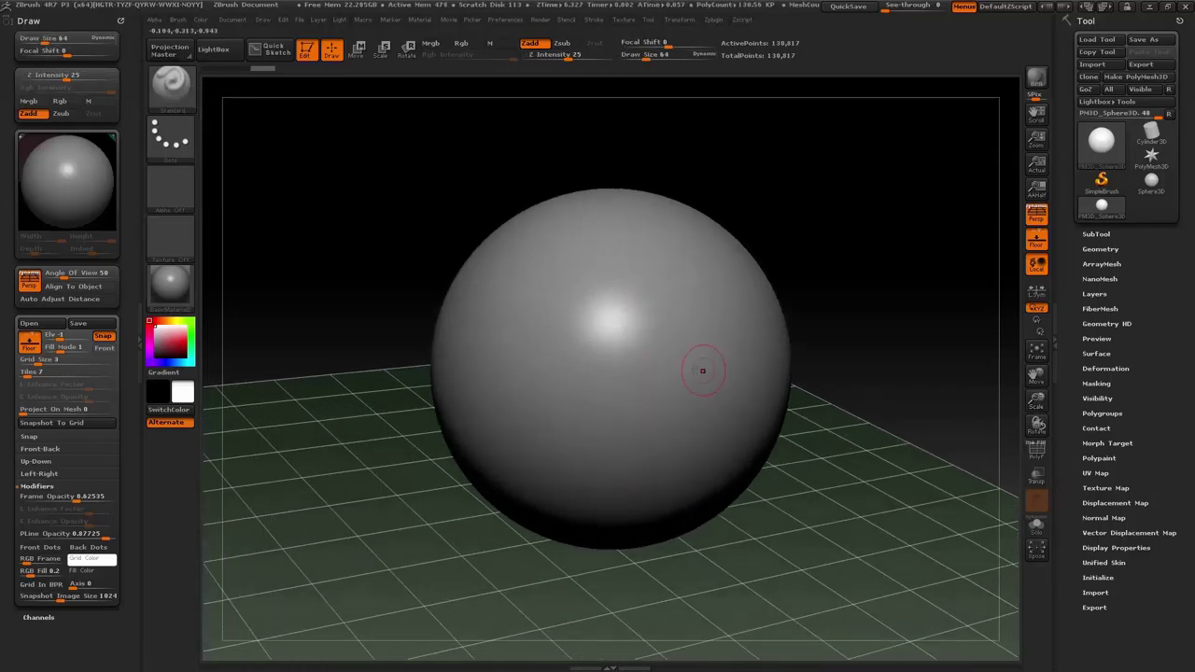
key("s")
left_click_drag(594, 356, 629, 354)
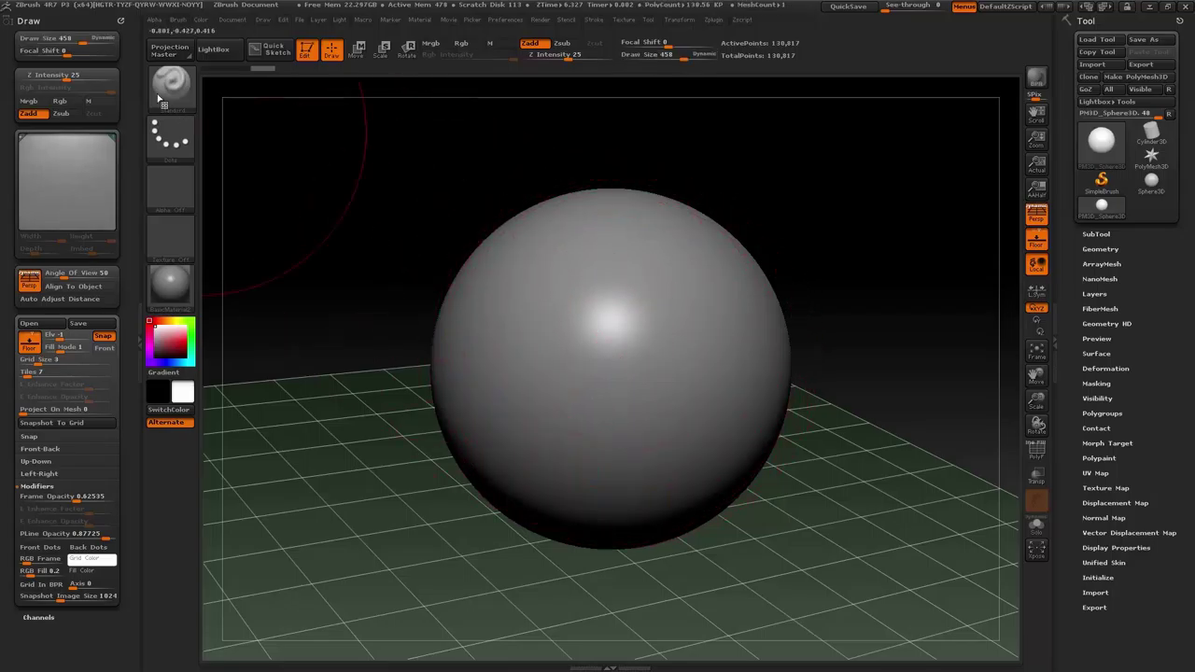
left_click_drag(82, 42, 93, 42)
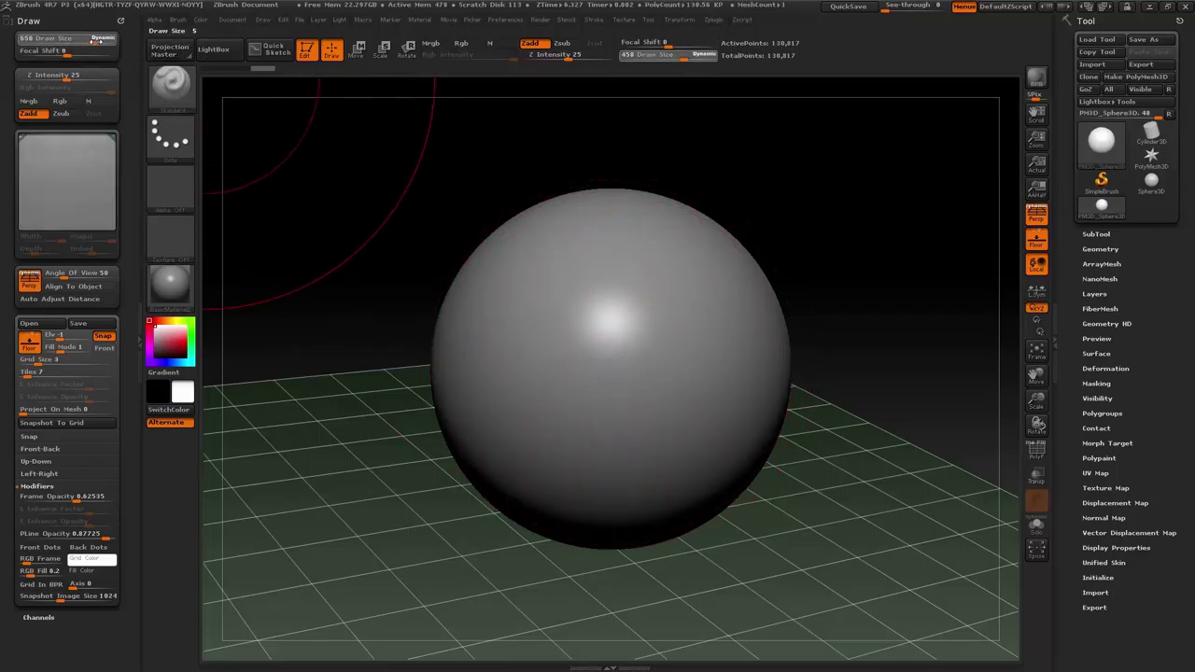
mouse_move(687, 59)
left_mouse_down()
mouse_move(665, 58)
mouse_move(699, 56)
left_mouse_up()
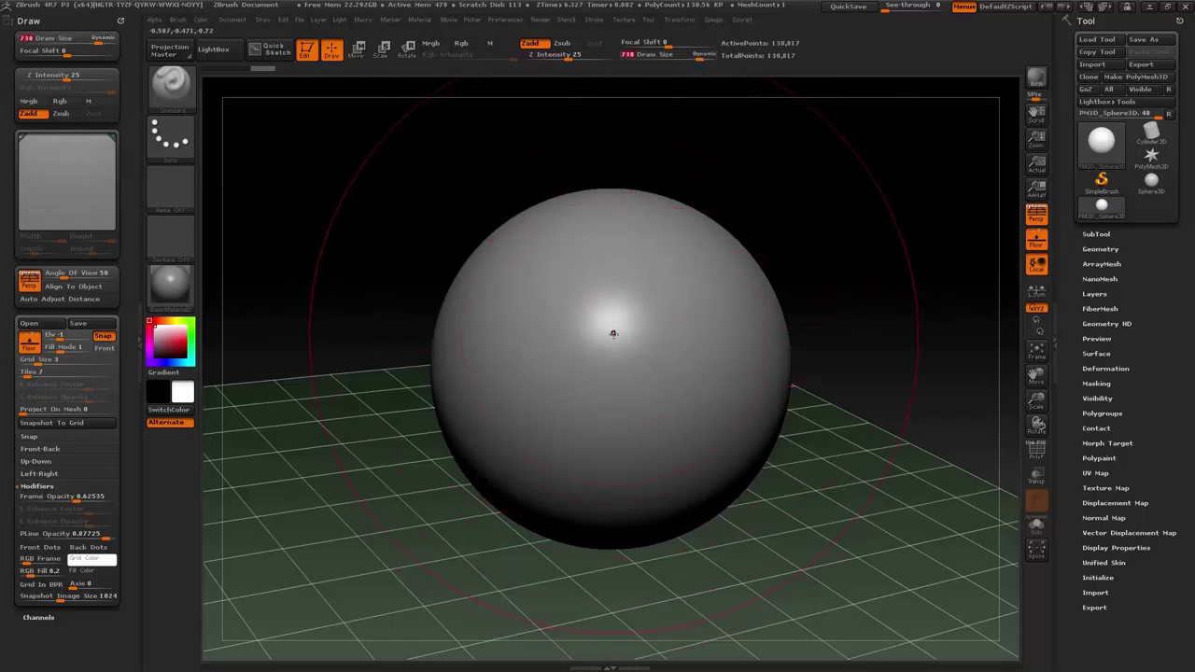
left_click_drag(613, 333, 442, 221)
key("ctrl+z")
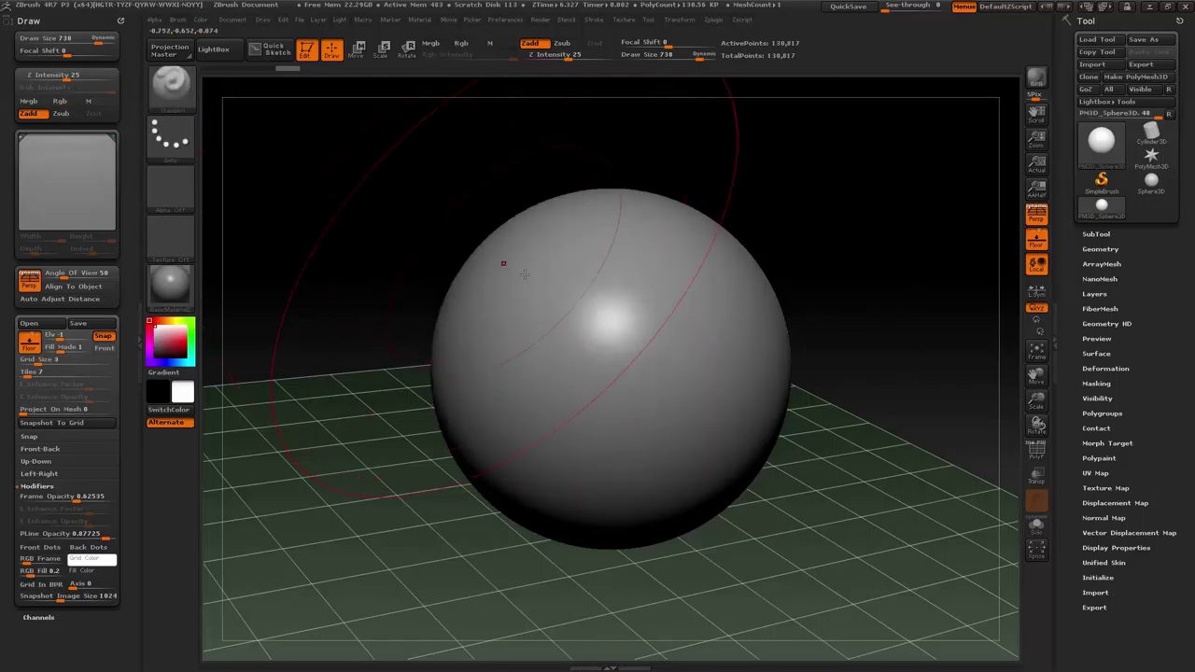
key("s")
mouse_move(631, 322)
left_mouse_down()
mouse_move(552, 317)
mouse_move(528, 344)
mouse_move(547, 405)
mouse_move(639, 388)
mouse_move(675, 427)
mouse_move(562, 514)
left_mouse_up()
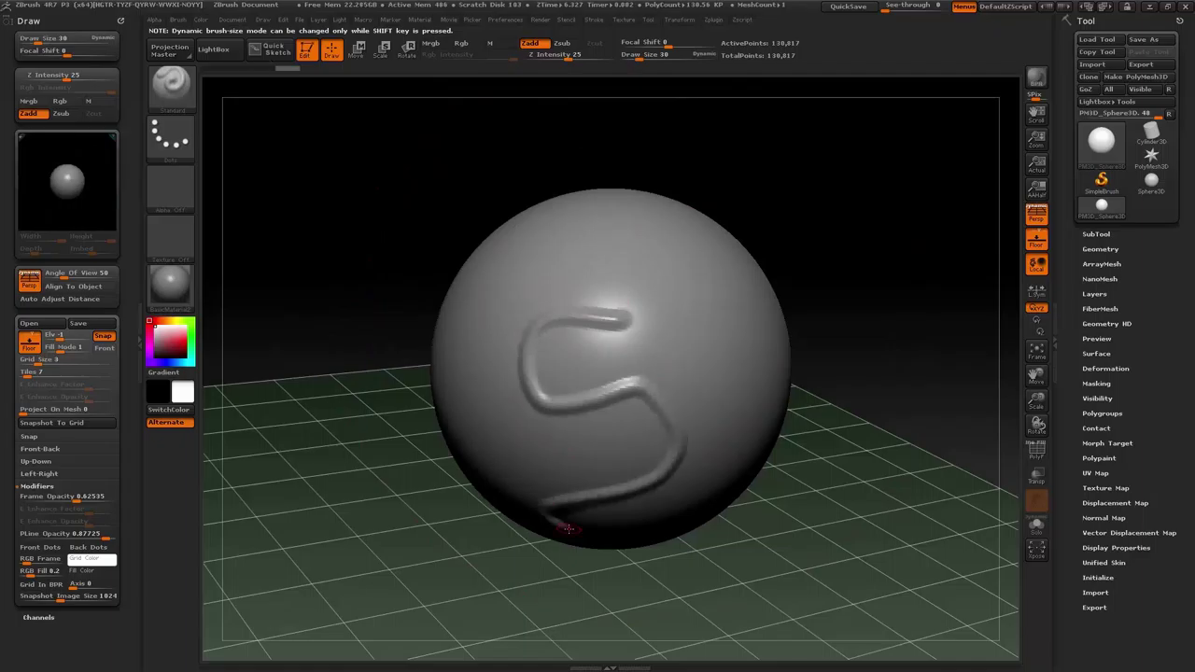
key("ctrl+z")
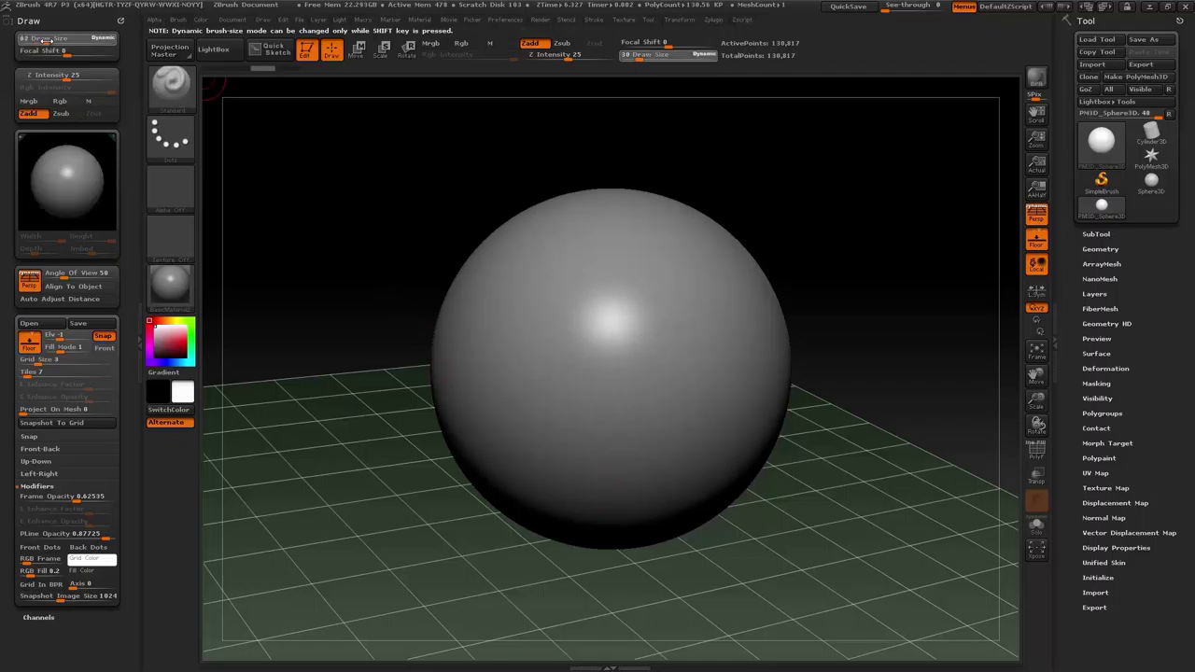
- Set Draw Size to 80 and Focal Shift to -14
left_click_drag(45, 41, 56, 42)
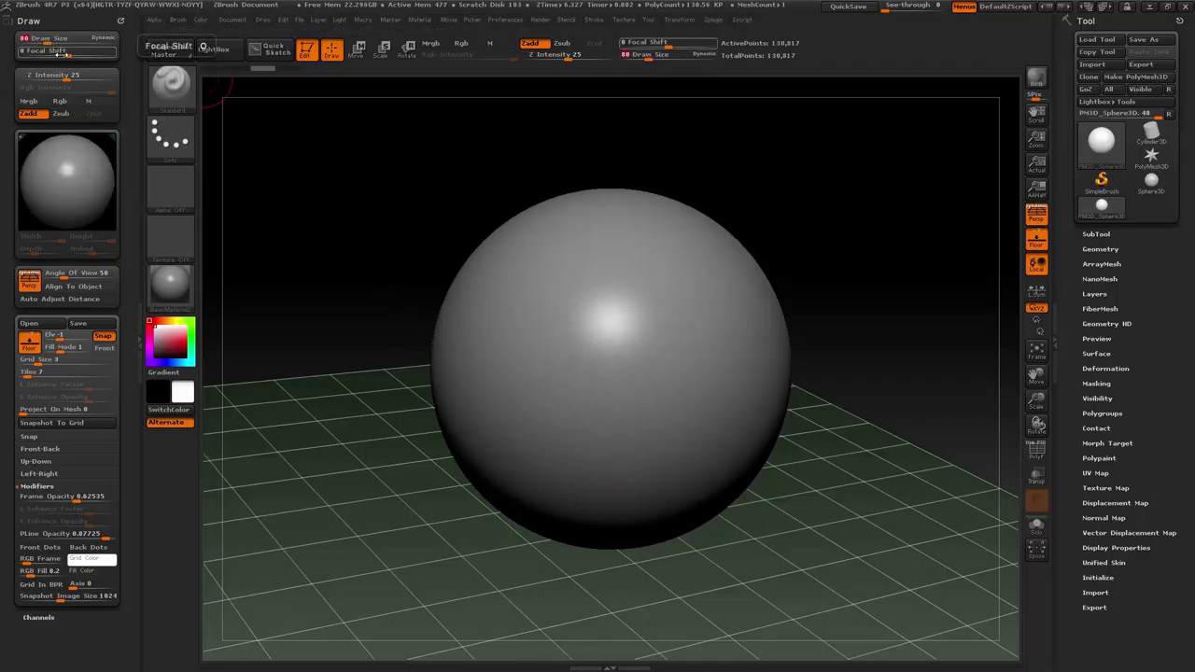
left_click_drag(74, 54, 135, 58)
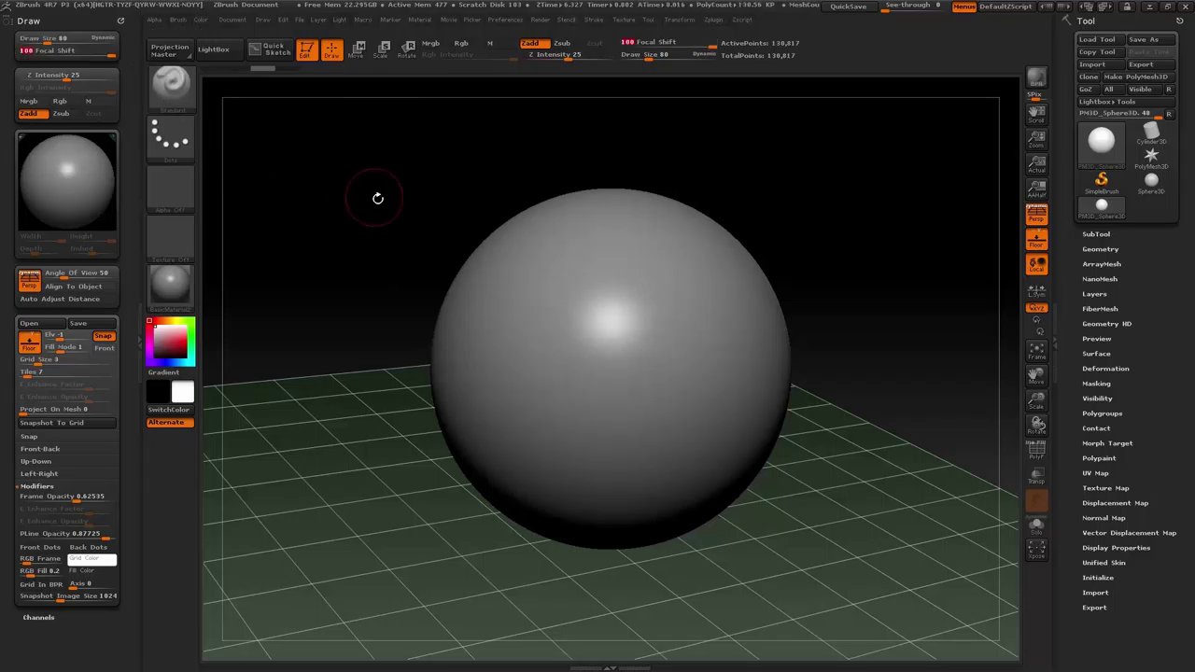
left_click(61, 53)
left_click_drag(61, 52, 61, 52)
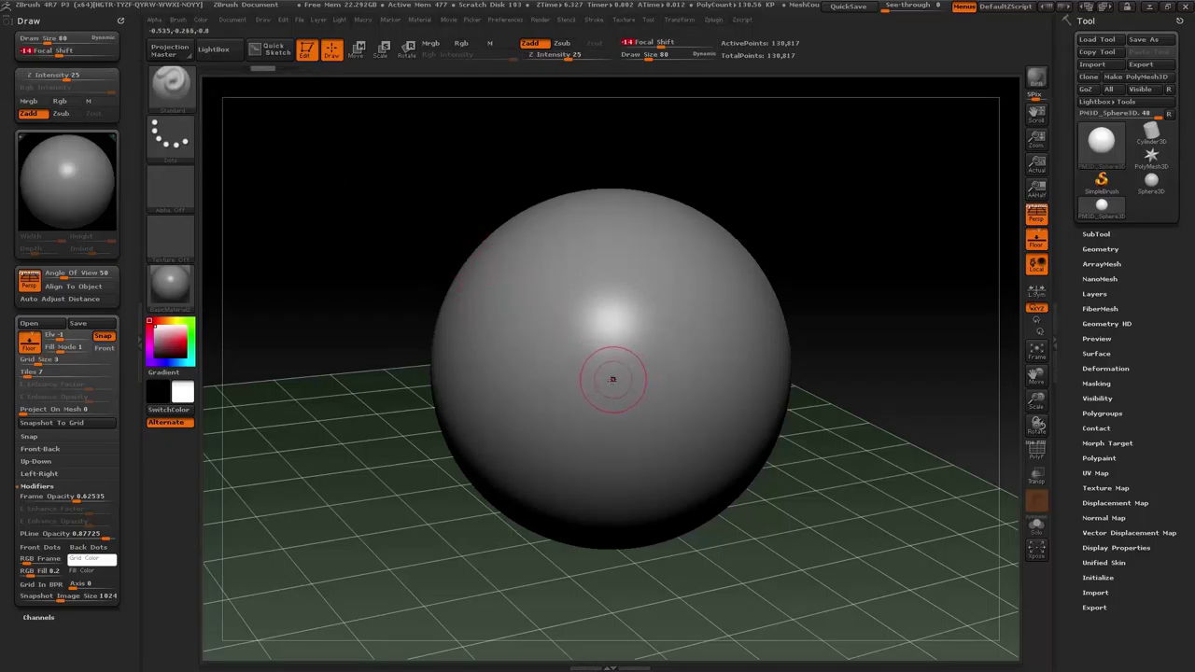
- Sculpt a soft ridge up-left from the centre, then draw dotted strokes at Focal Shift 100
left_click_drag(610, 380, 569, 290)
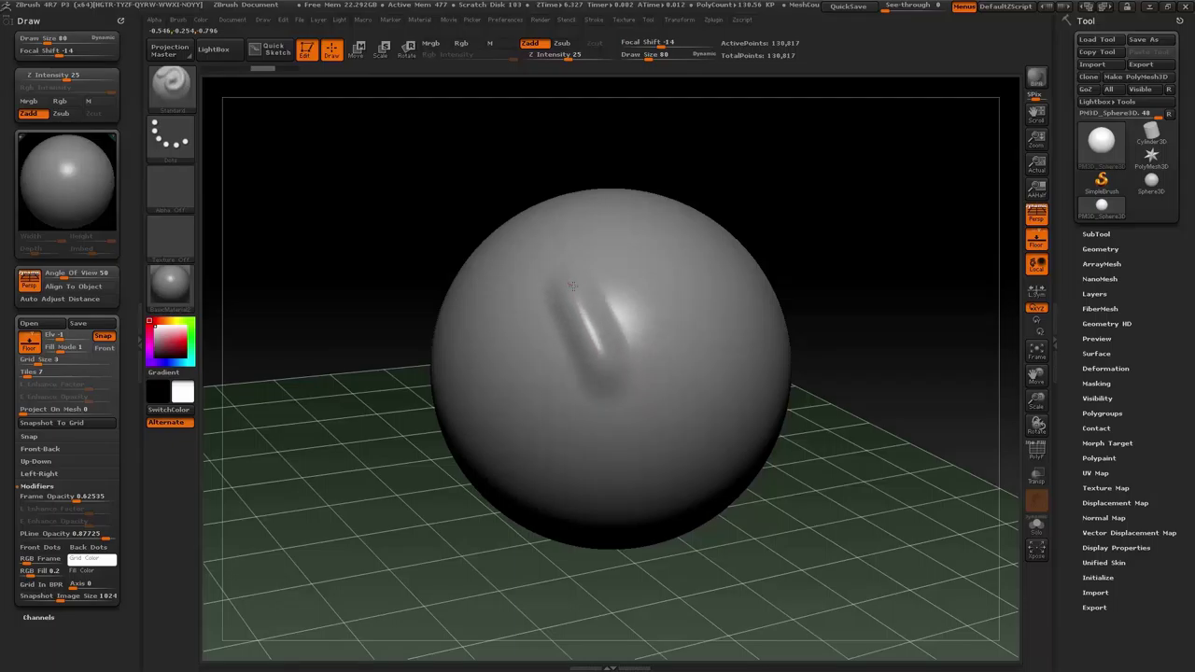
left_click_drag(570, 287, 571, 287)
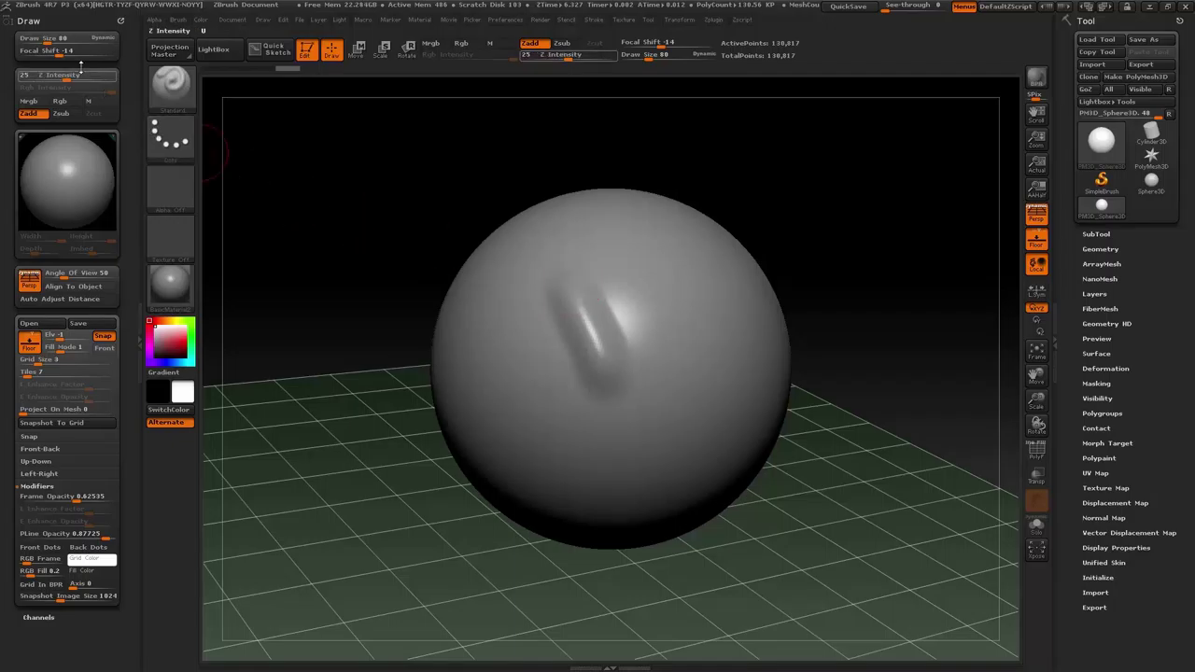
left_click_drag(62, 53, 122, 62)
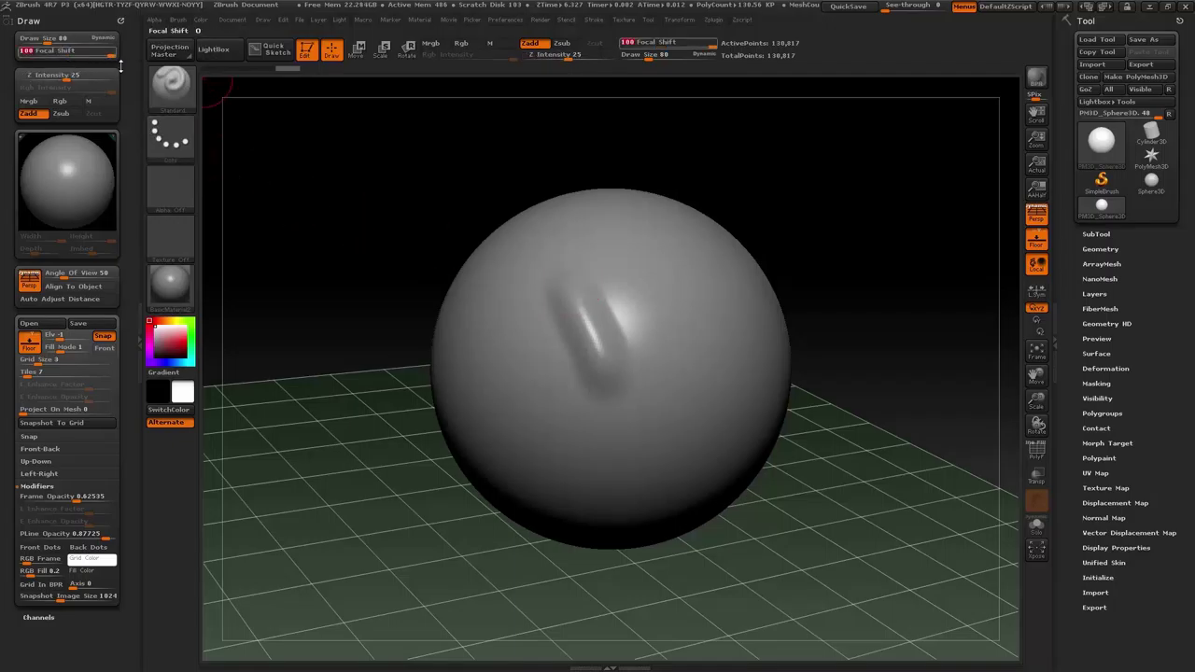
left_click_drag(657, 348, 651, 317)
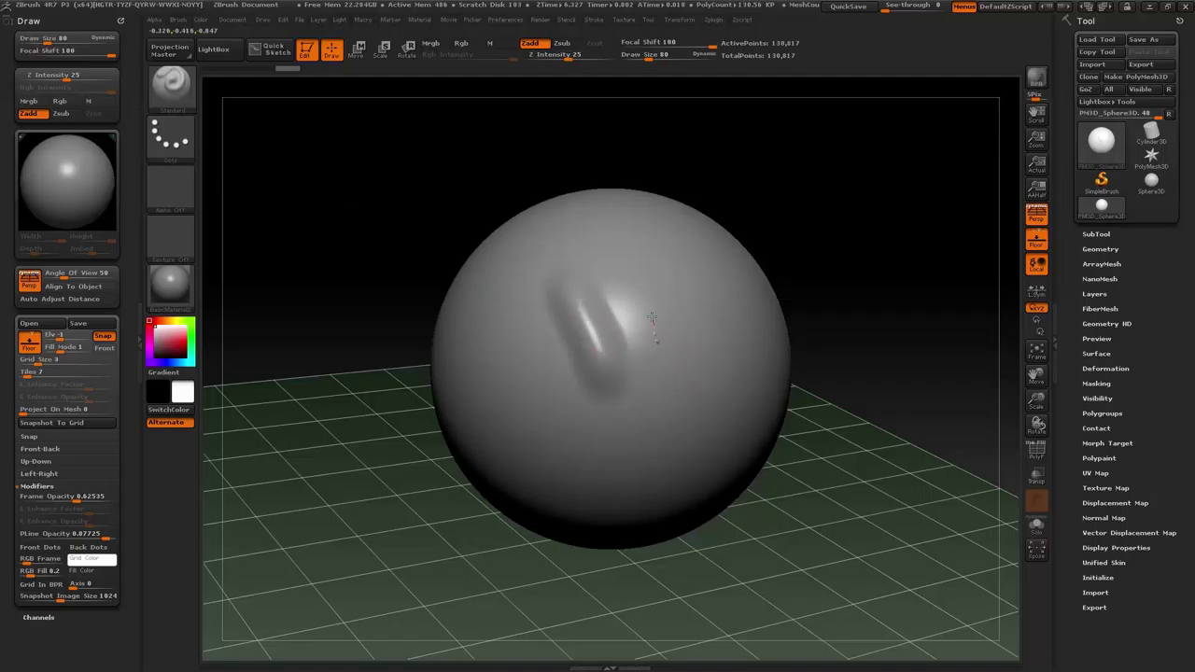
left_click_drag(613, 237, 612, 235)
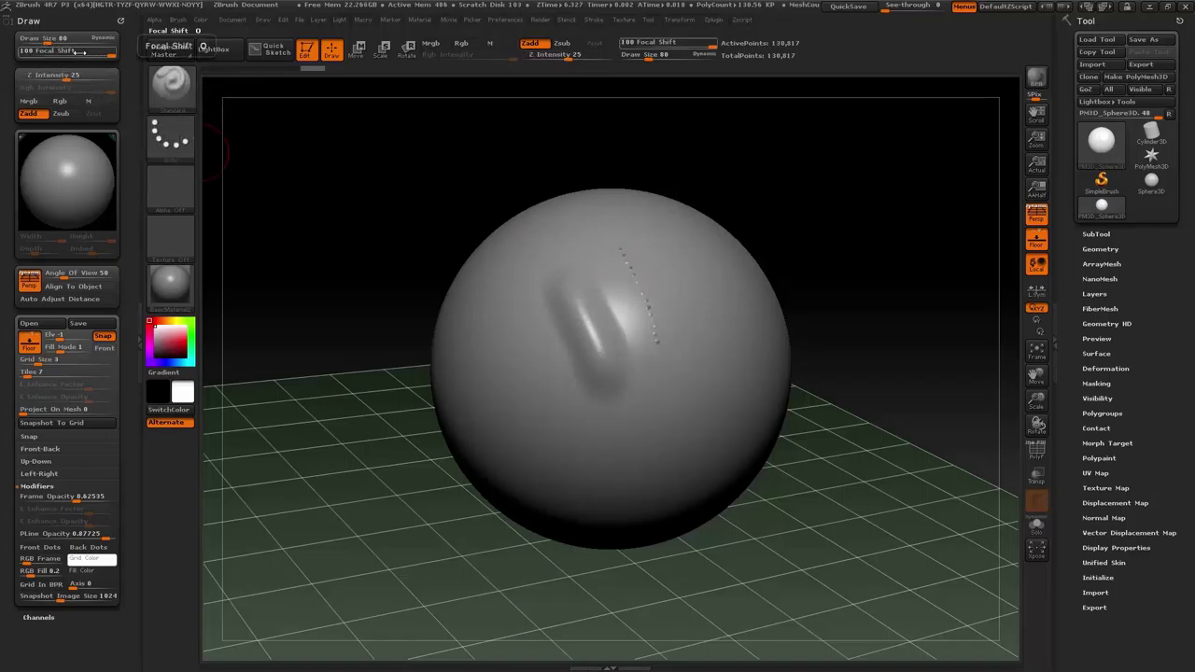
left_click_drag(58, 49, 53, 48)
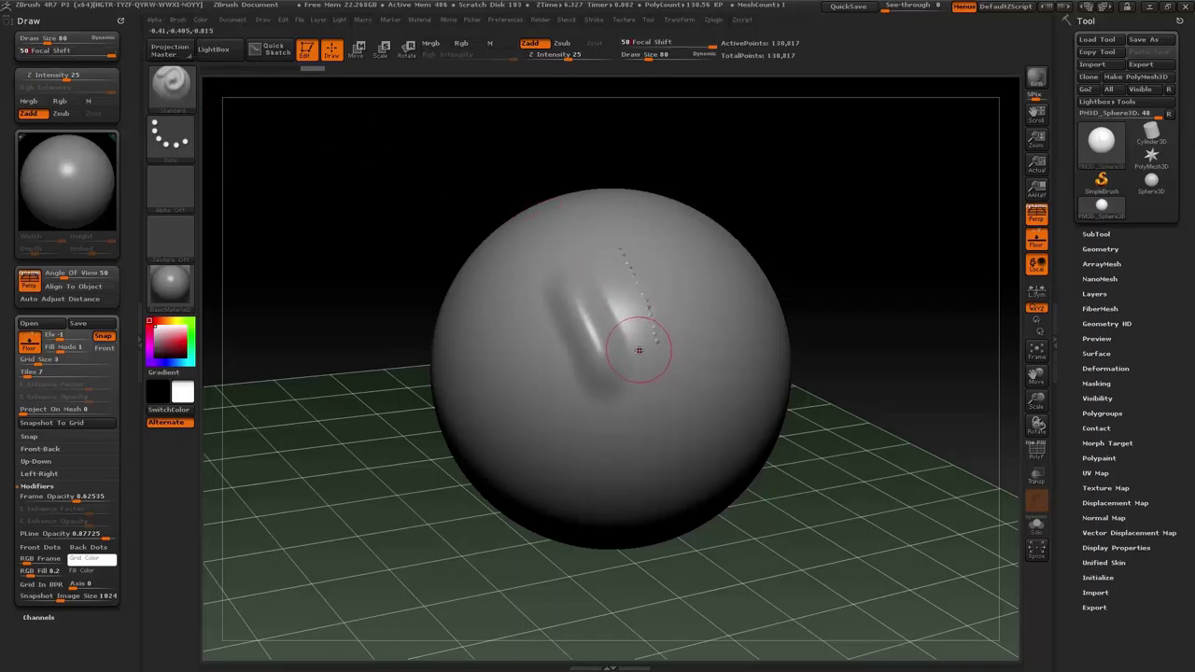
key("ctrl+z")
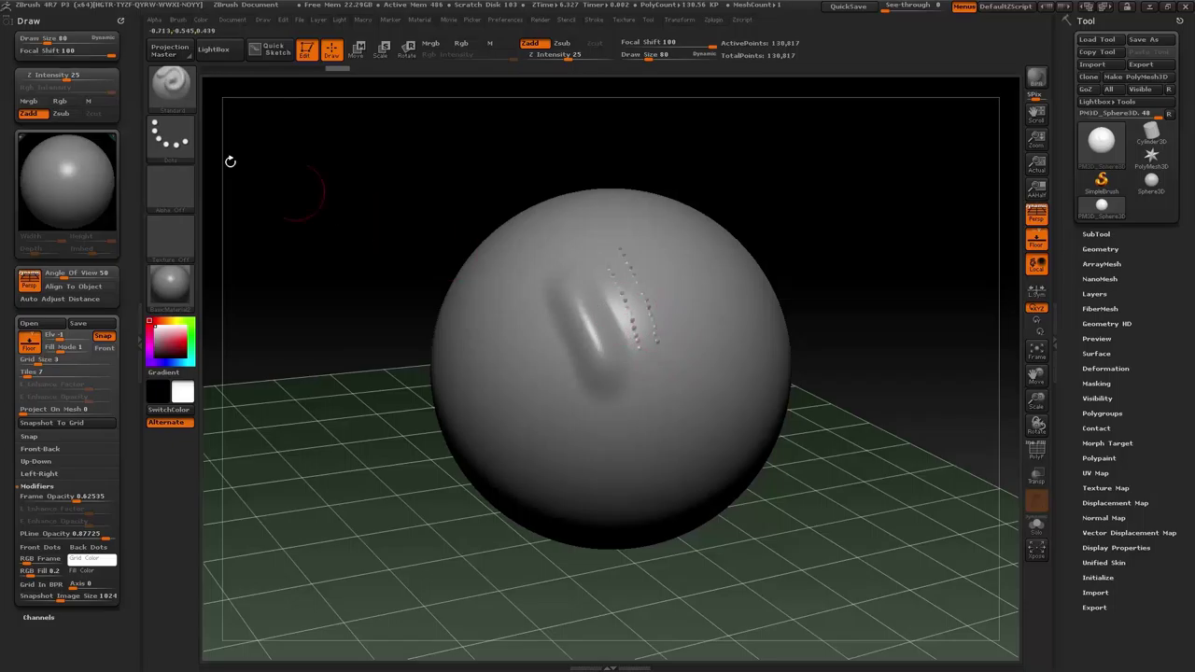
- Enter Focal Shift 50 and sculpt sharper ridges beside the dotted line
left_click(60, 52)
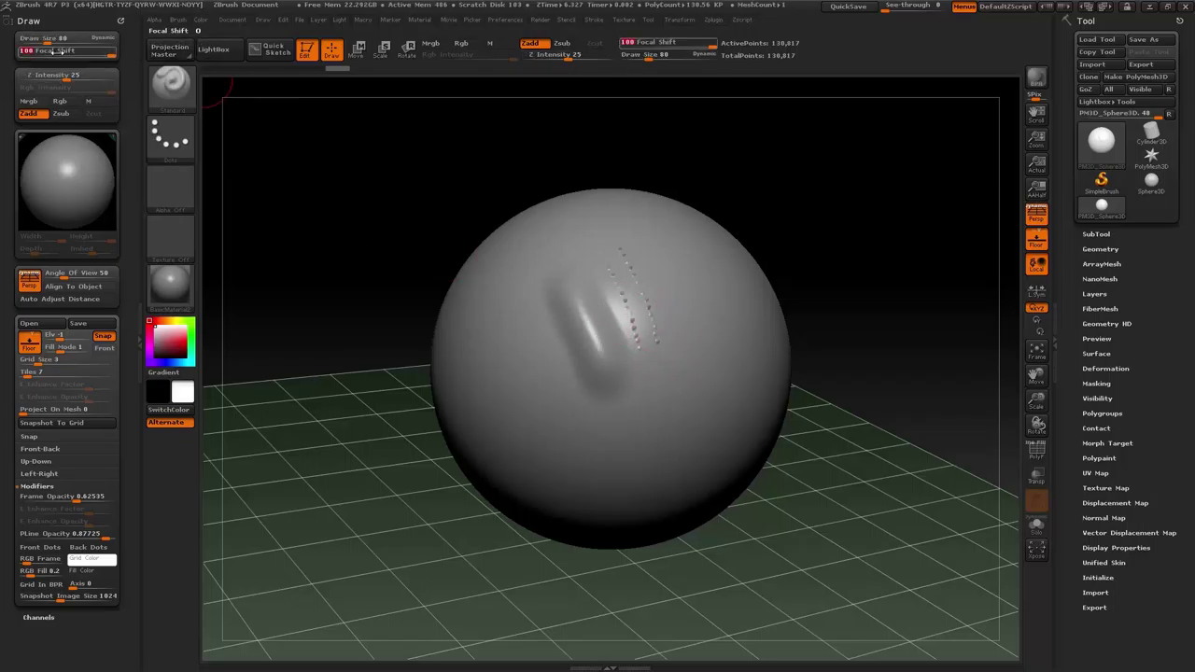
type("50")
key("Return")
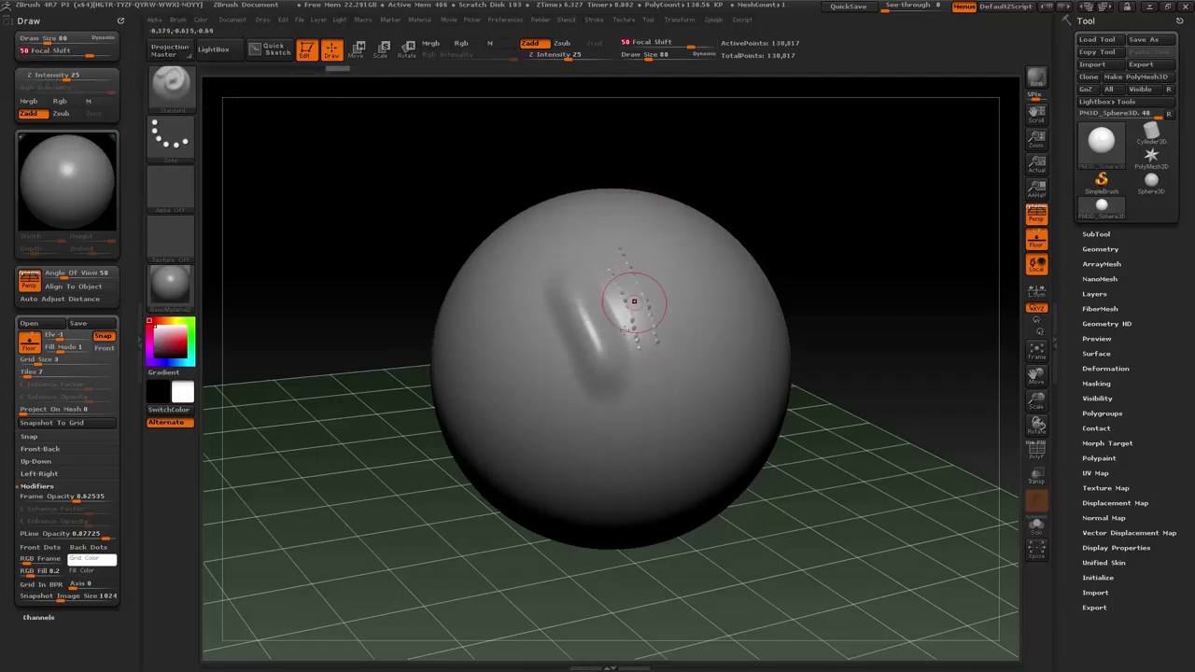
left_click_drag(680, 362, 638, 254)
left_click_drag(653, 320, 641, 267)
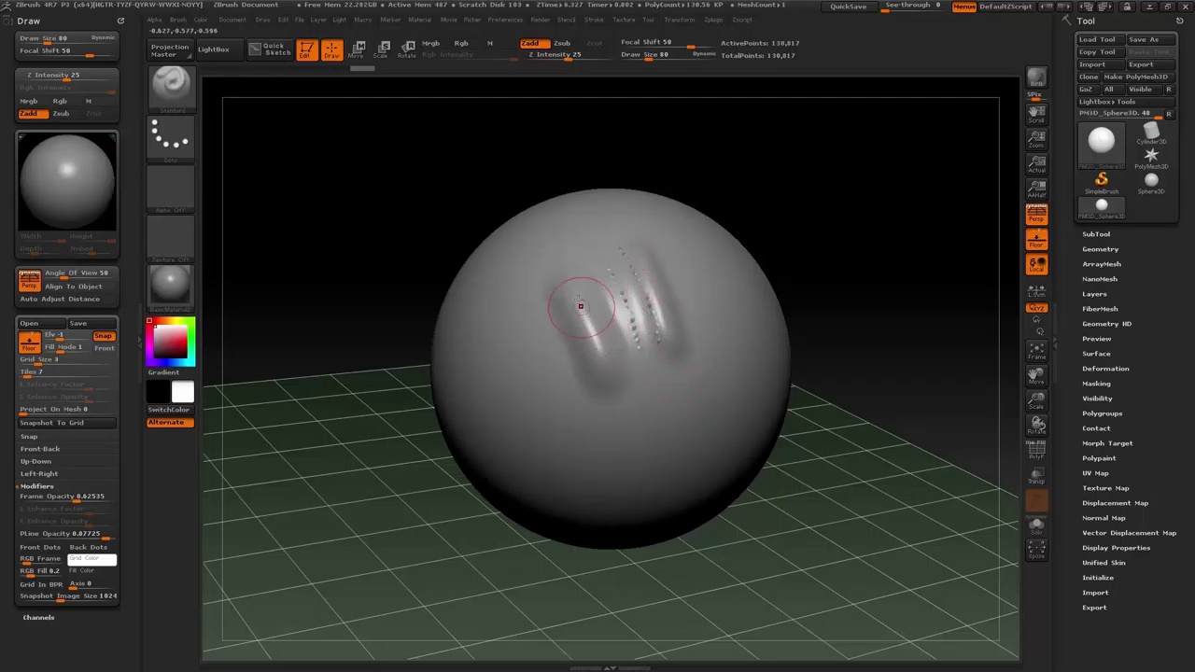
left_click_drag(587, 346, 551, 274)
left_click_drag(547, 334, 554, 261)
- Drop Focal Shift to -100 and brush a thick pitted ridge down the sphere's left side
left_click_drag(84, 56, 9, 53)
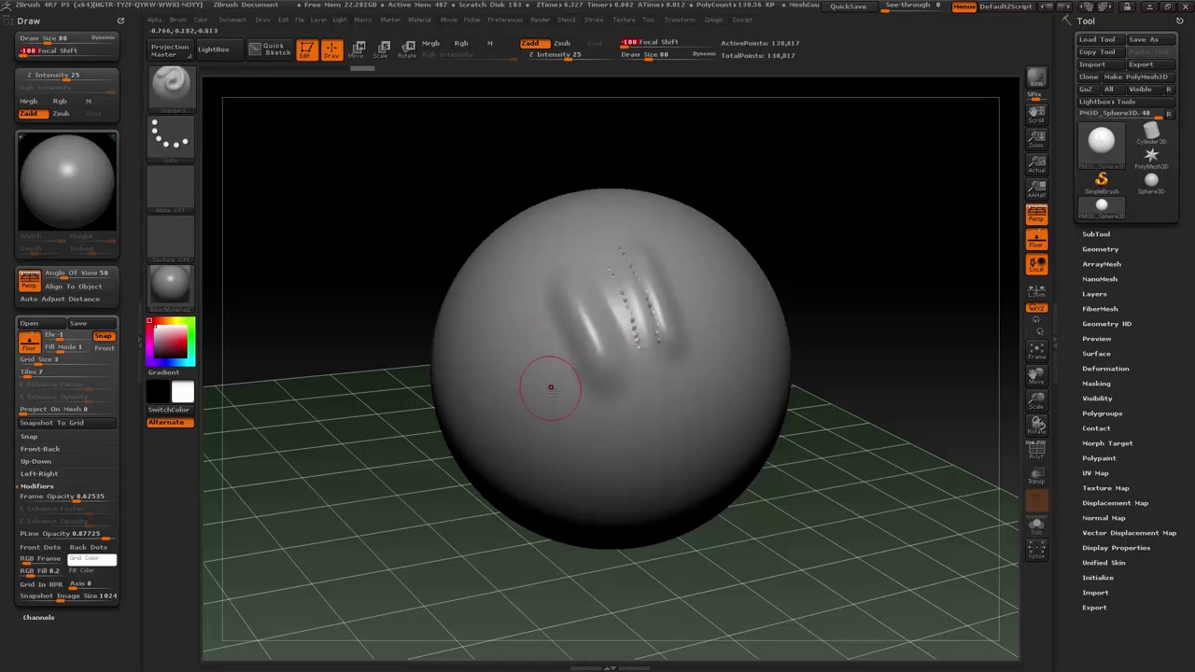
left_click_drag(550, 388, 495, 276)
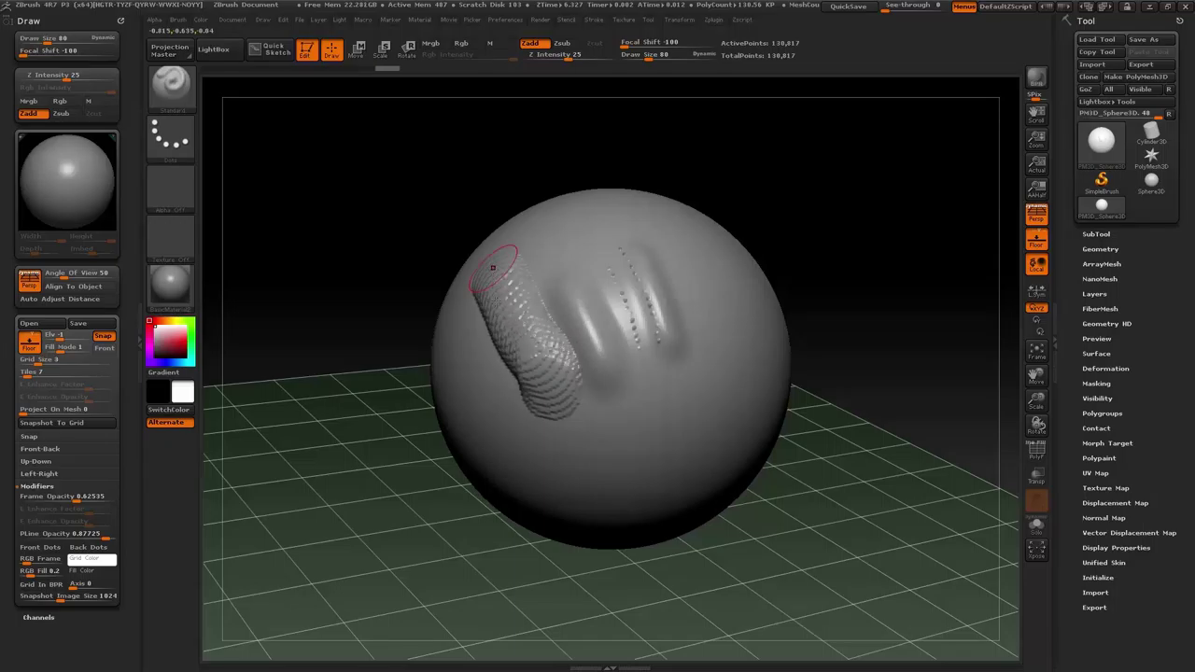
left_click_drag(572, 450, 526, 362)
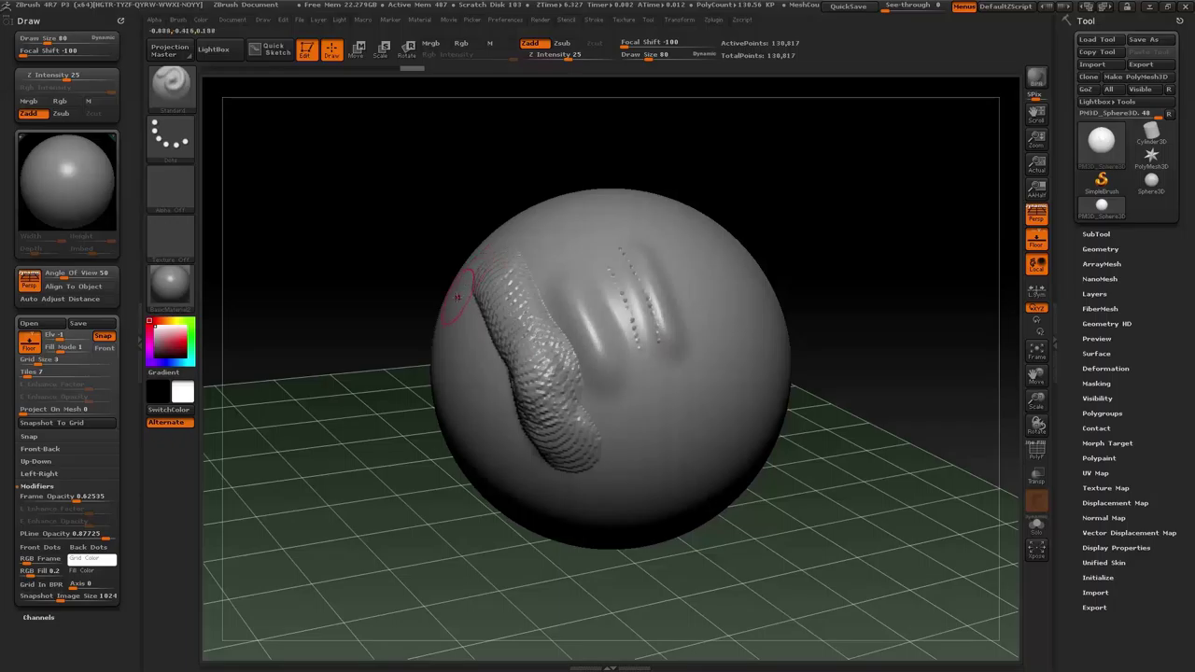
mouse_move(455, 299)
left_mouse_down()
mouse_move(496, 447)
mouse_move(549, 486)
left_mouse_up()
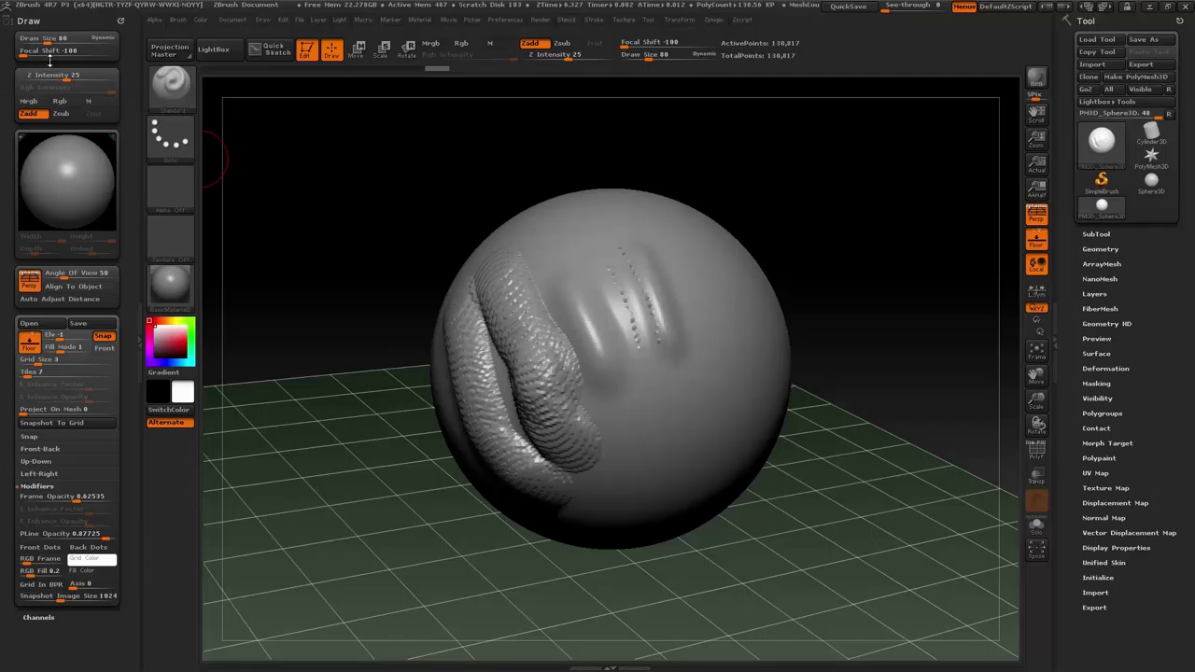
- Enter Focal Shift -50 and sculpt a groove up from the dotted marks, undoing a stray stroke
left_click(66, 53)
type("-50")
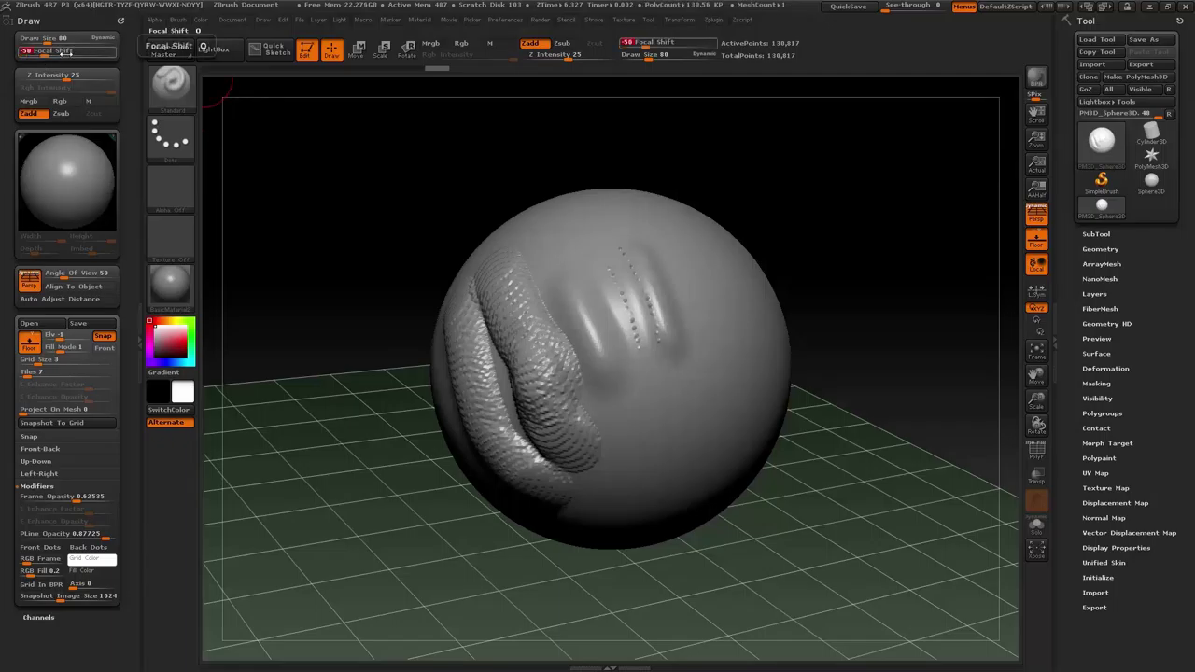
left_click_drag(640, 425, 550, 241)
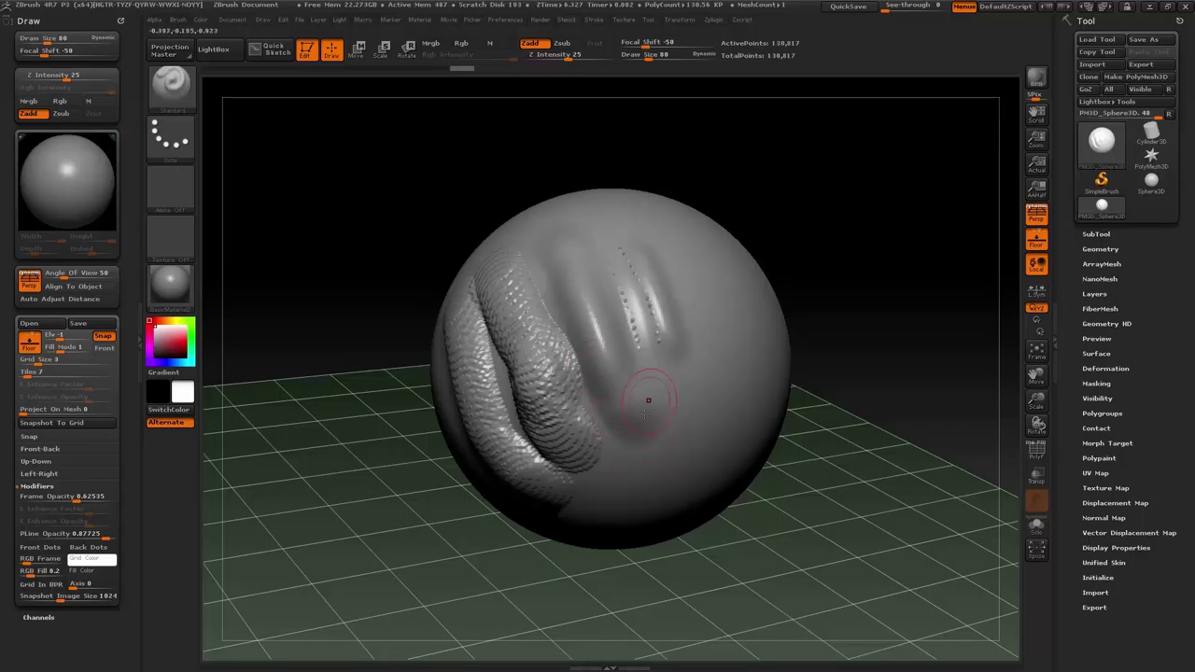
key("b")
key("s")
key("t")
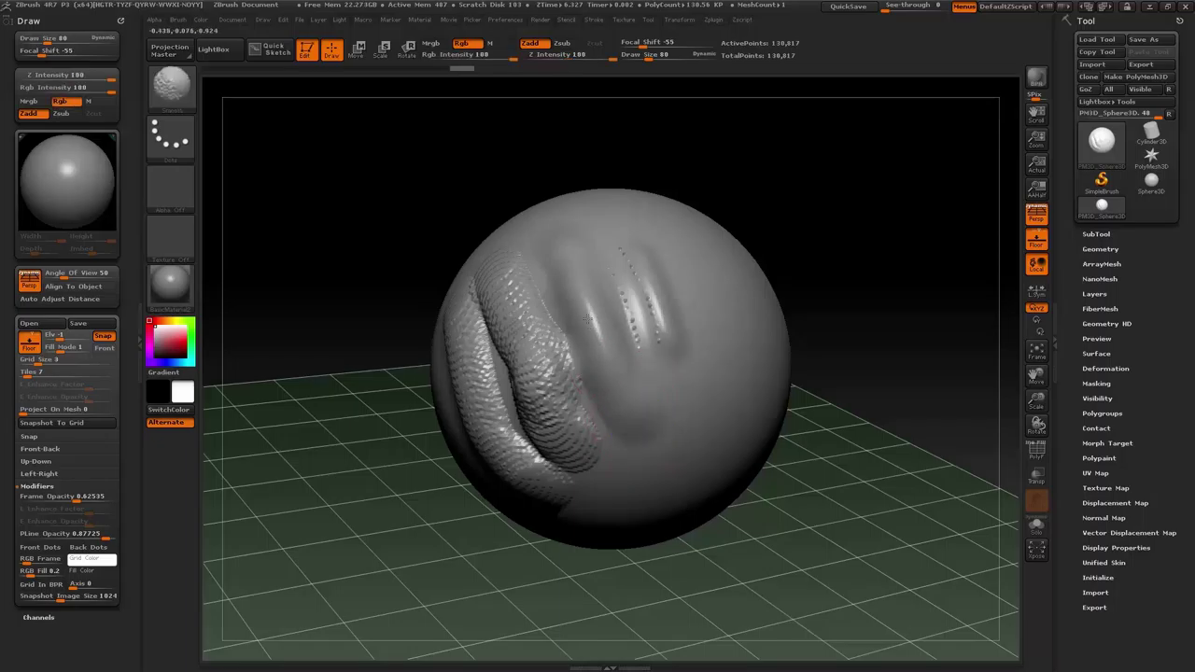
key("b")
key("s")
key("t")
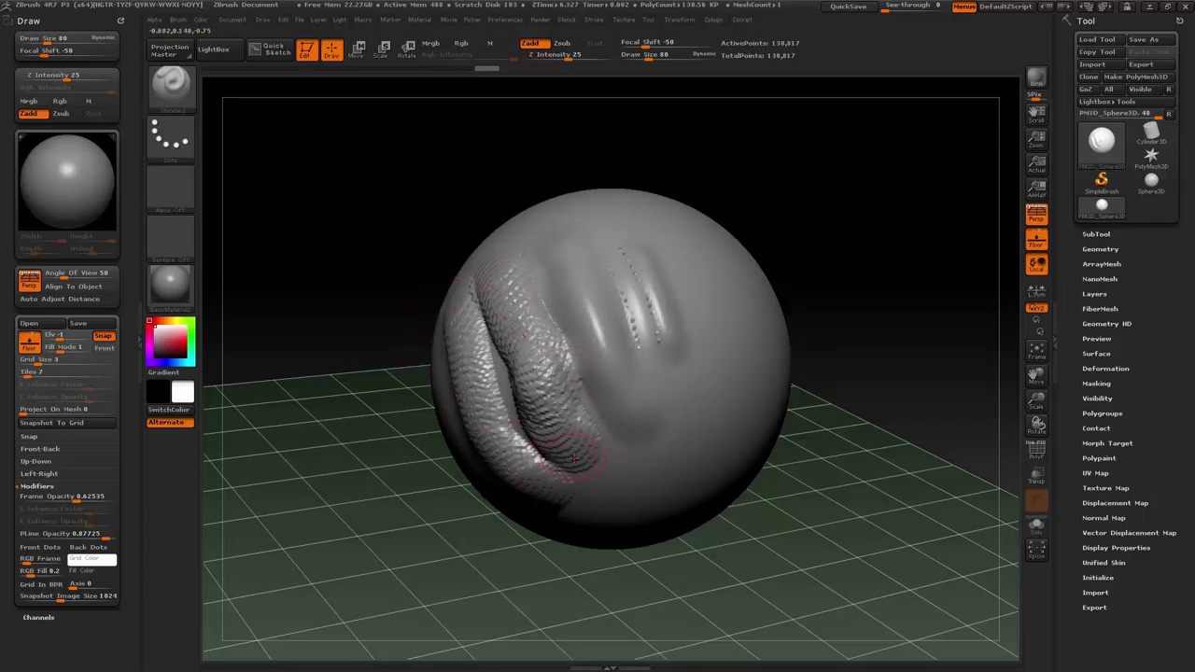
key("ctrl+z")
key("ctrl+z")
key("ctrl+z")
key("ctrl+z")
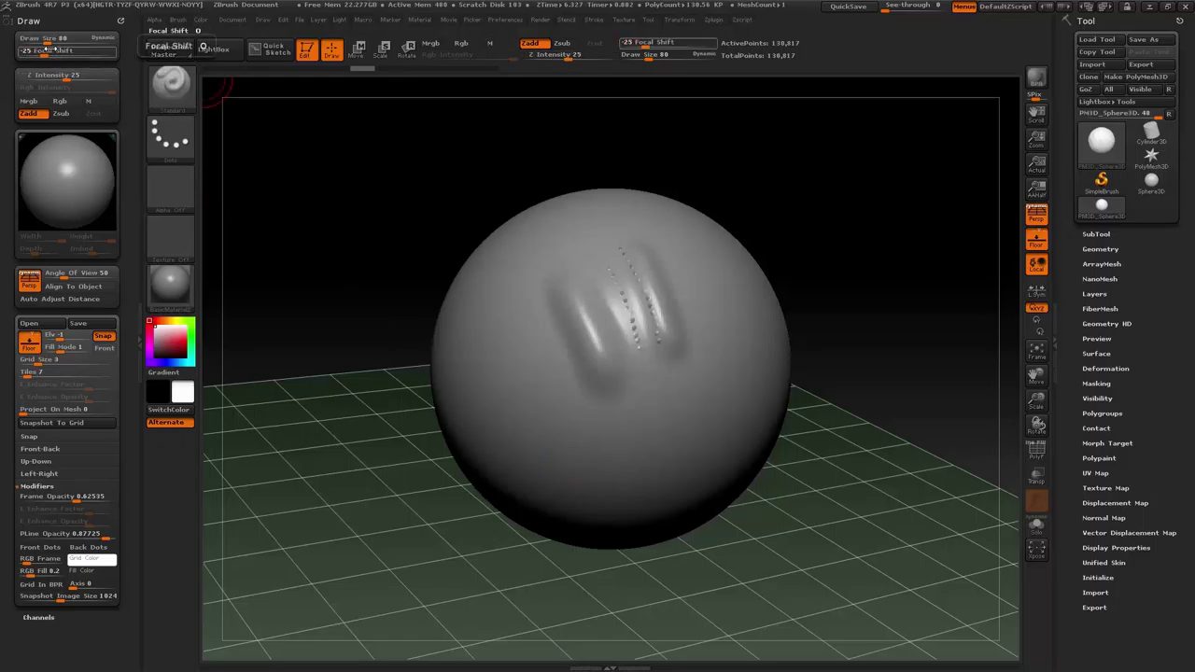
- Raise Focal Shift to 42, sculpt a ridge on the lower right, and enlarge the brush to 230
left_click_drag(583, 416, 504, 259)
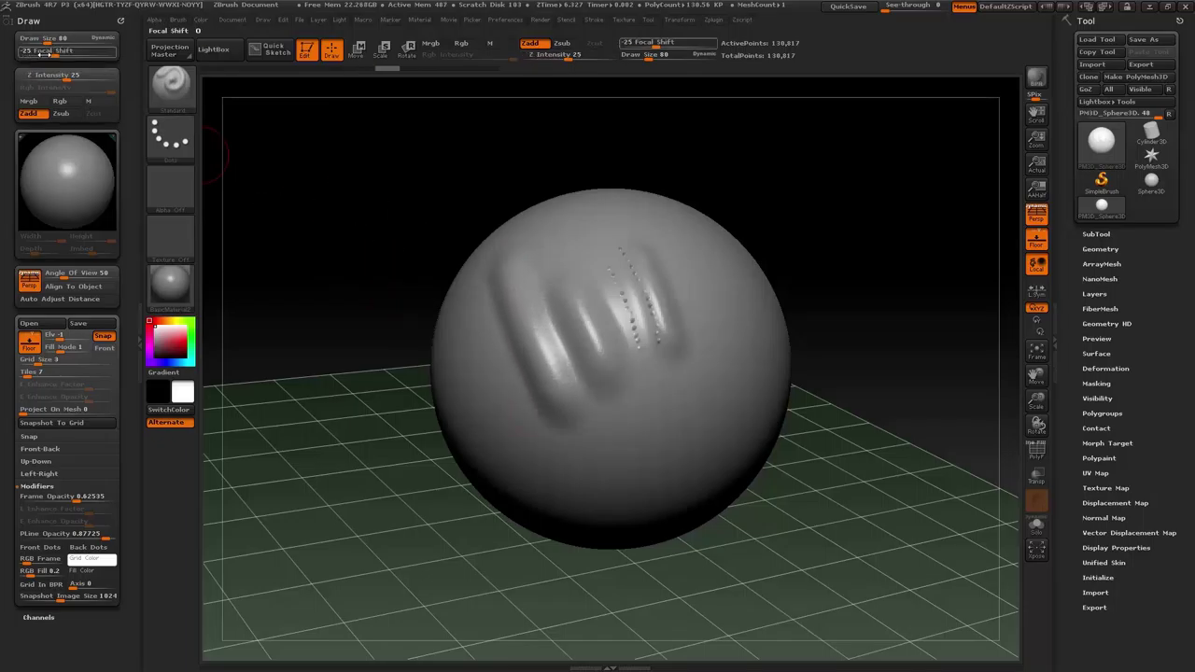
left_click_drag(47, 51, 88, 52)
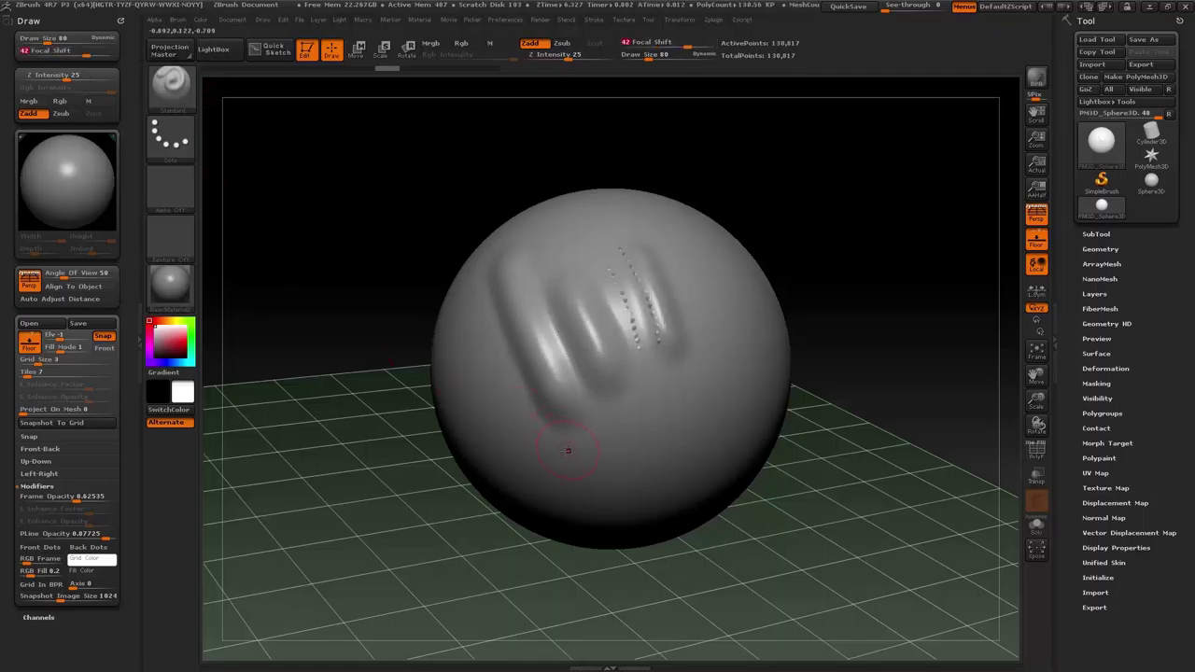
left_click_drag(512, 423, 461, 273)
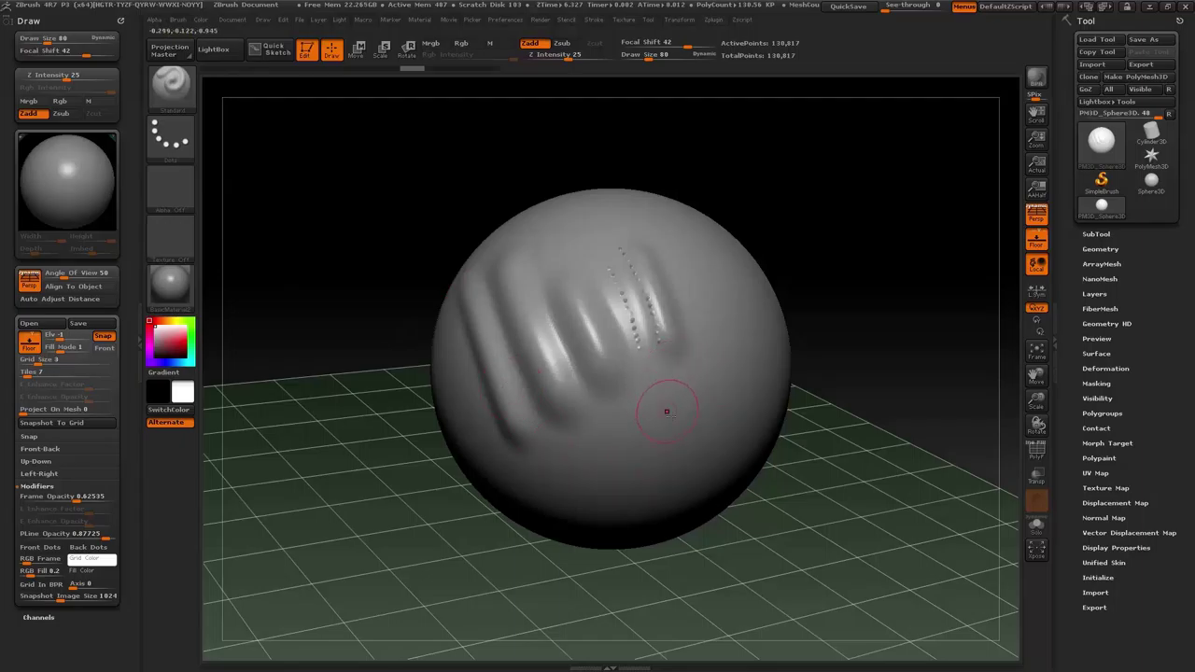
key("s")
mouse_move(613, 495)
left_mouse_down()
mouse_move(568, 475)
mouse_move(727, 346)
left_mouse_up()
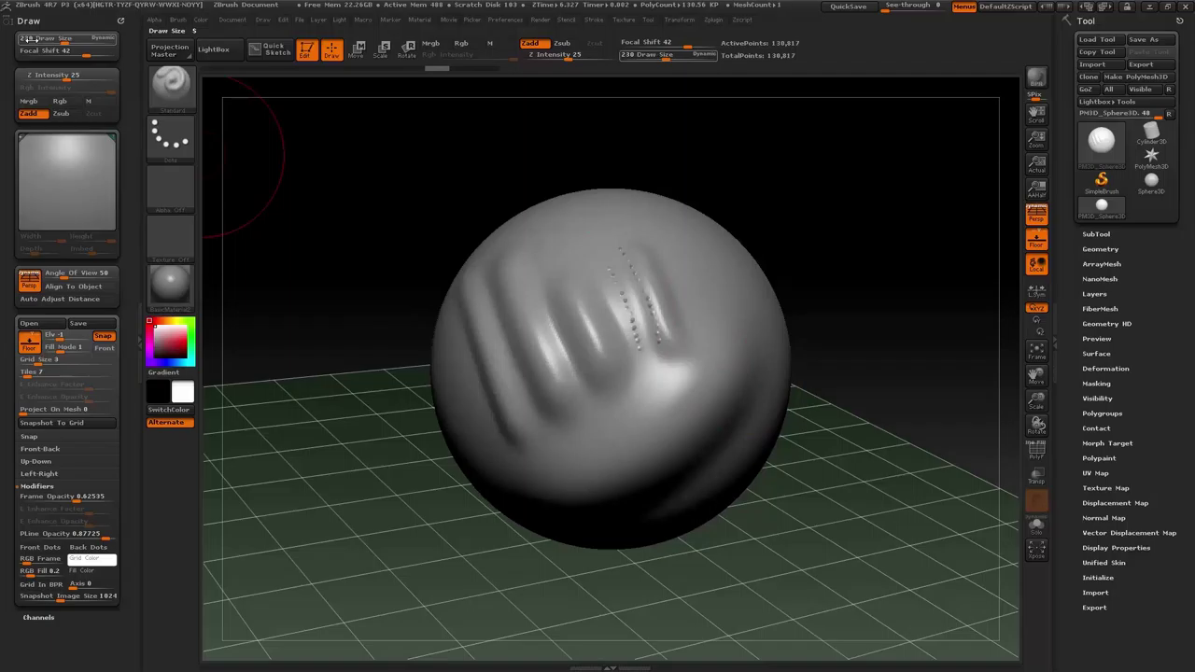
- Try a ring-shaped ridge stroke at Focal Shift -90, then undo it
left_click_drag(28, 52, 19, 52)
mouse_move(586, 467)
left_mouse_down()
mouse_move(644, 382)
mouse_move(658, 393)
mouse_move(719, 327)
mouse_move(709, 244)
mouse_move(606, 224)
mouse_move(532, 327)
mouse_move(560, 320)
left_mouse_up()
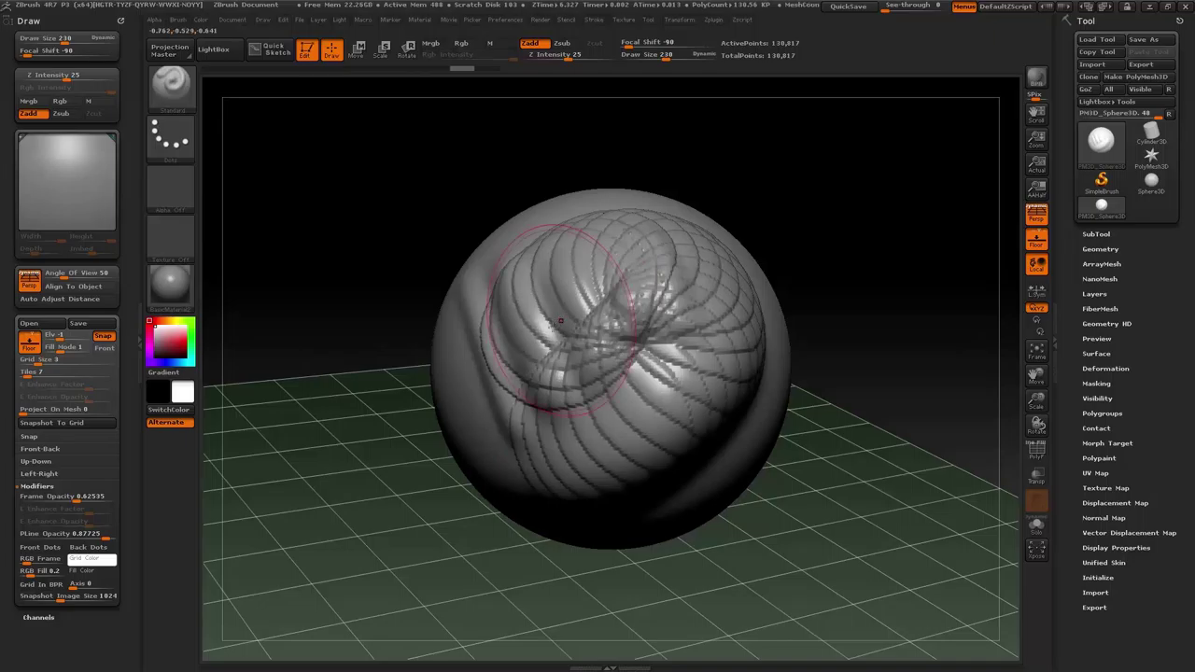
key("b")
key("s")
key("t")
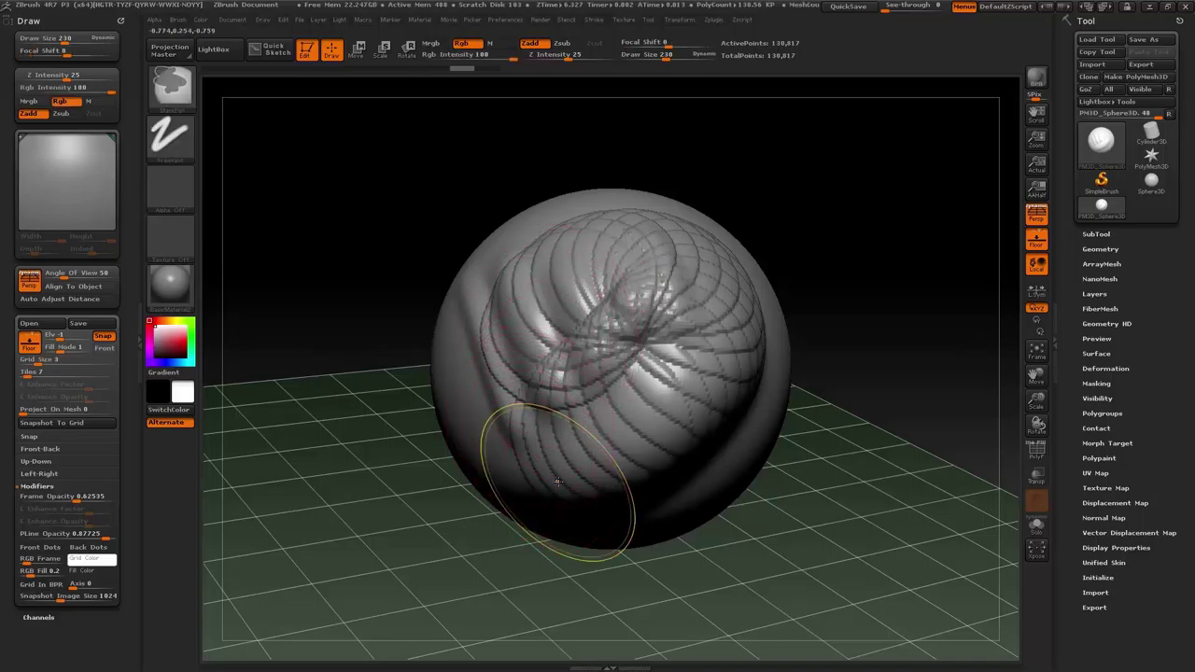
key("ctrl+z")
key("b")
key("s")
key("t")
- Set Focal Shift to 0 and raise Z Intensity to 100
left_click(68, 74)
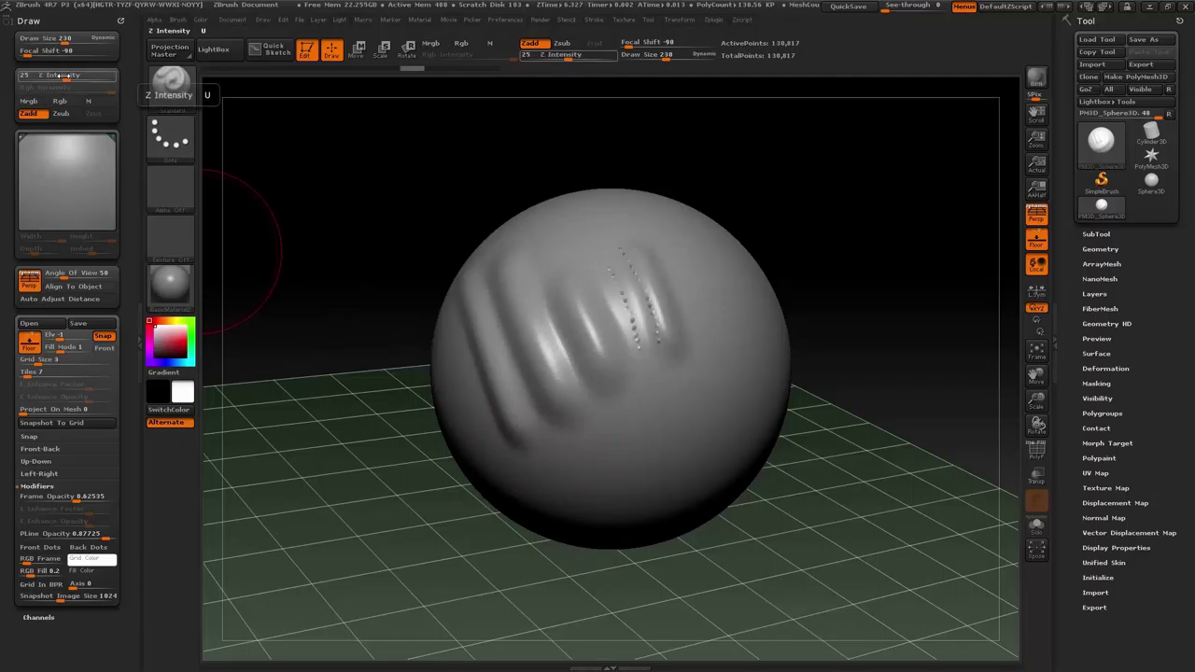
left_click(43, 53)
type("0")
key("Return")
left_click(63, 76)
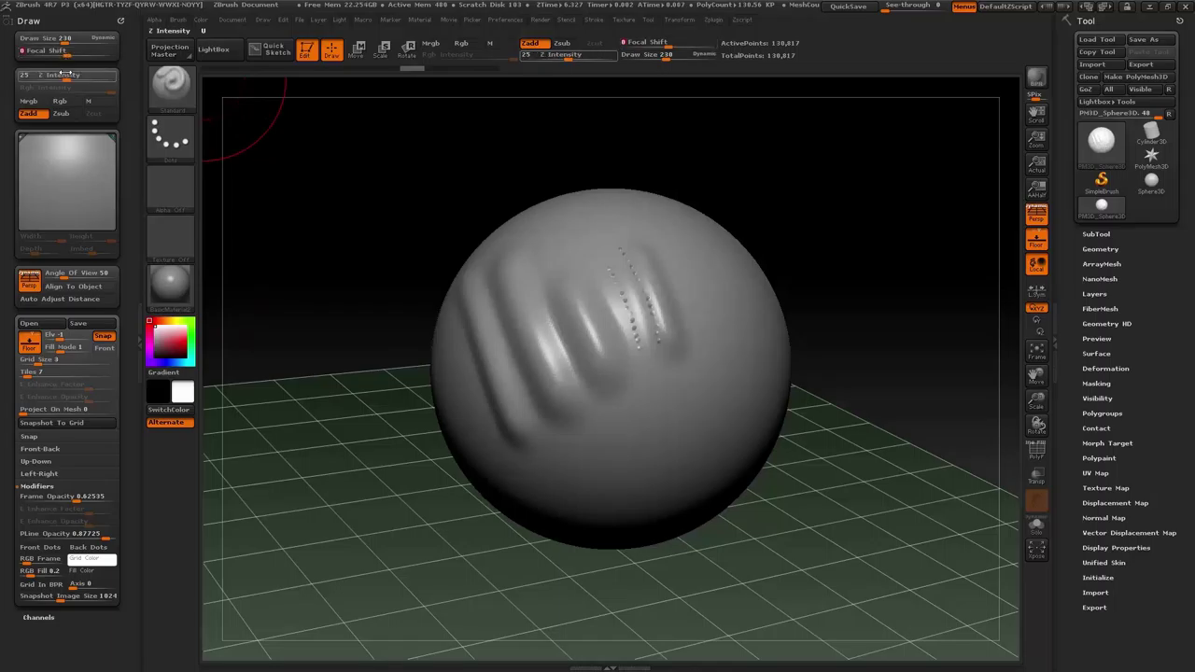
left_click_drag(66, 78, 116, 81)
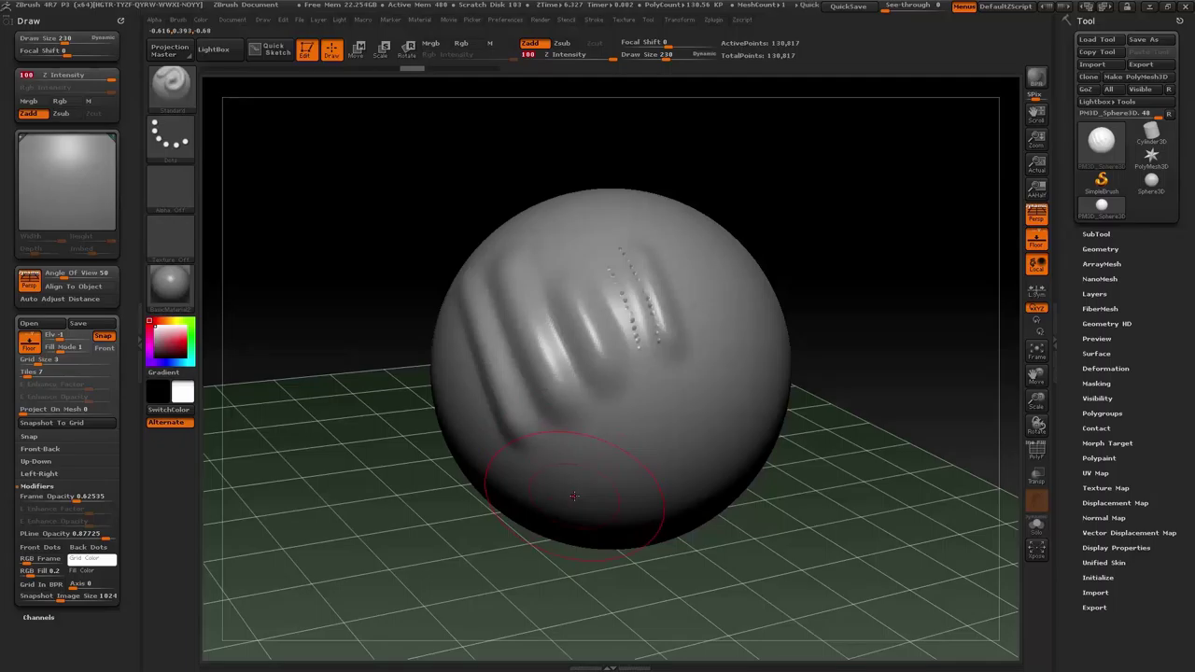
- Pull a large bulge out toward the upper right and hide the floor grid
mouse_move(574, 496)
left_mouse_down()
mouse_move(652, 456)
mouse_move(738, 379)
left_mouse_up()
mouse_move(797, 475)
left_mouse_down()
mouse_move(822, 476)
mouse_move(794, 454)
left_mouse_up()
left_click(1035, 245)
mouse_move(632, 203)
left_mouse_down()
mouse_move(625, 177)
mouse_move(634, 171)
left_mouse_up()
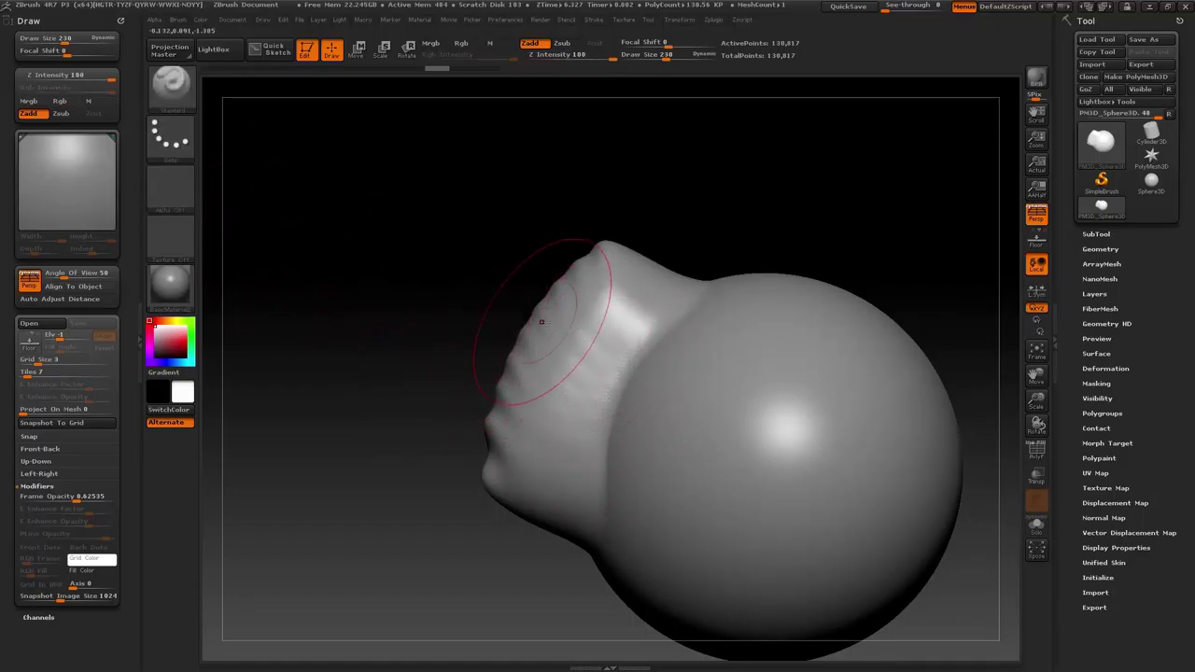
- Set Z Intensity to 50 and pull a large bulge on the sphere's right side
left_click(75, 78)
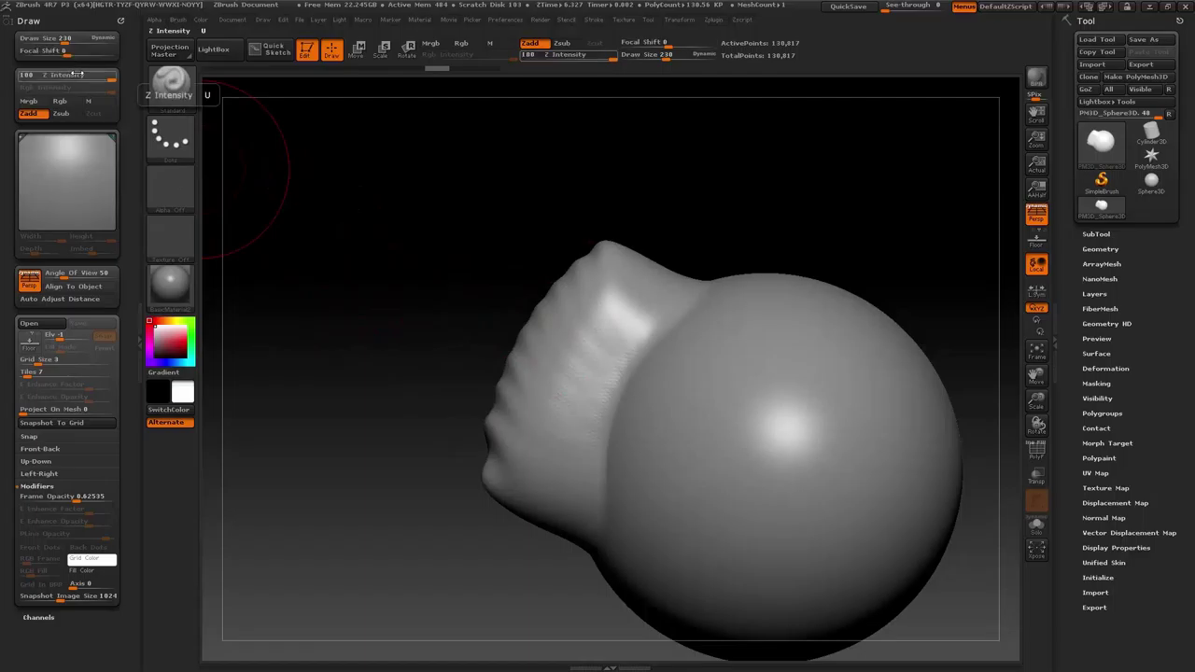
type("50")
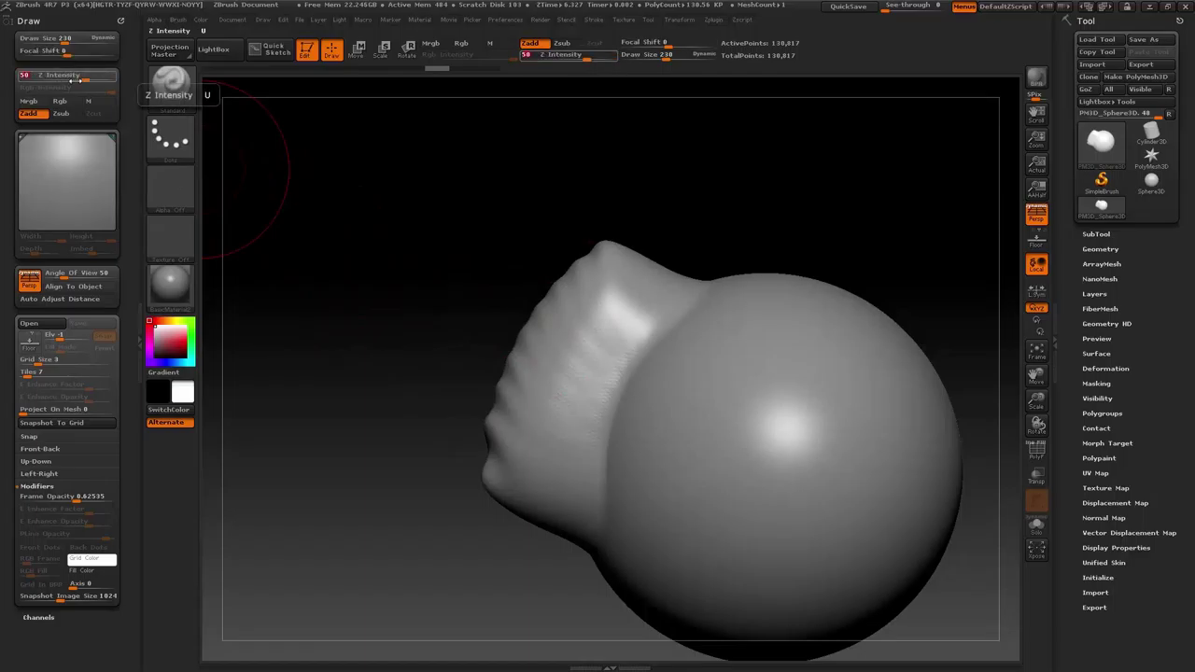
key("Return")
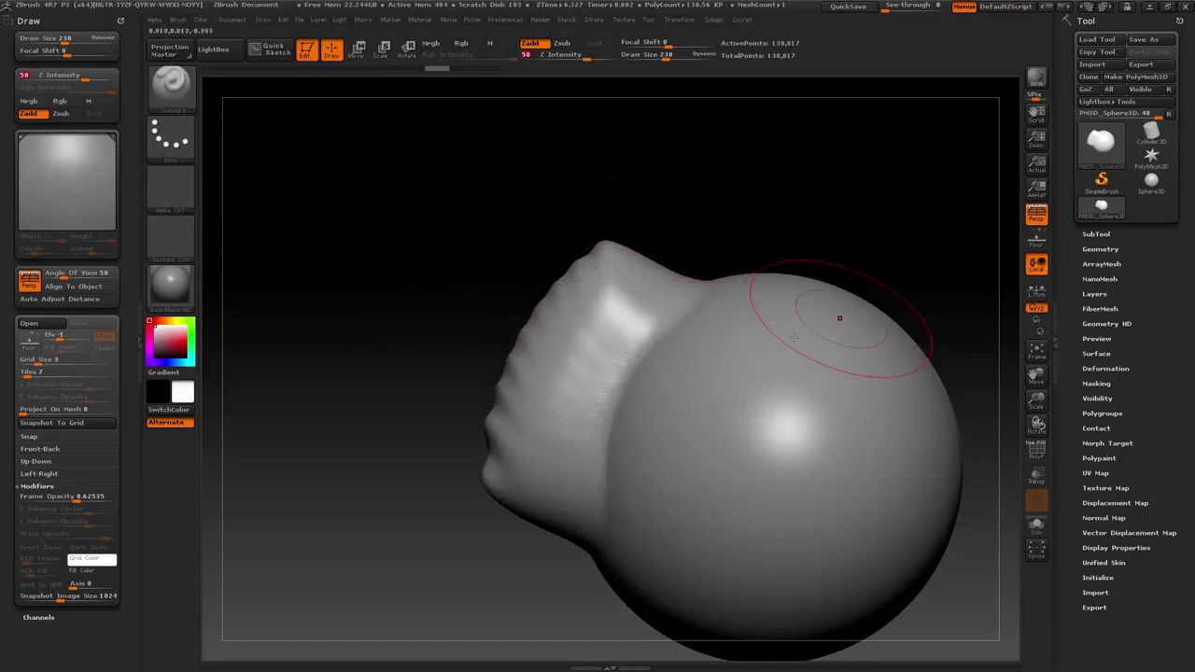
left_click_drag(609, 354, 573, 228)
mouse_move(608, 326)
left_mouse_down()
mouse_move(514, 547)
mouse_move(658, 255)
left_mouse_up()
mouse_move(373, 317)
left_mouse_down()
mouse_move(401, 341)
mouse_move(523, 360)
left_mouse_up()
left_click_drag(738, 347, 736, 477)
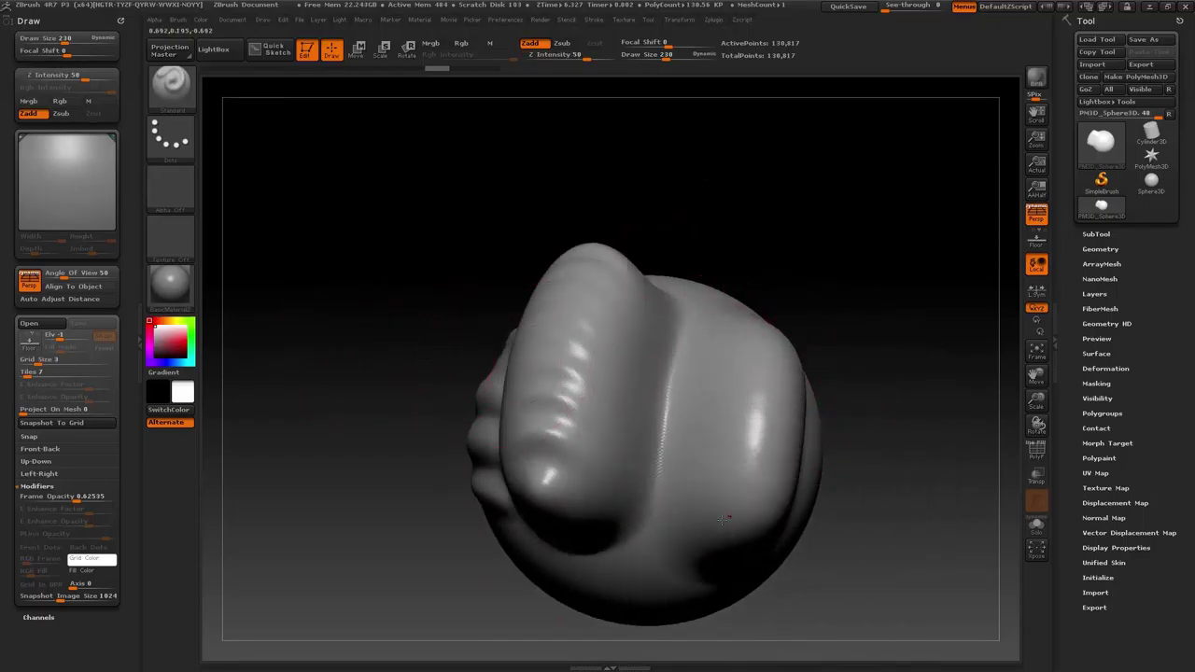
mouse_move(880, 489)
left_mouse_down()
mouse_move(851, 467)
mouse_move(841, 374)
mouse_move(869, 354)
mouse_move(880, 370)
left_mouse_up()
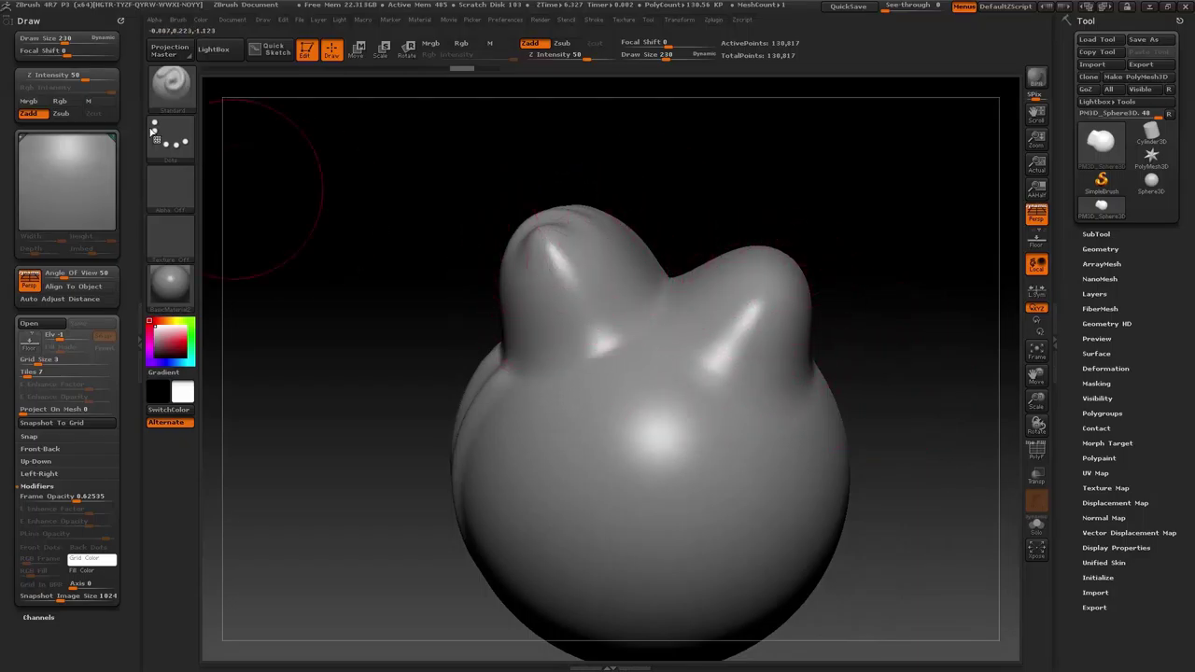
- Sculpt a ridge across the model's middle, undoing two stray crease strokes first
left_click(70, 78)
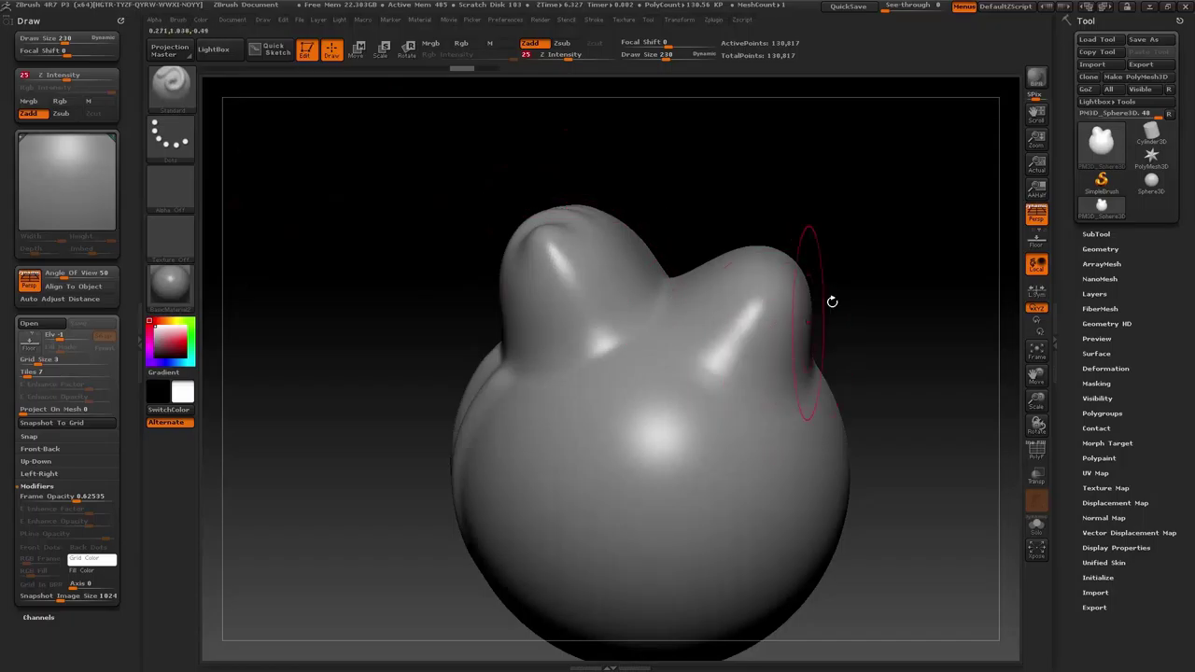
mouse_move(1034, 422)
left_mouse_down()
mouse_move(1008, 382)
mouse_move(899, 363)
mouse_move(859, 373)
left_mouse_up()
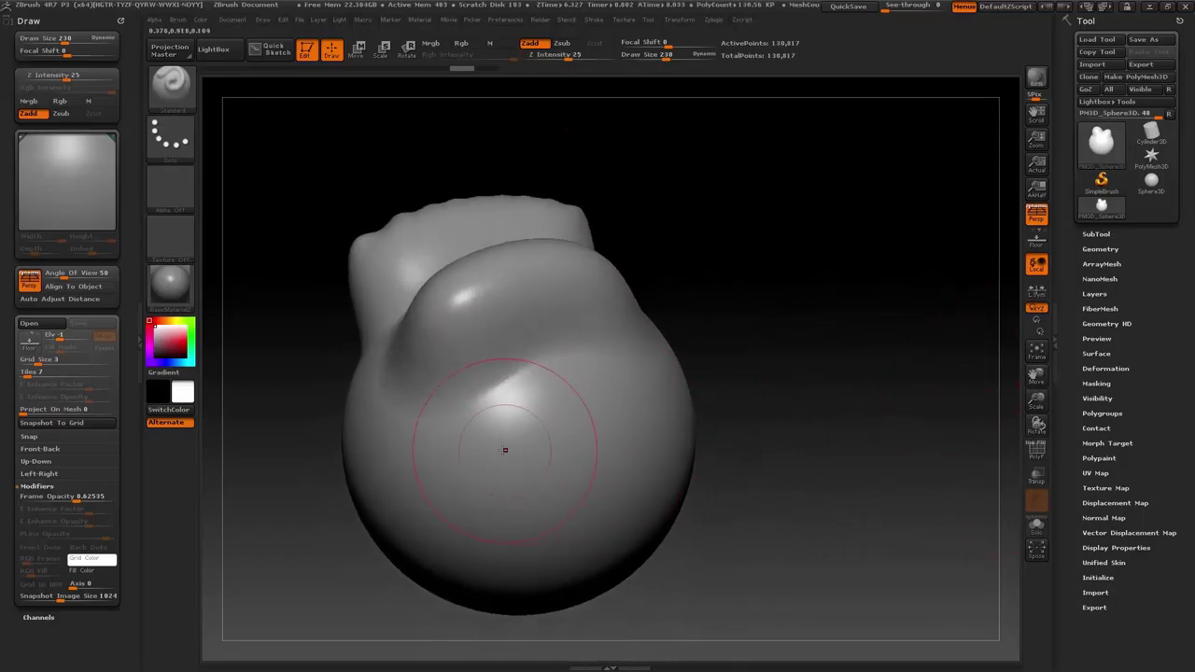
left_click_drag(476, 386, 515, 366)
left_click_drag(520, 420, 586, 400)
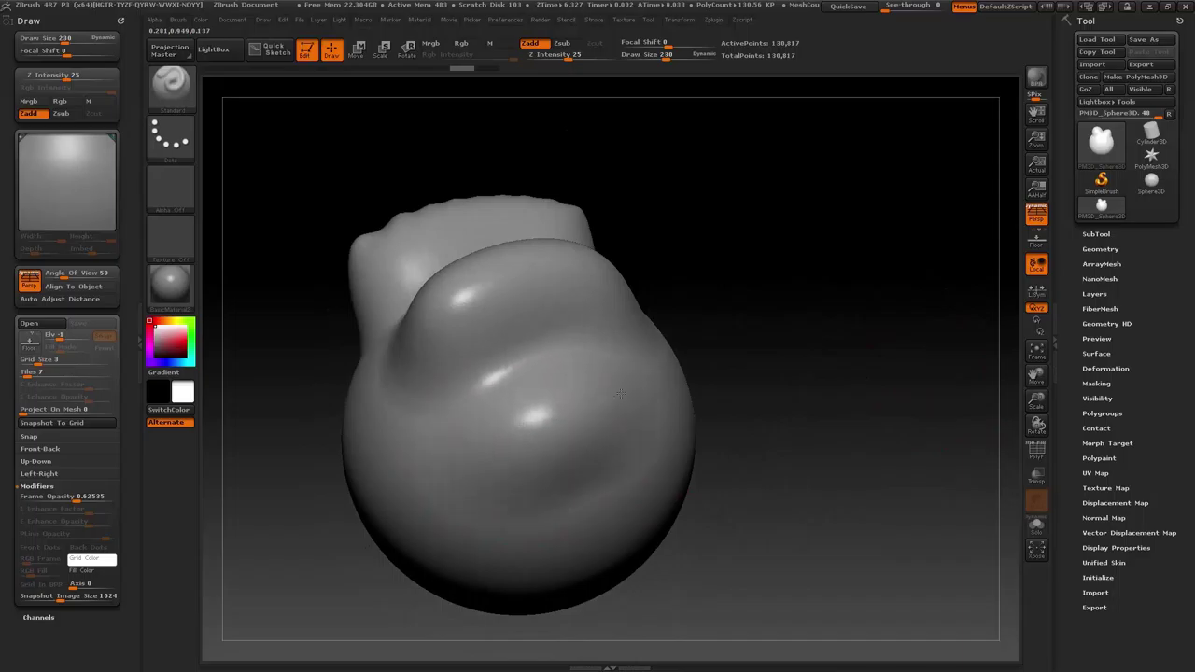
key("ctrl+z")
key("ctrl+z")
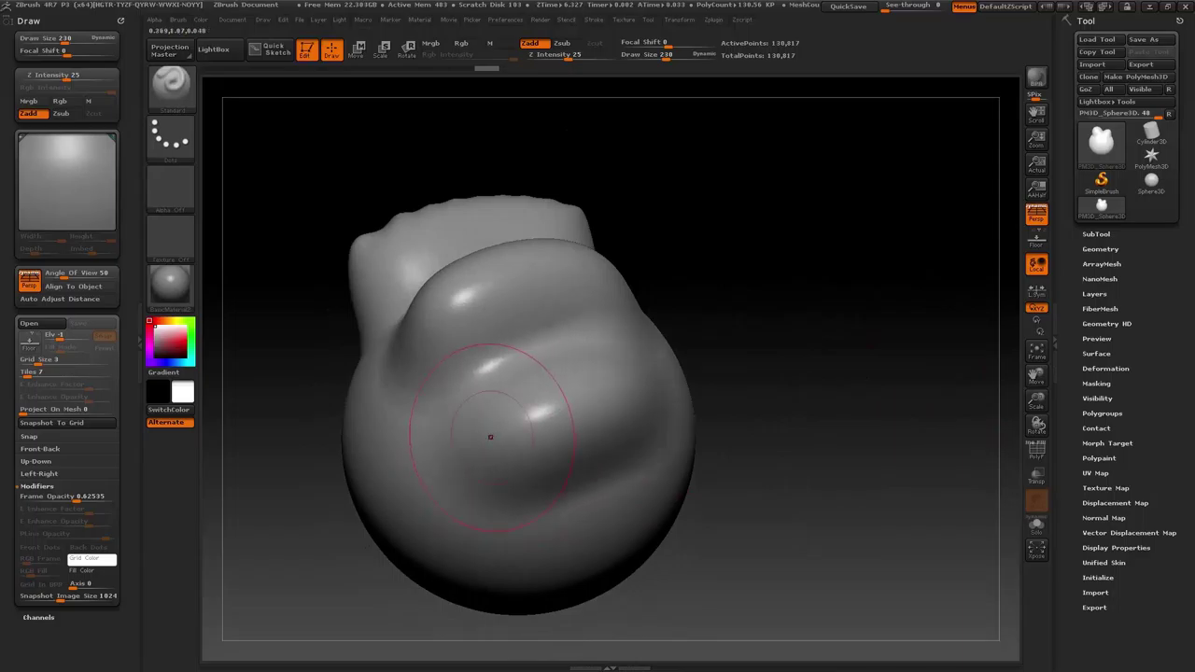
key("b")
key("s")
key("t")
mouse_move(491, 457)
left_mouse_down()
mouse_move(660, 401)
mouse_move(776, 425)
mouse_move(800, 394)
left_mouse_up()
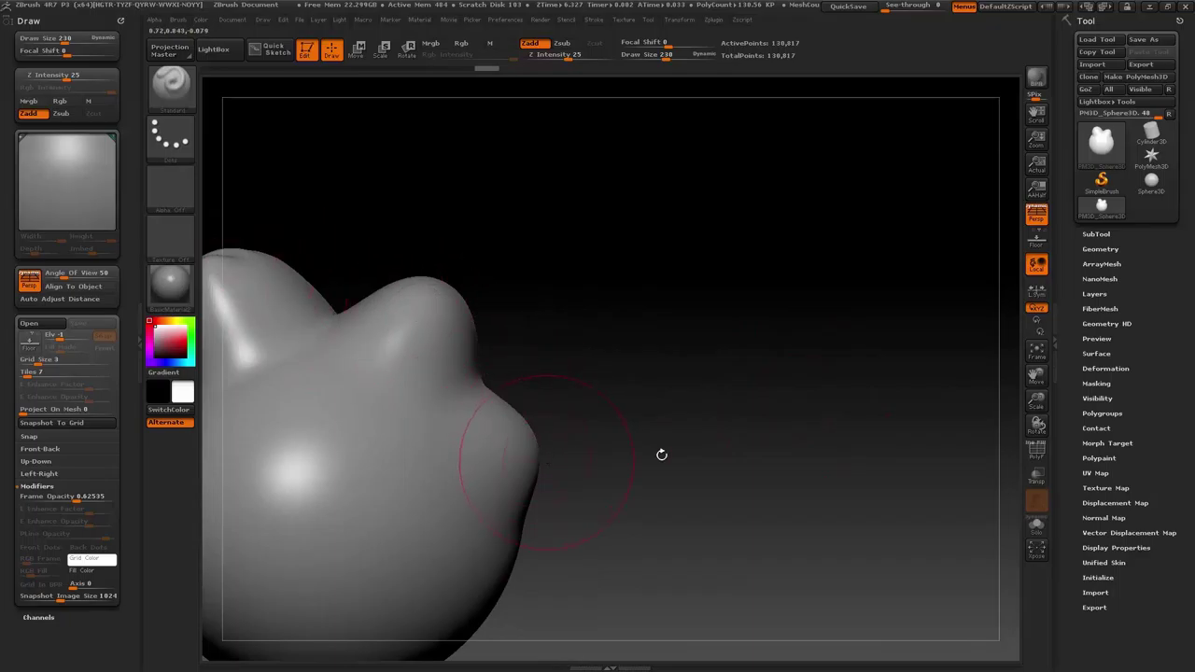
- Re-centre and orbit the model to show both top lobes, and set Z Intensity to 25
left_click_drag(1036, 376, 1049, 371)
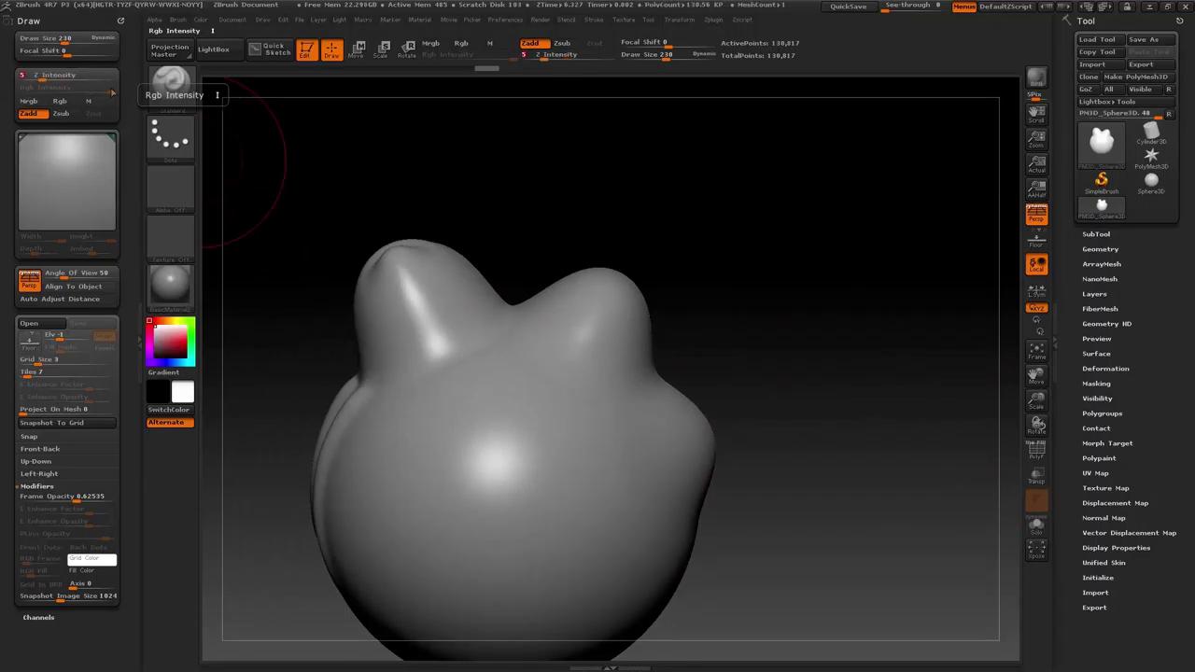
mouse_move(990, 376)
left_mouse_down()
mouse_move(923, 373)
mouse_move(880, 395)
mouse_move(794, 367)
left_mouse_up()
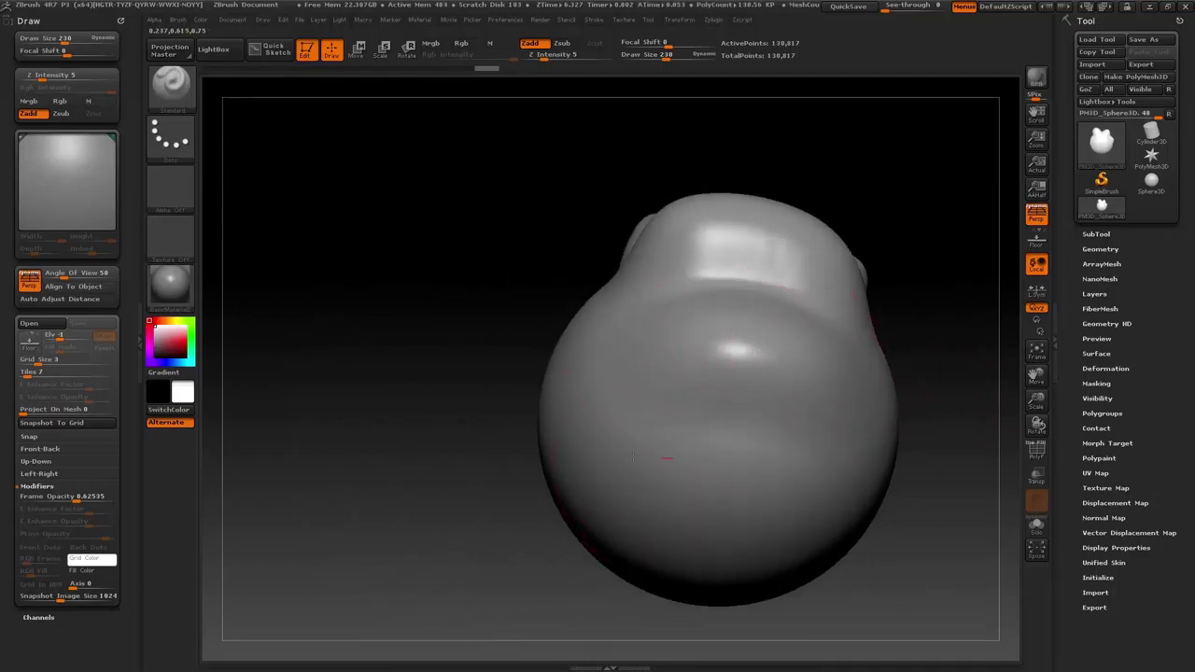
left_click_drag(504, 598, 421, 541)
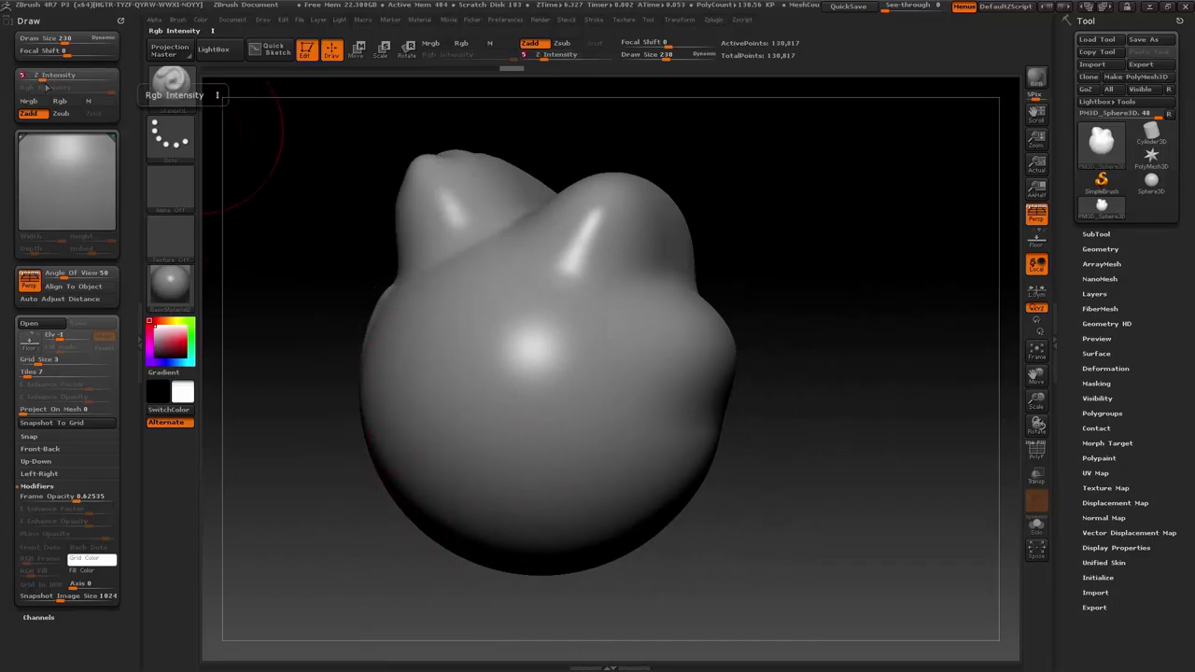
type("5")
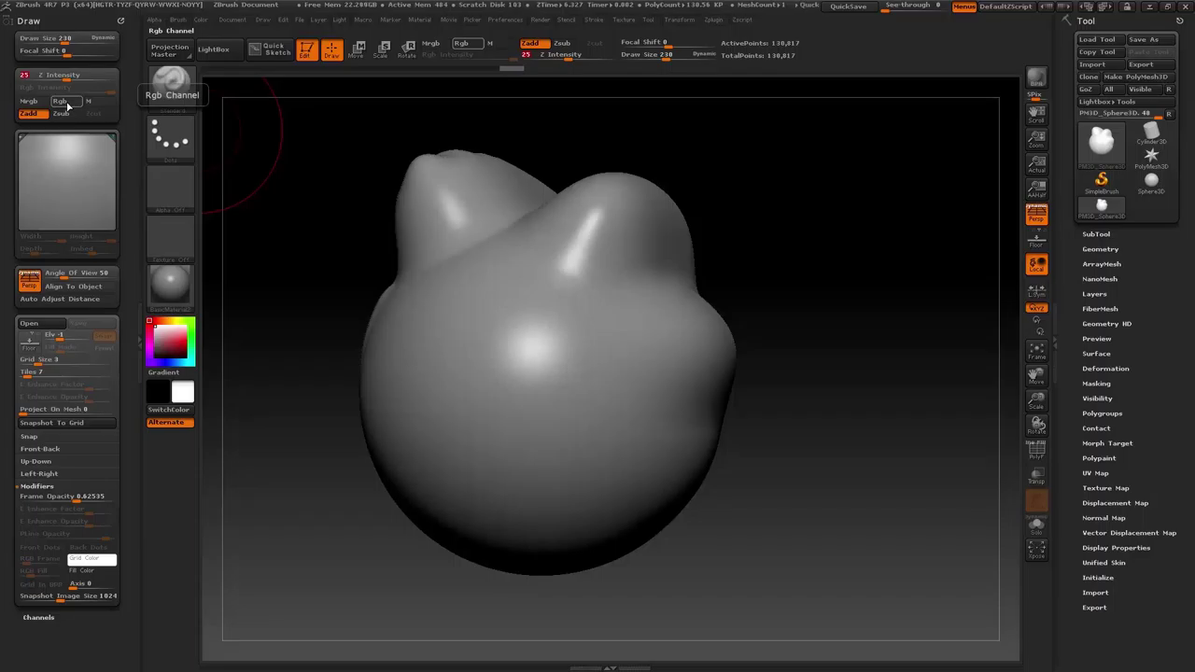
- With Rgb on and Zadd off, paint a red patch on the model's lower front
left_click(63, 102)
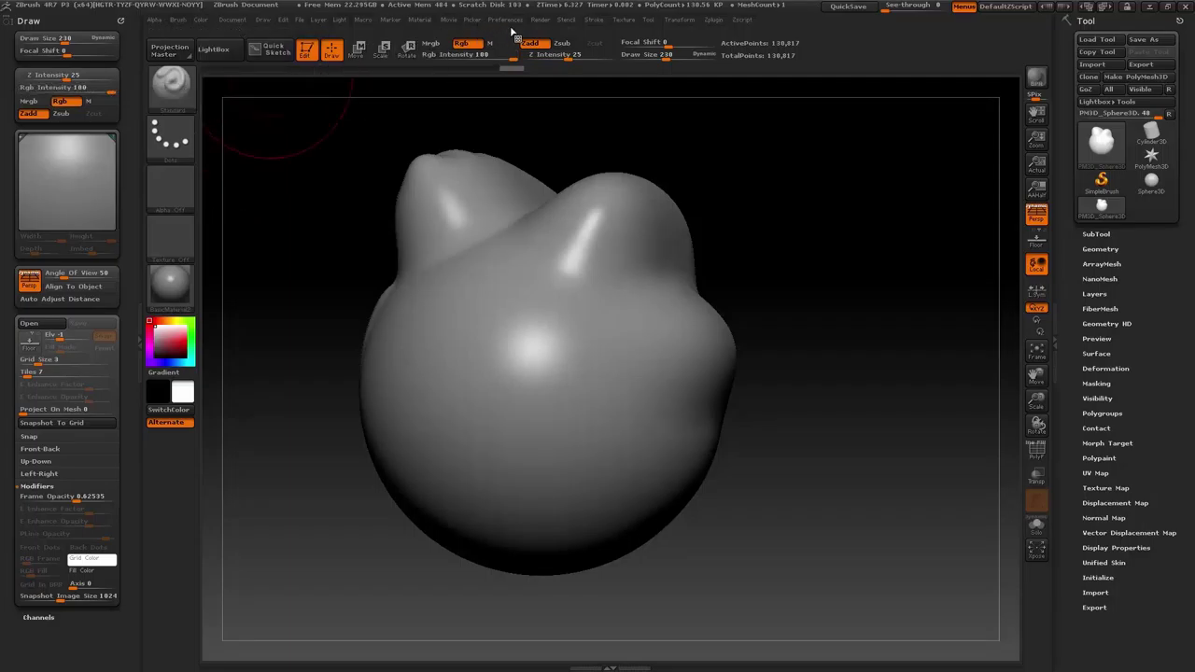
left_click(533, 44)
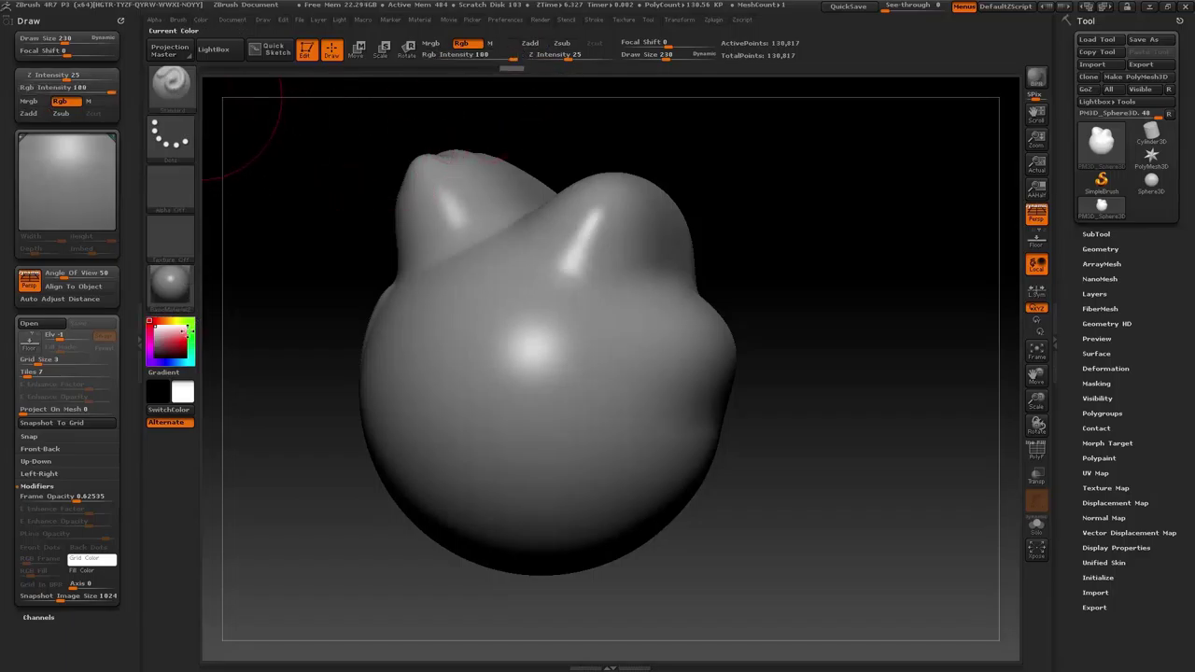
left_click(179, 344)
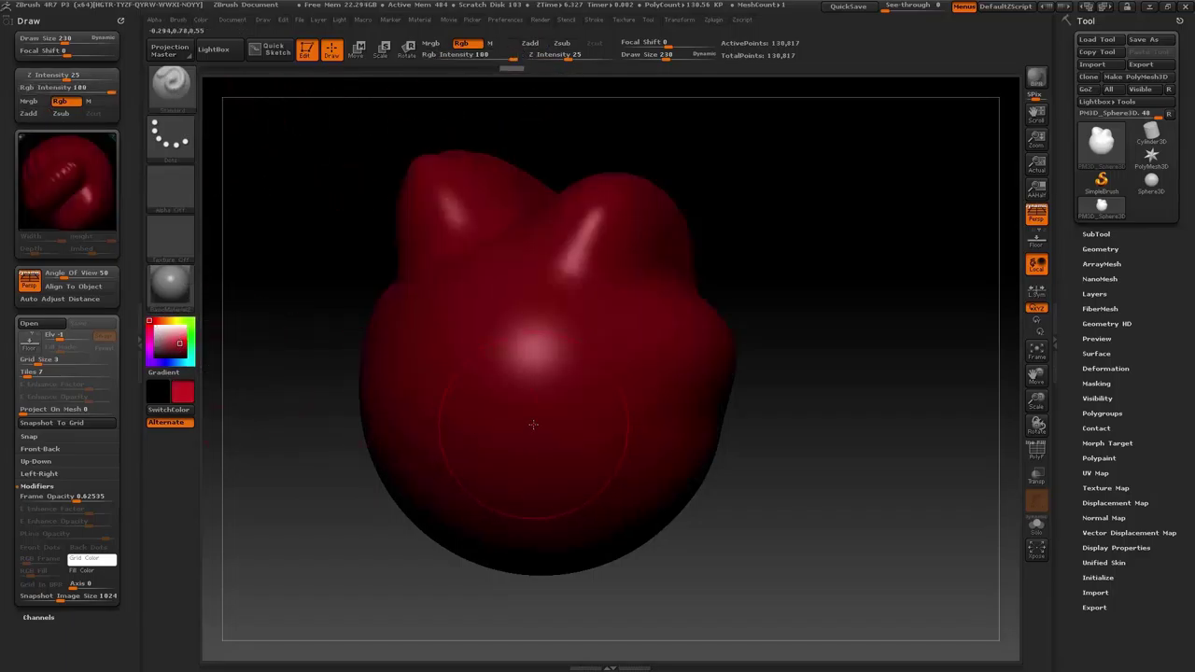
mouse_move(564, 385)
left_mouse_down()
mouse_move(537, 364)
mouse_move(507, 411)
mouse_move(615, 386)
left_mouse_up()
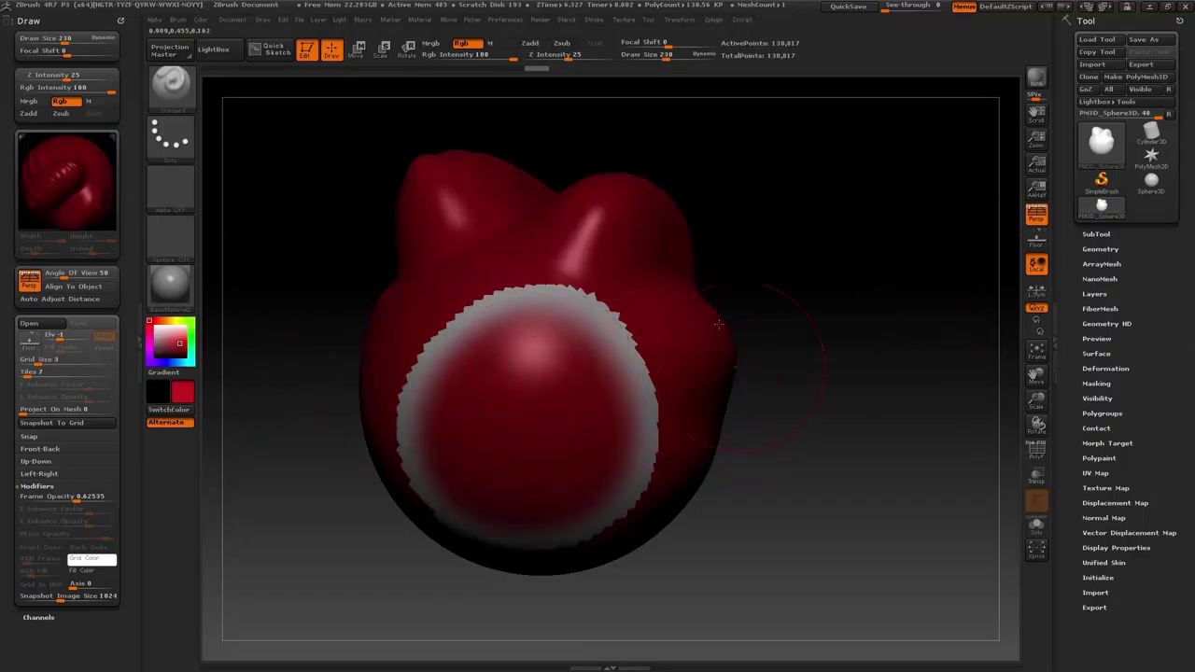
- Expand the SubTool list and toggle the subtool's polypaint display
left_click(1098, 233)
left_click(1154, 248)
left_click_drag(887, 279, 512, 409)
mouse_move(1155, 247)
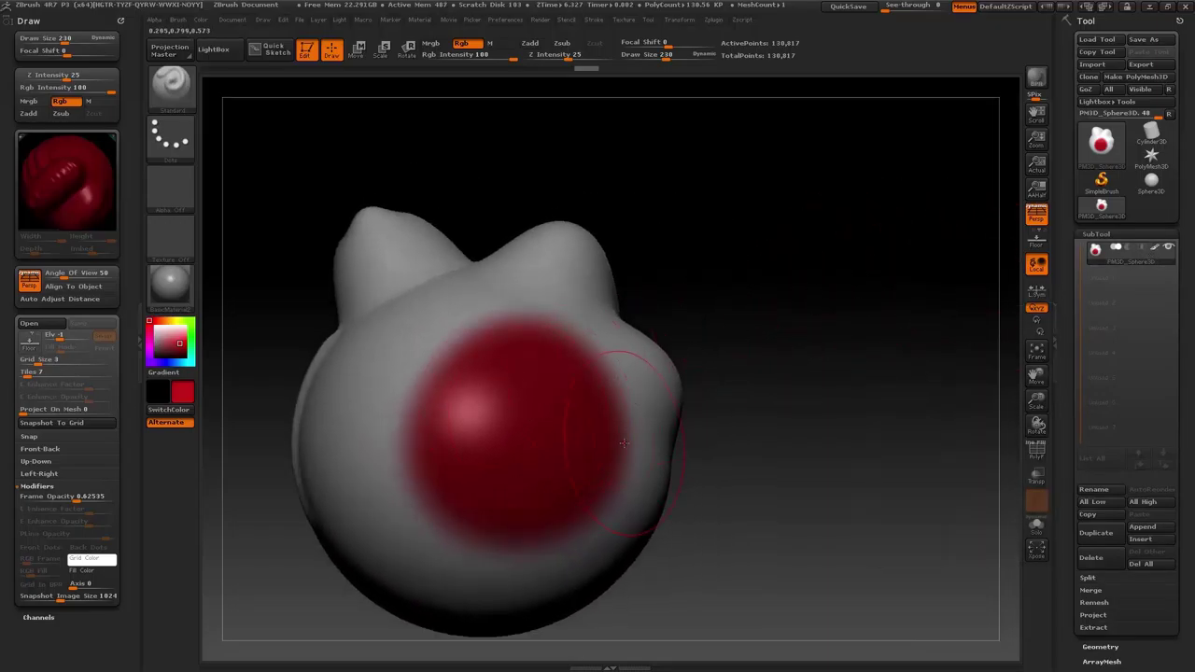
- Undo and redo the red spot, then paint red across the model's left side and front
key("ctrl+z")
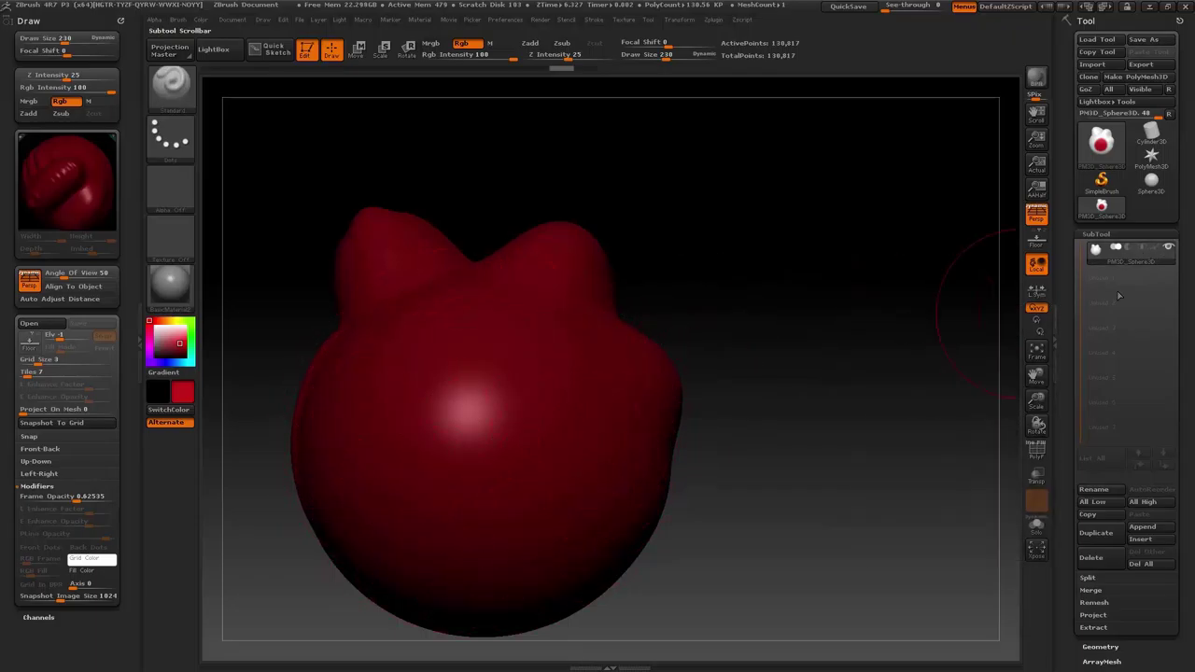
key("ctrl+shift+z")
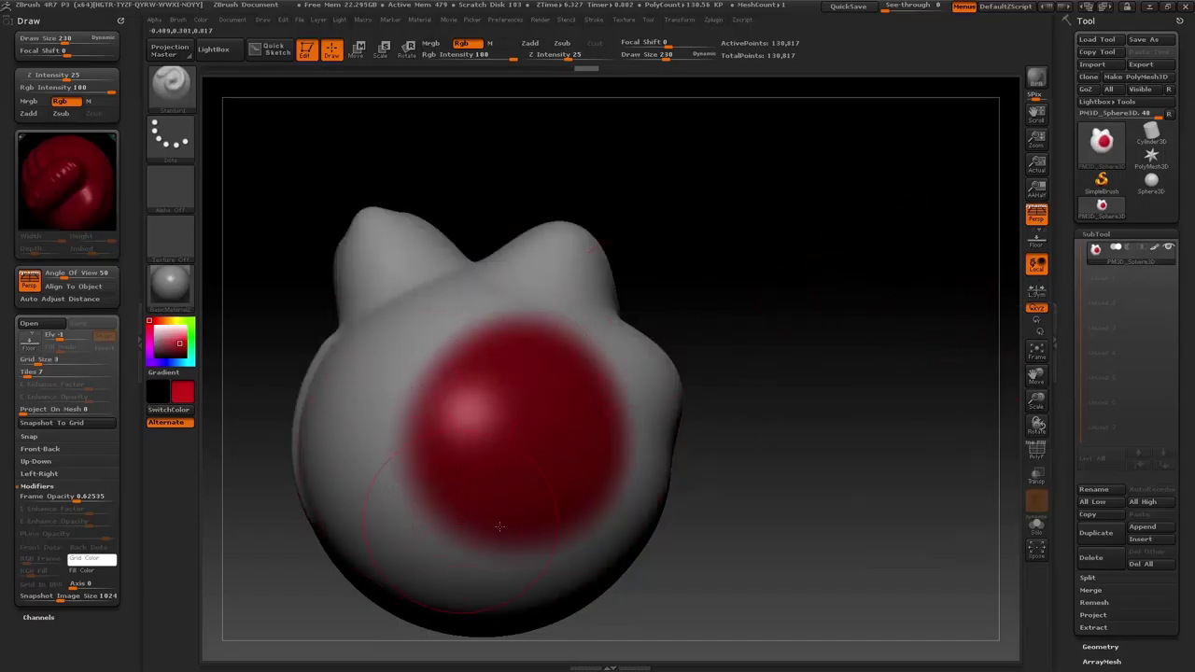
mouse_move(370, 423)
left_mouse_down()
mouse_move(397, 441)
mouse_move(420, 541)
mouse_move(543, 603)
left_mouse_up()
mouse_move(639, 404)
left_mouse_down()
mouse_move(551, 544)
mouse_move(545, 341)
mouse_move(376, 374)
mouse_move(650, 393)
mouse_move(665, 374)
mouse_move(336, 523)
mouse_move(340, 546)
left_mouse_up()
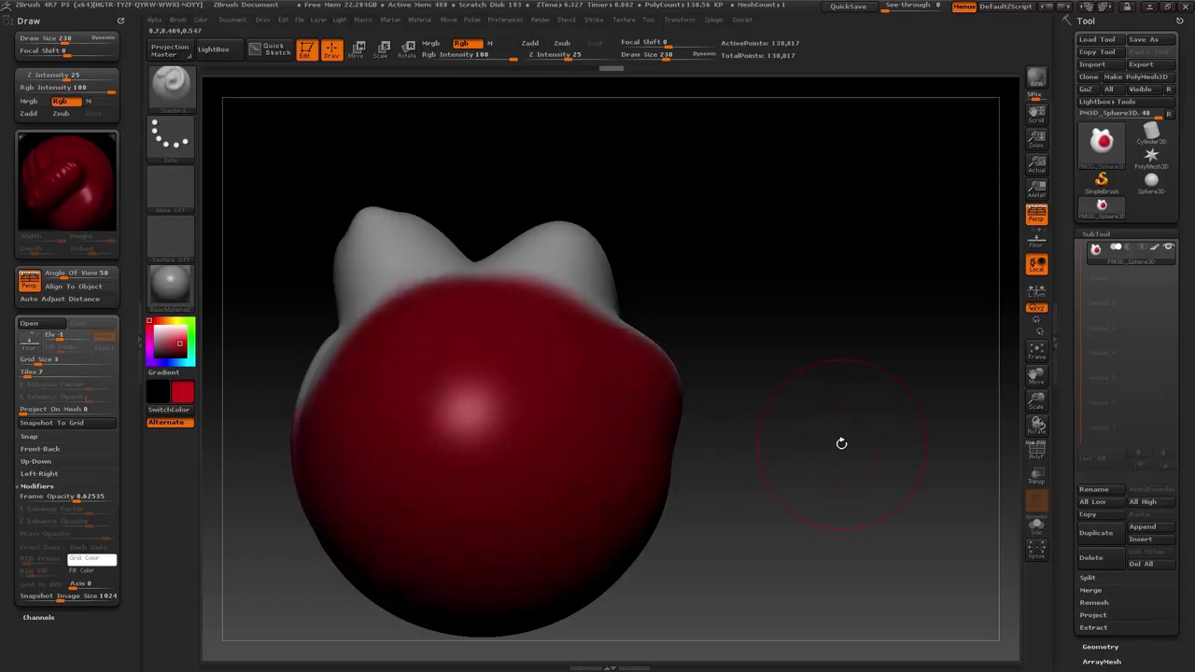
- Hide the existing red polypaint and paint a soft red patch on the model's centre
key("ctrl")
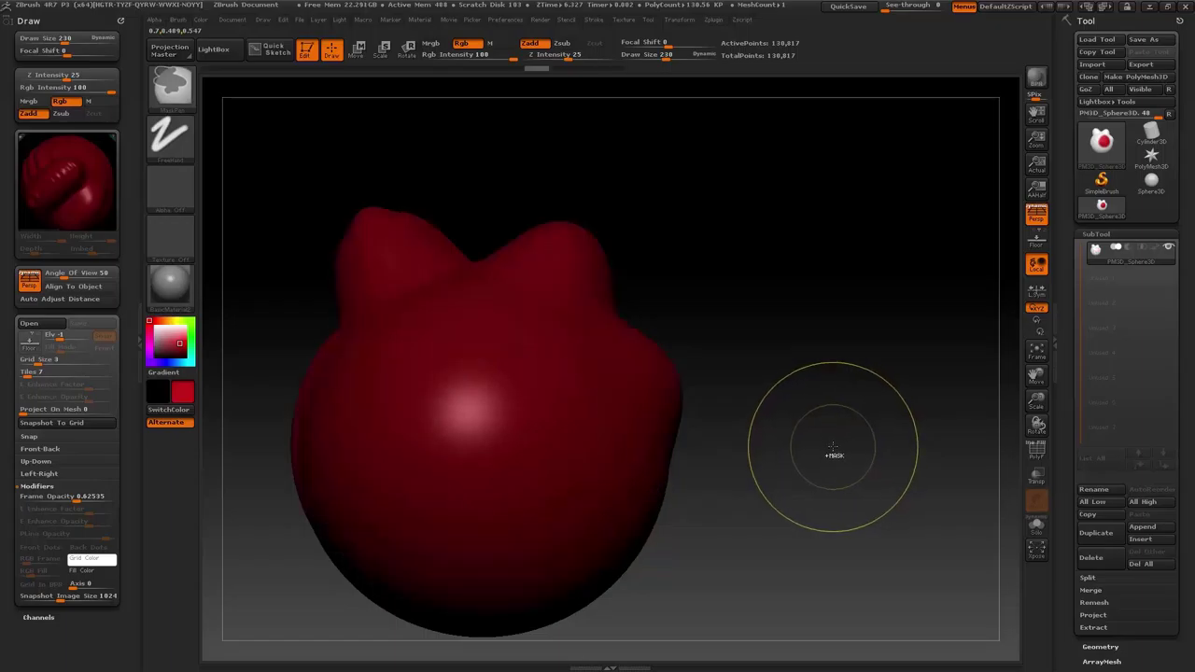
left_click(1154, 250)
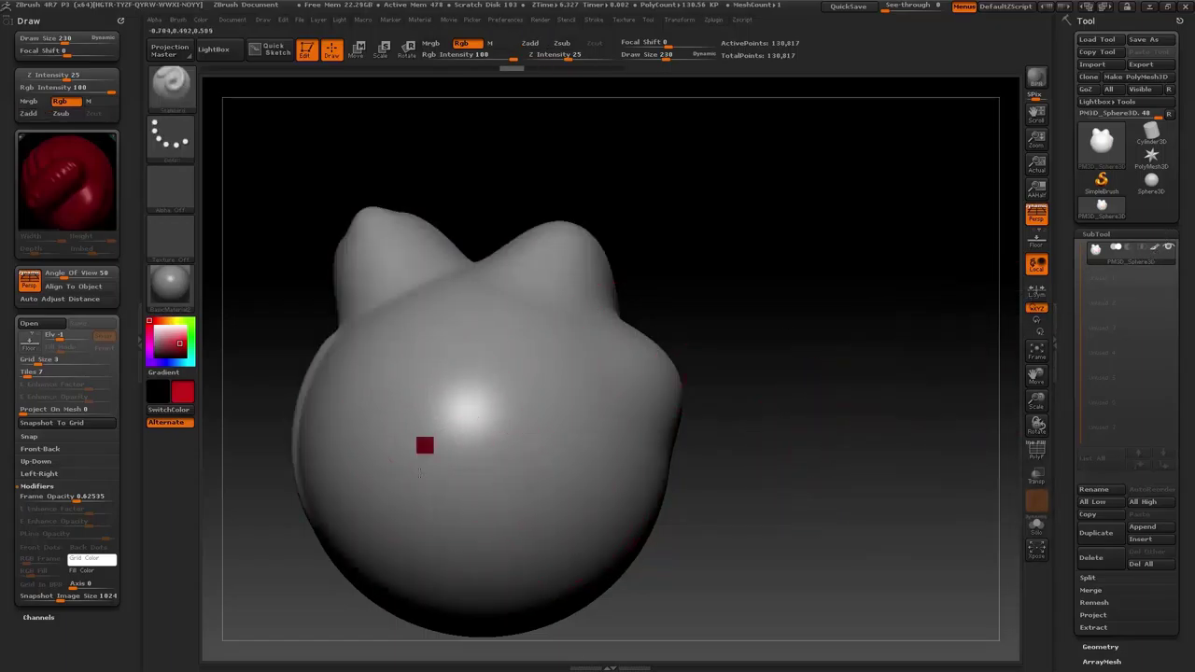
left_click_drag(424, 445, 476, 446)
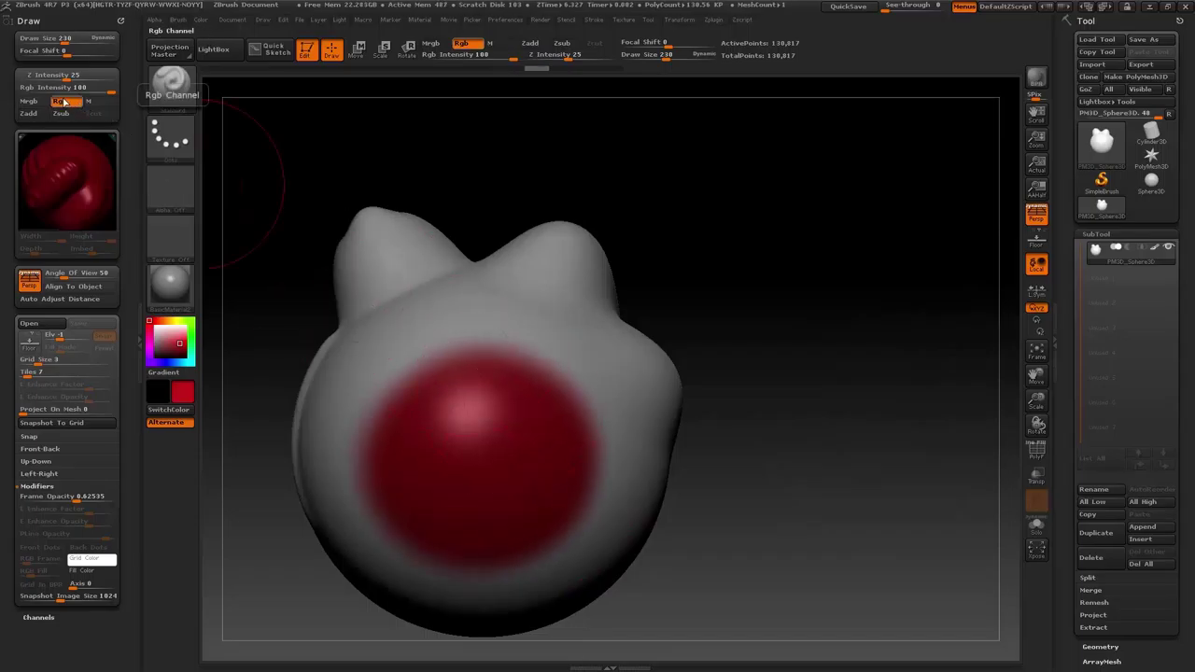
- With Zadd on, paint raised red bulges on both sides of the model, zoom out, then select Zsub
left_click(529, 44)
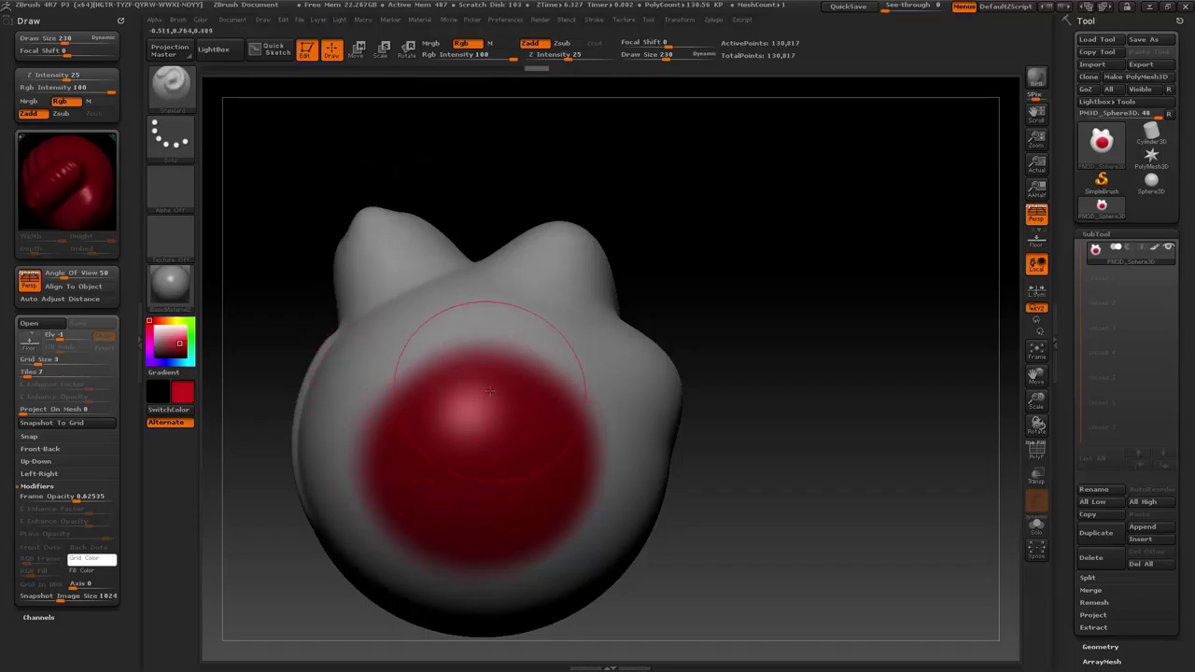
mouse_move(469, 377)
left_mouse_down()
mouse_move(548, 385)
mouse_move(580, 445)
mouse_move(548, 500)
mouse_move(504, 480)
left_mouse_up()
left_click_drag(789, 513, 743, 477)
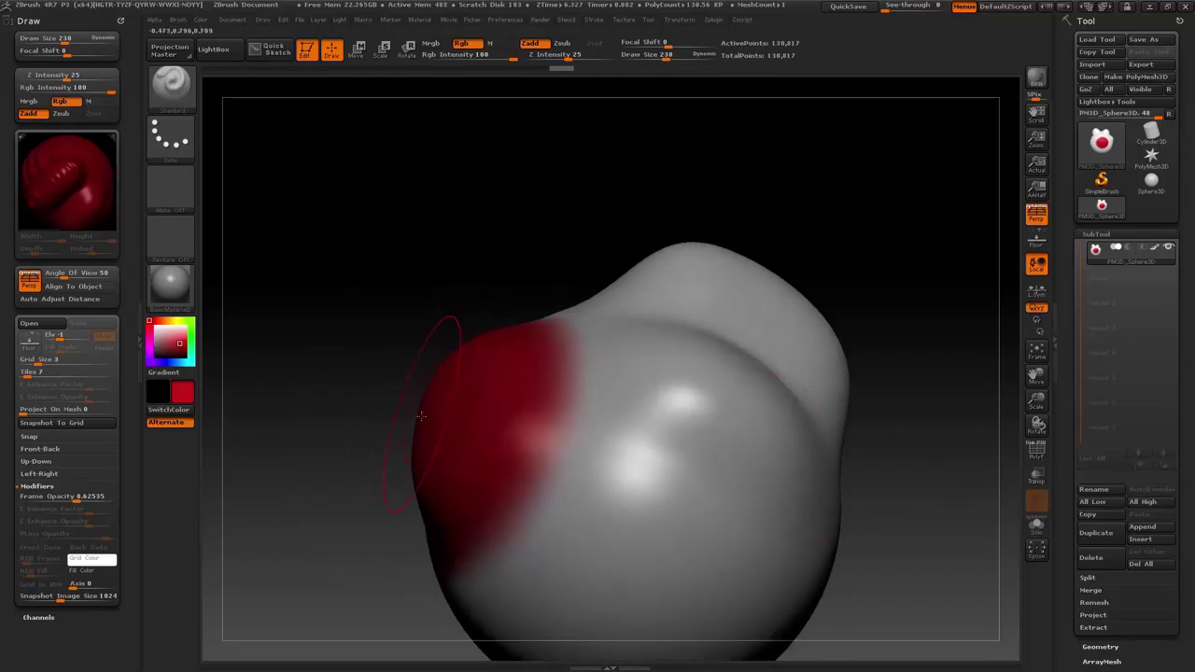
mouse_move(620, 416)
left_mouse_down()
mouse_move(675, 391)
mouse_move(653, 420)
mouse_move(634, 401)
mouse_move(639, 410)
left_mouse_up()
mouse_move(961, 461)
left_mouse_down()
mouse_move(939, 439)
mouse_move(962, 457)
left_mouse_up()
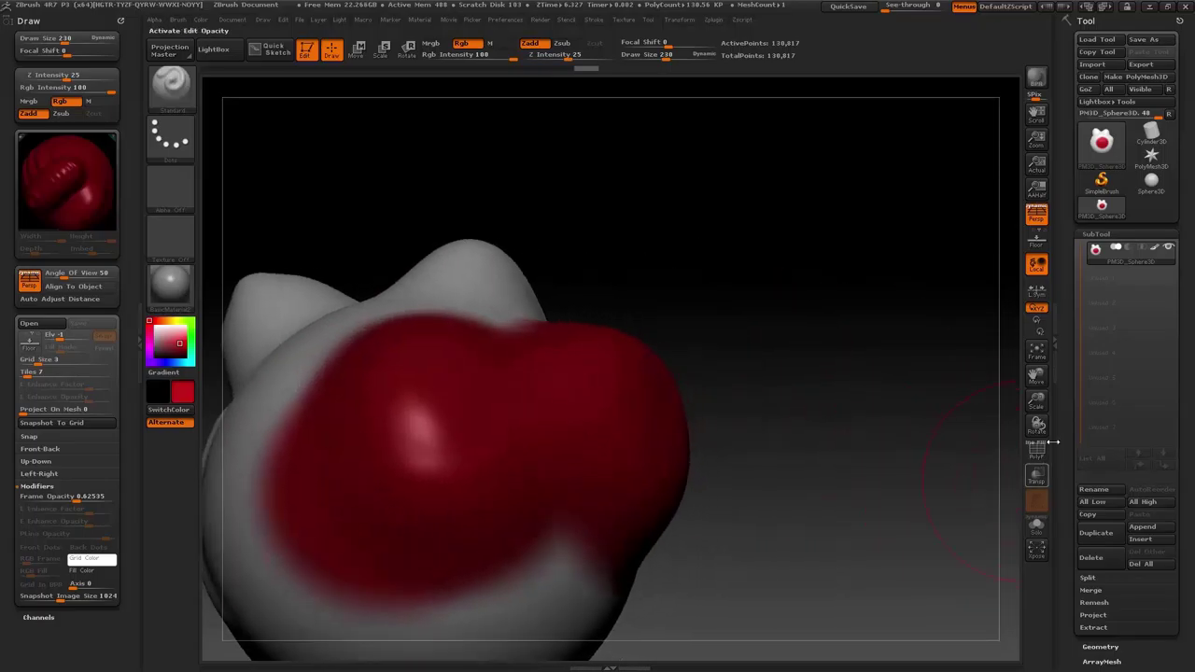
left_click_drag(1036, 400, 1008, 360)
left_click_drag(595, 346, 672, 347)
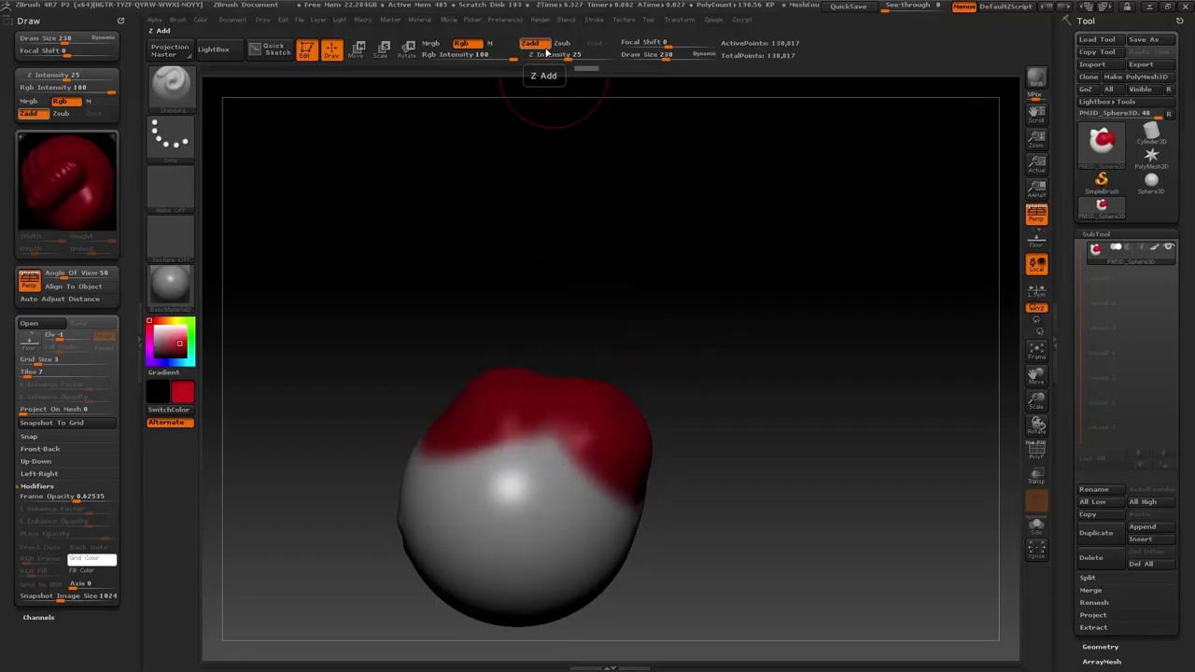
left_click(561, 44)
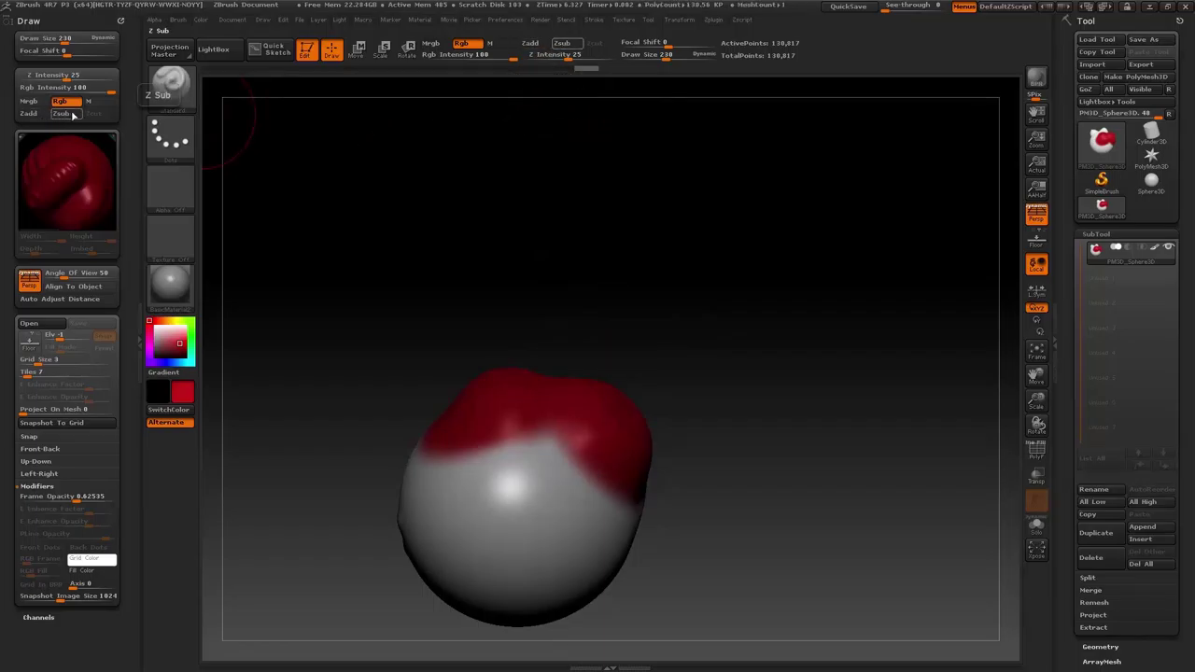
- With Zsub and Rgb on, carve a red-lined dent into the sphere's front
left_click(70, 114)
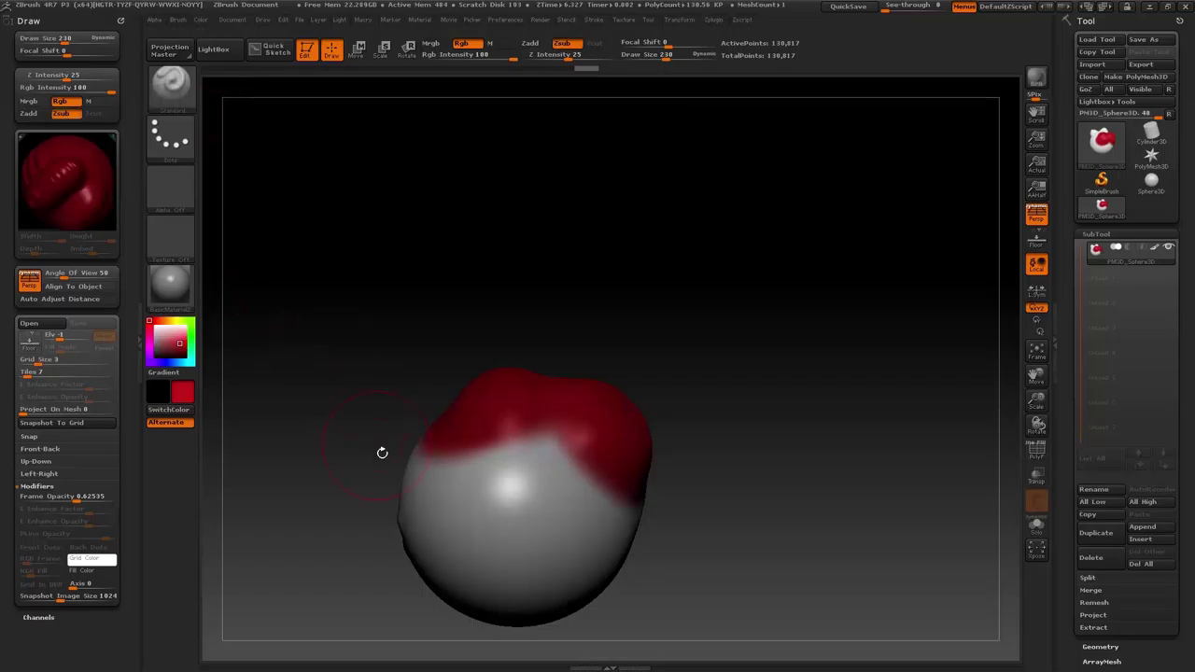
mouse_move(501, 488)
left_mouse_down()
mouse_move(467, 486)
mouse_move(443, 509)
mouse_move(468, 543)
mouse_move(528, 525)
mouse_move(506, 479)
mouse_move(455, 518)
mouse_move(530, 506)
mouse_move(474, 498)
mouse_move(508, 550)
mouse_move(509, 496)
mouse_move(521, 545)
mouse_move(537, 494)
left_mouse_up()
mouse_move(802, 598)
left_mouse_down()
mouse_move(896, 579)
mouse_move(618, 535)
left_mouse_up()
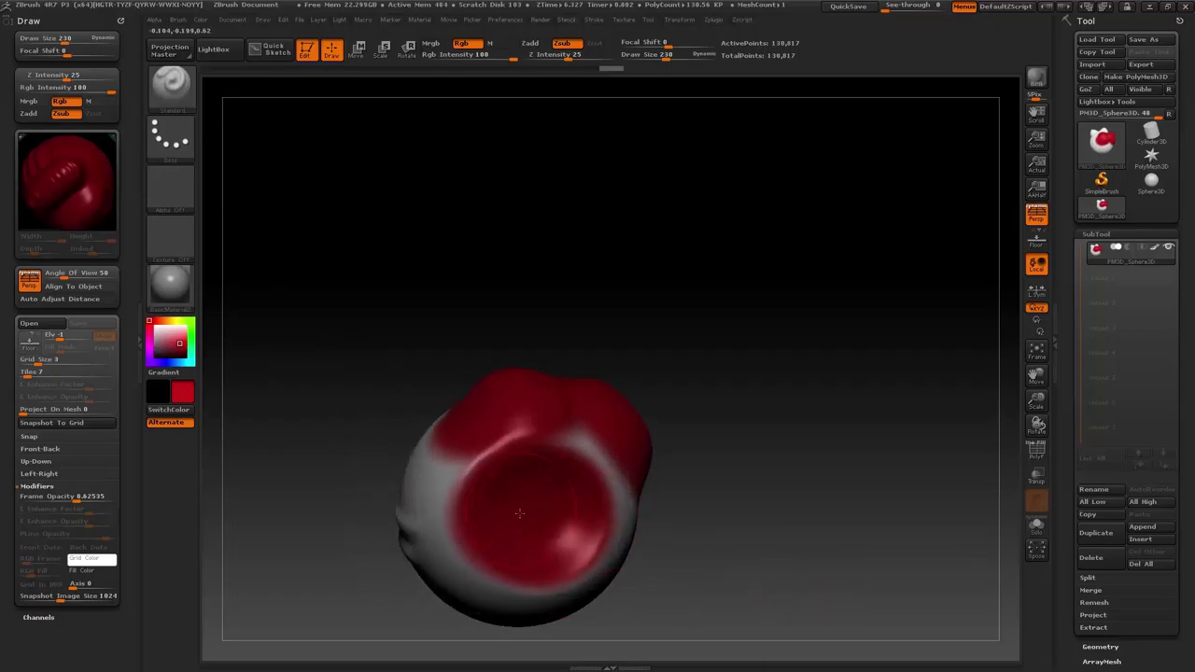
mouse_move(525, 512)
left_mouse_down()
mouse_move(551, 523)
mouse_move(508, 547)
mouse_move(522, 536)
left_mouse_up()
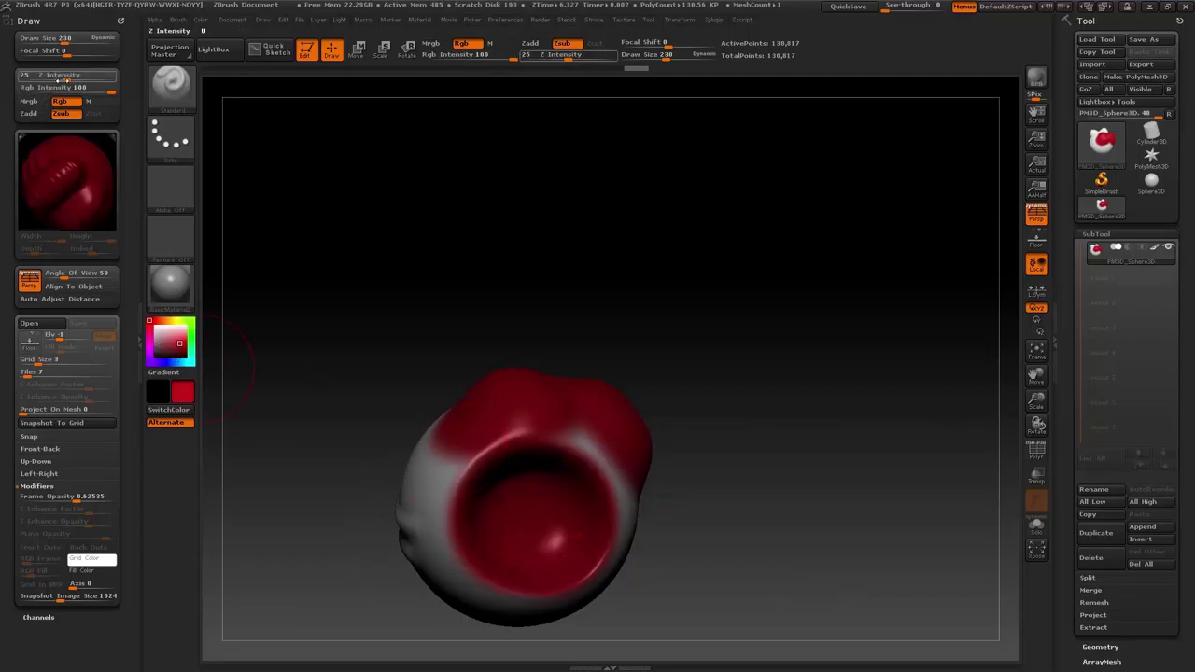
- Turn off Rgb and keep deepening the crater without adding colour
left_click(67, 104)
mouse_move(538, 504)
left_mouse_down()
mouse_move(465, 523)
mouse_move(509, 570)
mouse_move(528, 497)
mouse_move(507, 516)
left_mouse_up()
mouse_move(754, 523)
left_mouse_down()
mouse_move(715, 365)
mouse_move(657, 532)
mouse_move(747, 485)
left_mouse_up()
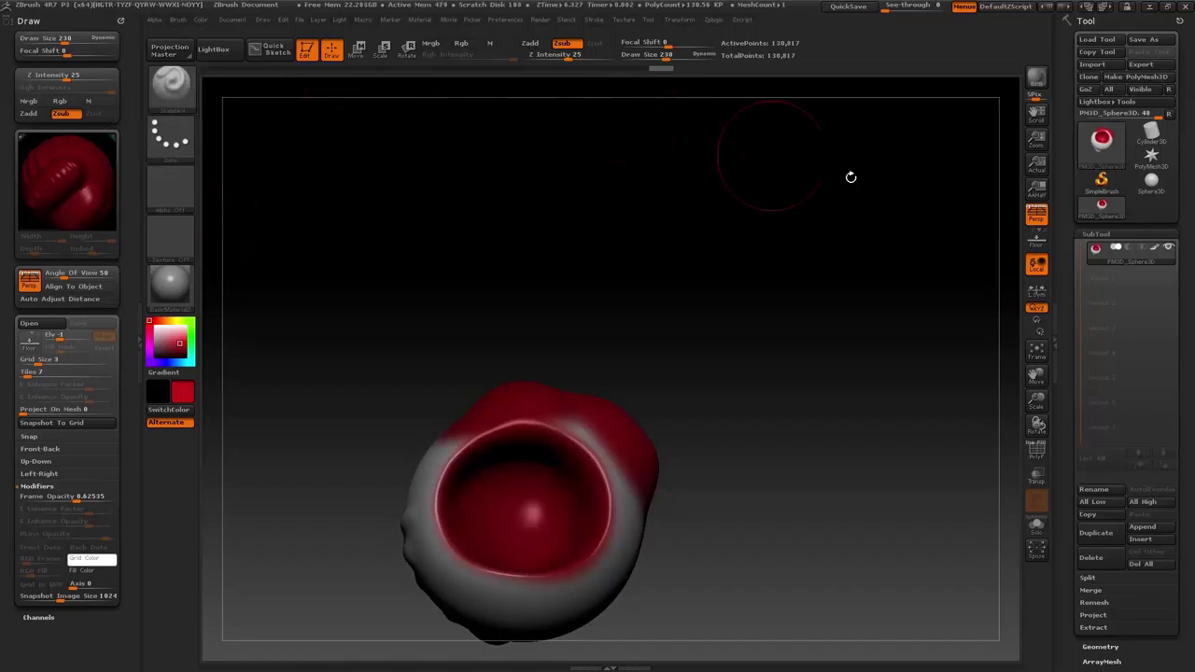
mouse_move(1123, 247)
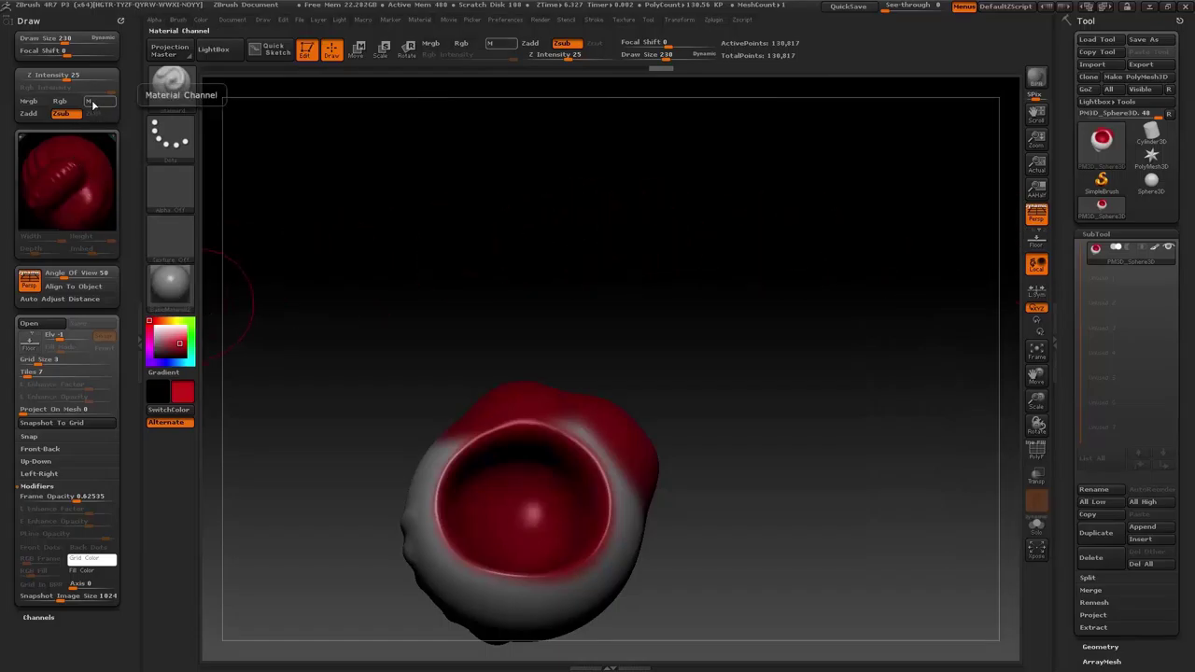
- Enable the M channel and paint ReflectYellow material onto one side of the model
left_click(91, 102)
mouse_move(182, 297)
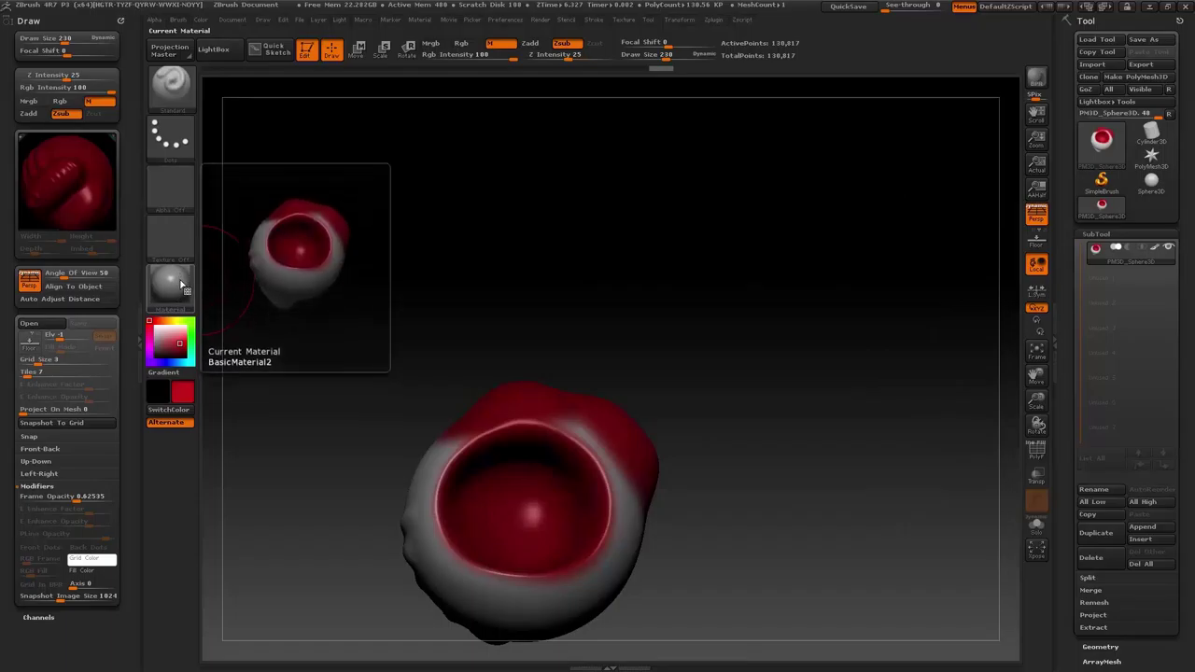
left_click(171, 282)
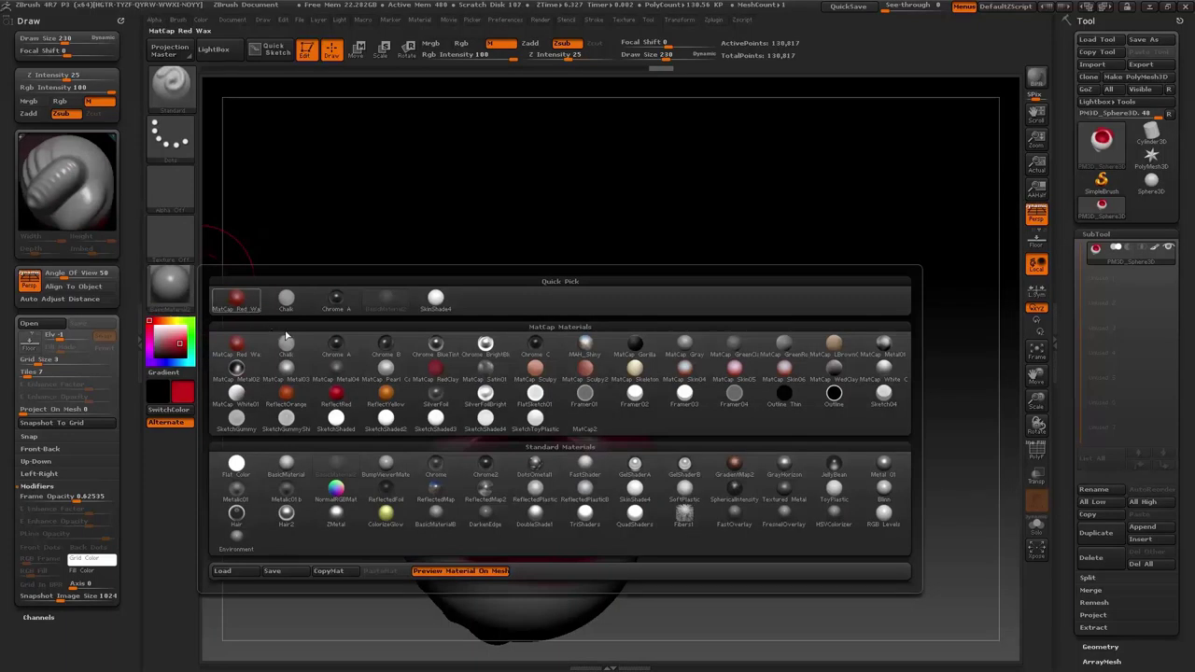
left_click(386, 396)
left_click_drag(635, 328, 680, 357)
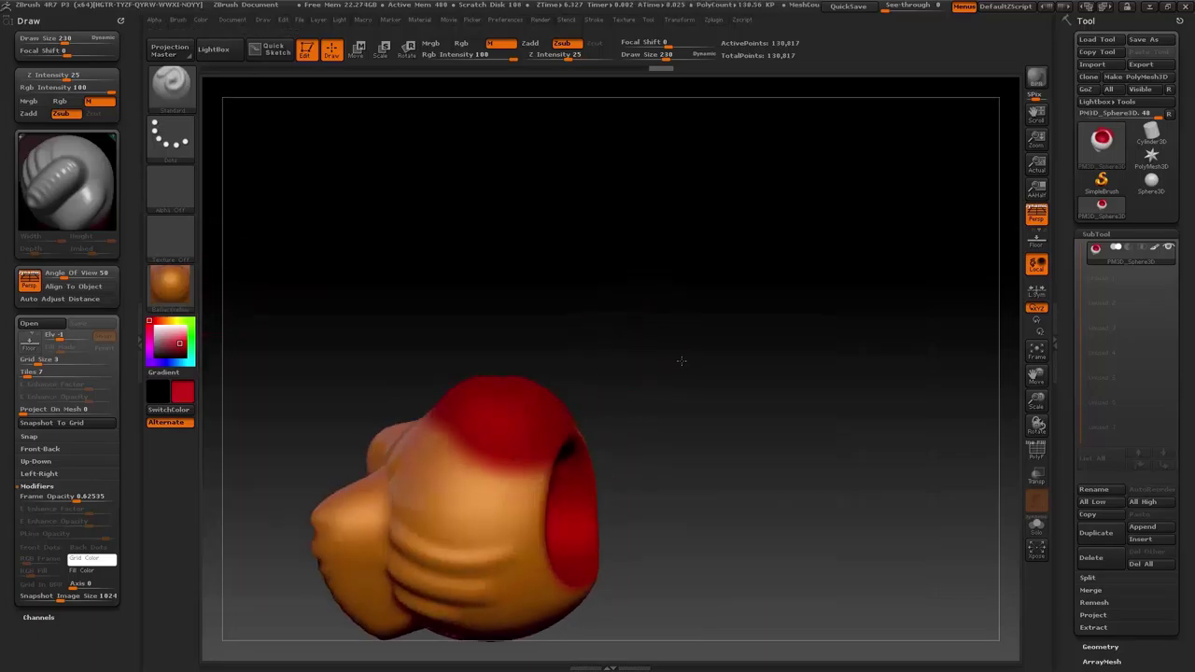
mouse_move(348, 505)
left_mouse_down("shift")
mouse_move(439, 504)
mouse_move(448, 523)
mouse_move(495, 541)
left_mouse_up("shift")
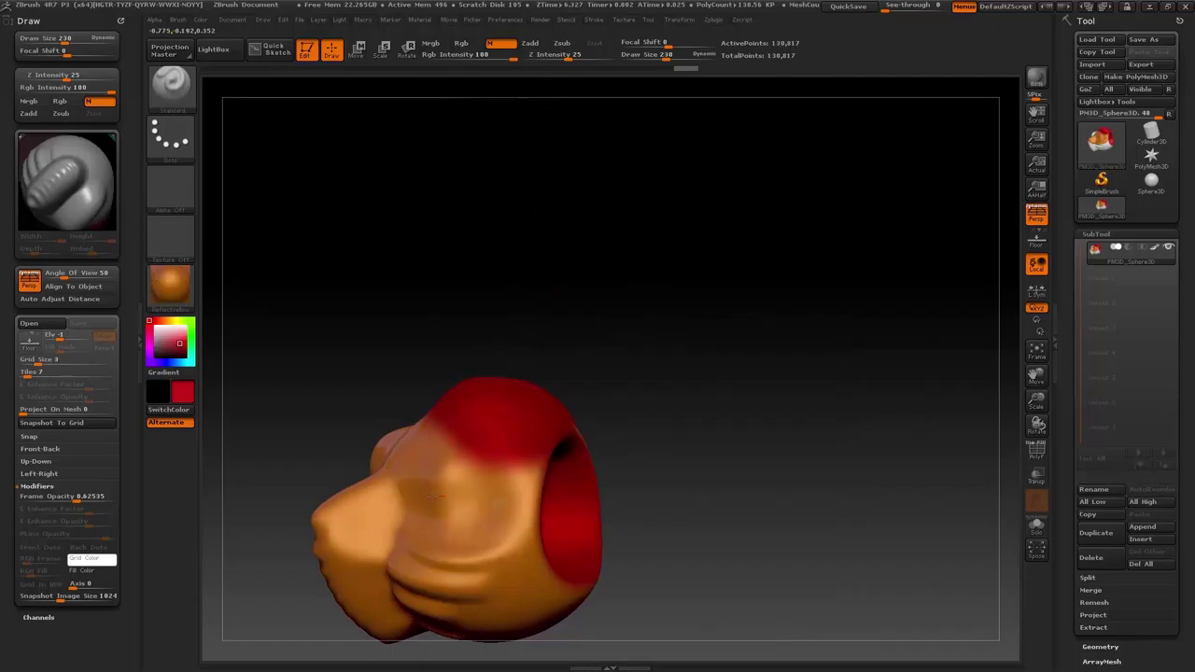
- Preview a grey material and then NormalRGBMat, orbiting the model to compare
left_click(169, 284)
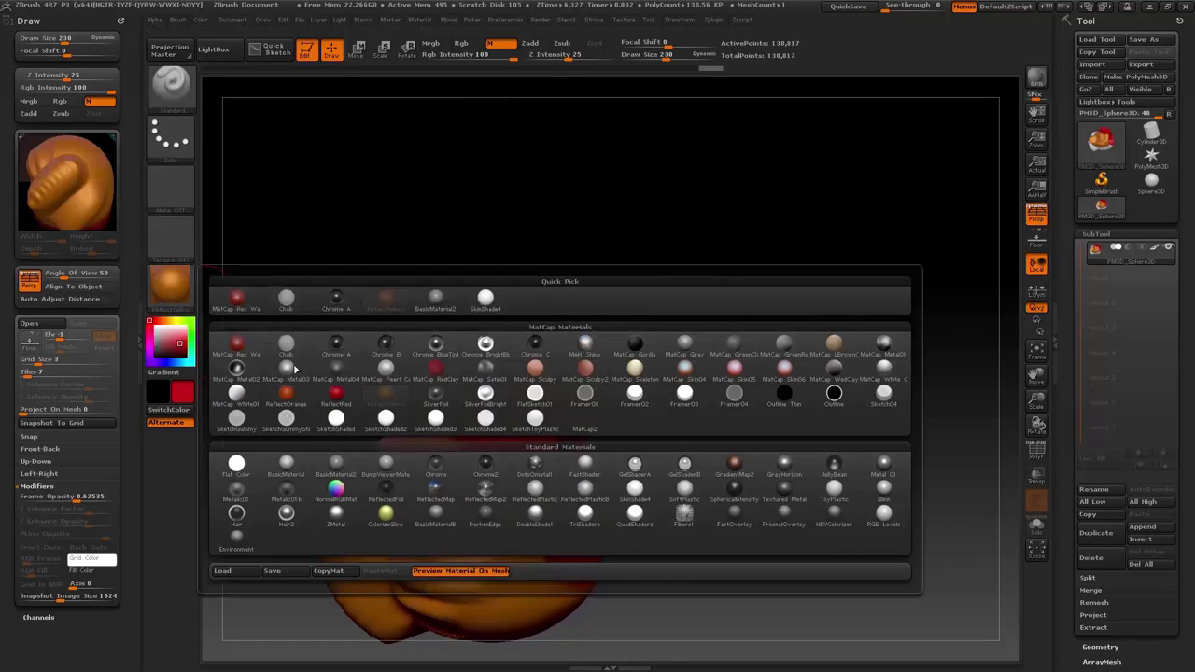
left_click(288, 501)
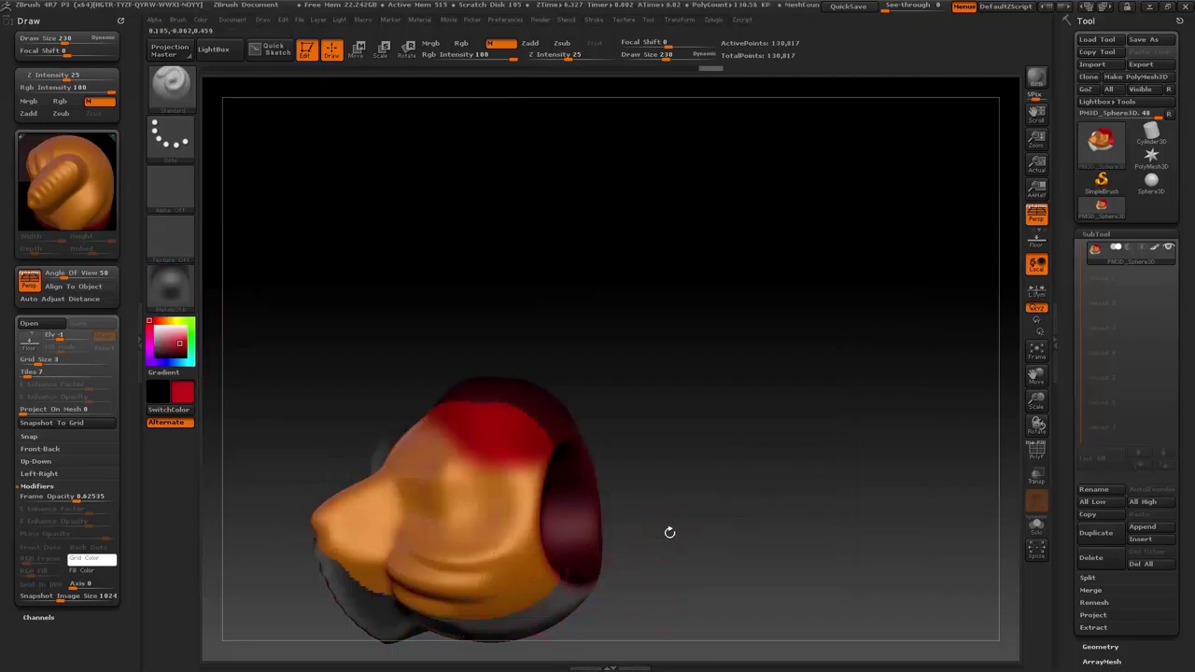
left_click_drag(670, 532, 689, 469)
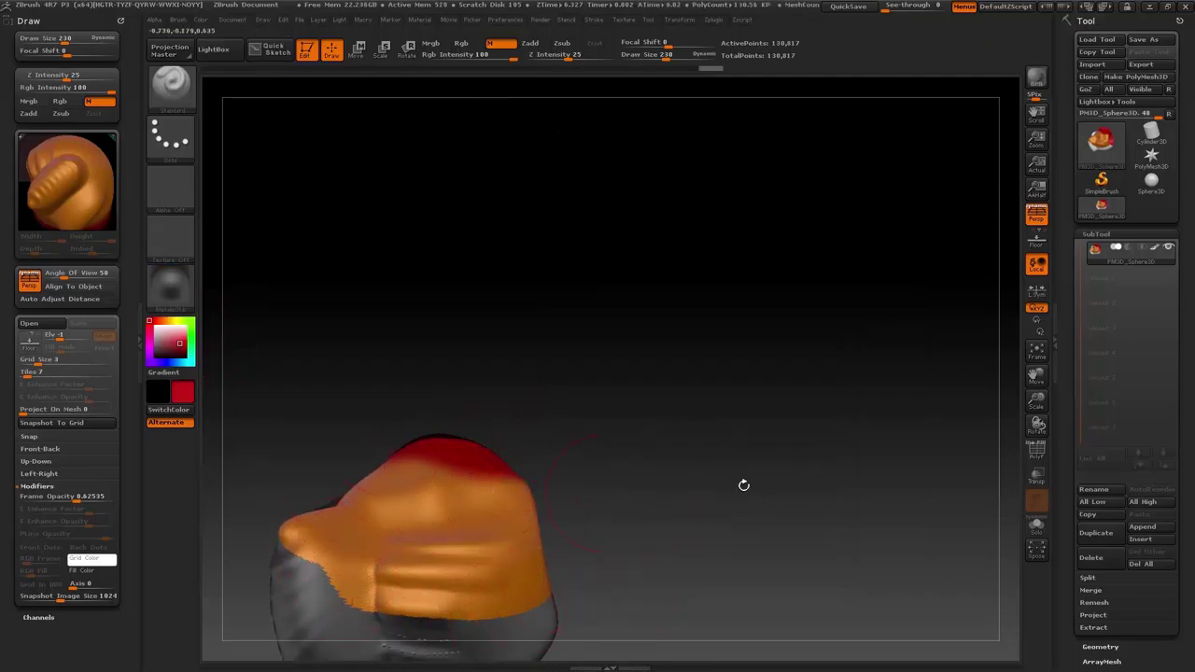
left_click_drag(1037, 378, 1067, 325)
left_click_drag(784, 322, 805, 339)
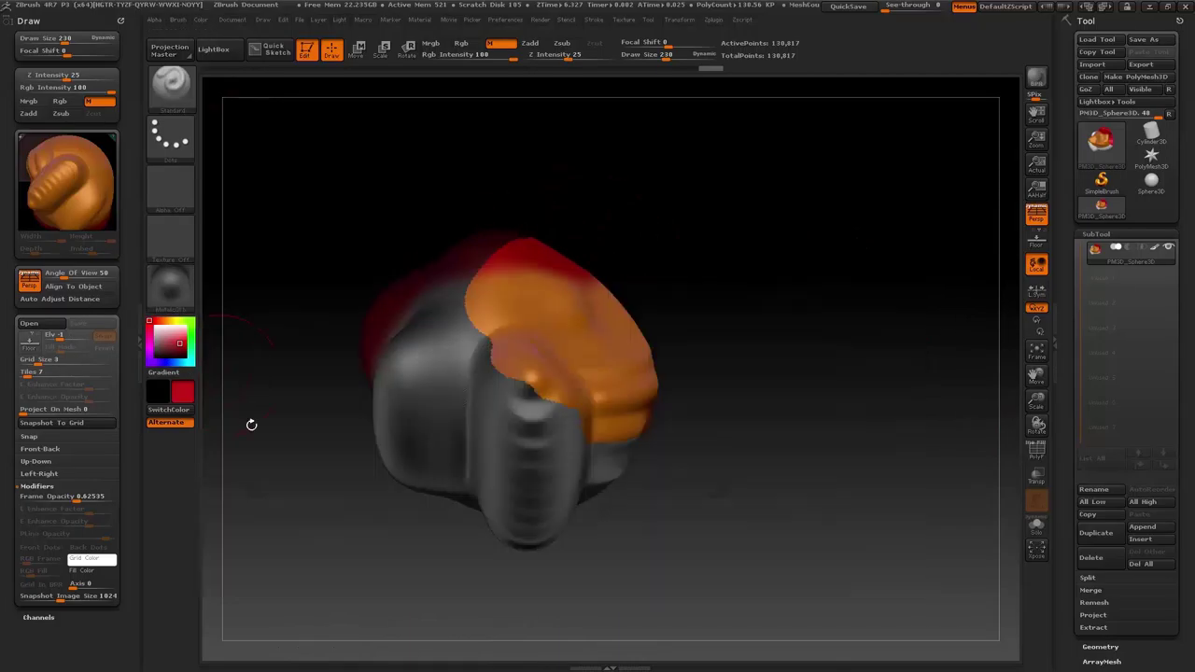
left_click(190, 280)
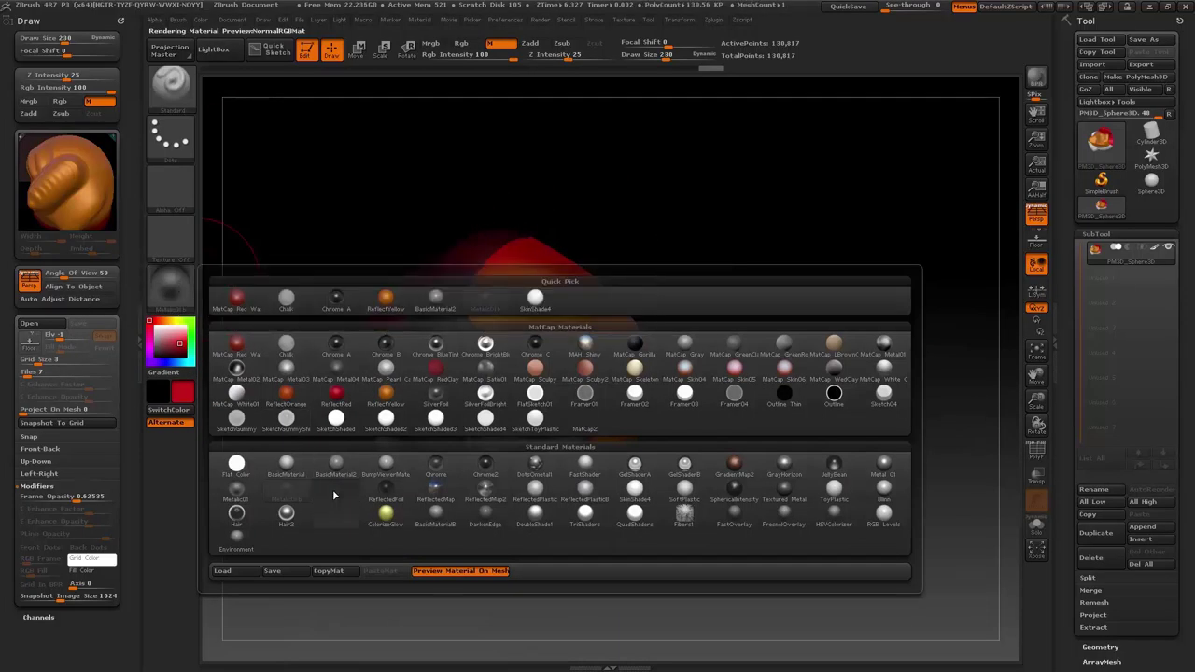
left_click(333, 491)
left_click_drag(738, 441, 705, 422)
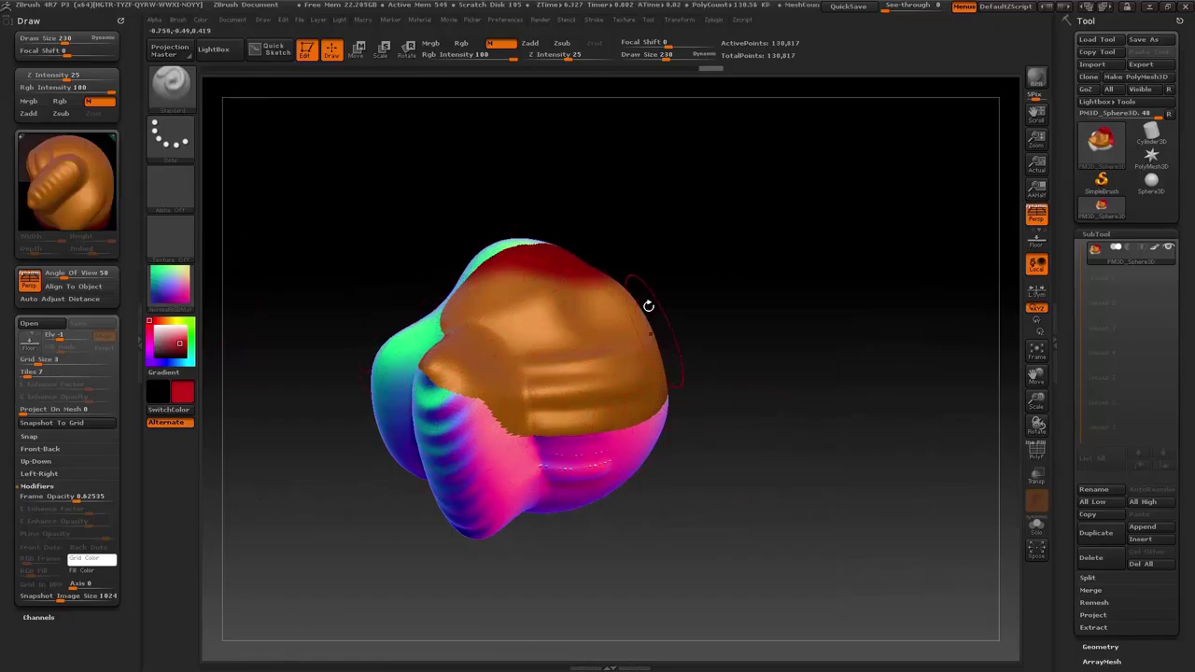
mouse_move(810, 407)
left_mouse_down()
mouse_move(768, 395)
mouse_move(782, 412)
mouse_move(800, 410)
left_mouse_up()
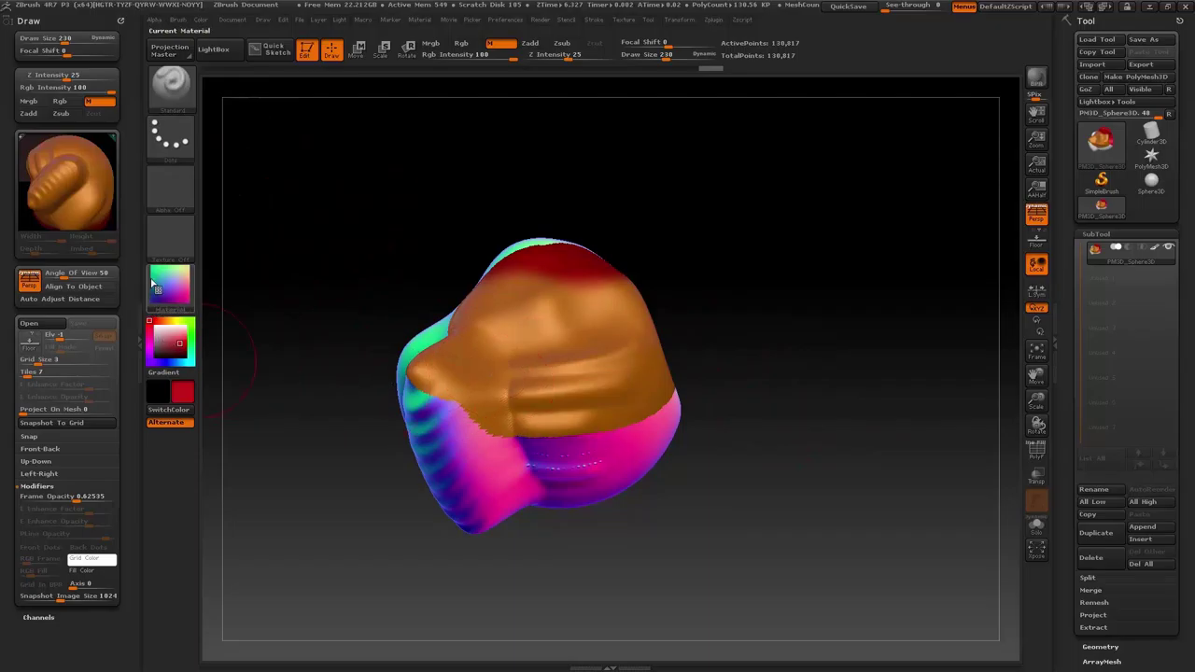
- Pick BumpViewerMaterial and paint grey over the remaining orange and red band
left_click(184, 280)
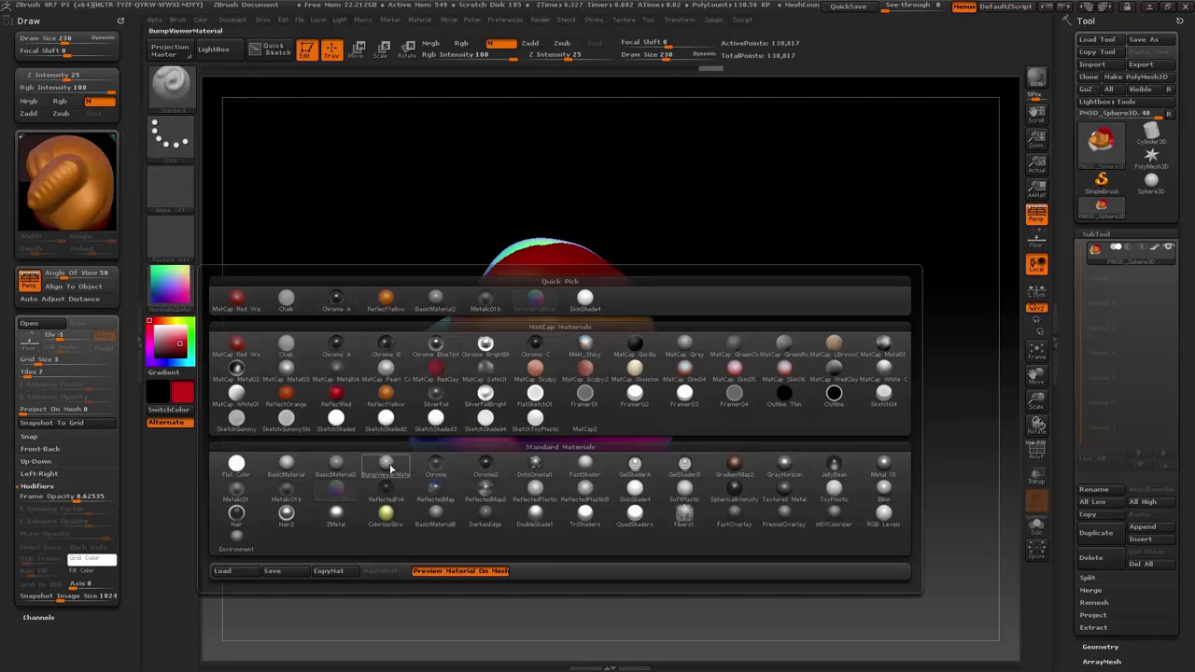
left_click(394, 471)
left_click_drag(439, 482, 610, 450)
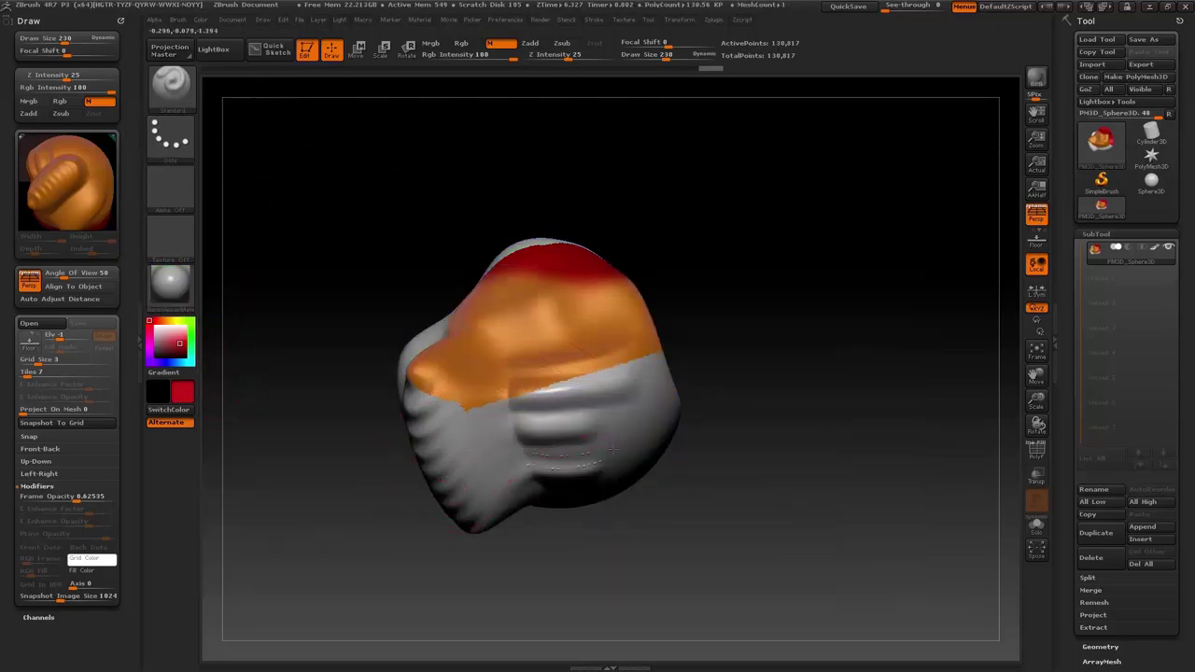
mouse_move(430, 410)
left_mouse_down()
mouse_move(654, 280)
mouse_move(365, 277)
left_mouse_up()
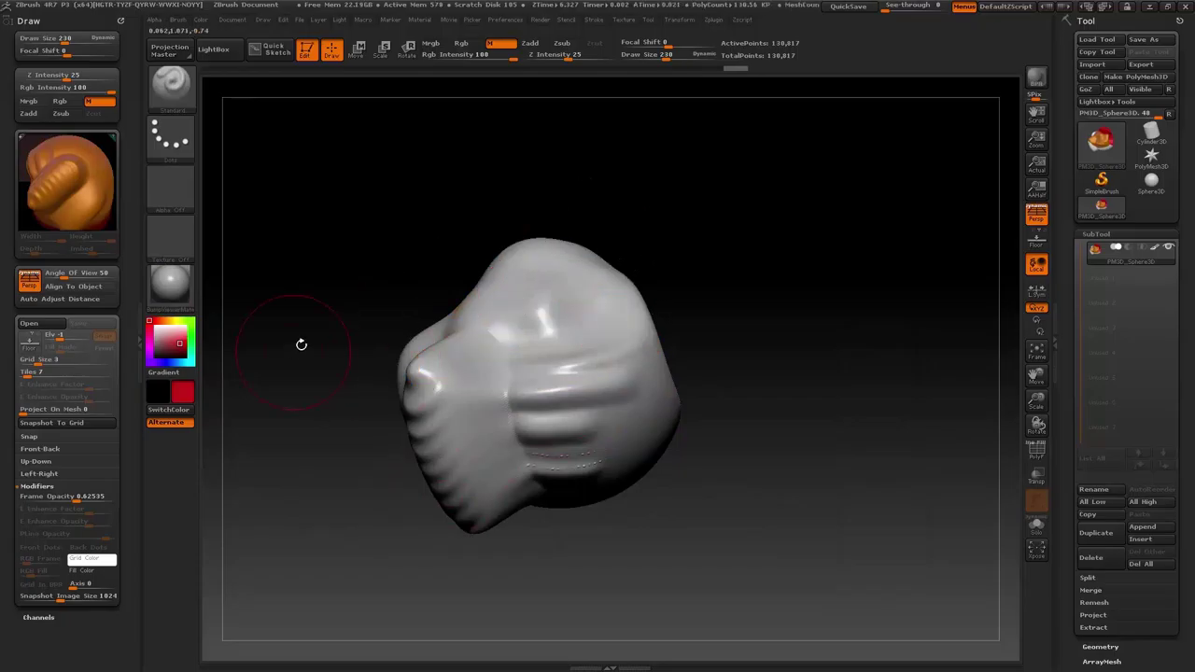
- Enlarge the brush to size 611 and reframe the model to show its open end
left_click_drag(301, 345, 415, 327)
key("s")
left_click_drag(317, 366, 369, 378)
left_click_drag(1036, 398, 1034, 415)
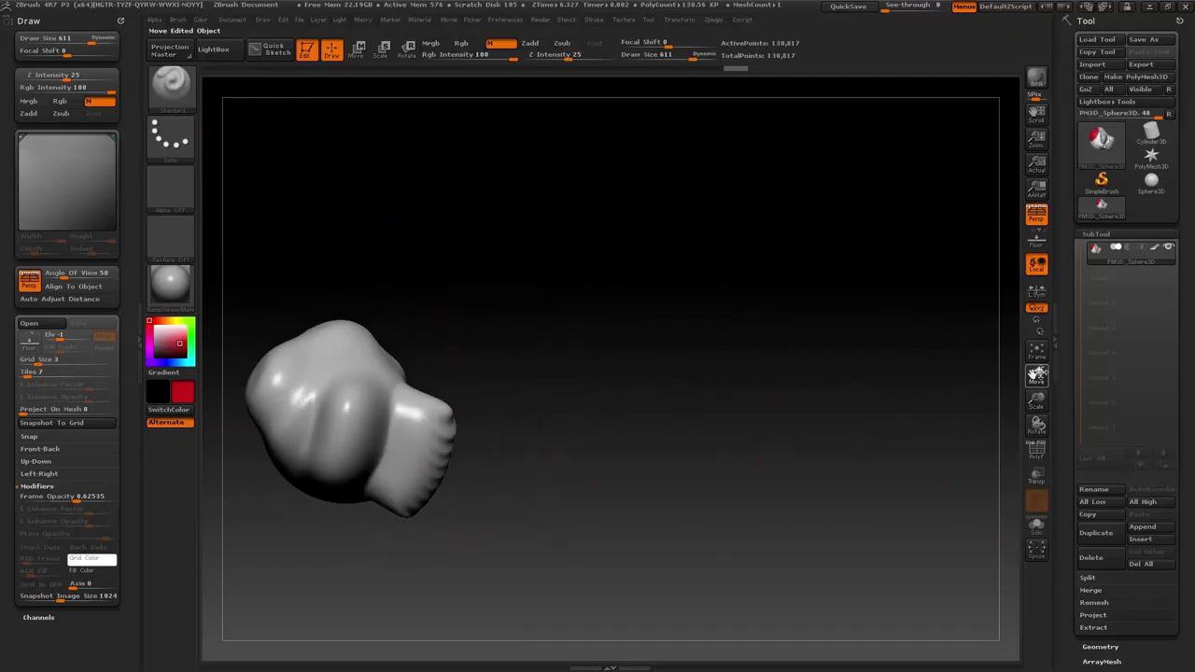
left_click_drag(492, 438, 674, 373, "alt")
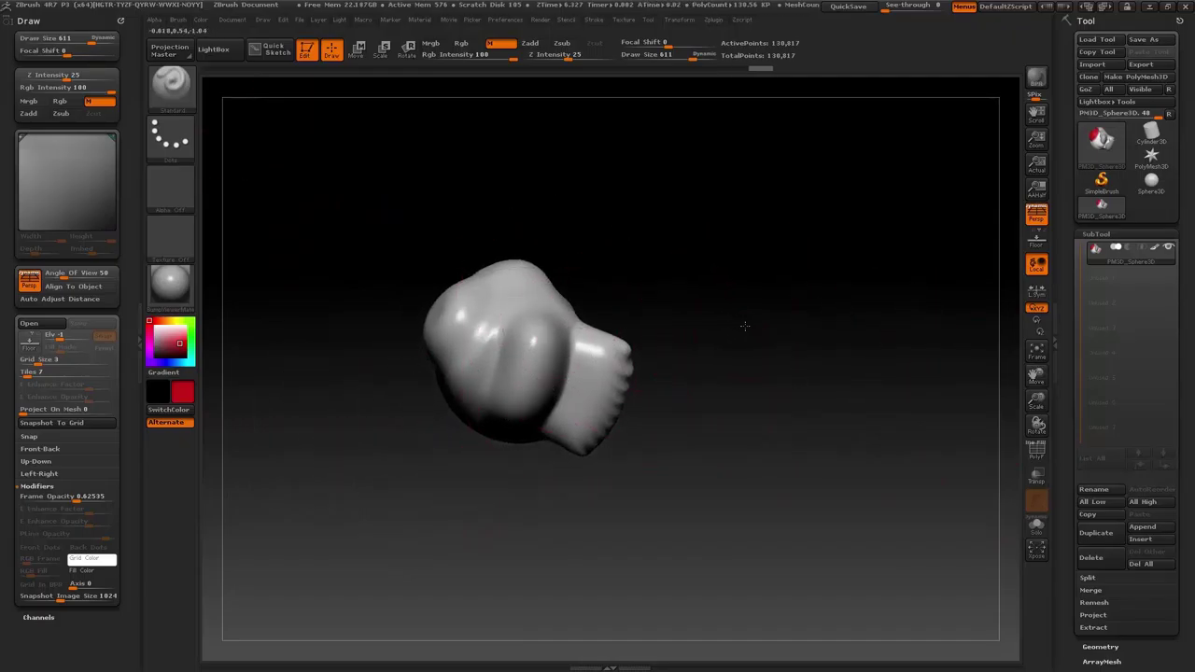
left_click_drag(741, 328, 607, 444)
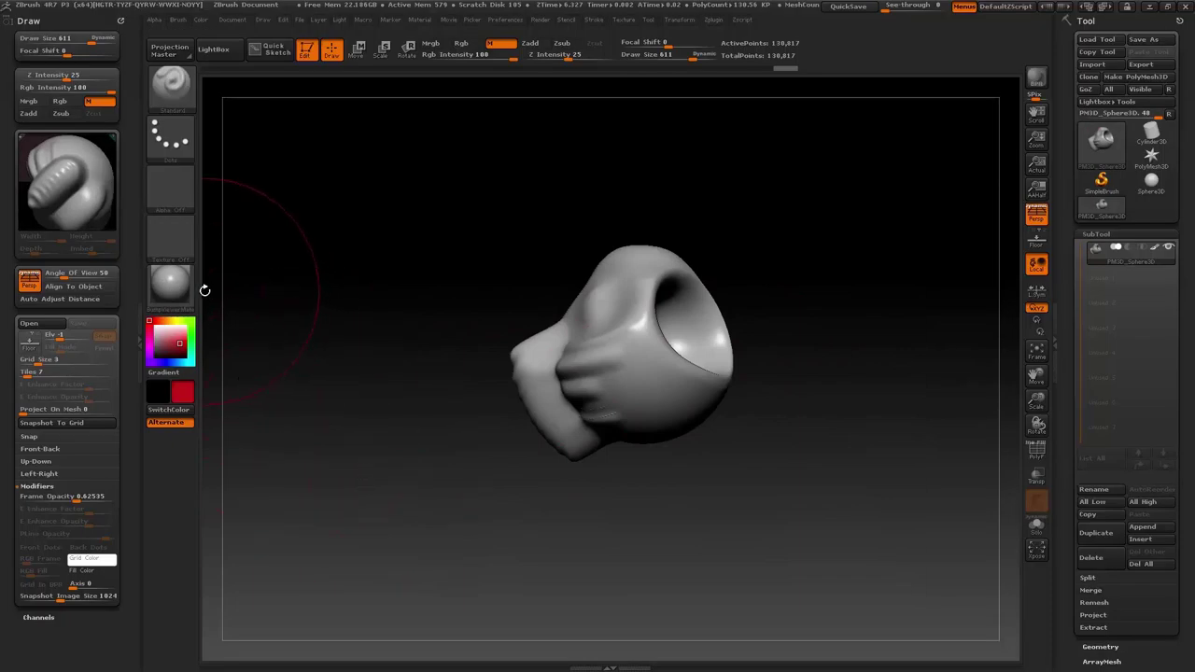
- Try a red material, then apply SketchShaded to the model
left_click(169, 280)
left_click(337, 401)
left_click_drag(544, 507, 1017, 301)
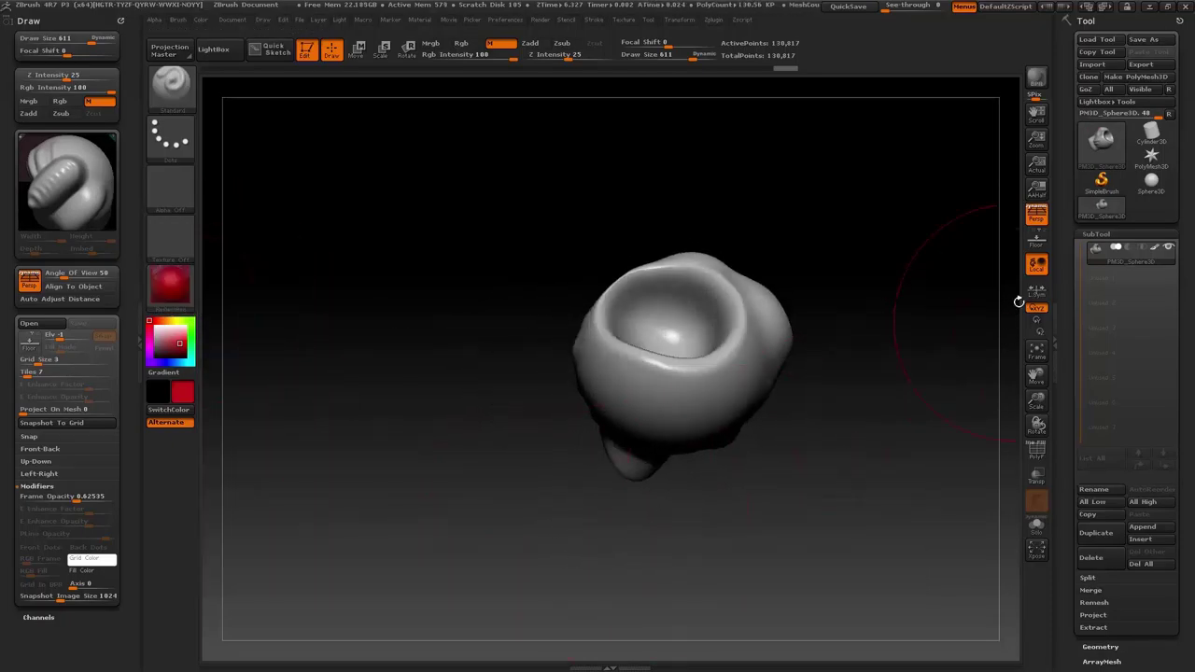
mouse_move(1154, 253)
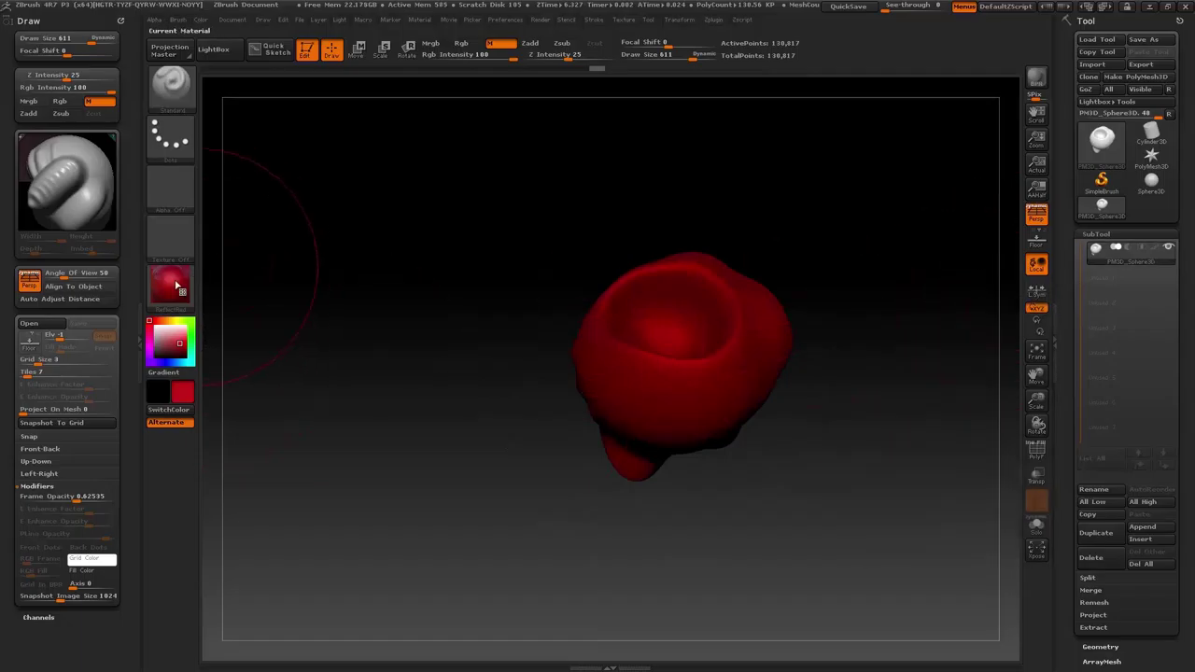
left_click(170, 284)
left_click(336, 419)
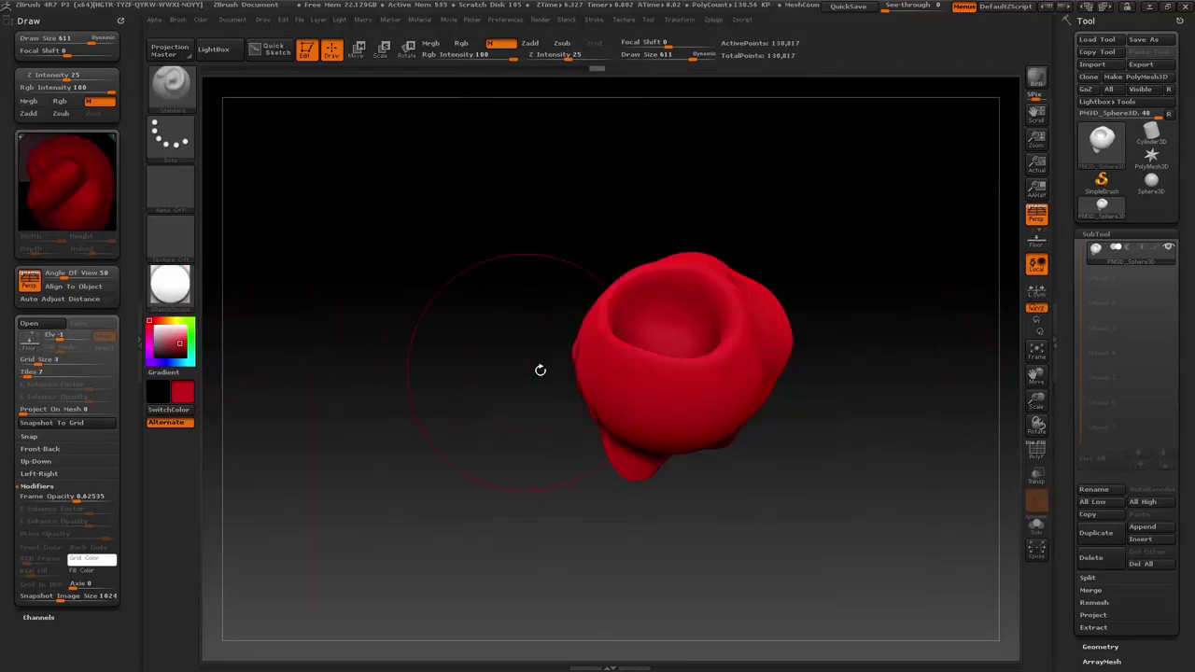
- Apply the Framer02 material and set the current colour to white
left_click(171, 285)
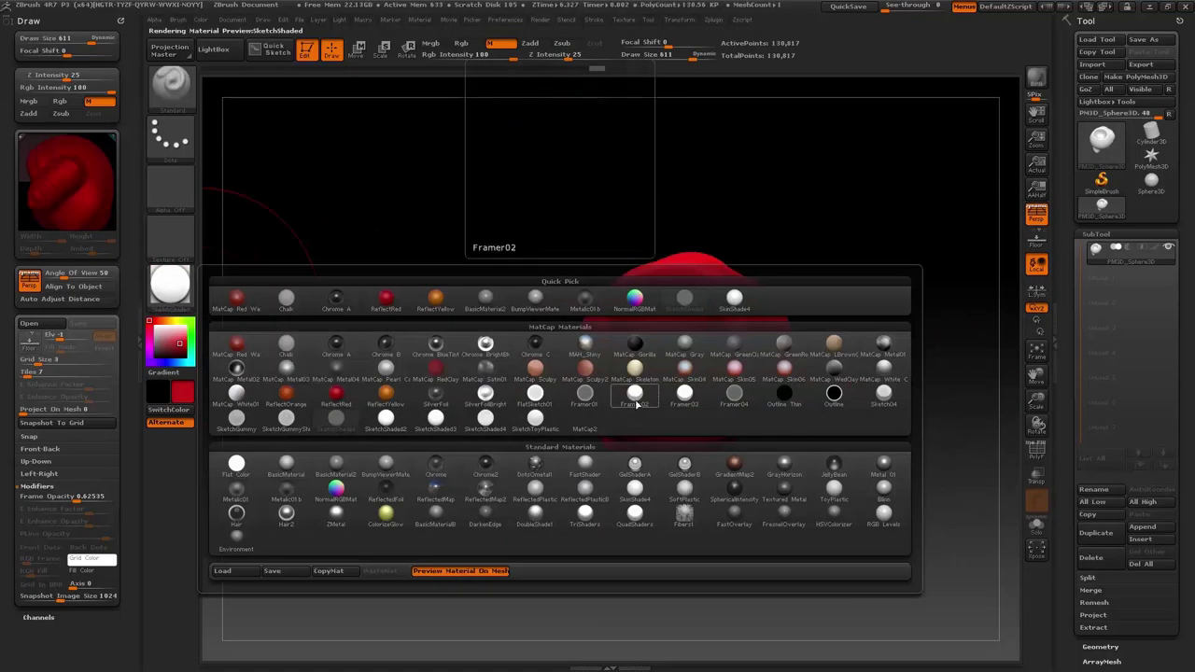
left_click(654, 395)
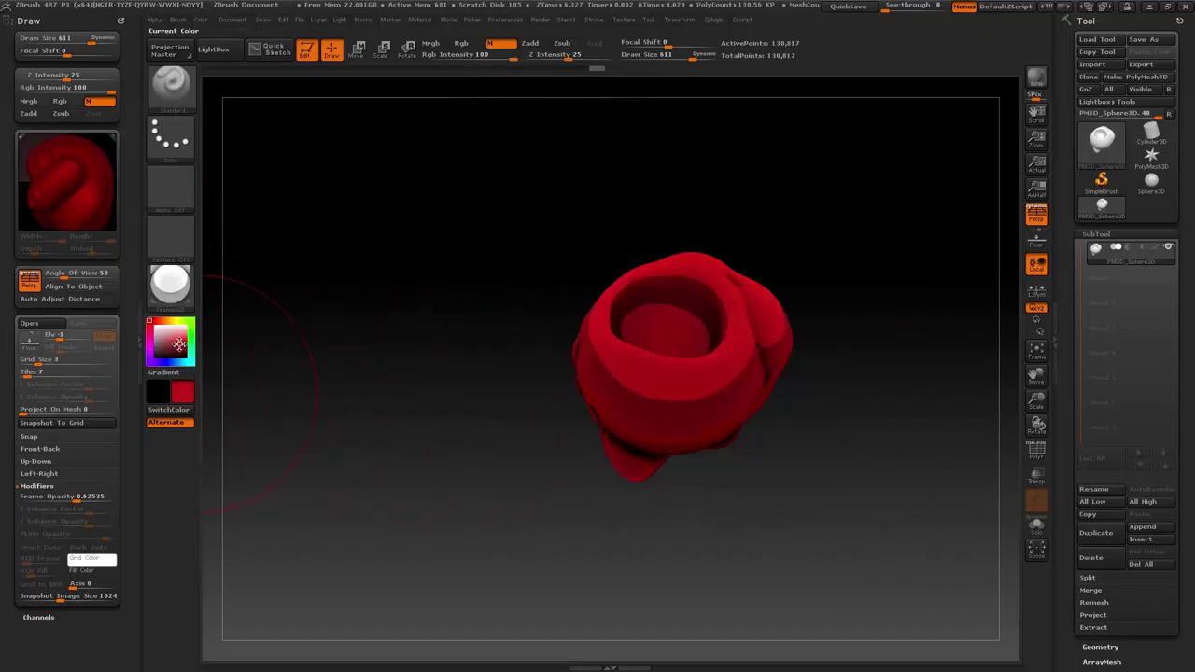
left_click(168, 334)
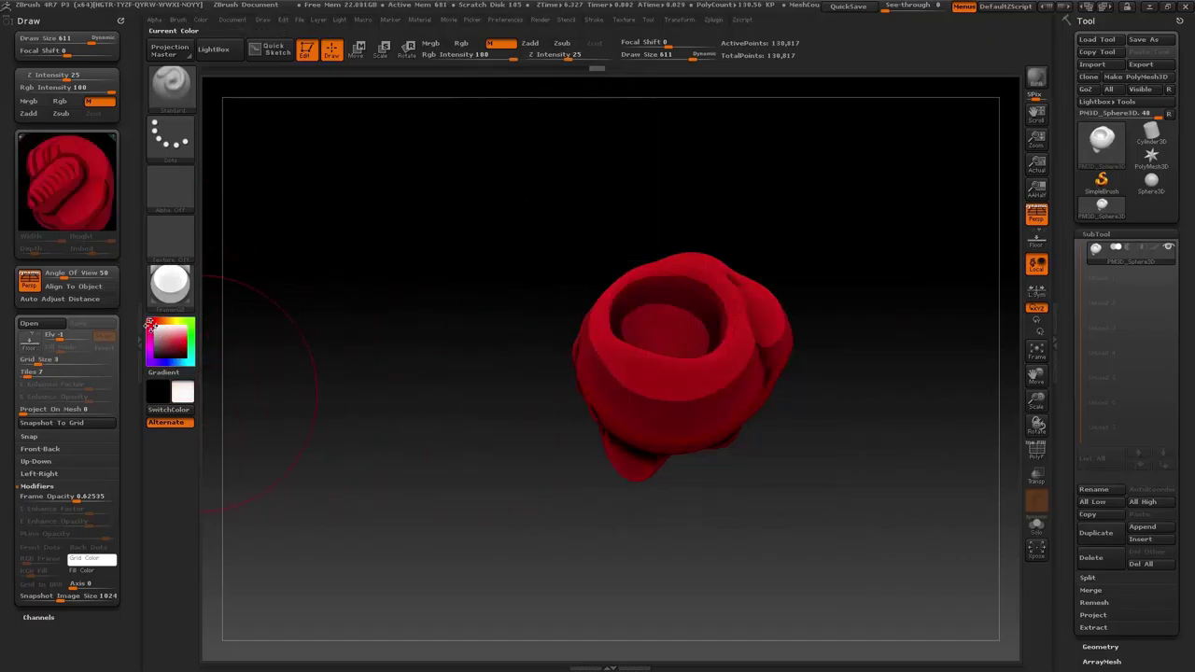
left_click(150, 323)
left_click_drag(435, 379, 318, 349)
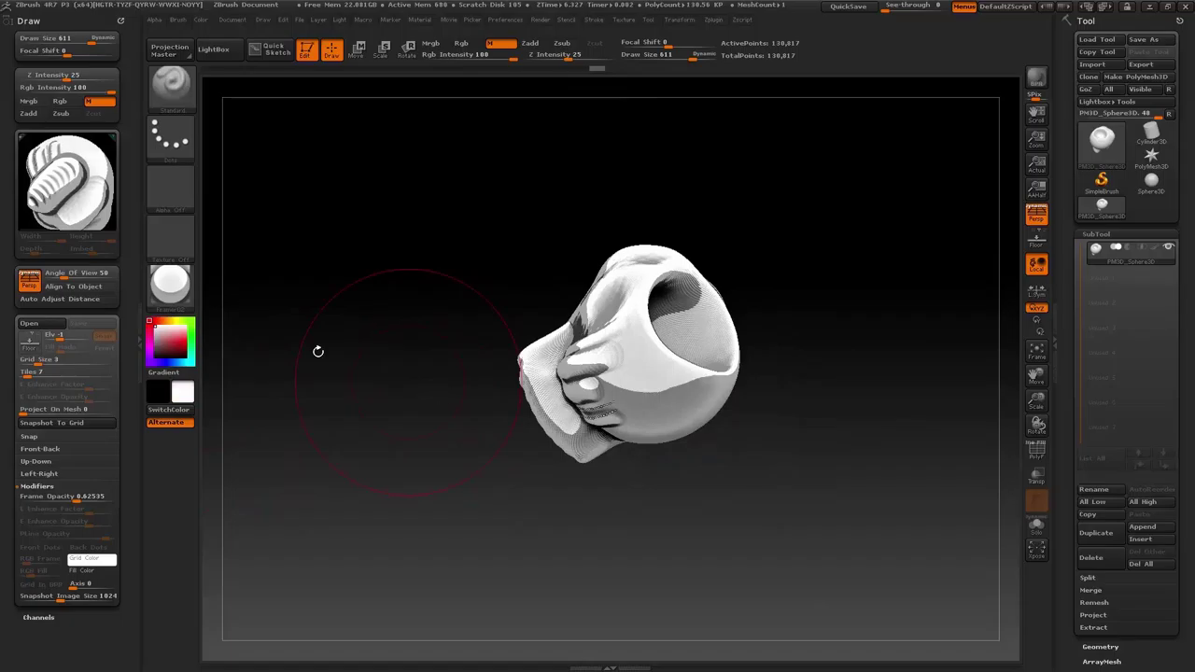
- Try a matte white and a line-shaded material, ending on plain matte grey
left_click(170, 284)
left_click(503, 293)
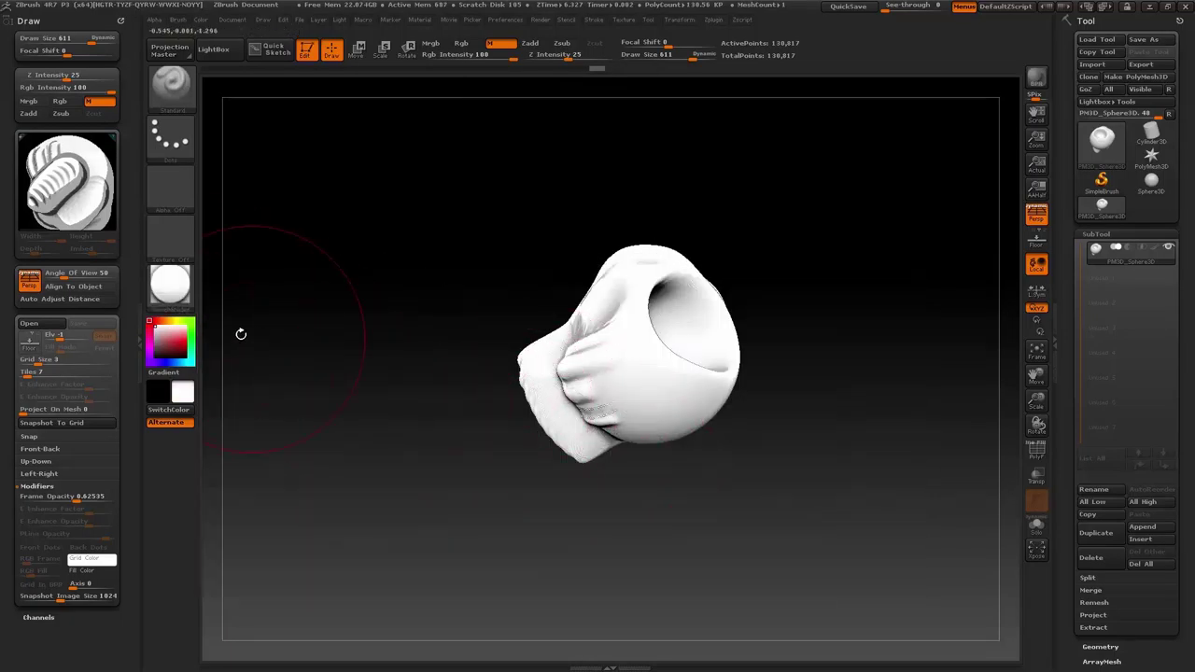
left_click(170, 284)
left_click(573, 432)
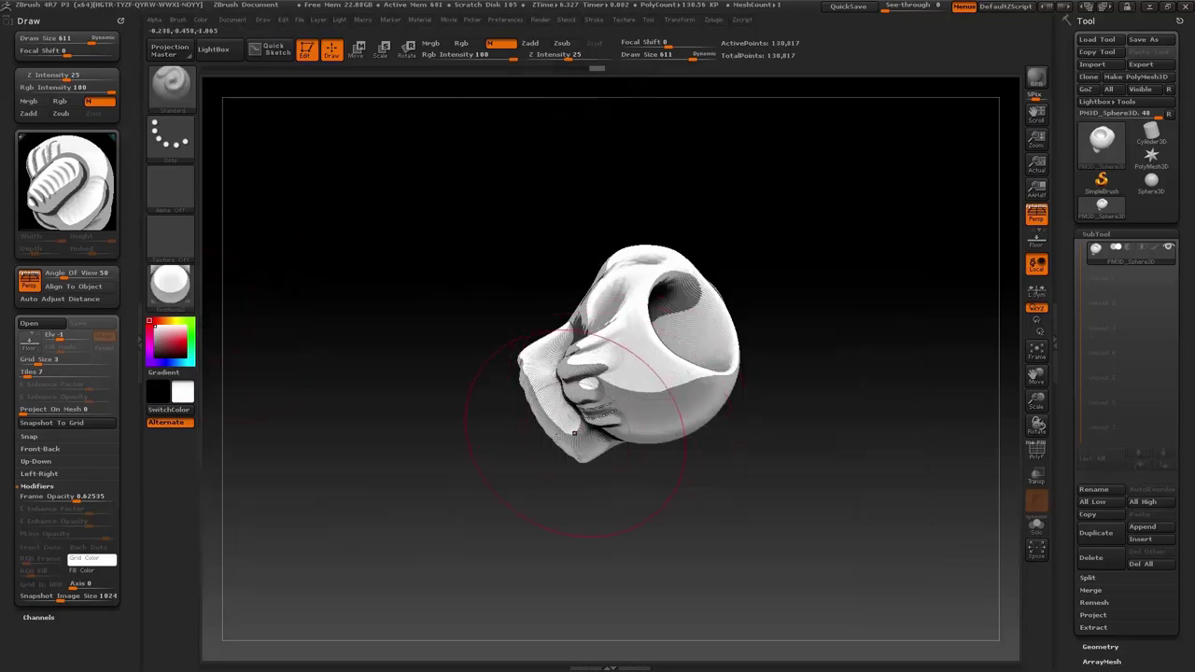
left_click(170, 285)
left_click(369, 498)
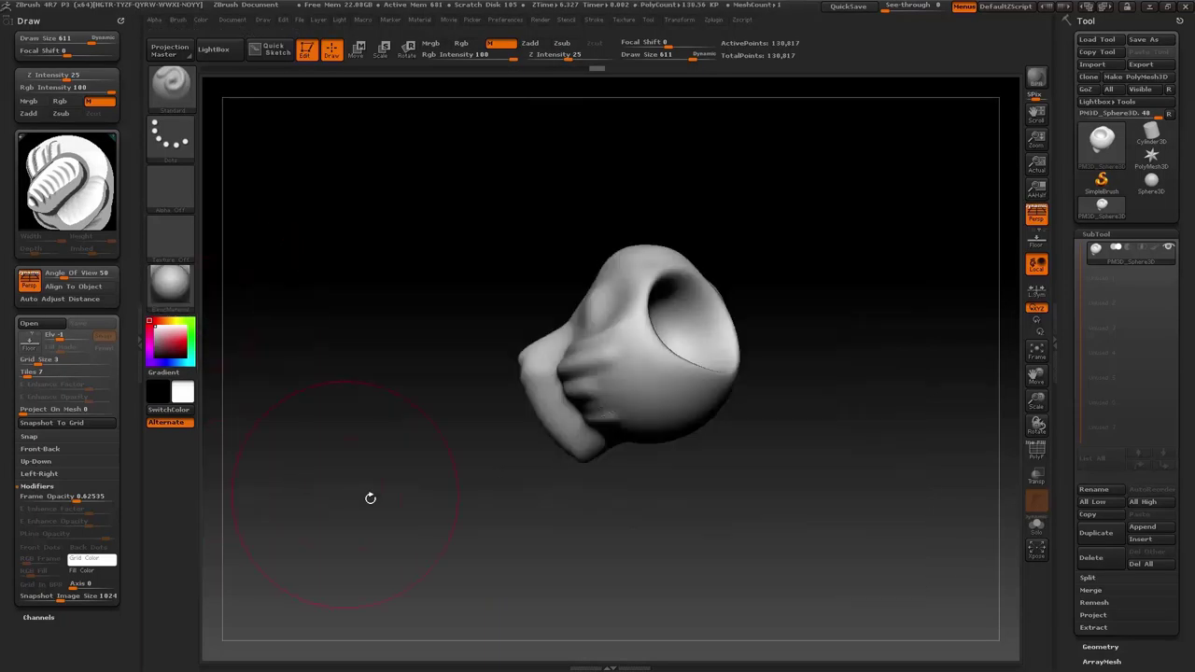
- Frame the model to fill the view, turn the tool preview, then scale it down small
left_click(1036, 351)
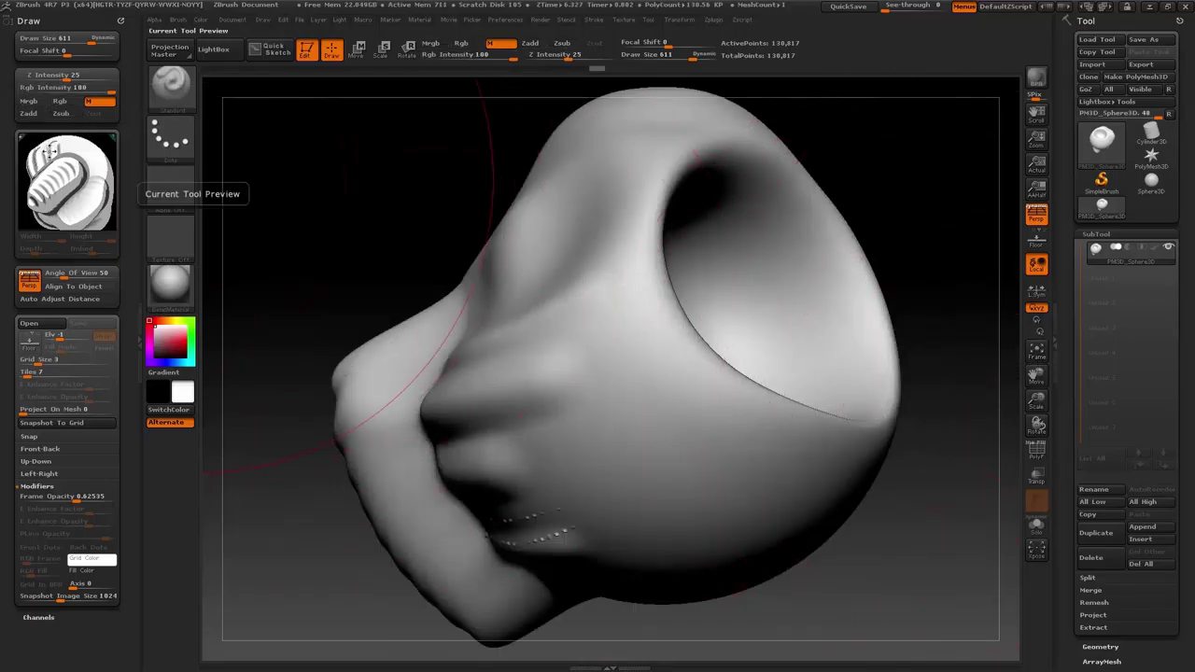
left_click_drag(51, 197, 89, 201)
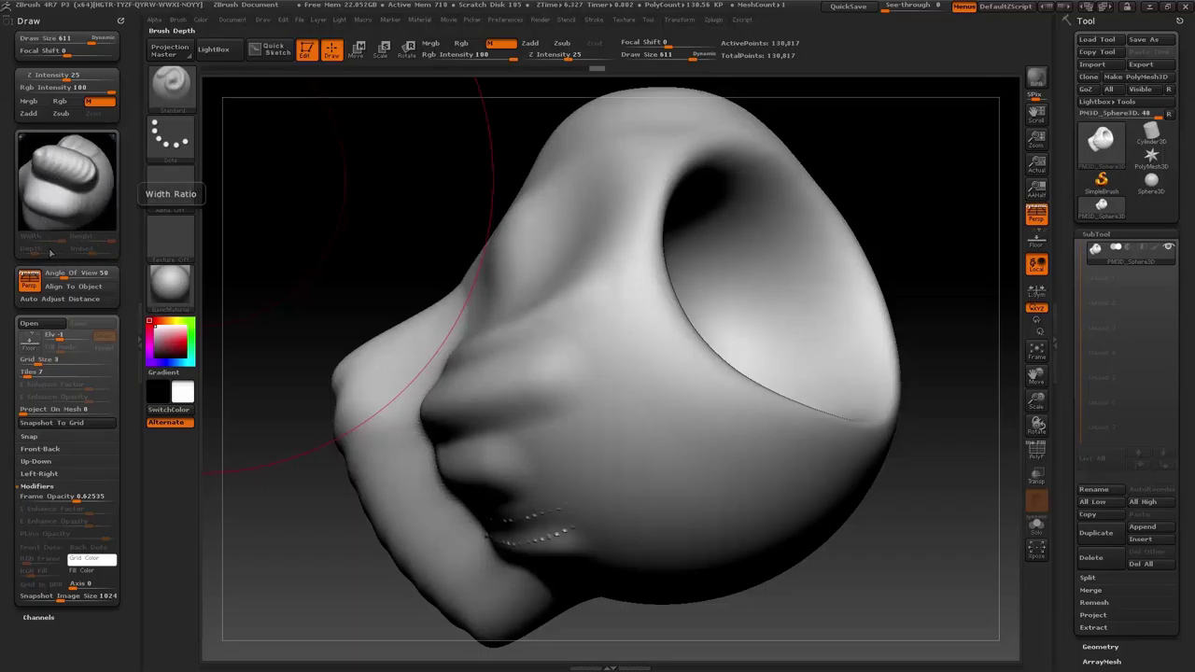
left_click_drag(1036, 397, 1036, 413)
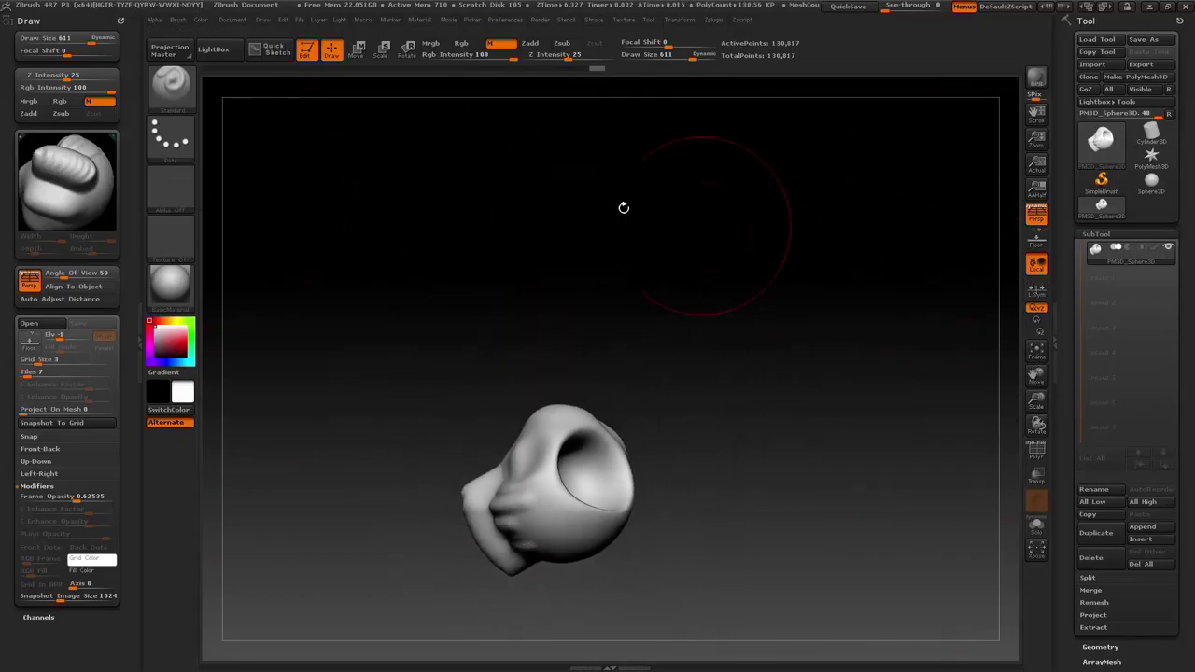
- Leave Edit mode and stamp four head copies at varied orientations and sizes across the canvas
left_click(305, 52)
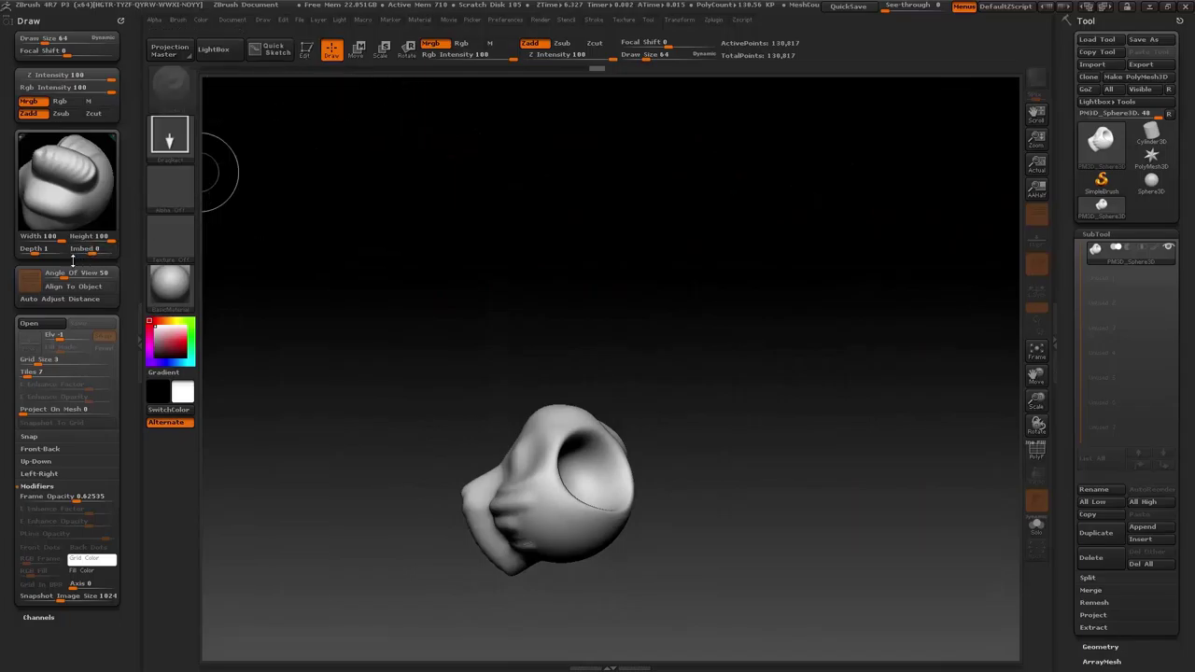
mouse_move(51, 175)
left_mouse_down()
mouse_move(70, 166)
mouse_move(56, 177)
left_mouse_up()
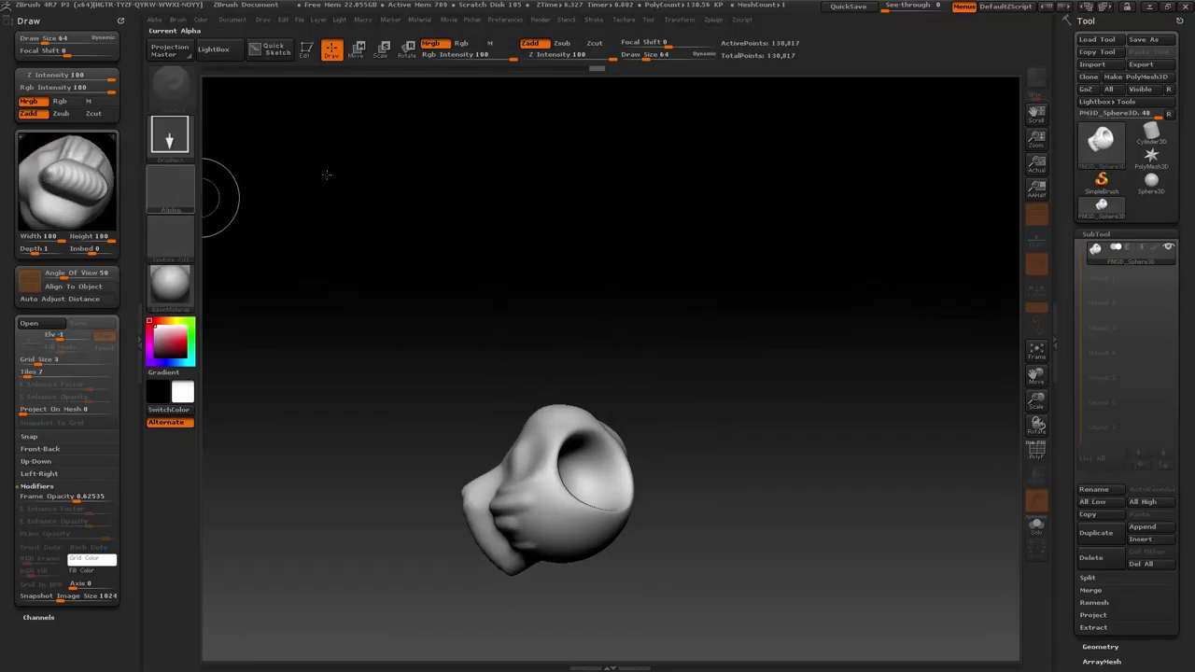
left_click_drag(421, 311, 448, 353)
left_click_drag(51, 187, 88, 187)
left_click_drag(311, 224, 321, 287)
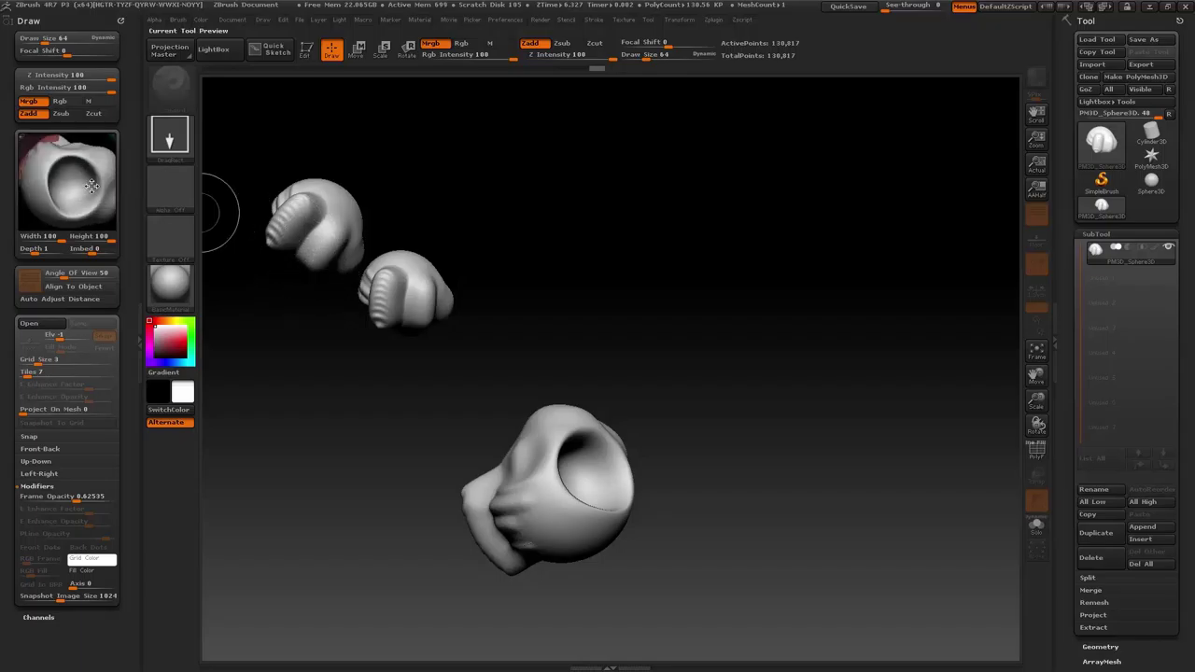
mouse_move(278, 374)
left_mouse_down()
mouse_move(273, 275)
mouse_move(213, 366)
mouse_move(222, 357)
left_mouse_up()
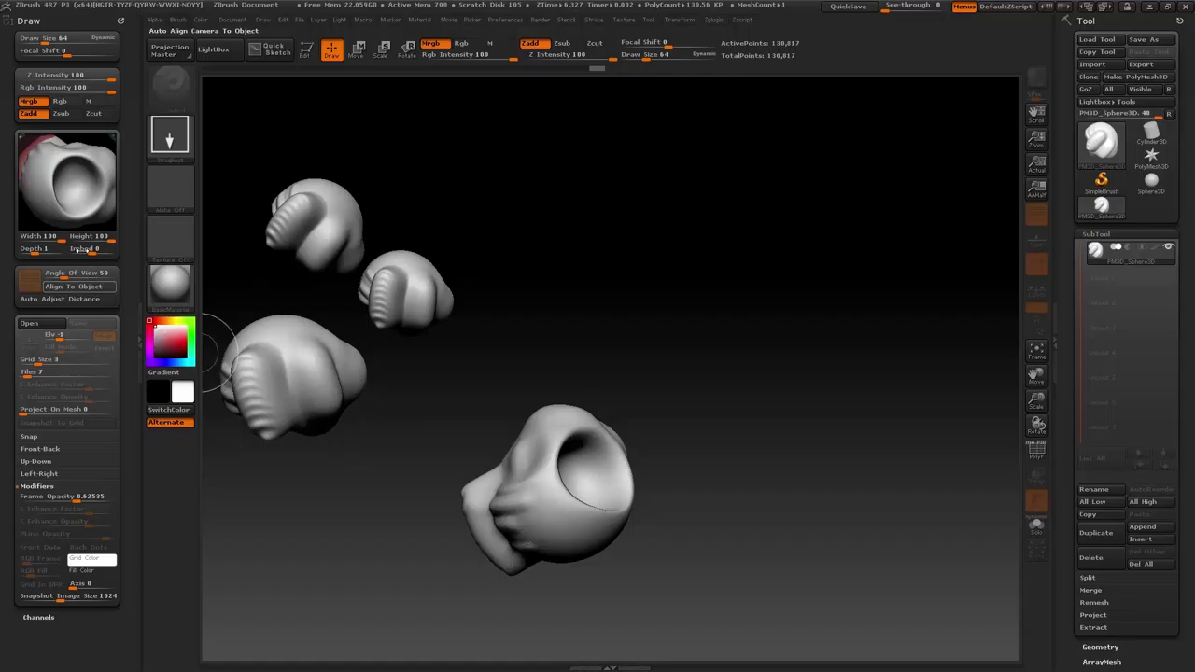
left_click_drag(411, 359, 448, 432)
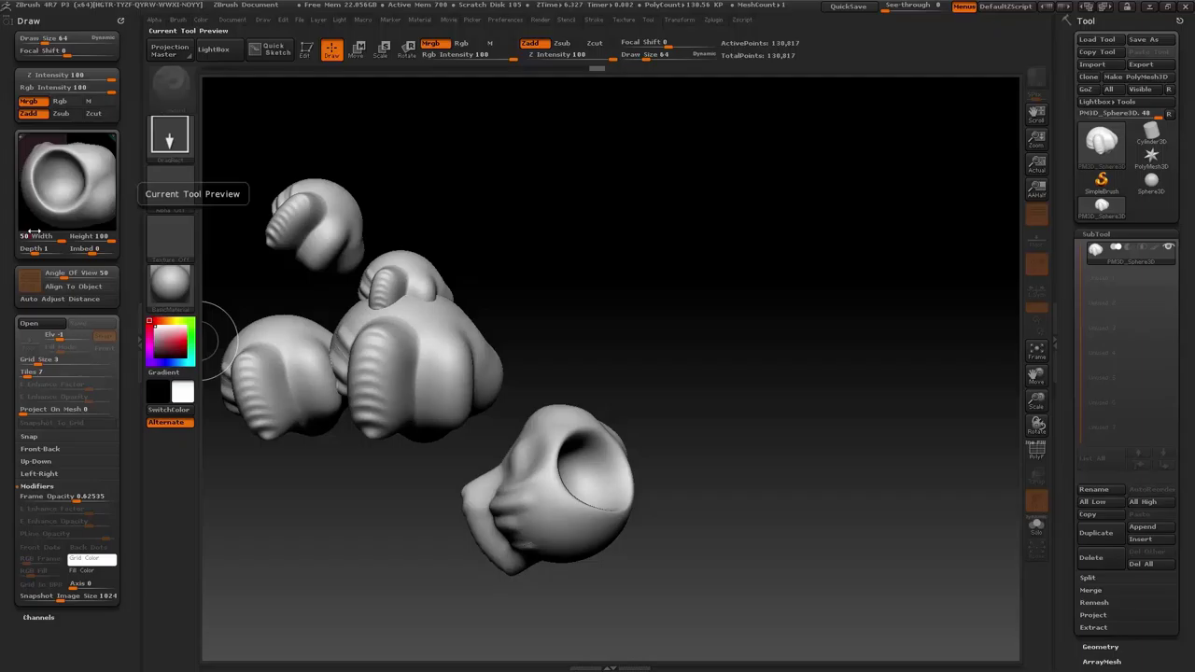
- Set Width to 51 and stamp a rotated copy on the right of the canvas
left_click_drag(34, 230, 34, 231)
left_click_drag(65, 179, 93, 178)
mouse_move(546, 280)
left_mouse_down()
mouse_move(557, 272)
mouse_move(565, 368)
mouse_move(581, 285)
mouse_move(687, 202)
left_mouse_up()
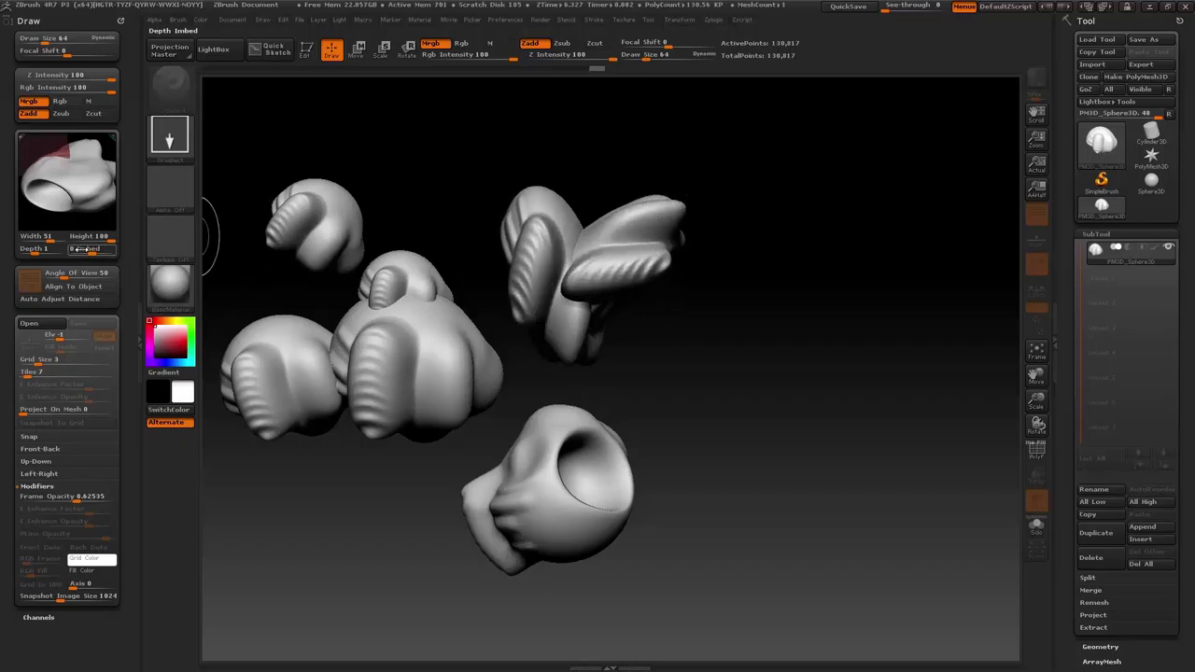
- Set Height to 51, lower Depth, and stamp several copies including a curled shape and long stick
left_click_drag(79, 234, 78, 236)
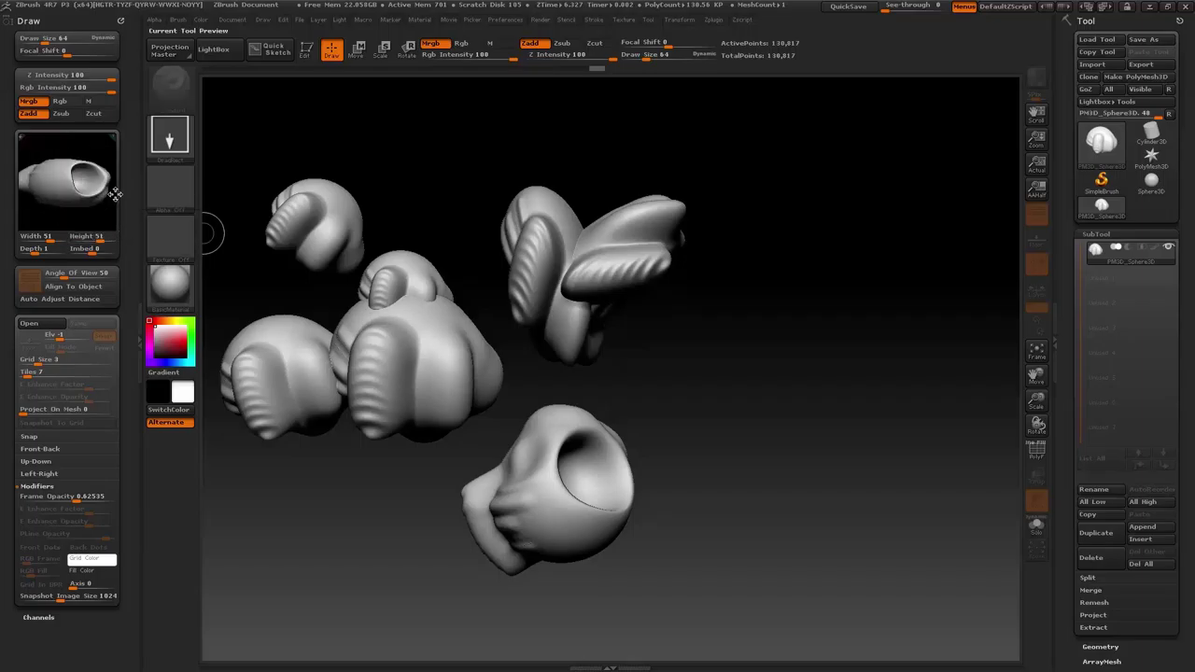
left_click_drag(457, 170, 467, 242)
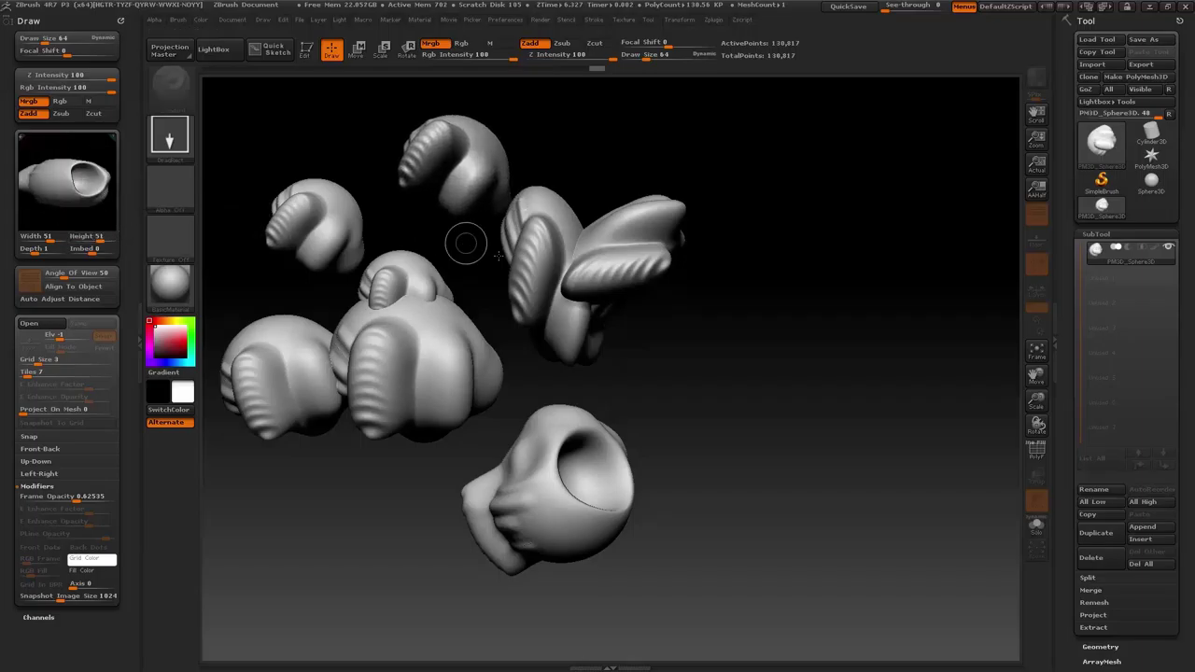
left_click_drag(732, 320, 750, 405)
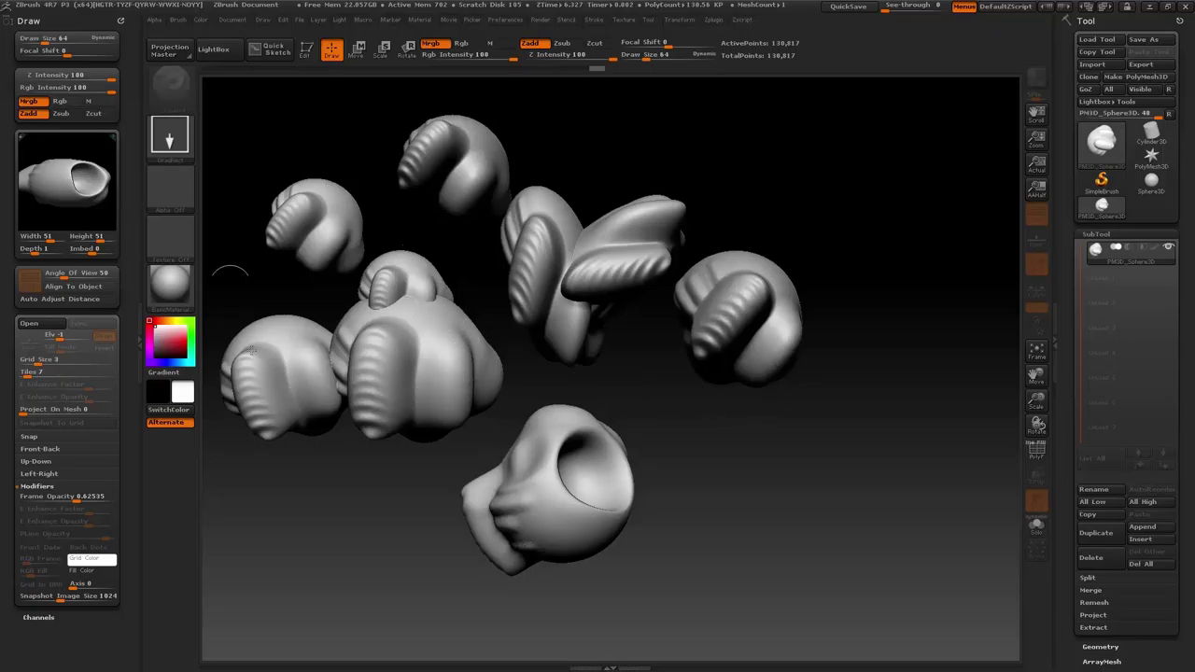
left_click_drag(37, 249, 33, 250)
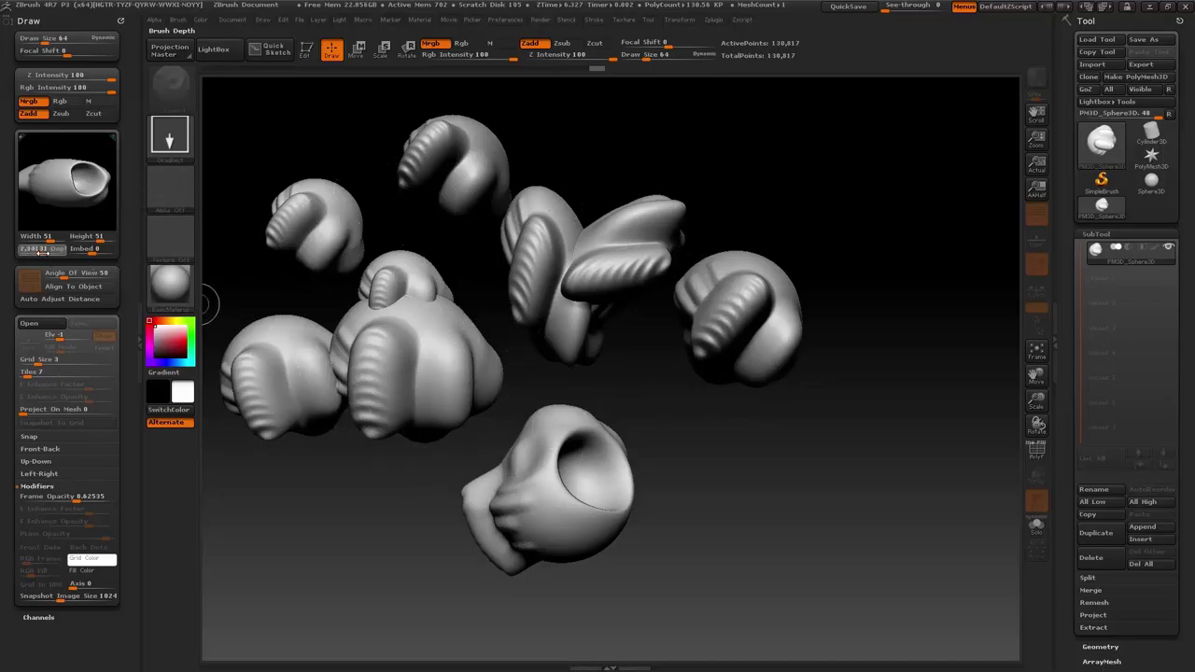
left_click_drag(93, 192, 58, 235)
left_click_drag(510, 337, 698, 419)
left_click_drag(821, 351, 806, 401)
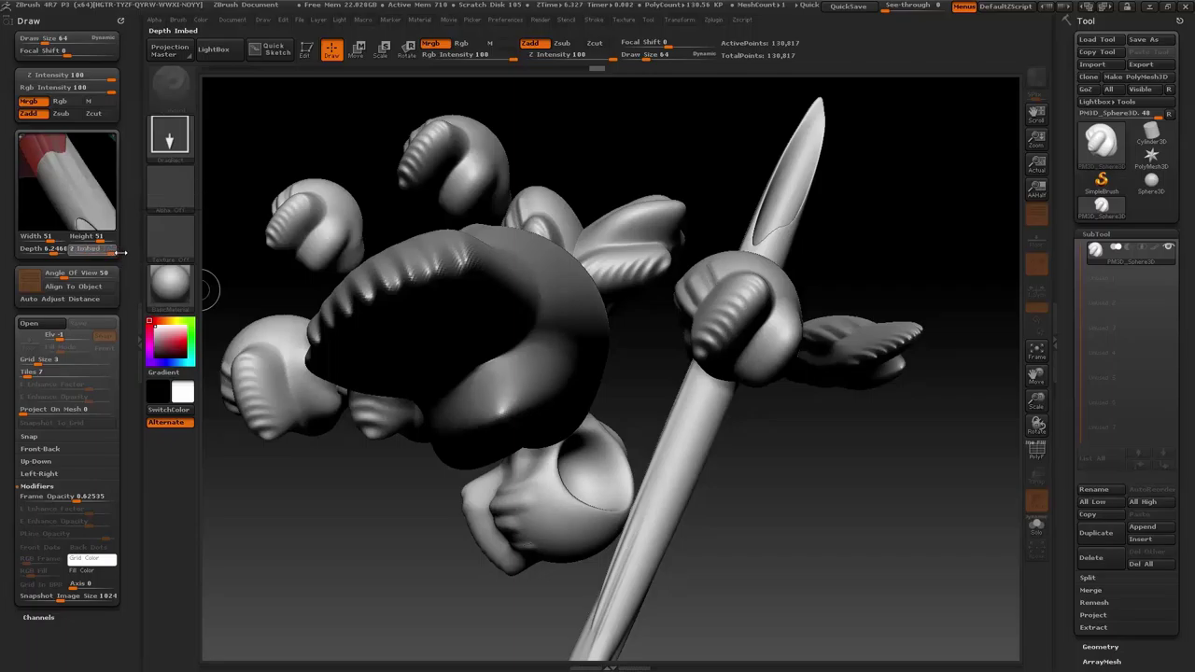
left_click_drag(328, 476, 345, 556)
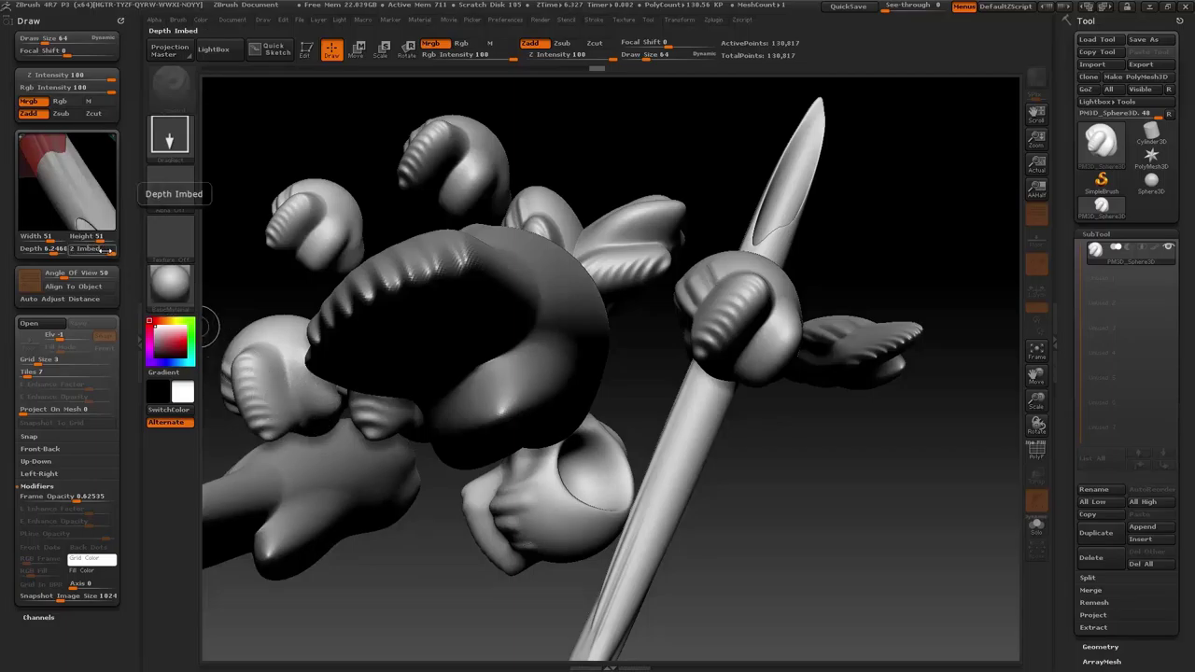
- Lower Imbed to 2 and stamp a ridge, a large tube and two curled copies
left_click_drag(109, 250, 95, 253)
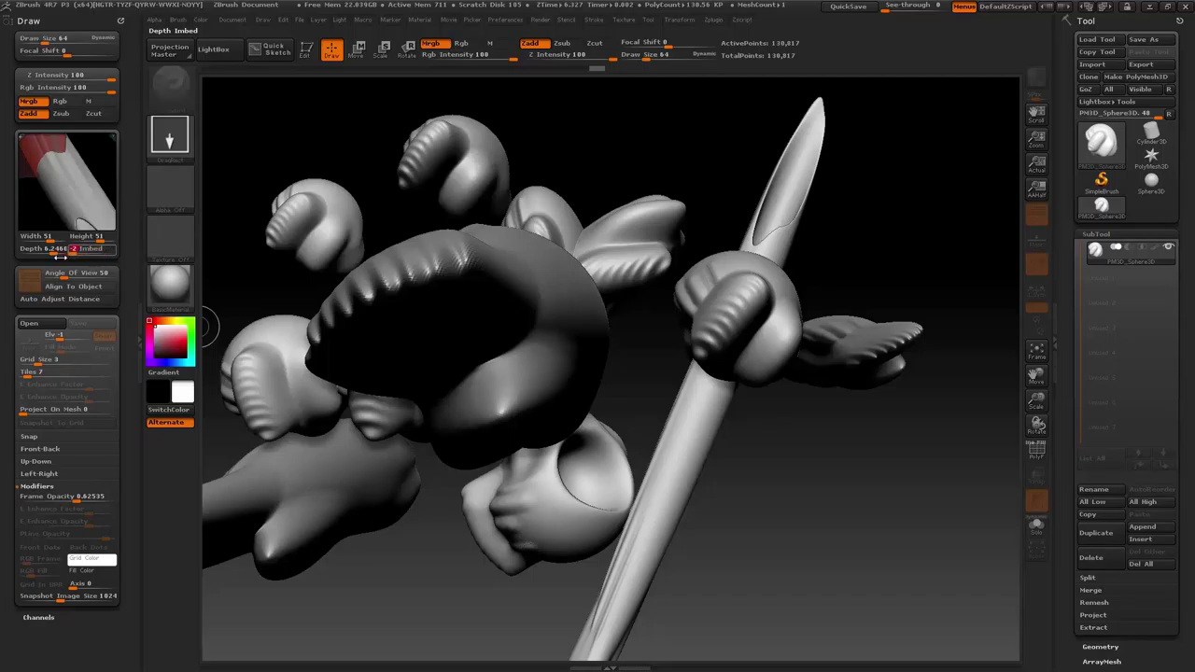
left_click_drag(402, 465, 359, 429)
mouse_move(463, 463)
left_mouse_down()
mouse_move(443, 454)
mouse_move(484, 668)
left_mouse_up()
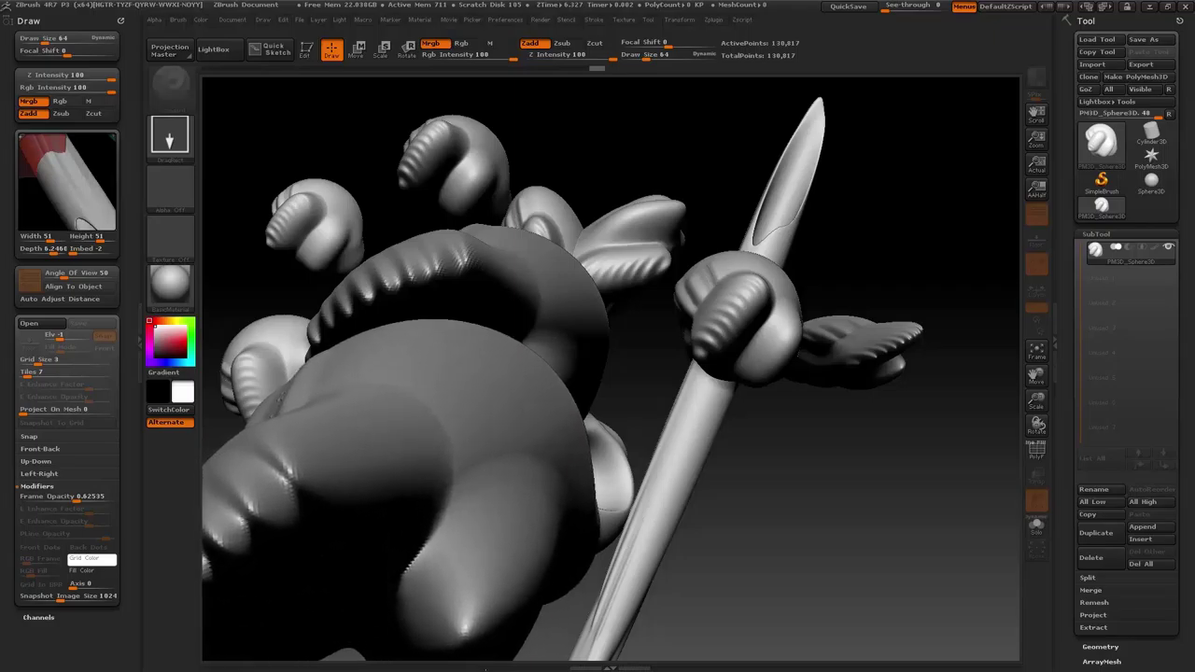
left_click(88, 249)
type("2")
key("Return")
left_click_drag(642, 333, 669, 472)
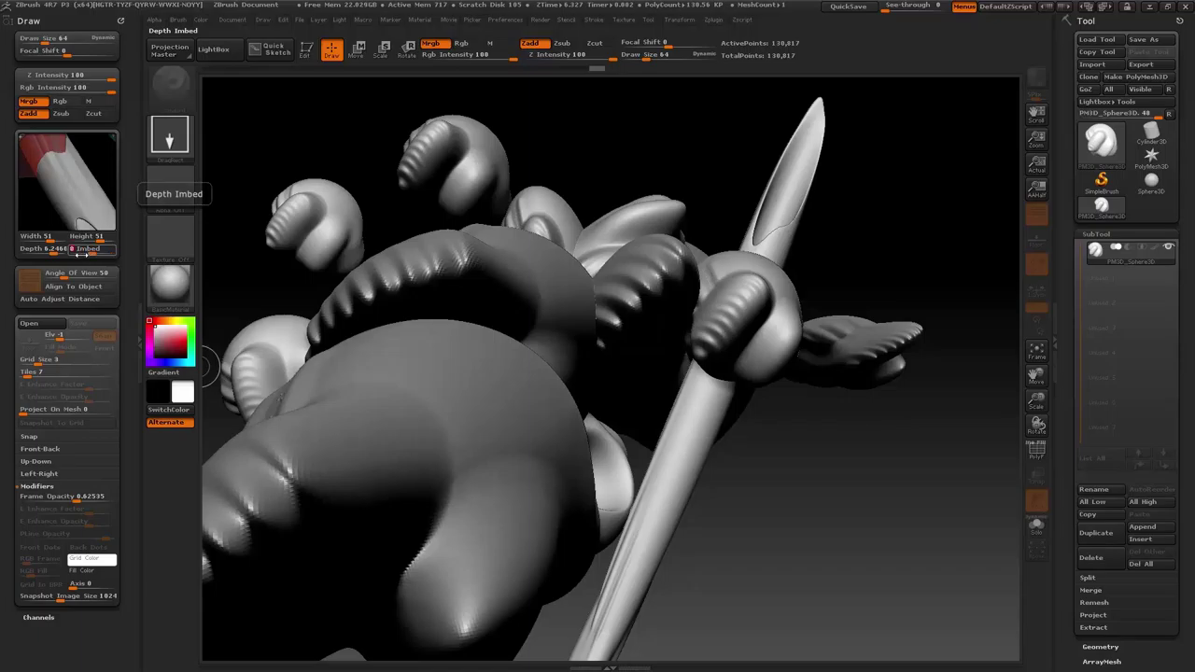
left_click_drag(878, 384, 887, 607)
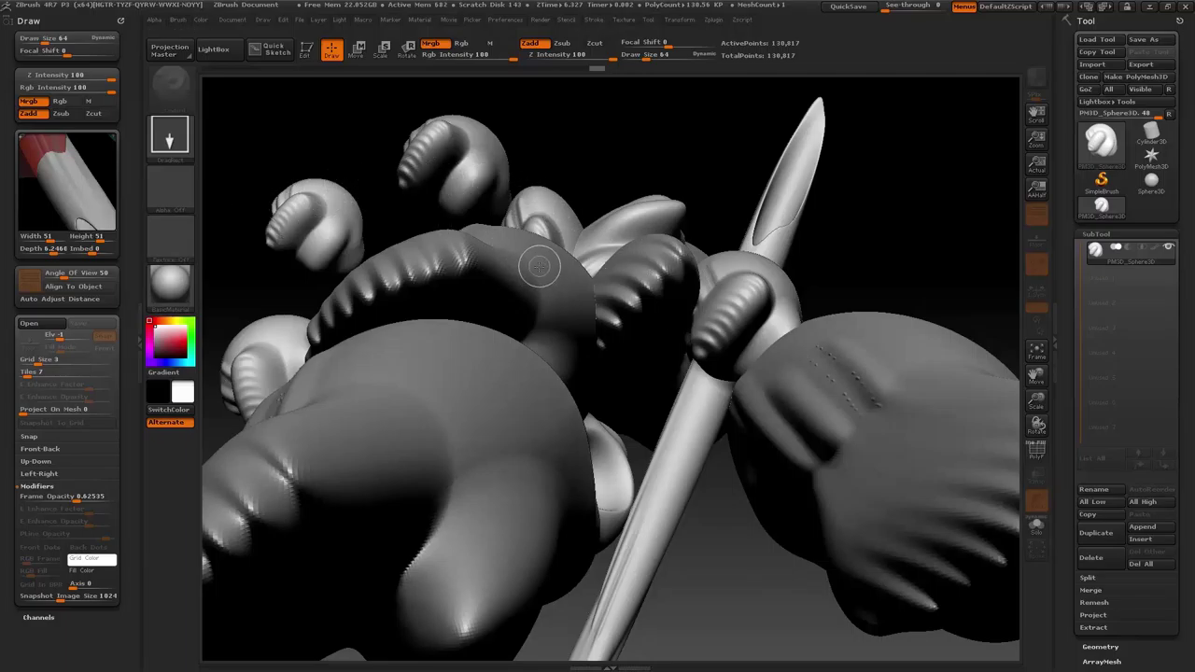
- Undo the stamps, draw a Sphere3D polymesh, enter Edit mode briefly, then exit it
key("ctrl+z")
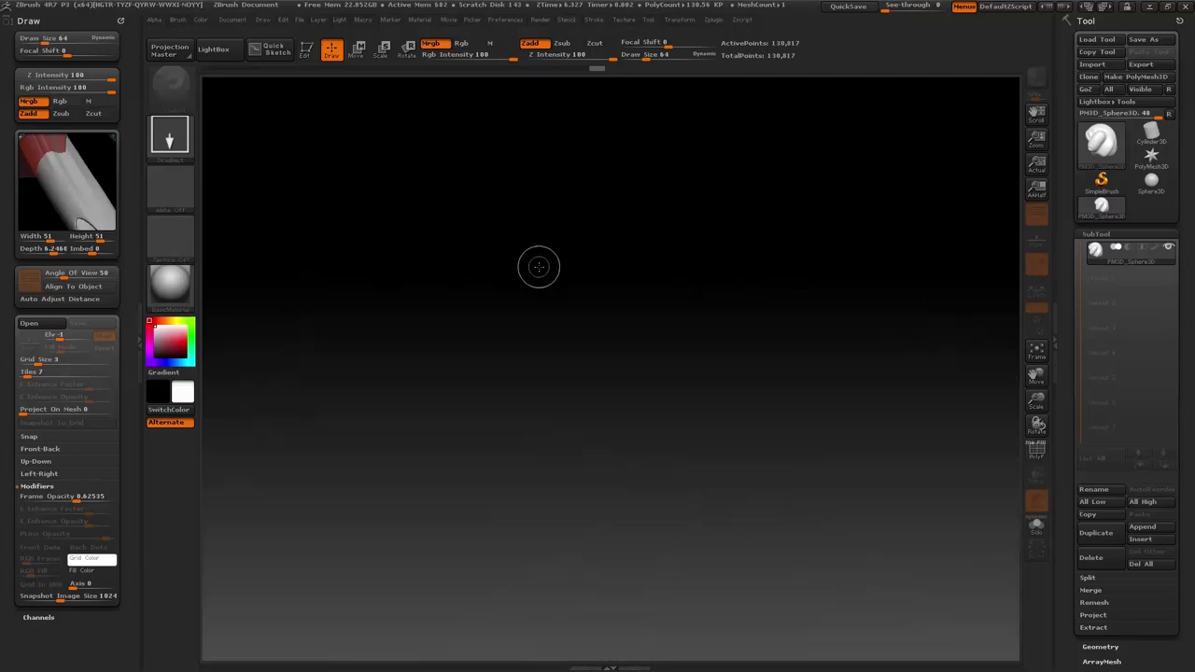
left_click(1151, 182)
left_click(1134, 77)
left_click_drag(532, 369, 554, 586)
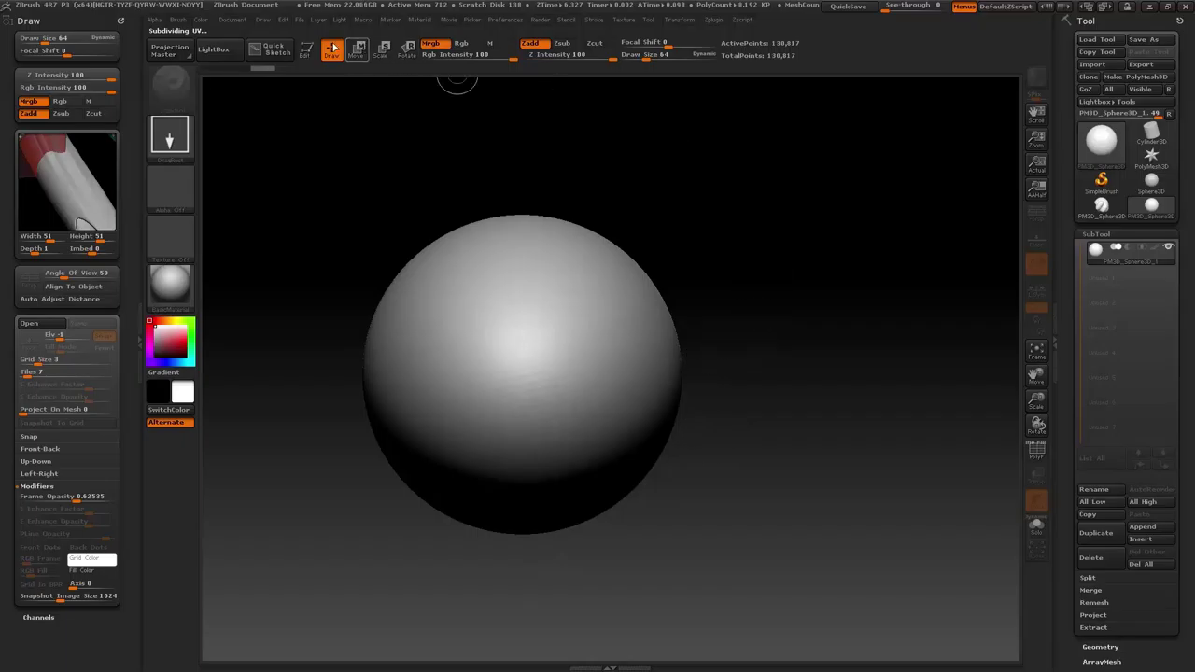
left_click(307, 49)
mouse_move(777, 339)
left_mouse_down()
mouse_move(782, 390)
mouse_move(912, 373)
mouse_move(765, 380)
mouse_move(778, 383)
mouse_move(786, 303)
mouse_move(867, 339)
mouse_move(760, 355)
mouse_move(771, 319)
mouse_move(793, 313)
mouse_move(754, 317)
left_mouse_up()
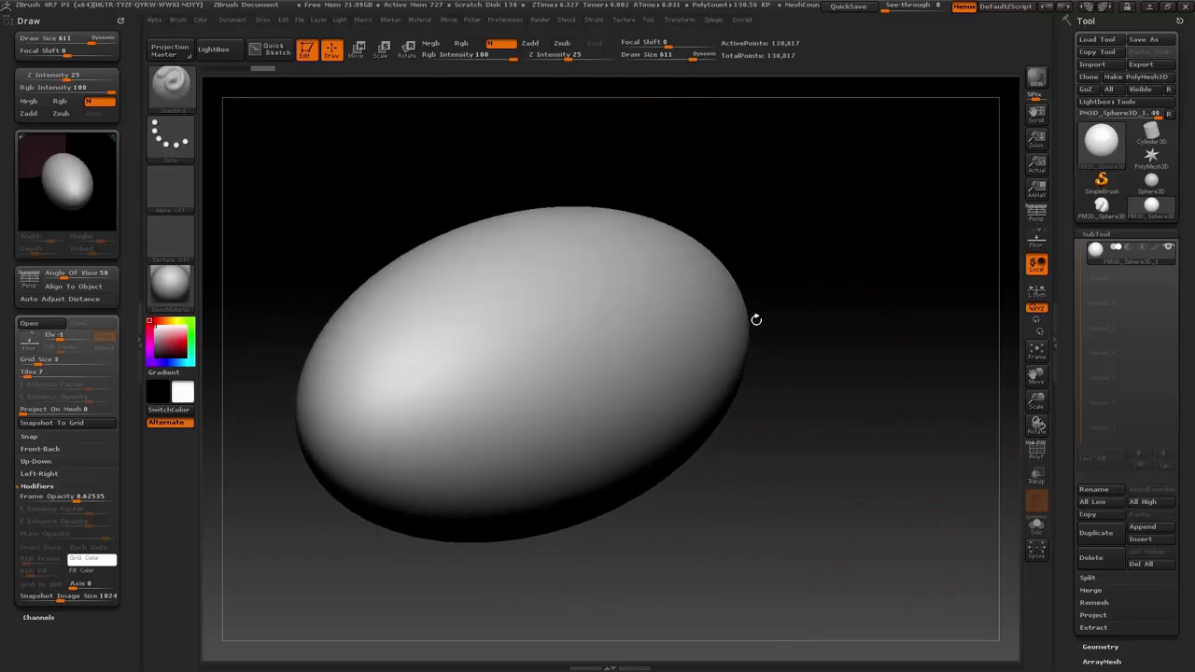
left_click(306, 48)
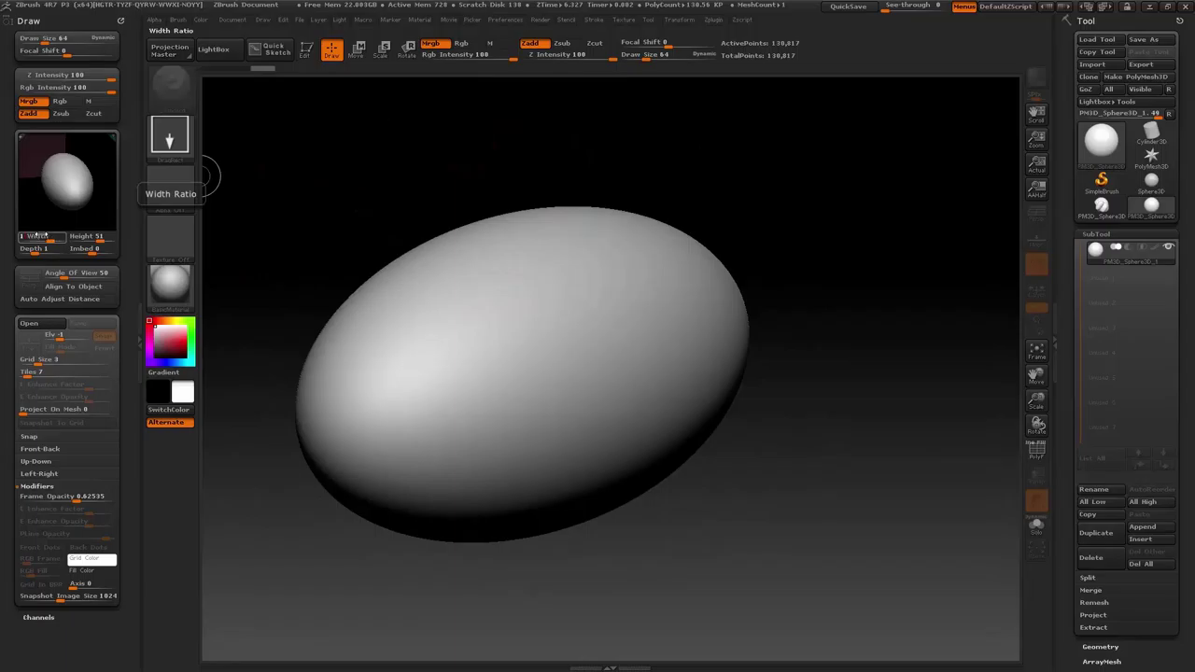
- Reset Height to 100, clear the canvas, draw a new sphere, enter Edit with T, and pan it
left_click(90, 237)
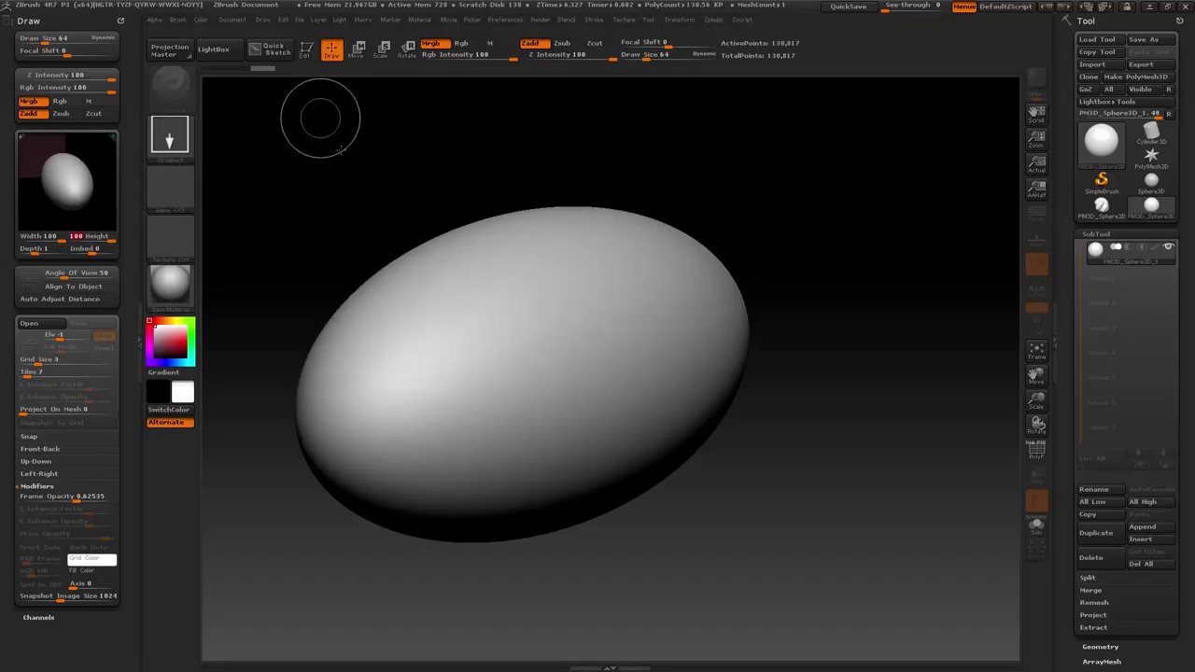
key("ctrl+n")
left_click_drag(536, 357, 457, 275)
key("t")
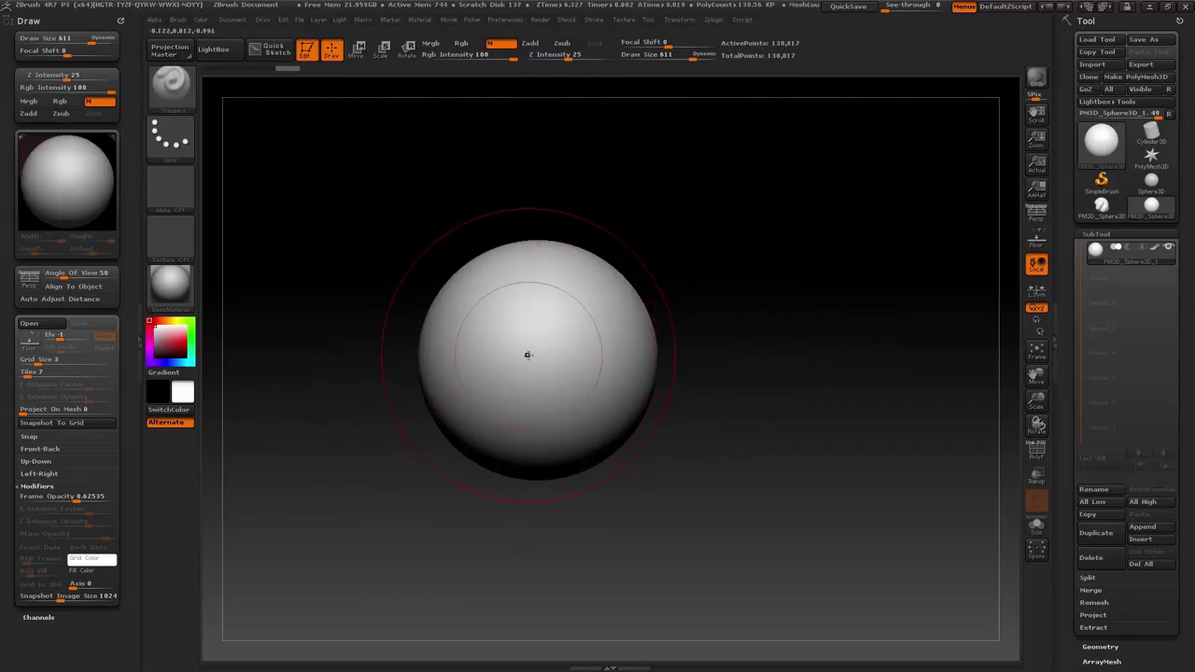
left_click_drag(781, 373, 597, 317, "alt")
- Show the floor grid under the sphere, turn on Persp, and zoom out to view the grid diagonally
left_click(1036, 240)
left_click_drag(960, 253, 760, 256)
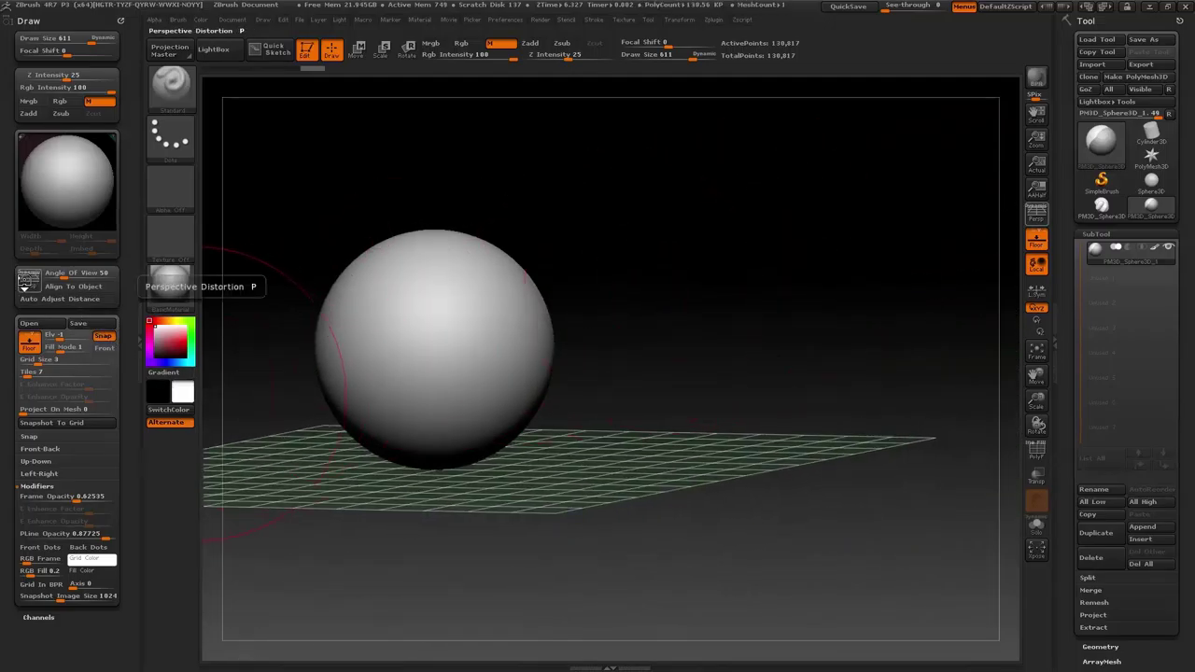
left_click(30, 280)
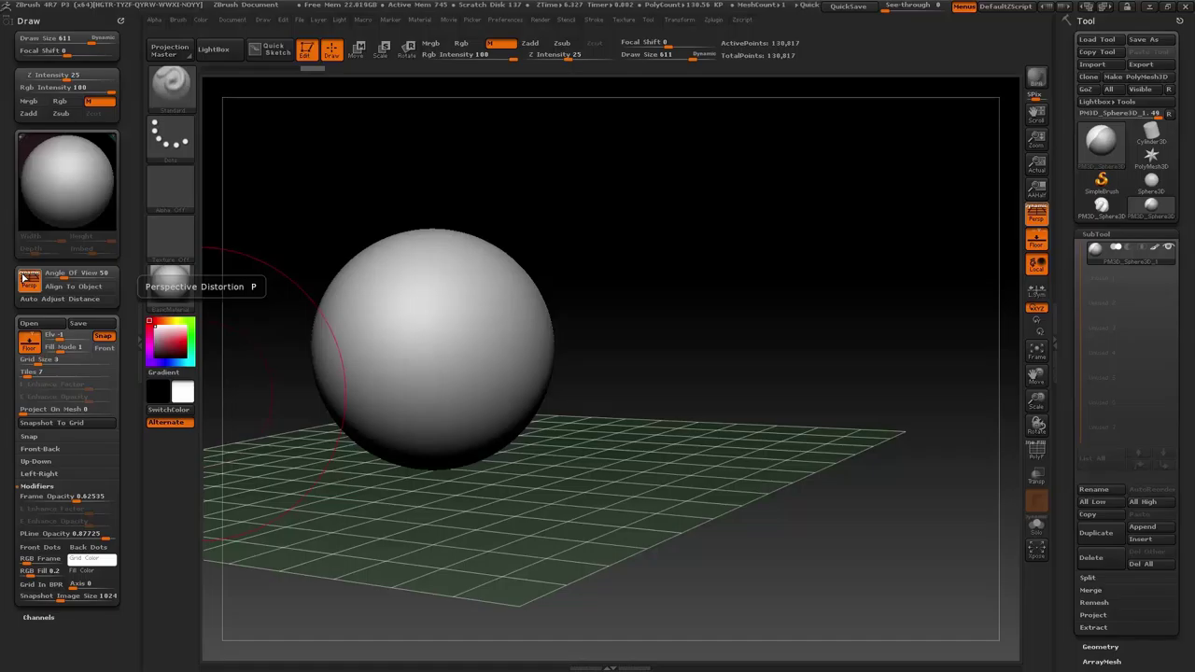
left_click(28, 276)
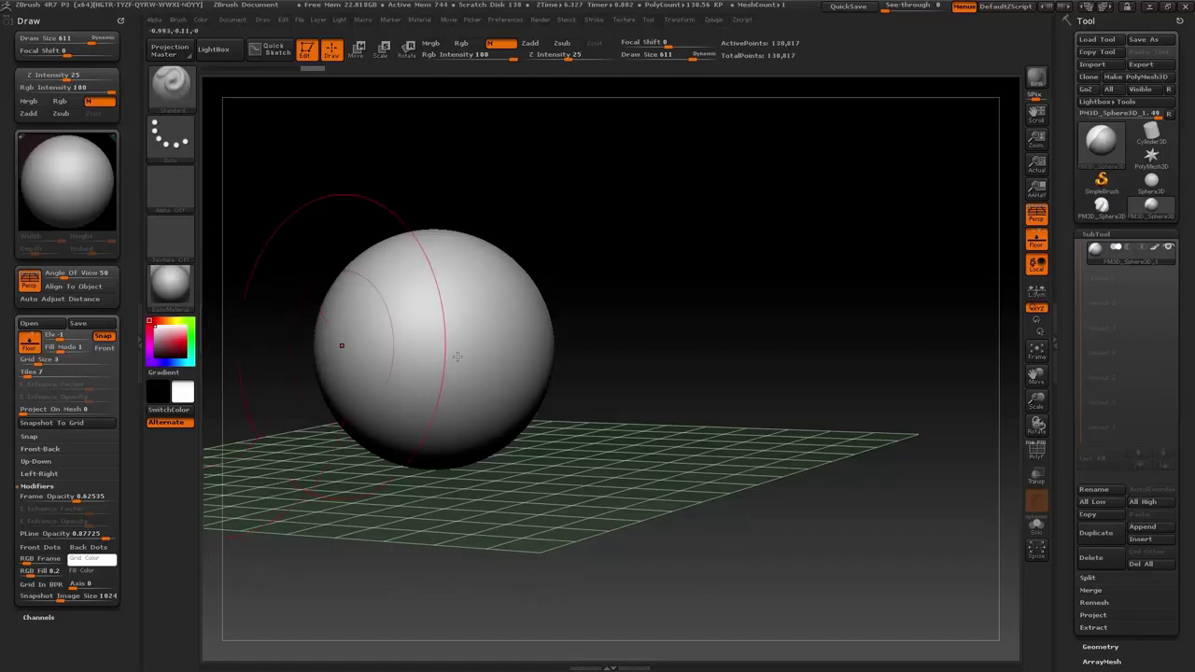
left_click_drag(1035, 400, 1067, 426)
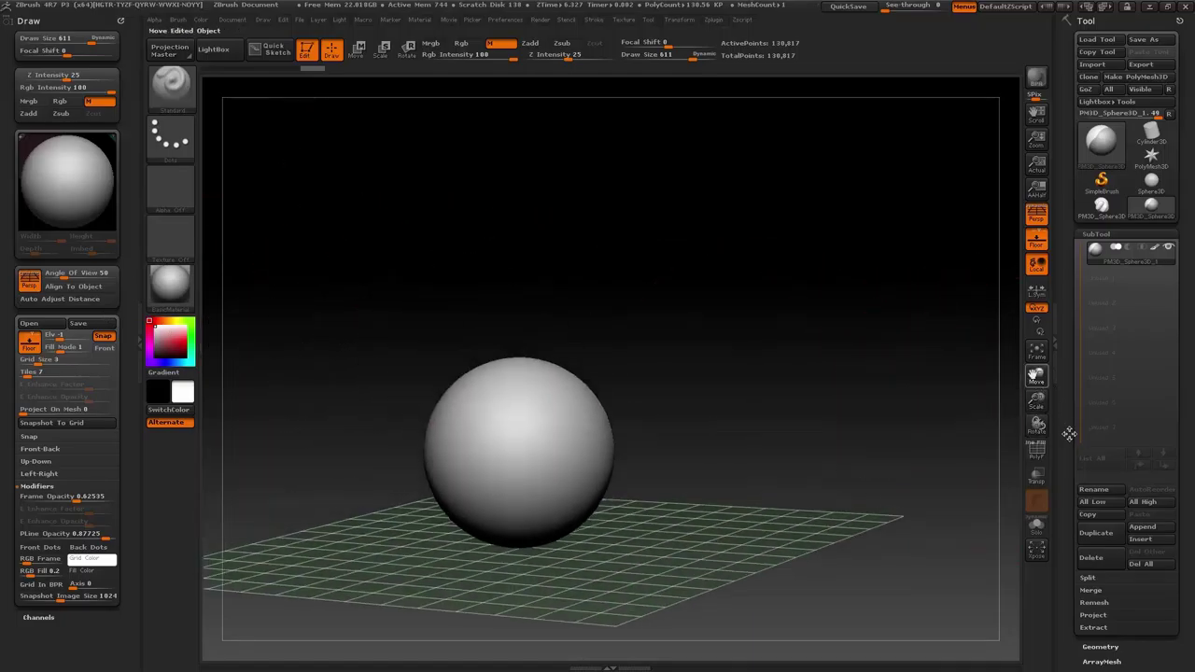
mouse_move(776, 376)
left_mouse_down()
mouse_move(750, 410)
mouse_move(736, 382)
left_mouse_up()
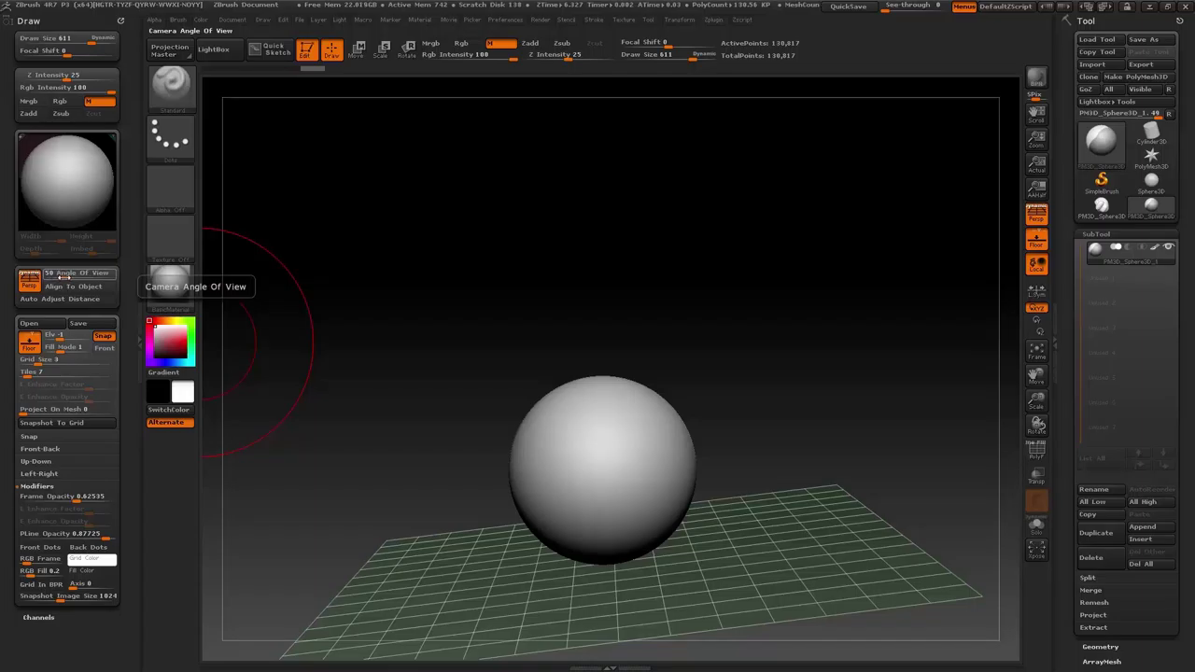
- Shrink the Angle Of View toward zero, then orbit to look down on the floor
left_click_drag(64, 276, 49, 278)
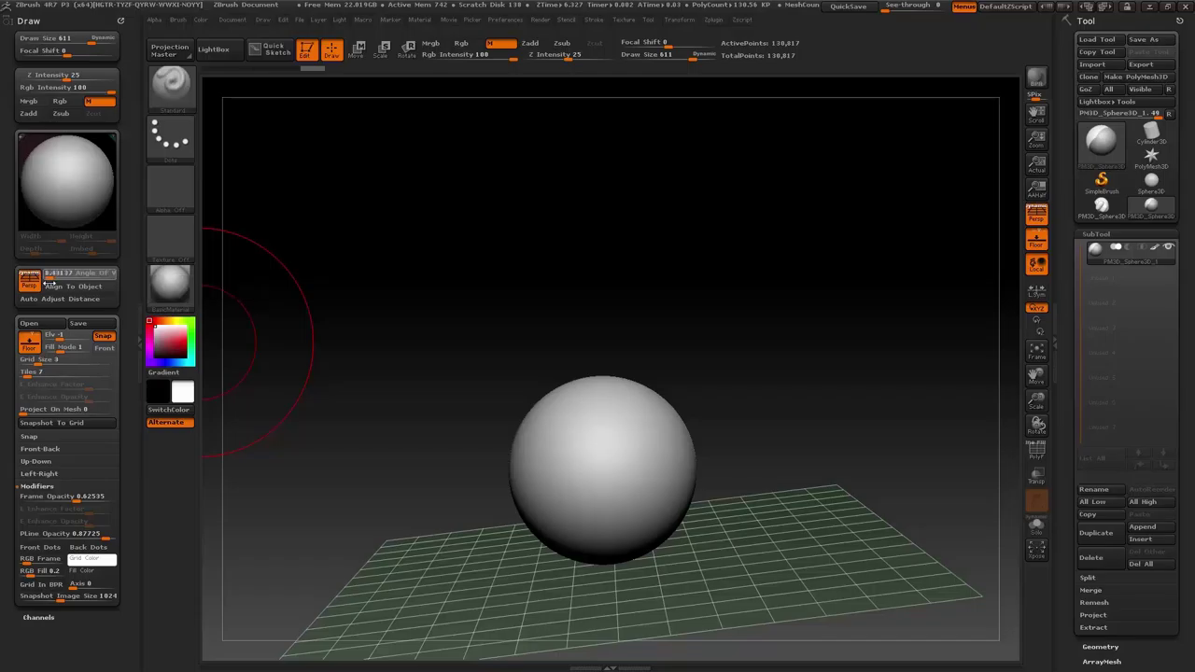
type("0")
key("Return")
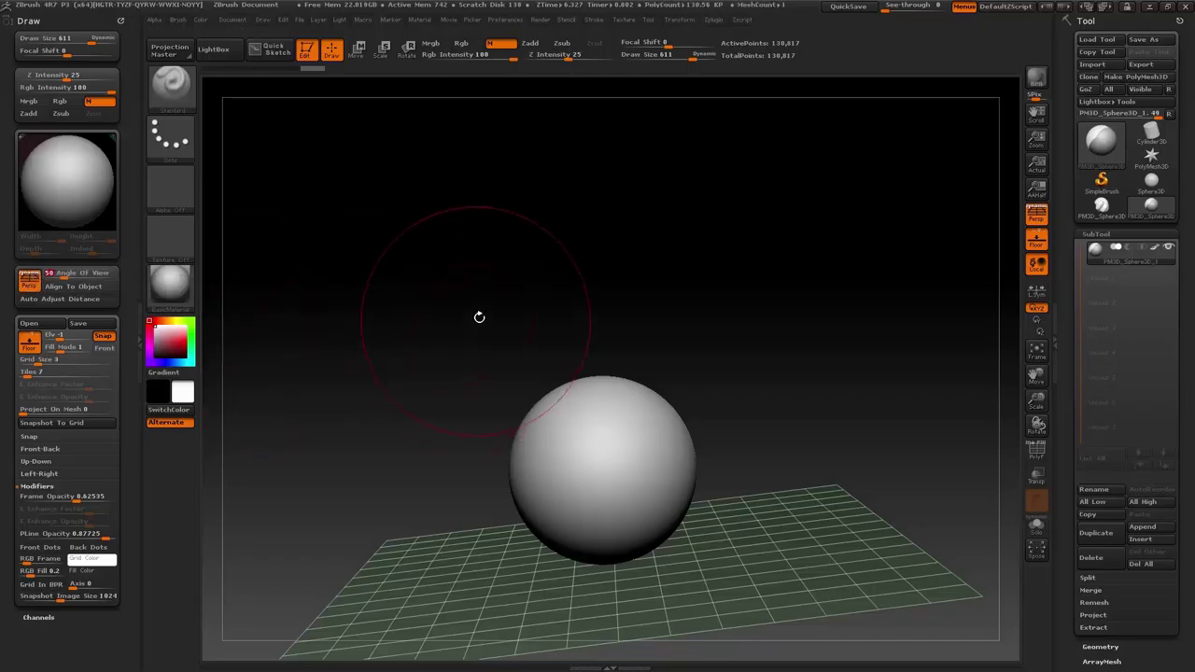
left_click_drag(507, 333, 534, 320)
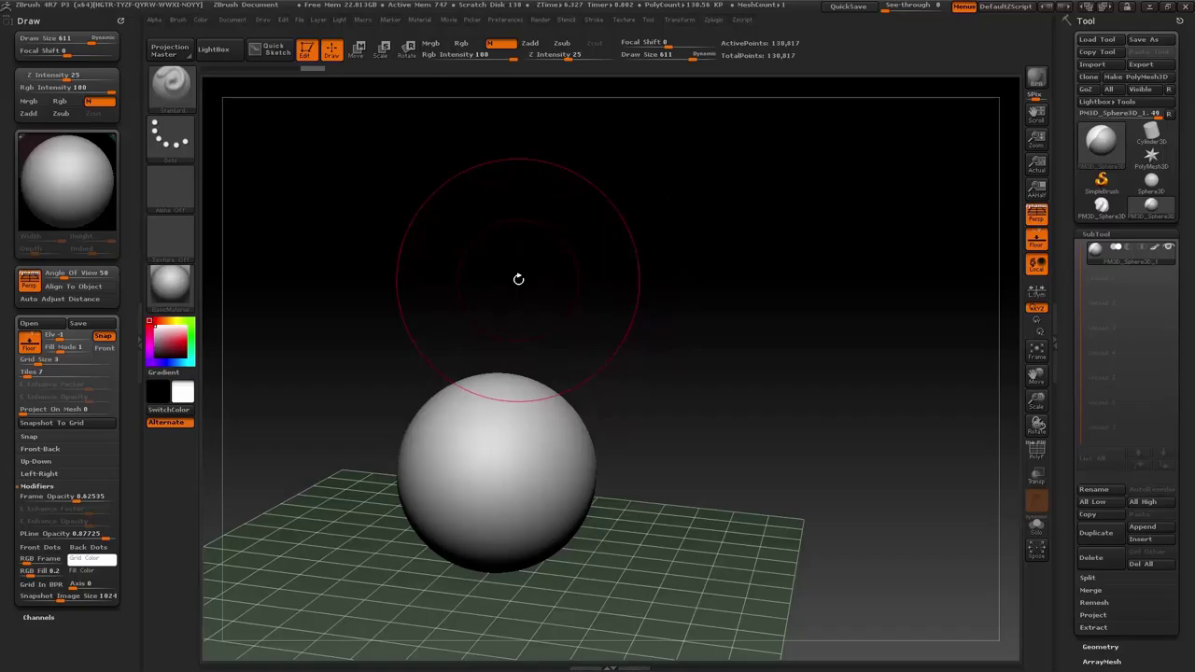
left_click_drag(611, 278, 674, 412)
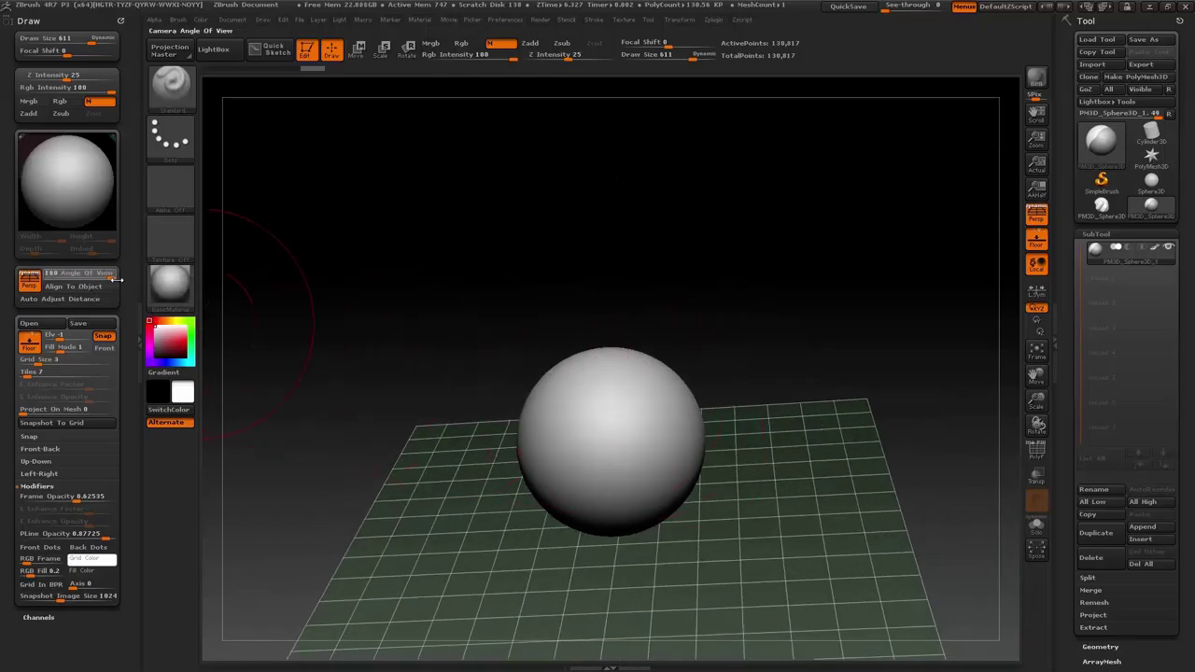
- Widen the Angle Of View to 180, then reset it to 50 and zoom in on the sphere
left_click_drag(119, 274, 944, 394)
left_click_drag(1036, 401, 1036, 24)
left_click_drag(1036, 377, 1038, 353)
left_click_drag(863, 266, 843, 334)
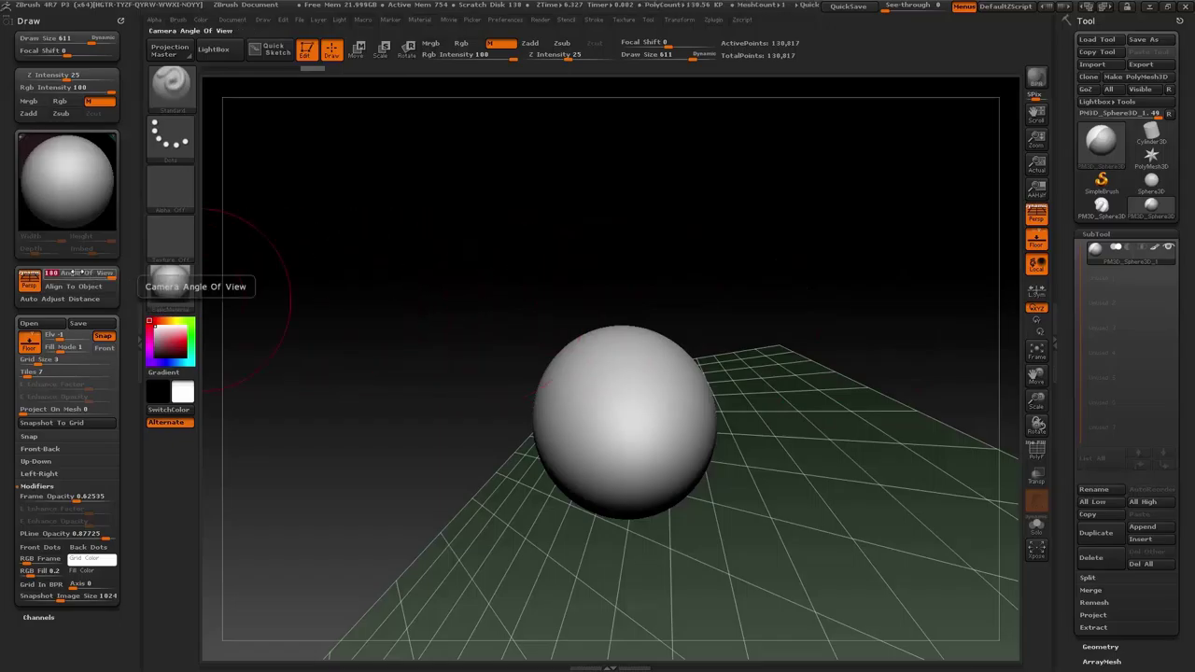
left_click(79, 271)
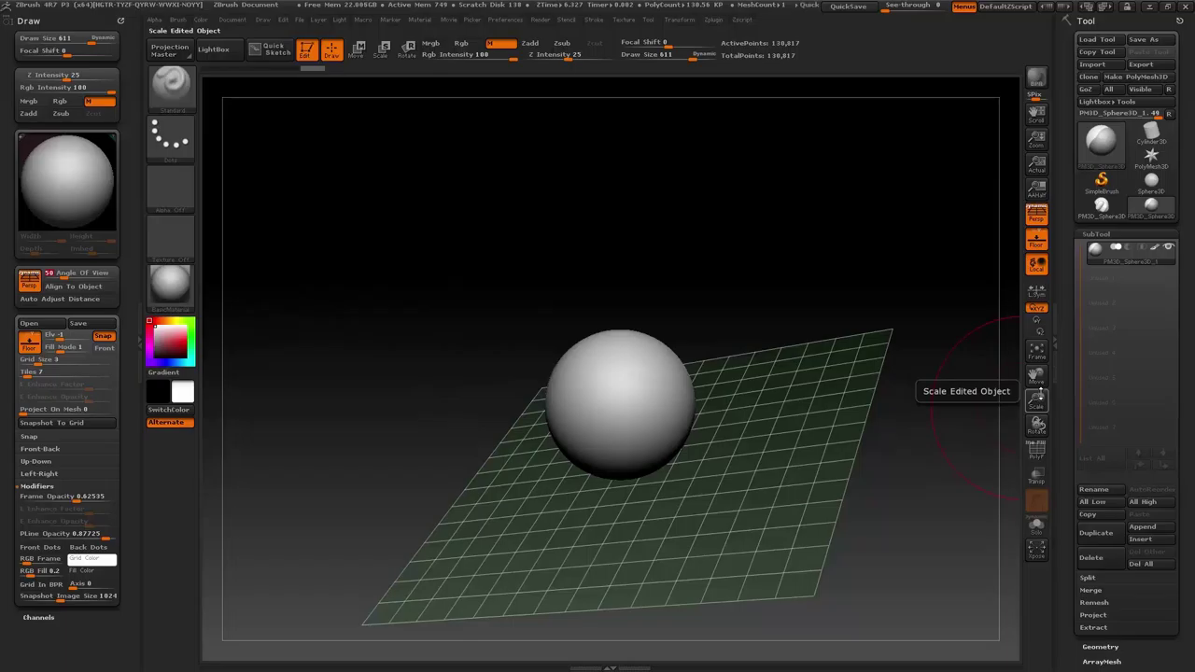
left_click_drag(1036, 399, 573, 406)
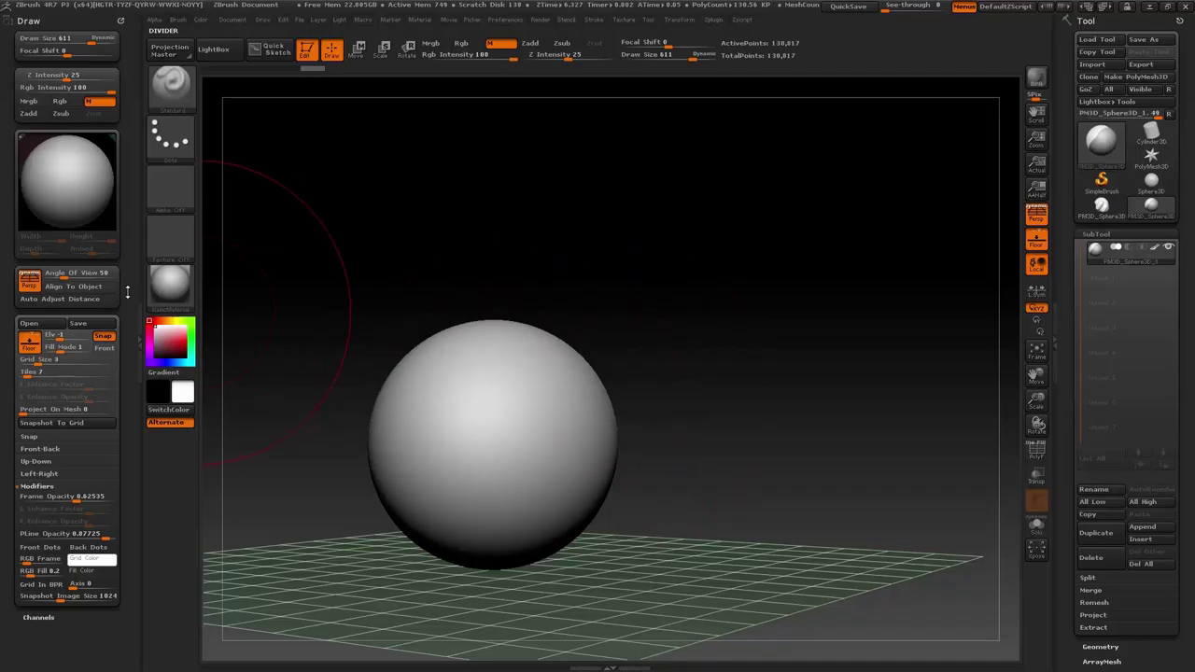
- Toggle Align To Object on and off repeatedly while orbiting, leaving it off
left_click(88, 290)
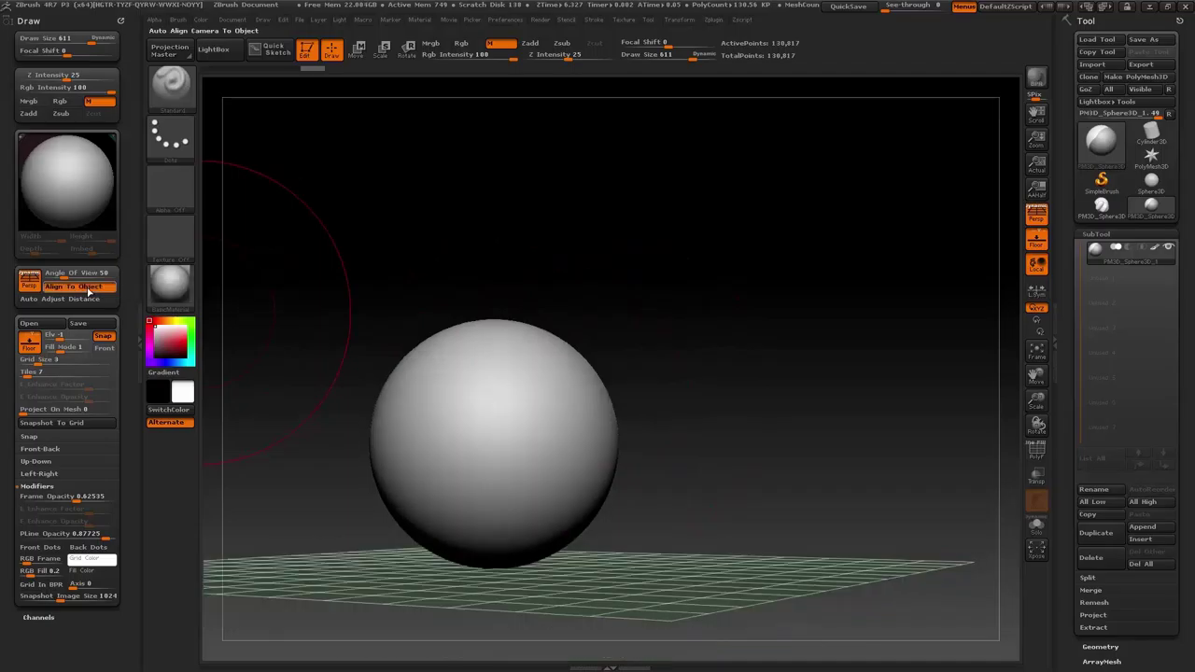
left_click(86, 290)
left_click(86, 290)
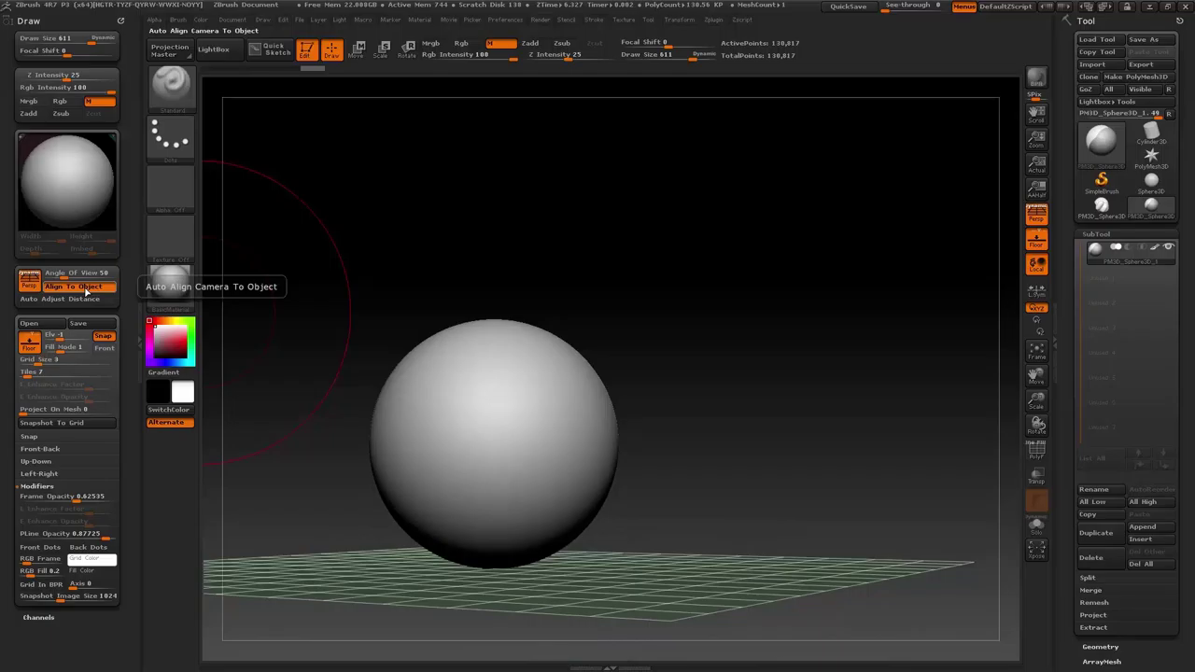
left_click(86, 290)
left_click(86, 290)
left_click(86, 290)
left_click(86, 291)
left_click_drag(584, 261, 632, 270)
left_click(83, 289)
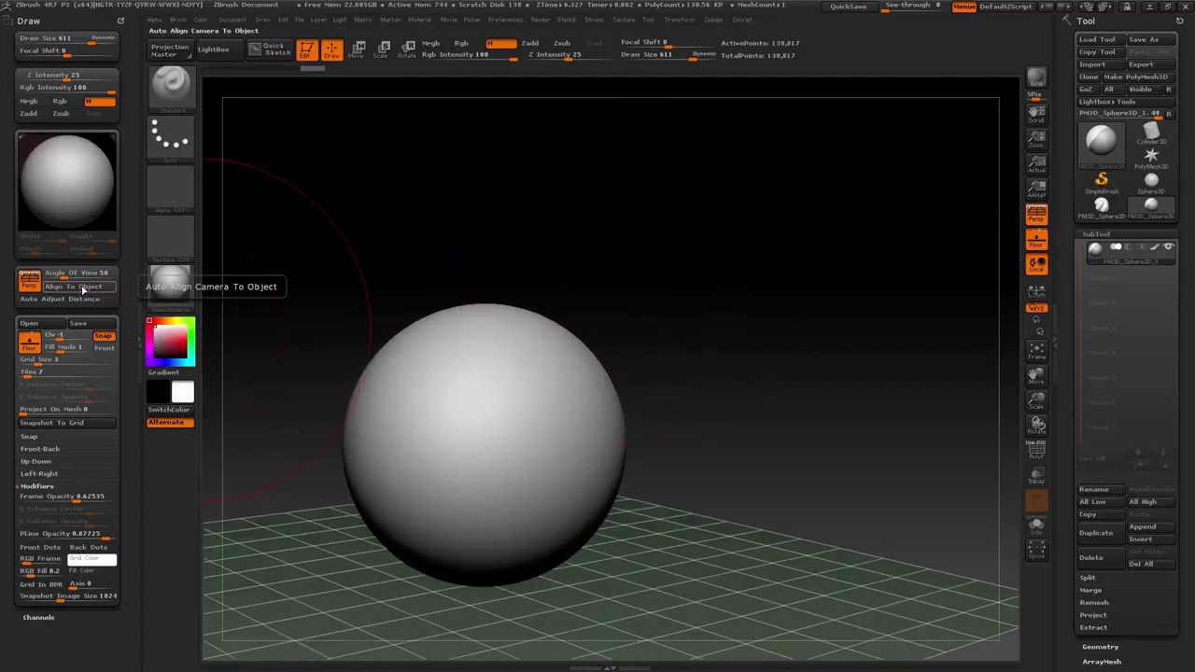
left_click(82, 289)
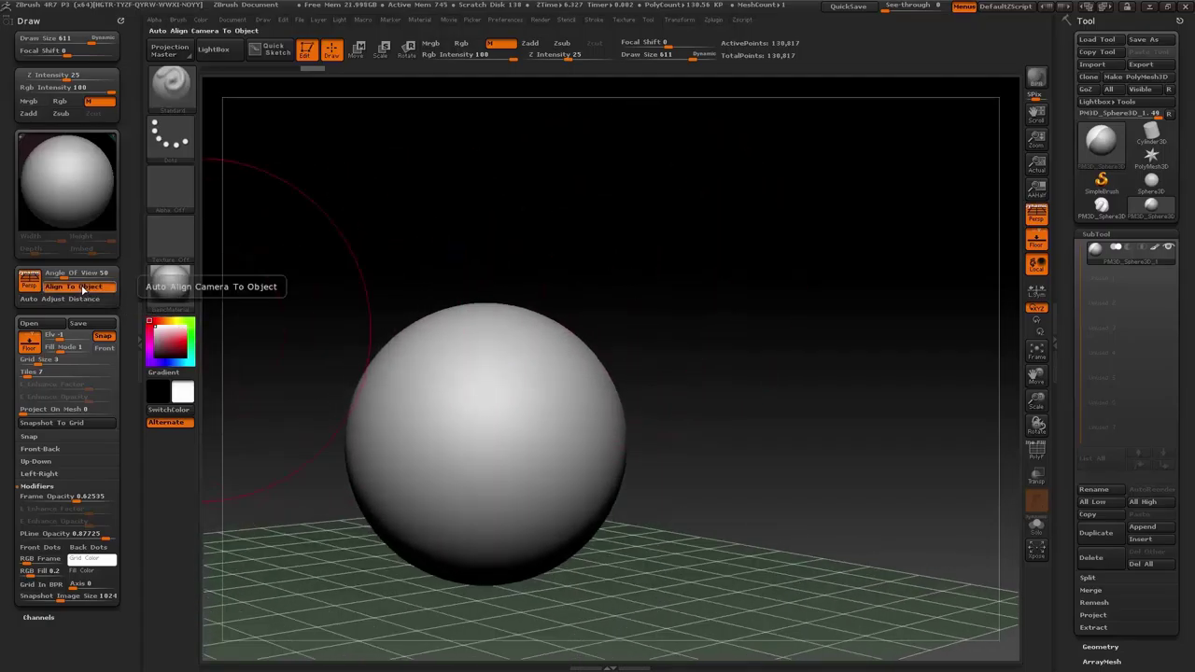
left_click(82, 289)
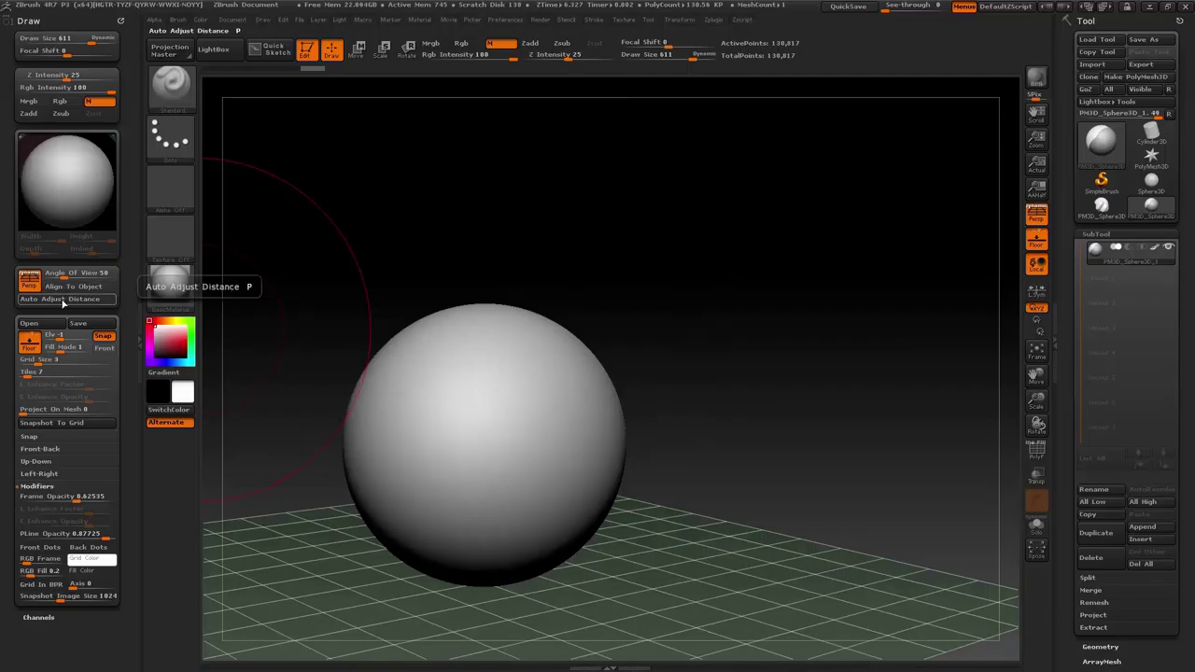
- Turn on Auto Adjust Distance, zoom out and orbit, and show its full help popup
left_click(63, 300)
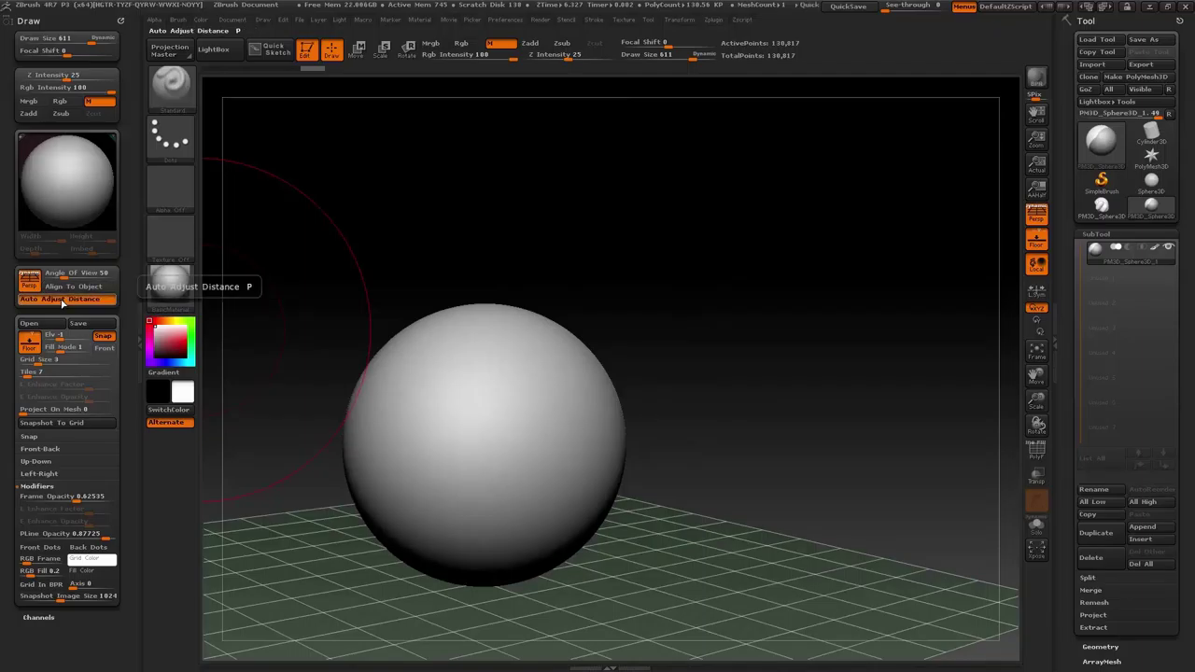
left_click_drag(1036, 399, 746, 308)
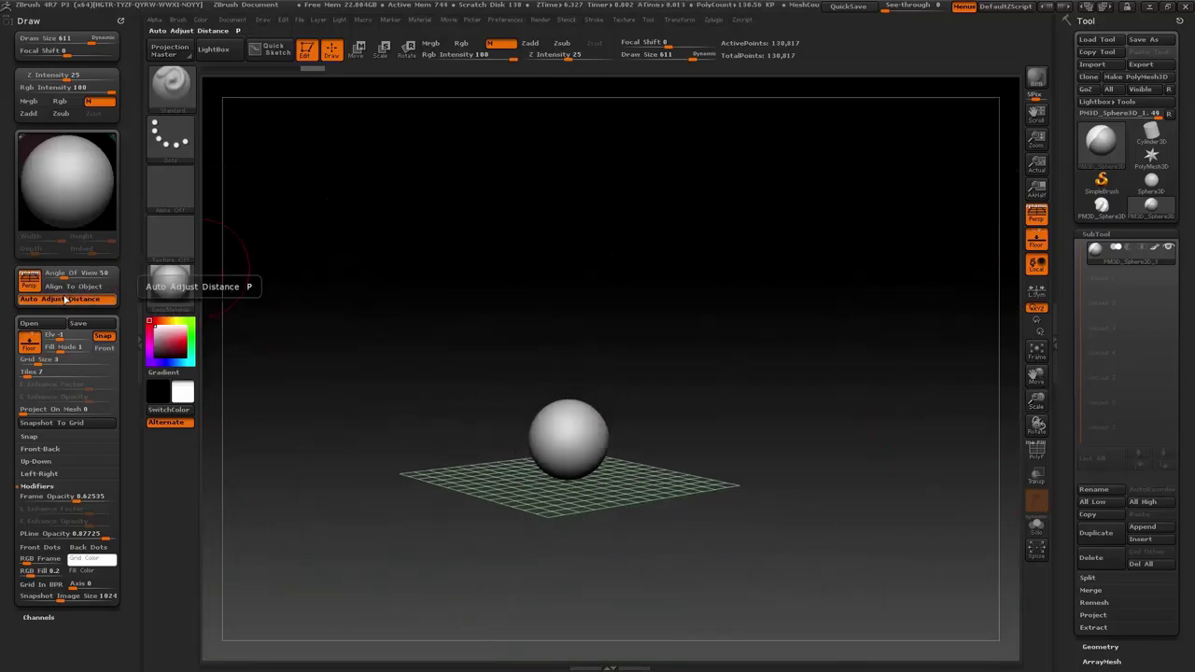
left_click_drag(368, 339, 420, 353)
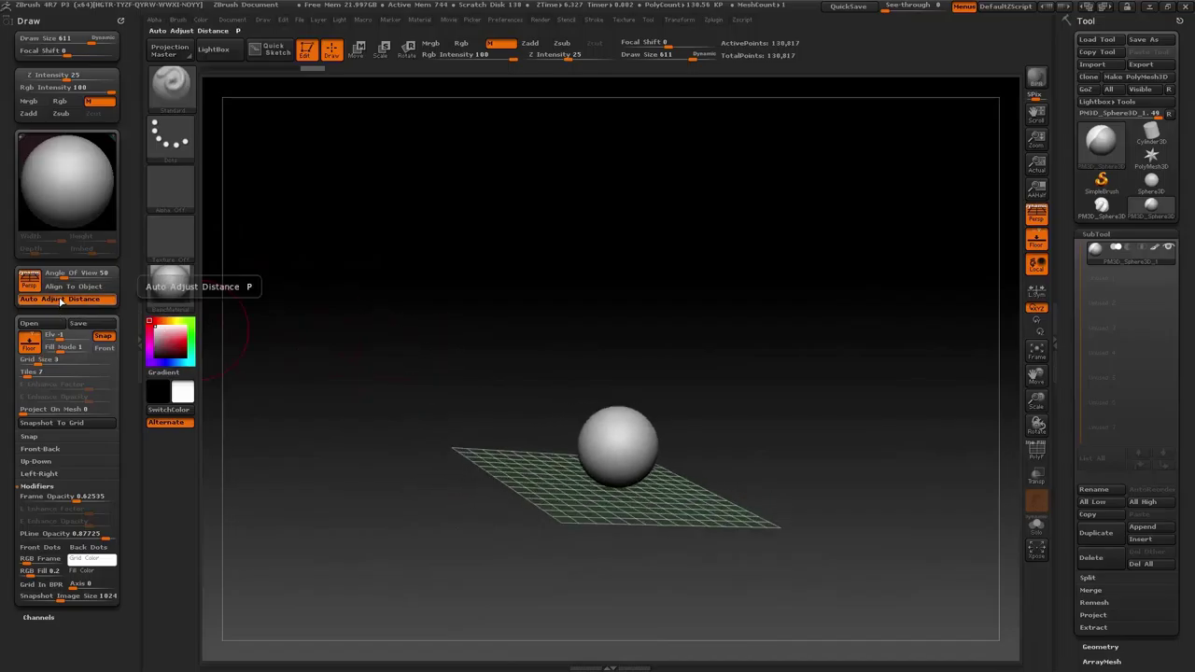
key("ctrl")
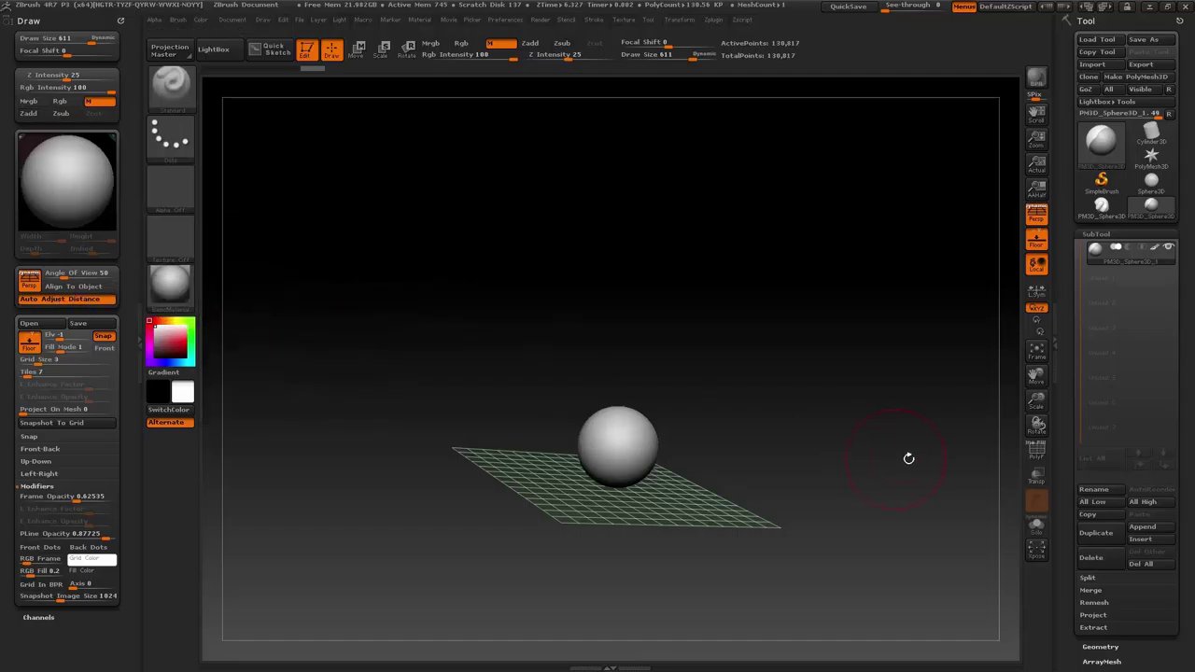
- Zoom, orbit and pan, then switch Auto Adjust Distance off and orbit to a near edge-on floor
left_click_drag(1036, 399, 1053, 485)
left_click_drag(934, 467, 790, 458)
left_click_drag(1036, 375, 942, 466)
left_click(99, 300)
left_click_drag(653, 400, 312, 346)
- Turn Auto Adjust Distance back on to compare orbiting, then switch it off and zoom out
left_click(64, 298)
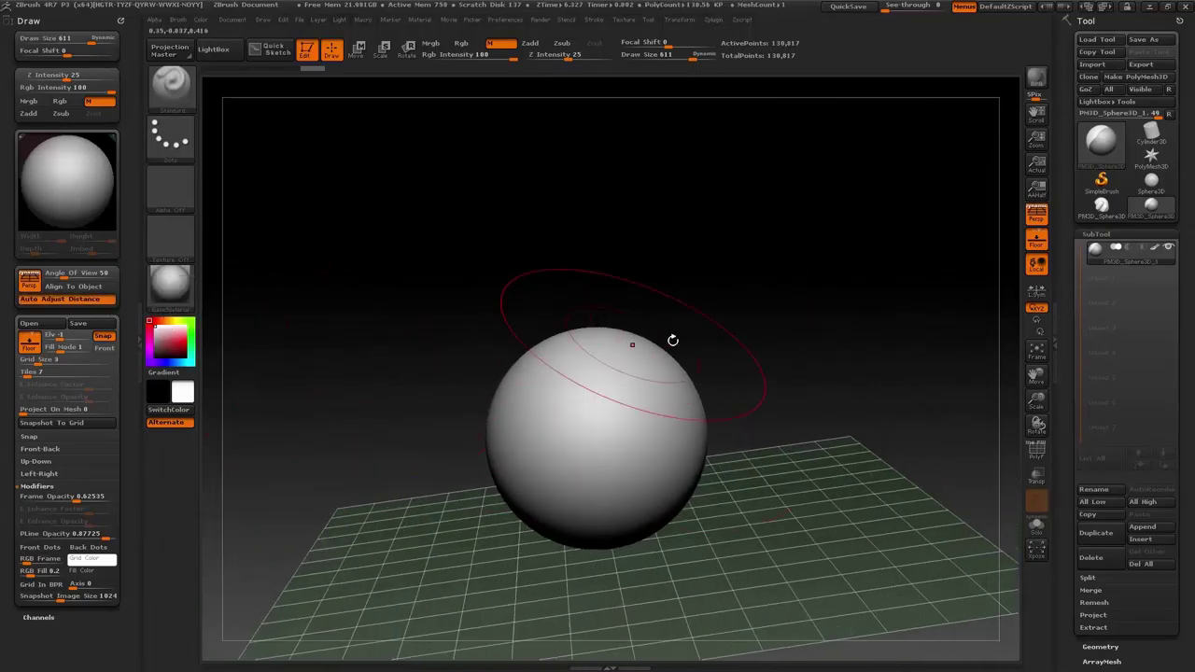
left_click_drag(790, 326, 706, 385)
left_click_drag(1053, 372, 906, 382)
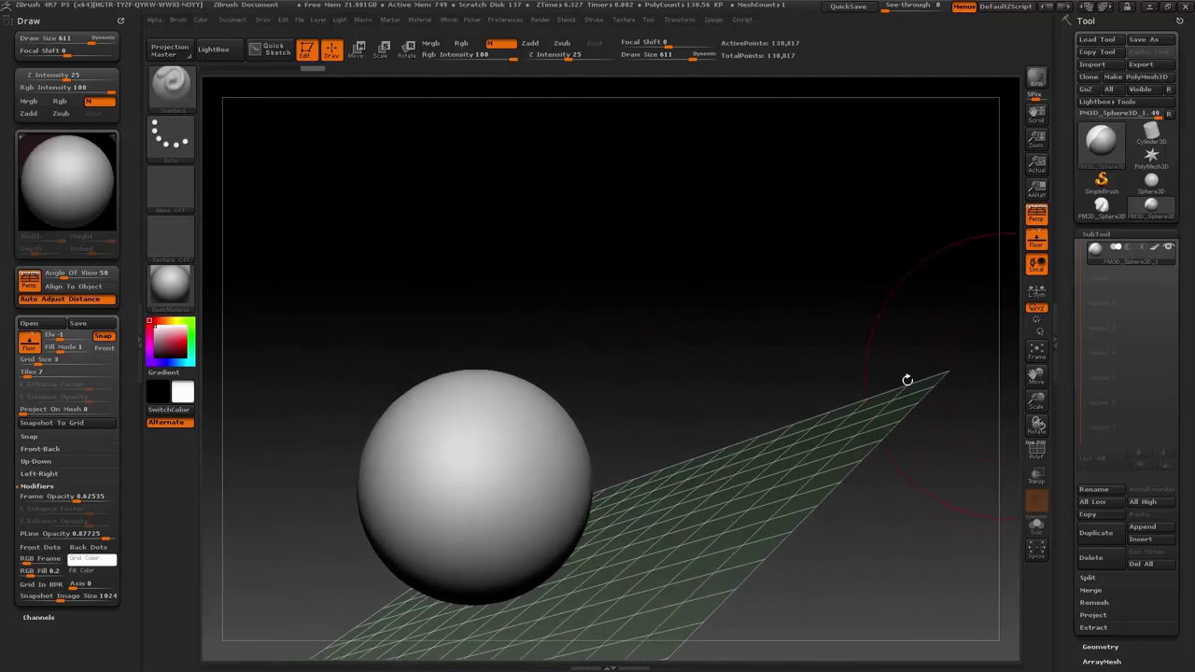
left_click(77, 299)
left_click_drag(311, 336, 199, 309)
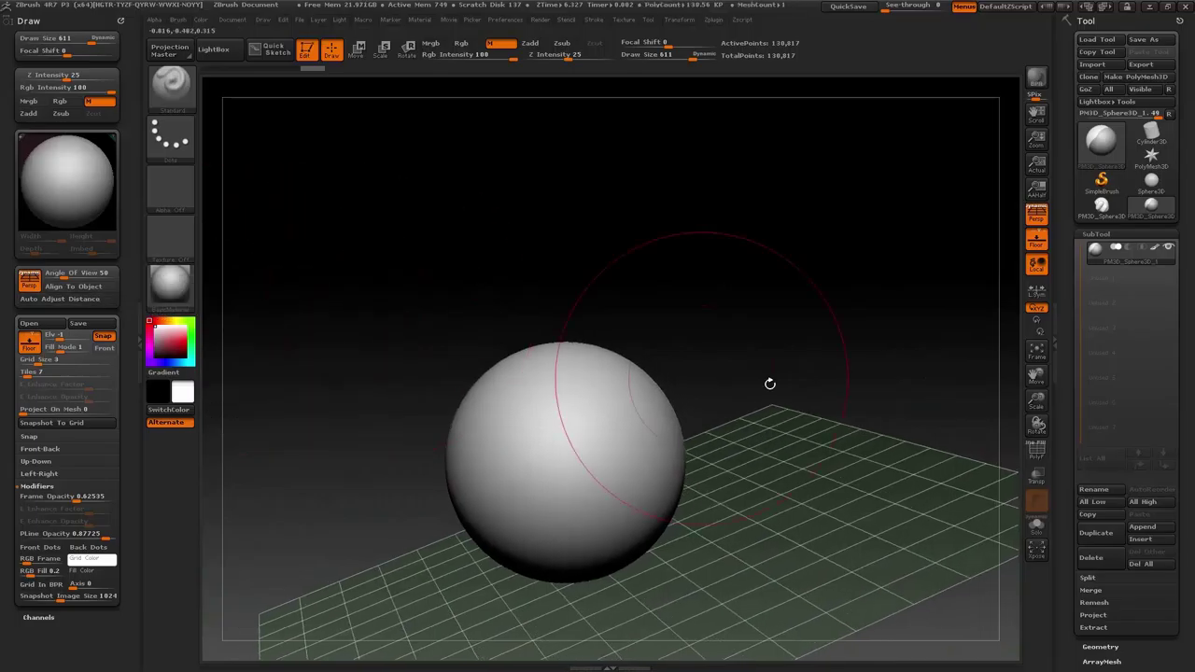
left_click_drag(1038, 396, 915, 401)
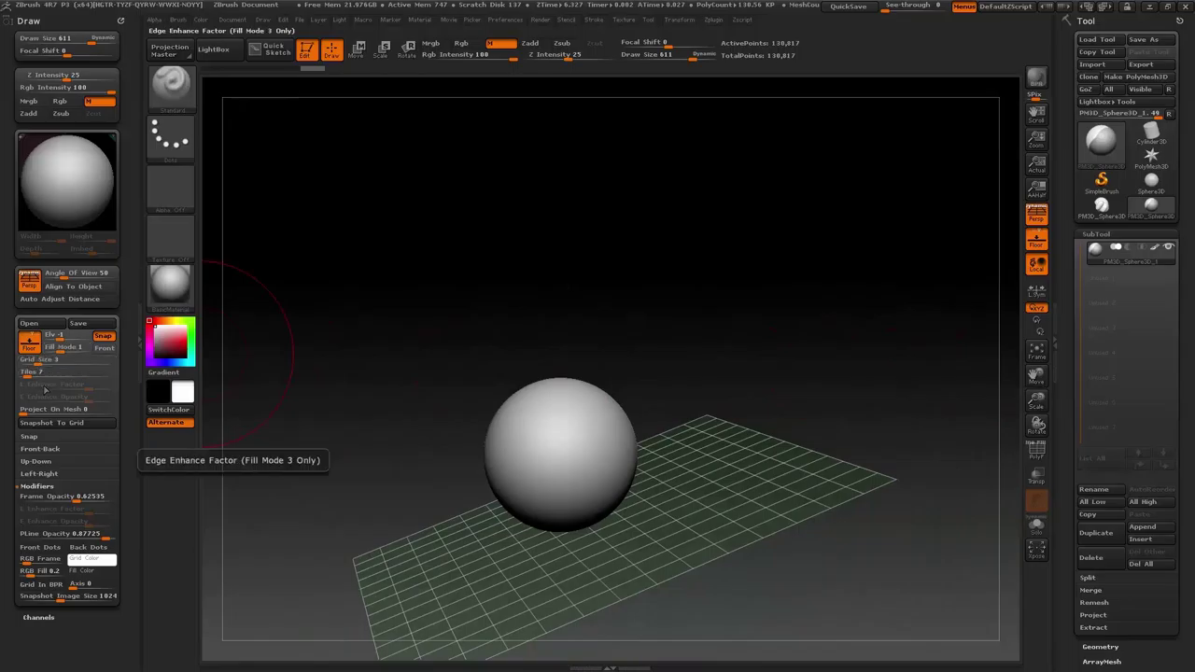
- Open the Draw palette's Snap options and expand Front-Back to view its ZMap thumbnails
left_click(29, 436)
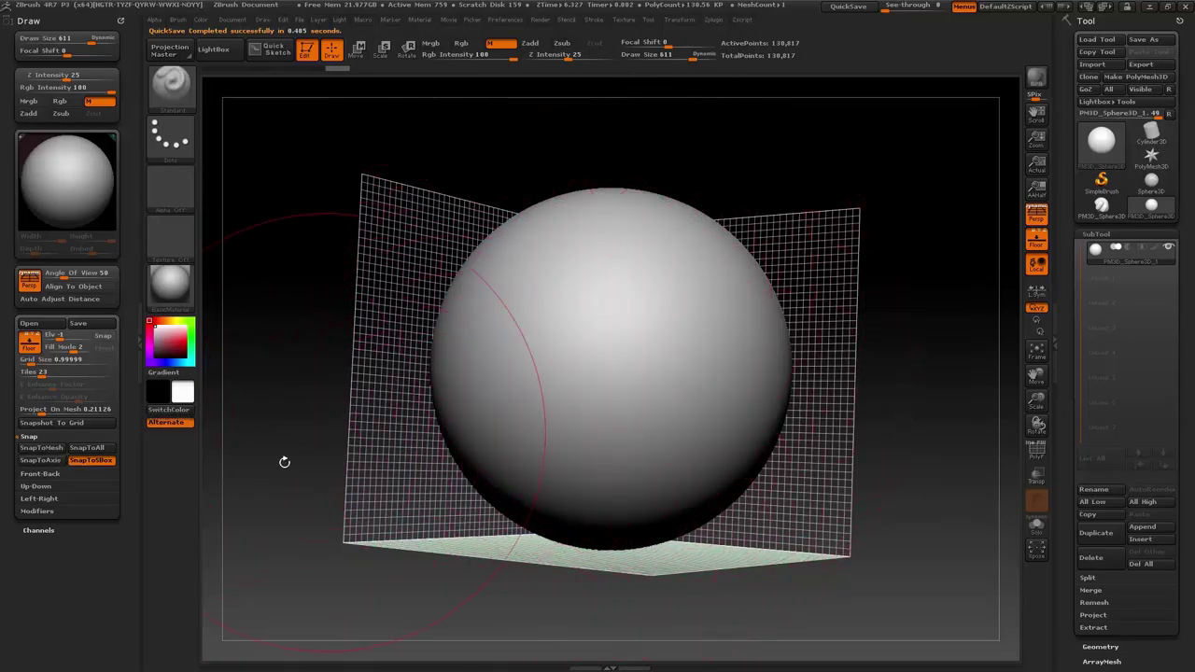
left_click(40, 473)
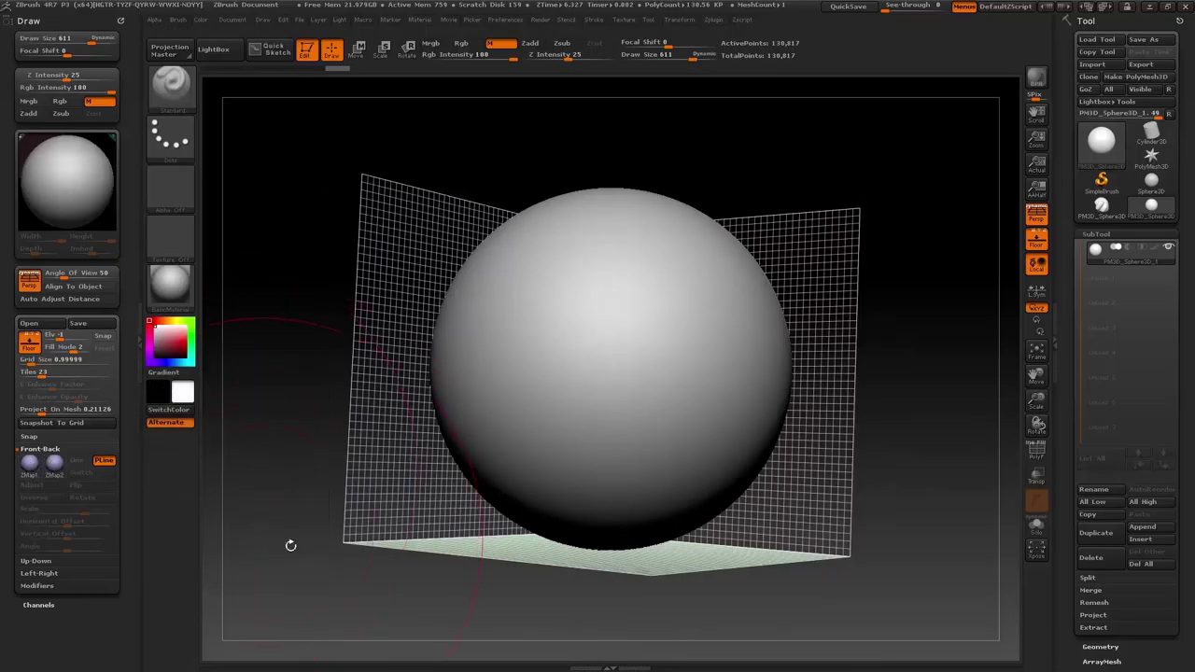
mouse_move(47, 472)
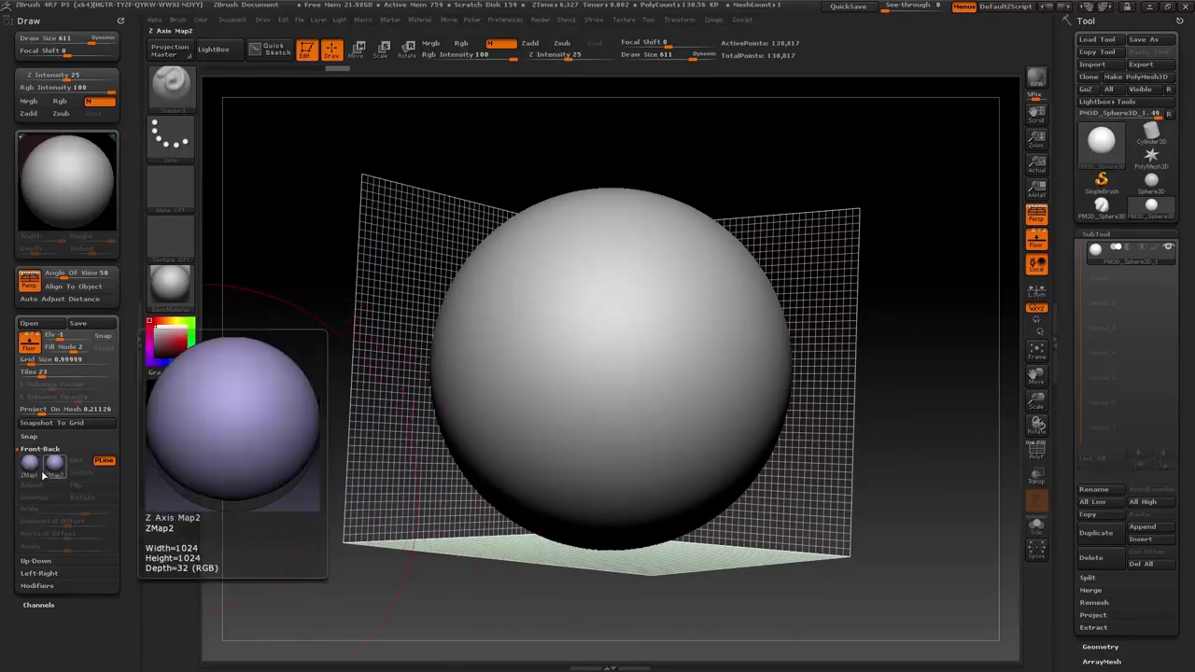
- Load the spencer_human grid preset from the Grids tab of LightBox
left_click(213, 48)
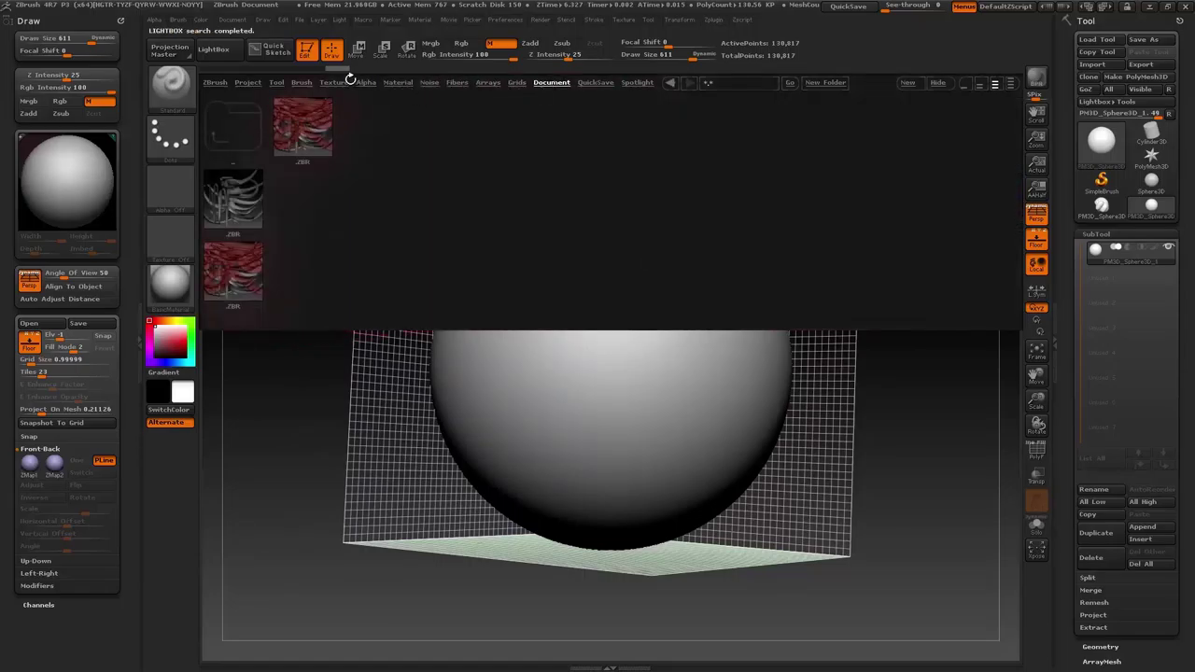
left_click(516, 82)
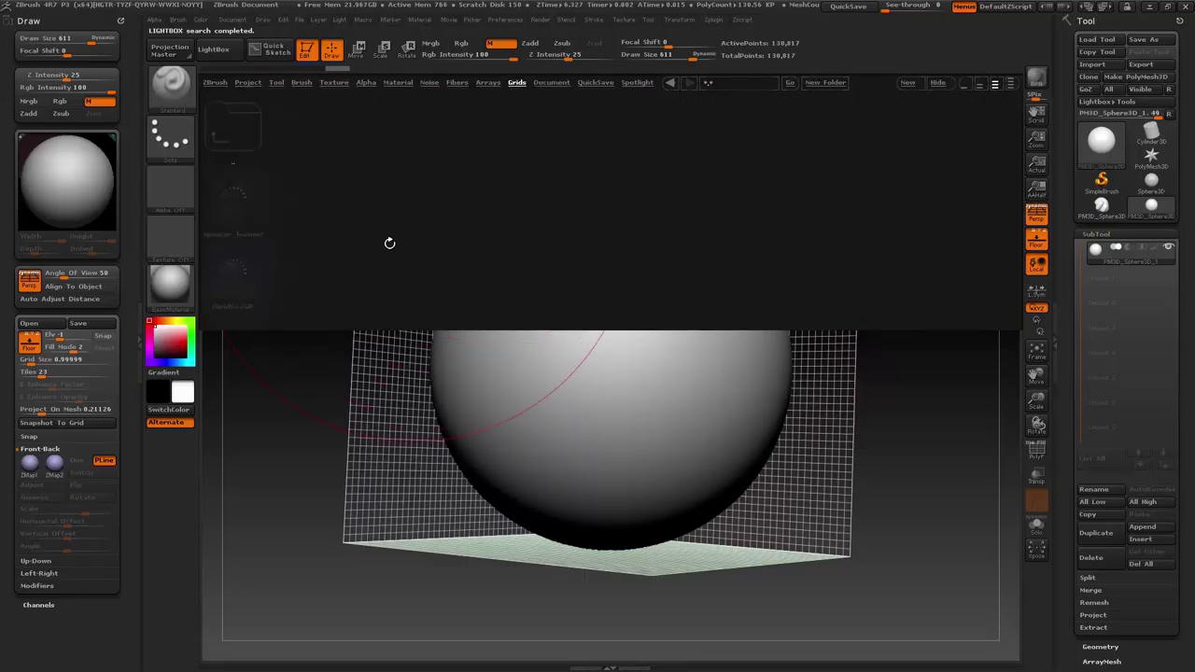
double_click(232, 193)
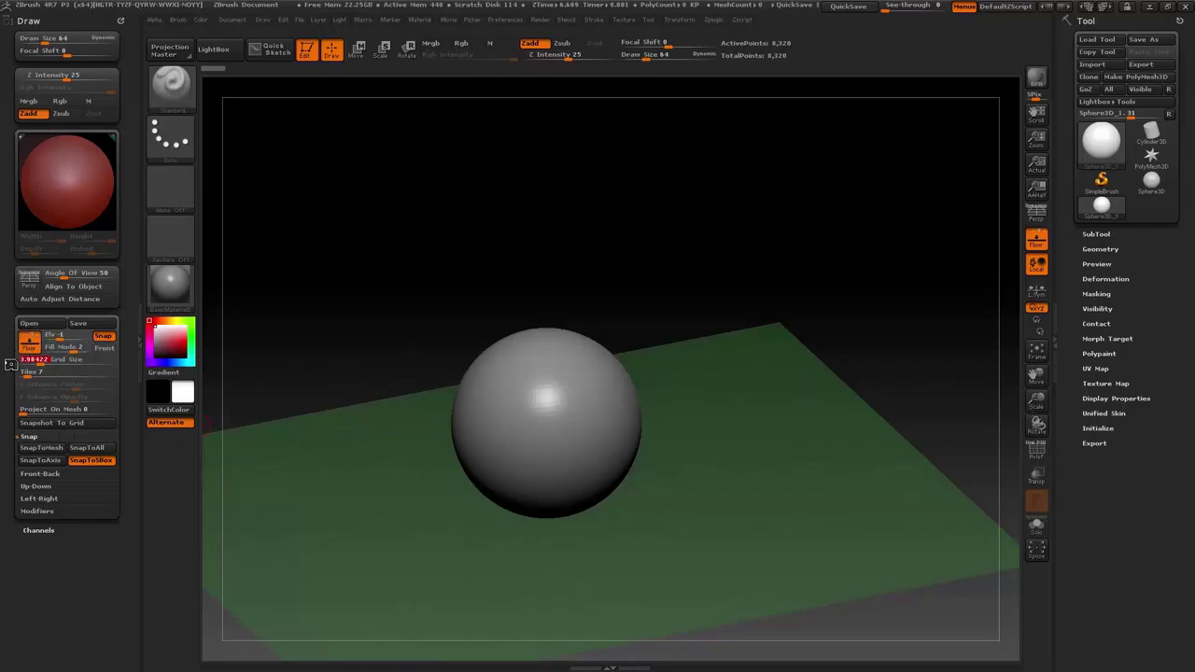
- Rotate the view and toggle the floor grid off and back on
left_click_drag(919, 353, 843, 354)
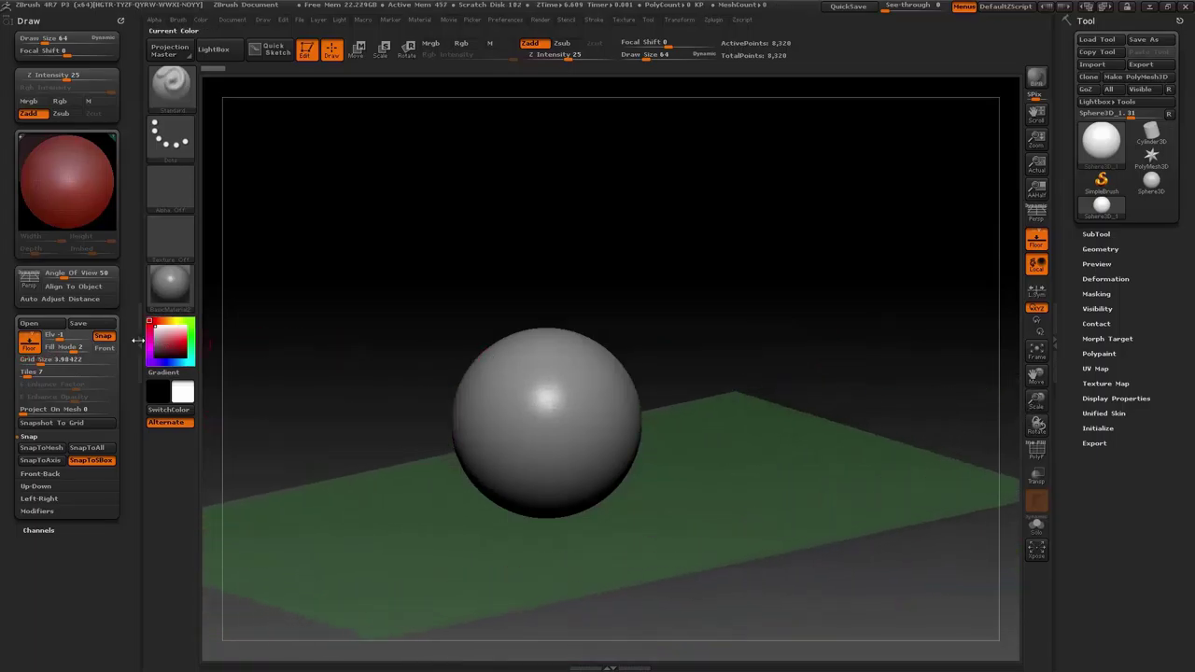
left_click(28, 345)
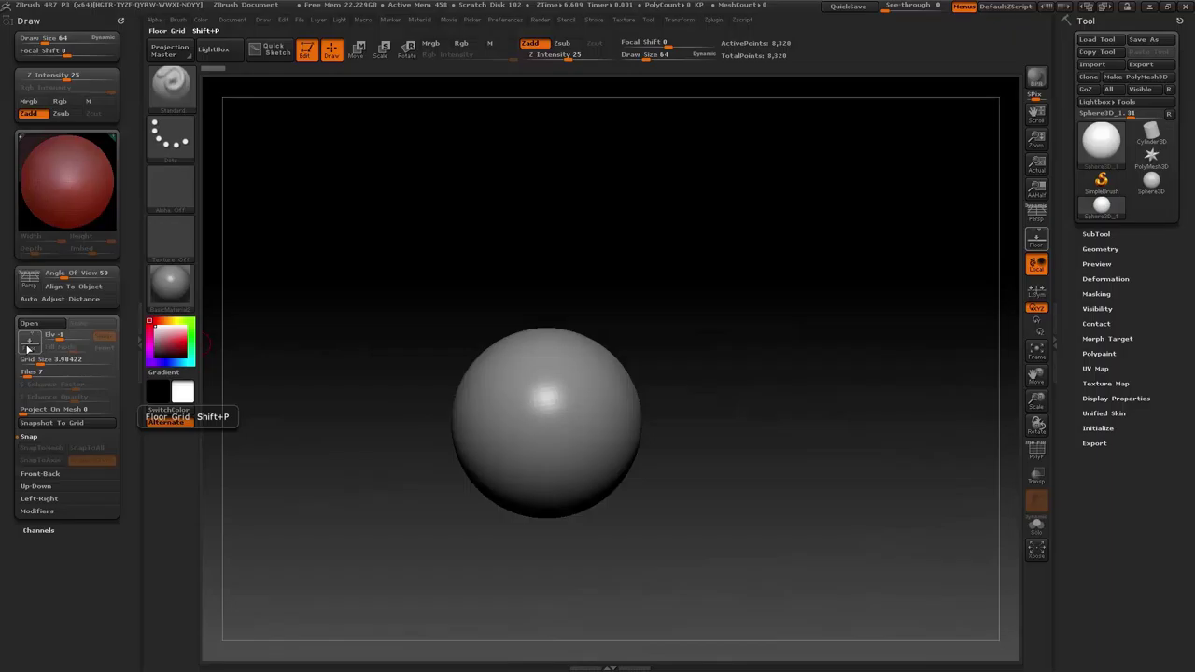
left_click(28, 345)
left_click_drag(261, 392, 253, 392)
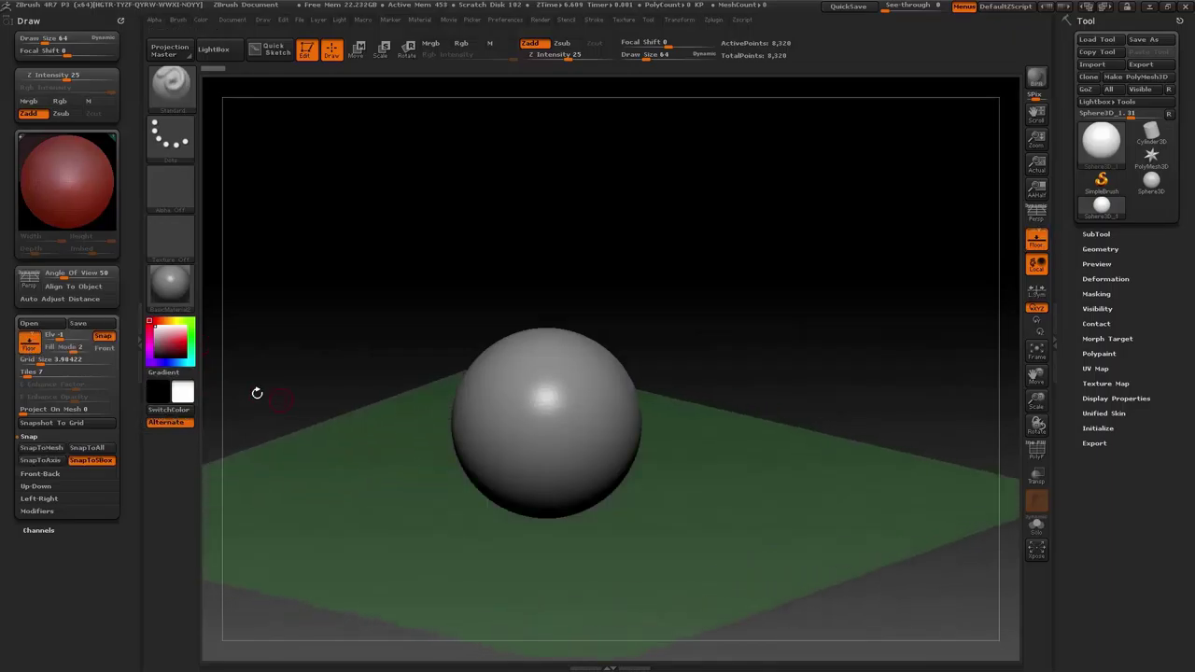
- Swap through the X and Z grid planes, restore the floor, and raise Grid Elevation through the sphere
left_click(33, 338)
left_click(26, 338)
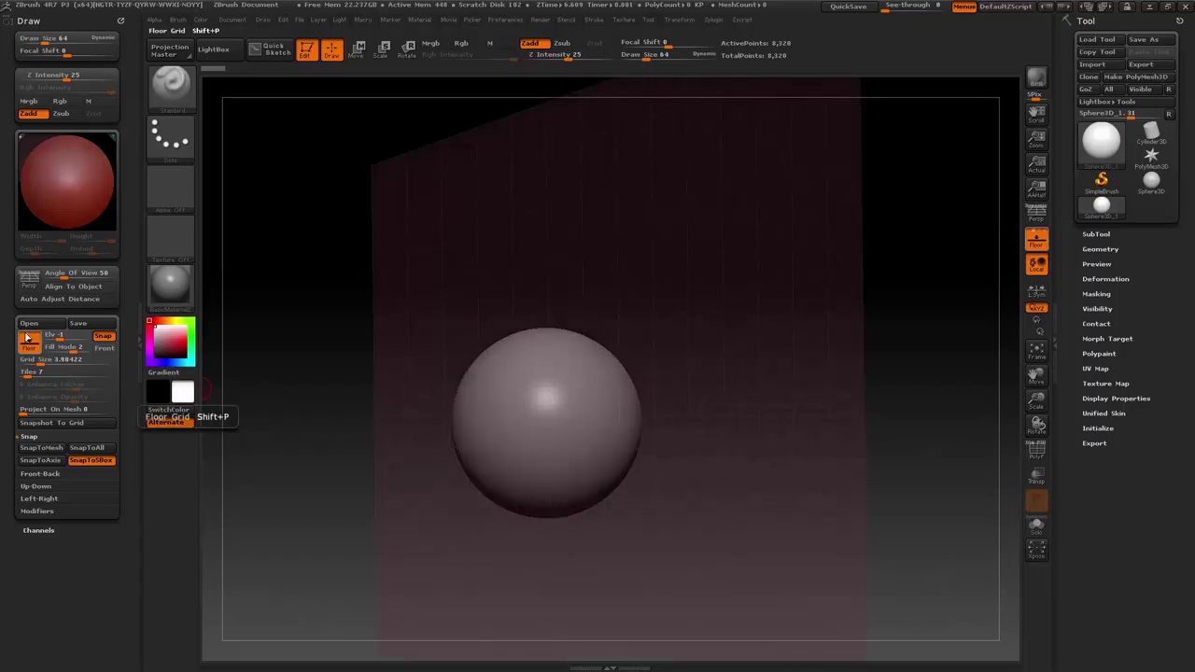
left_click(27, 337)
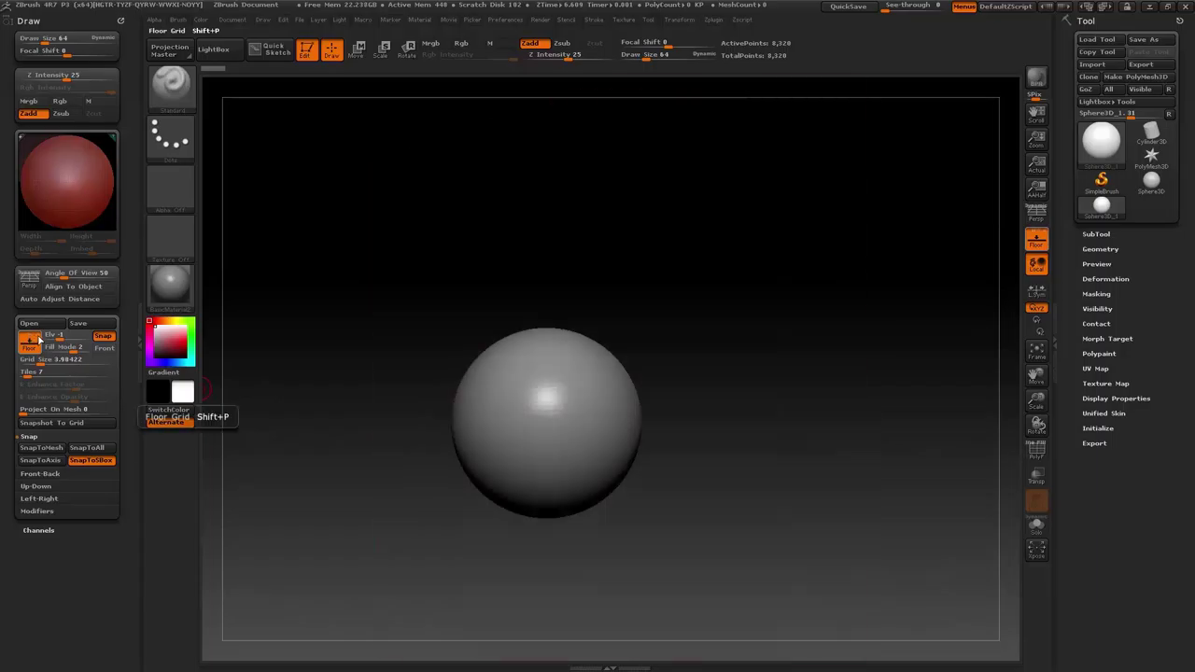
left_click(38, 334)
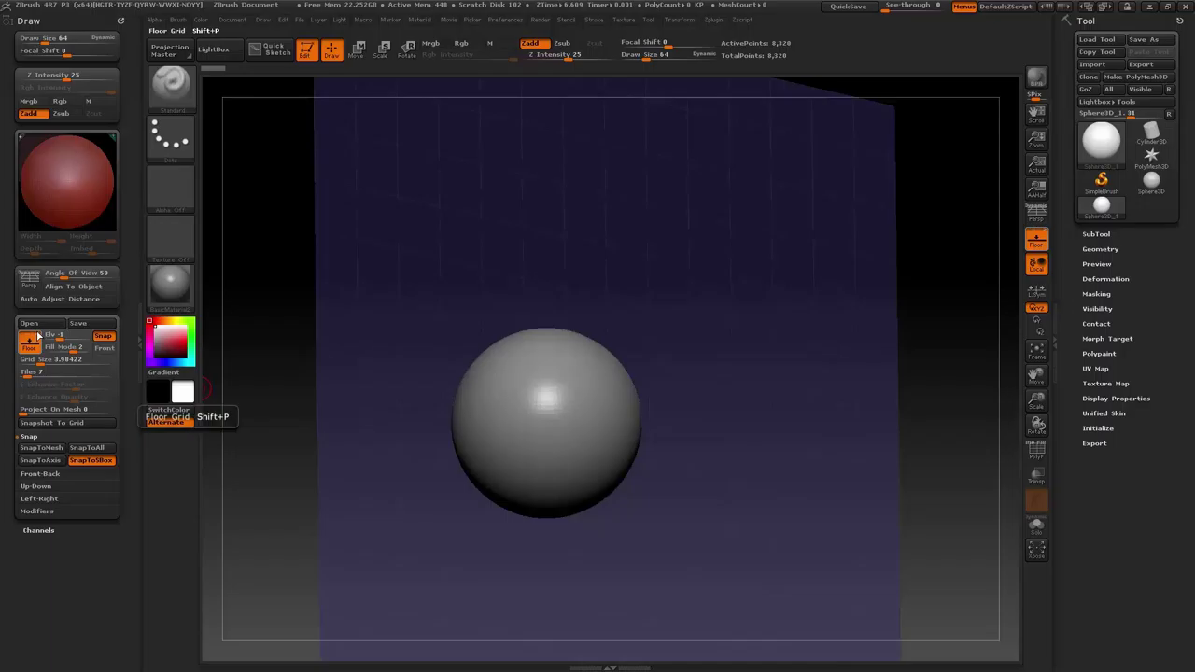
left_click(35, 338)
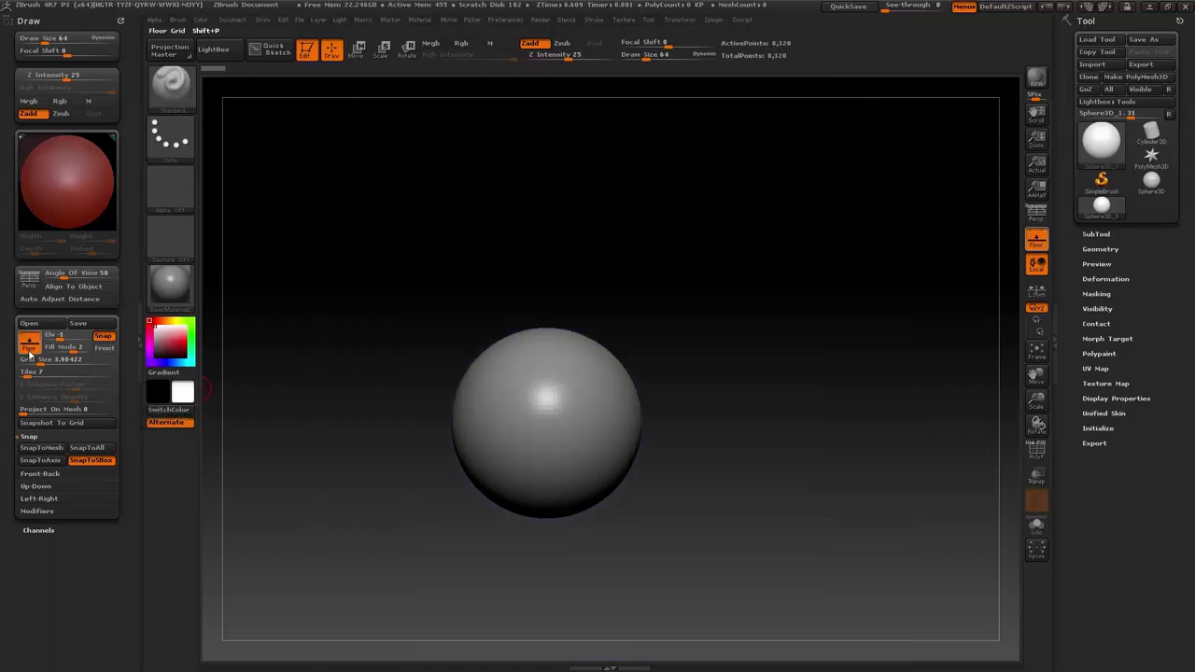
left_click(34, 337)
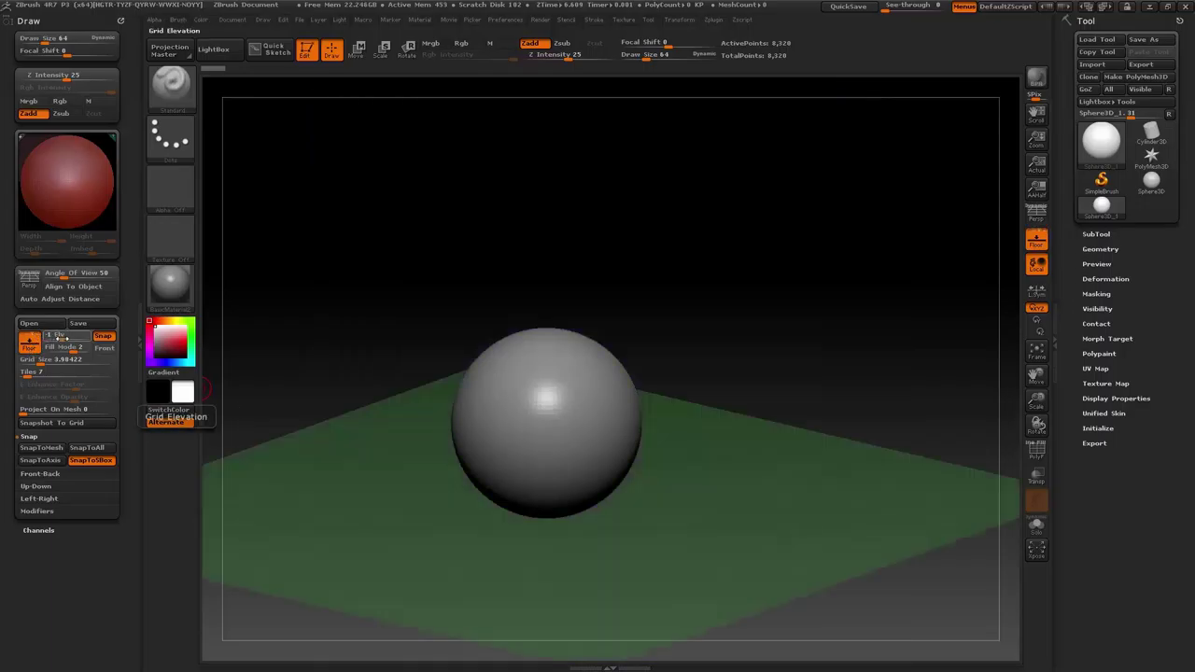
left_click_drag(60, 336, 65, 345)
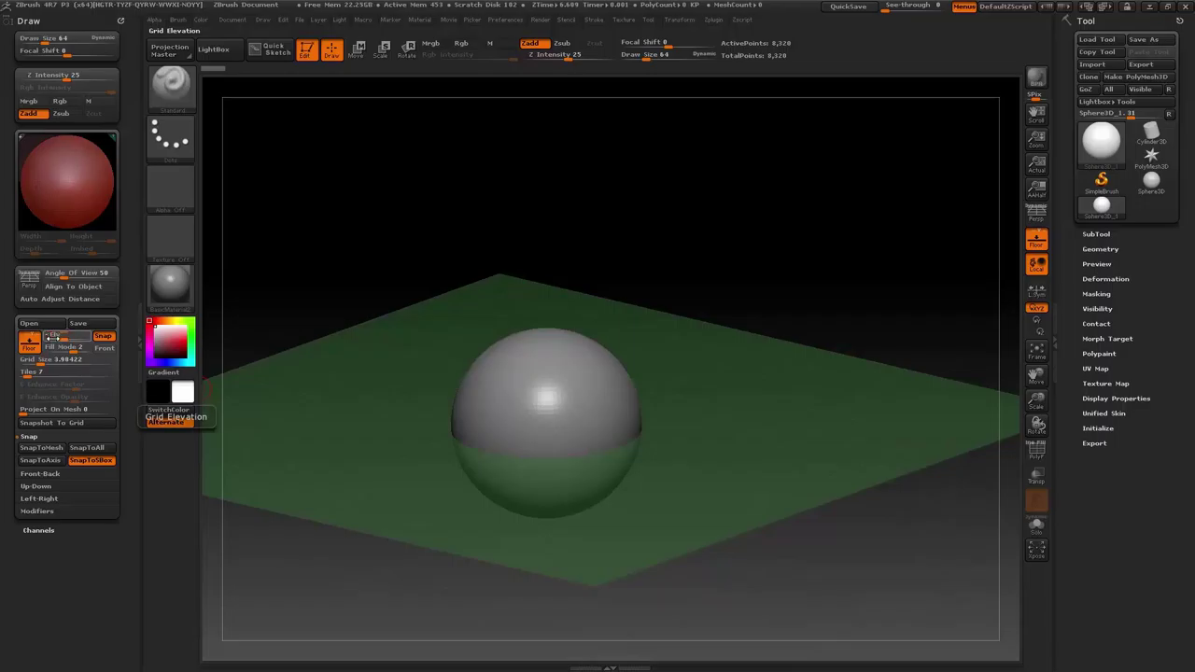
- Lower the floor below the sphere, try Fill Mode 0 and 3, and toggle Front off and on
left_click_drag(53, 337, 50, 337)
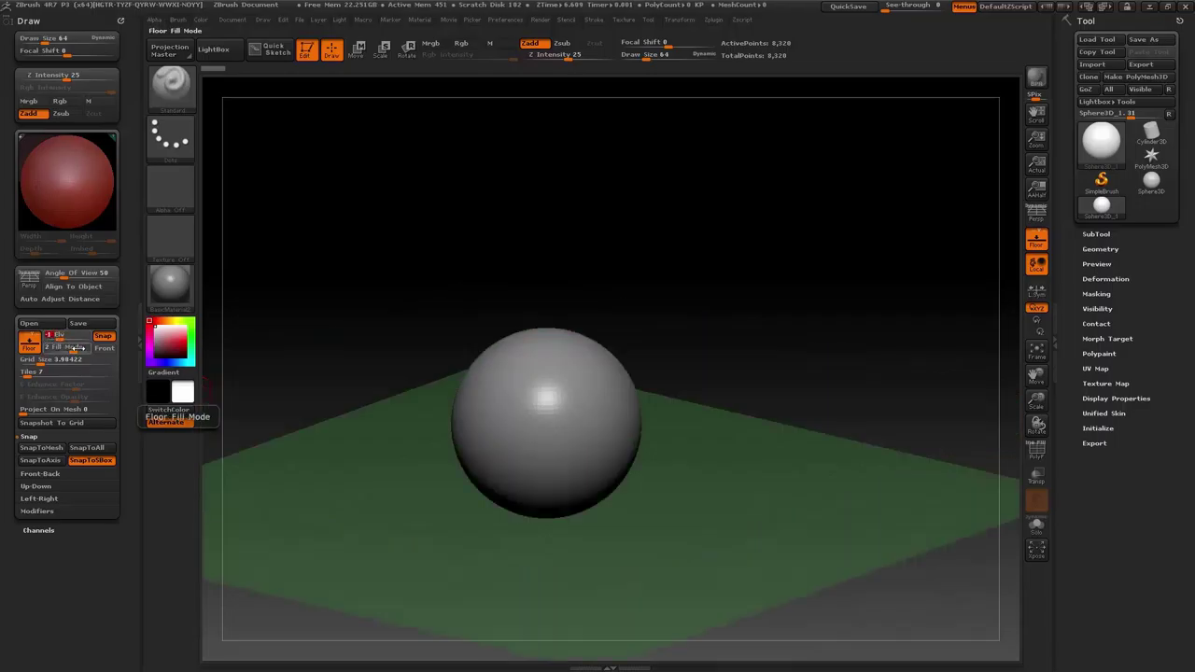
left_click(47, 348)
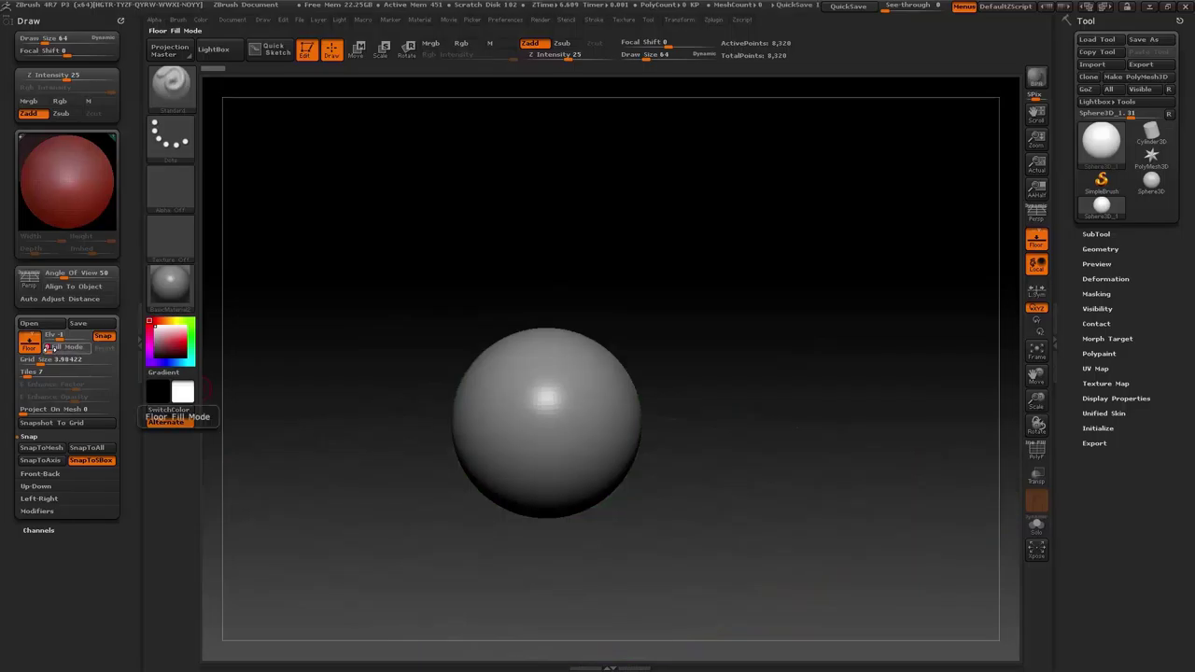
left_click_drag(49, 347, 74, 347)
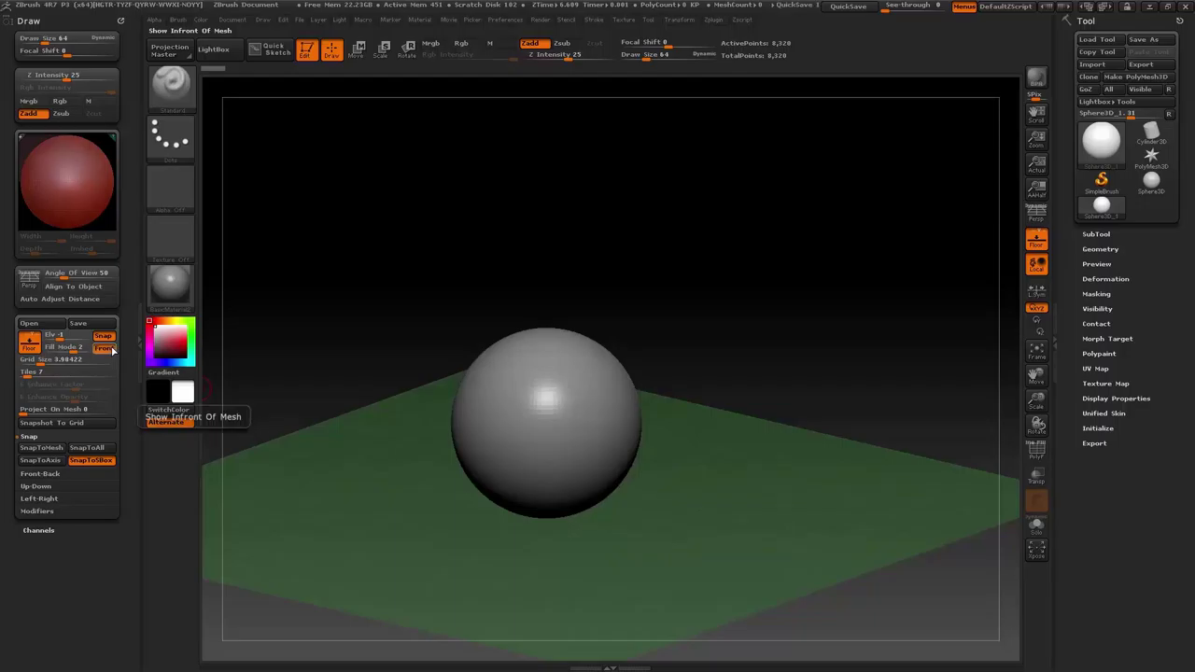
left_click(112, 348)
left_click(104, 348)
- Rotate and zoom the view, enable Persp, and switch the floor to Fill Mode 1
left_click_drag(269, 334, 413, 439)
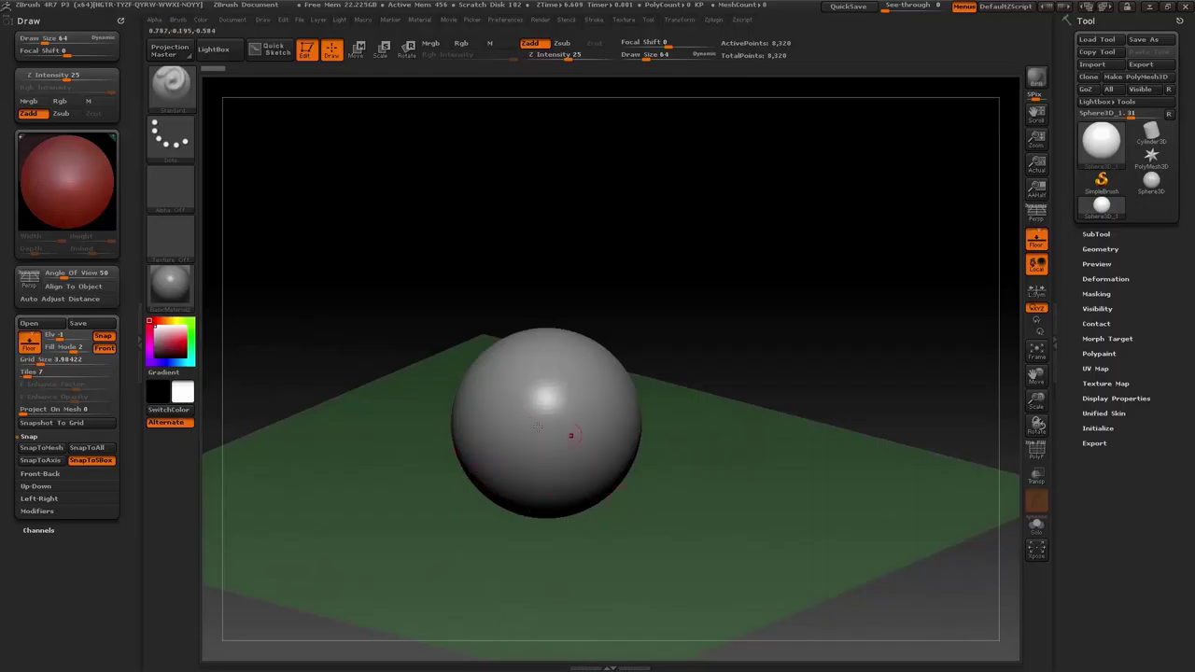
left_click_drag(1036, 399, 1036, 428)
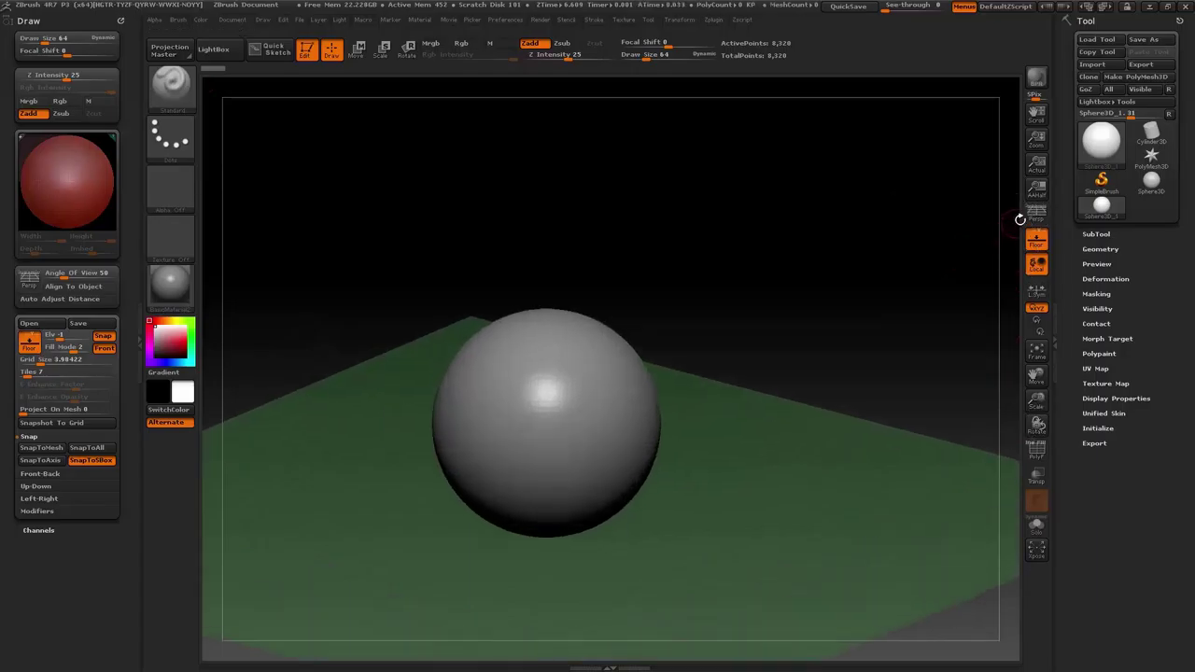
left_click(1036, 213)
left_click_drag(819, 382, 834, 368)
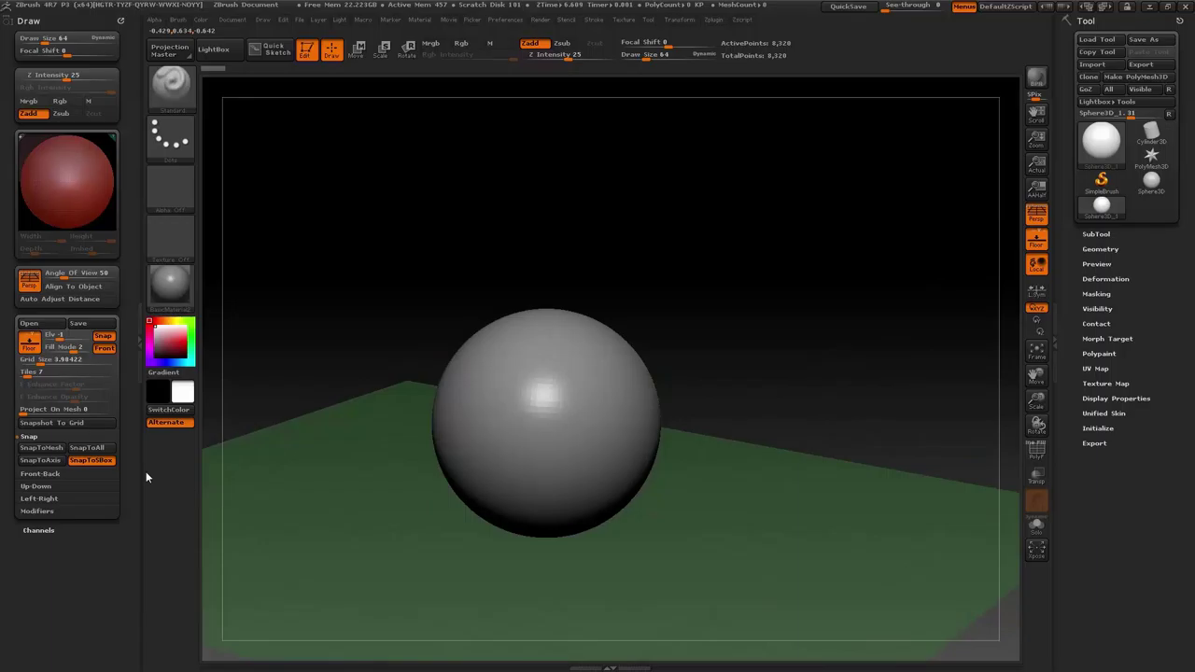
left_click(42, 361)
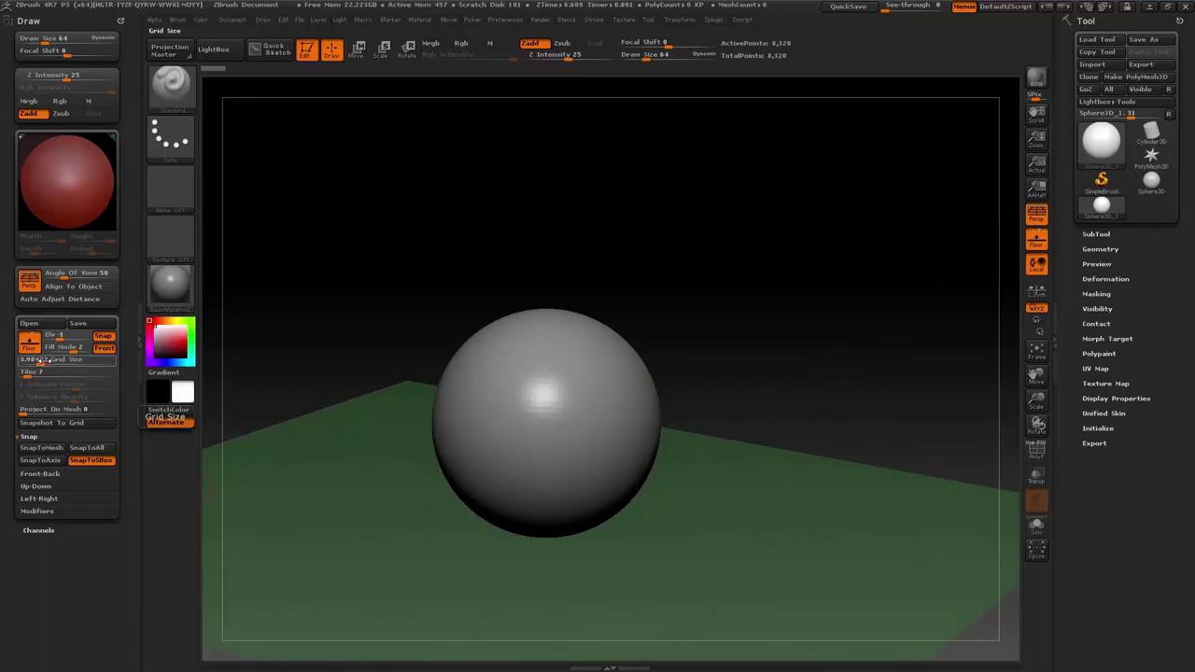
left_click(105, 349)
- Toggle Front, reorient the view, then enlarge Grid Size to 6.52086 and increase the floor tiles
left_click(105, 349)
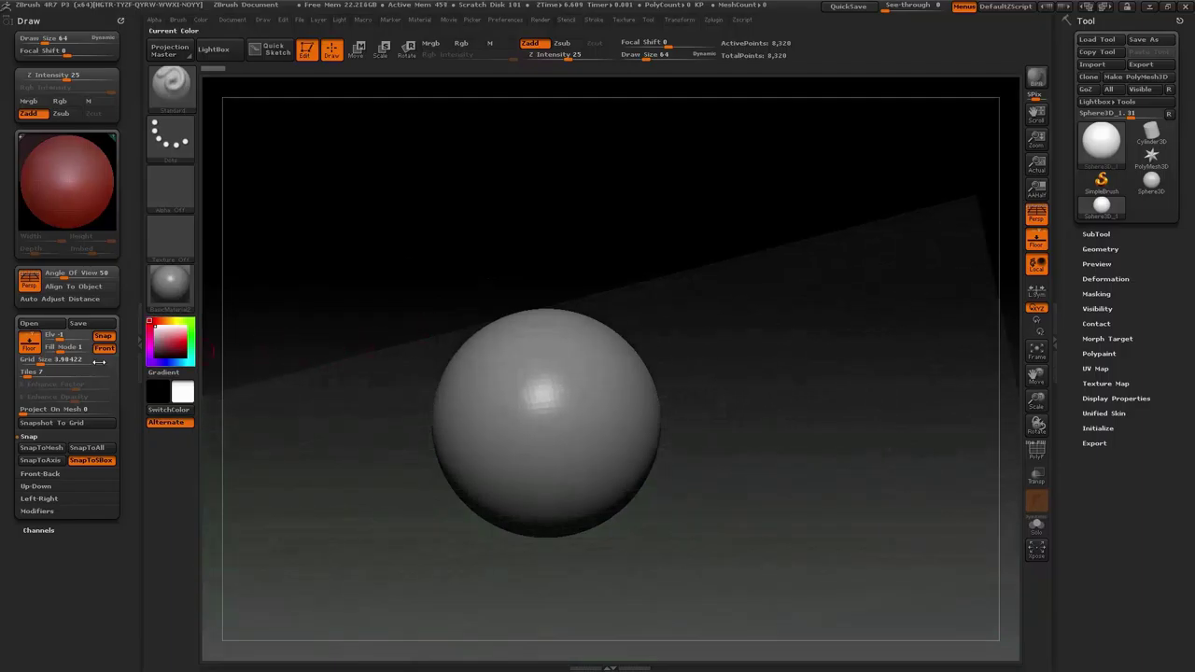
left_click_drag(523, 280, 547, 317)
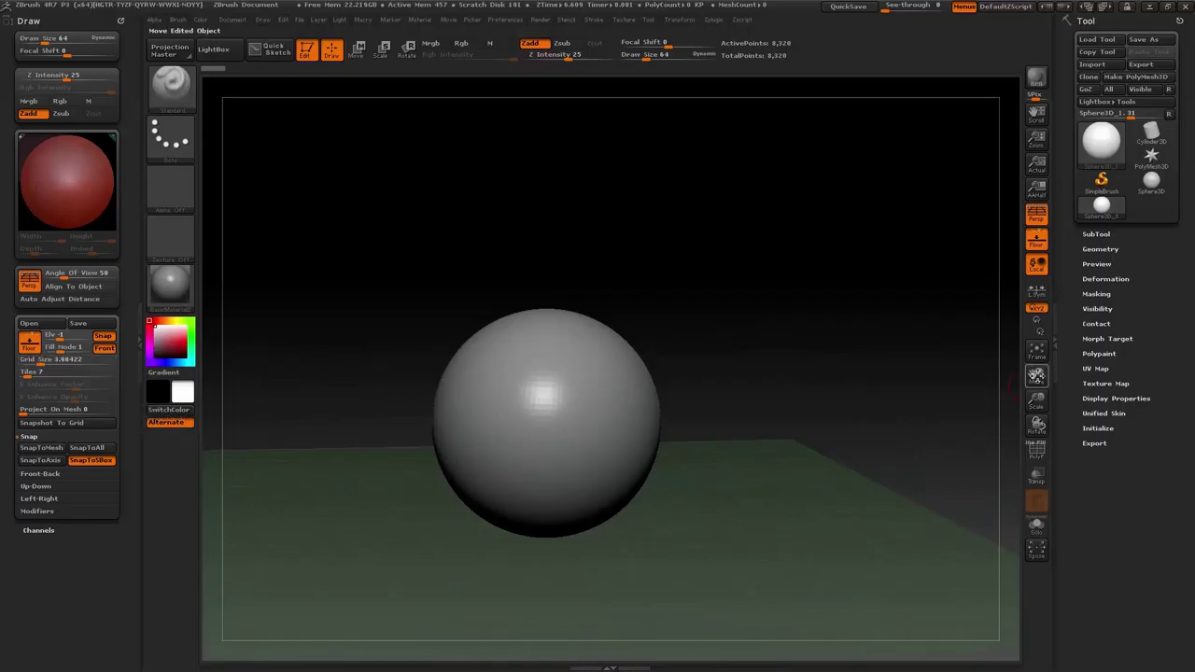
left_click_drag(1036, 375, 1067, 368)
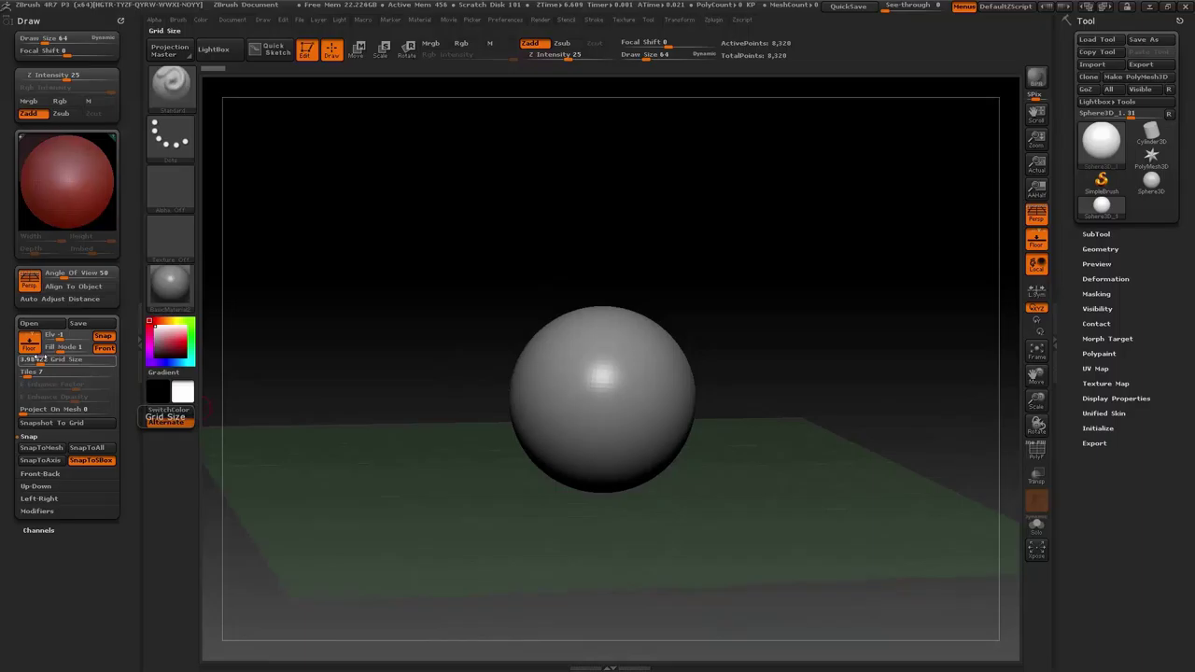
left_click_drag(35, 359, 57, 372)
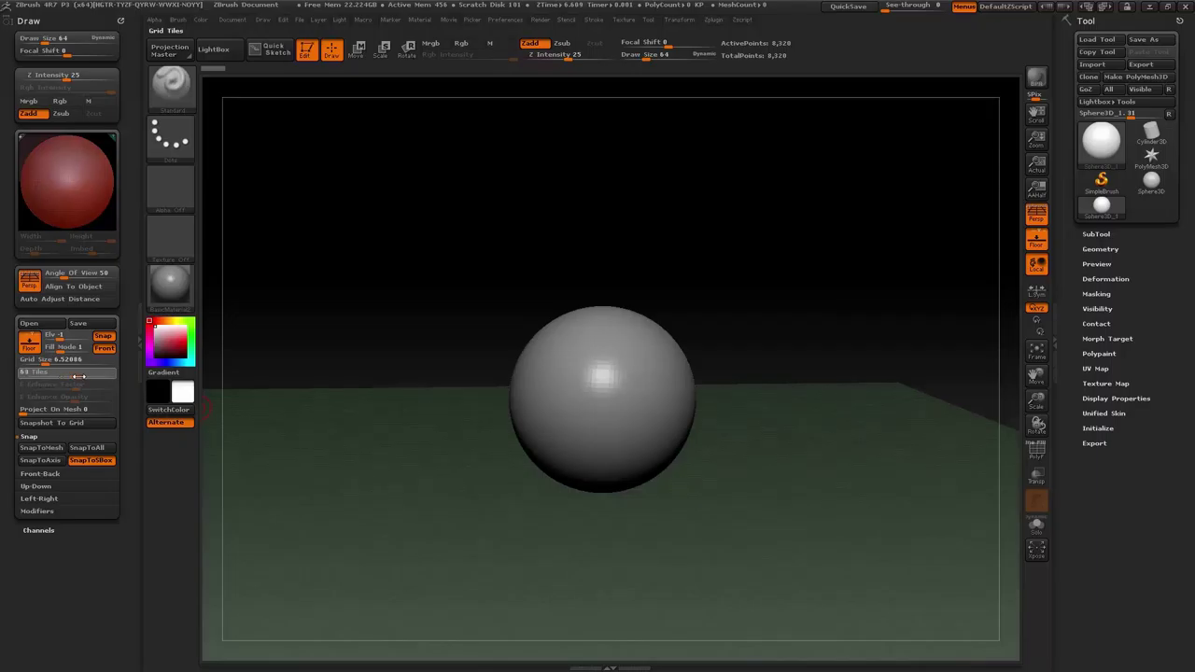
left_click_drag(21, 376, 112, 376)
- In Fill Mode 3, set Edge Enhance Factor to 0.402 and vary Edge Enhance Opacity, then restore Fill Mode 2
left_click(97, 347)
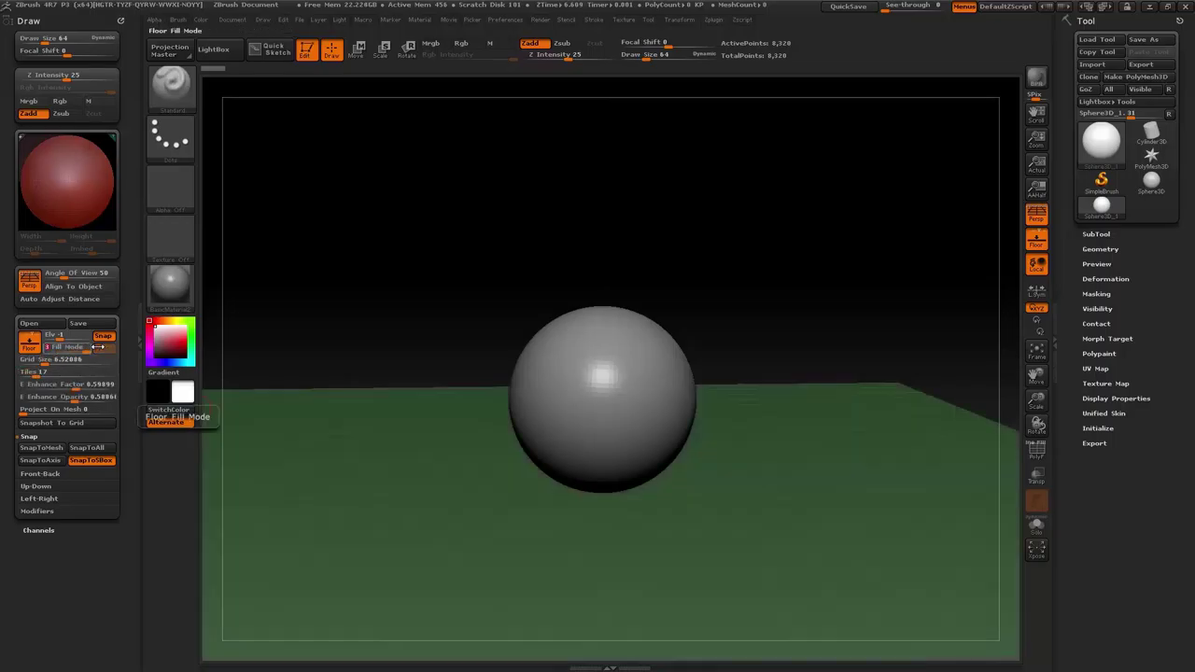
left_click_drag(83, 384, 54, 383)
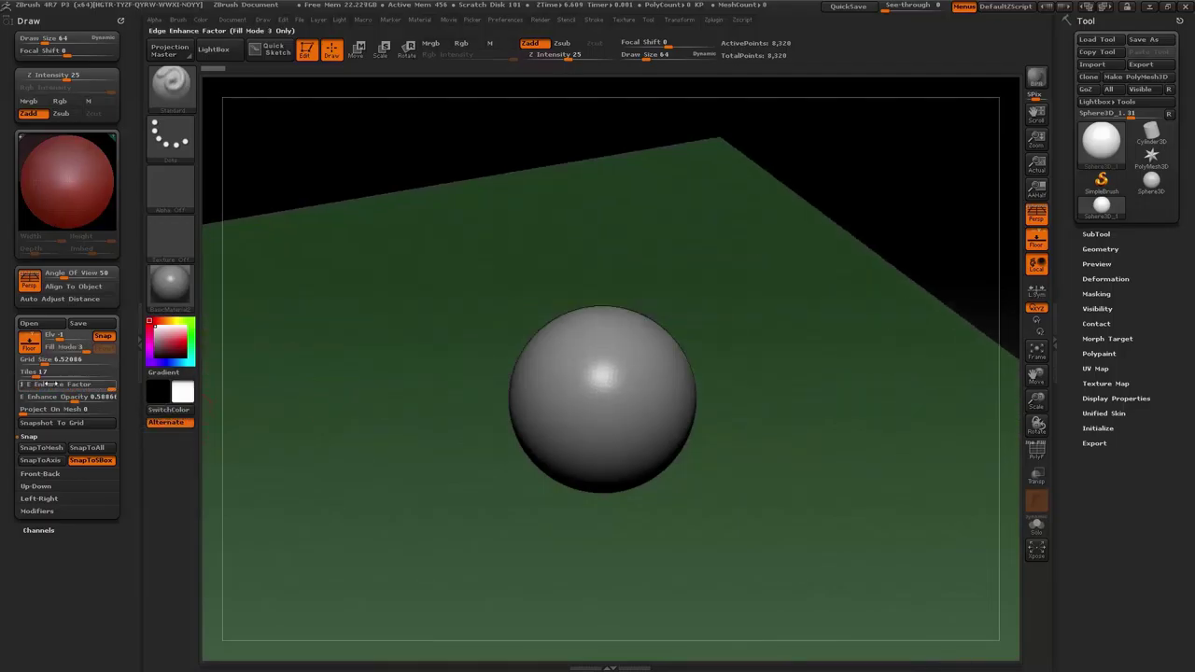
type("0.402")
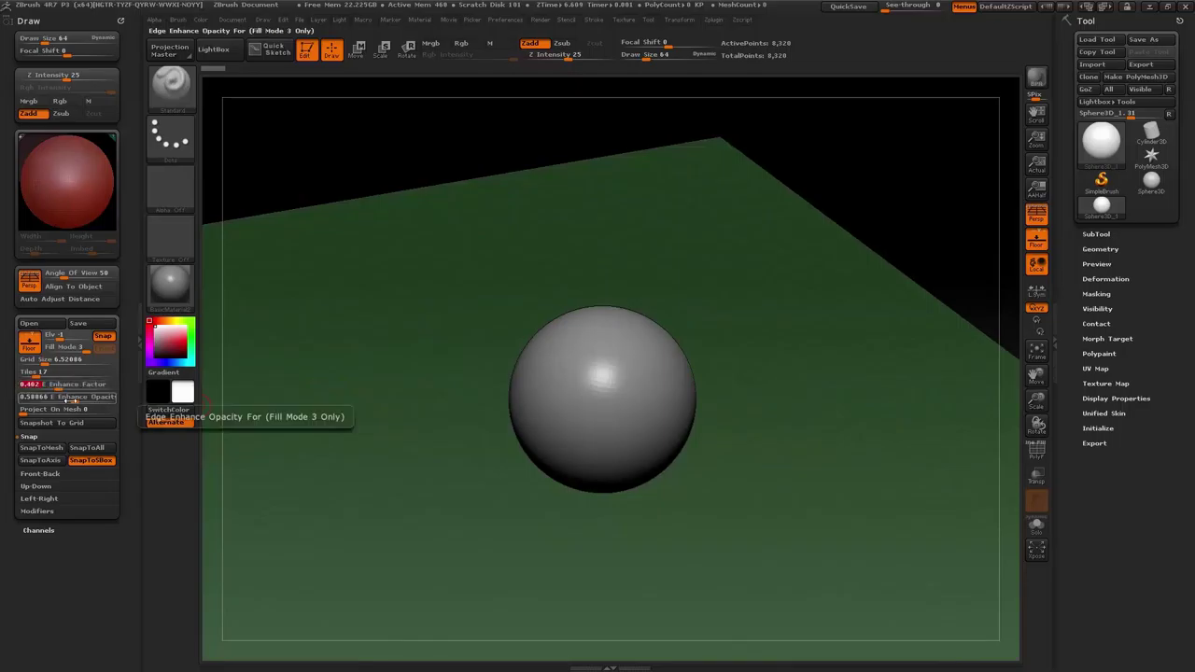
mouse_move(71, 399)
left_mouse_down()
mouse_move(11, 398)
mouse_move(96, 398)
mouse_move(20, 398)
mouse_move(84, 397)
mouse_move(54, 397)
left_mouse_up()
left_click(83, 385)
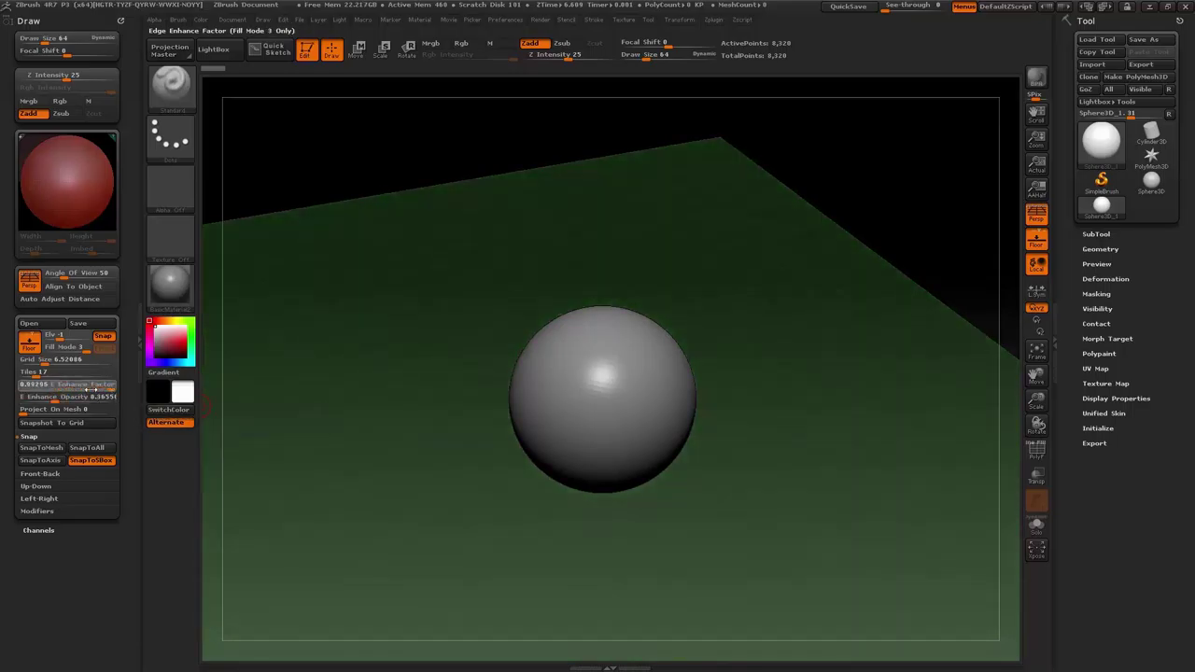
left_click(84, 399)
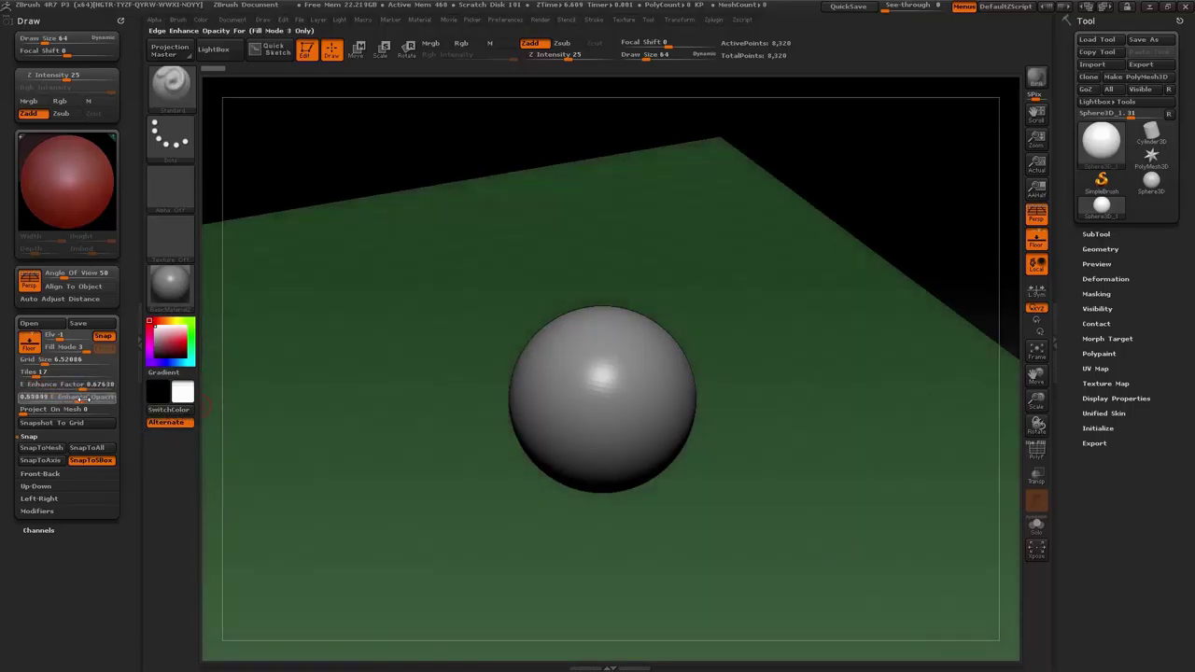
mouse_move(83, 398)
left_mouse_down()
mouse_move(109, 397)
mouse_move(65, 397)
left_mouse_up()
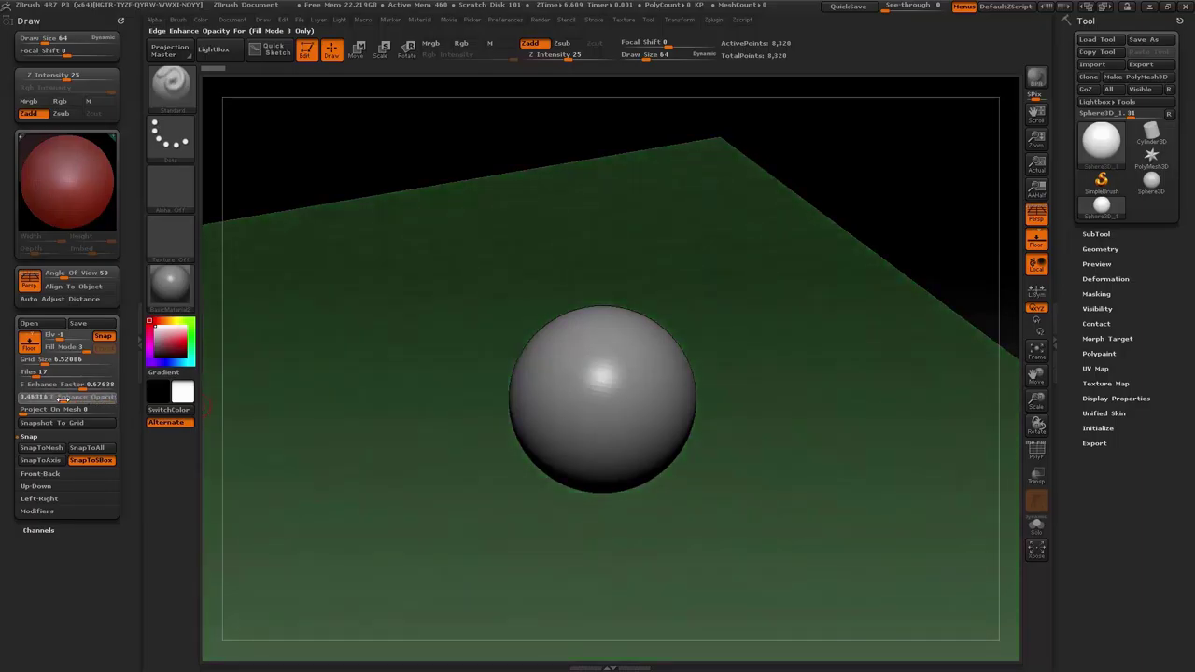
left_click(75, 347)
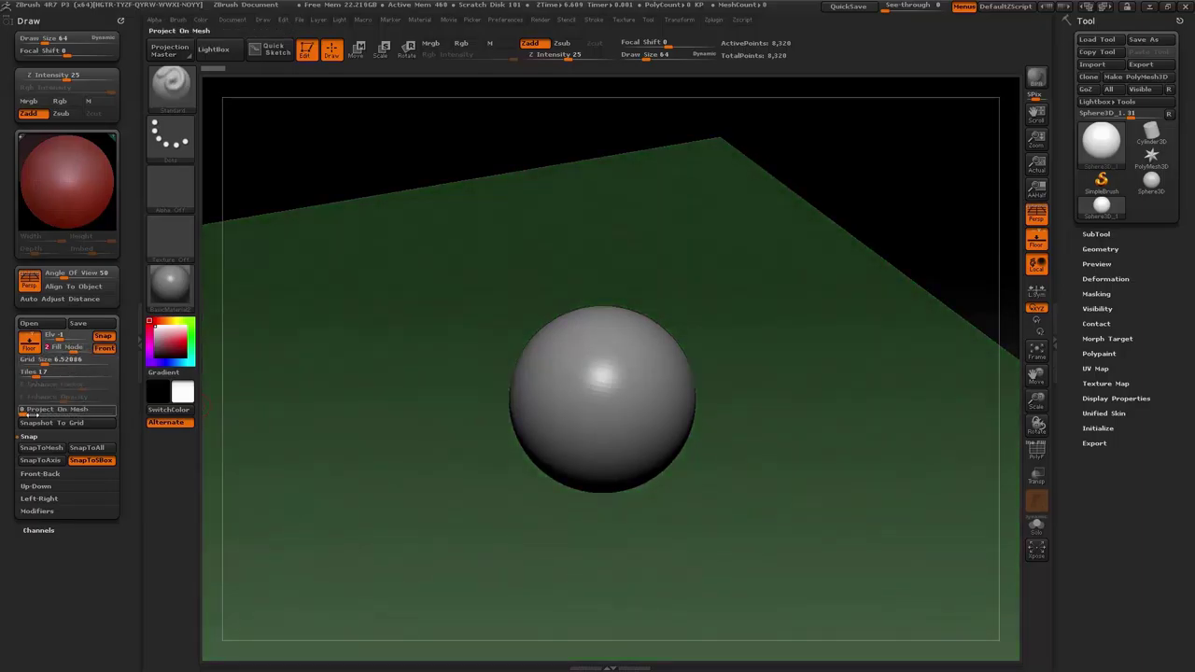
- Raise Project On Mesh to wrap the floor grid onto the sphere, then return it to 0
left_click_drag(33, 412, 149, 411)
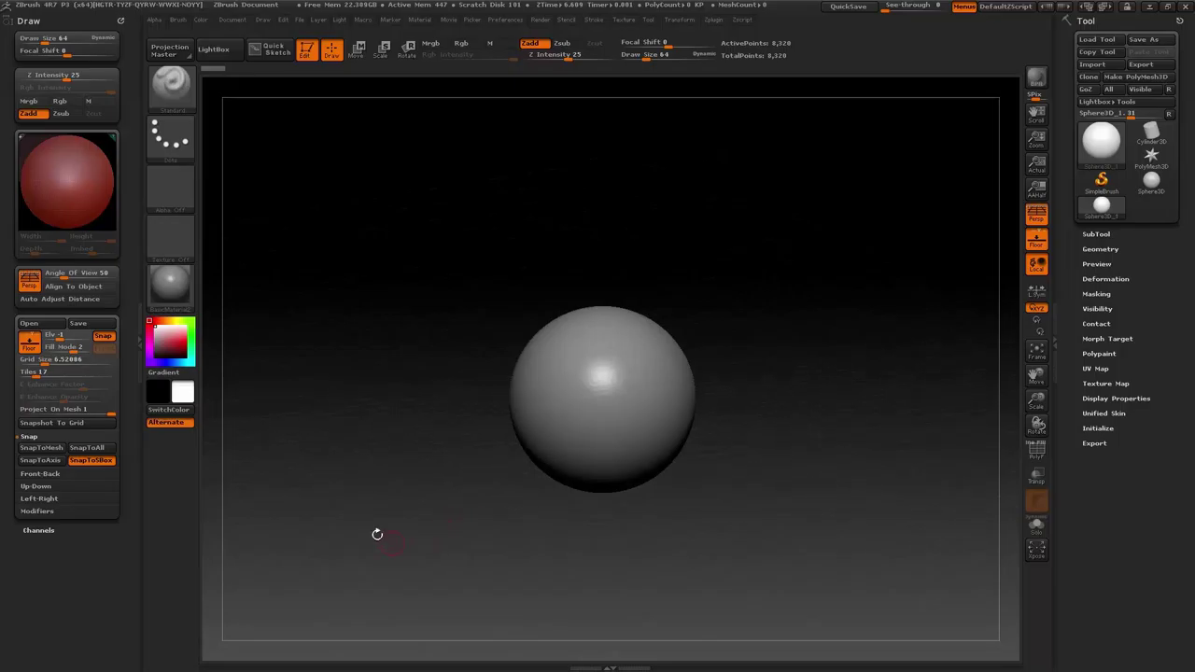
left_click_drag(75, 409, 15, 411)
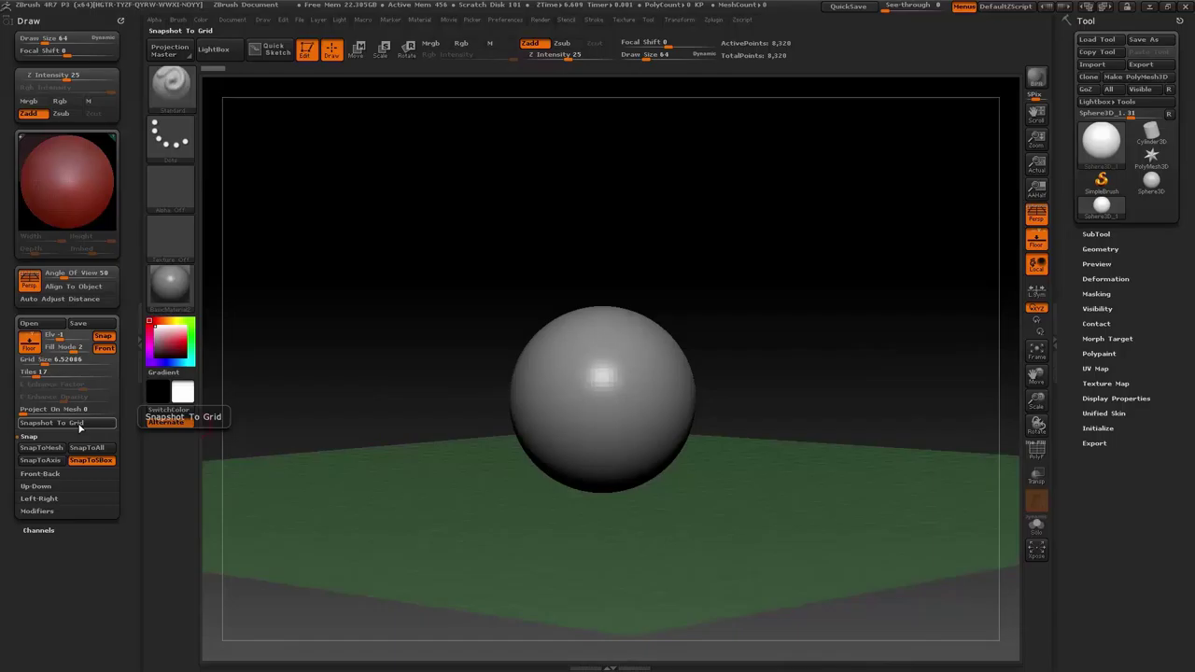
- Snapshot the sphere to the grid and orbit around to view the translucent silhouette planes
left_click(95, 425)
left_click_drag(549, 545, 687, 546)
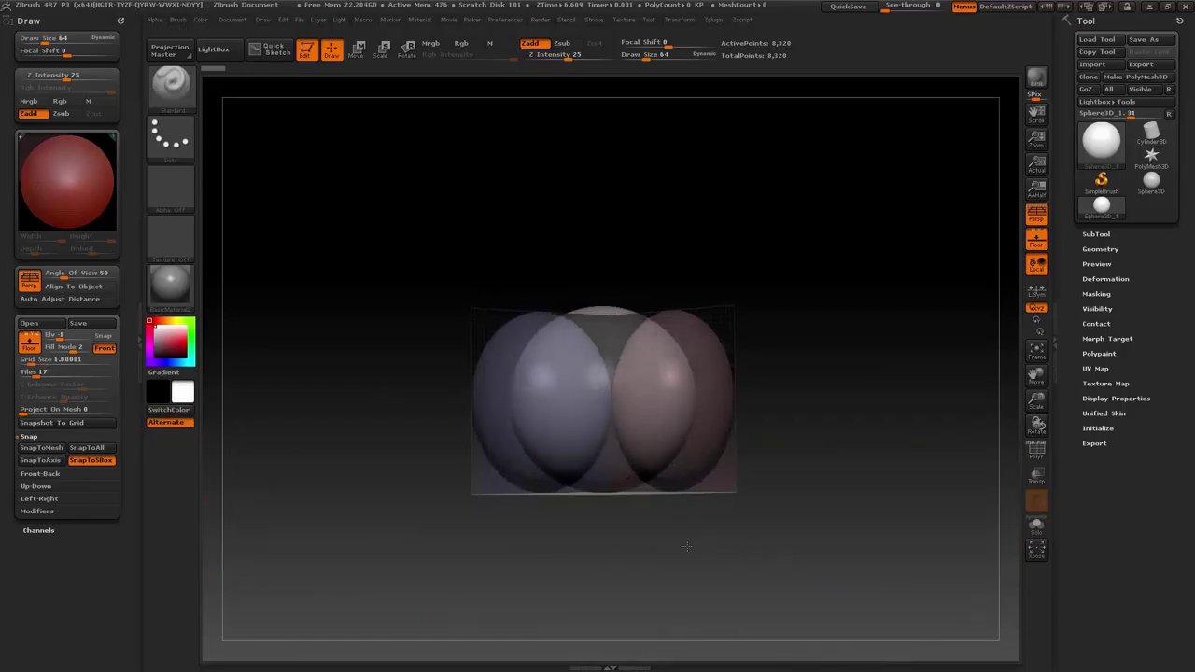
mouse_move(494, 312)
left_mouse_down()
mouse_move(482, 277)
mouse_move(504, 303)
mouse_move(494, 312)
left_mouse_up()
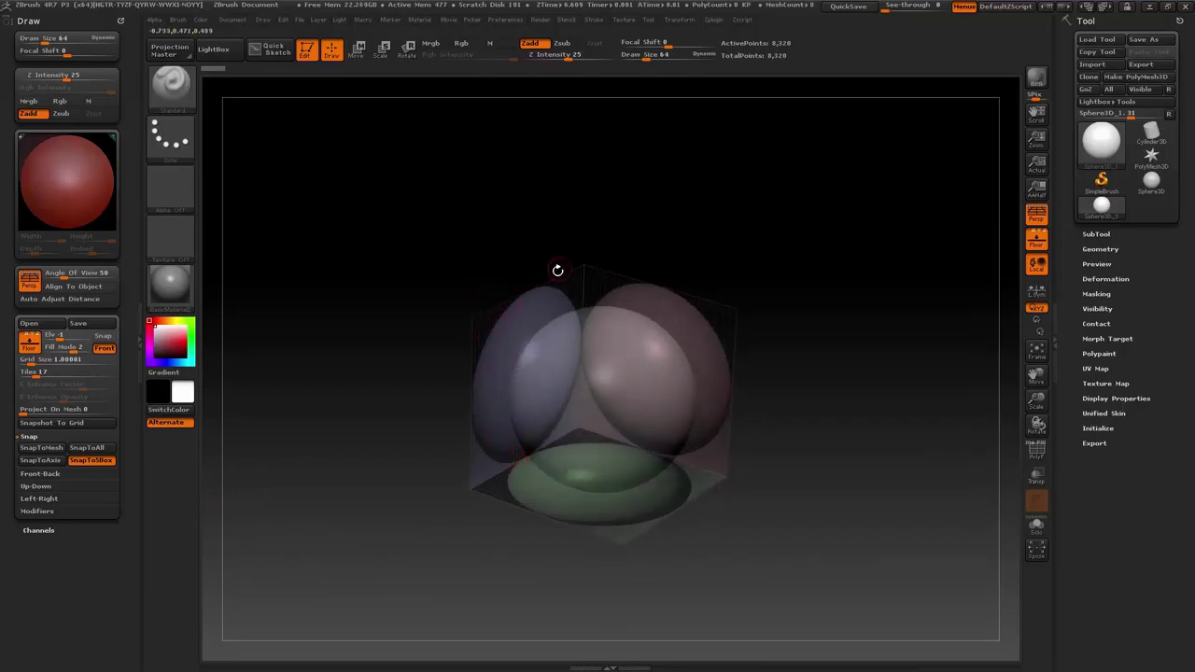
left_click_drag(753, 347, 735, 443)
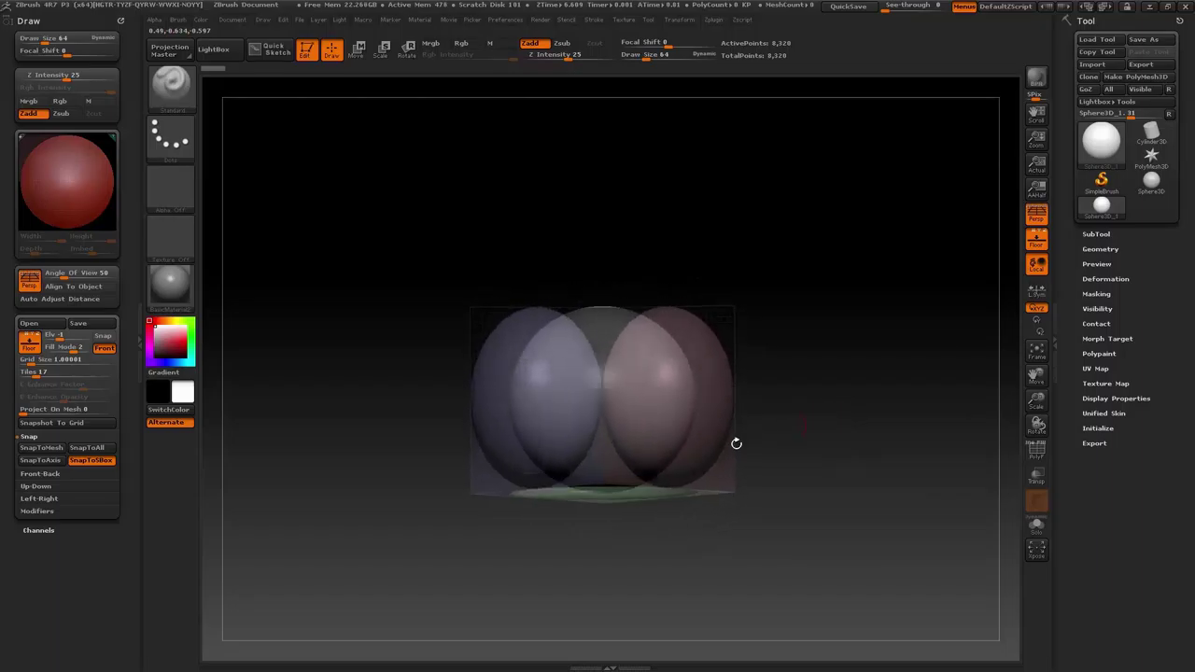
- Expand Front-Back, browse the ZMap1 image choices, and orbit to compare the front and back planes
left_click(40, 473)
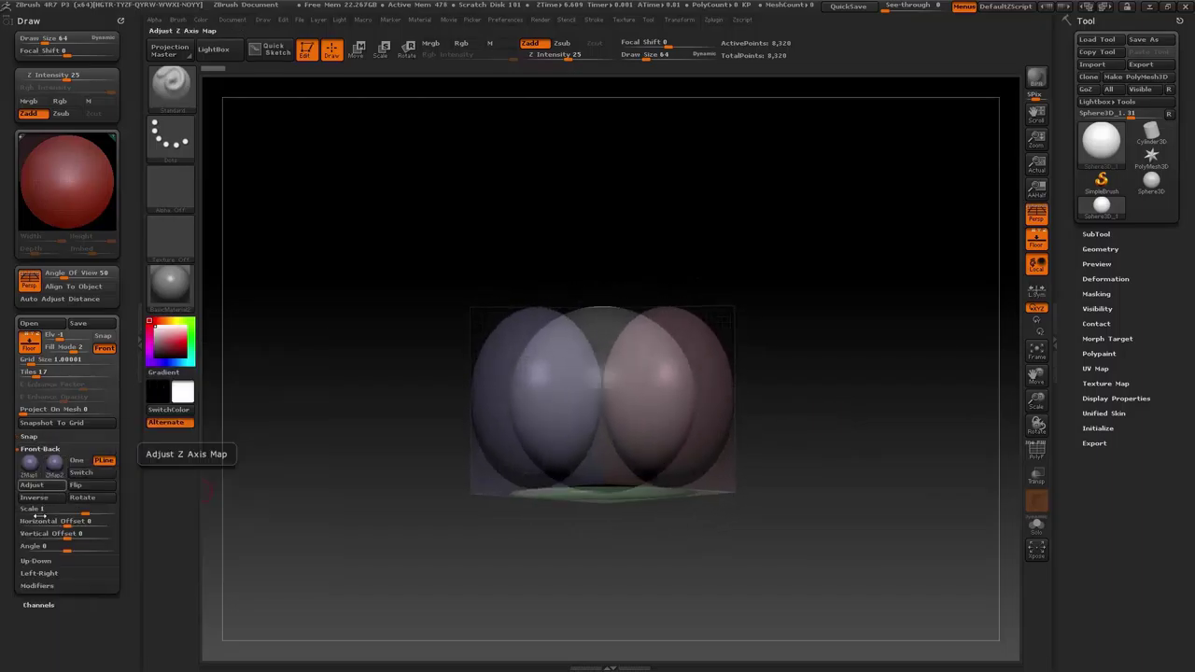
mouse_move(30, 460)
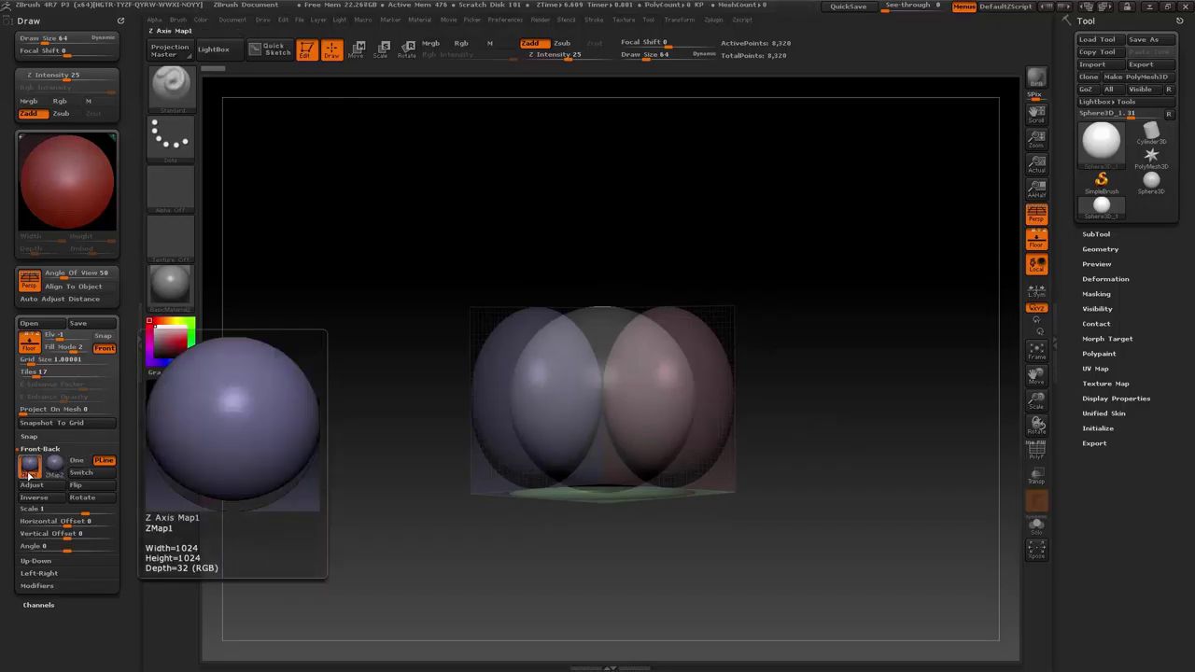
left_click(38, 472)
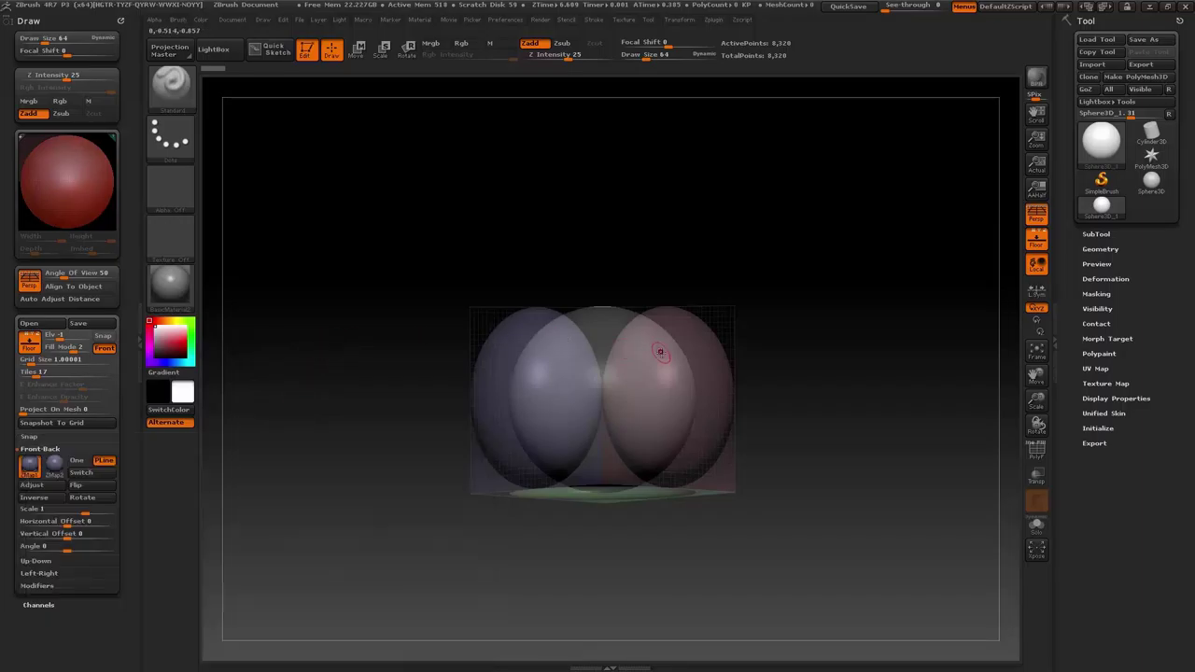
left_click_drag(439, 461, 356, 485)
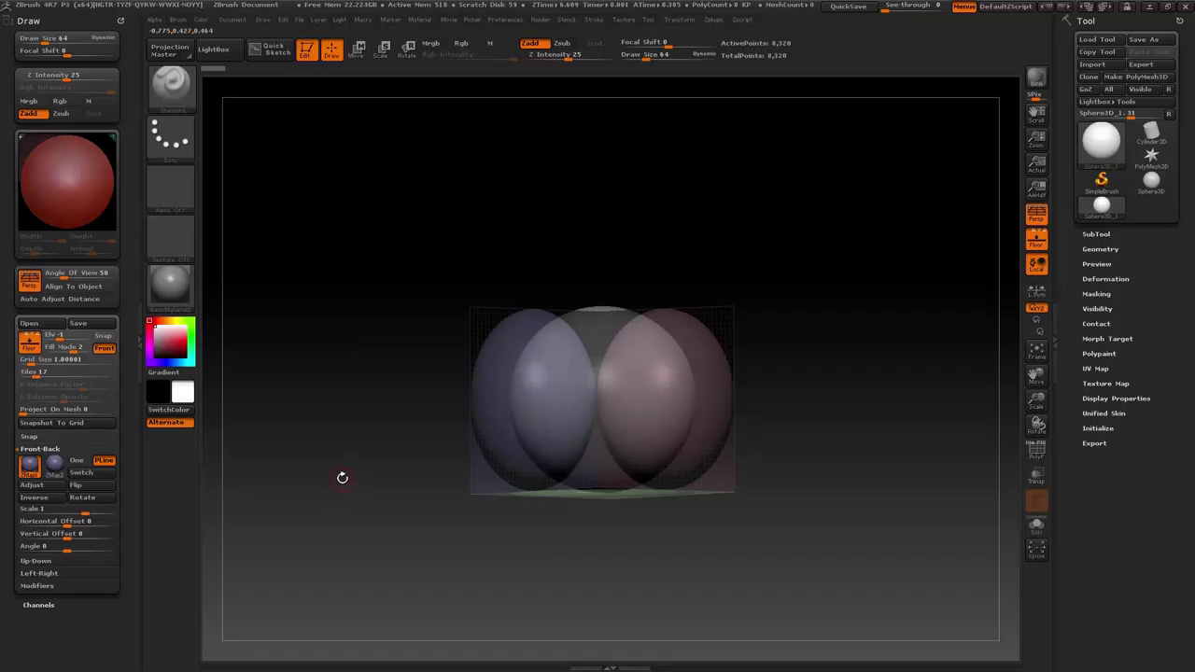
left_click(33, 464)
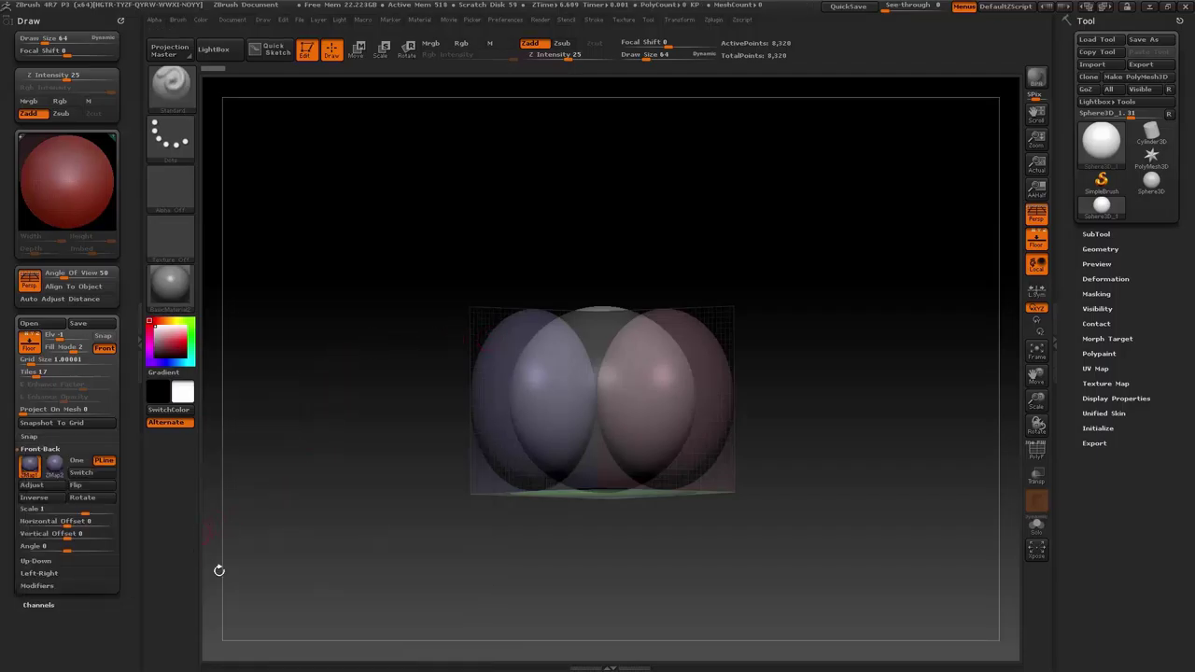
mouse_move(295, 492)
left_mouse_down()
mouse_move(402, 497)
mouse_move(289, 493)
left_mouse_up()
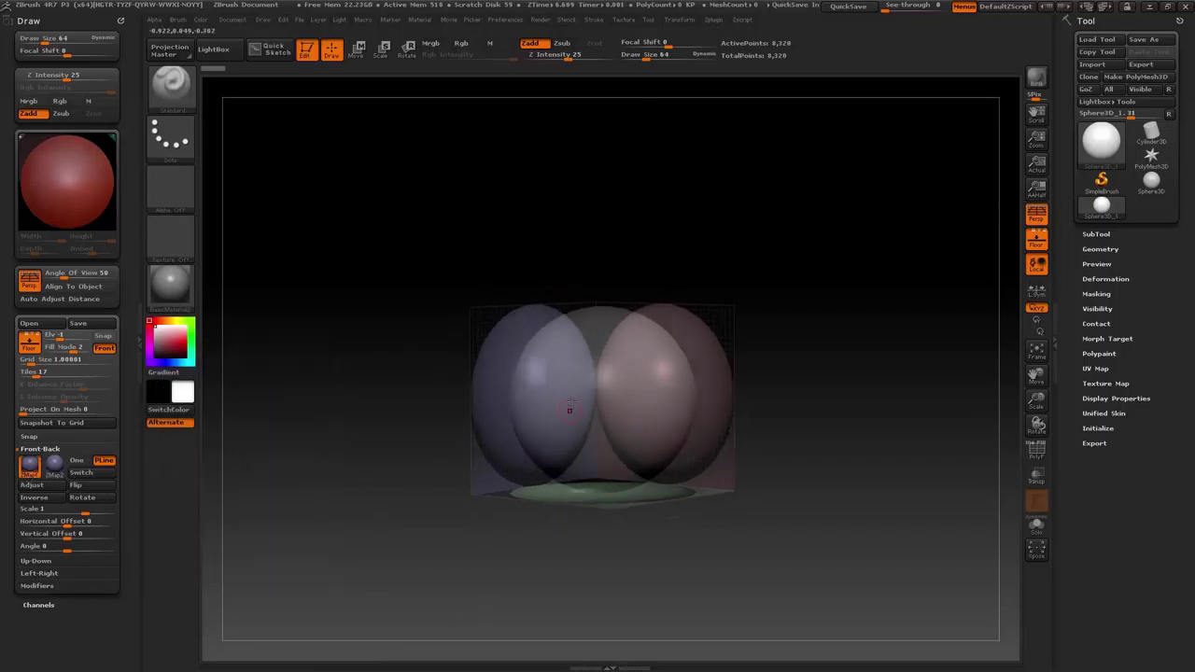
left_click_drag(360, 461, 560, 392)
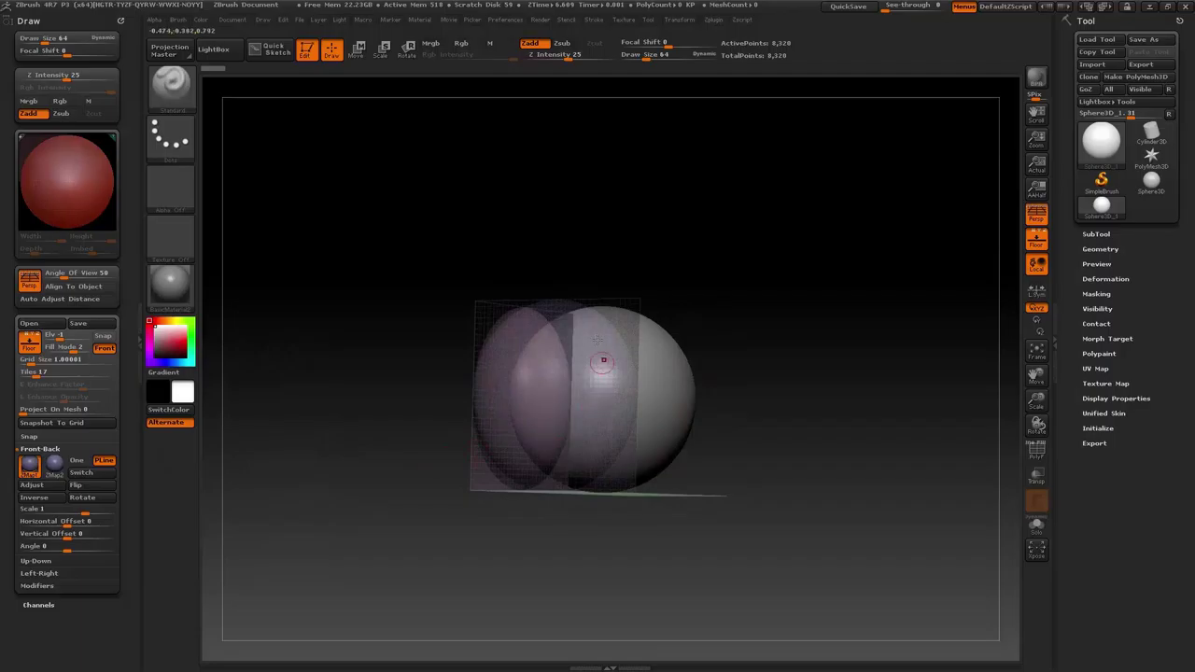
left_click_drag(781, 387, 580, 364)
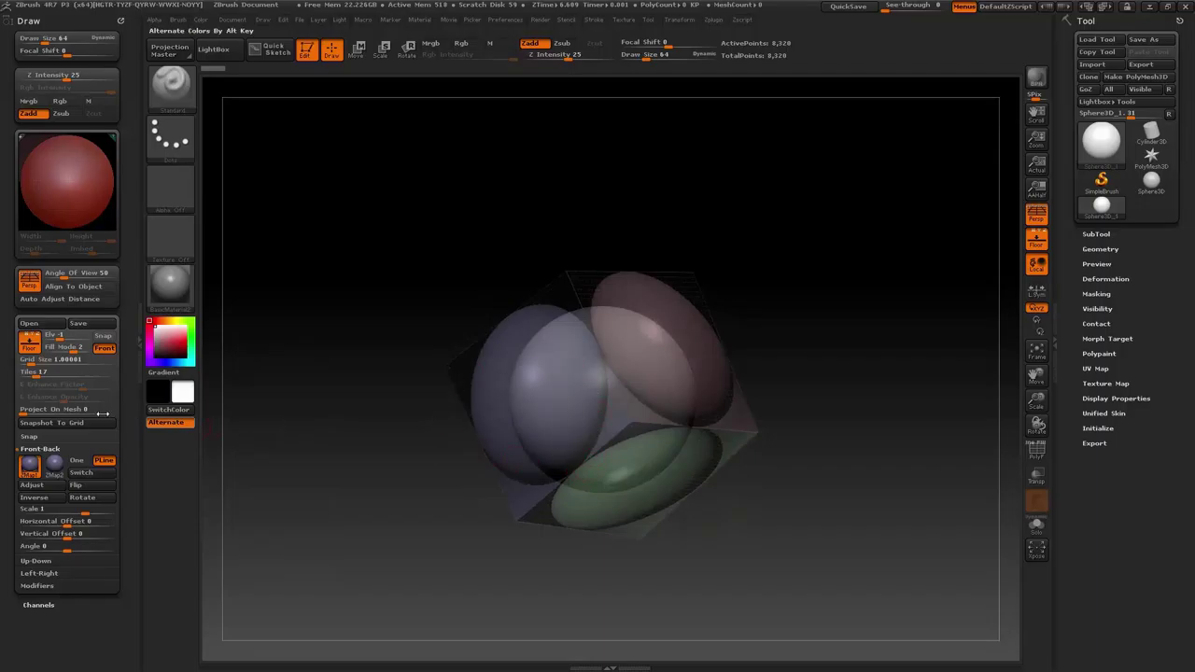
left_click(73, 411)
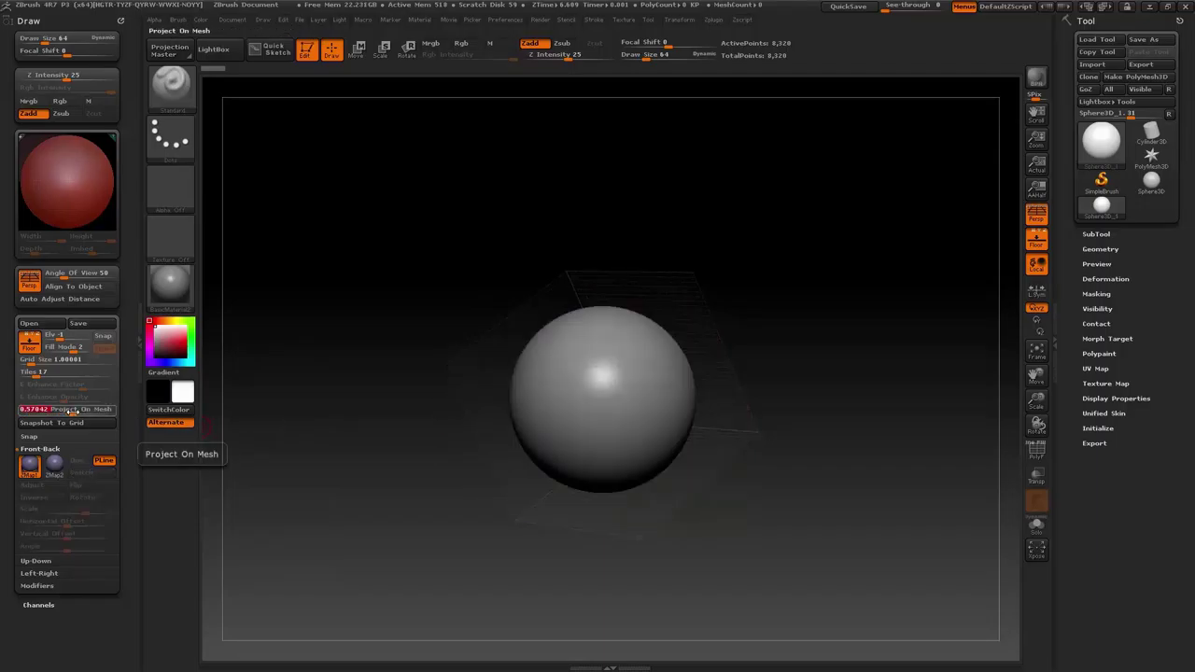
left_click_drag(73, 410, 111, 411)
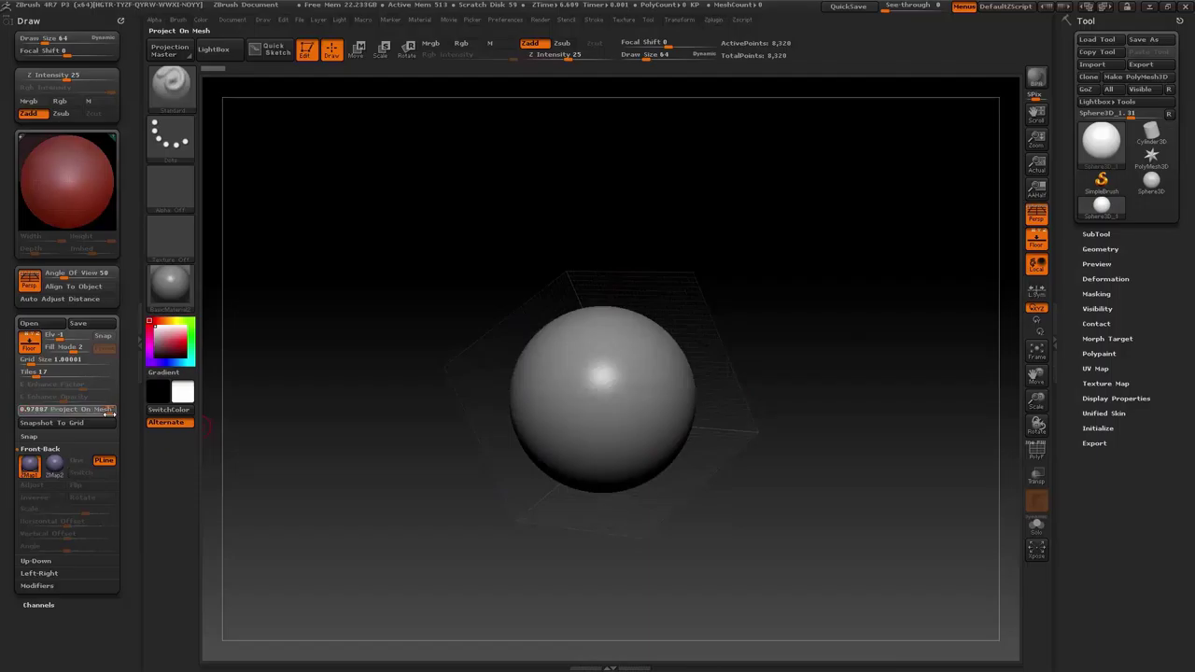
left_click_drag(22, 422, 17, 422)
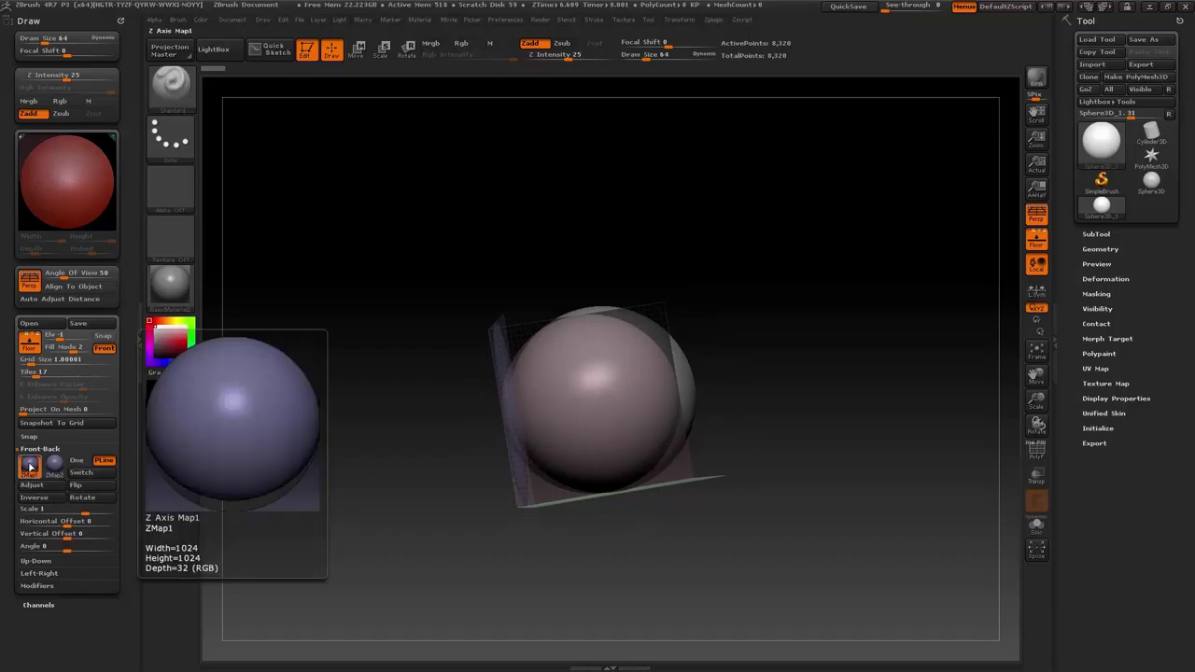
- Set the gallery panorama as the first Z-axis map image
left_click(29, 467)
left_click(102, 469)
left_click_drag(375, 514, 359, 534)
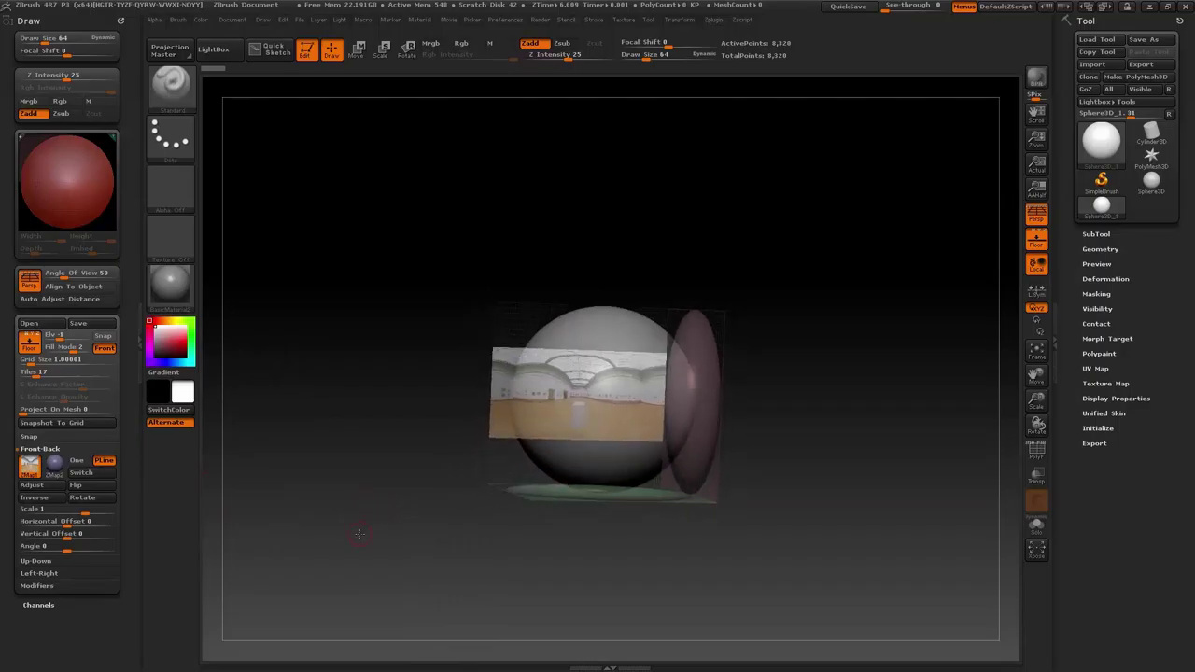
left_click_drag(389, 474, 492, 485)
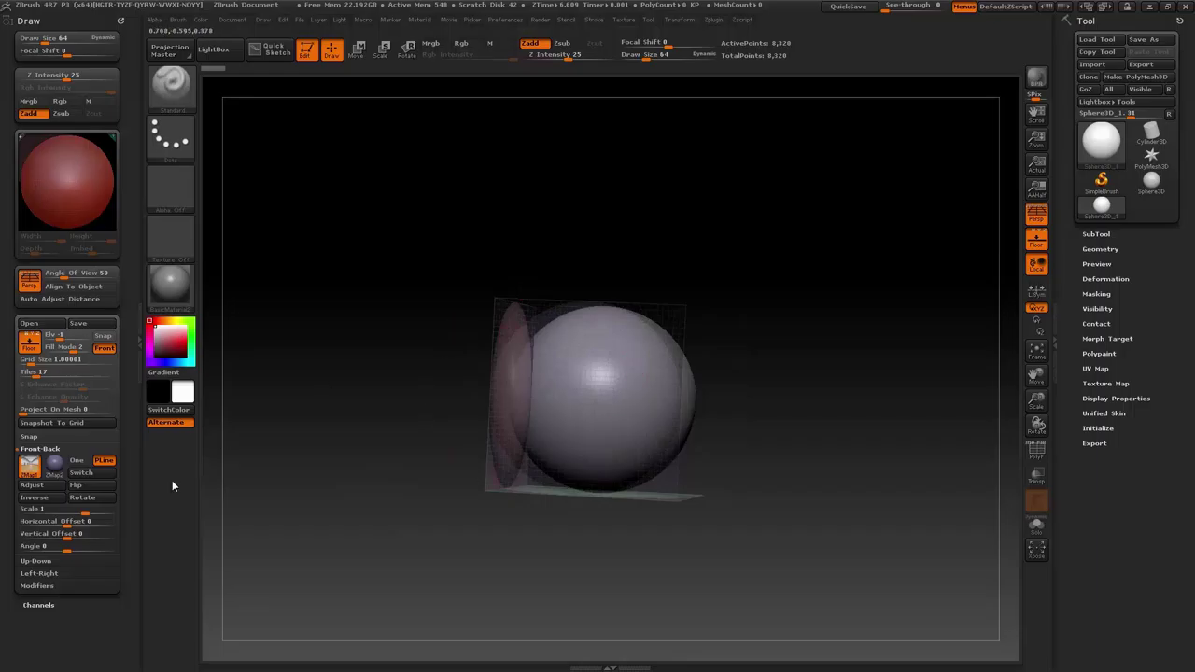
- Apply a brown texture as the second Z-axis map image
left_click(57, 471)
left_click(57, 471)
left_click(93, 467)
mouse_move(448, 534)
left_mouse_down()
mouse_move(434, 533)
mouse_move(471, 531)
left_mouse_up()
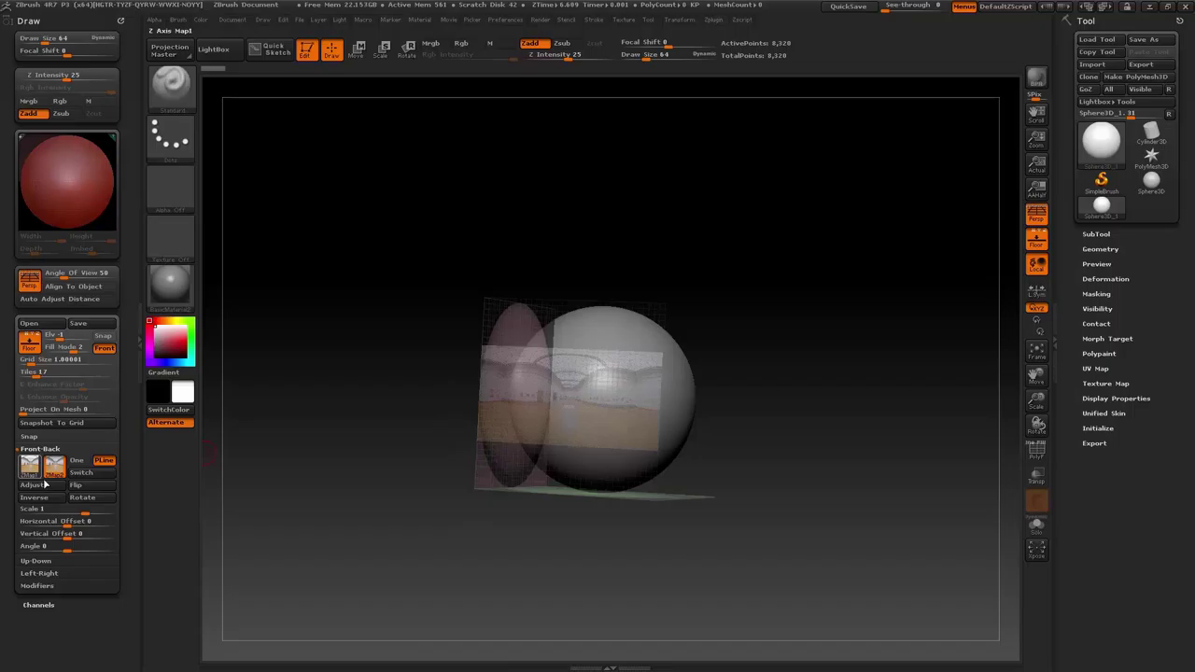
left_click(54, 465)
left_click(179, 527)
mouse_move(401, 548)
left_mouse_down()
mouse_move(438, 549)
mouse_move(374, 548)
mouse_move(420, 546)
mouse_move(392, 541)
left_mouse_up()
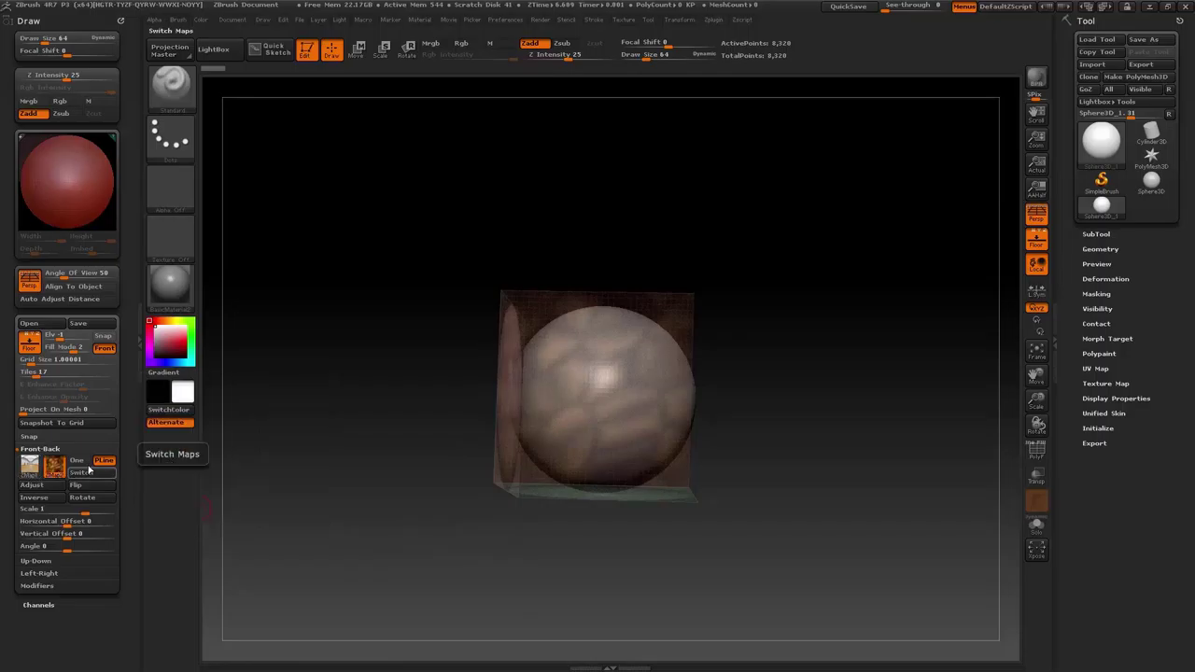
- Toggle One on, off and on again, orbiting to compare both sides' maps
left_click(83, 465)
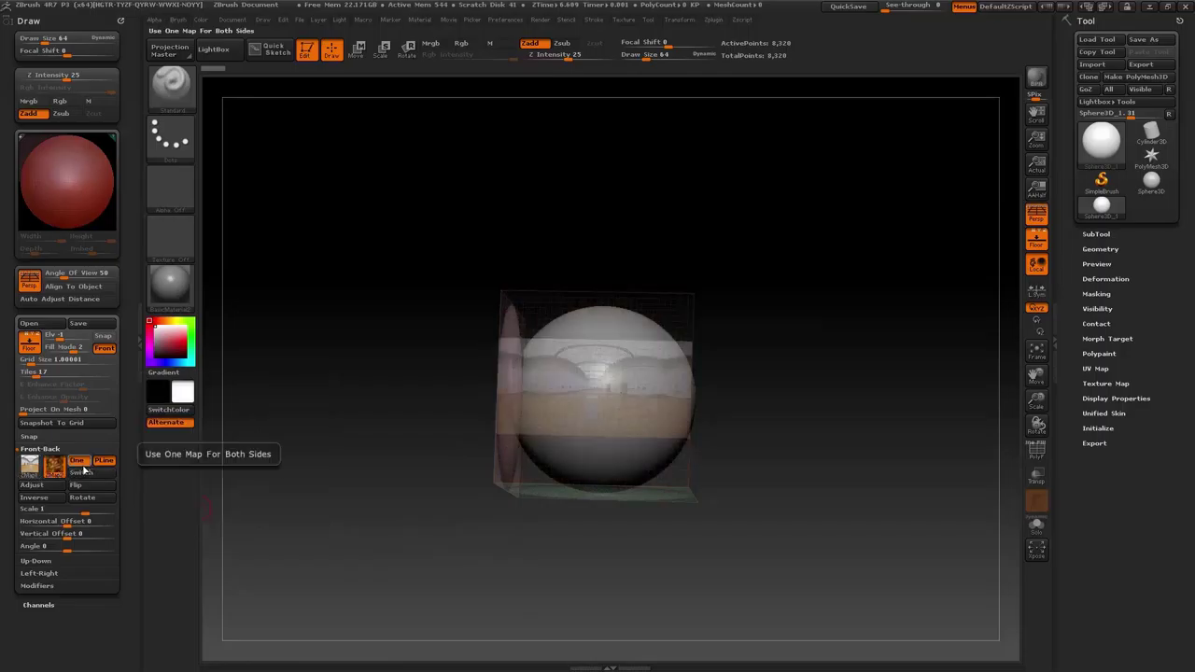
left_click_drag(364, 512, 403, 530)
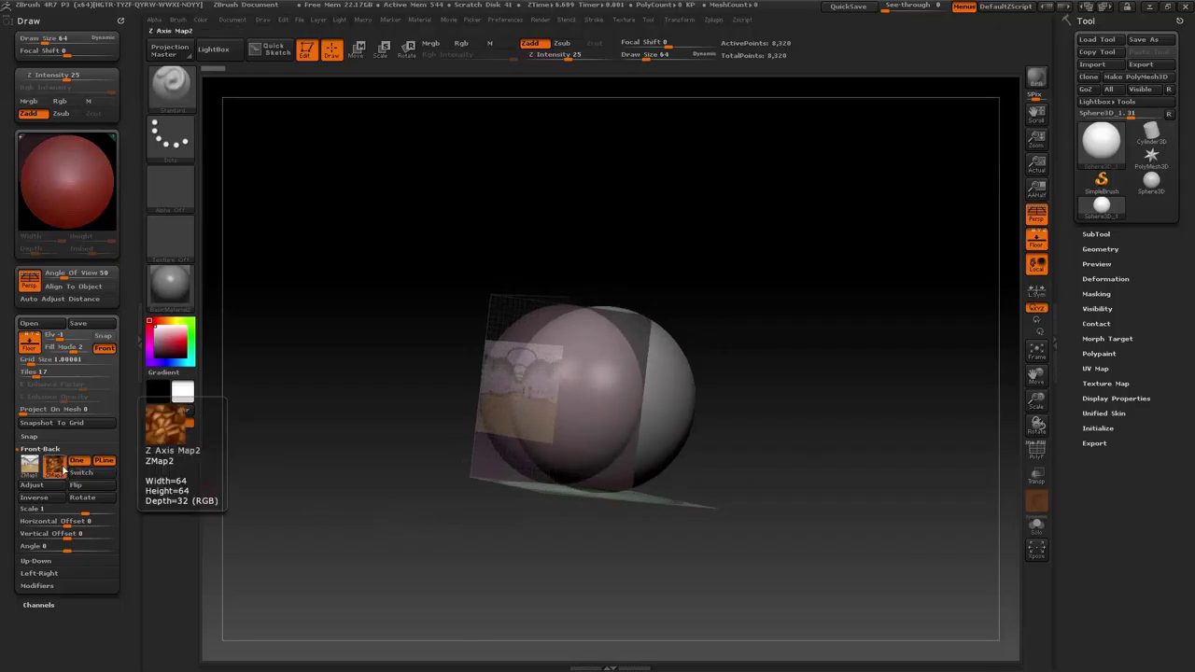
left_click(79, 460)
mouse_move(308, 512)
left_mouse_down()
mouse_move(368, 495)
mouse_move(274, 488)
mouse_move(317, 499)
left_mouse_up()
left_click(80, 460)
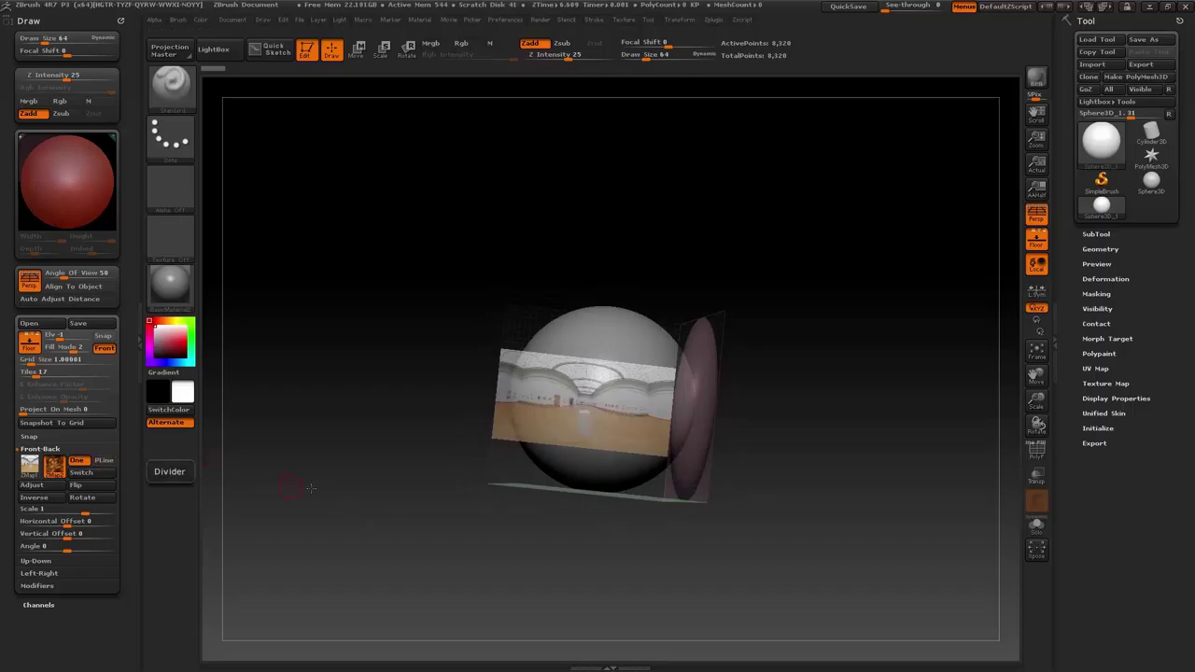
left_click_drag(299, 489, 347, 499)
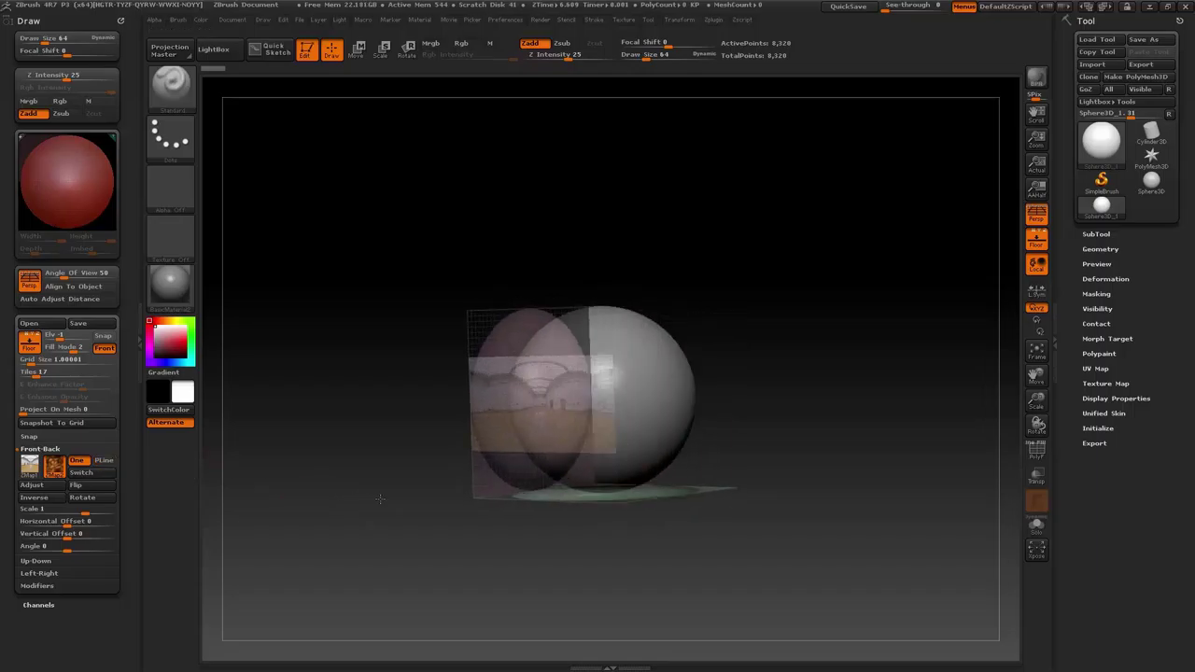
- Enable PLine, swap the two Z-axis map images, and open Crop And Adjust
left_click(103, 461)
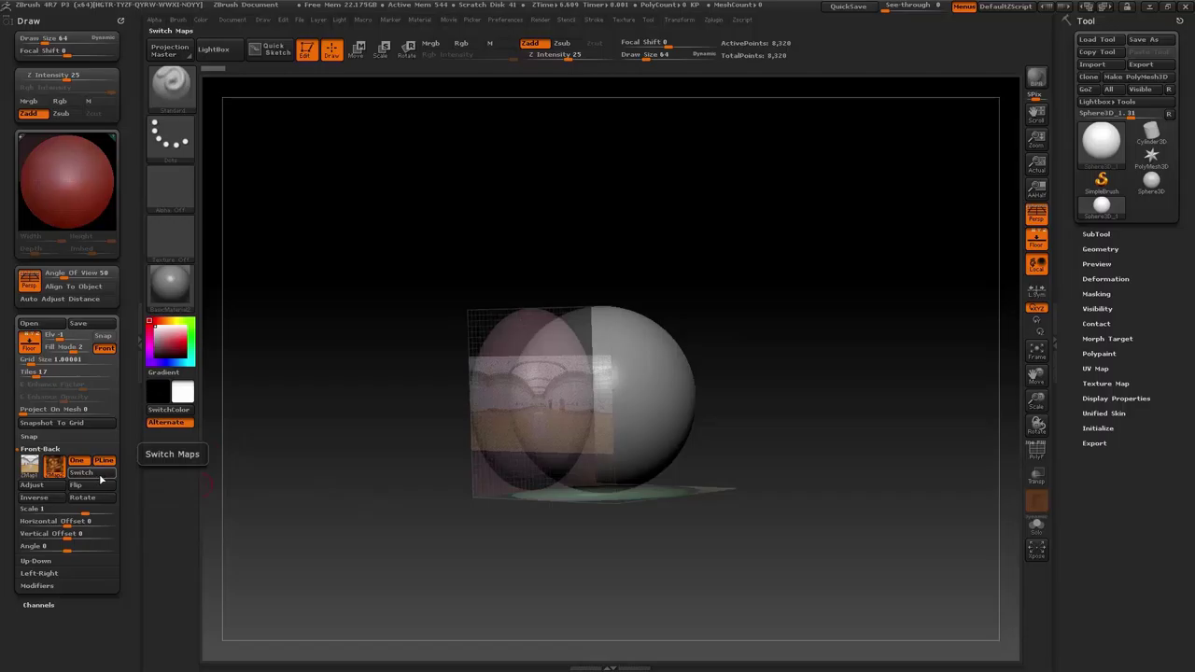
left_click(92, 475)
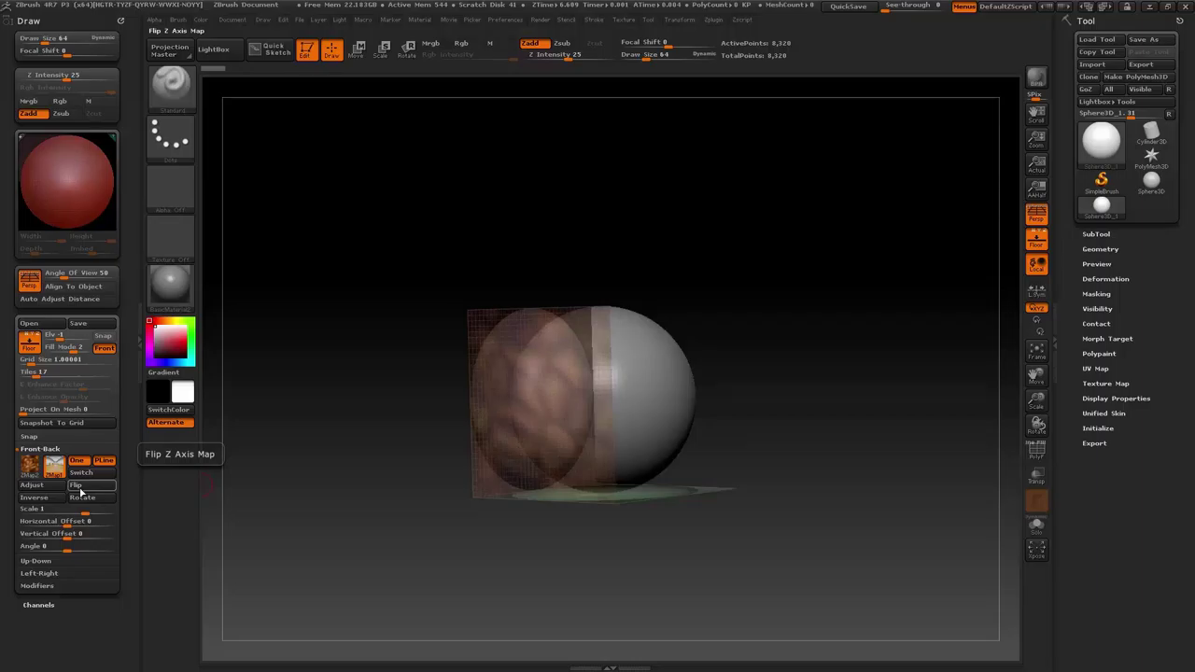
left_click(51, 486)
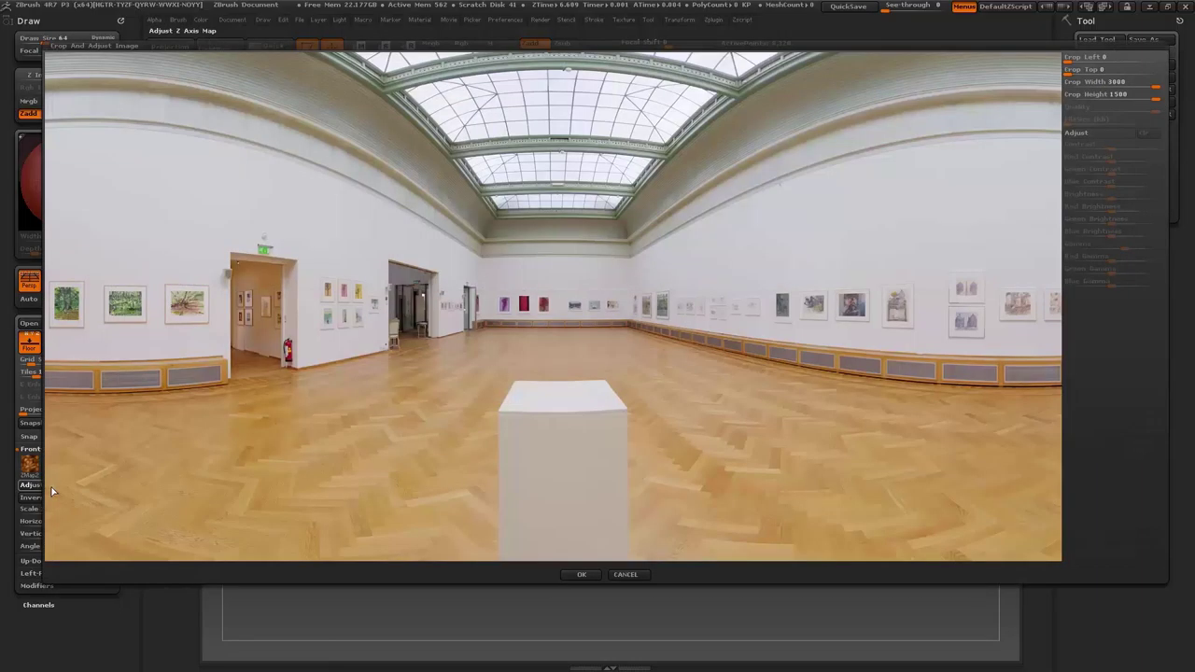
- Adjust the crop width and trim the top of the gallery panorama, then confirm
mouse_move(1153, 86)
left_mouse_down()
mouse_move(1094, 97)
mouse_move(1157, 102)
left_mouse_up()
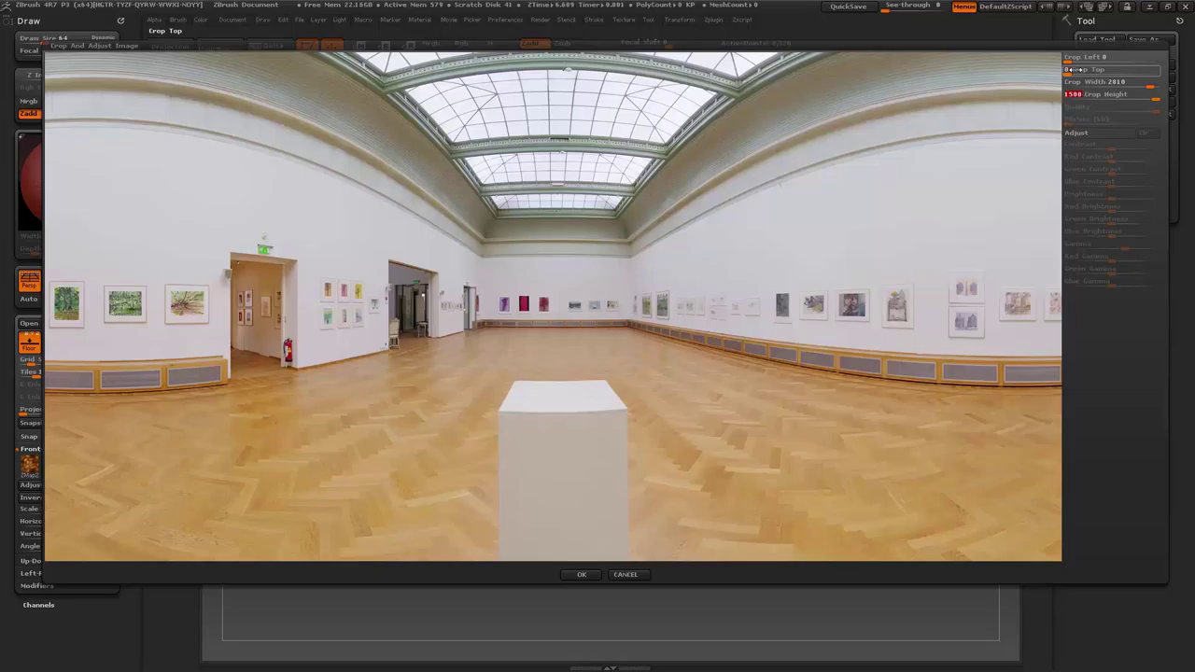
mouse_move(1082, 70)
left_mouse_down()
mouse_move(1117, 70)
mouse_move(1070, 69)
mouse_move(1078, 58)
mouse_move(1065, 58)
left_mouse_up()
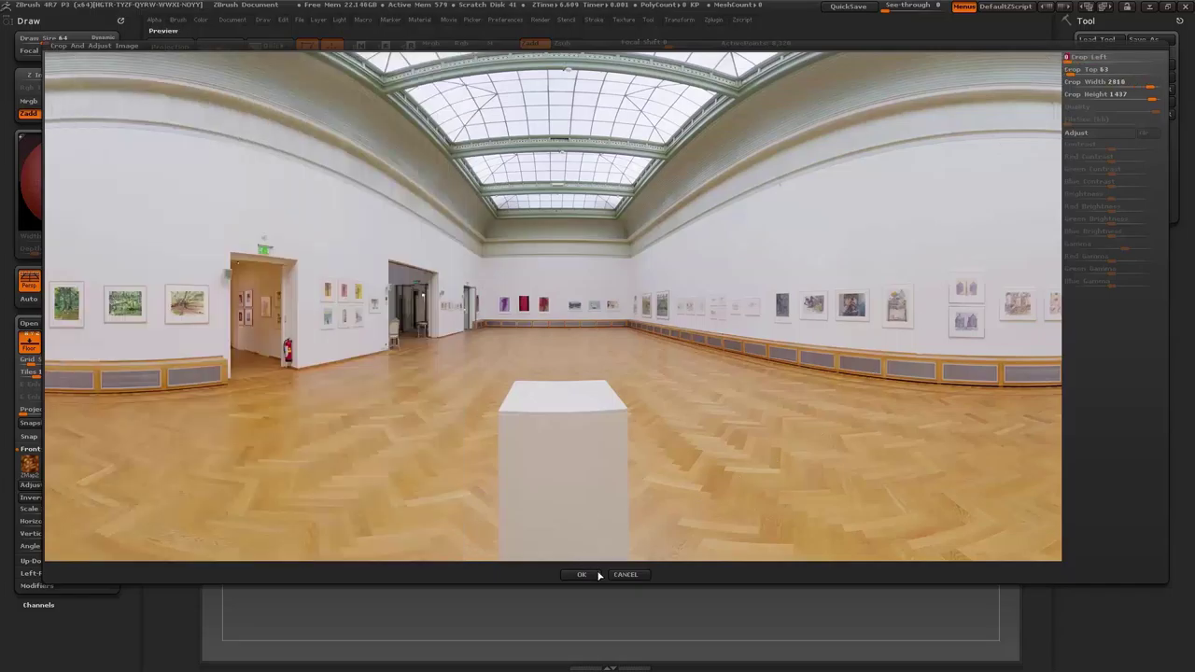
left_click(628, 574)
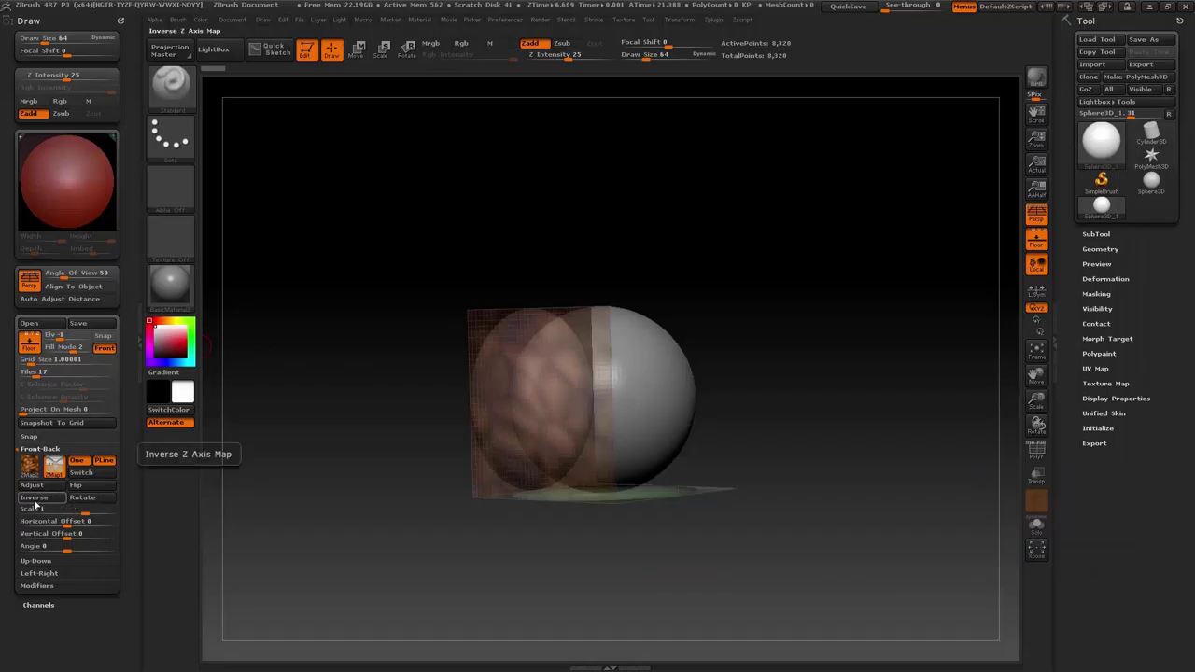
- Invert the Z-axis map and turn off One so each side has its own map
left_click(35, 505)
left_click_drag(472, 522, 525, 514)
left_click(76, 460)
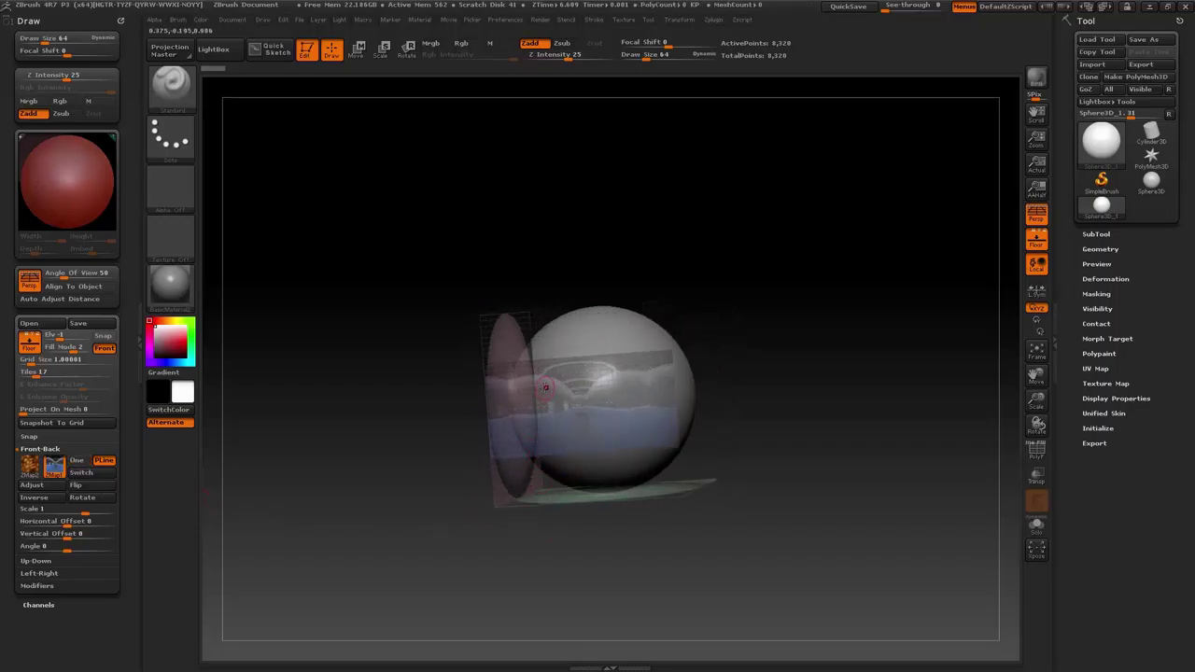
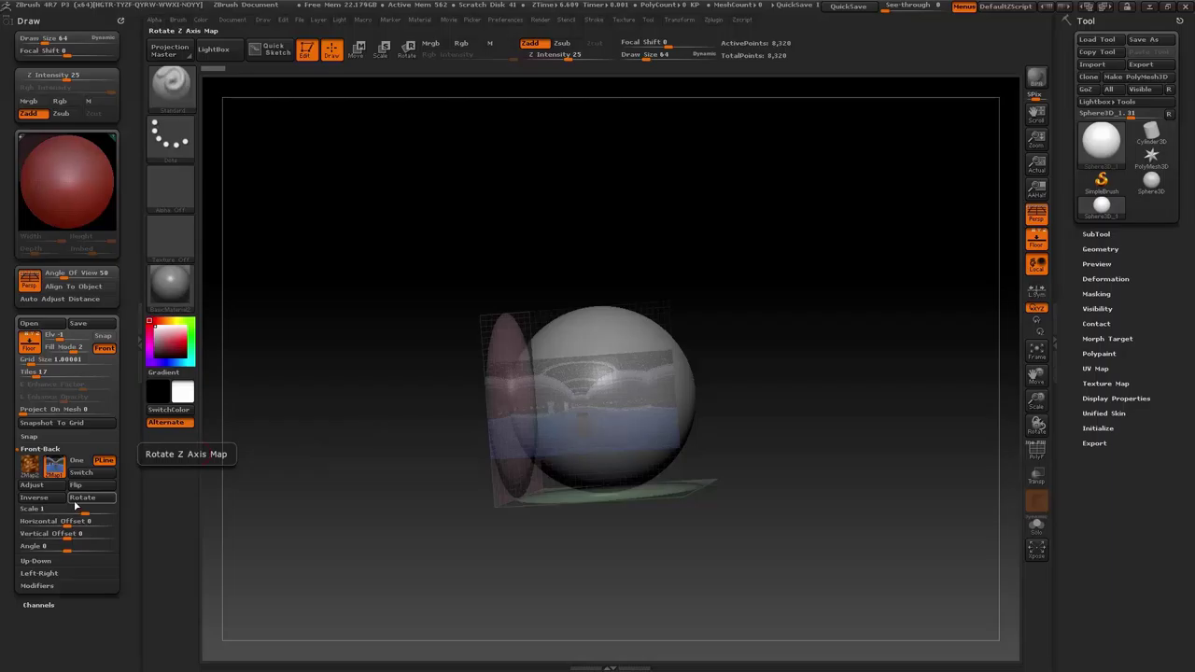
- Rotate the front-back reference image upright and scale it to 0.59513
left_click(82, 497)
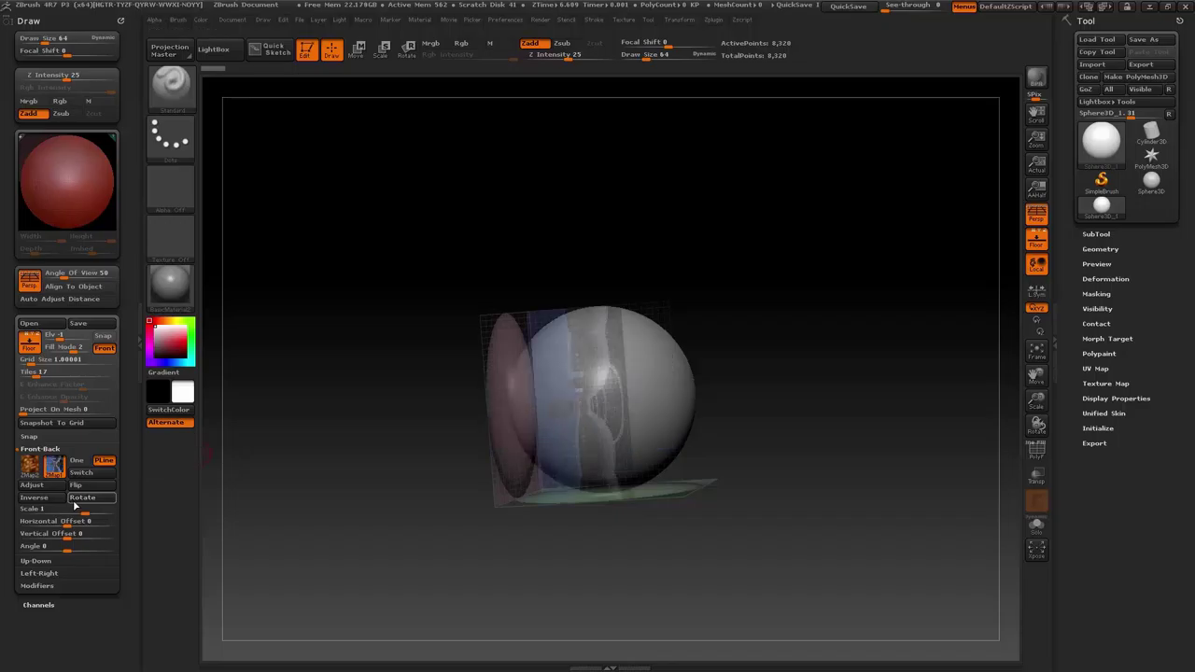
left_click(82, 497)
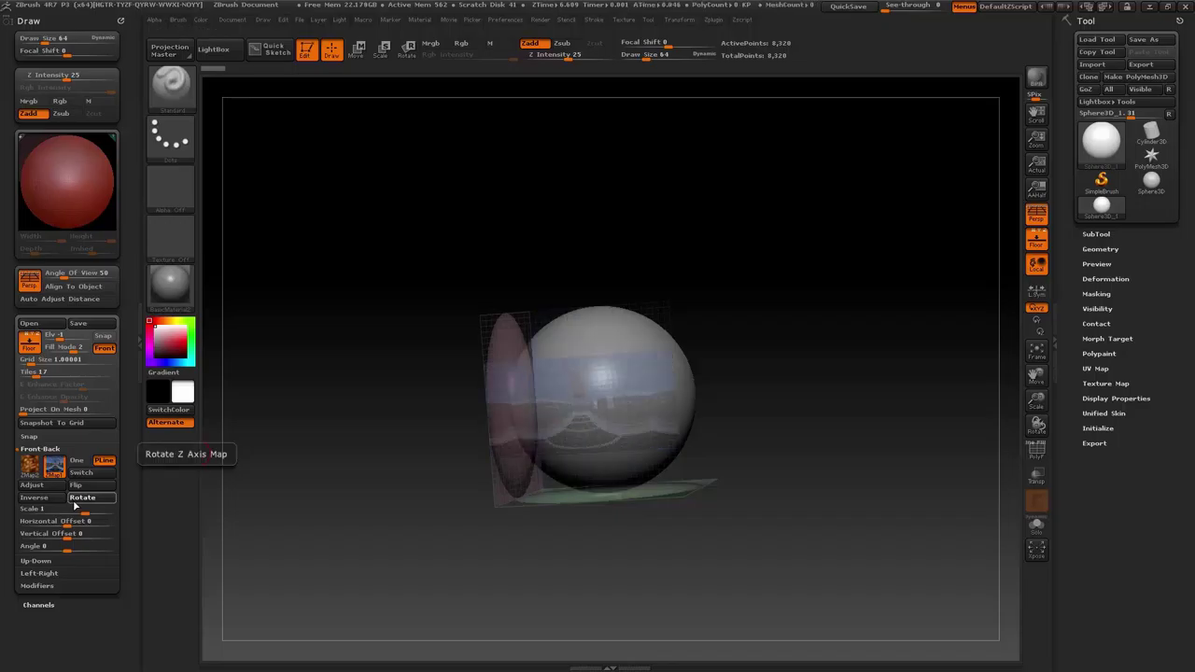
left_click(79, 500)
left_click_drag(91, 513, 68, 550)
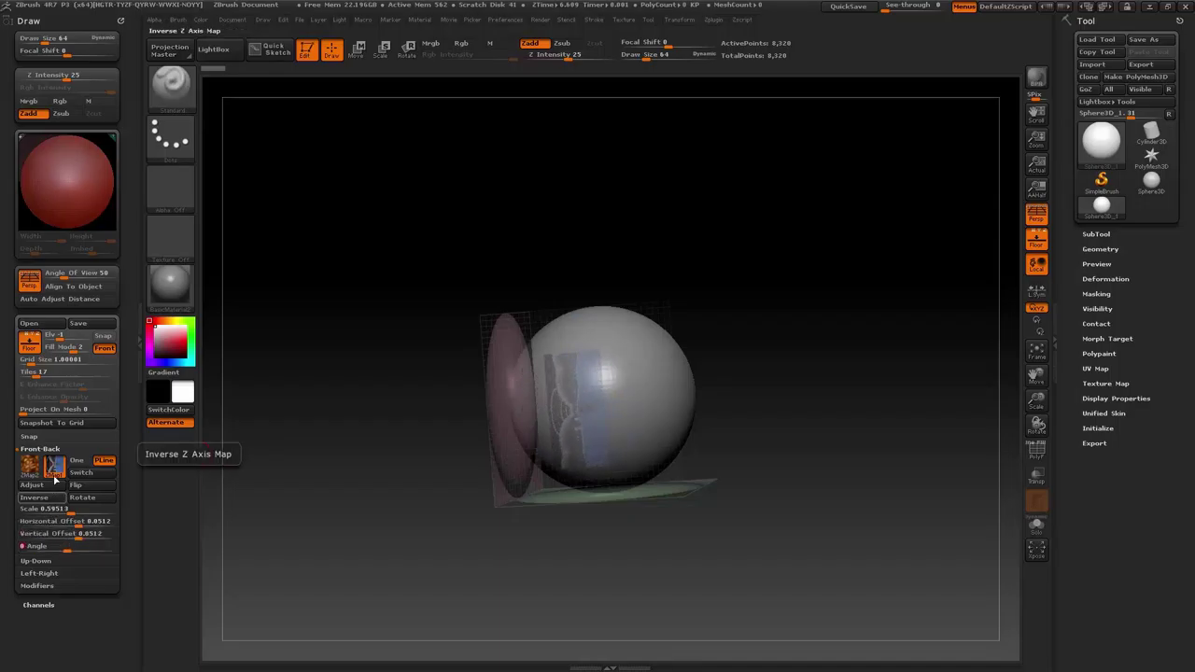
- Expand the Up-Down and Left-Right grid settings, then collapse Left-Right again
left_click(42, 561)
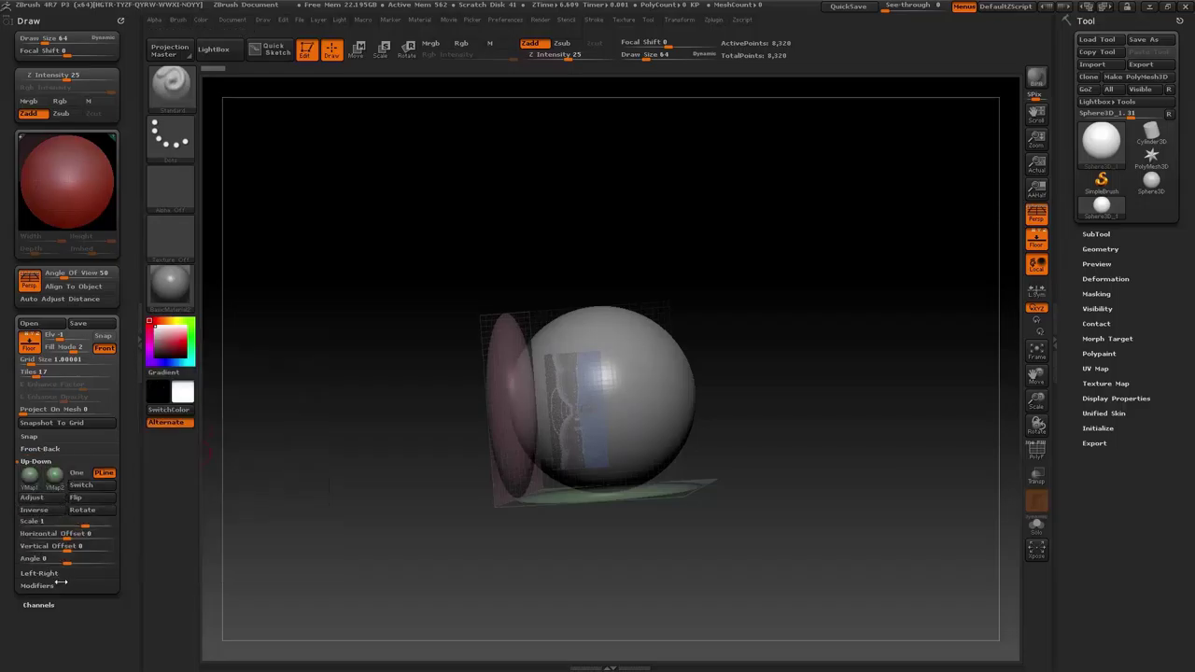
left_click(46, 573)
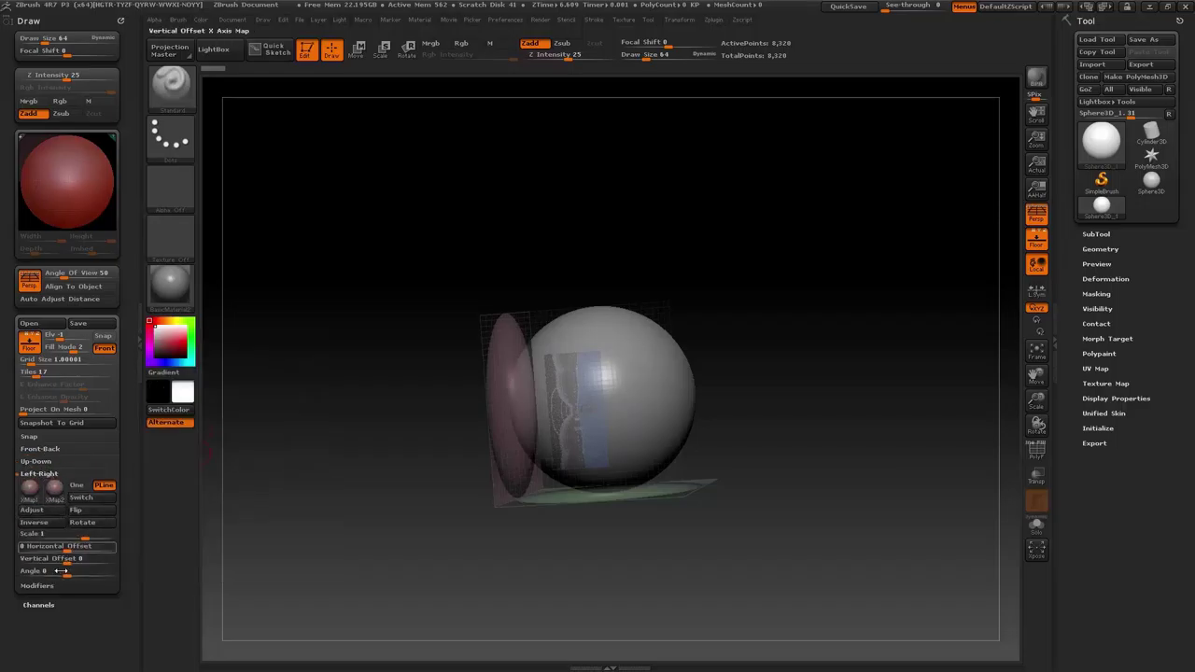
left_click(39, 475)
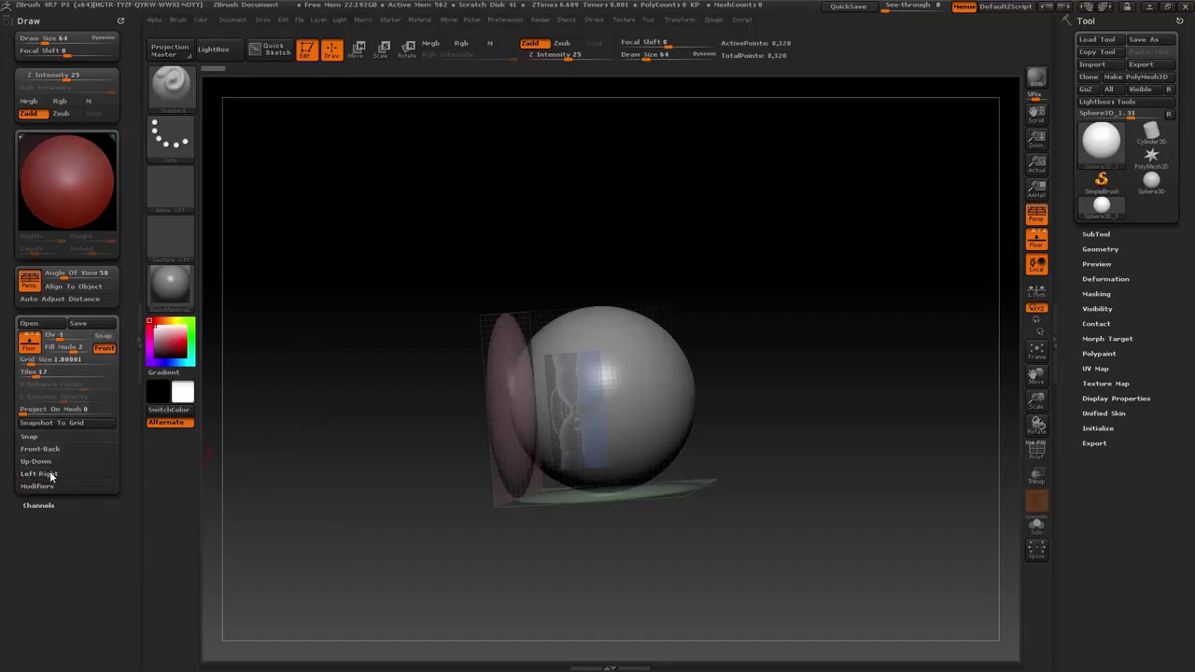
- In Draw Modifiers, push the grid Frame Opacity up, then settle it at 0.65809
left_click(51, 486)
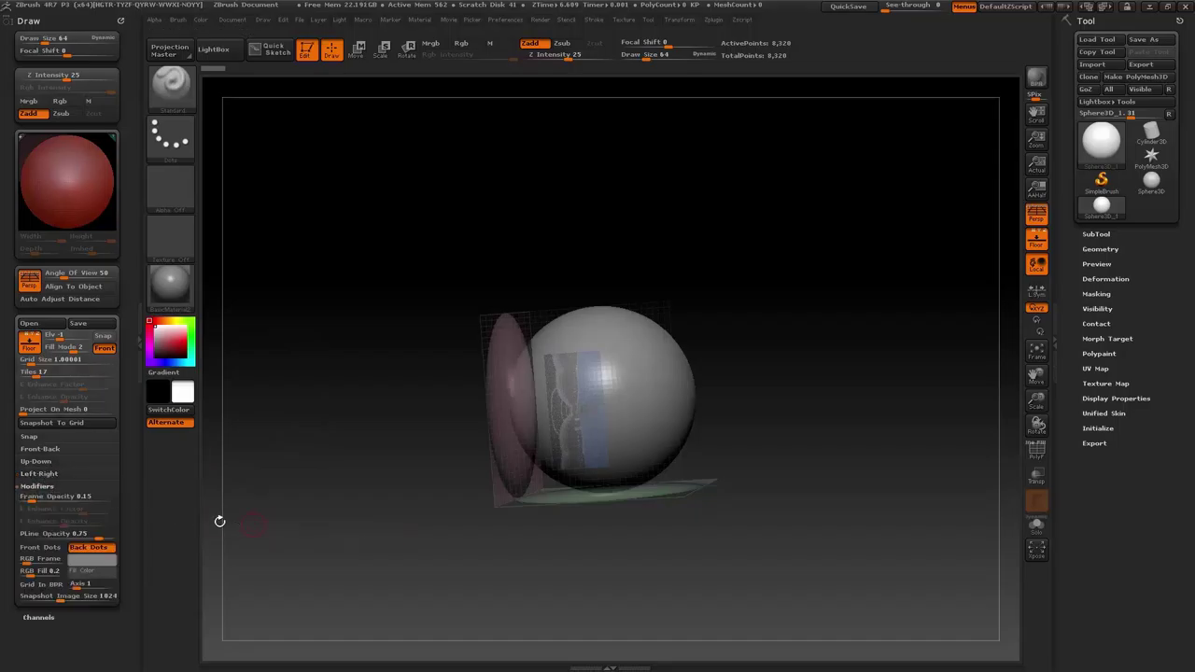
left_click_drag(390, 512, 270, 508)
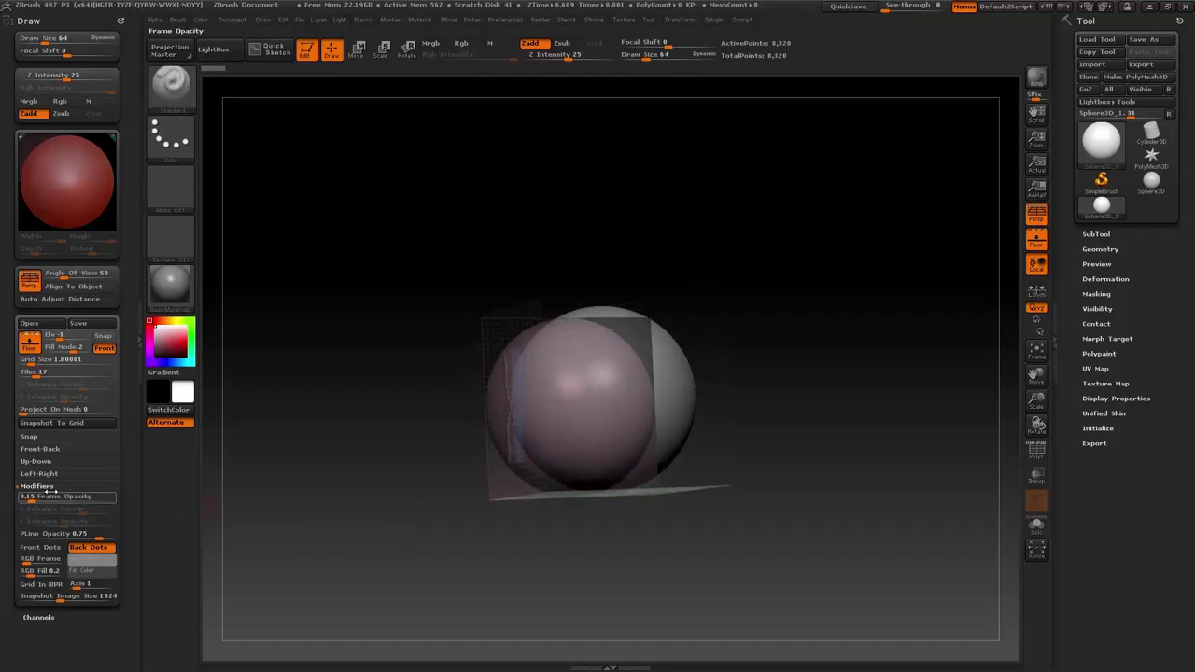
left_click_drag(33, 498, 97, 505)
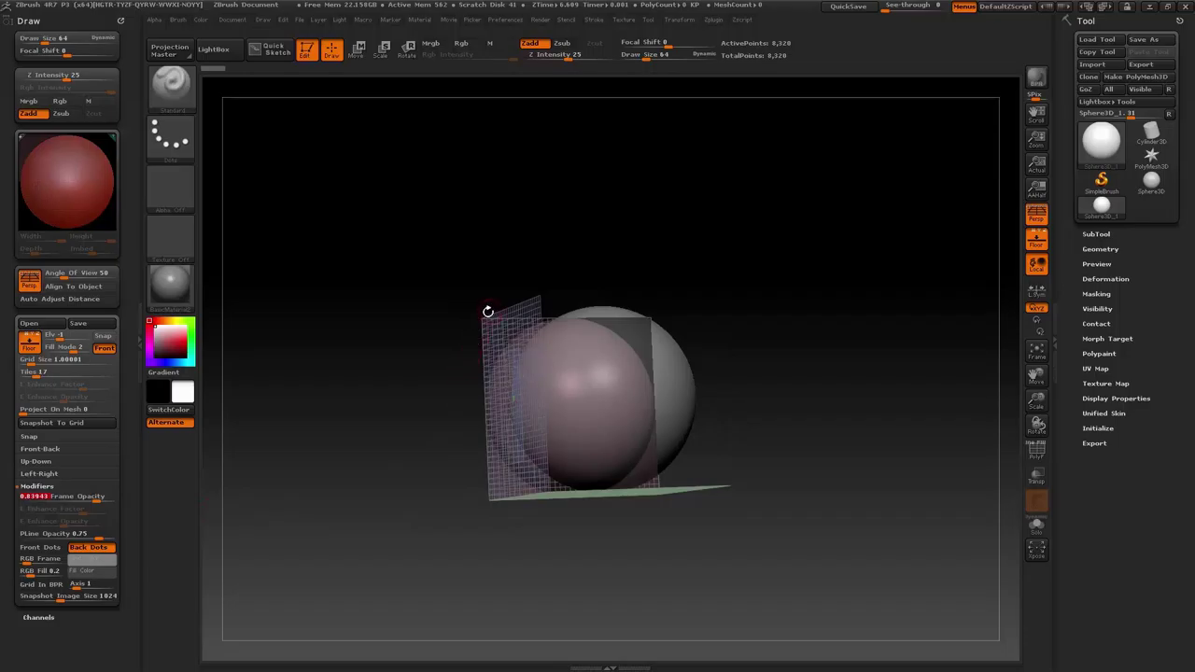
left_click_drag(1034, 402, 1048, 475)
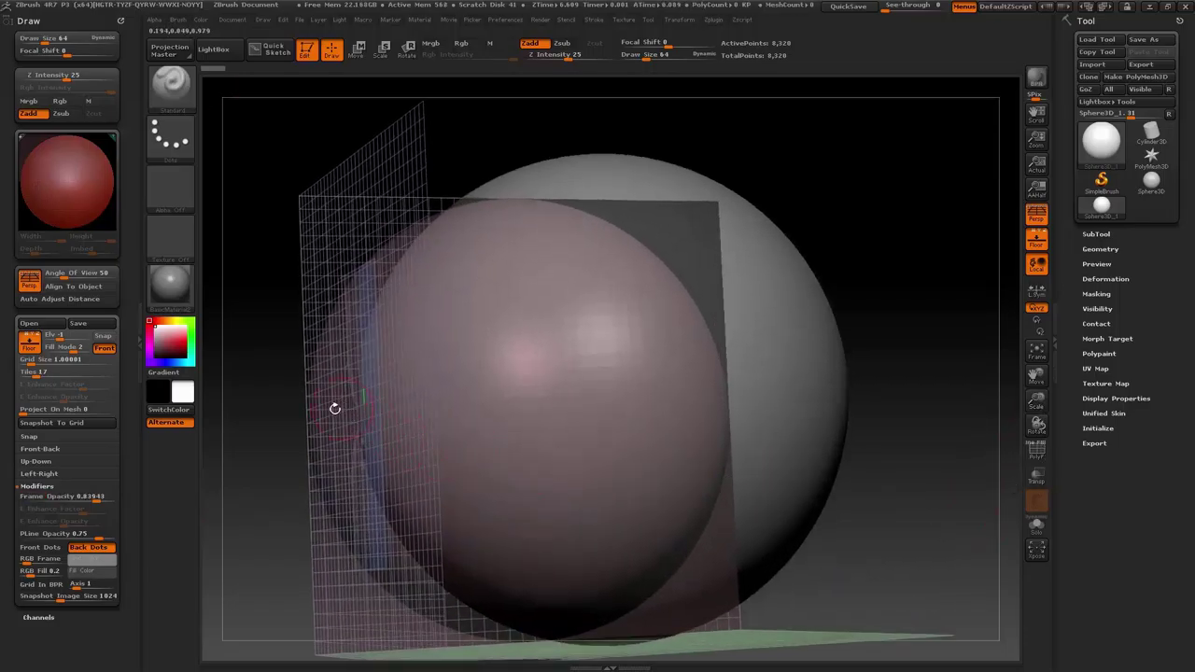
left_click_drag(99, 500, 64, 501)
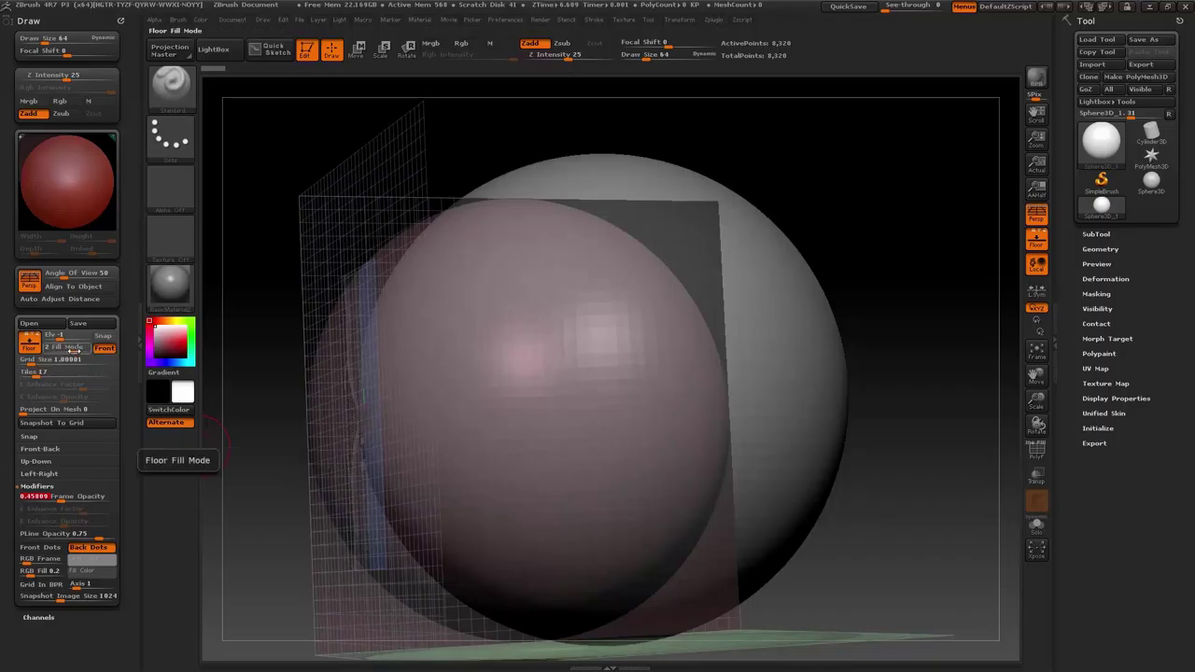
- Switch the grid Fill Mode to 3 and start adjusting the Edge Enhance Factor
left_click(59, 348)
mouse_move(56, 510)
left_mouse_down()
mouse_move(35, 509)
mouse_move(140, 508)
mouse_move(72, 503)
mouse_move(86, 498)
left_mouse_up()
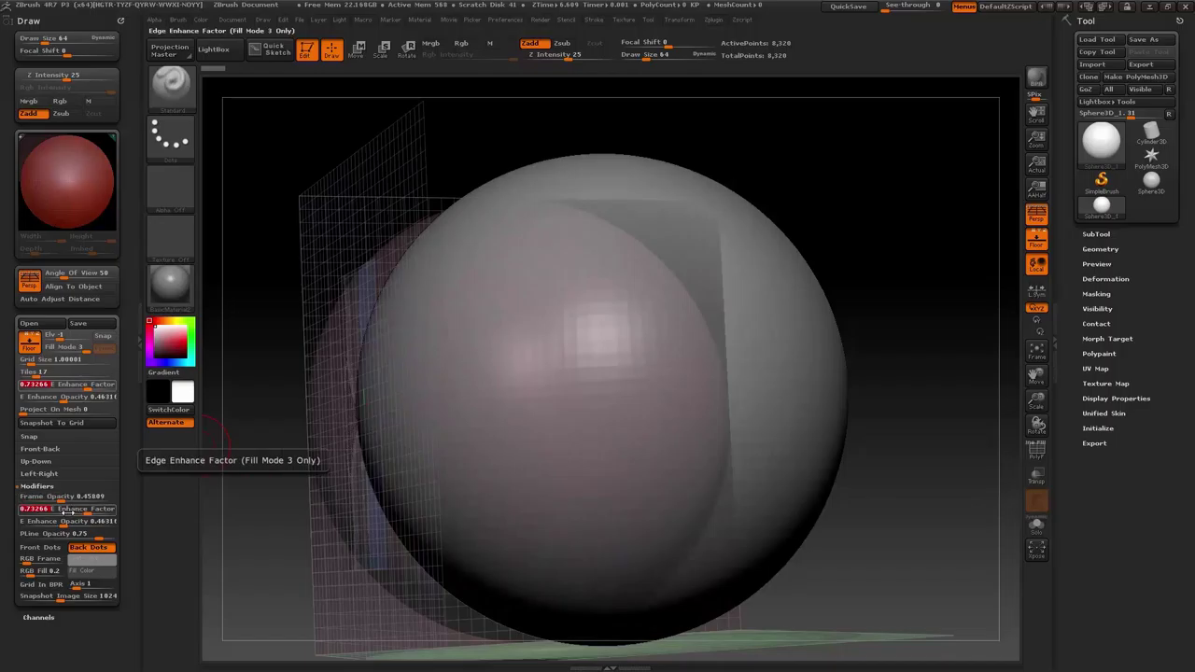
left_click_drag(54, 501, 54, 501)
left_click_drag(1036, 403, 986, 414)
left_click_drag(879, 463, 677, 442)
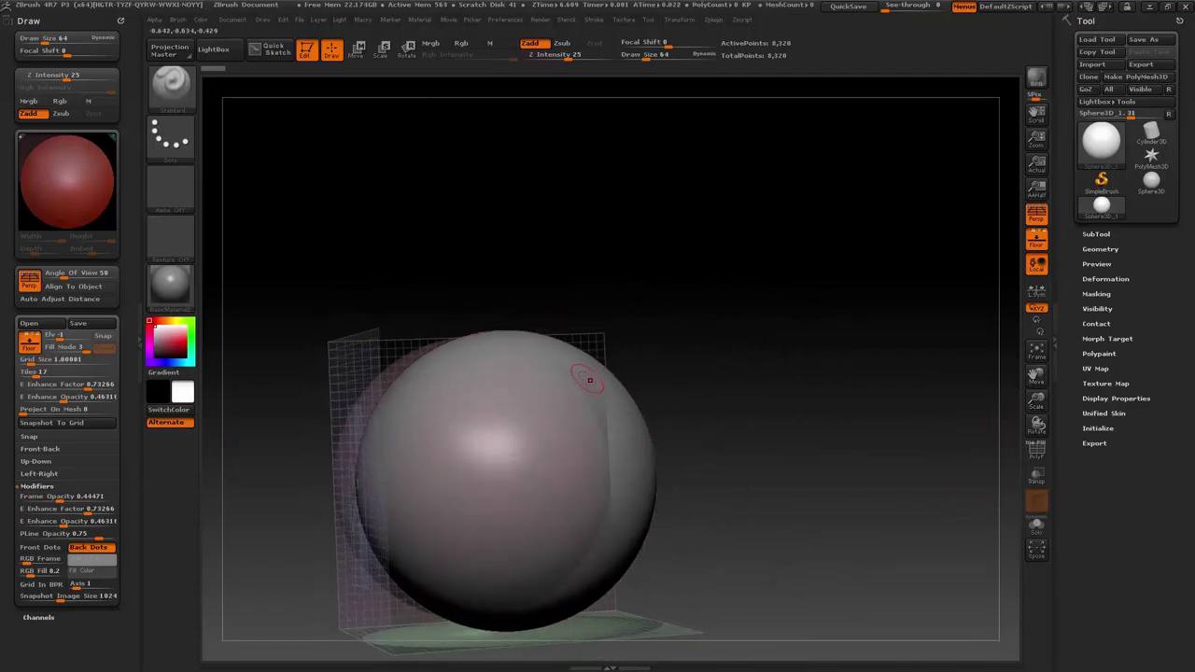
- Set Edge Enhance Factor to 0.5778, Edge Enhance Opacity to 0.37253 and PLine Opacity to 0.15552
mouse_move(81, 509)
left_mouse_down()
mouse_move(165, 499)
mouse_move(139, 512)
left_mouse_up()
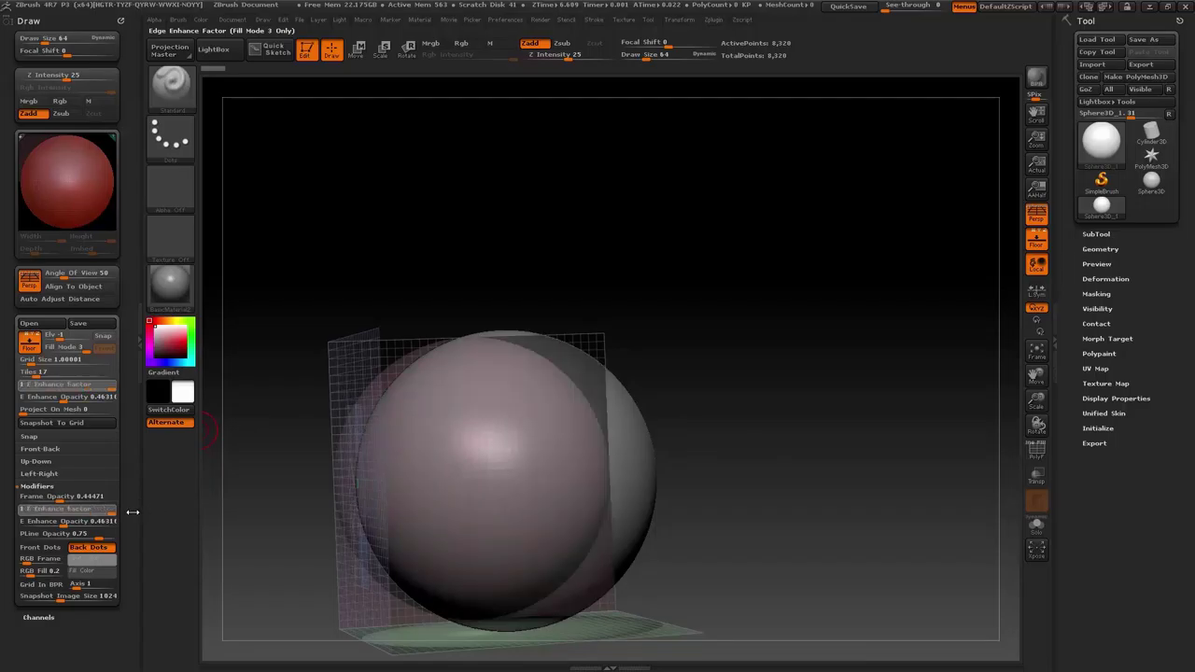
left_click_drag(108, 513, 82, 511)
left_click_drag(205, 429, 719, 410)
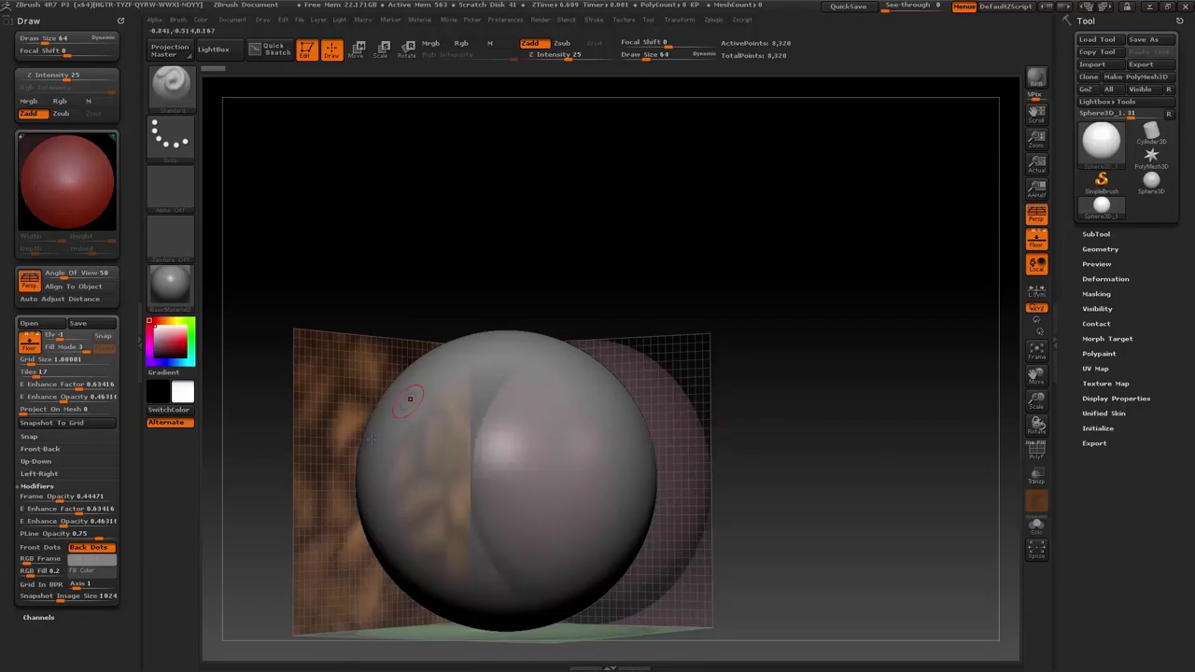
mouse_move(80, 511)
left_mouse_down()
mouse_move(51, 515)
mouse_move(117, 521)
left_mouse_up()
left_click(71, 521)
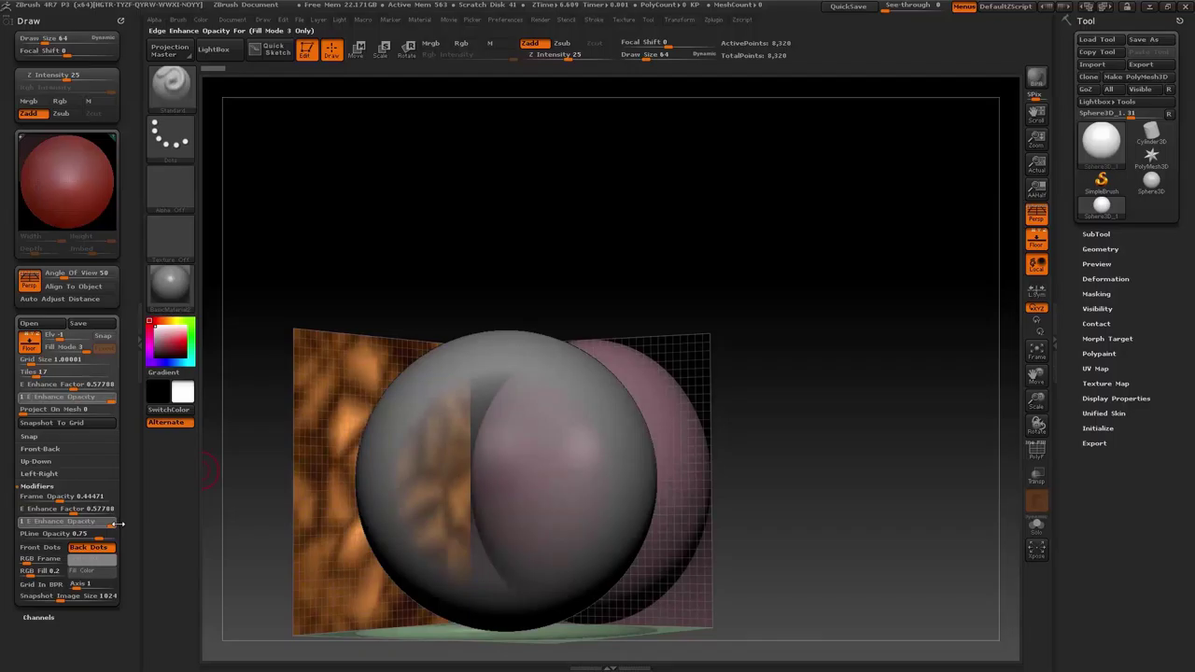
mouse_move(114, 525)
left_mouse_down()
mouse_move(33, 524)
mouse_move(28, 540)
mouse_move(120, 532)
left_mouse_up()
left_click_drag(97, 538, 35, 533)
- Raise PLine Opacity to about 0.44 and re-expand the Left-Right and Modifiers settings
left_click(53, 521)
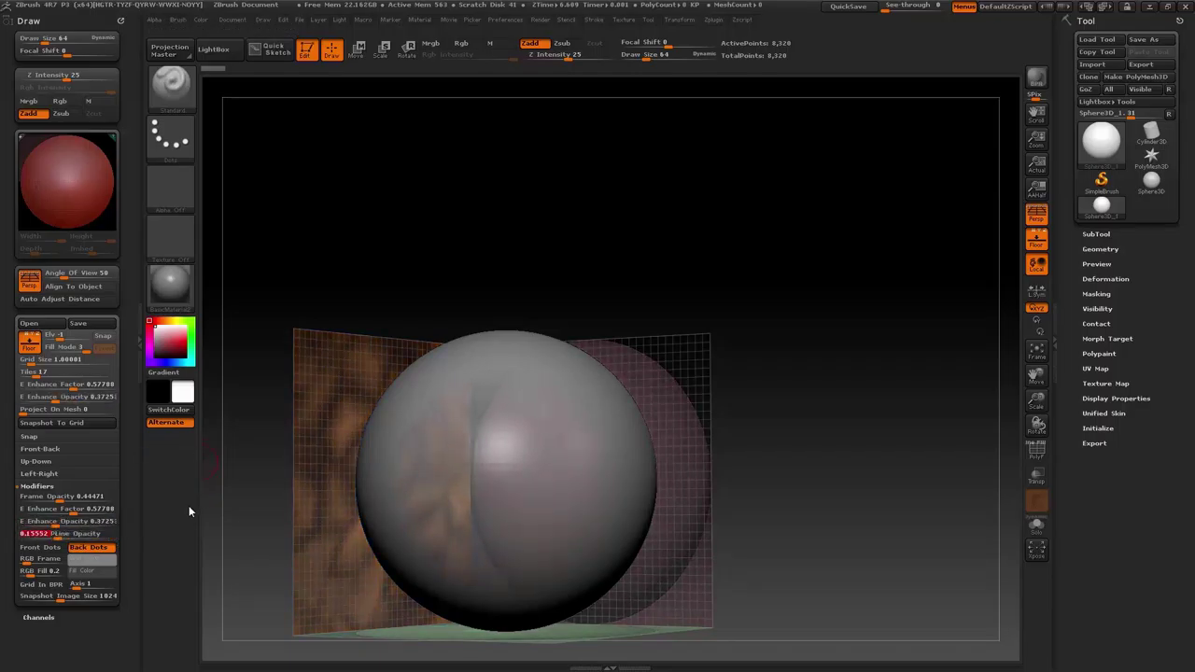
left_click_drag(805, 470, 323, 491)
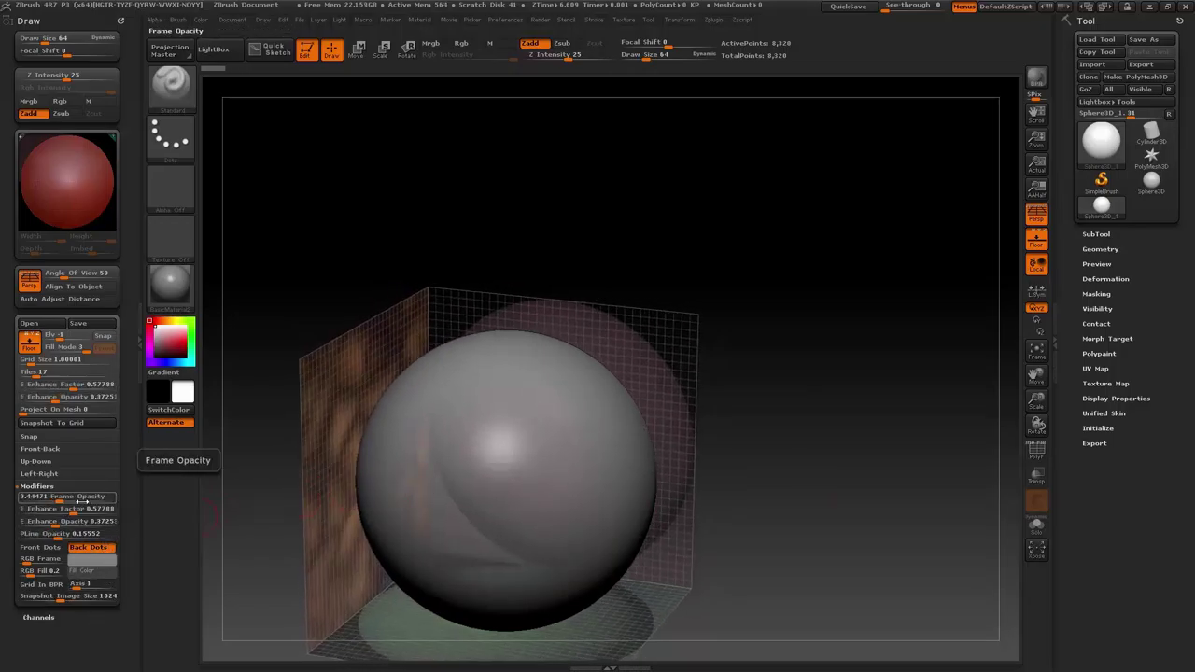
left_click_drag(59, 533, 84, 533)
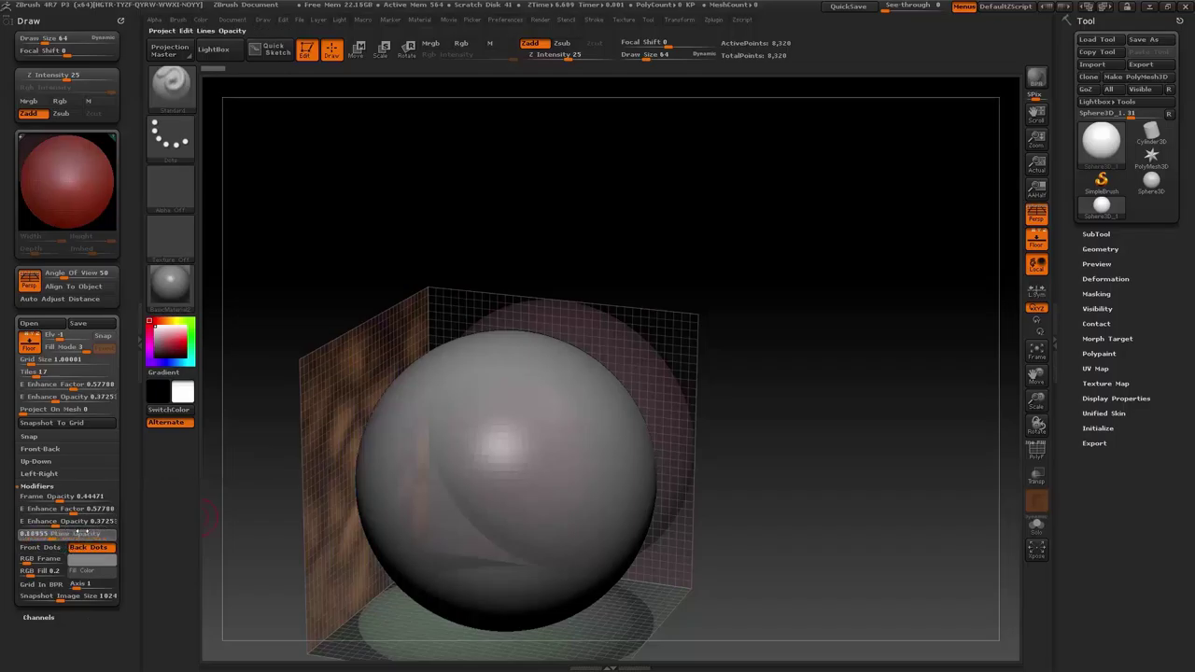
left_click(60, 474)
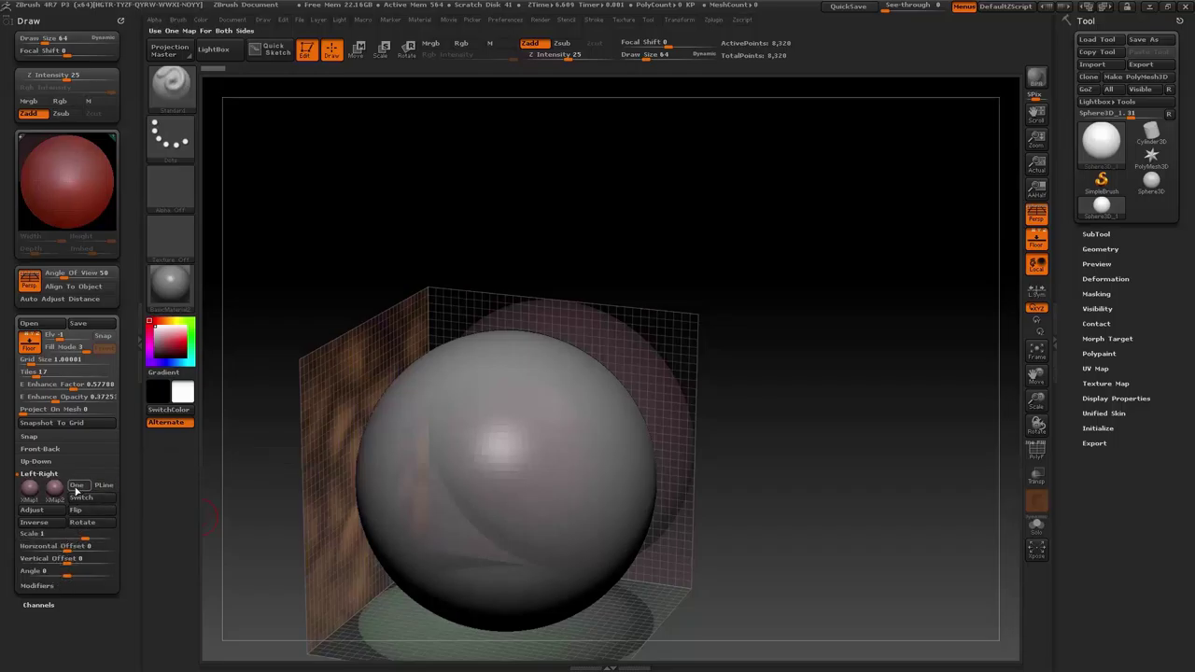
left_click(42, 585)
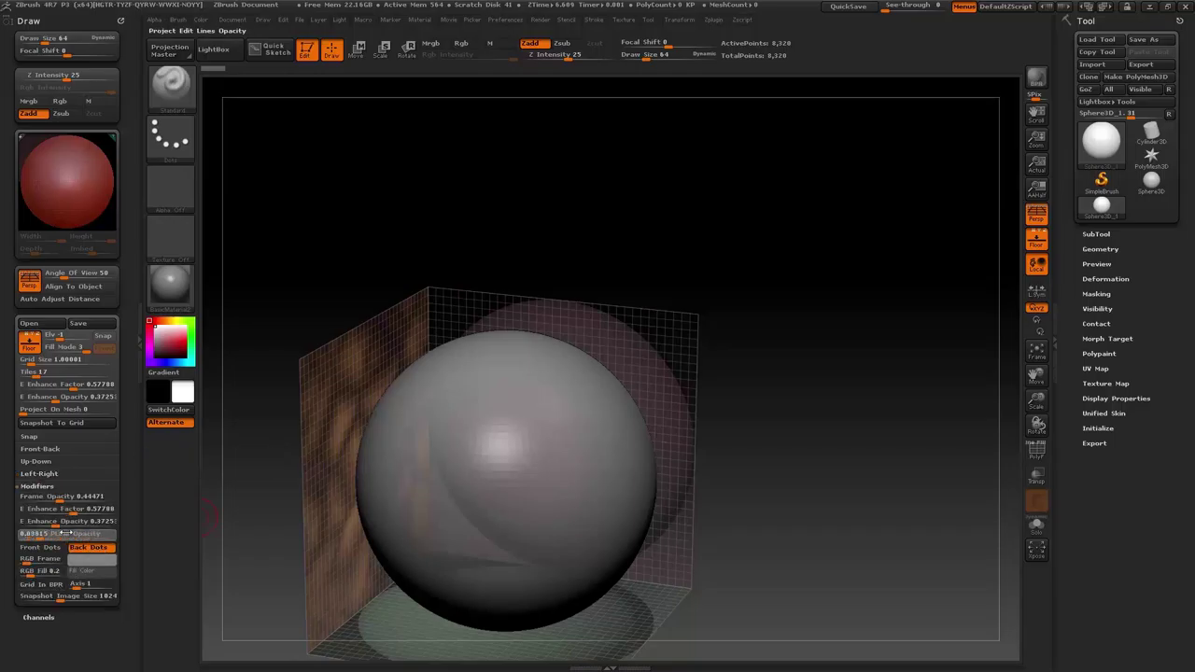
- Switch the grid Fill Mode back to 2 and set PLine Opacity to 0.44758
left_click_drag(1036, 403, 864, 424)
left_click(67, 348)
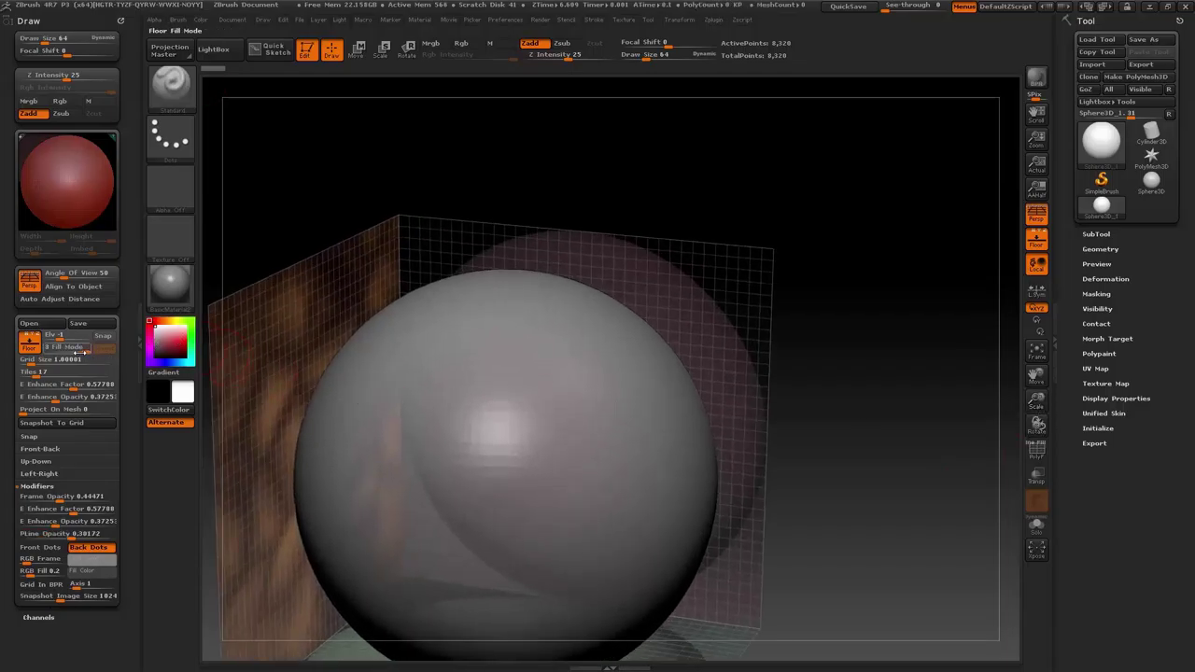
left_click_drag(1036, 401, 883, 382)
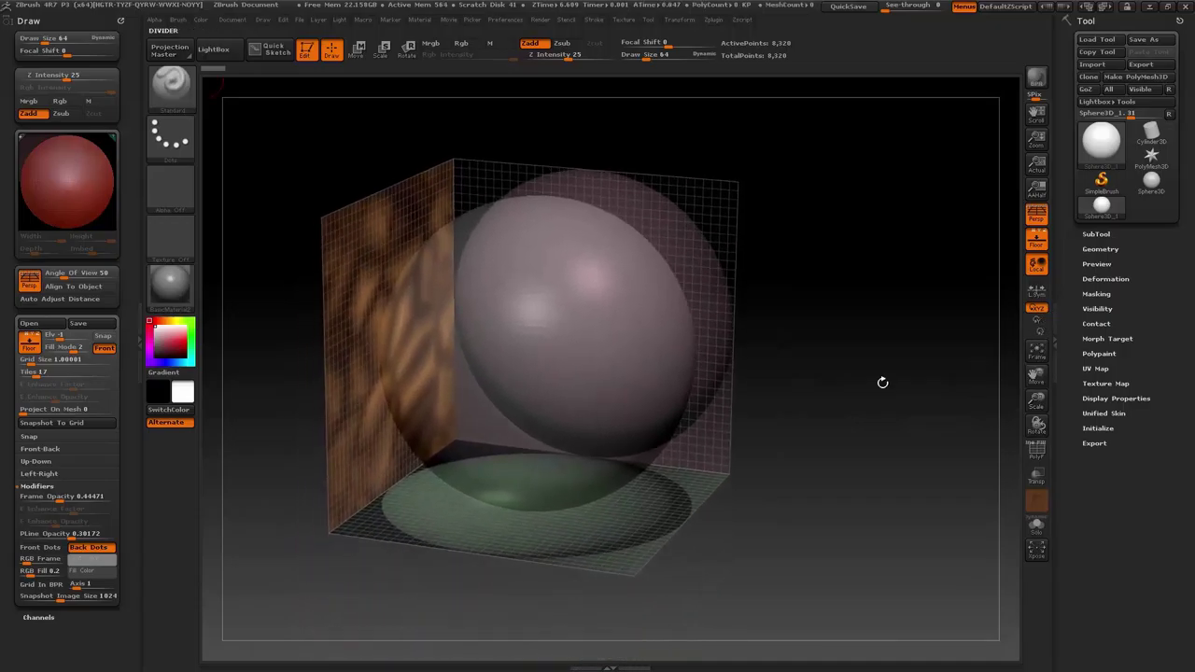
left_click_drag(52, 538, 28, 539)
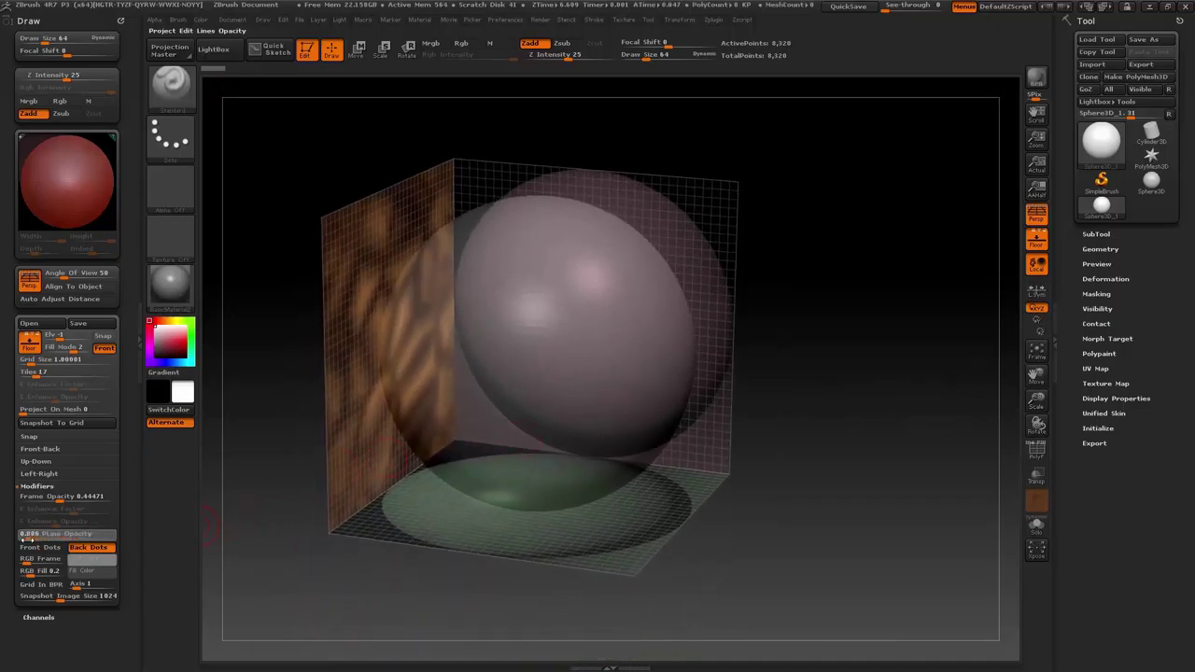
left_click_drag(115, 537, 32, 531)
left_click_drag(129, 540, 64, 536)
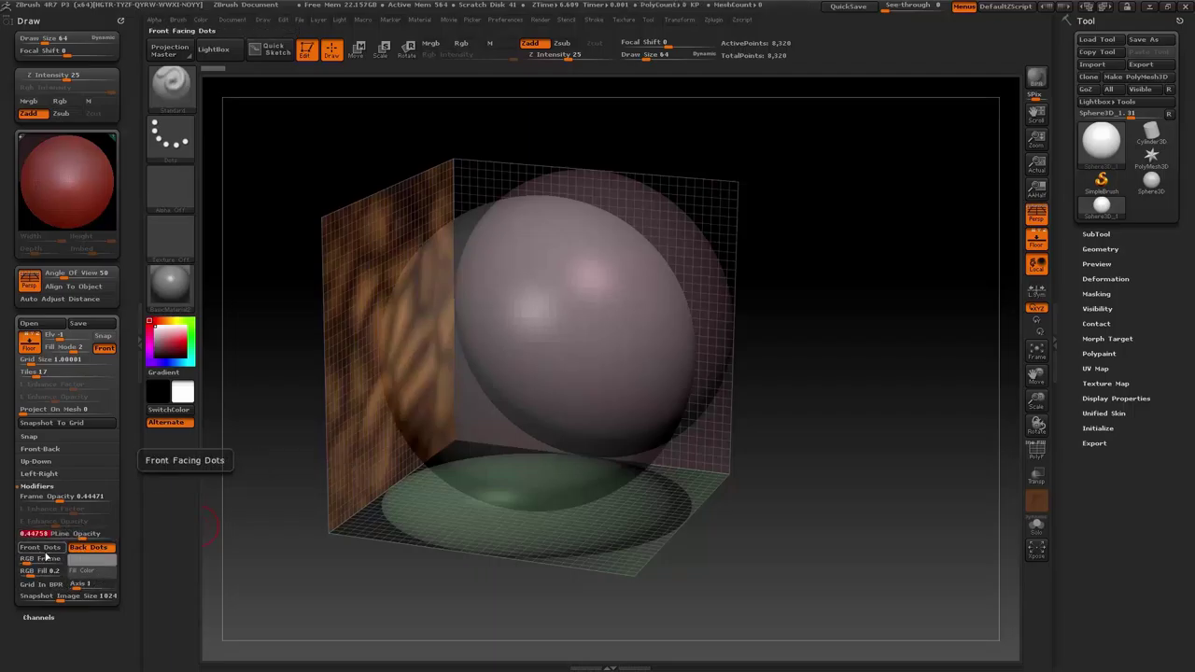
- Toggle Front Dots on and off repeatedly to compare the grid display
left_click(41, 547)
left_click_drag(233, 598, 588, 616)
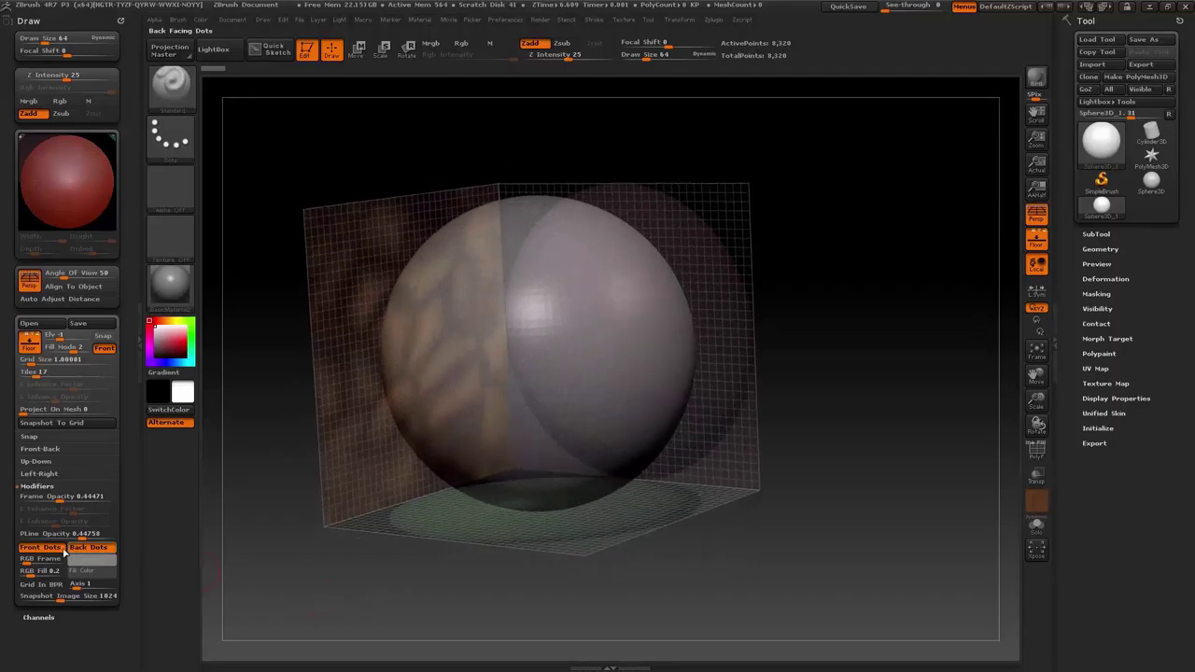
left_click(58, 549)
left_click(58, 549)
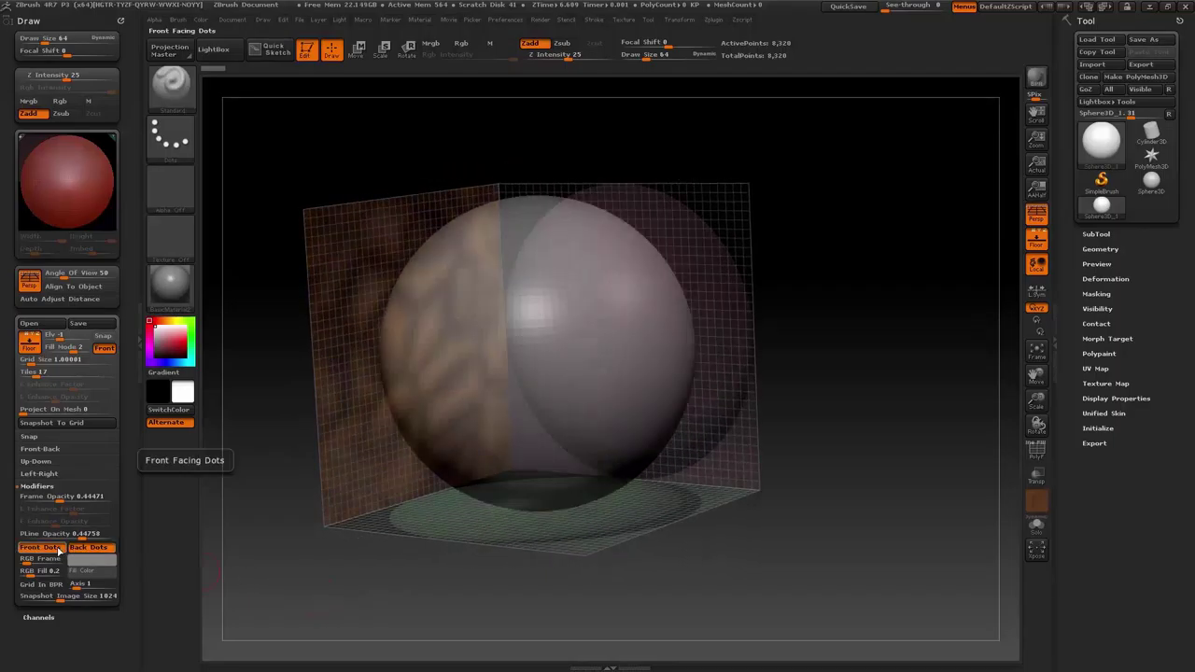
left_click_drag(1037, 405, 684, 403)
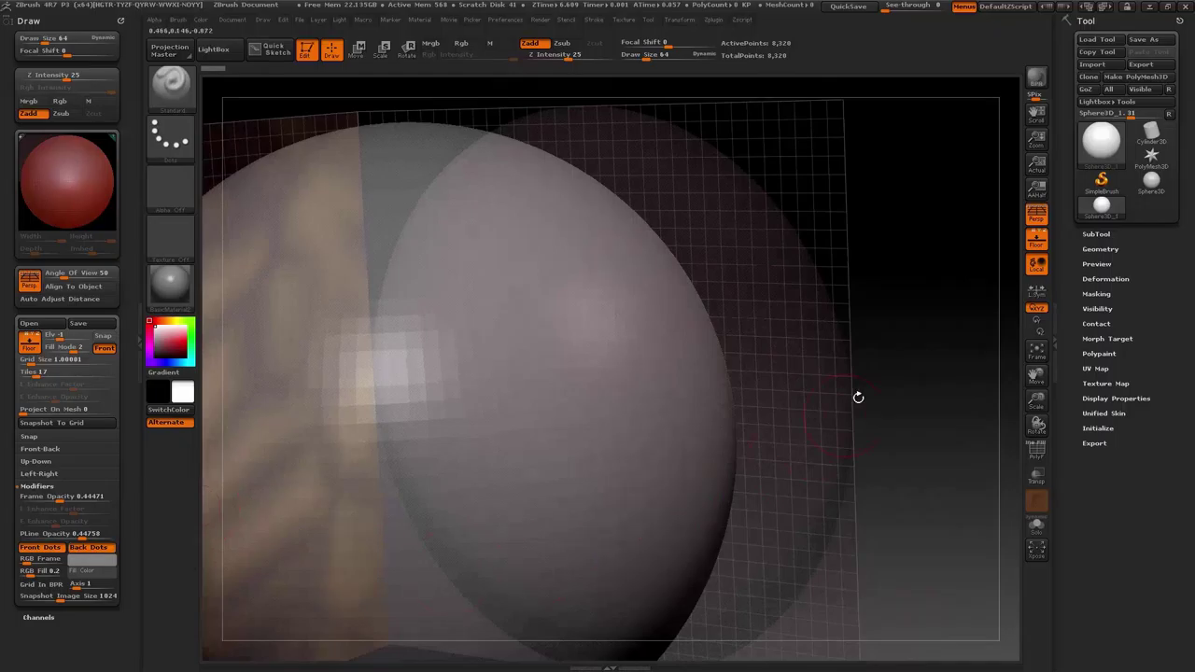
left_click(42, 548)
left_click(39, 548)
left_click(39, 548)
left_click(39, 548)
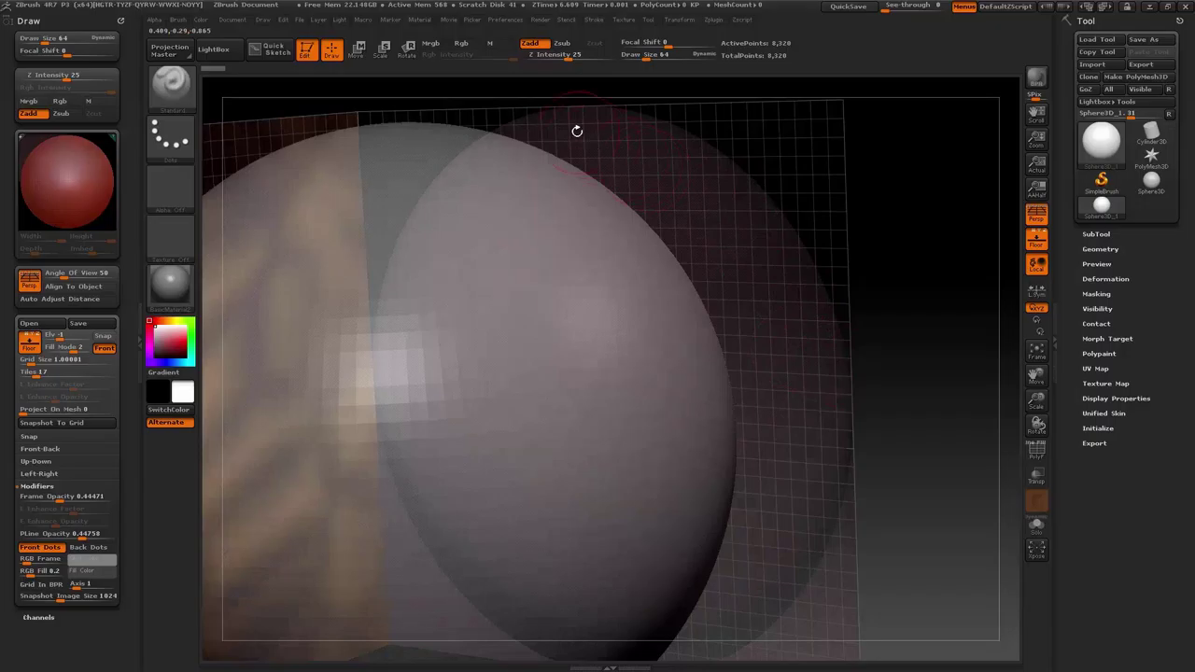
left_click(49, 548)
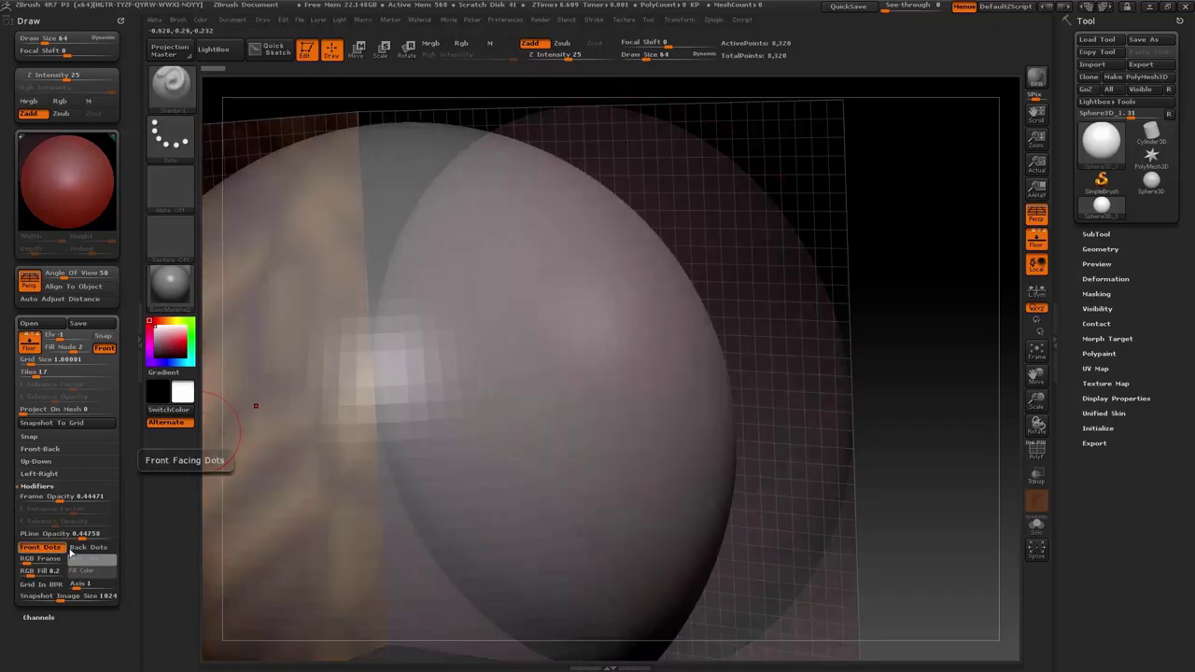
left_click(51, 550)
- Compare Back Dots on and off several times, then switch Front Dots off
left_click(90, 547)
left_click_drag(899, 365, 804, 388)
left_click_drag(1028, 408, 640, 411)
left_click(98, 548)
left_click(99, 548)
left_click(99, 547)
left_click(99, 548)
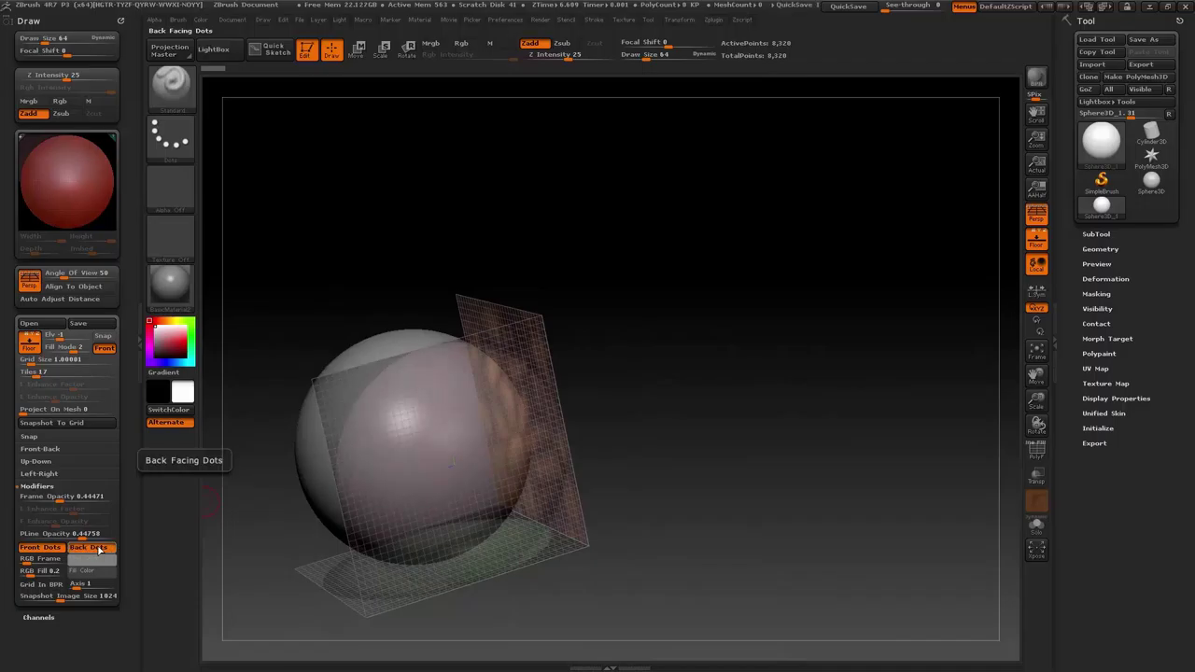
left_click(99, 548)
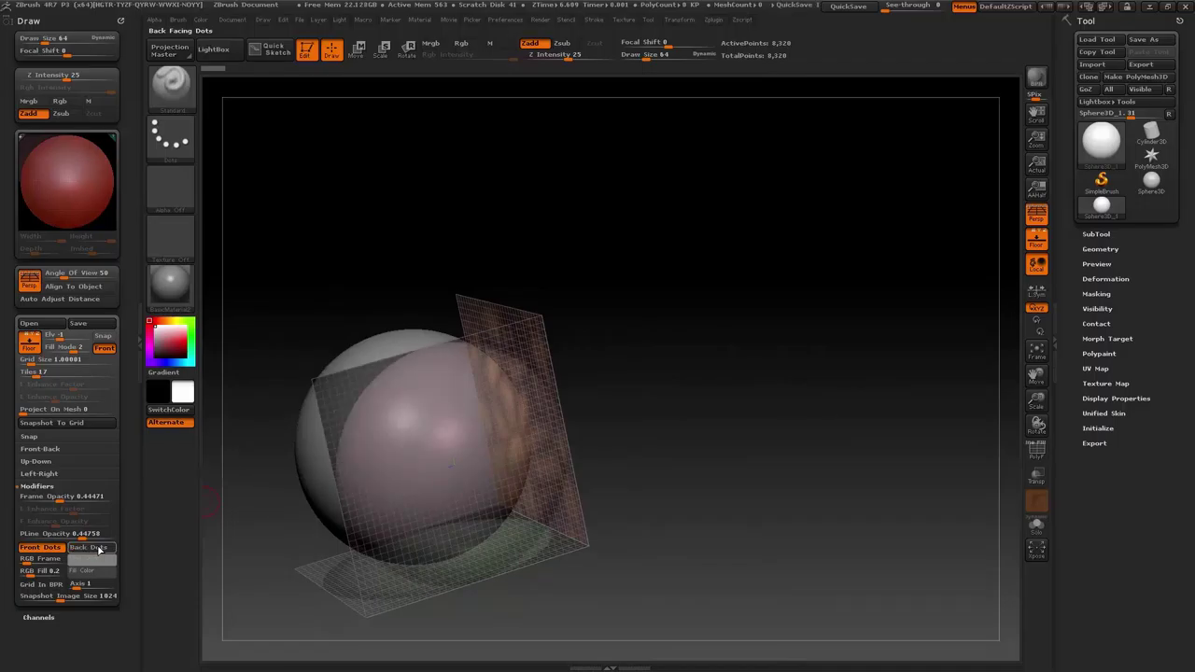
left_click(98, 547)
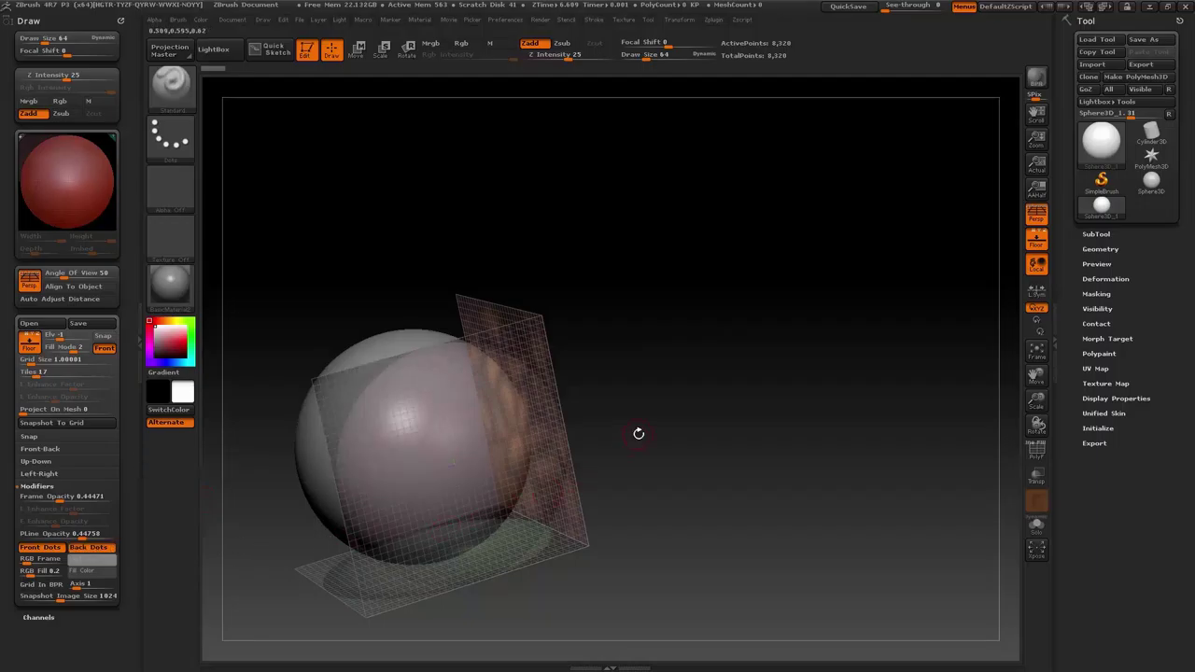
left_click_drag(637, 432, 592, 432)
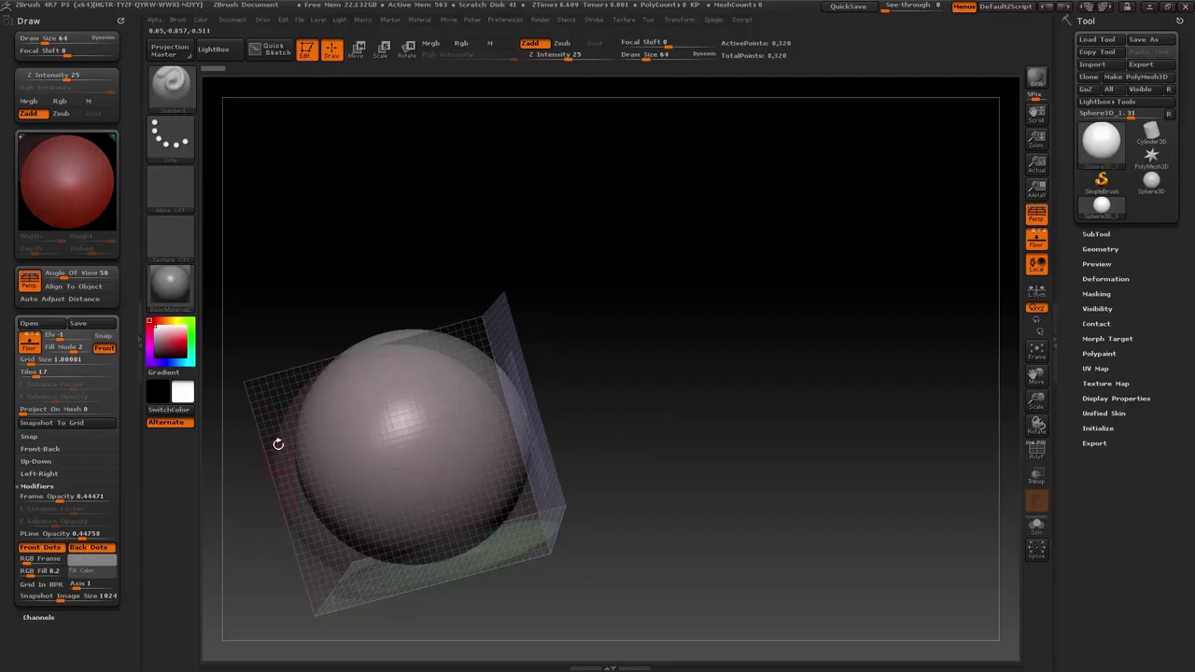
left_click(97, 552)
left_click(40, 547)
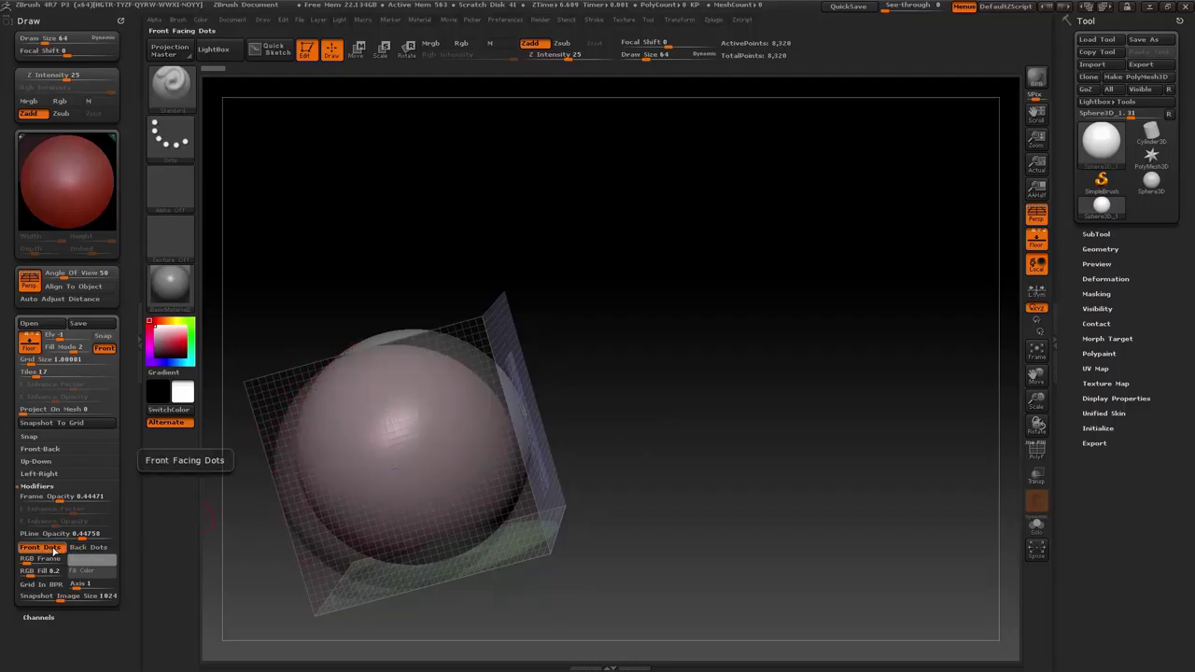
- Set the grid RGB Fill colorize amount to about 0.597
left_click_drag(485, 600, 419, 587)
left_click_drag(37, 576, 44, 571)
left_click_drag(671, 532, 532, 540)
left_click_drag(47, 571, 3, 580)
left_click_drag(253, 614, 110, 583)
left_click_drag(28, 571, 42, 572)
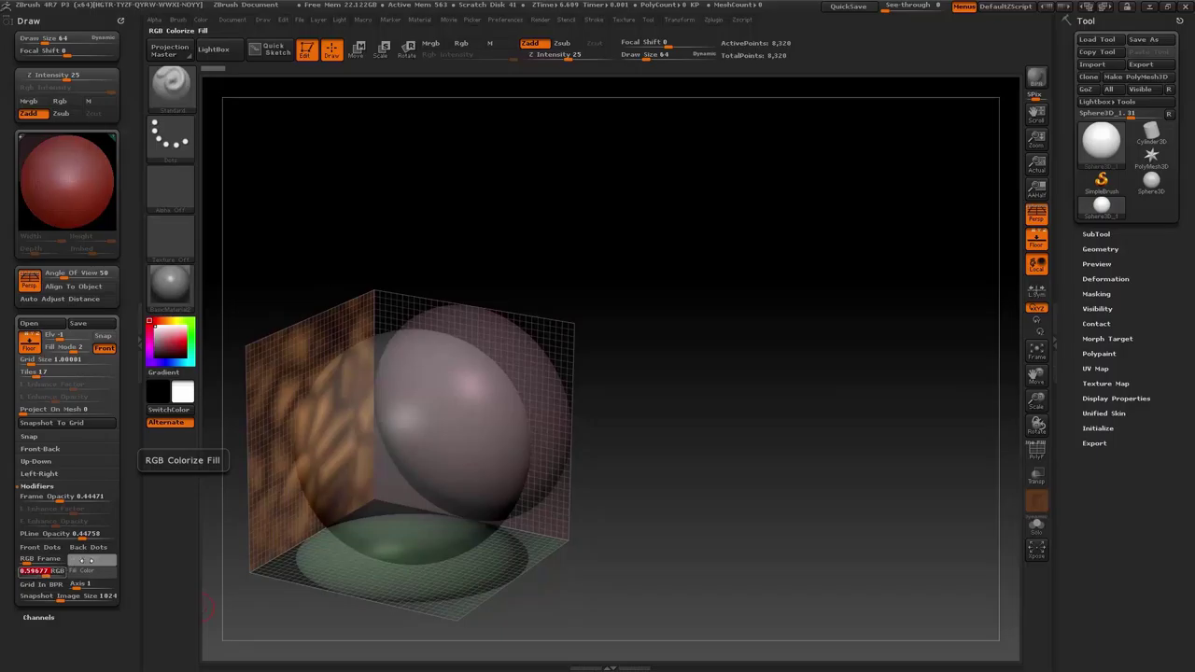
- Make the grid line colour pale pink and the grid fill colour red
left_click_drag(91, 558, 173, 340)
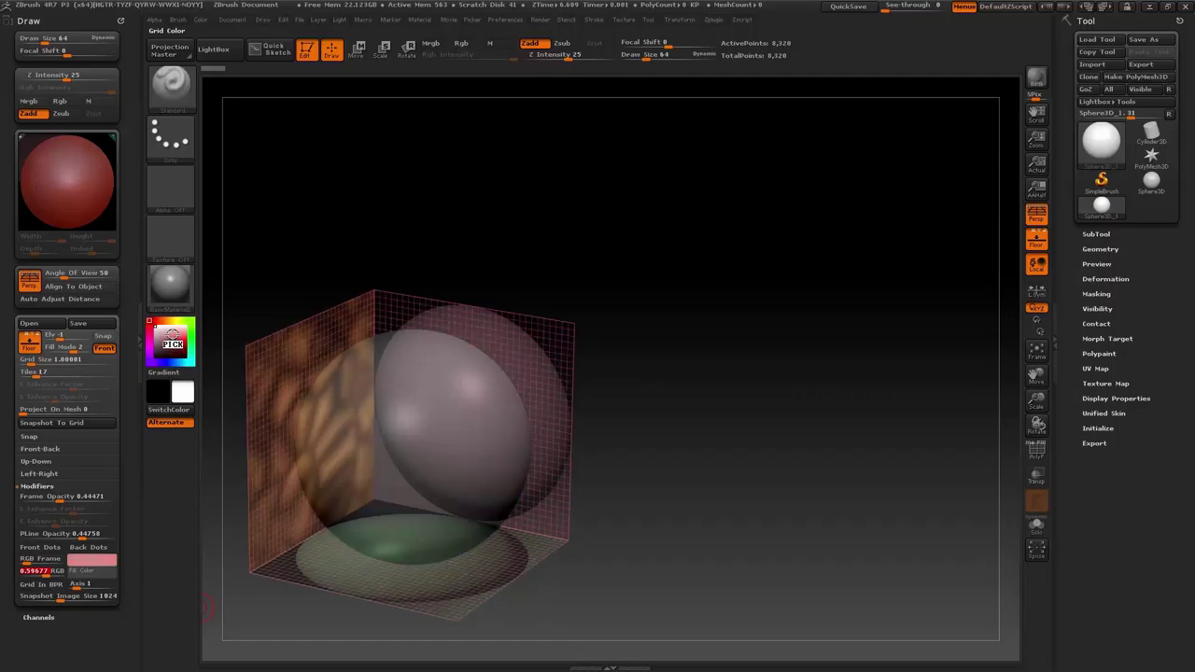
mouse_move(173, 340)
left_mouse_down()
mouse_move(176, 355)
mouse_move(172, 337)
left_mouse_up()
left_click_drag(89, 571, 338, 327)
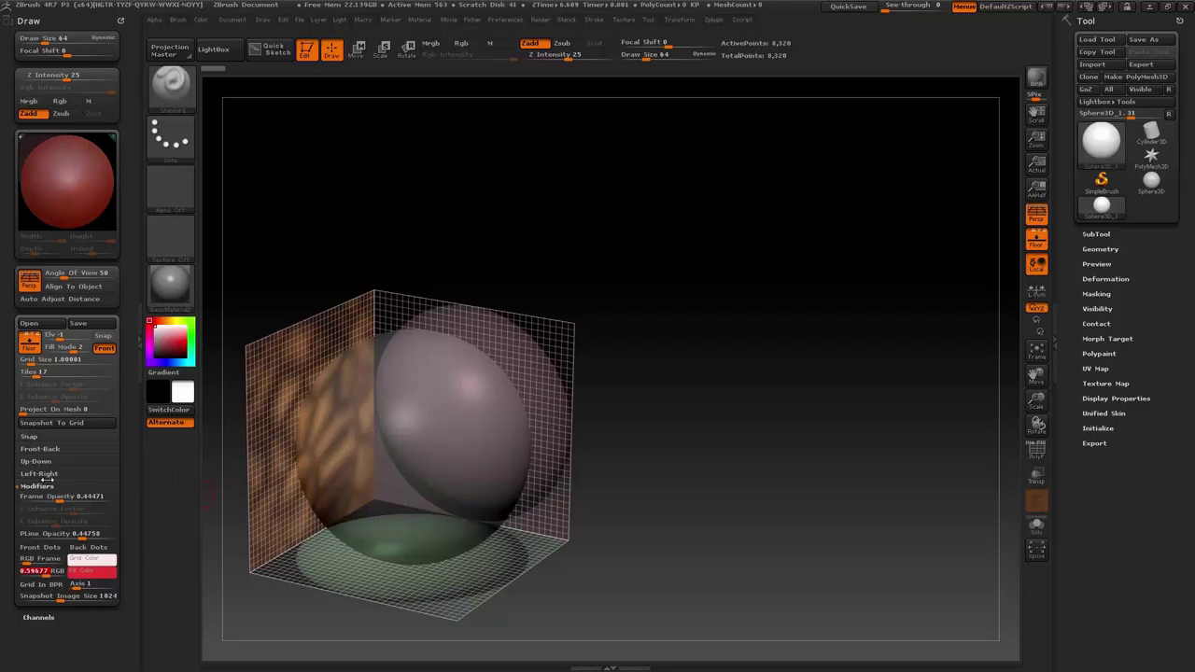
- Apply the purple grid texture to the front-back Map1 and clear the Map2 texture
left_click(41, 449)
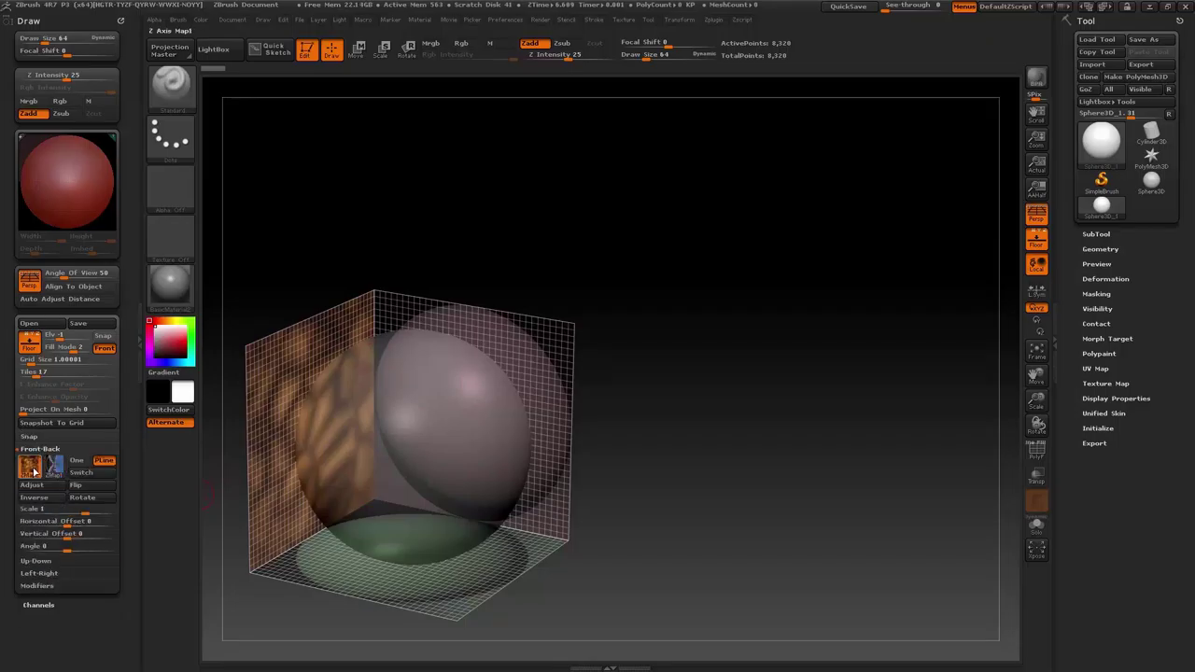
left_click(35, 473)
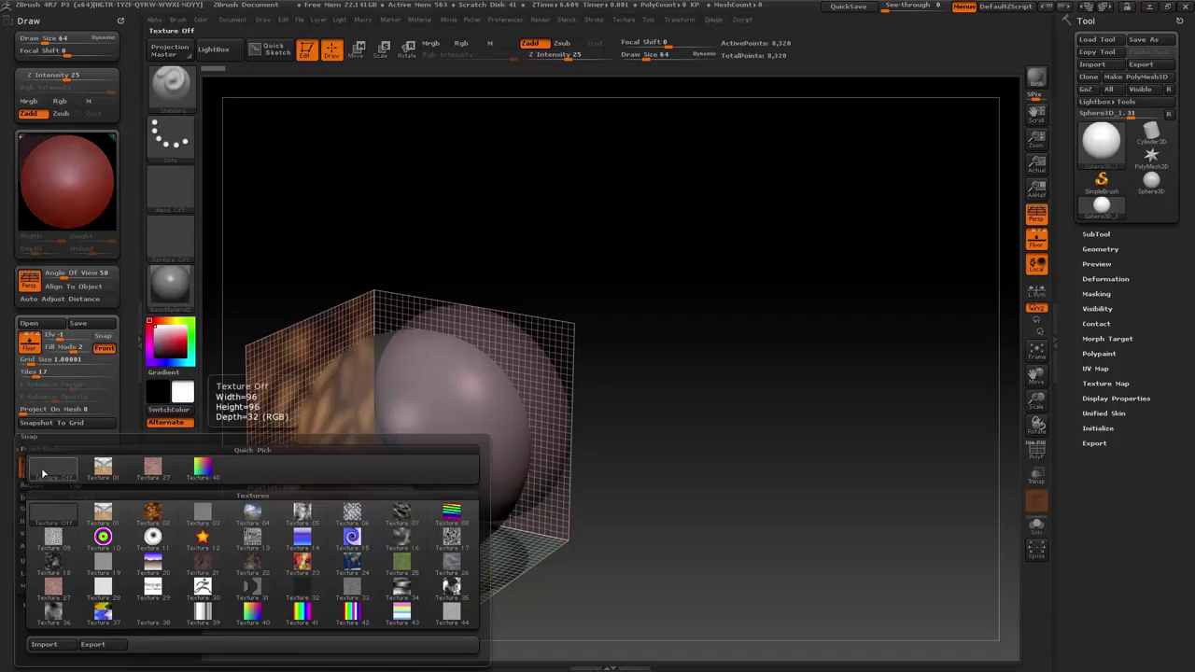
left_click(38, 474)
left_click(56, 474)
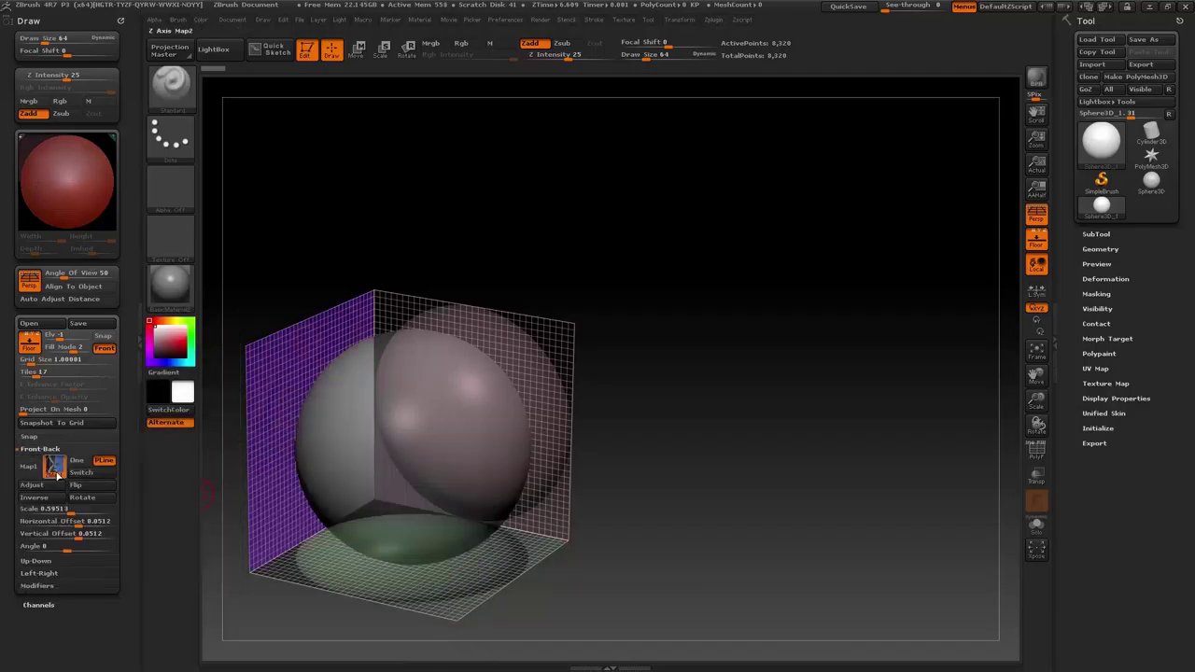
left_click(56, 474)
left_click(74, 466)
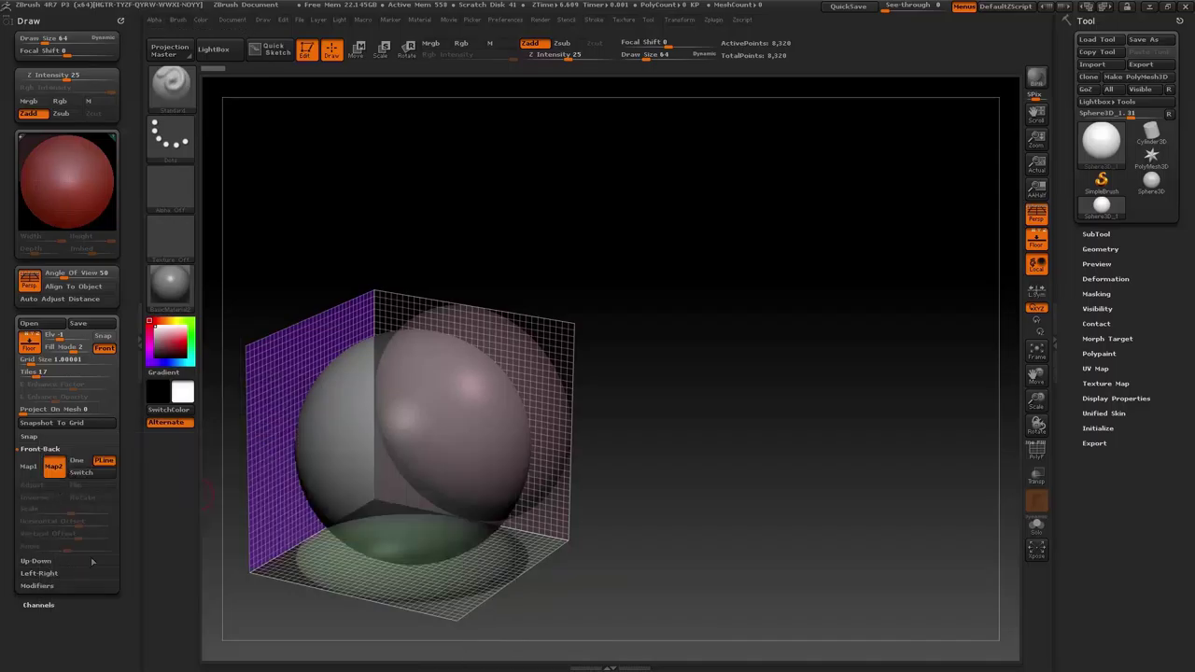
left_click(37, 585)
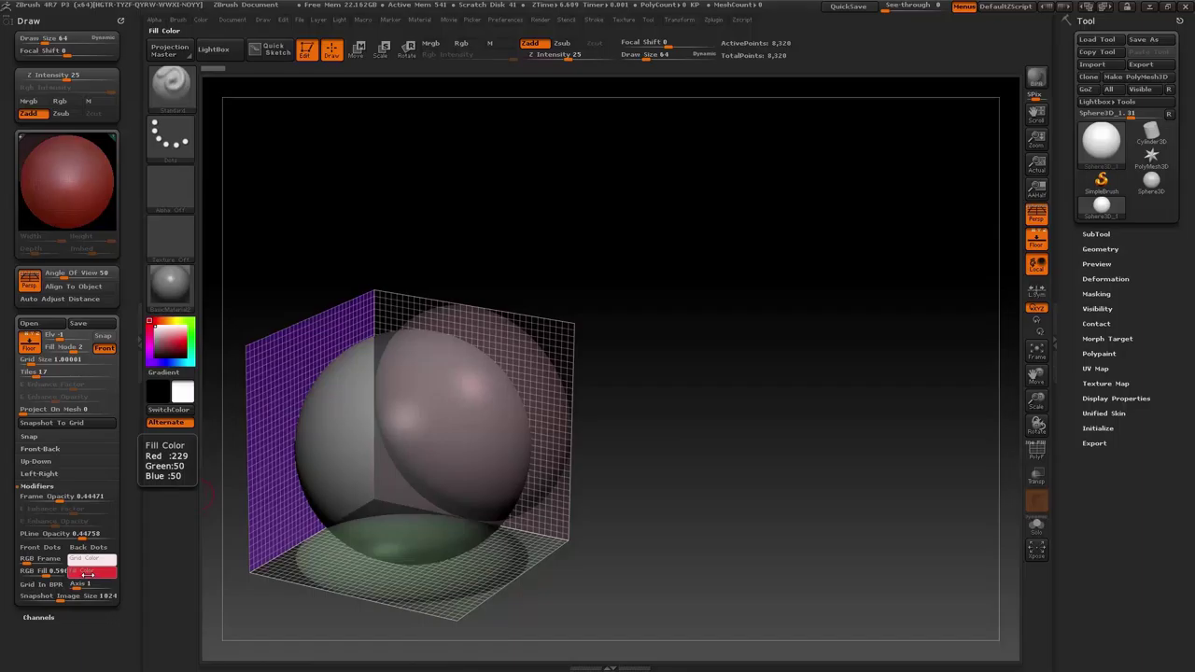
- Change the grid fill colour from dark red to a bright blue sampled on screen
left_click(89, 574)
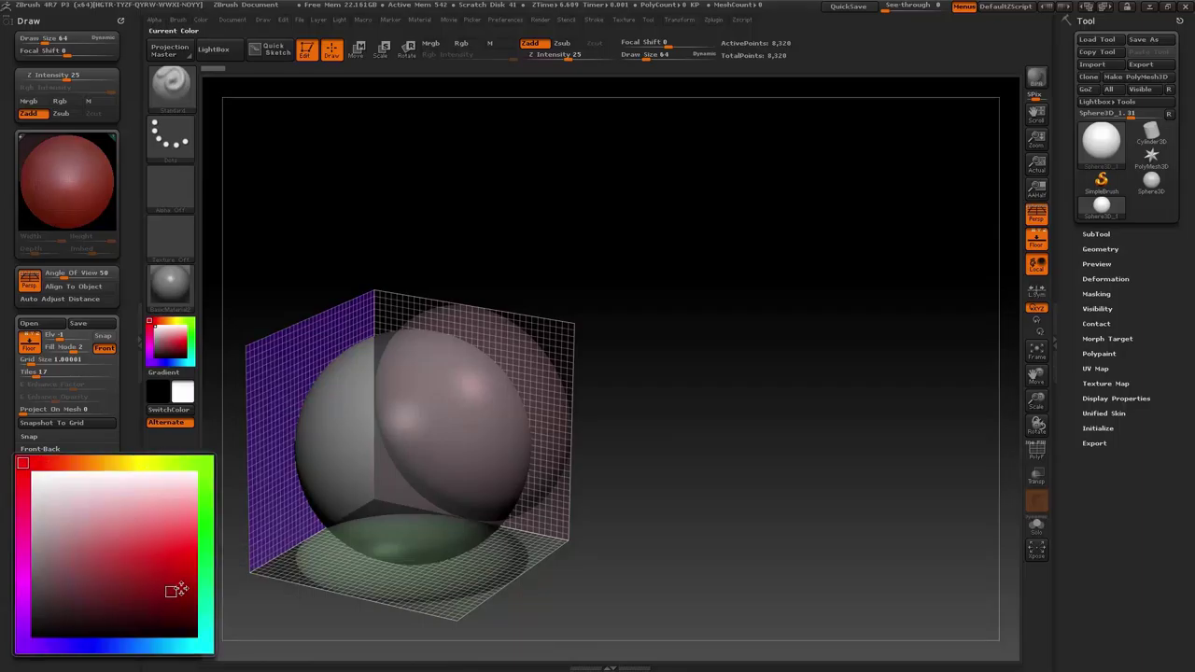
left_click(175, 591)
left_click_drag(103, 571, 187, 347)
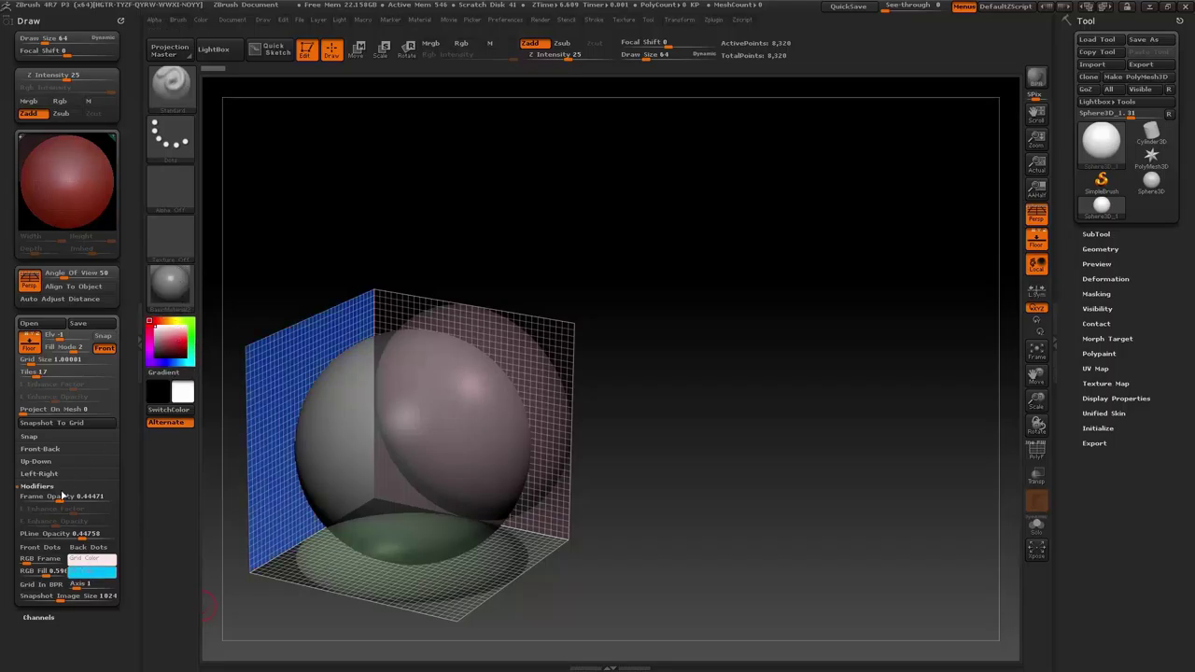
left_click(38, 449)
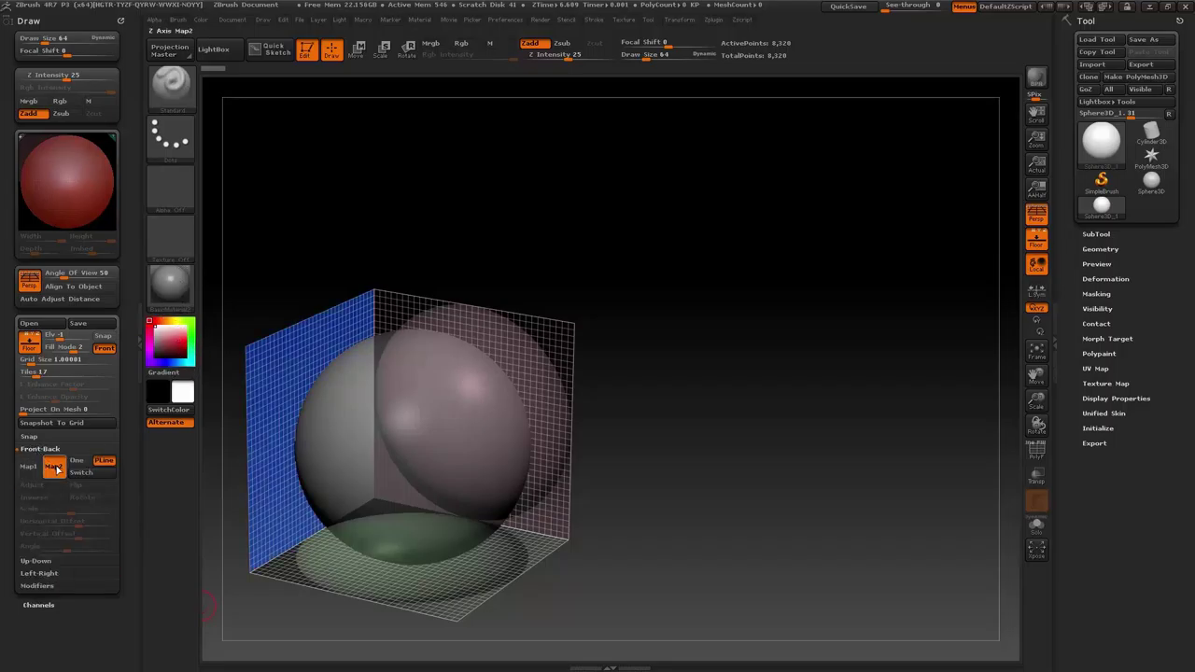
- Leave the Map2 texture unchanged and switch off the front-back PLine projected edit line
left_click(53, 466)
left_click(54, 466)
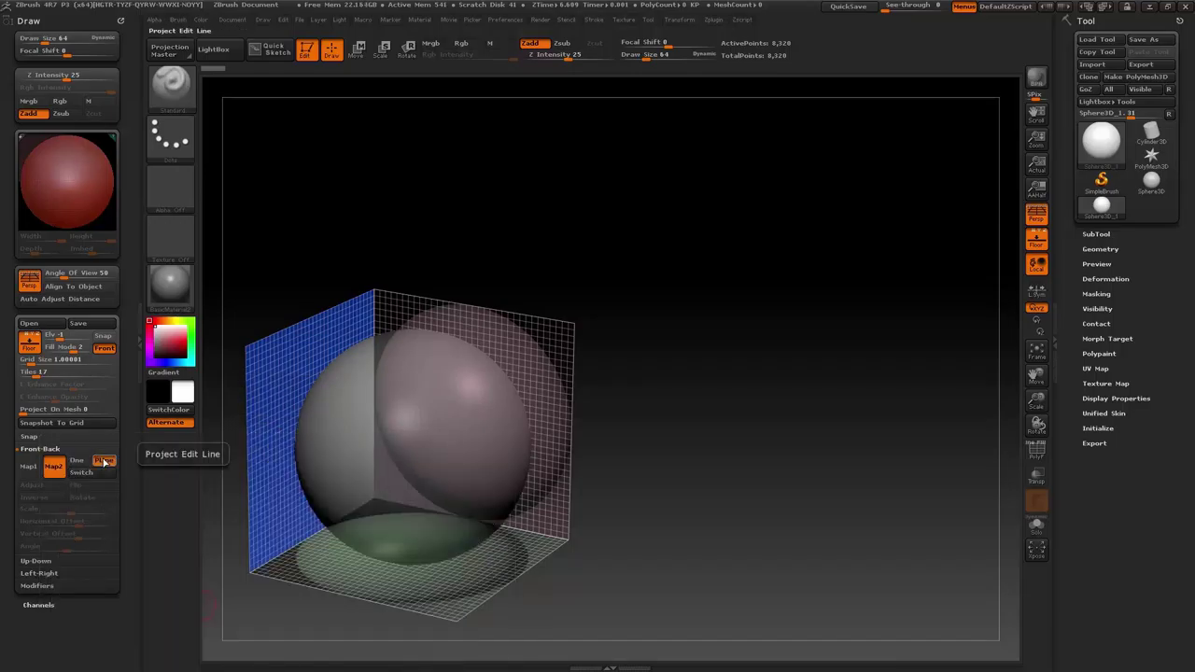
left_click_drag(195, 530, 267, 597)
left_click(105, 461)
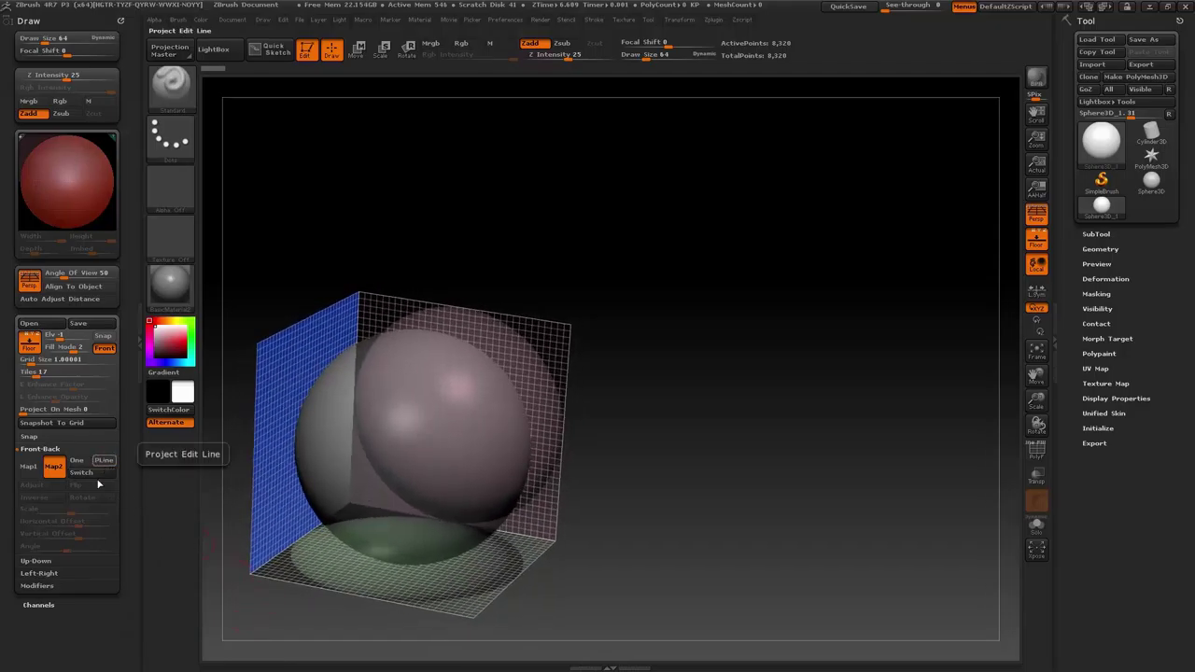
left_click(53, 586)
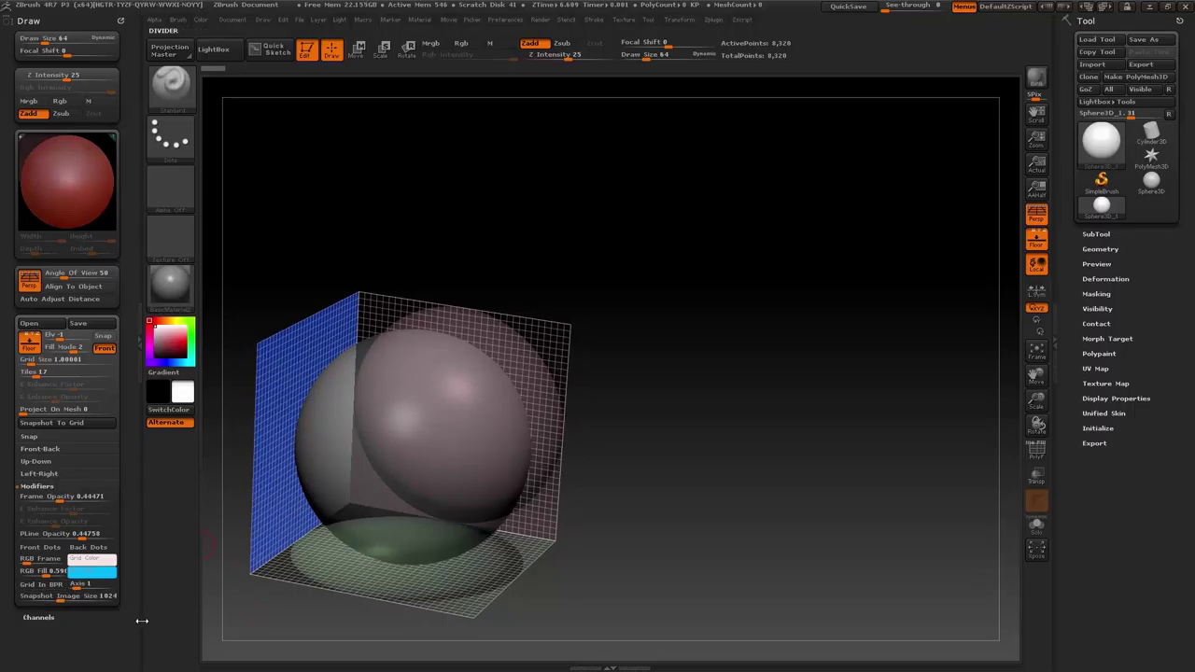
- Test BPR renders with Grid In BPR on, then off, rendering the sphere without grids
left_click(33, 587)
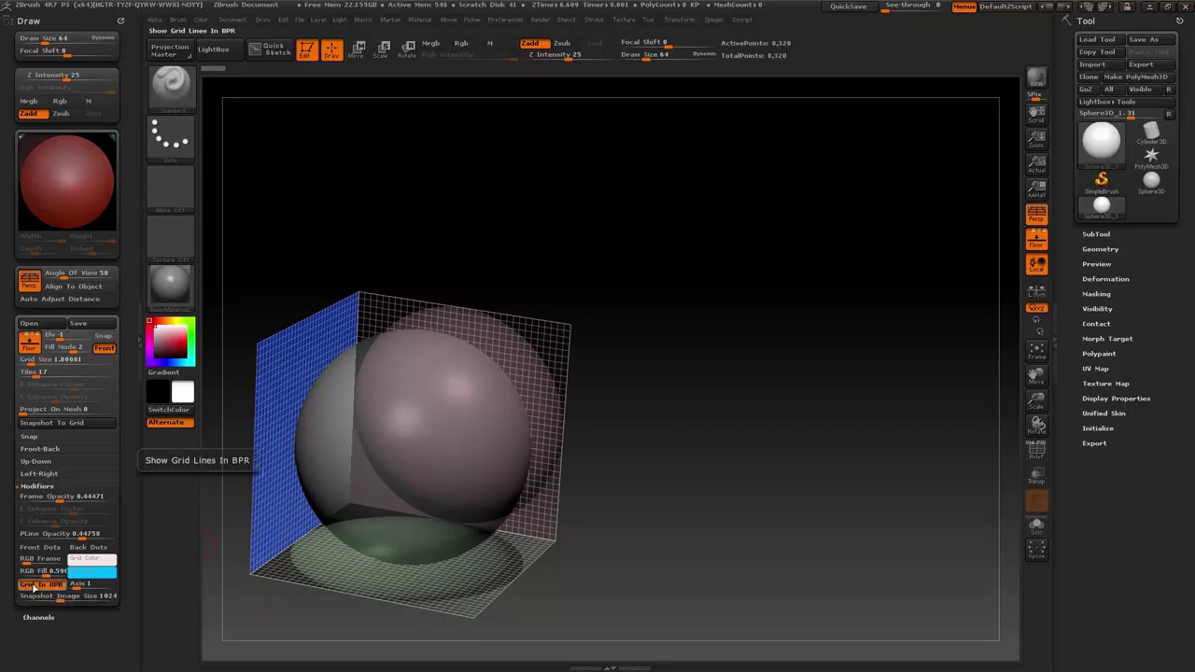
left_click(1034, 82)
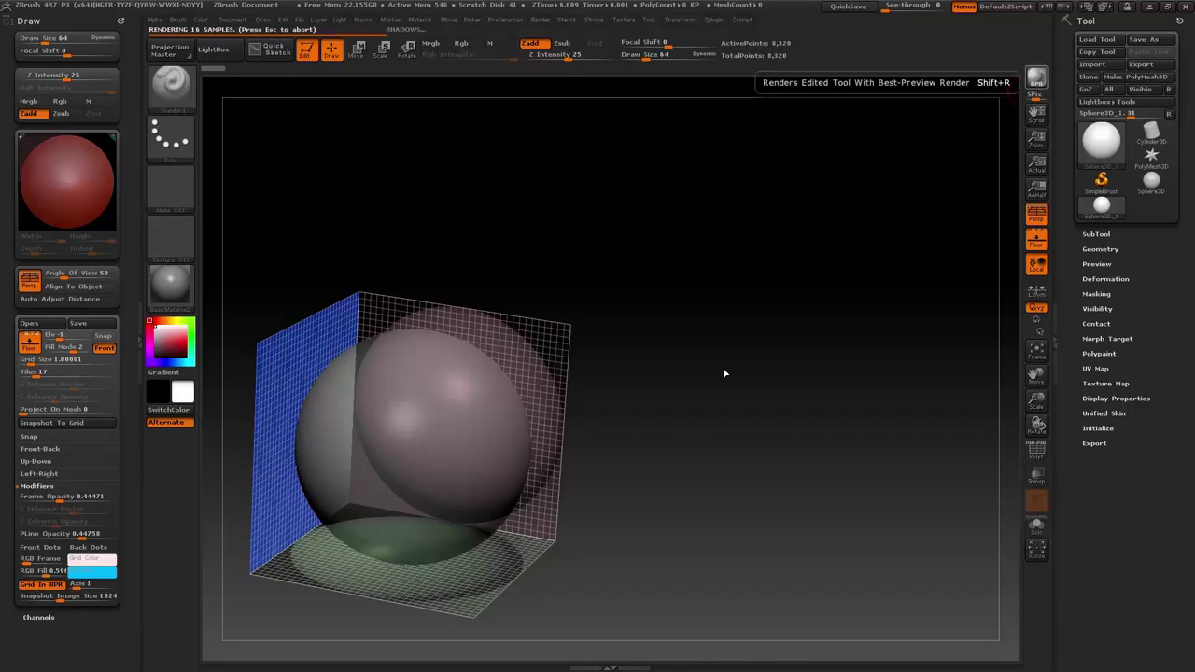
key("Escape")
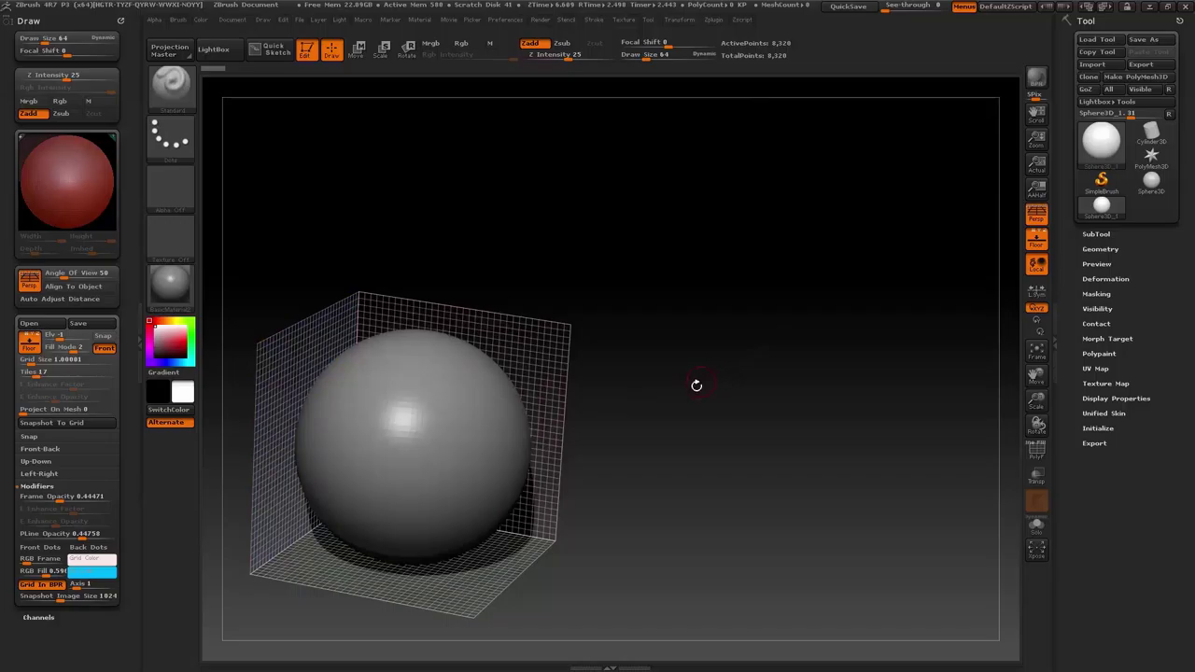
left_click(41, 583)
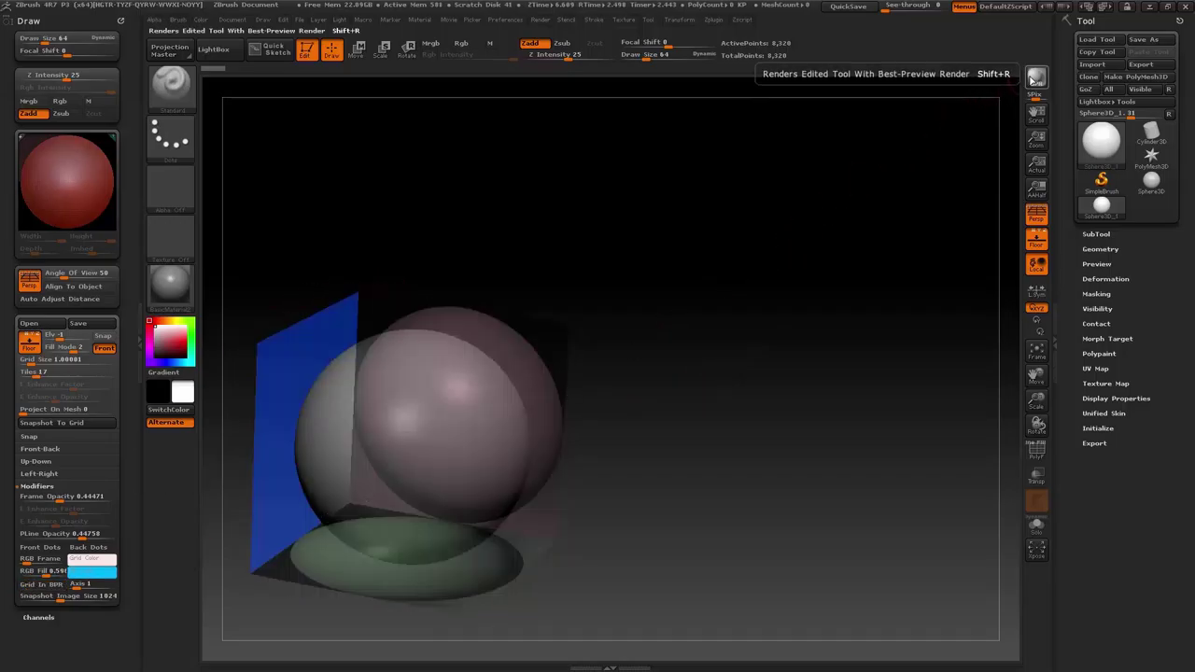
left_click(1031, 82)
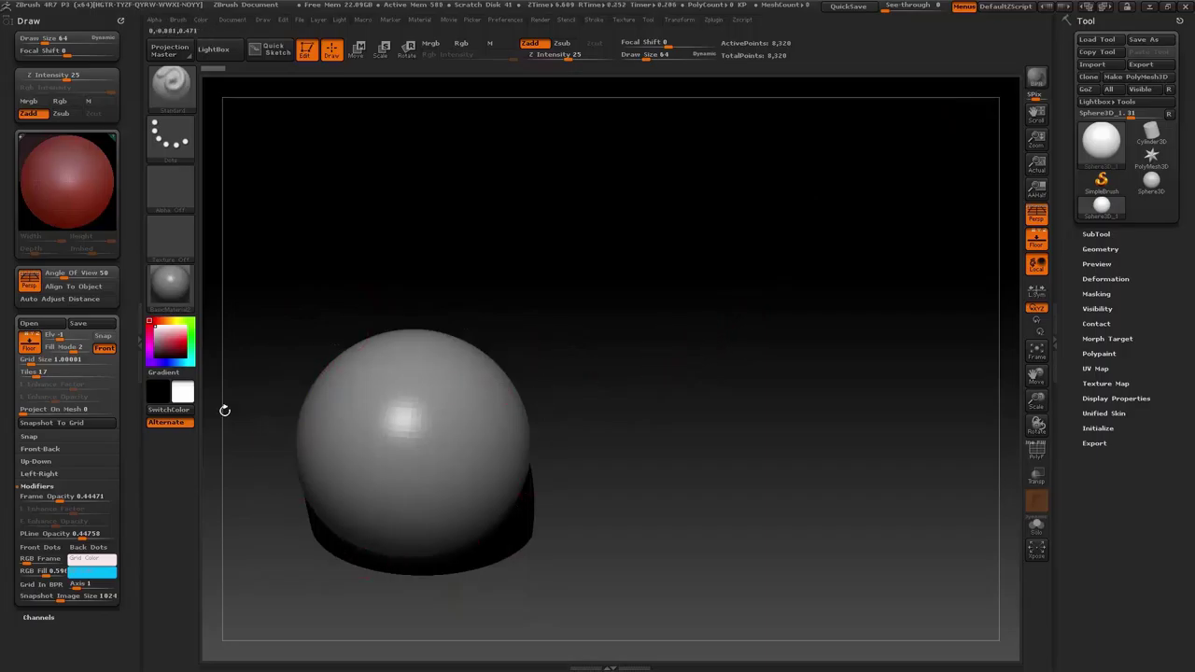
left_click(77, 588)
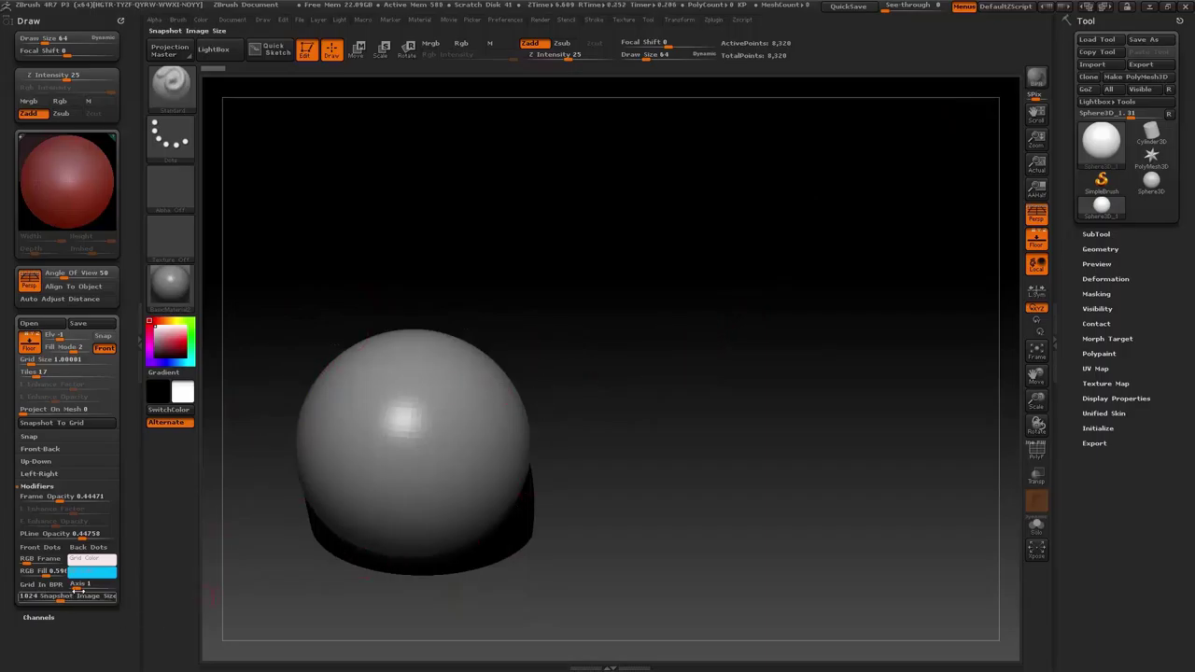
- Set the Grid In BPR Axis slider to 0 and orbit the view
left_click(298, 546)
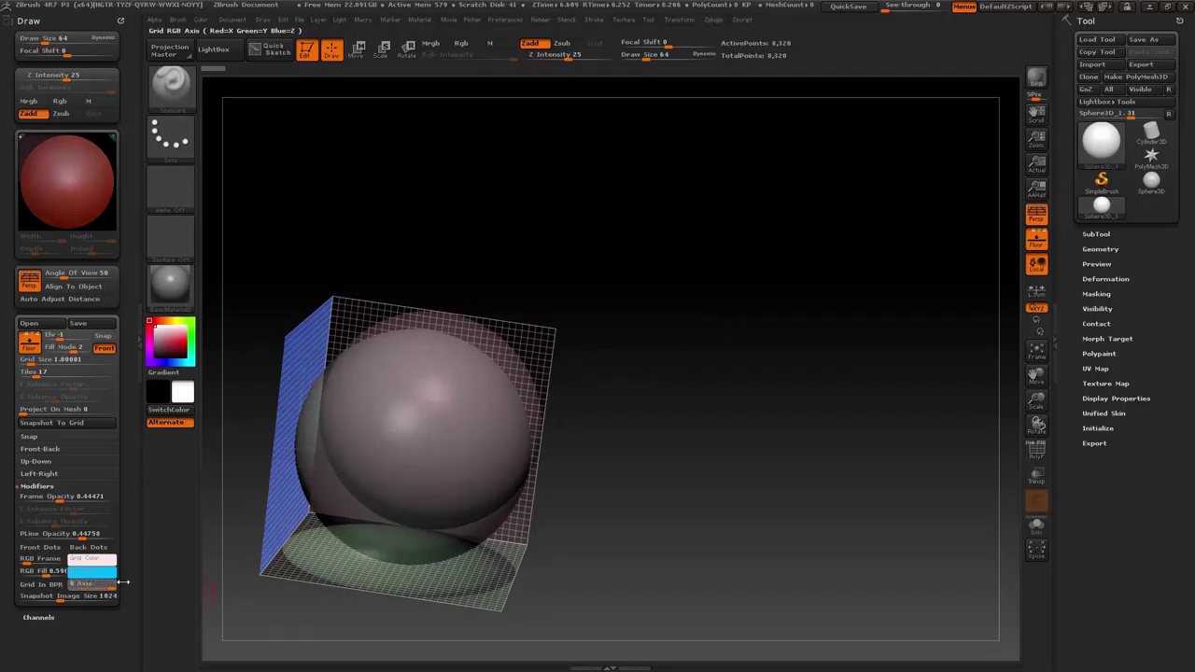
left_click_drag(166, 577, 125, 589)
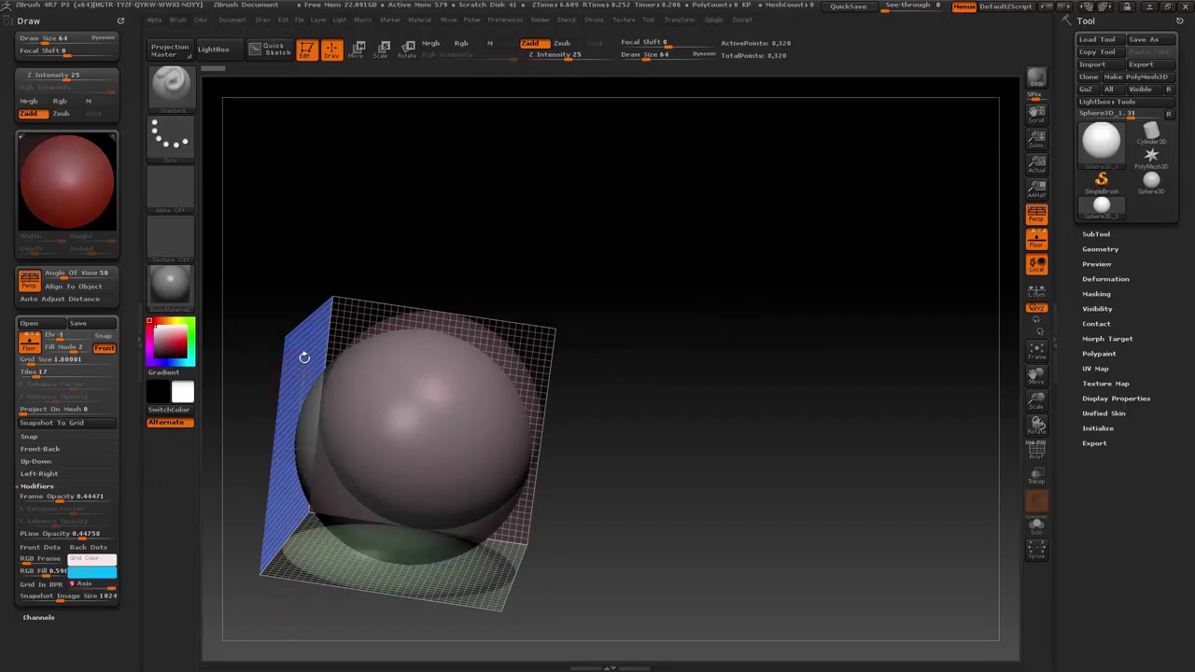
left_click_drag(281, 638, 361, 586)
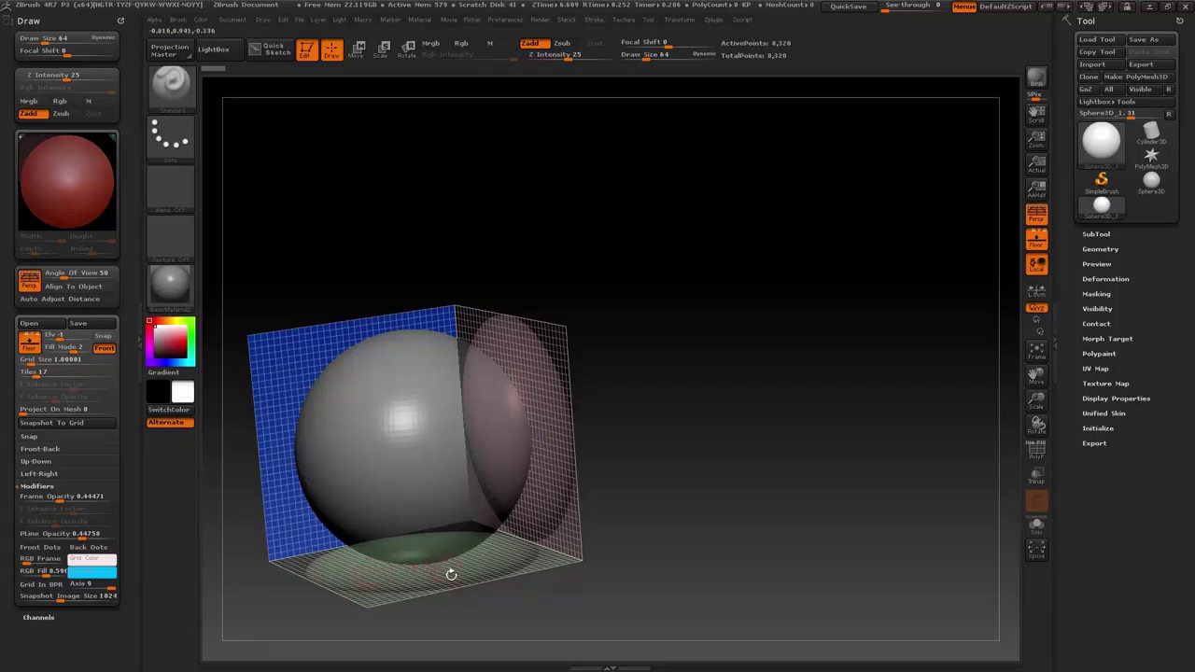
- Set the Snapshot Image Size to 2048
left_click_drag(560, 448, 614, 462)
left_click(66, 597)
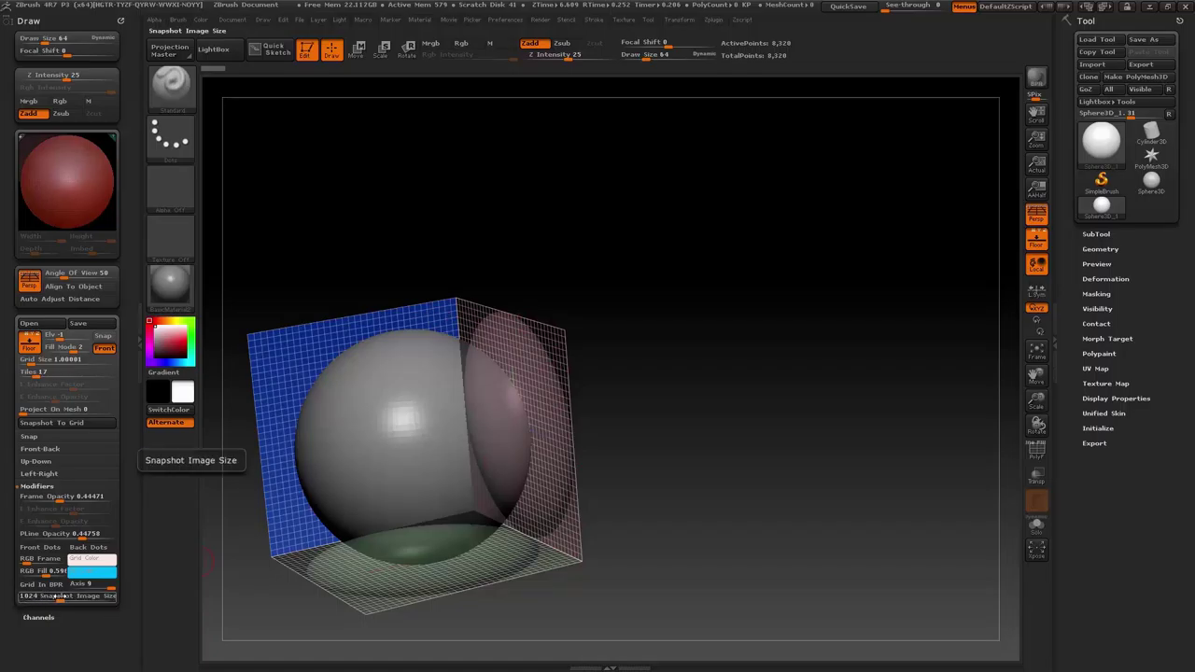
left_click_drag(57, 595, 83, 593)
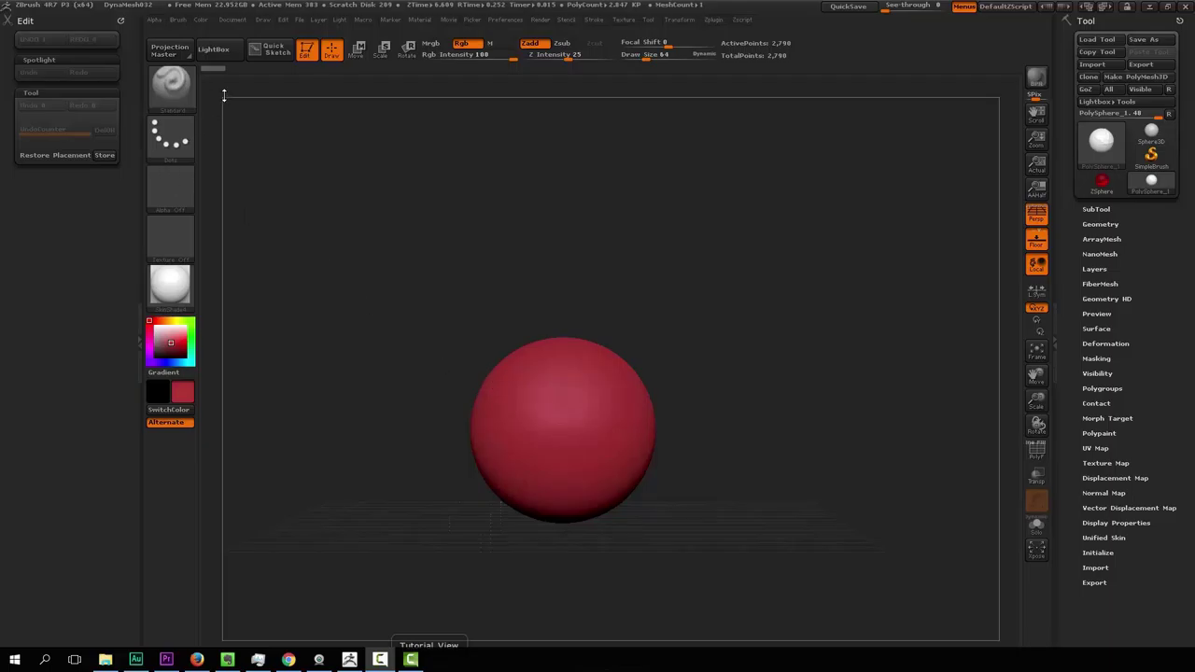
- Switch to the Clay brush and enlarge its size to 351
left_click(171, 84)
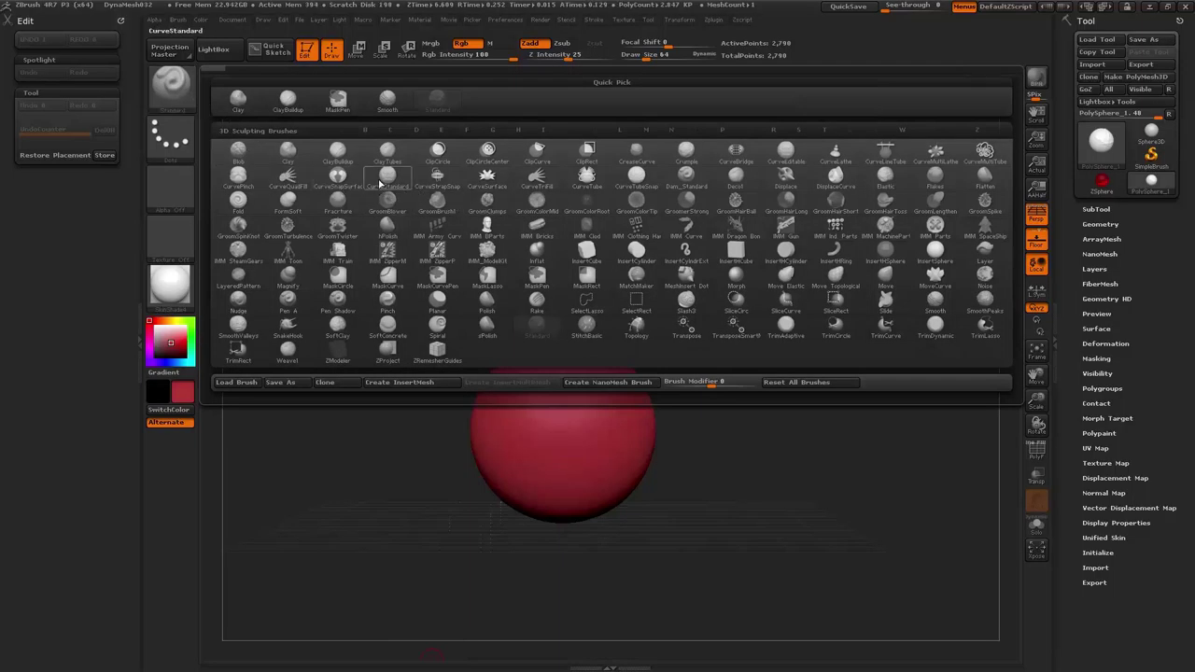
left_click(288, 152)
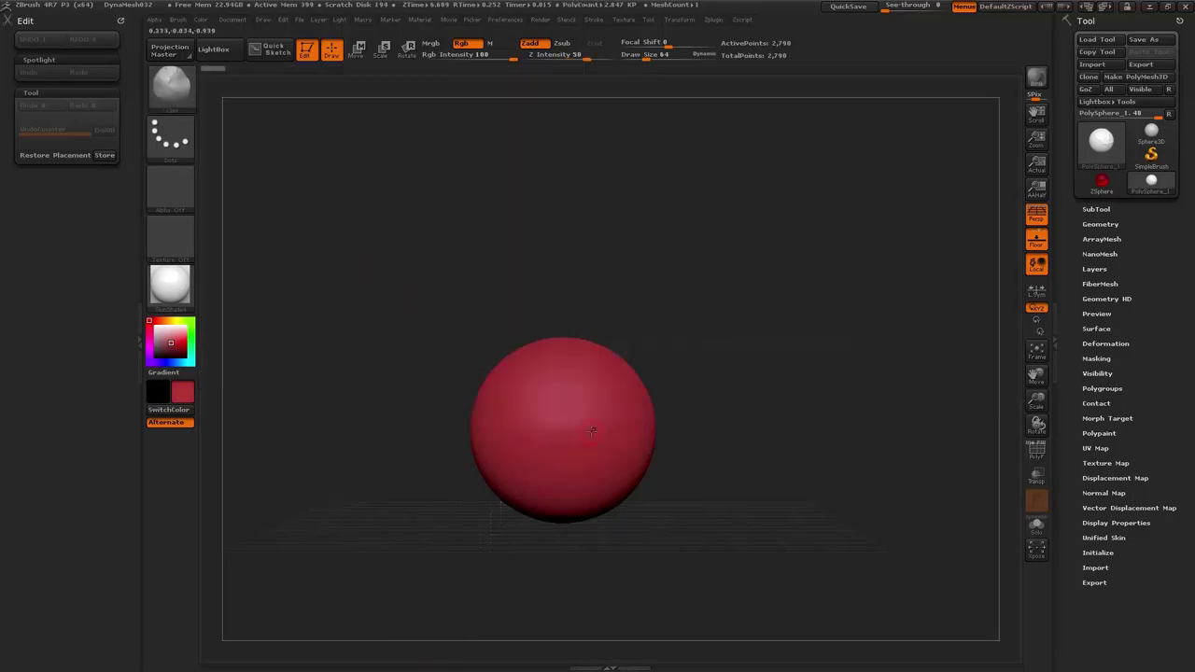
key("s")
mouse_move(592, 430)
left_mouse_down()
mouse_move(618, 428)
mouse_move(558, 413)
left_mouse_up()
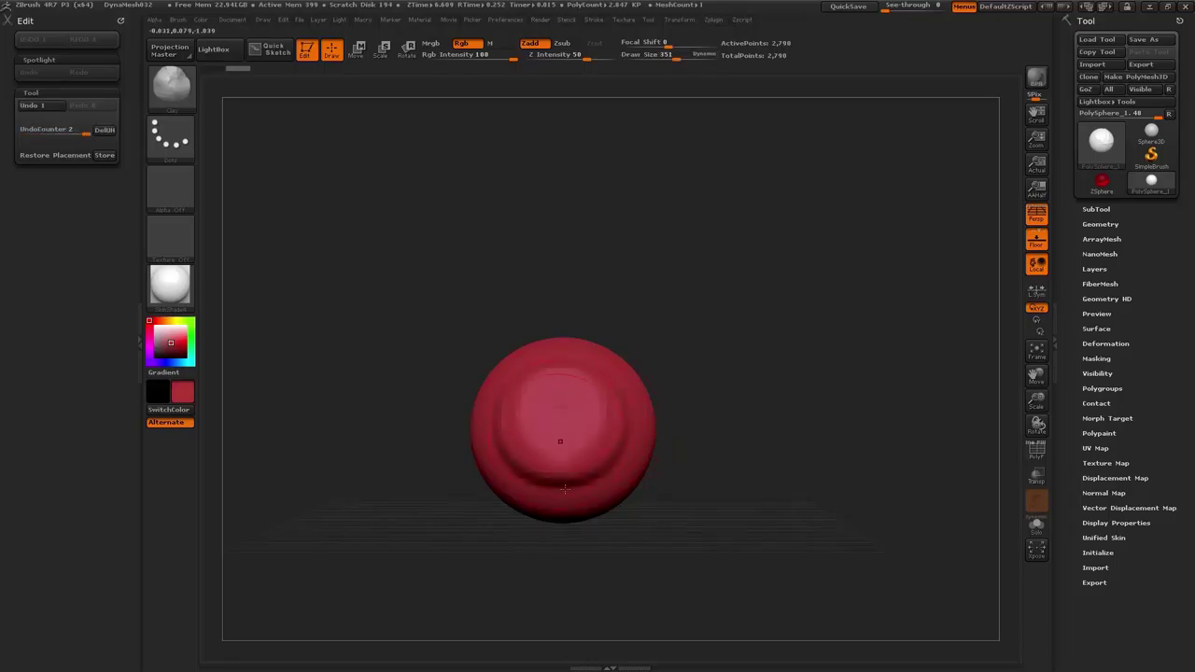
- Sculpt five clay strokes across the sphere's front, then turn the model
left_click_drag(560, 483, 558, 458)
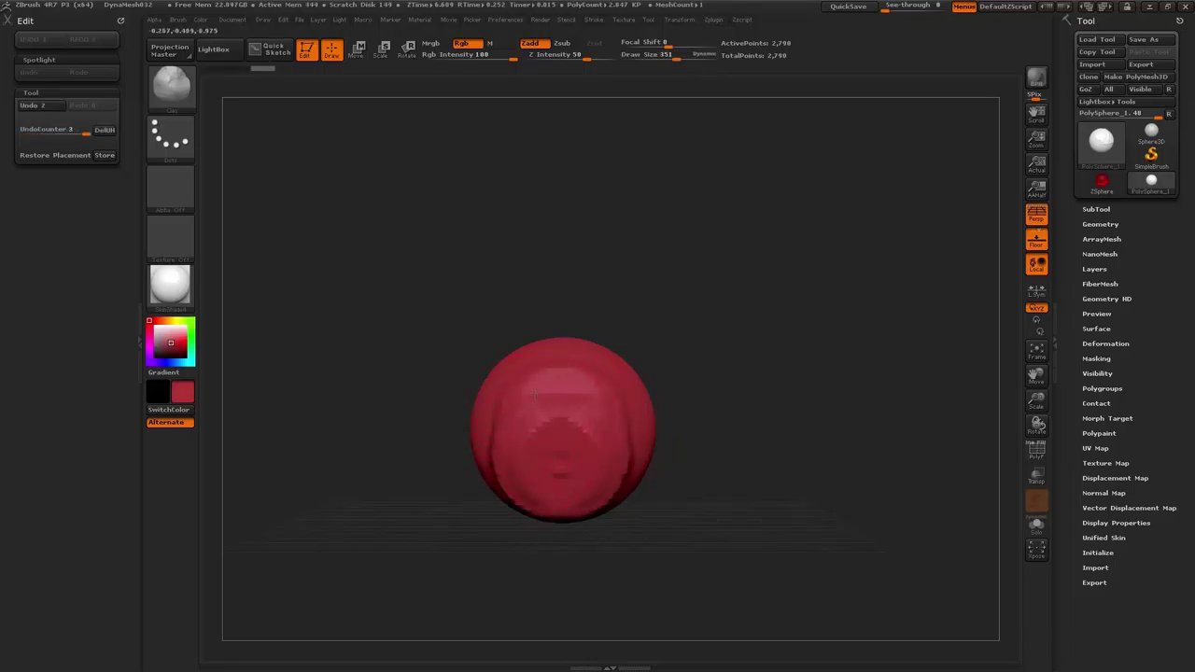
left_click_drag(534, 395, 537, 378)
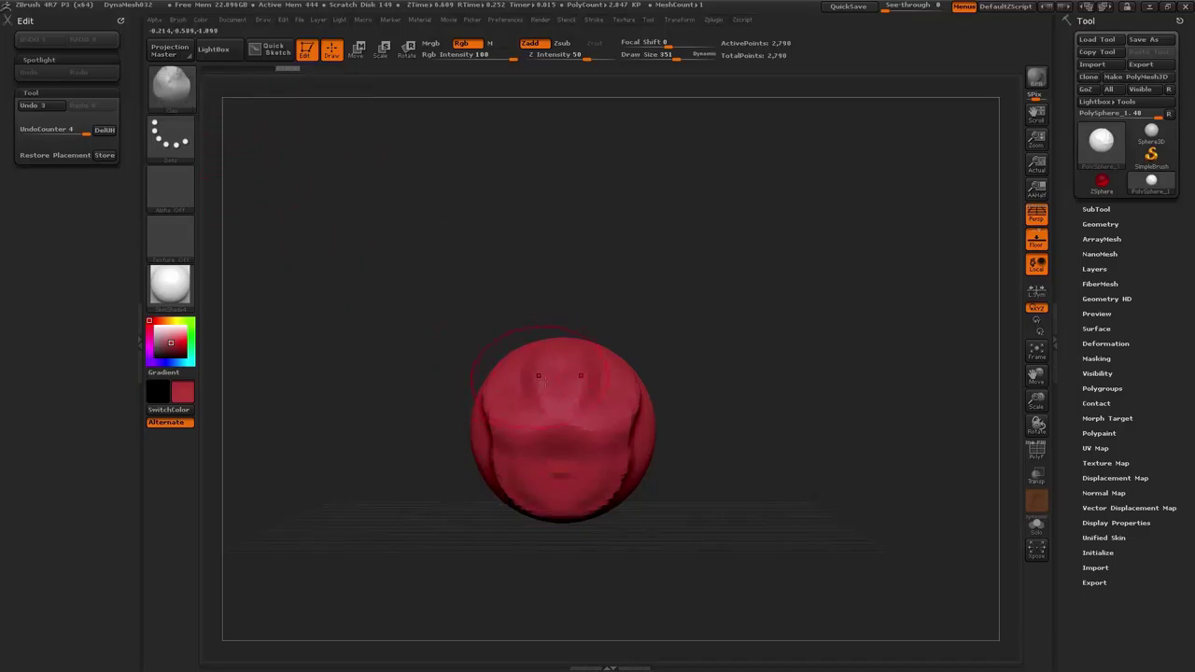
mouse_move(558, 390)
left_mouse_down()
mouse_move(733, 402)
mouse_move(644, 410)
left_mouse_up()
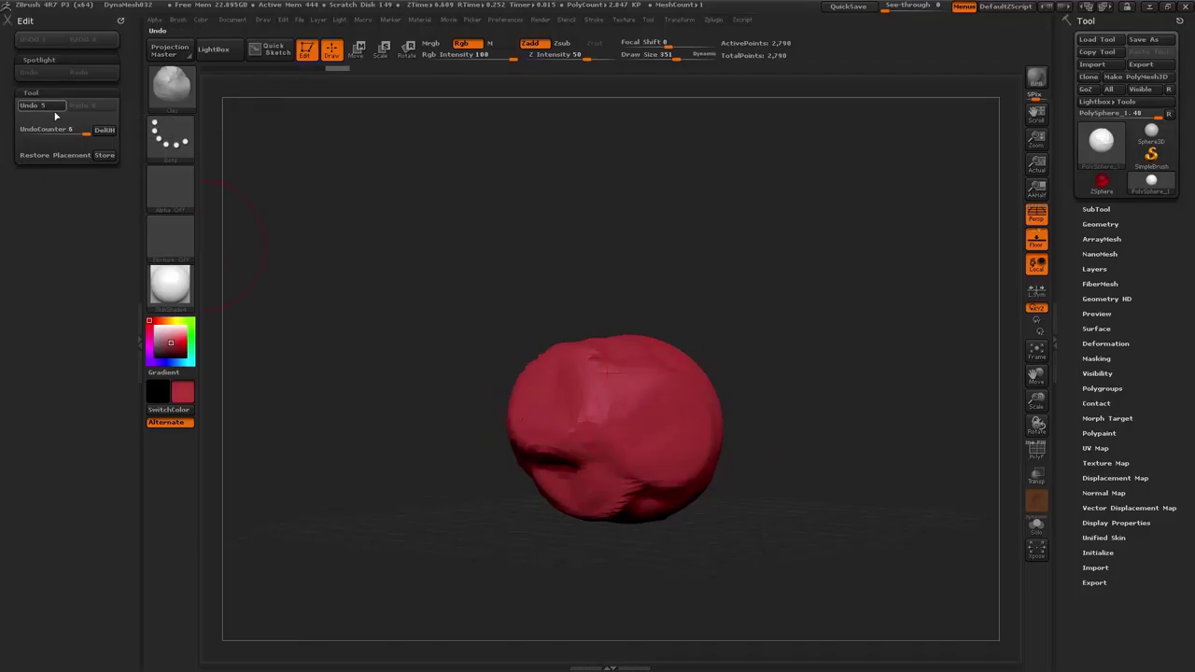
mouse_move(653, 429)
left_mouse_down()
mouse_move(737, 448)
mouse_move(744, 474)
left_mouse_up()
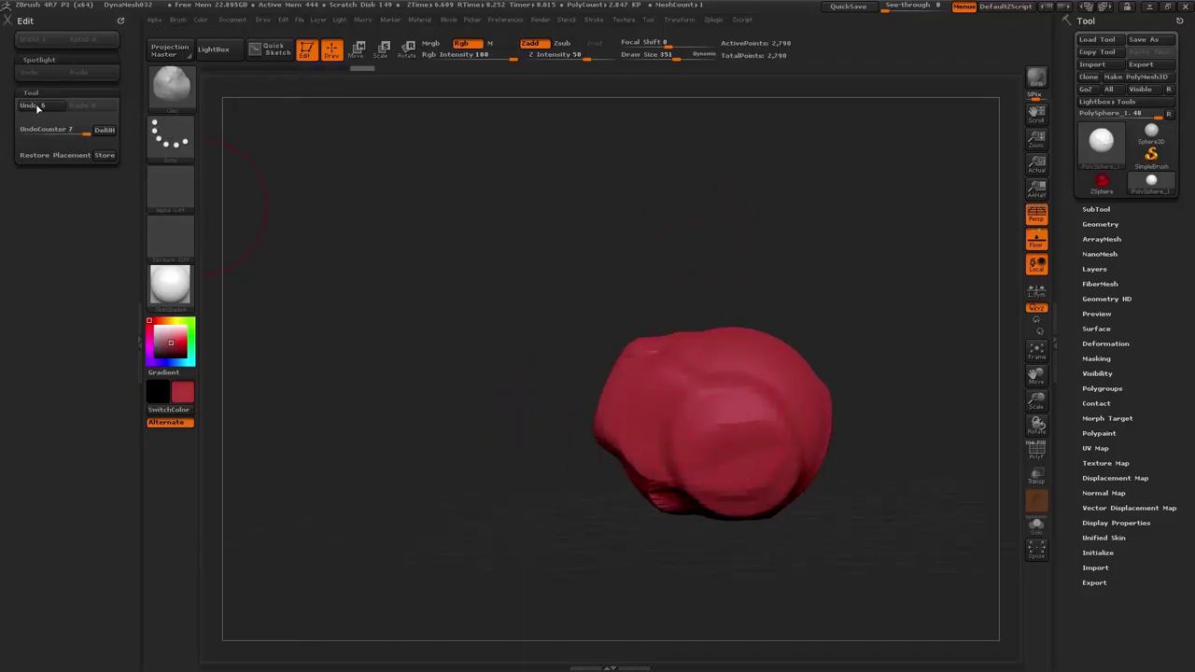
left_click_drag(728, 378, 738, 467)
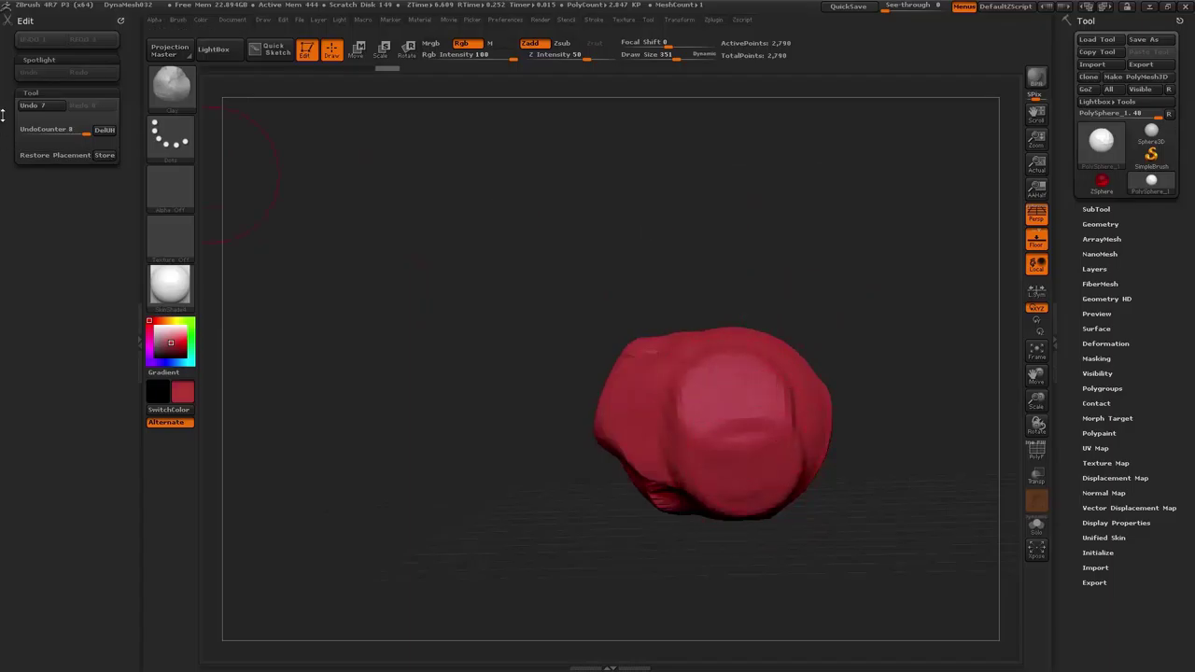
left_click_drag(800, 170, 840, 233)
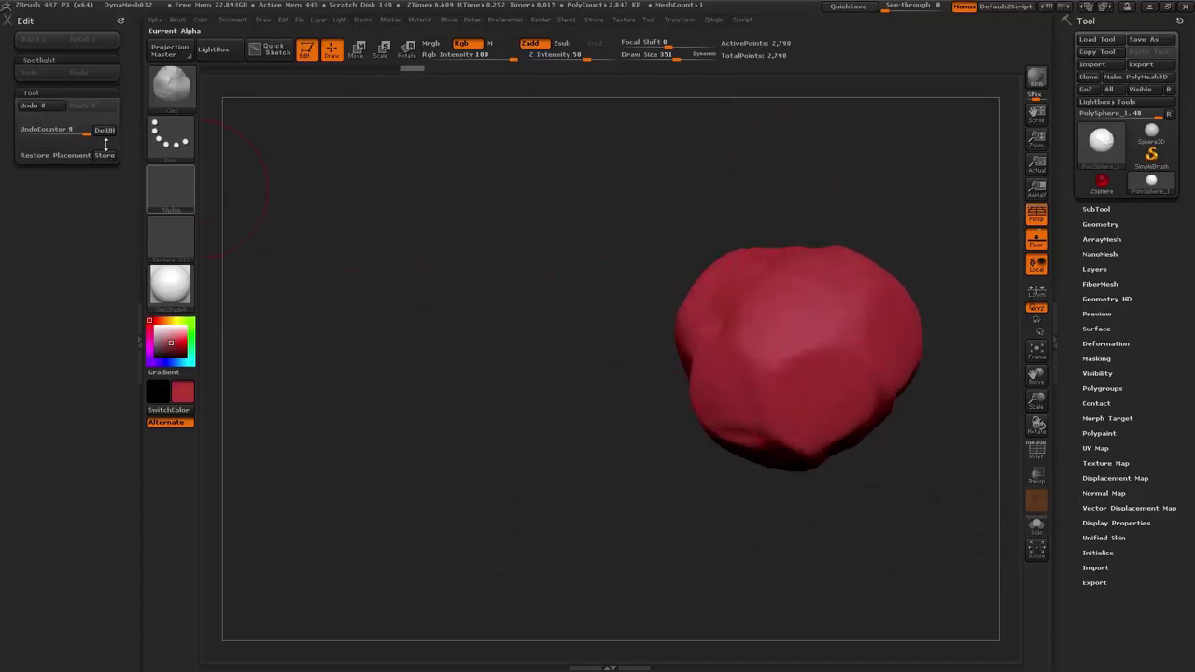
left_click(40, 107)
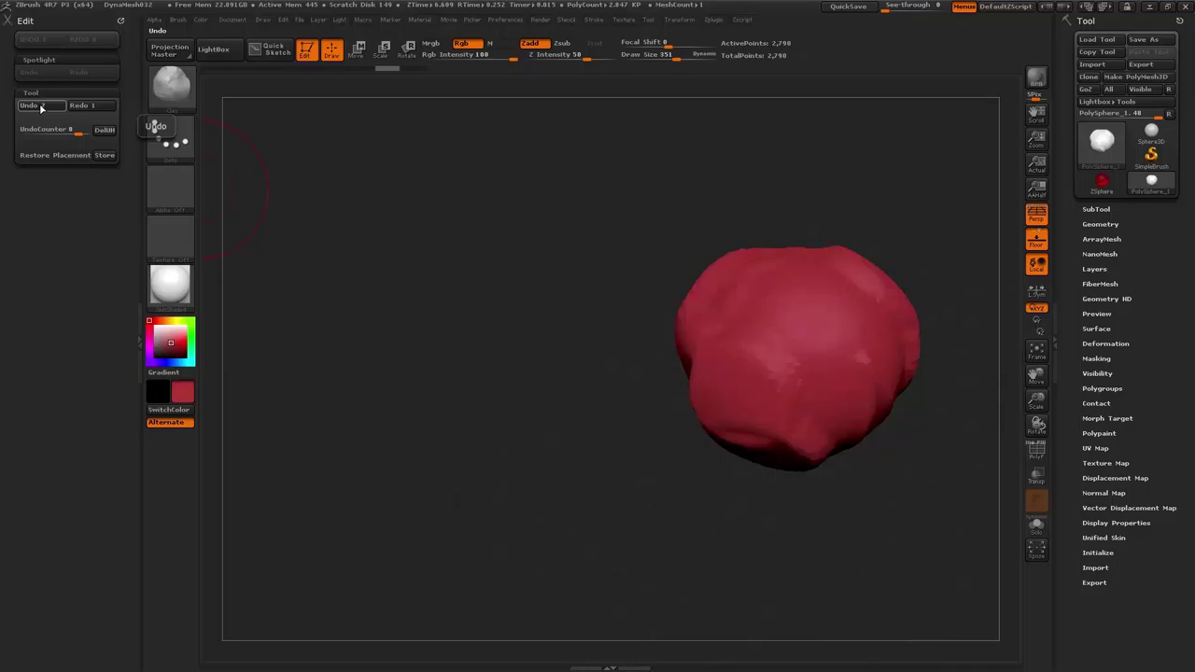
left_click(40, 106)
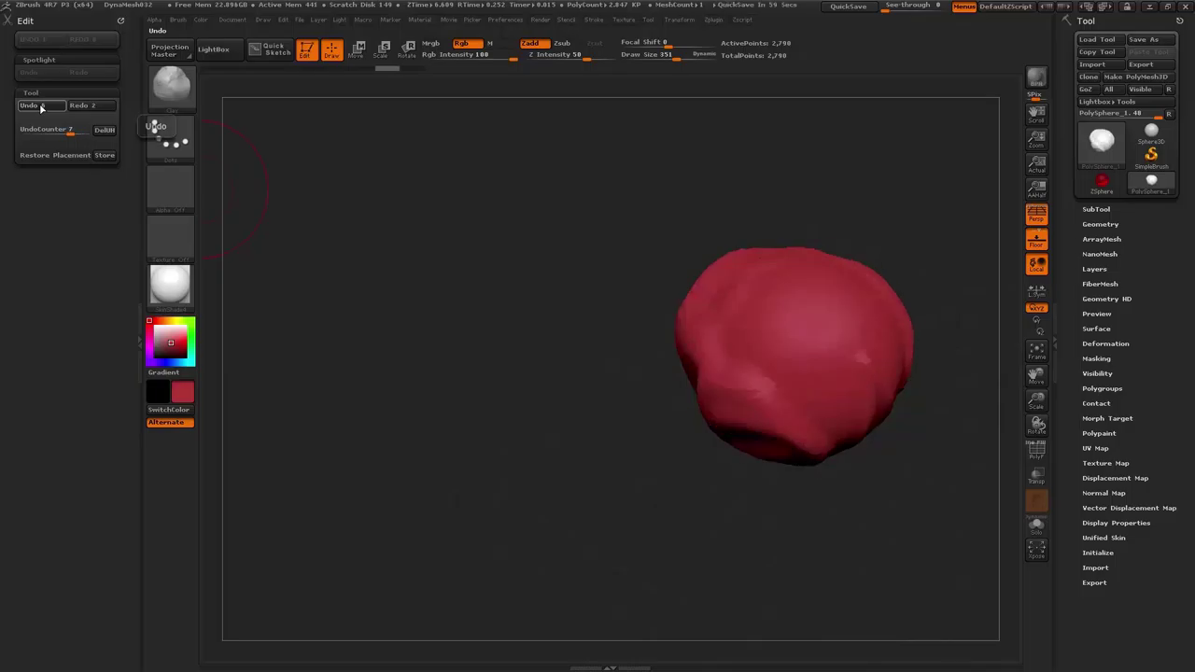
left_click(41, 107)
left_click(40, 106)
left_click(40, 106)
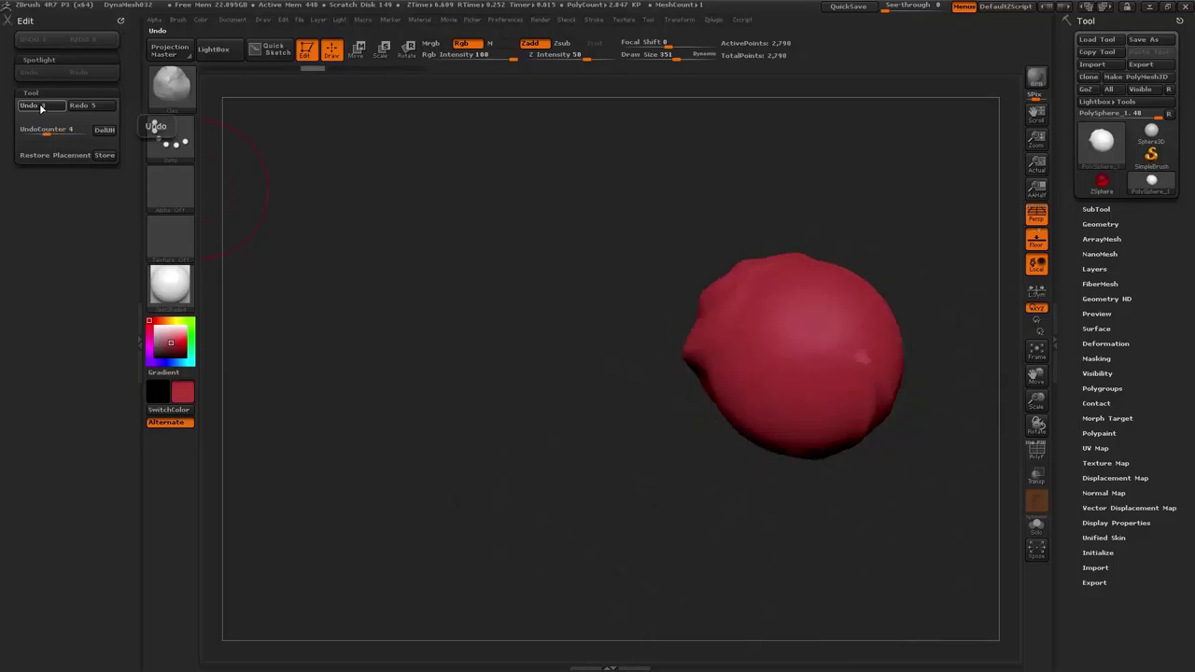
left_click(40, 106)
left_click(40, 107)
left_click(40, 107)
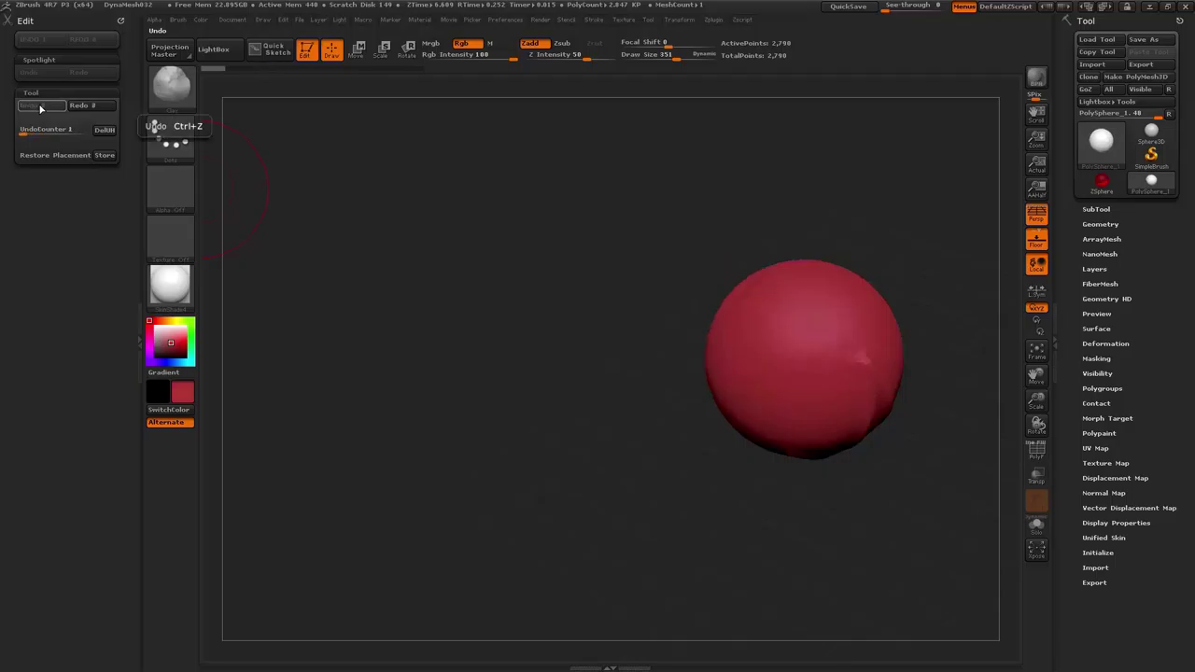
left_click(94, 108)
left_click(93, 108)
left_click(93, 108)
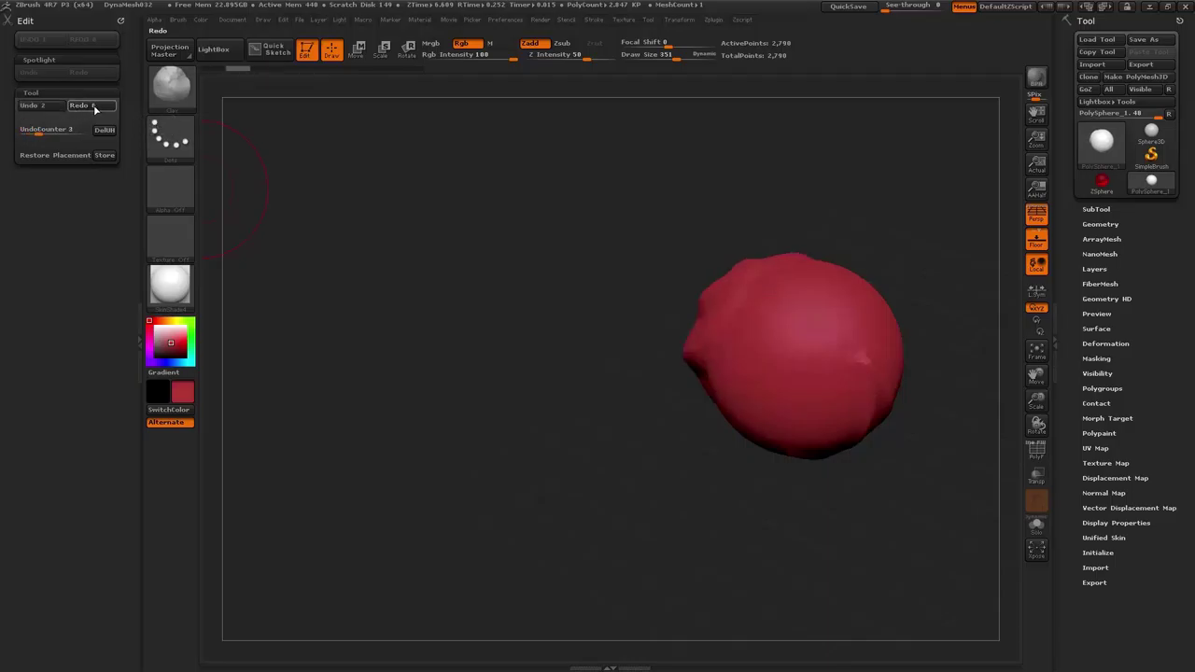
left_click(94, 109)
left_click(93, 108)
left_click(93, 108)
left_click(94, 108)
left_click(93, 108)
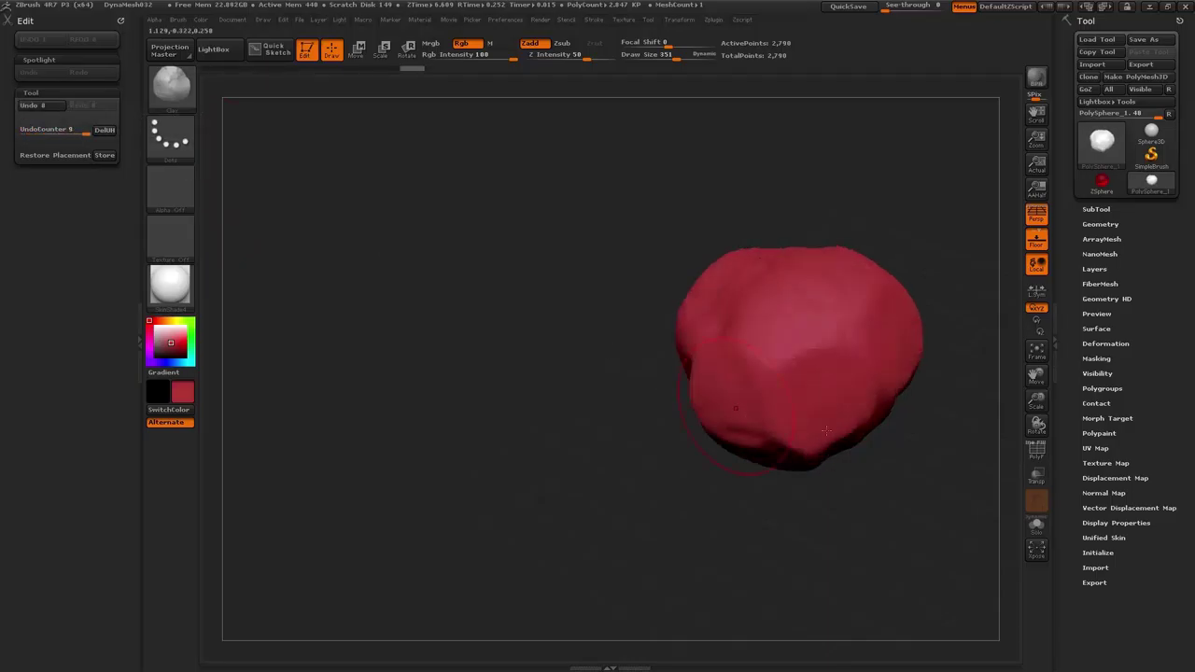
left_click_drag(1036, 376, 757, 470)
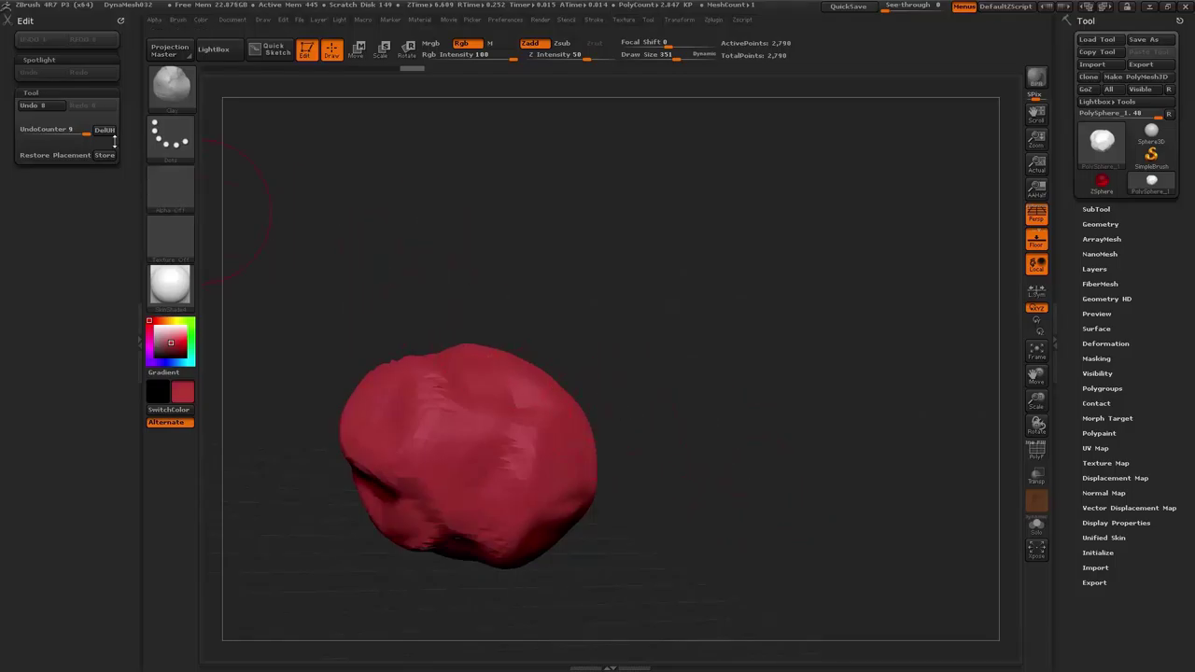
- Jump back to the first history step and restore the sphere's stored placement
left_click(214, 70)
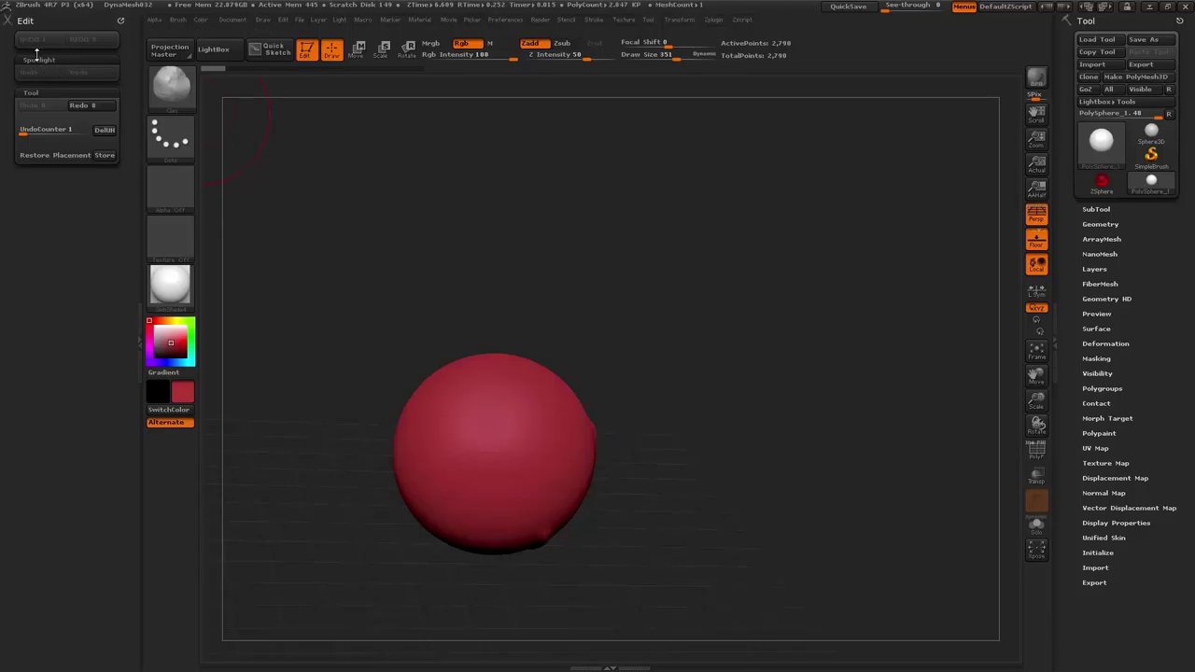
left_click(51, 156)
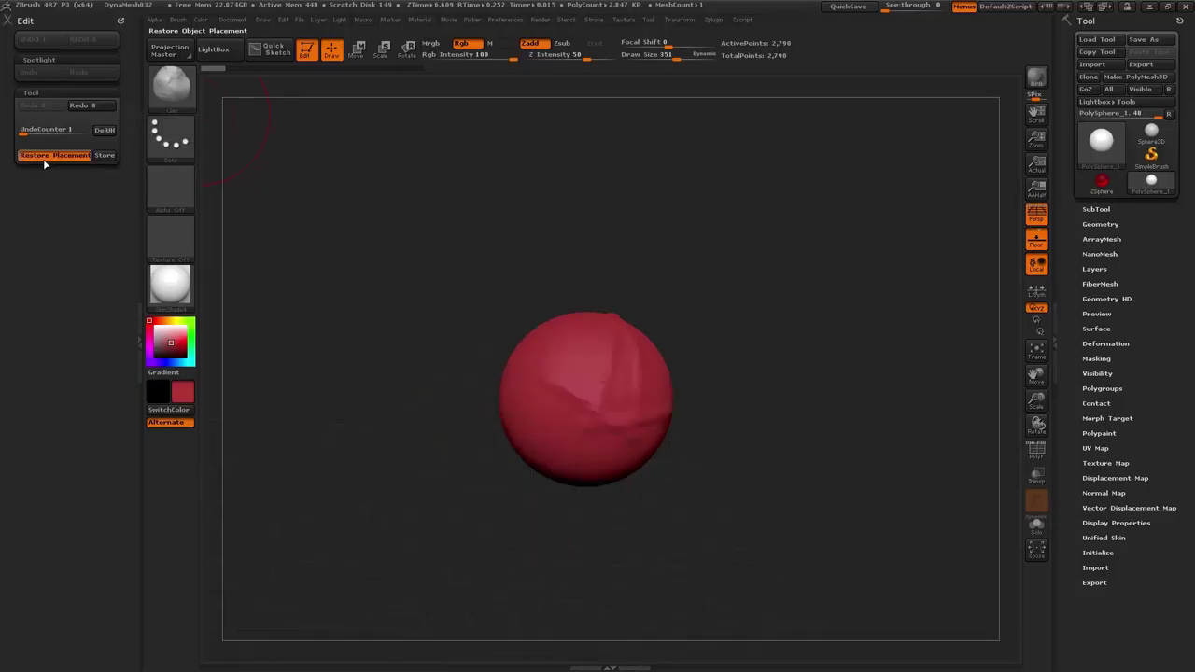
left_click_drag(280, 317, 304, 347)
mouse_move(261, 71)
left_click_drag(783, 572, 738, 476)
- Sculpt five new strokes into the sphere
left_click_drag(550, 394, 560, 458)
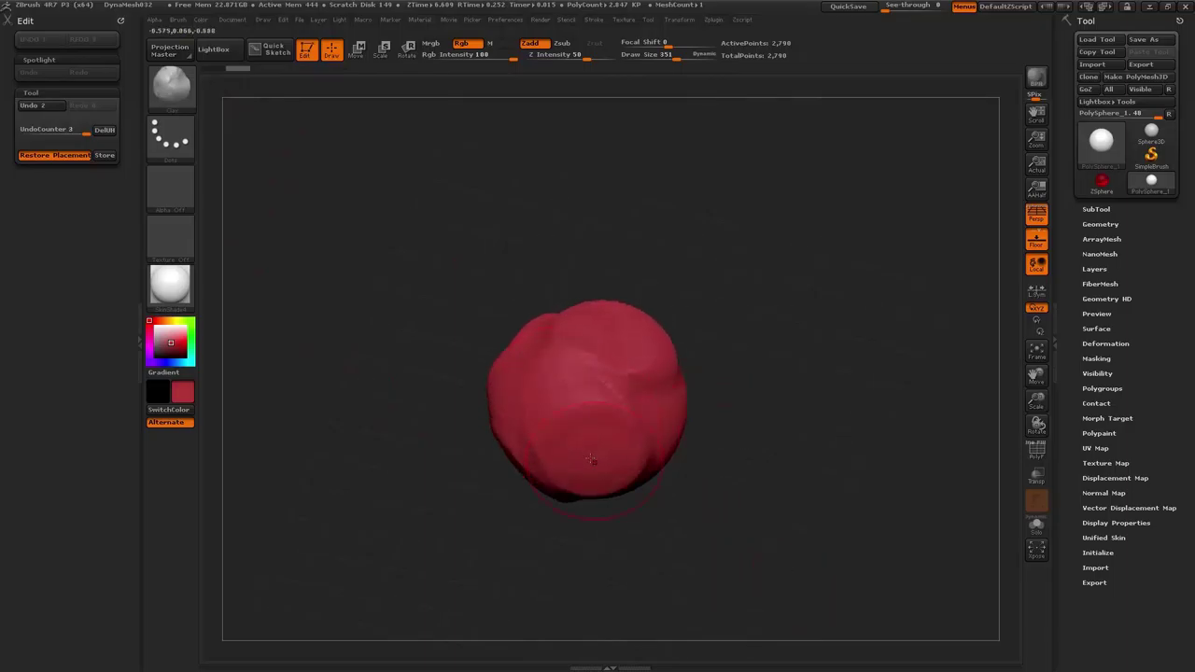
left_click_drag(814, 372, 766, 402)
left_click_drag(553, 469, 597, 392)
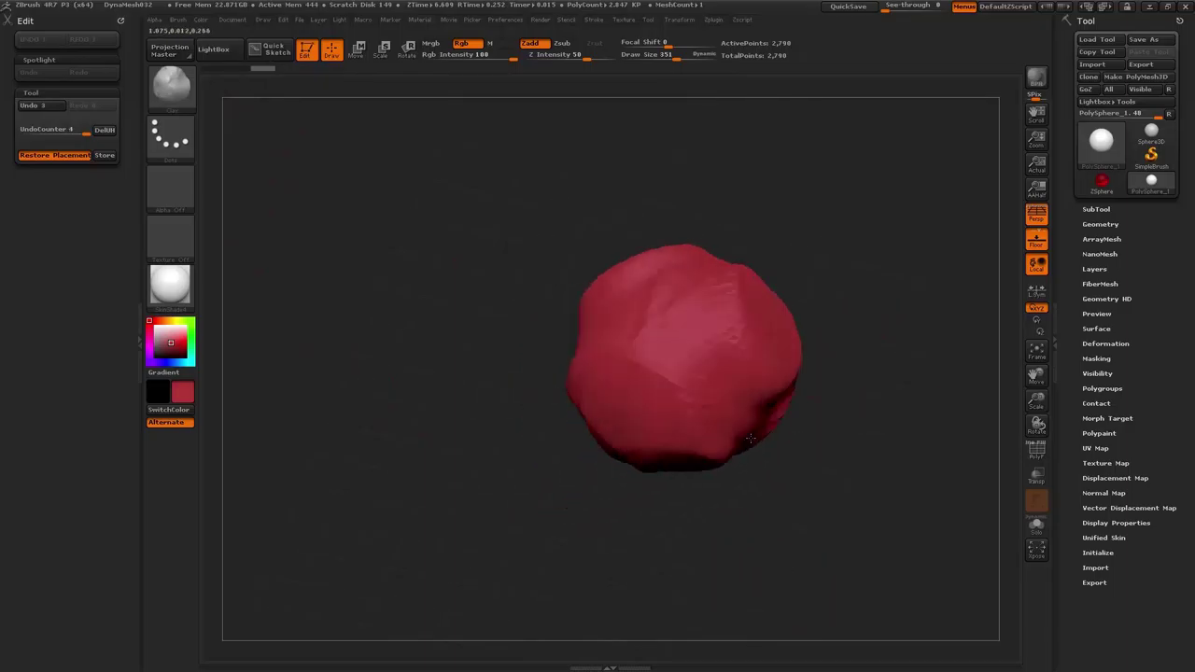
left_click_drag(887, 420, 840, 327)
left_click_drag(635, 374, 591, 416)
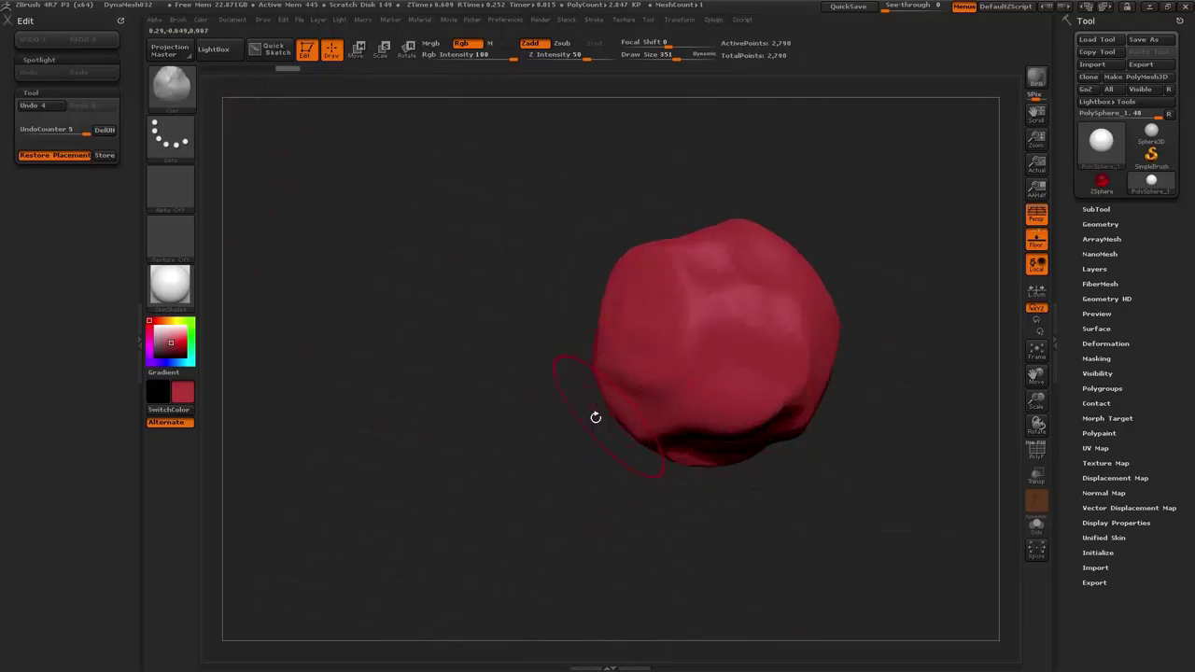
- Step back three sculpt states and store the current placement in the undo history
left_click(274, 68)
left_click_drag(265, 68, 214, 65)
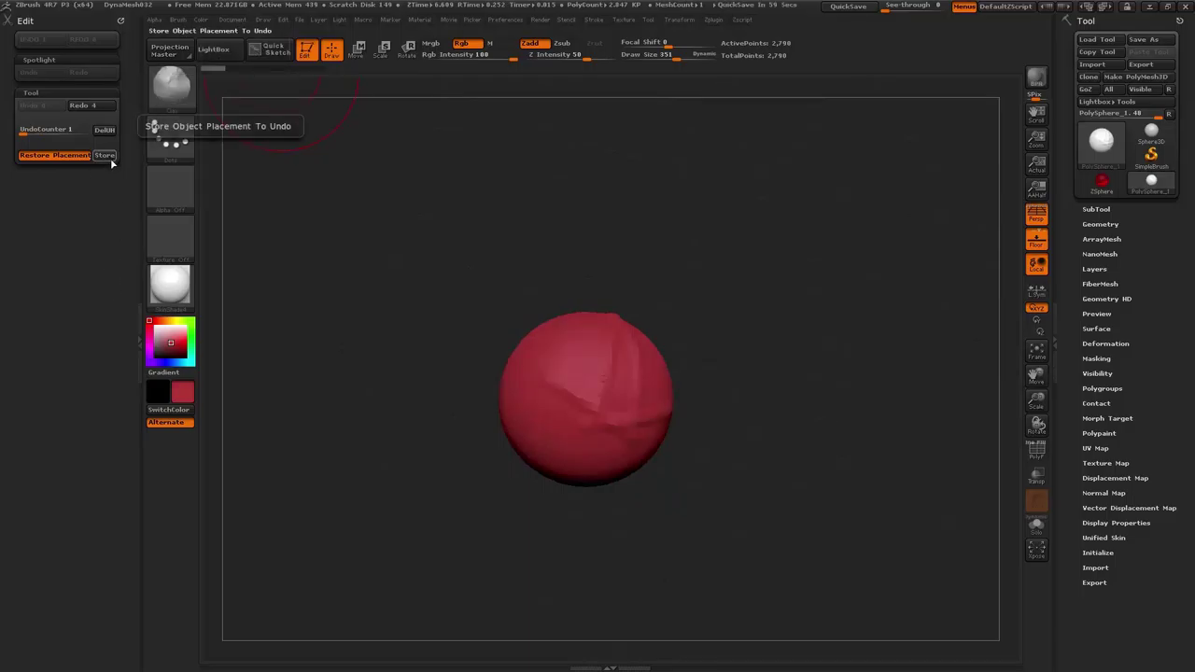
left_click_drag(491, 541, 462, 435)
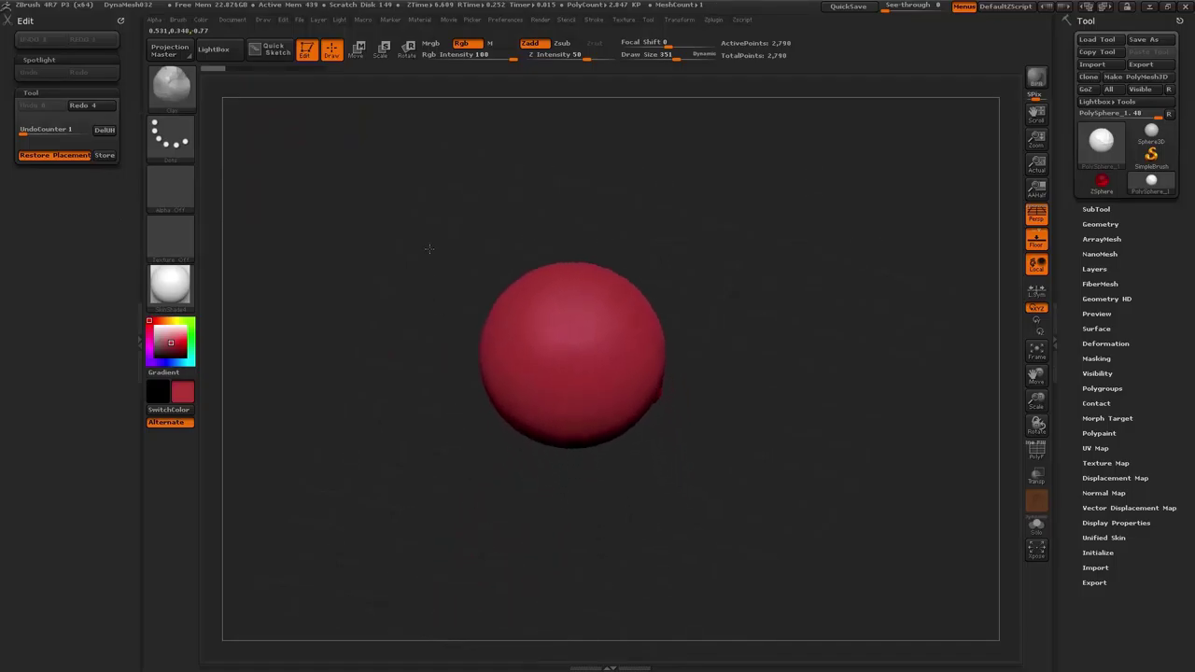
left_click(103, 156)
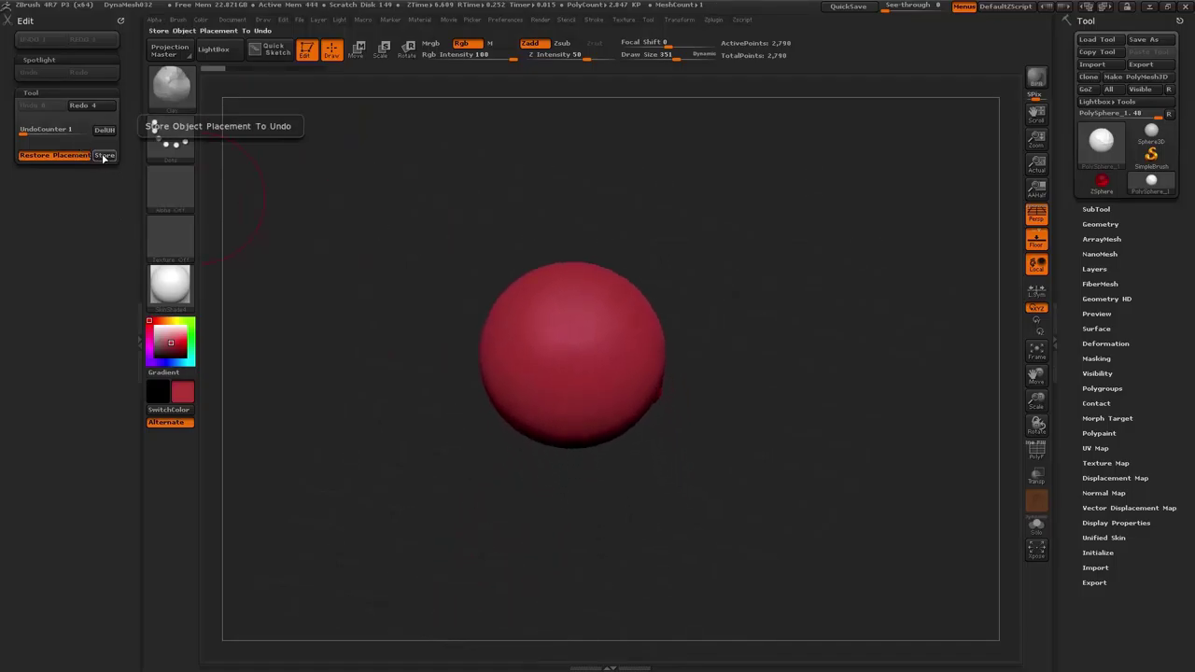
- Compare undo history steps 1 and 2, repositioning the sphere, and preview step 1
left_click(238, 68)
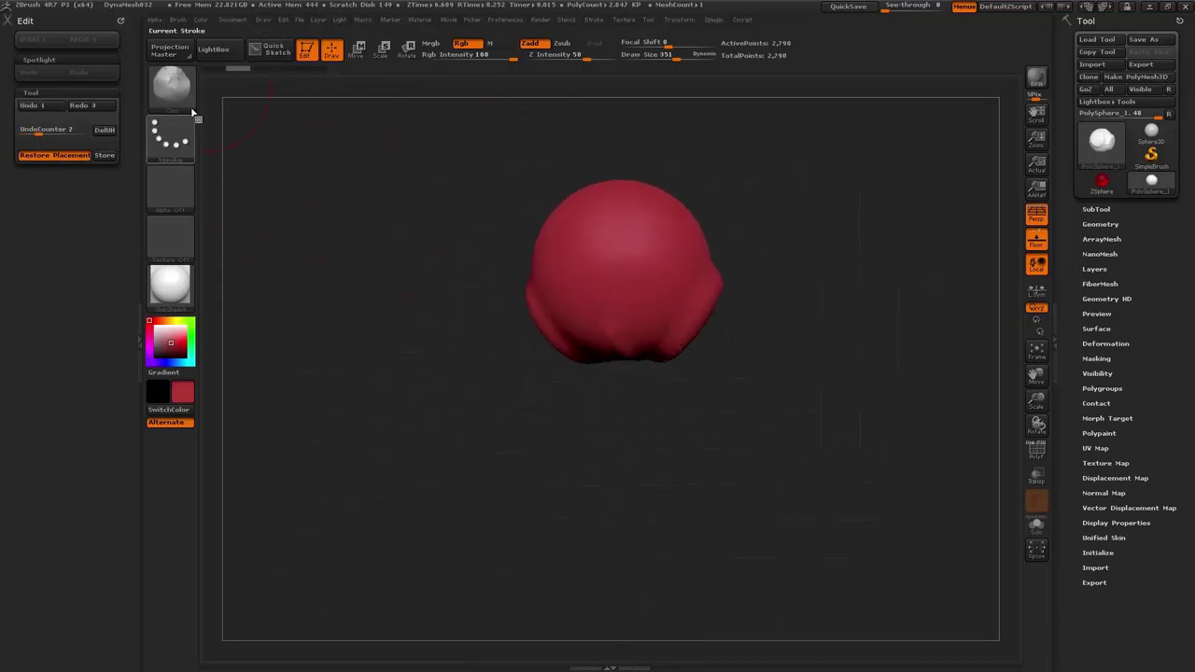
left_click(227, 68)
left_click(236, 69)
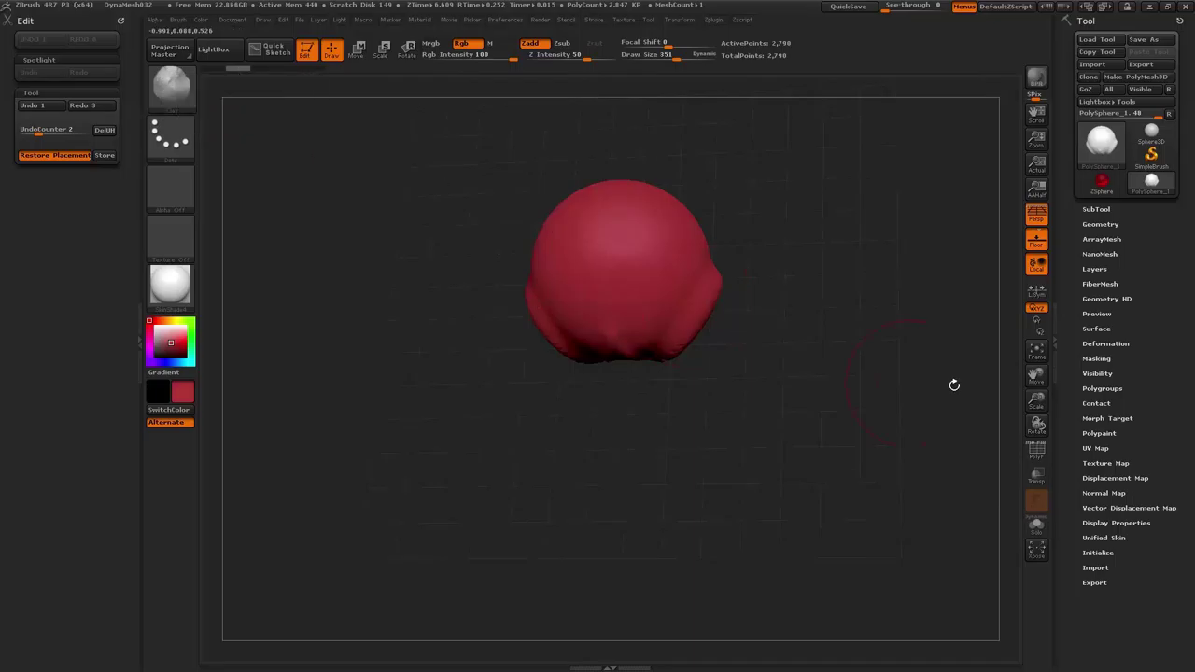
mouse_move(1036, 375)
left_mouse_down()
mouse_move(986, 467)
mouse_move(781, 472)
left_mouse_up()
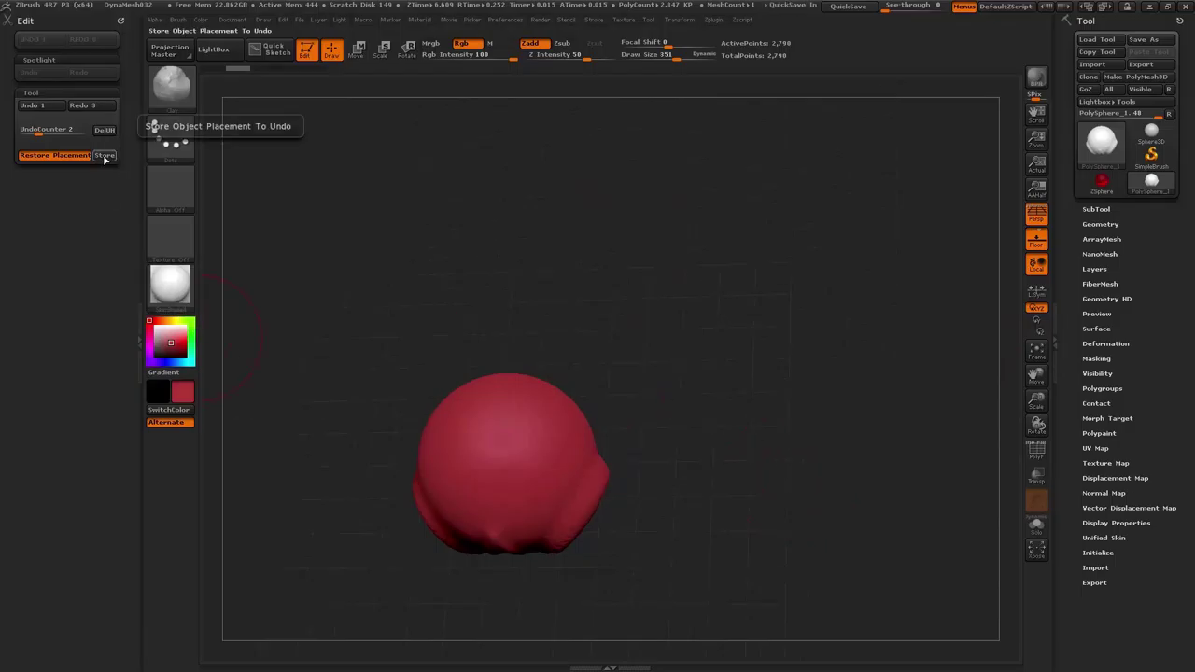
left_click_drag(811, 445, 790, 266)
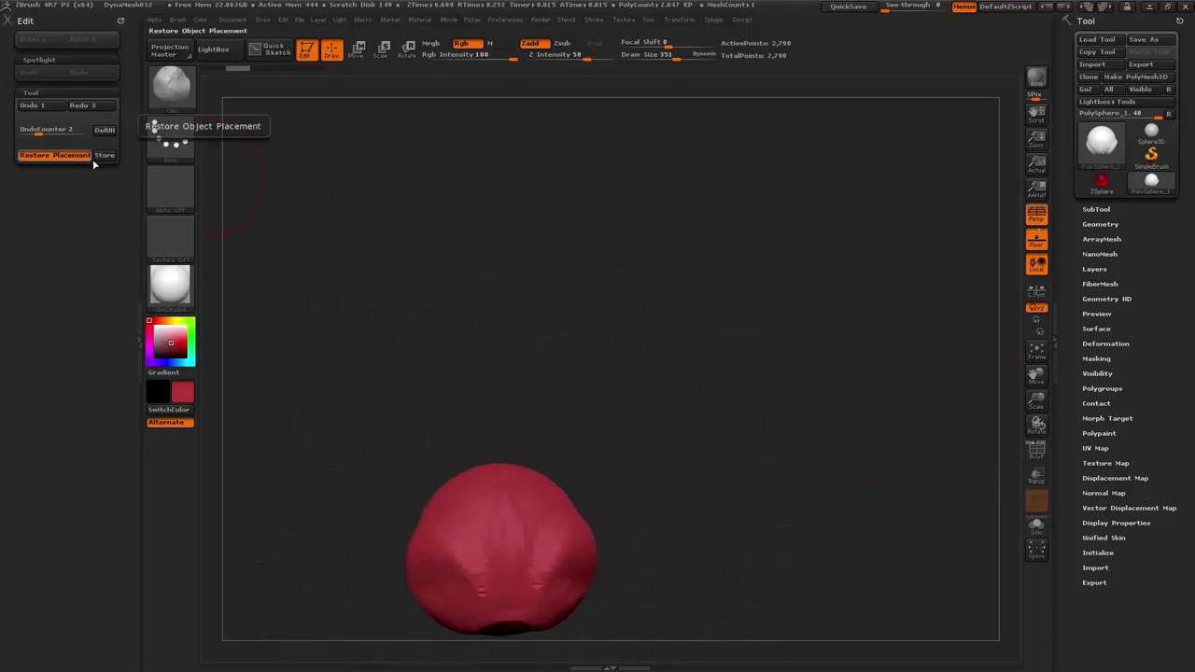
left_click_drag(213, 70, 233, 64)
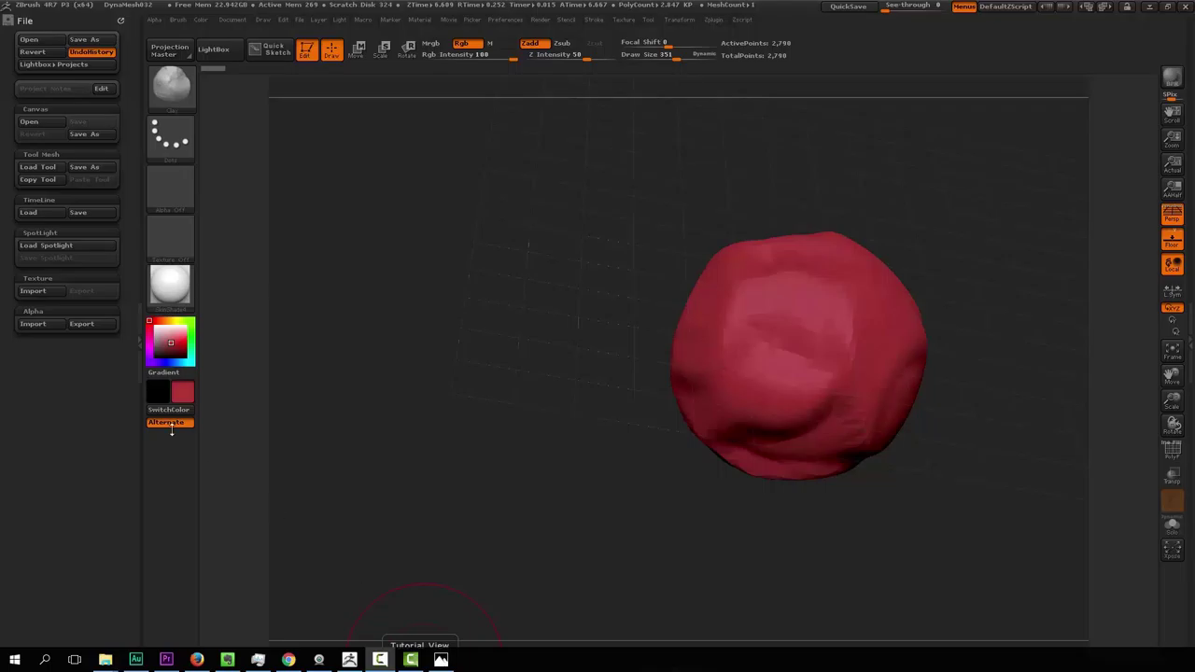
- Cancel the Load Project window and reopen the right tray with the Tool palette docked
left_click(49, 39)
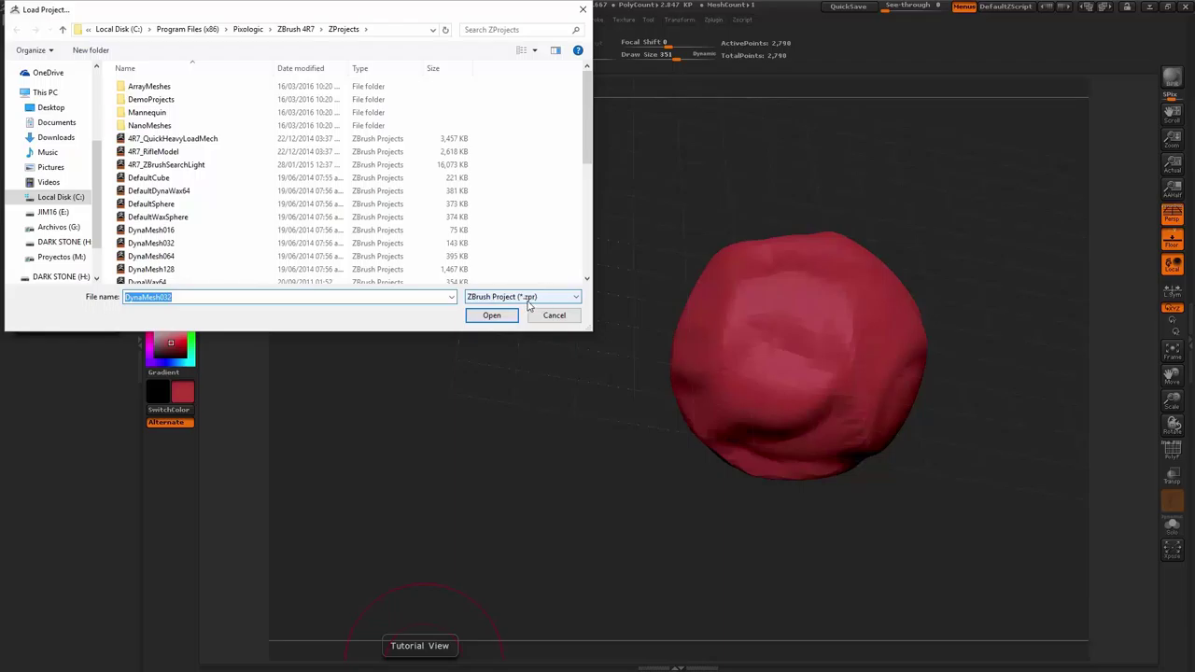
left_click(550, 316)
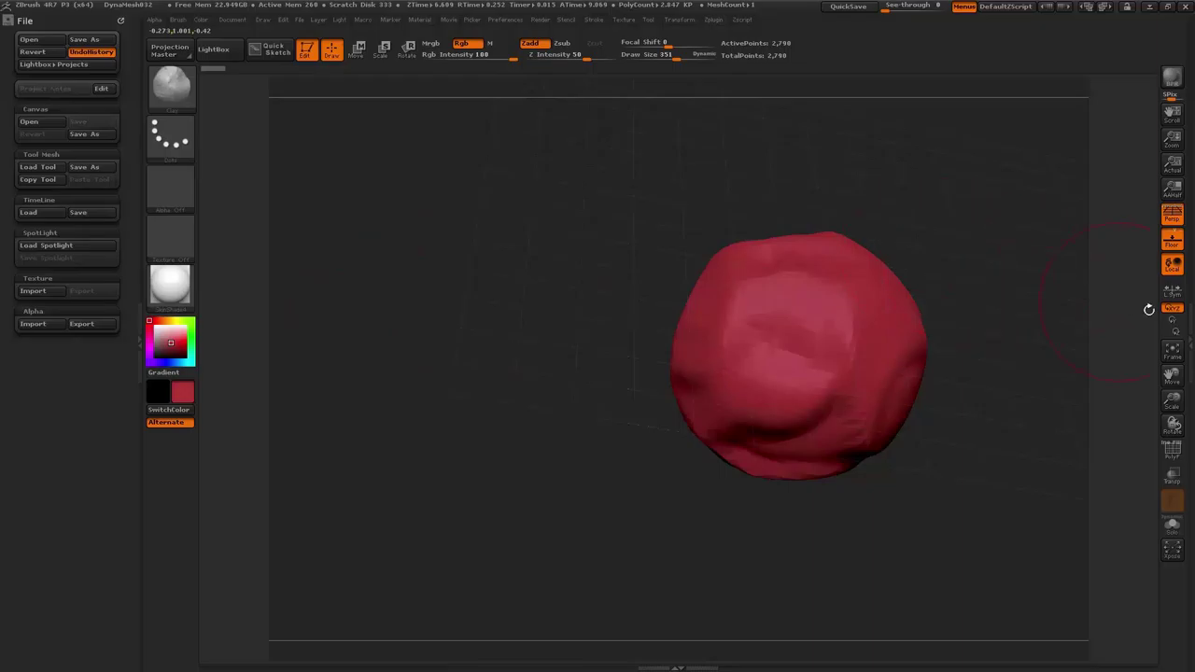
left_click(1190, 341)
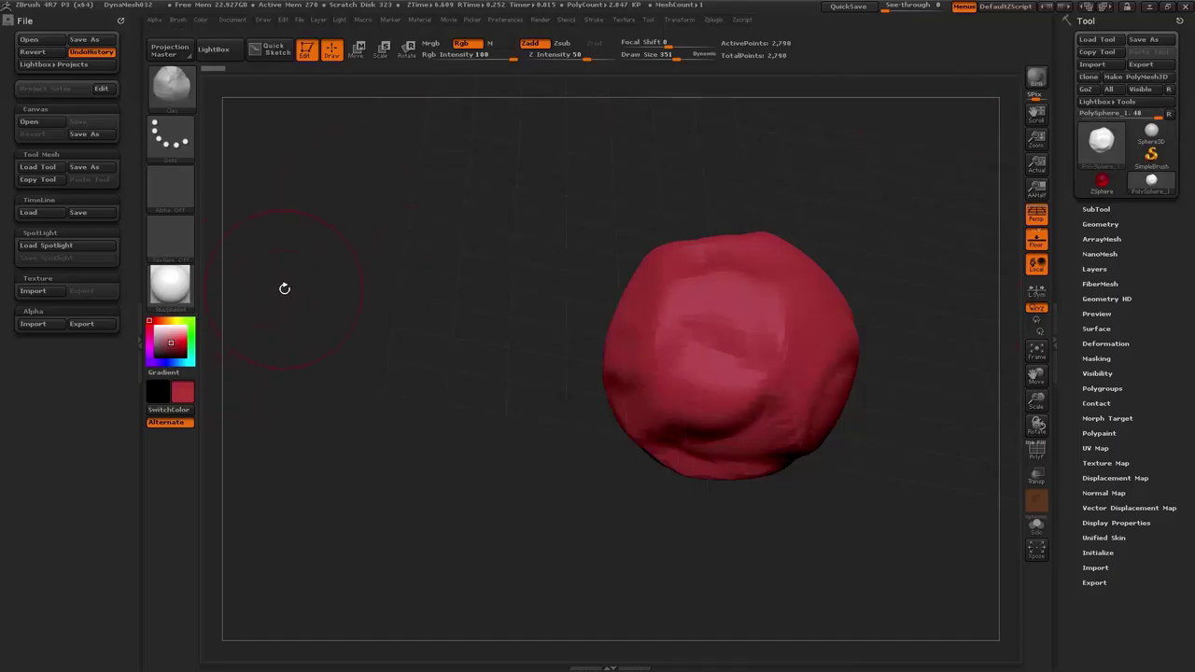
mouse_move(438, 72)
- Close Lightbox and write the first project note line 'Esta es una prueba', then display it
left_click(66, 64)
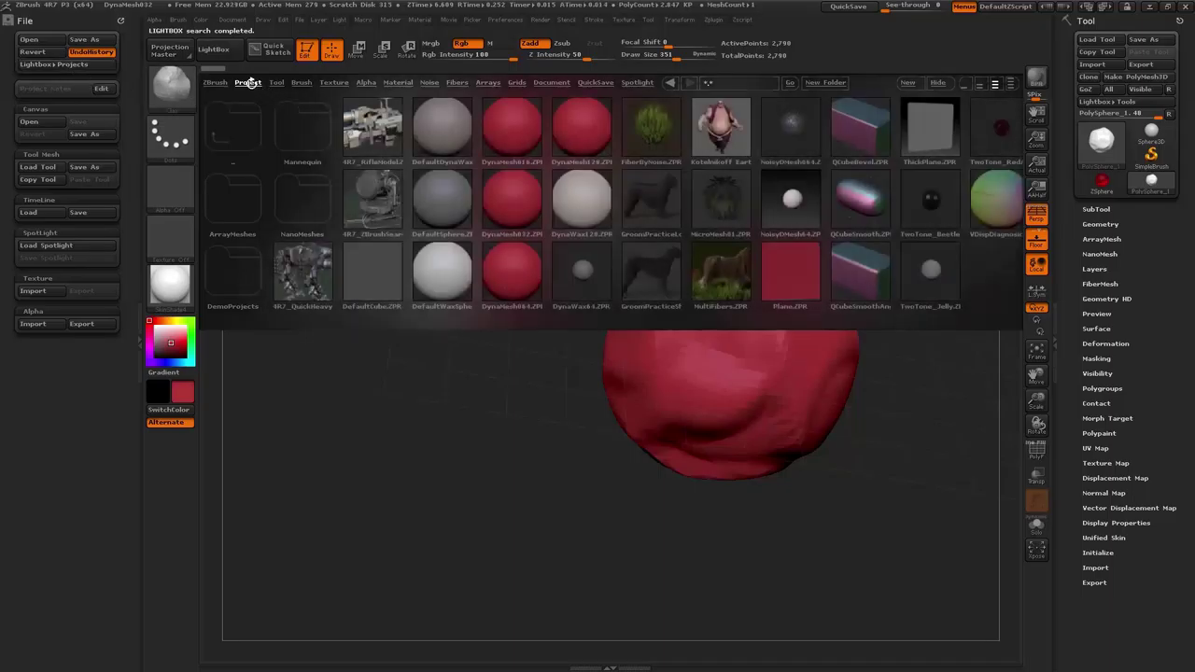
left_click(209, 56)
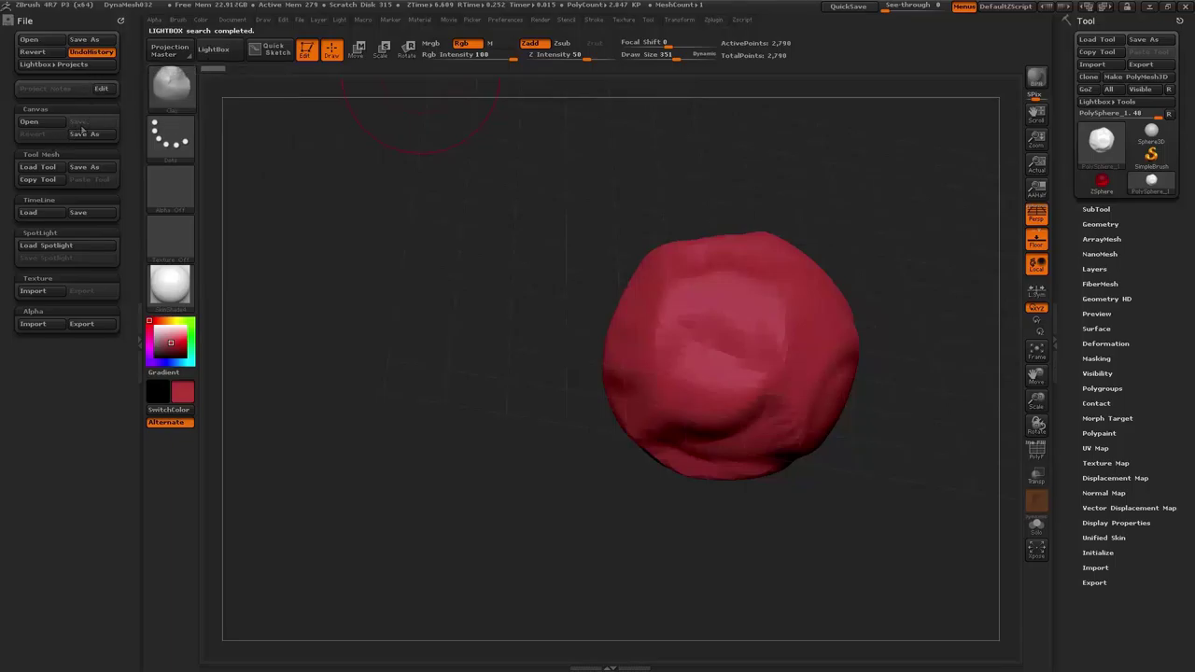
left_click(106, 90)
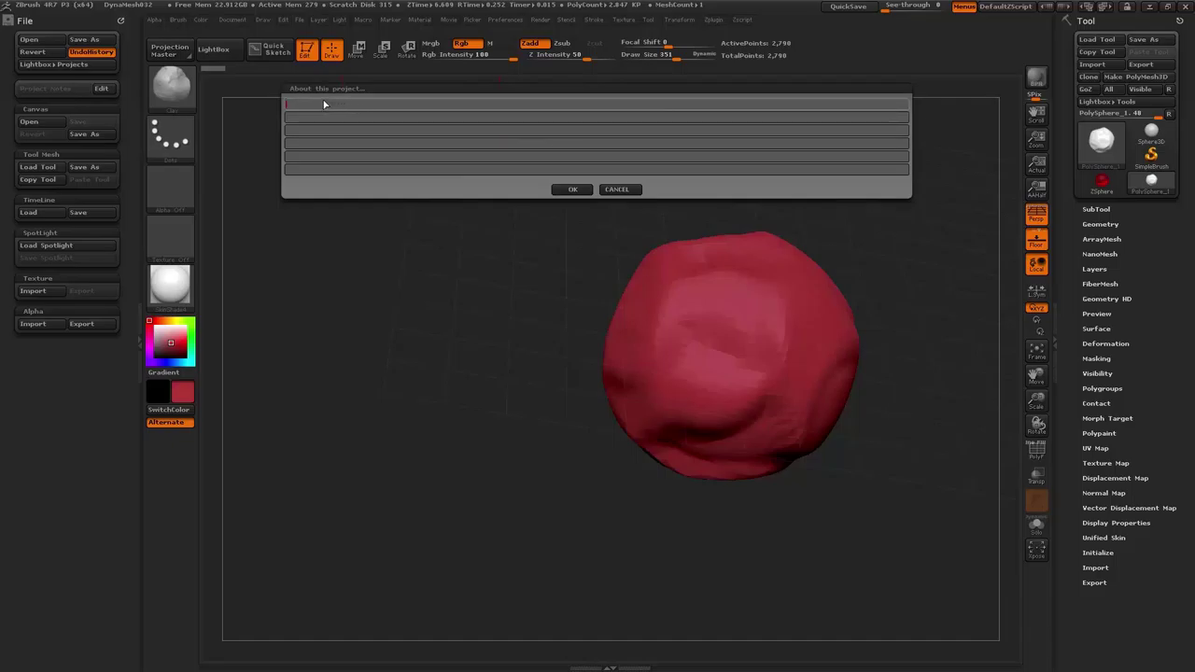
type("Tsta es una prueba")
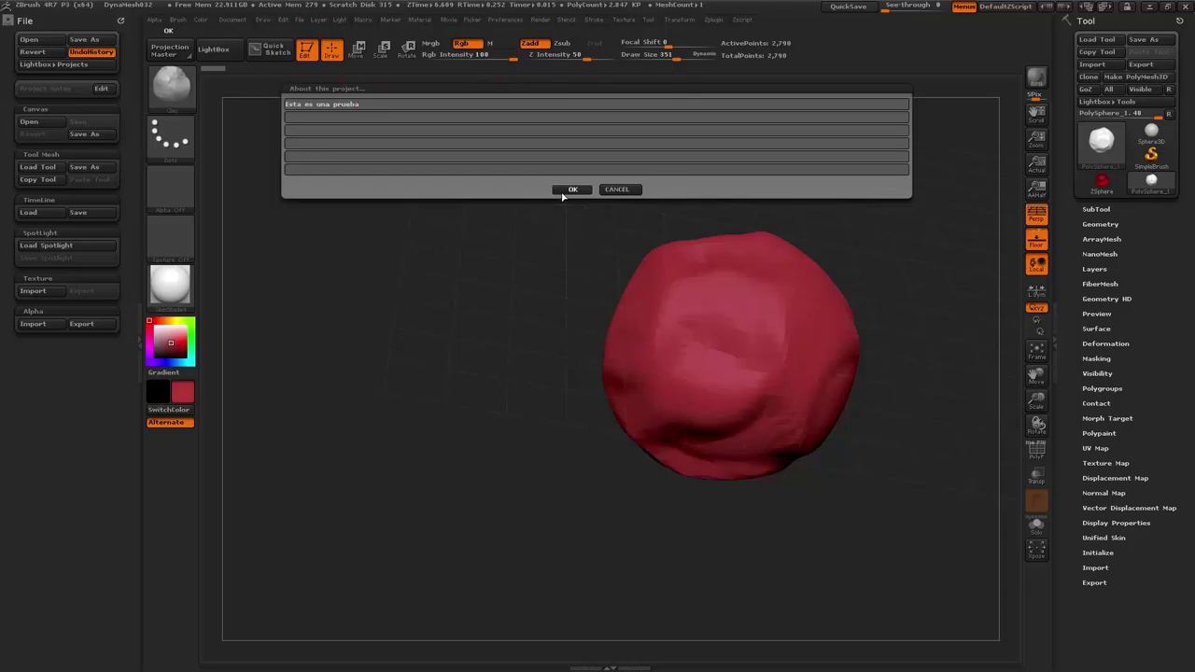
left_click(563, 194)
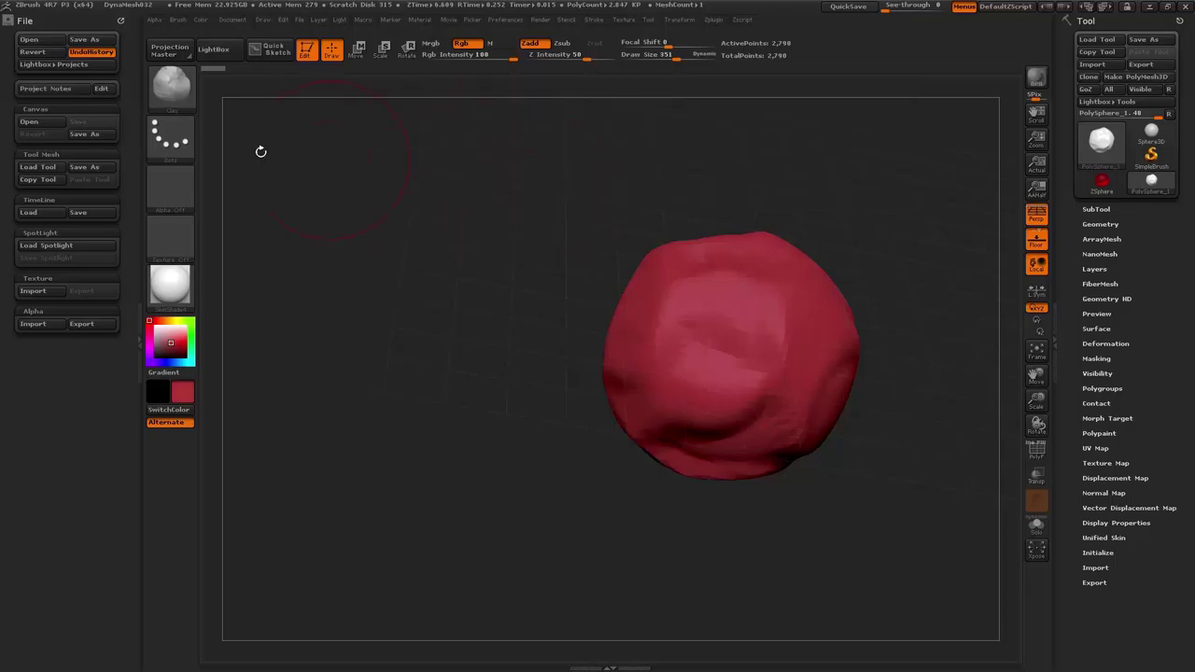
left_click(41, 90)
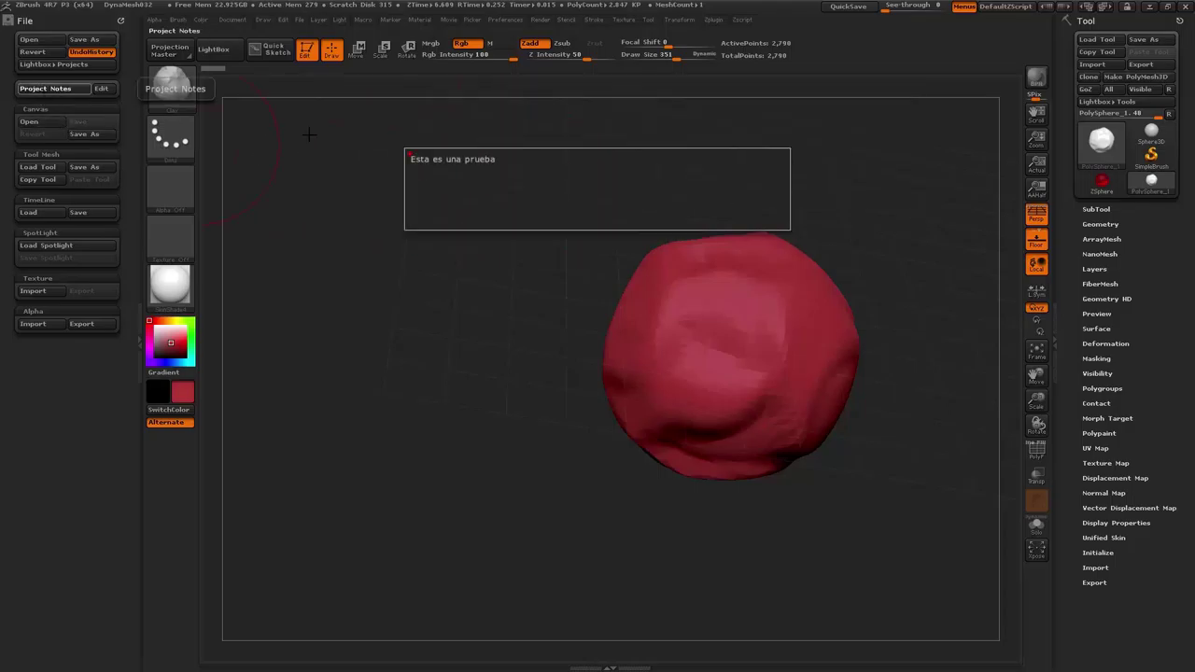
- Add the second note line 'Prueba 2', preview the notes, then hide them
left_click(101, 88)
left_click(364, 117)
type("Prueba 2")
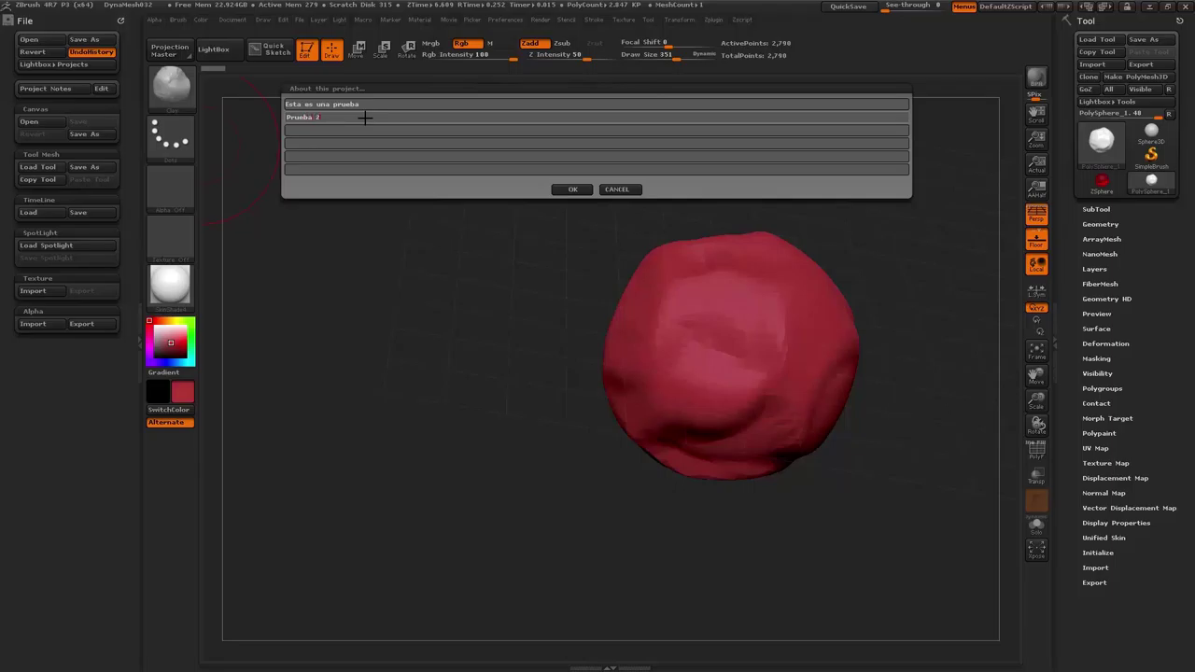
left_click(573, 188)
left_click(45, 87)
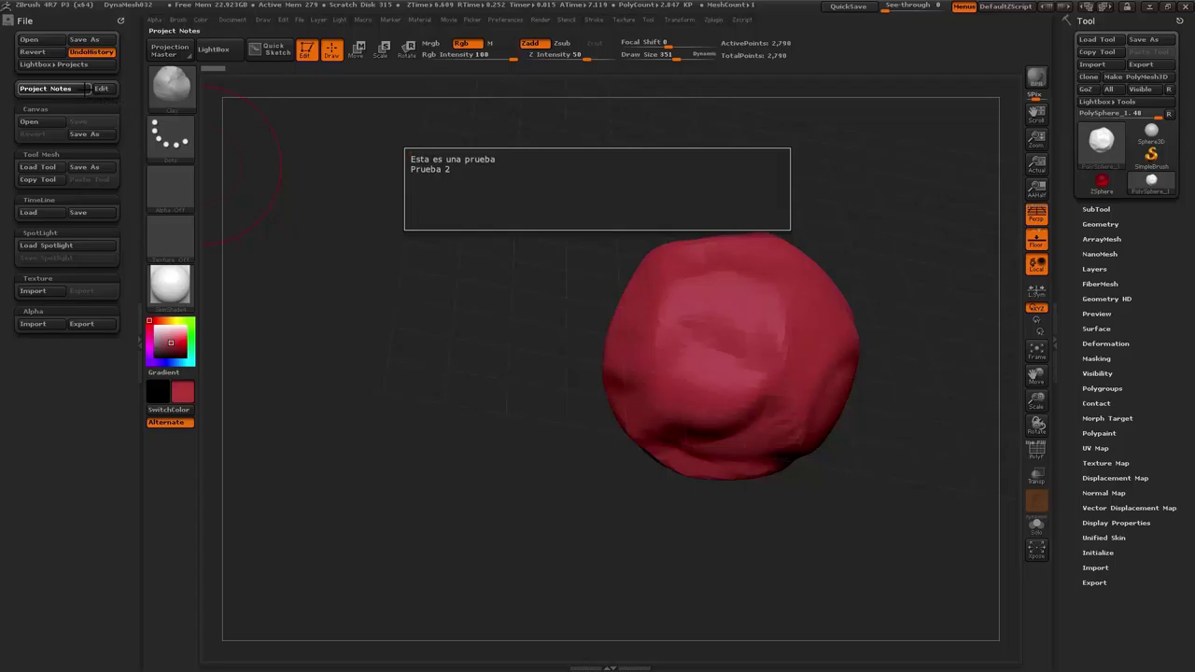
left_click(85, 89)
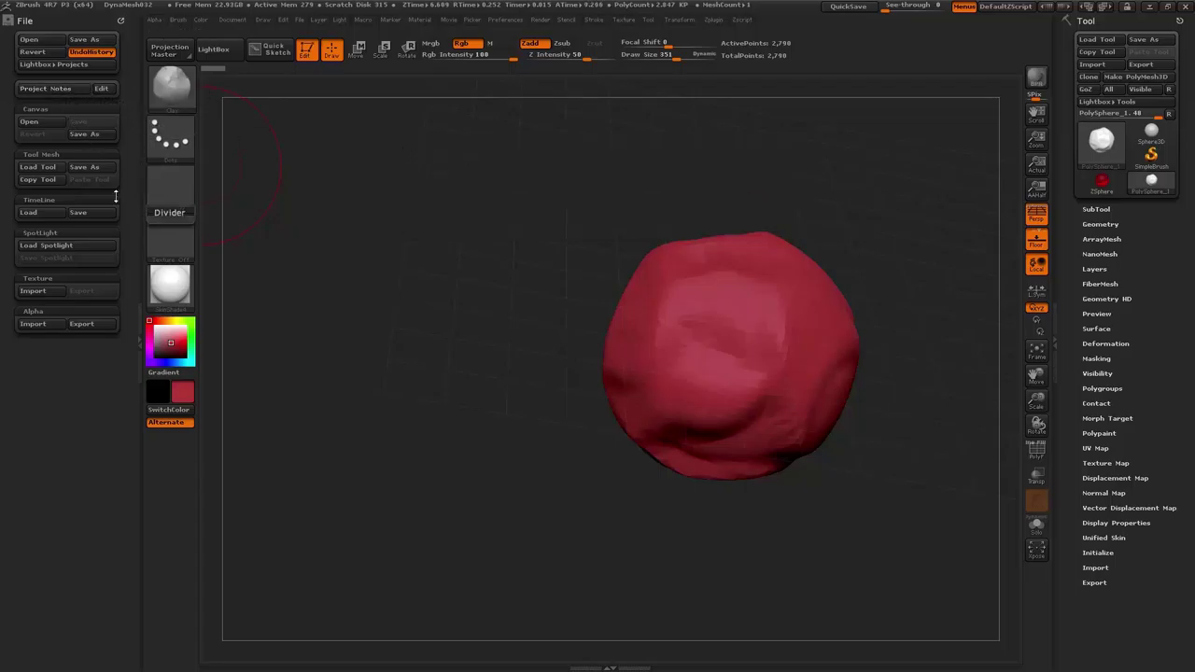
left_click(50, 122)
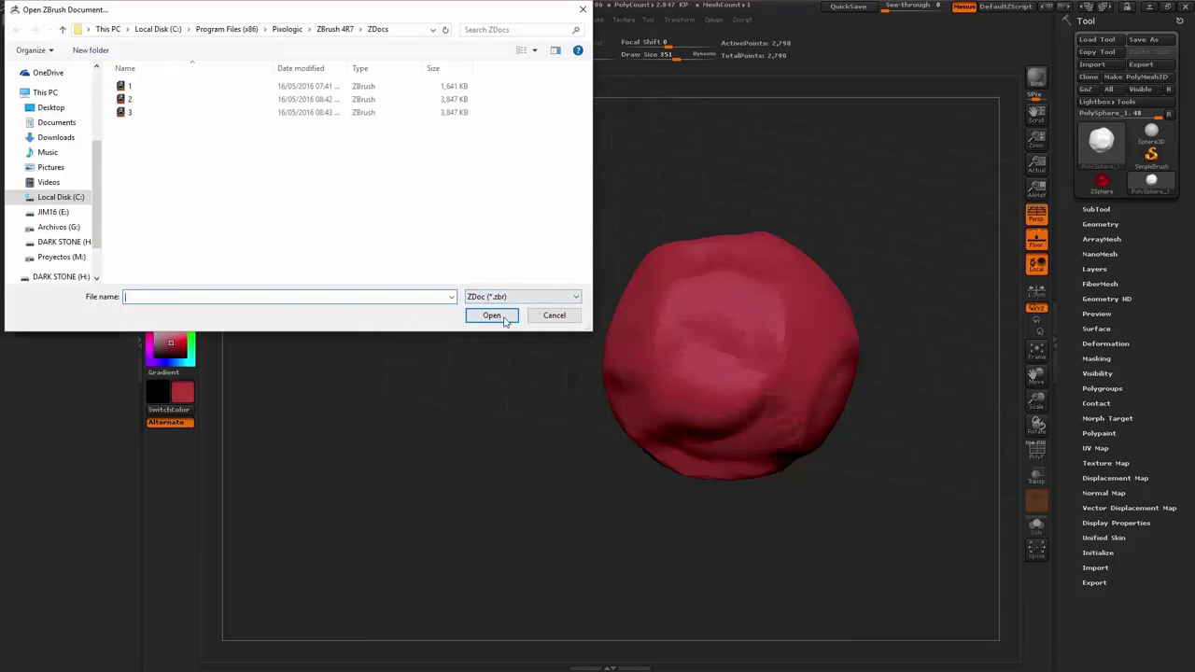
left_click(550, 316)
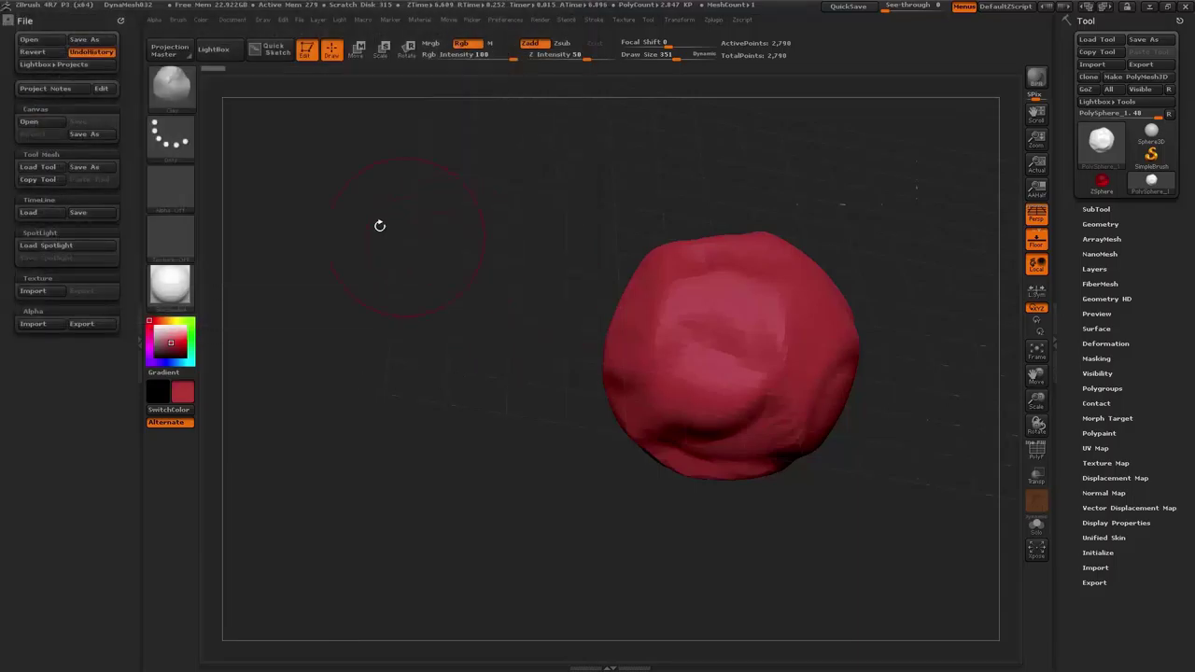
left_click(52, 171)
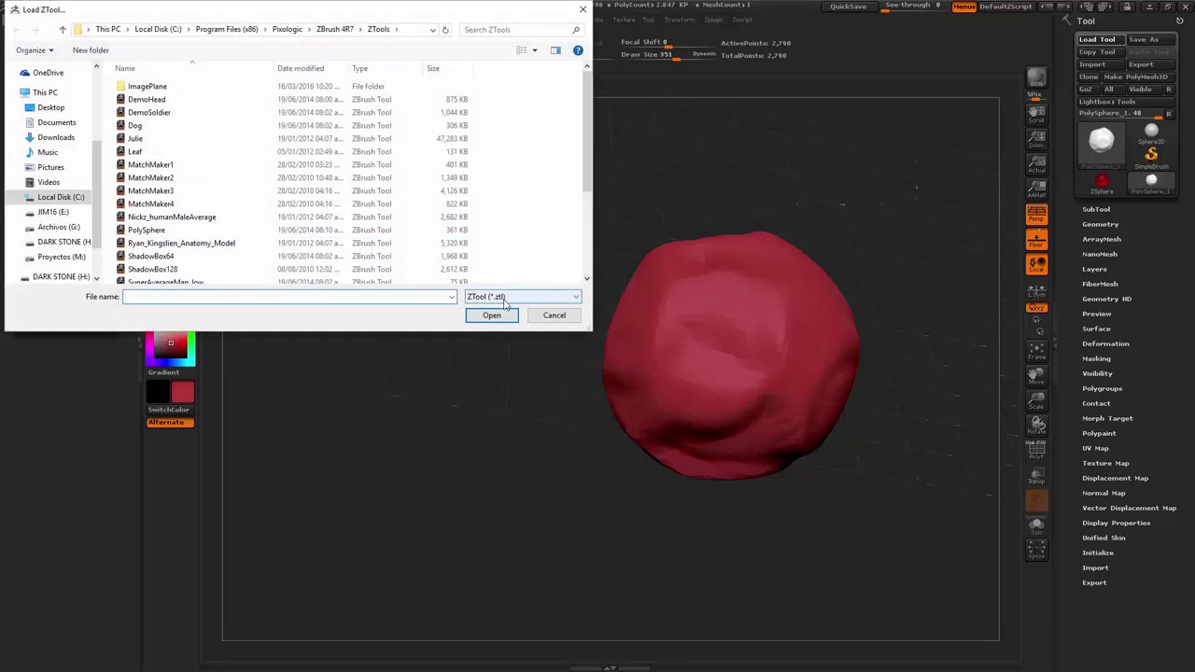
left_click(554, 315)
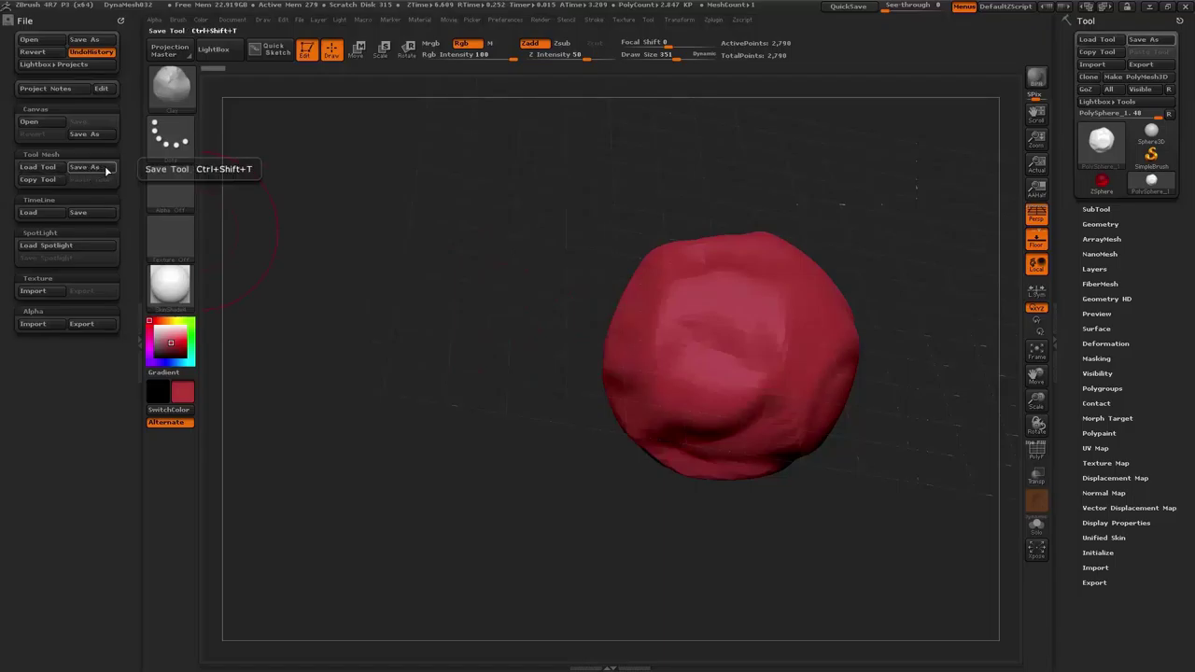
left_click(35, 212)
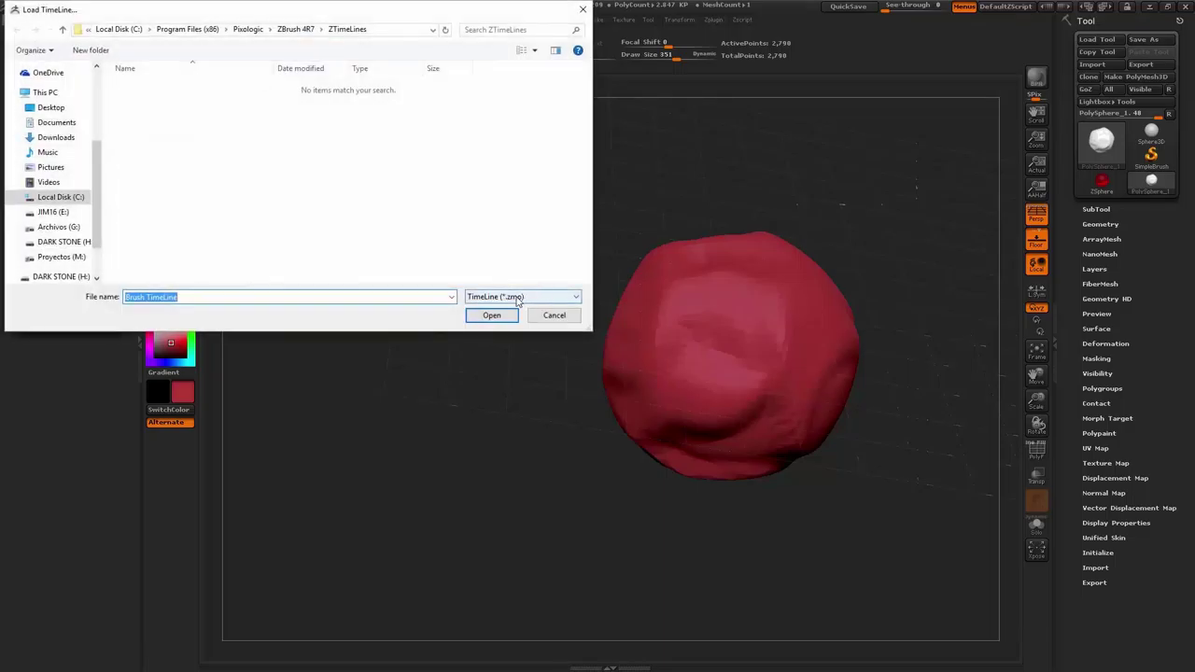
left_click(555, 315)
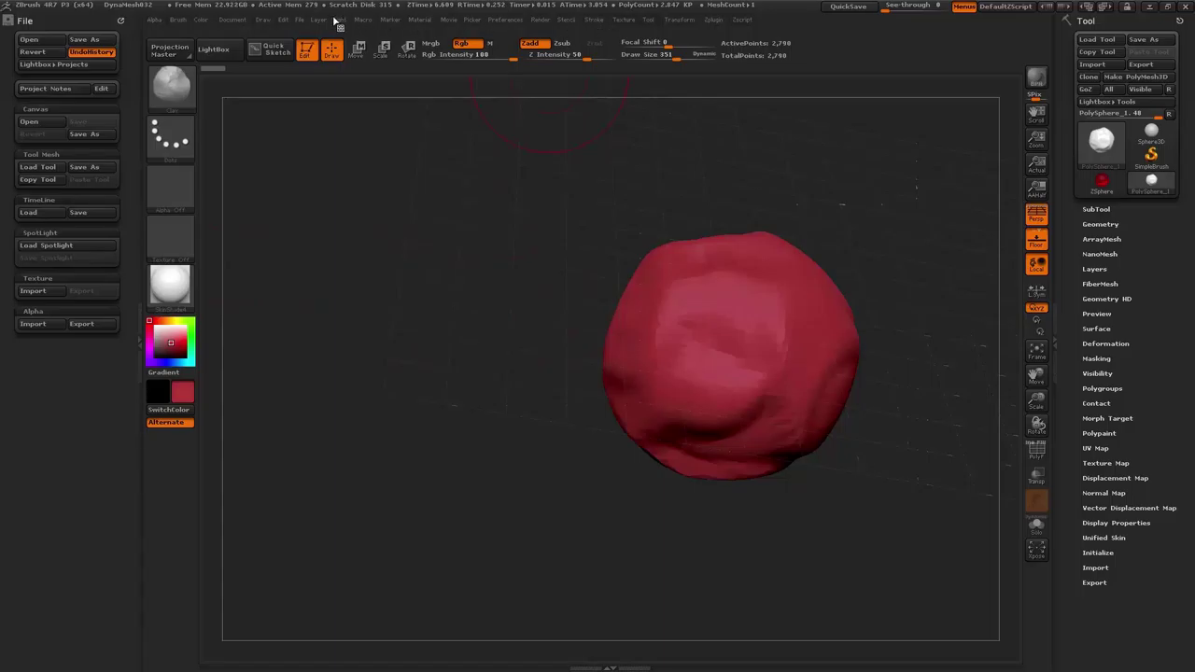
- Show the Movie timeline, move its marker to about 5.24 s, and open Load Spotlight
left_click(452, 20)
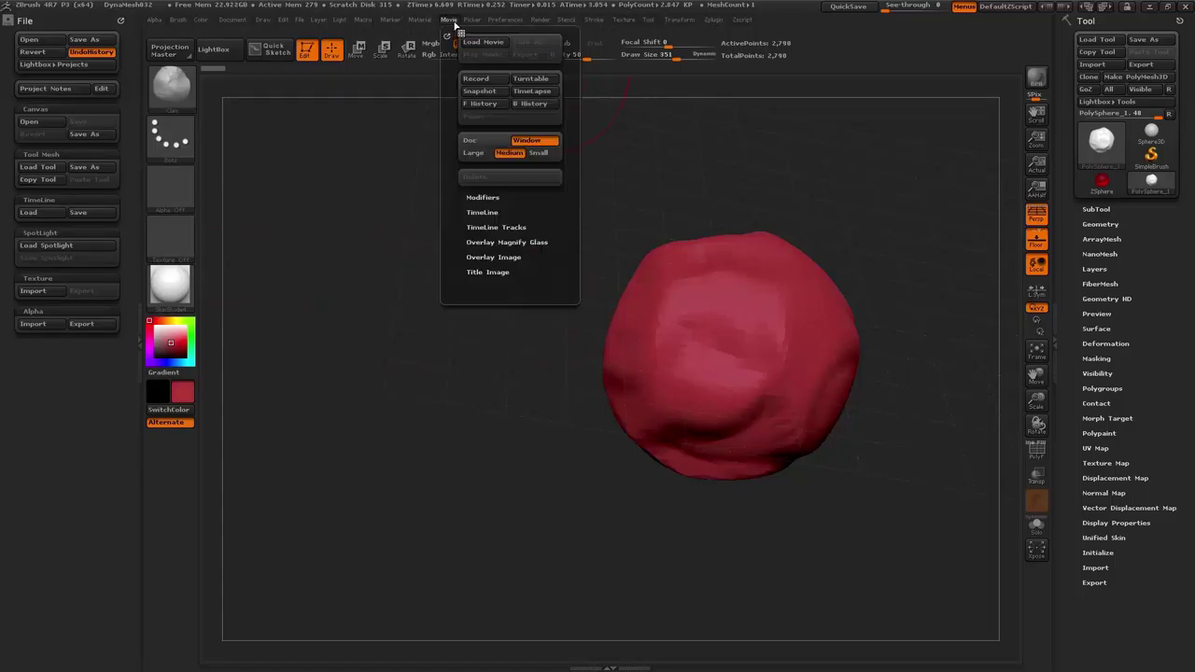
left_click(482, 213)
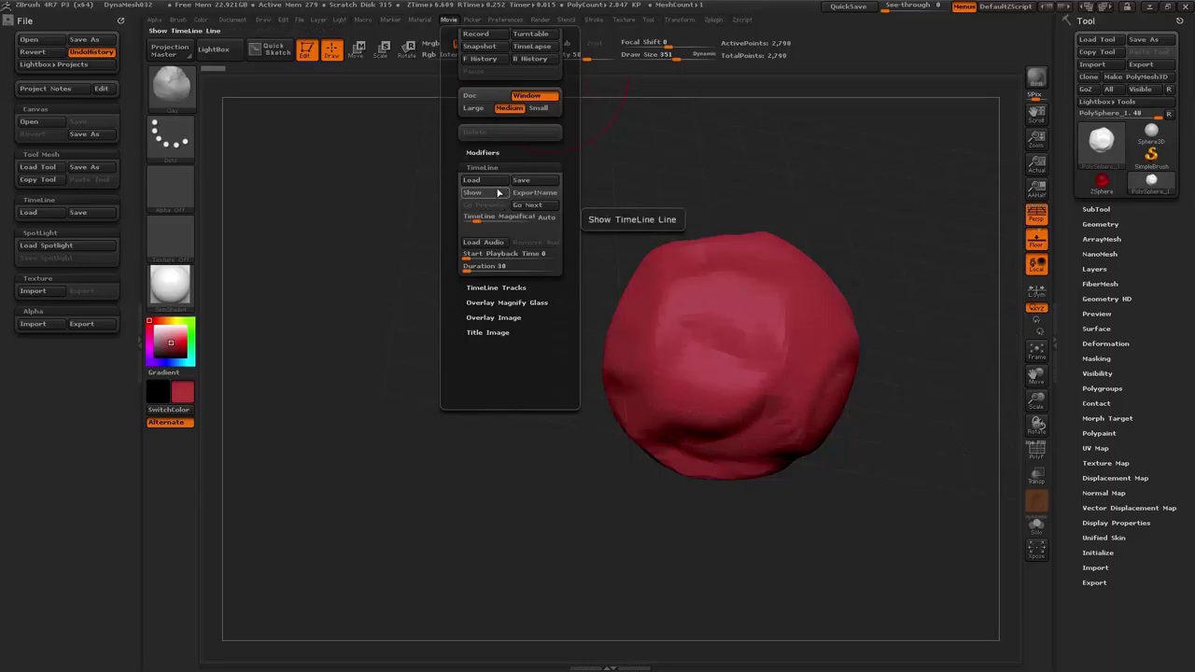
left_click(493, 192)
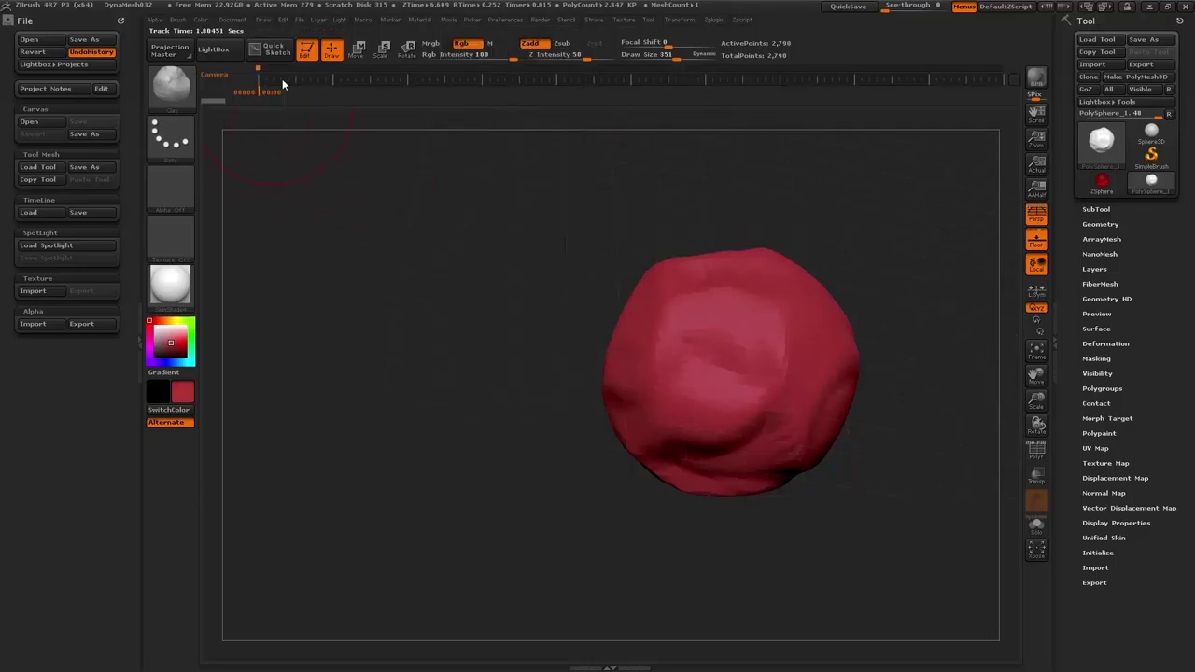
left_click_drag(277, 69, 429, 75)
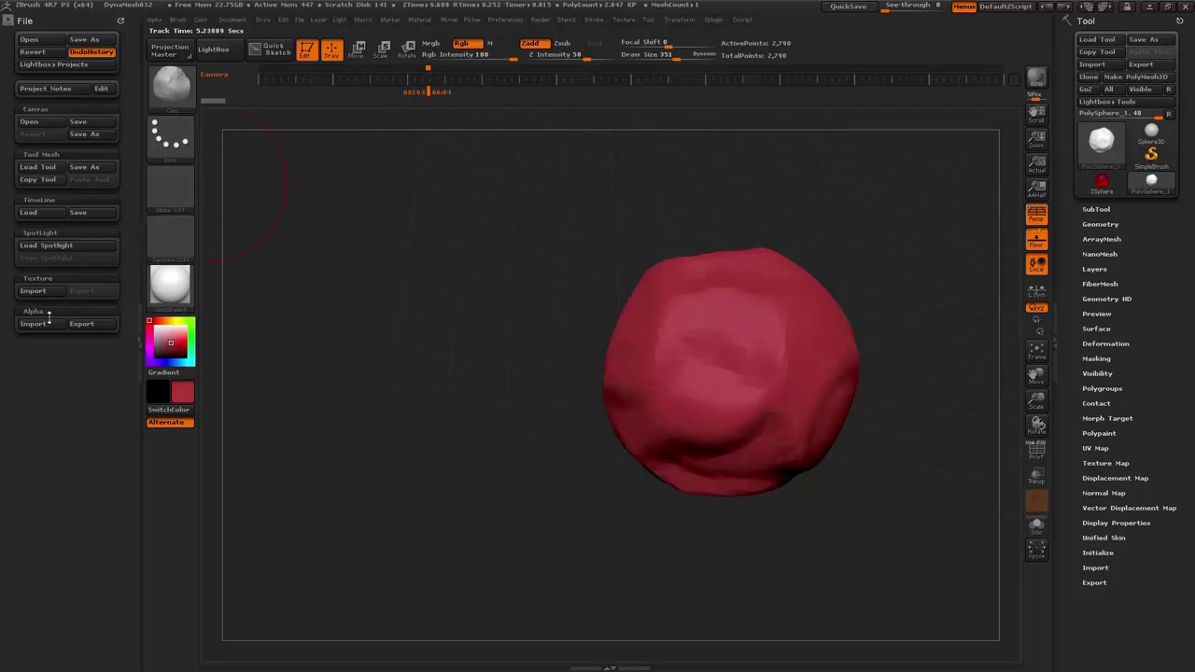
left_click(47, 245)
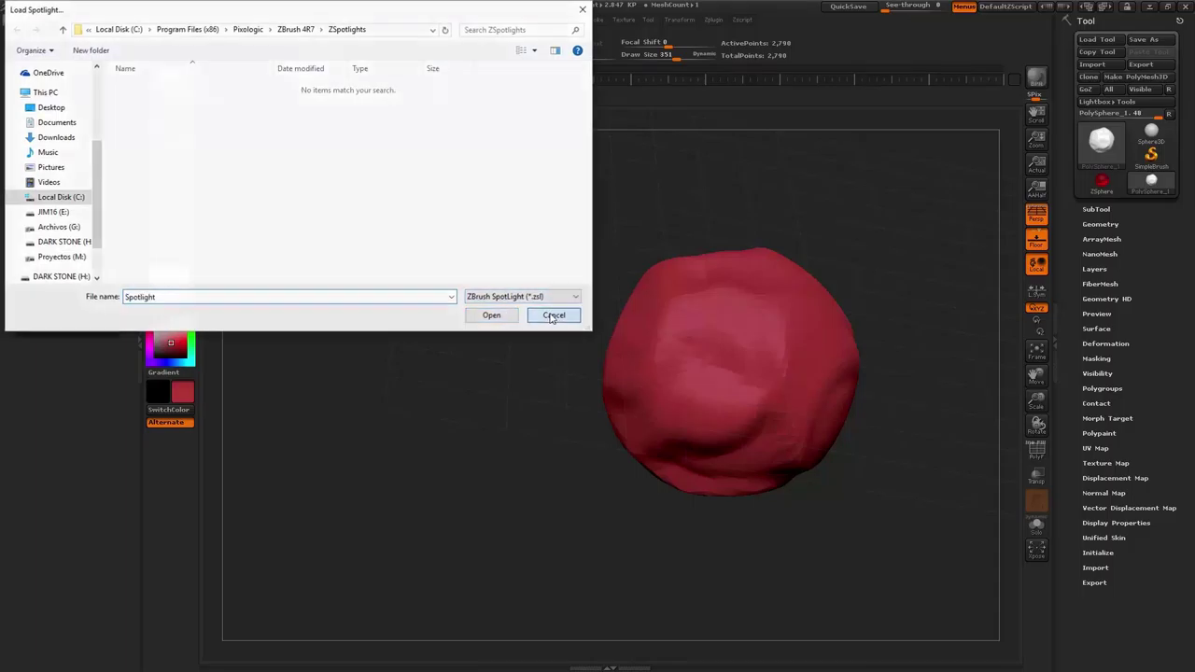
- Cancel Load Spotlight, then view Texture Import's file types in ZTextures and cancel
left_click(553, 315)
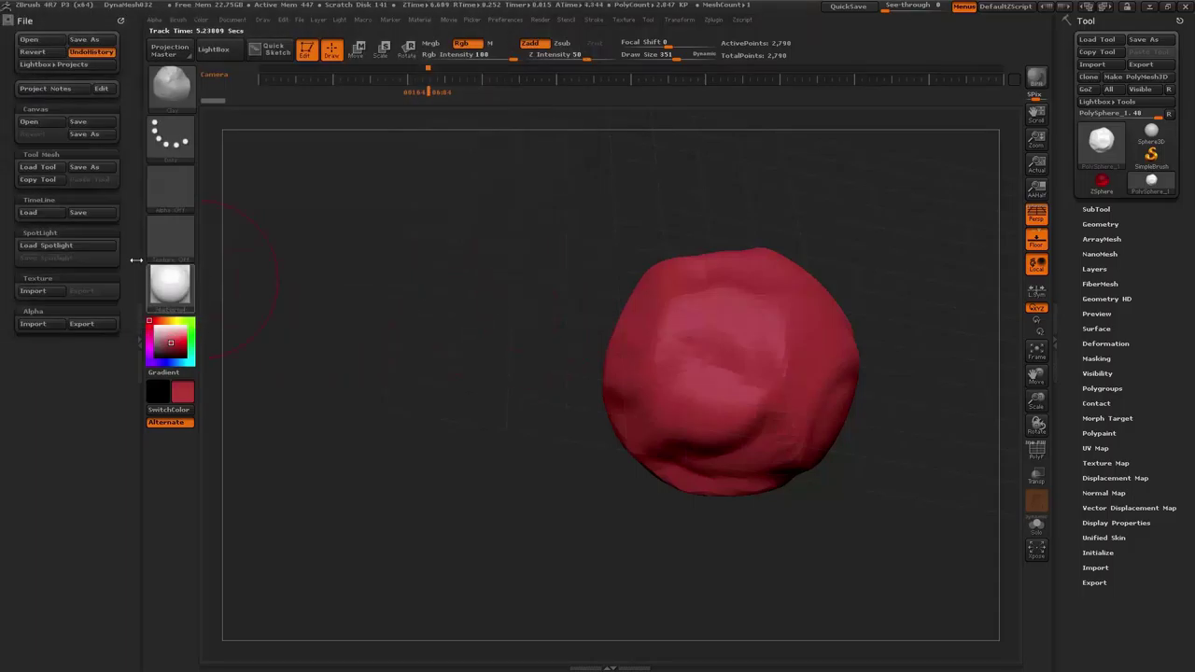
left_click(36, 290)
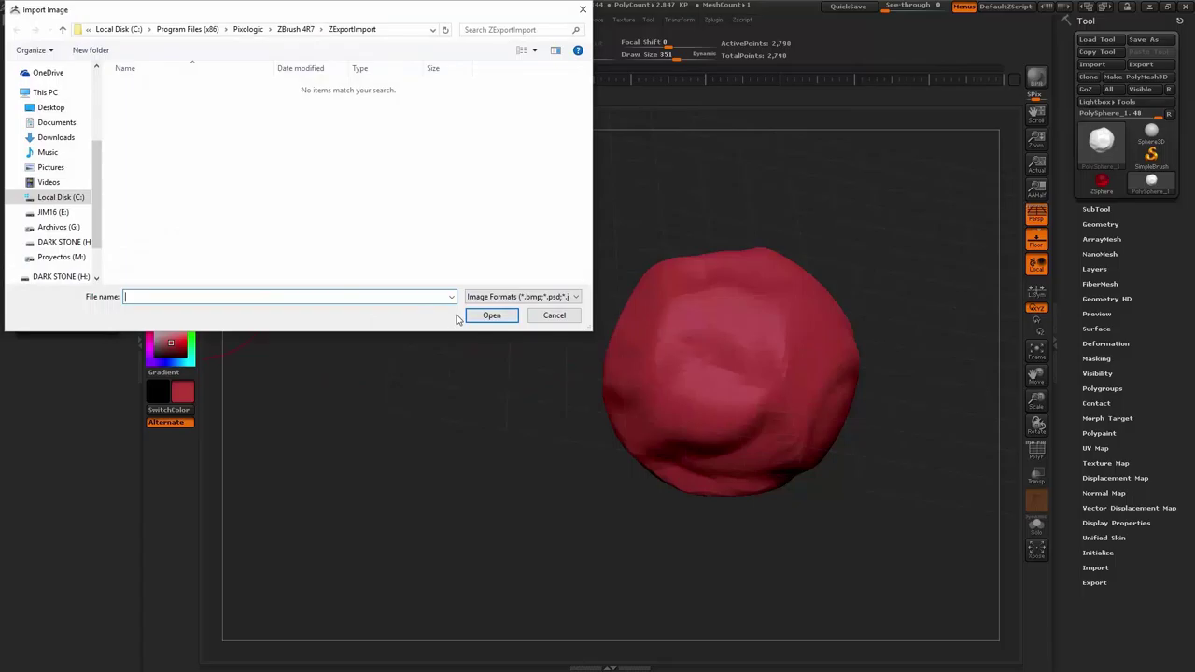
left_click(295, 29)
scroll(207, 227, "down", 1)
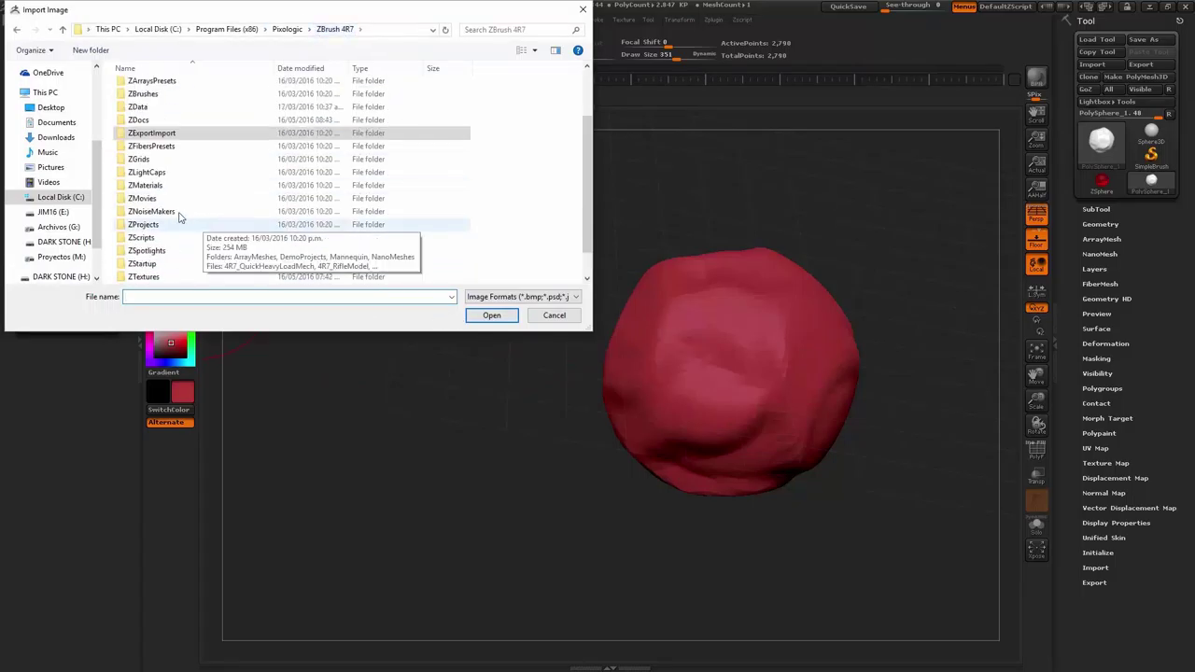
scroll(154, 254, "down", 1)
double_click(150, 254)
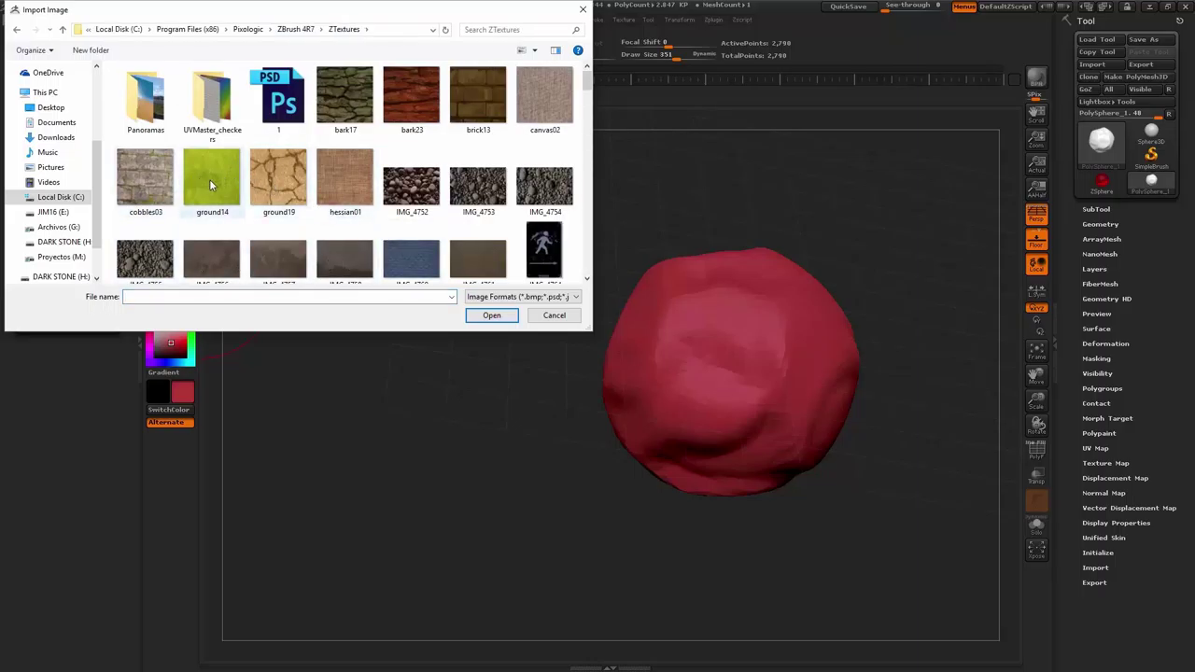
left_click(525, 297)
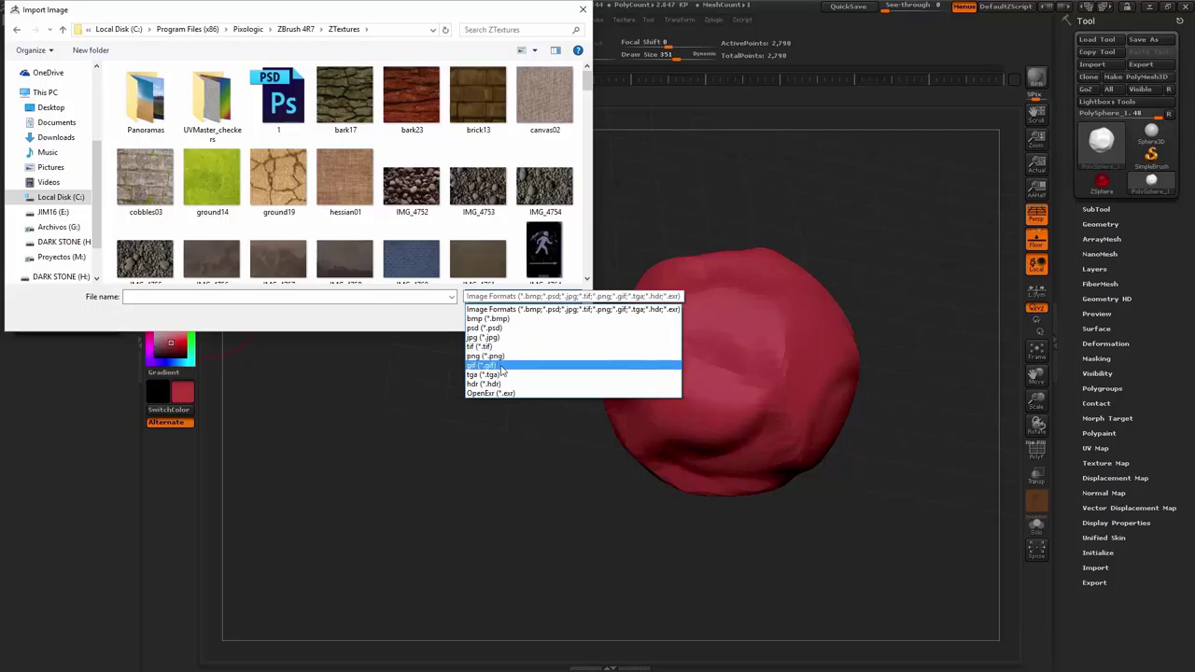
left_click(419, 327)
left_click(555, 317)
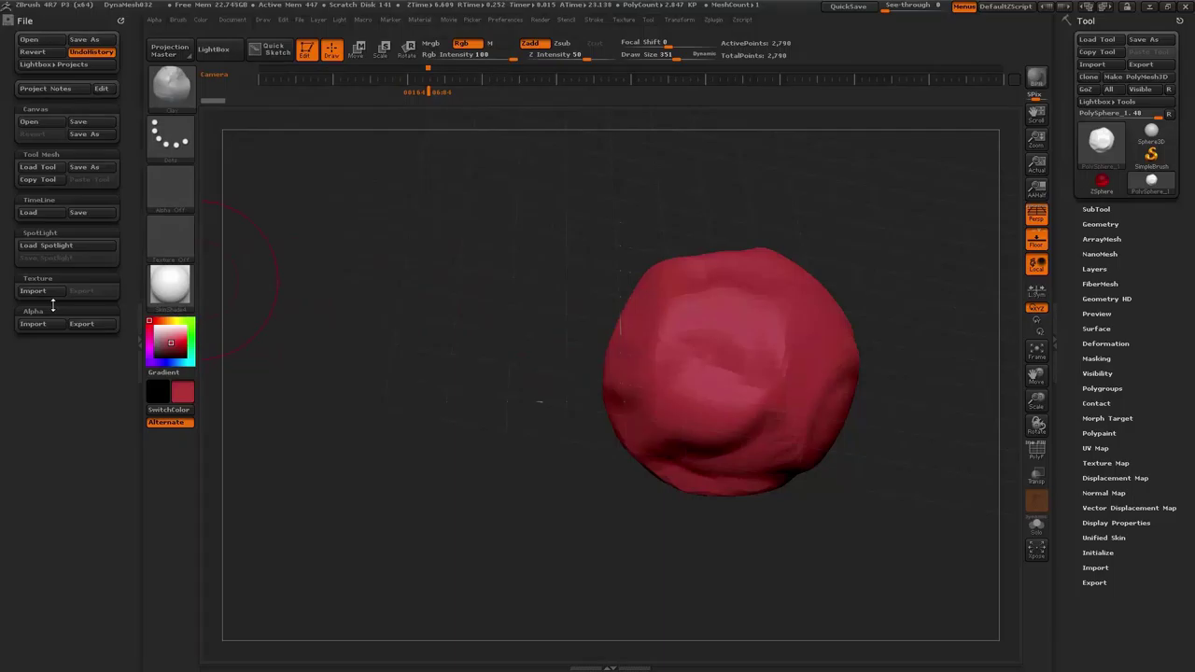
- View the Alpha Import file-type list and cancel without importing
left_click(26, 324)
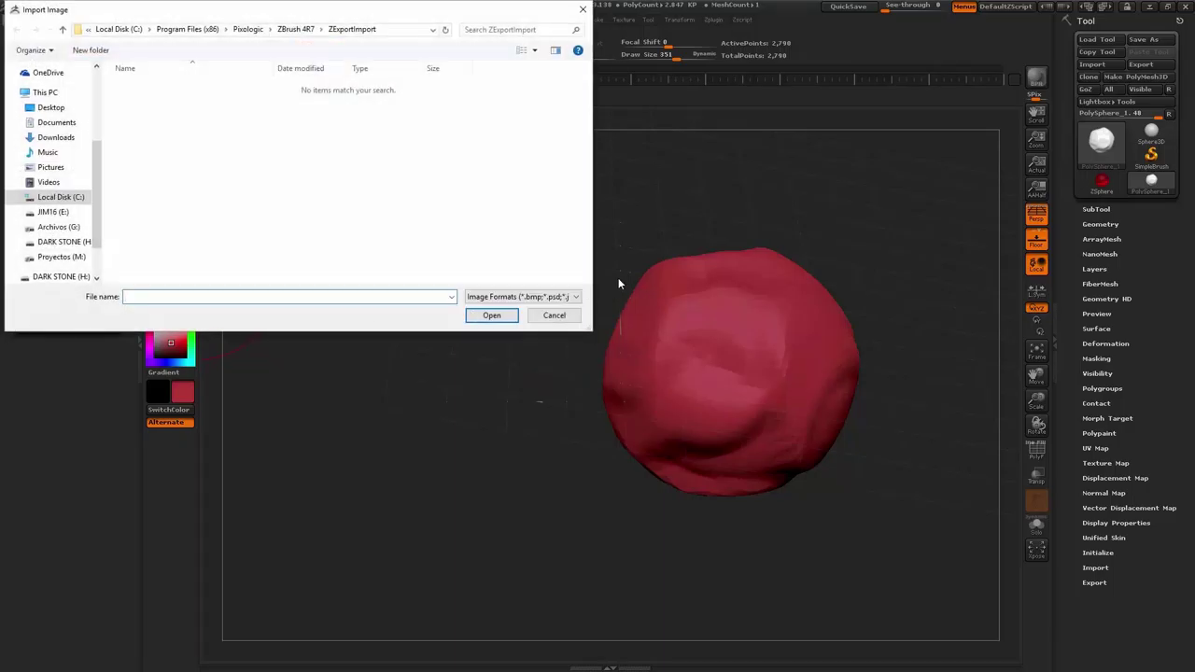
left_click(573, 297)
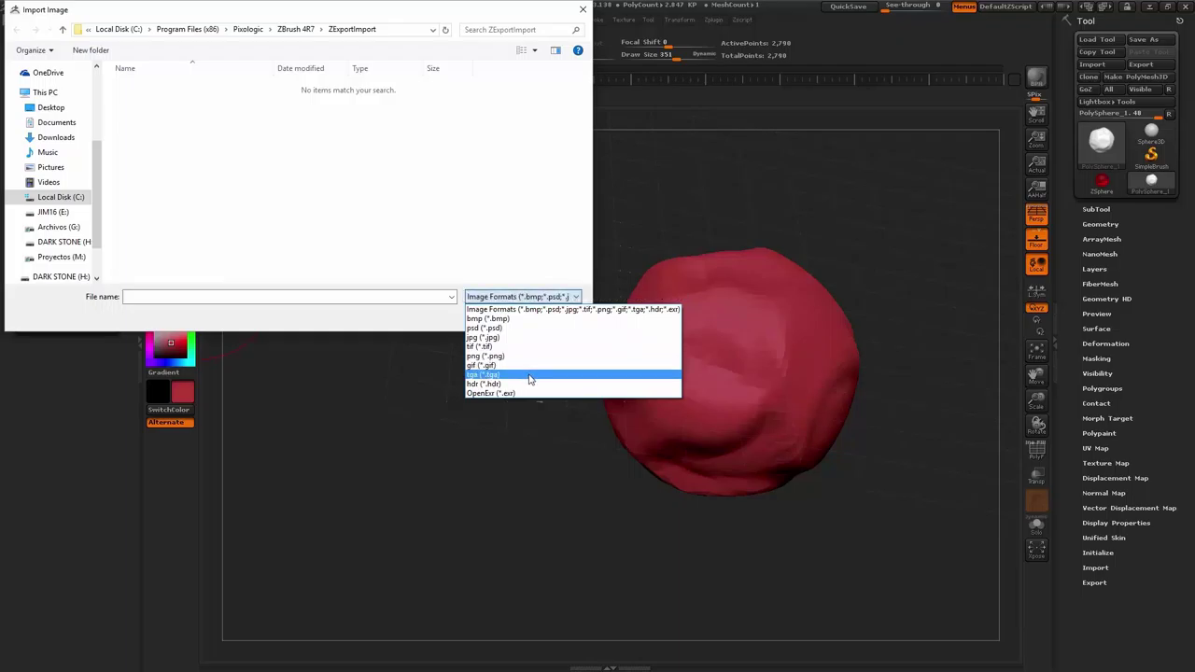
left_click(450, 328)
left_click(555, 315)
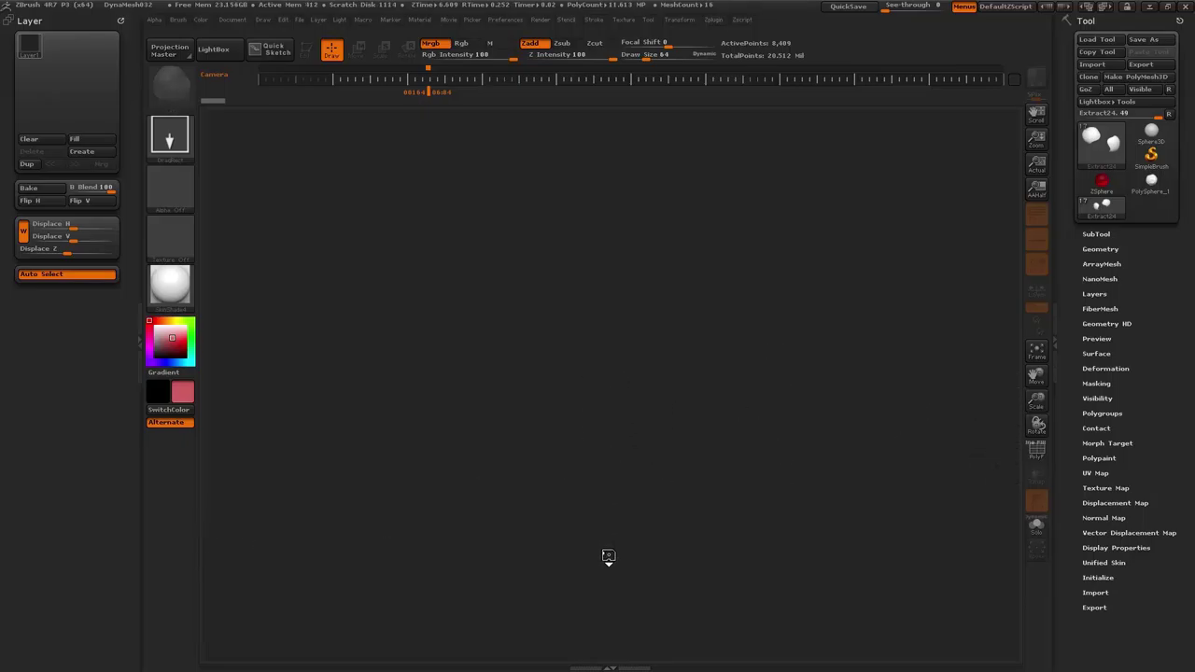
- Place the figure, show its subtool list, clear the layer and redraw the figure
left_click_drag(605, 547, 616, 434)
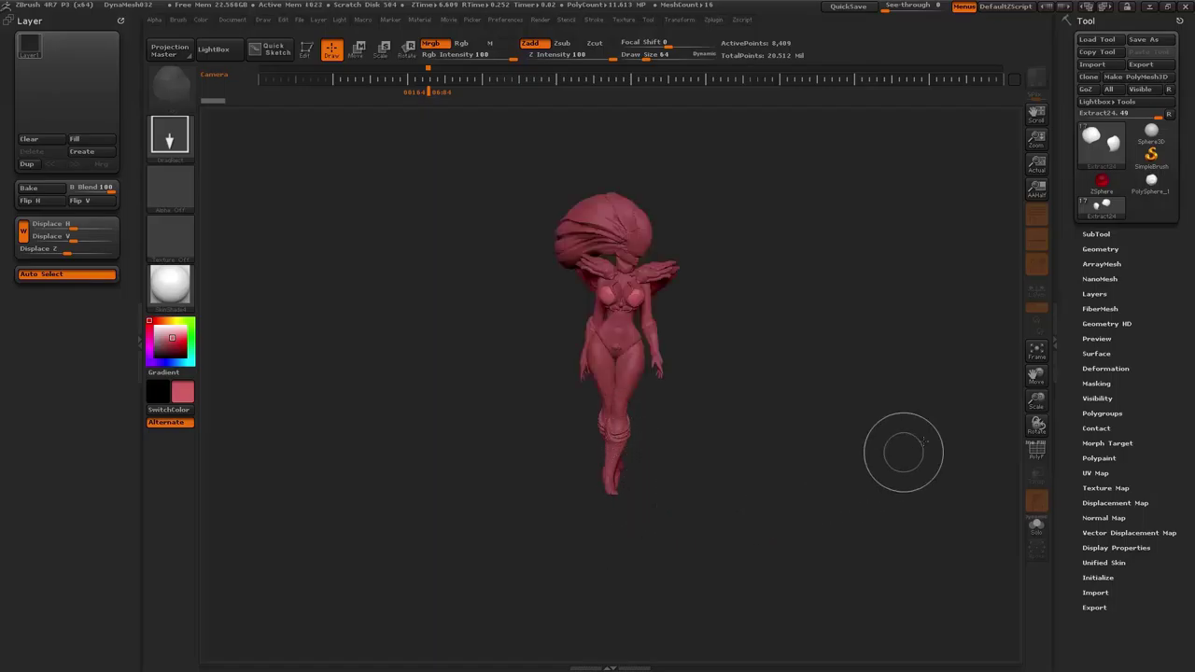
left_click(1097, 234)
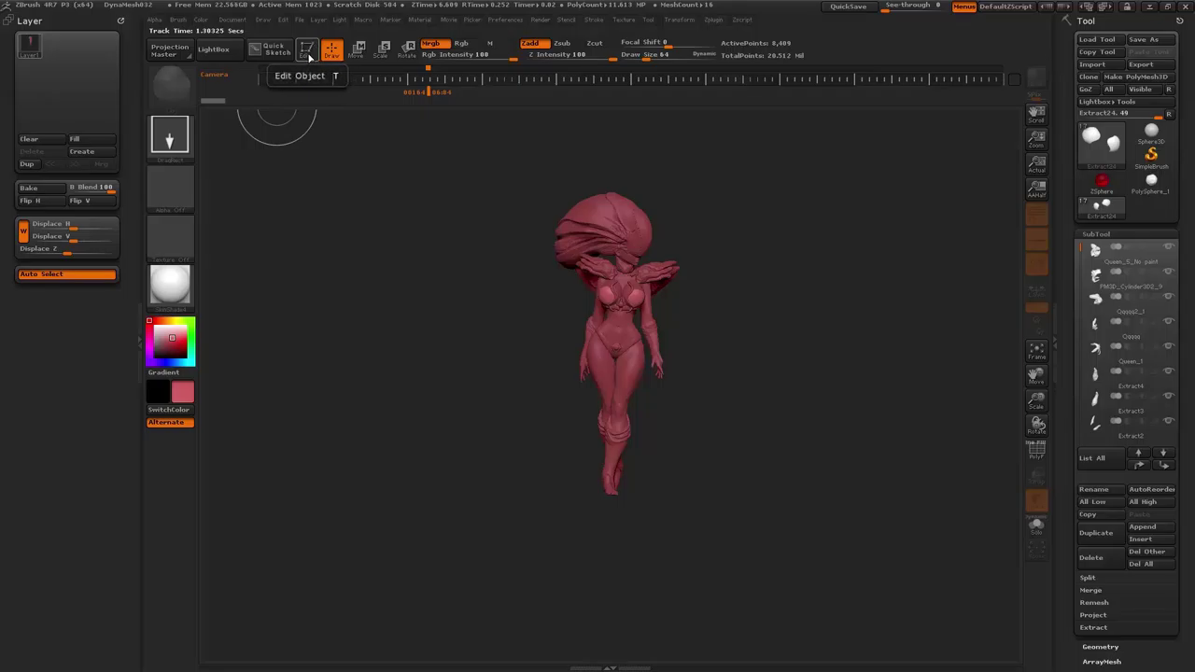
left_click(45, 142)
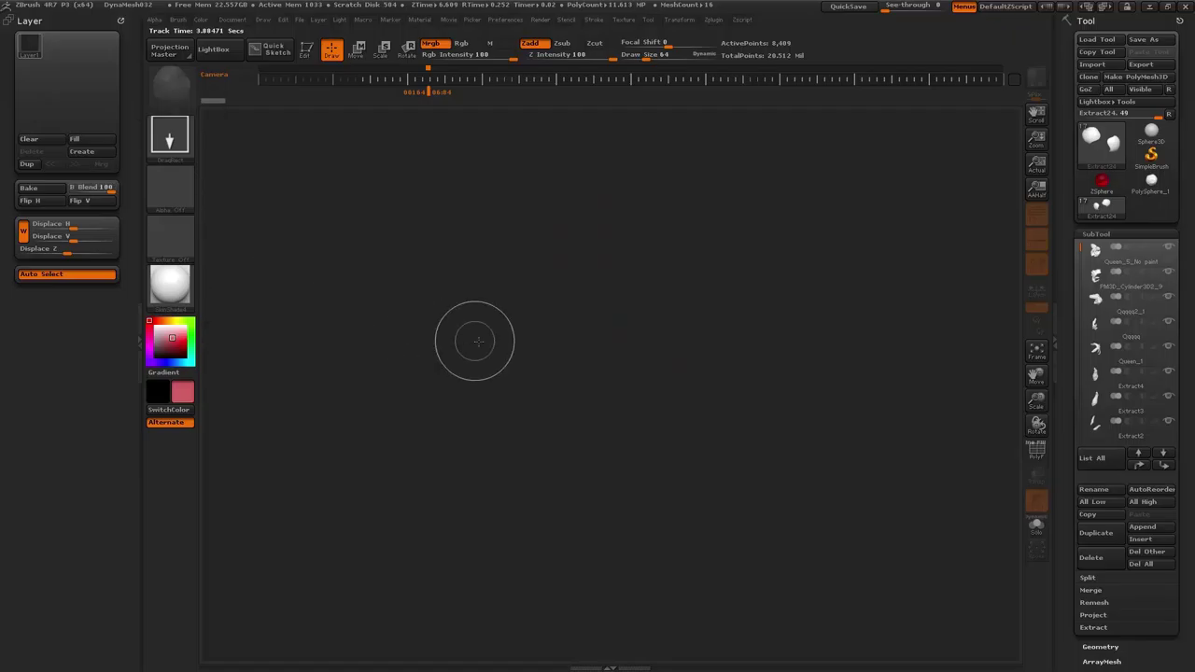
left_click_drag(600, 322, 584, 549)
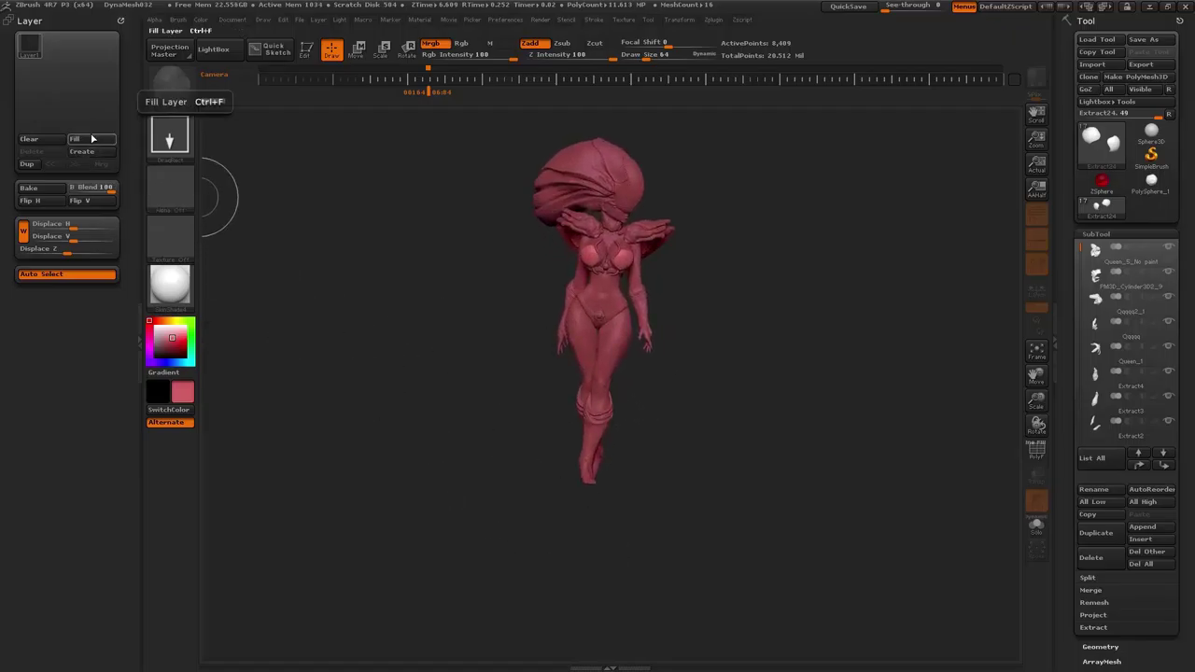
- Fill the layer with pink, clear it, and redraw the figure at canvas centre
left_click(92, 138)
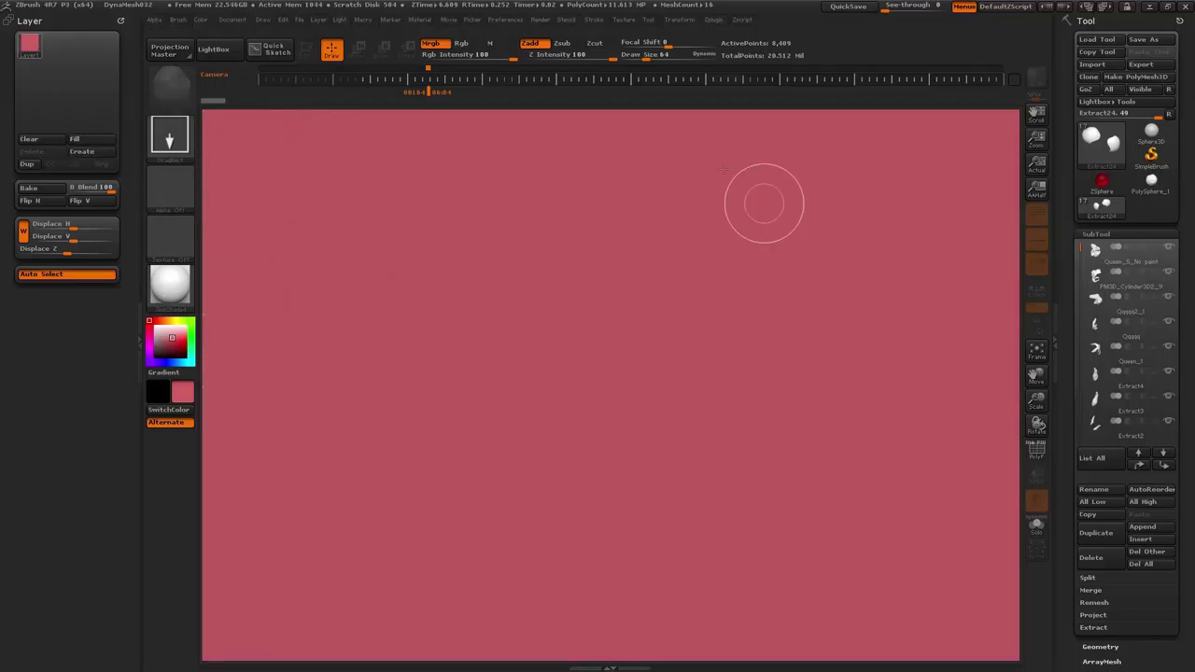
left_click(43, 142)
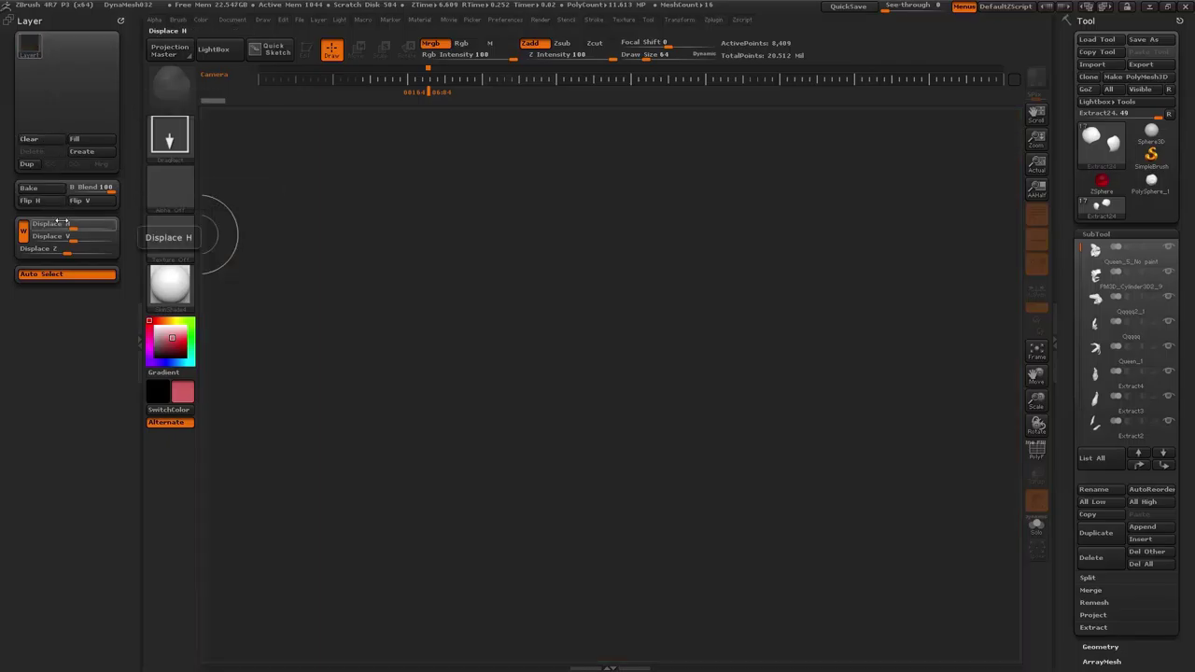
left_click_drag(616, 308, 620, 542)
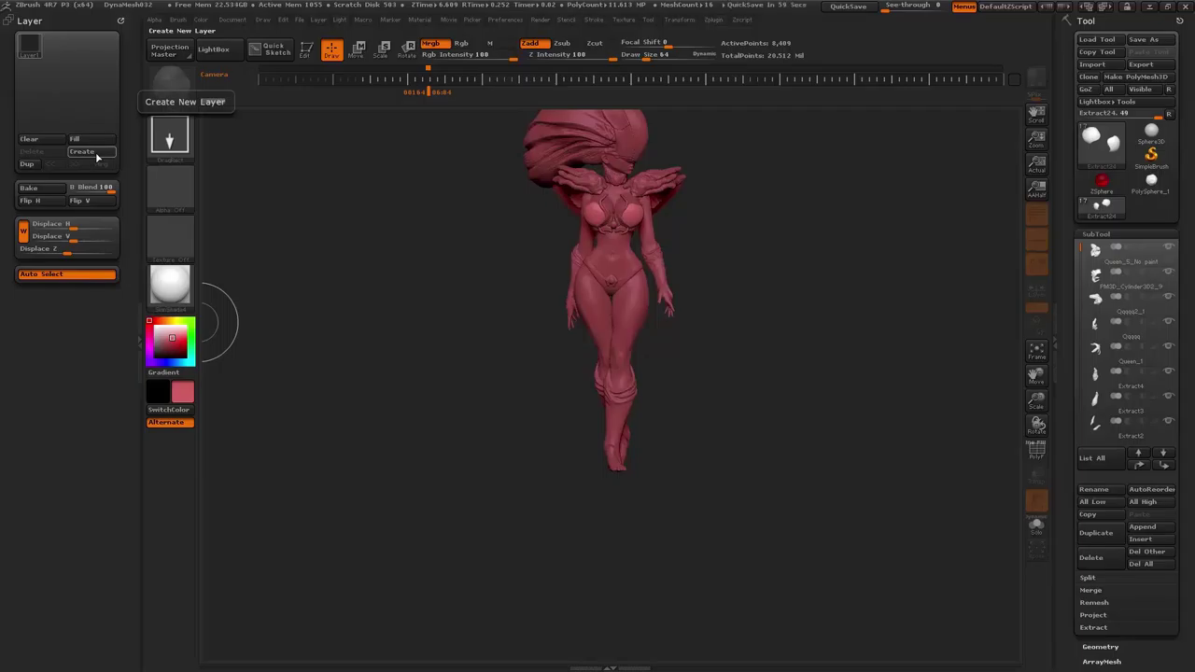
- Create a new layer and draw another figure copy on it
left_click(93, 152)
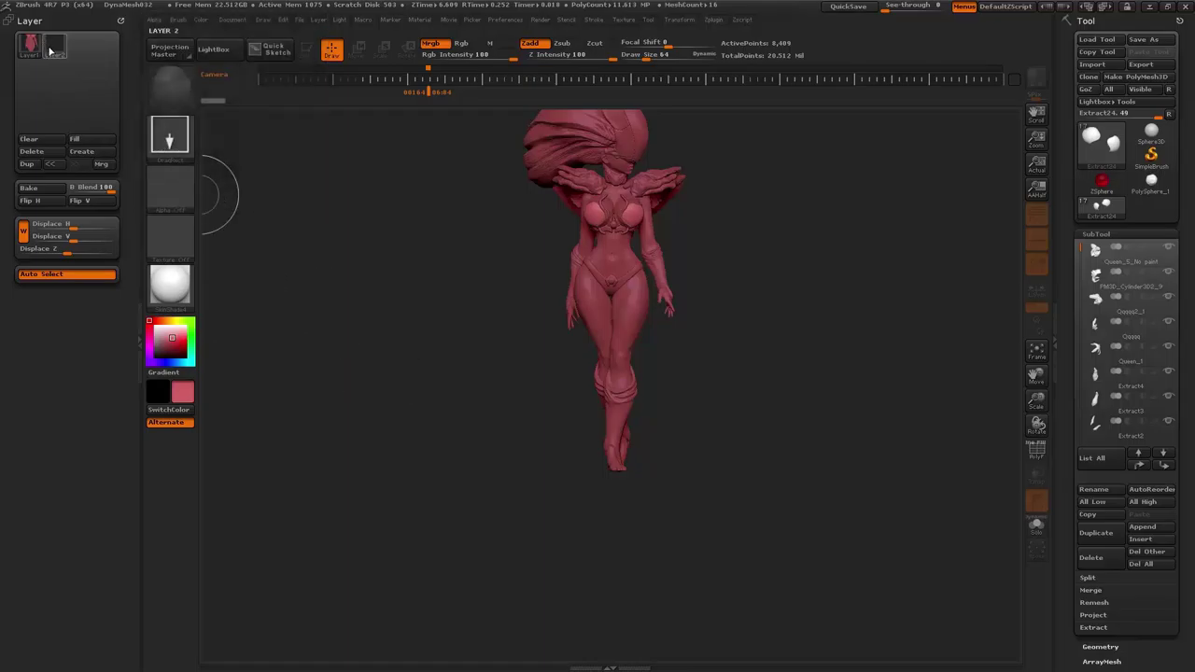
left_click_drag(350, 364, 331, 586)
mouse_move(59, 44)
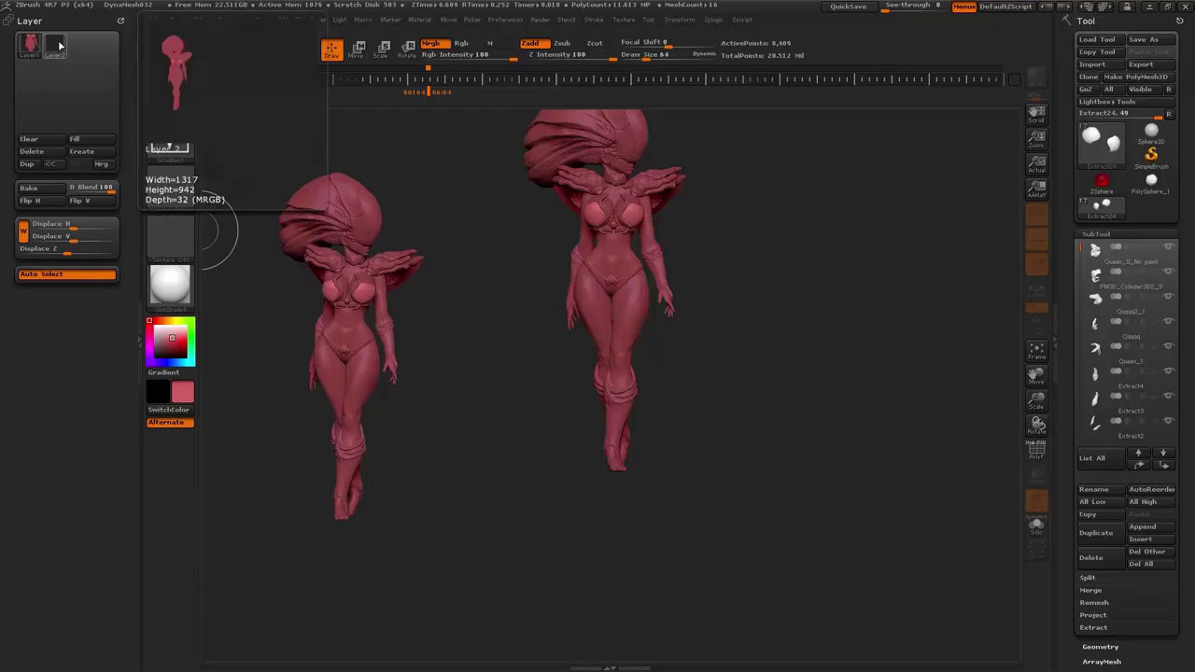
- Delete that layer, then create a fresh layer and draw a figure on the left
left_click(42, 152)
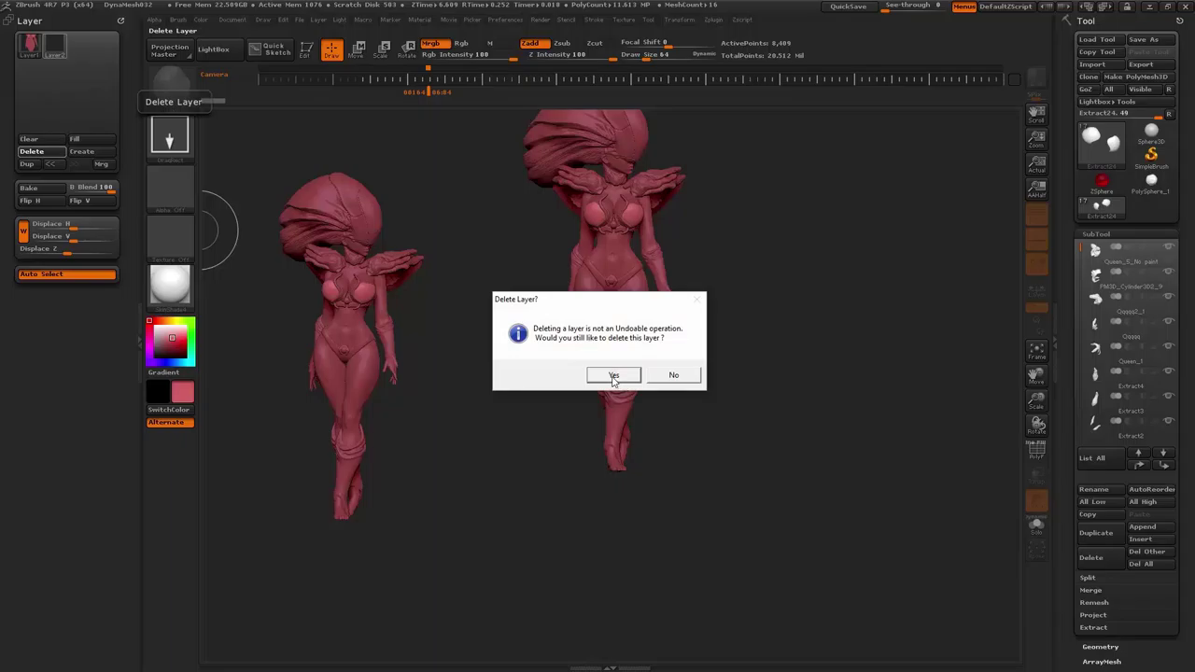
left_click(613, 376)
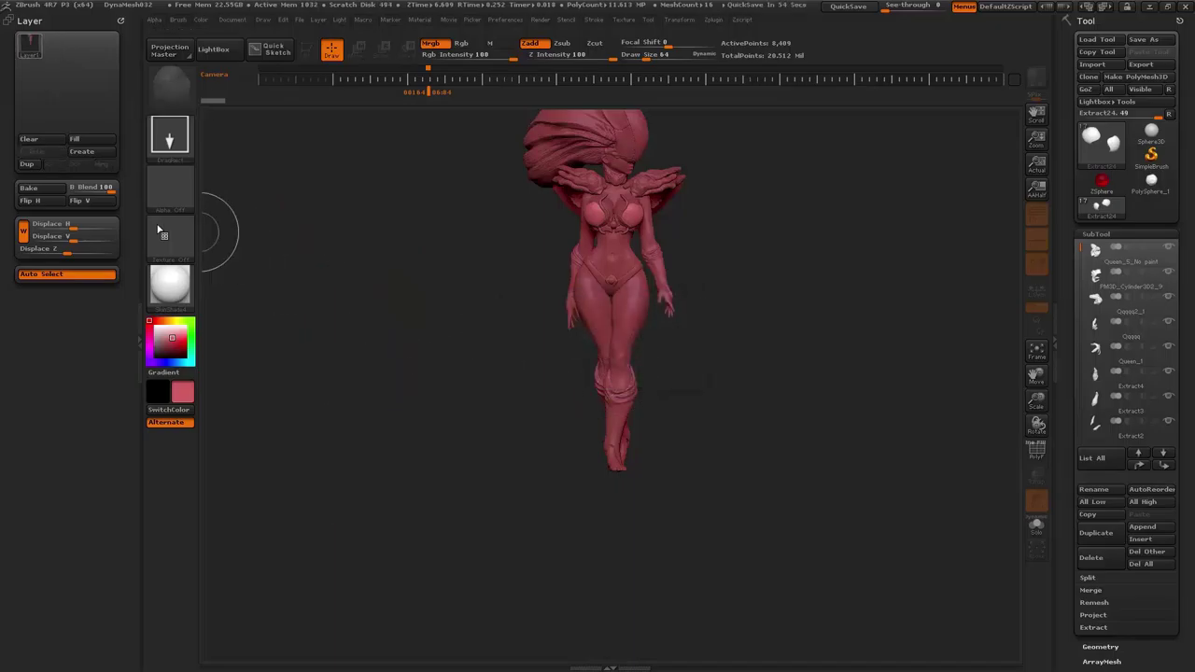
left_click(81, 151)
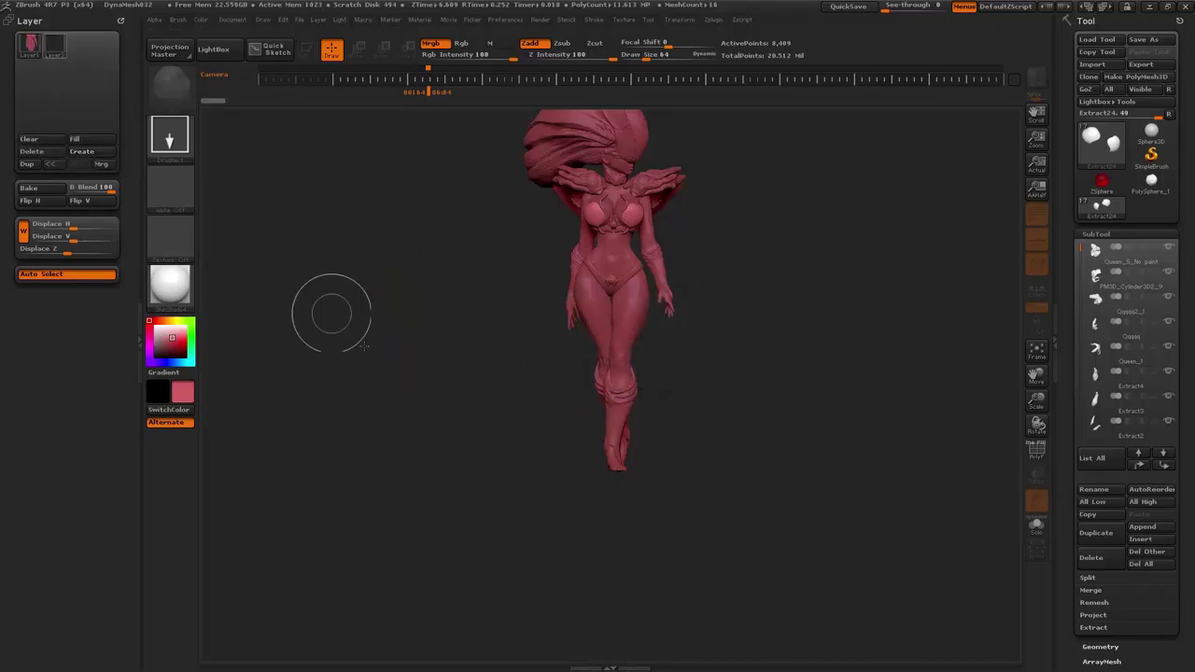
left_click_drag(364, 402, 360, 595)
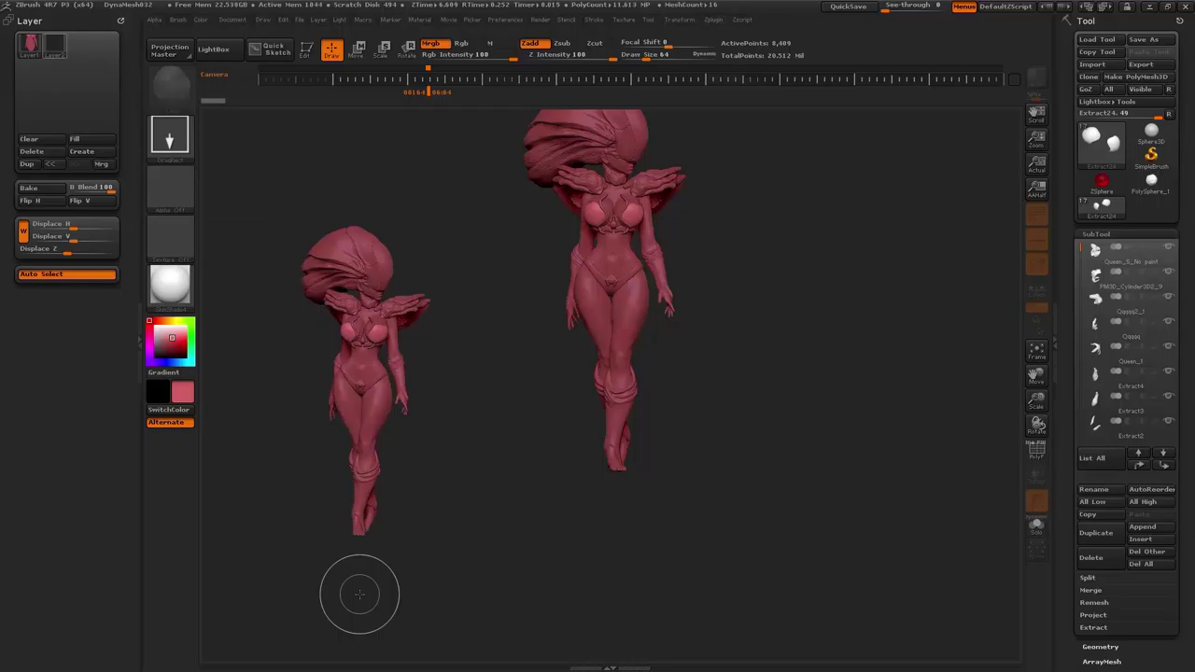
- Duplicate the second layer and offset it with Displace H, V and Z to the right
left_click(23, 166)
mouse_move(54, 53)
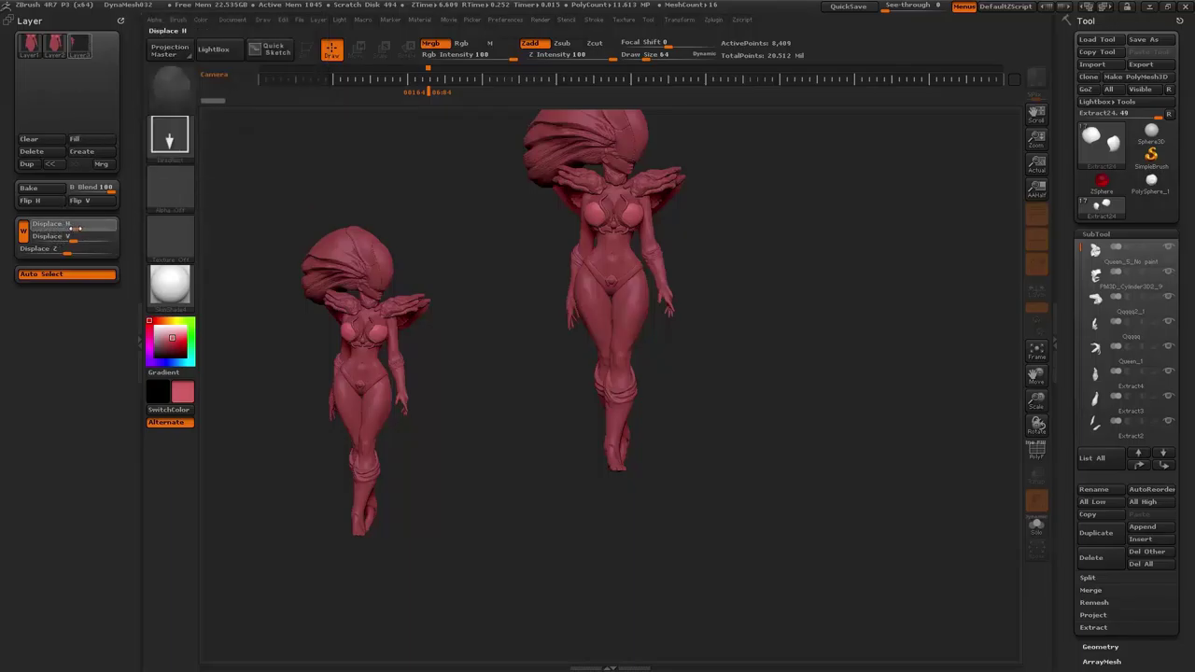
left_click_drag(76, 227, 88, 227)
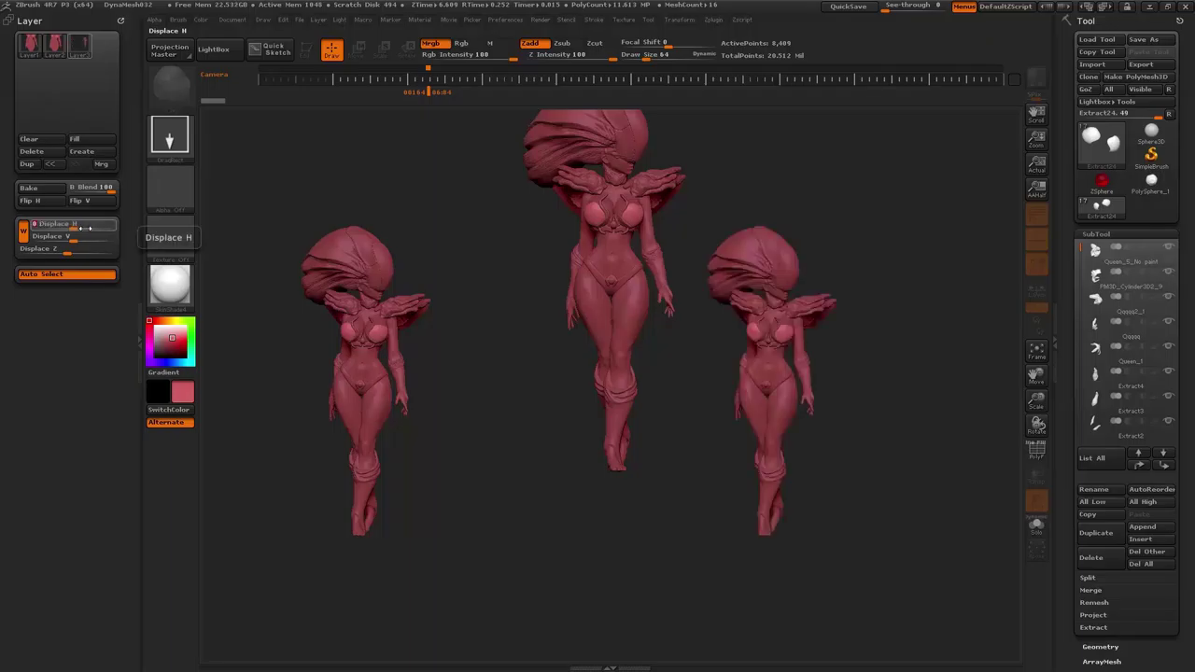
left_click_drag(53, 237, 56, 238)
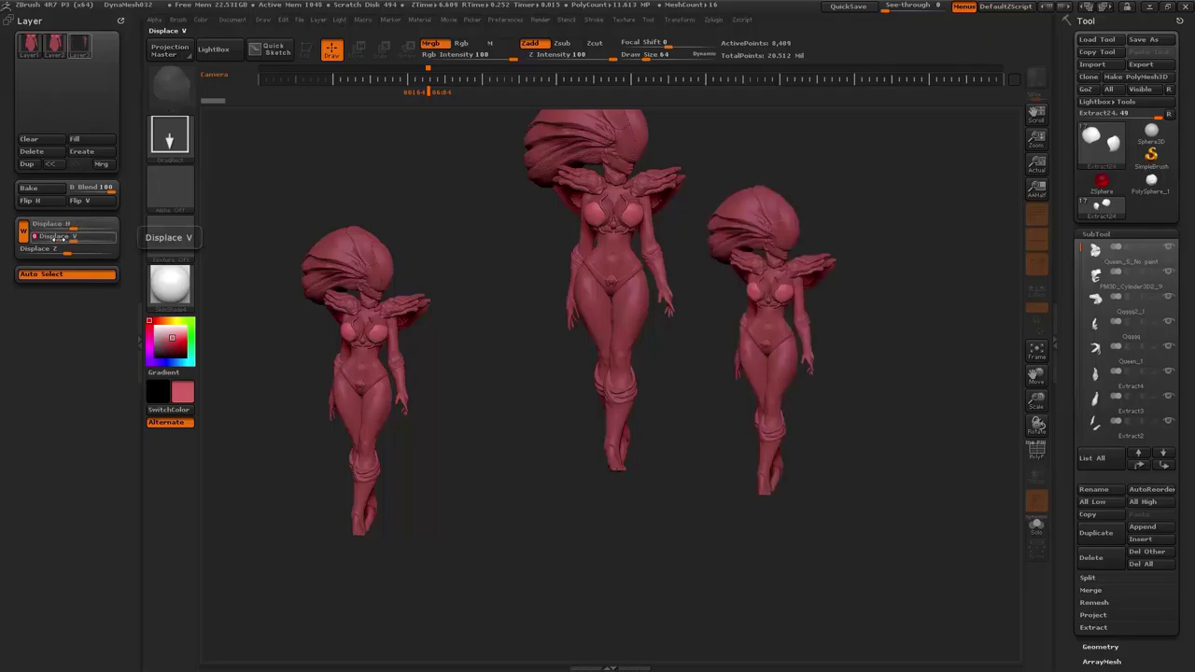
mouse_move(78, 252)
left_mouse_down()
mouse_move(45, 249)
mouse_move(58, 251)
left_mouse_up()
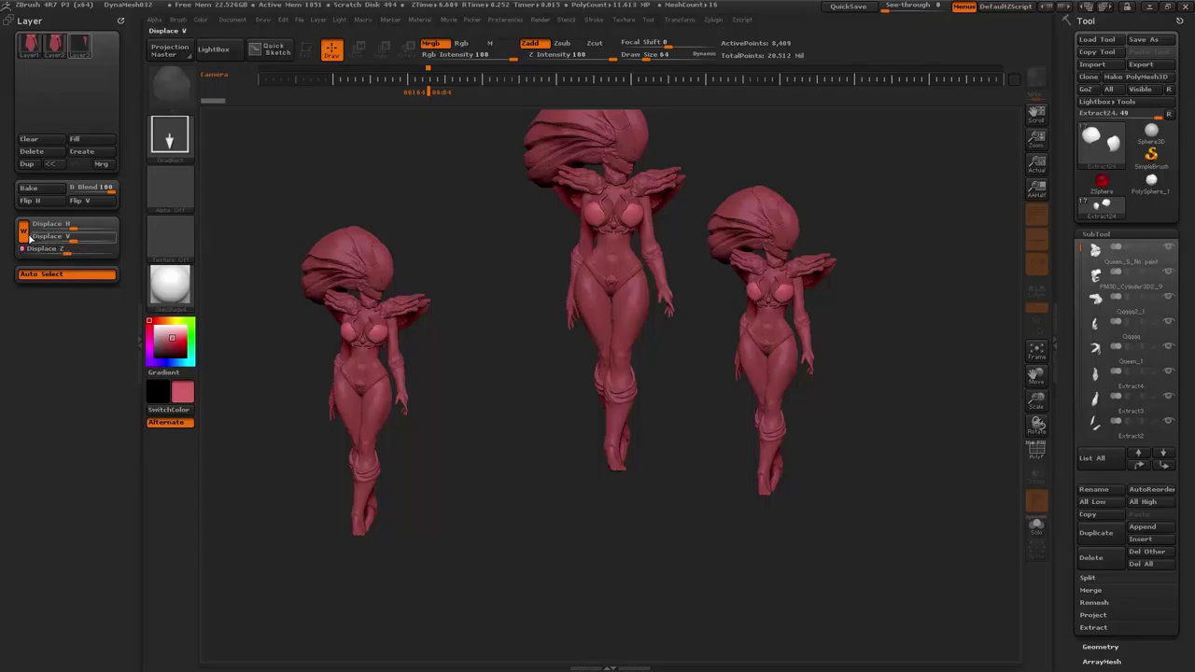
left_click_drag(68, 248, 35, 249)
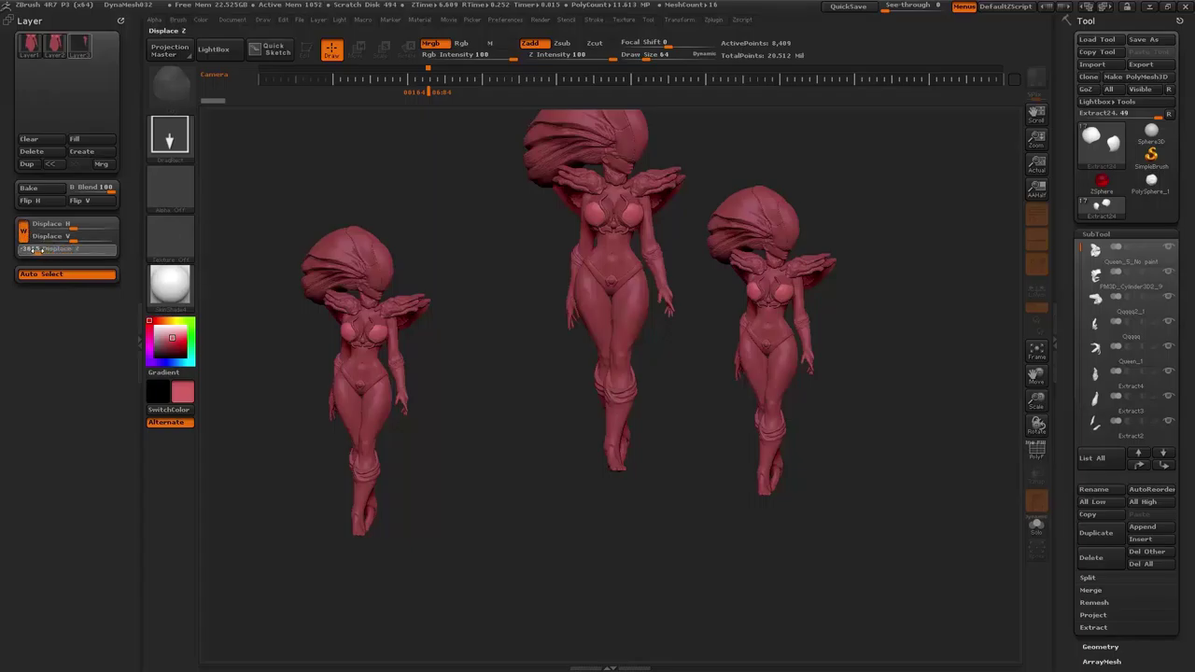
mouse_move(59, 43)
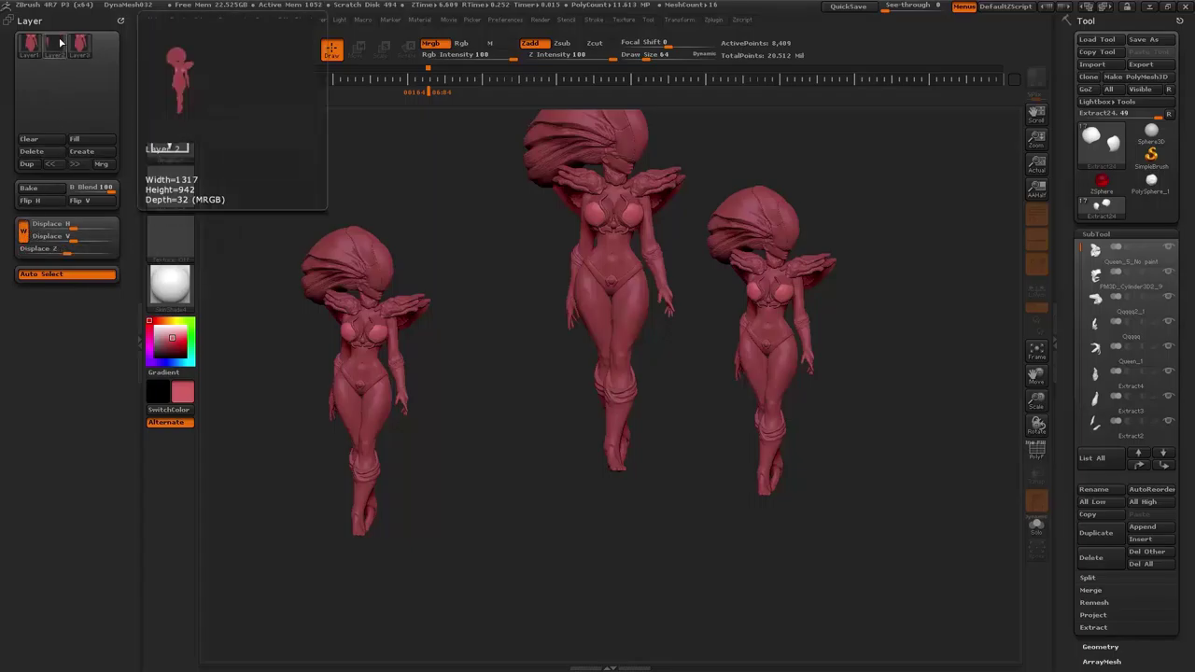
- Bake the third layer's shading and duplicate it into a fourth layer
left_click(53, 189)
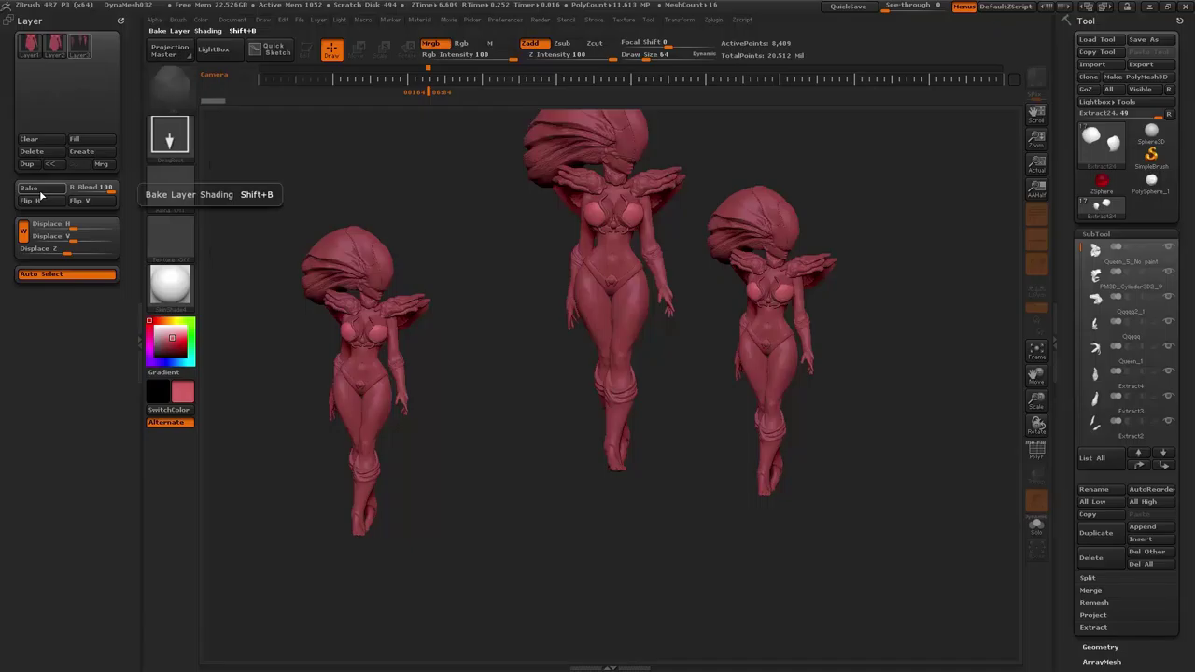
mouse_move(83, 44)
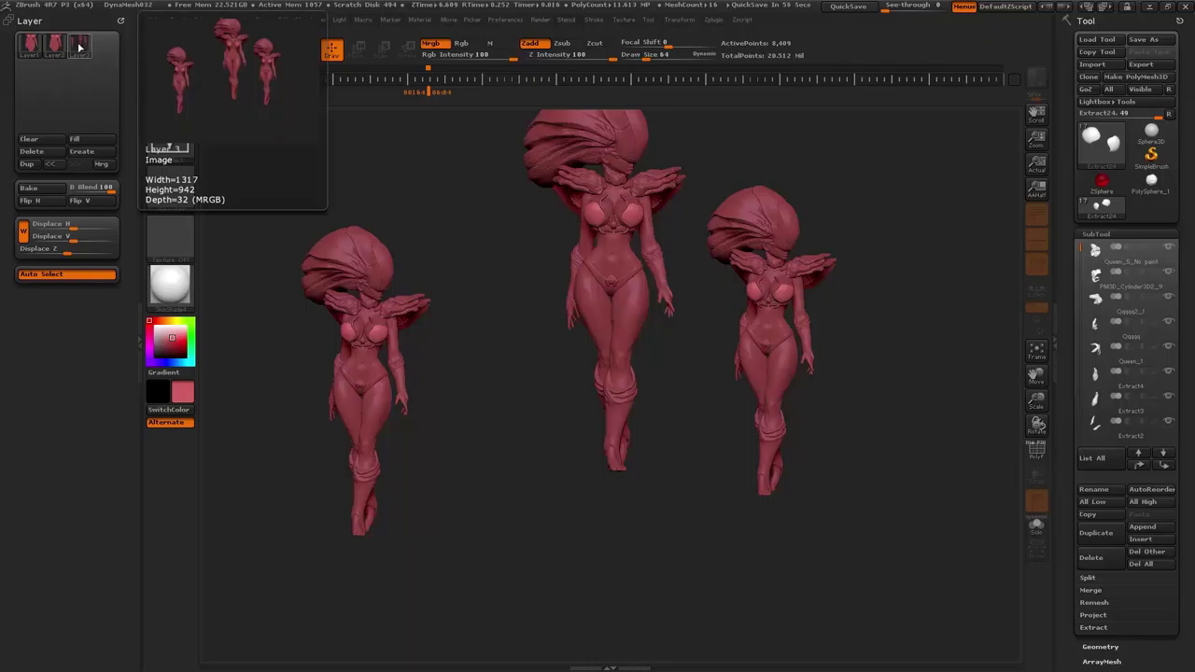
left_click(27, 163)
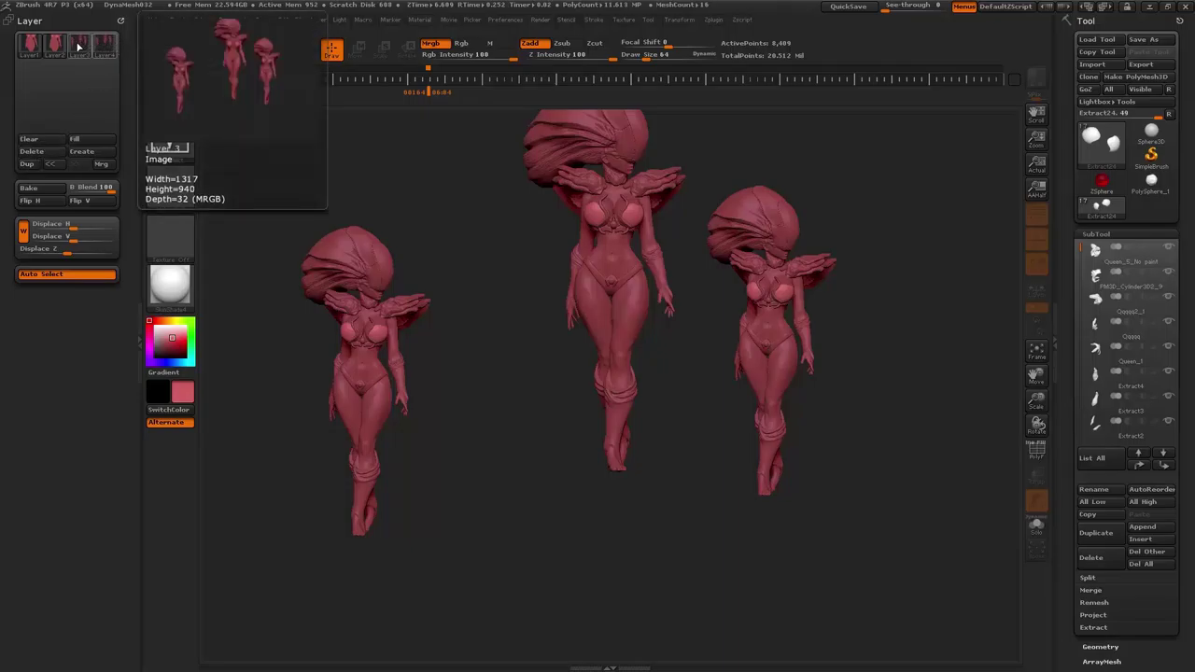
- Move the new layer up to the first slot, then back down to the last slot
left_click(54, 164)
left_click(54, 164)
left_click(54, 164)
left_click(79, 165)
left_click(79, 165)
left_click(80, 166)
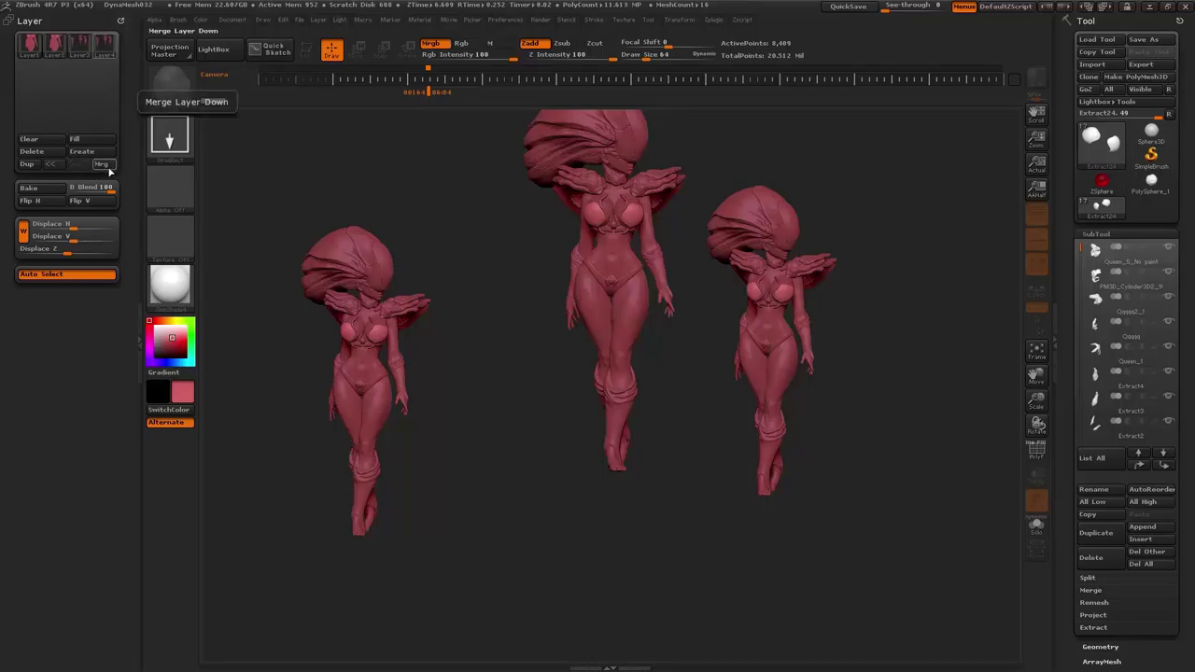
- Merge the layers down twice with Mrg, confirming Yes each time, leaving two layers
left_click(103, 164)
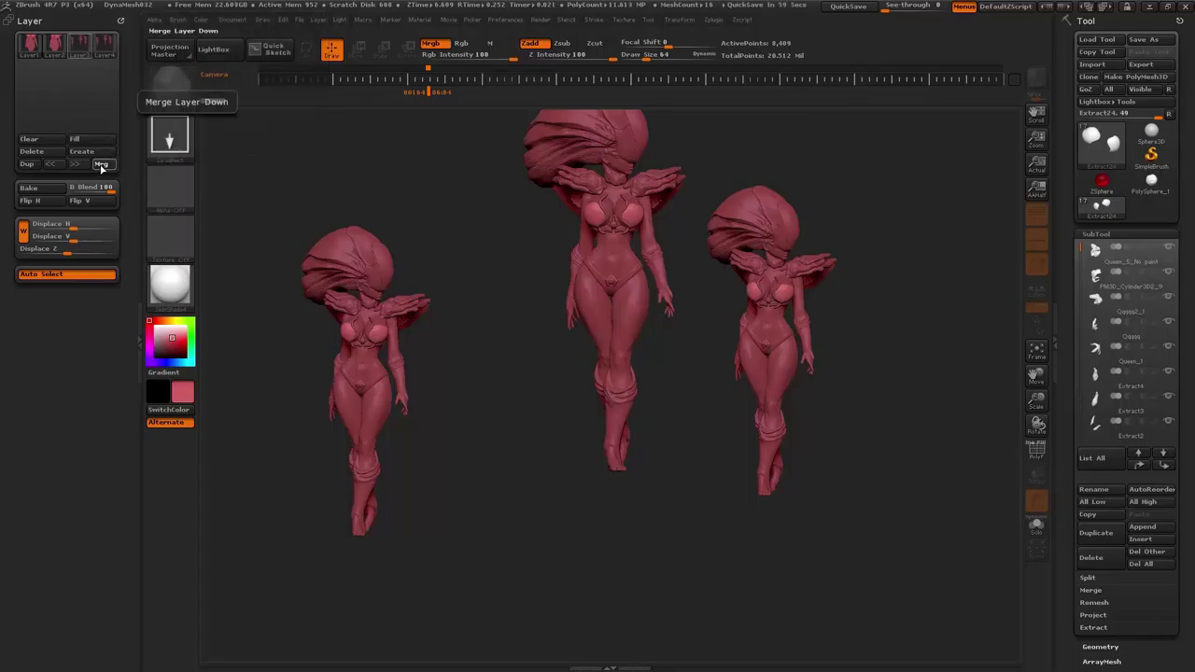
left_click(102, 165)
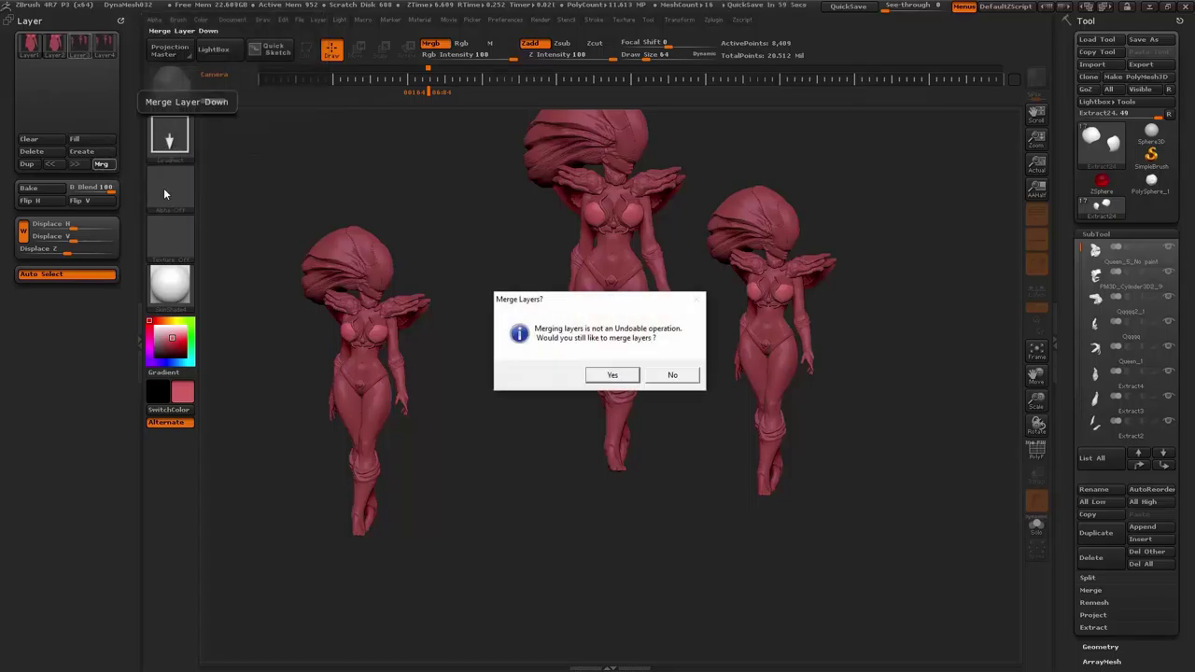
left_click(609, 377)
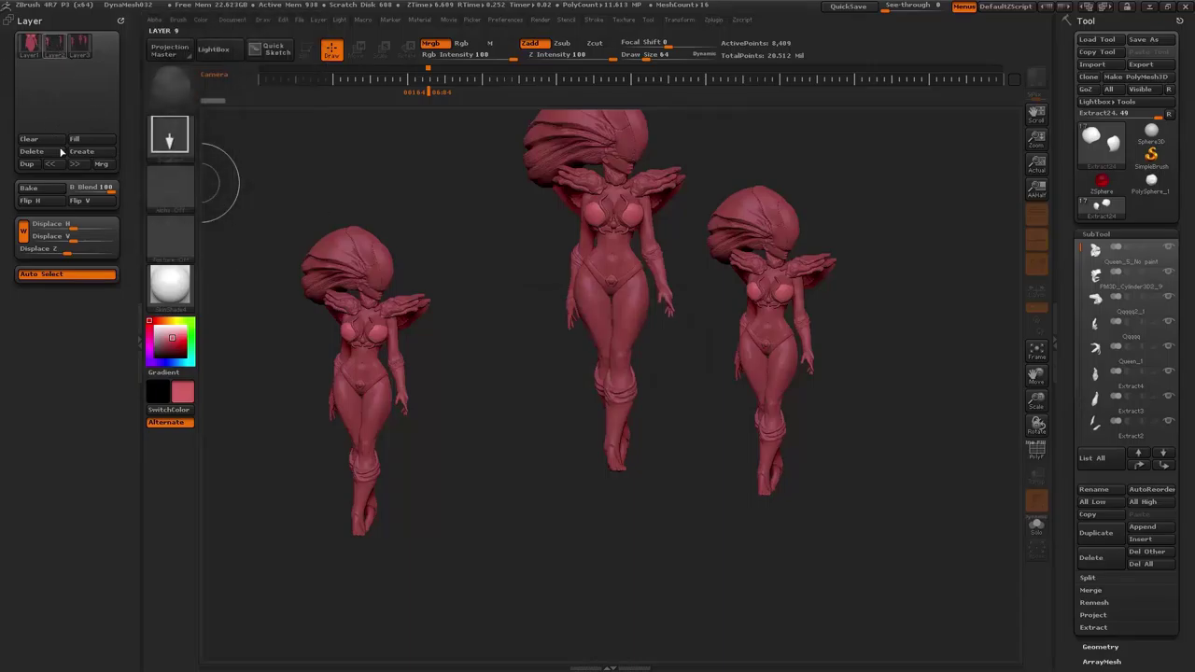
left_click(101, 164)
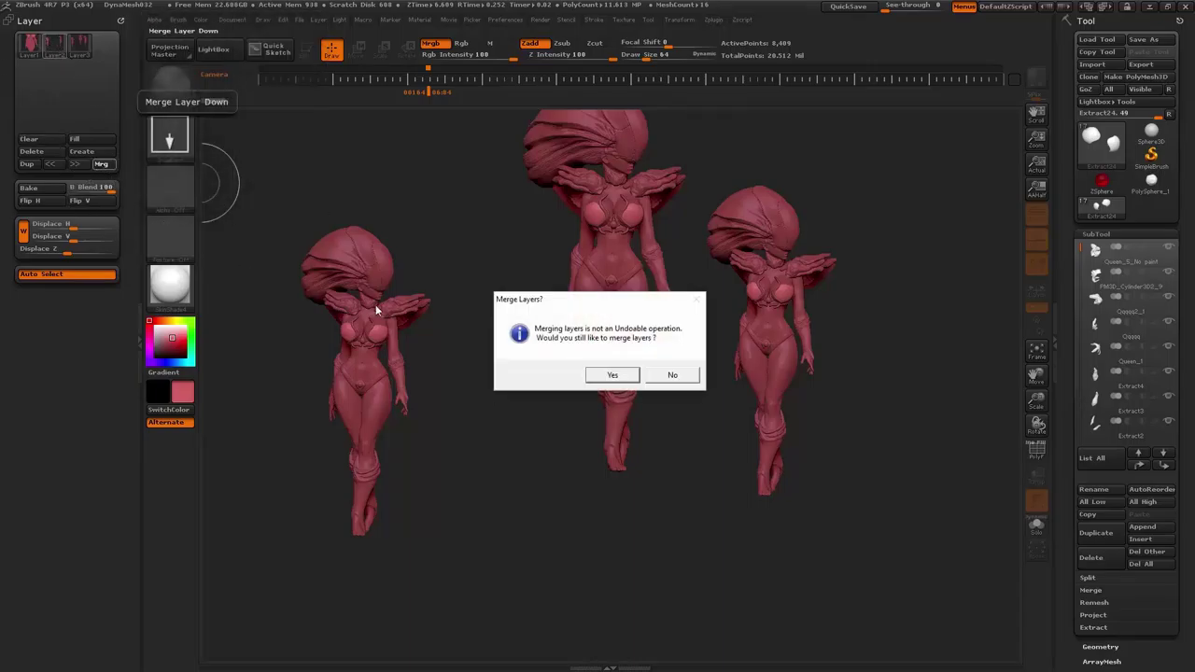
left_click(616, 371)
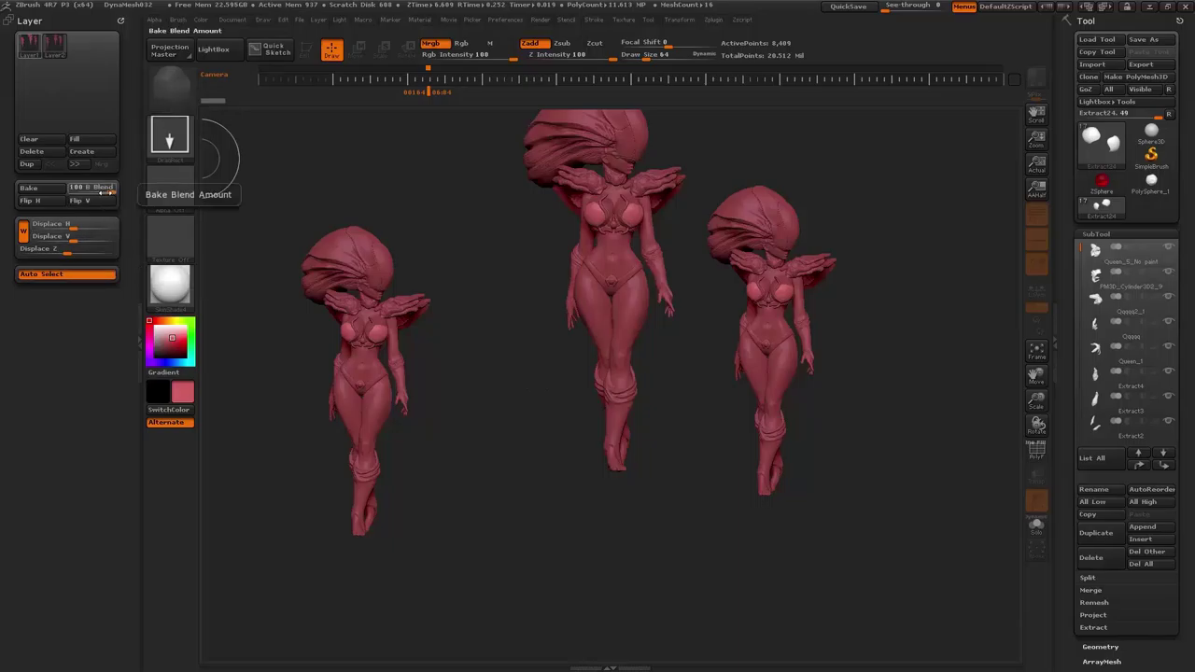
- Set B Blend to 0, flip the layer vertically and back, then mirror it horizontally
left_click_drag(105, 190, 73, 191)
mouse_move(59, 48)
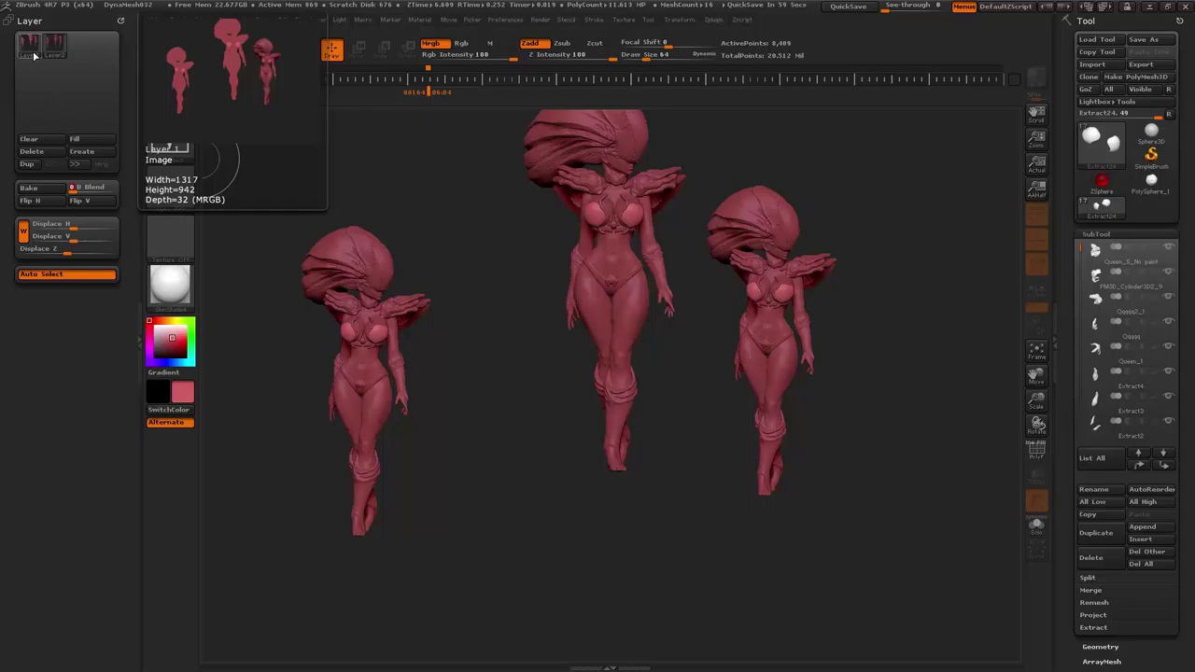
left_click(81, 200)
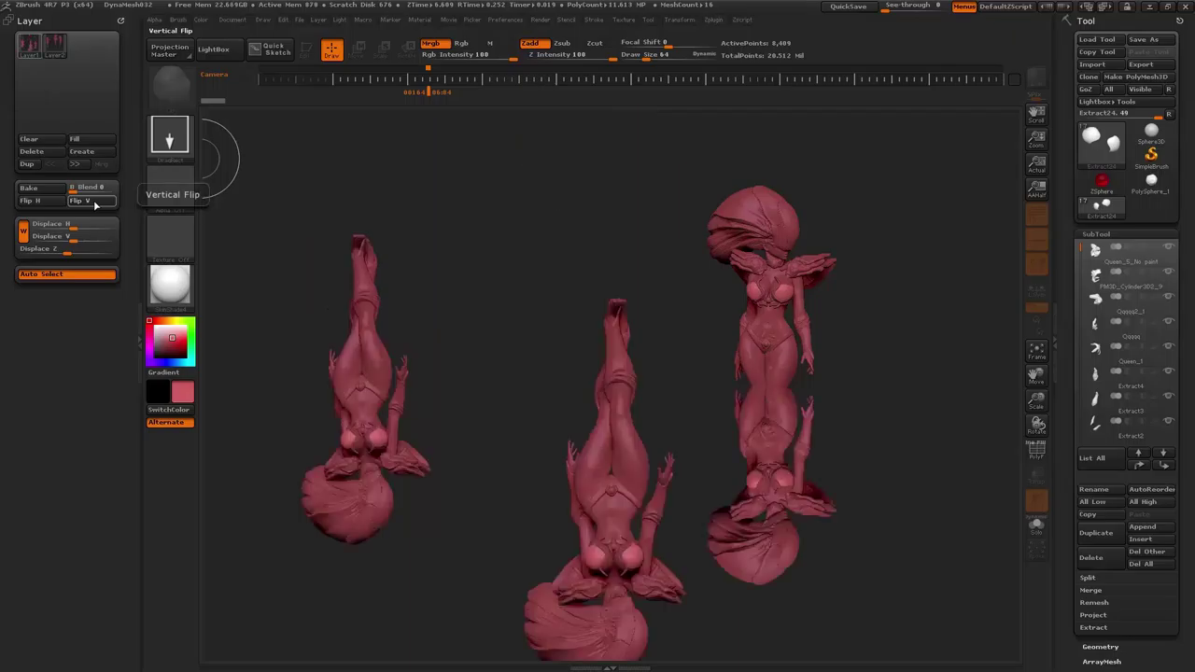
left_click(80, 201)
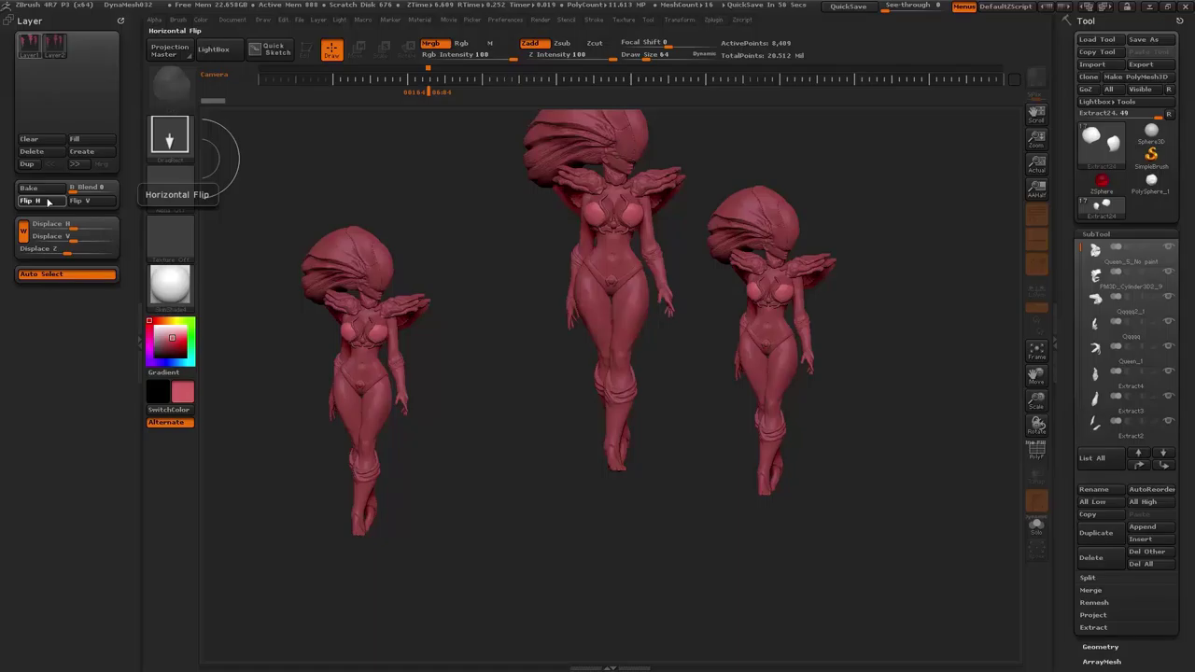
left_click(47, 200)
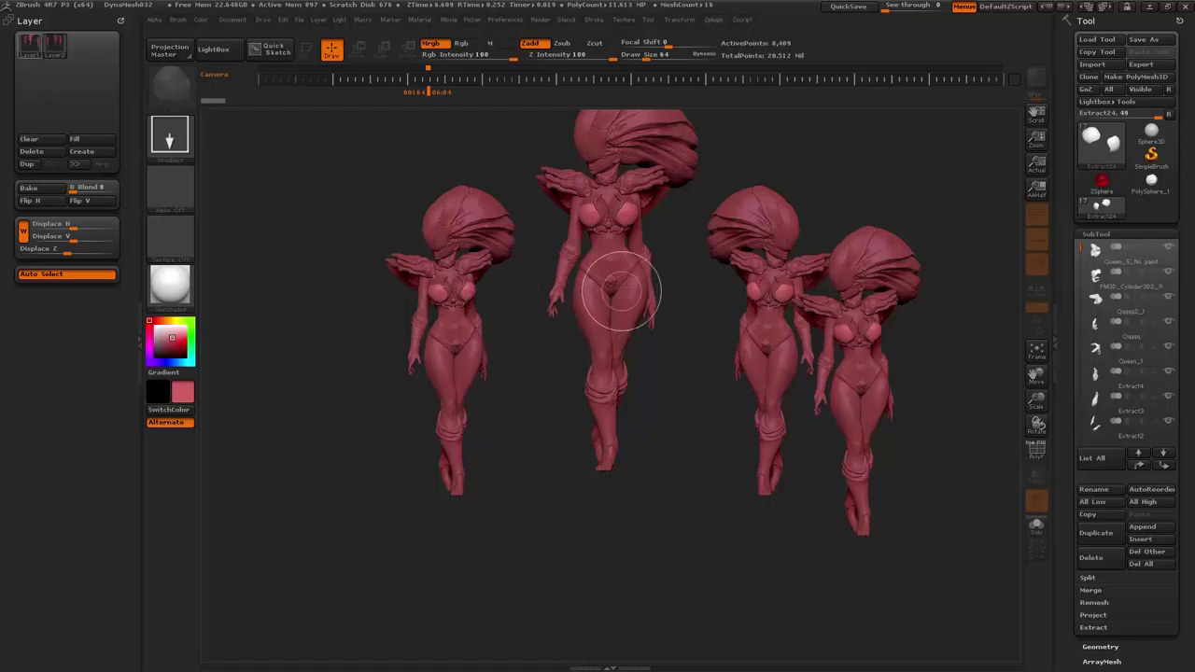
left_click(788, 275, "alt")
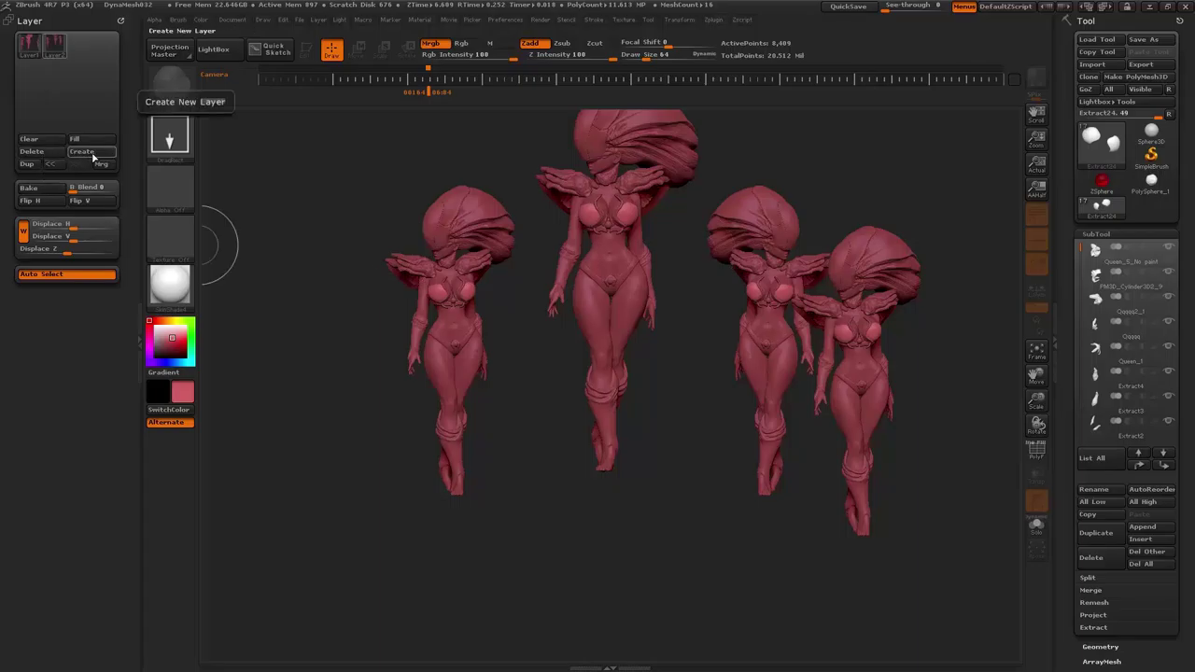
- Duplicate the current layer and make EraserBrush the active tool
left_click(30, 163)
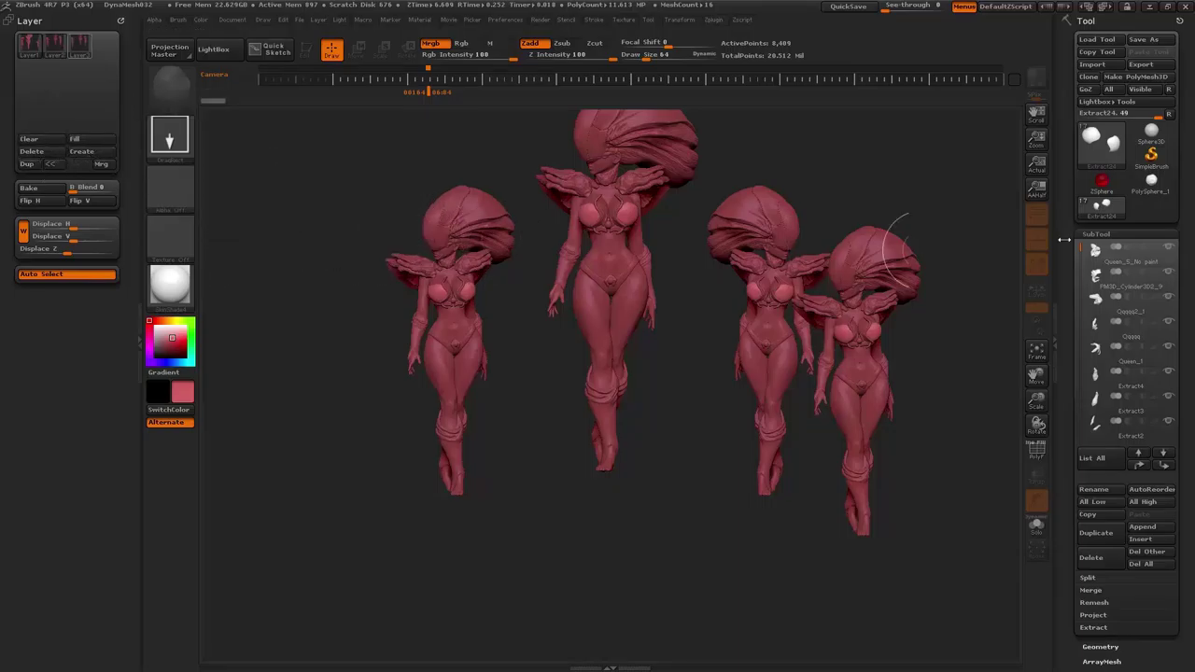
left_click(1111, 152)
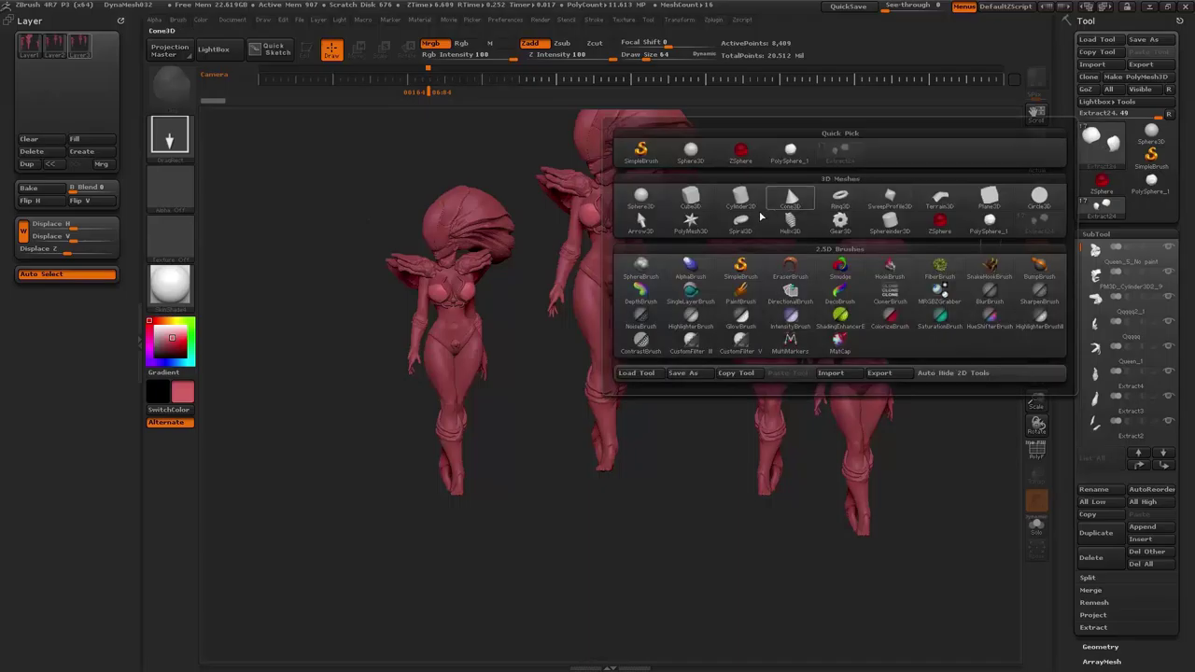
left_click(790, 269)
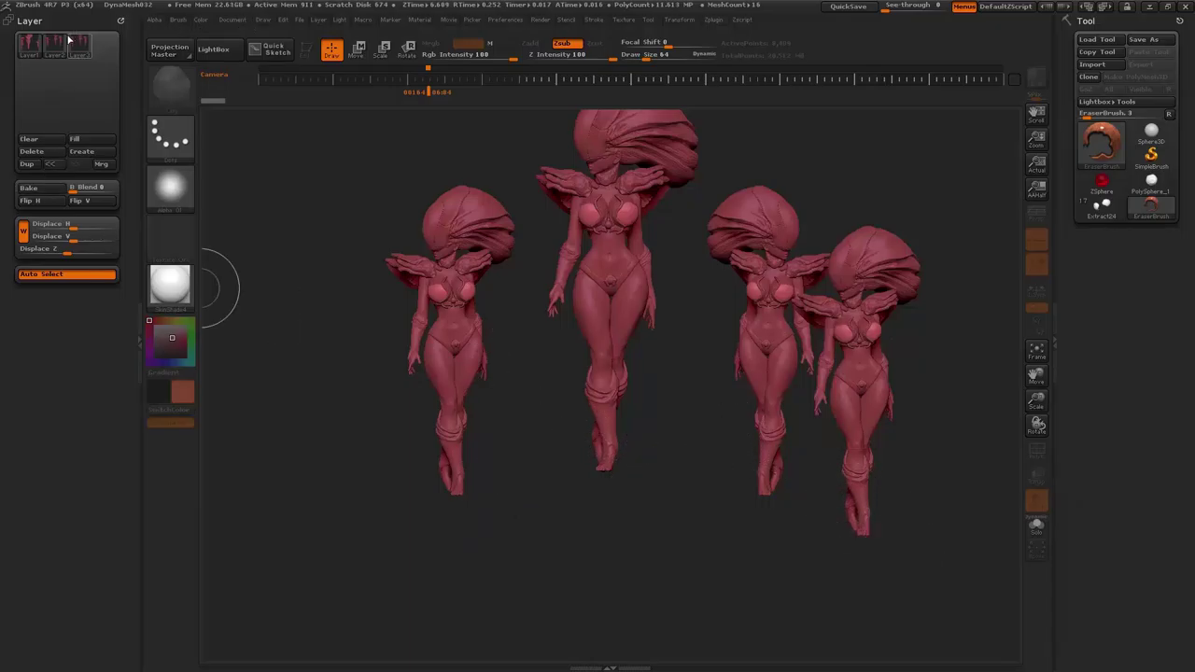
- Delete the extra layer, confirming with Yes
mouse_move(64, 56)
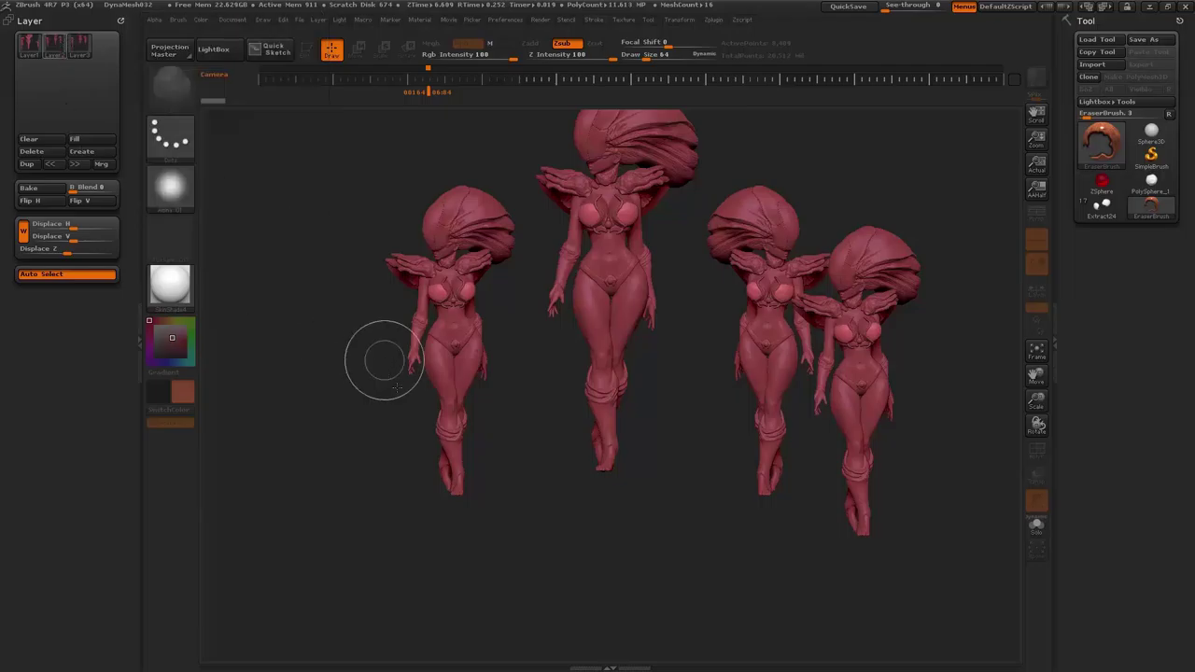
left_click(30, 152)
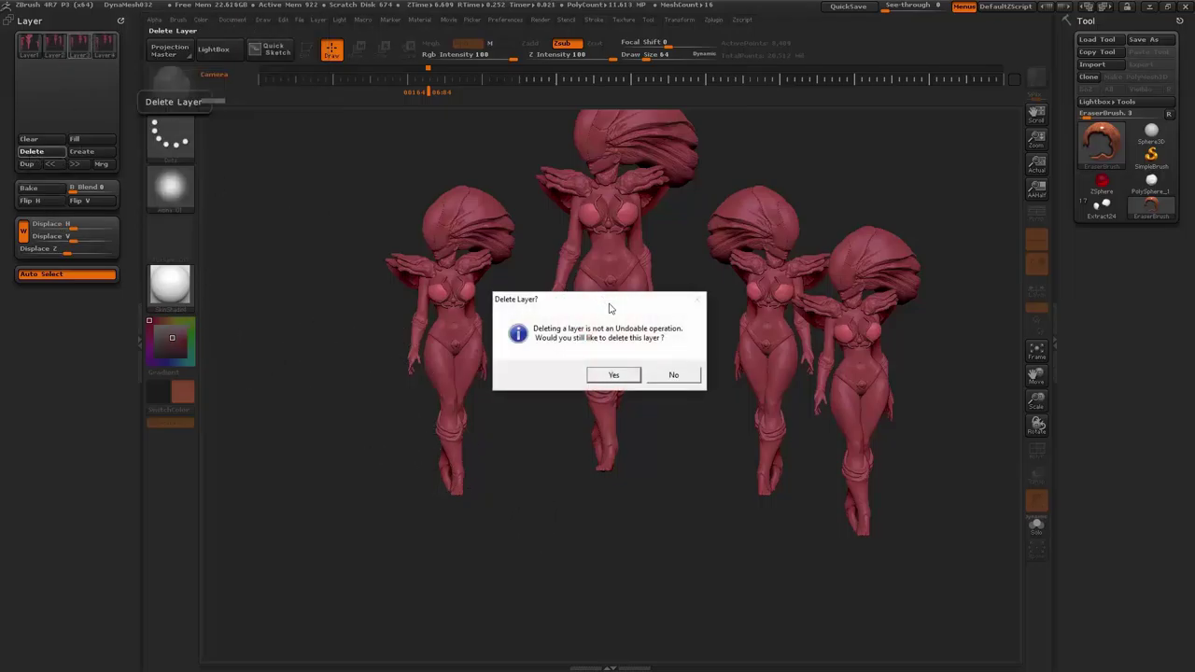
left_click(620, 378)
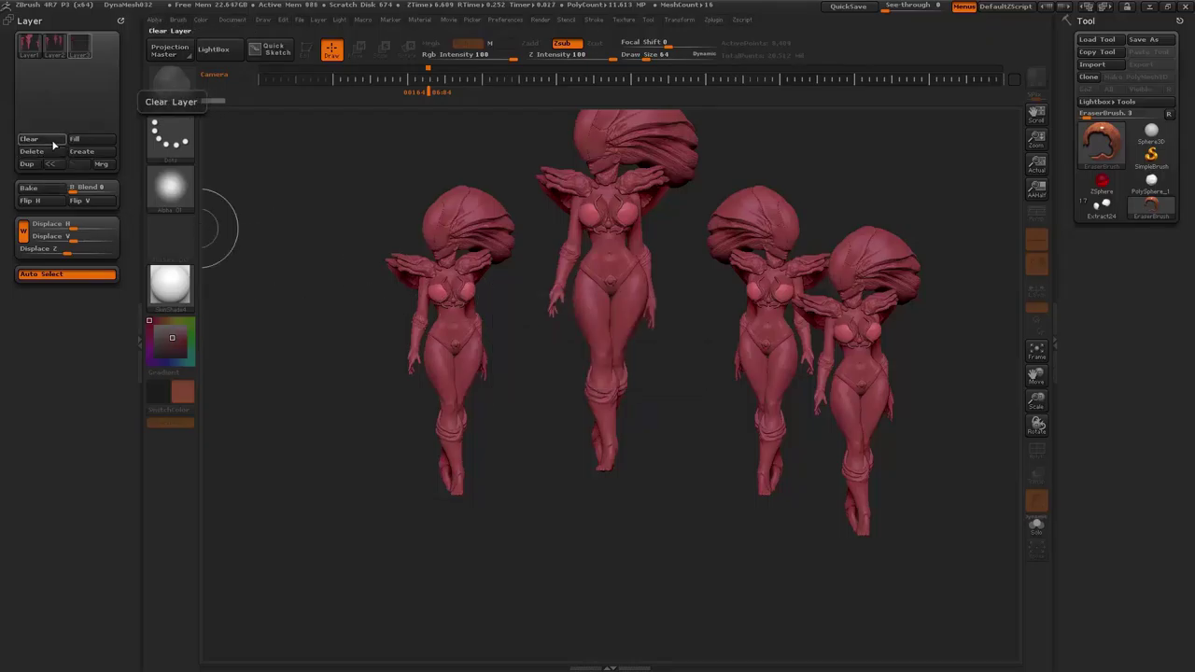
mouse_move(62, 47)
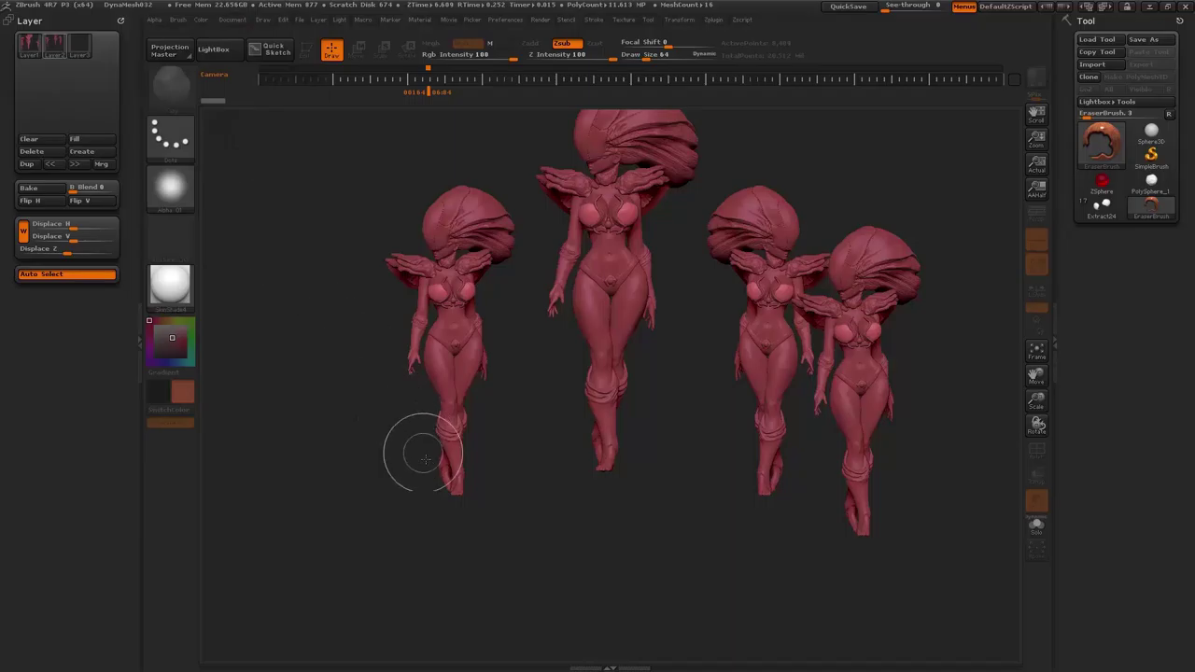
- Erase the lower legs of the left, centre and right figures and the centre figure's lower torso
mouse_move(778, 464)
left_mouse_down()
mouse_move(762, 489)
mouse_move(742, 381)
mouse_move(780, 382)
mouse_move(738, 331)
left_mouse_up()
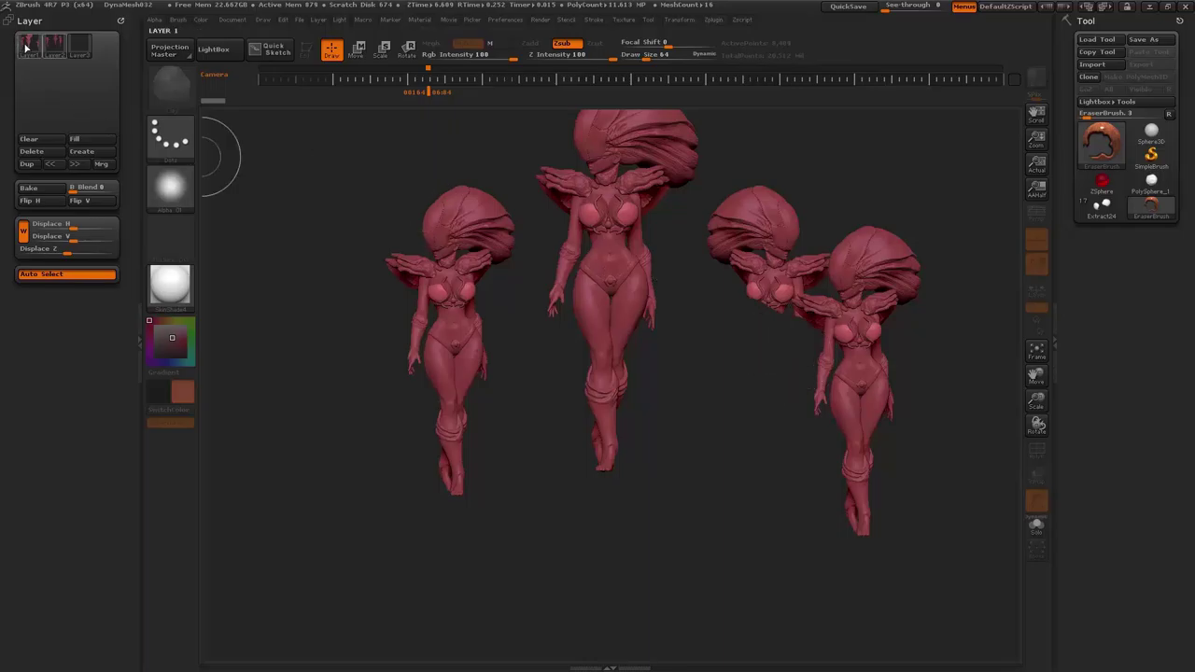
mouse_move(452, 493)
left_mouse_down()
mouse_move(437, 374)
mouse_move(455, 420)
left_mouse_up()
mouse_move(565, 497)
left_mouse_down()
mouse_move(560, 405)
mouse_move(597, 392)
mouse_move(612, 369)
mouse_move(550, 299)
left_mouse_up()
mouse_move(616, 411)
left_mouse_down()
mouse_move(565, 271)
mouse_move(612, 332)
left_mouse_up()
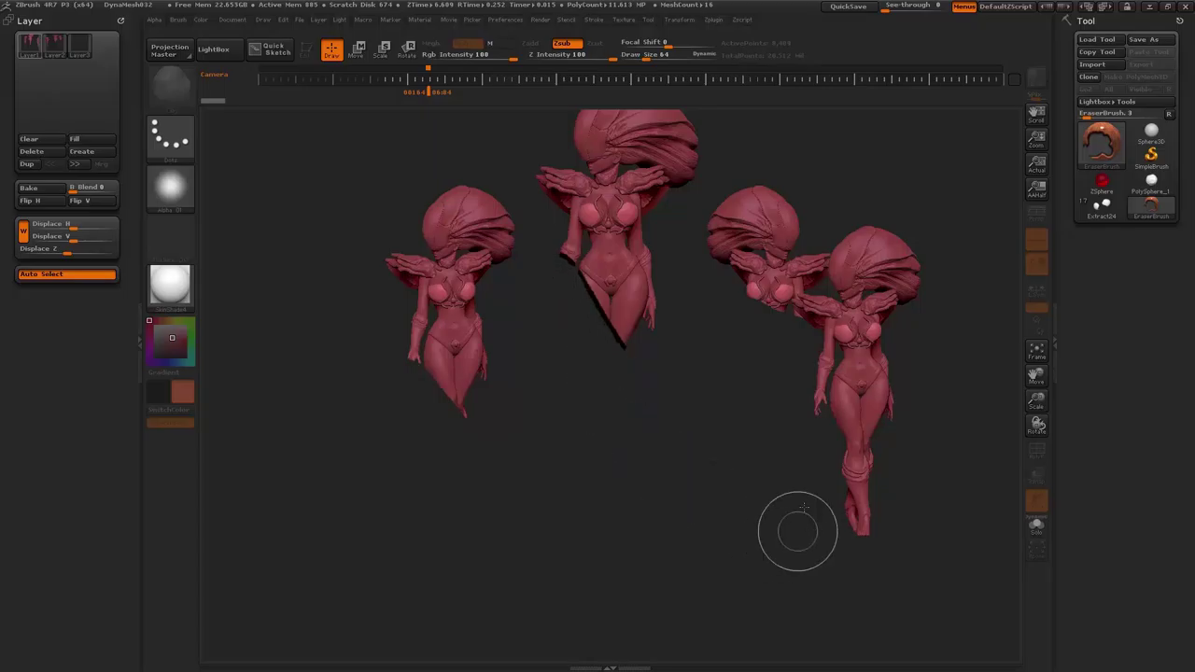
mouse_move(794, 531)
left_mouse_down()
mouse_move(804, 448)
mouse_move(851, 530)
left_mouse_up()
left_click_drag(809, 460, 790, 428)
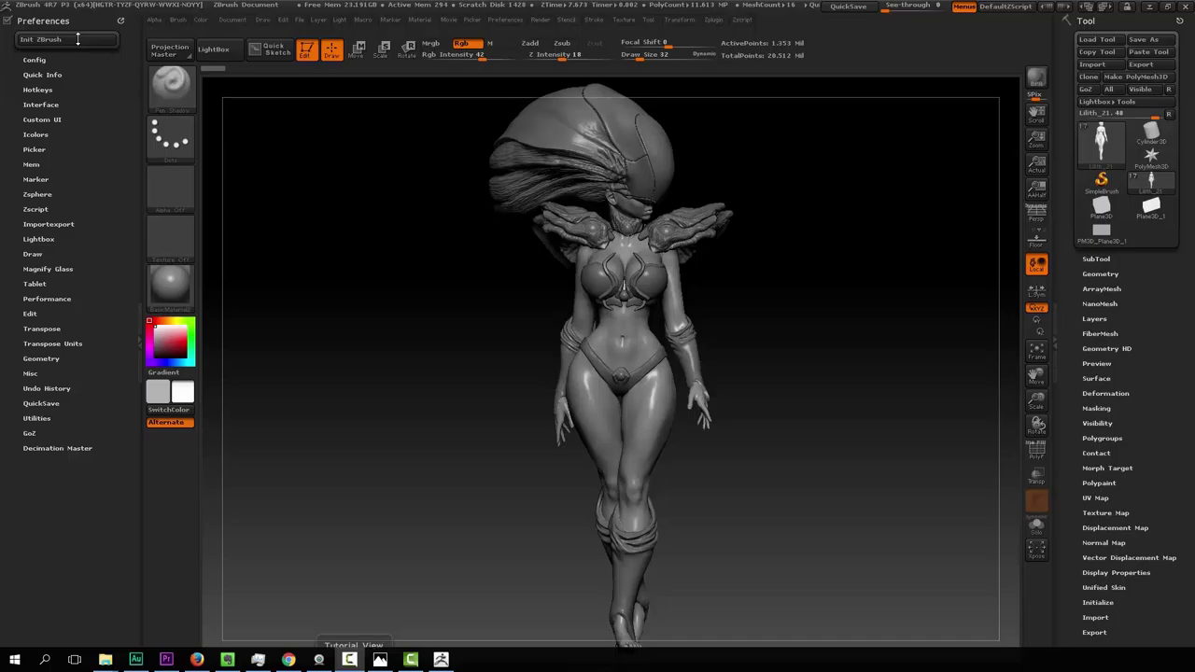
- Expand the Config sub-palette in the docked Preferences palette
left_click(34, 59)
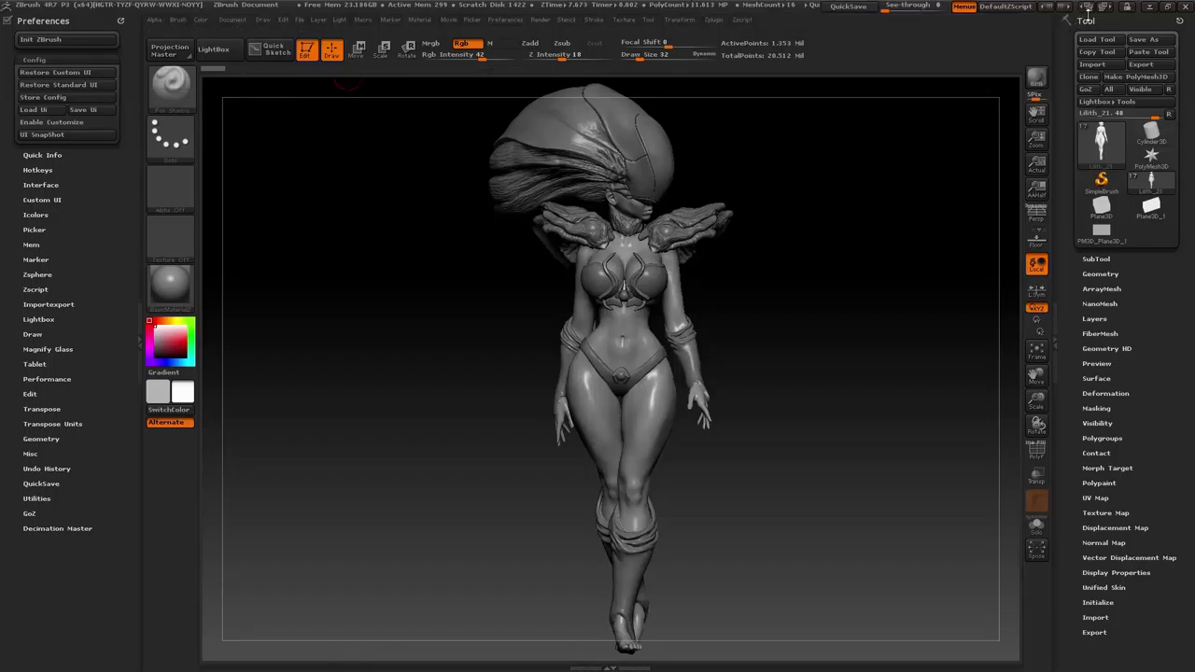
- Cycle through compact_UI, Sculpt01, Minimal and LeftRightShelf layouts back to Default, showing the Material palette
left_click(1106, 12)
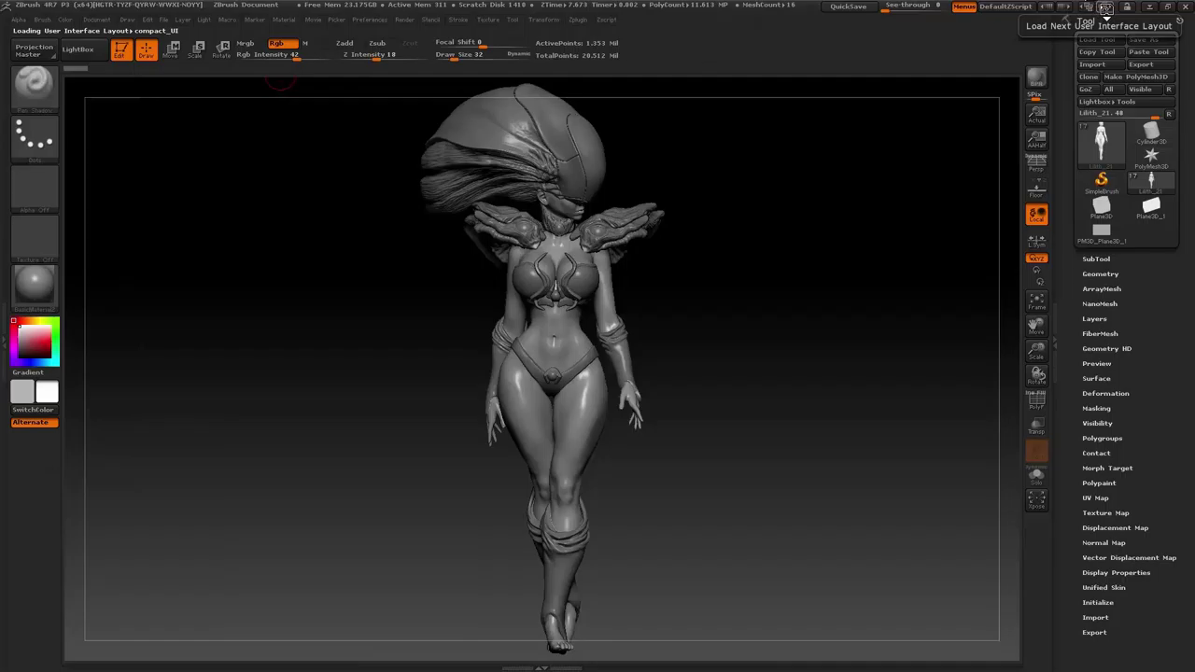
left_click(1106, 7)
left_click(1086, 8)
left_click(1087, 9)
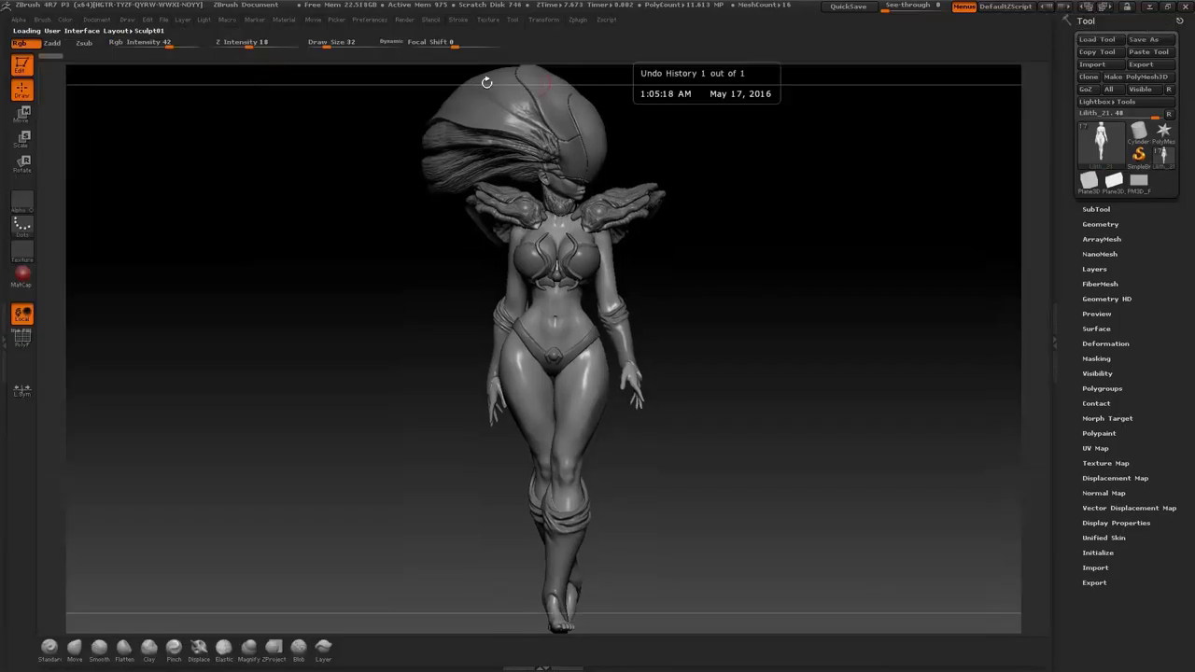
left_click(1086, 9)
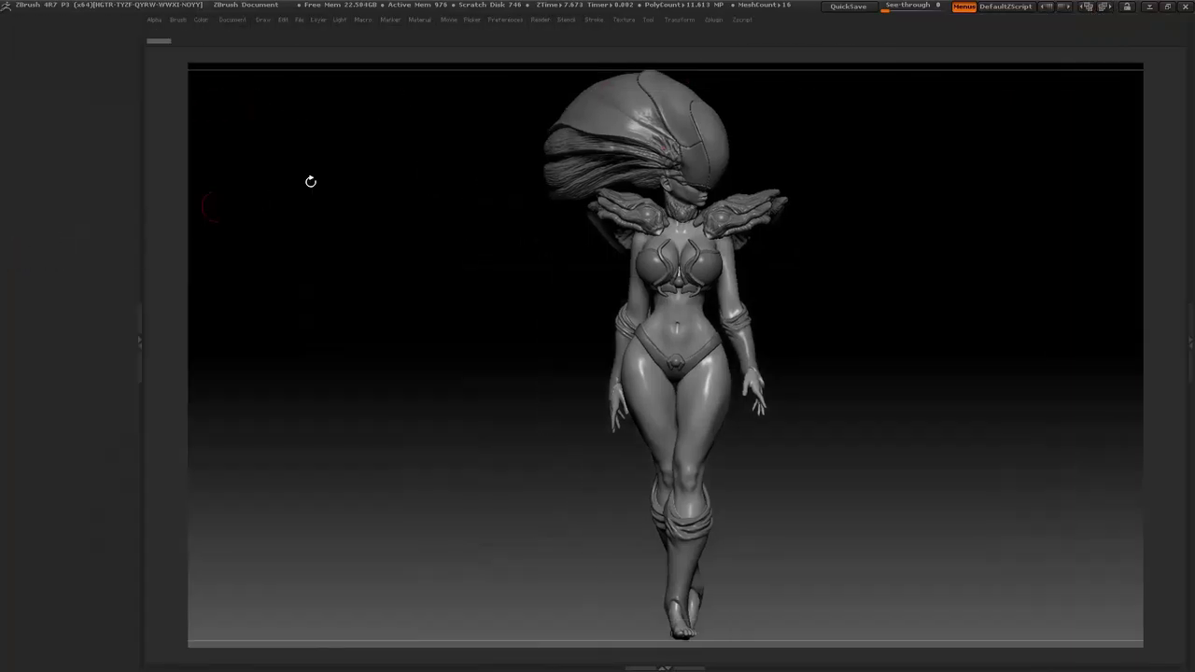
left_click(1088, 9)
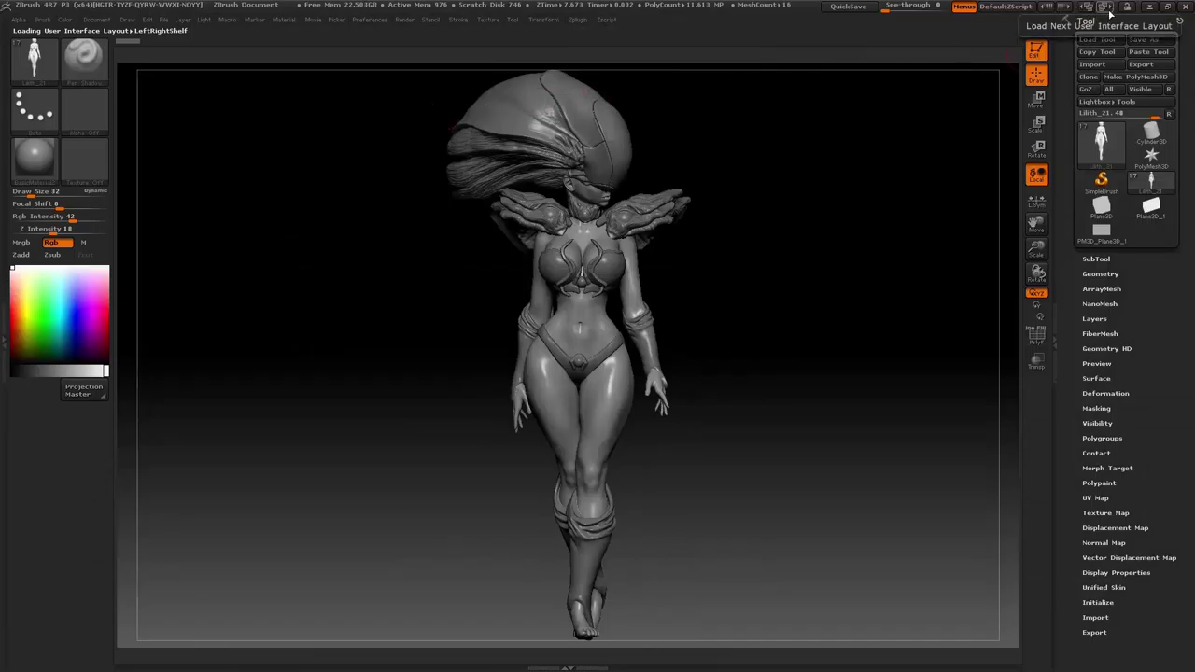
left_click(1090, 7)
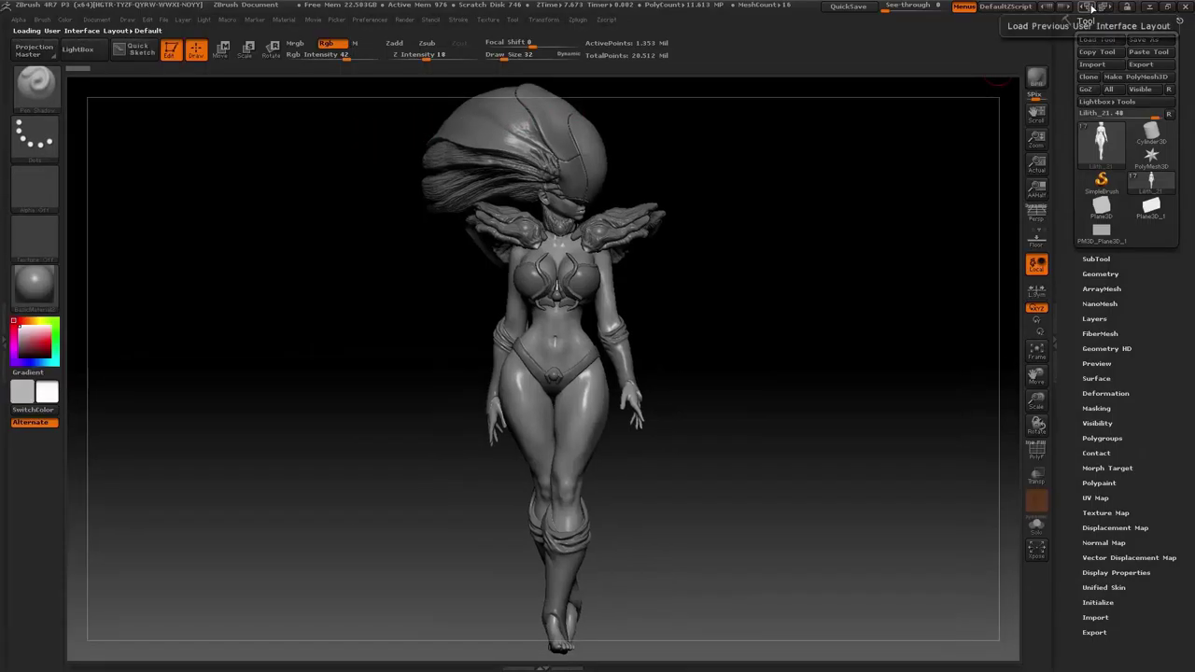
left_click(5, 327)
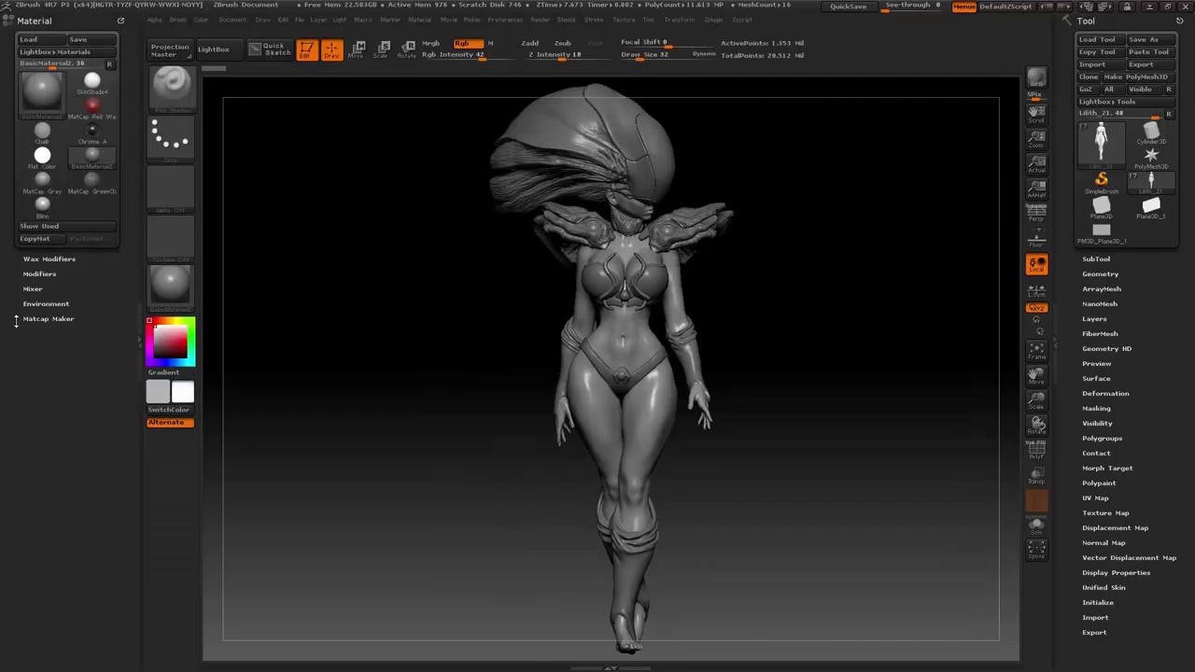
- Collapse Material, dock Preferences in the left tray, restore the Tool palette, and expand Config
left_click(121, 22)
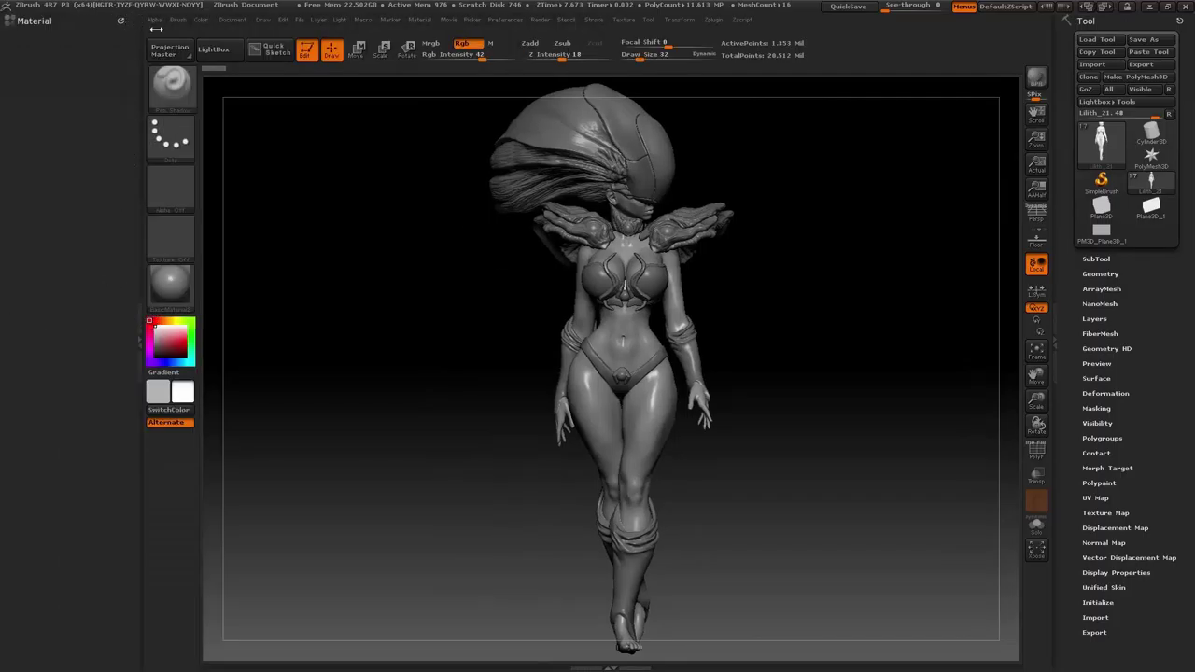
left_click(1056, 306)
left_click(472, 19)
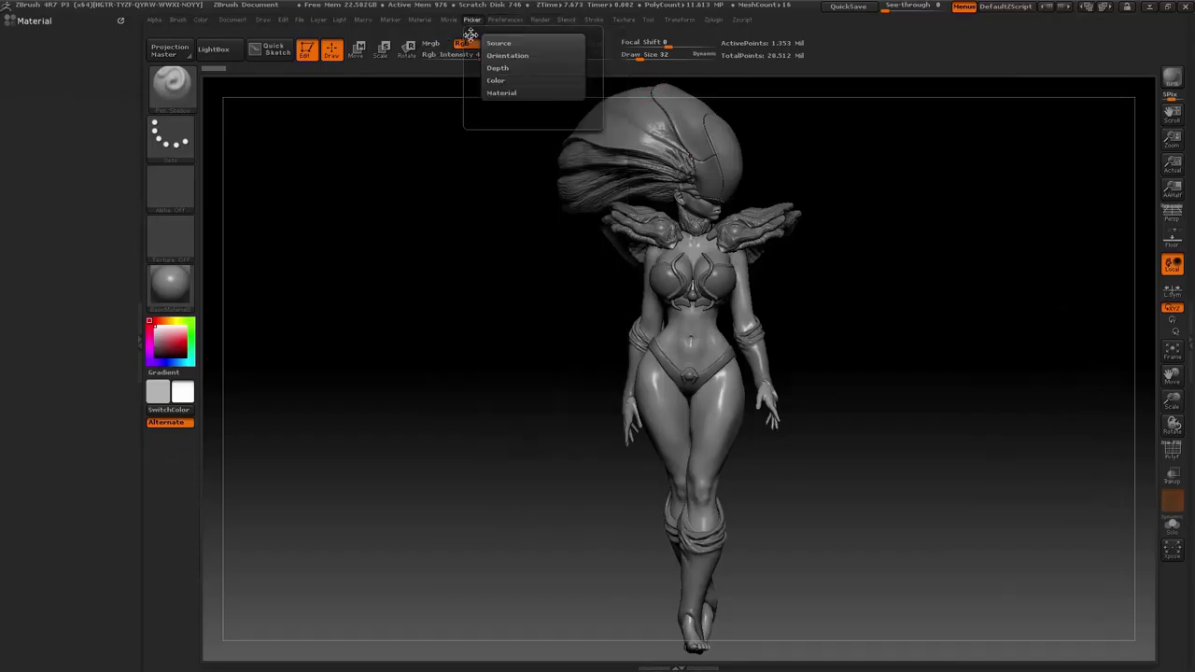
left_click(492, 34)
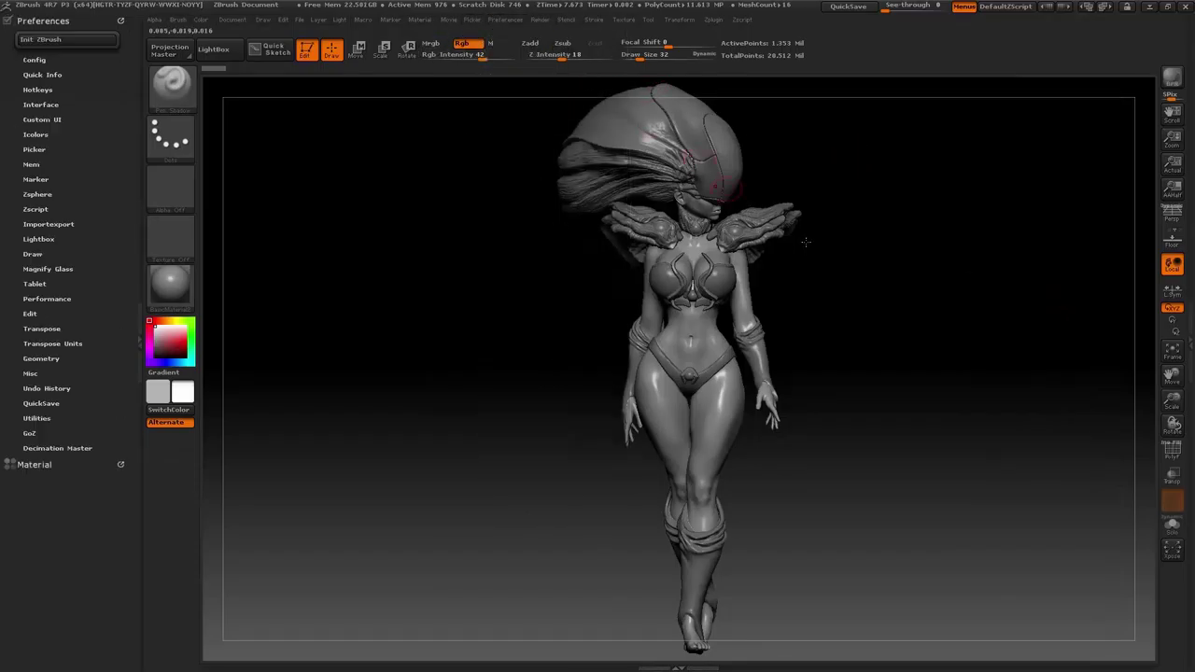
left_click(1189, 327)
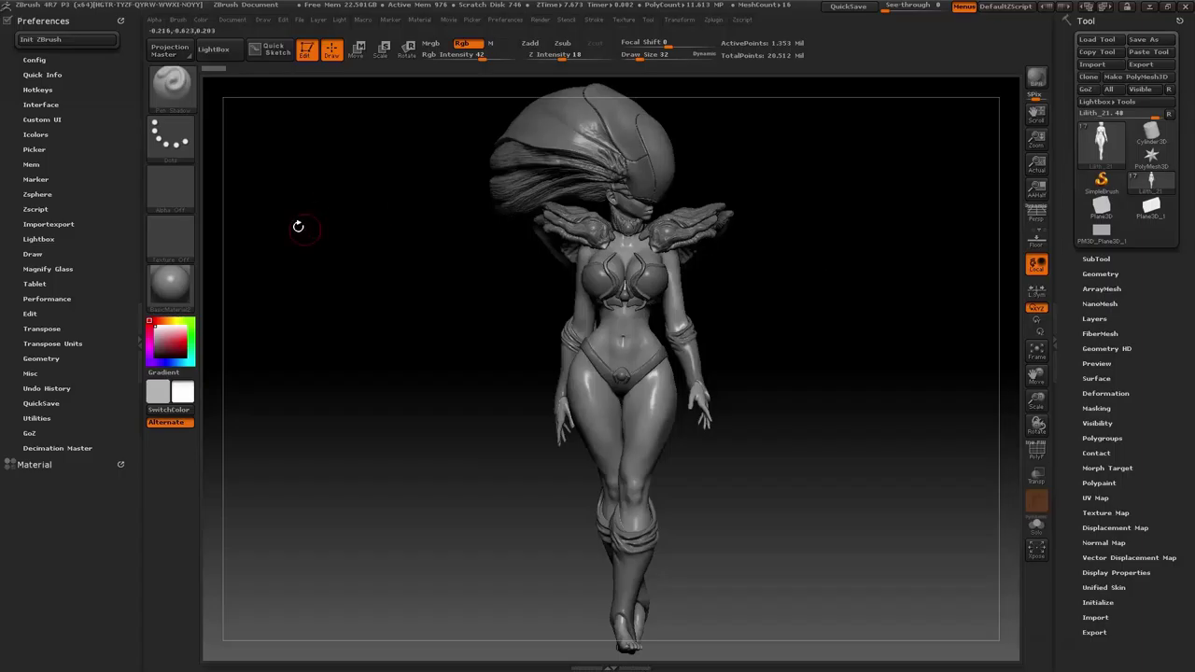
left_click(35, 60)
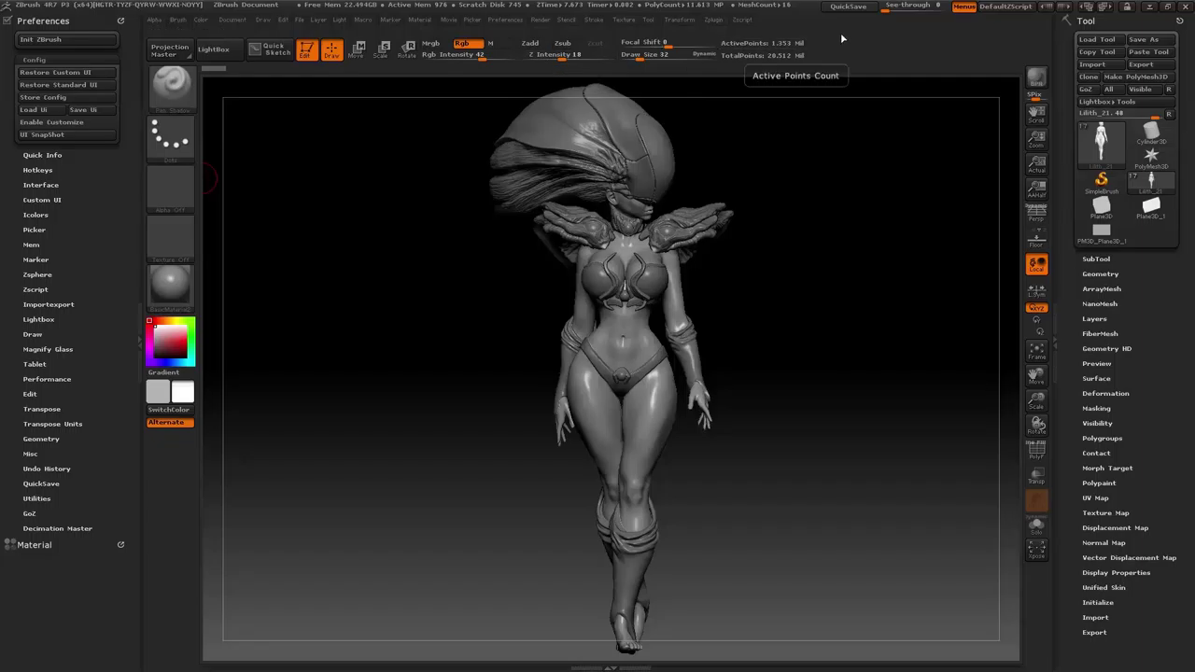
- With Customize on, move LightBox, Quick Sketch, Edit, Draw and Projection Master into a new top strip
left_click(61, 123)
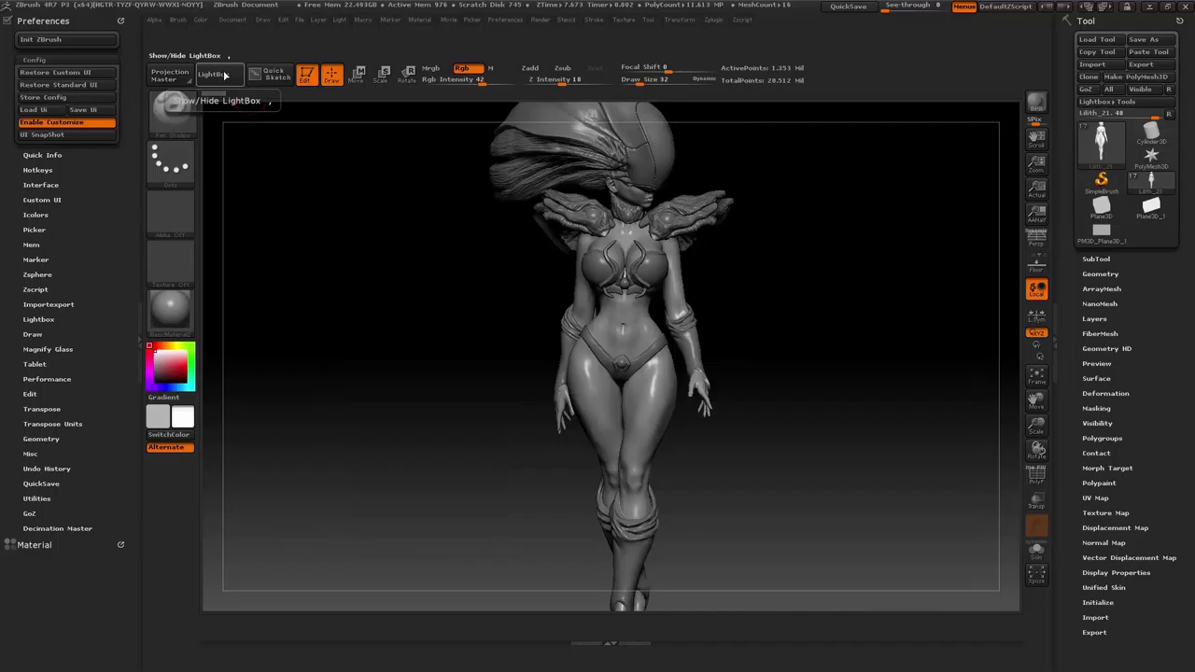
left_click_drag(225, 75, 212, 93, "ctrl+alt")
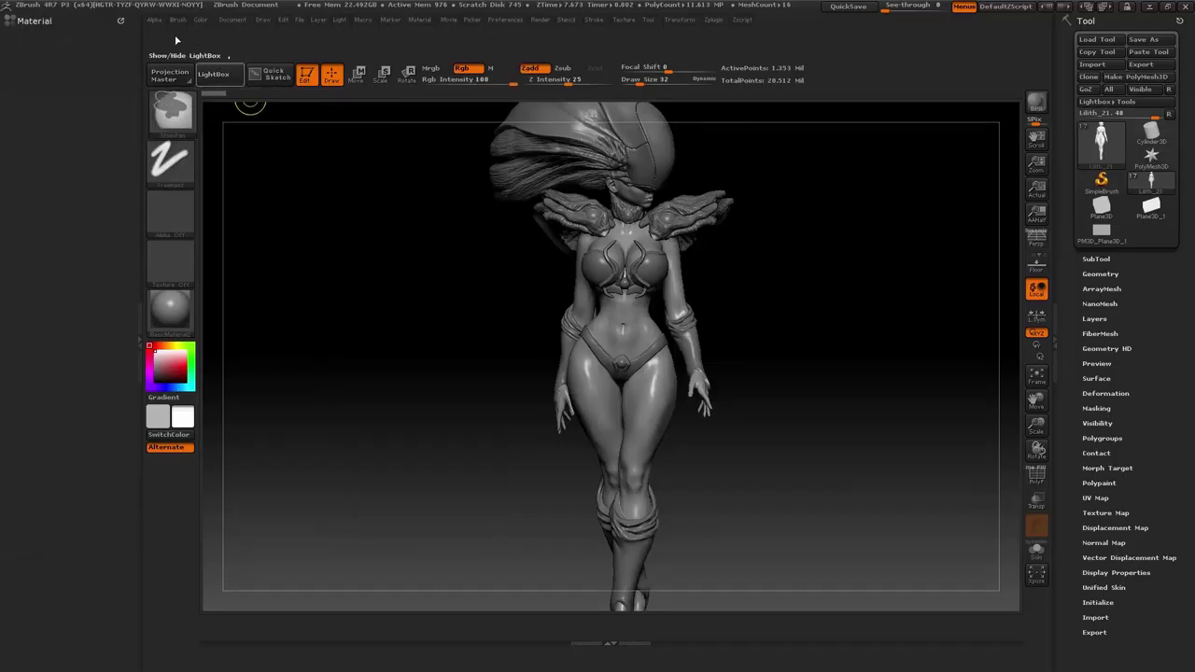
key("b")
key("s")
key("t")
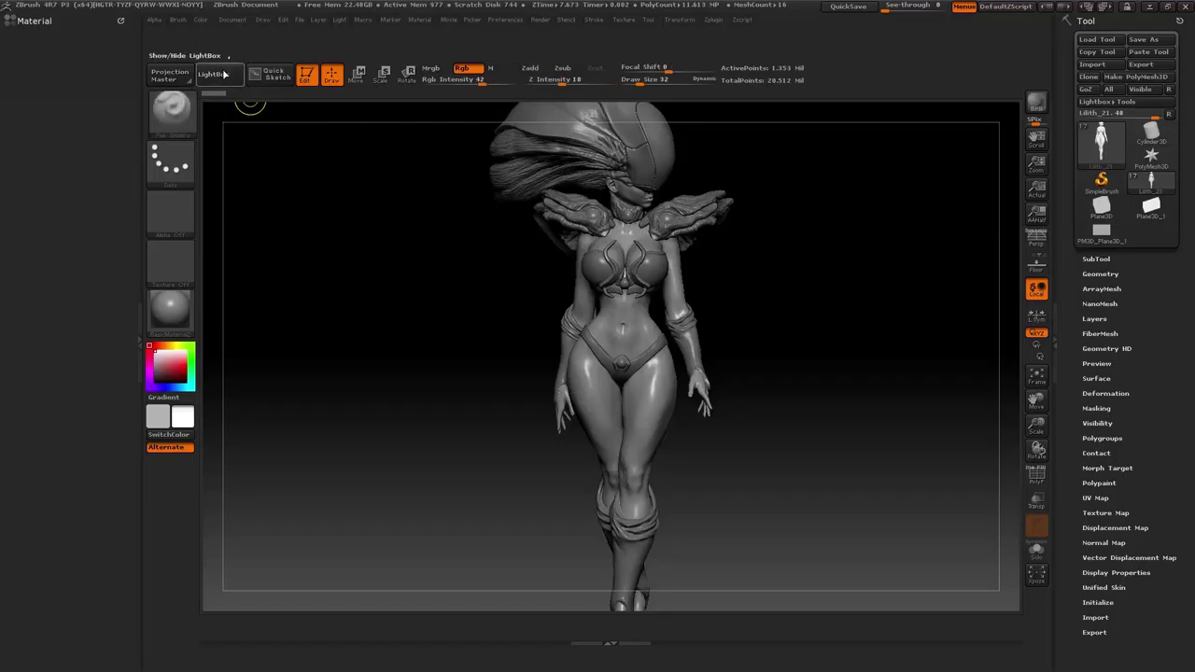
left_click_drag(213, 74, 165, 38, "ctrl+alt")
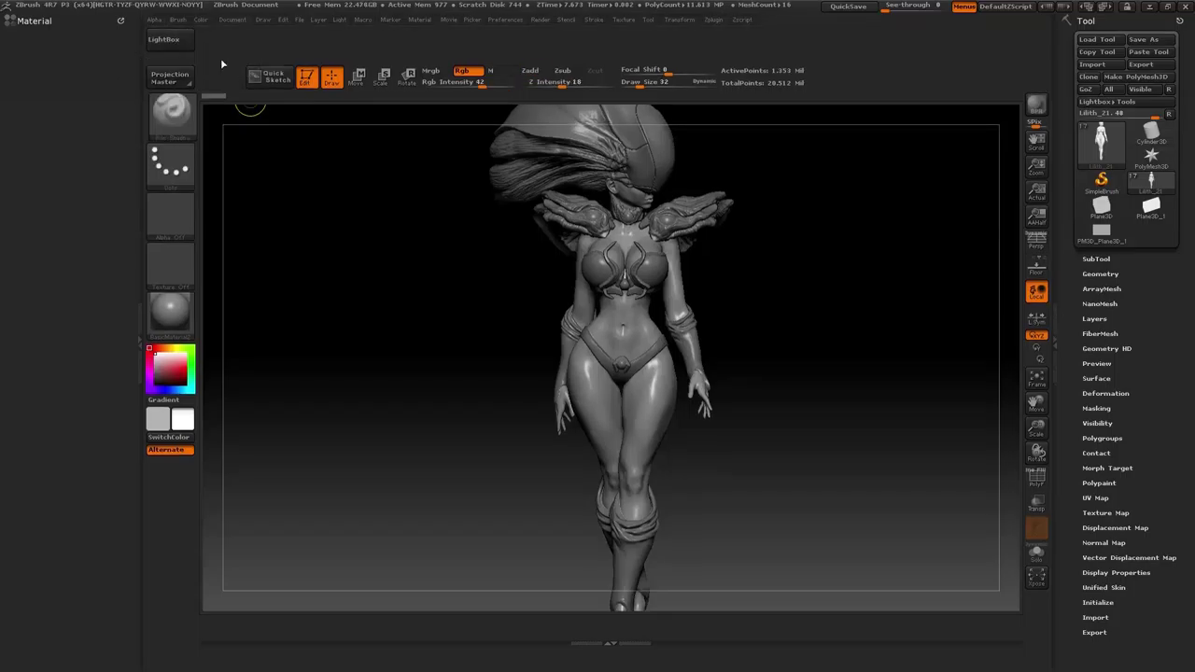
left_click_drag(270, 77, 224, 40, "ctrl+alt")
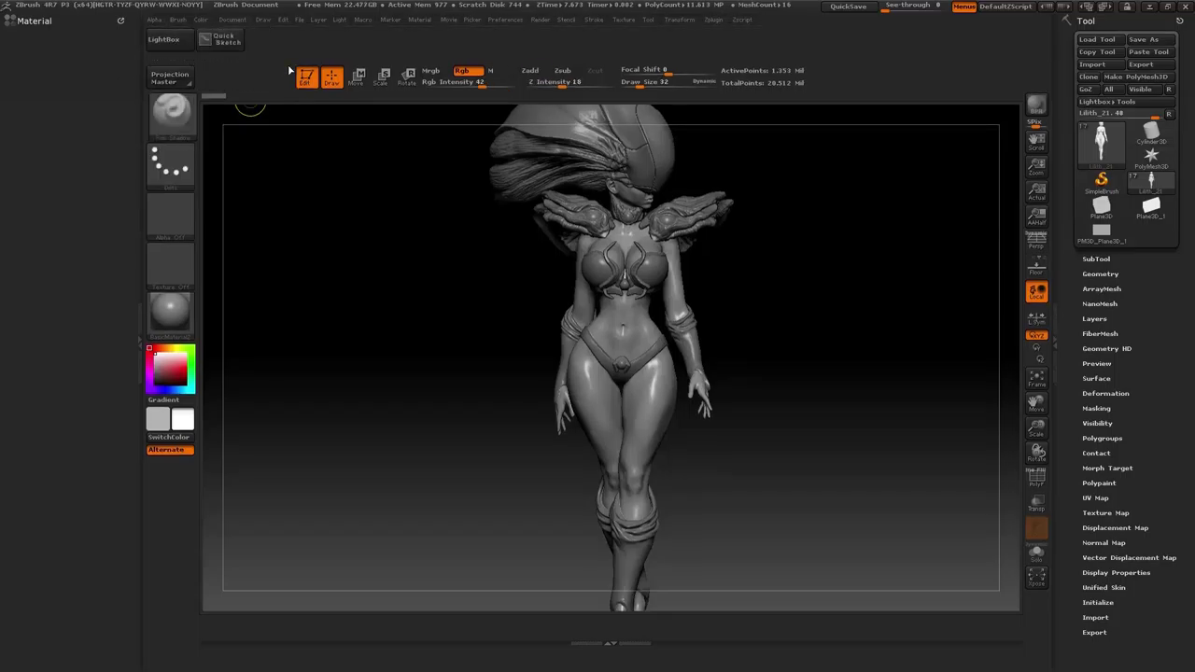
left_click_drag(304, 76, 255, 41, "ctrl+alt")
mouse_move(332, 76)
left_mouse_down("ctrl+alt")
mouse_move(266, 42)
mouse_move(283, 42)
left_mouse_up("ctrl+alt")
left_click_drag(170, 78, 319, 39, "ctrl+alt")
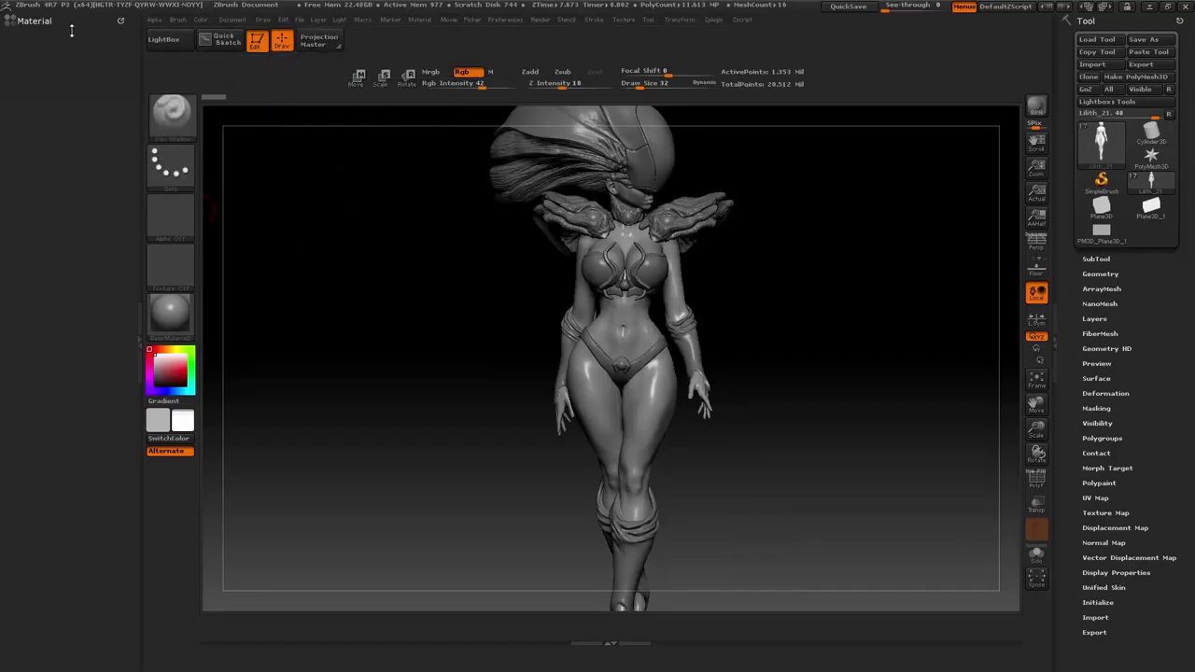
- Remove the Material palette, hide the Tool palette, and dock Preferences as a permanent palette
left_click(119, 18)
left_click(118, 18)
left_click(1058, 310)
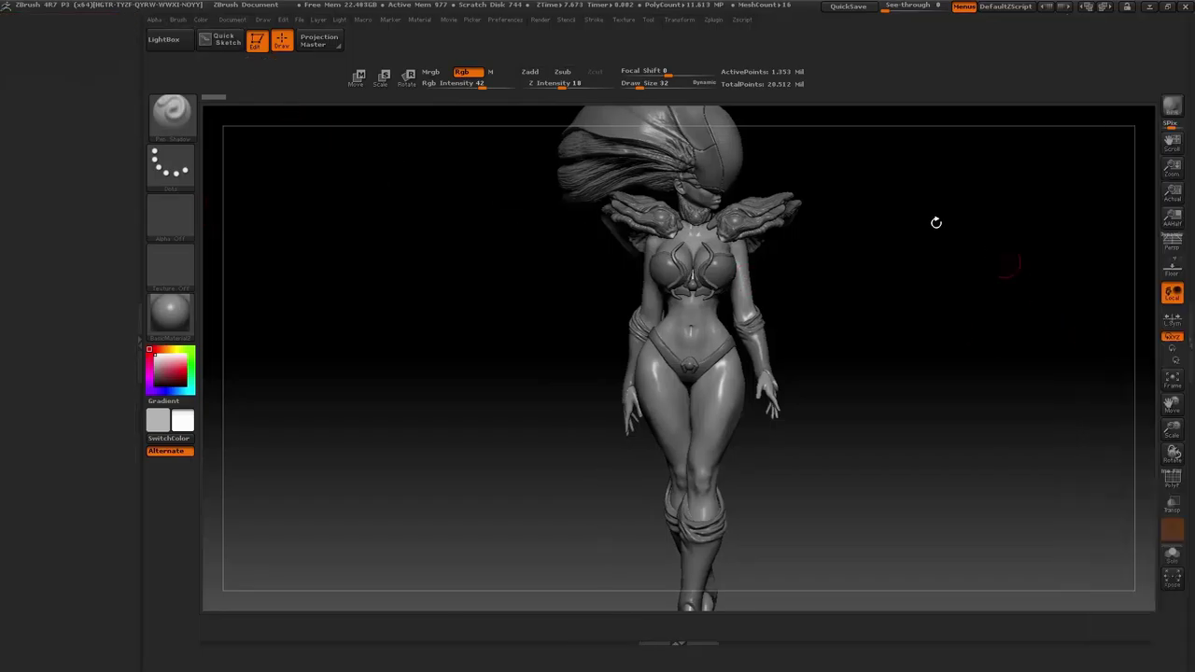
left_click(502, 20)
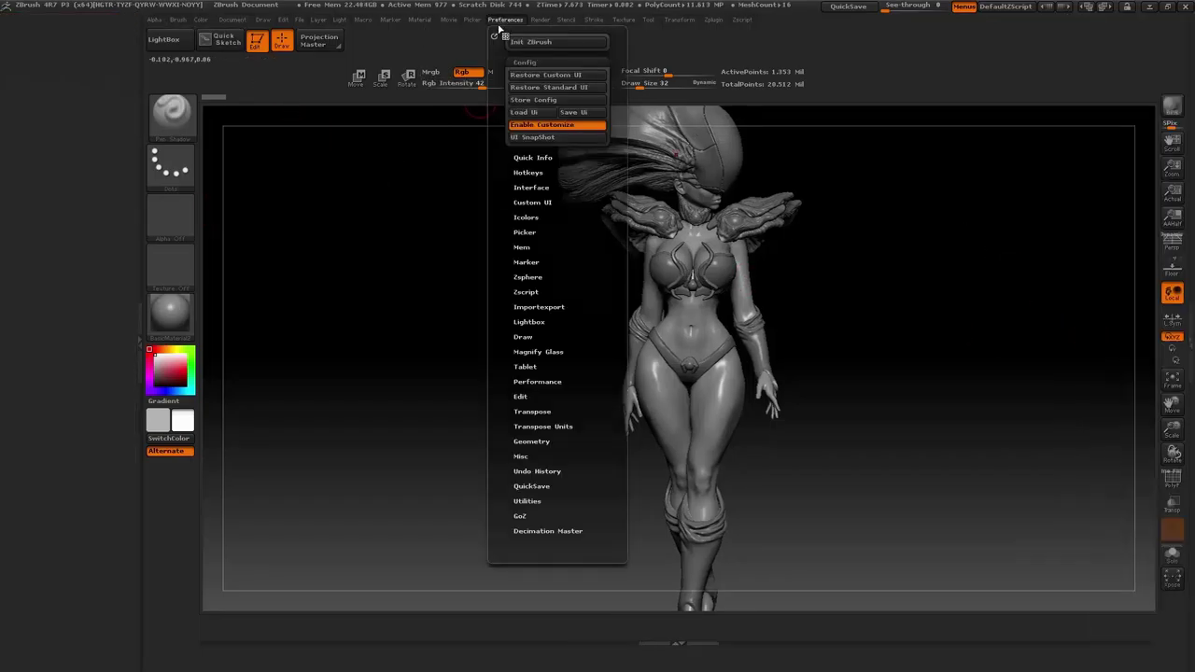
left_click(502, 20)
left_click(493, 36)
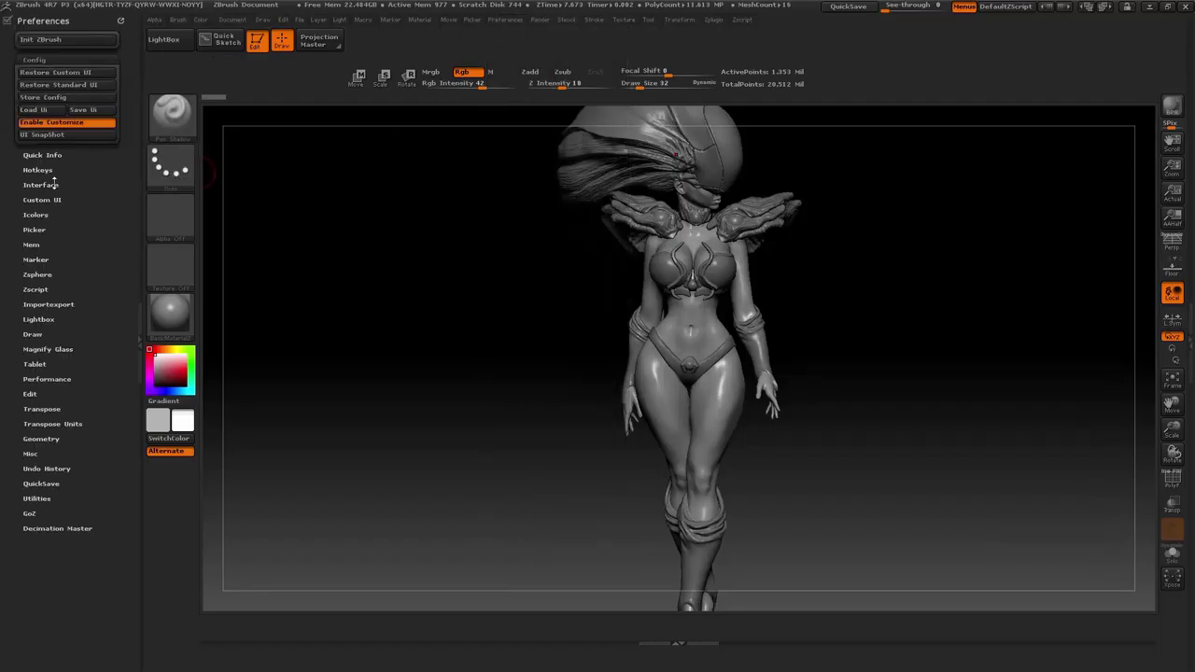
- Turn off Customize, take a UI SnapShot of the interface, and expand the Quick Info preferences
left_click(54, 123)
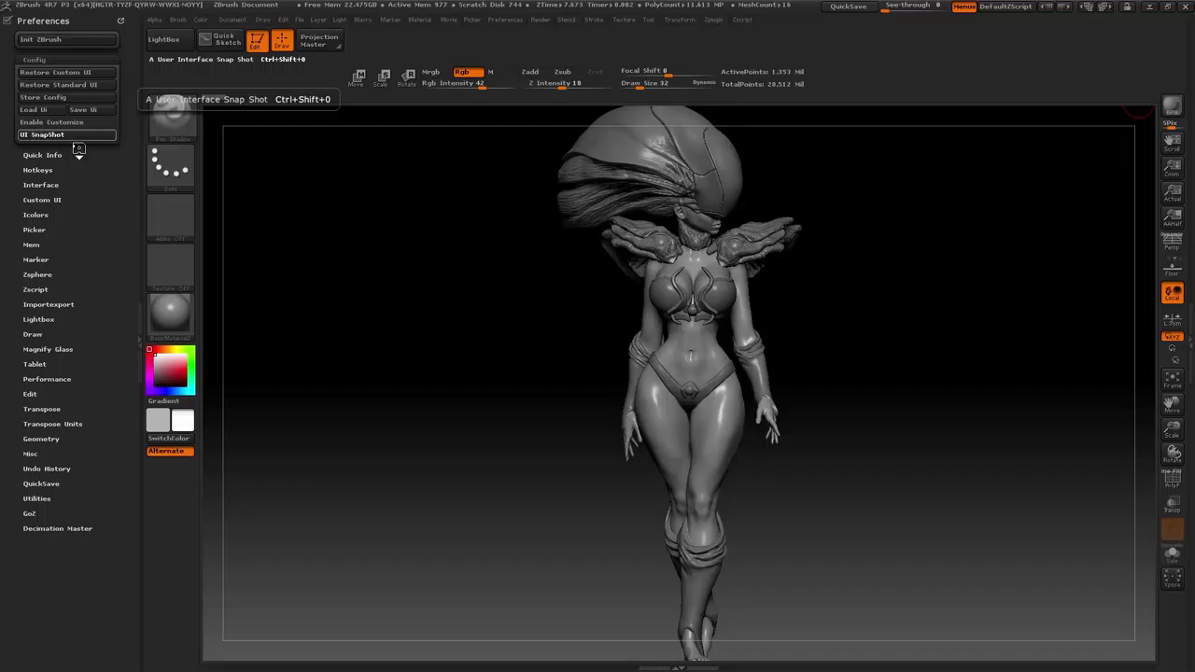
left_click(80, 138)
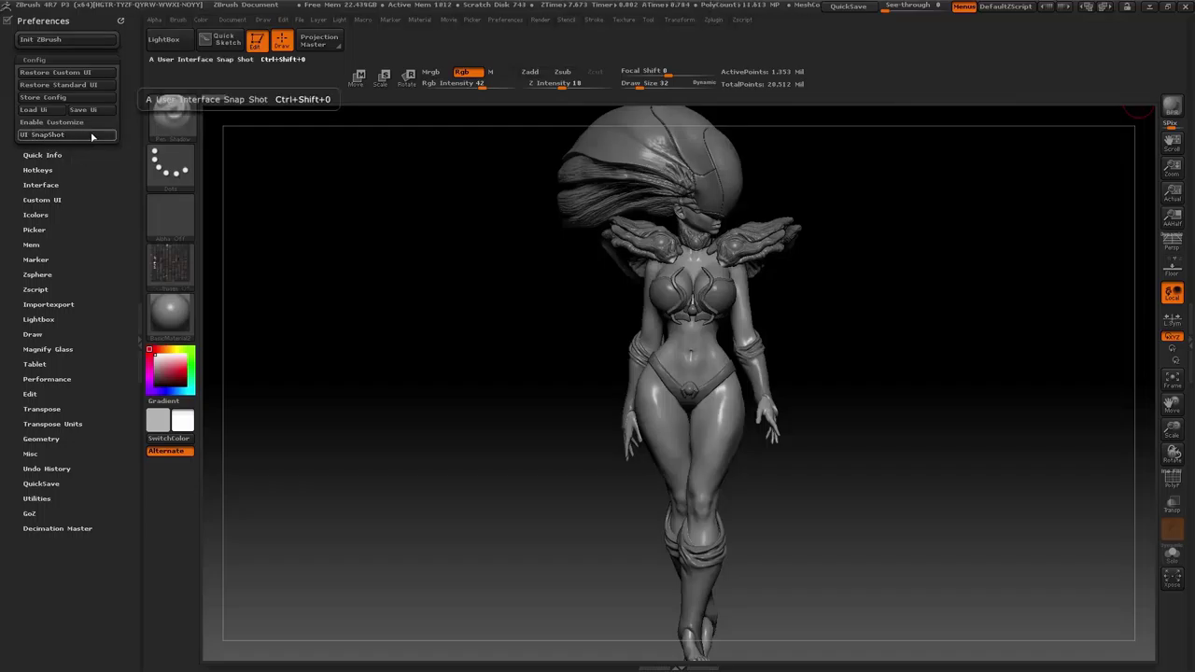
left_click(38, 157)
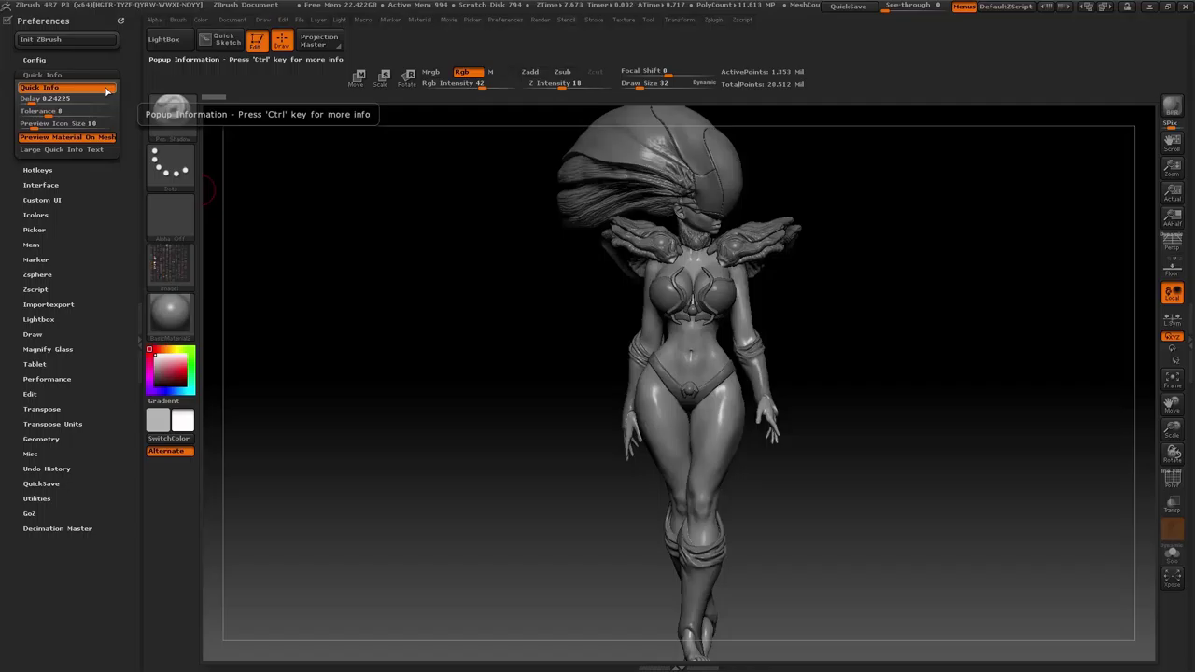
- Edit the Quick Info Delay, first entering 2, then typing 0.05
left_click(28, 101)
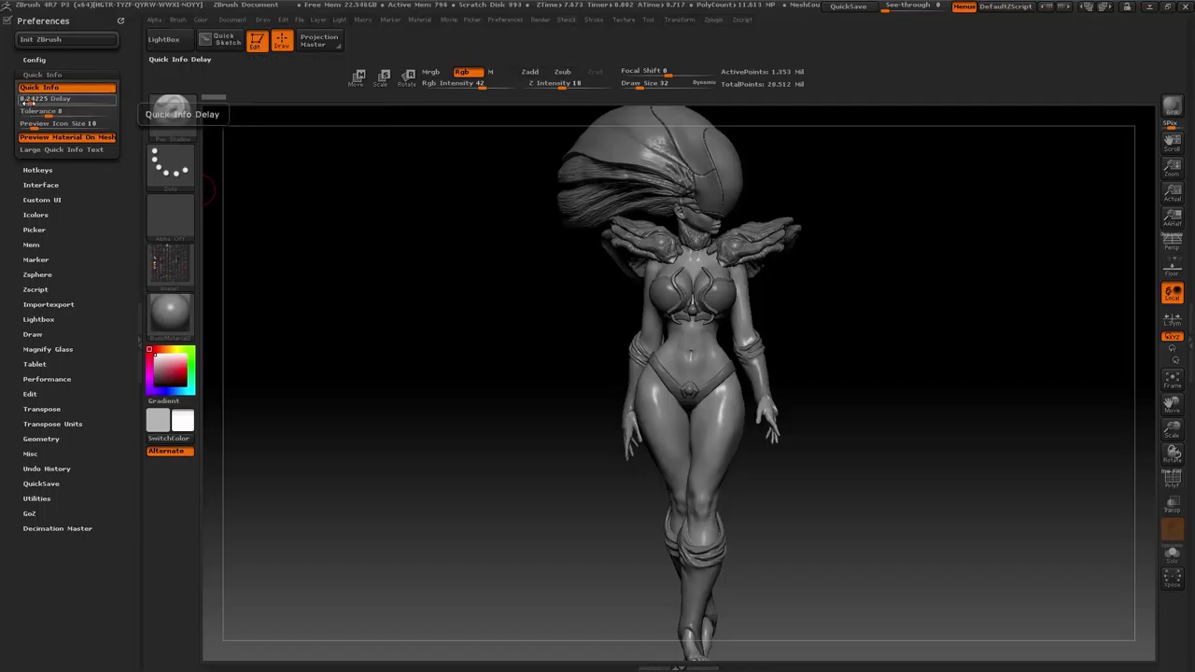
type("2")
key("Return")
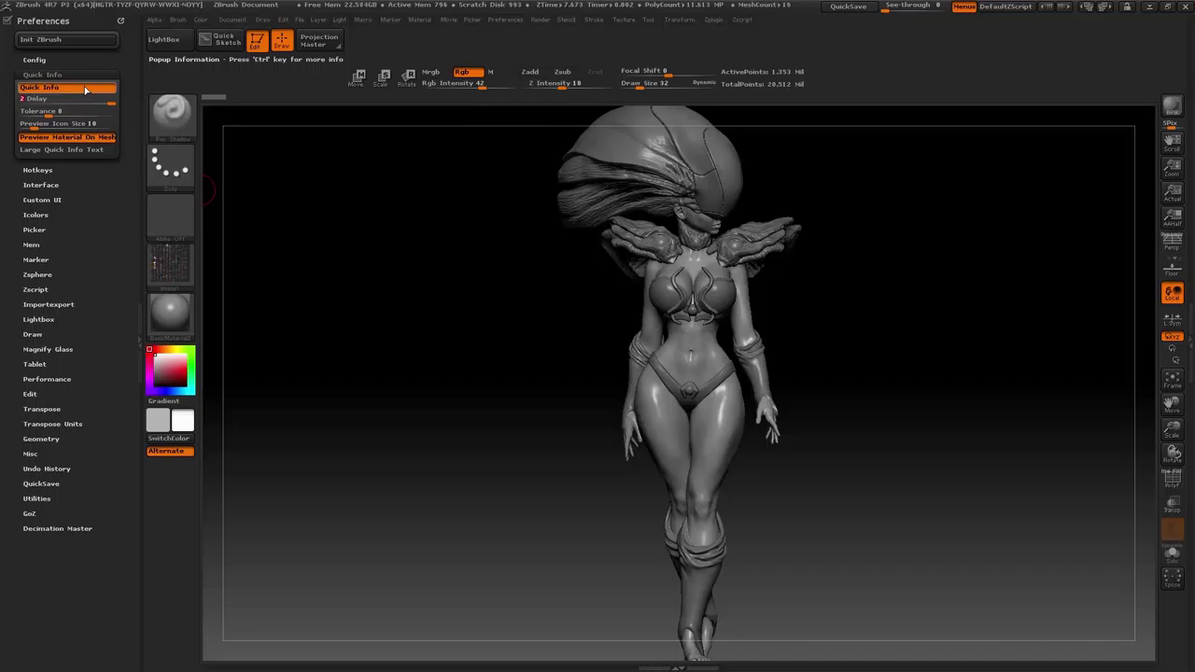
left_click(61, 98)
type("0.05")
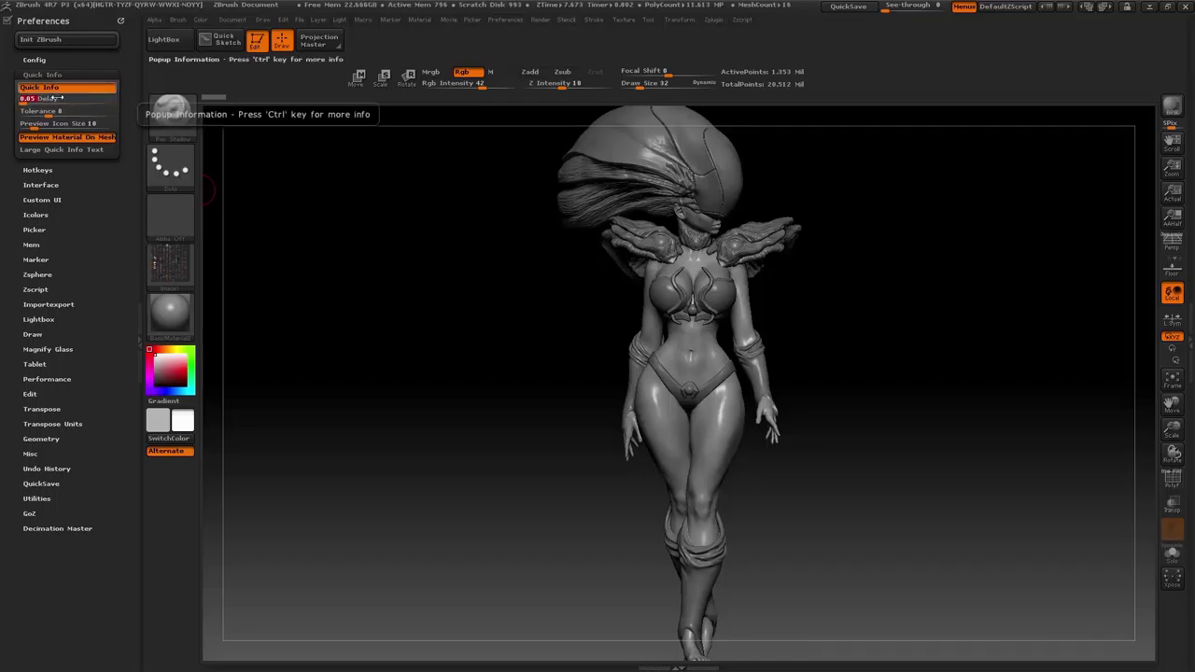
key("Escape")
- Set Quick Info Tolerance to 25 and Preview Icon Size to 50, and confirm Delay 0.05
left_click_drag(45, 112, 112, 110)
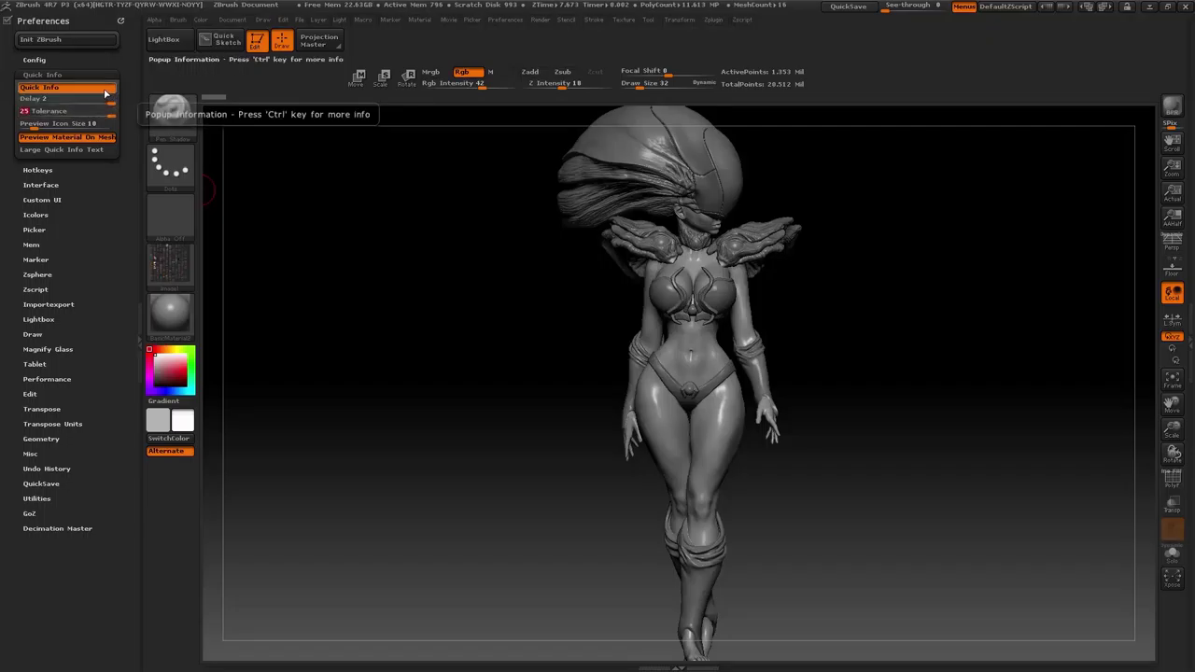
left_click_drag(36, 125, 58, 125)
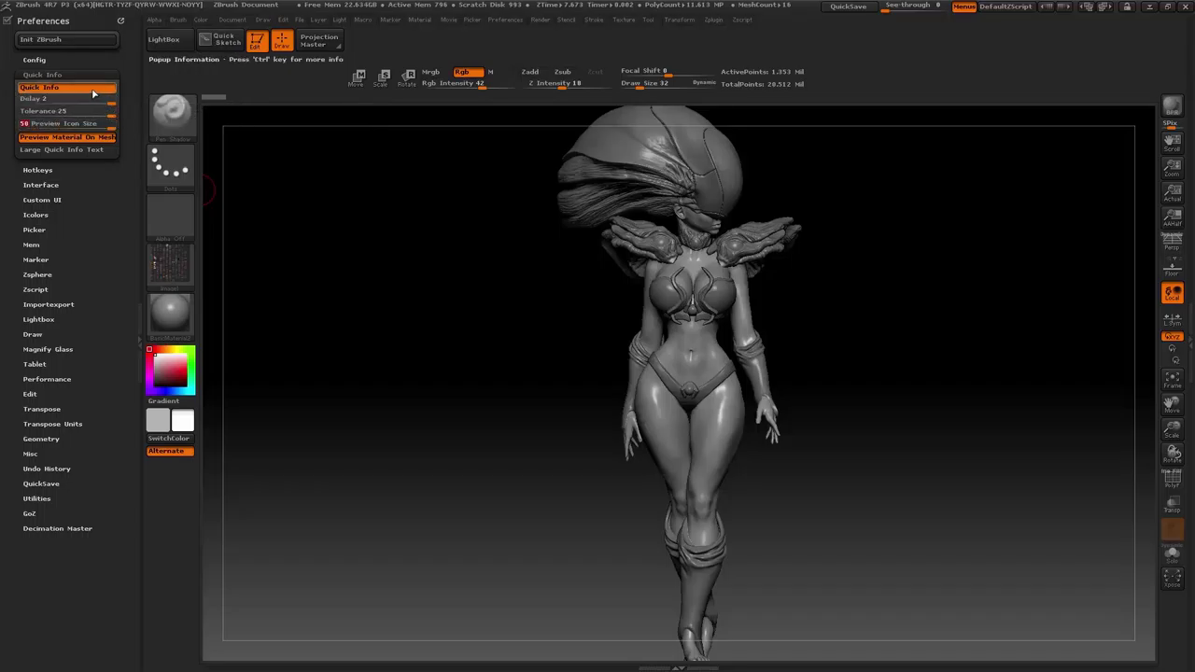
left_click(28, 98)
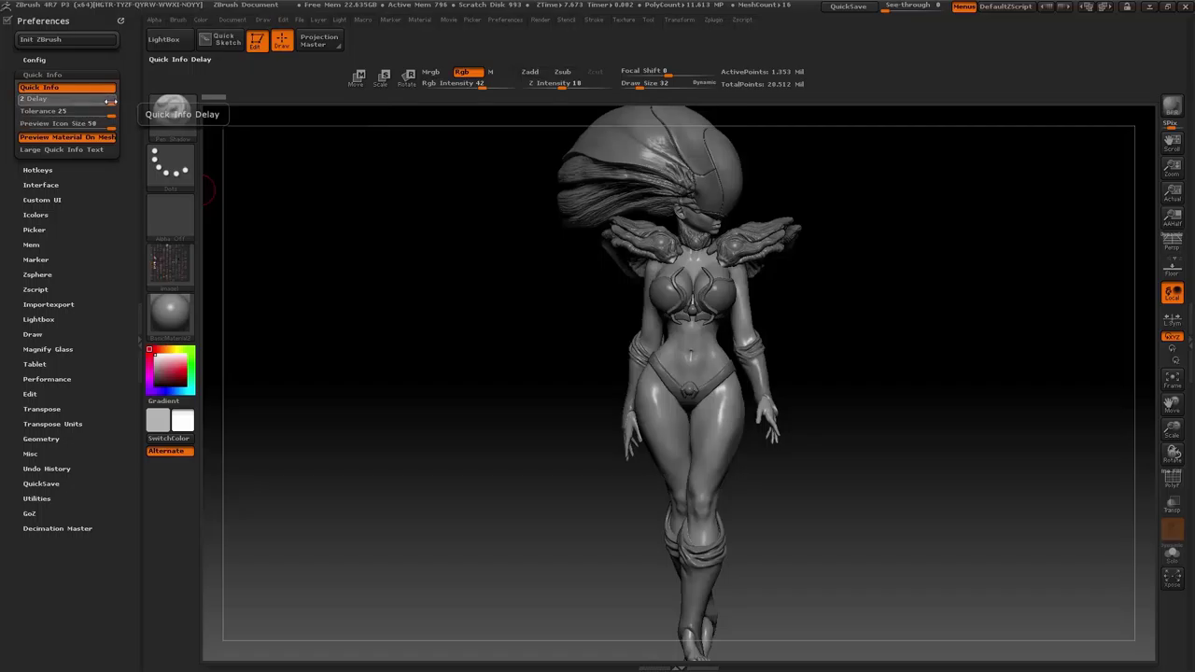
type("0.05")
key("Return")
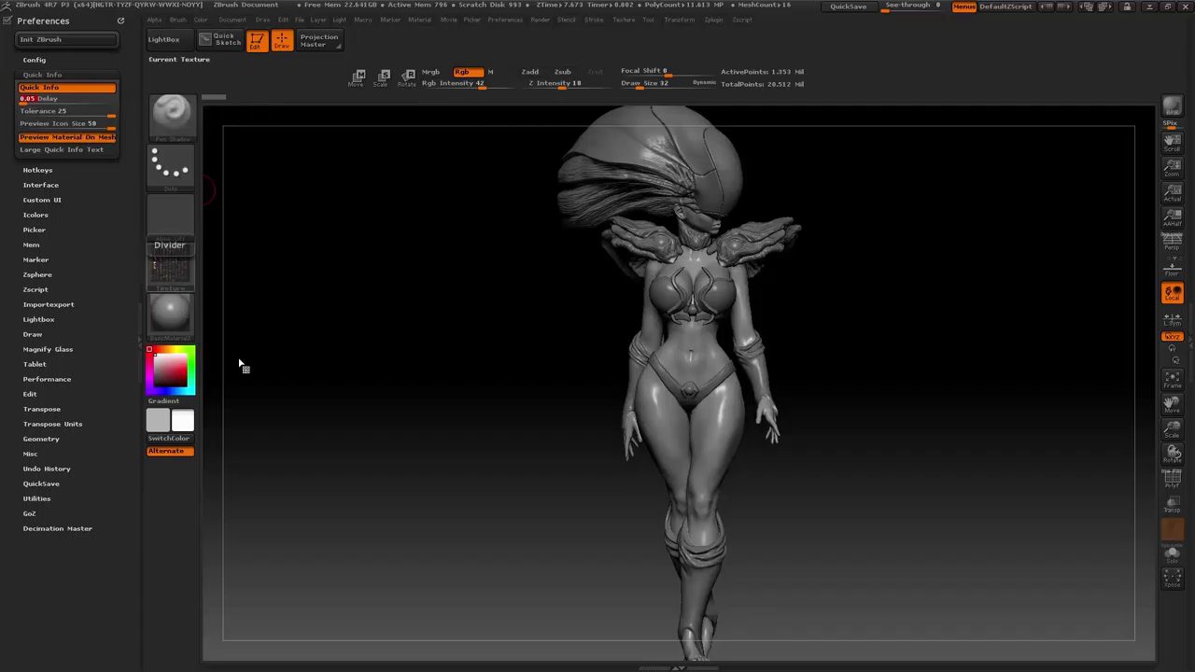
- Turn off Preview Material On Mesh and check the material library
left_click(184, 320)
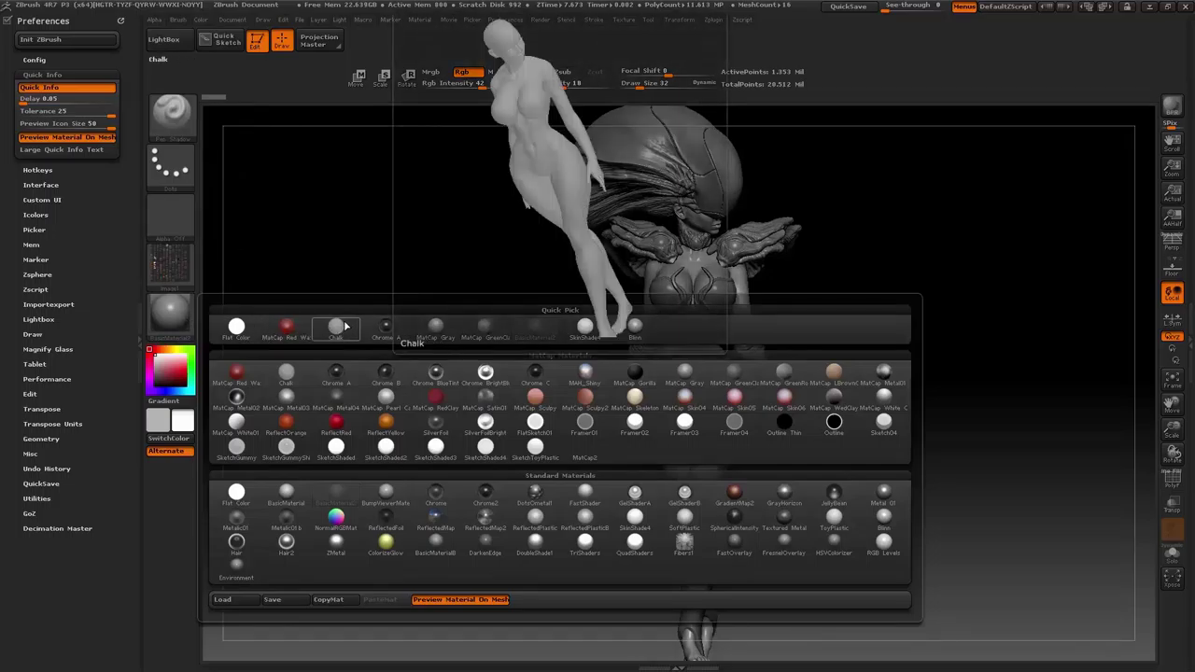
left_click(70, 140)
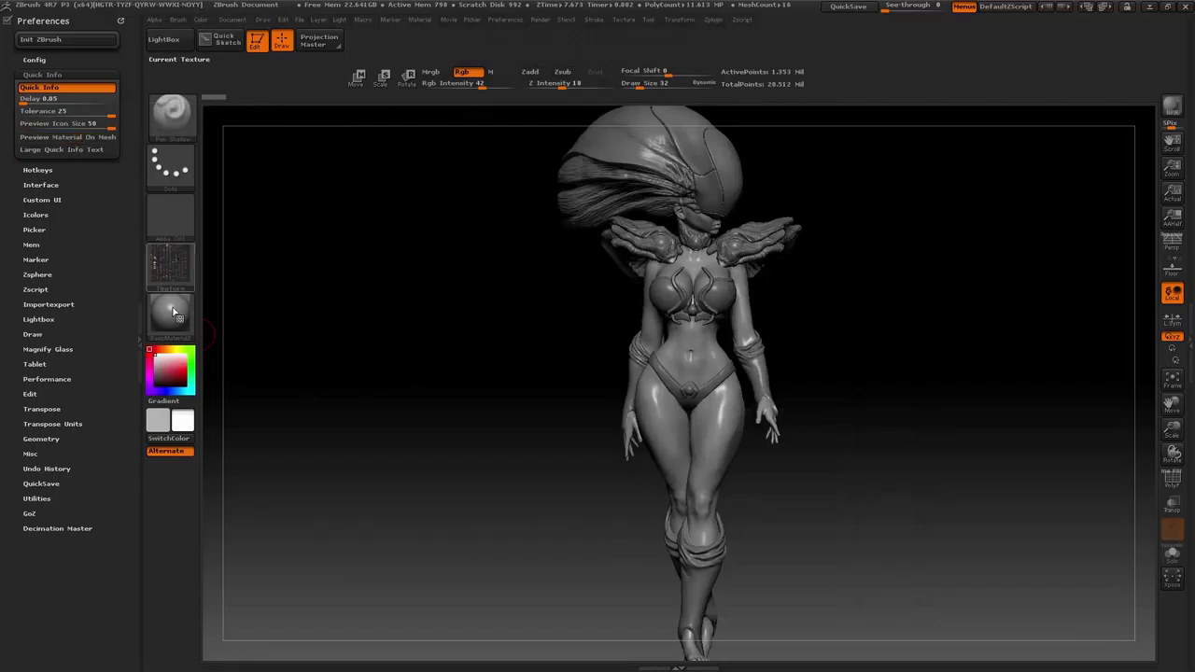
left_click(181, 328)
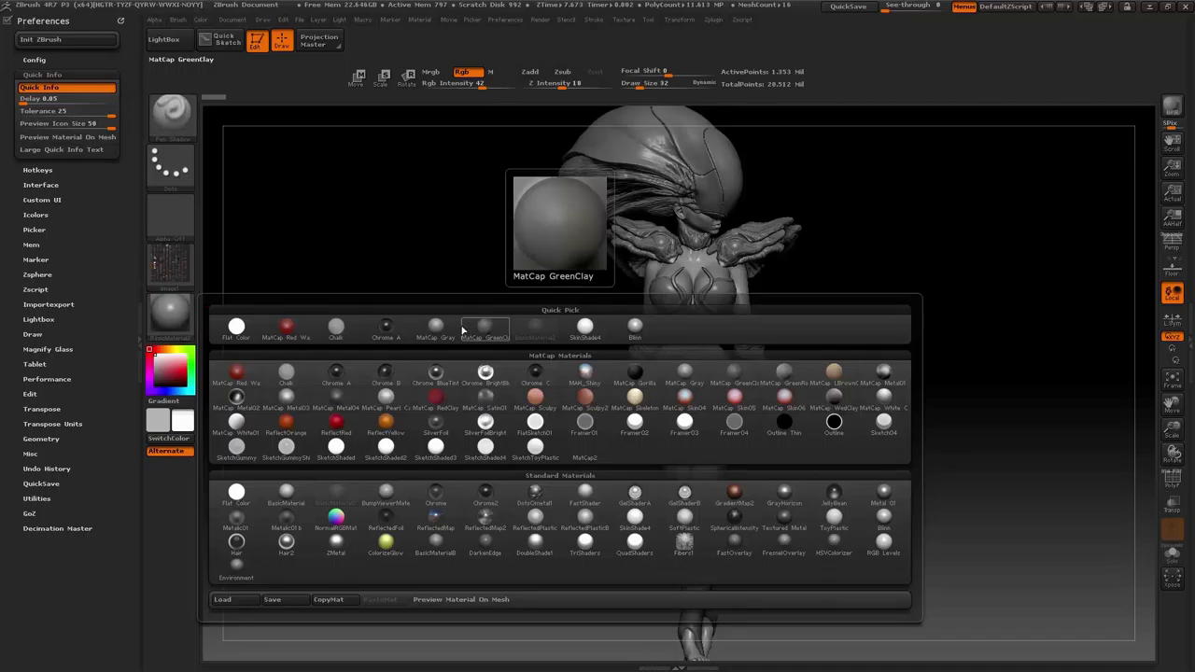
- Turn Preview Material On Mesh back on and enable Large Quick Info Text
left_click(66, 138)
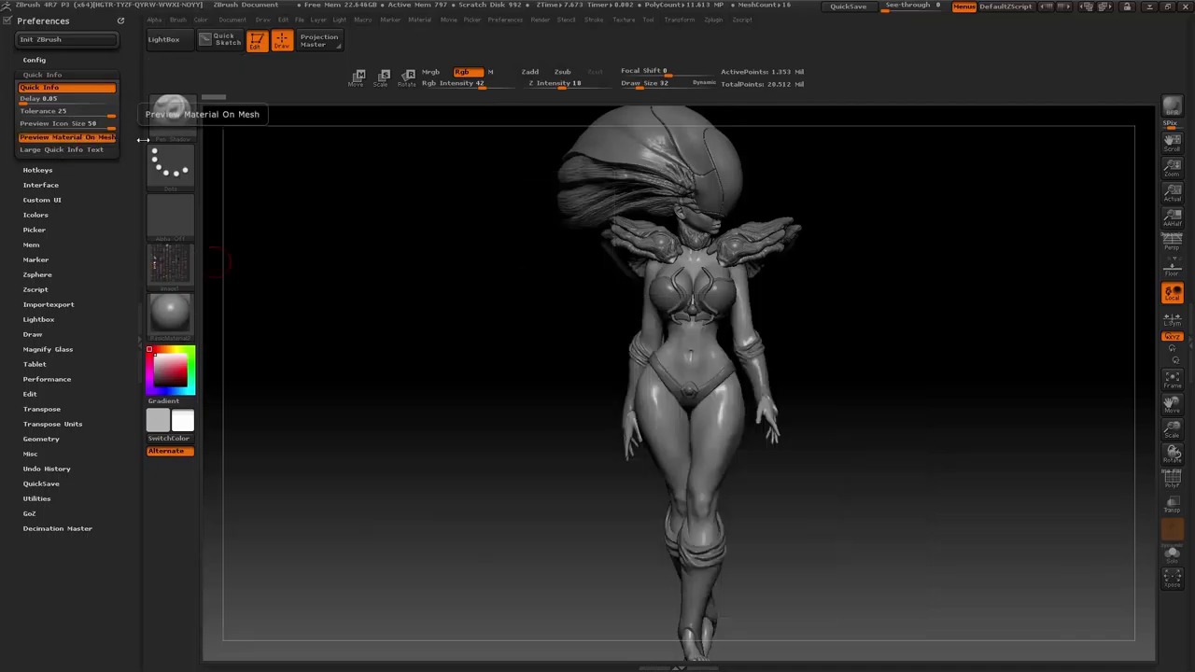
left_click(171, 312)
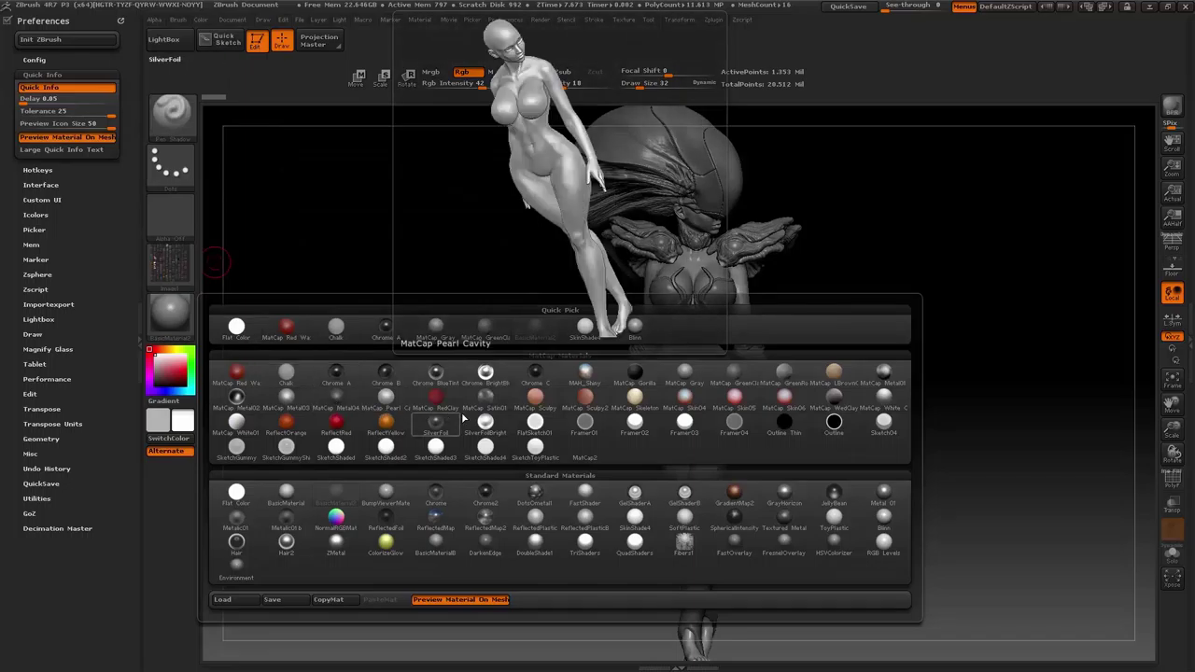
left_click(83, 151)
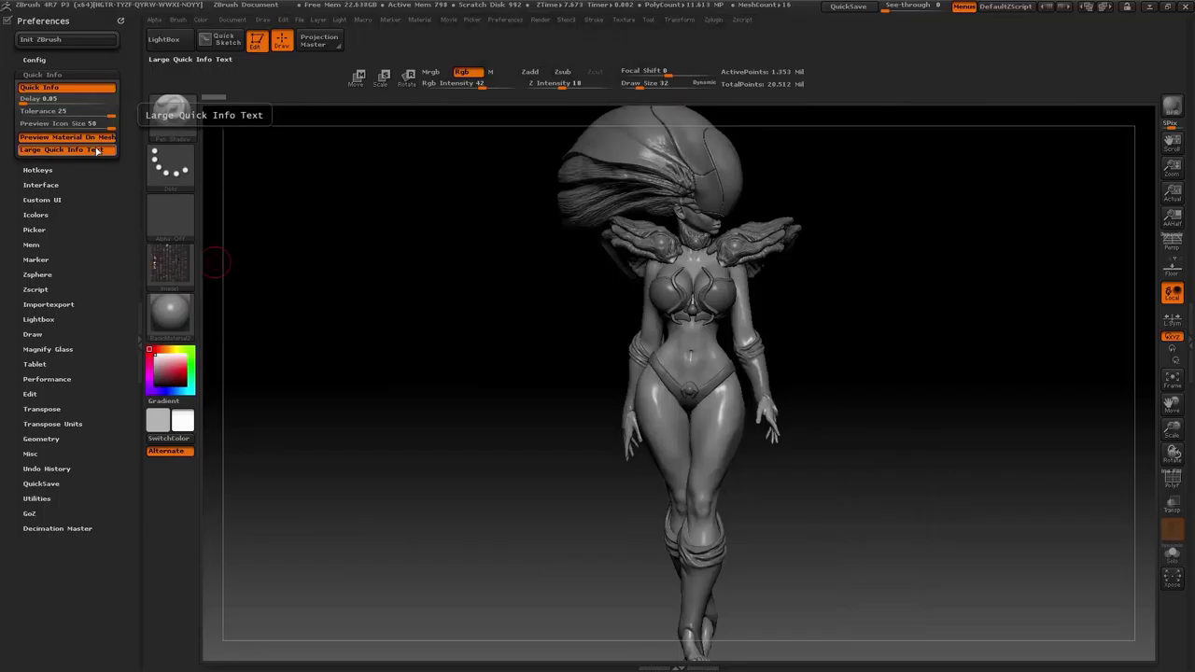
- Switch to the Hotkeys preferences and begin a custom hotkey assignment for LightBox
left_click(49, 73)
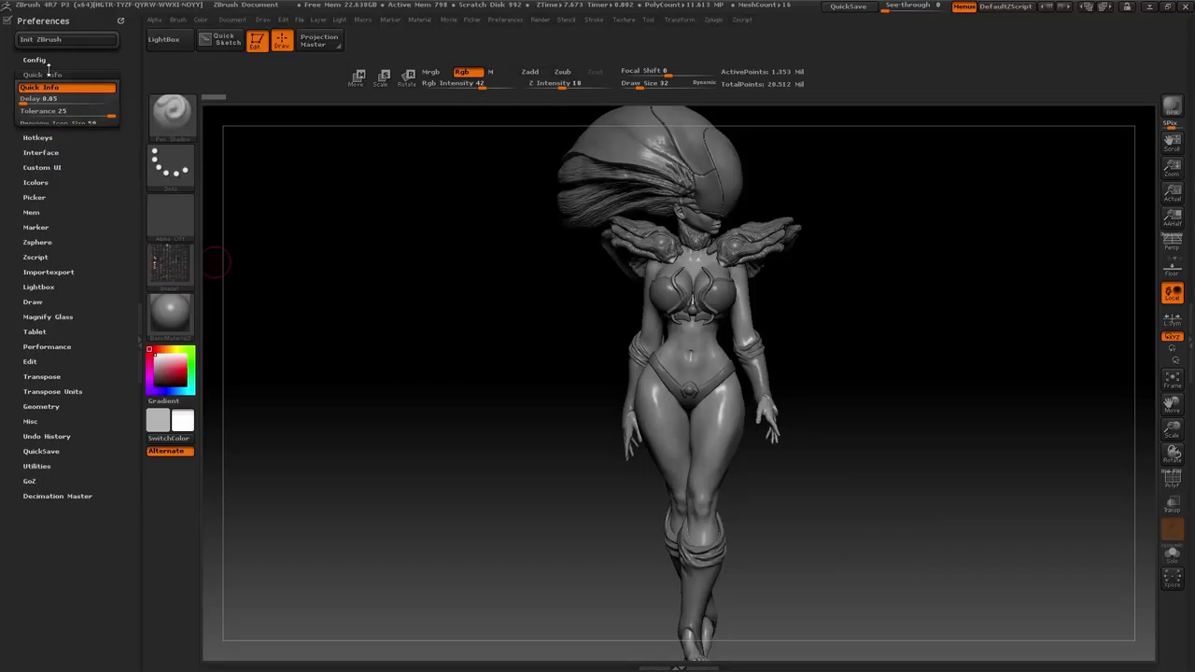
left_click(30, 89)
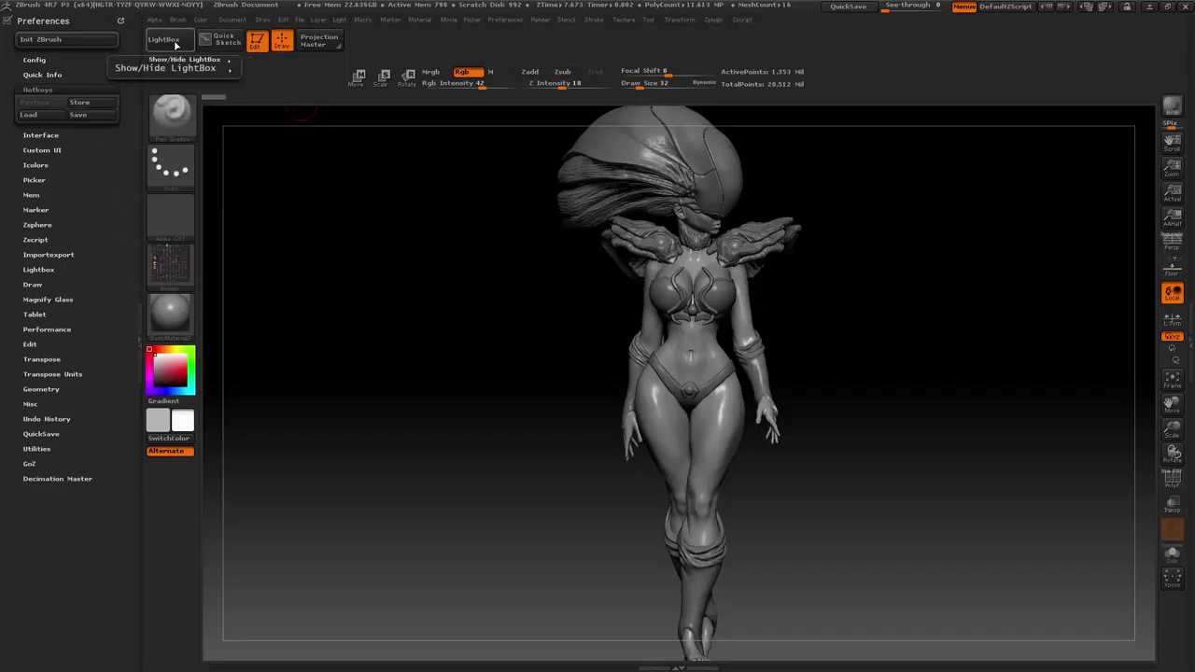
key("1")
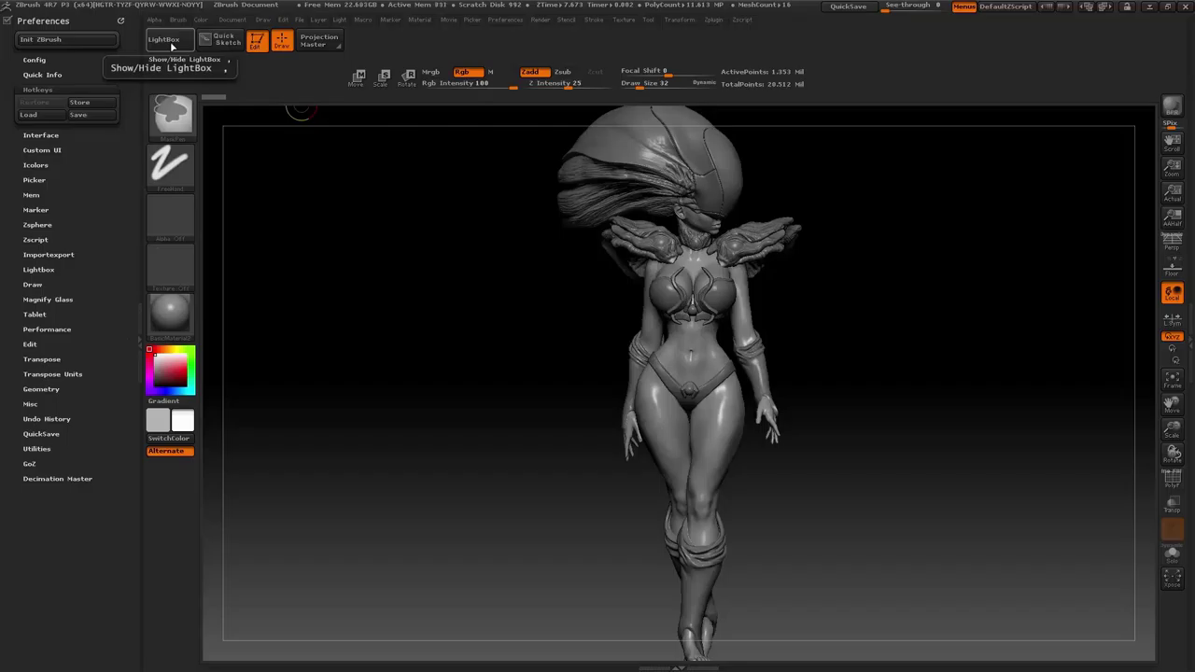
left_click(170, 41, "ctrl+alt")
- Assign Ctrl+L to LightBox and test that it opens and closes LightBox
key("2")
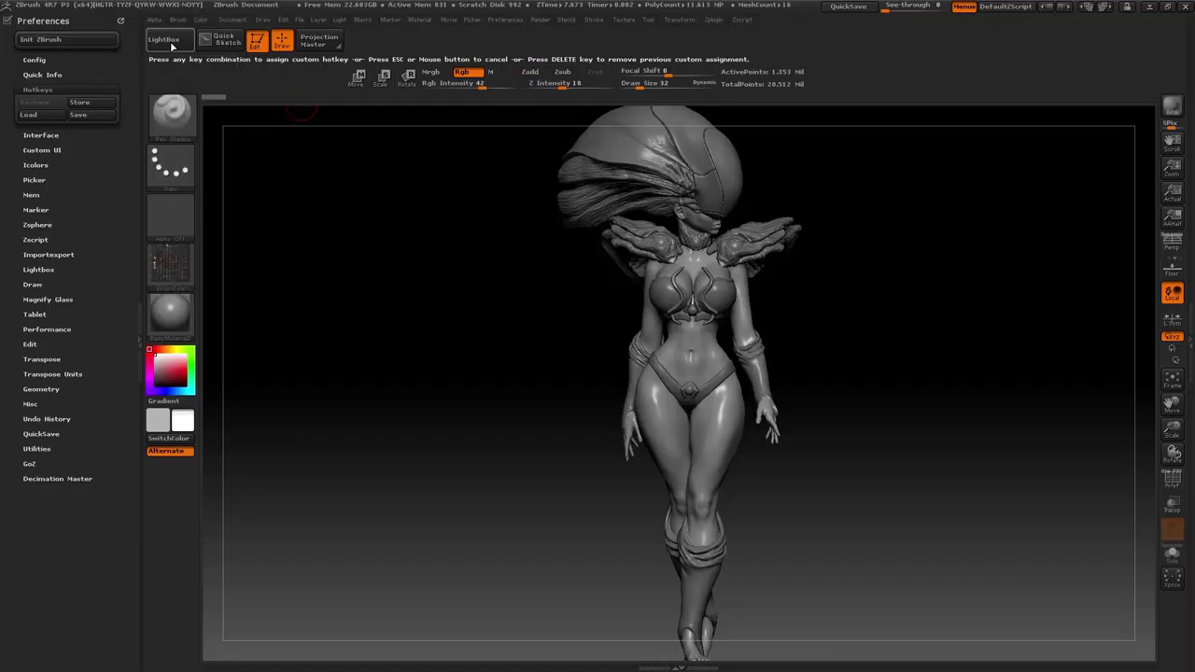
key("ctrl+l")
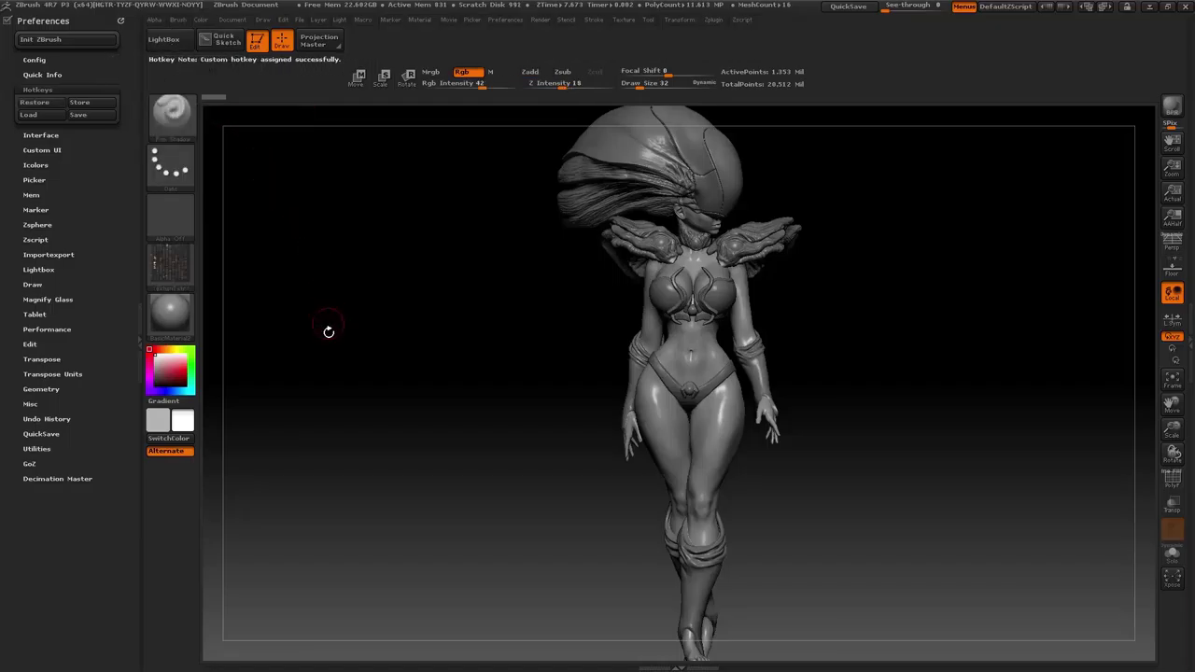
key("ctrl+l")
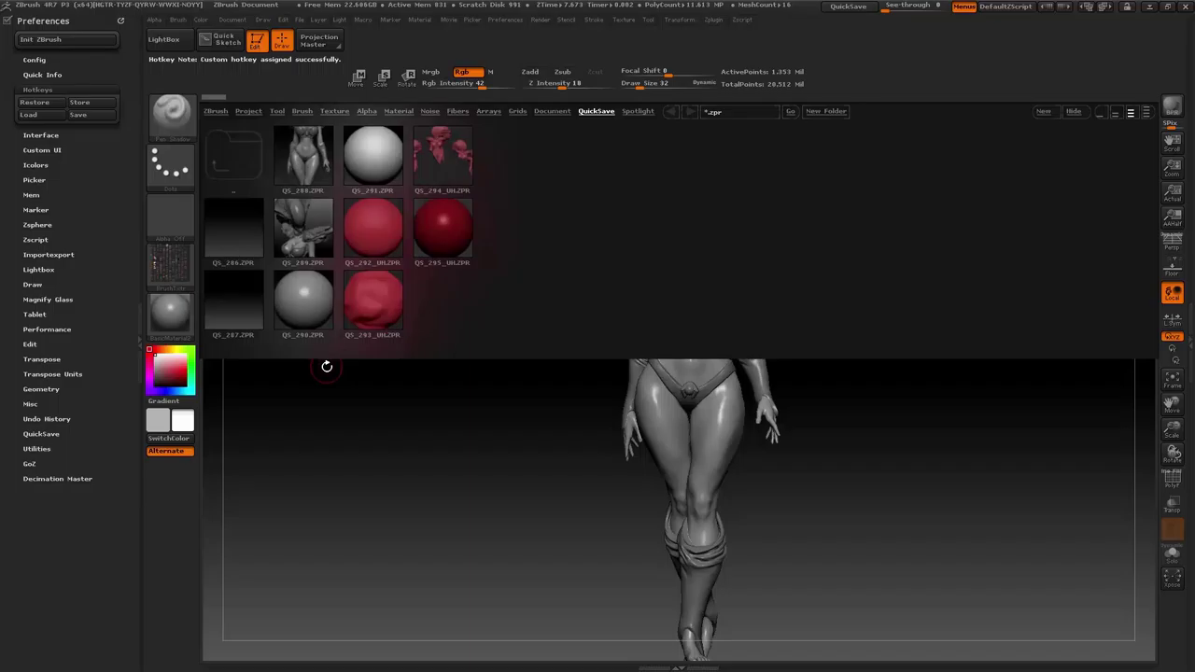
key("ctrl+l")
key("ctrl+l")
key("ctrl+l")
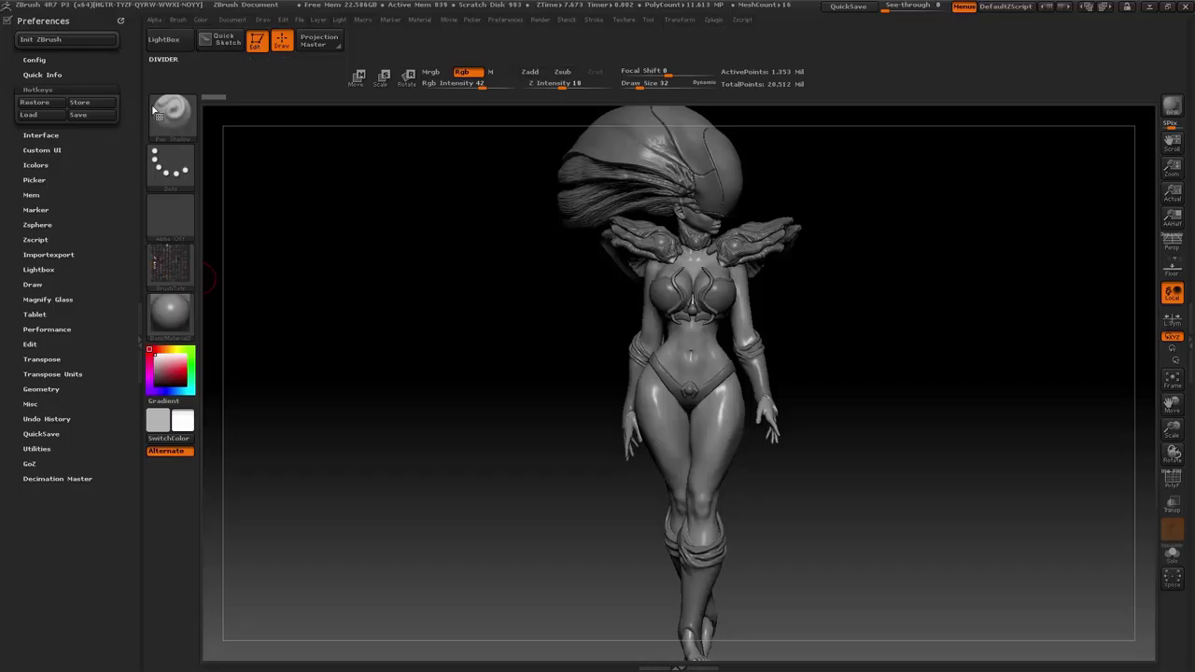
- Reassign LightBox to the comma key, test it, and store hotkeys for startup
left_click(177, 40, "ctrl+alt")
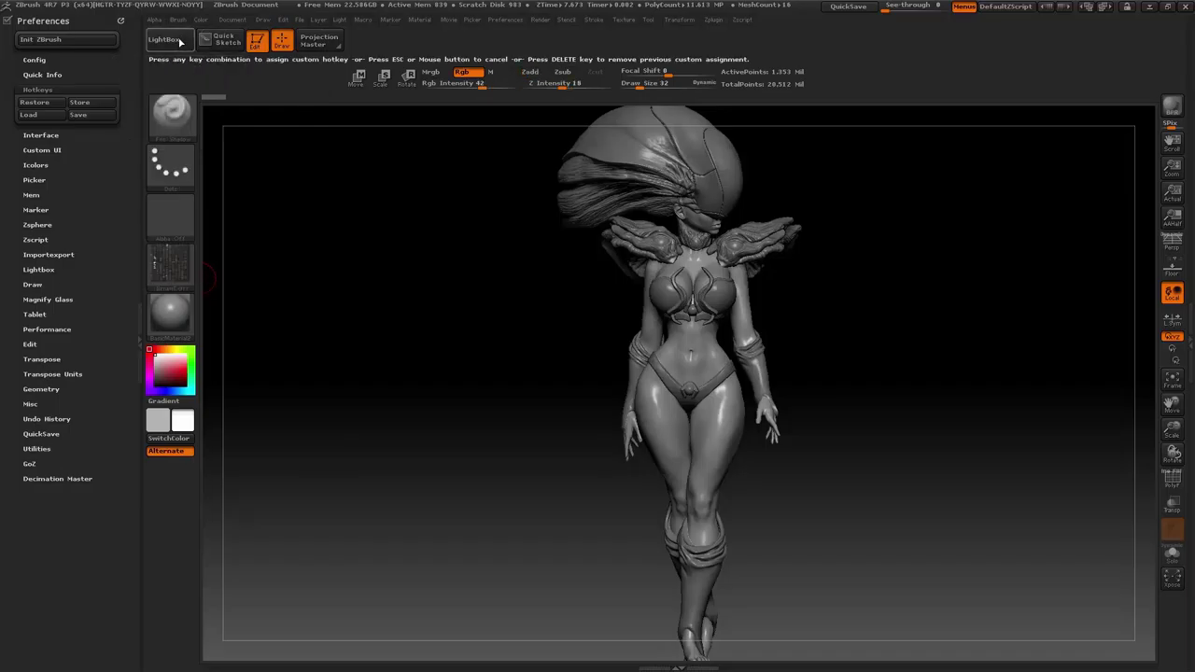
key("comma")
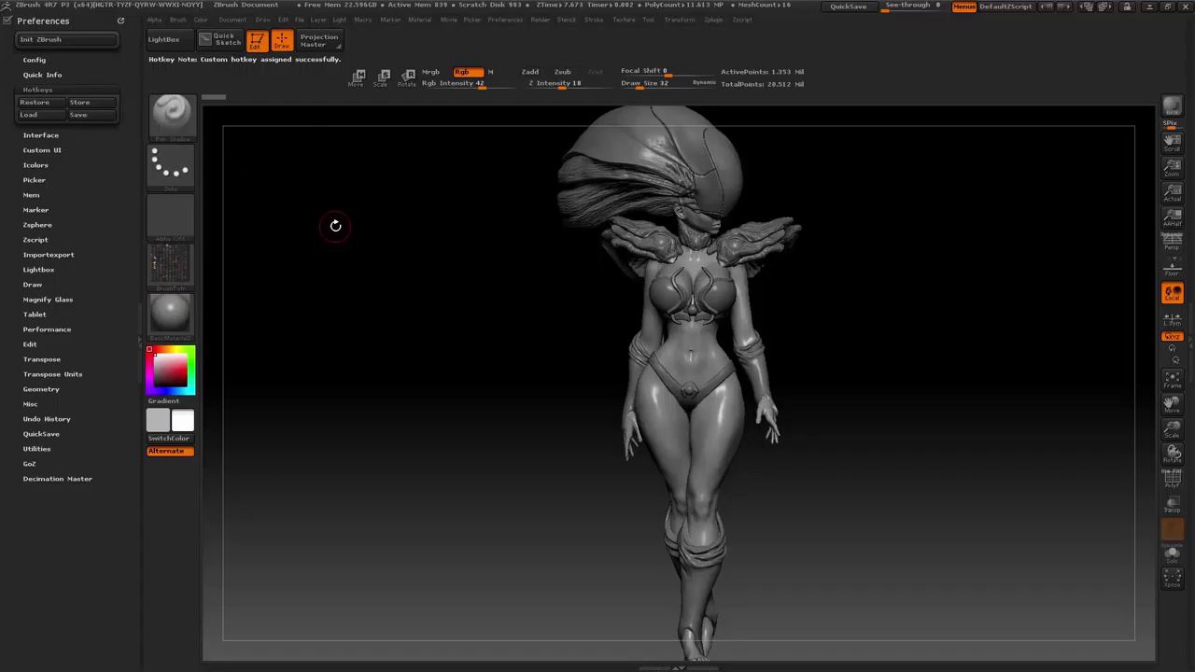
key("comma")
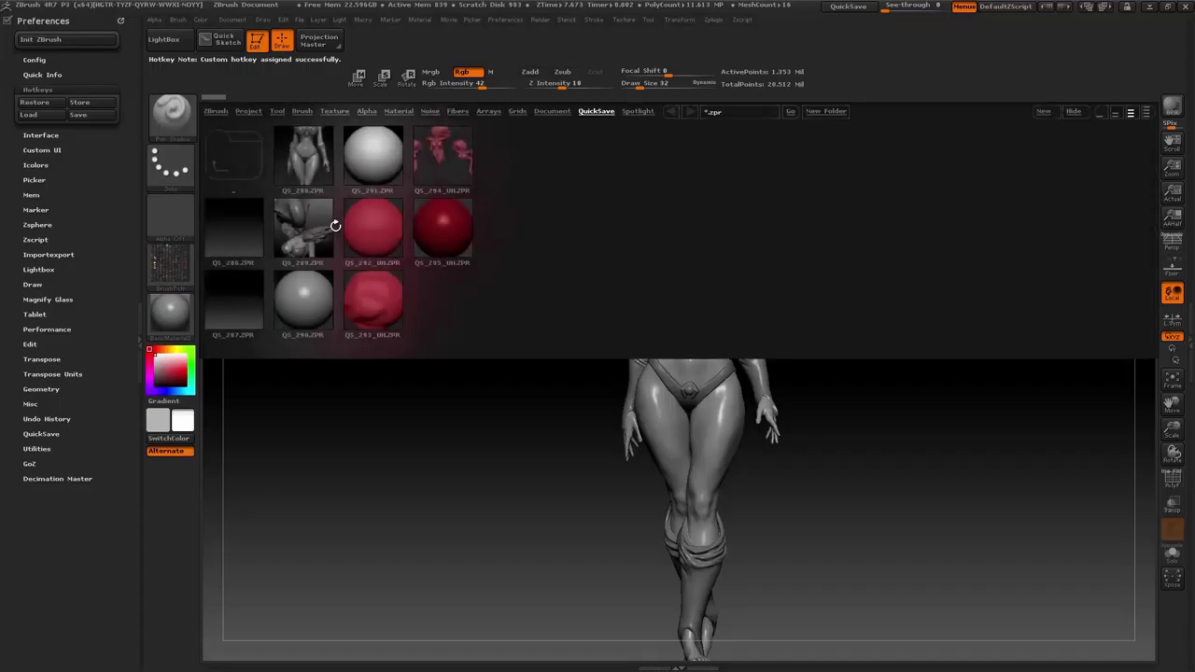
key("comma")
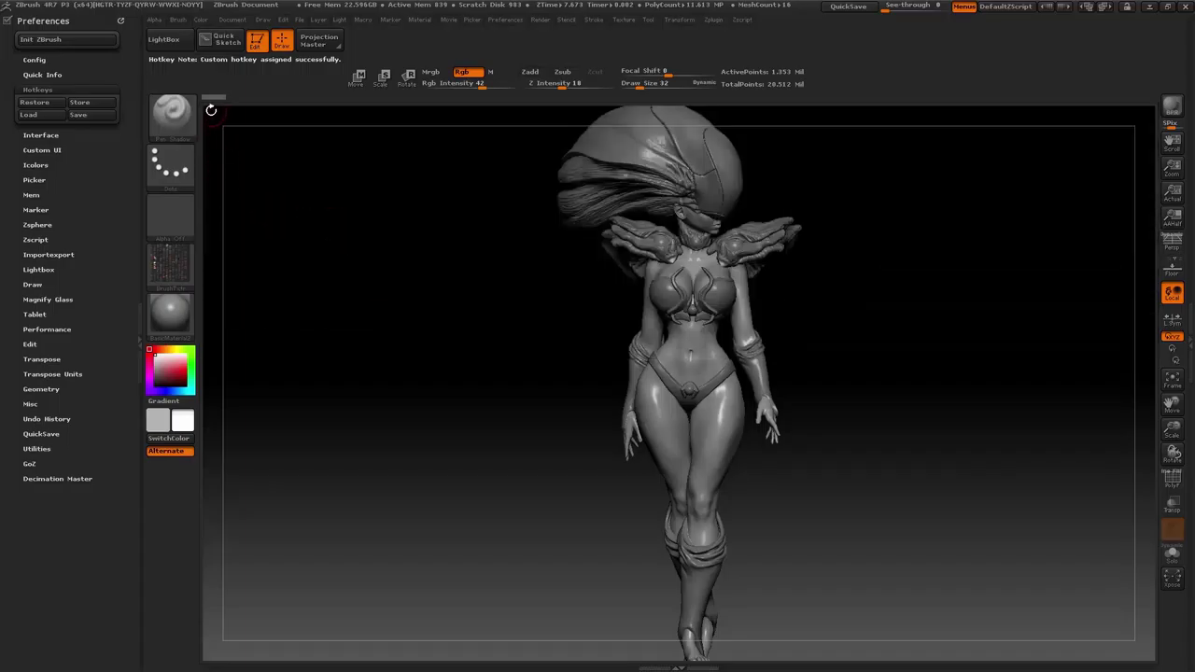
left_click(84, 104)
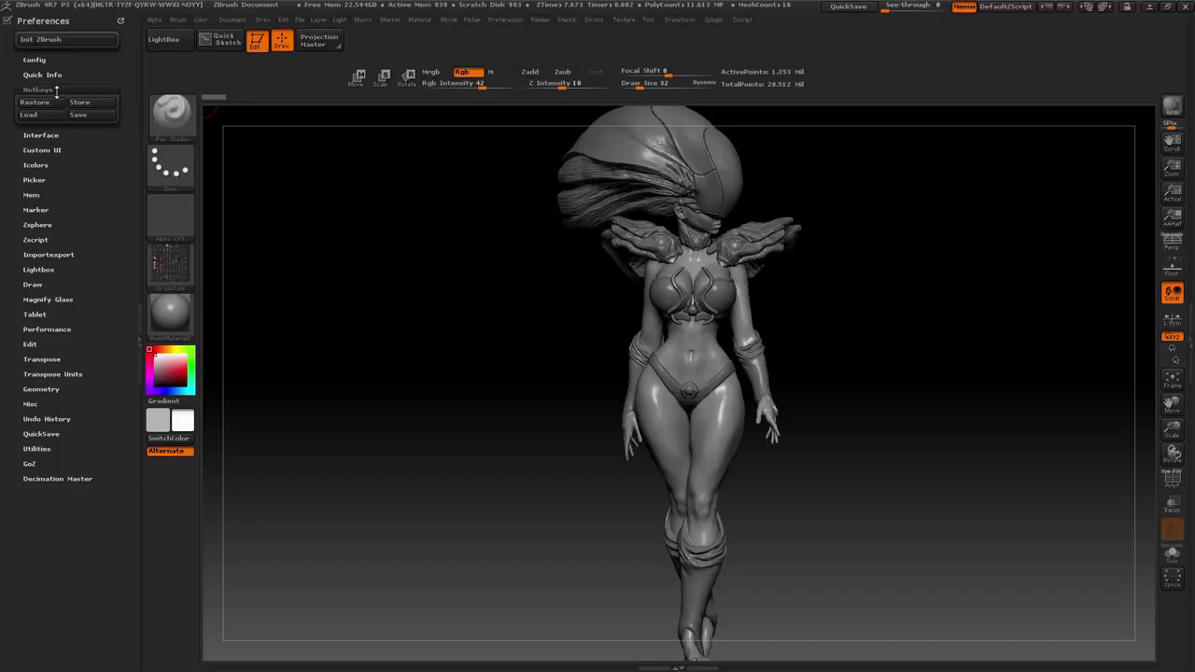
- Go to Preferences > Interface > UI and increase the interface button size
left_click(56, 90)
left_click(49, 105)
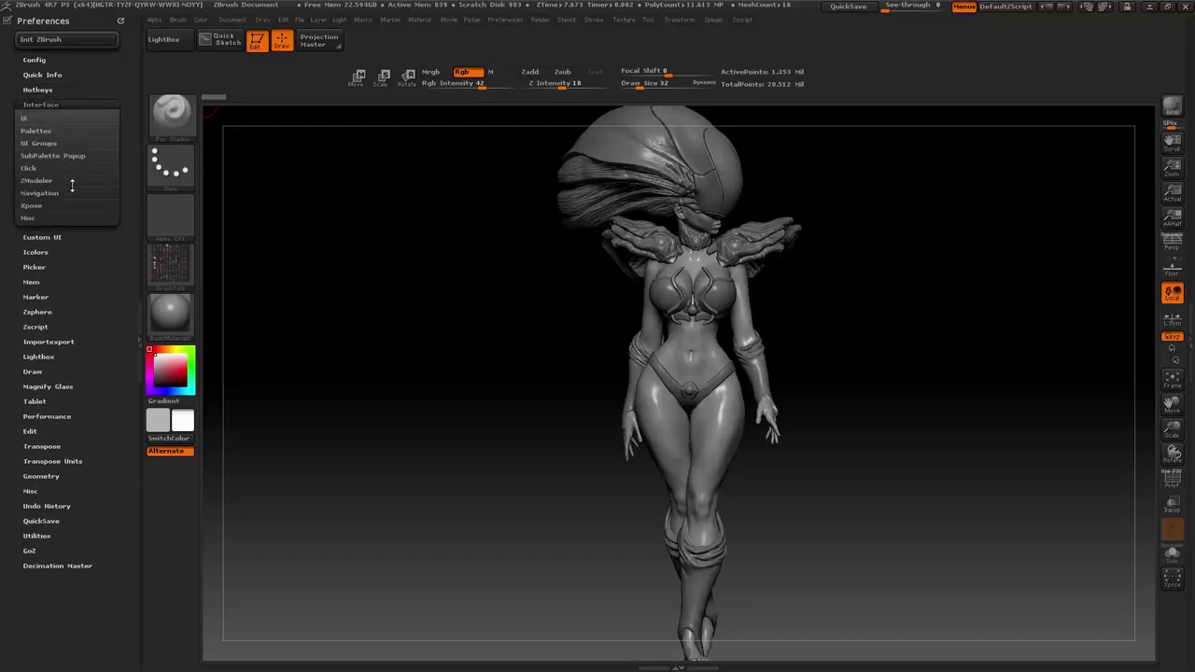
left_click(77, 119)
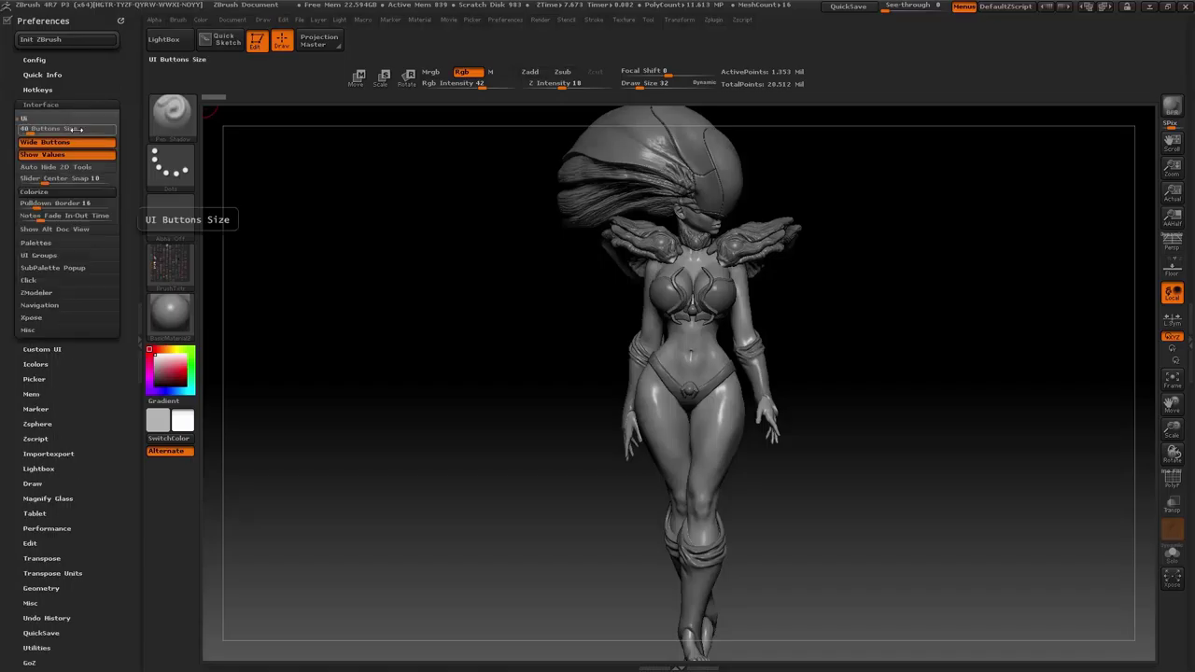
left_click_drag(28, 131, 64, 133)
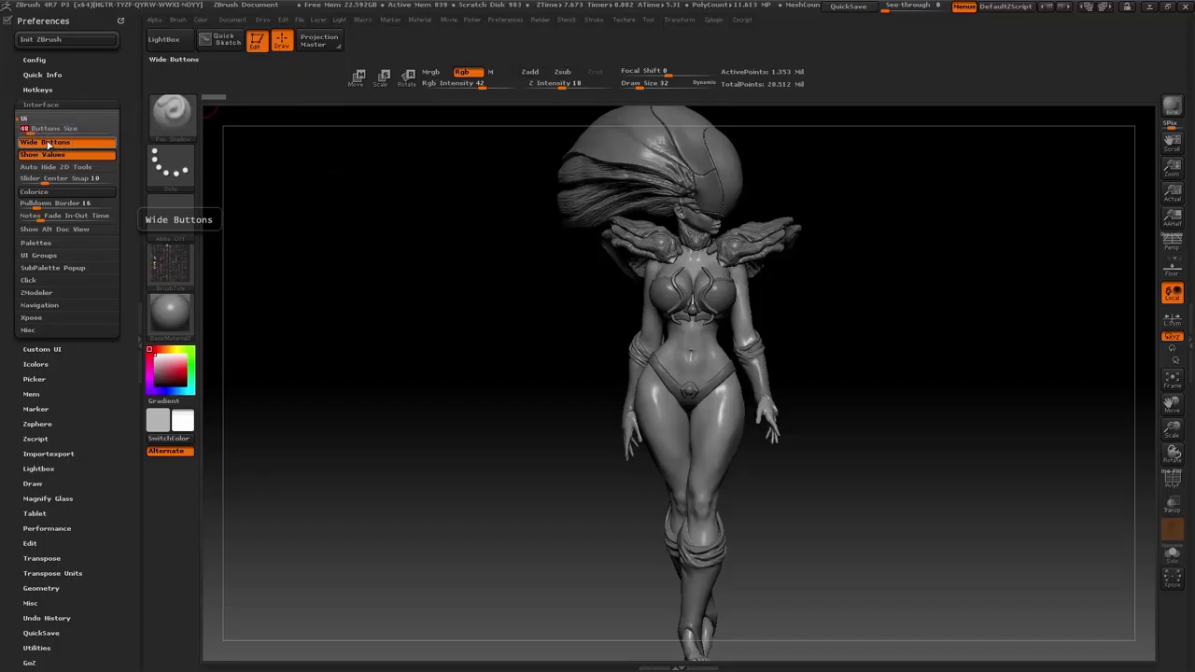
- Toggle Show Values and Wide Buttons, leaving both switched on
left_click(47, 143)
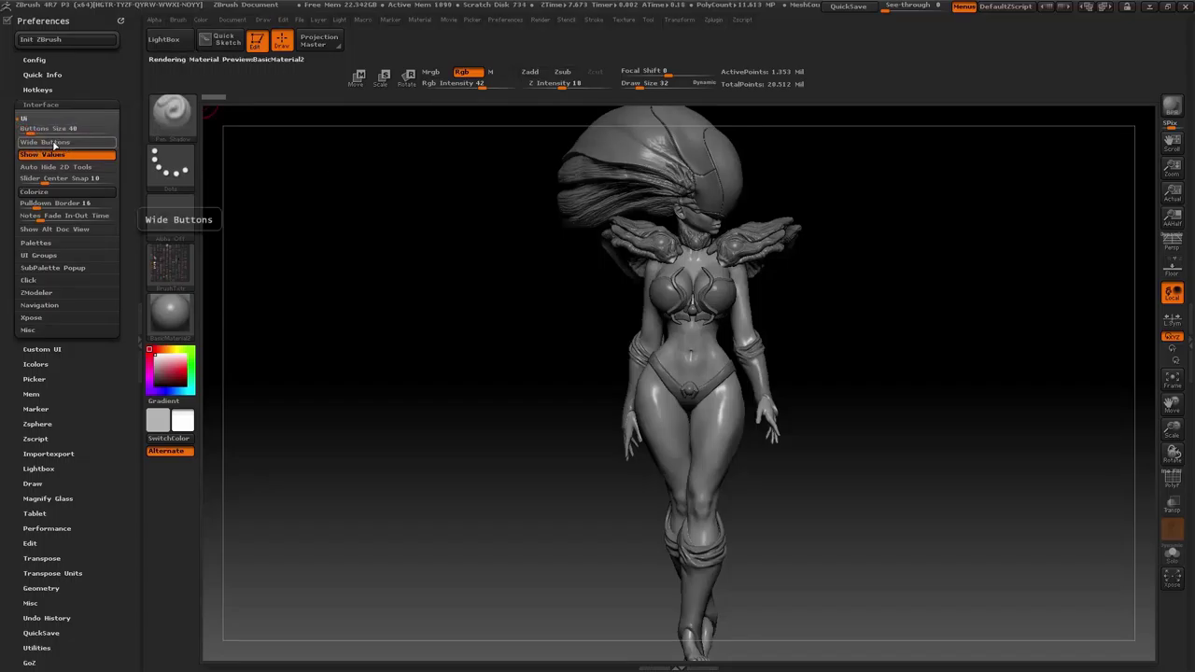
left_click(79, 156)
left_click(78, 156)
left_click(78, 155)
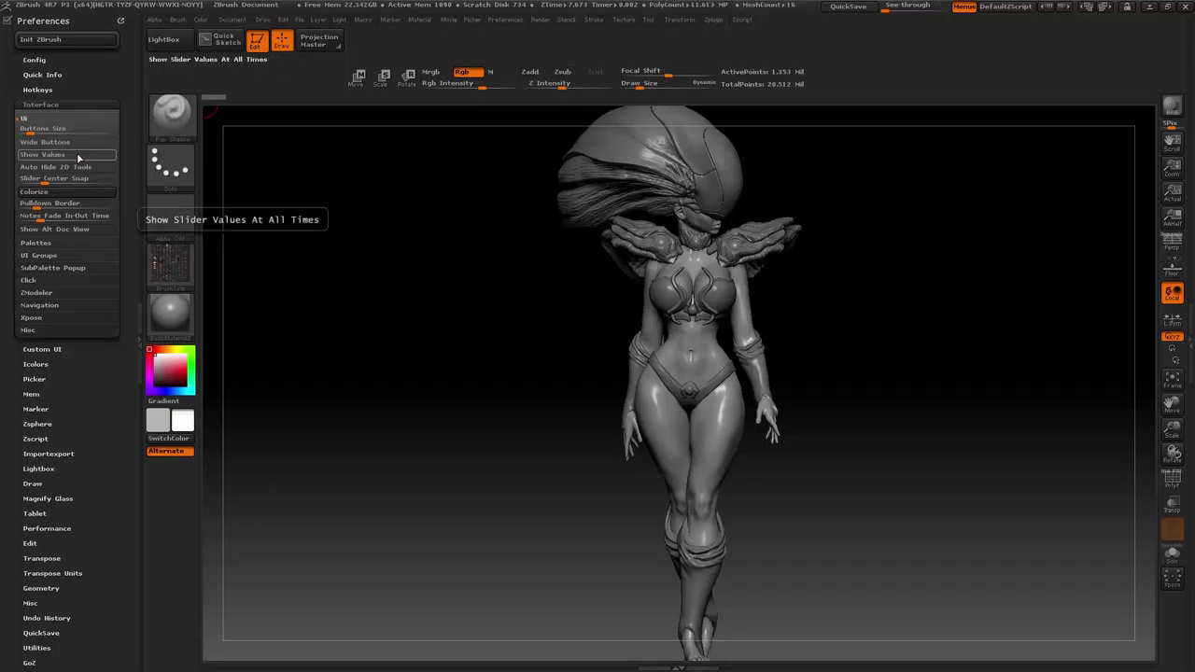
left_click(78, 156)
left_click(79, 156)
left_click(79, 156)
left_click(74, 145)
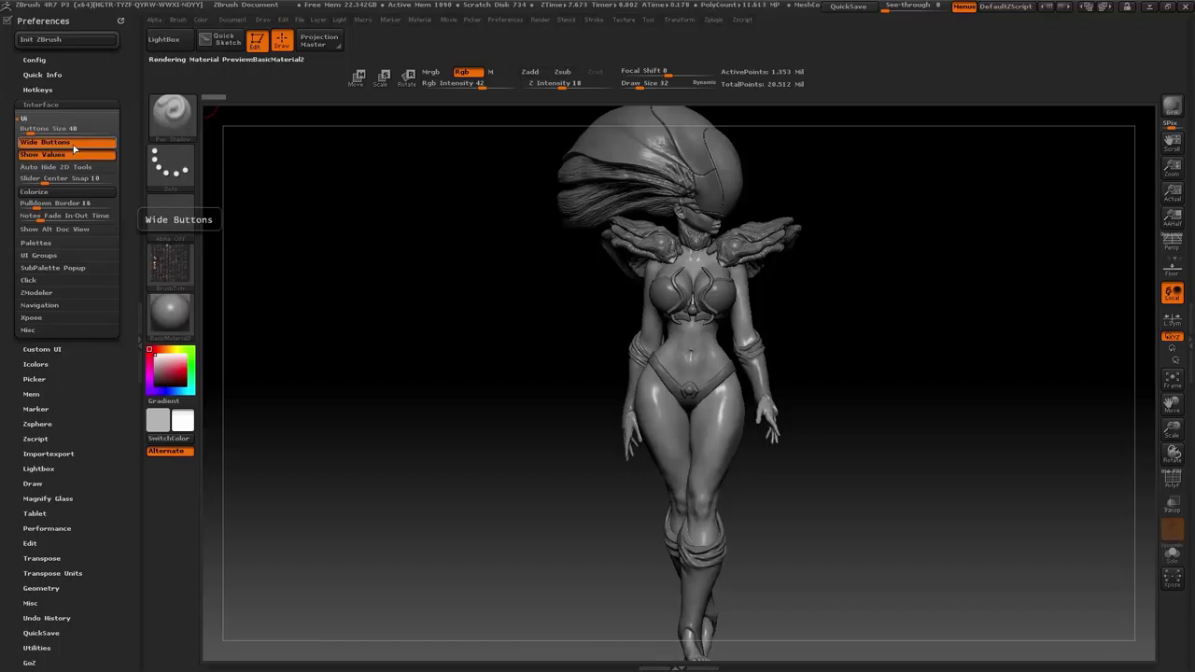
left_click(73, 146)
left_click(73, 146)
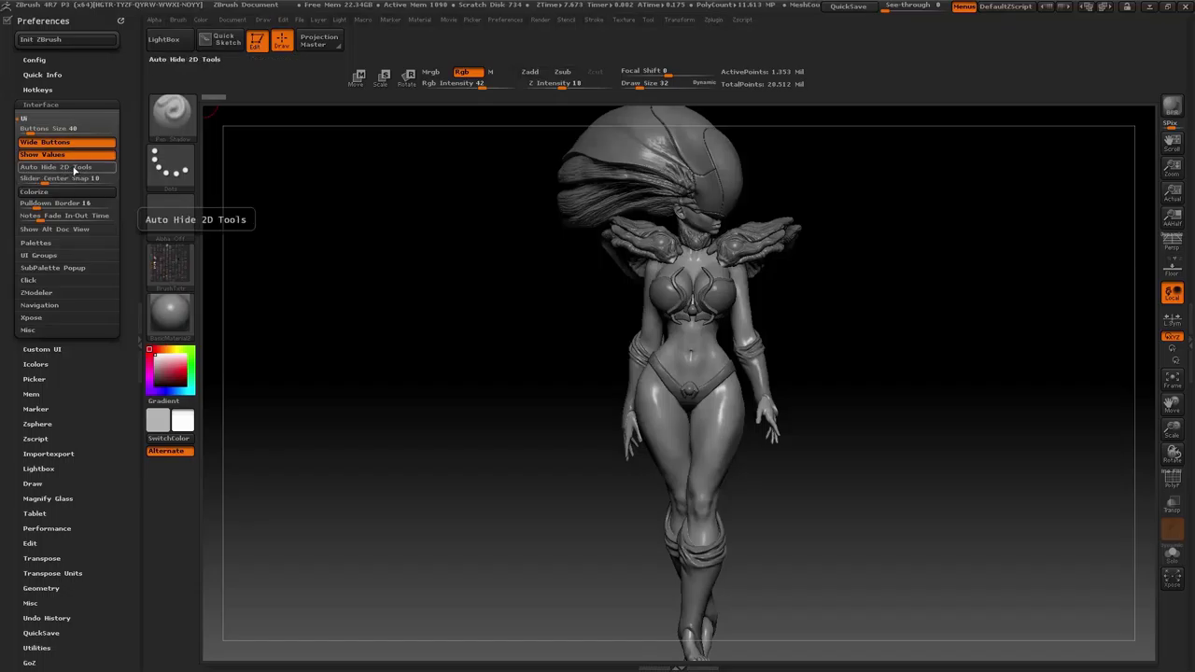
- Turn on Auto Hide 2D Tools and open the empty right tray
left_click(74, 168)
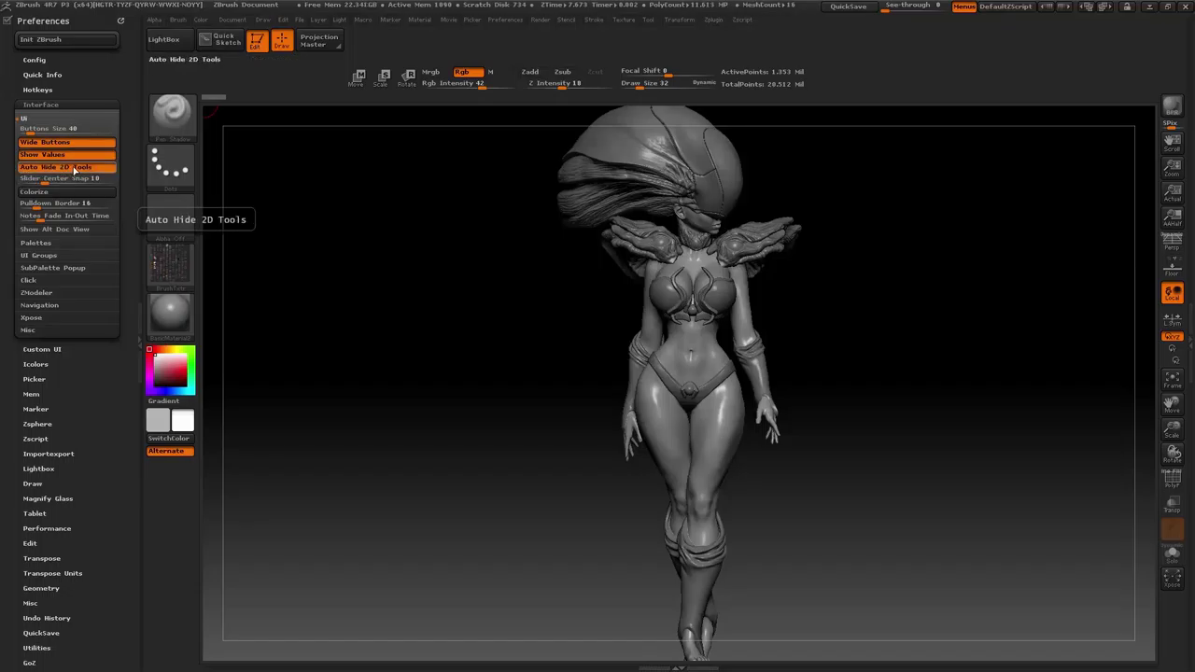
left_click(74, 168)
left_click(74, 168)
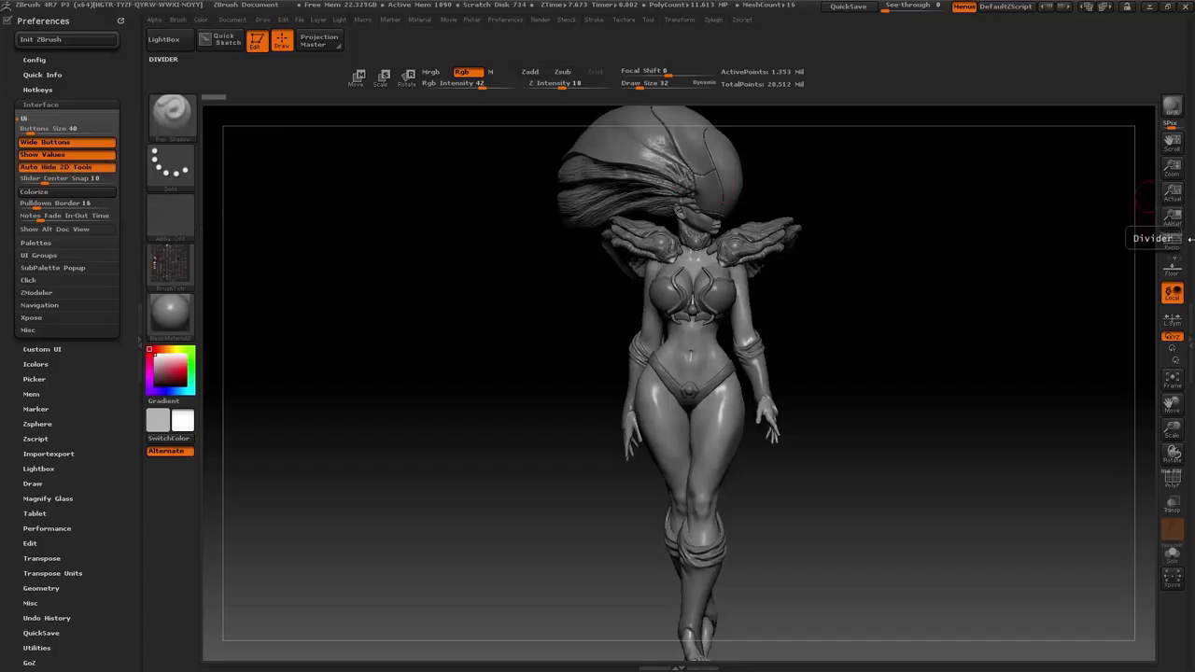
left_click(1190, 238)
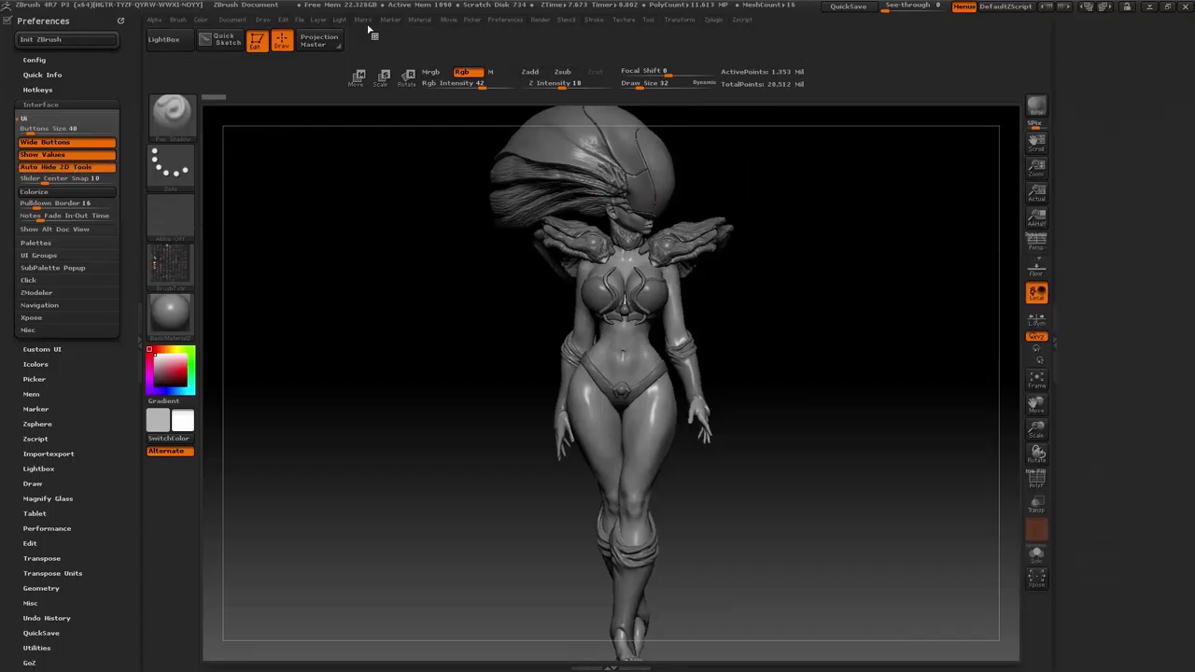
- Dock the Tool palette into the right tray and expand the Interface Palettes options
left_click(651, 24)
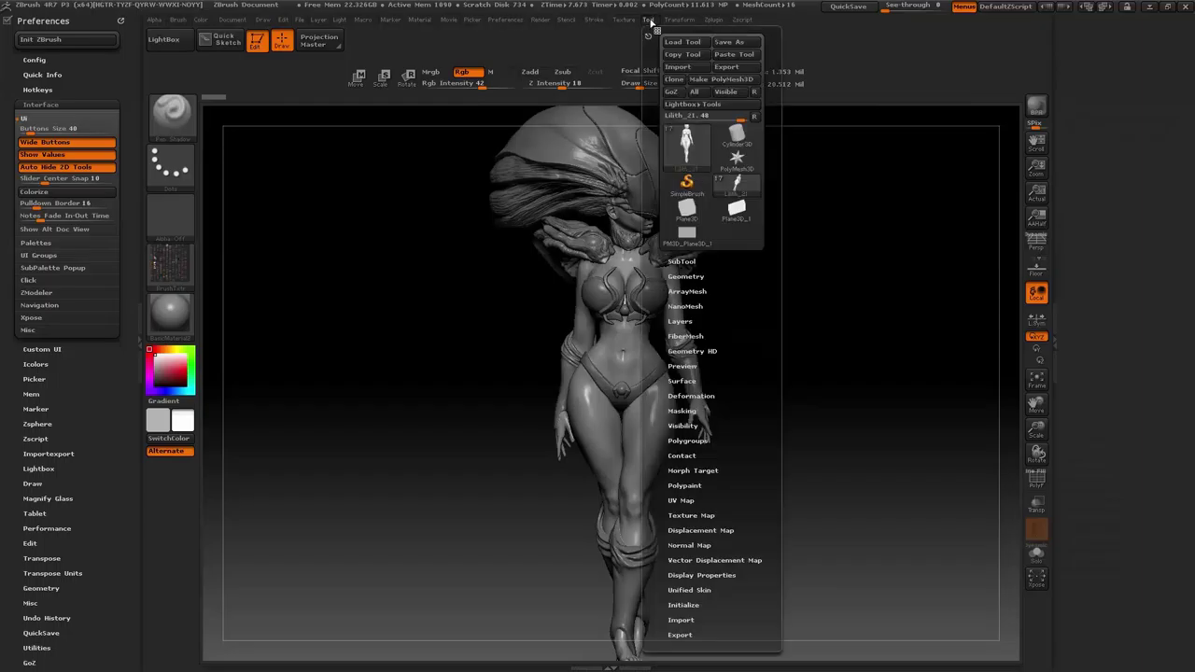
left_click(647, 36)
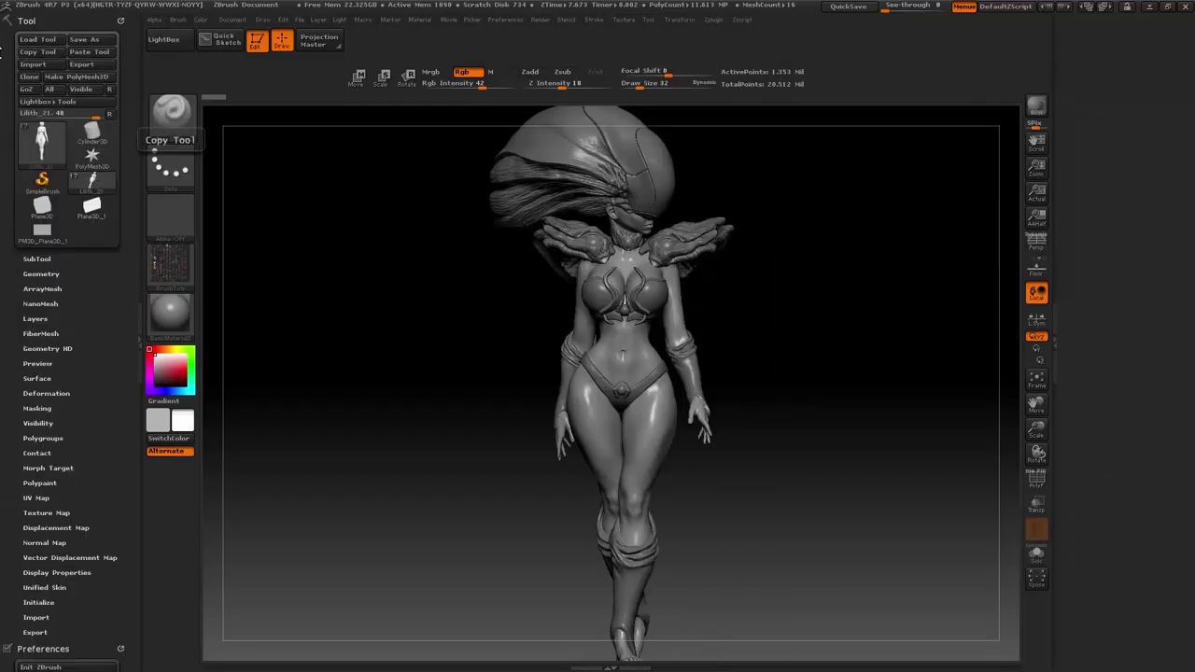
left_click(48, 140)
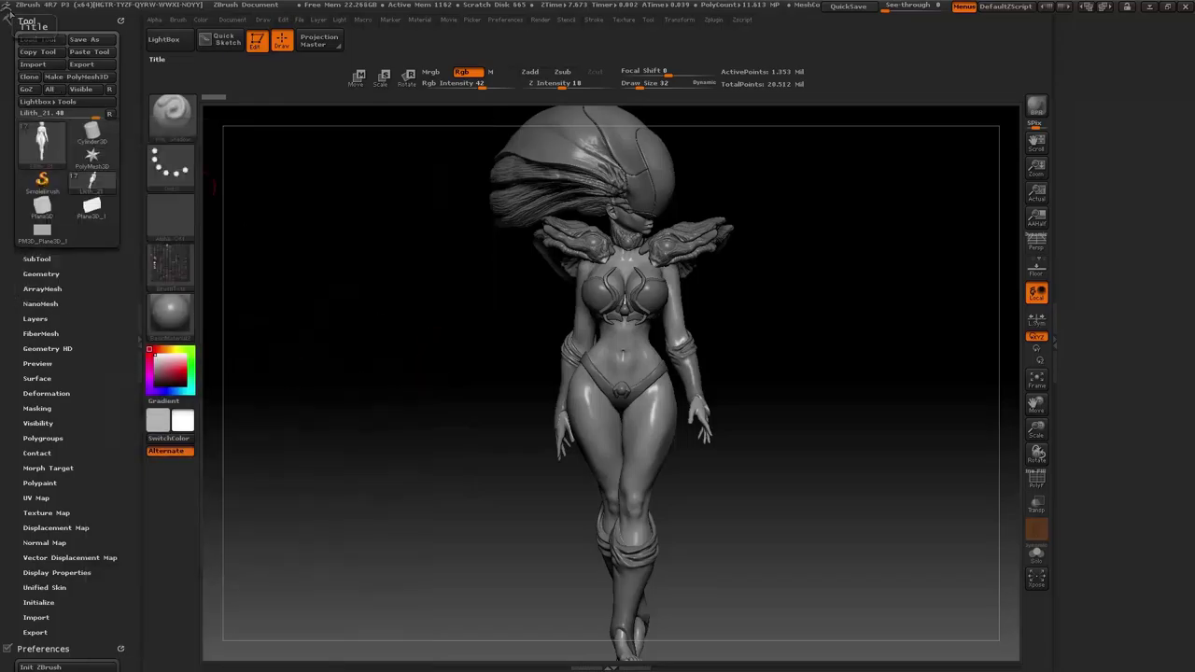
left_click(28, 22)
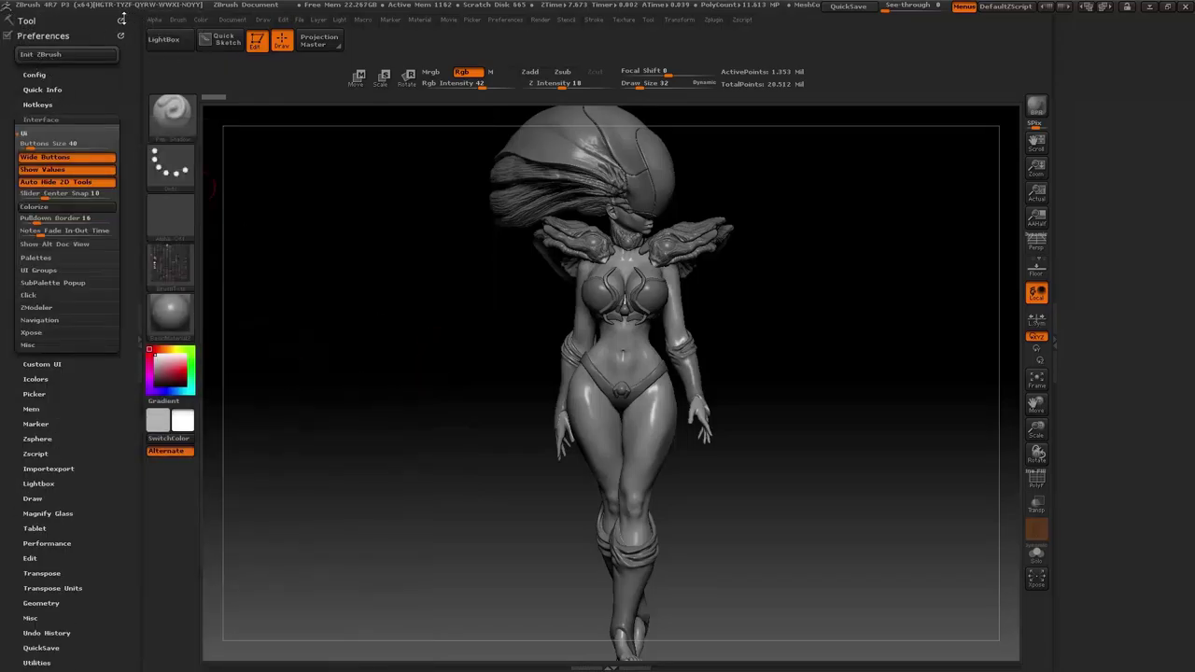
left_click_drag(121, 19, 1120, 37)
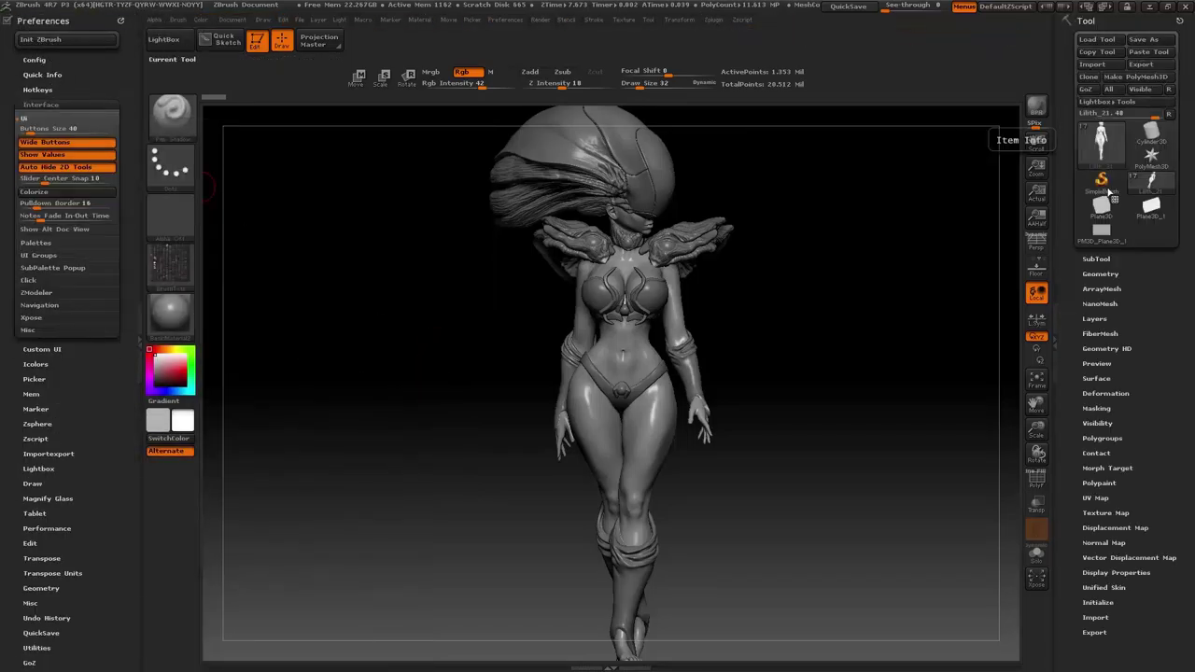
left_click(53, 242)
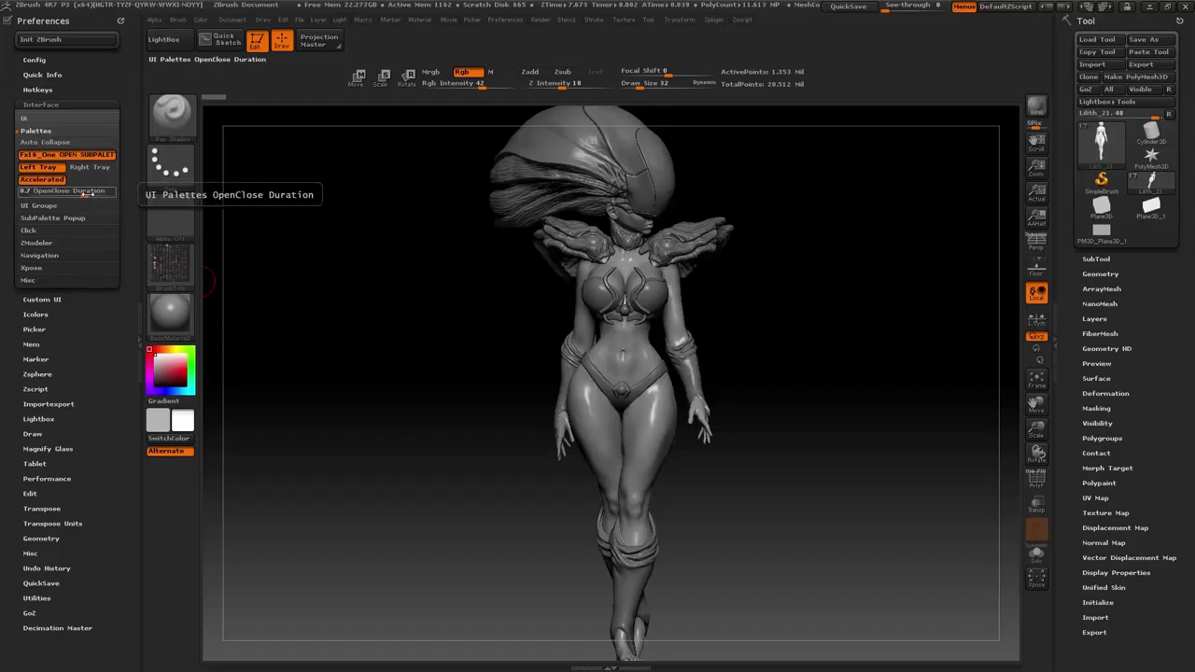
- Browse the Quick Info, Custom UI and Icolors preference sections
left_click(43, 20)
left_click(43, 21)
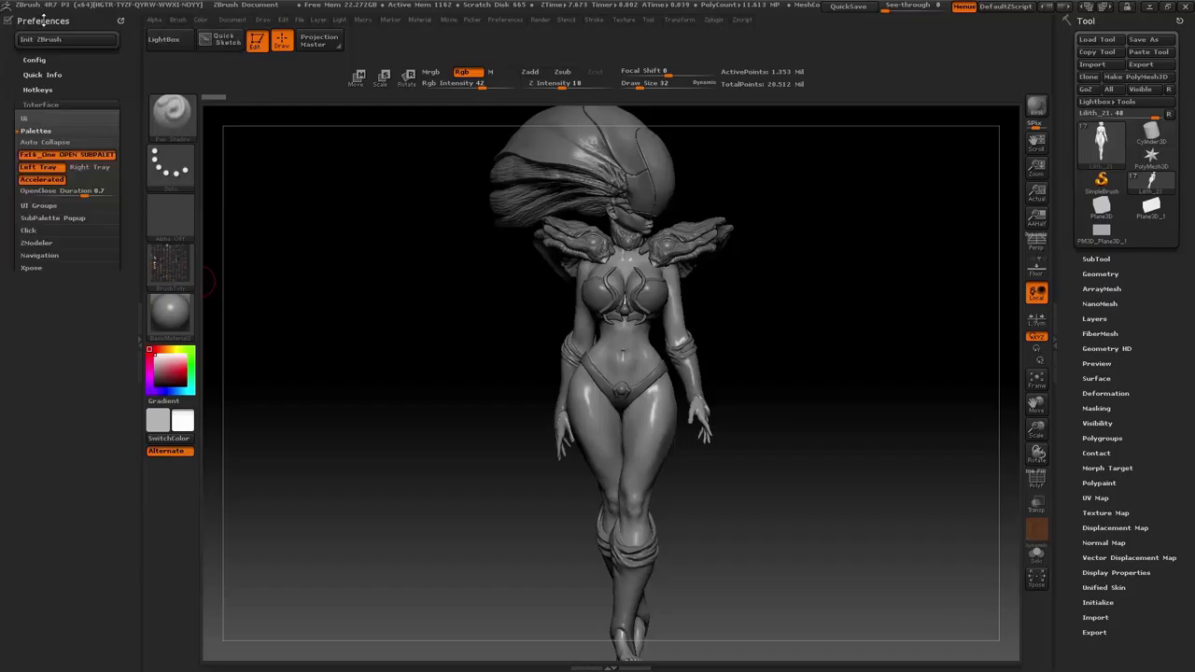
left_click(40, 75)
left_click(39, 74)
left_click(39, 75)
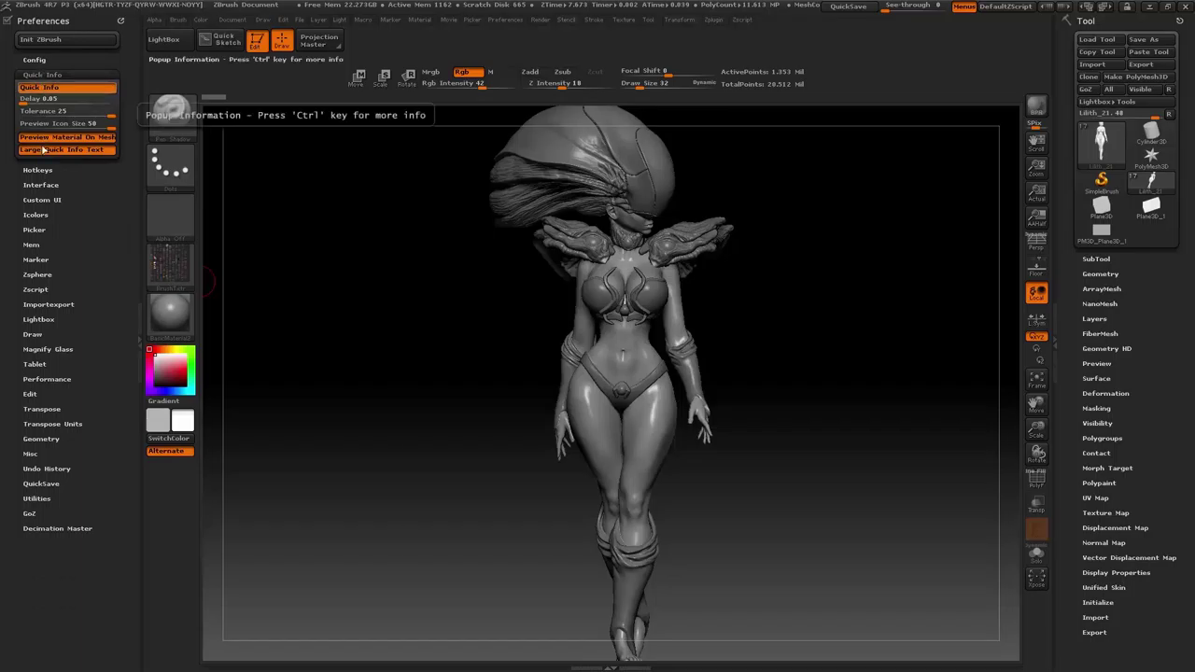
left_click(43, 200)
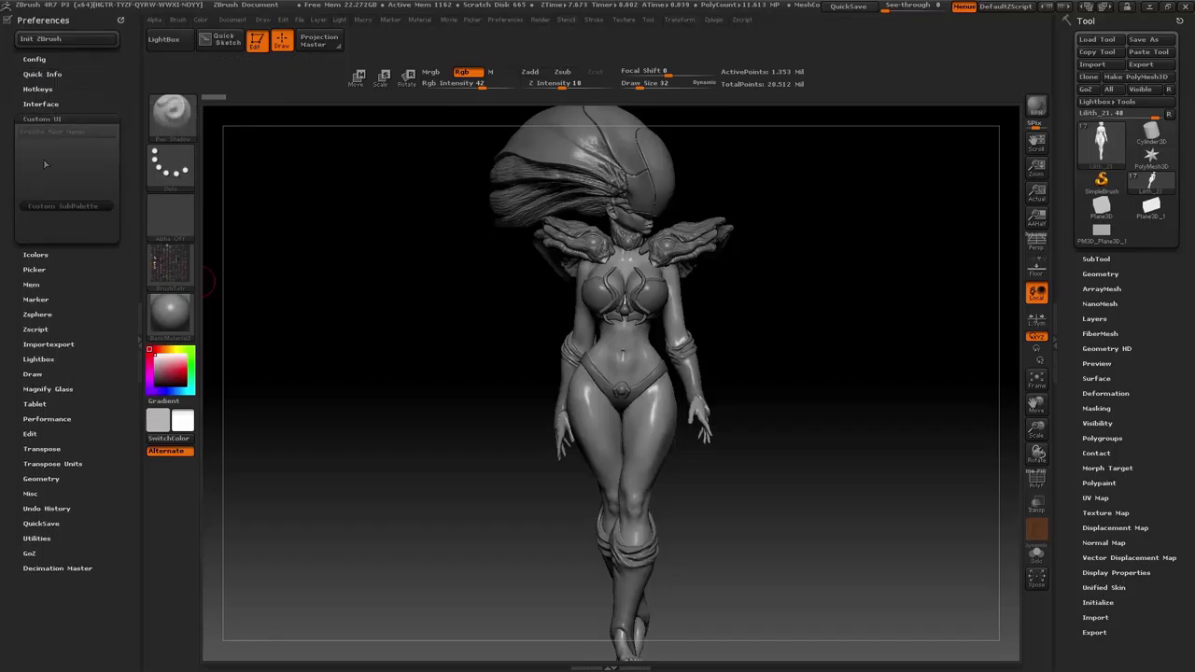
left_click(35, 255)
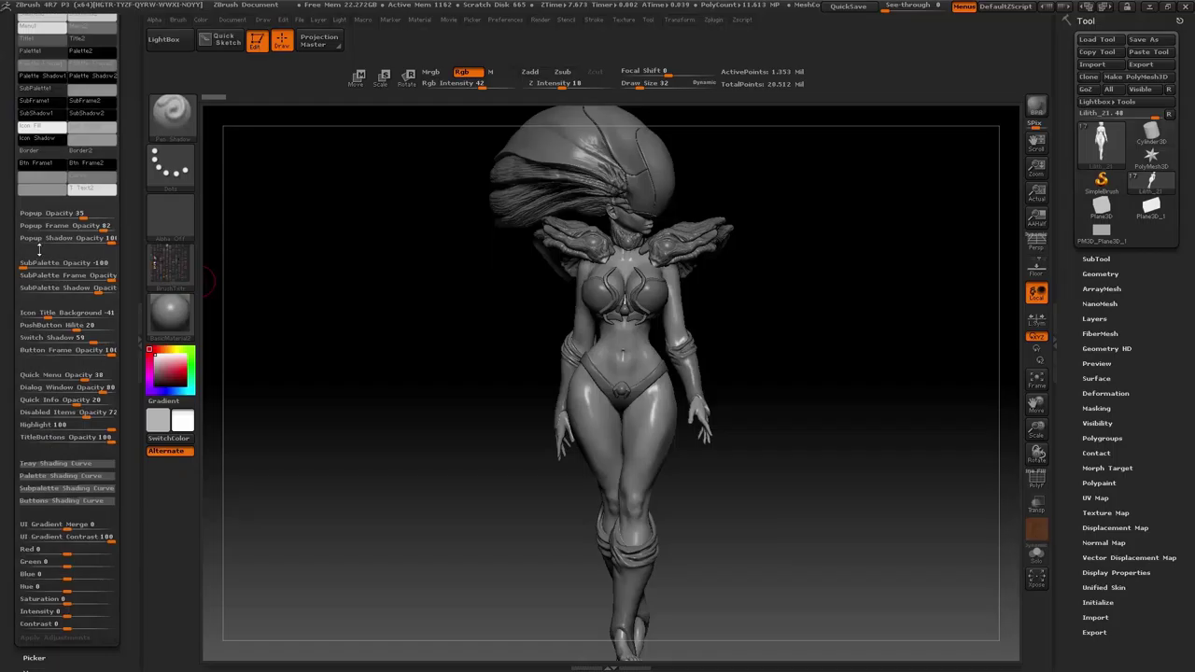
scroll(123, 215, "up", 5)
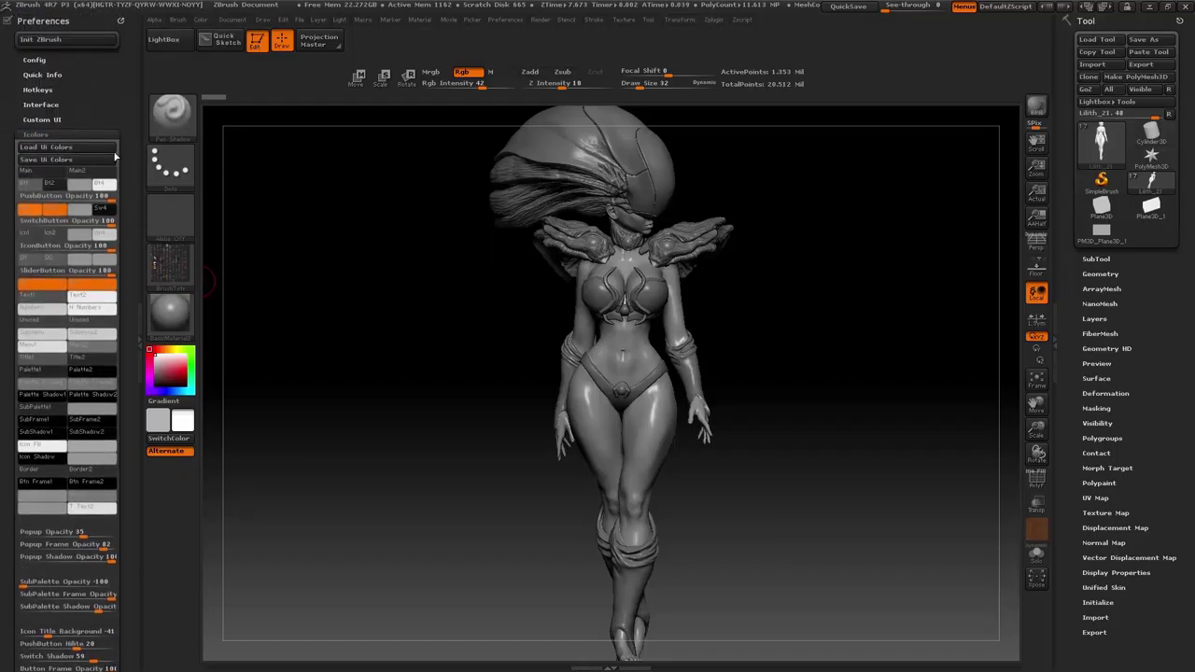
- Turn off Use UI Groups under Preferences > Interface > UI Groups
left_click(60, 106)
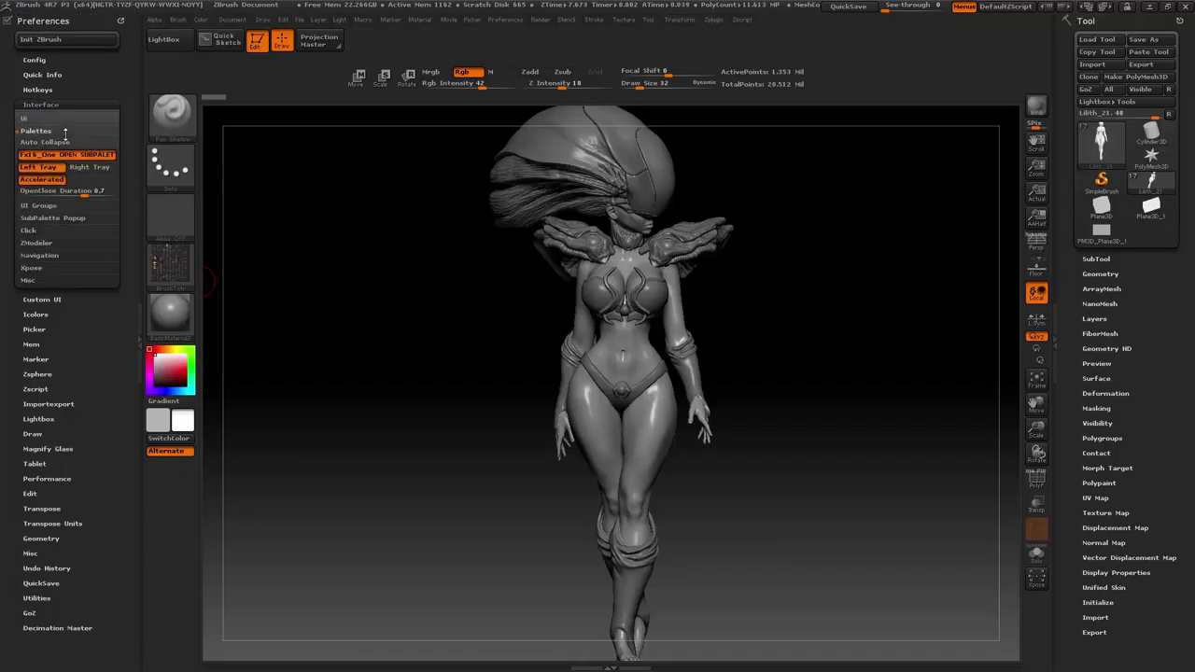
left_click(45, 206)
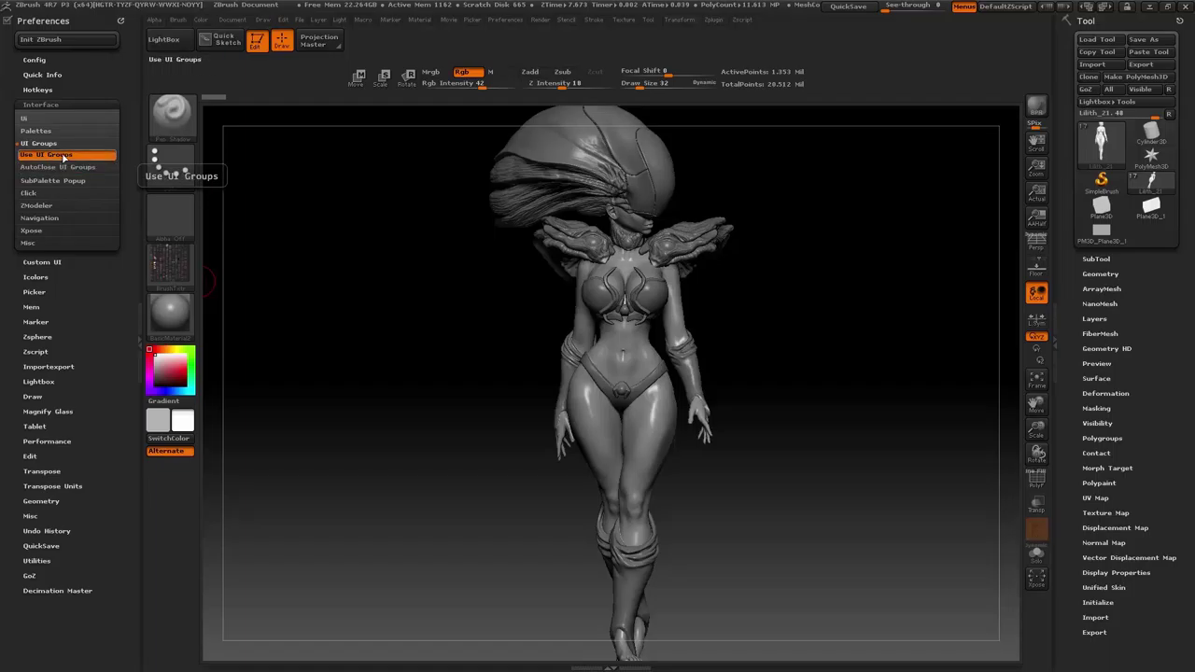
left_click(62, 155)
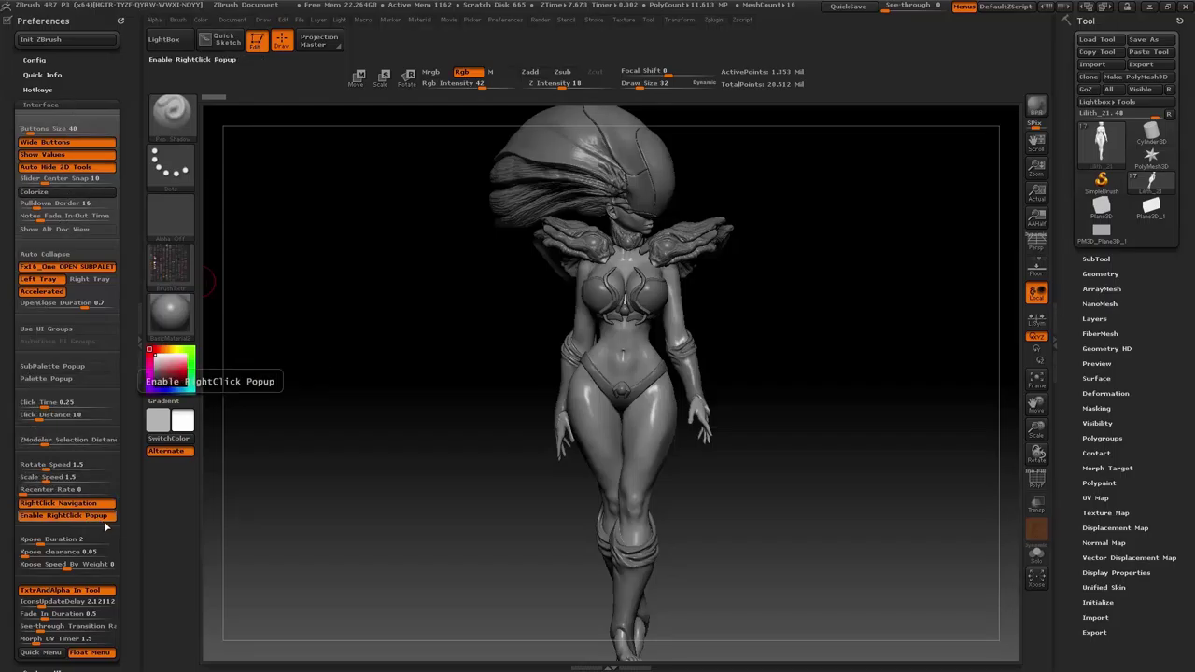
- Turn on Palette Popup in the Interface settings and collapse the Interface section
left_click_drag(124, 526, 130, 482)
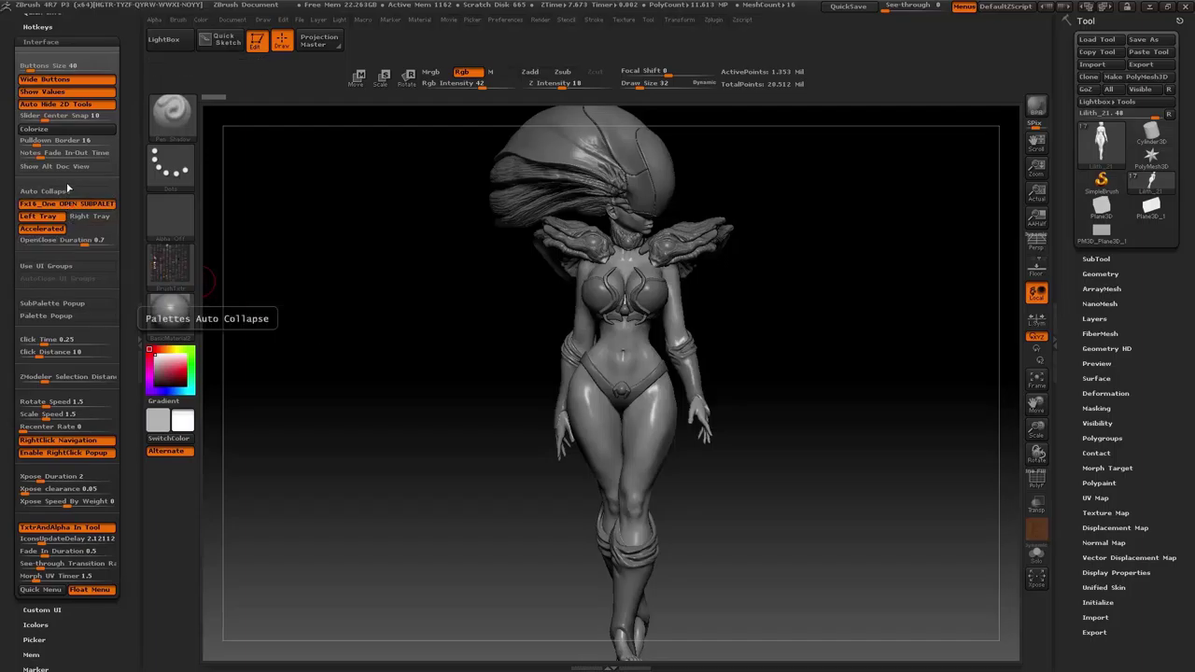
left_click(66, 316)
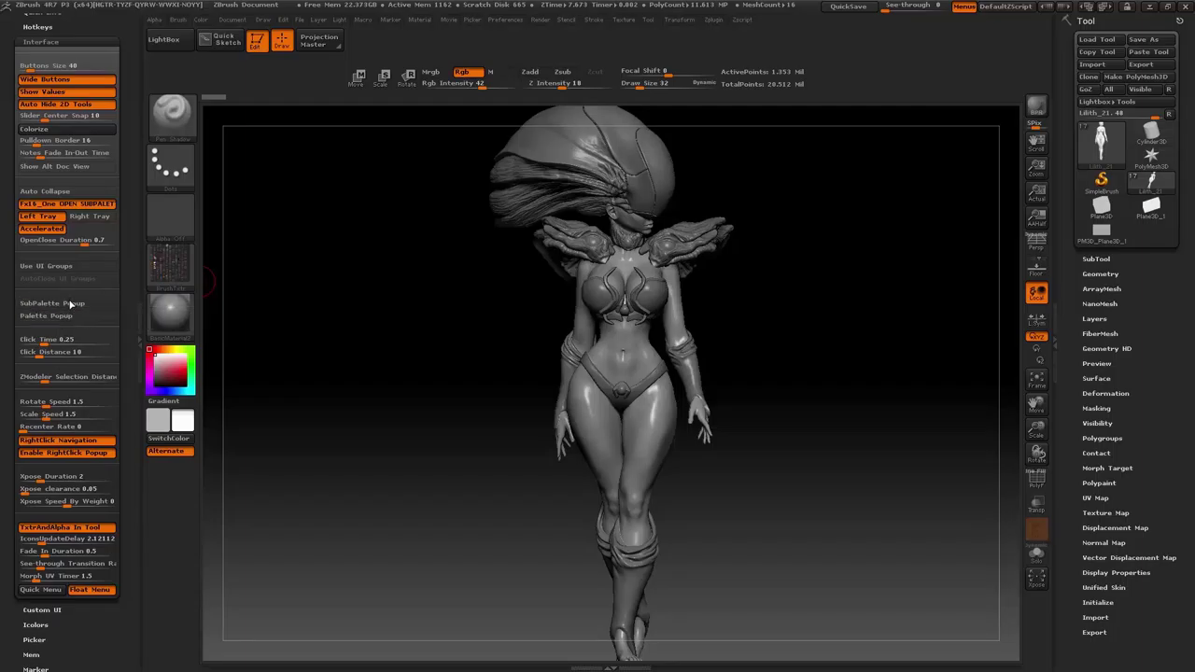
left_click(69, 304)
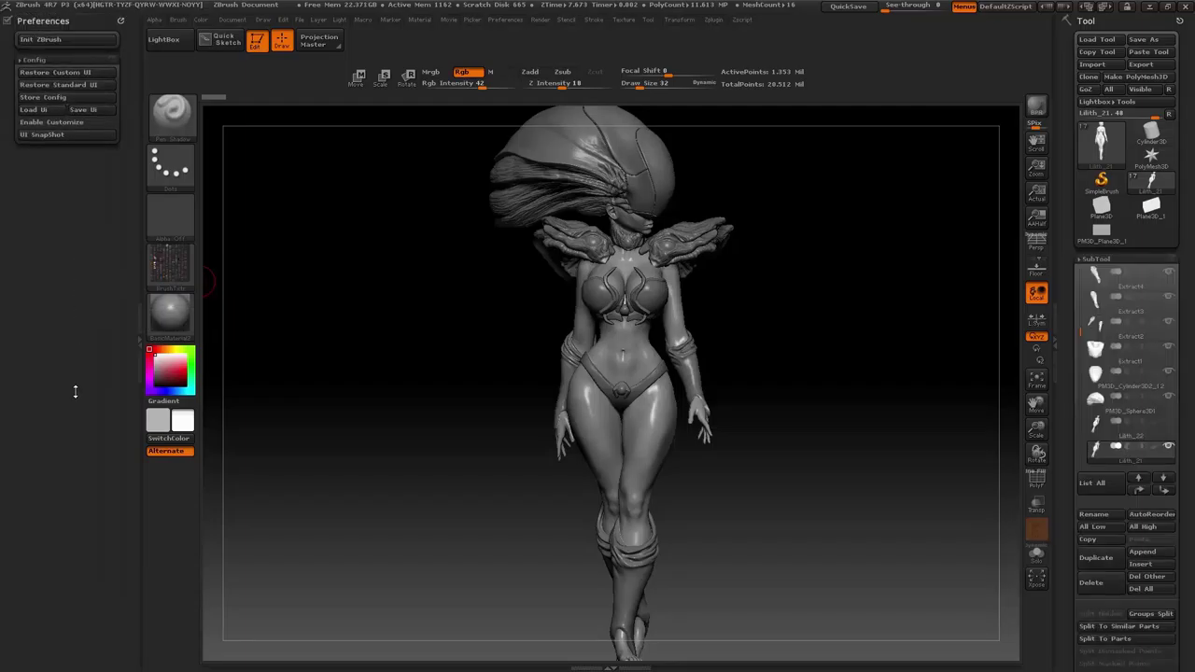
- Collapse Config and Custom UI to reveal the full list of preference sections
left_click(54, 62)
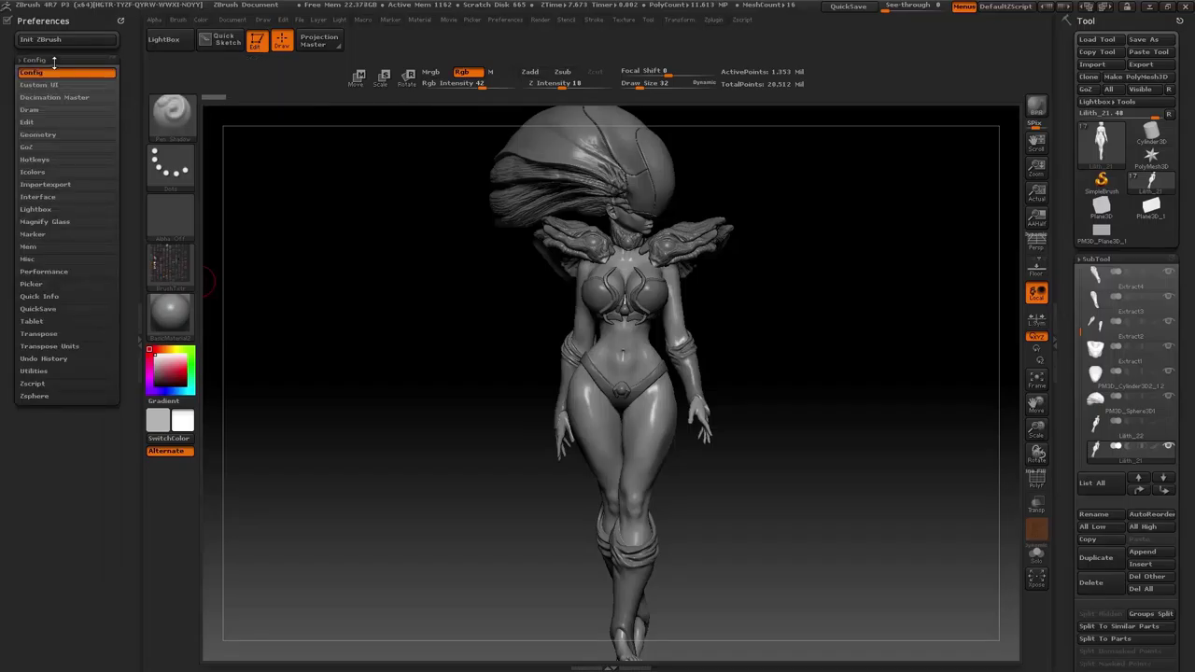
left_click(52, 73)
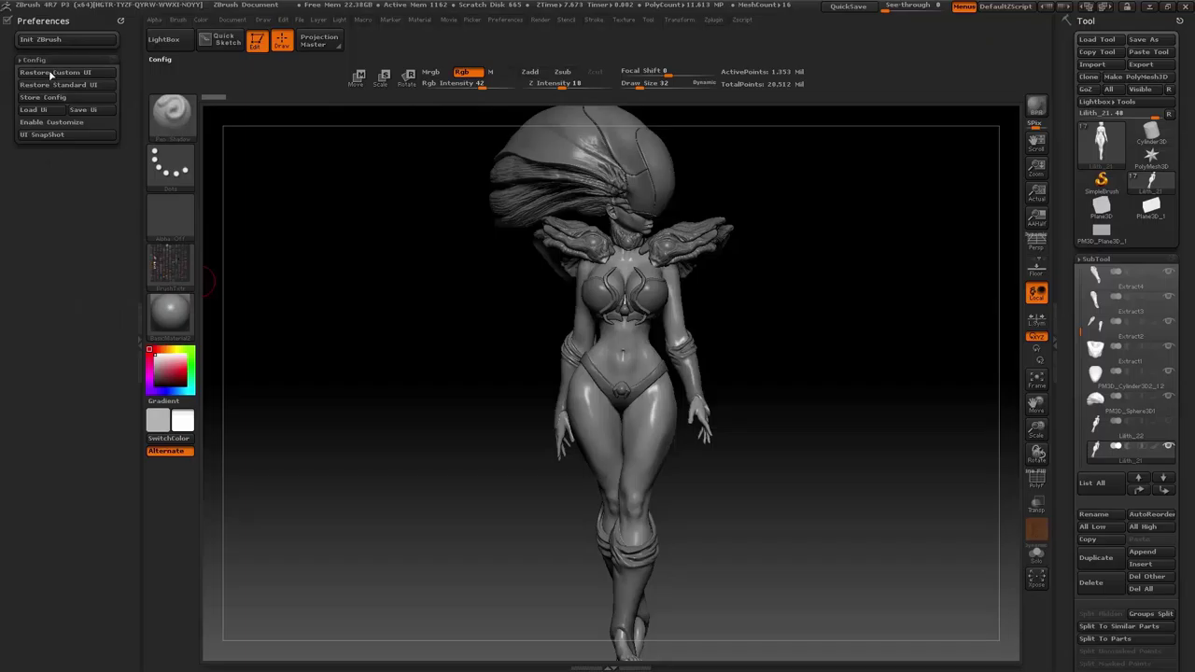
left_click(47, 61)
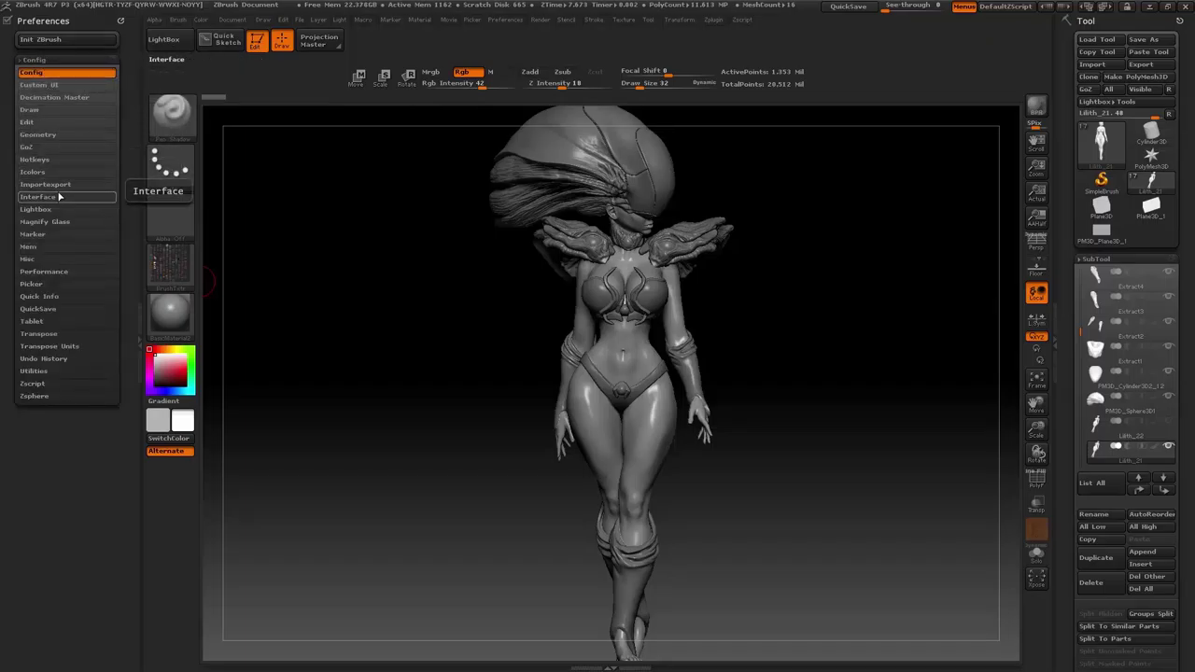
left_click(51, 86)
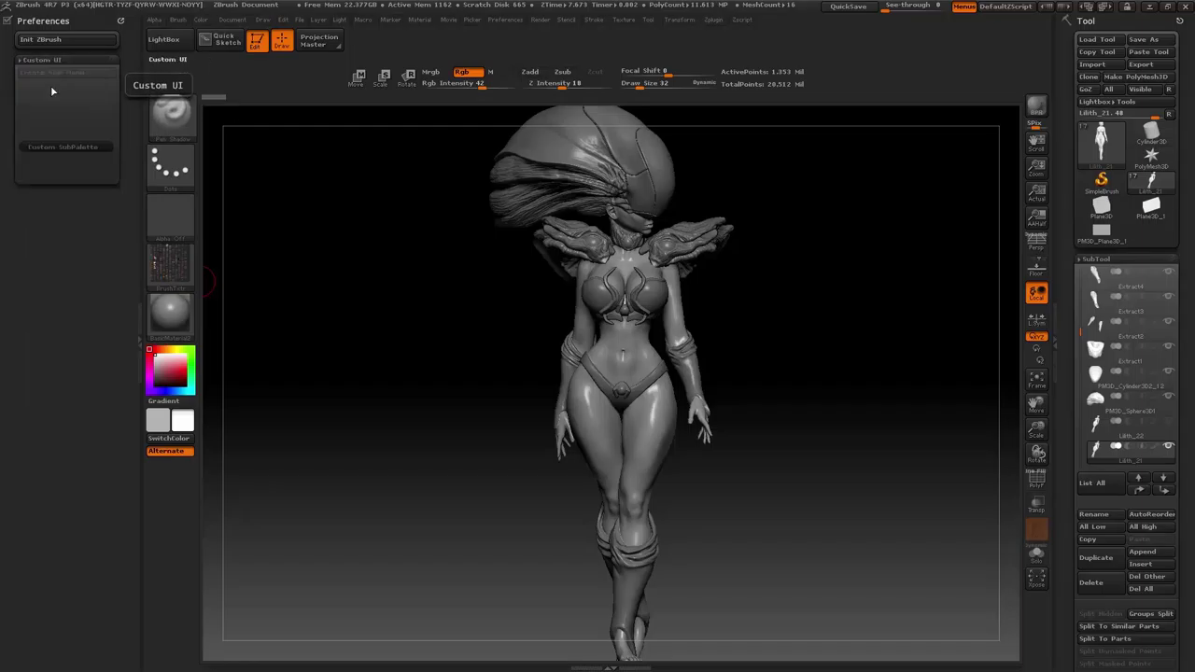
left_click(54, 60)
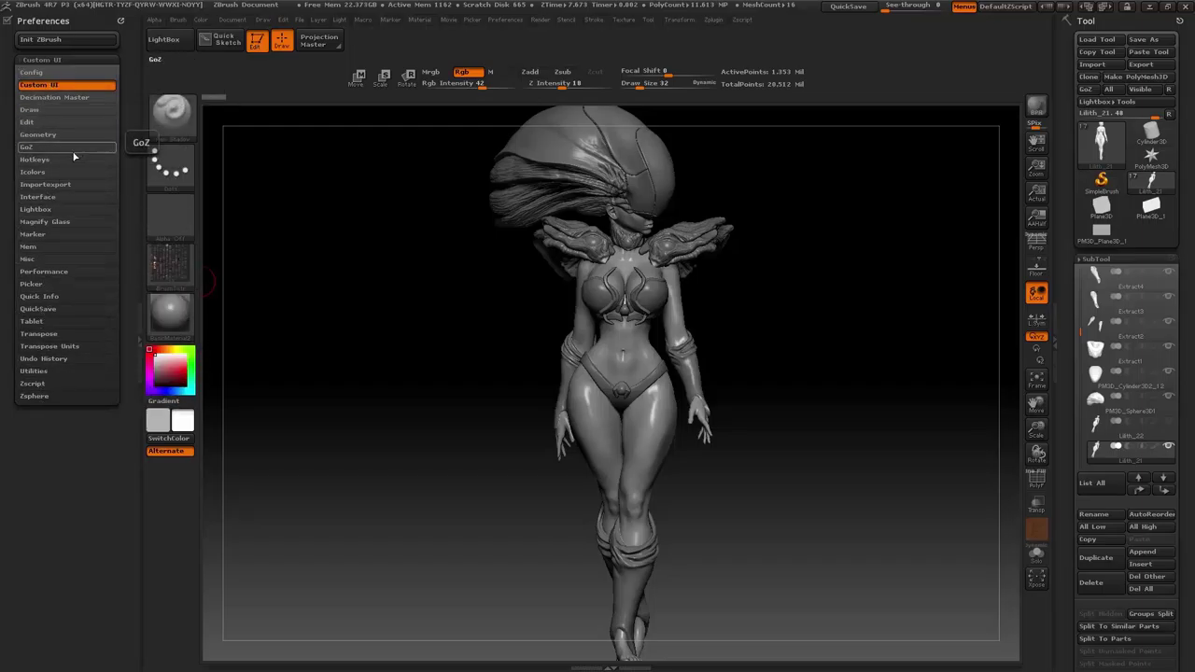
- Jump through Custom UI and Decimation Master, then return to the full Preferences category list
left_click(55, 85)
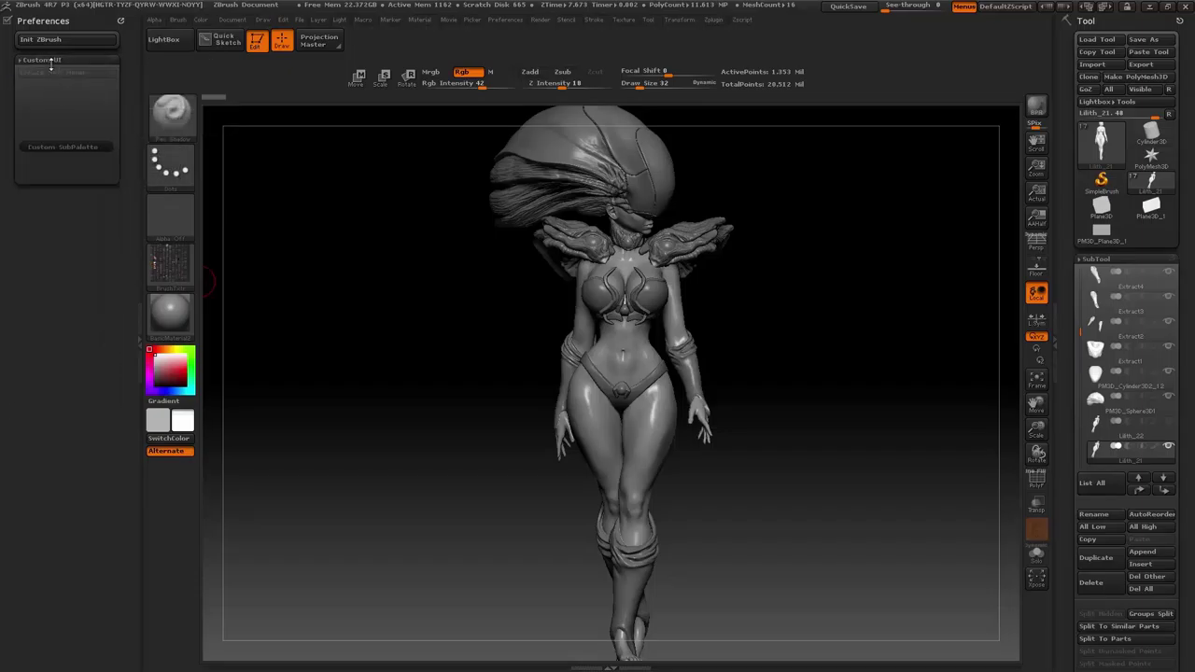
left_click(52, 62)
left_click(53, 99)
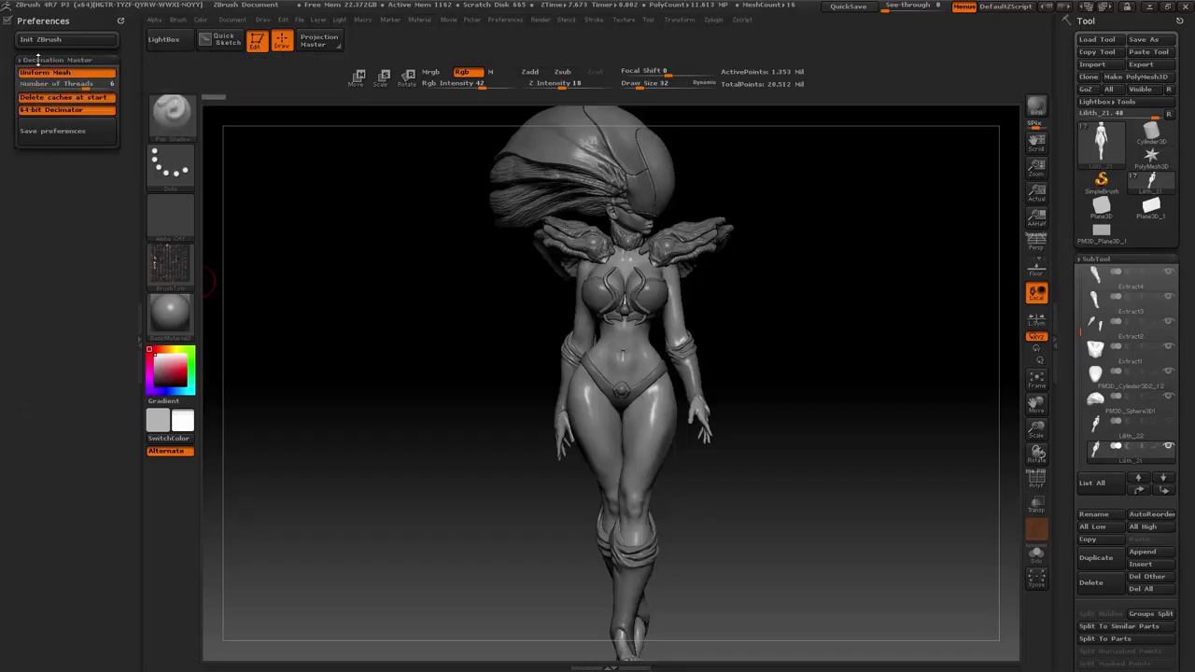
left_click(38, 60)
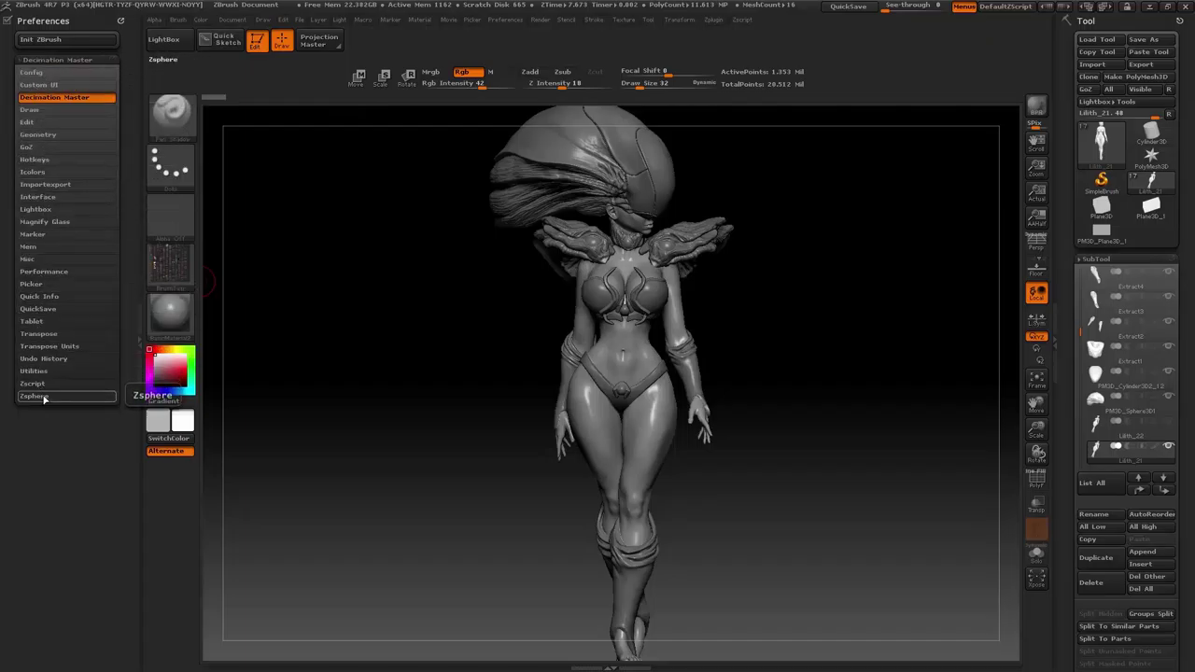
left_click(46, 97)
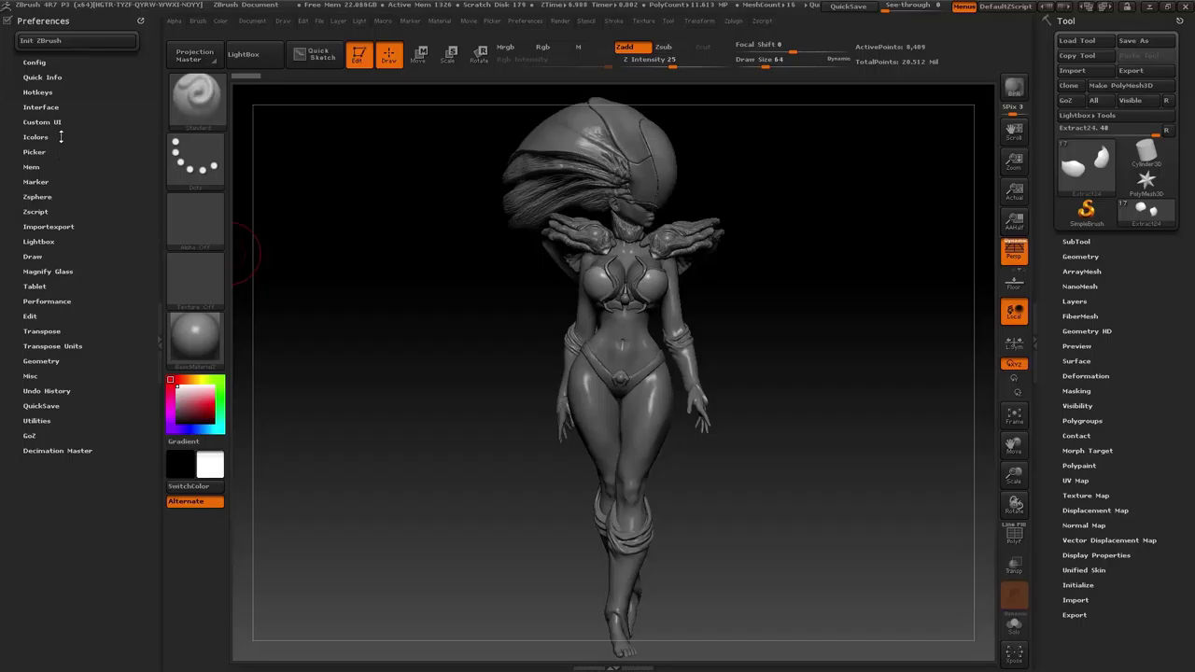
left_click(48, 108)
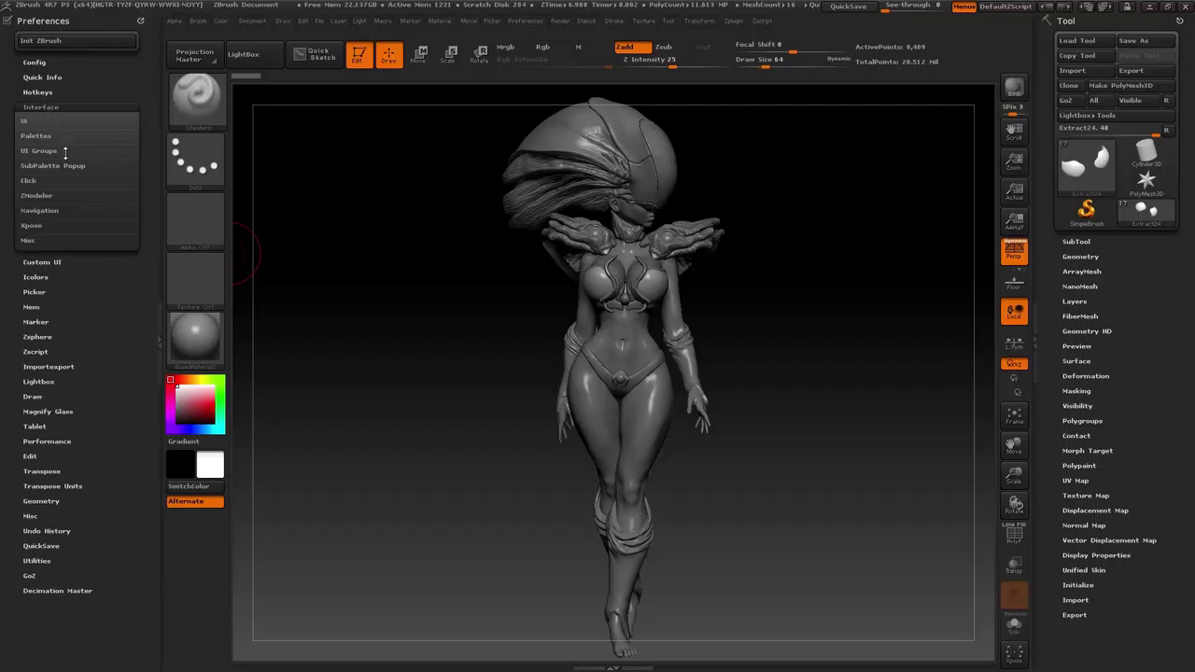
left_click(39, 150)
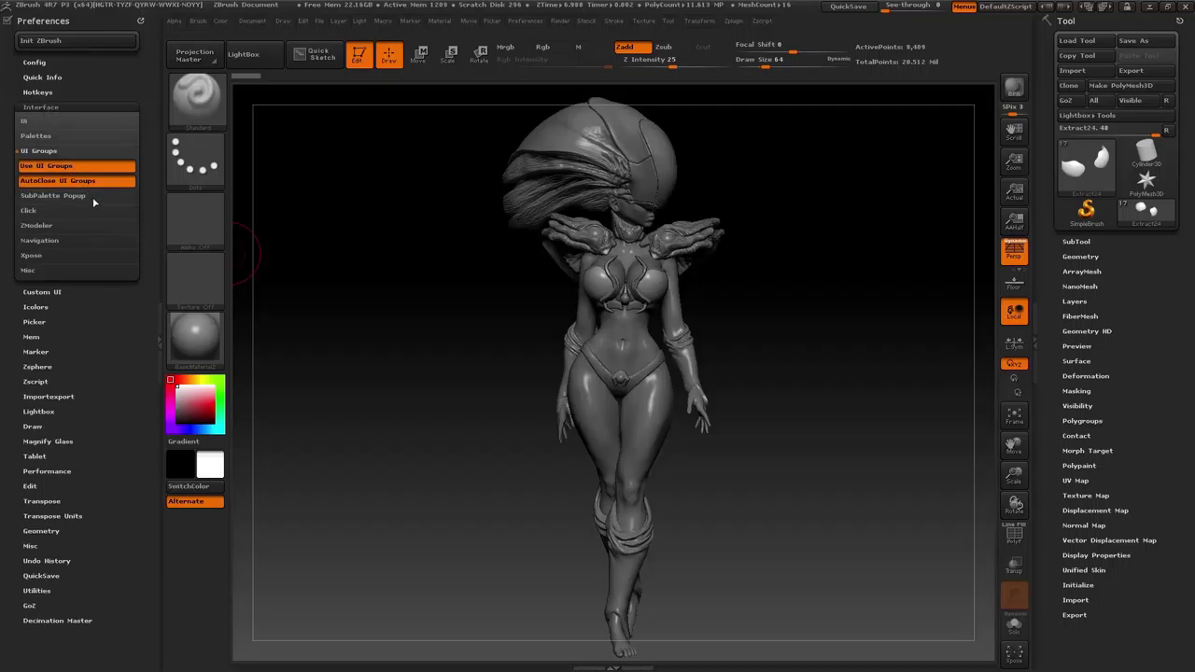
left_click(78, 191)
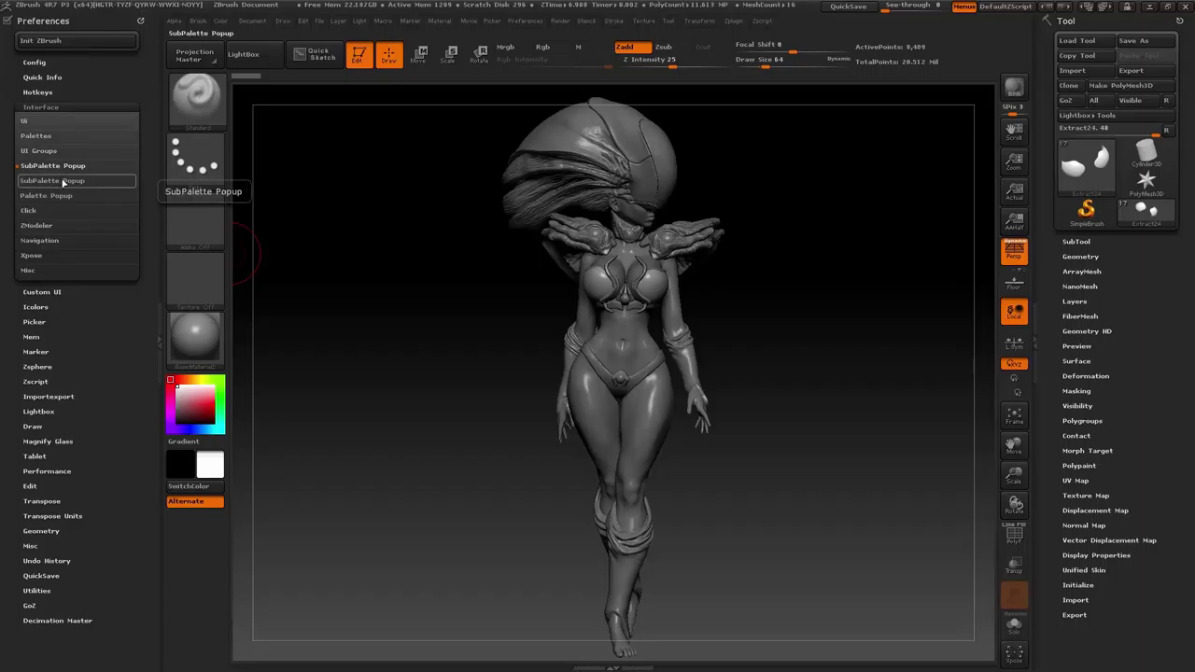
left_click(62, 183)
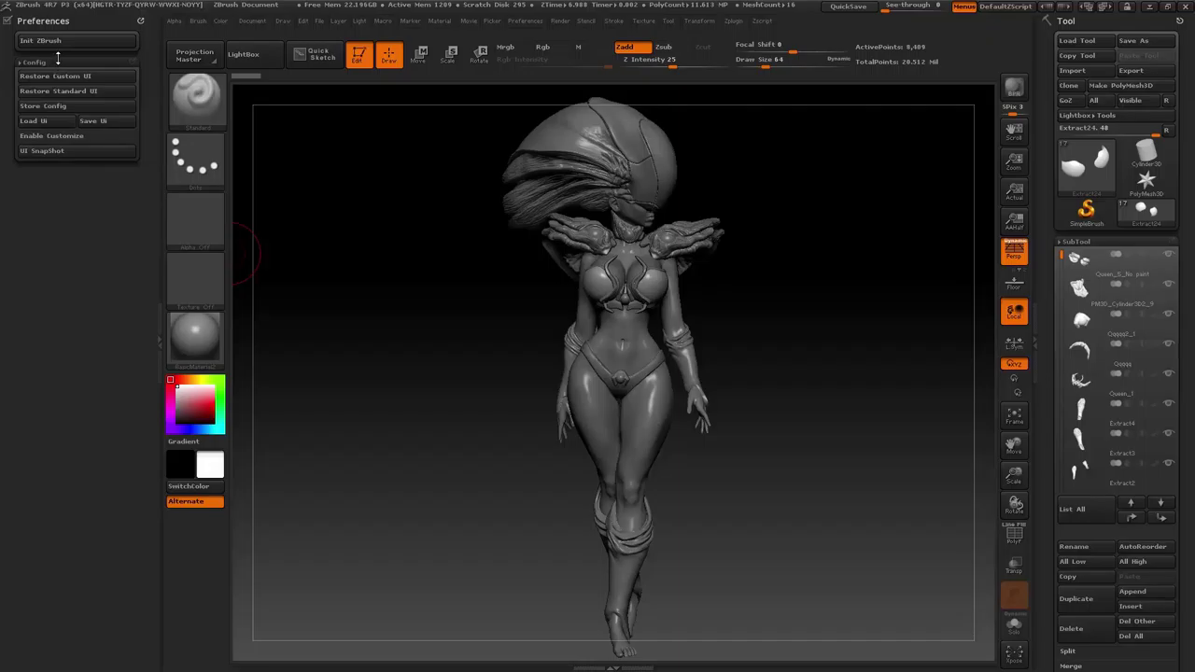
left_click(47, 62)
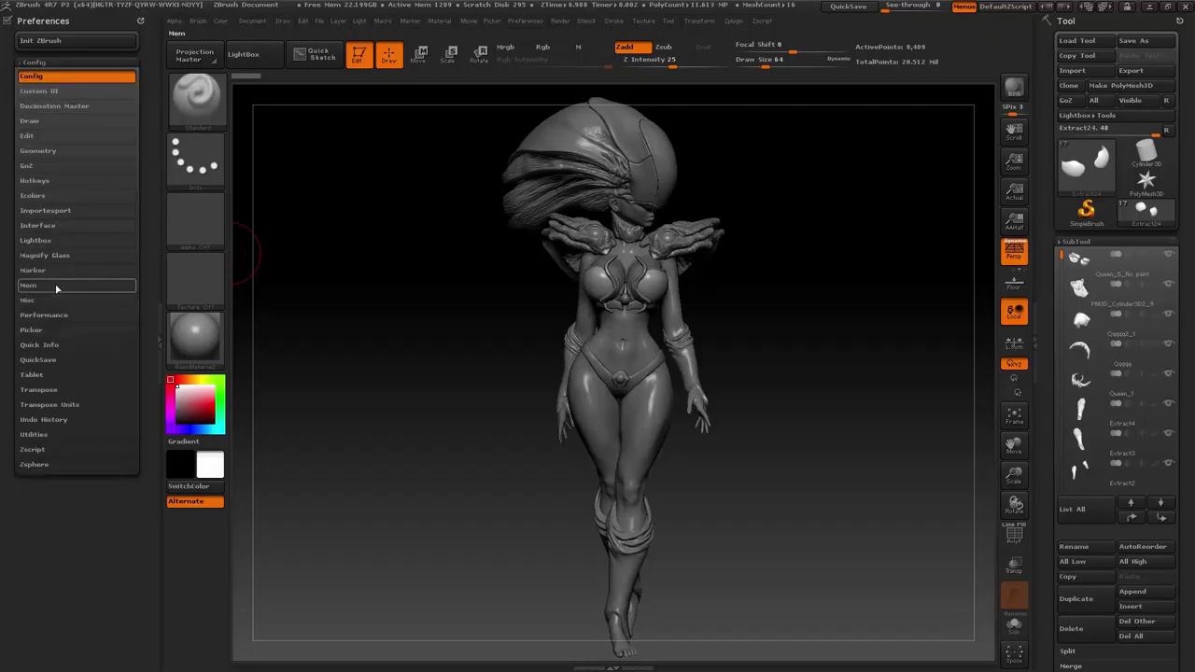
left_click(51, 273)
left_click(63, 63)
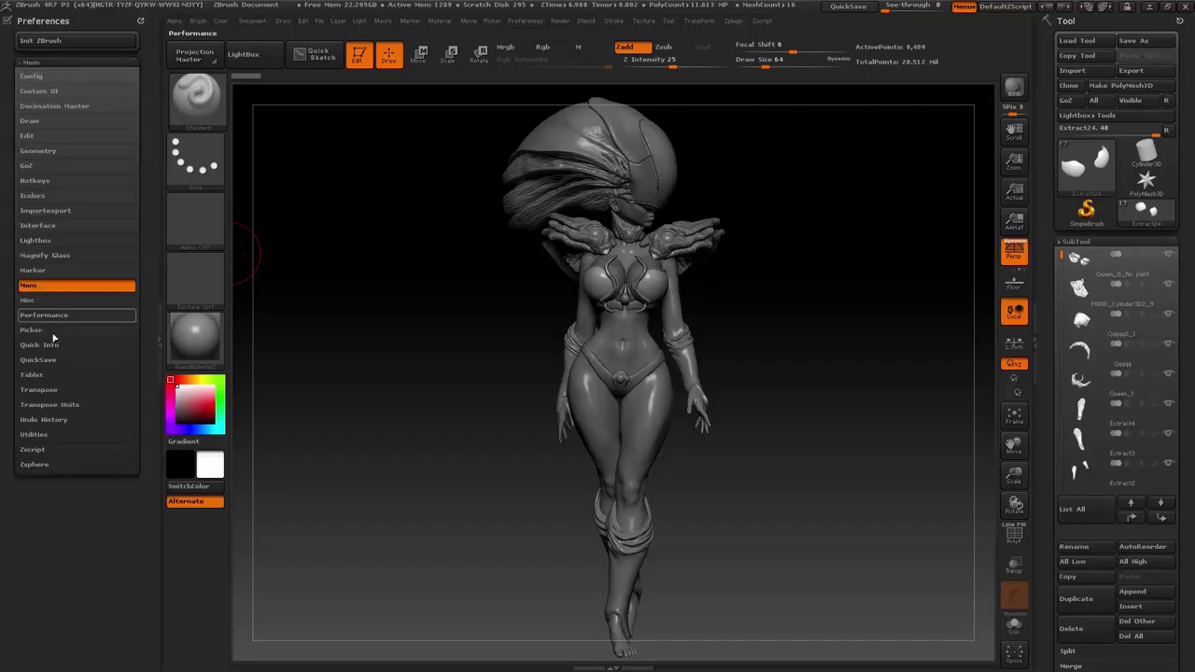
left_click(45, 226)
left_click(58, 136)
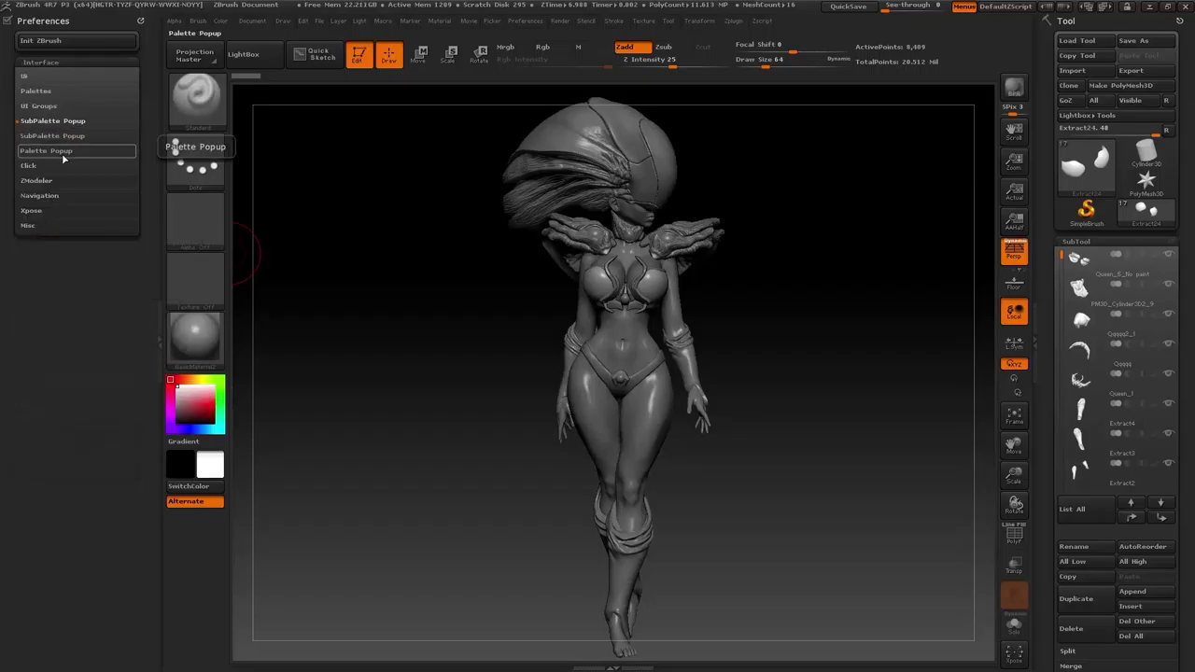
left_click(59, 65)
left_click(56, 67)
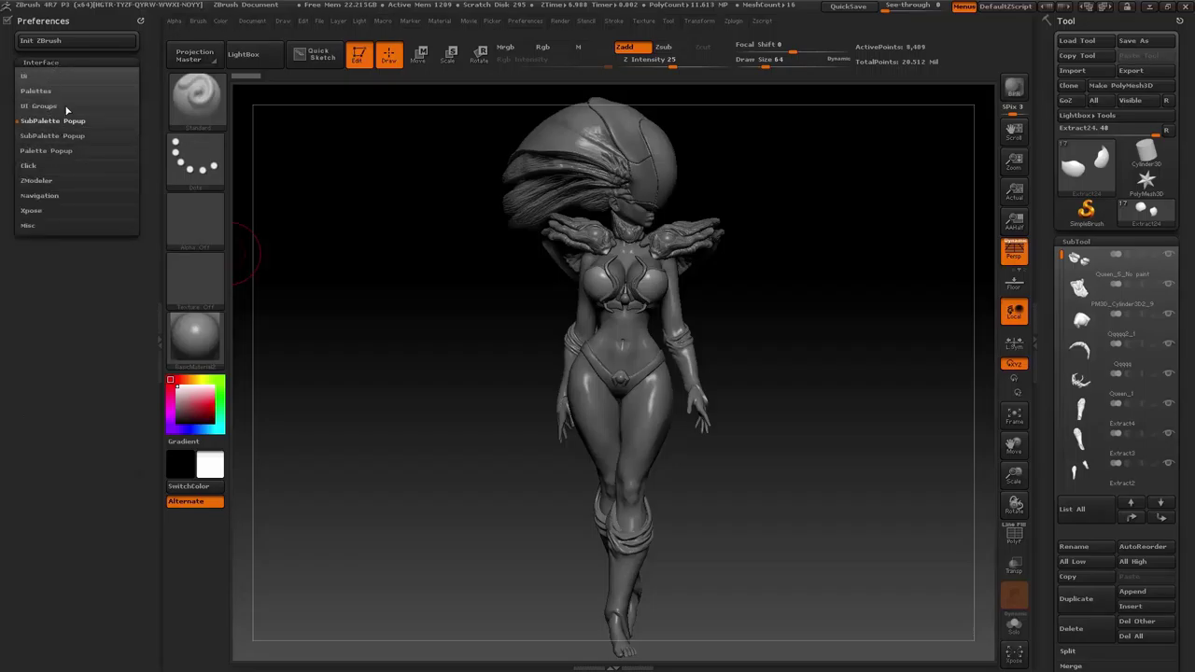
left_click(42, 63)
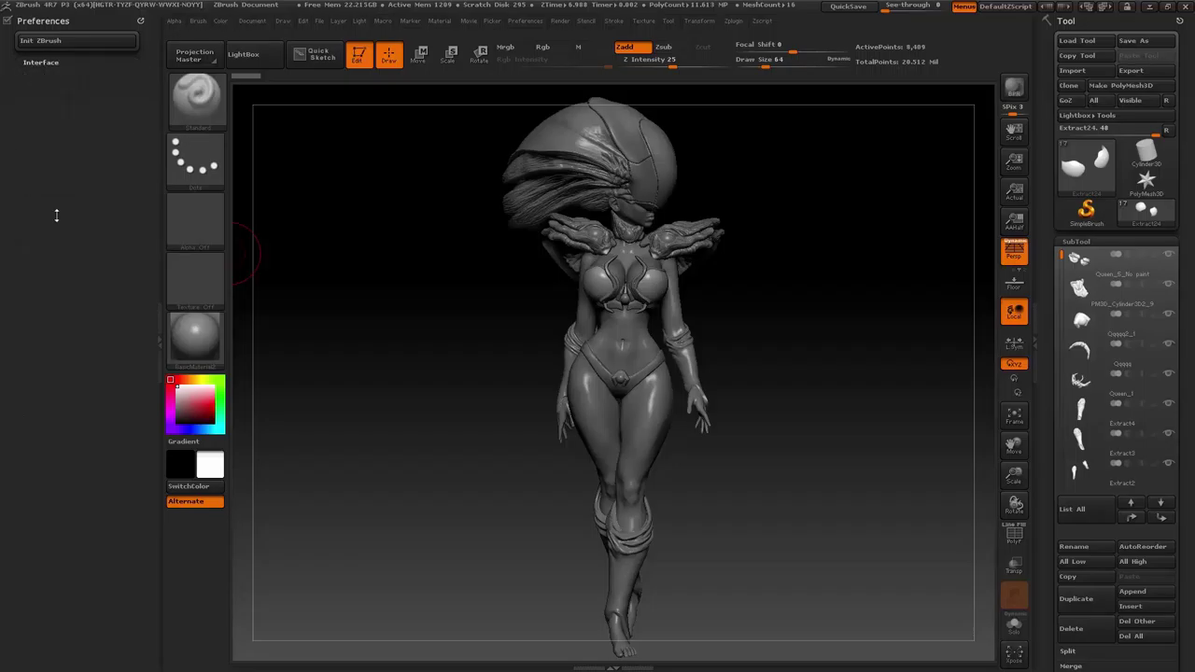
left_click(53, 64)
left_click(55, 120)
left_click(51, 121)
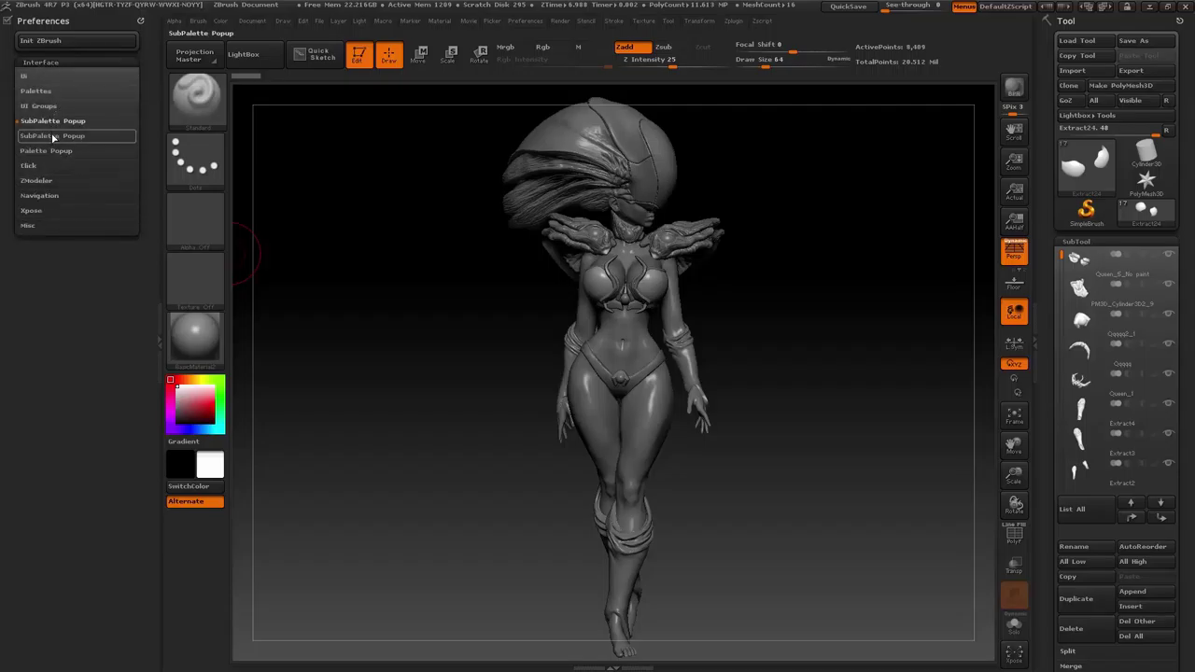
left_click(54, 137)
left_click(56, 67)
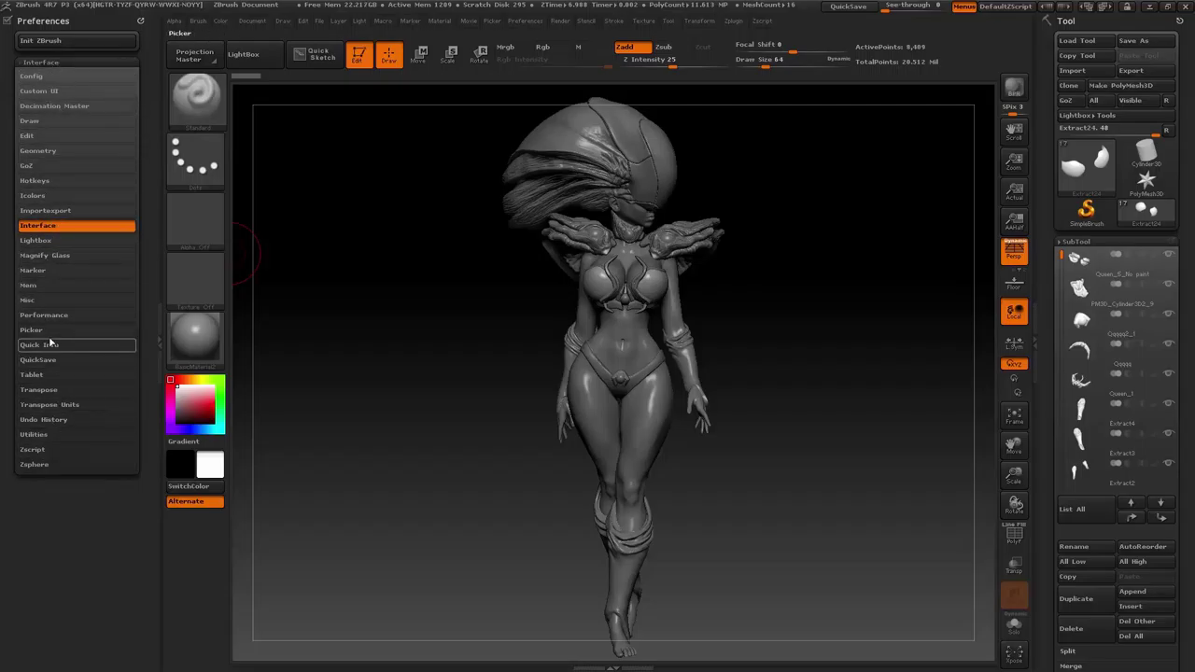
left_click(37, 226)
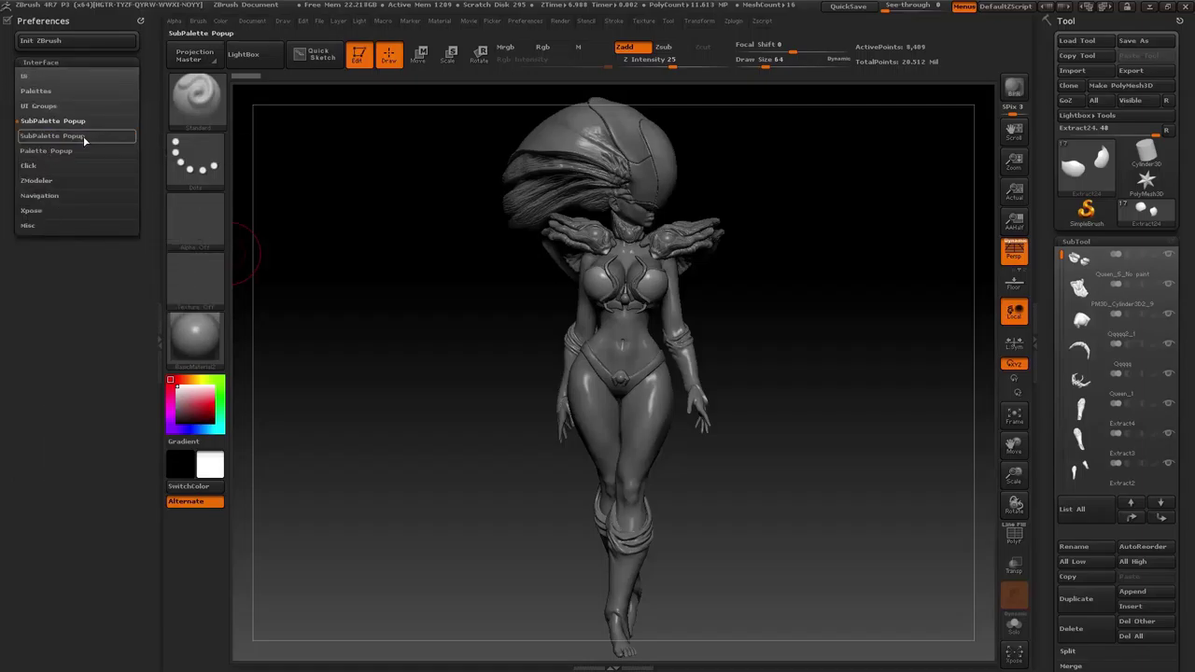
left_click(50, 63)
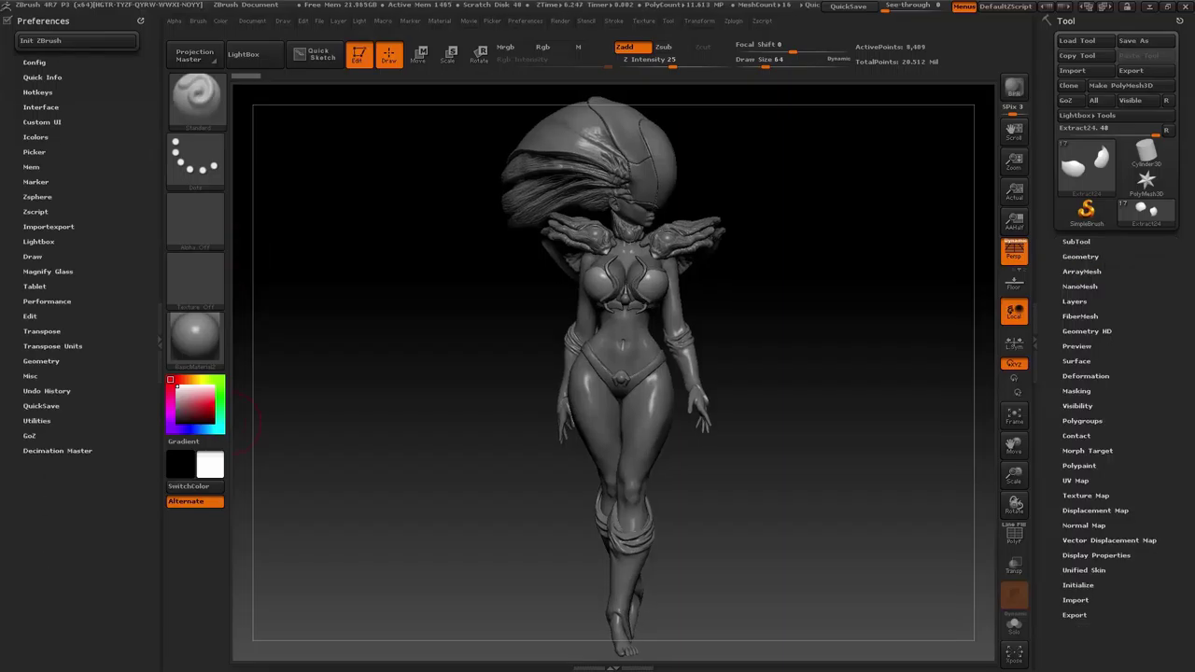
- Expand Icolors, hide and restore the left tray, then switch to the Interface preferences
left_click(42, 136)
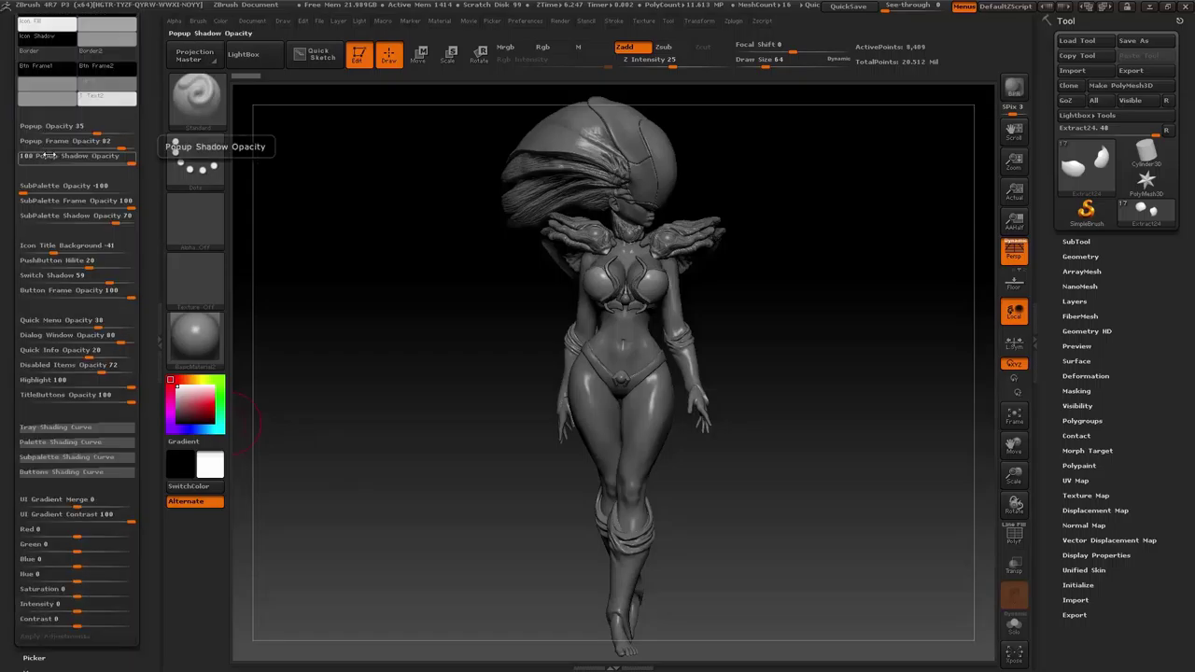
left_click(154, 159)
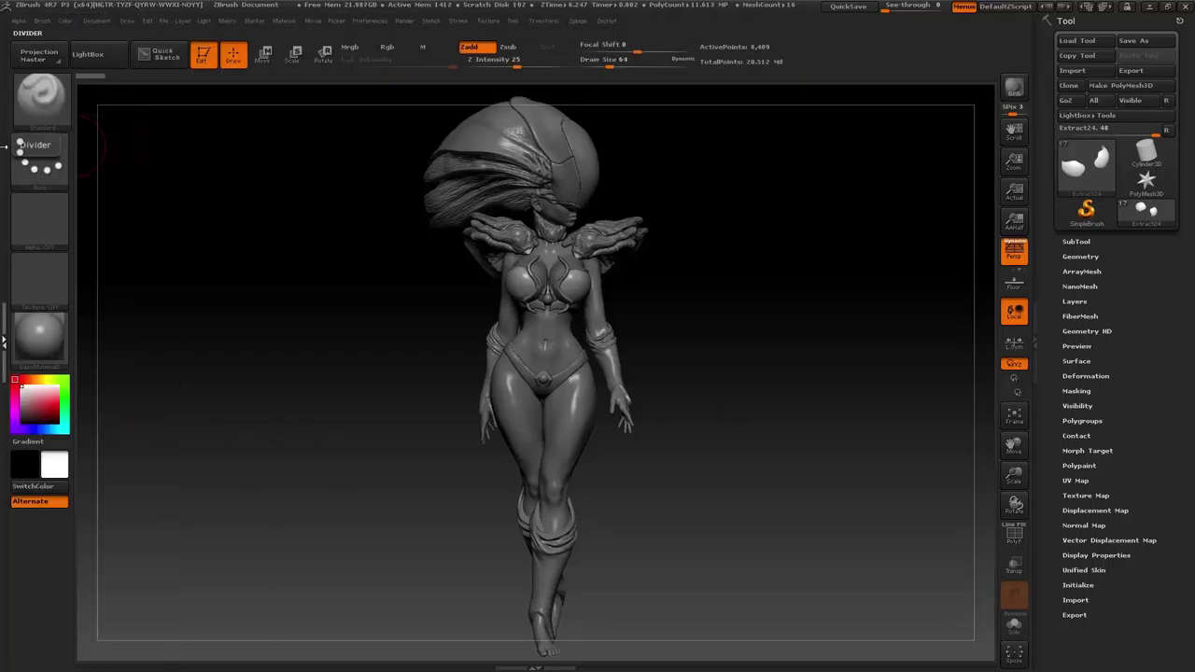
left_click(3, 341)
scroll(139, 250, "up", 2)
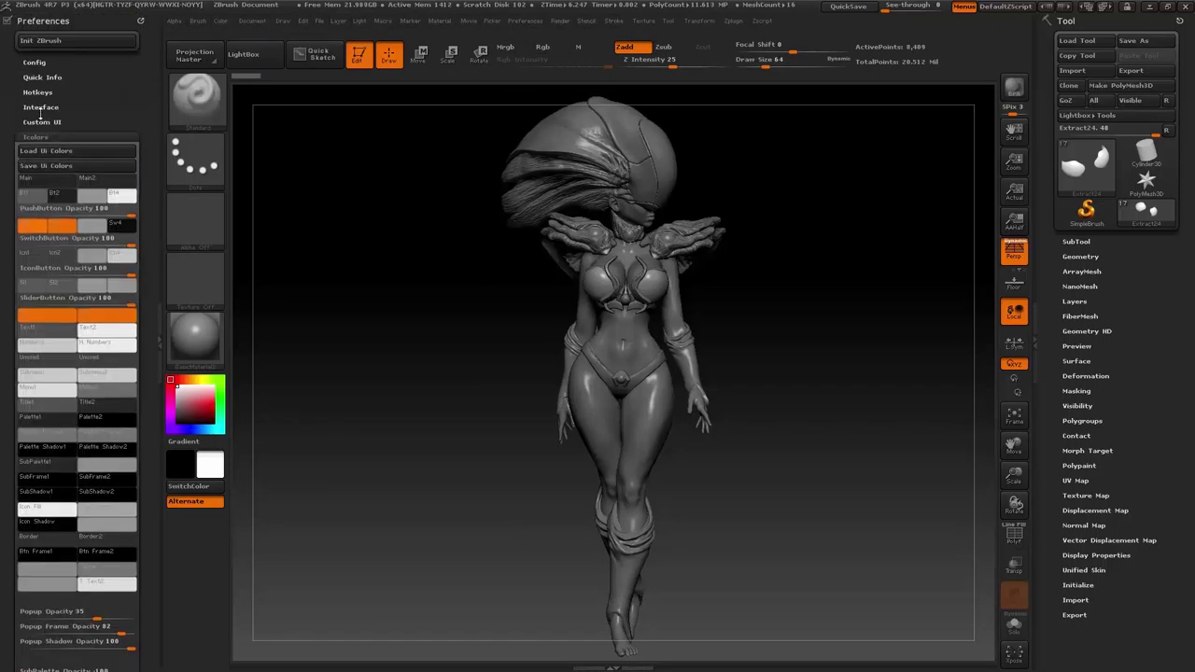
left_click(41, 110)
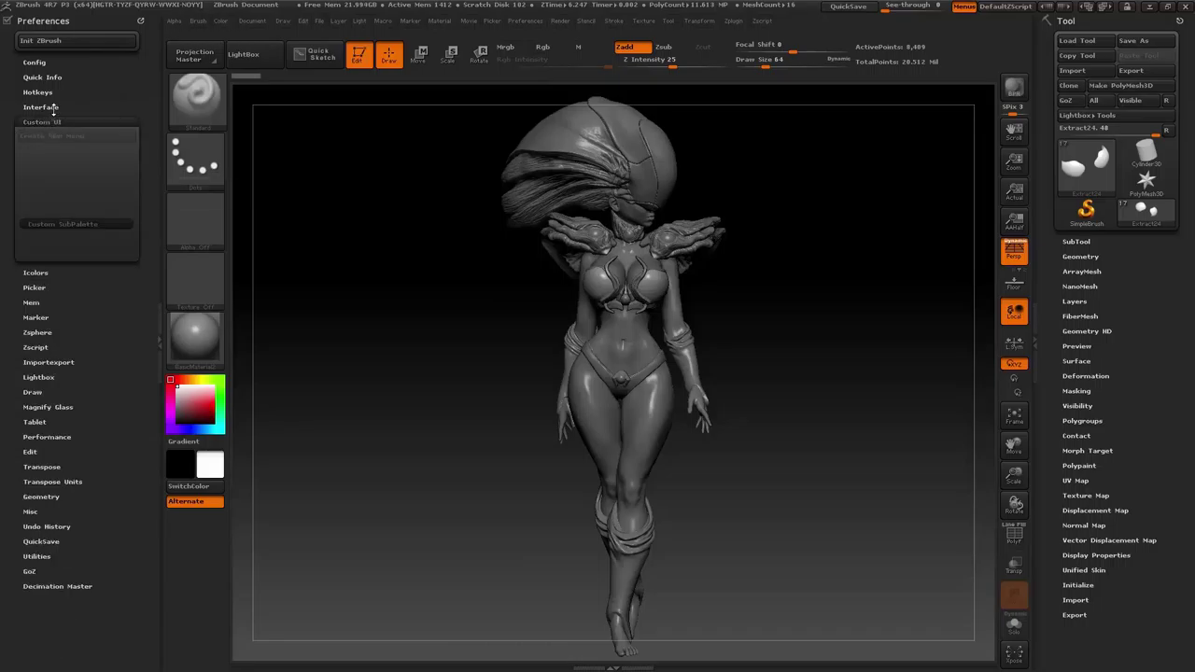
- Expand the Click, ZModeler and Navigation settings to show rotate and scale speeds
left_click(49, 166)
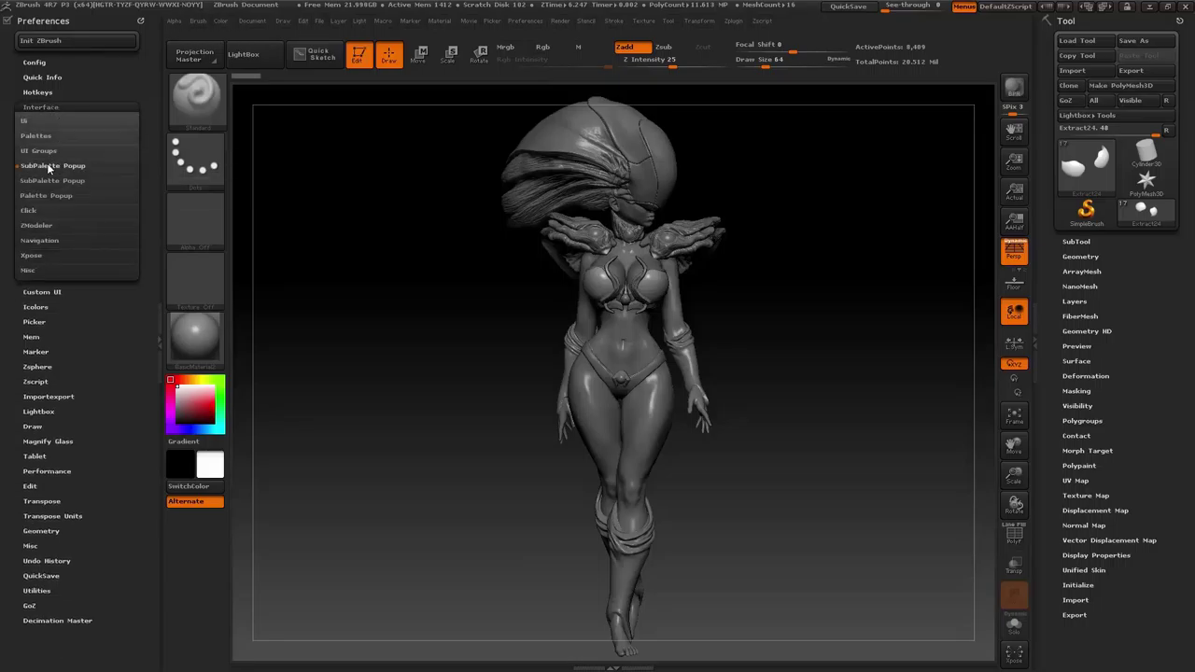
left_click(49, 166)
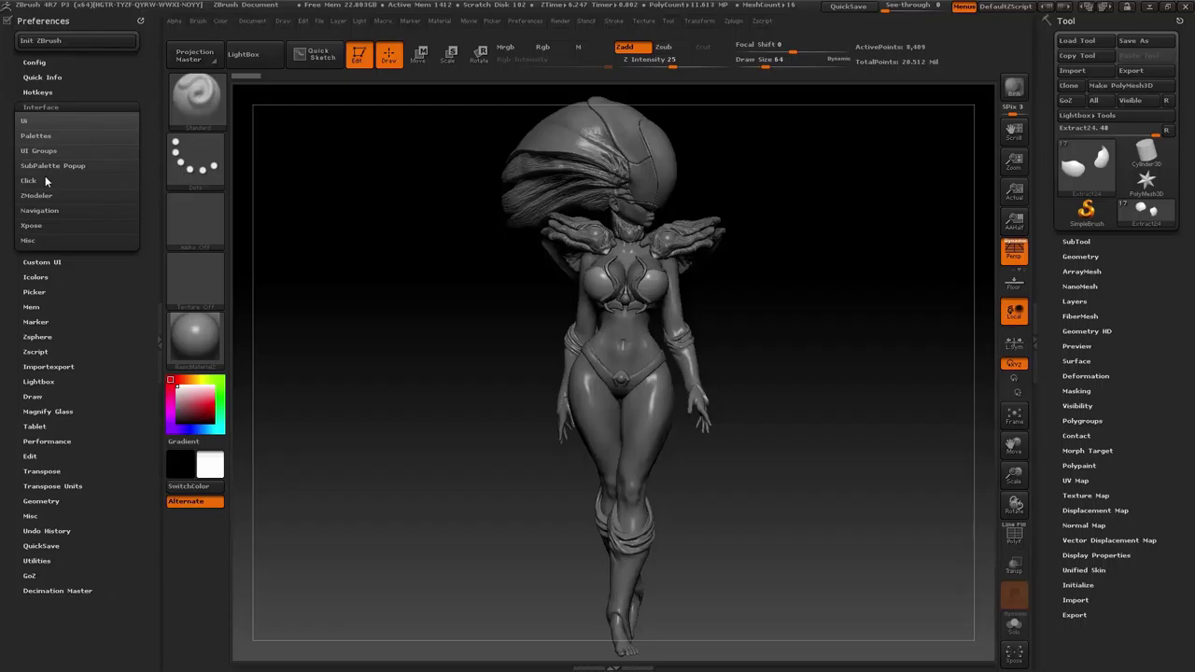
left_click(40, 180)
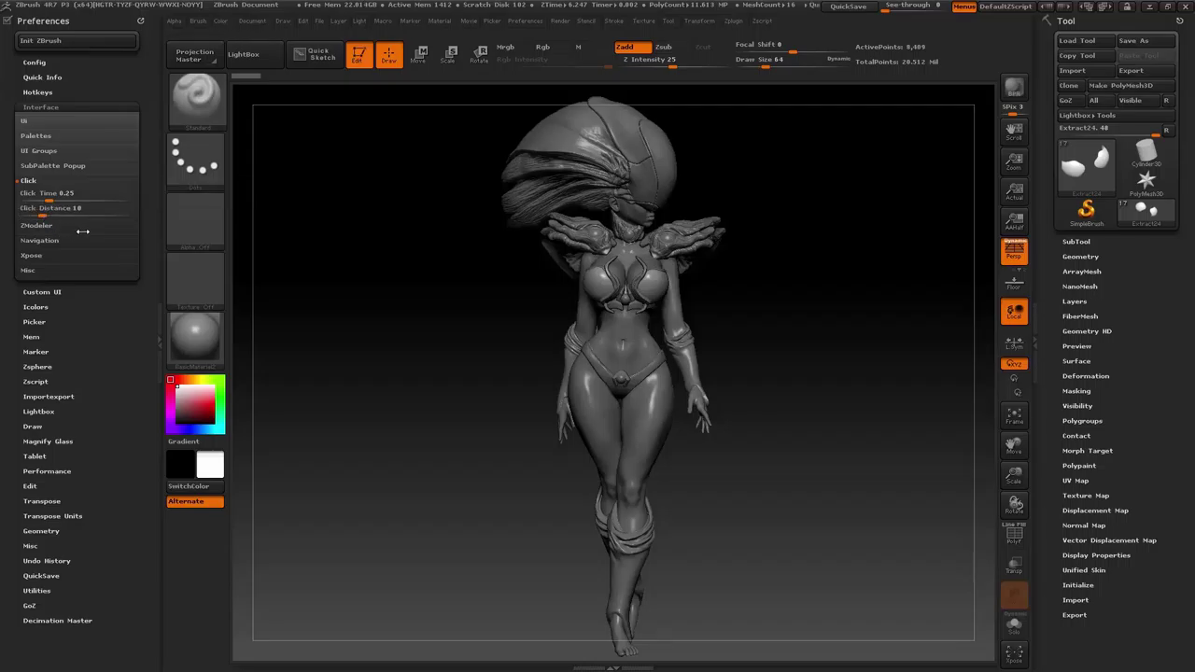
left_click(37, 225)
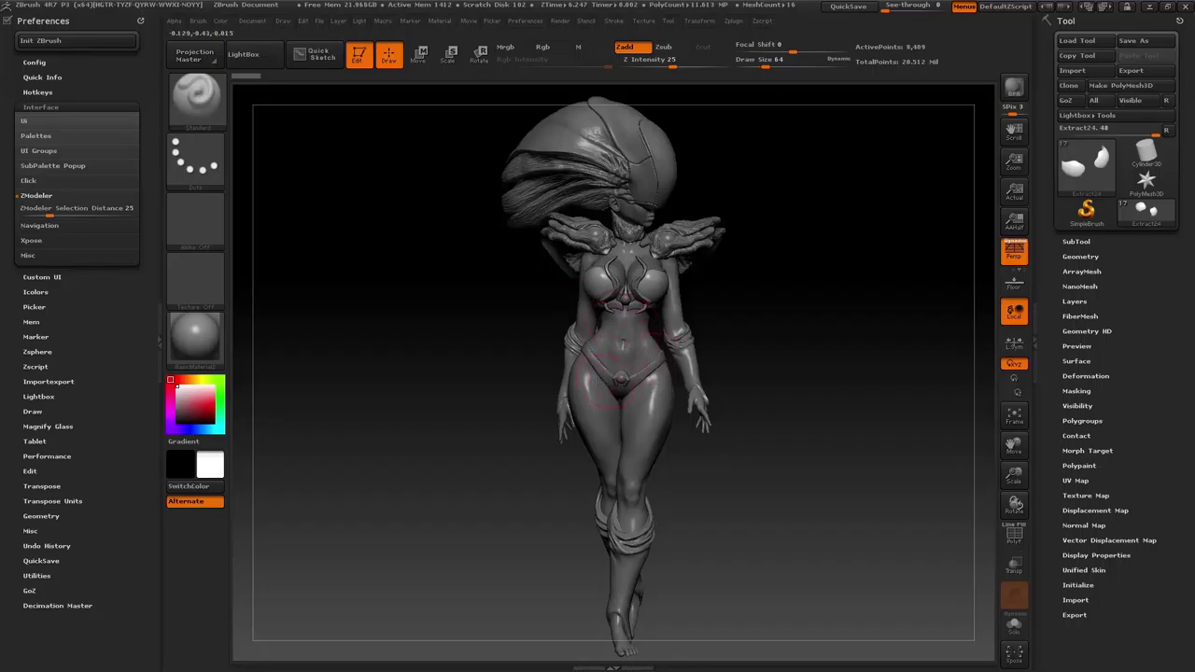
left_click(52, 227)
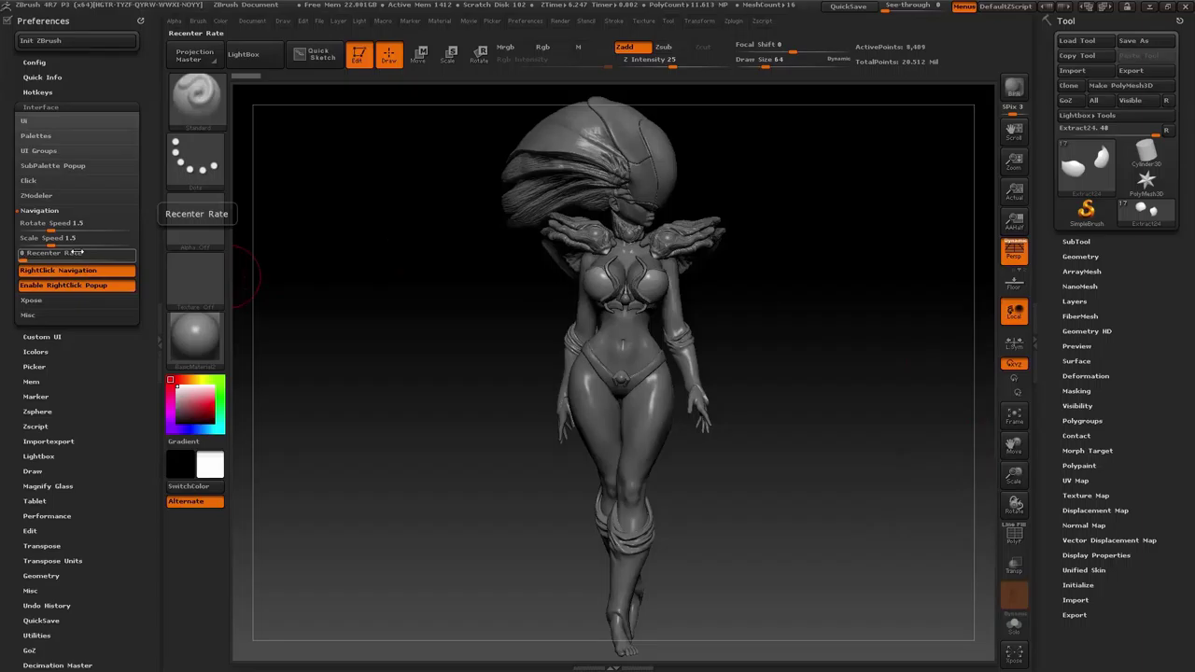
left_click(43, 300)
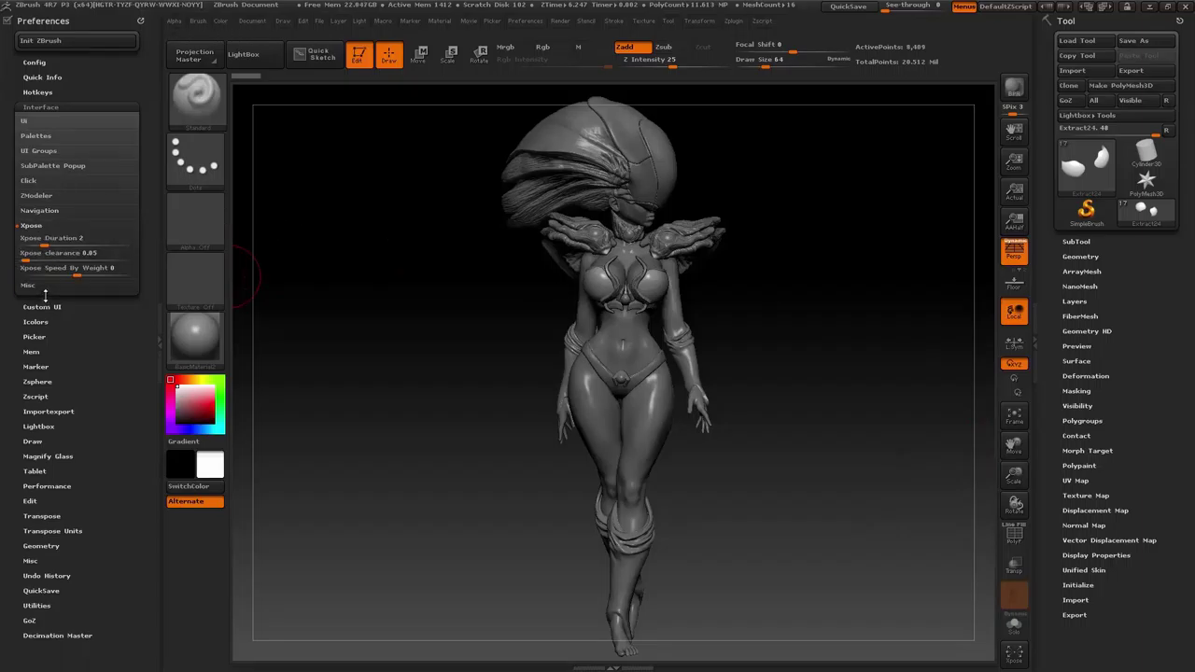
left_click(1013, 654)
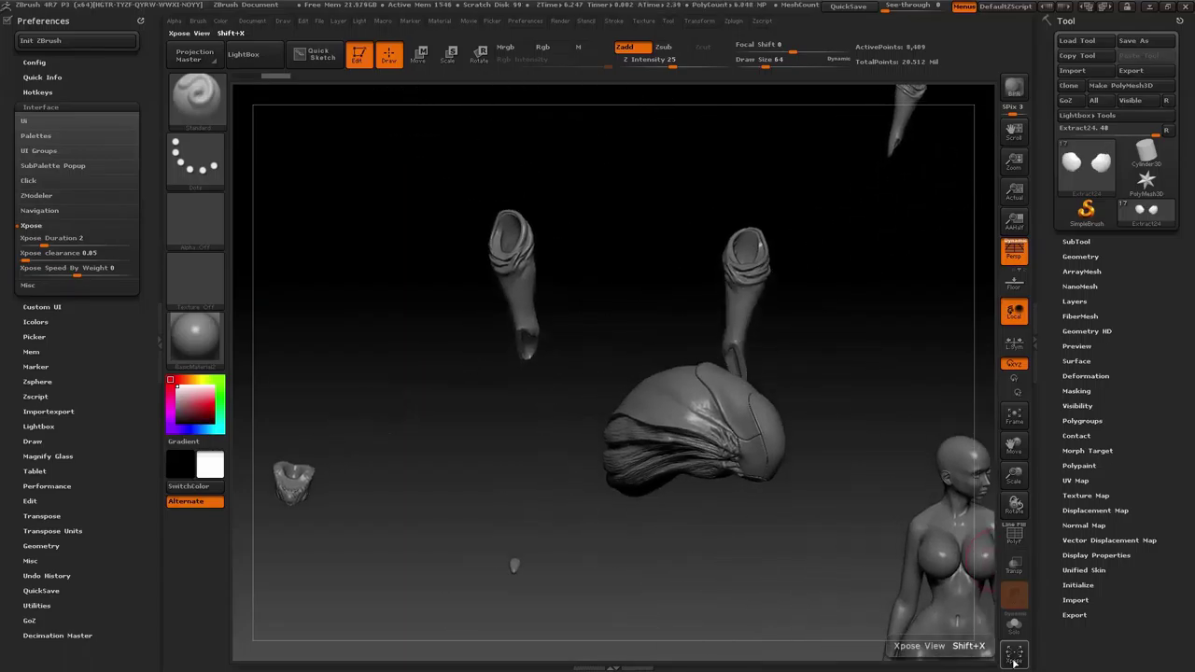
left_click(1013, 417)
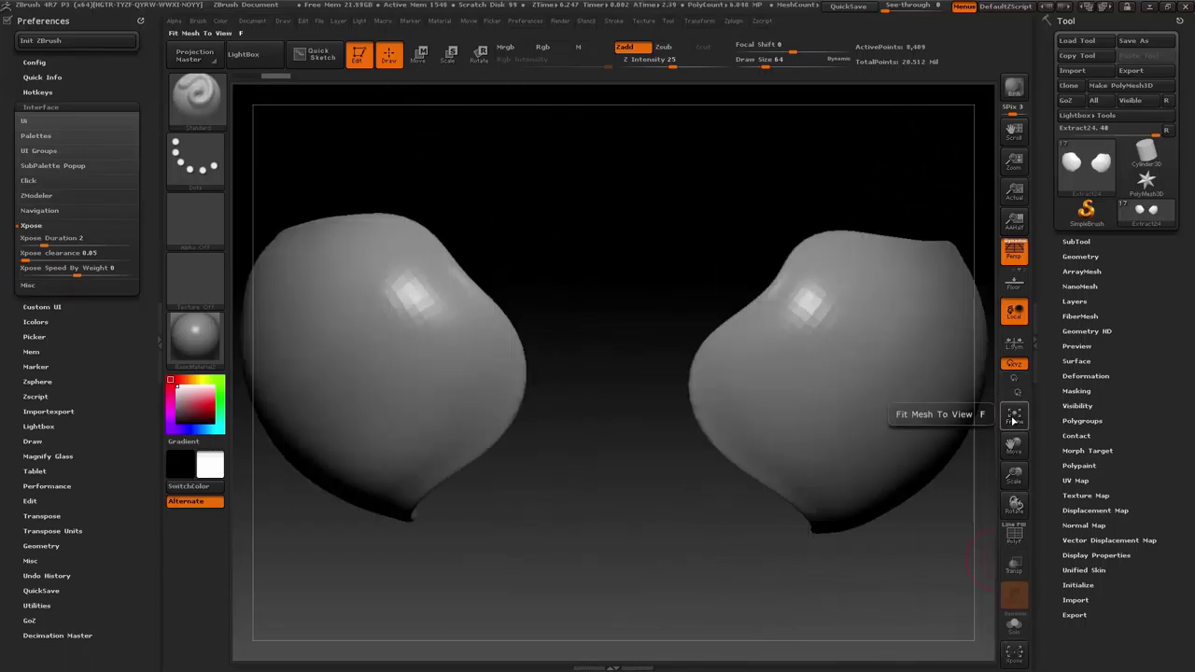
left_click(1013, 417)
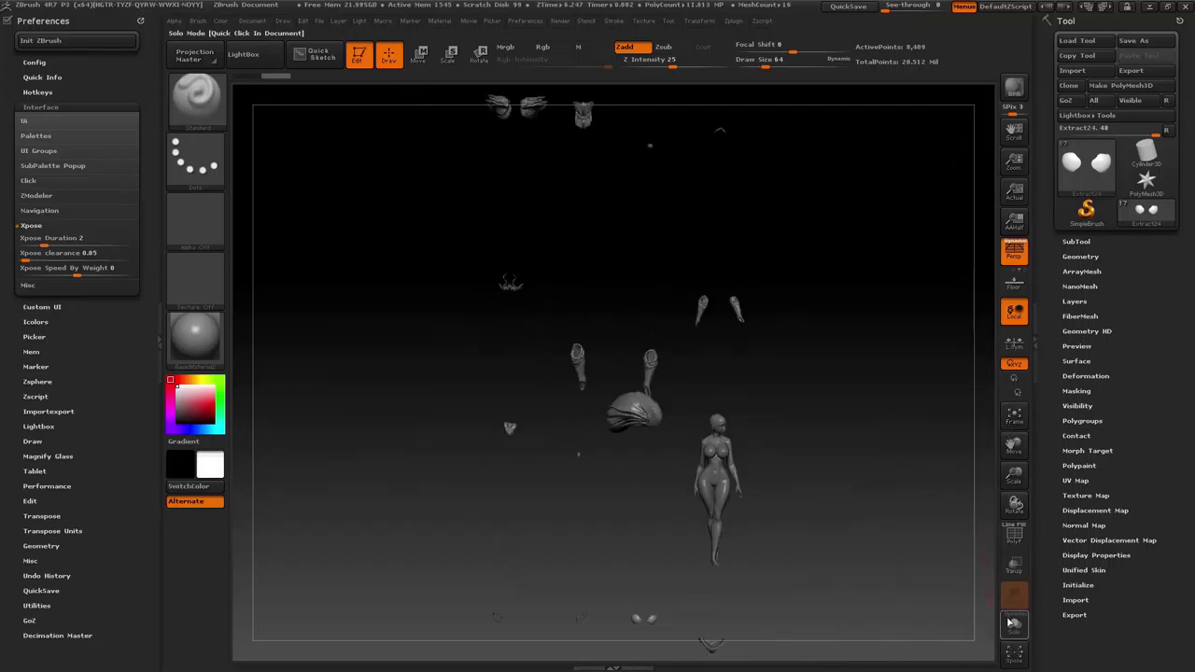
left_click(1014, 653)
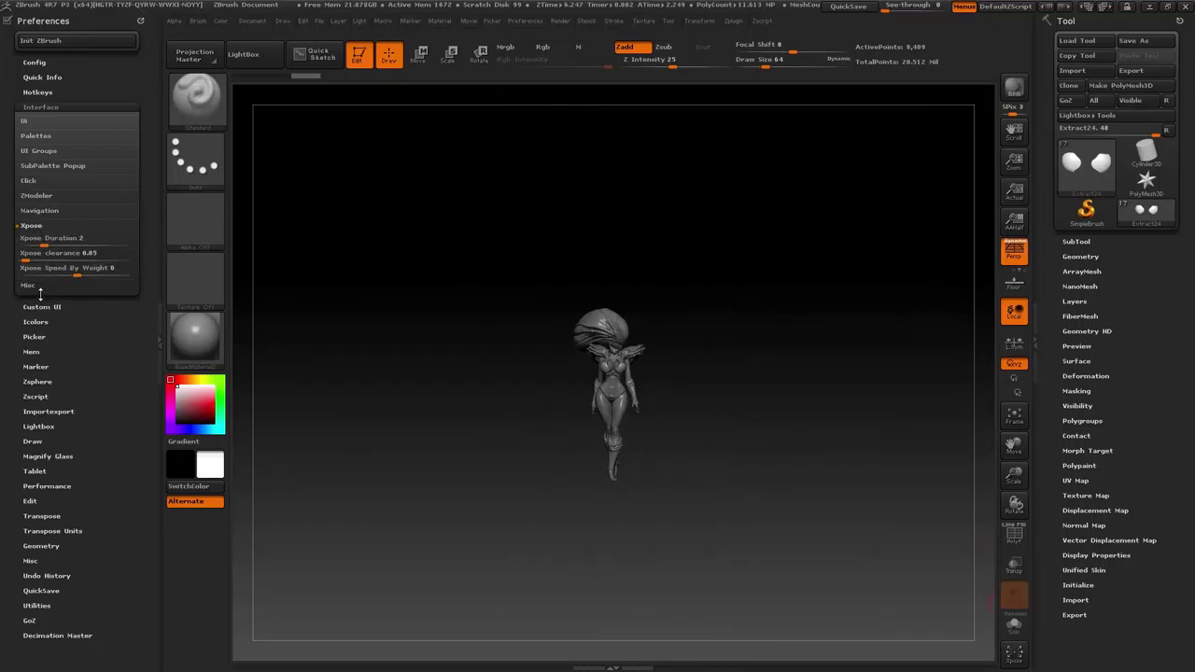
- Turn on Enable Customize in Config and expand the Custom UI building options
left_click(28, 286)
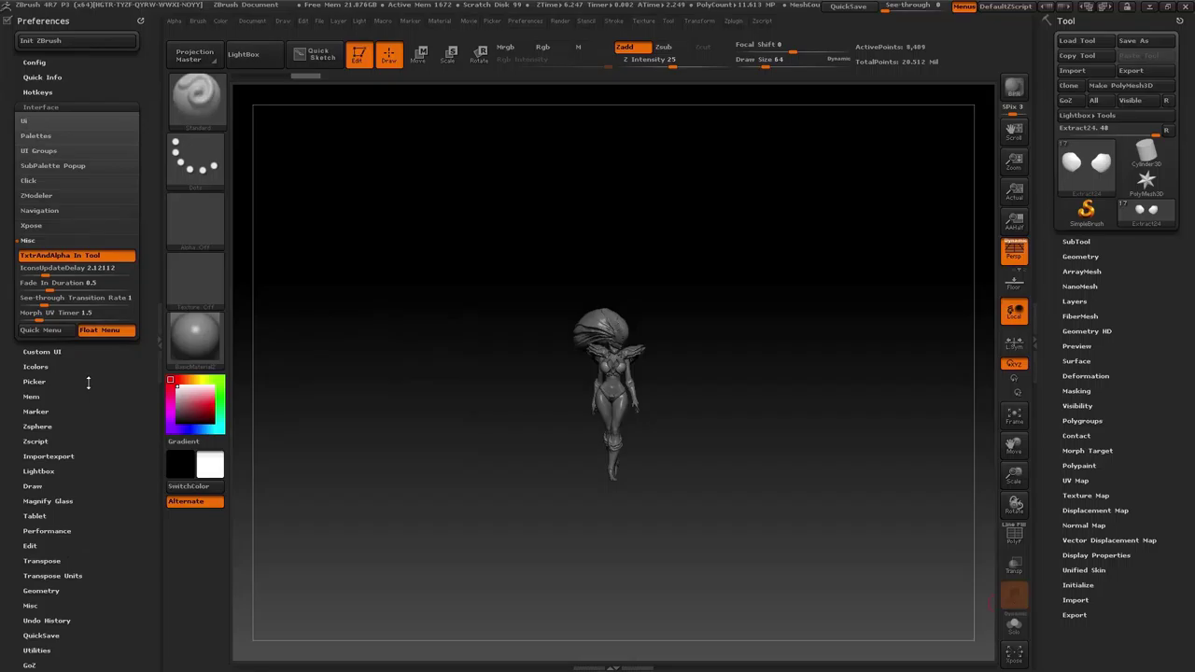
left_click(54, 351)
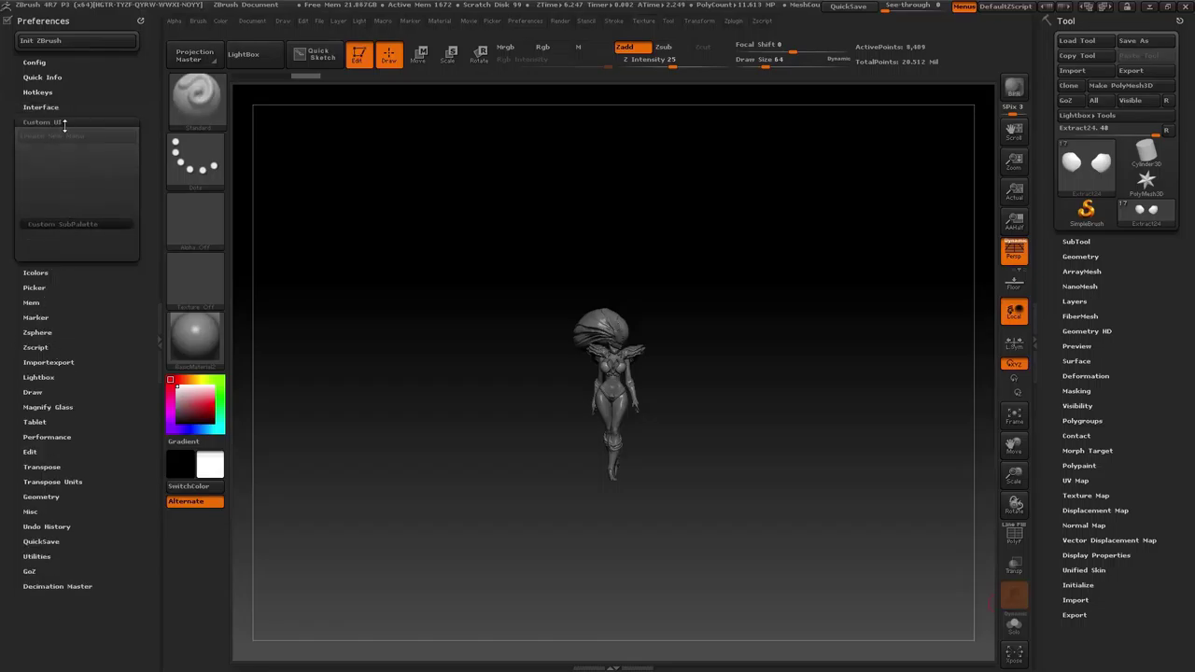
left_click(36, 62)
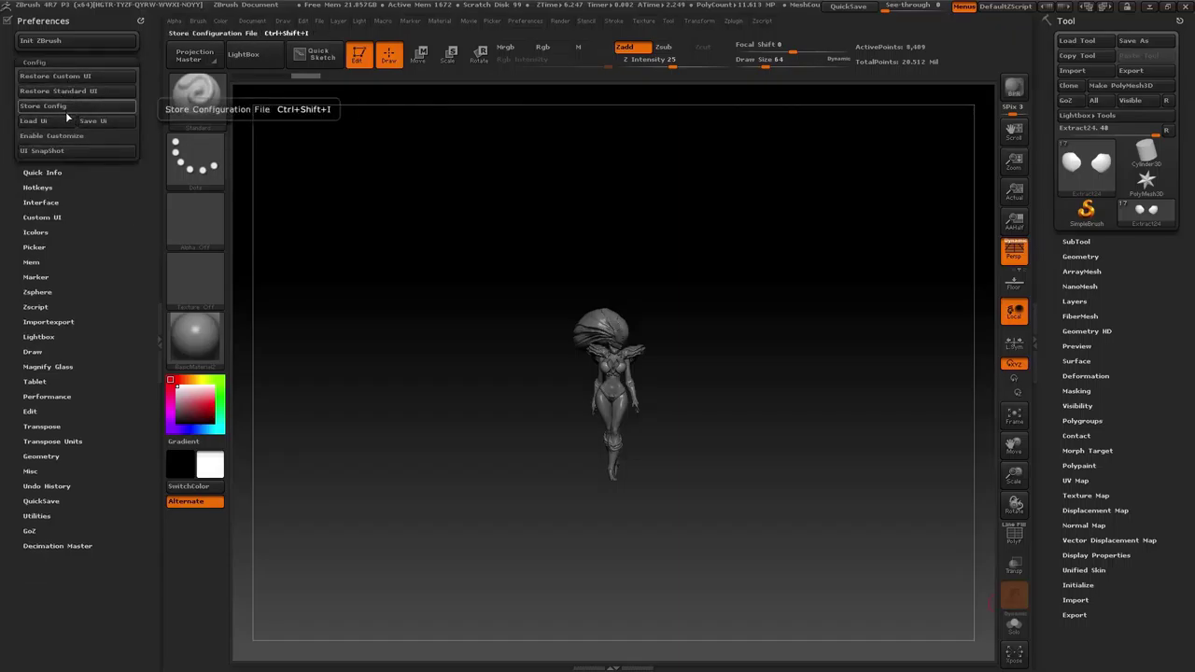
left_click(75, 138)
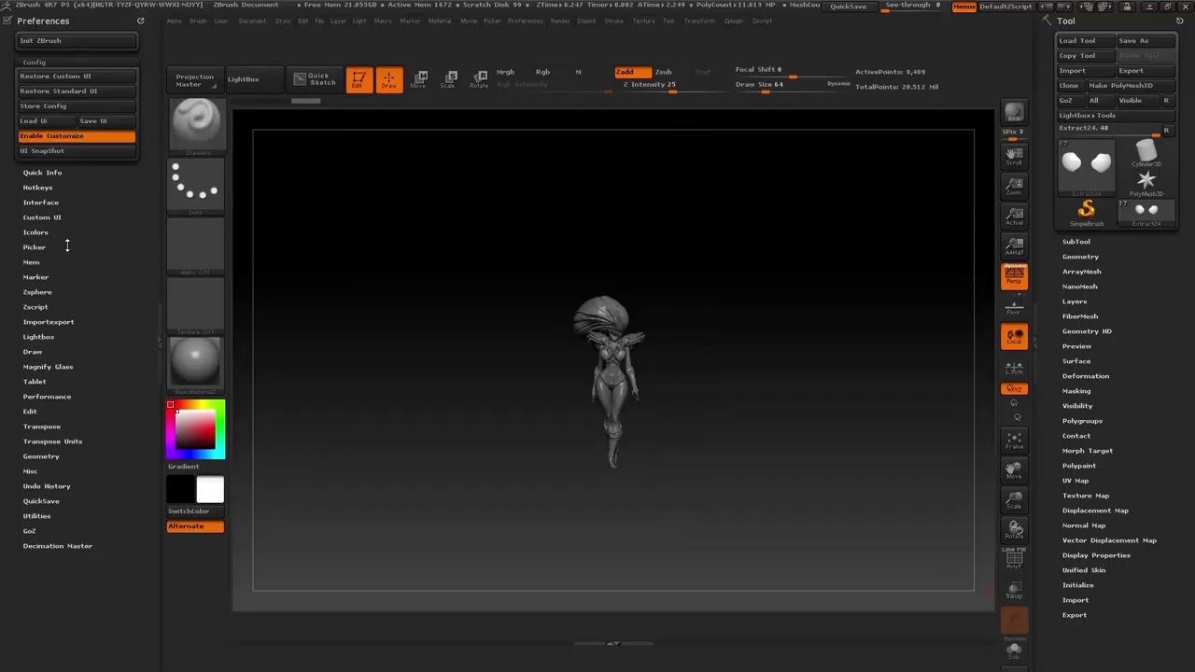
left_click(42, 216)
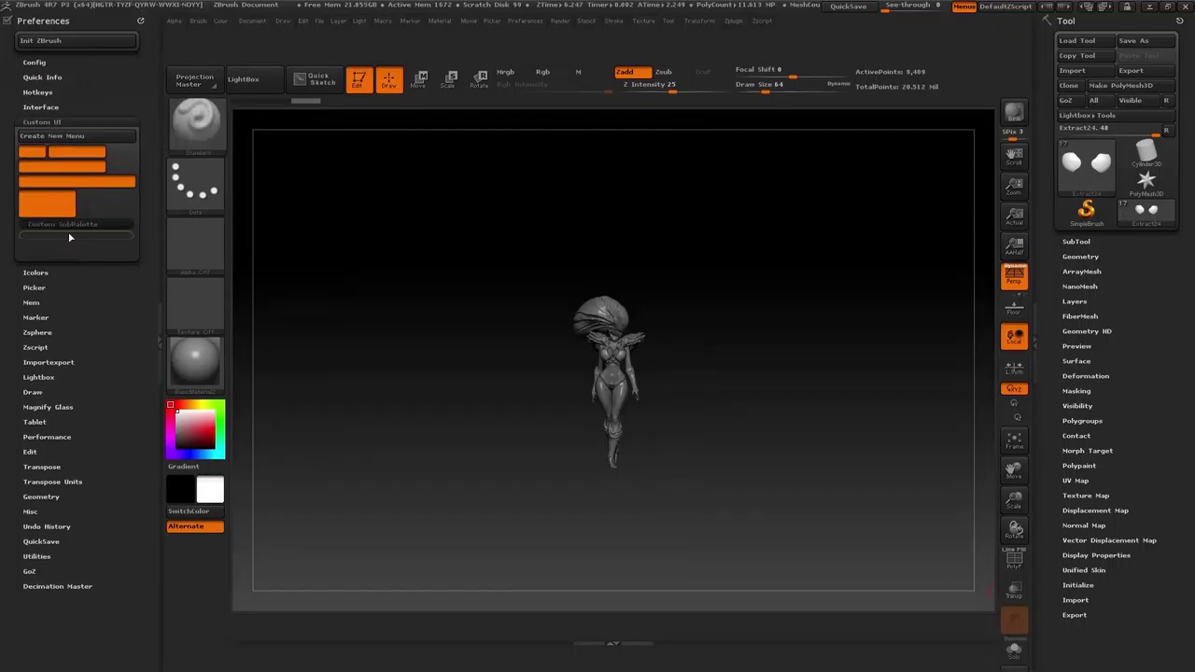
- Create a custom menu named 'Menu' and dock it above the Tool palette
left_click(67, 137)
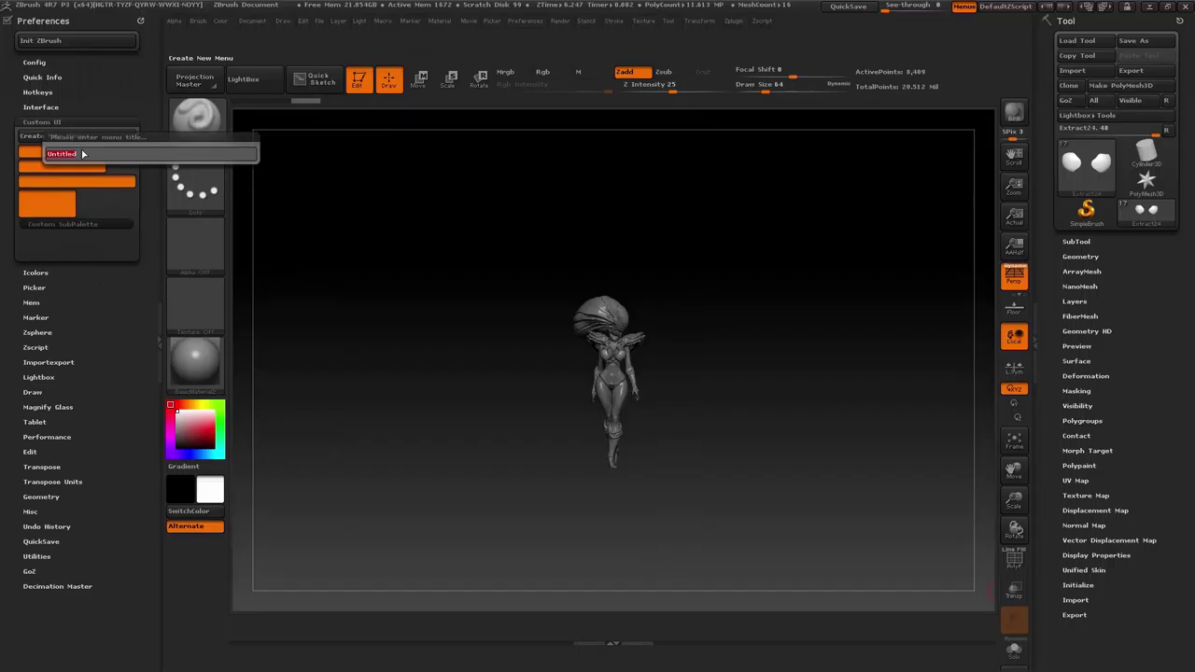
type("Menu")
key("Return")
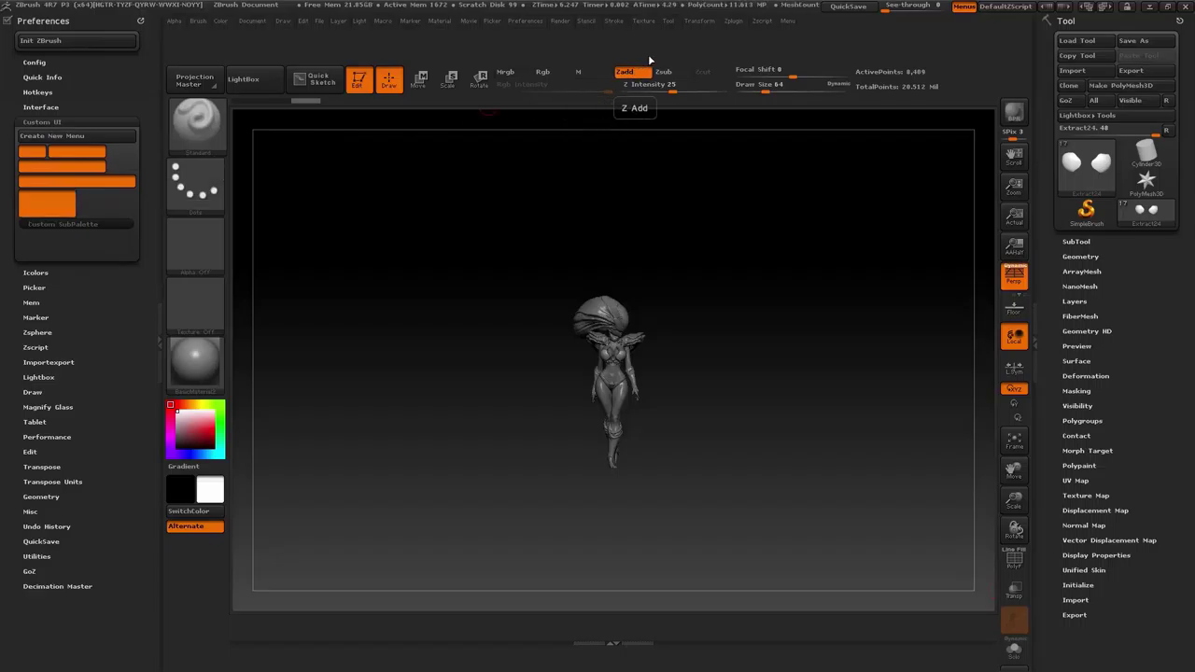
left_click(787, 22)
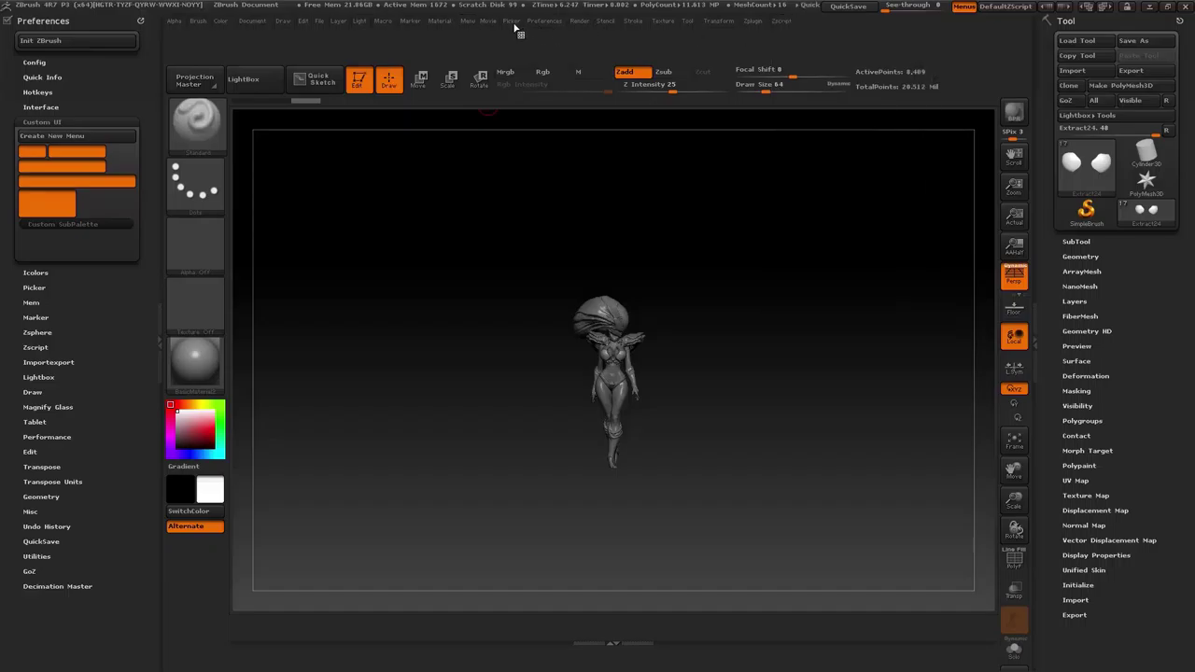
left_click(464, 22)
left_click(469, 22)
left_click(465, 35)
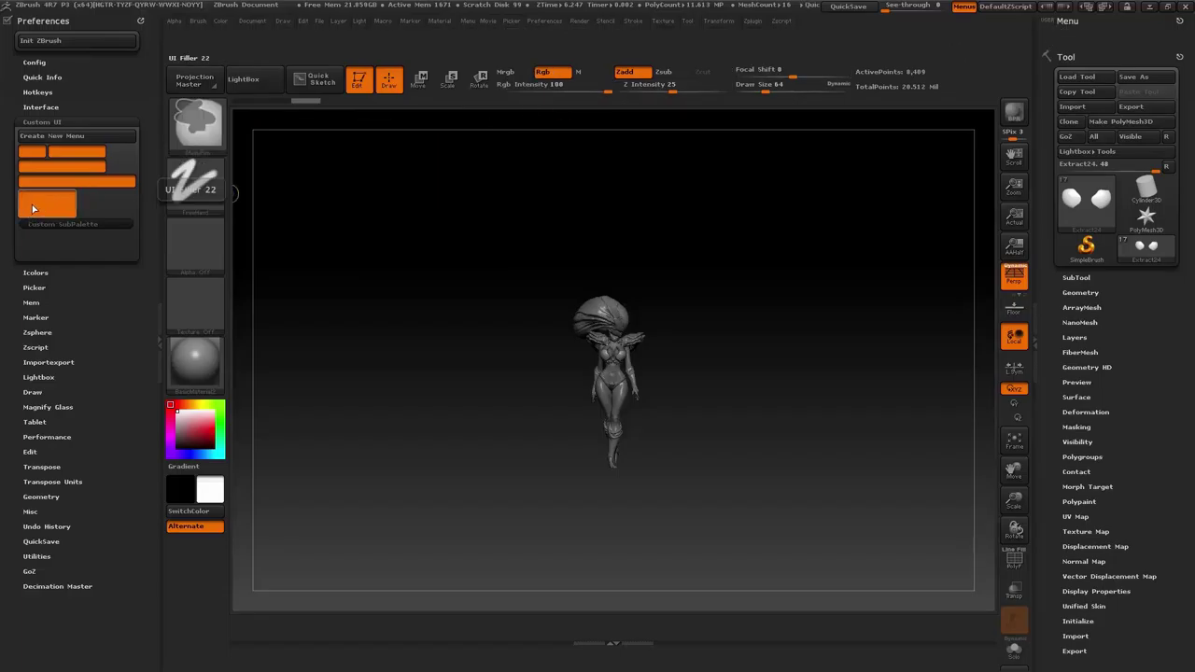
- Fill the menu with a spacer, Projection Master, another spacer and the current tool
left_click_drag(1127, 70, 1085, 45, "ctrl+alt")
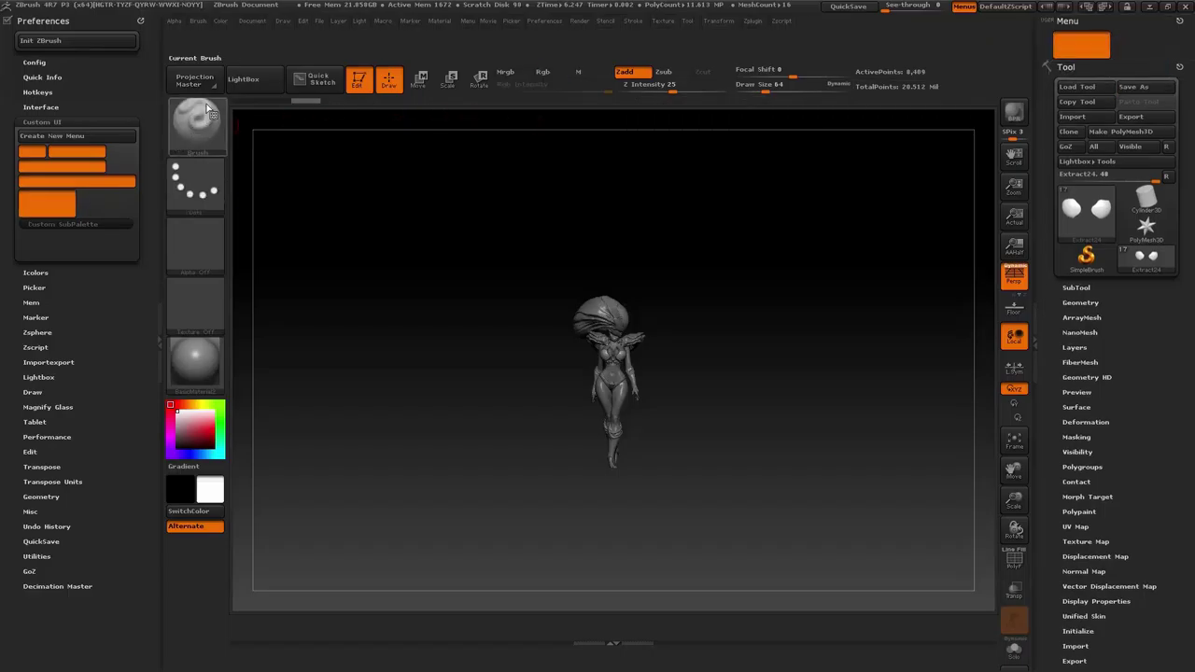
mouse_move(201, 81)
left_mouse_down("ctrl+alt")
mouse_move(869, 78)
mouse_move(1134, 45)
left_mouse_up("ctrl+alt")
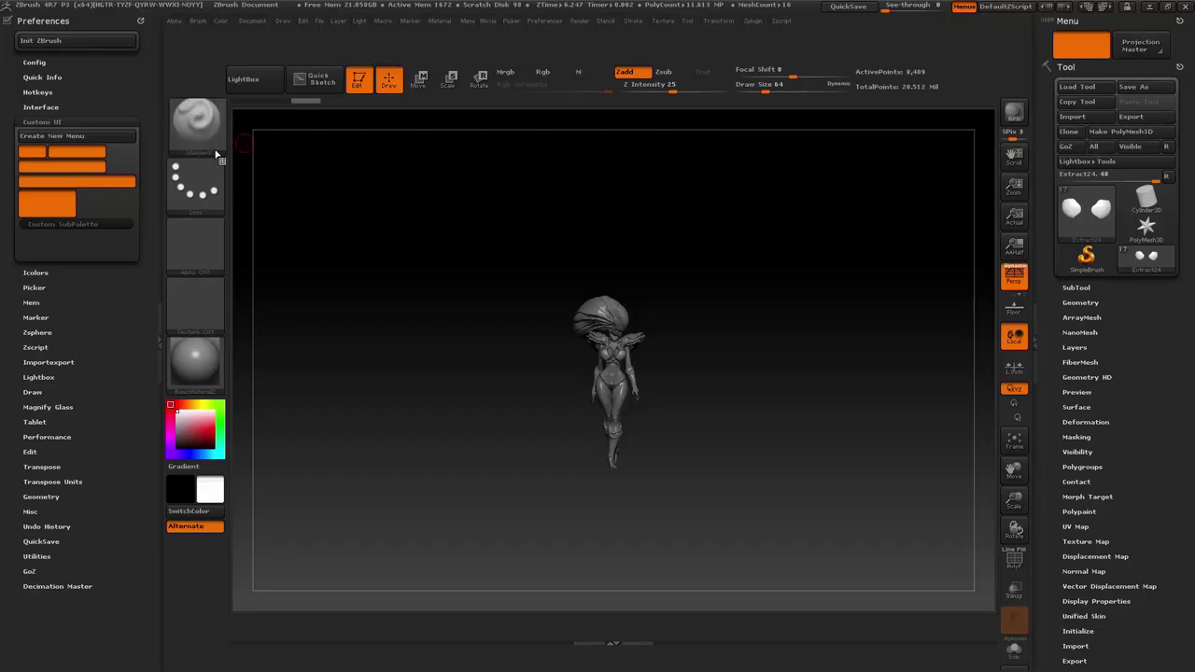
left_click_drag(71, 181, 1103, 62, "ctrl+alt")
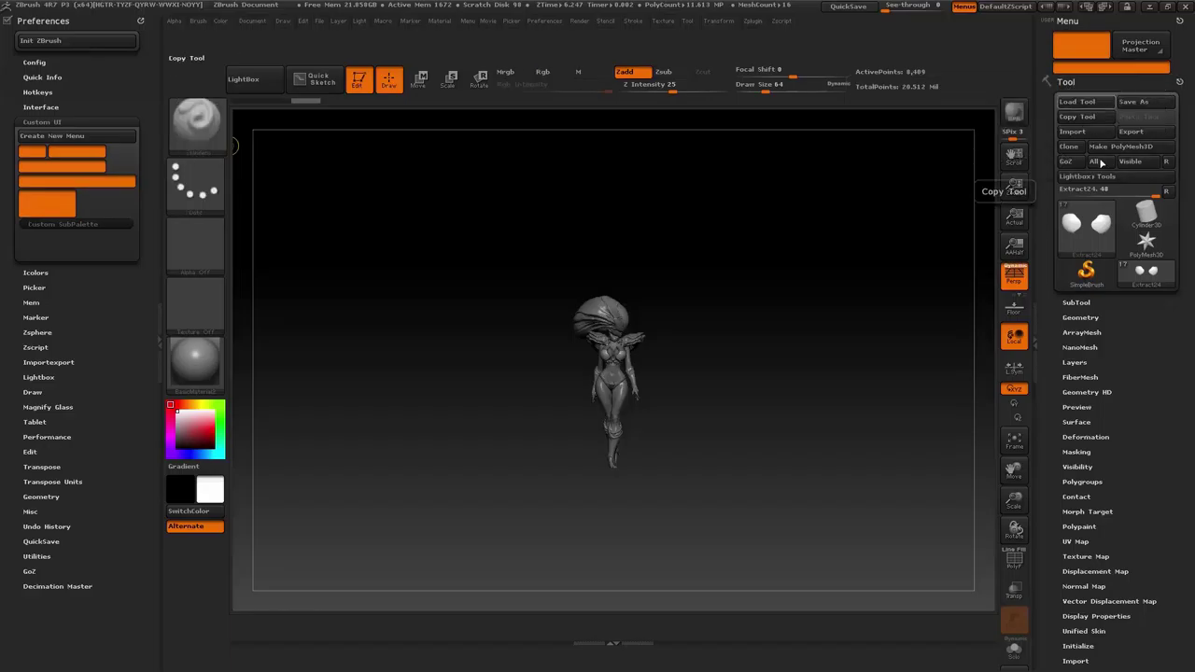
left_click_drag(1086, 224, 1083, 62, "ctrl+alt")
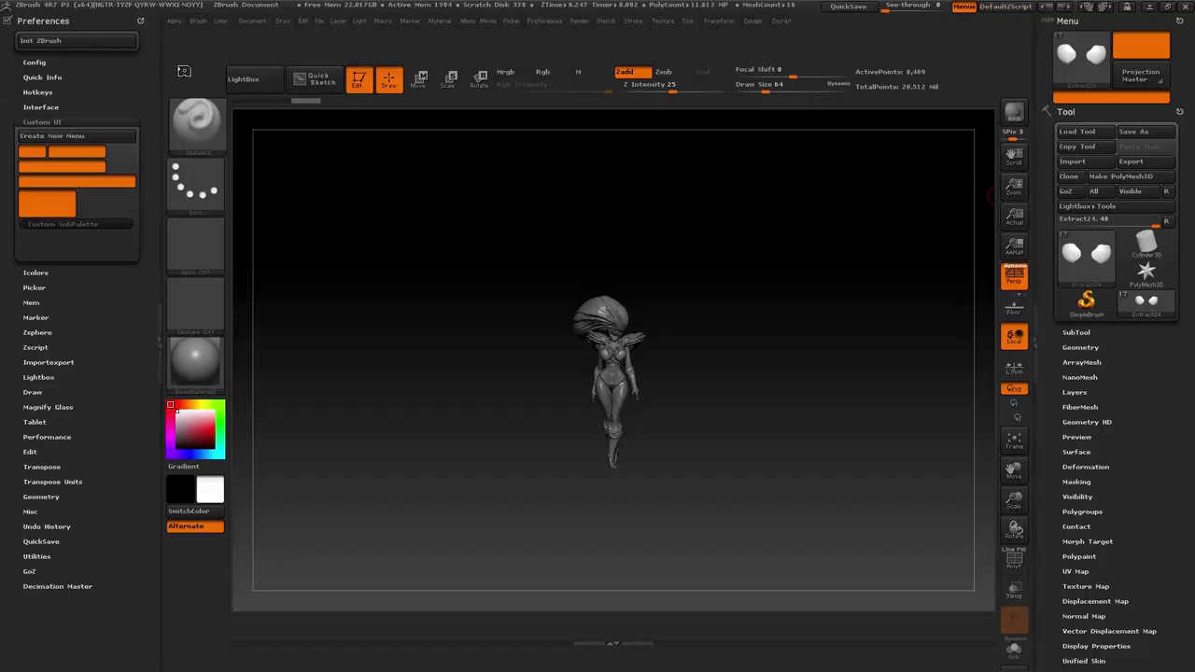
- Turn off Enable Customize in the Config preferences
left_click(43, 62)
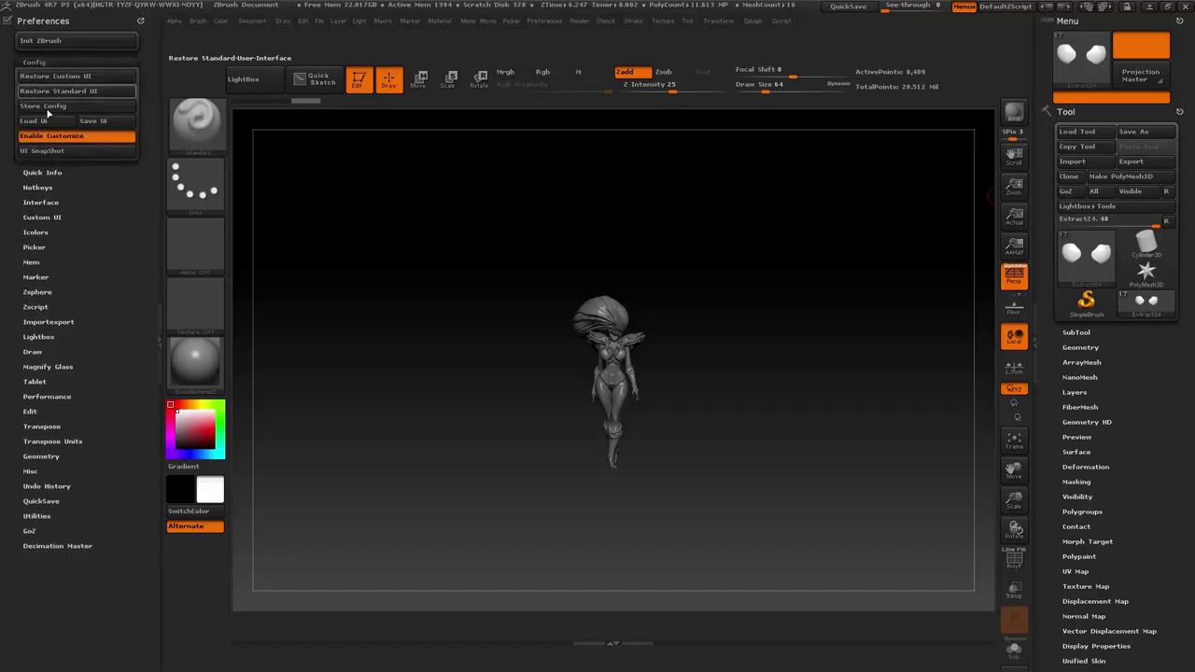
left_click(58, 91)
left_click(54, 218)
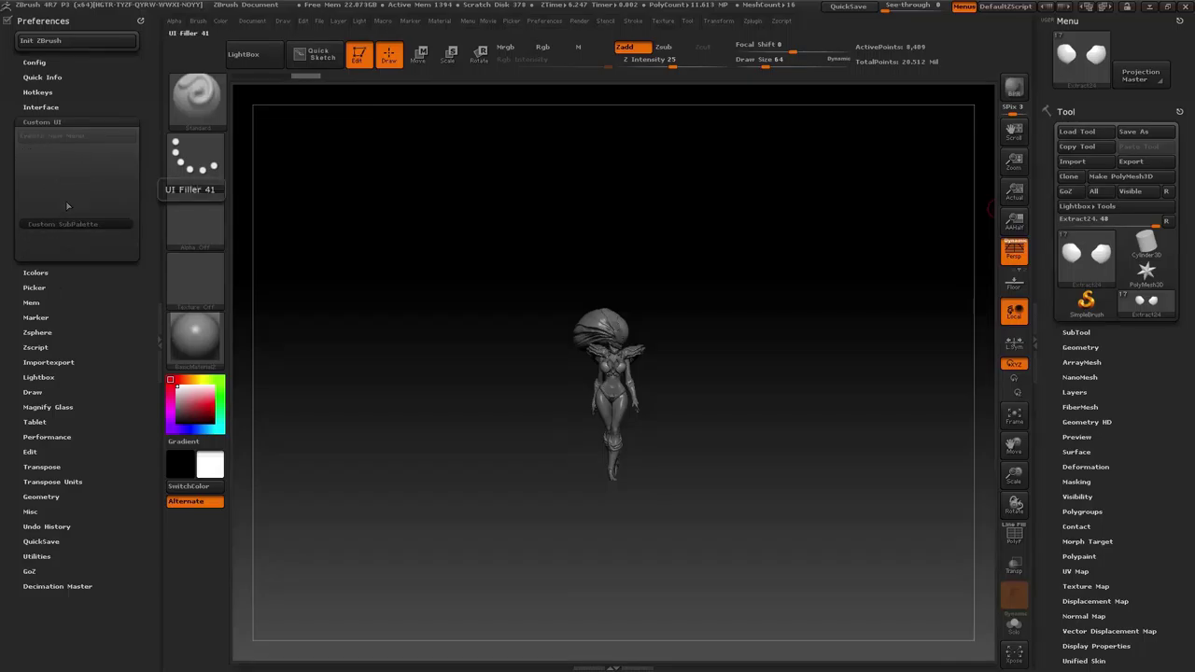
- In Icolors, sample a dark slider knob colour, then expand the Picker preferences
left_click(37, 273)
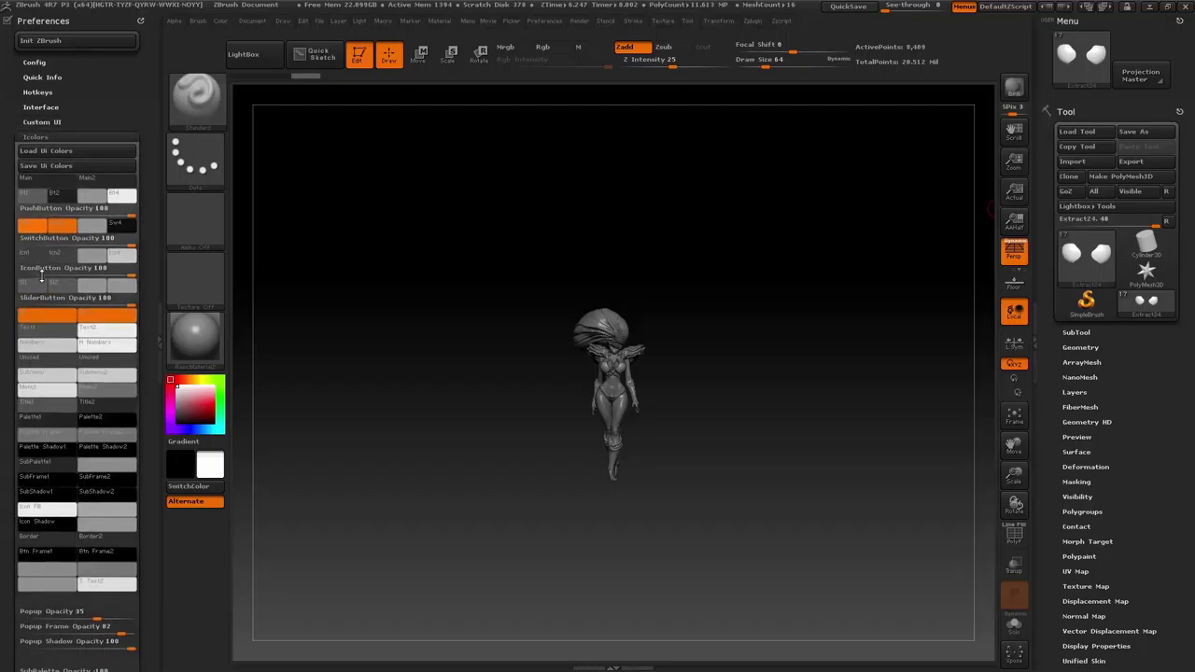
scroll(75, 280, "down", 5)
scroll(149, 142, "up", 5)
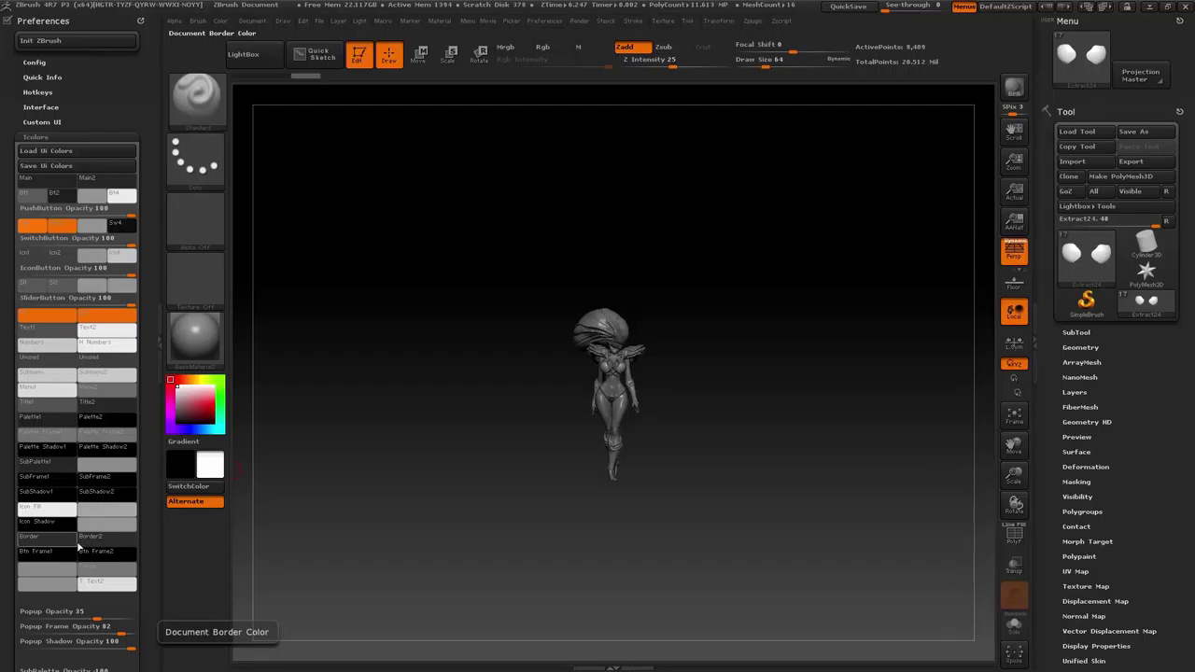
left_click(38, 318)
left_click_drag(38, 322, 120, 320)
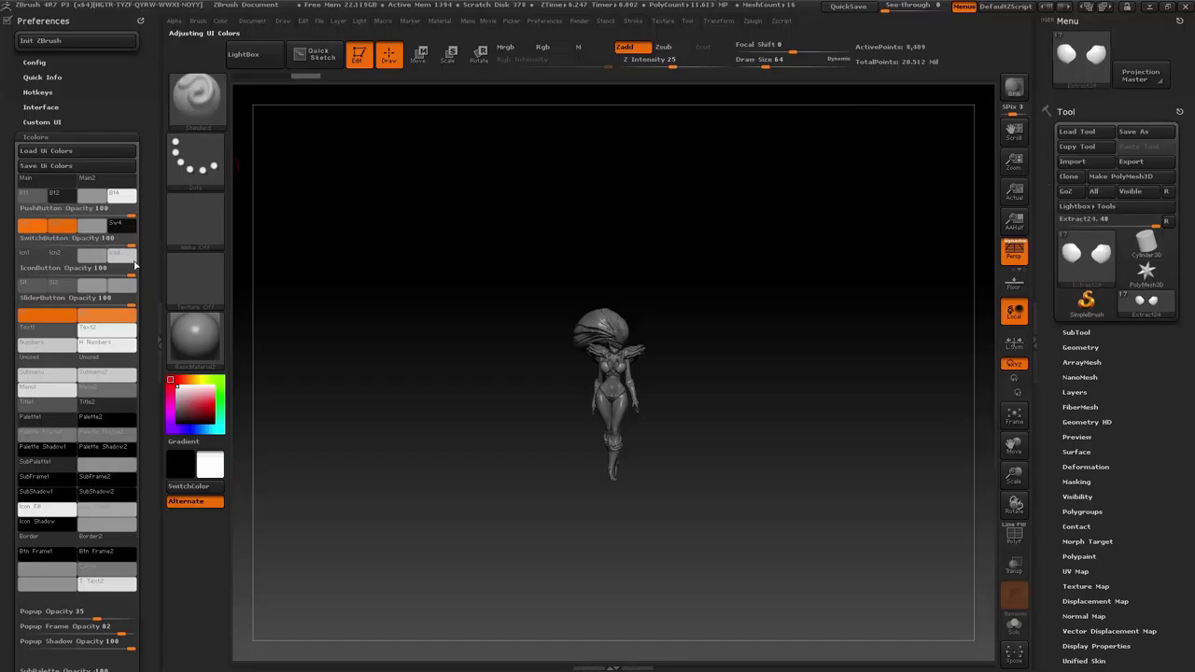
left_click_drag(146, 272, 110, 145)
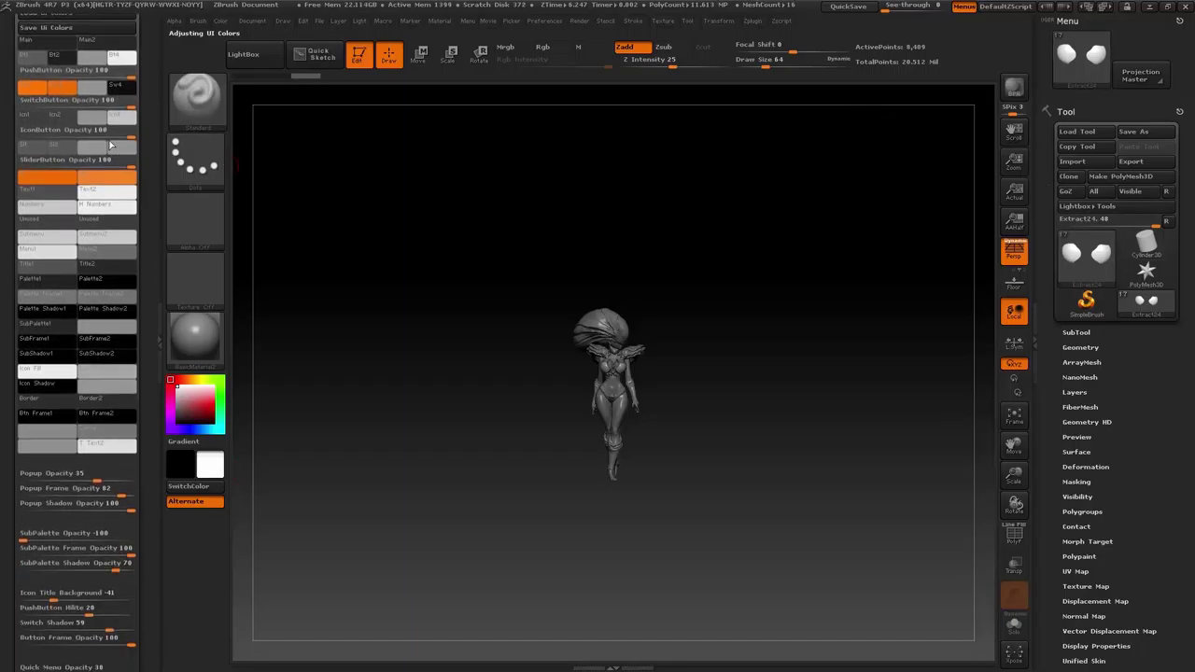
mouse_move(145, 485)
left_mouse_down()
mouse_move(149, 309)
mouse_move(153, 533)
left_mouse_up()
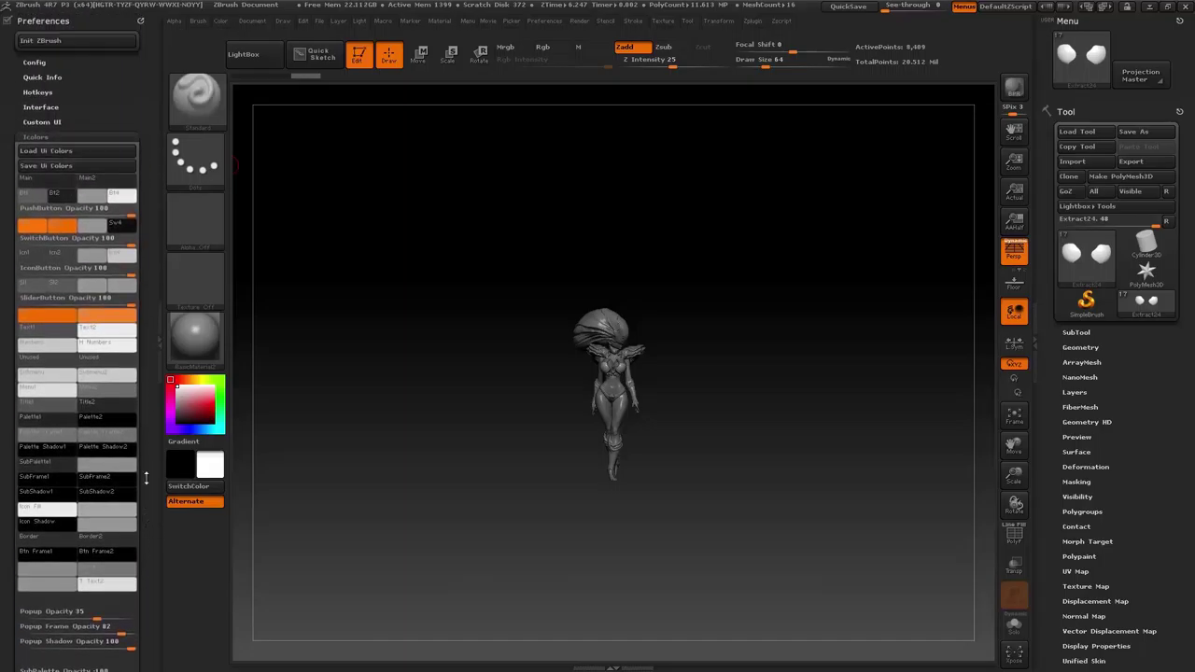
left_click(35, 136)
left_click(35, 151)
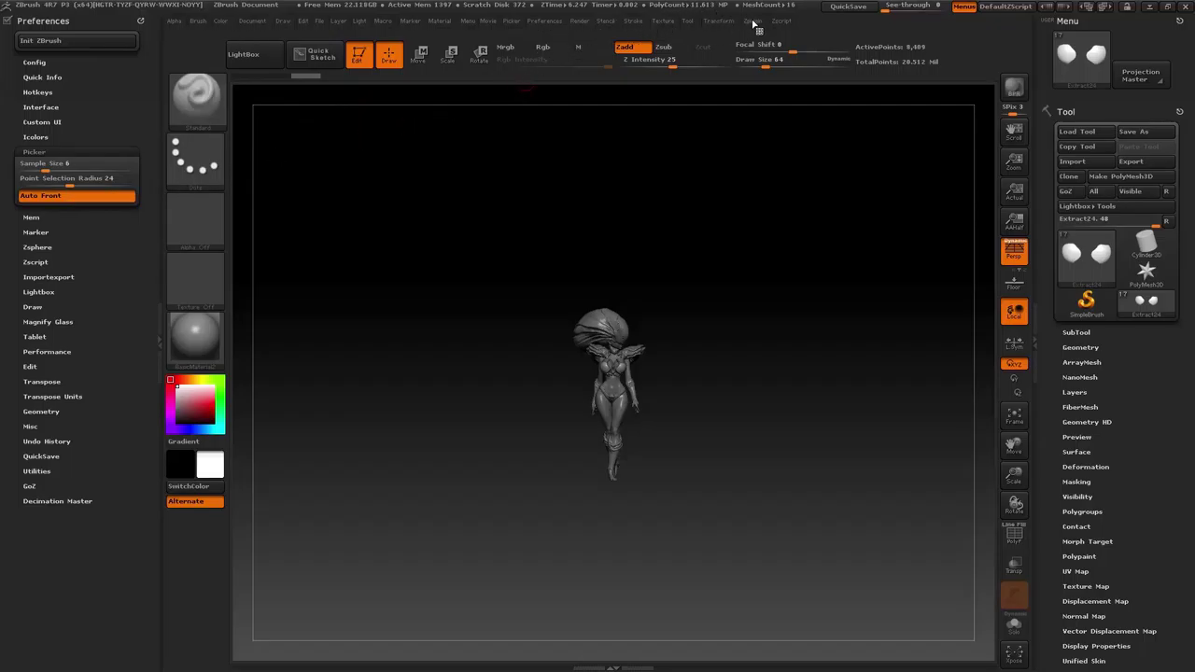
- Check the Picker menu, then swap the Picker preferences for the Mem settings
left_click(510, 21)
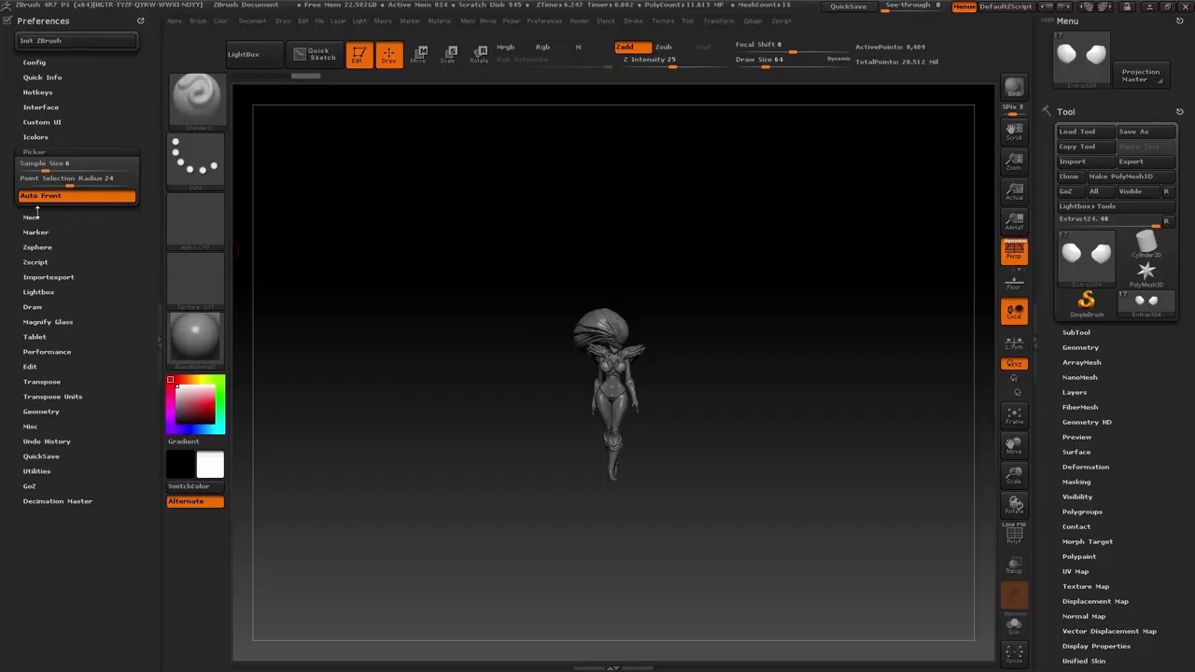
left_click(51, 151)
left_click(38, 165)
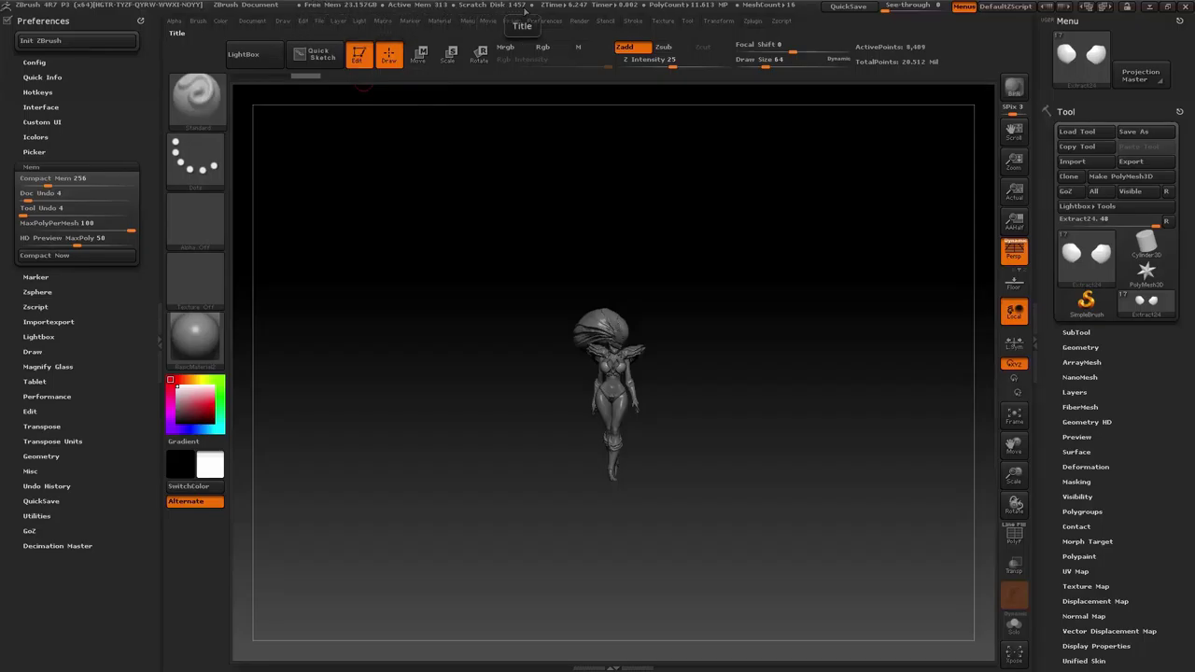
- Drag the Compact Mem slider up to 4096
left_click_drag(46, 184, 142, 183)
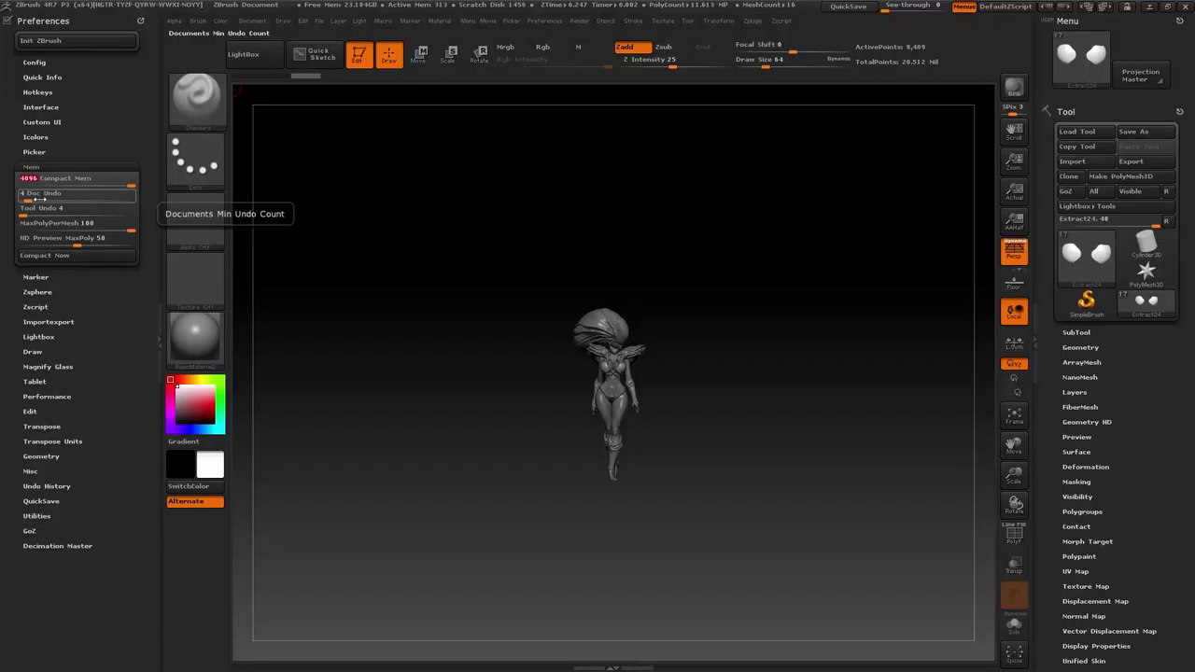
left_click(26, 192)
- Commit Doc Undo at 50, enter 50 for Tool Undo, and run Compact Now
key("Return")
left_click(28, 207)
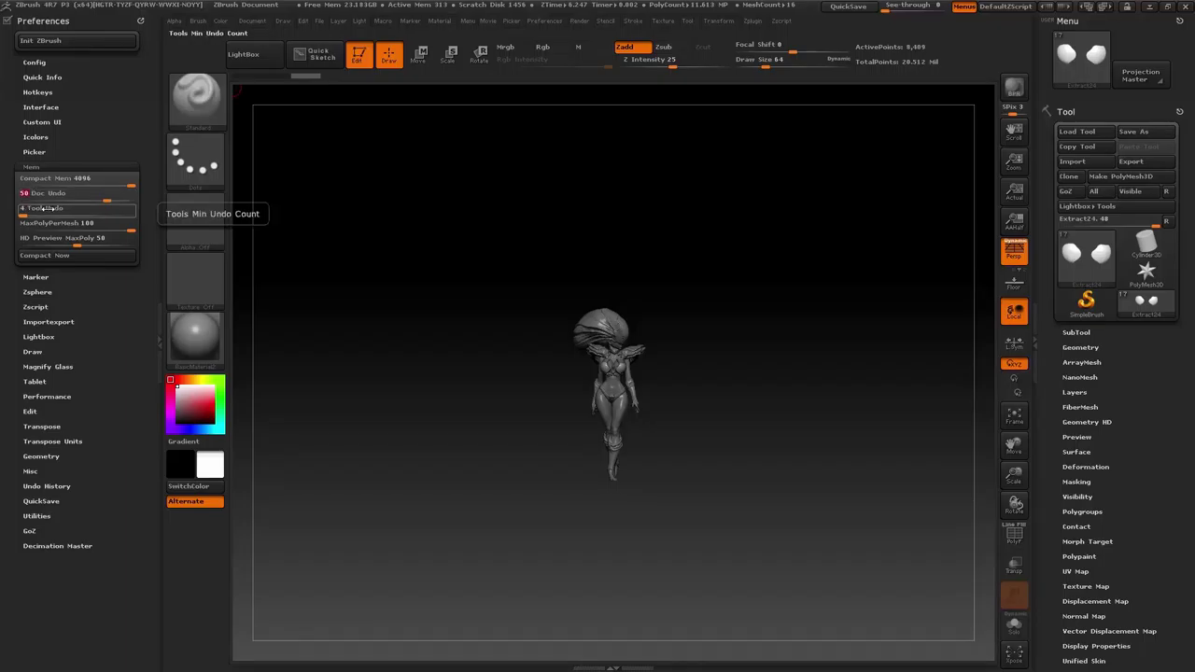
left_click(51, 208)
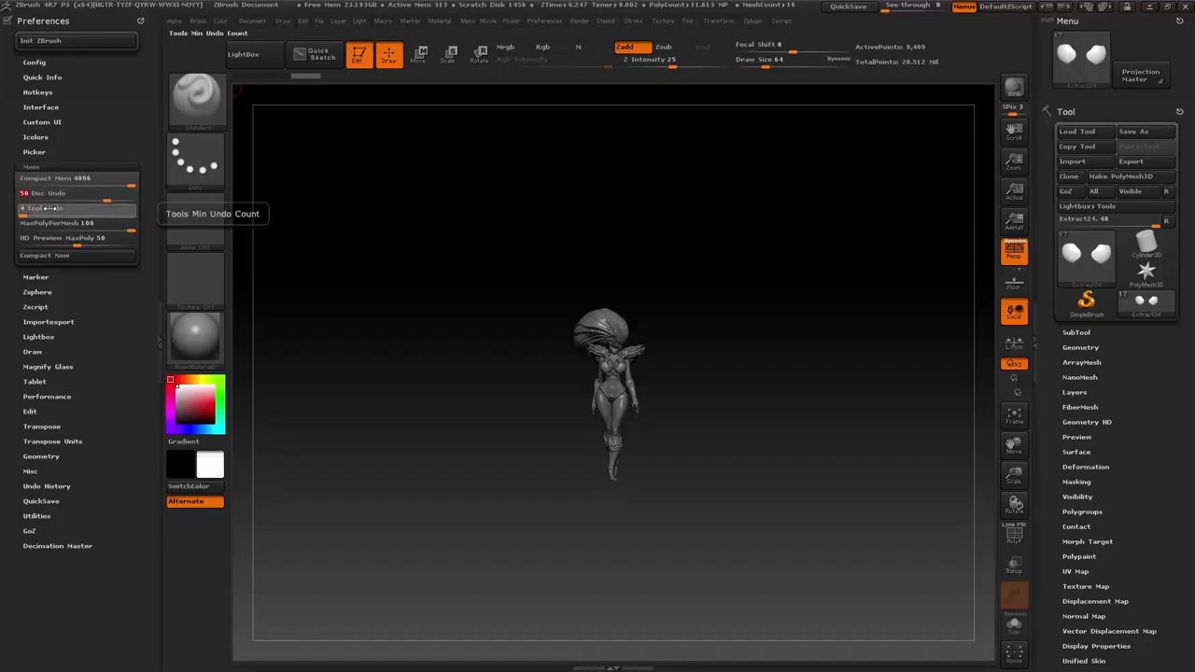
type("50")
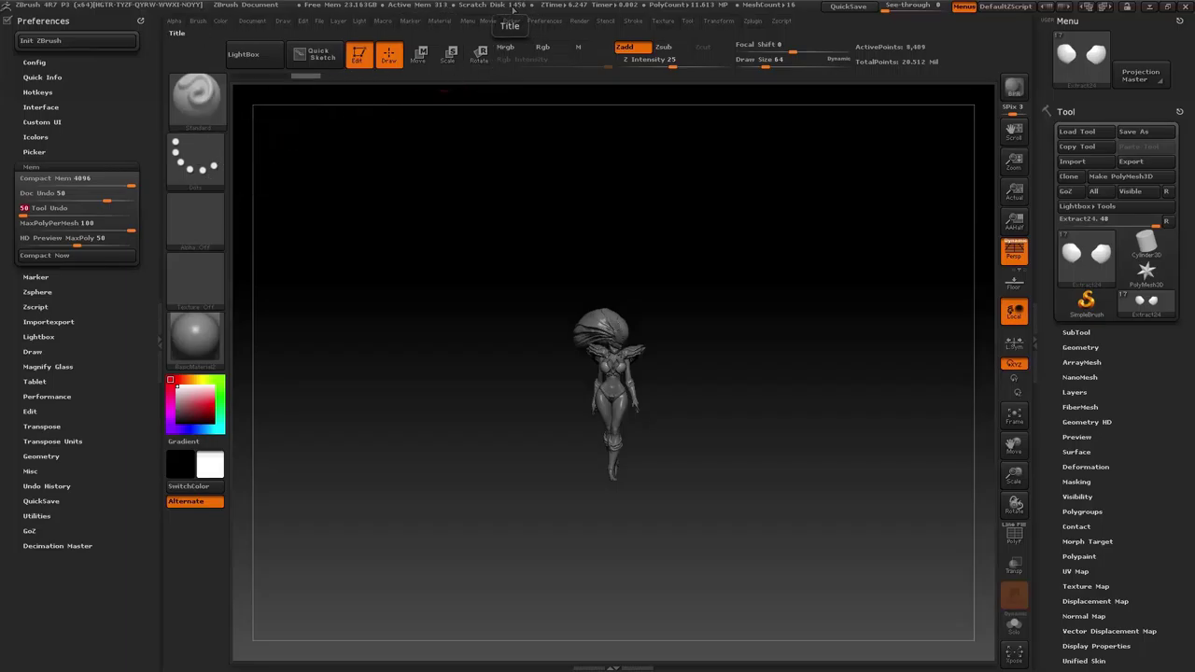
left_click(90, 257)
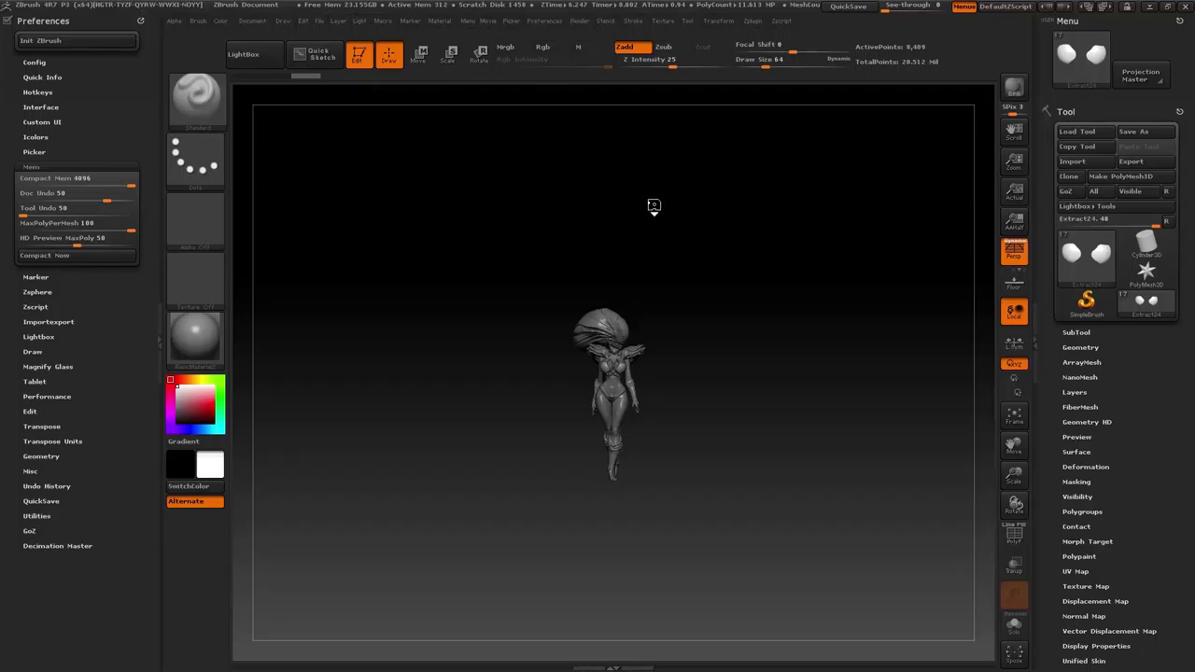
- Rotate to a side profile, compact memory again, and undo the last figure change
left_click_drag(659, 200, 511, 95, "shift")
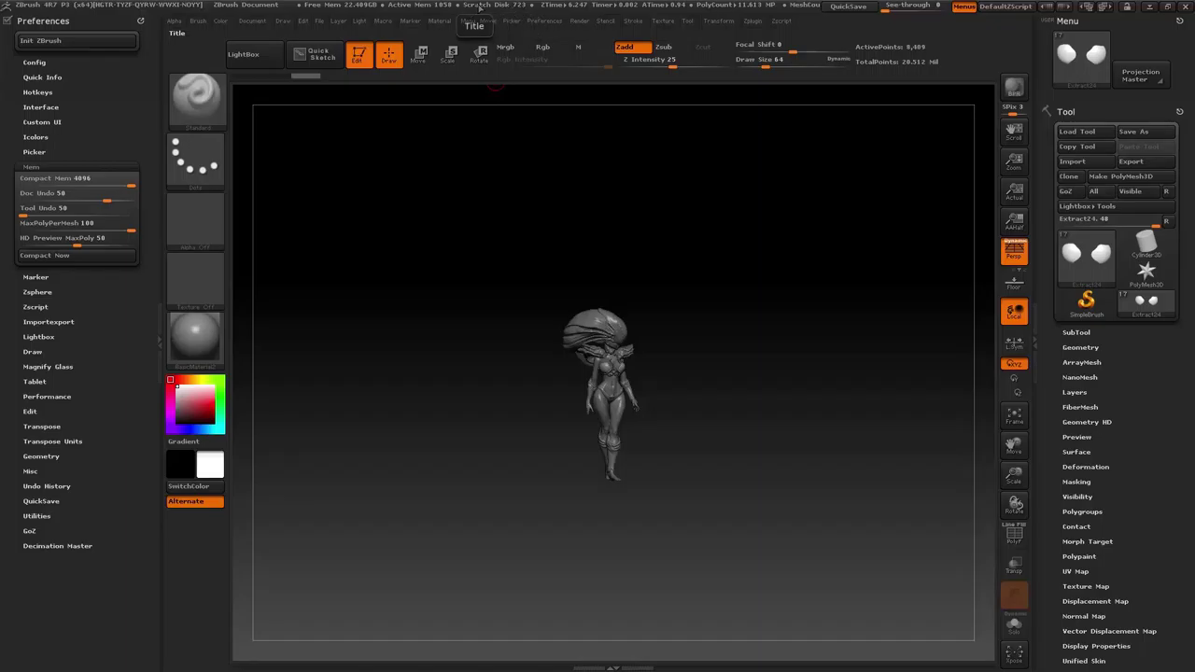
left_click(95, 255)
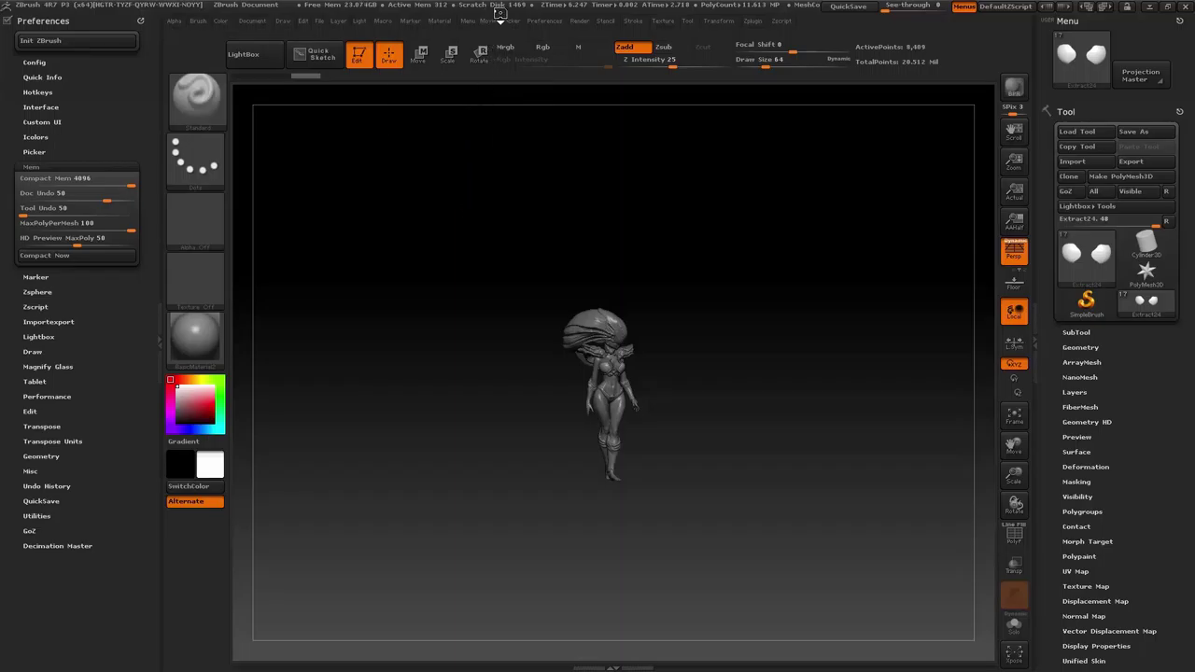
key("ctrl+z")
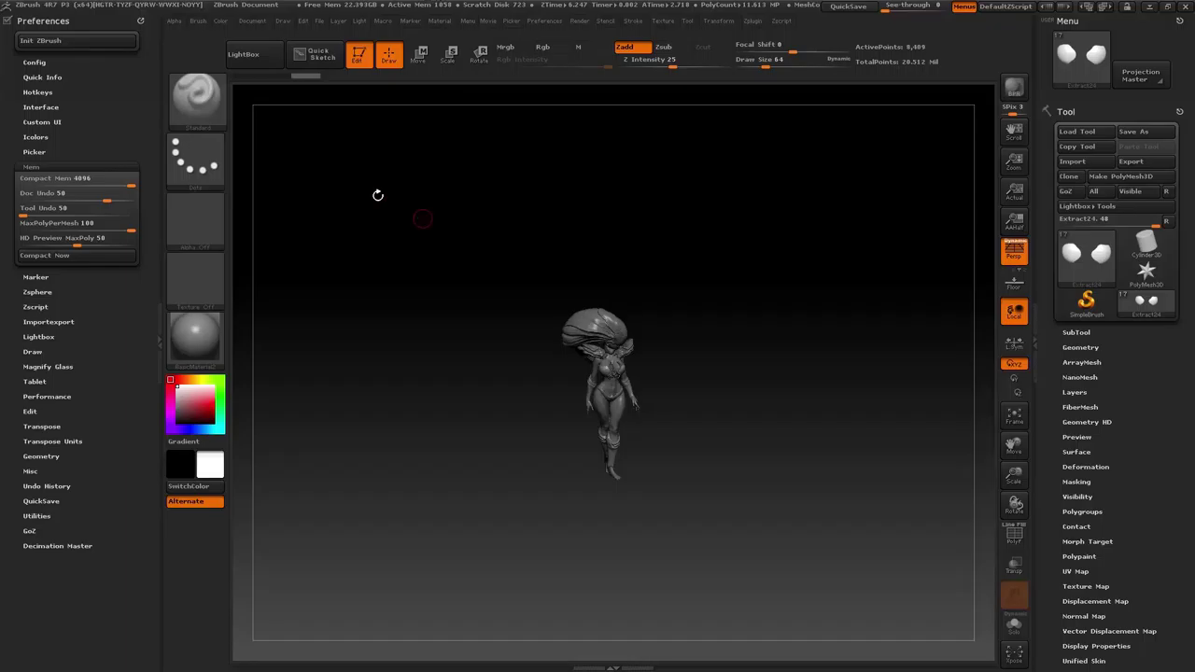
- Expand the Marker preferences, then show ZSphere settings (Min Draw Radius 2, Topology Radius 8)
left_click(36, 276)
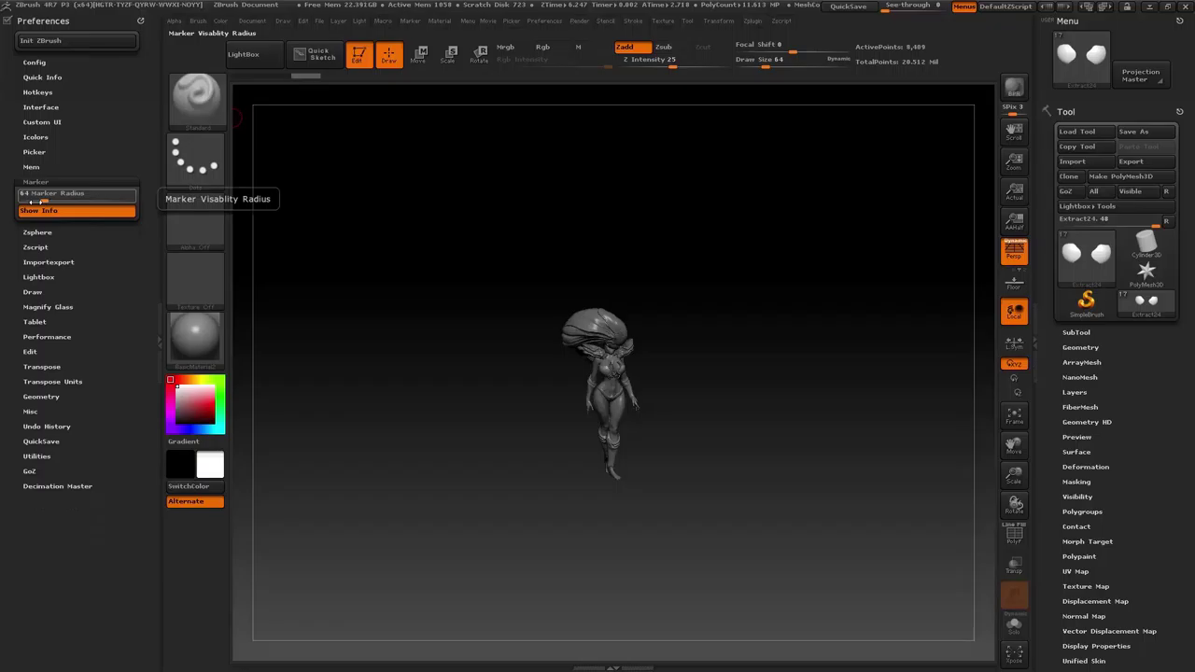
left_click(414, 23)
left_click(39, 232)
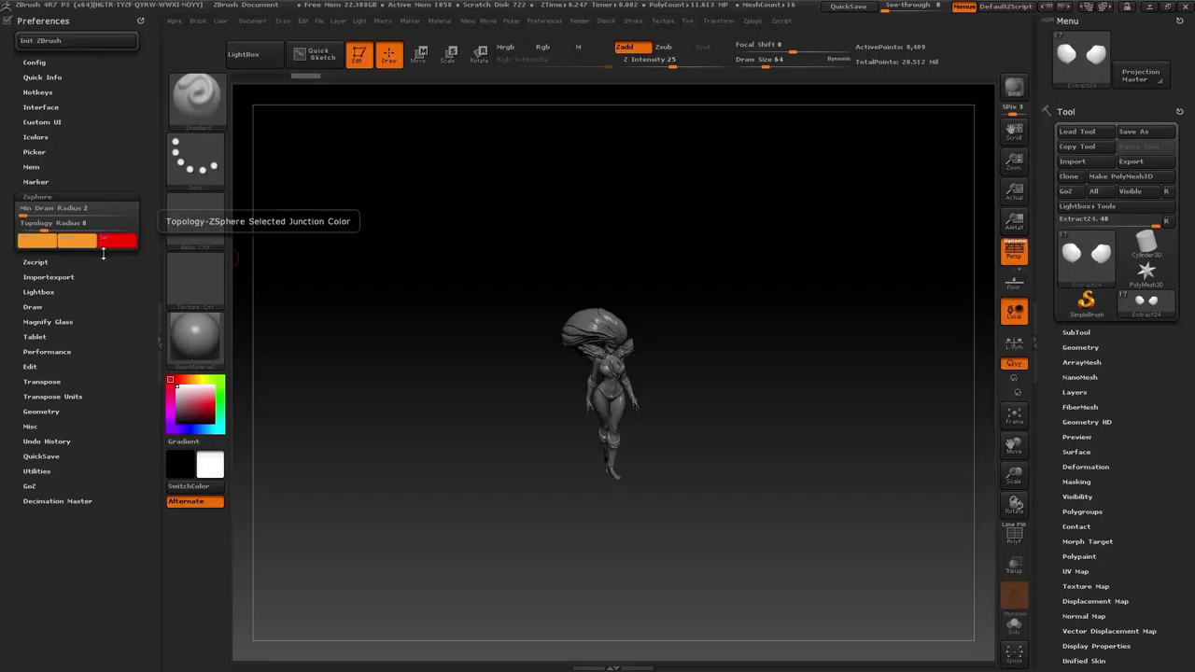
- Expand the Zscript preferences, then the Importexport subpalette
left_click(36, 265)
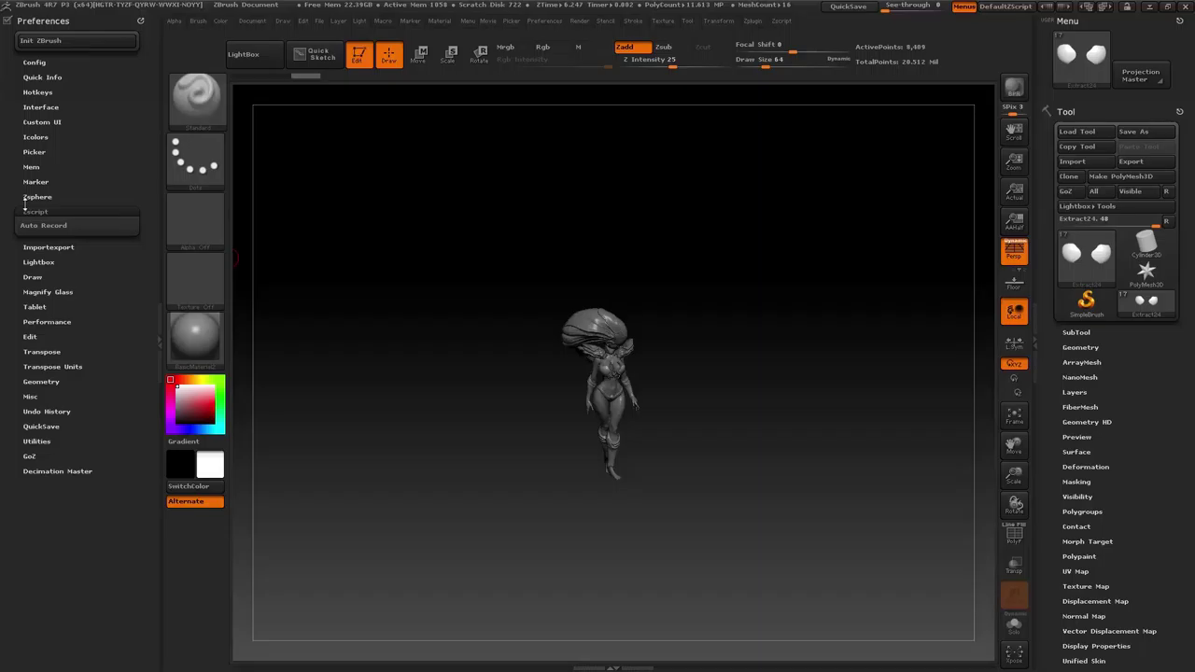
left_click(67, 248)
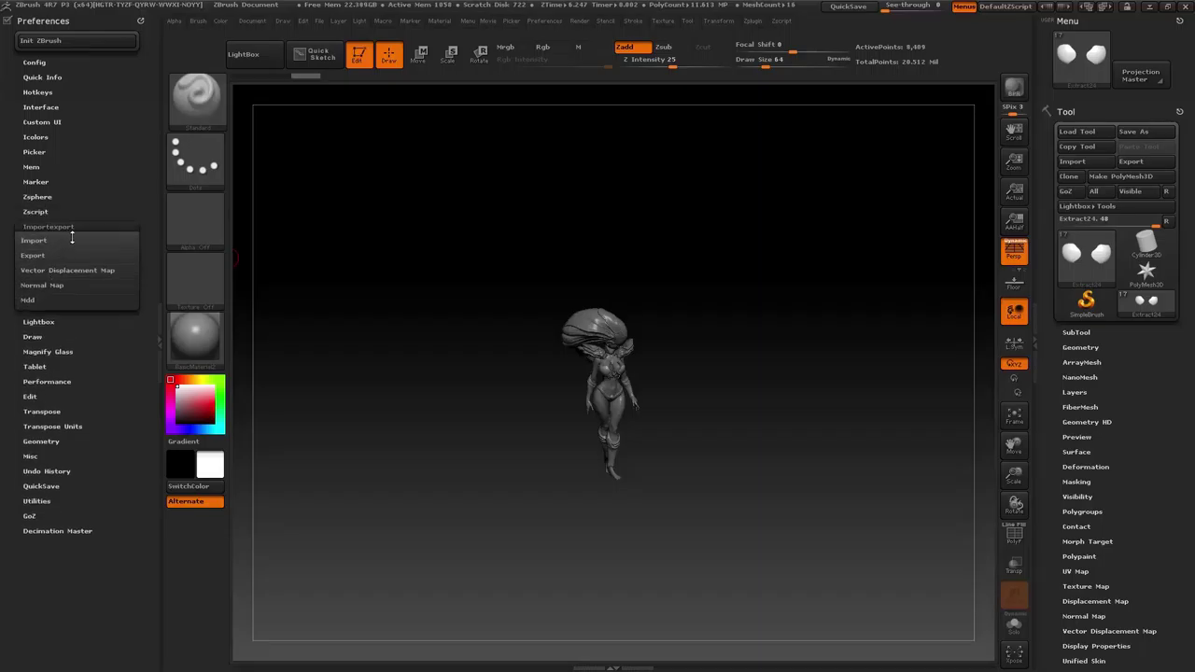
- Expand the Import, Export, Vector Displacement Map, Normal Map and Mdd sections in turn
left_click(67, 241)
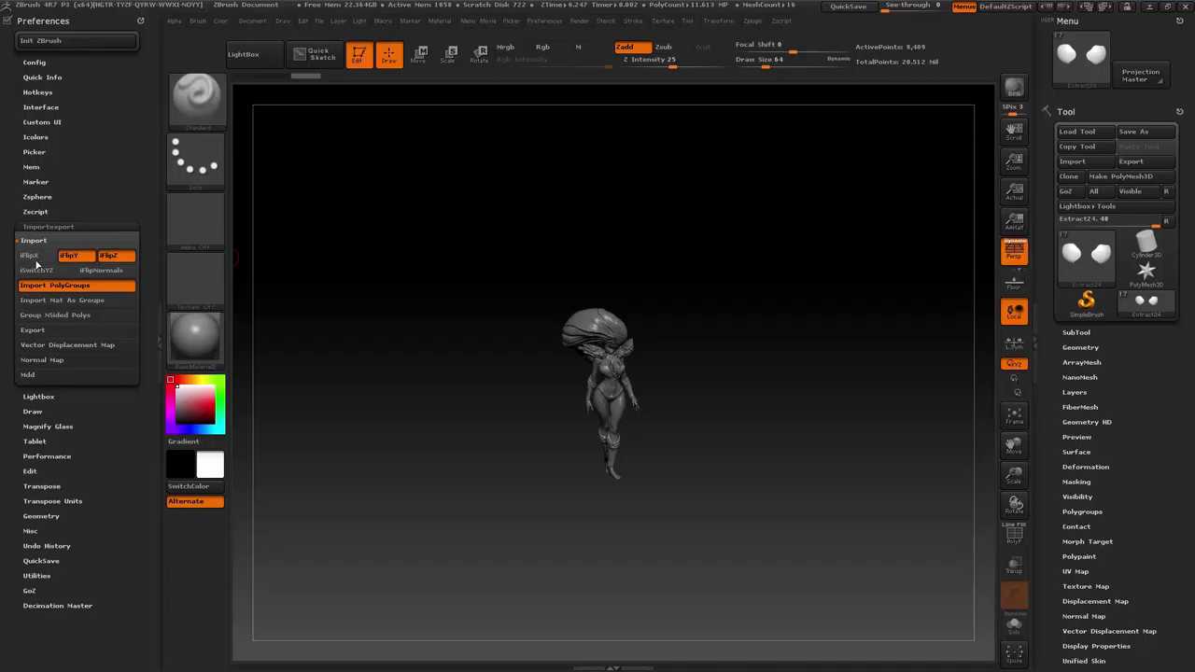
left_click(50, 329)
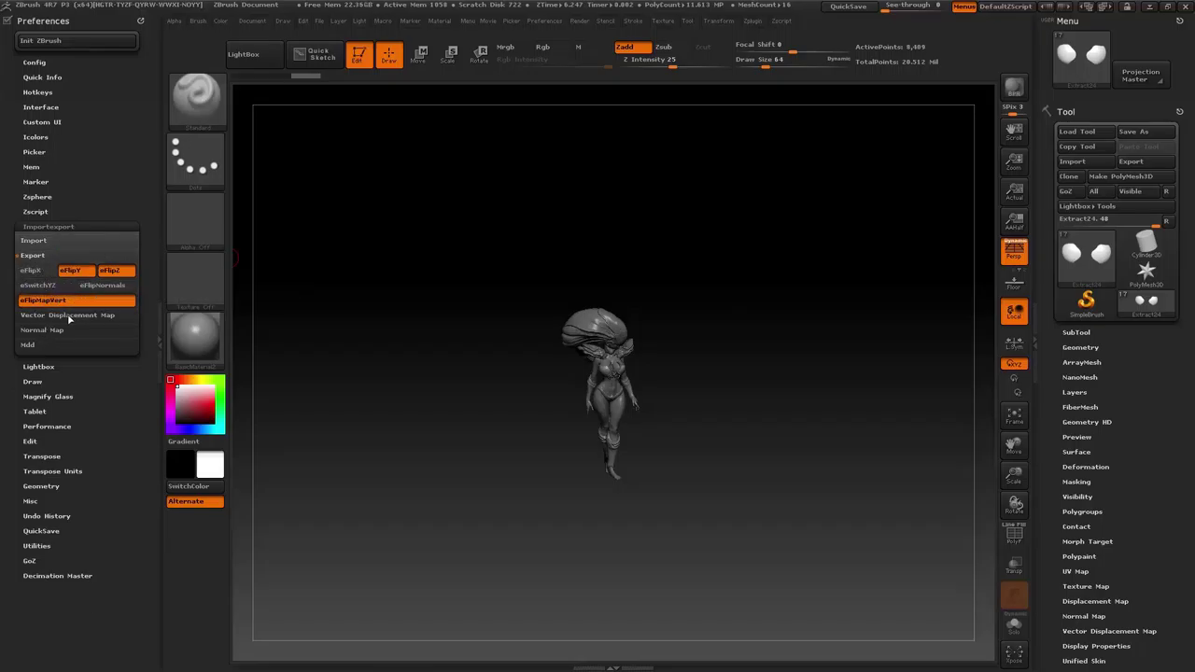
left_click(68, 318)
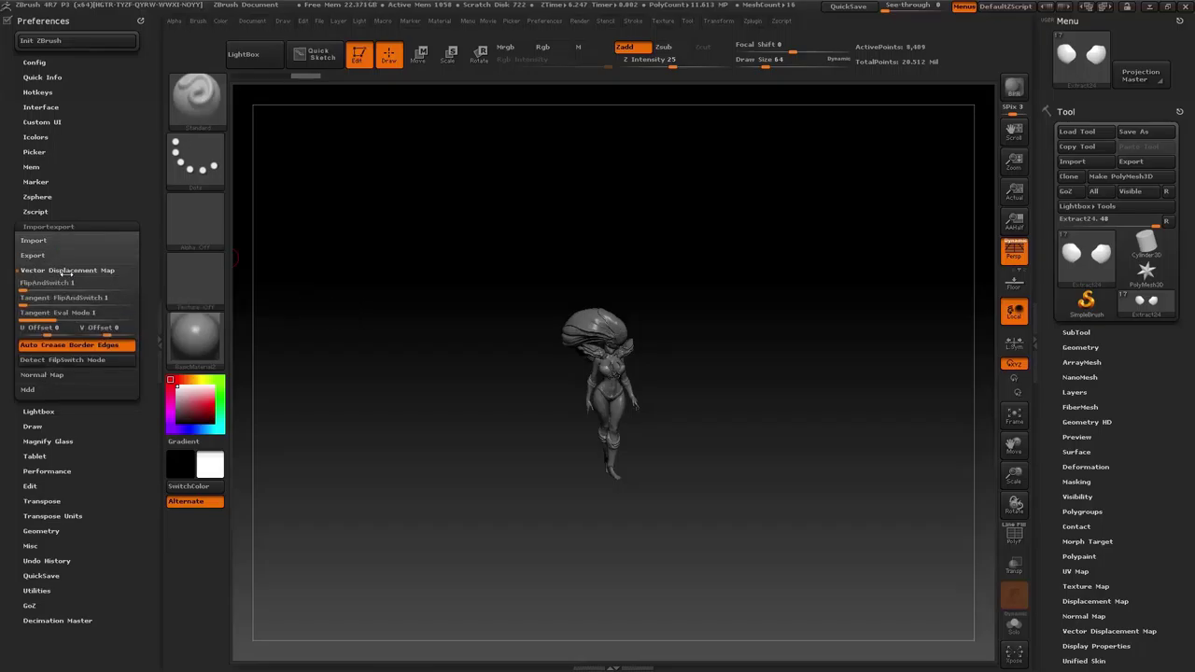
left_click(54, 375)
left_click(46, 390)
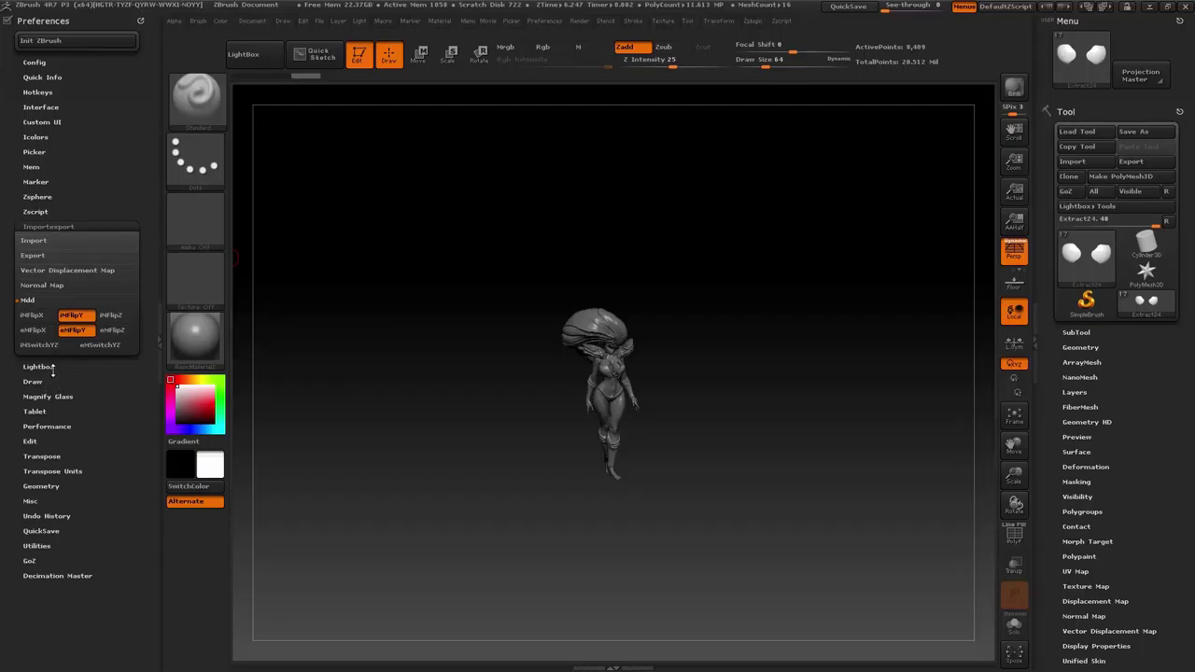
- Open the Lightbox preferences and browser, and lower Spotlight Intensity to 0.5862
left_click(52, 370)
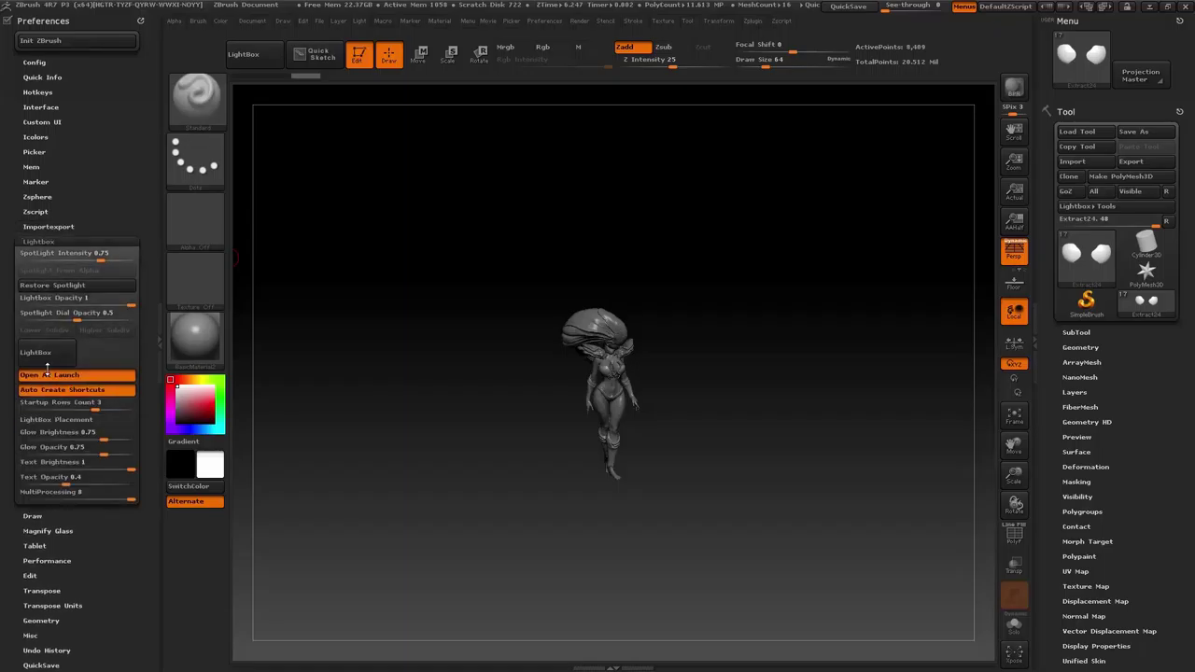
left_click(49, 227)
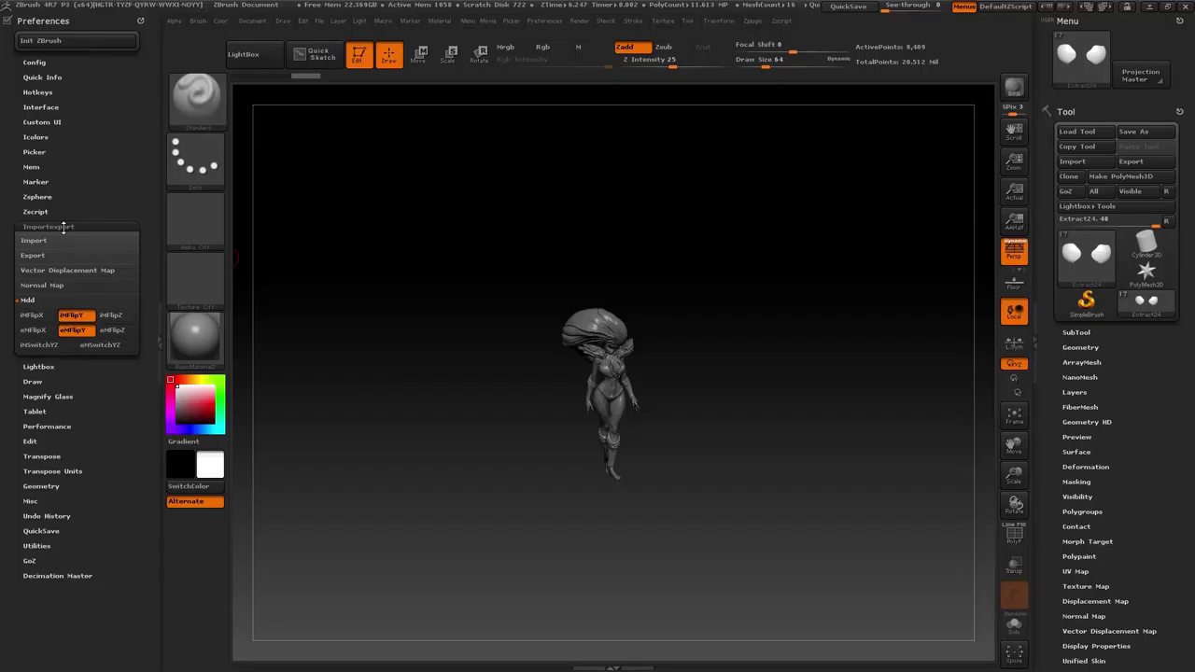
left_click(64, 226)
left_click(42, 242)
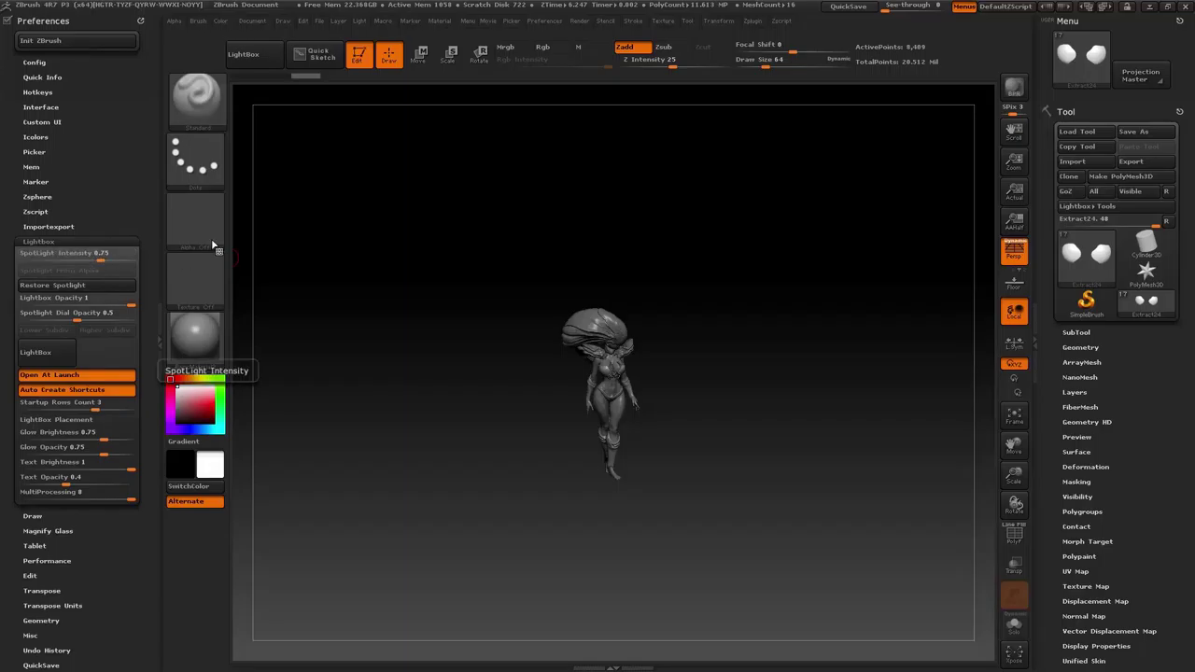
left_click(244, 54)
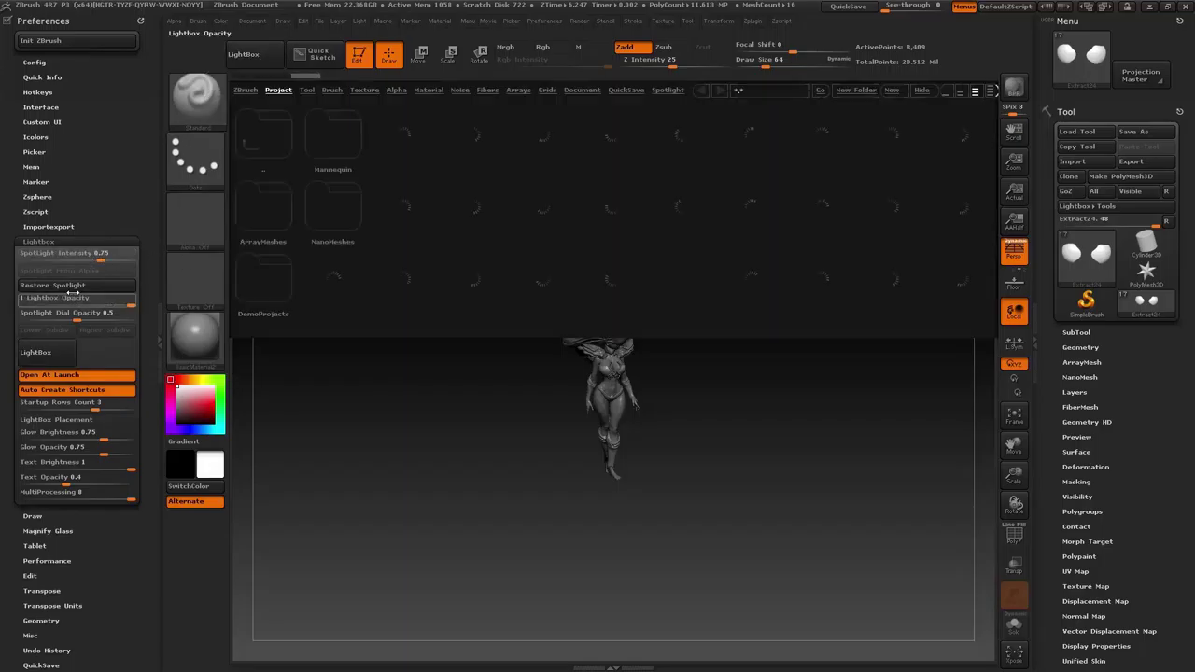
mouse_move(98, 259)
left_mouse_down()
mouse_move(86, 263)
mouse_move(130, 265)
mouse_move(82, 253)
left_mouse_up()
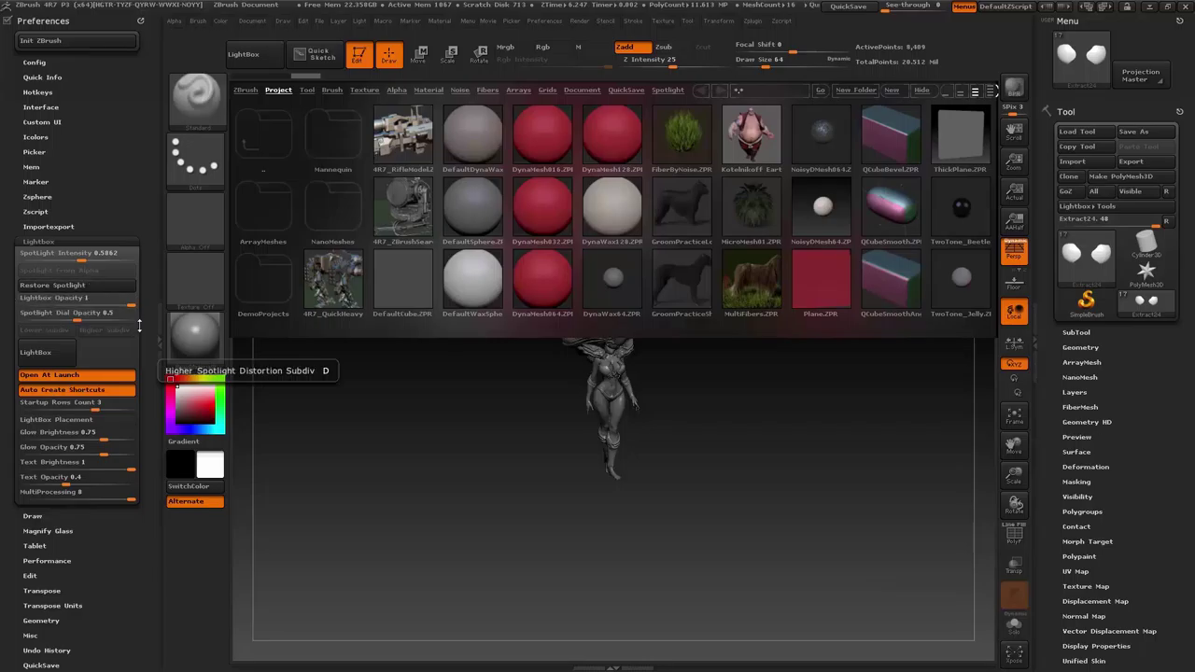
- Adjust Lightbox Opacity while toggling the browser to judge it, settling at 0.4362
left_click_drag(94, 298, 79, 299)
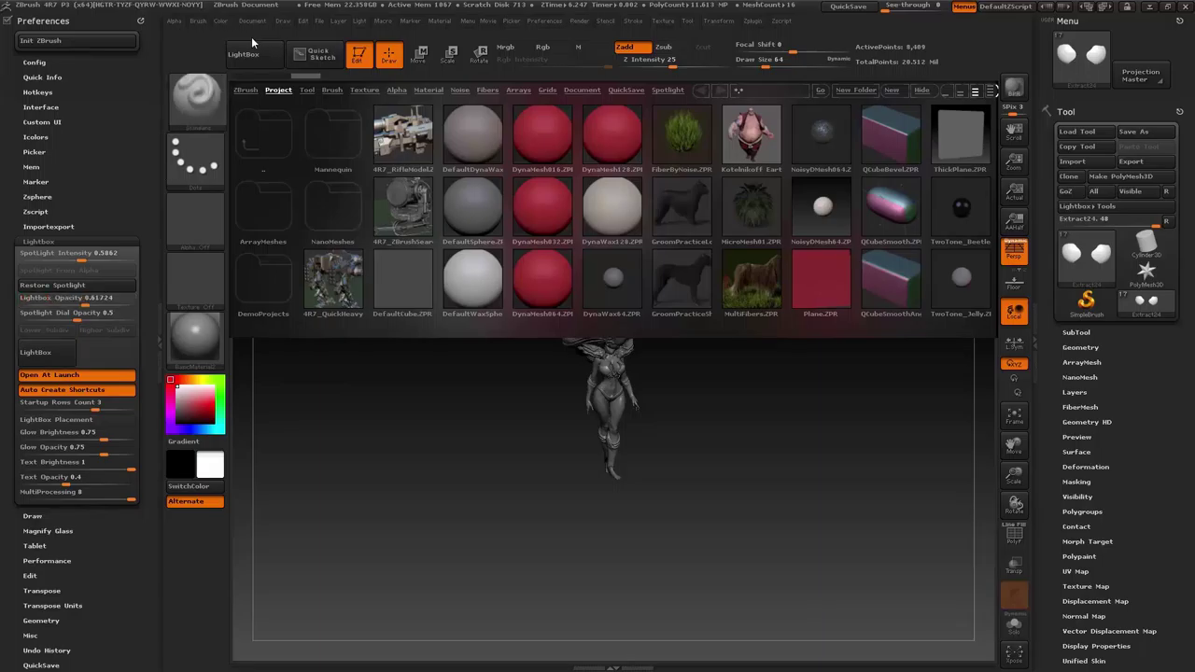
left_click(245, 54)
left_click(247, 55)
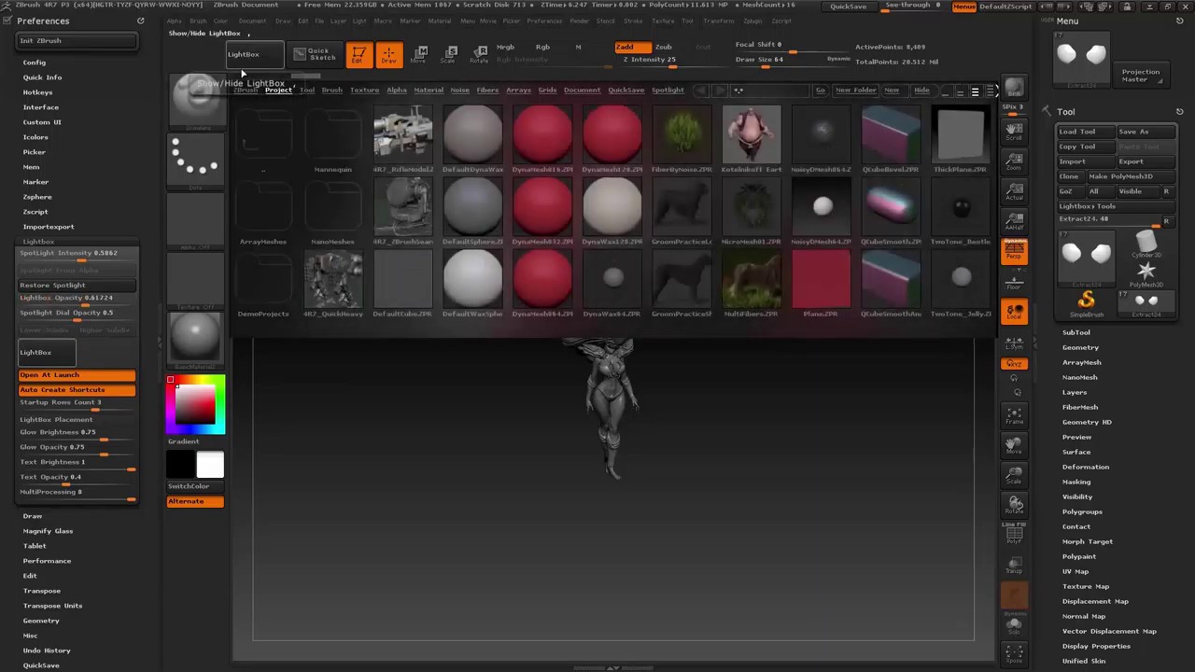
left_click_drag(80, 300, 23, 304)
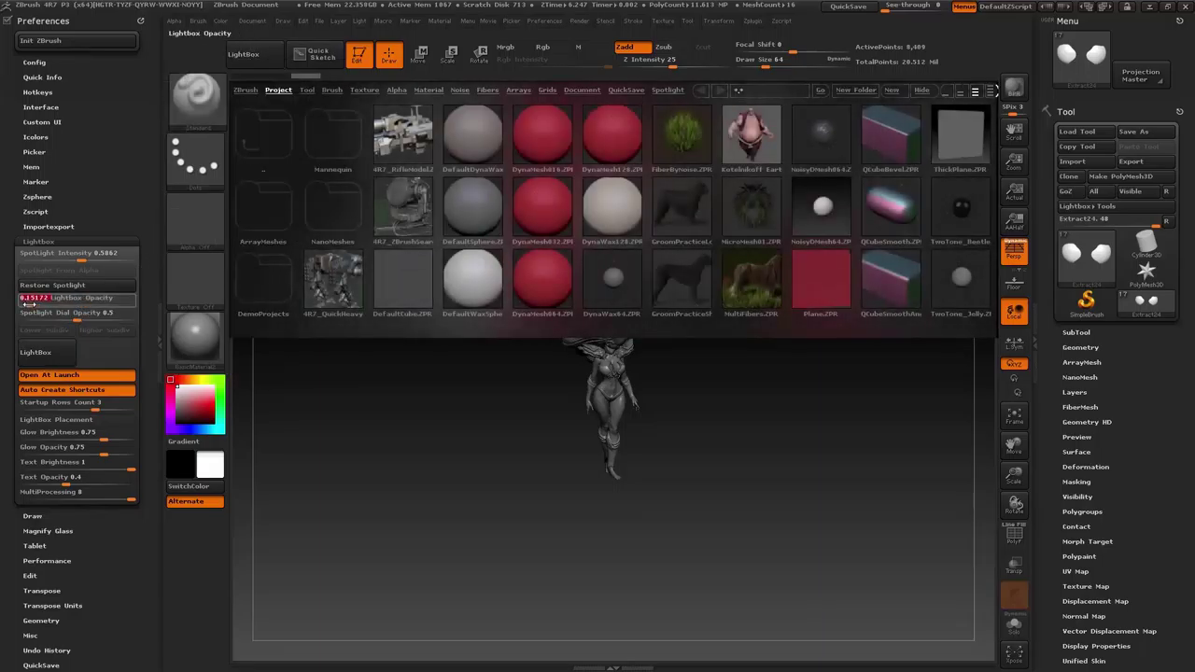
left_click(245, 54)
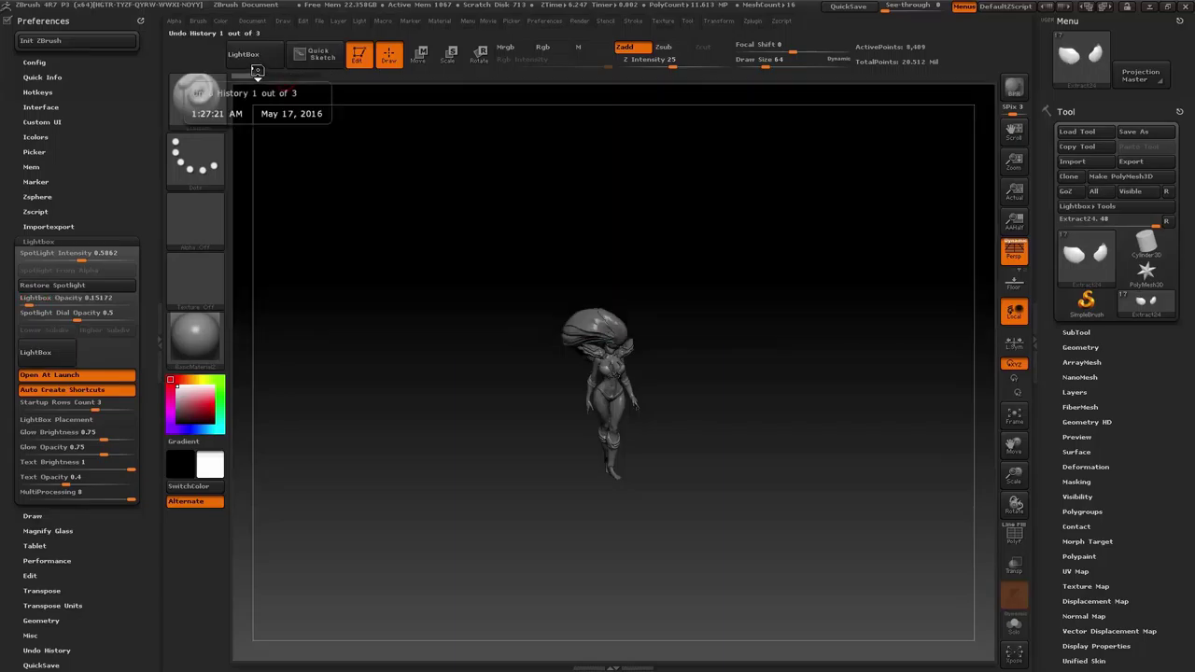
left_click(251, 56)
left_click(261, 61)
left_click(261, 62)
left_click_drag(41, 300, 64, 305)
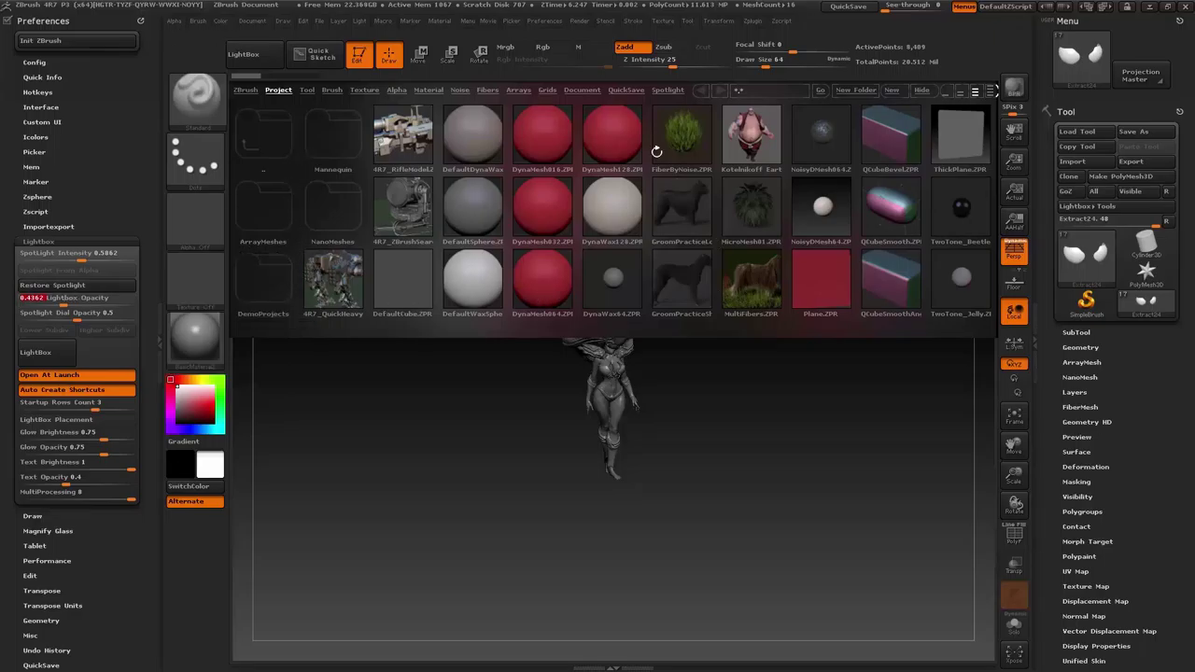
- Set Spotlight Dial Opacity to 0.38505 and raise Startup Rows Count from 3 to 4
left_click(269, 56)
left_click(278, 48)
left_click_drag(77, 314, 250, 245)
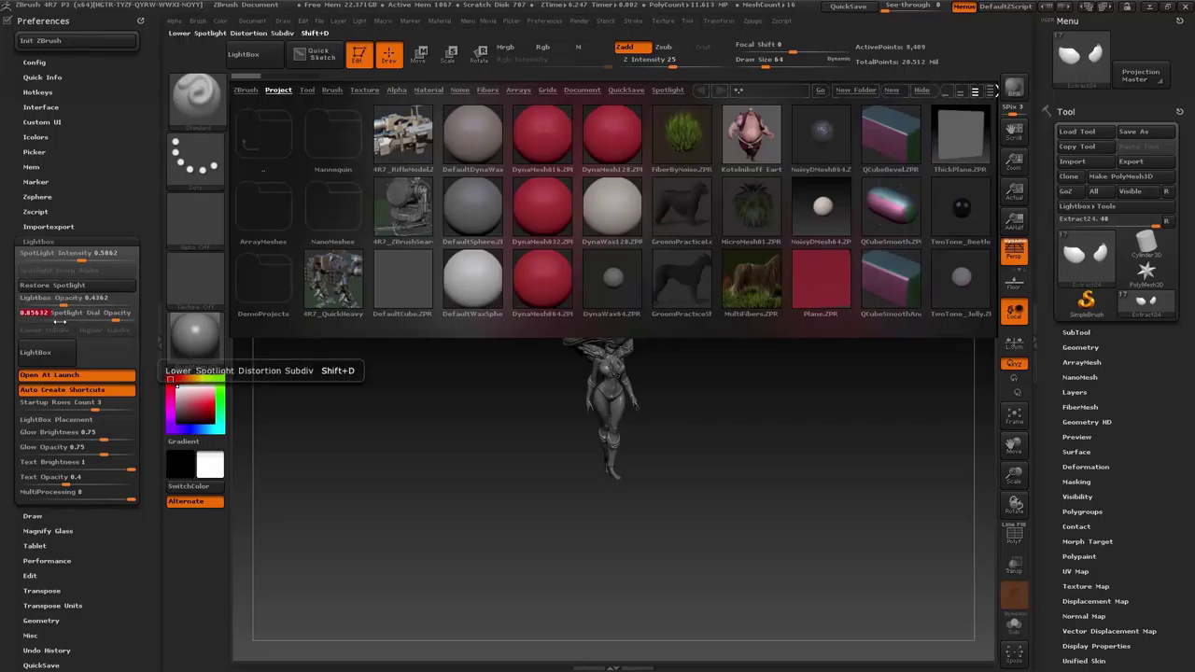
left_click_drag(58, 321, 76, 321)
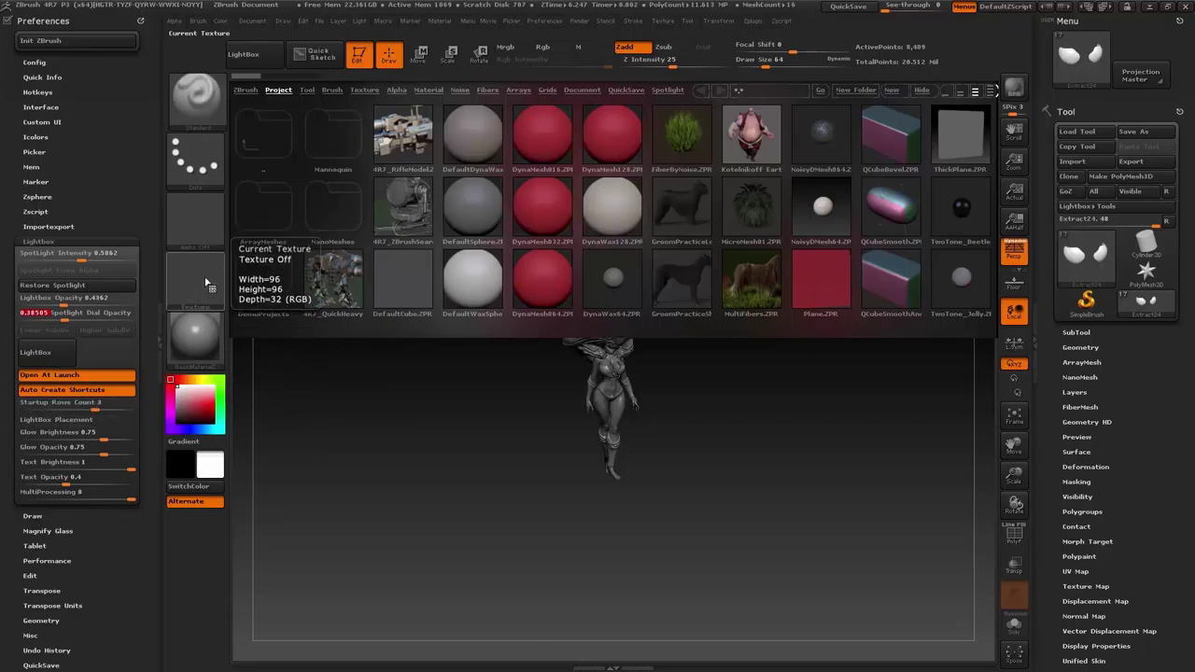
left_click_drag(92, 419, 131, 411)
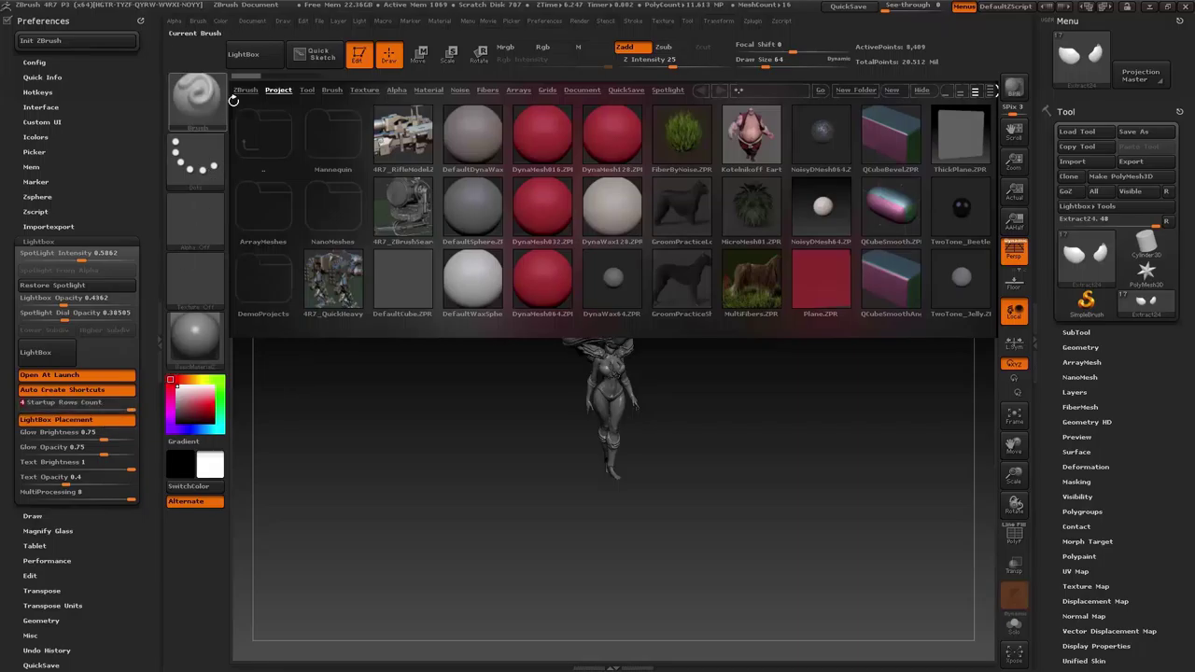
- Toggle LightBox Placement off and back on so the browser docks at the bottom
left_click(263, 62)
left_click(263, 62)
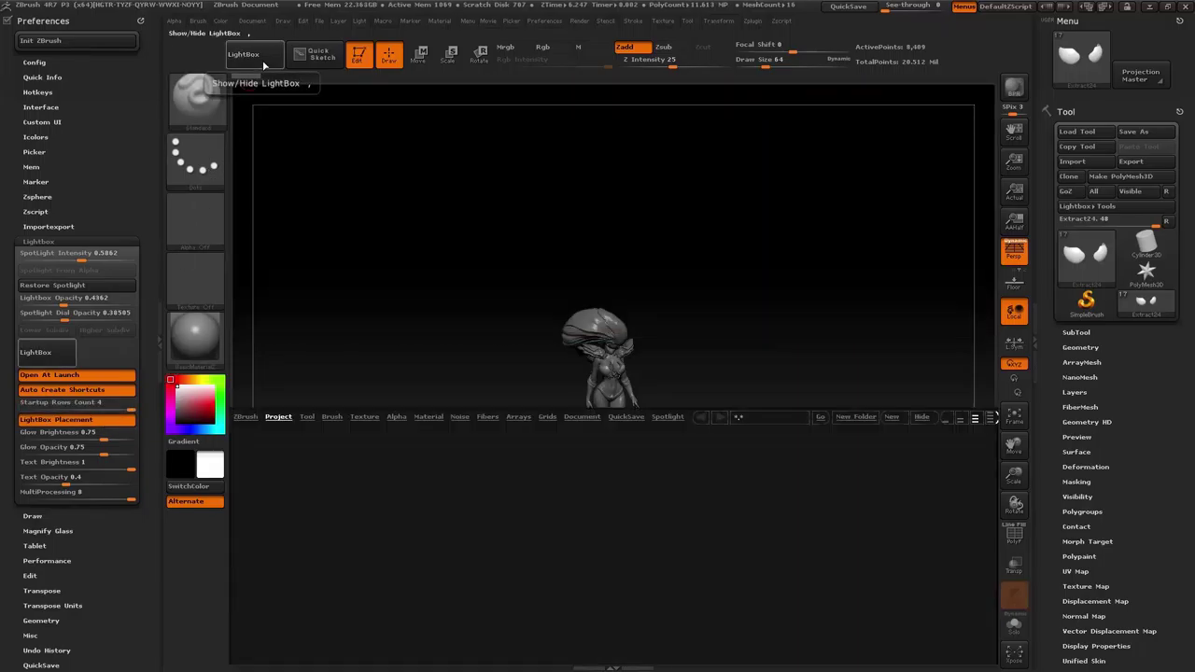
left_click(92, 421)
left_click(260, 61)
left_click(260, 62)
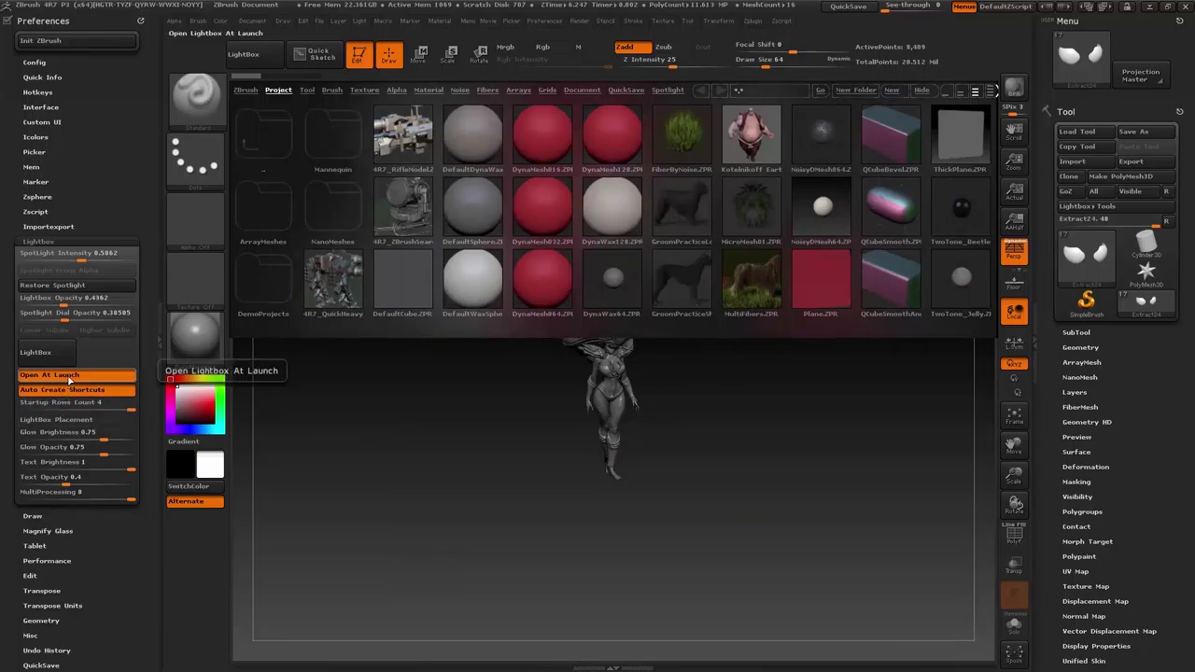
left_click(86, 425)
left_click(269, 64)
left_click(271, 65)
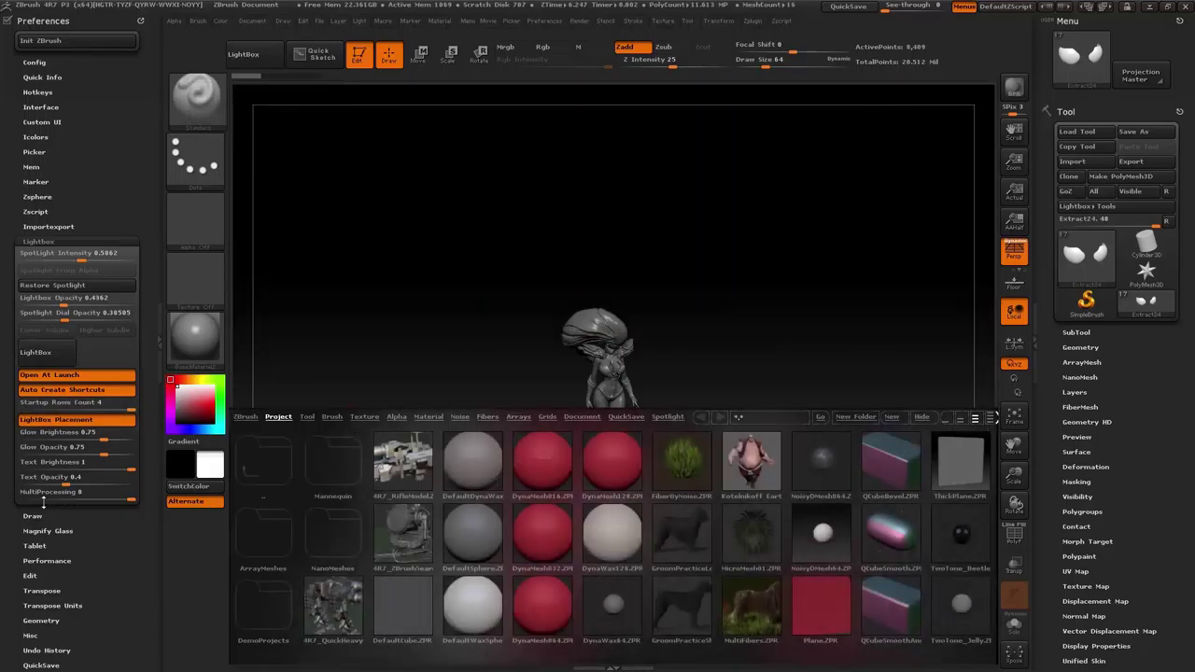
- Lower Glow Opacity to 0.01379, Text Brightness to 0.03908, Text Opacity to 0.05057; show Brush folders
left_click_drag(94, 436, 131, 436)
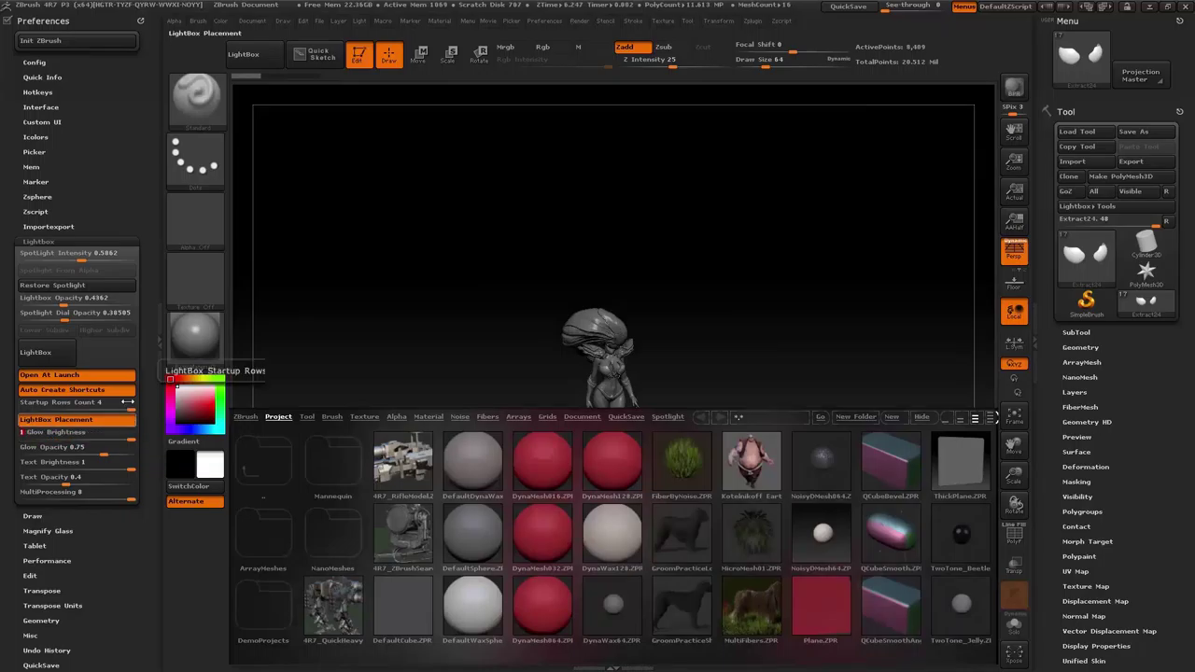
left_click(245, 54)
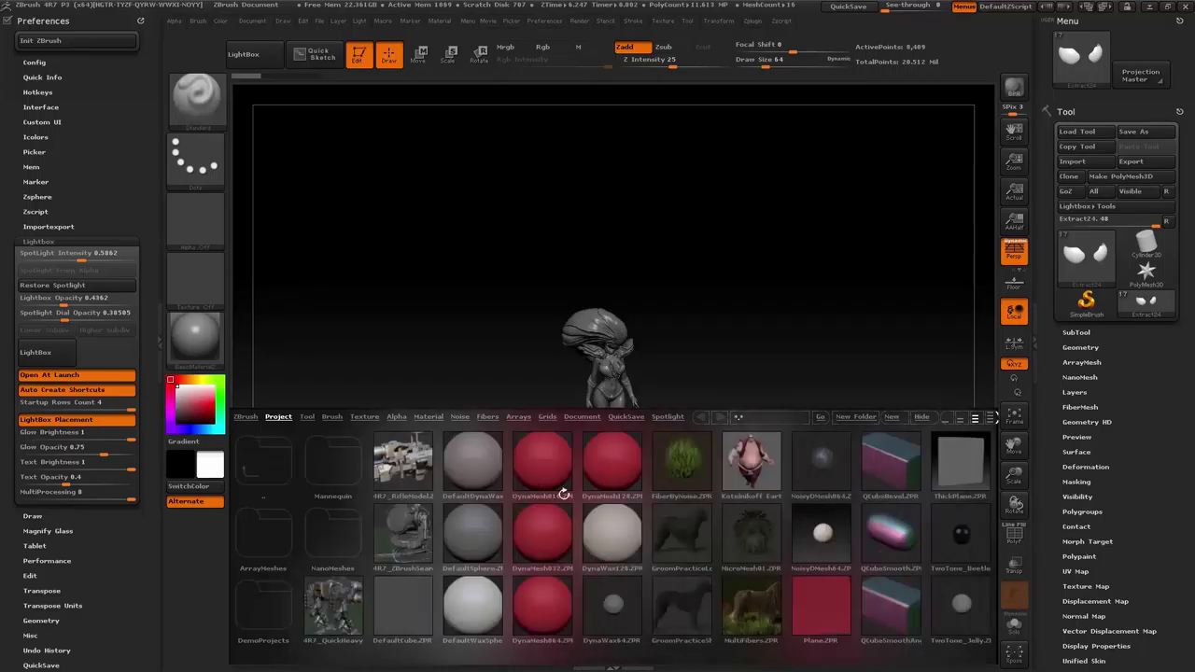
left_click_drag(103, 454, 131, 499)
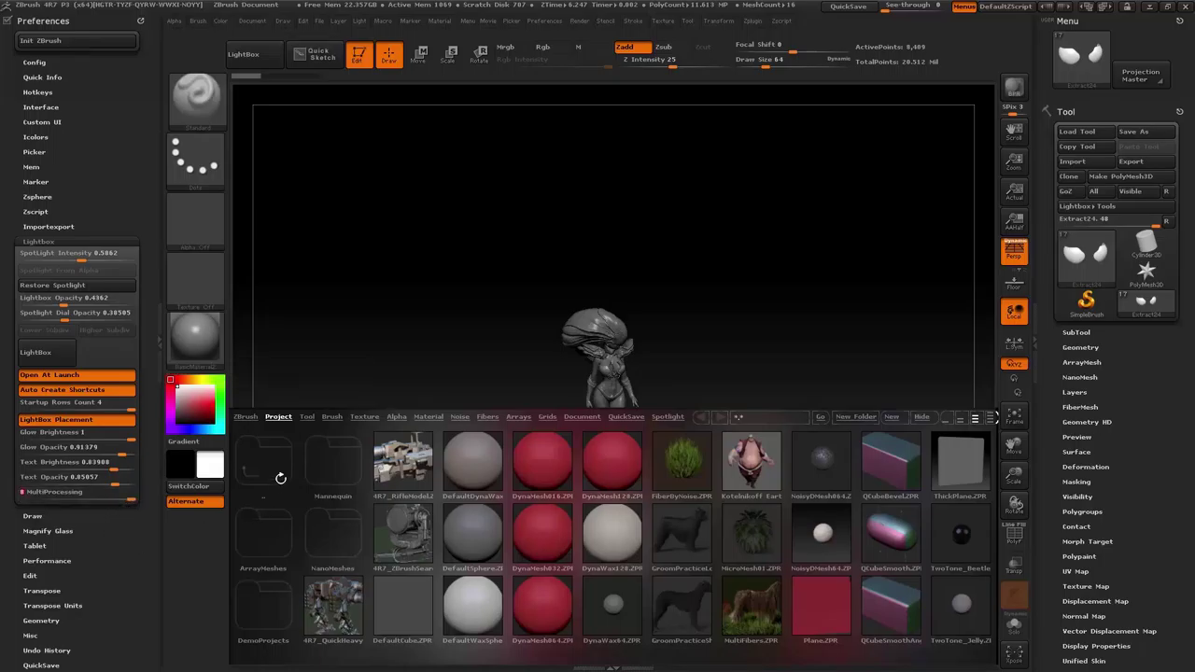
left_click(329, 417)
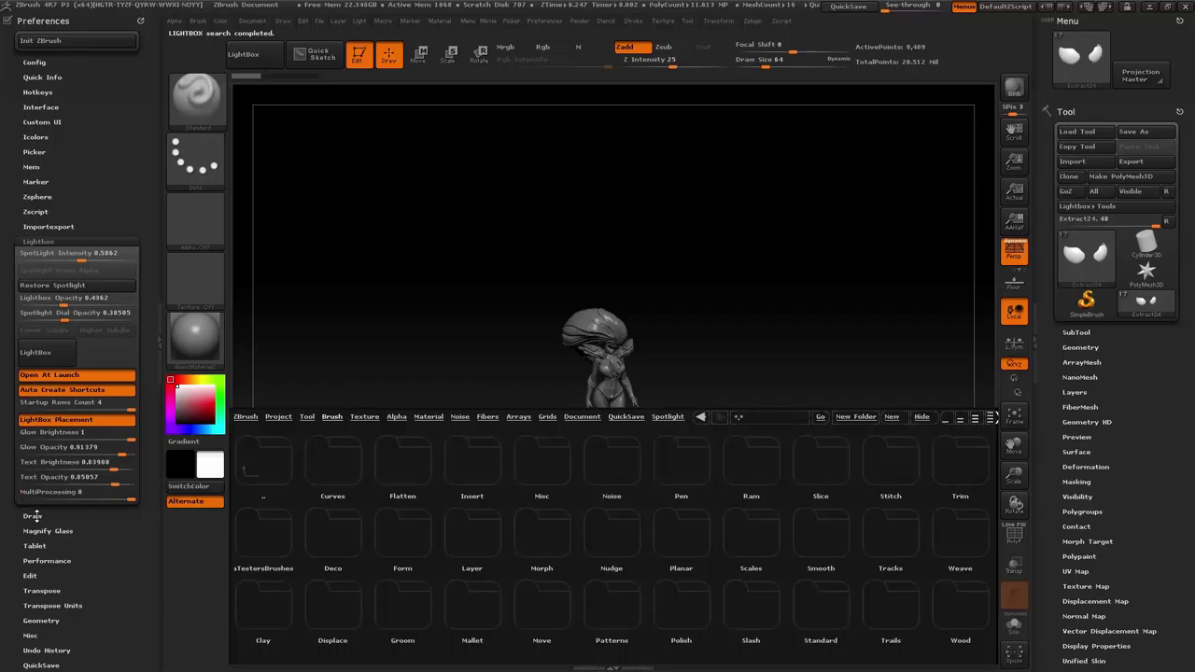
- In the Draw preferences, raise Max Brush Size and test the larger draw size on the canvas
left_click(33, 515)
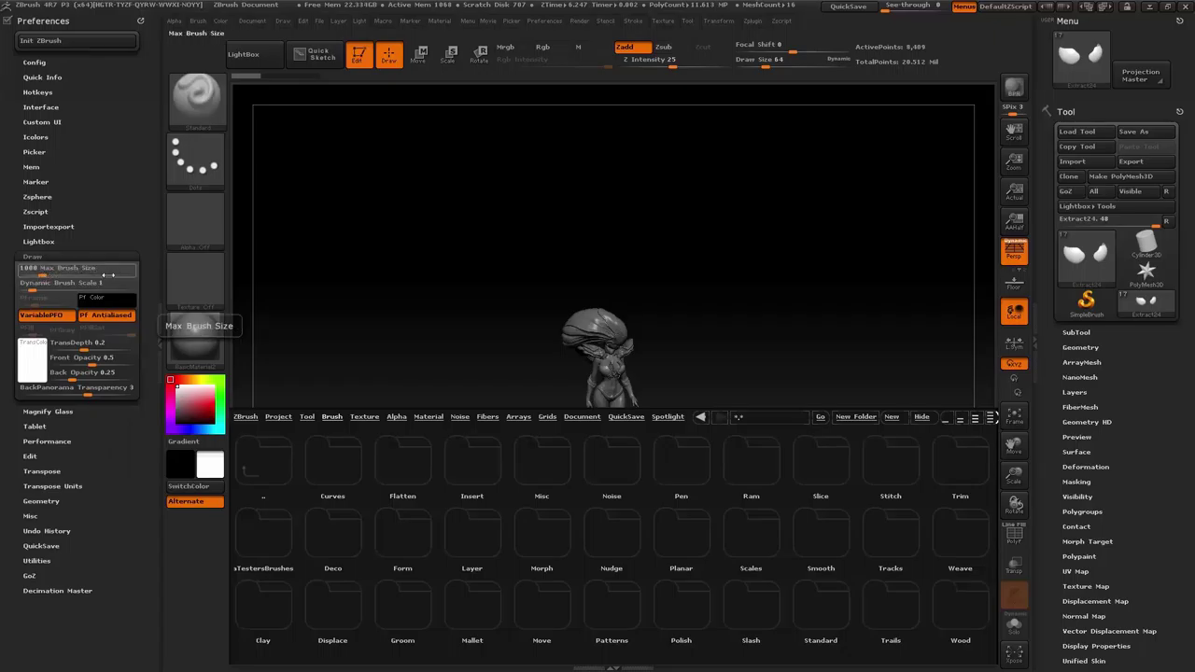
key("s")
mouse_move(607, 239)
left_mouse_down()
mouse_move(704, 251)
mouse_move(670, 253)
left_mouse_up()
left_click_drag(51, 272, 105, 273)
key("s")
mouse_move(586, 224)
left_mouse_down()
mouse_move(616, 225)
mouse_move(551, 230)
left_mouse_up()
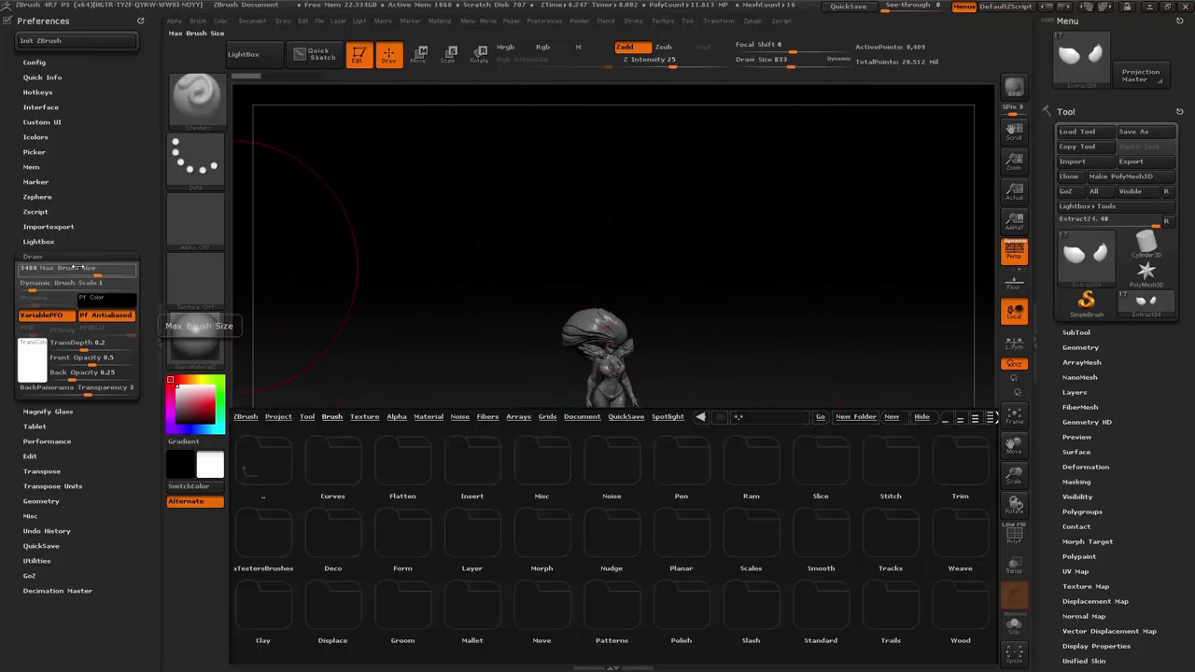
- Enter a Max Brush Size of 1000, edit Dynamic Brush Scale, and close the Lightbox browser
left_click(56, 268)
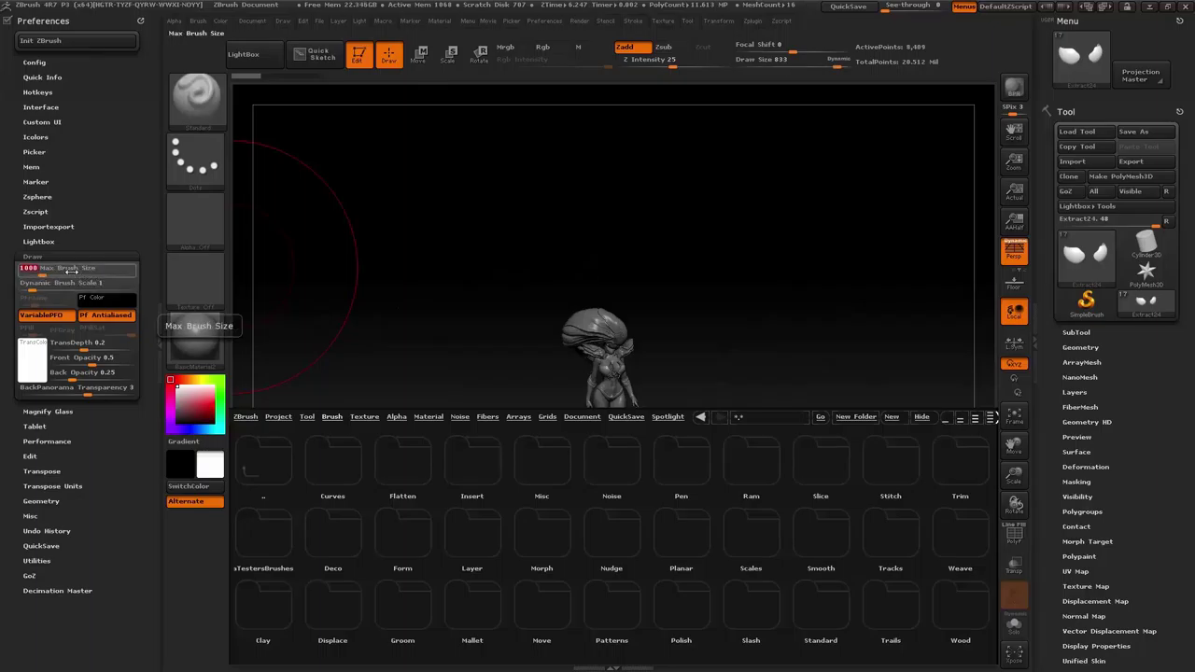
key("Return")
left_click(36, 284)
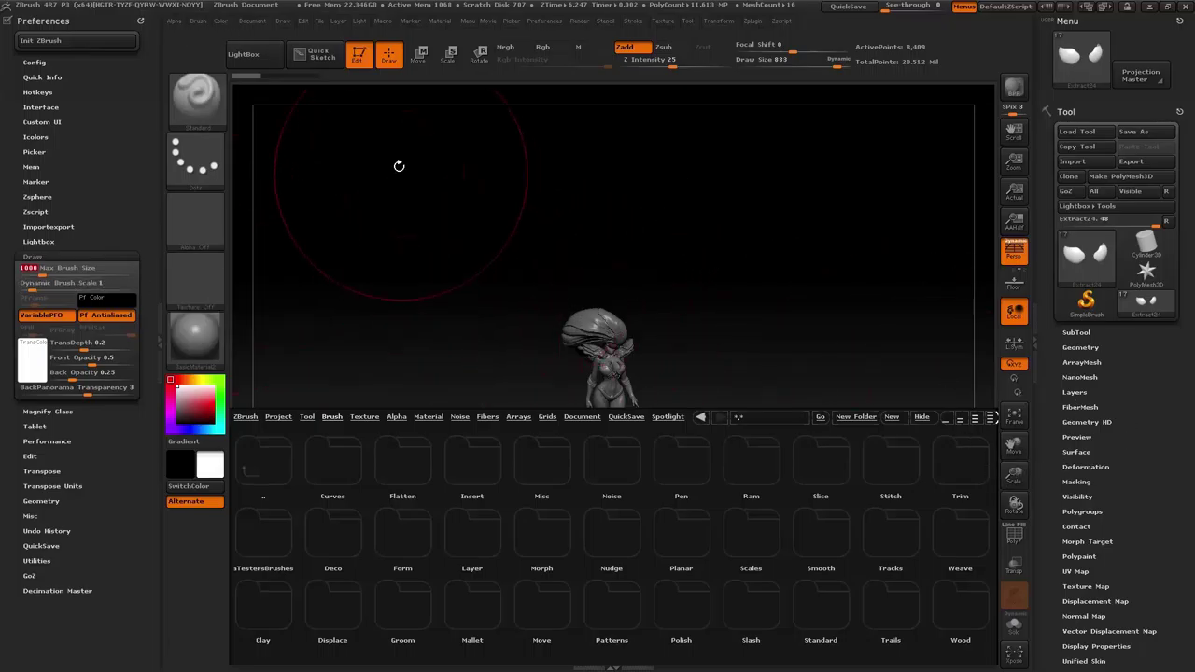
left_click(243, 53)
left_click_drag(1014, 474, 1013, 430)
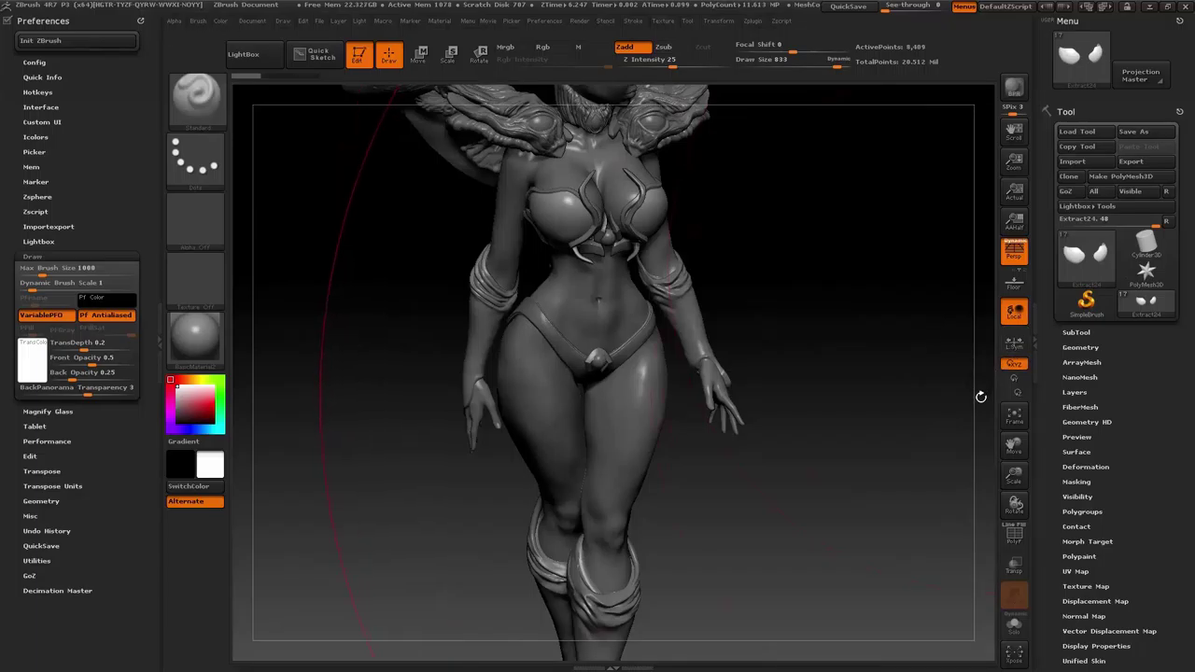
- Toggle dynamic brush sizing on and back off, and reduce Draw Size to 132
left_click(836, 61)
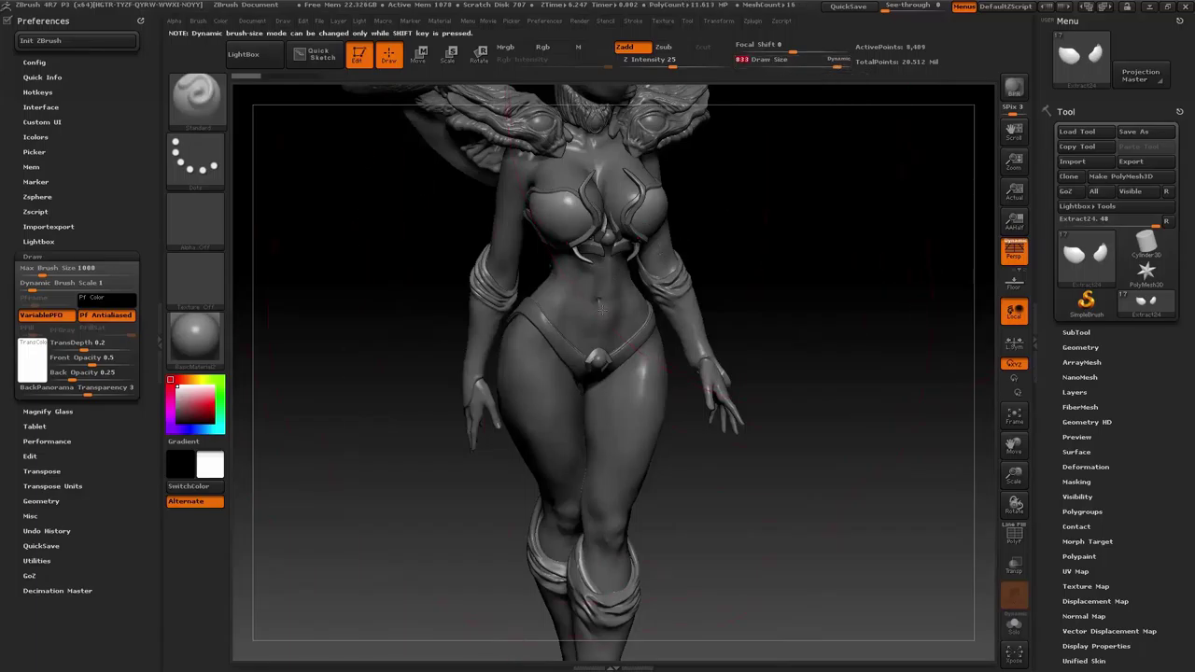
left_click(836, 61, "shift")
key("[")
left_click(839, 62, "shift")
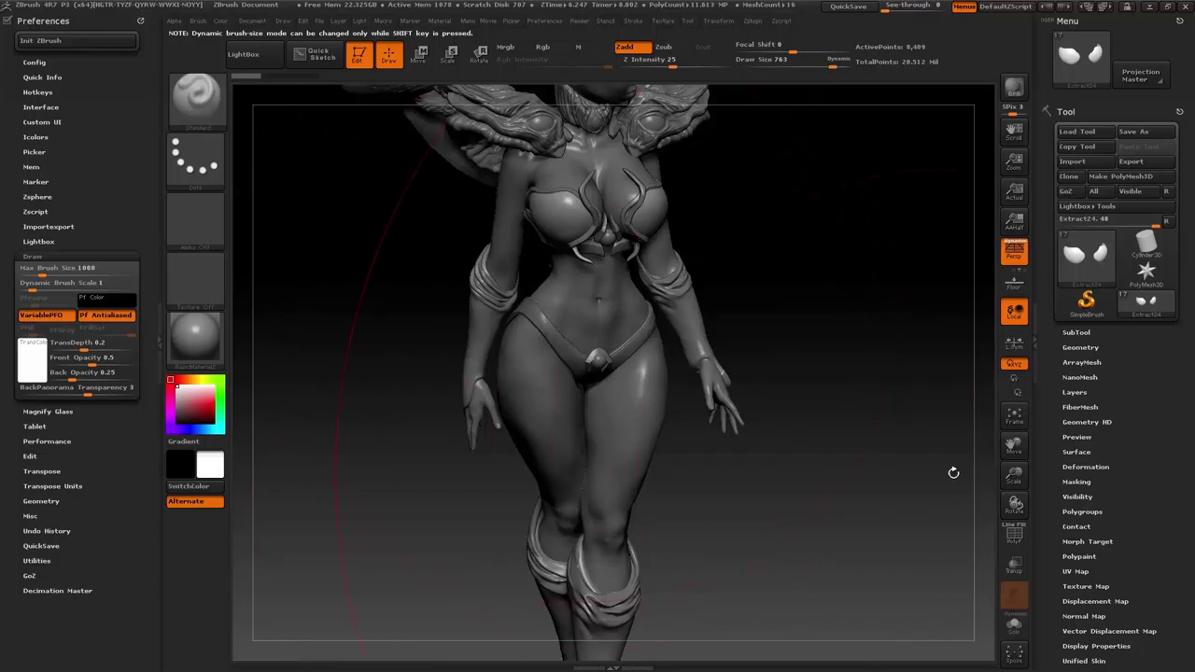
left_click_drag(543, 350, 461, 348)
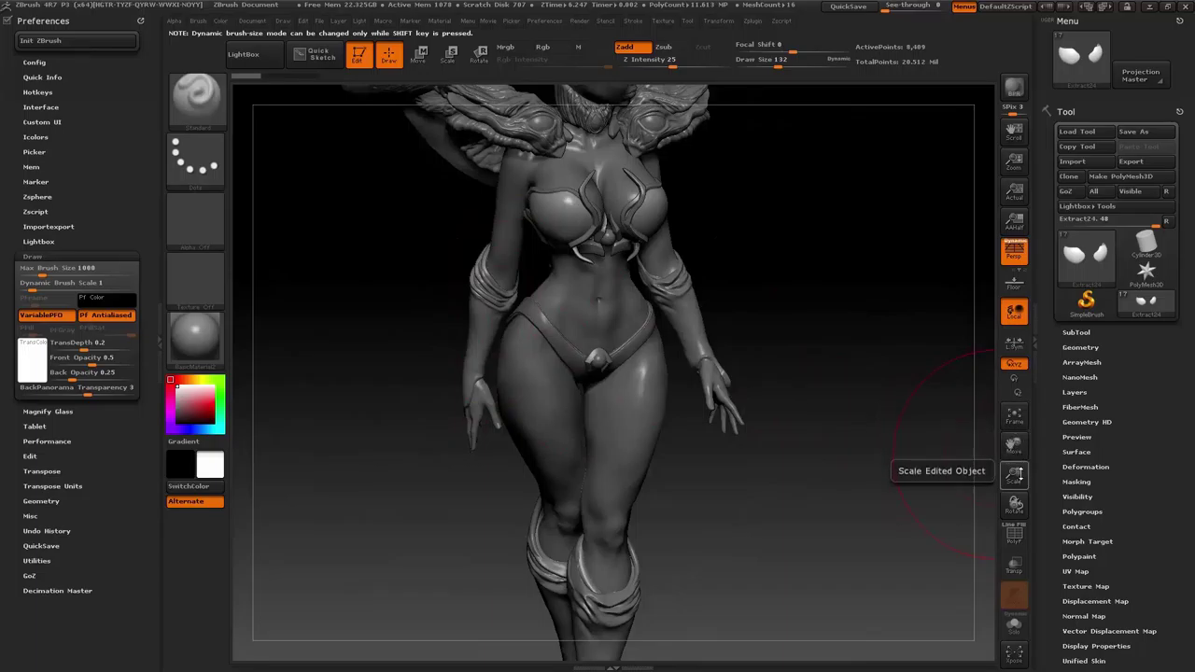
- Set Dynamic Brush Scale to 0.03965 and check the brush size on the figure
left_click_drag(1014, 475, 663, 387)
left_click_drag(1014, 475, 669, 356)
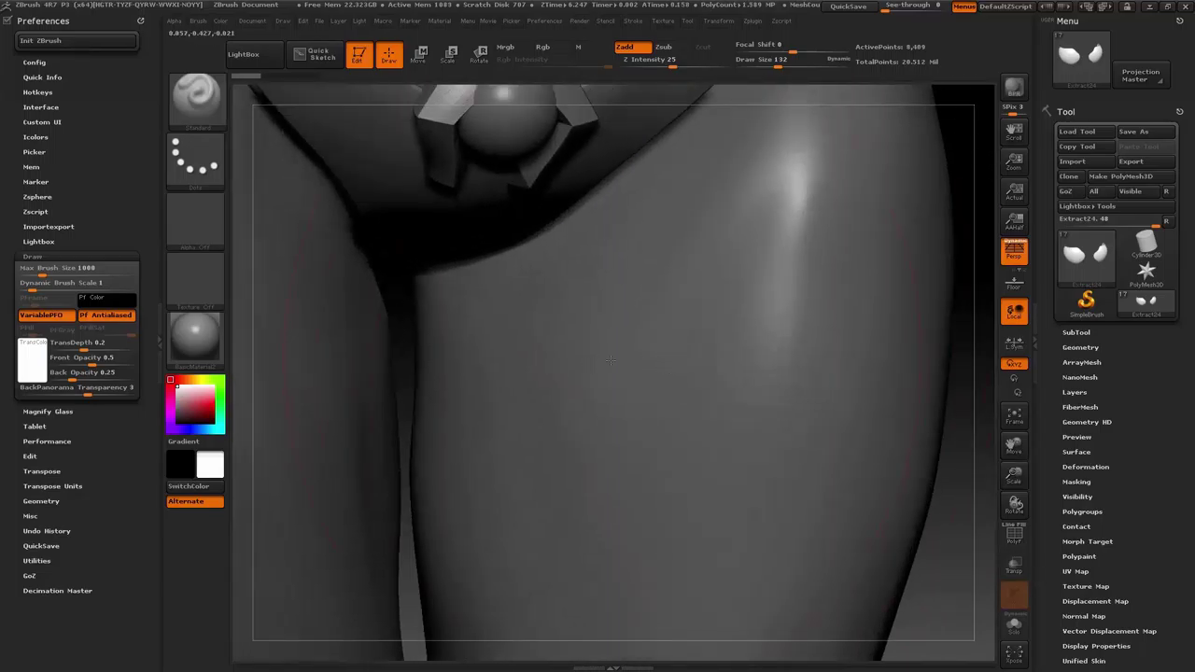
left_click_drag(1013, 475, 943, 308)
left_click_drag(1014, 475, 966, 327)
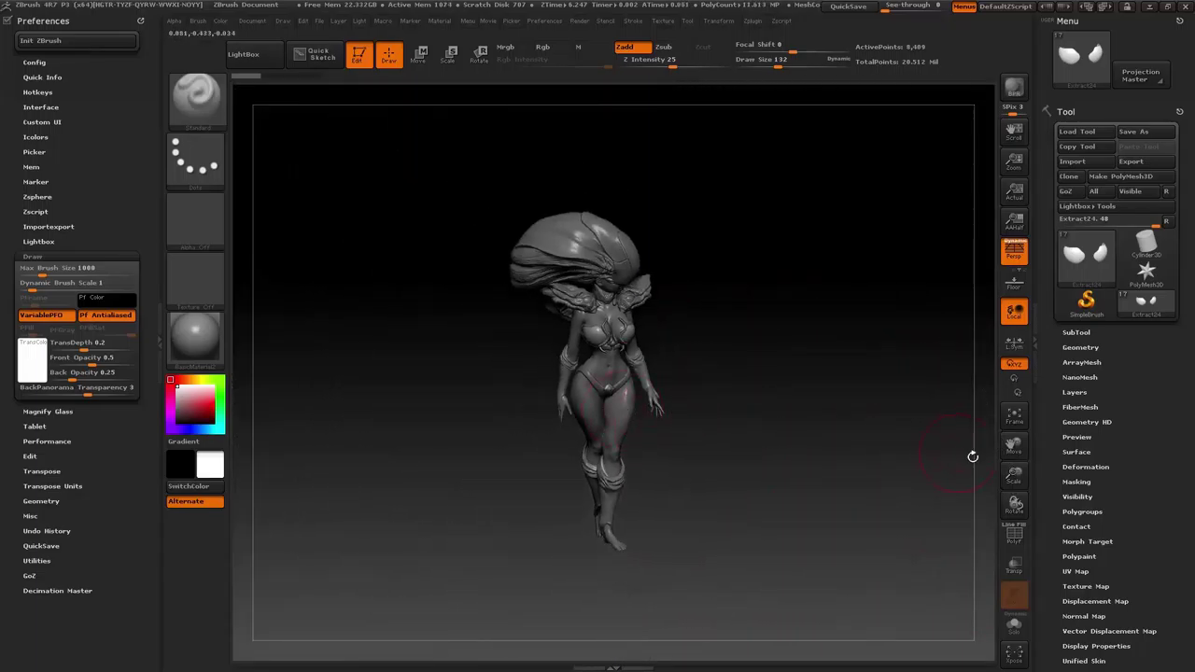
left_click_drag(1013, 475, 653, 464)
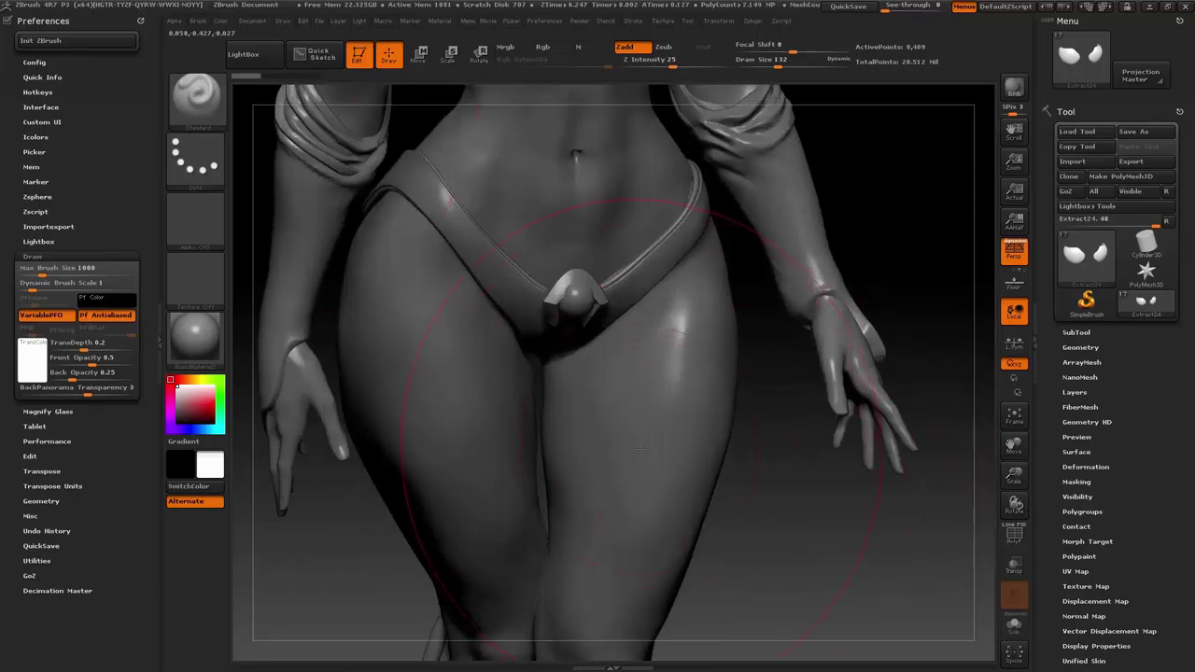
left_click_drag(1014, 475, 840, 346)
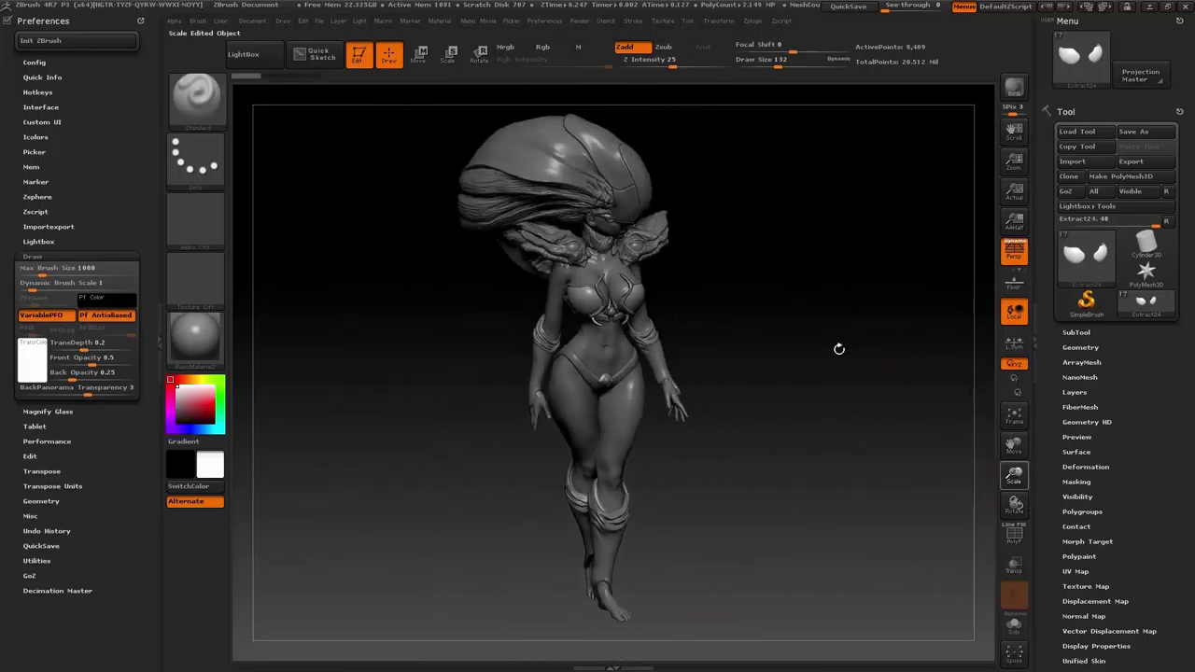
mouse_move(37, 283)
left_mouse_down()
mouse_move(110, 283)
mouse_move(31, 287)
left_mouse_up()
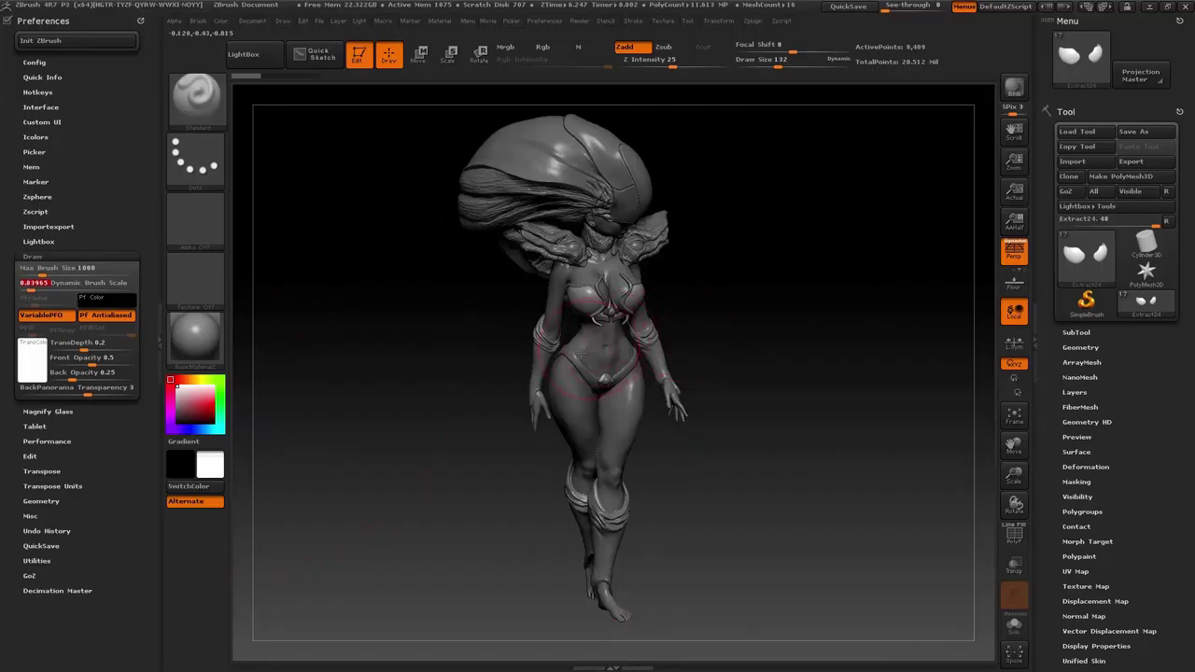
key("s")
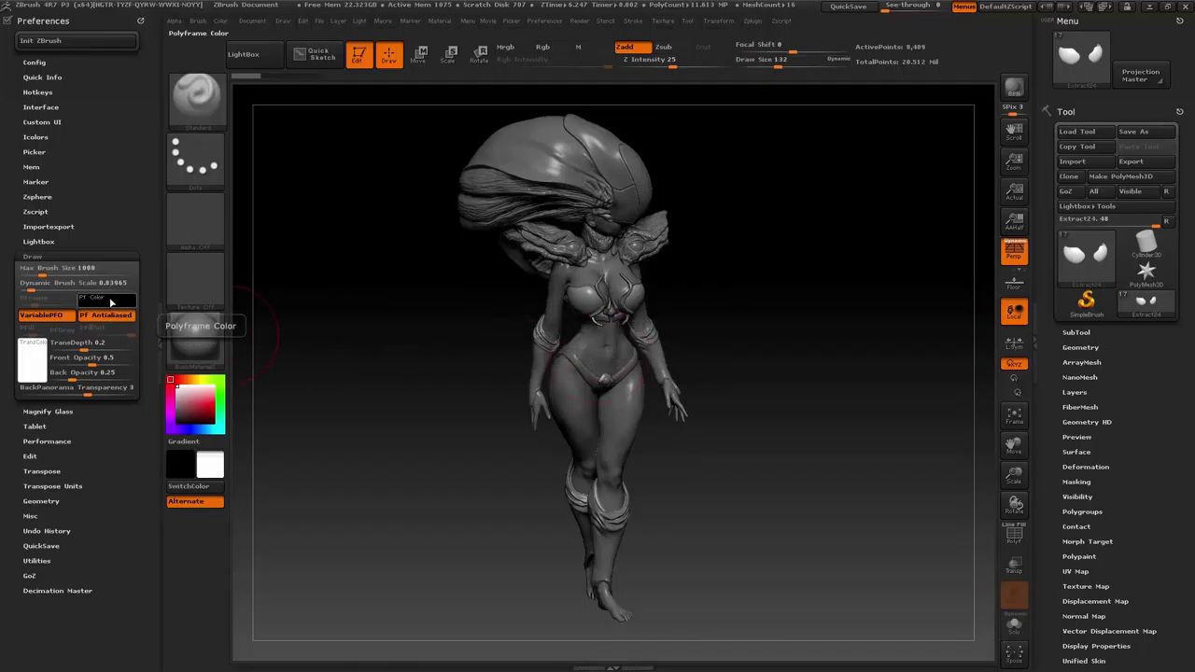
- Pick a new polyframe colour, enable ghost transparency, and set a near-white transparency colour
left_click_drag(101, 304, 183, 390)
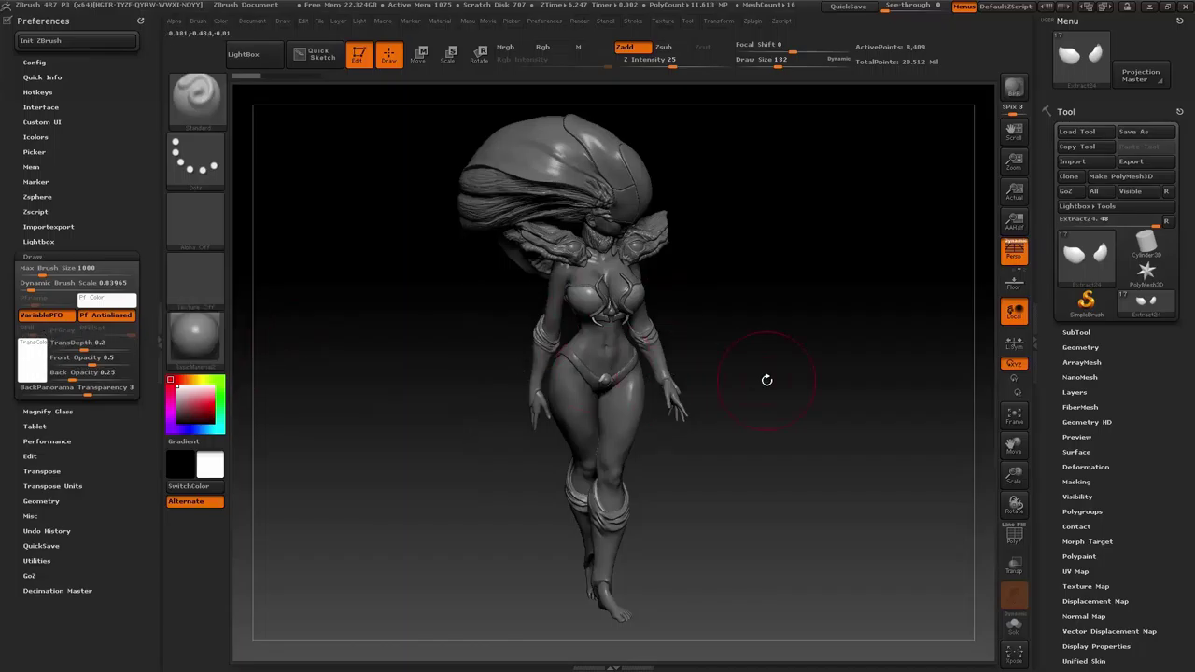
left_click(1014, 565)
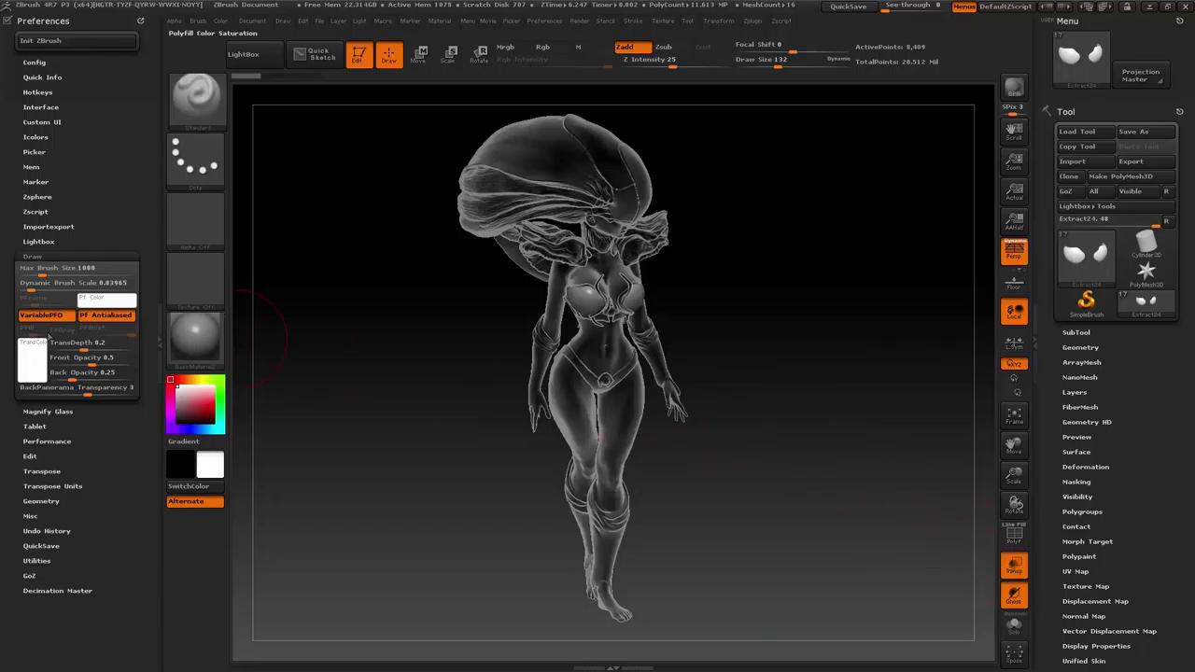
left_click_drag(31, 367, 193, 387)
left_click_drag(37, 364, 113, 450)
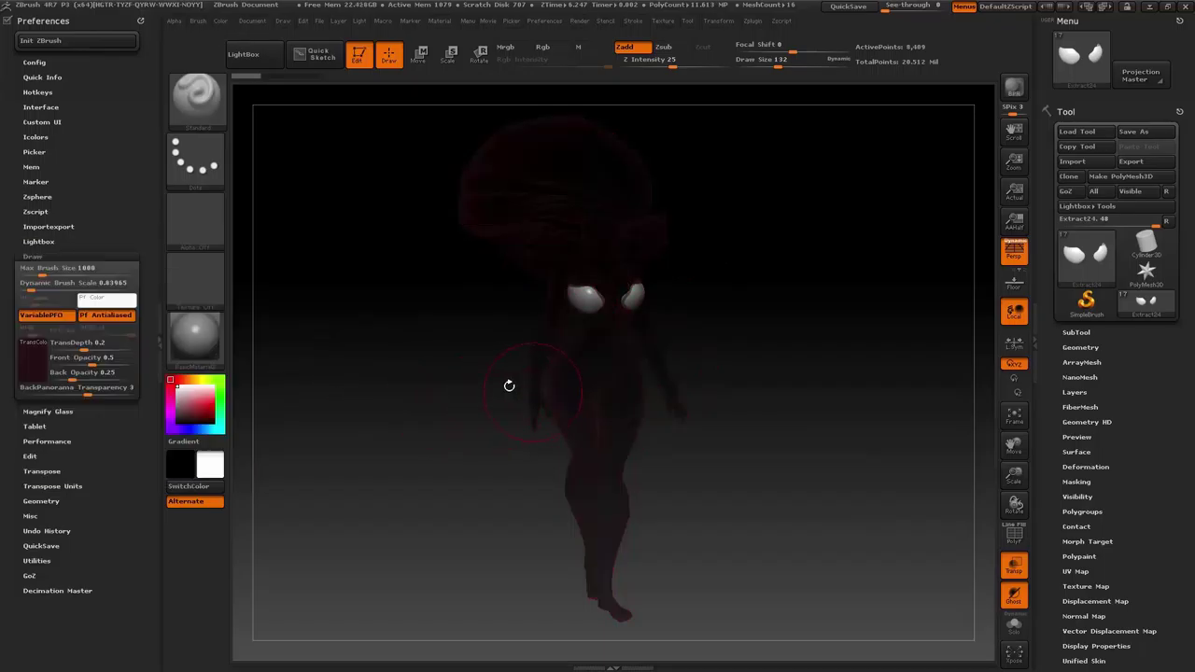
left_click(32, 378)
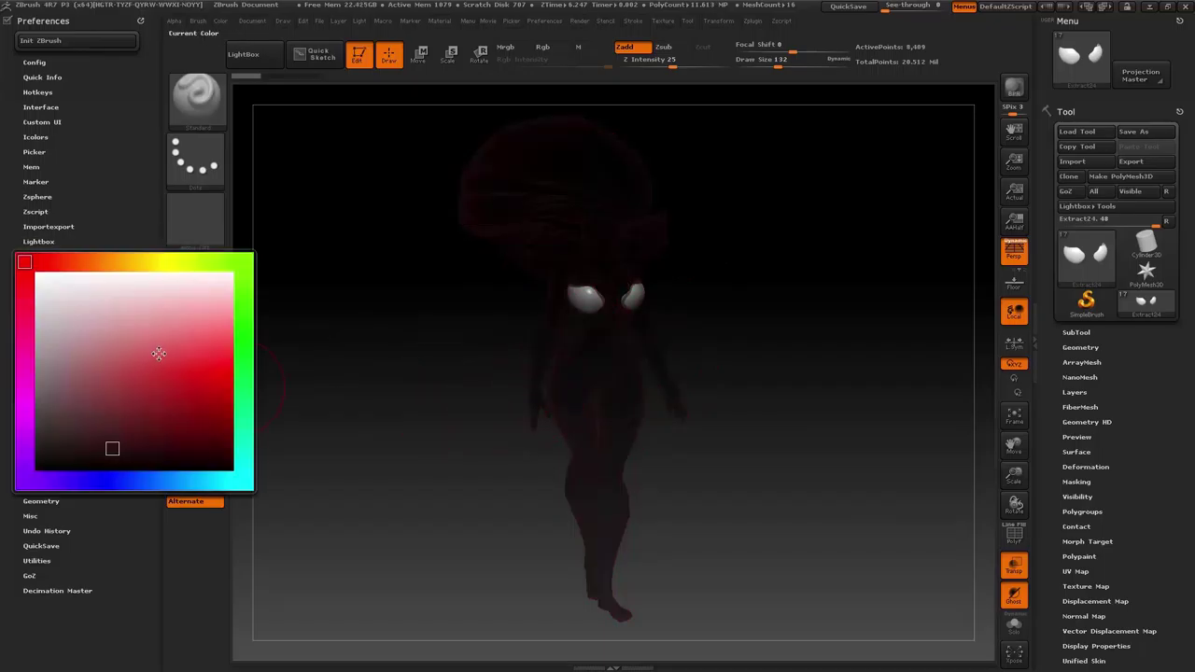
left_click(216, 281)
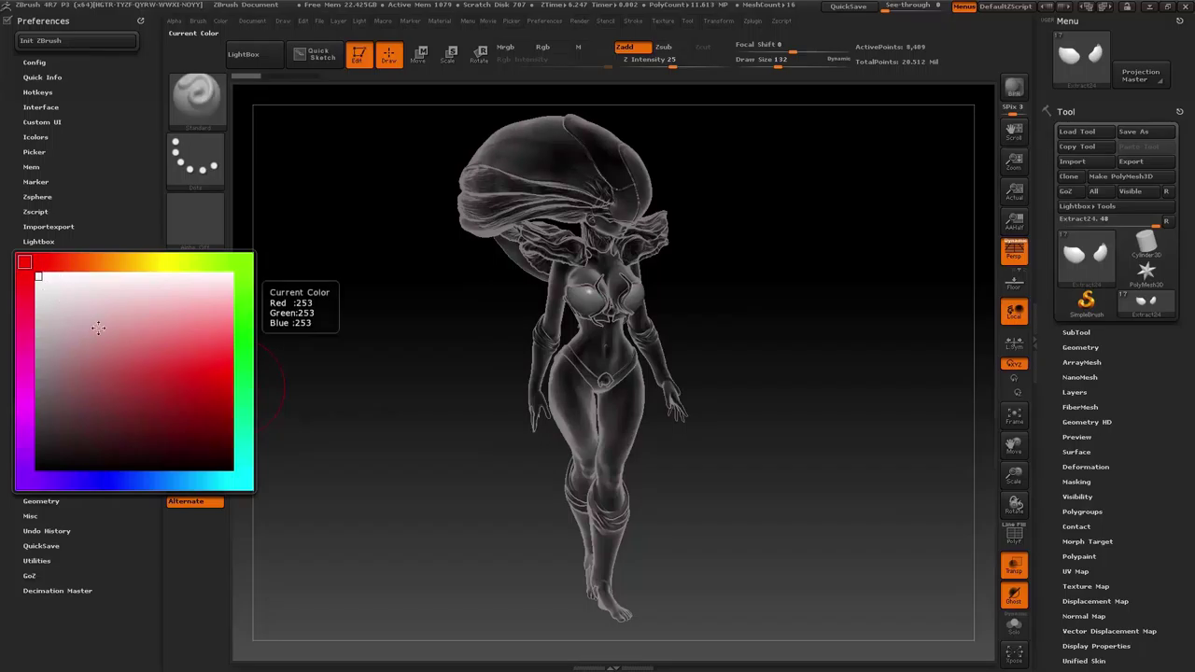
- Lower Front and Back Opacity to about 0.17 and collapse the Draw preferences
left_click_drag(58, 374, 62, 377)
mouse_move(57, 358)
left_mouse_down()
mouse_move(123, 368)
mouse_move(105, 349)
mouse_move(54, 352)
mouse_move(97, 391)
left_mouse_up()
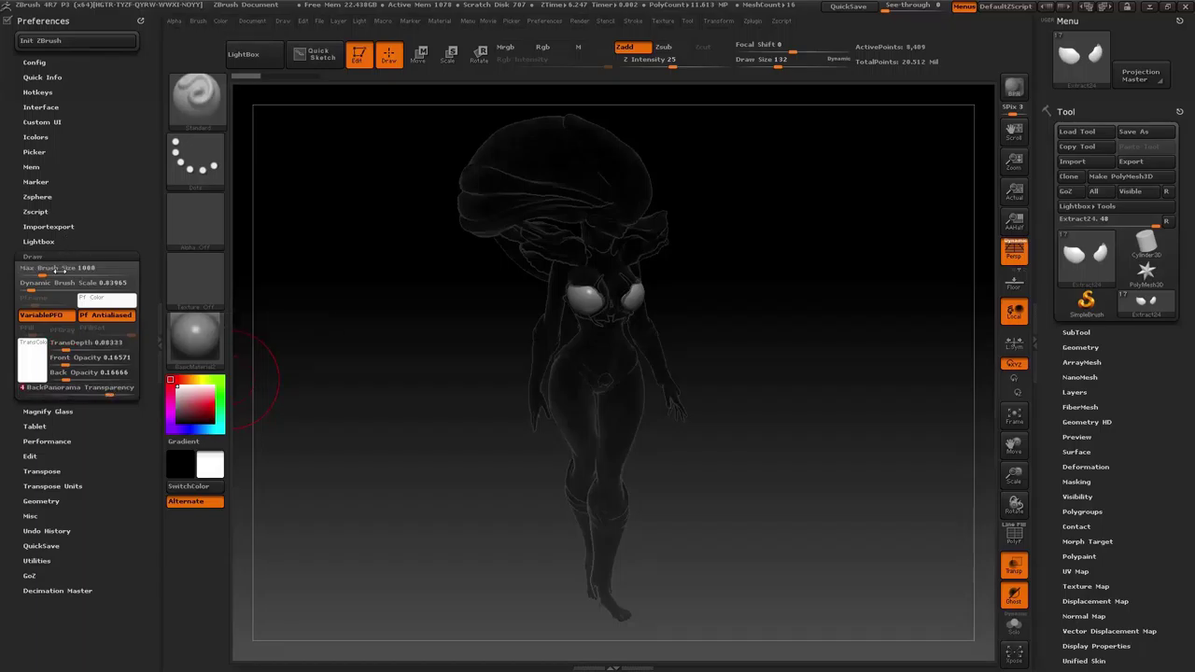
left_click(37, 256)
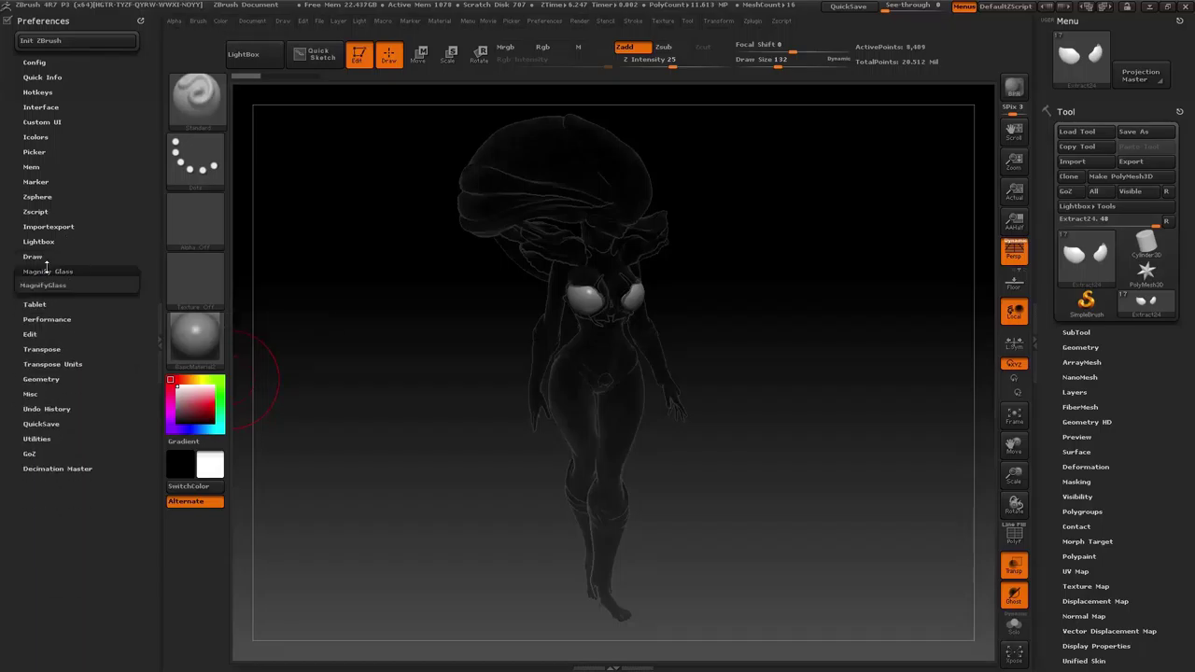
- Expand the Magnify Glass preferences and turn the magnifying glass on
left_click(47, 271)
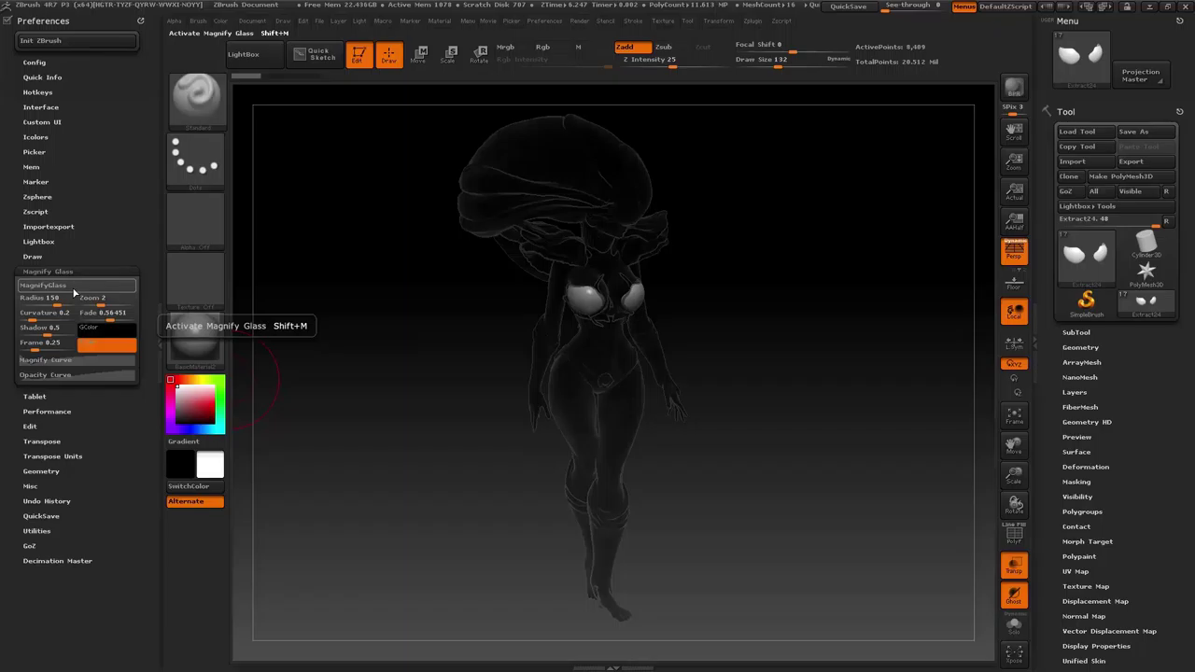
left_click(74, 290)
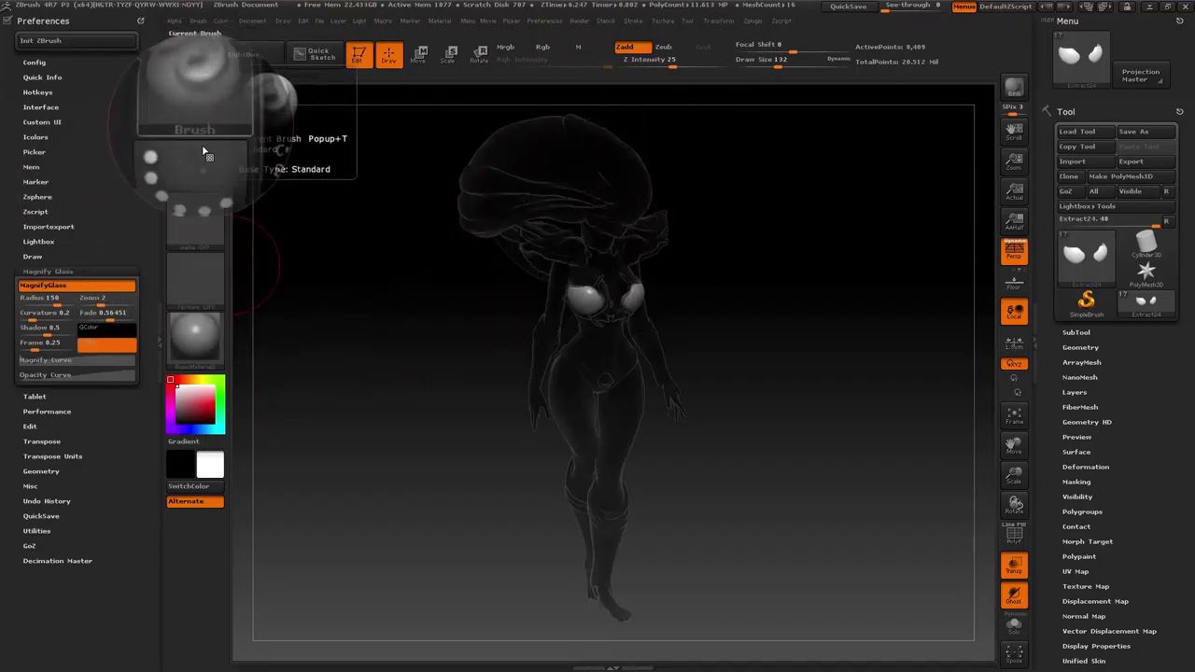
left_click(77, 283)
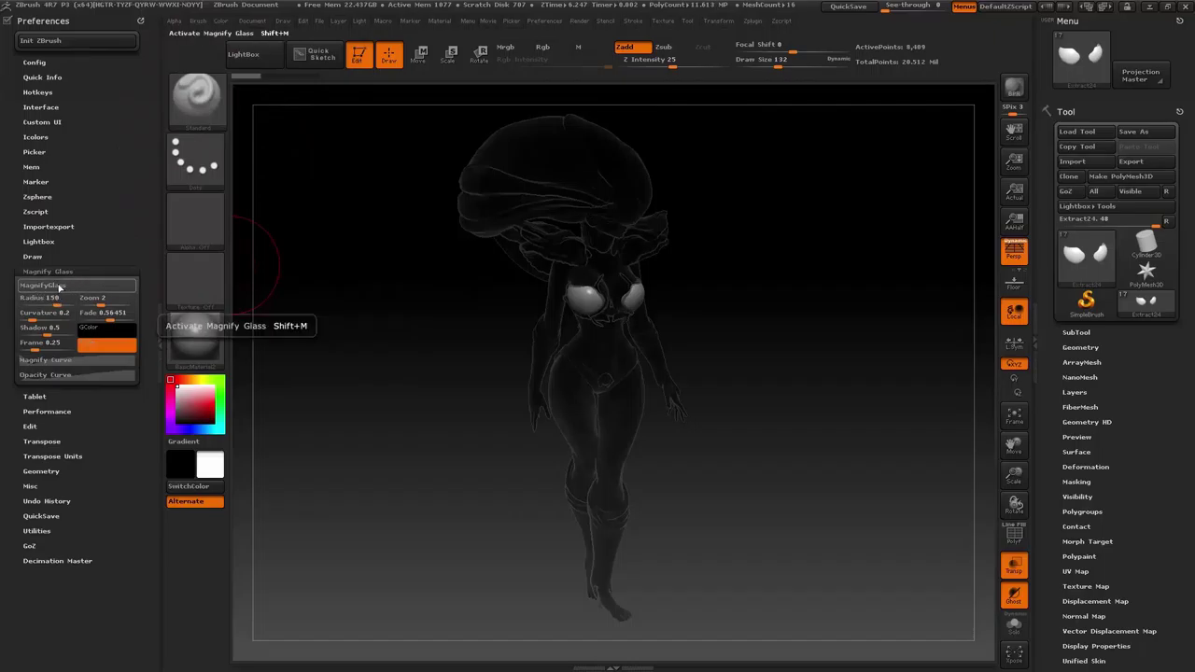
left_click(58, 285)
- Set magnifier Radius 115, Curvature 0.42, Fade 0.44, Shadow 0.01 and a green glass colour
mouse_move(70, 305)
left_mouse_down()
mouse_move(28, 304)
mouse_move(105, 303)
mouse_move(28, 316)
mouse_move(64, 314)
left_mouse_up()
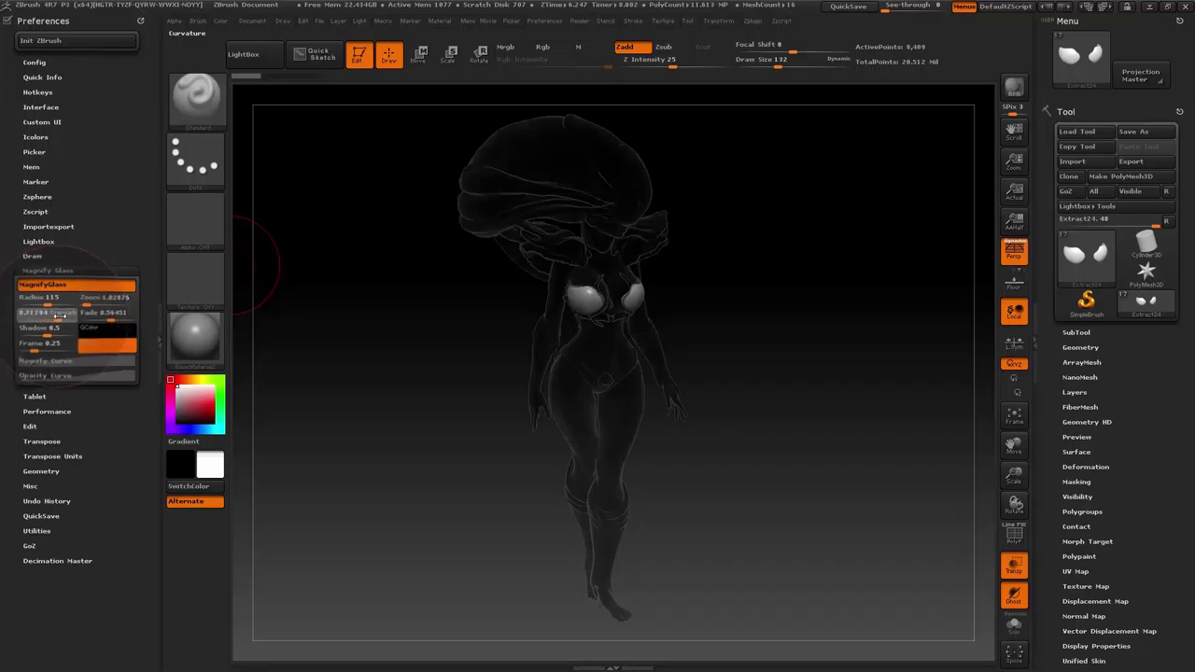
left_click_drag(51, 320, 41, 318)
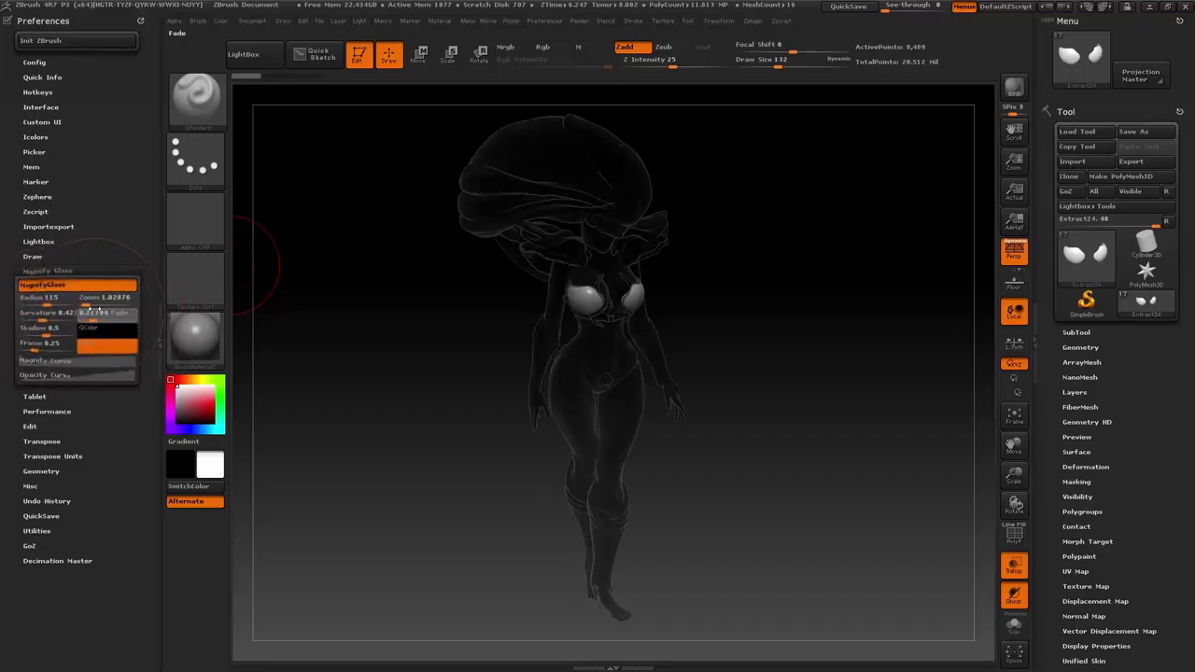
left_click_drag(112, 312, 103, 318)
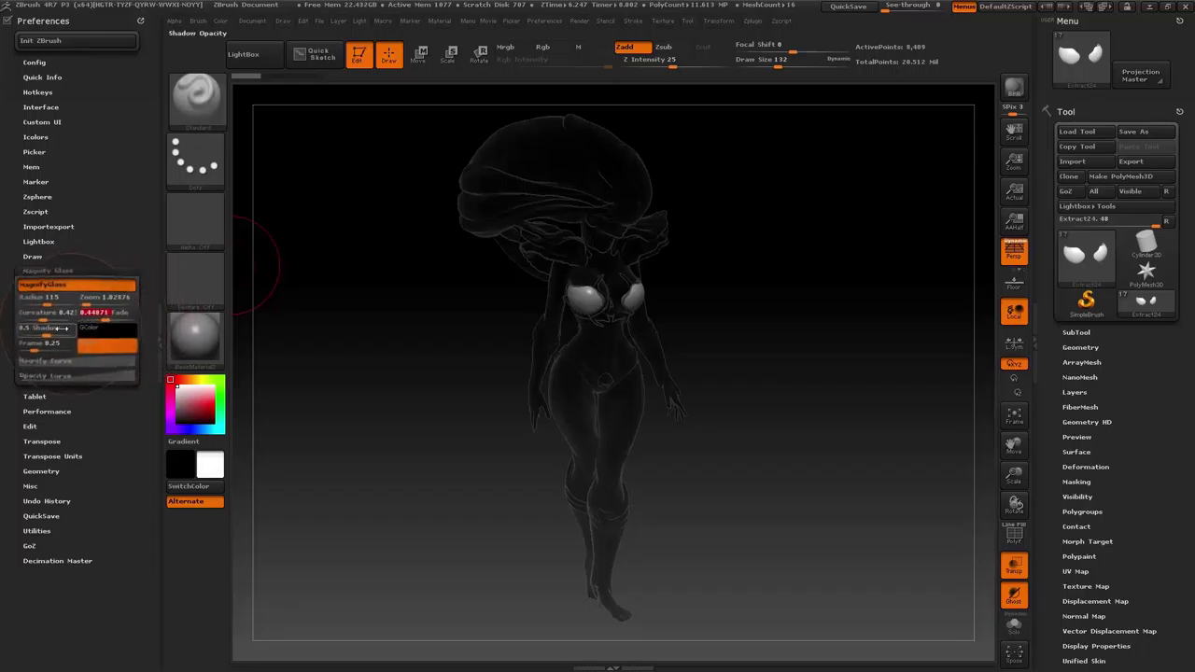
left_click_drag(47, 336, 30, 326)
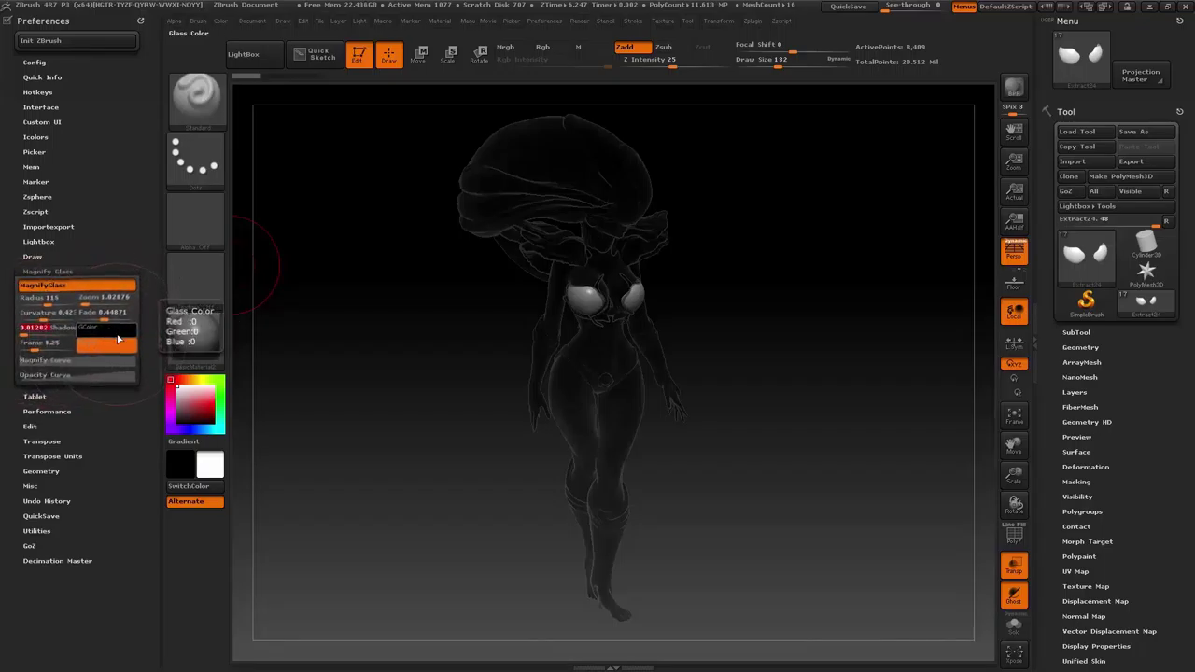
left_click_drag(118, 338, 220, 401)
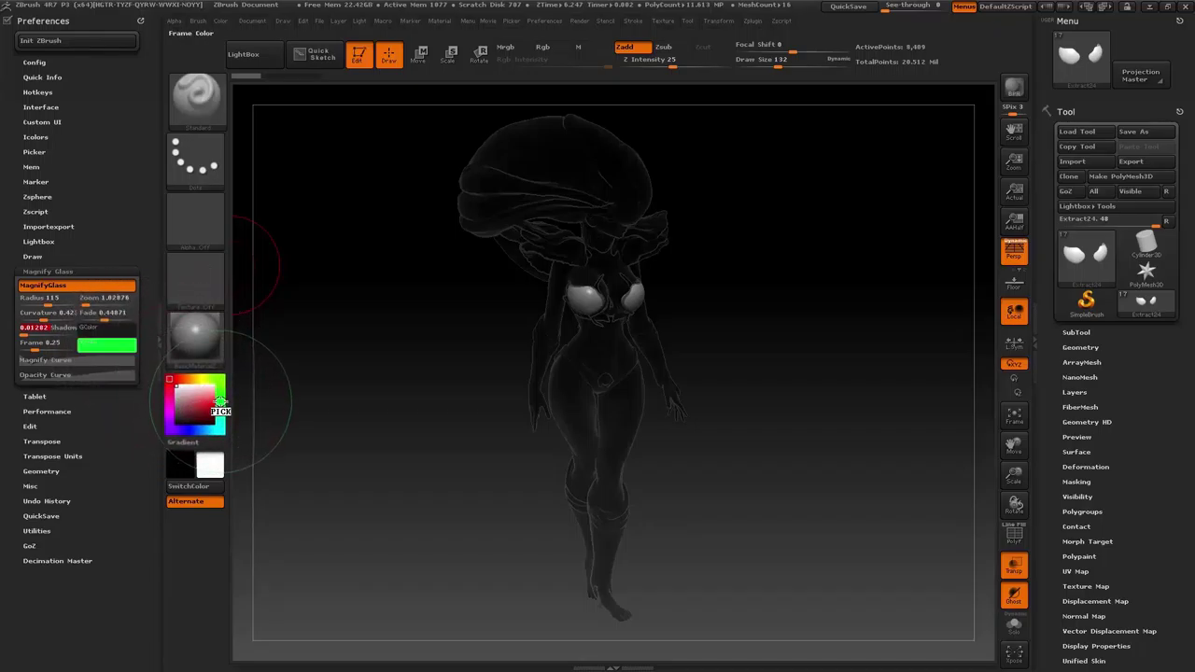
- Drag the Magnify Curve points into a V, view the Opacity Curve, and collapse Magnify Glass
left_click(84, 360)
left_click_drag(84, 365, 182, 392)
left_click_drag(32, 436, 67, 391)
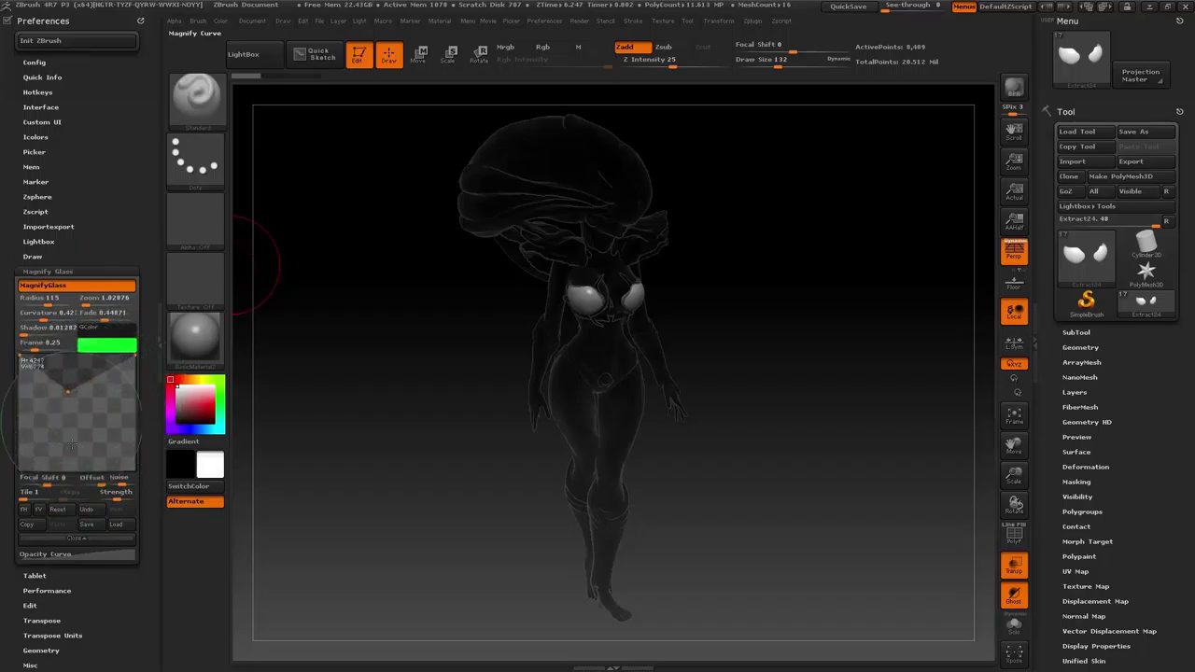
left_click(128, 553)
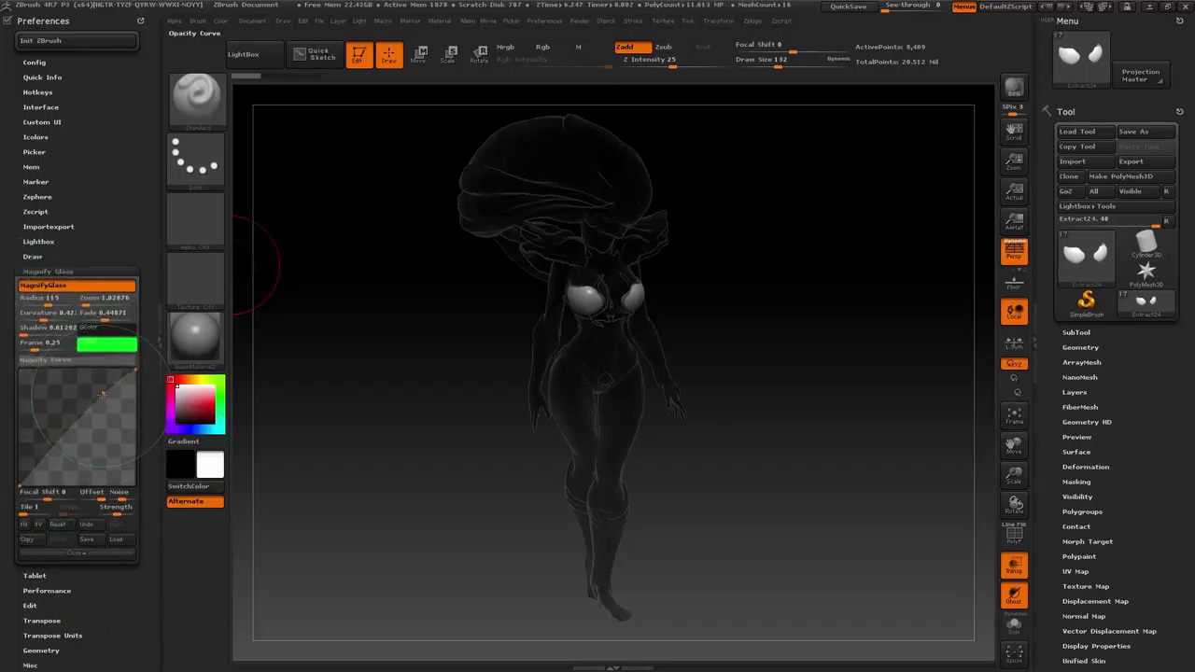
left_click_drag(97, 442, 57, 362)
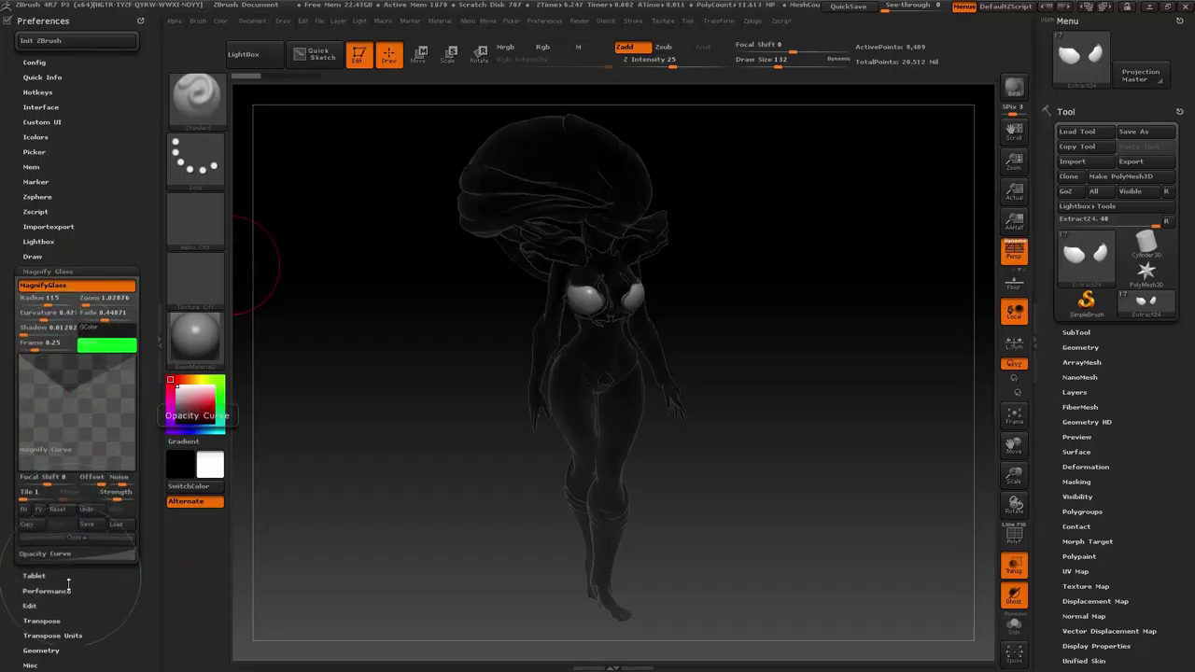
left_click(77, 555)
left_click(77, 556)
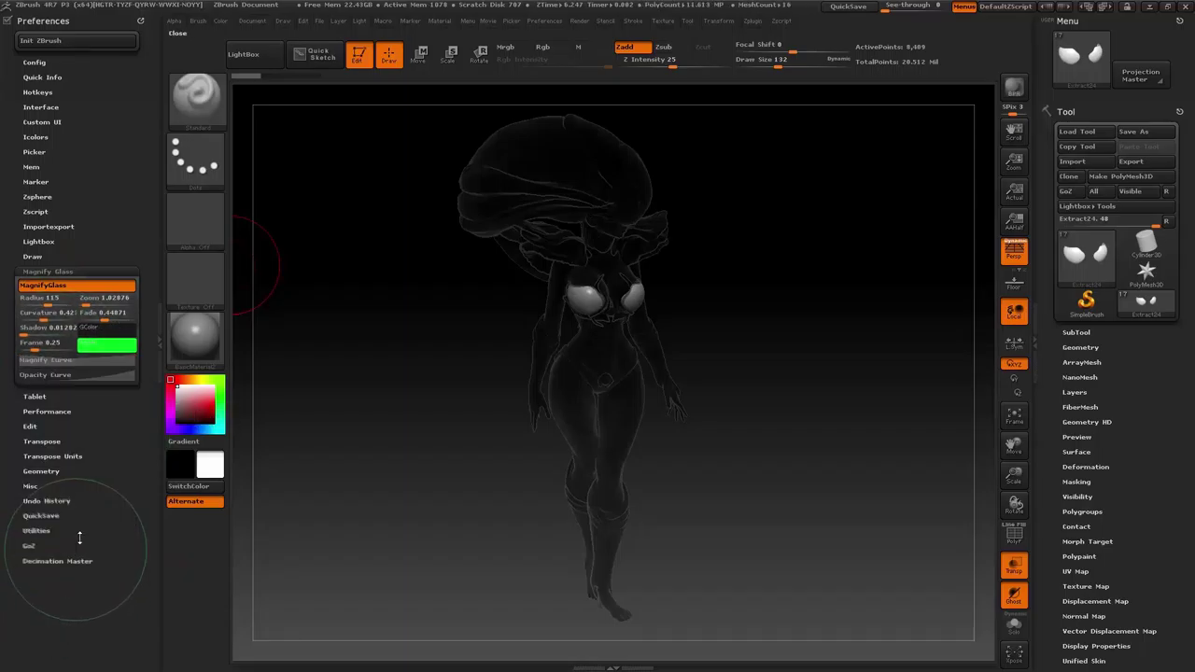
left_click(51, 272)
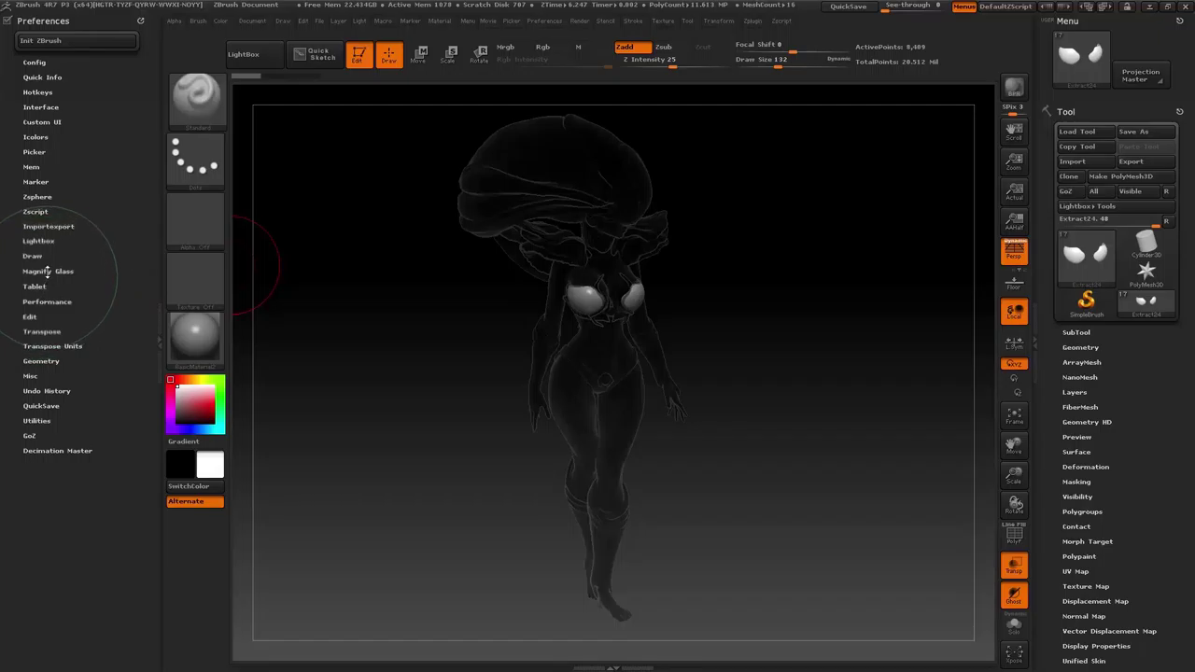
- Glance at the Magnify Glass and Tablet preferences, then open Performance showing MaxThreads 8
left_click(47, 270)
left_click(45, 314)
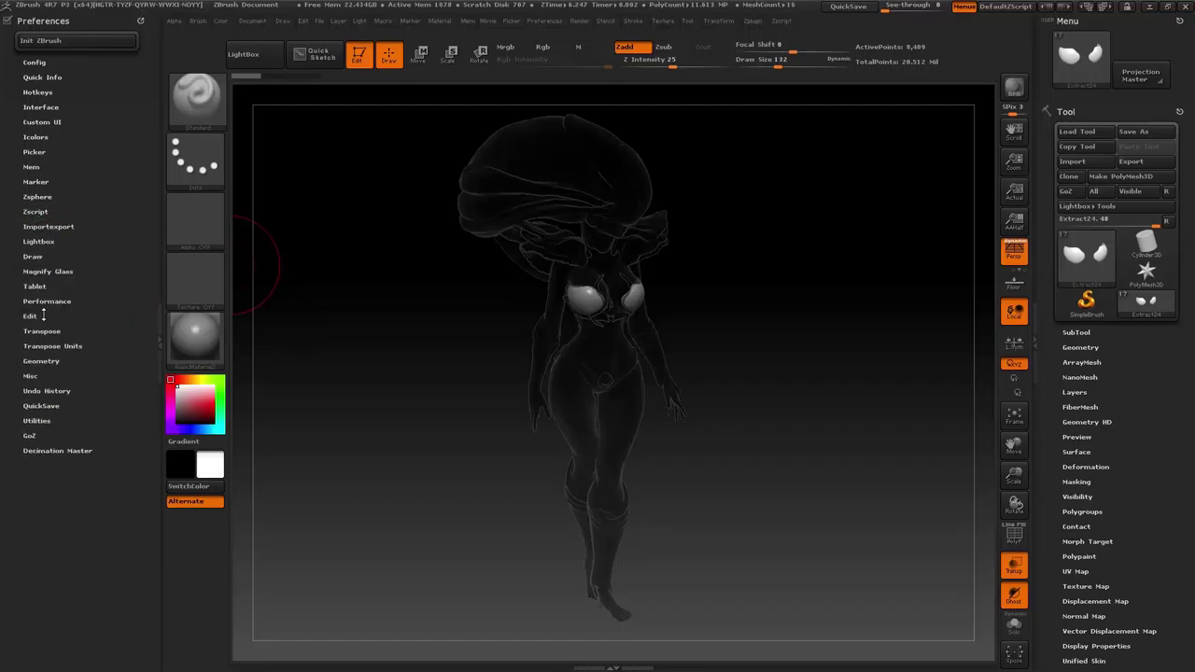
left_click(37, 288)
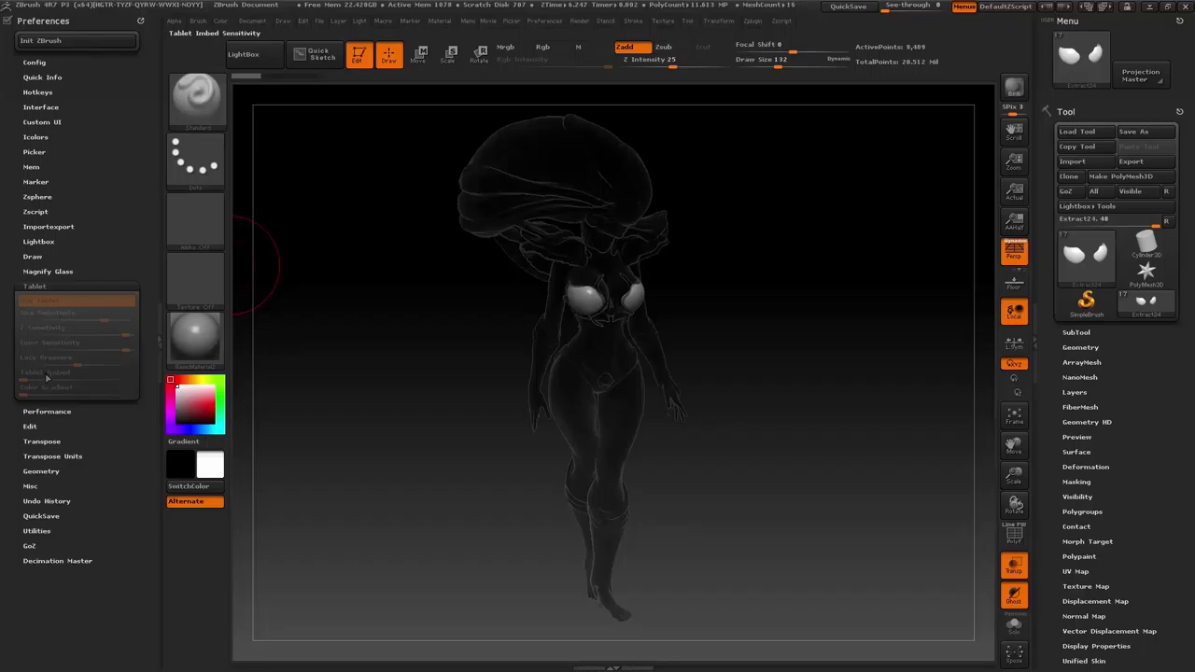
left_click(57, 286)
left_click(46, 300)
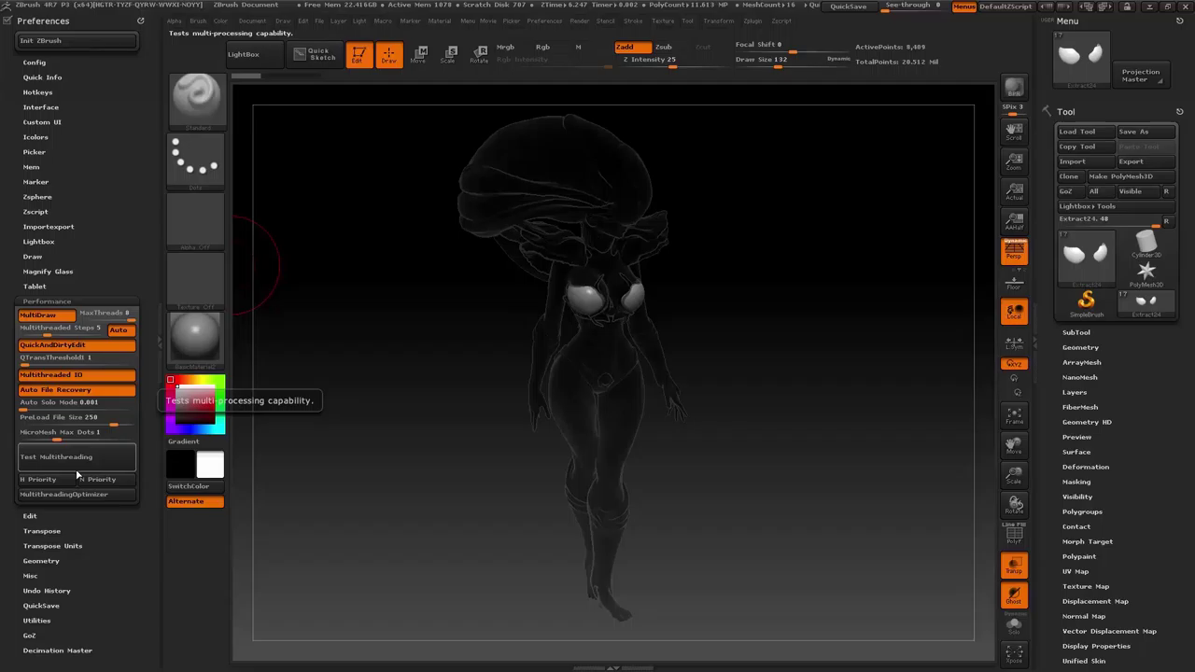
- Run Test Multithreading without reinitializing, dismiss the 324% result, and collapse Performance
left_click(74, 471)
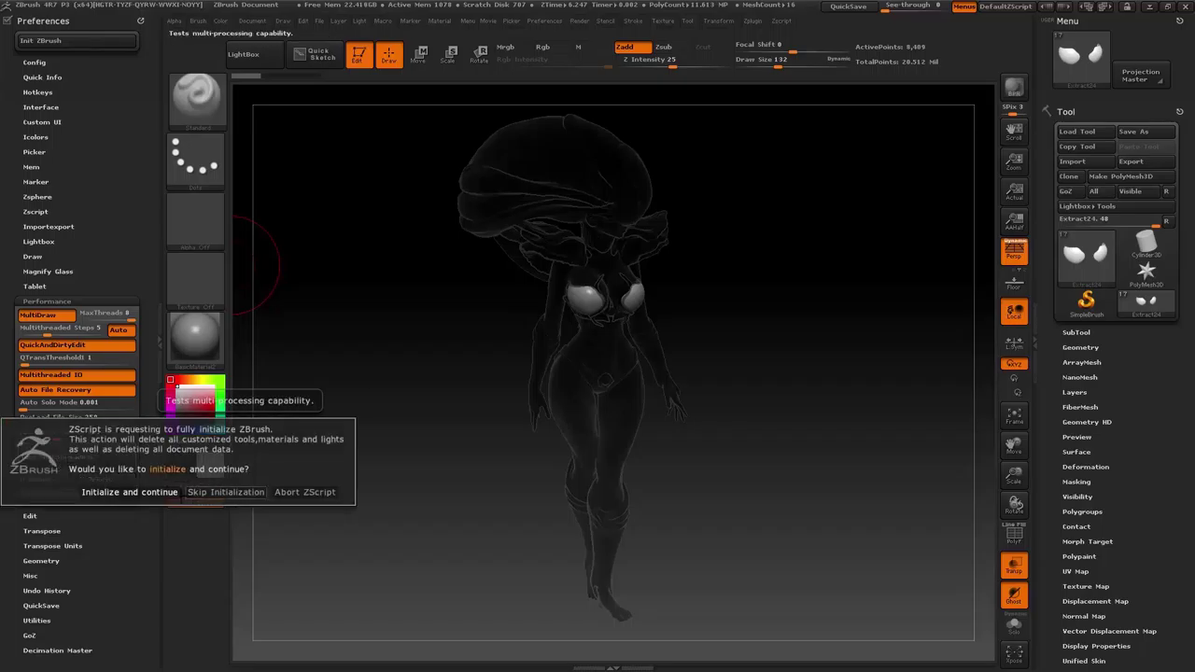
left_click(240, 492)
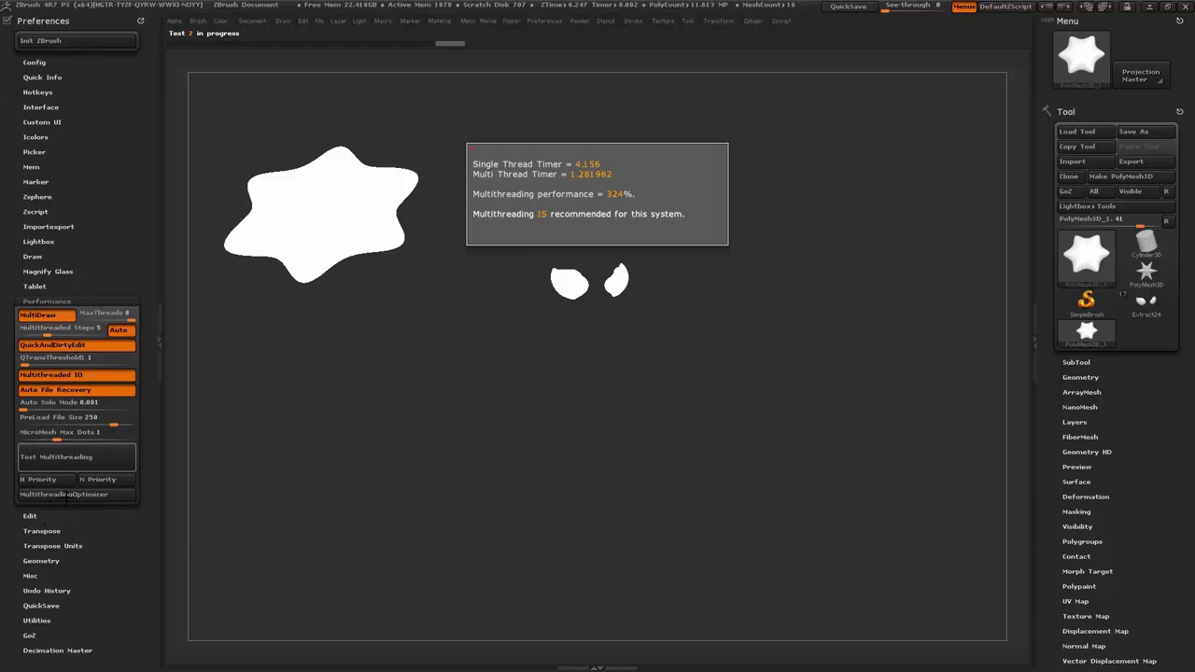
left_click(65, 494)
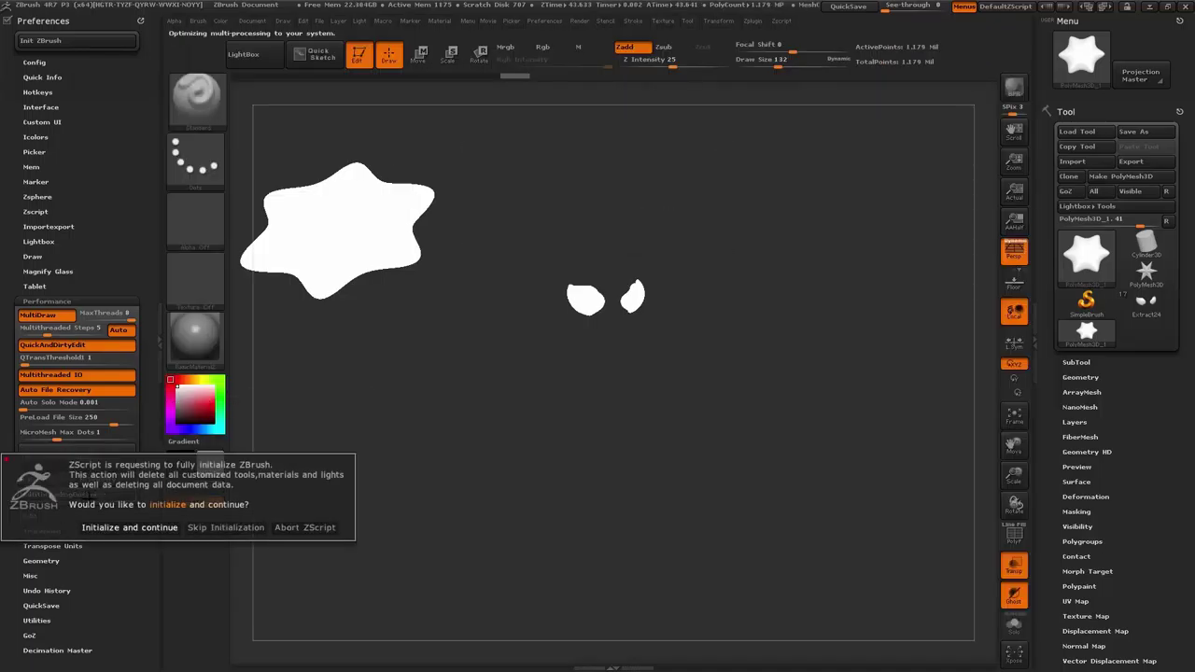
left_click(226, 527)
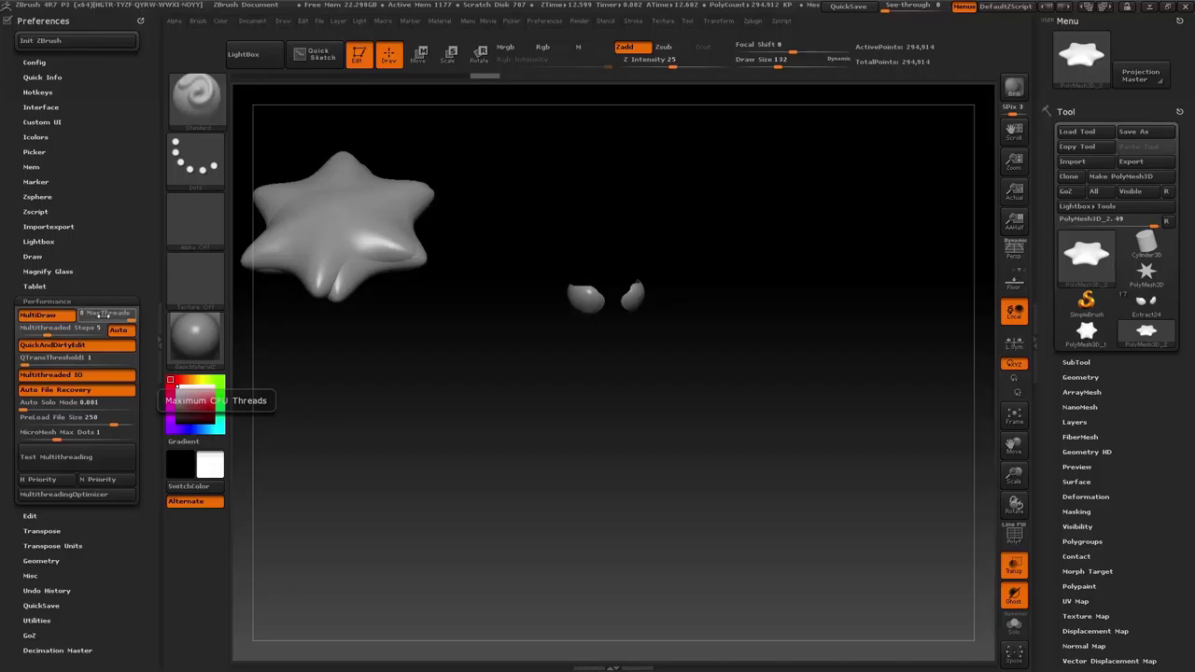
left_click(56, 302)
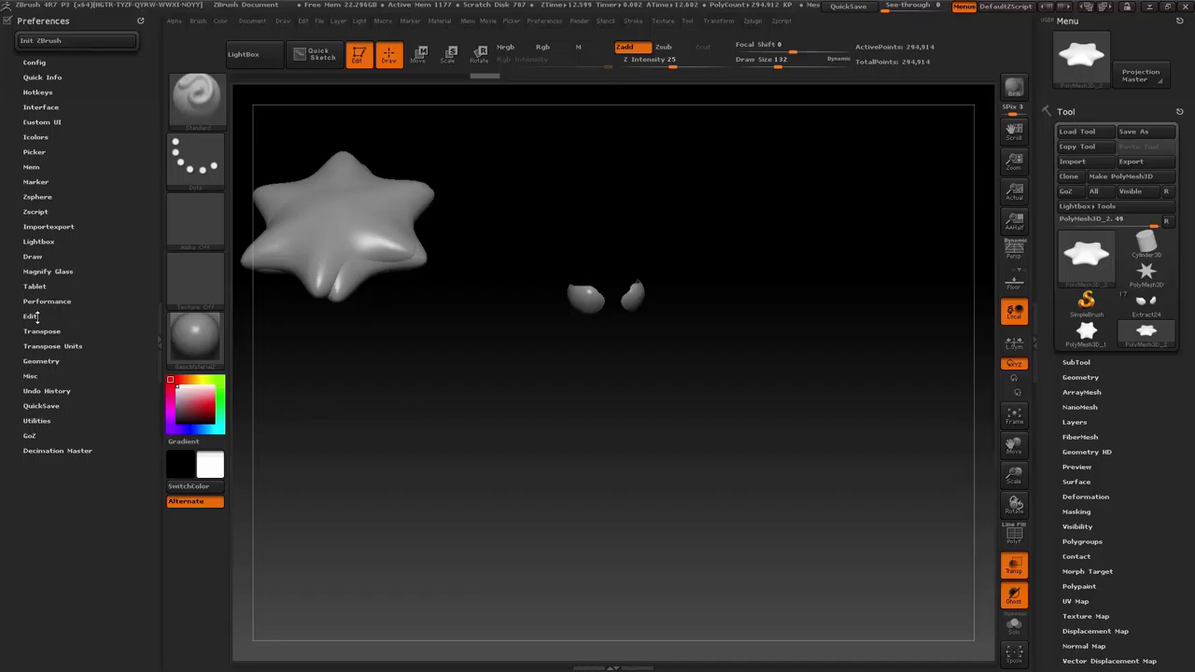
- In Edit preferences, set the CtrlShift cursor to green and the Shift cursor to magenta
left_click(33, 317)
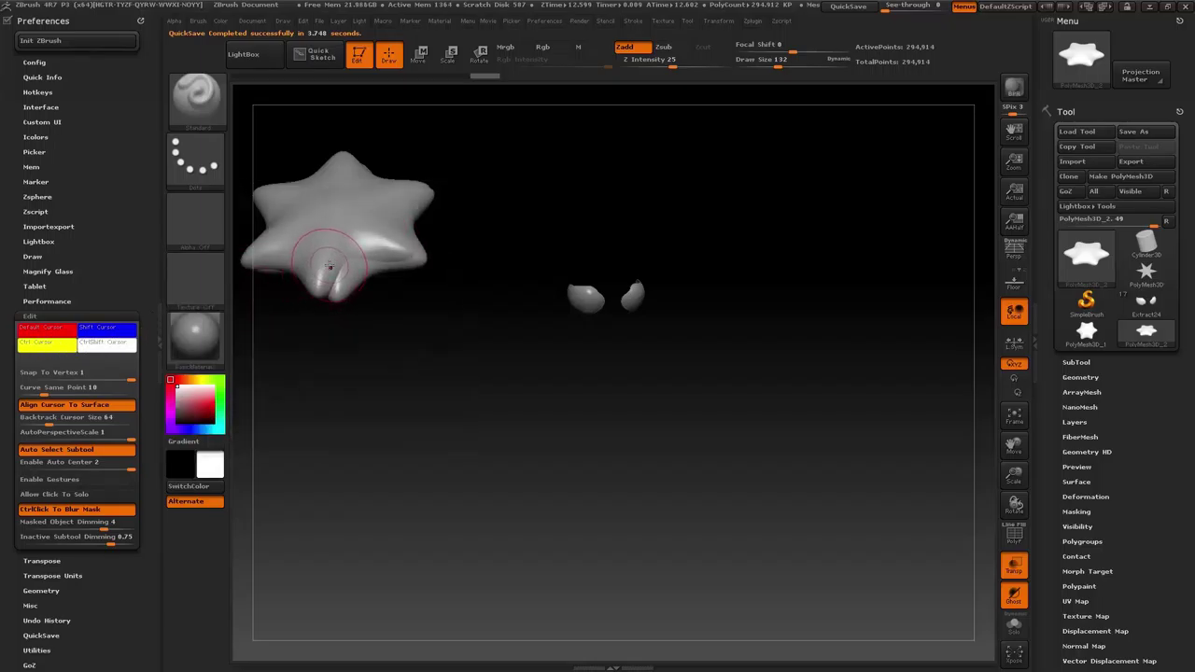
key("ctrl")
key("ctrl+shift")
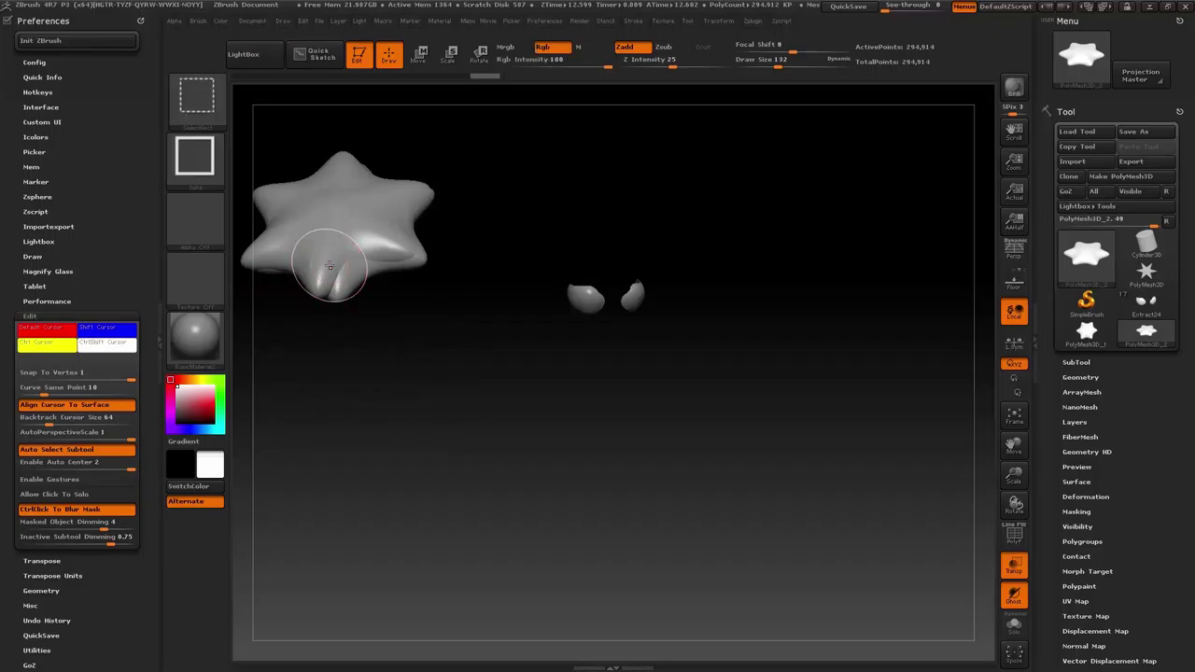
left_click_drag(114, 352, 213, 386)
key("shift")
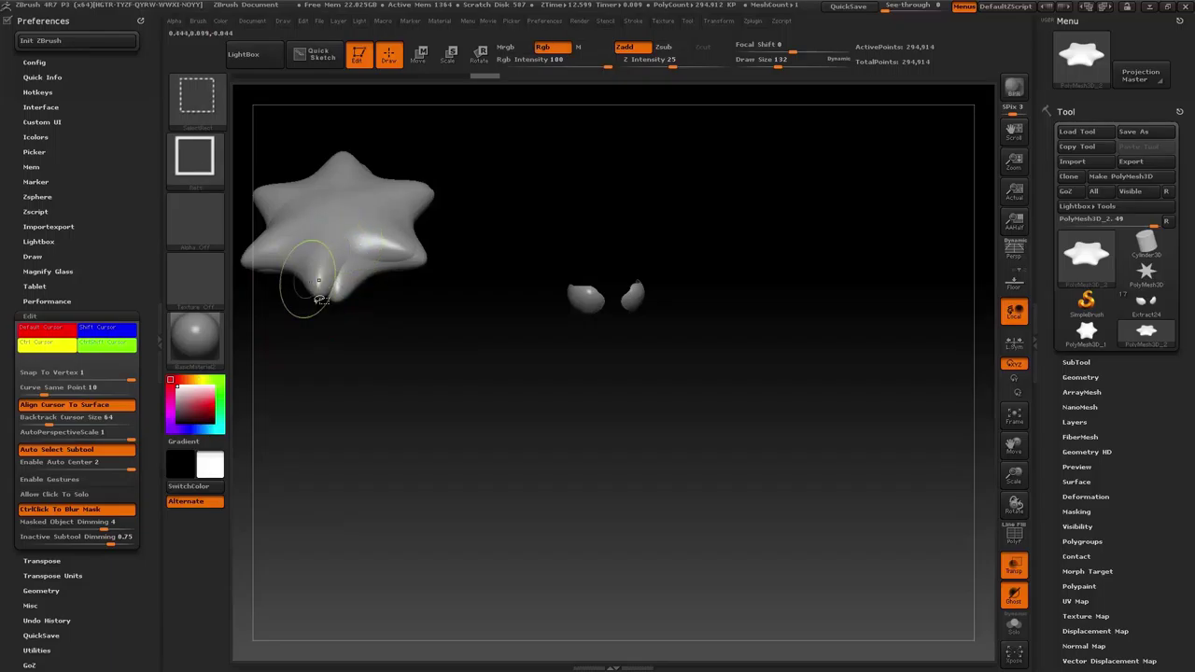
mouse_move(121, 332)
left_mouse_down()
mouse_move(213, 409)
mouse_move(166, 414)
left_mouse_up()
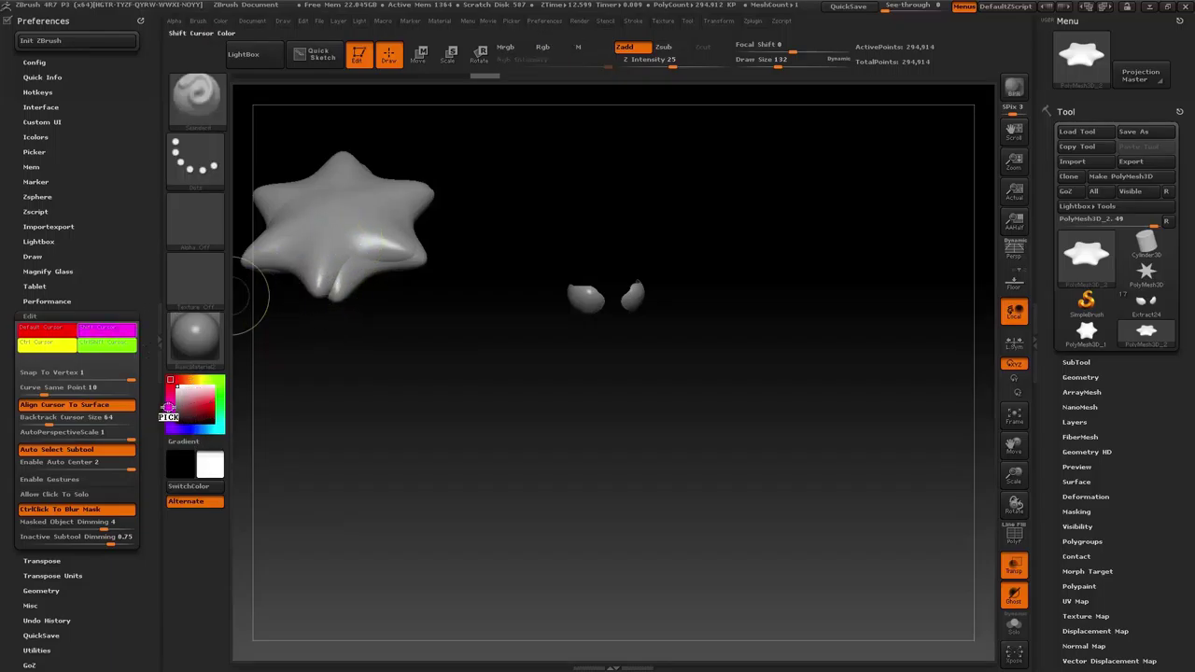
key("shift")
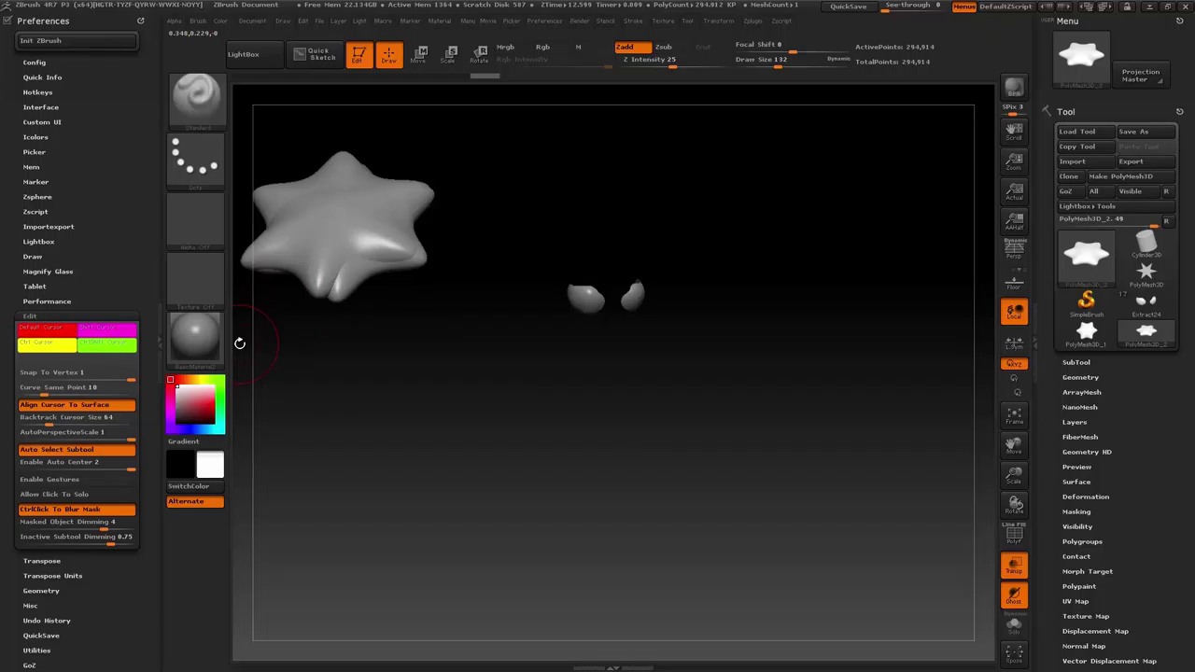
- Check the Curve Same Point and Snap To Vertex values, enable polyframe, and select Cylinder3D
left_click(68, 388)
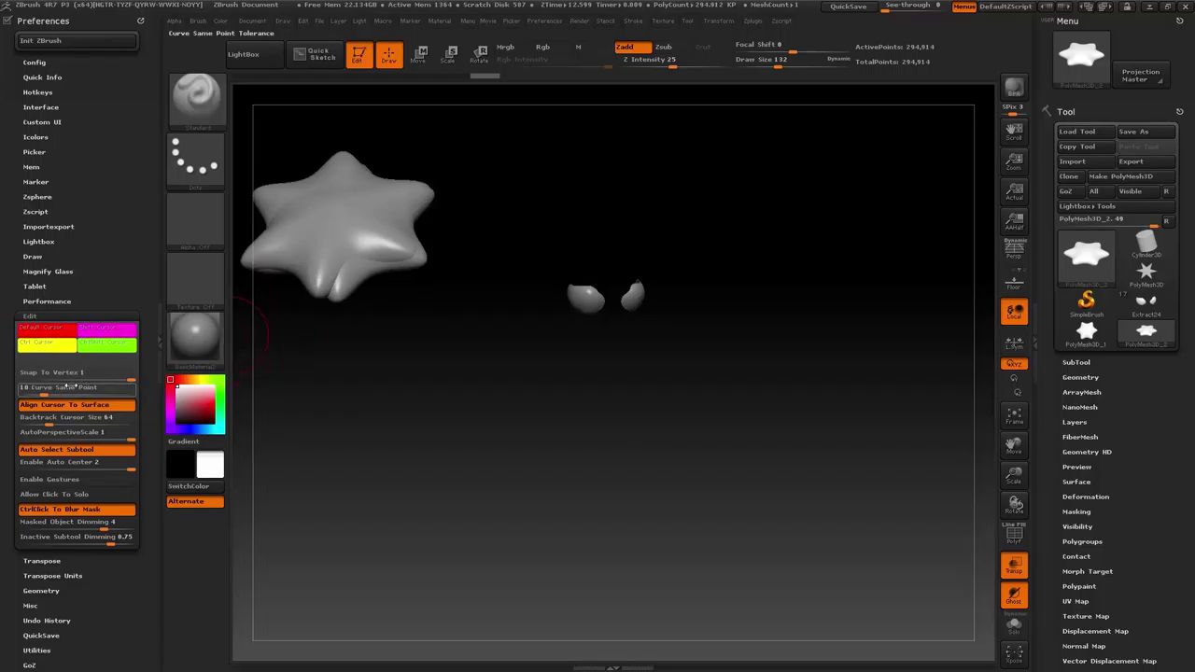
left_click(43, 375)
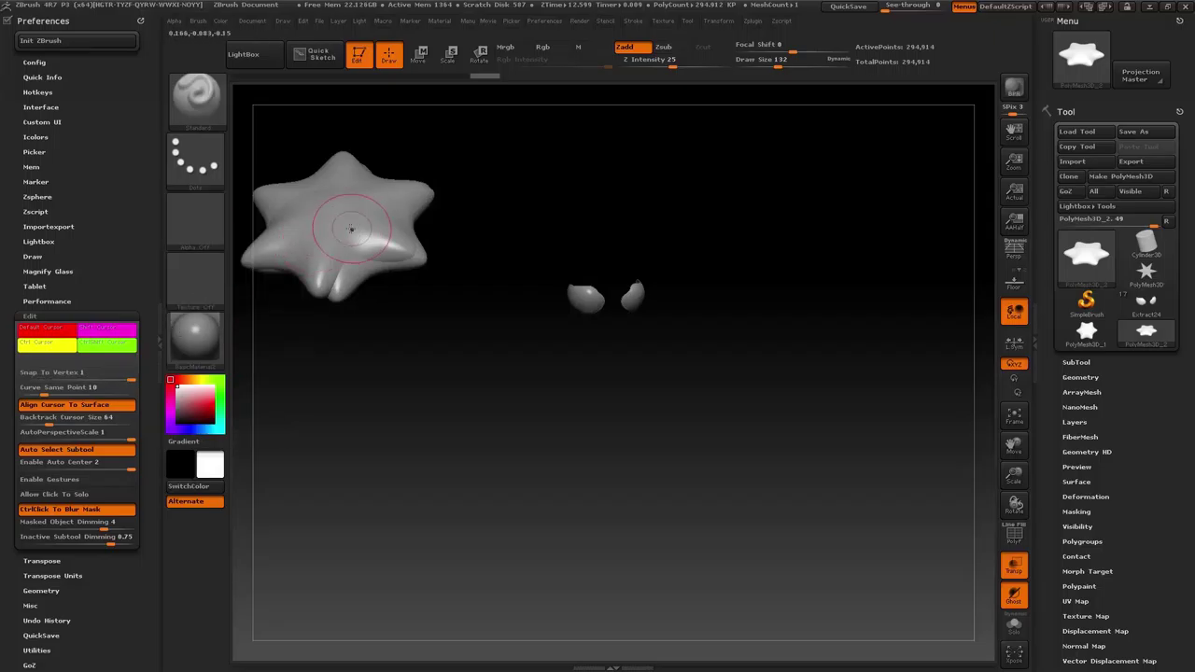
left_click(1014, 538)
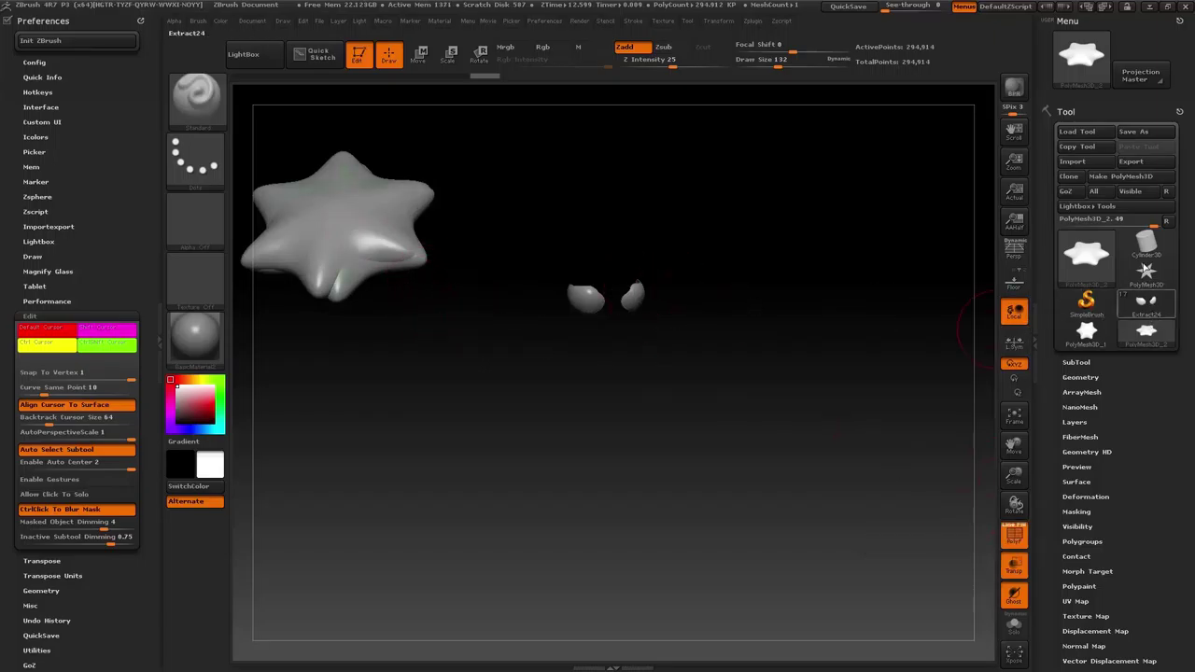
left_click(1144, 245)
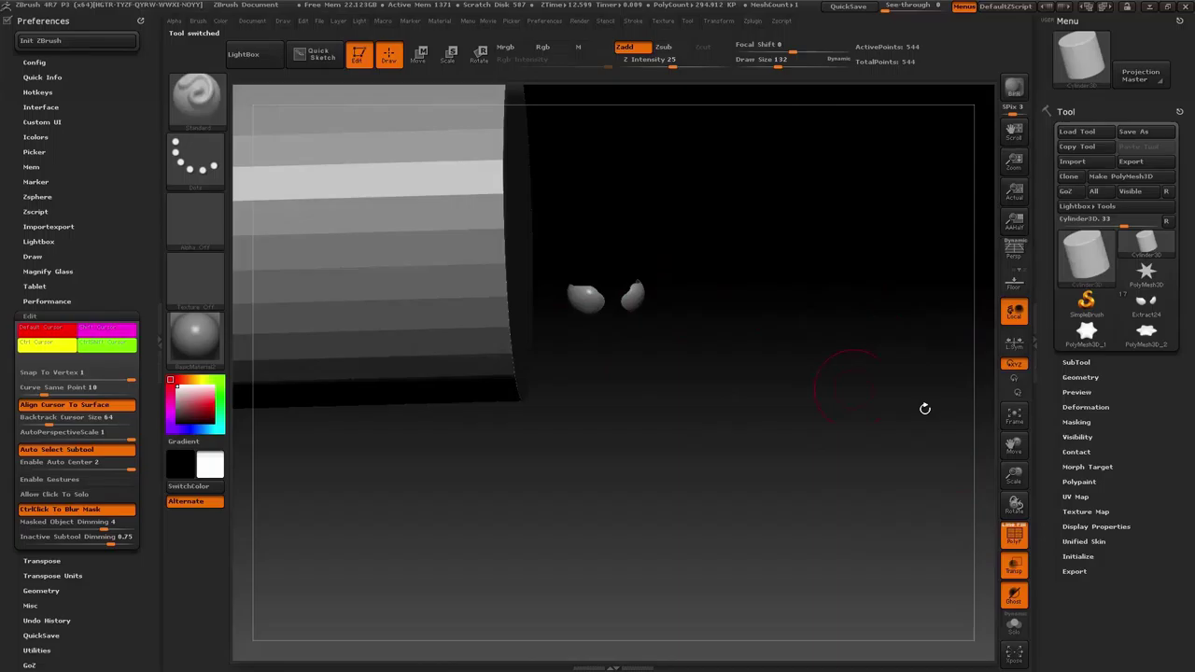
- Frame and rotate the cylinder, turn on PolyF, make it a PolyMesh3D, and collapse Edit preferences
left_click(1008, 414)
left_click_drag(936, 430, 971, 509)
left_click(1013, 538)
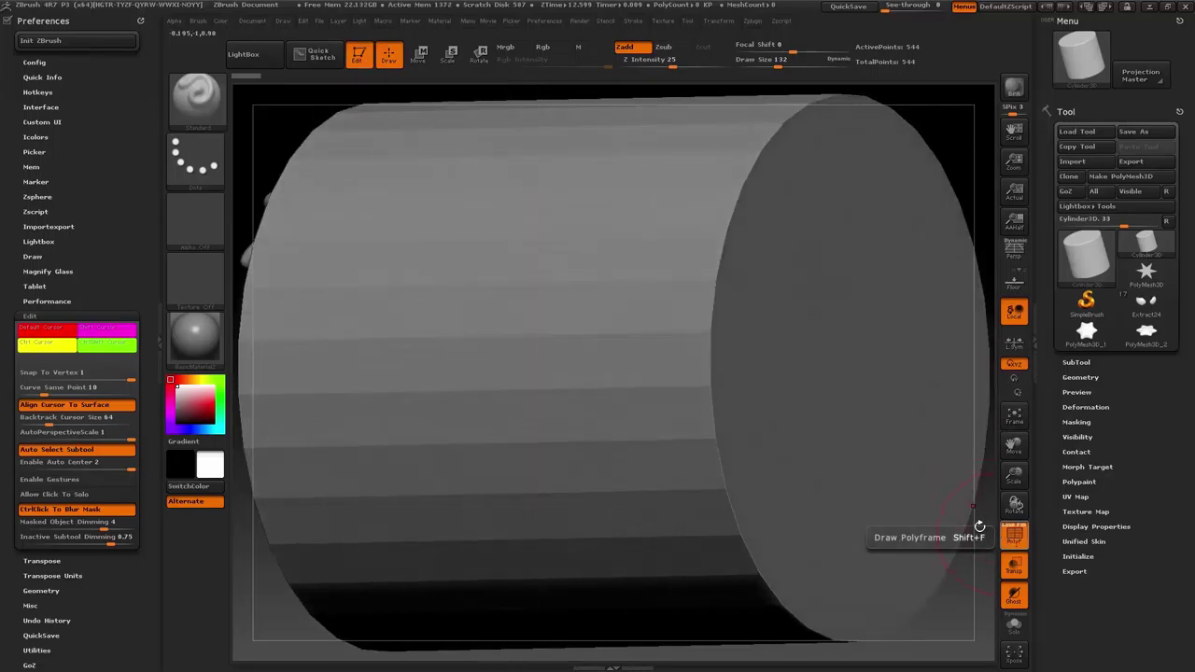
left_click(724, 486)
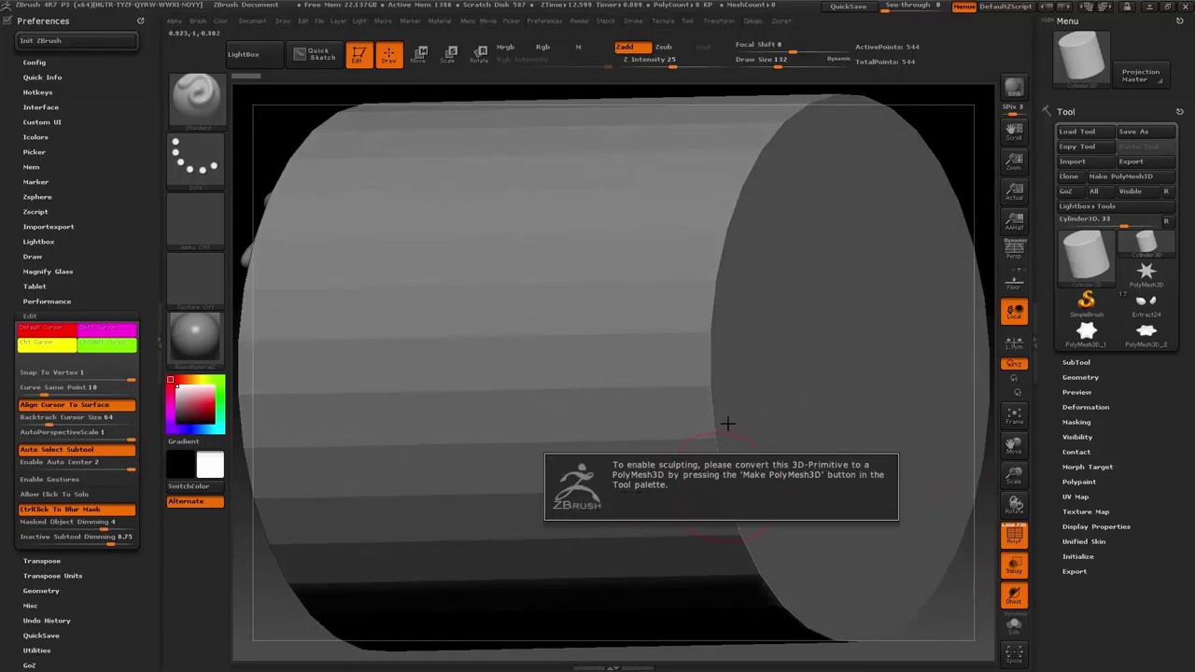
left_click(1141, 175)
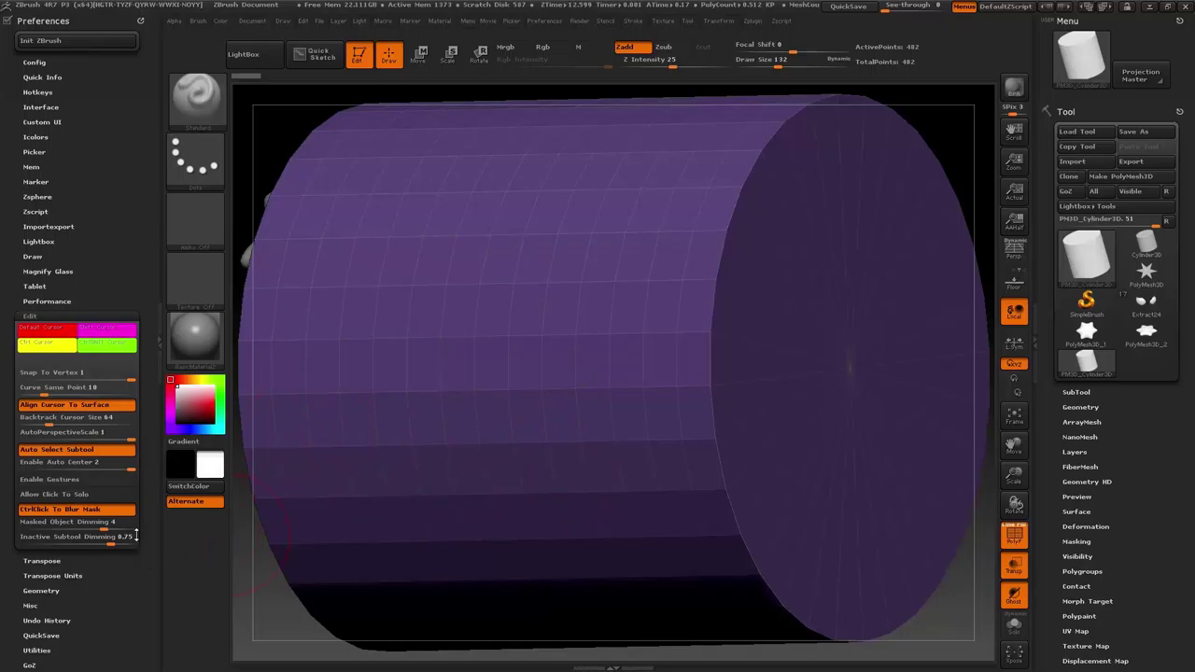
left_click(63, 317)
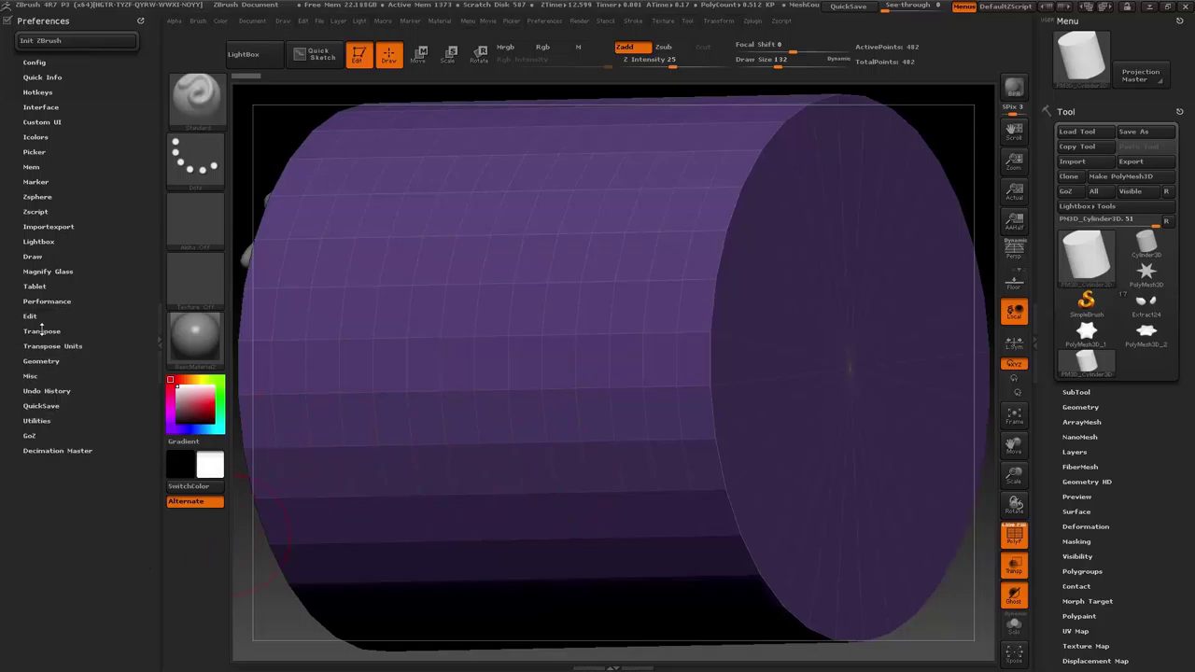
- Open Transpose preferences in Move mode and adjust circle size, axis length and the alignment dial
left_click(41, 330)
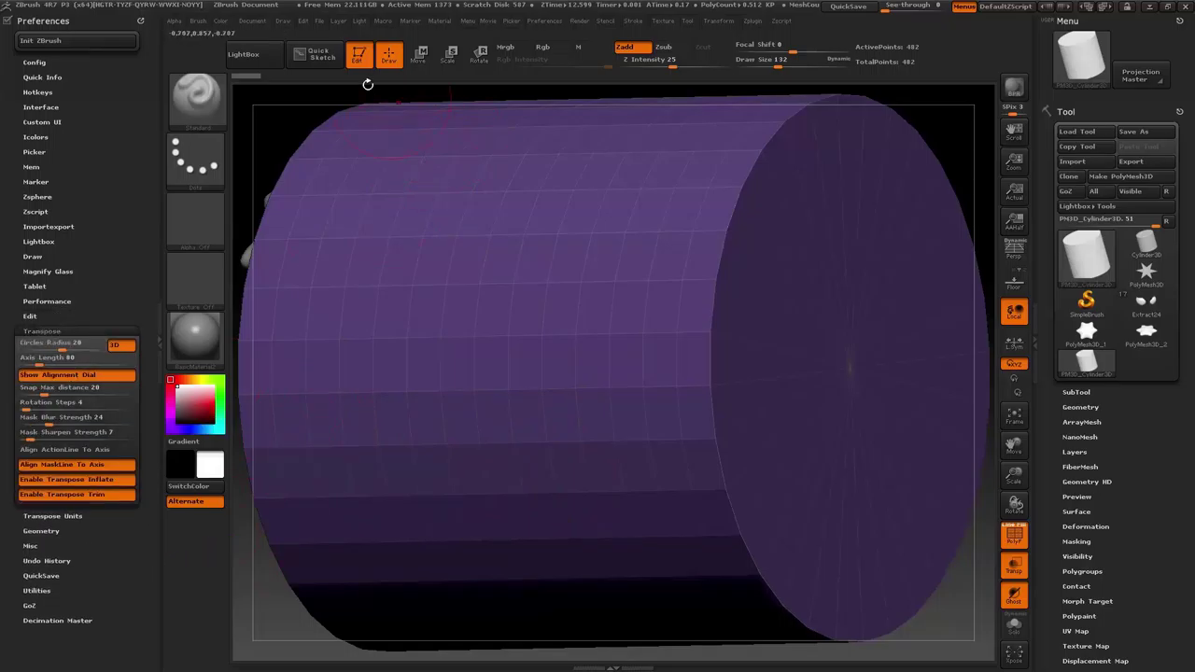
left_click(418, 53)
left_click_drag(310, 287, 715, 278)
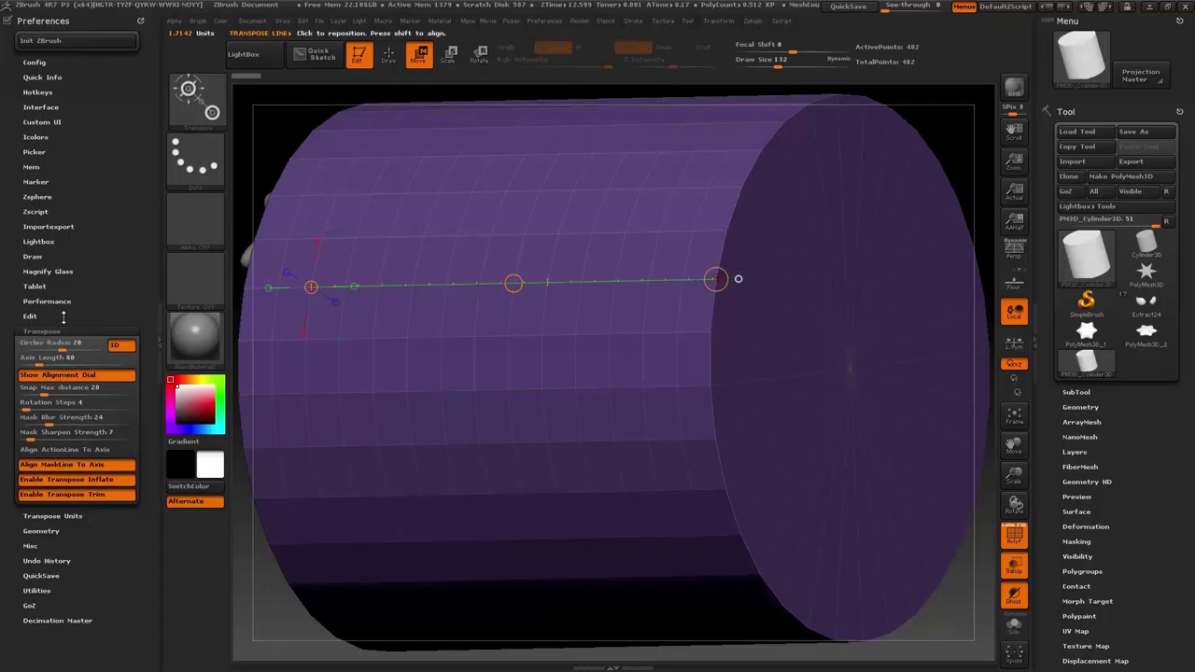
left_click_drag(56, 348, 85, 357)
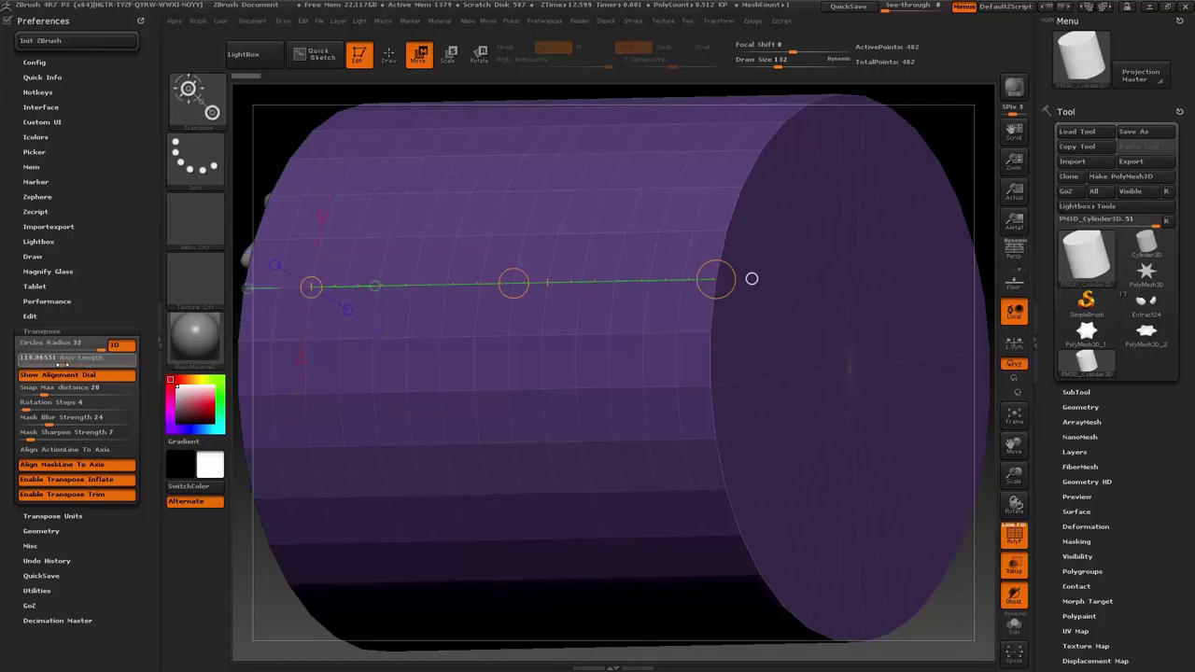
left_click_drag(80, 365, 76, 365)
left_click(84, 379)
left_click(84, 379)
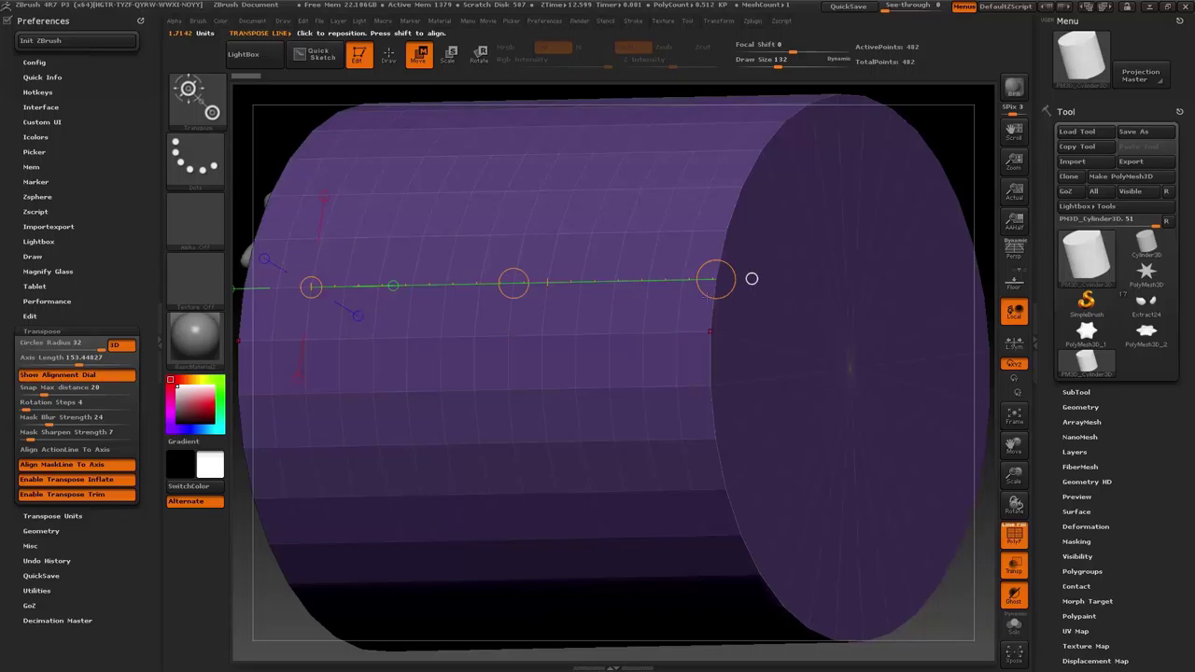
- Redraw the transpose action line at several heights and lengths across the cylinder
left_click(754, 279)
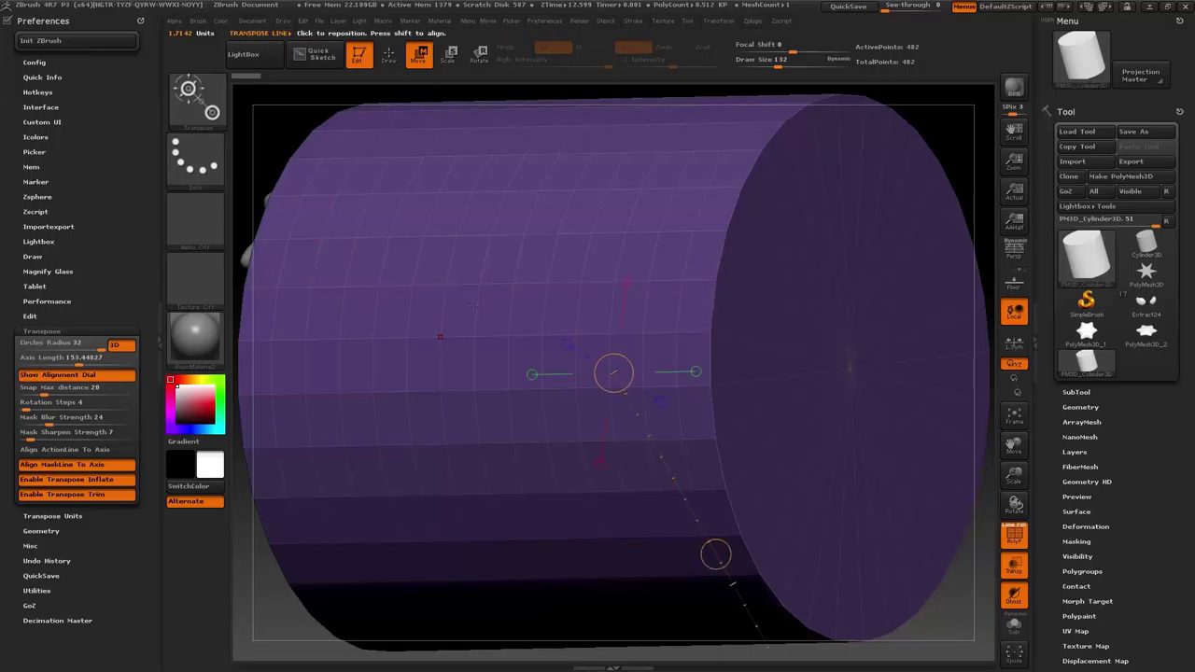
mouse_move(411, 286)
left_mouse_down()
mouse_move(739, 285)
mouse_move(720, 285)
left_mouse_up()
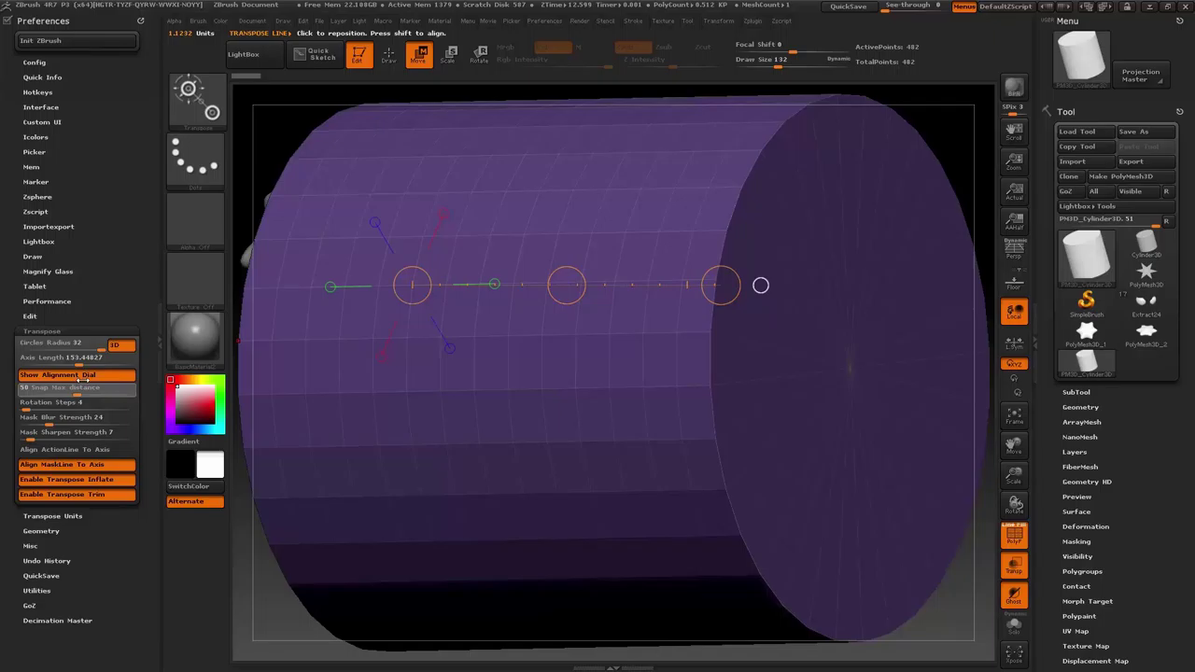
left_click_drag(339, 337, 575, 334)
left_click_drag(446, 282, 581, 280)
left_click_drag(408, 235, 660, 231)
mouse_move(476, 321)
left_mouse_down()
mouse_move(483, 245)
mouse_move(678, 333)
mouse_move(746, 331)
left_mouse_up()
left_click_drag(445, 274, 715, 274)
left_click_drag(490, 234, 624, 234)
- Test Snap Max Distance at 1 and then 71 with new action lines, then switch to Rotate mode
left_click(75, 359)
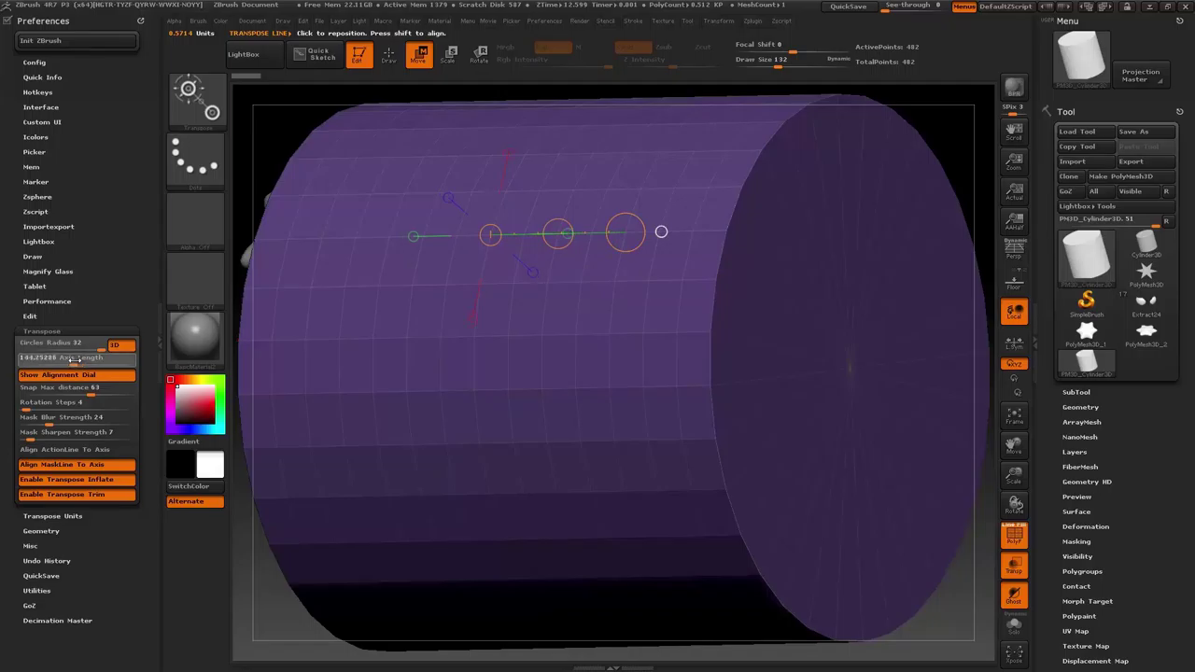
left_click(45, 388)
left_click(23, 392)
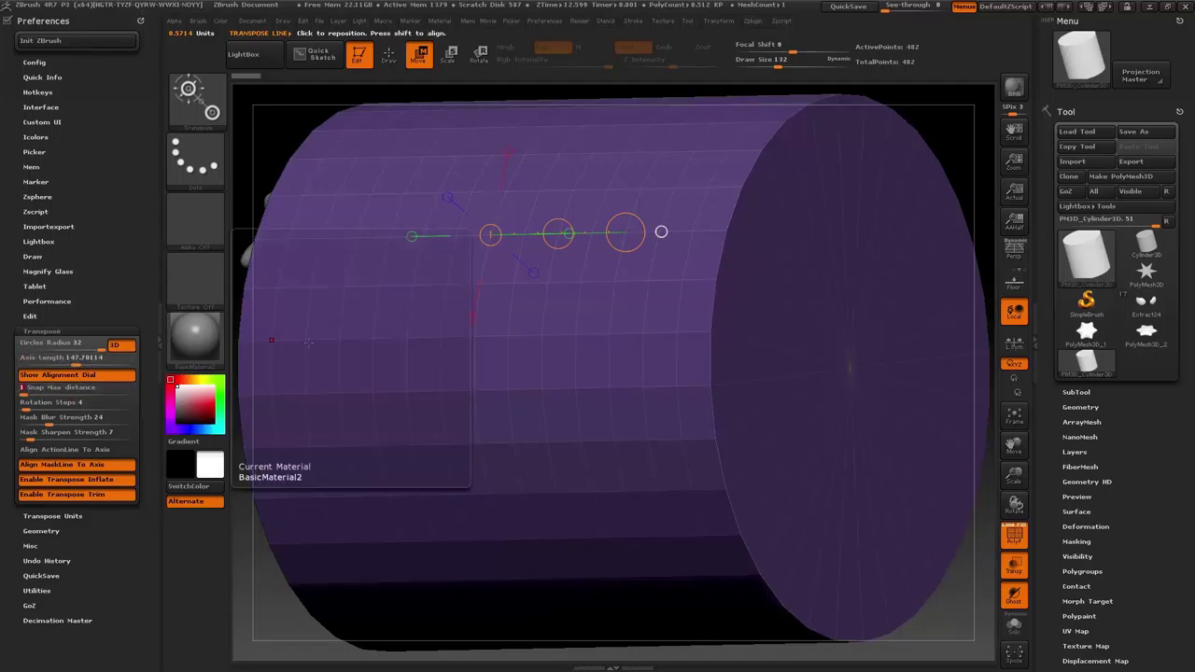
mouse_move(282, 308)
left_mouse_down()
mouse_move(538, 318)
mouse_move(663, 302)
left_mouse_up()
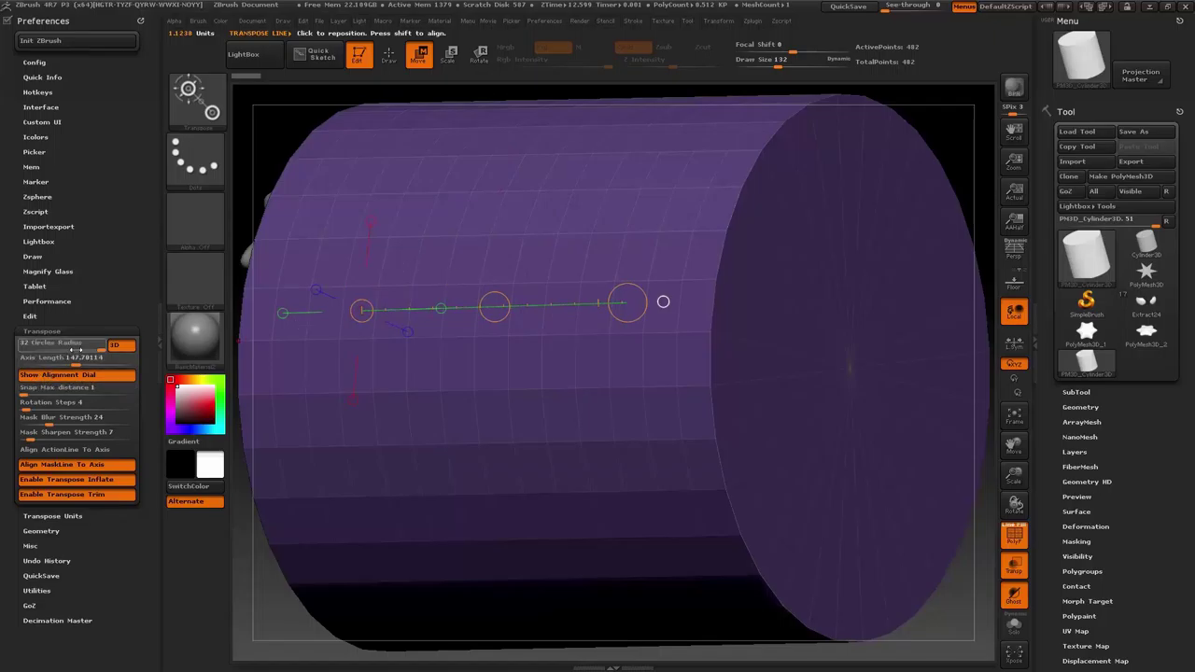
left_click(84, 388)
left_click_drag(84, 388, 320, 313)
left_click_drag(378, 285, 546, 281)
mouse_move(405, 390)
left_mouse_down()
mouse_move(435, 330)
mouse_move(573, 327)
mouse_move(644, 386)
left_mouse_up()
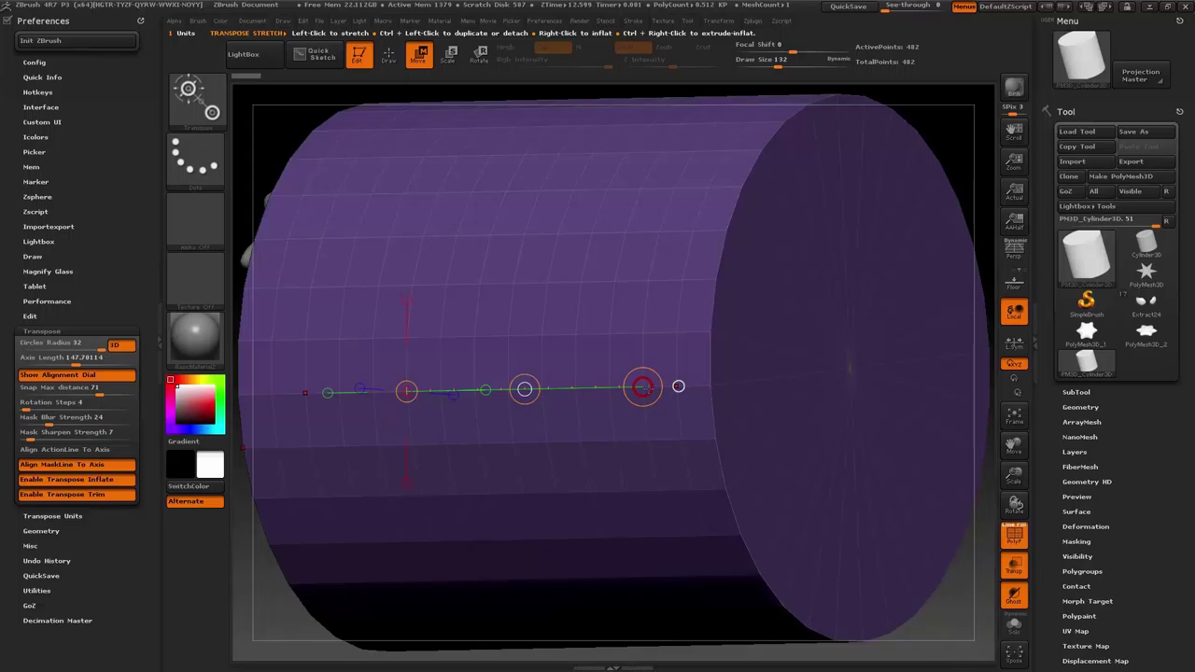
left_click(478, 54)
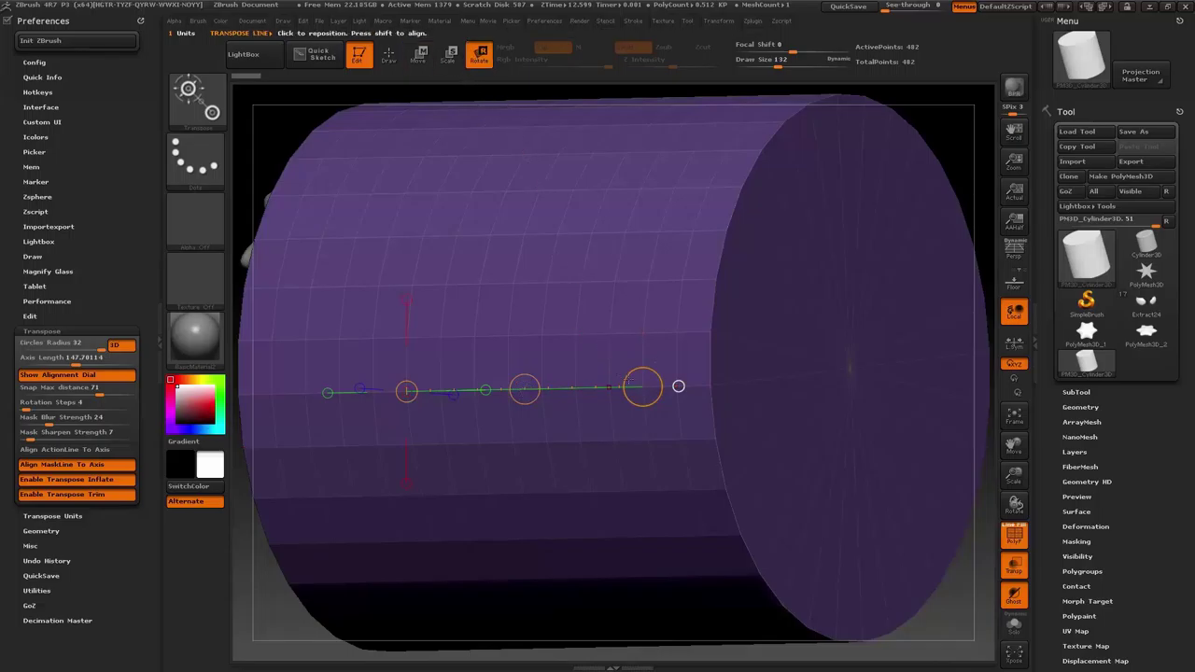
- Rotate the cylinder testing Rotation Steps at 58 and then 33, undoing the last rotation
left_click_drag(678, 386, 765, 405)
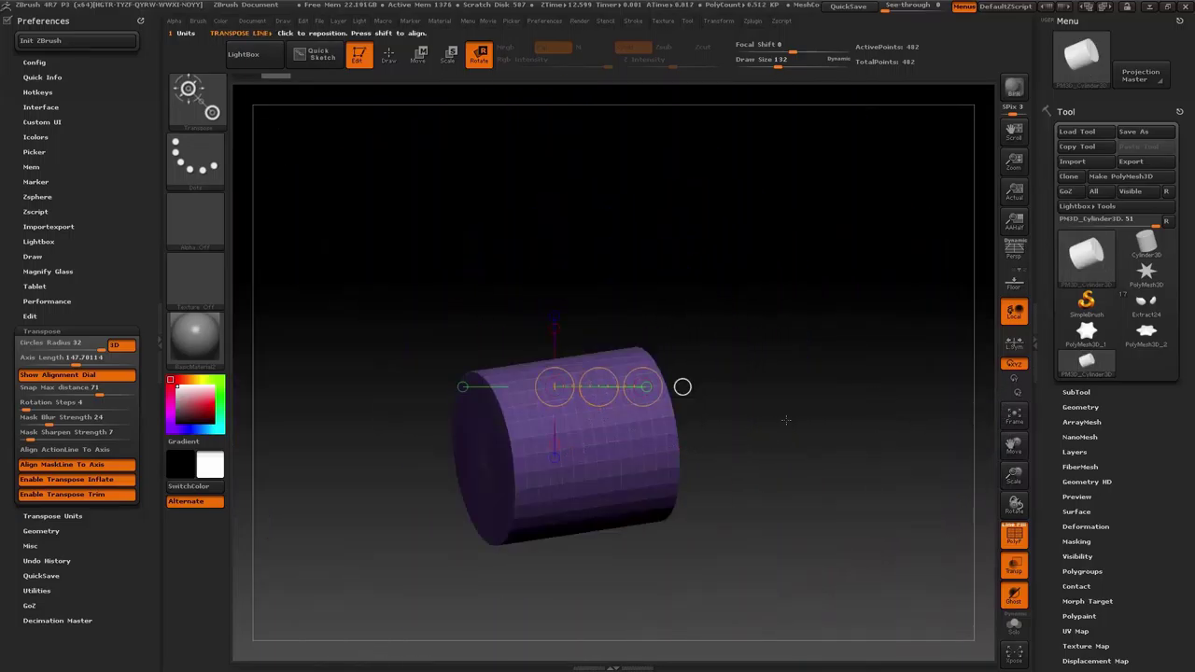
left_click_drag(419, 438, 260, 501)
mouse_move(302, 538)
left_mouse_down()
mouse_move(392, 518)
mouse_move(660, 371)
mouse_move(592, 290)
mouse_move(504, 271)
mouse_move(471, 280)
left_mouse_up()
left_click_drag(508, 439, 704, 438)
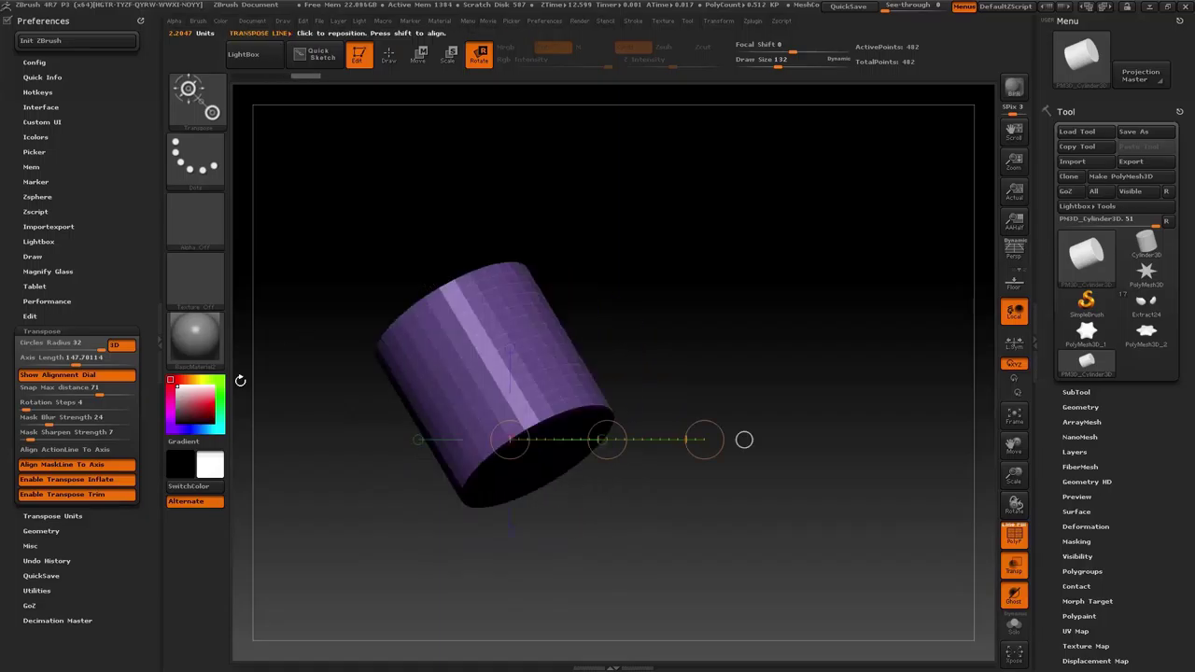
left_click(56, 401)
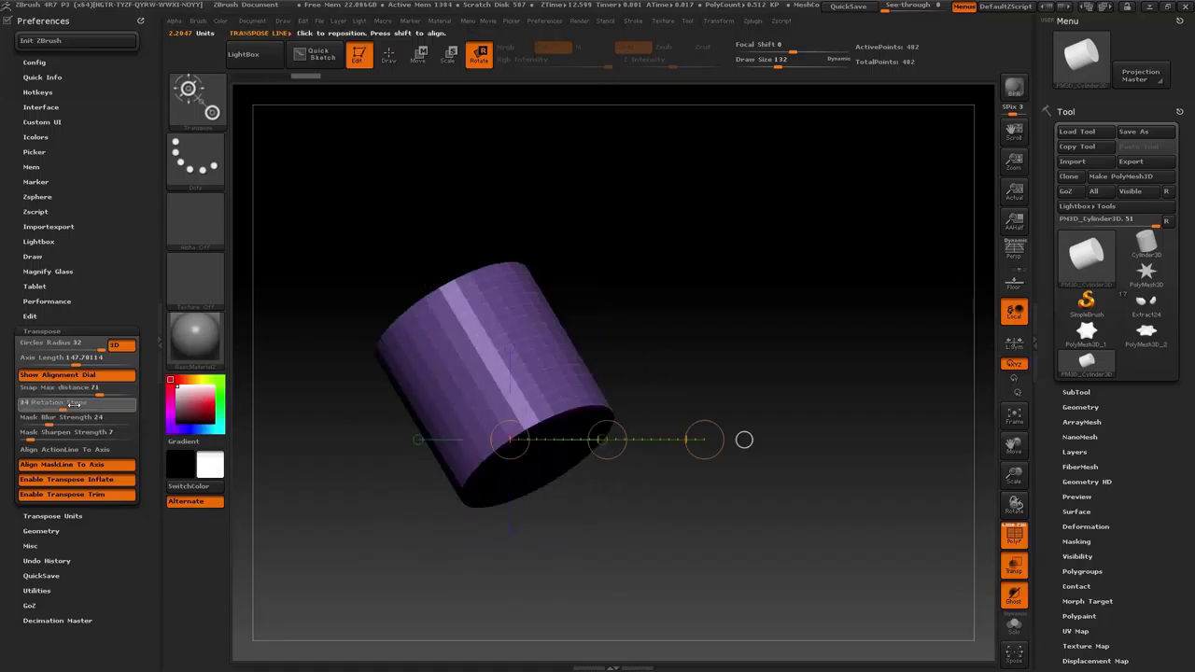
type("58")
key("Return")
mouse_move(515, 289)
left_mouse_down()
mouse_move(568, 413)
mouse_move(383, 368)
mouse_move(439, 485)
mouse_move(522, 467)
mouse_move(689, 347)
mouse_move(598, 280)
mouse_move(509, 280)
left_mouse_up()
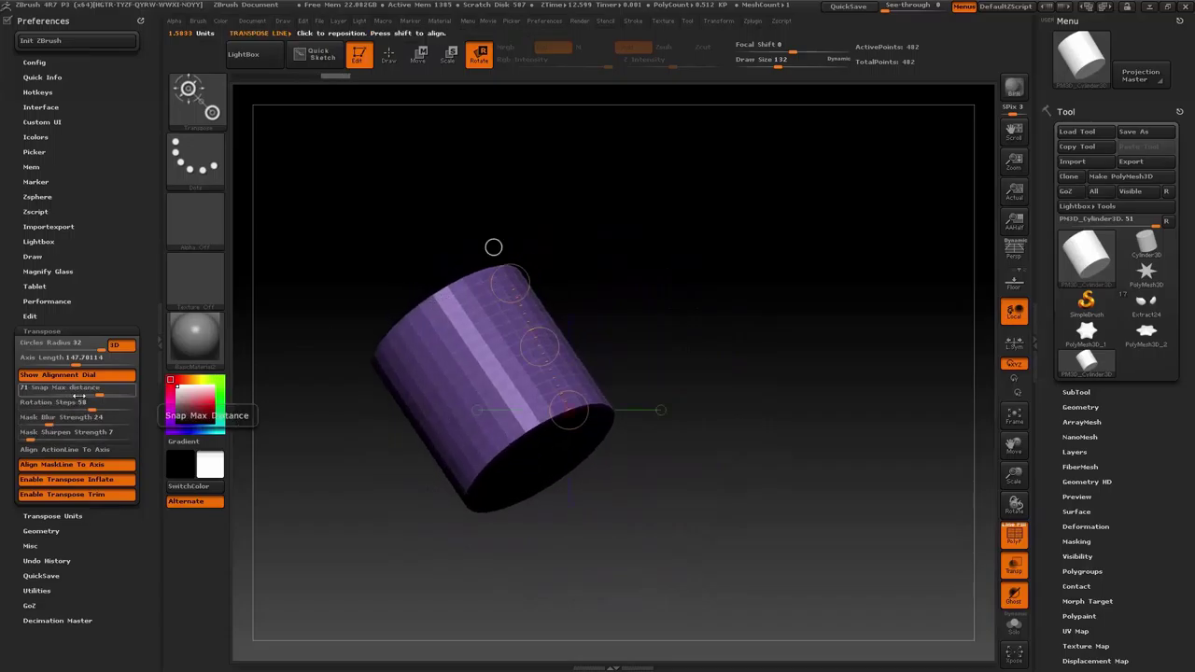
left_click_drag(90, 403, 26, 409)
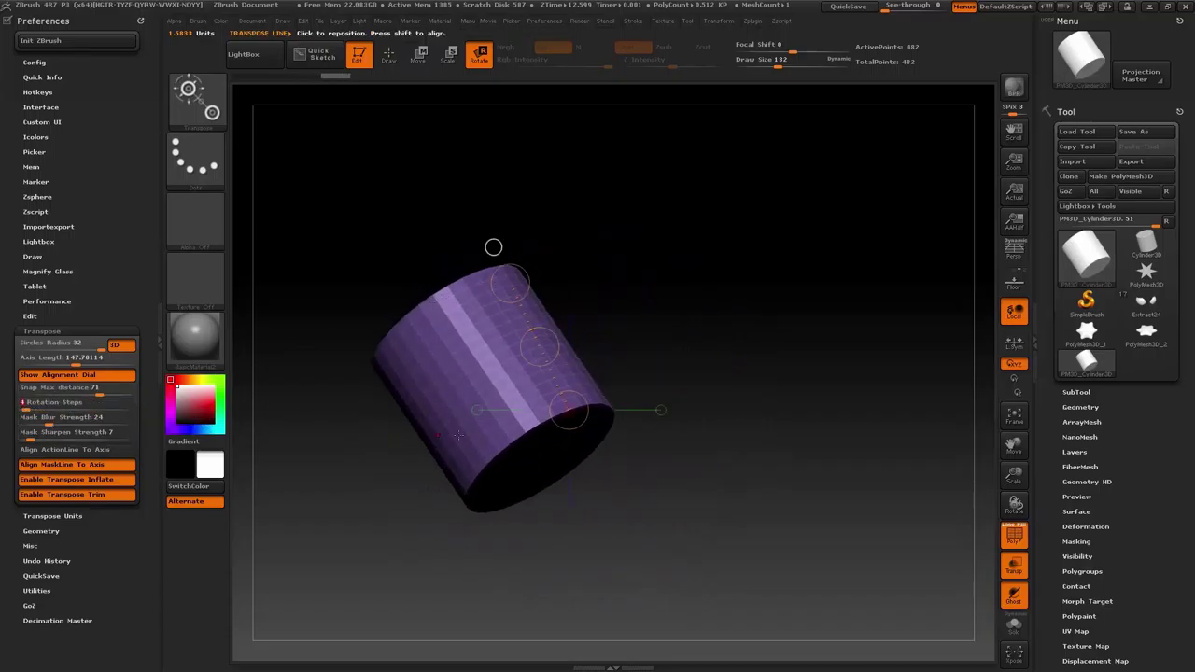
left_click_drag(492, 246, 469, 357)
key("ctrl+z")
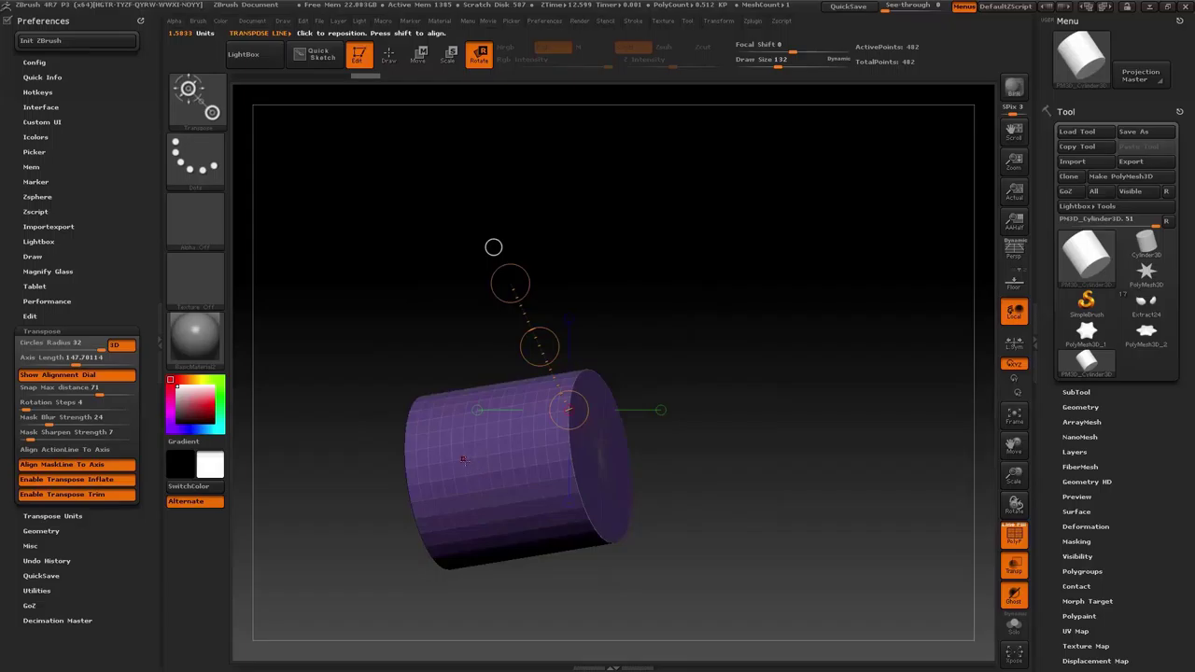
- Test transpose masking with Mask Blur Strength at 1, 0, then raised again, and collapse Transpose
mouse_move(464, 459)
left_mouse_down("ctrl")
mouse_move(603, 427)
mouse_move(507, 420)
left_mouse_up("ctrl")
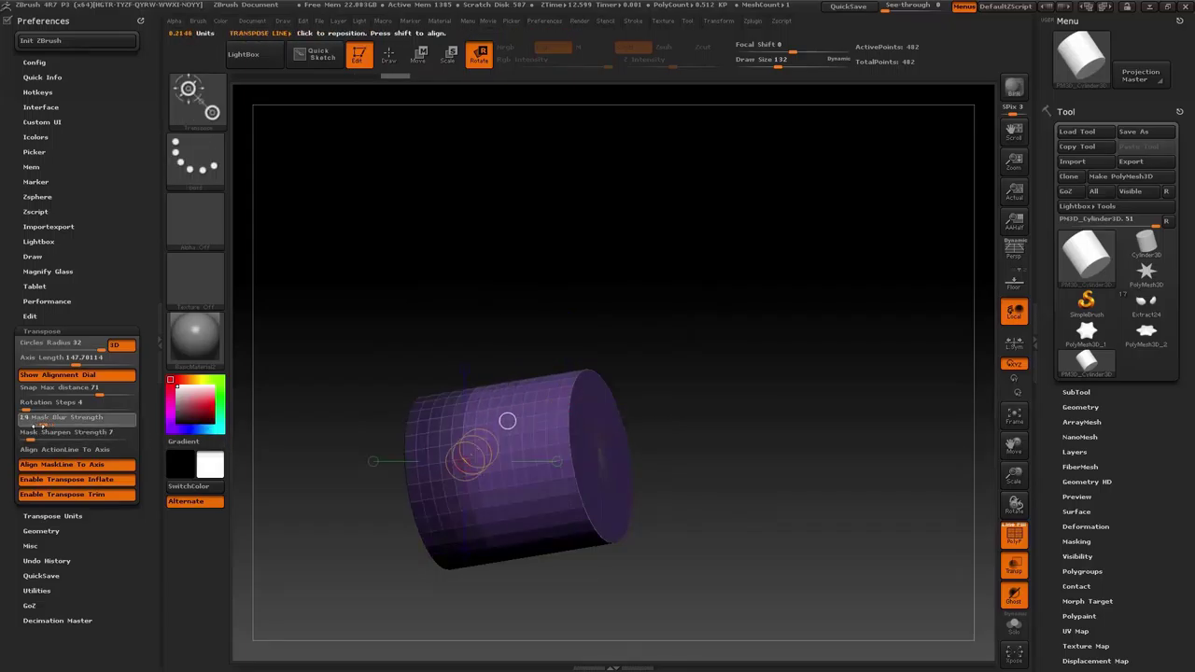
left_click_drag(25, 428, 21, 419)
left_click_drag(437, 428, 533, 390, "ctrl")
left_click_drag(26, 419, 21, 419)
left_click_drag(460, 471, 536, 428, "ctrl")
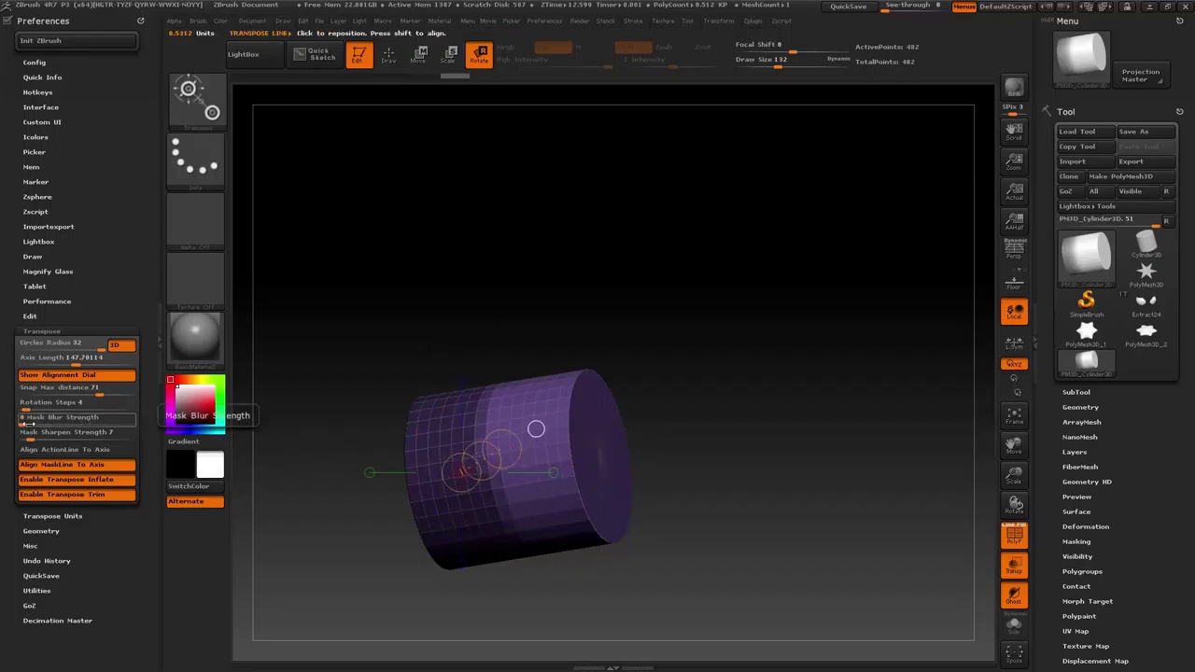
left_click_drag(30, 424, 127, 421)
left_click_drag(439, 439, 598, 423)
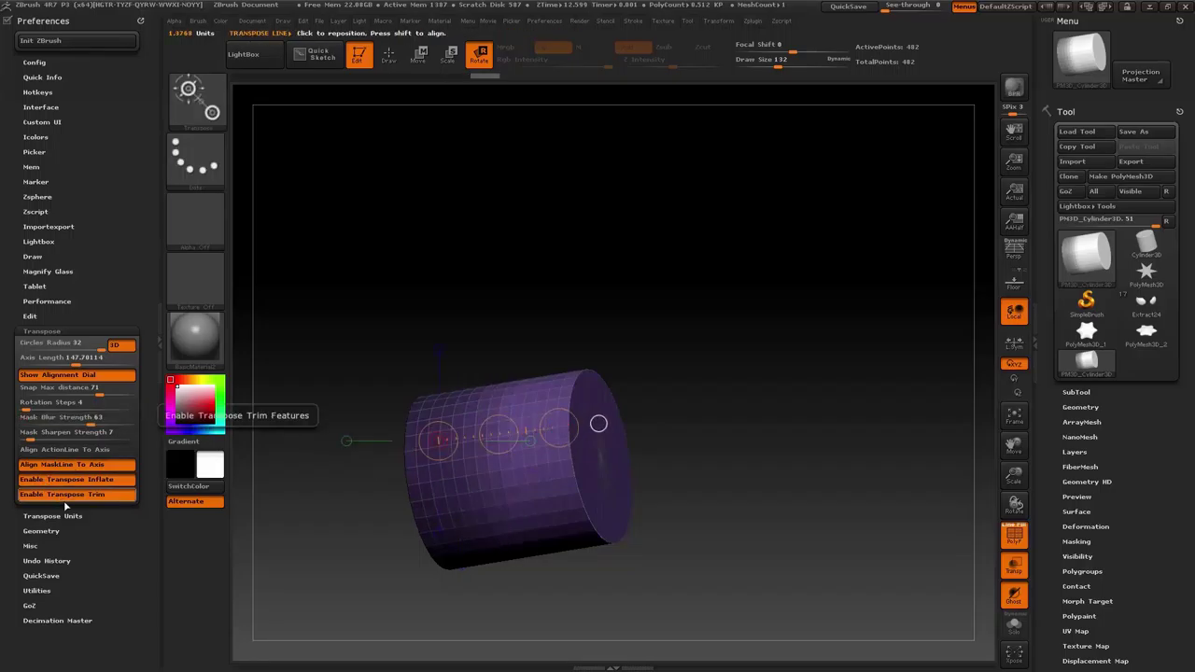
left_click(56, 331)
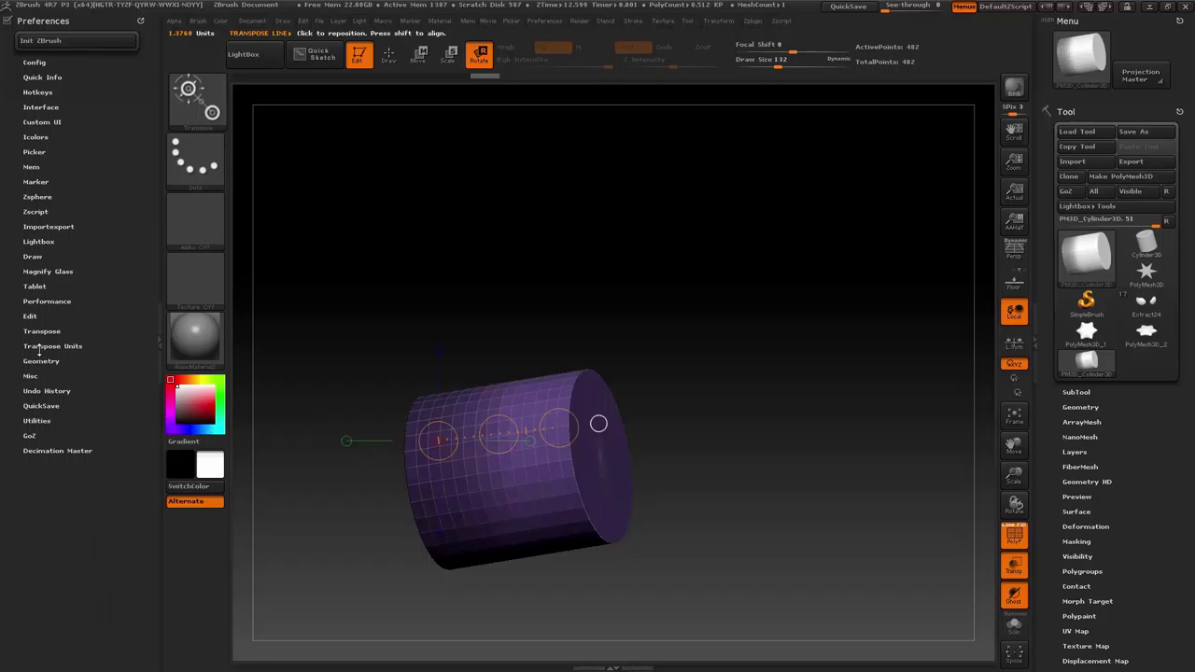
- Raise Units Scale, set Major Ticks to 6, raise Calibration Distance, then open Geometry preferences
left_click(42, 346)
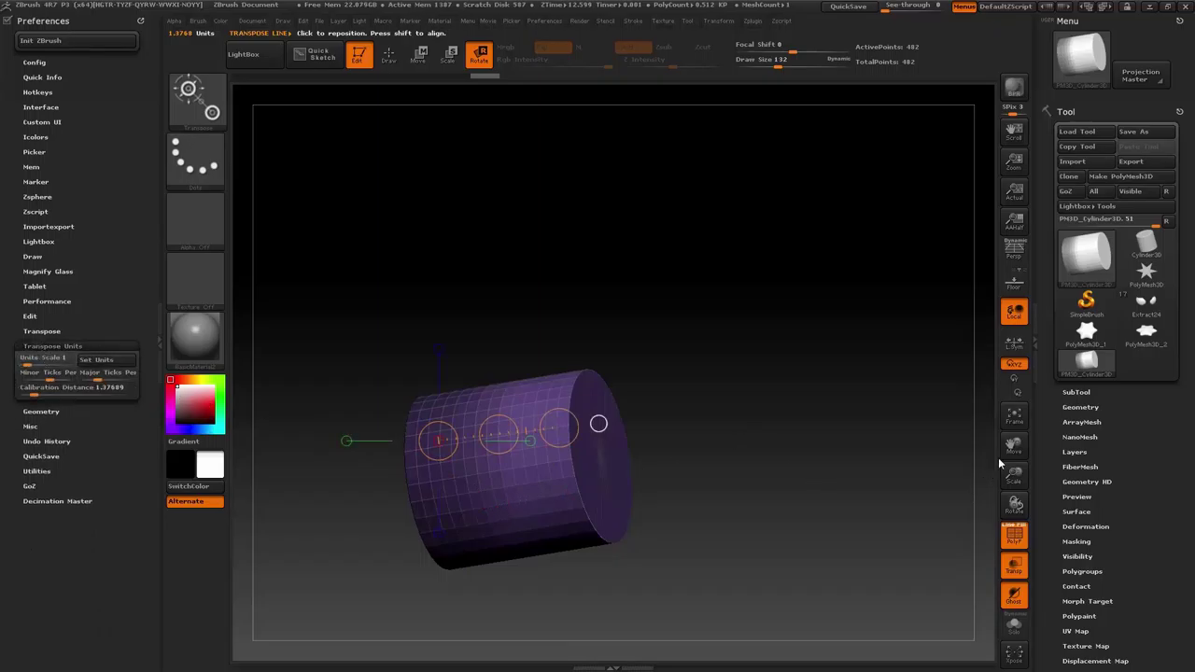
left_click_drag(1014, 477, 1022, 613)
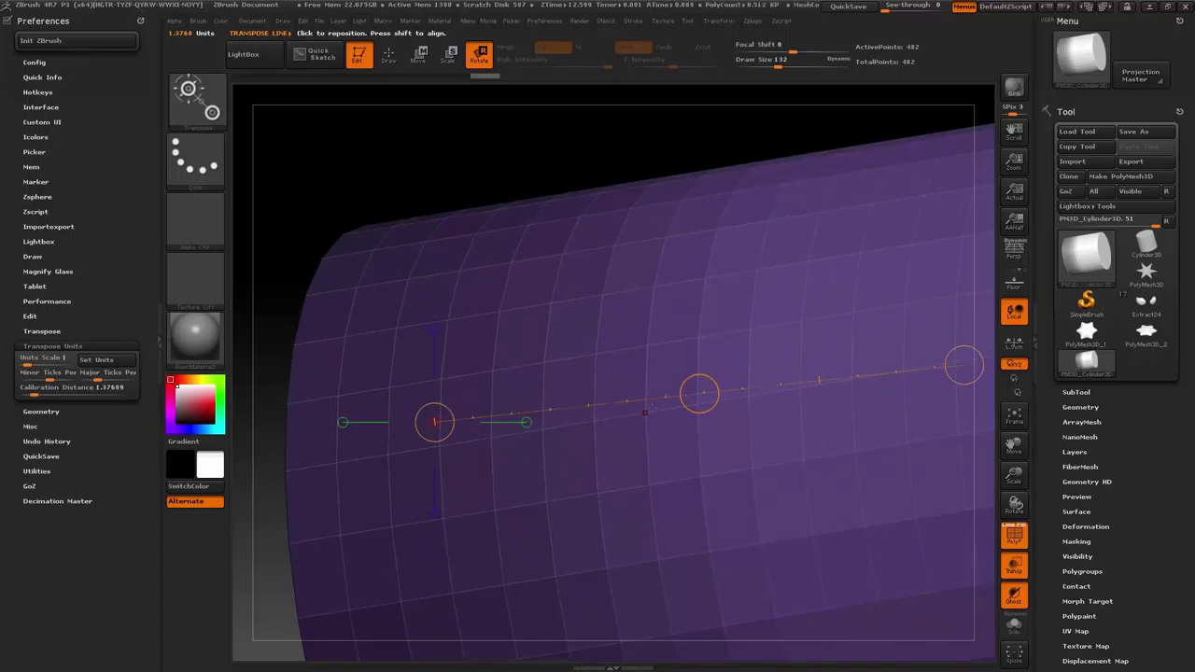
left_click_drag(28, 360, 35, 378)
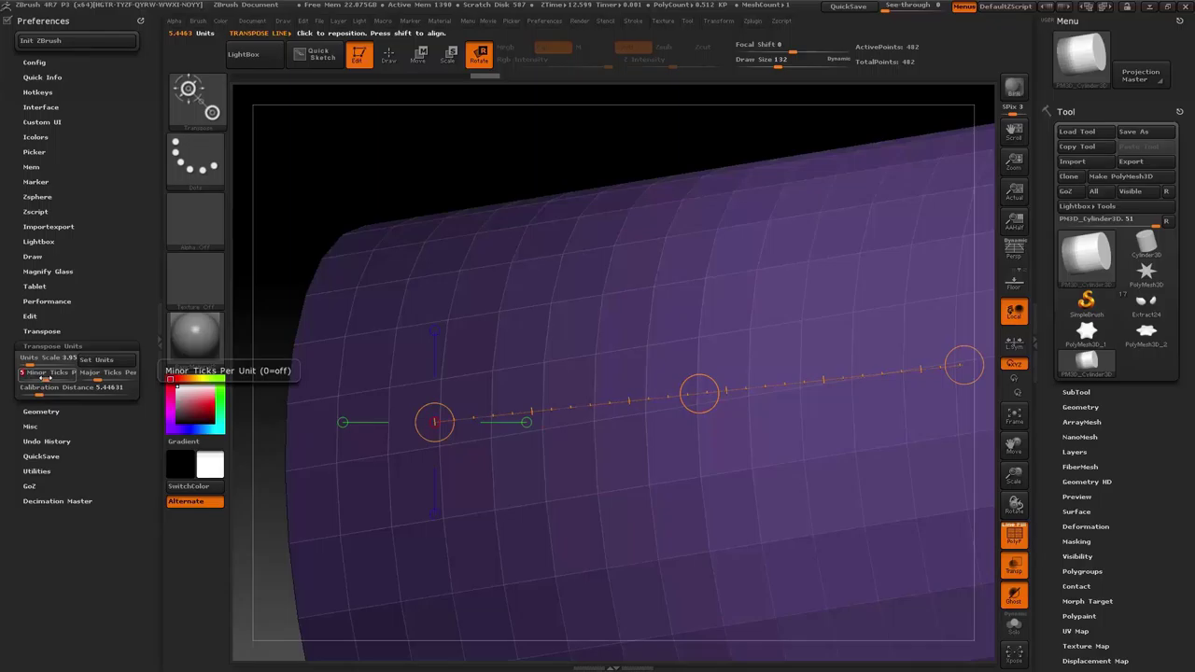
left_click_drag(98, 375, 110, 375)
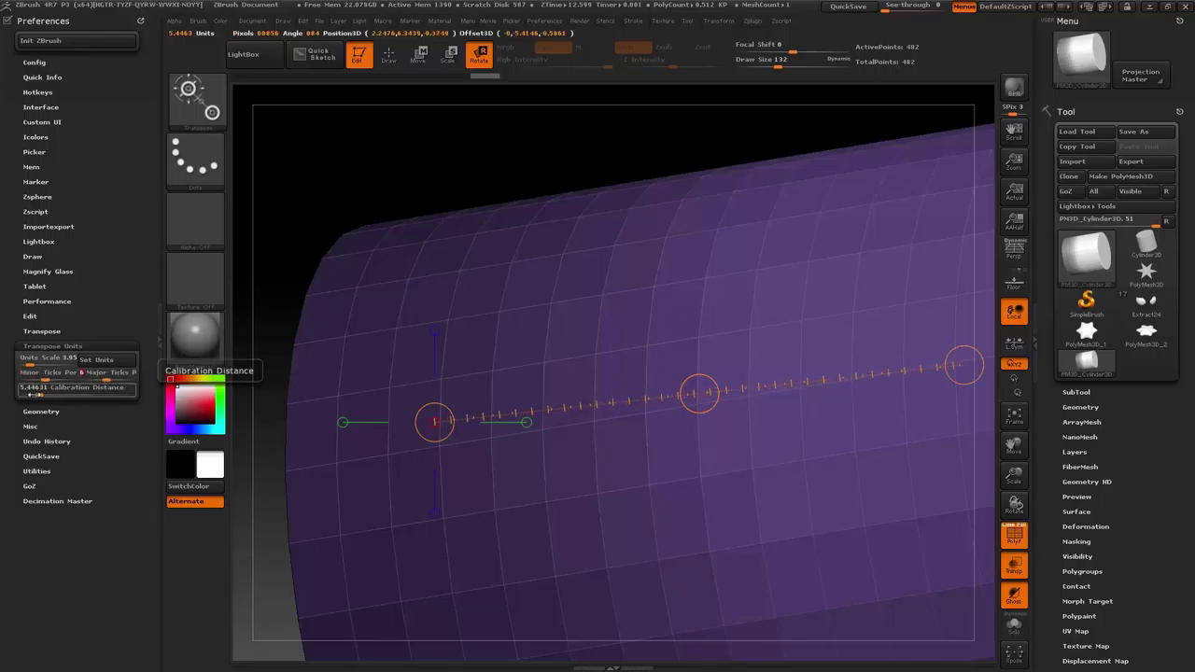
left_click_drag(37, 393, 37, 393)
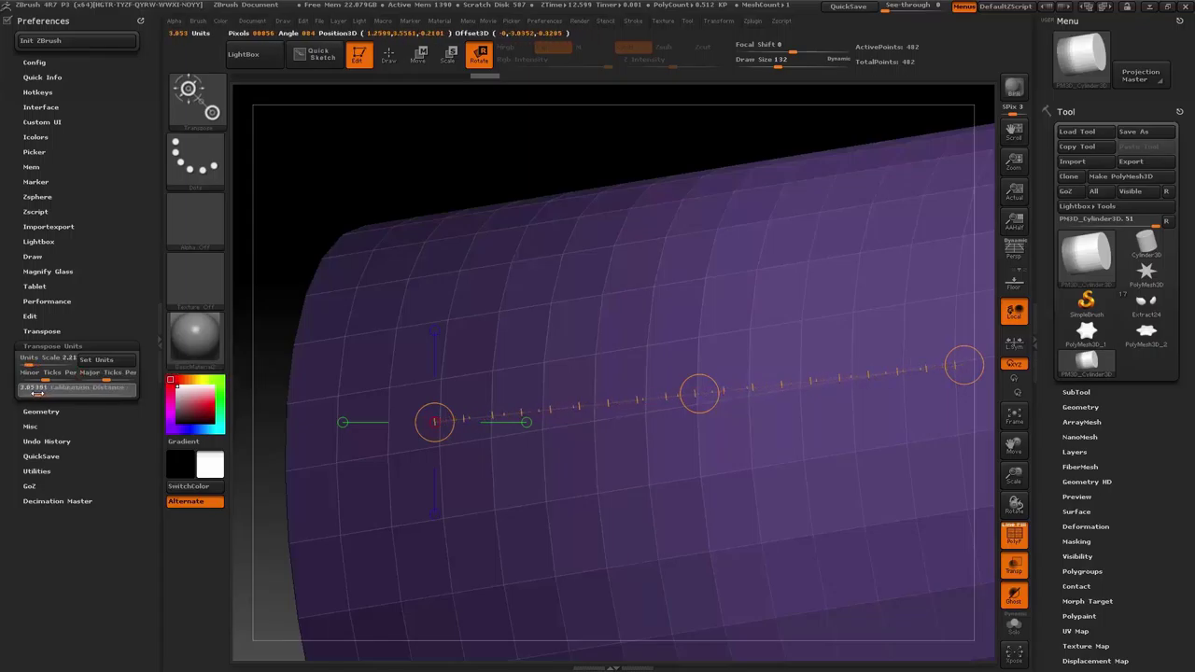
left_click(42, 347)
left_click(39, 360)
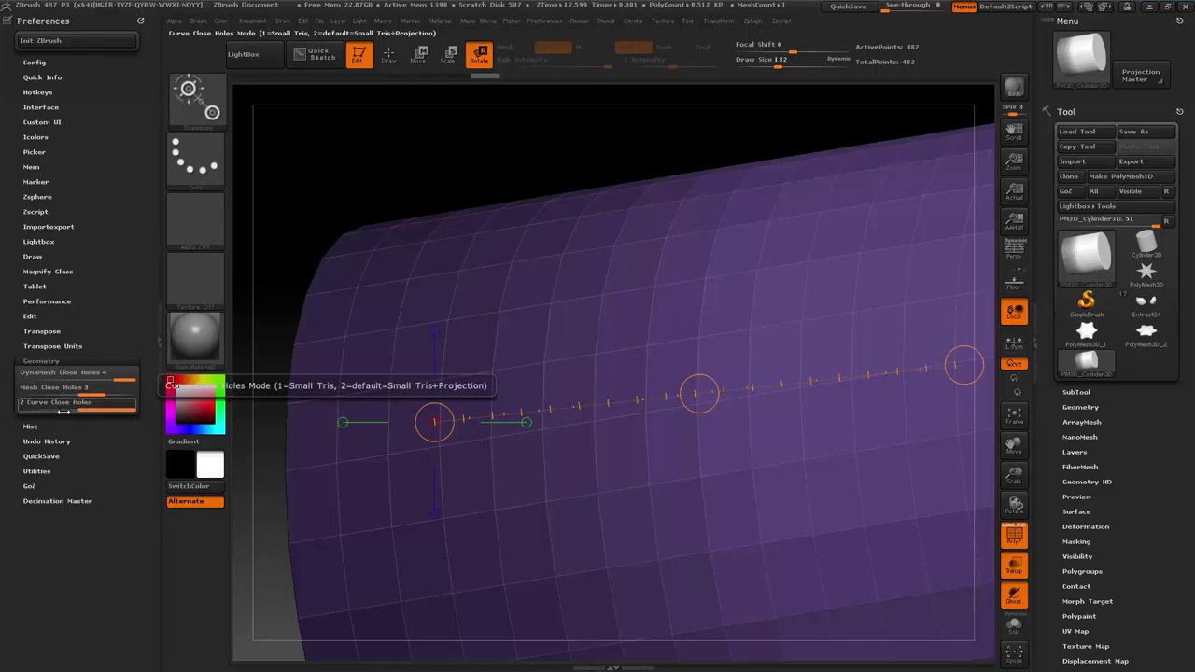
- Toggle Use ZFolders on and off, compare brush folders in LightBox, and collapse Misc preferences
left_click(193, 95)
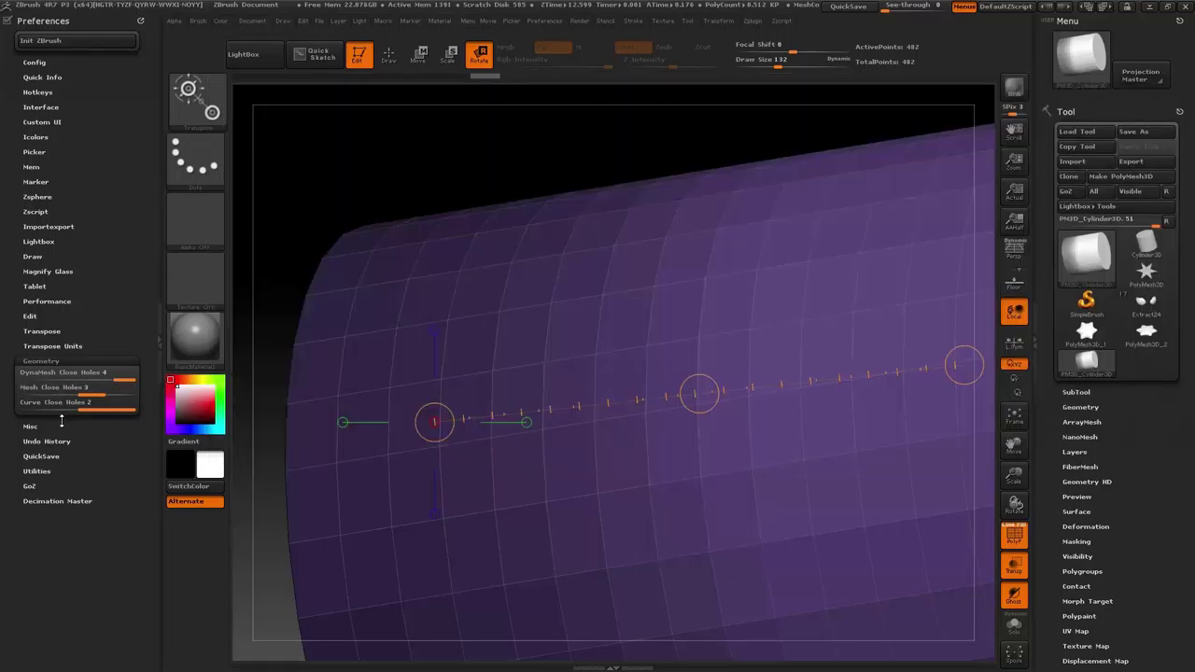
left_click(30, 427)
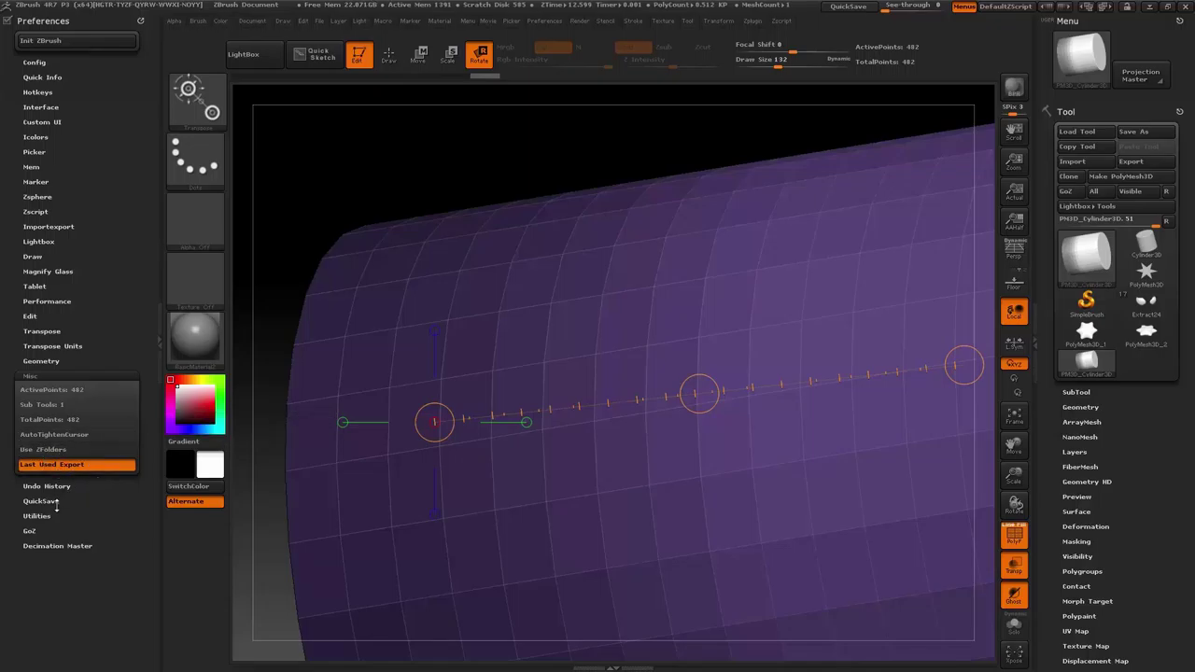
left_click(78, 452)
left_click(78, 451)
left_click(242, 54)
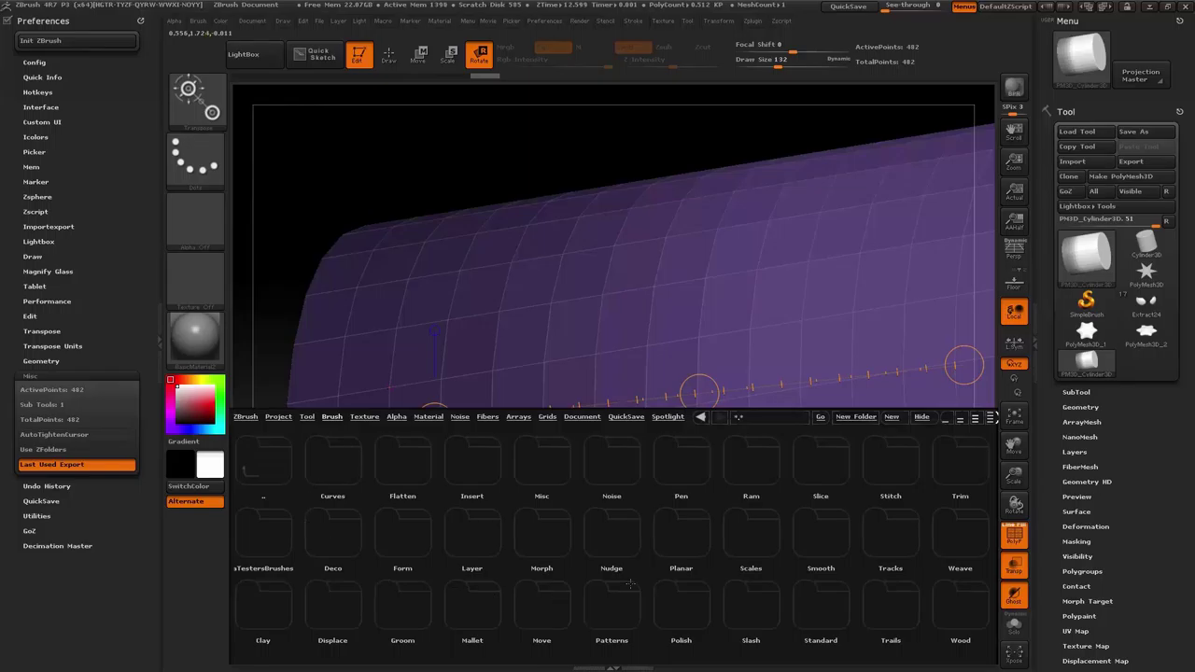
left_click(244, 54)
left_click(34, 376)
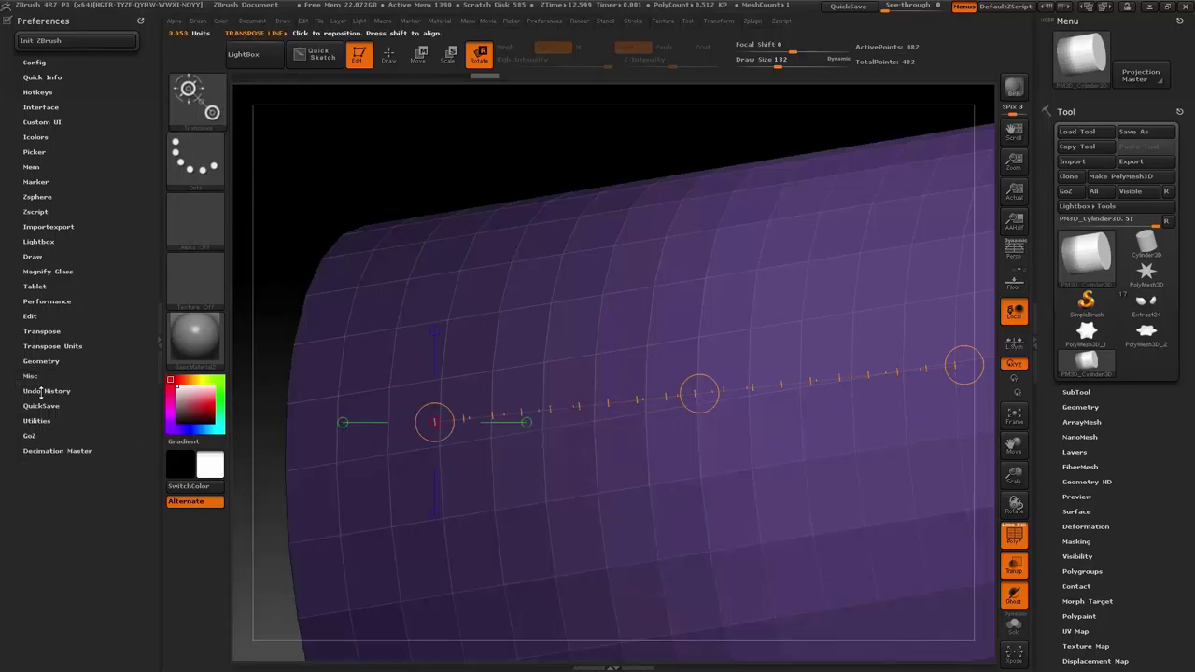
- Toggle Undo History's Show Time Stamp off and back on, then open the QuickSave preferences
left_click(37, 391)
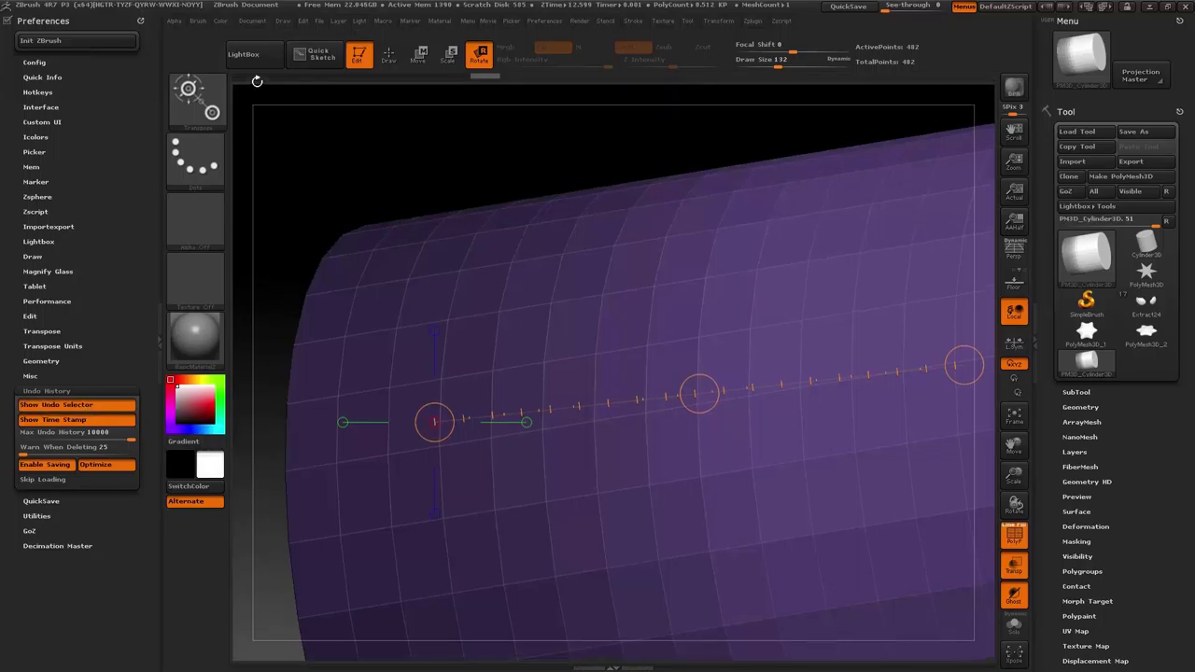
mouse_move(364, 81)
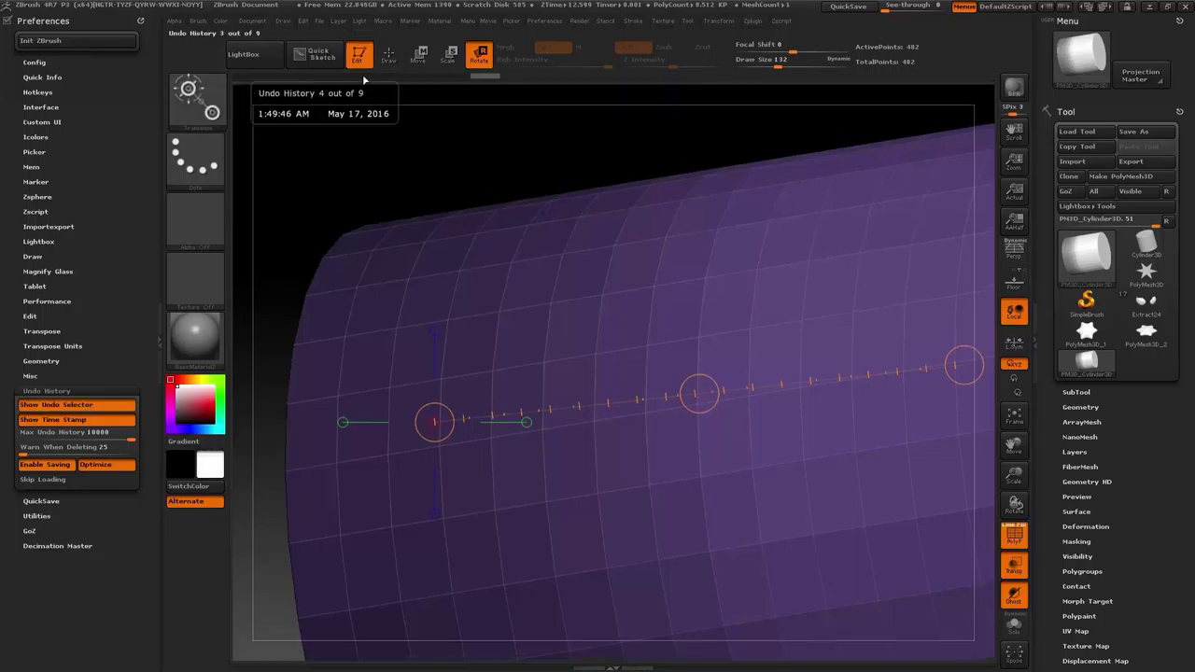
left_click(51, 422)
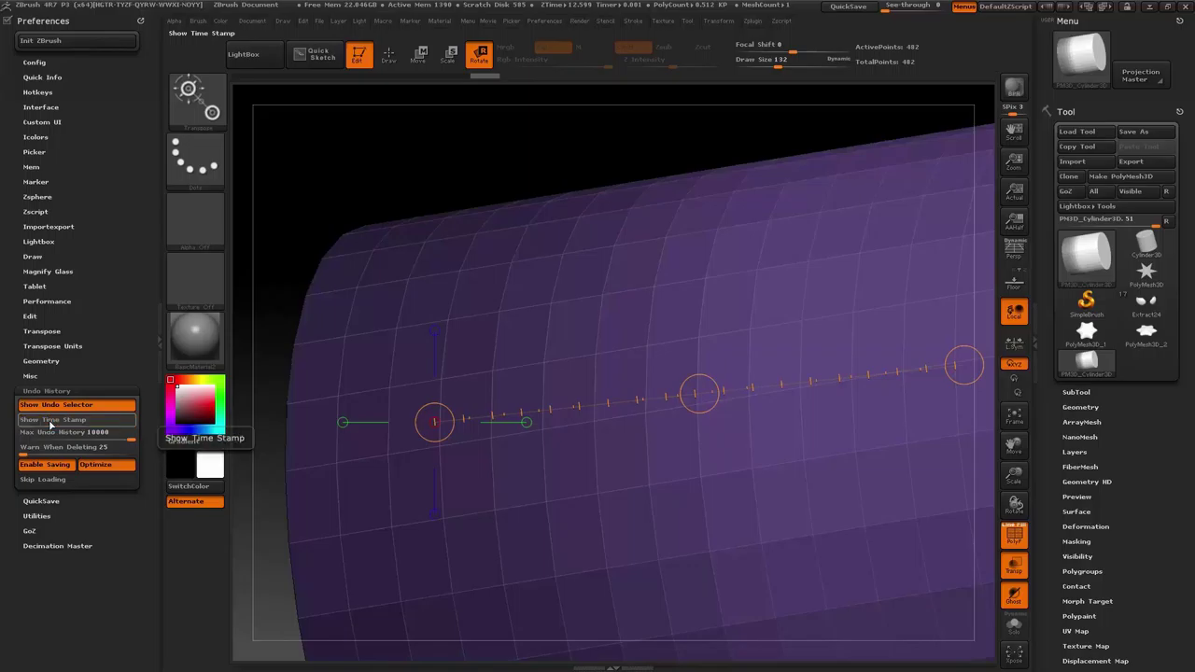
left_click(50, 422)
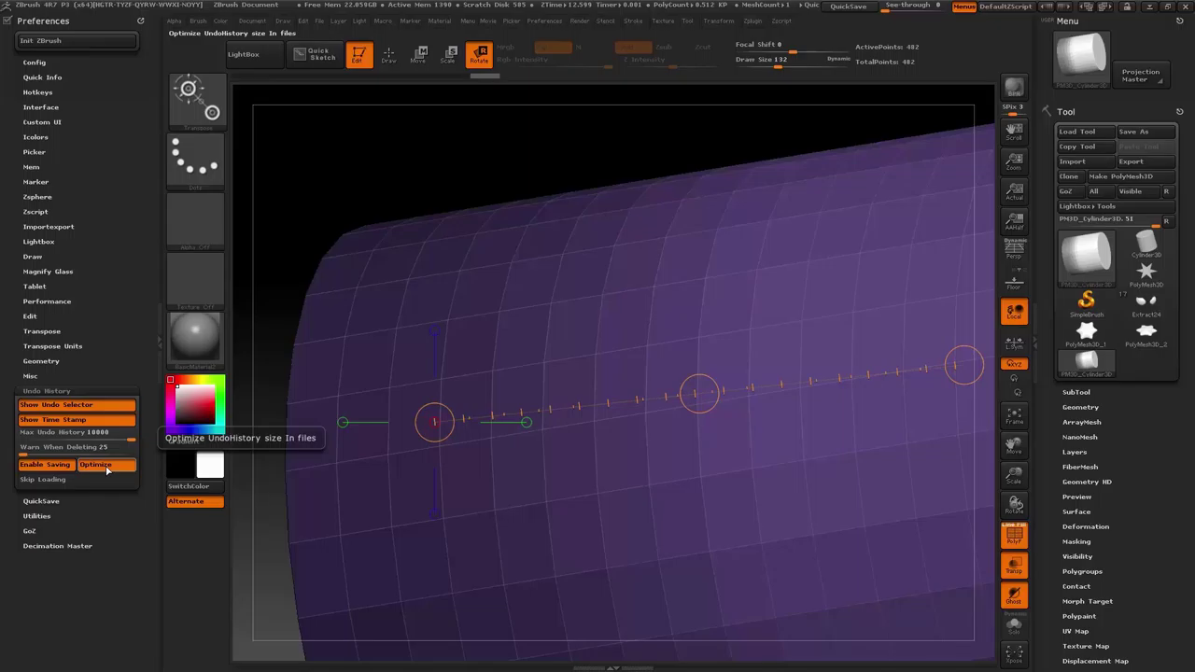
left_click(56, 501)
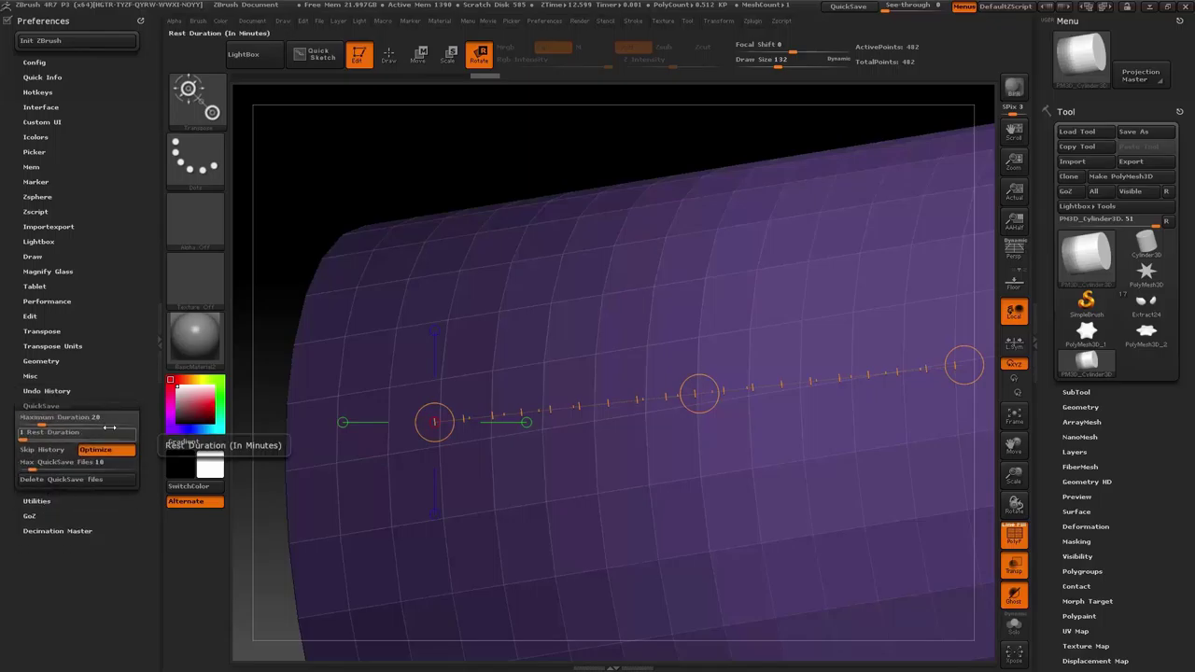
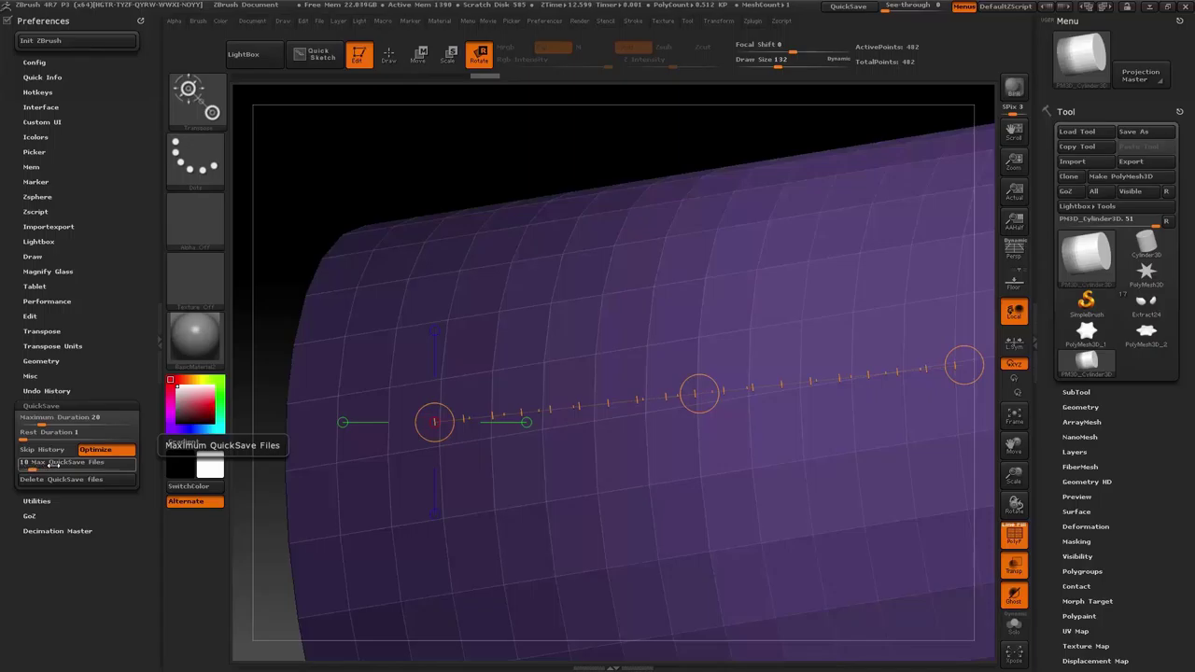
- Raise then lower Max QuickSave Files back to 10, and show the Utilities preferences
left_click_drag(51, 463, 136, 473)
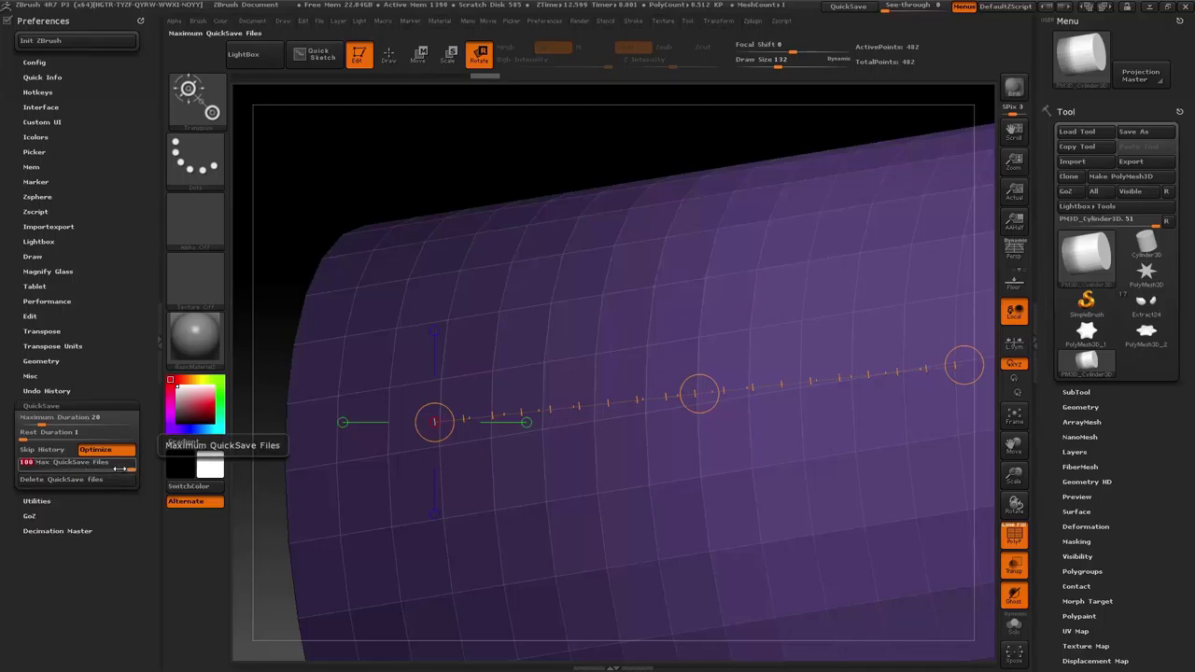
left_click_drag(120, 469, 29, 463)
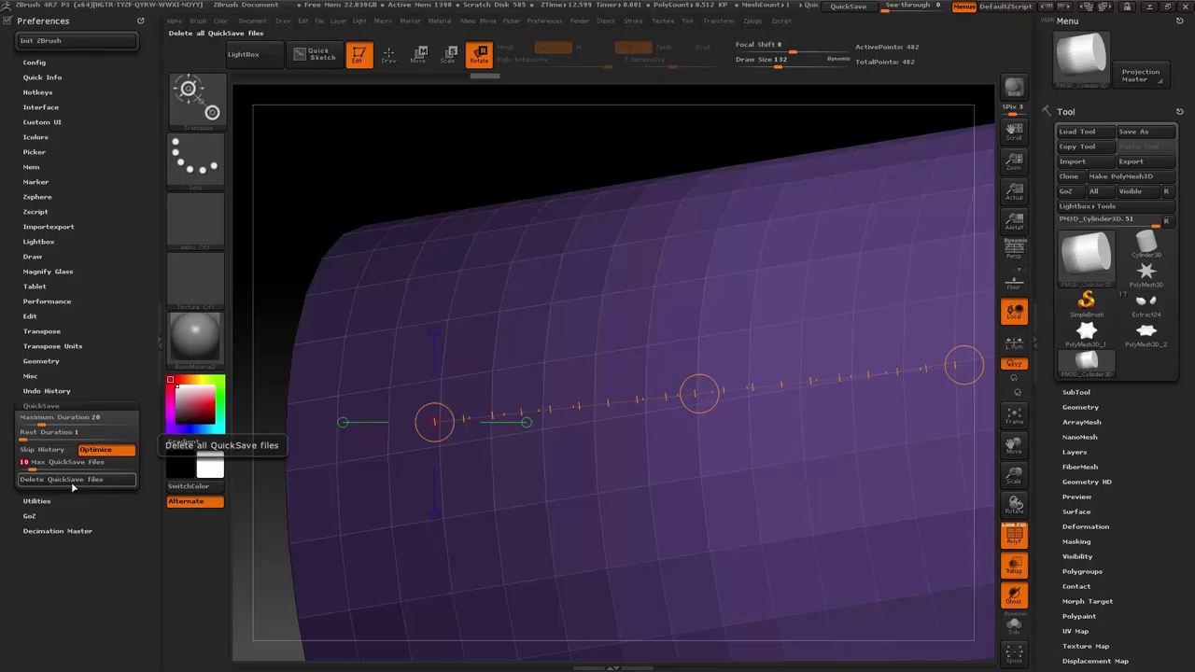
left_click(45, 500)
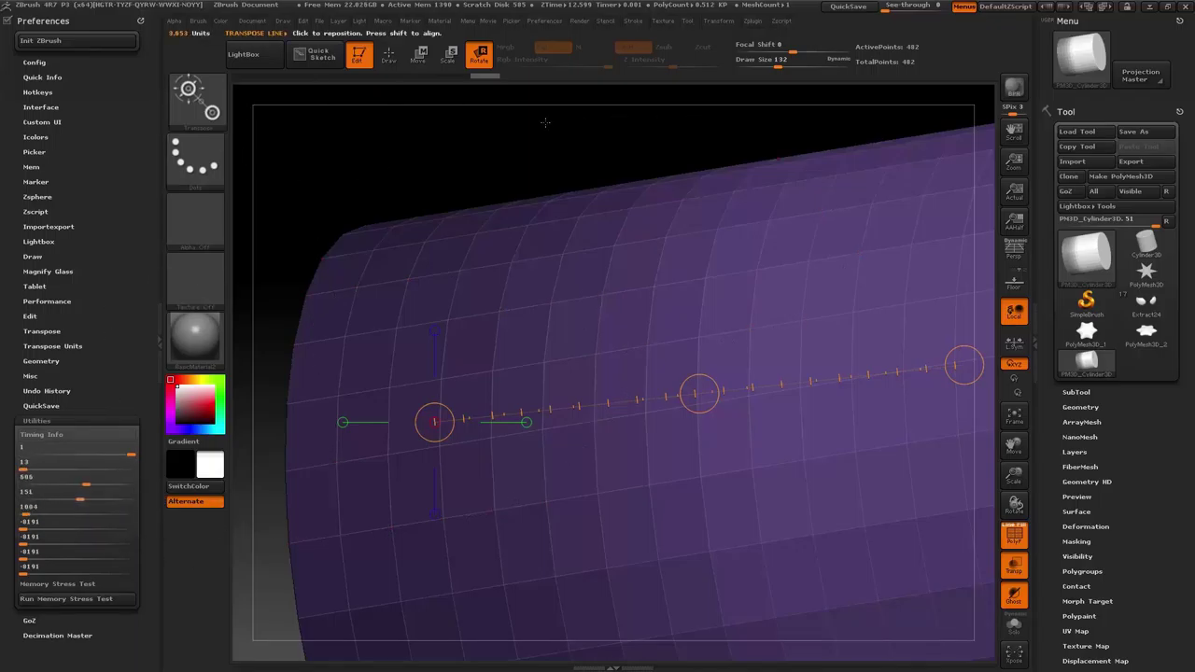
- Expand then collapse GoZ preferences, and expand Decimation Master with Uniform Mesh and 6 threads
left_click(77, 422)
left_click(49, 436)
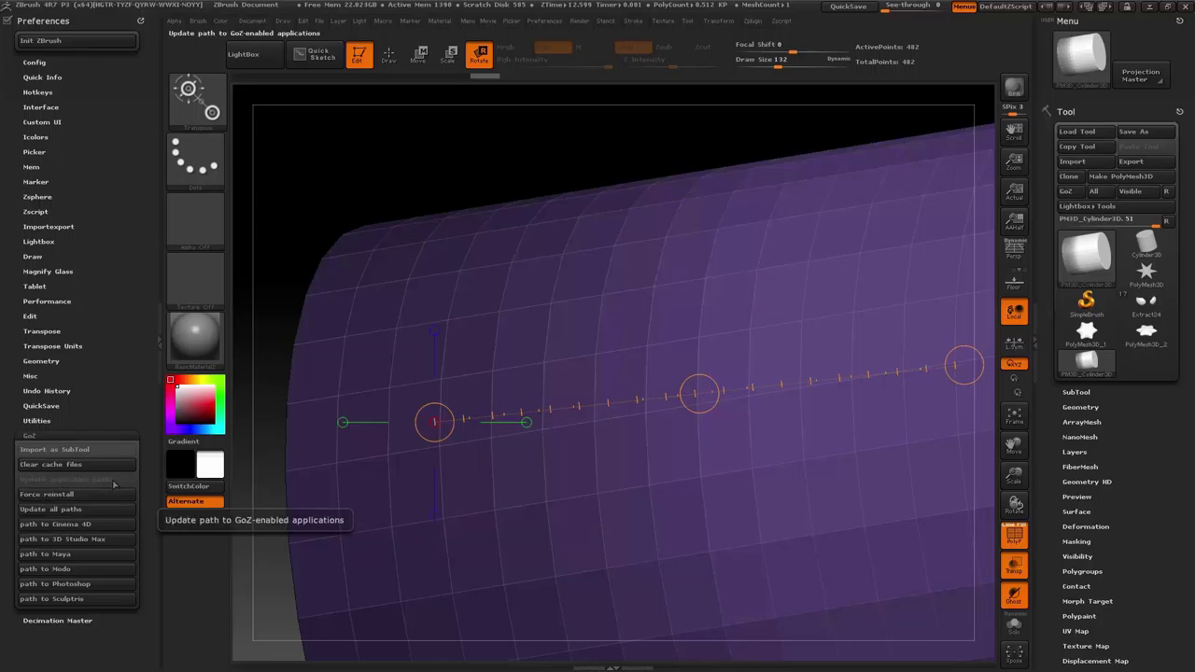
left_click(78, 620)
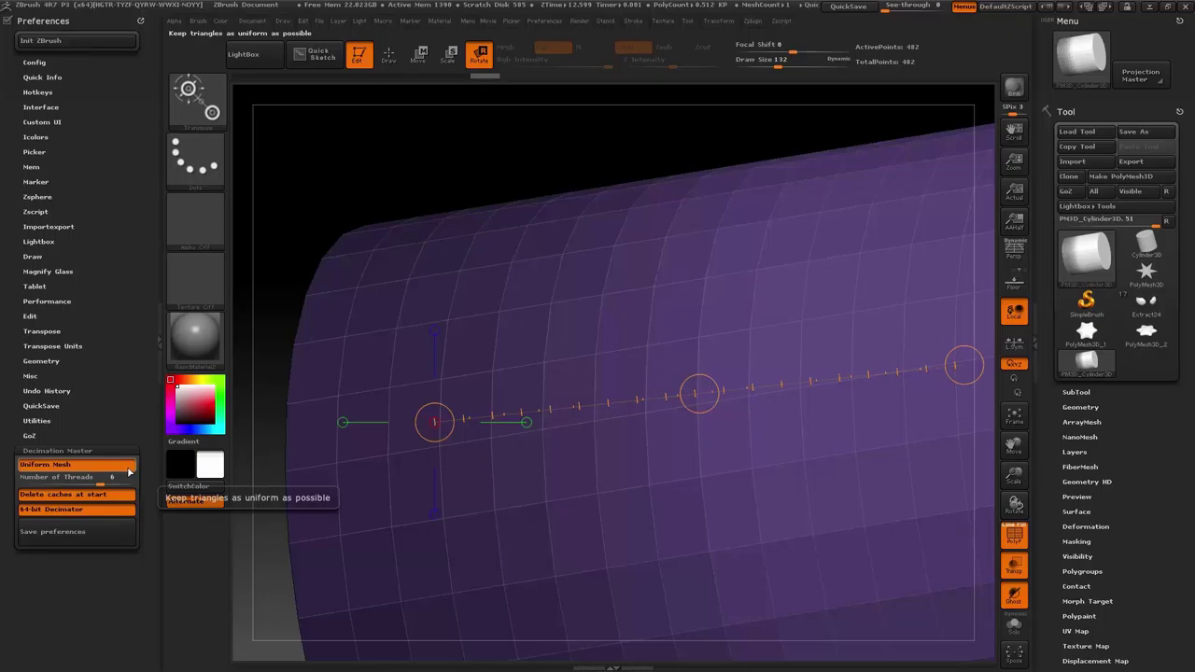
left_click(56, 476)
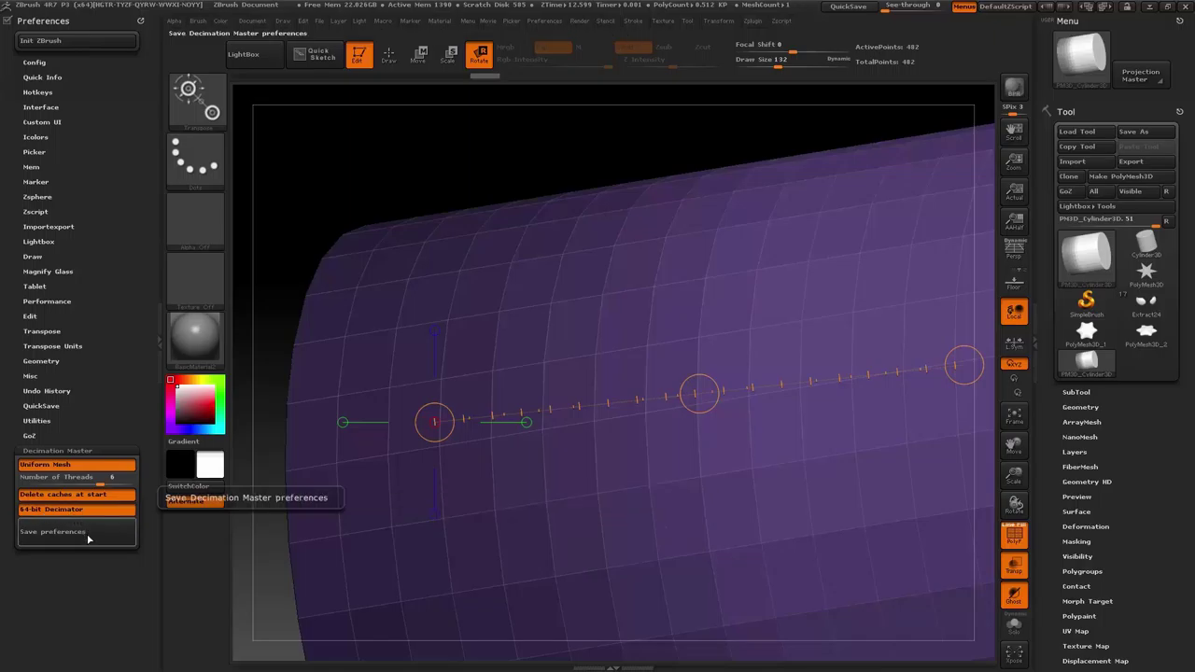
left_click(753, 21)
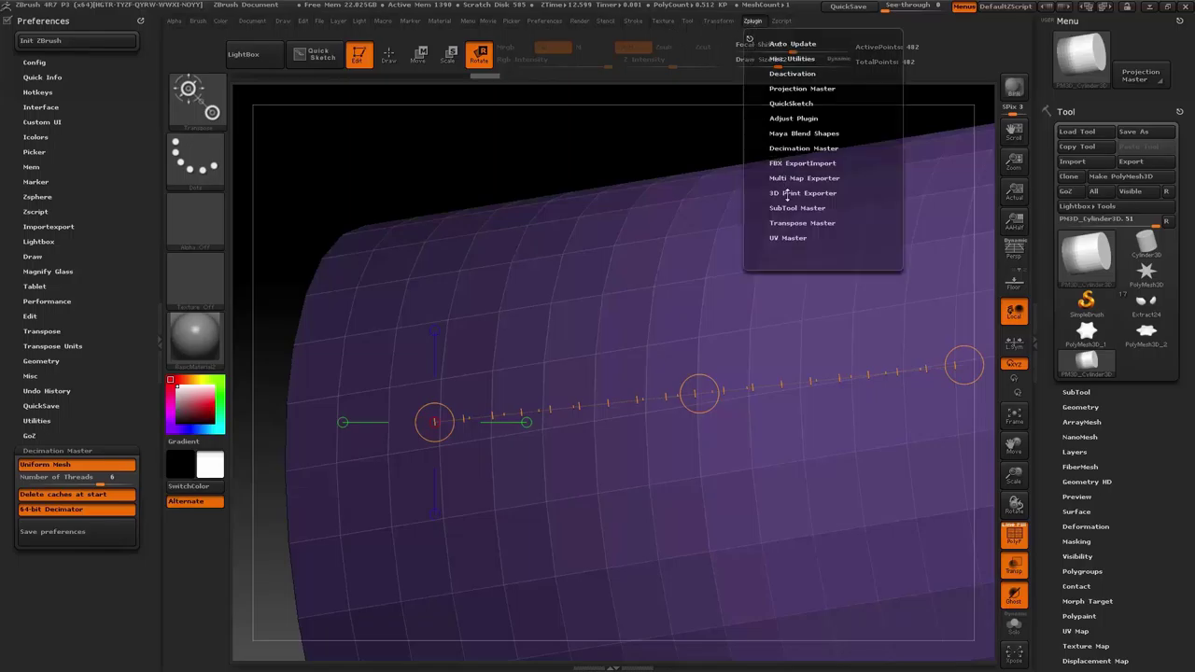
left_click(799, 147)
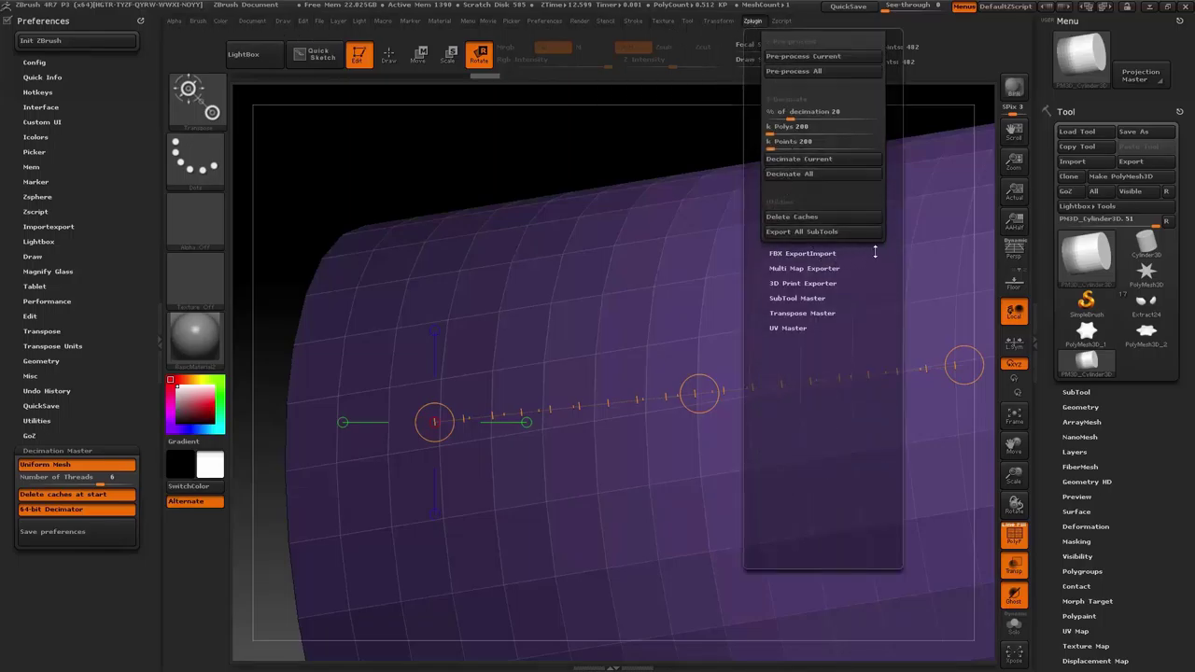
left_click_drag(884, 201, 882, 261)
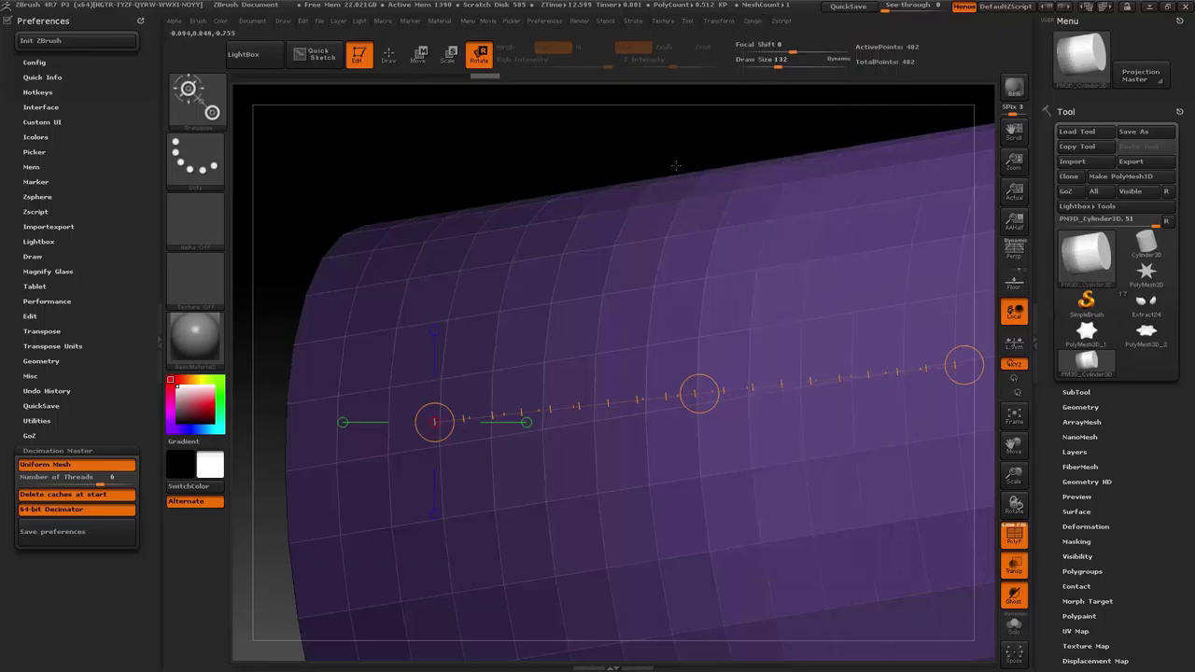
- Collapse the Decimation Master preferences, leaving the cylinder undecimated at 402 points
left_click(79, 451)
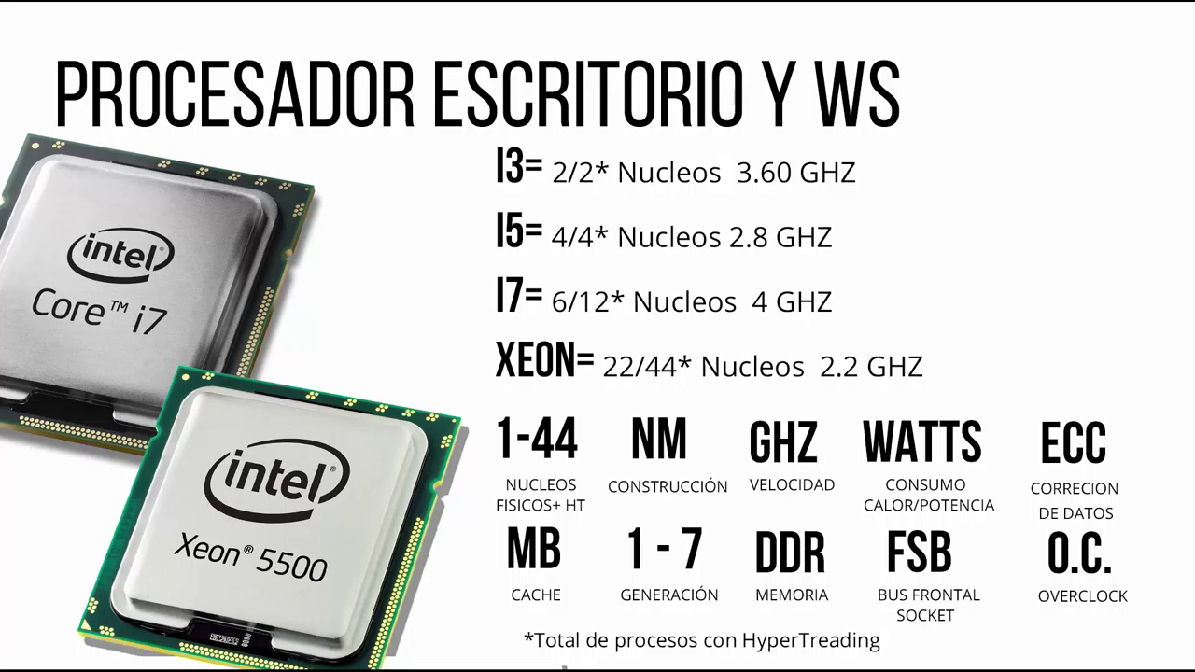
- Advance through the RAM slide to the FUENTE DE PODER power-supply slide
key("Right")
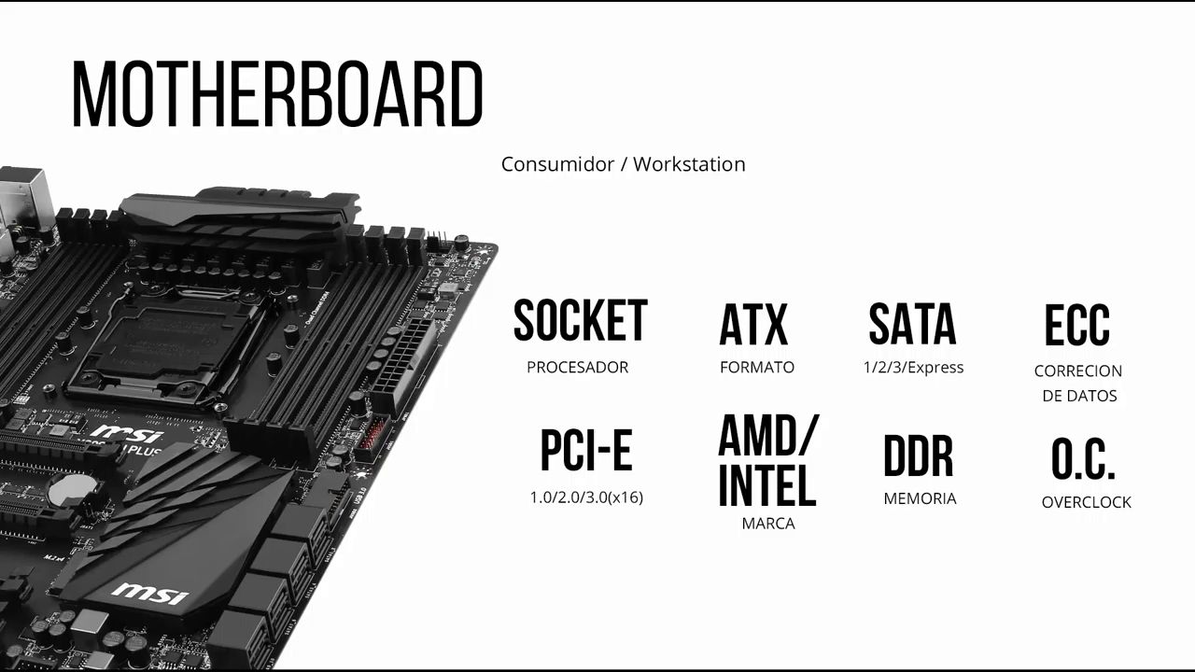
key("Right")
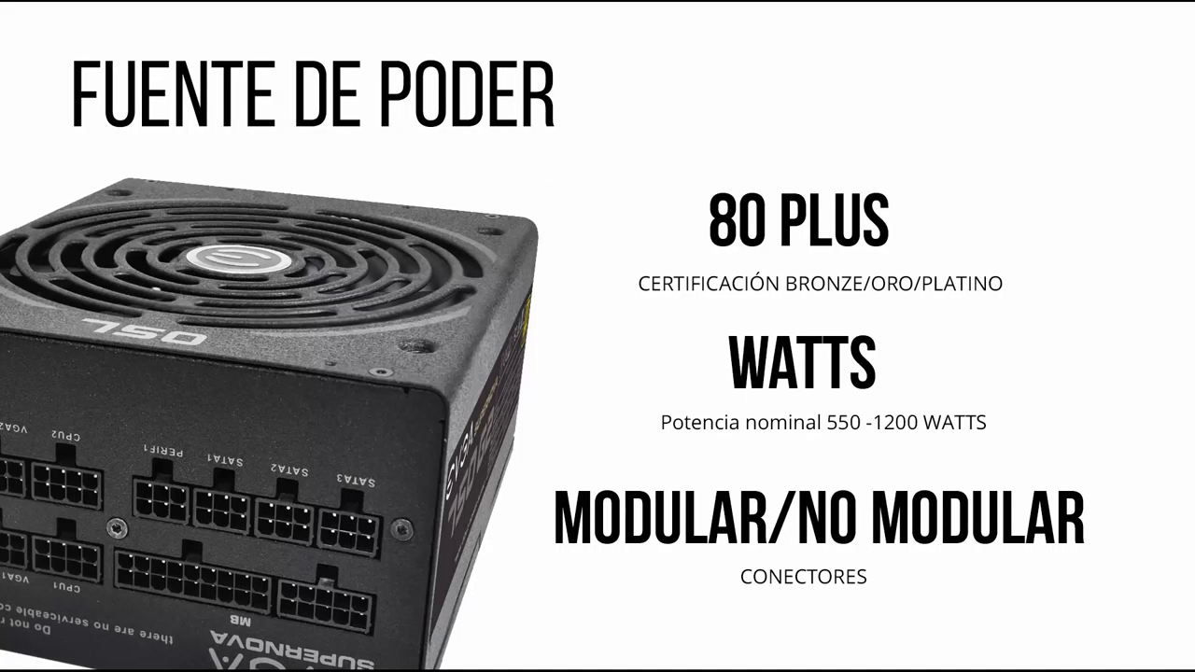